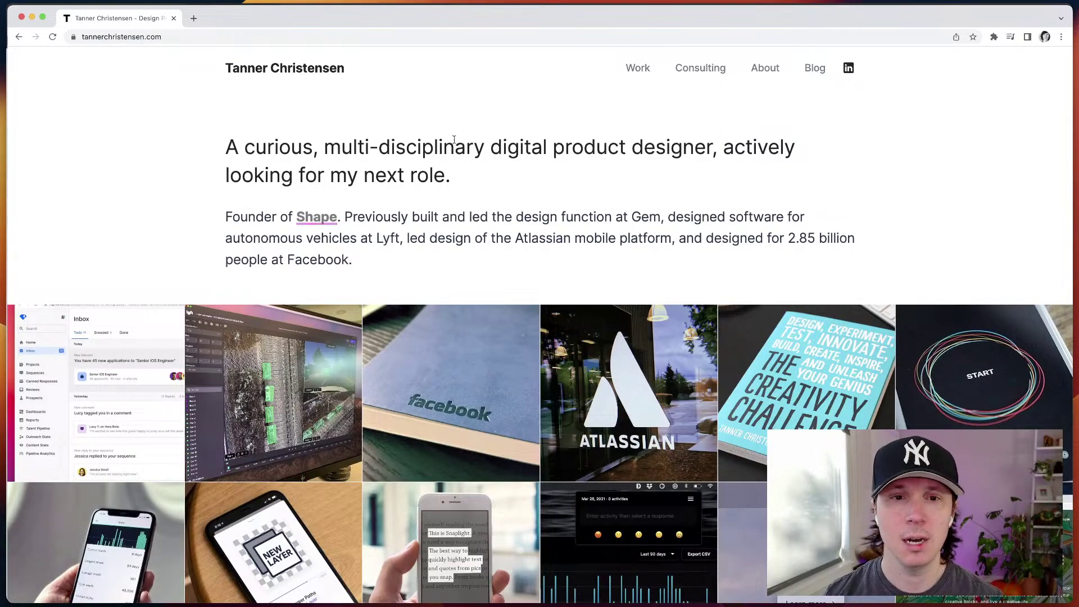
- Inspect the markup of the home page's intro section with the developer tools, and close them
scroll(693, 152, "down", 10)
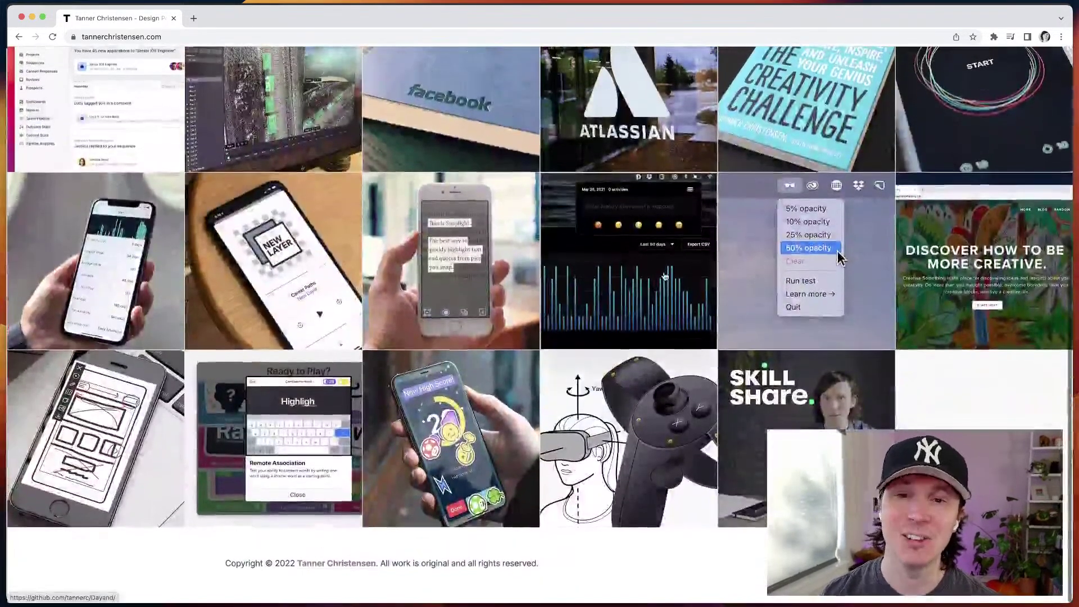
scroll(669, 264, "up", 10)
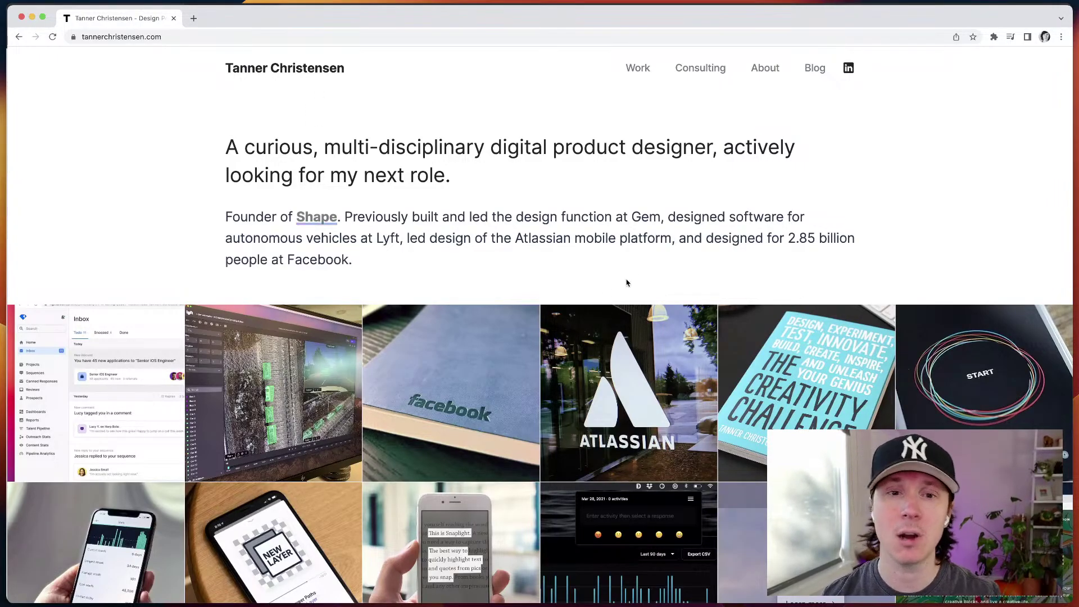
right_click(449, 282)
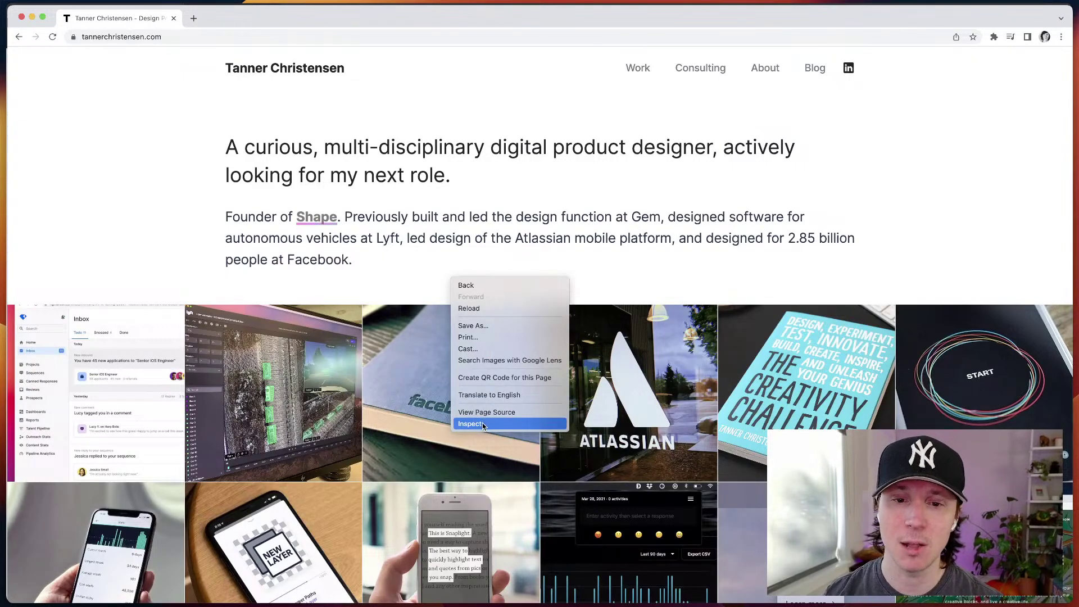
key("Escape")
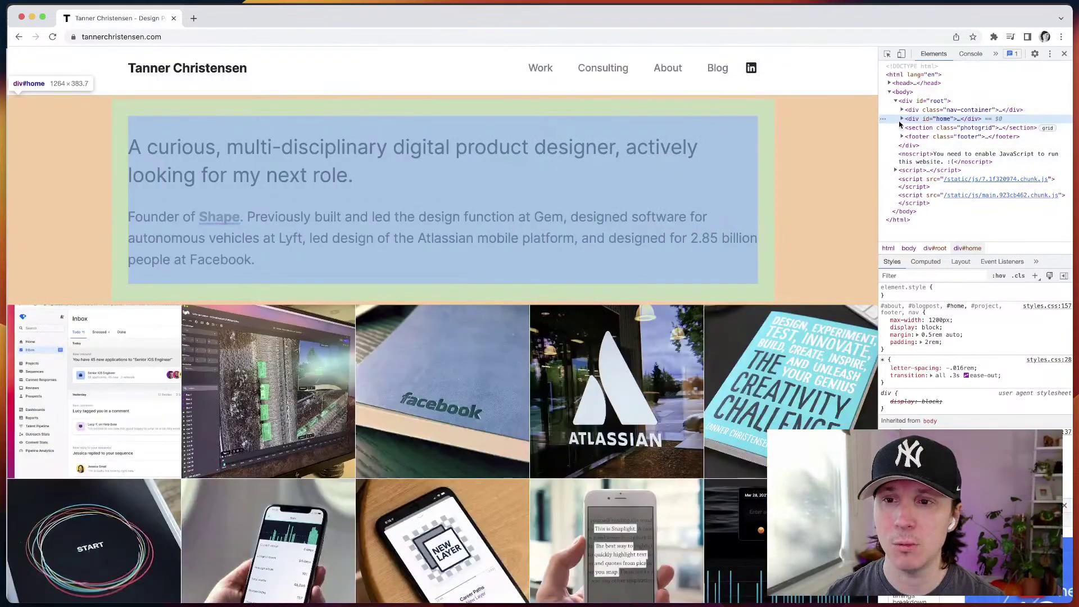
right_click(901, 124)
left_click(893, 122)
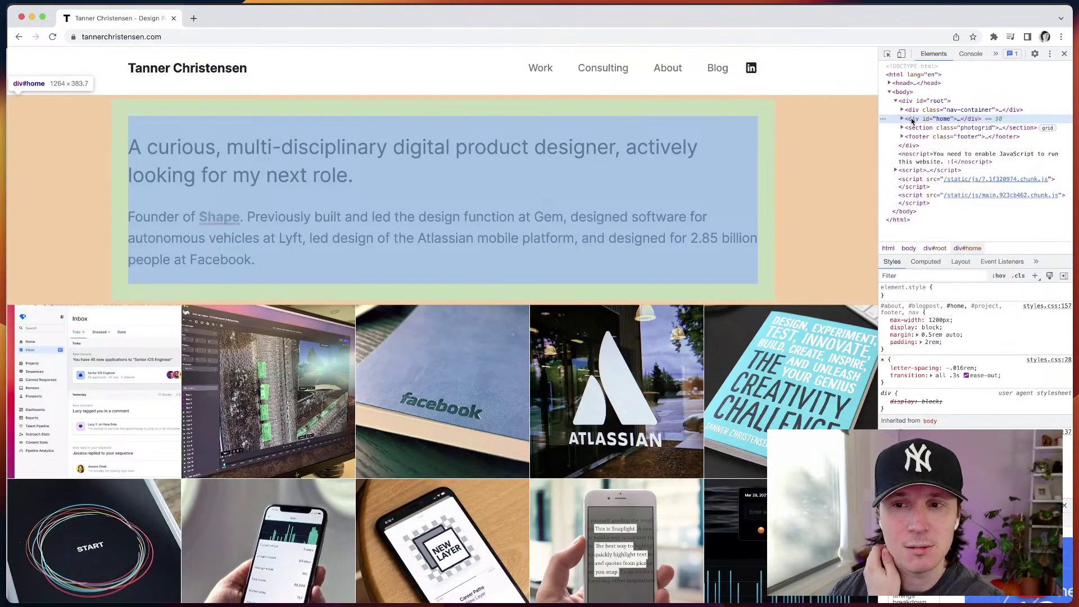
left_click(902, 119)
left_click(1063, 52)
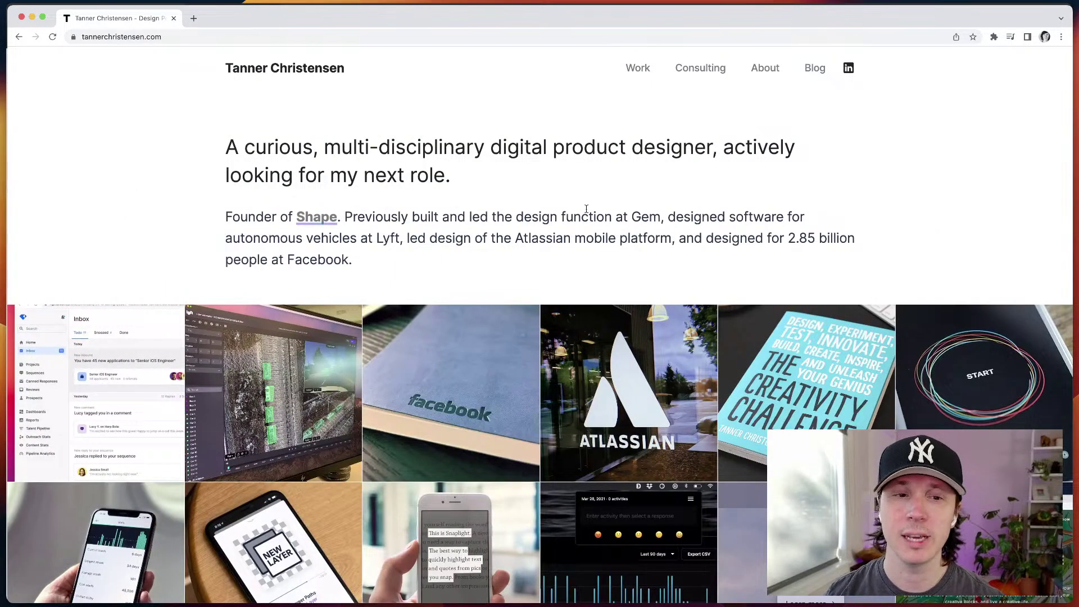
- Open the Facebook project from the home page's image grid and look through its case study
scroll(526, 211, "down", 5)
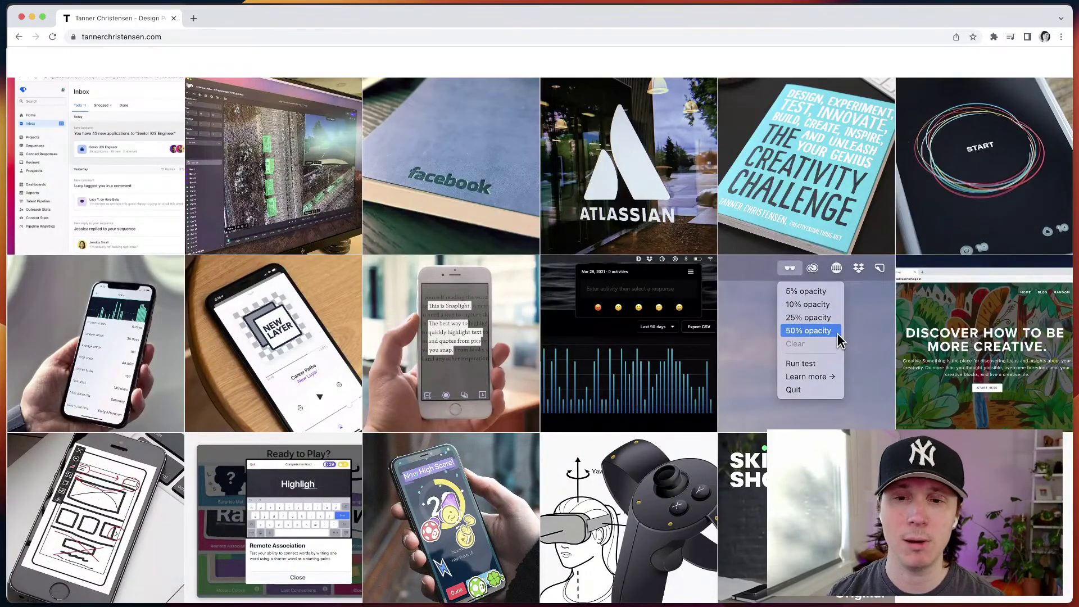
scroll(500, 295, "up", 5)
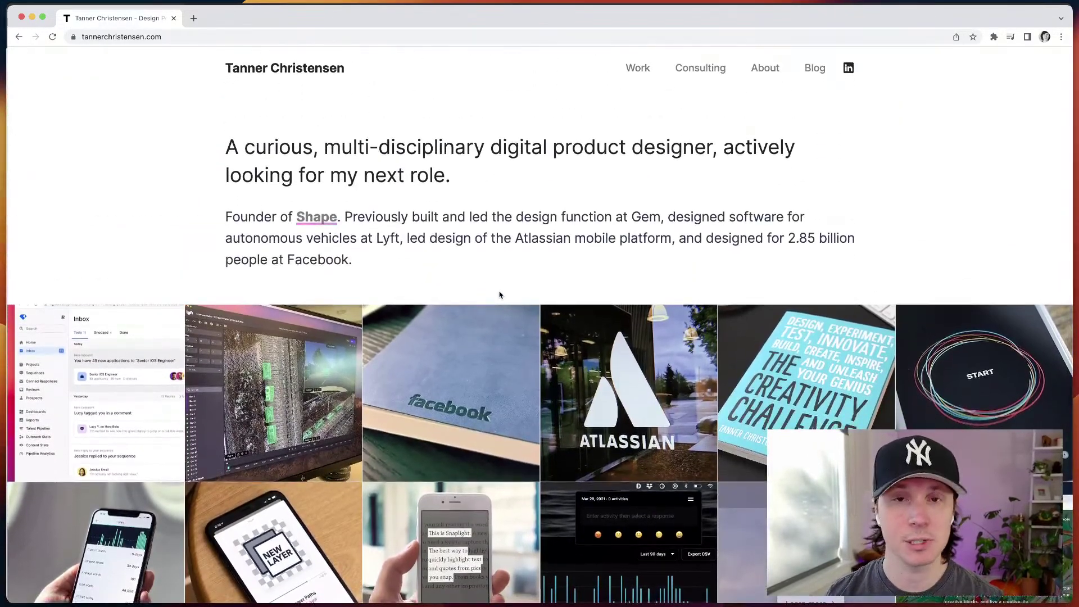
scroll(499, 294, "down", 6)
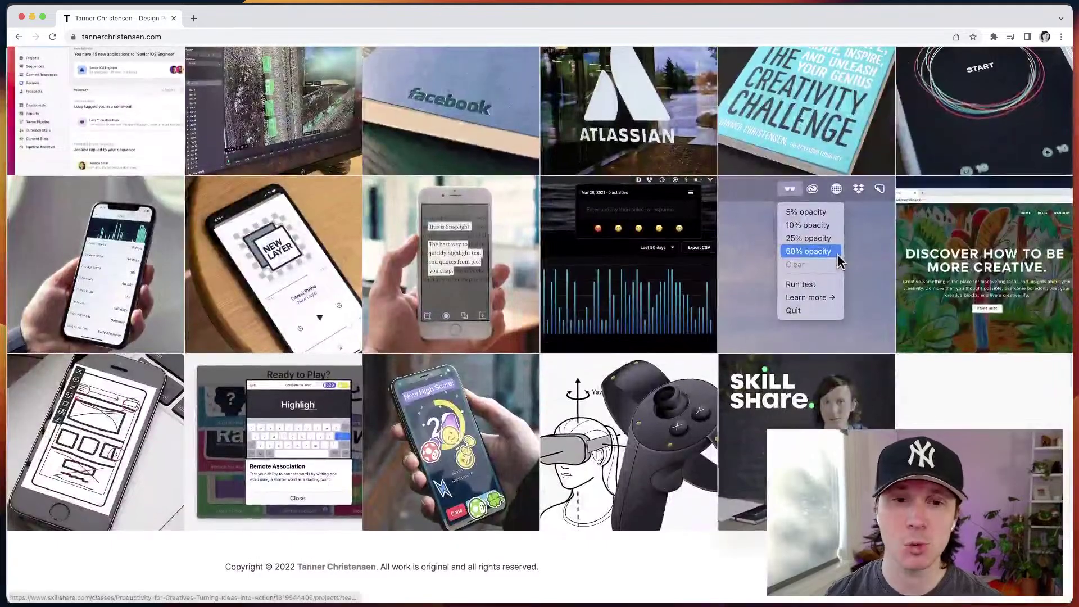
scroll(637, 423, "up", 6)
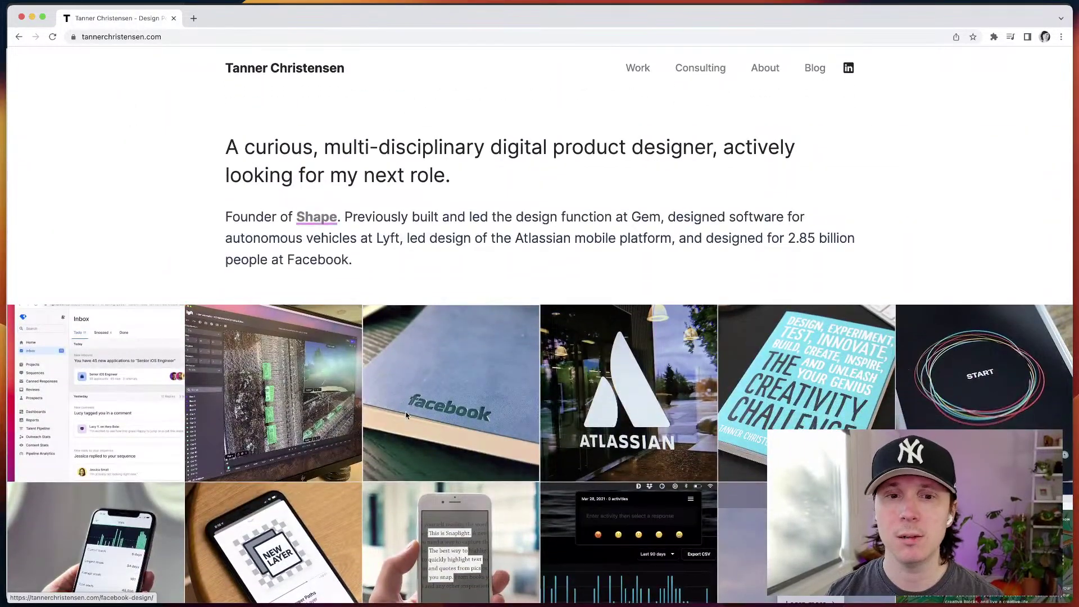
left_click(406, 414)
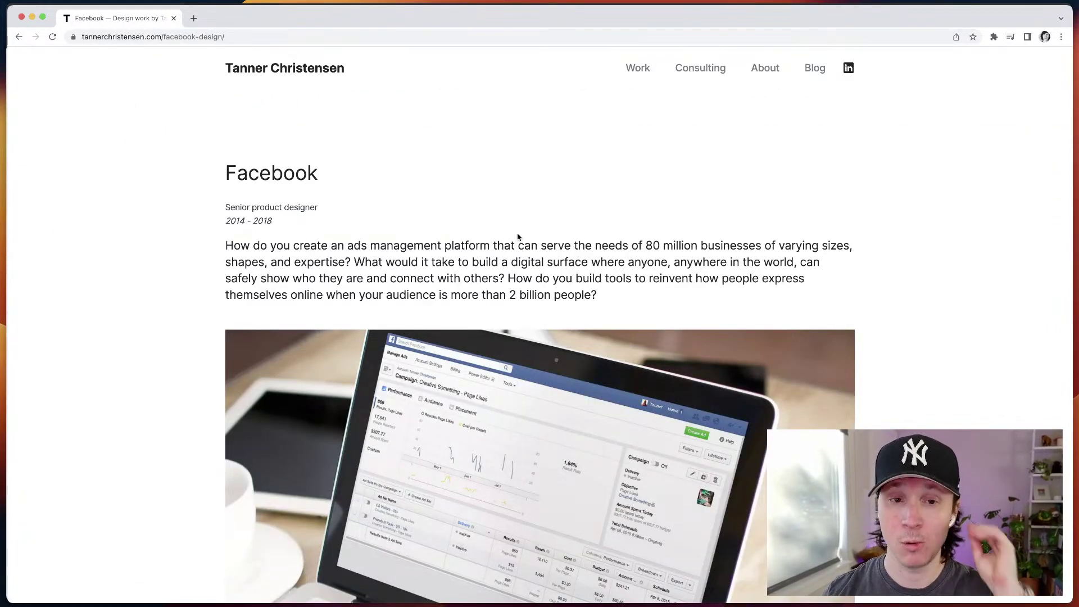
scroll(525, 231, "down", 20)
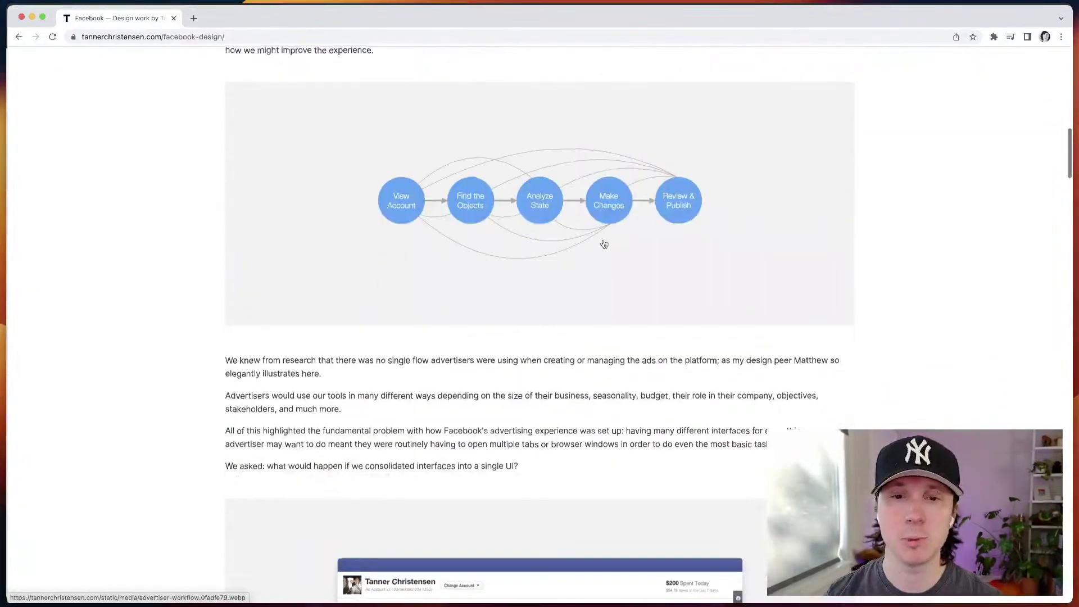
scroll(824, 125, "down", 10)
scroll(764, 230, "up", 20)
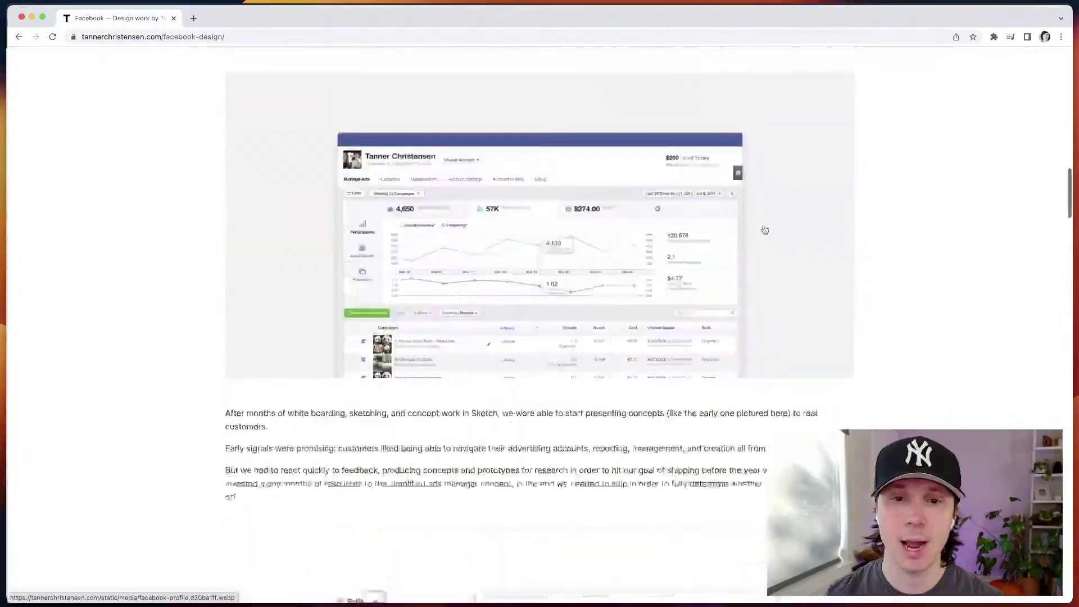
scroll(764, 230, "up", 10)
scroll(730, 247, "down", 15)
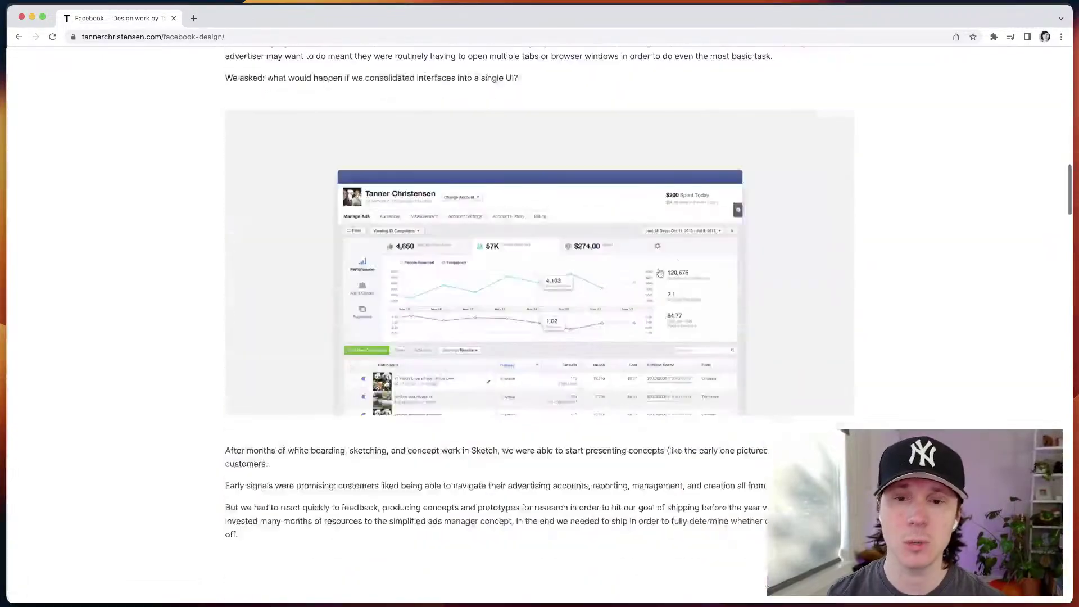
scroll(691, 264, "up", 15)
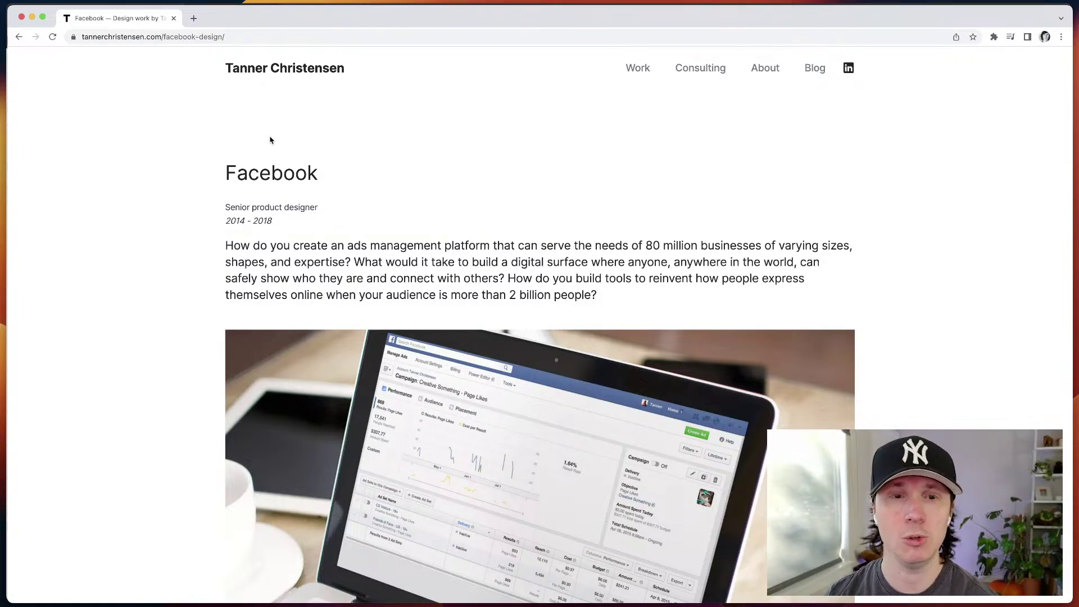
- Return from the Facebook case study to the portfolio's home page
left_click(301, 66)
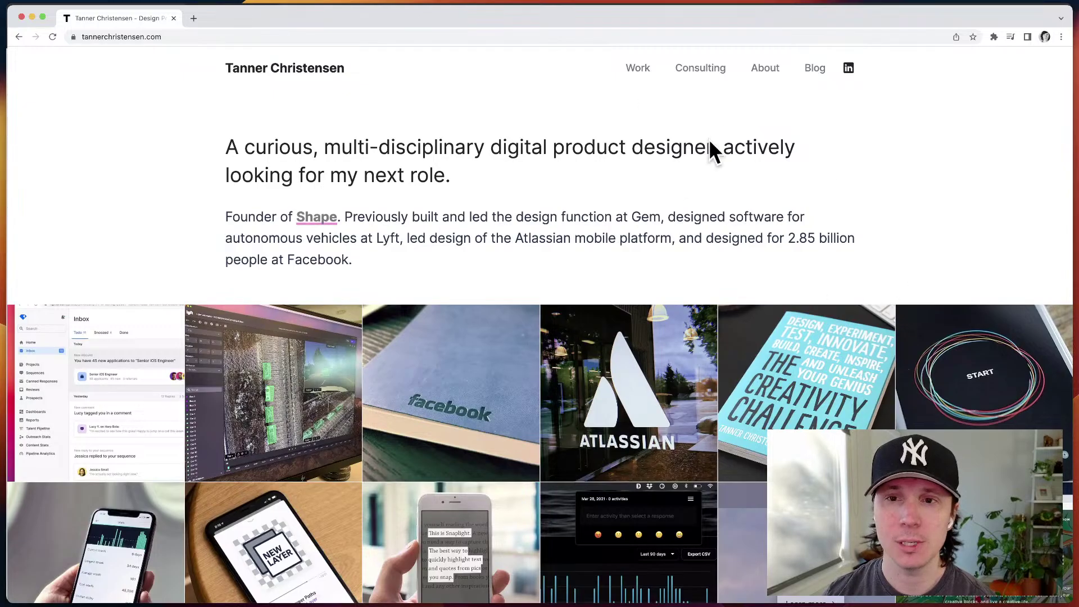
left_click(633, 77)
scroll(650, 334, "down", 1)
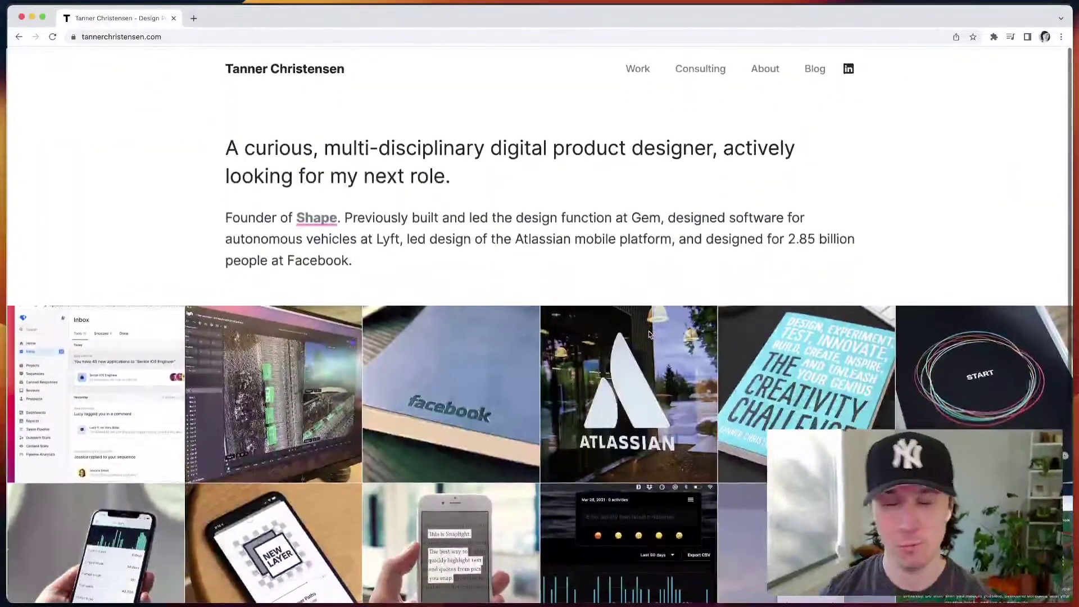
- Open the Consulting page and review the 1 hour call offer, including its price and description
left_click(695, 75)
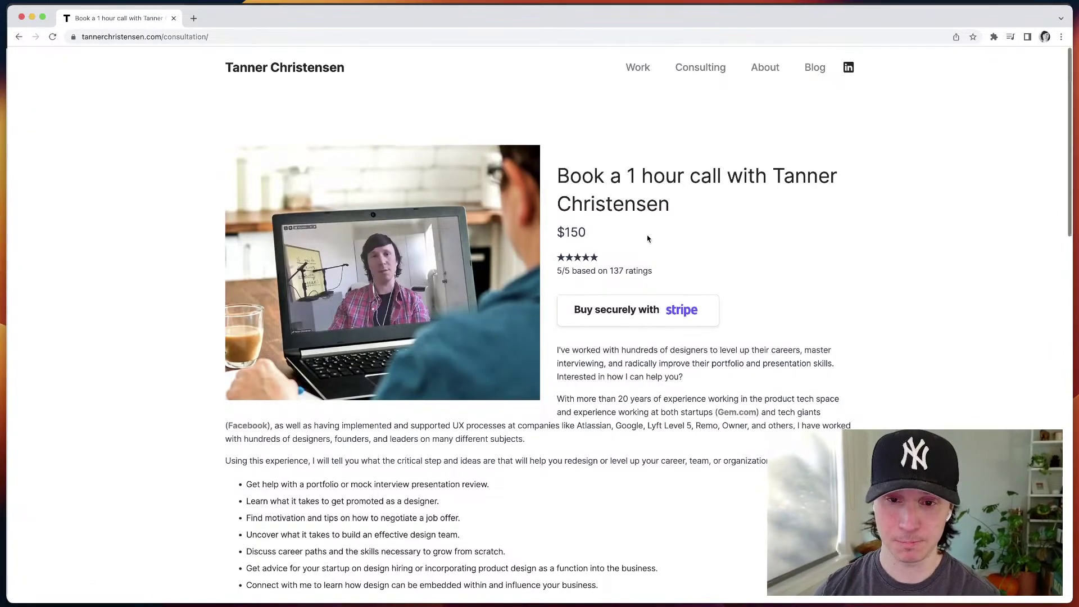
scroll(520, 277, "down", 15)
scroll(665, 225, "up", 15)
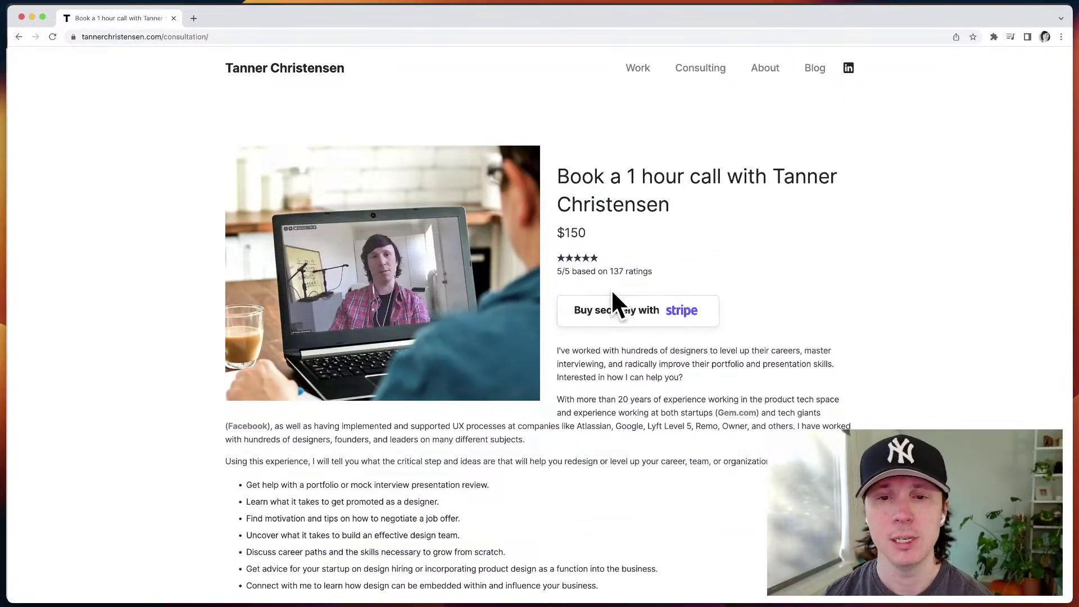
left_click_drag(567, 235, 639, 236)
left_click(692, 240)
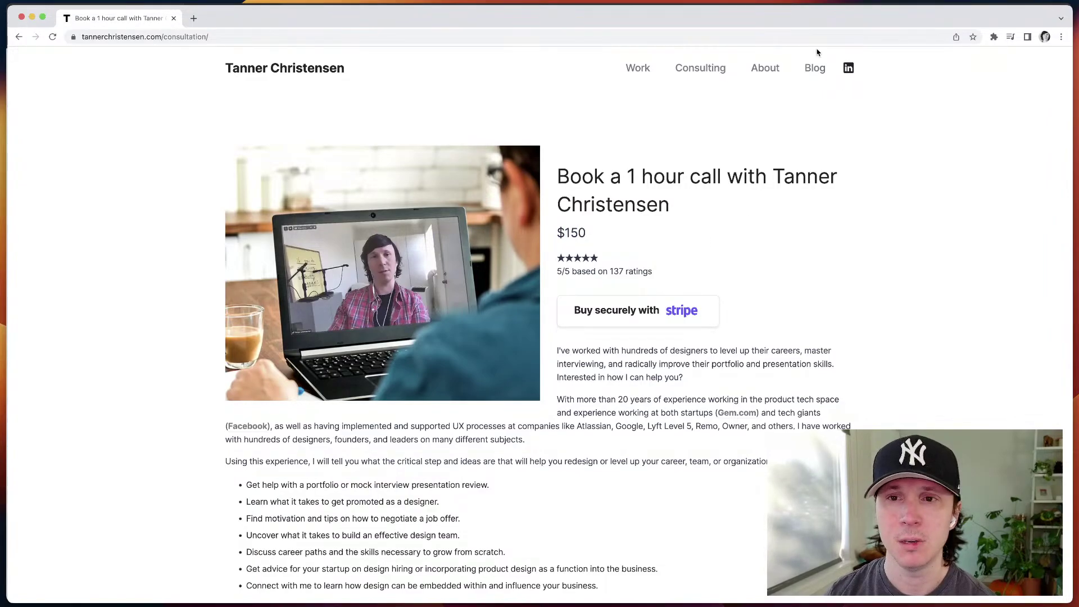
- Open the blog and look through the article "Using a work journal to create design case studies"
left_click(813, 68)
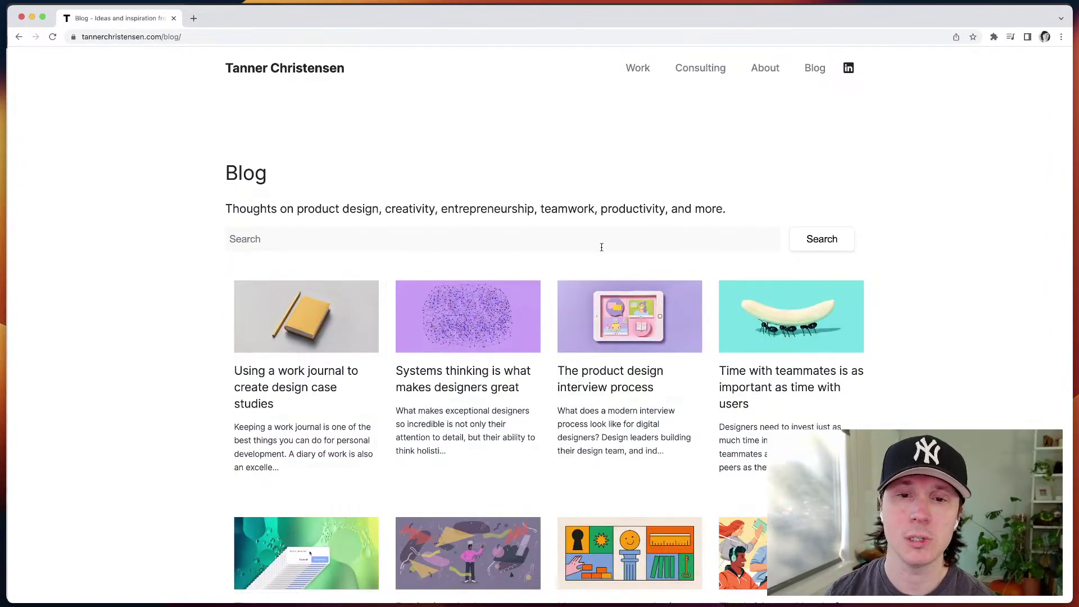
scroll(842, 216, "down", 10)
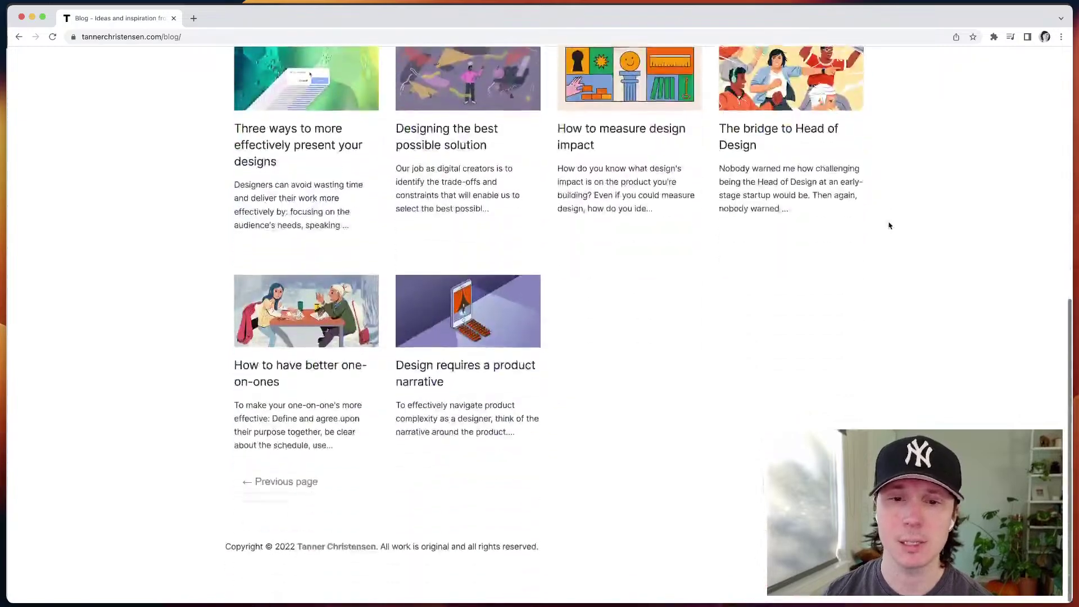
scroll(888, 267, "up", 10)
left_click(320, 311)
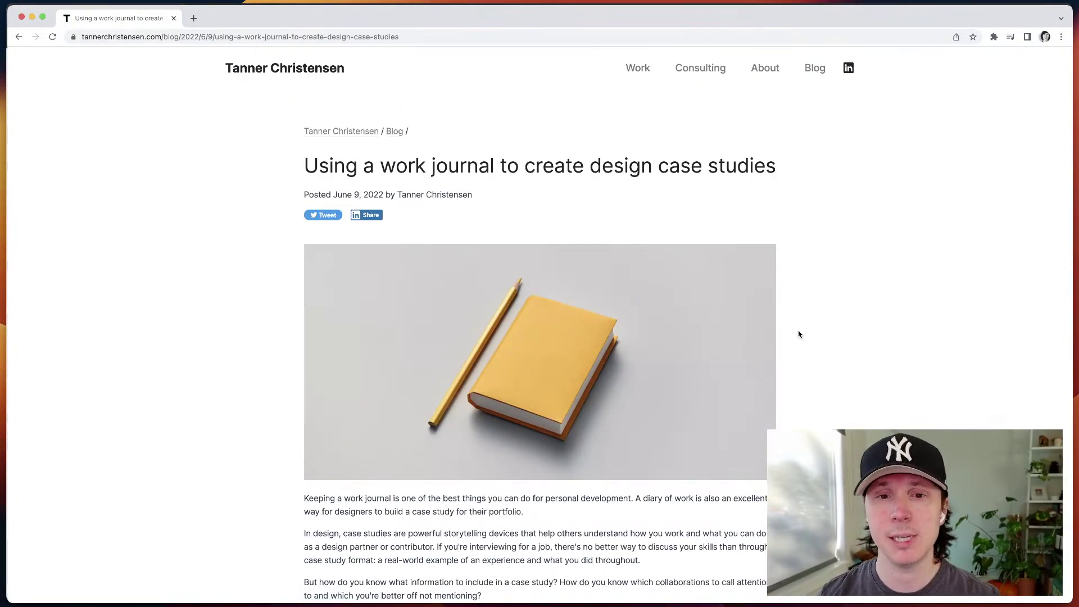
scroll(887, 345, "down", 6)
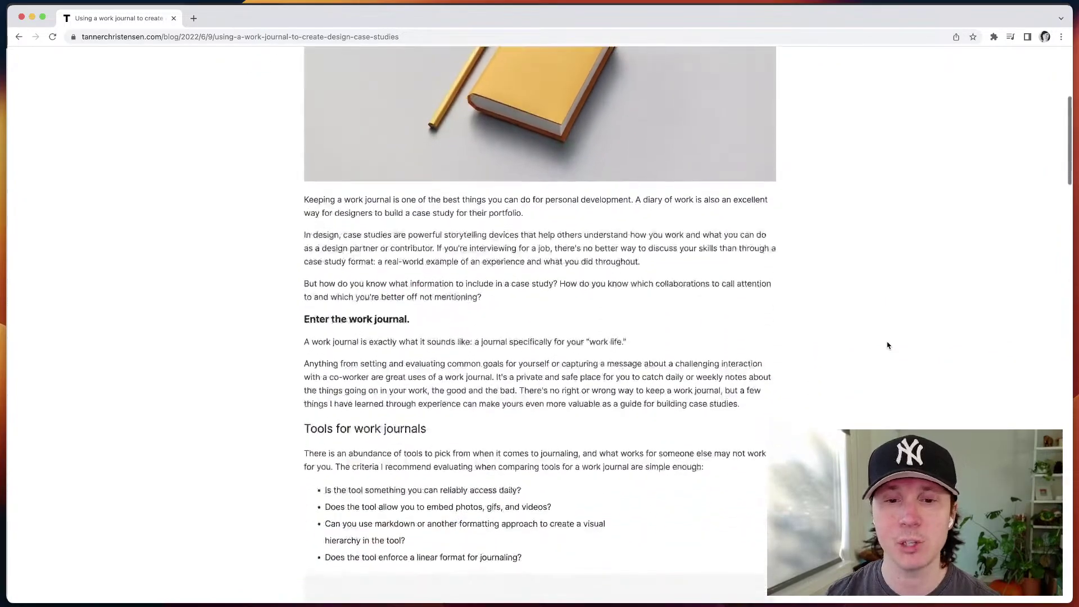
scroll(898, 281, "down", 15)
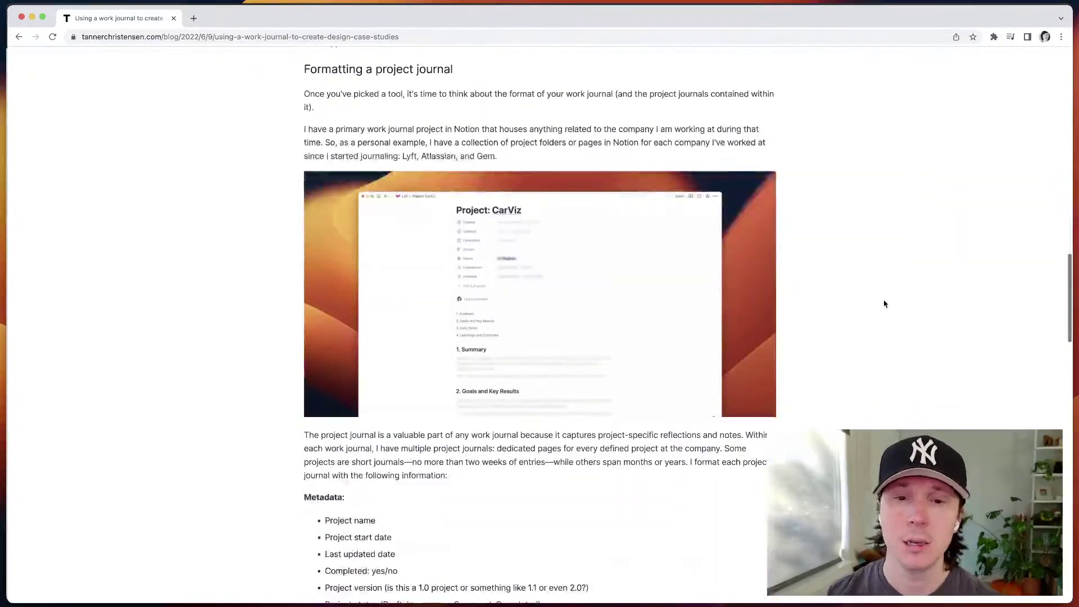
- Go back to the blog overview, look over the listed posts and check its search field
scroll(884, 301, "left", 5)
scroll(691, 345, "down", 6)
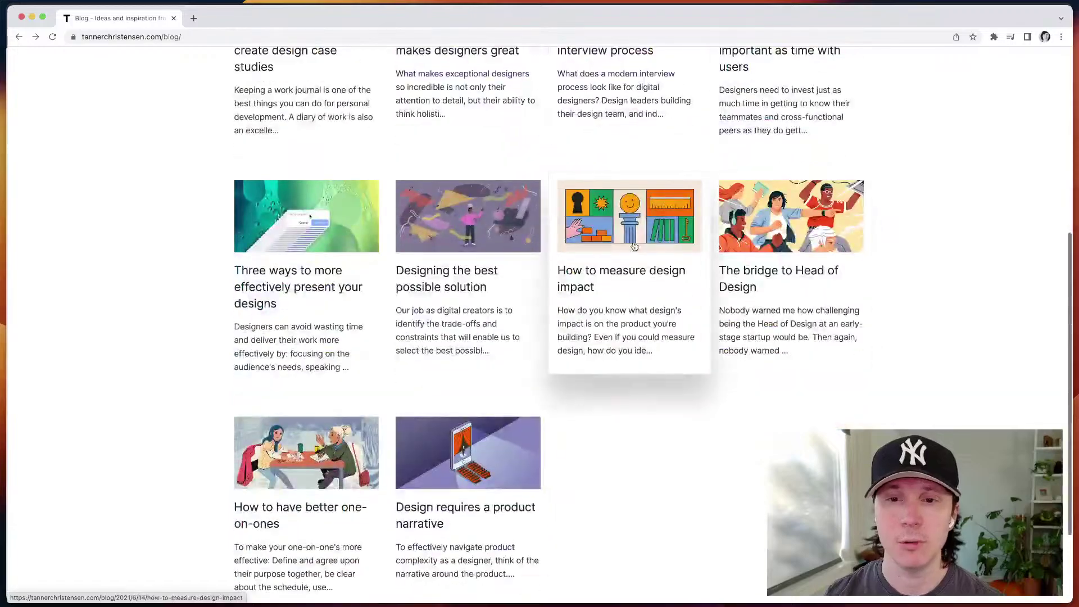
scroll(631, 241, "up", 6)
left_click(612, 240)
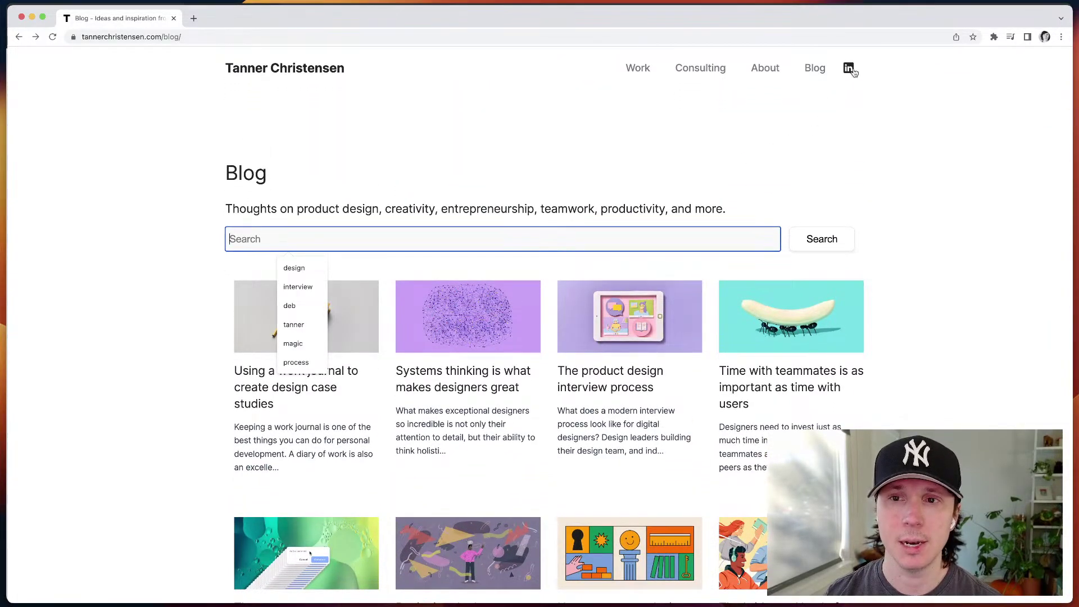
left_click(849, 105)
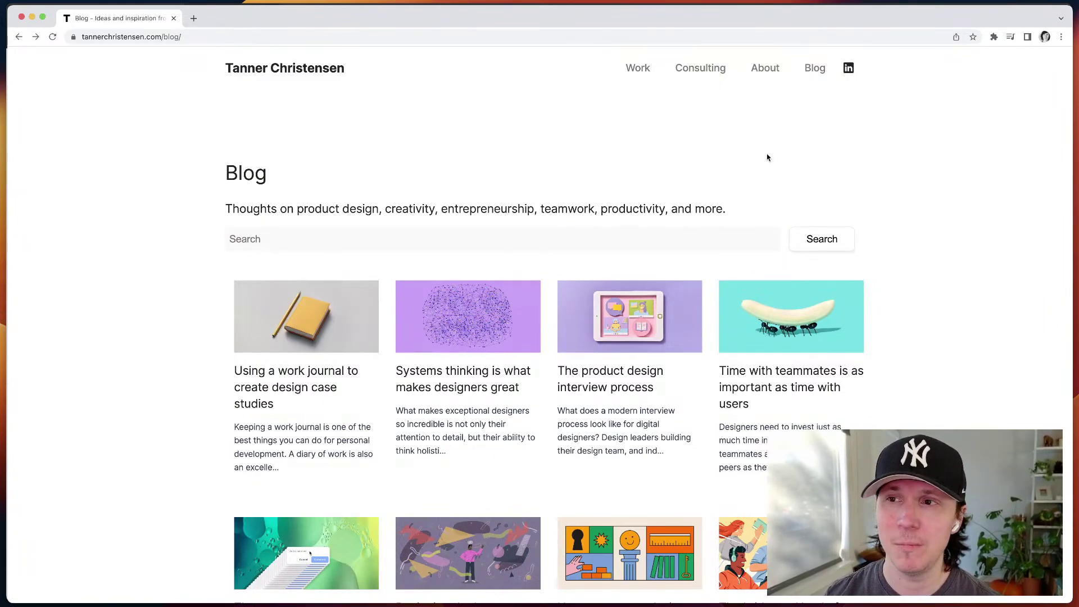
- Switch the page to mobile device emulation in the developer tools and open the site's home page
right_click(939, 176)
left_click(996, 316)
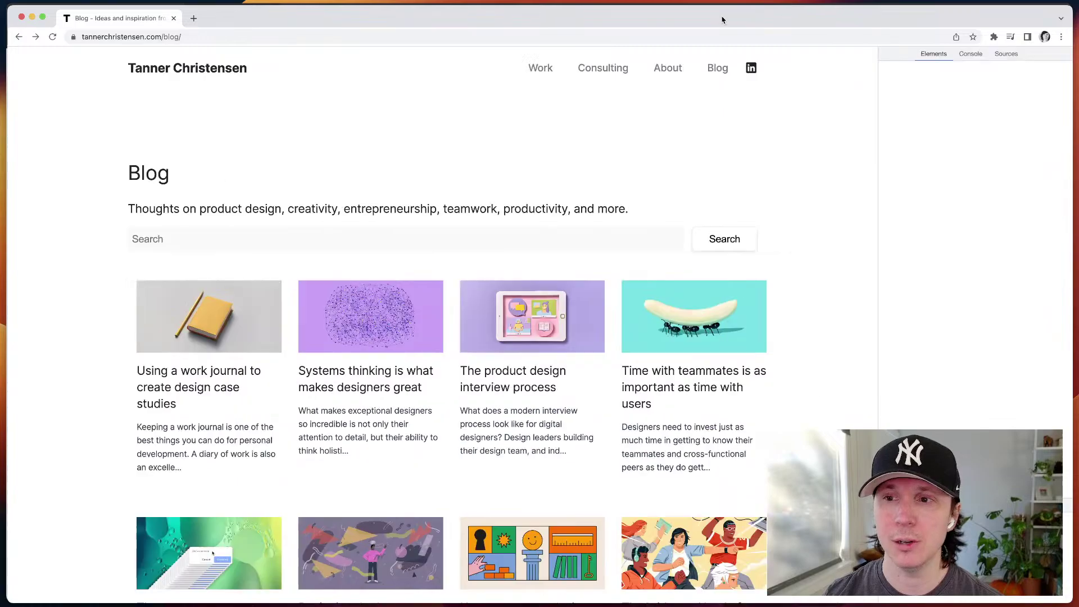
key("super+shift+m")
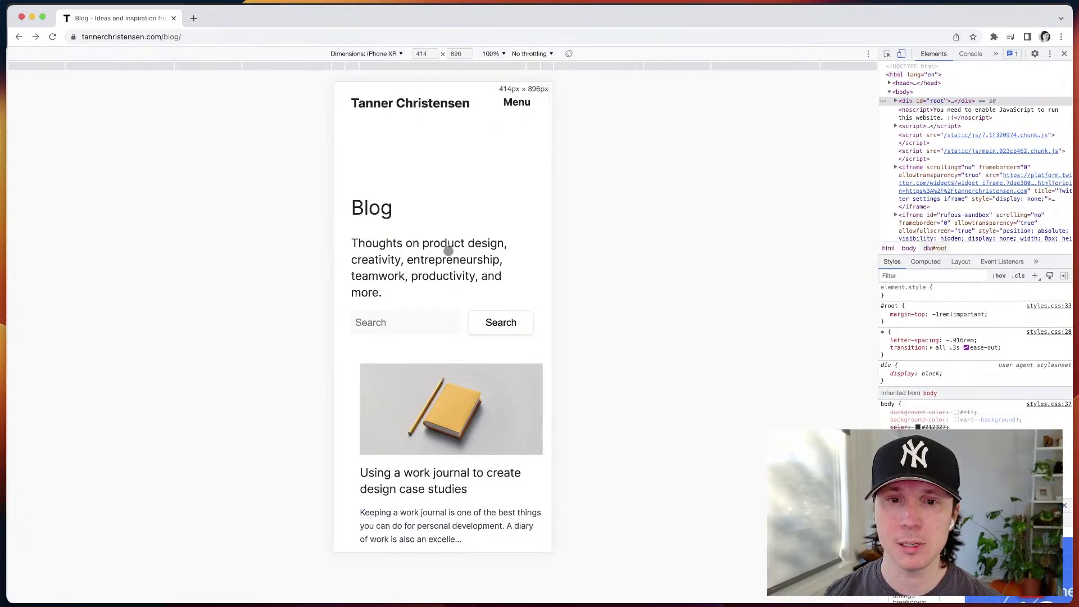
left_click(425, 103)
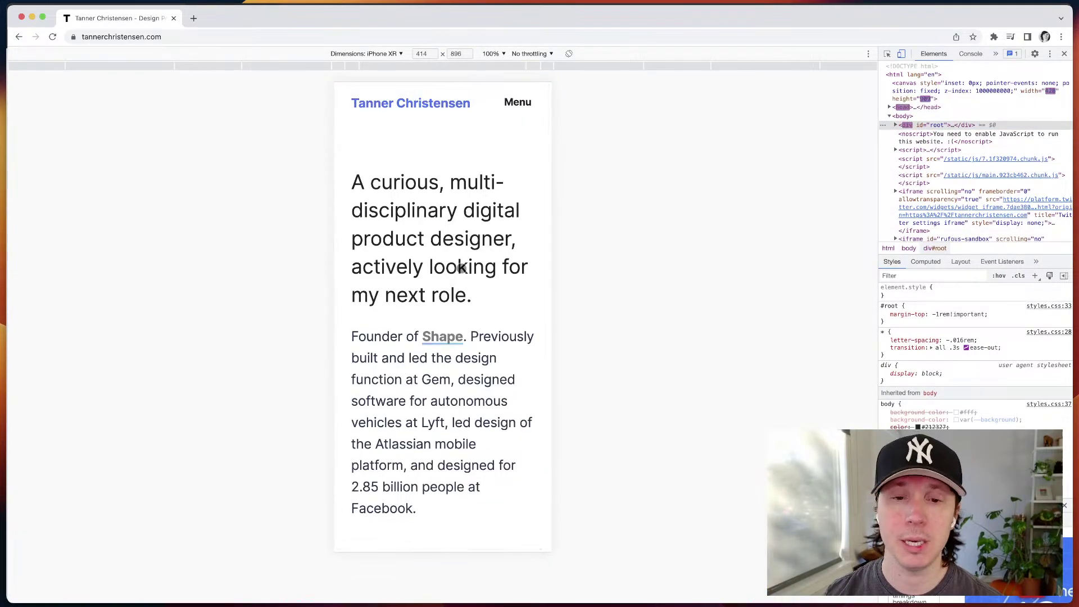
- Open The Creativity Challenge book's Amazon page from the mobile home page's image grid
scroll(461, 268, "down", 15)
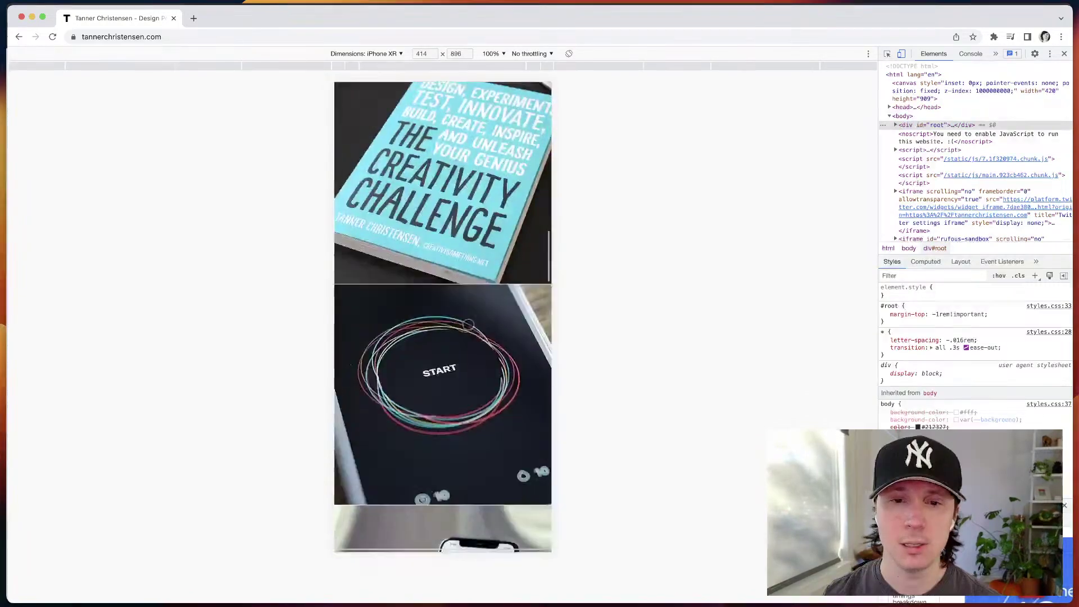
left_click(479, 326)
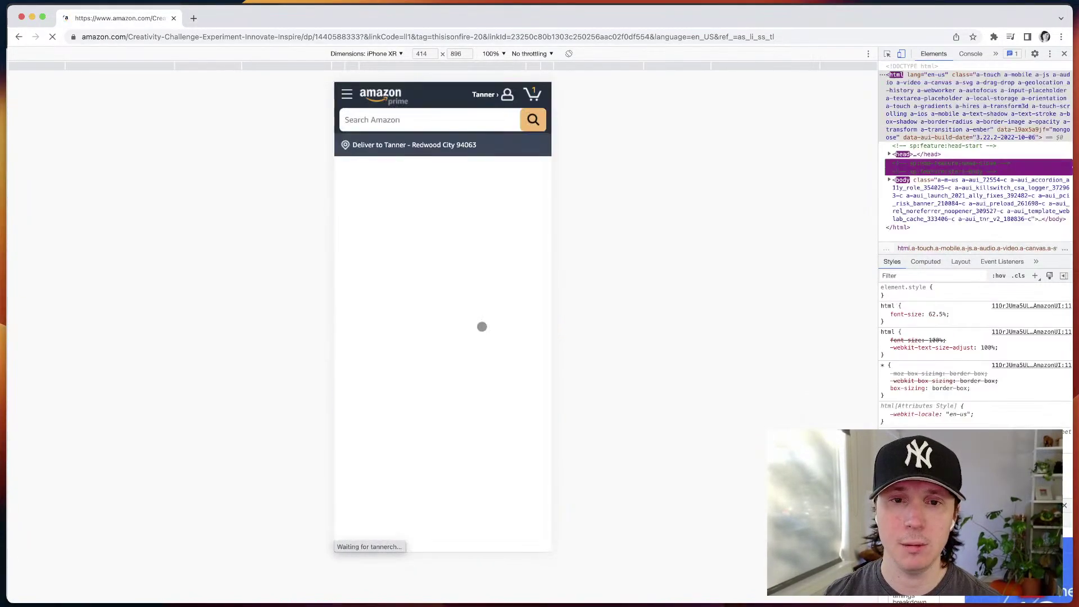
scroll(489, 303, "down", 1)
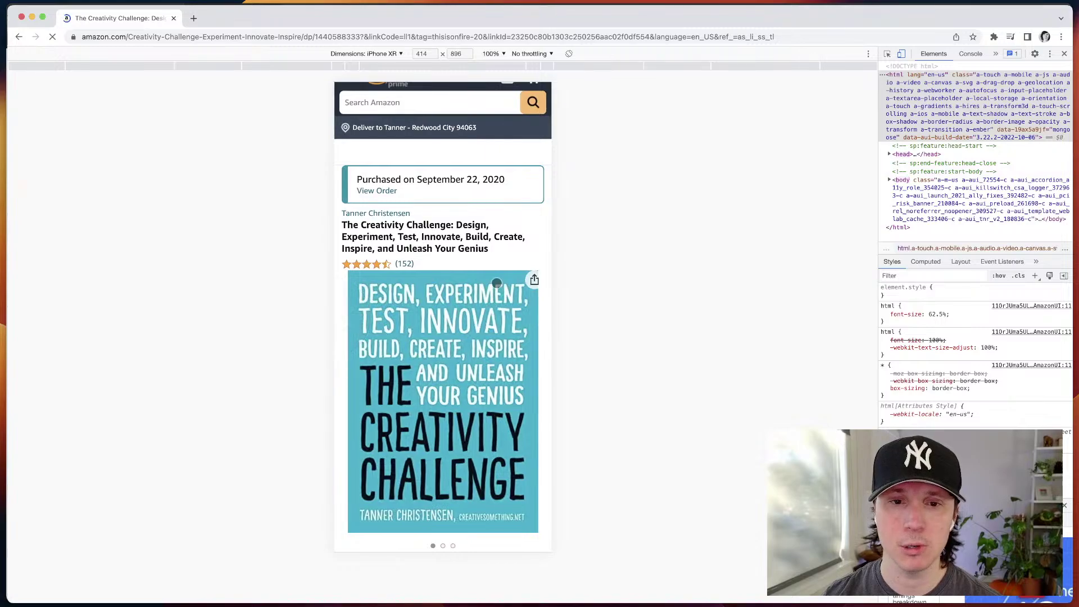
- Go back to the portfolio's mobile home page and open the Center project
left_click(17, 37)
scroll(434, 197, "down", 3)
left_click(442, 220)
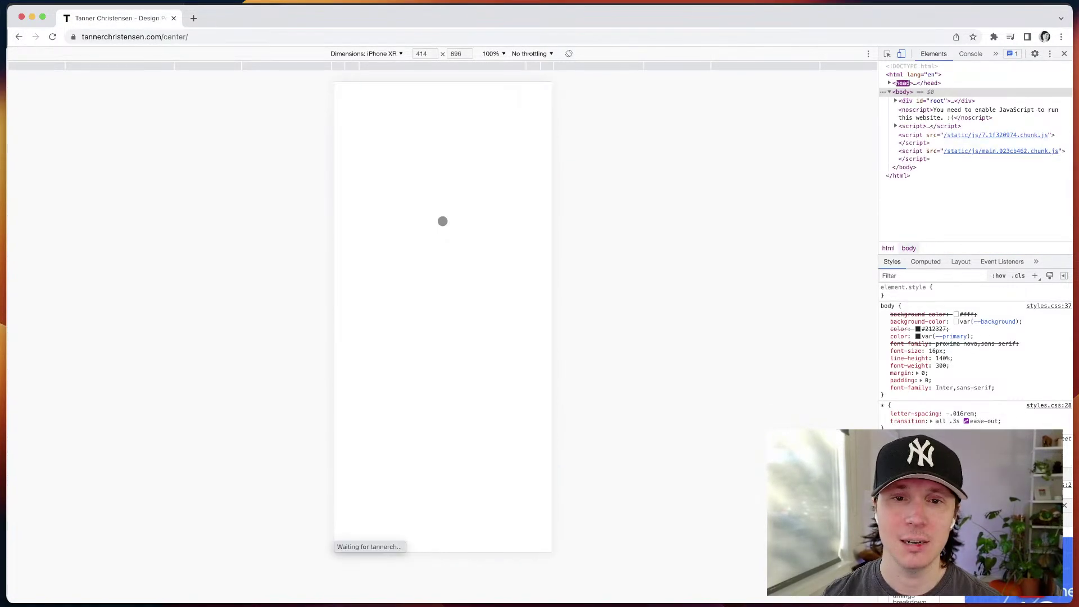
- Look through the mobile Center case study and open its design explorations image for a closer look
scroll(444, 329, "down", 2)
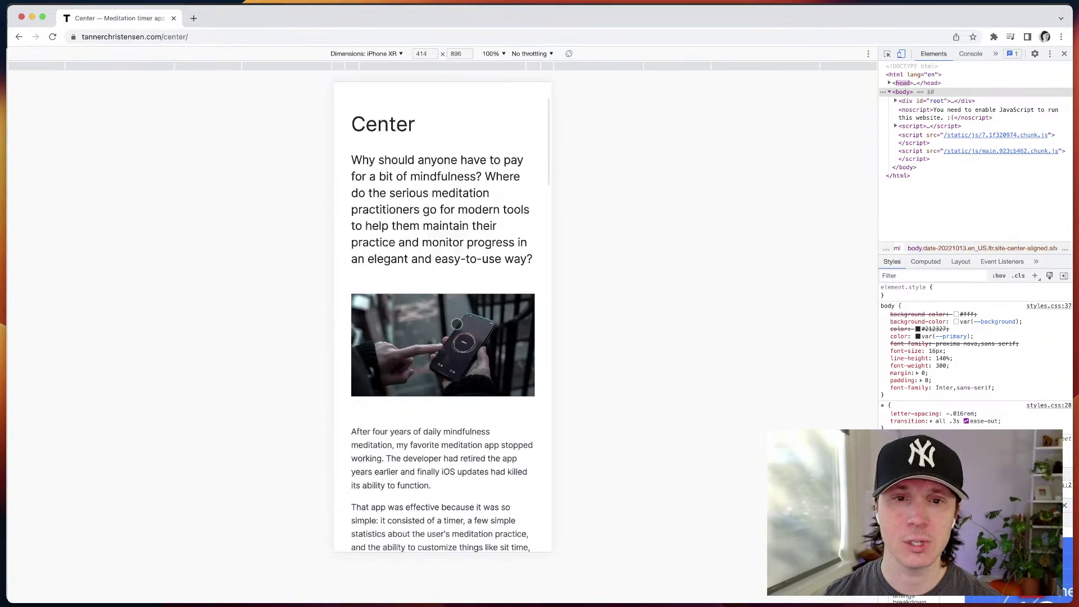
scroll(456, 324, "down", 15)
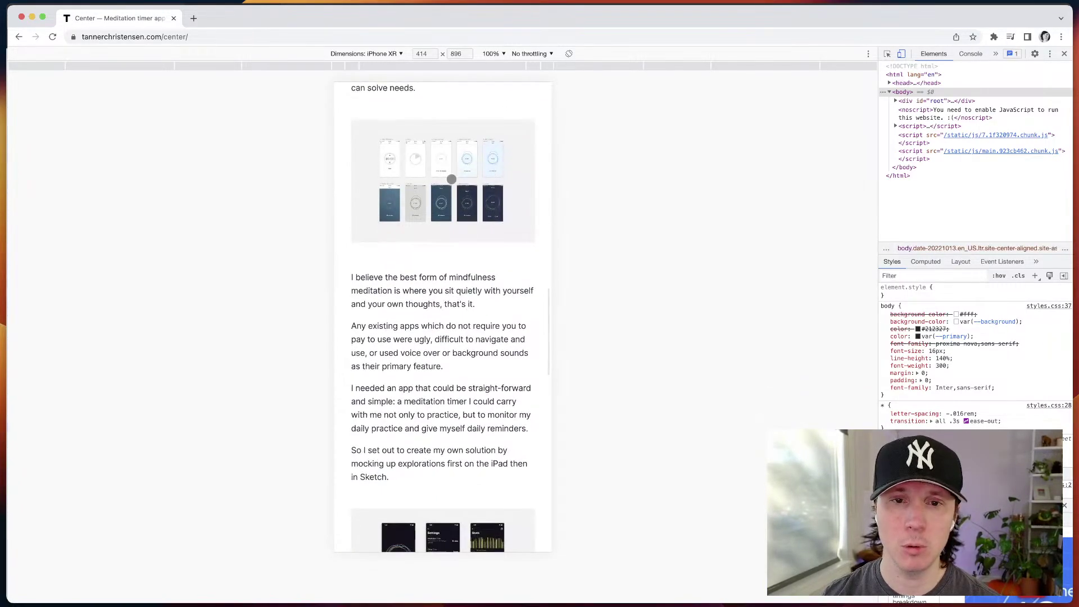
left_click(451, 179)
double_click(442, 350)
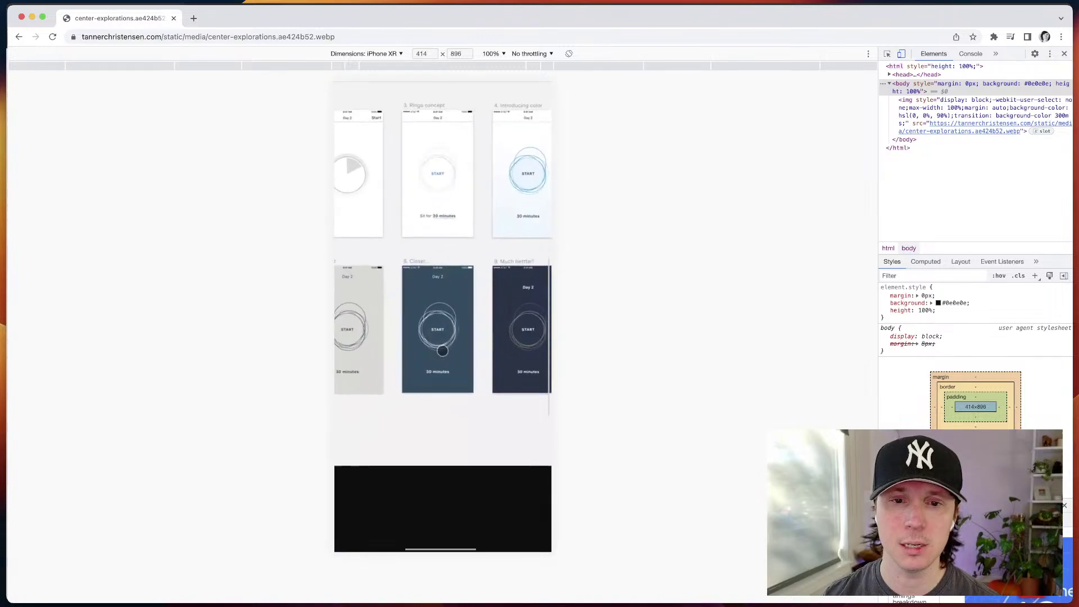
double_click(442, 351)
- Turn off mobile device emulation and close the developer tools
left_click(902, 53)
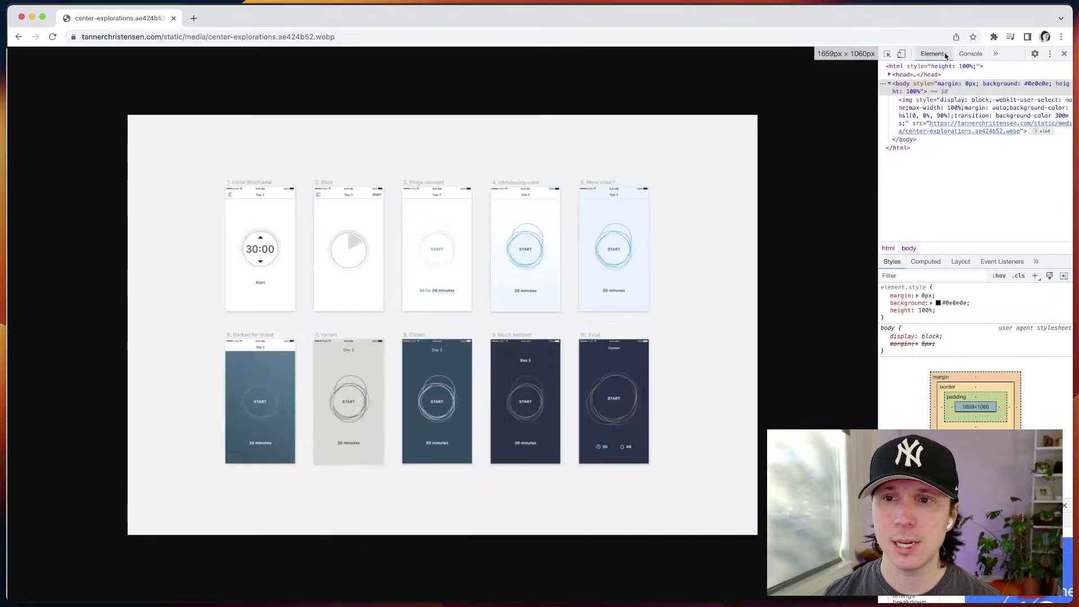
left_click(1063, 53)
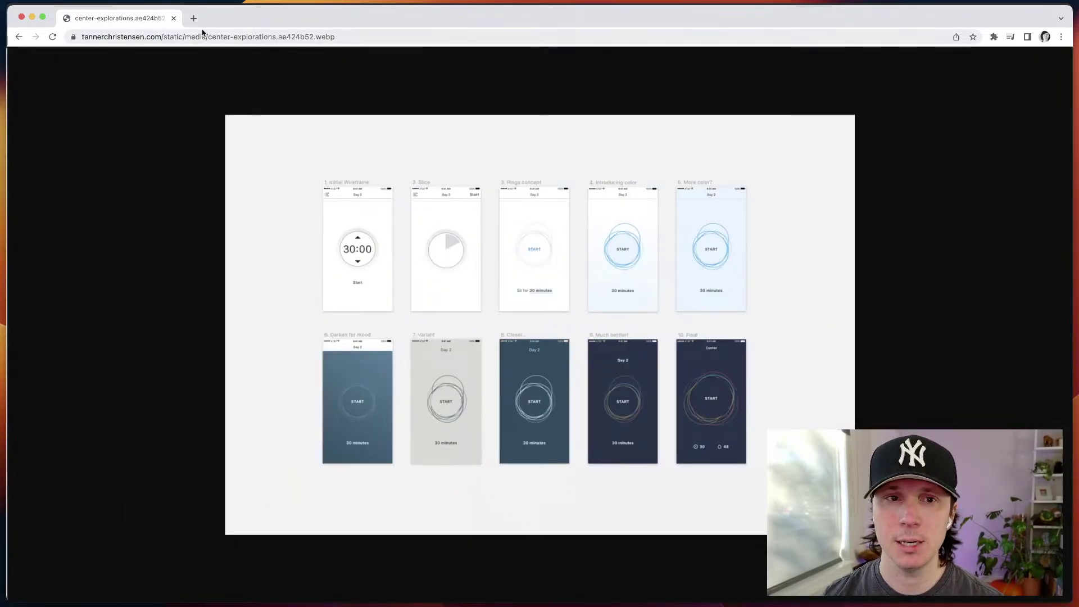
- Switch to the 2022 Design Portfolio file in Figma and delete the yellow letter-board image from the canvas
key("ctrl+Left")
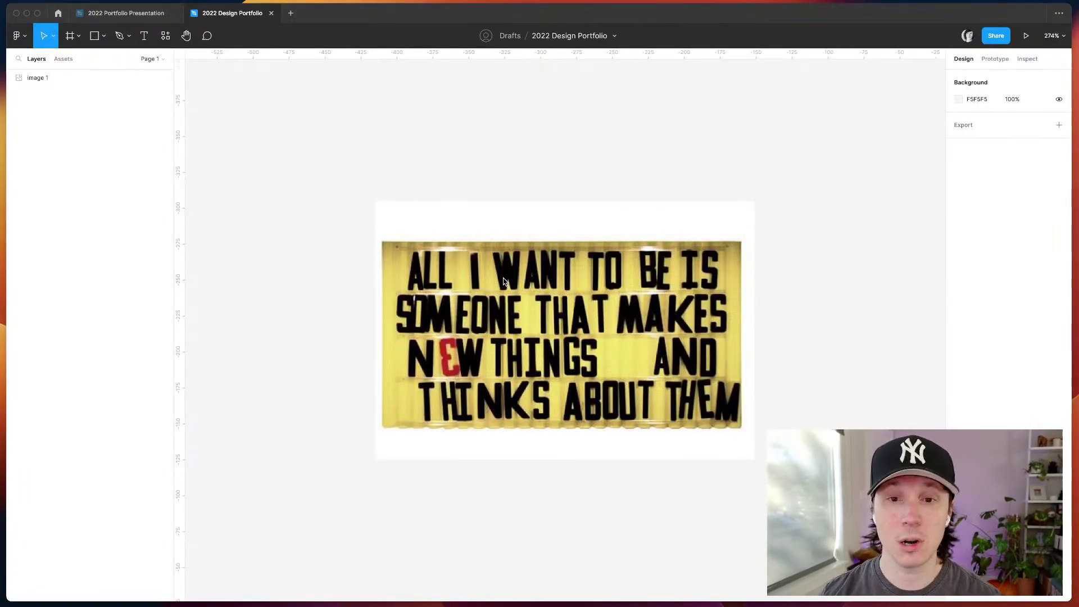
left_click(490, 348)
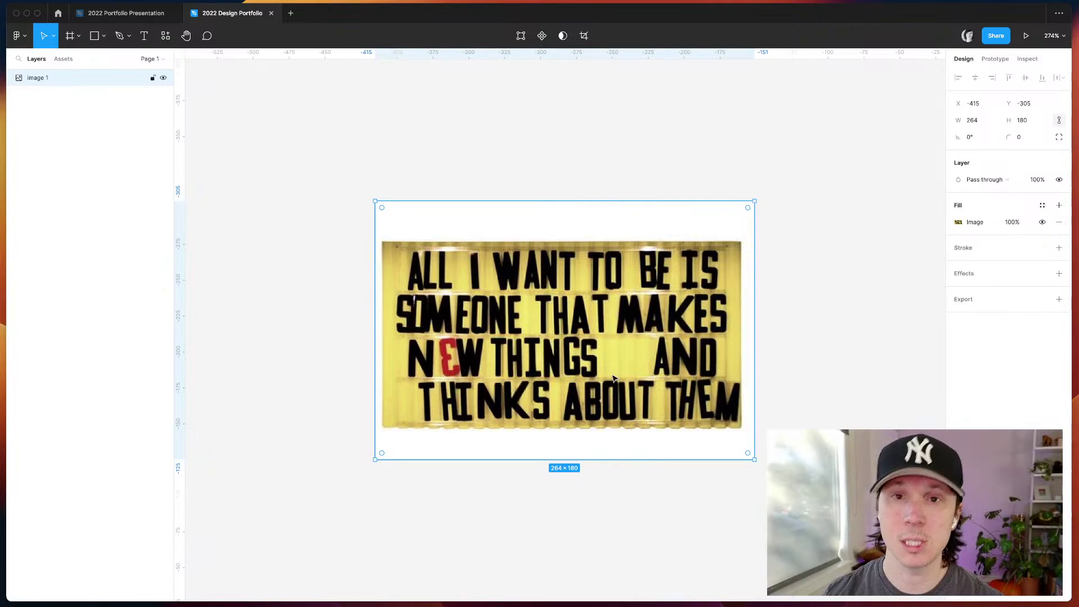
left_click(569, 487)
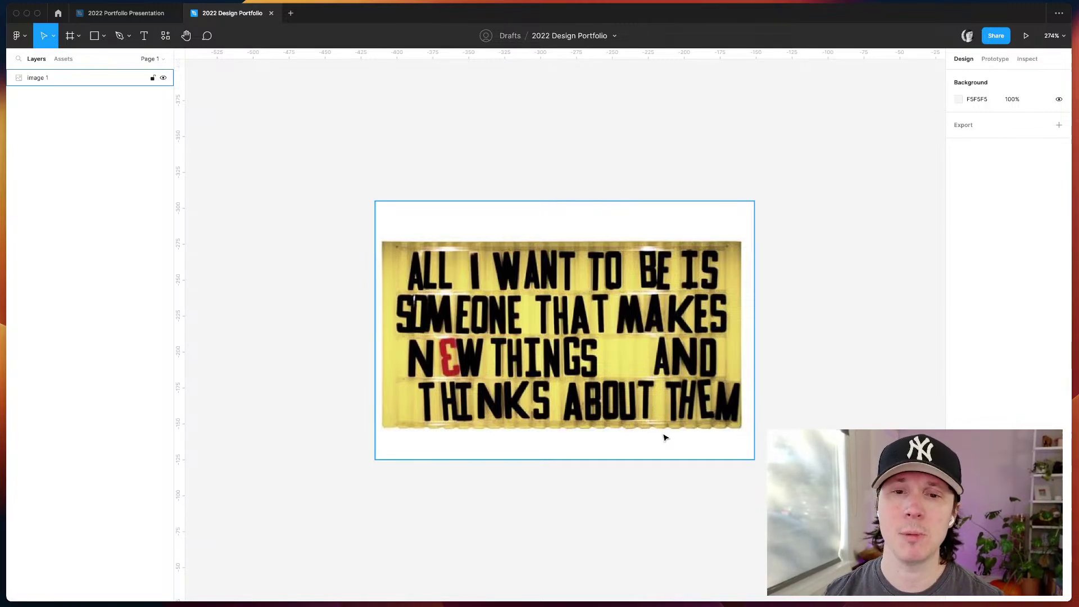
left_click(574, 426)
key("Delete")
- Add a text label reading "Home" and place it in the upper-left area of the canvas
key("t")
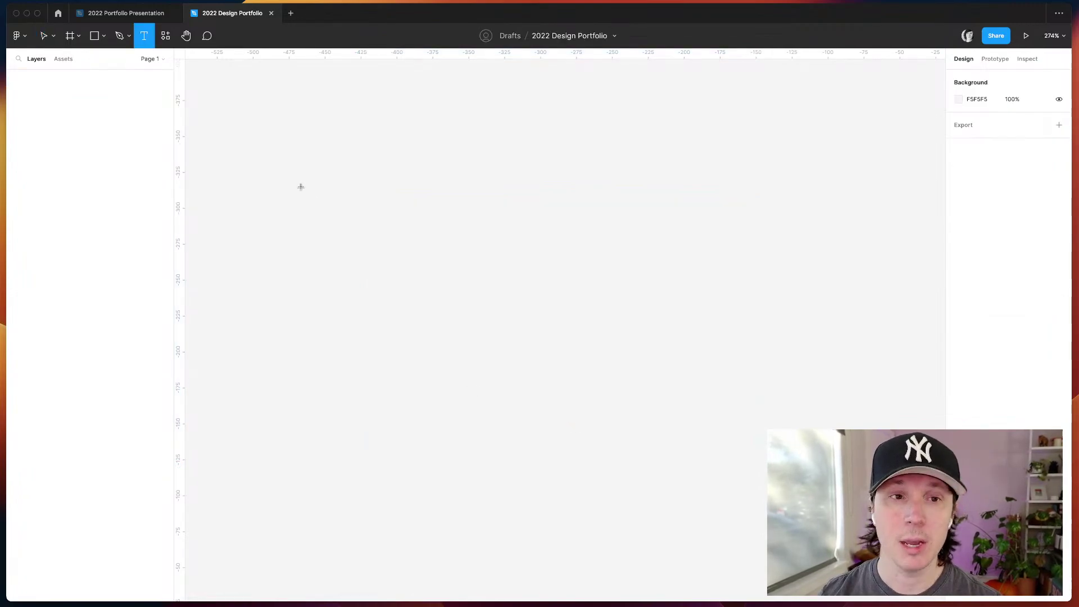
left_click(333, 184)
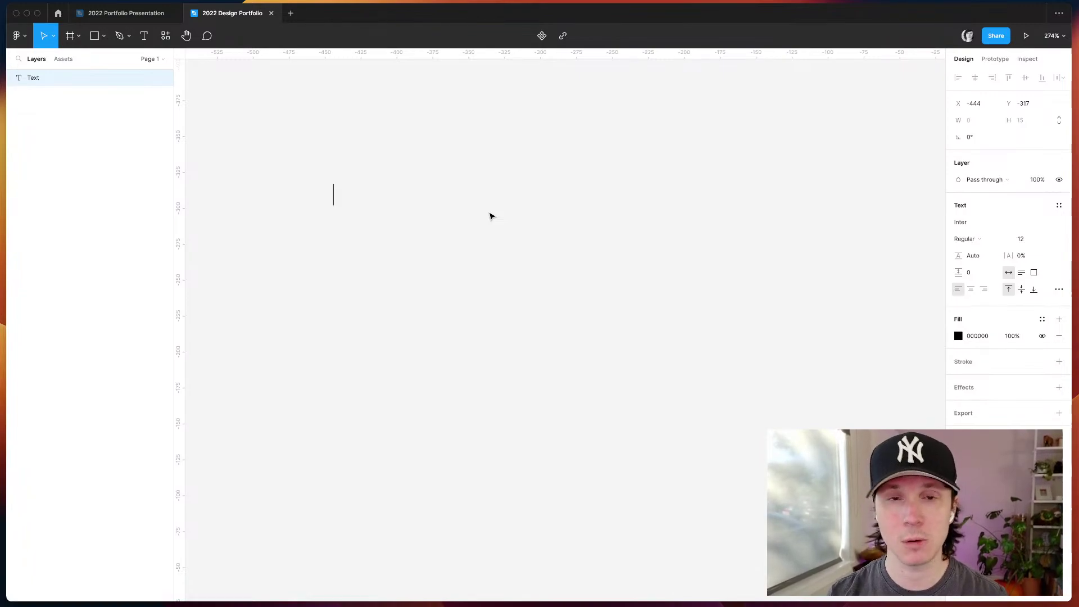
type("Home")
key("Escape")
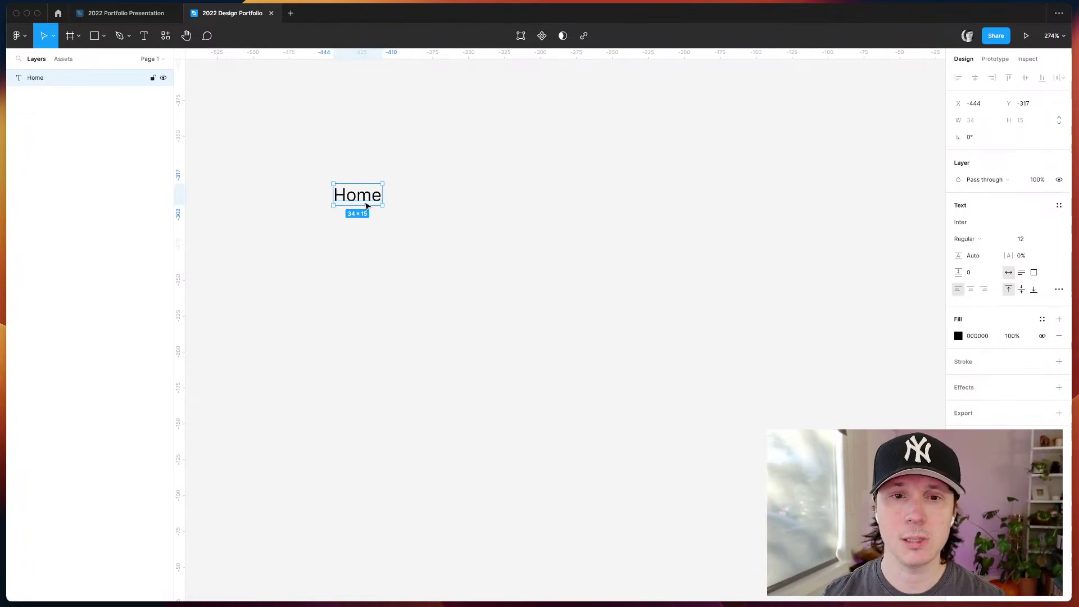
left_click_drag(366, 206, 315, 213)
- Duplicate the "Home" label below itself and change the copy's text to "Case studies"
key("super+d")
double_click(316, 210)
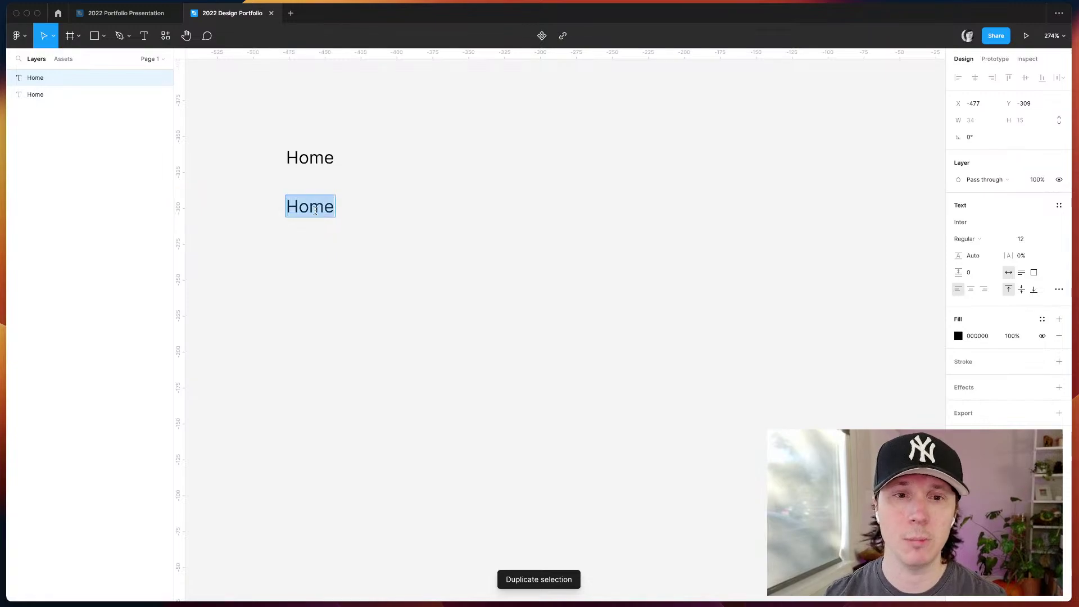
type("Case studies")
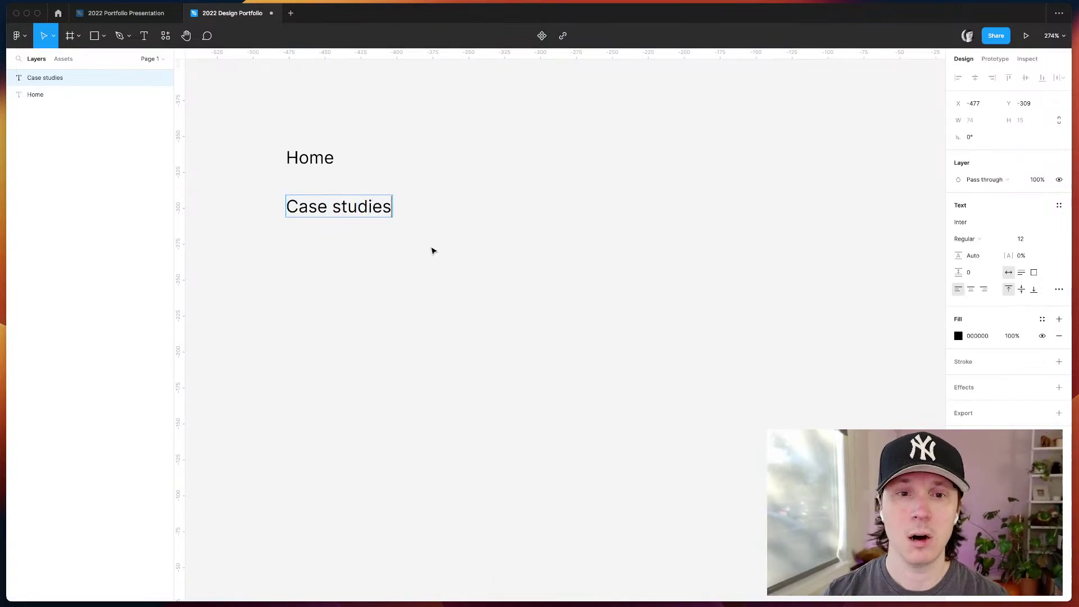
key("Escape")
- Duplicate the "Case studies" label below itself and change the copy's text to "Blog"
key("super+d")
left_click_drag(360, 209, 342, 364)
double_click(359, 257)
type("Blog")
key("Escape")
- Duplicate the "Blog" label below itself and change the copy's text to "Consulting"
key("super+d")
double_click(304, 326)
type("Consulting")
key("Escape")
- Duplicate the "Consulting" label below itself and change the copy's text to "About"
key("super+d")
double_click(341, 363)
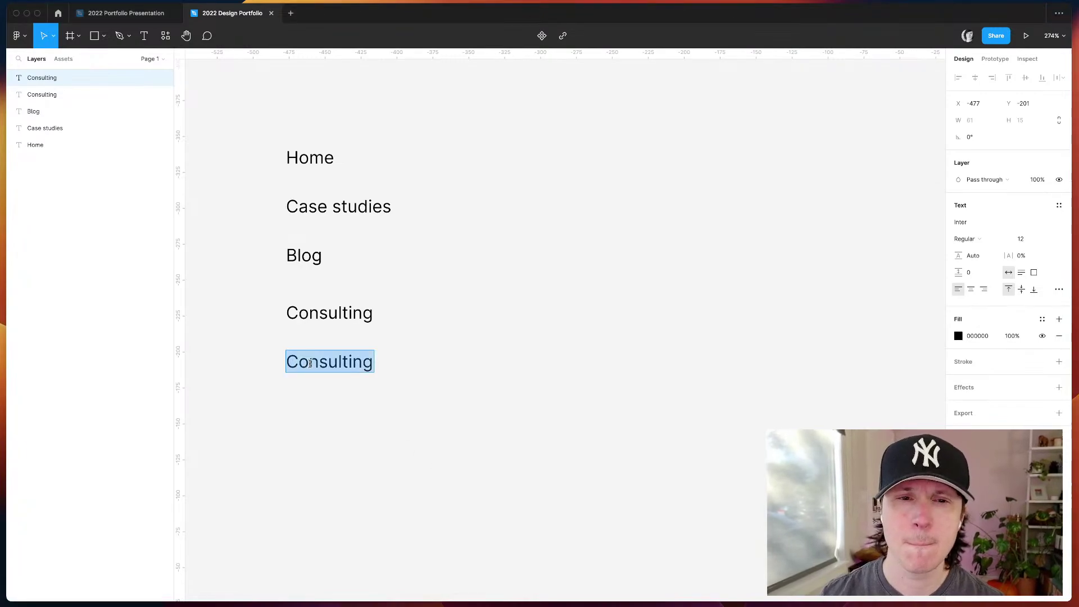
key("BackSpace")
type("About")
left_click(500, 398)
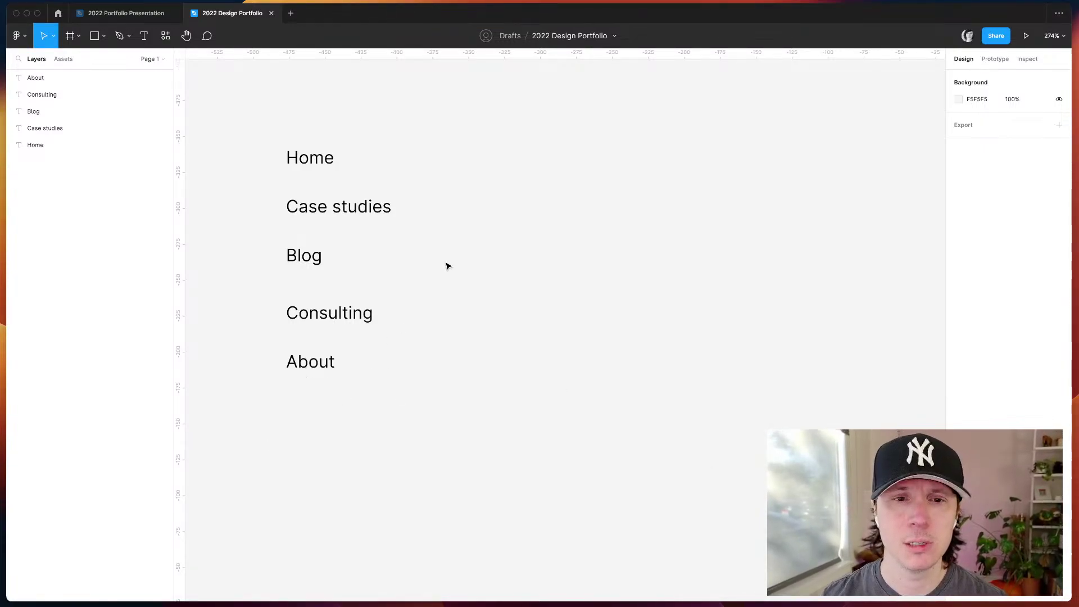
- Move all five page labels together toward the middle of the canvas and tidy them up to even vertical spacing
left_click_drag(263, 137, 541, 415)
left_click_drag(300, 253, 409, 267)
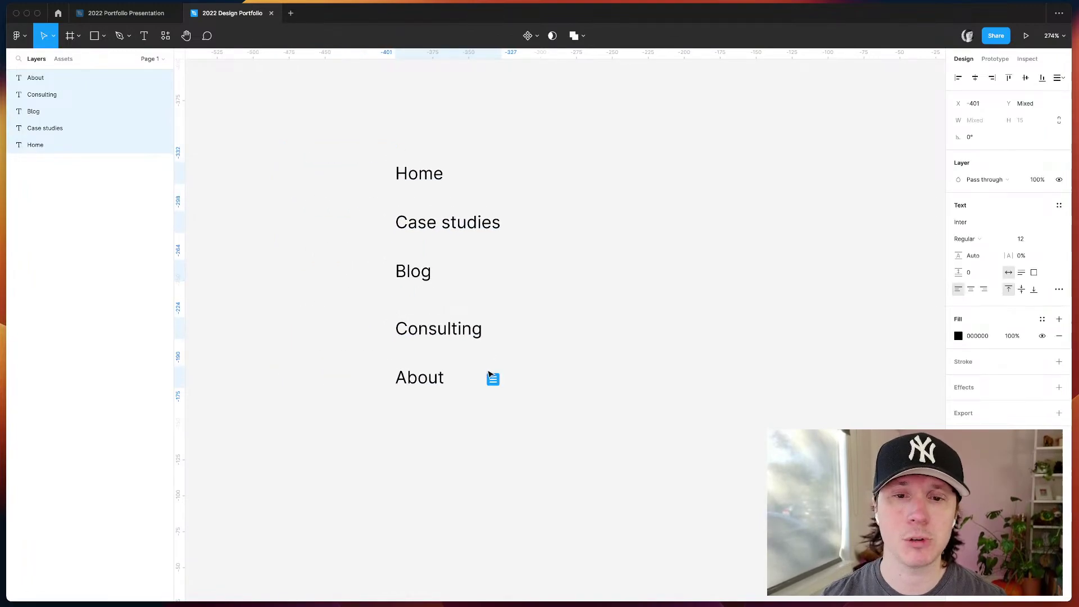
left_click(494, 378)
left_click(523, 354)
- Duplicate the "Home" label and place the copy well to the left of the page list
left_click(418, 173)
key("super+d")
left_click_drag(419, 173, 245, 173)
scroll(611, 178, "left", 6)
scroll(611, 177, "right", 2)
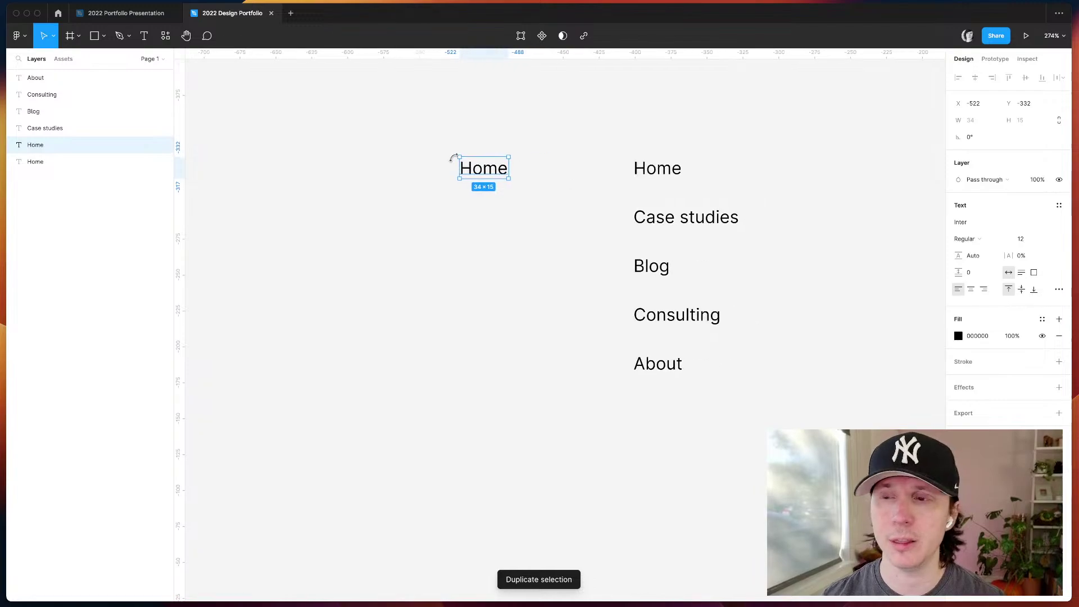
left_click_drag(474, 168, 425, 168)
- Change the copied label's text to "Who: Hiring managers and recruiters" and move it clear of the page list
double_click(426, 169)
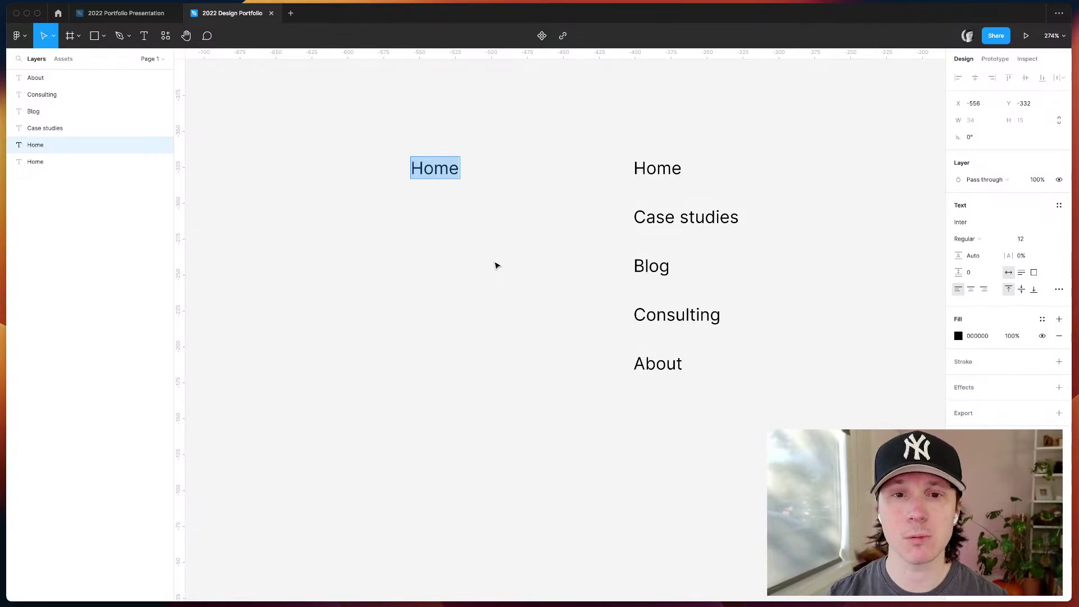
type("Who: ")
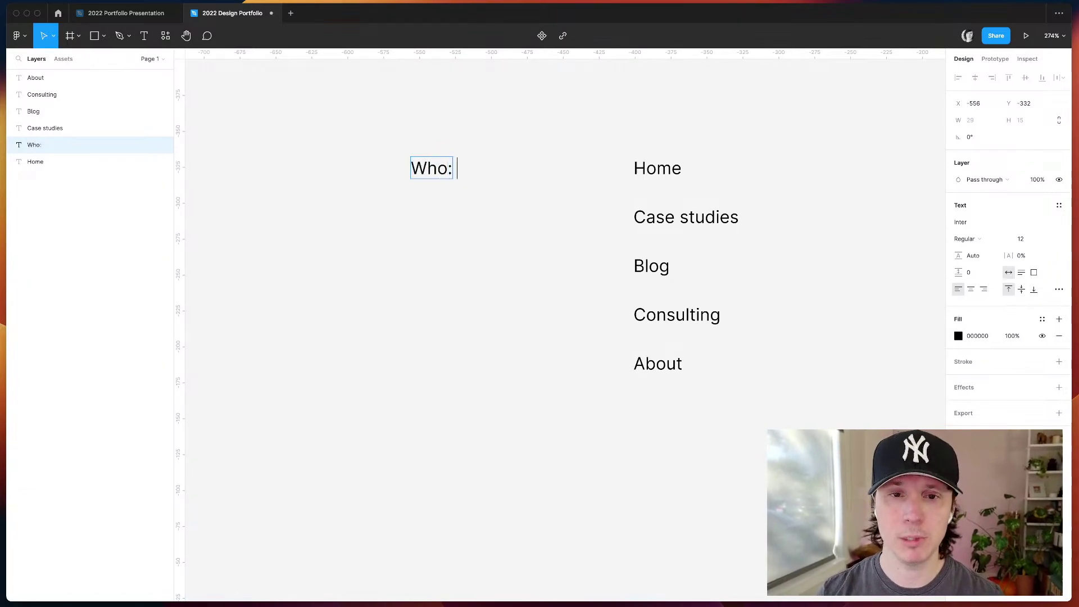
type("Hiring managers a")
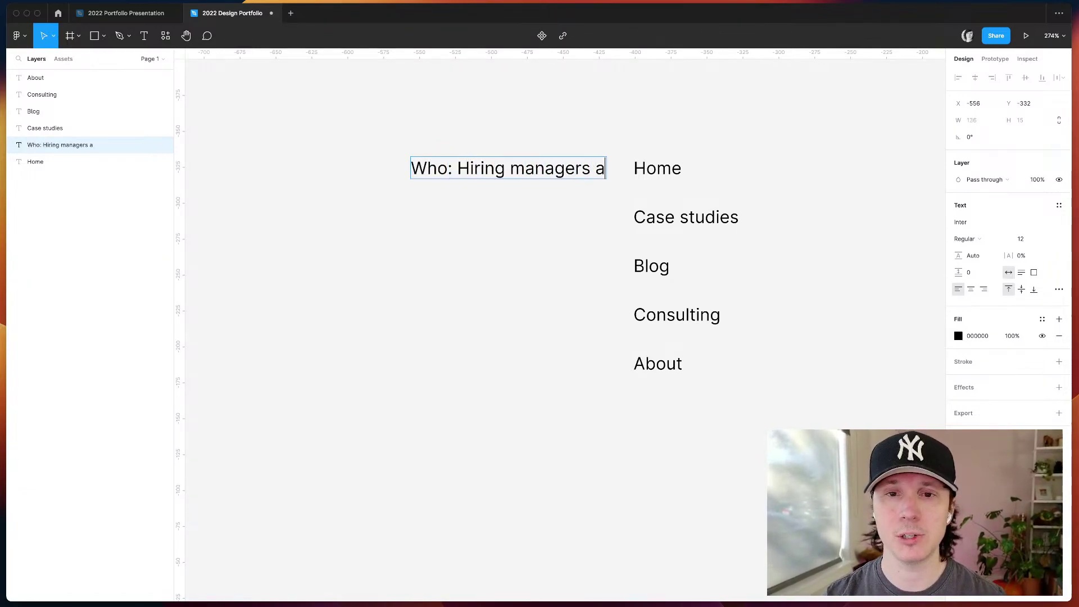
type("nd recruiters")
key("Escape")
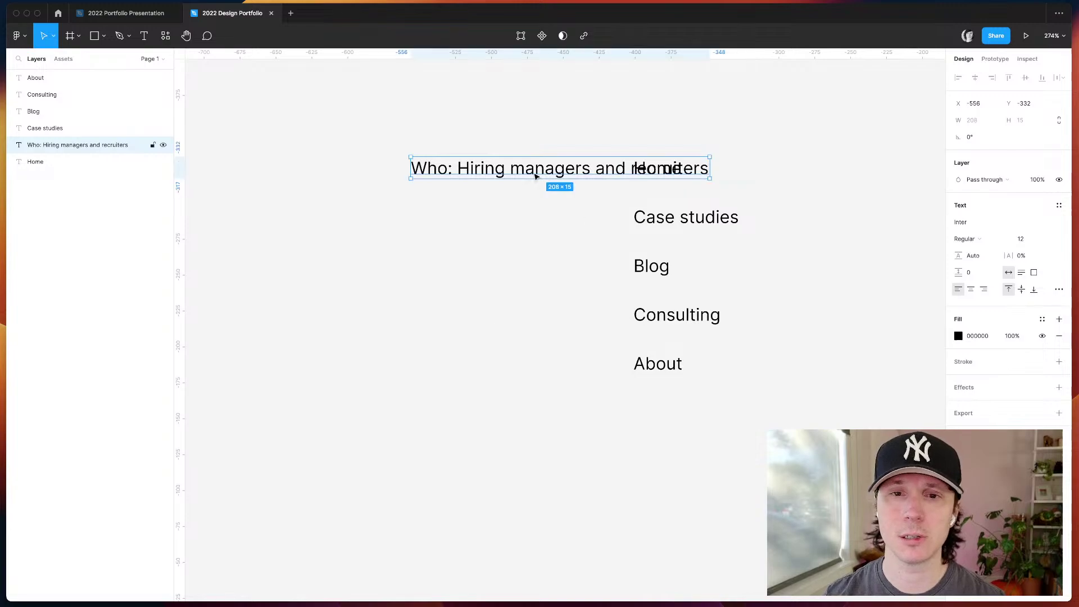
left_click_drag(527, 174, 393, 156)
- Append the paragraph "Why: Easy way for others to see my work and understand what I do" to the note and narrow its box to 168
double_click(427, 148)
key("Right")
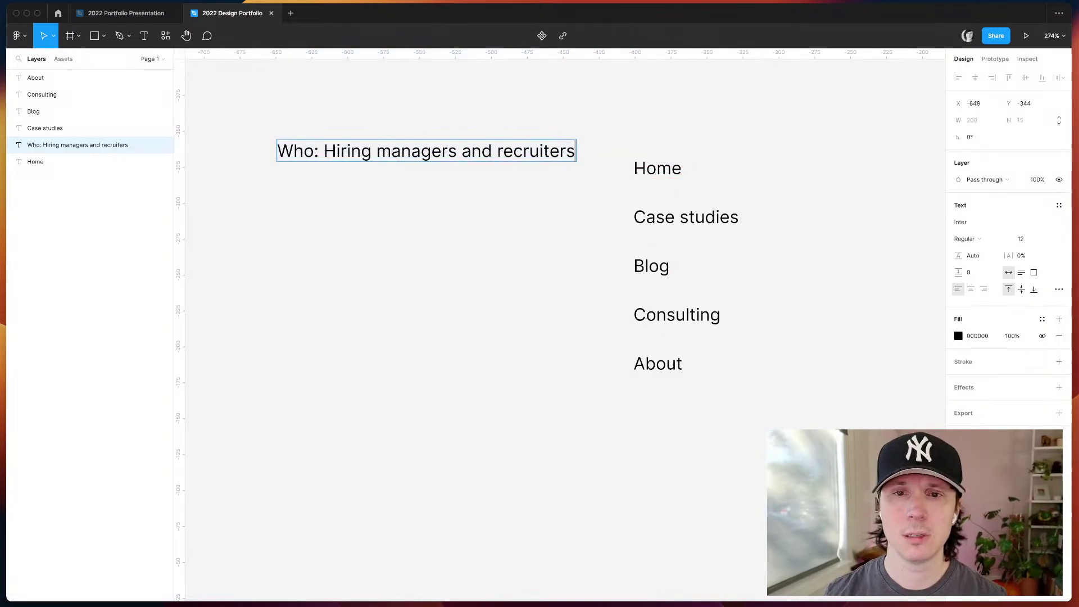
key("Return")
key("Return")
type("Why: ")
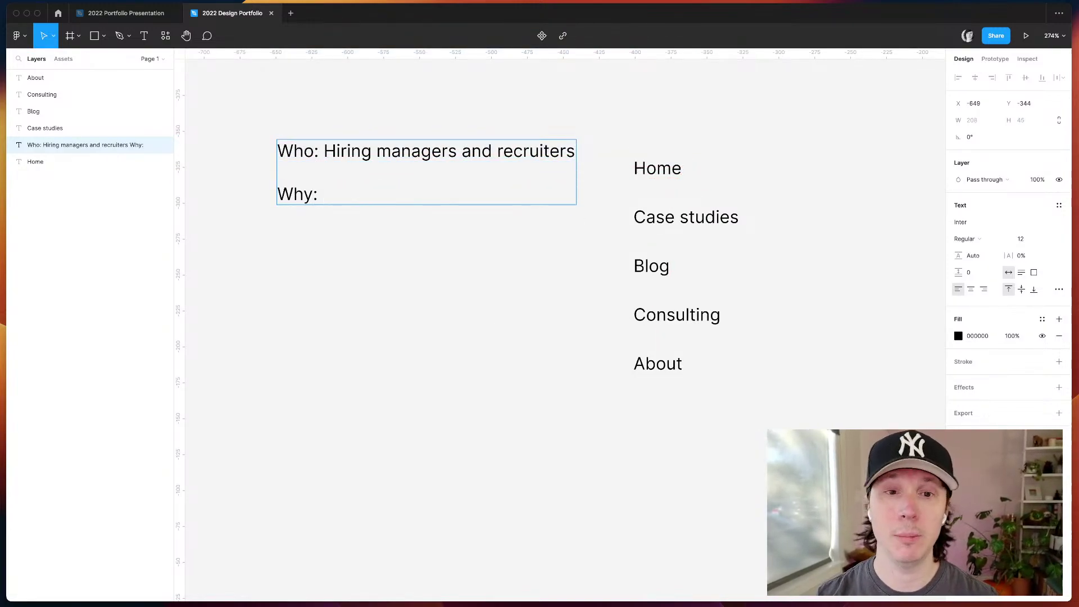
type("Easy way ")
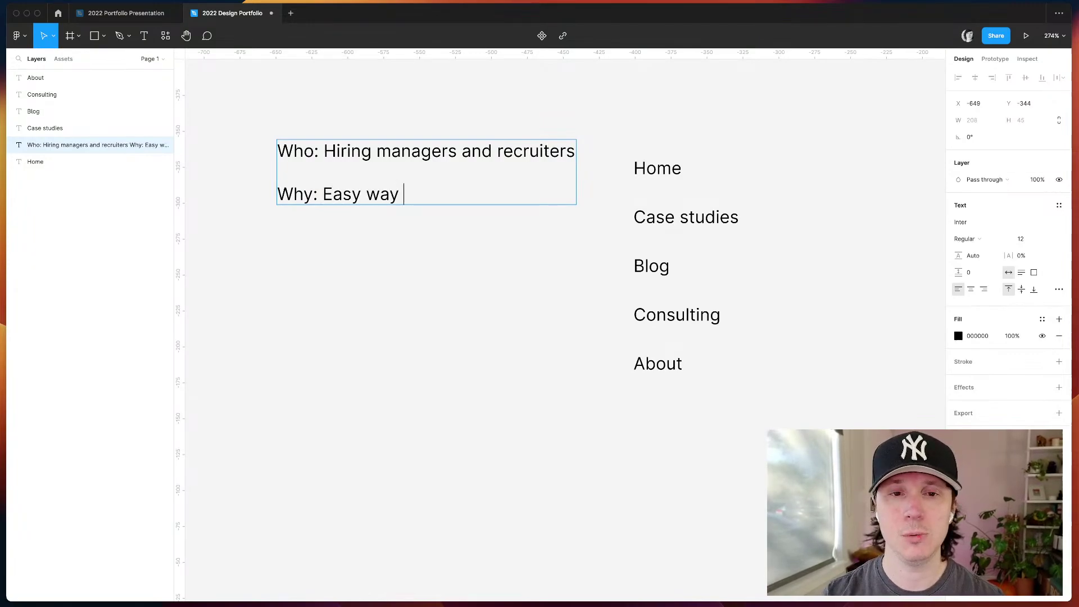
type("for others to see my work and understand")
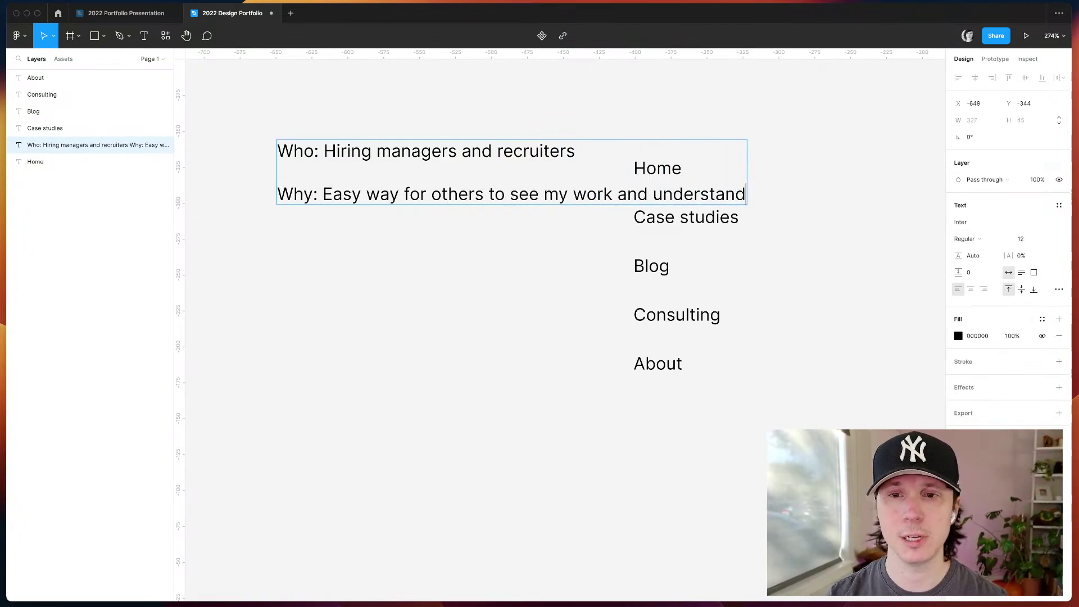
key("Return")
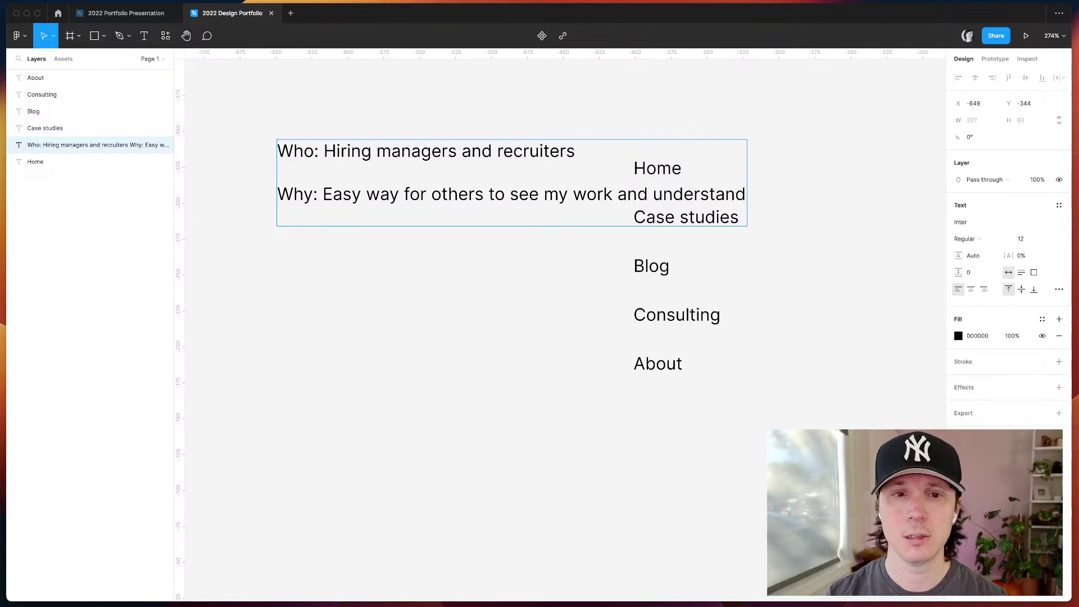
type("what I do")
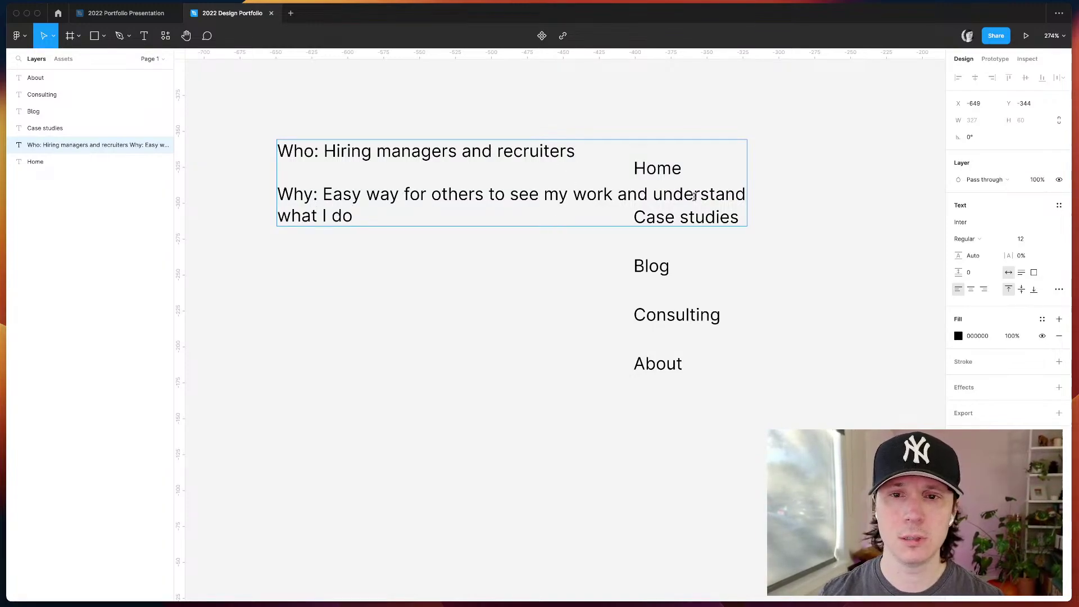
key("Escape")
left_click_drag(747, 214, 438, 209)
- Append a third paragraph to the note reading "Guiding direction: Simple = better"
key("Return")
key("Right")
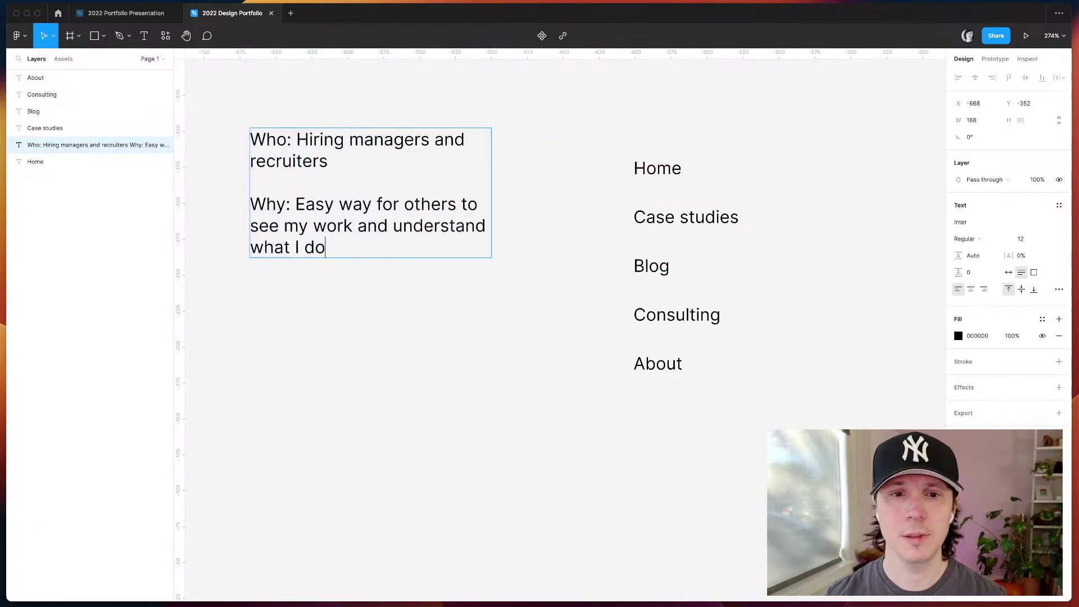
key("Return")
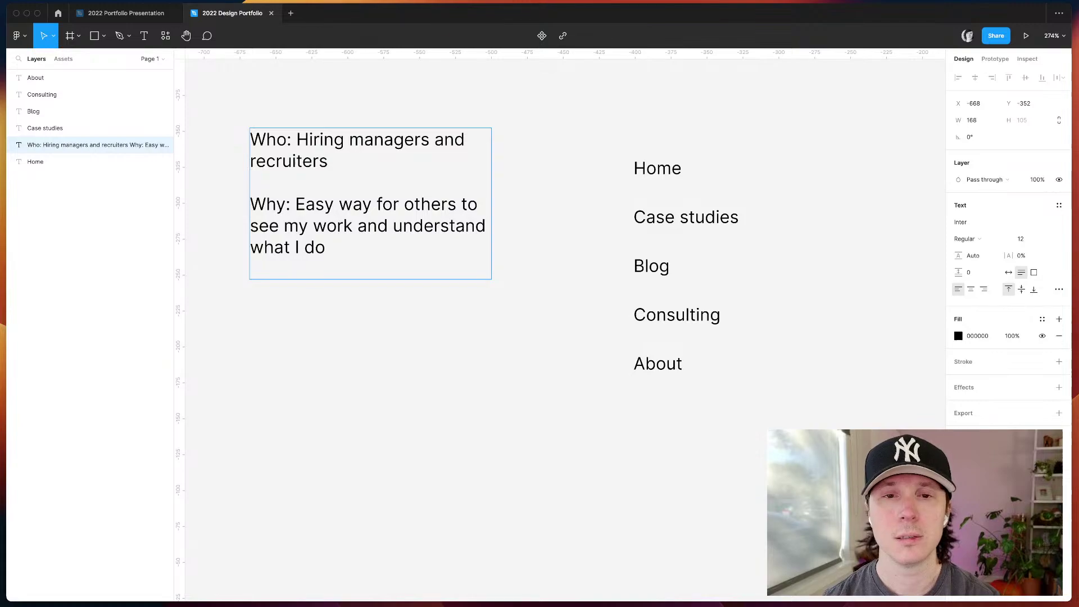
key("Return")
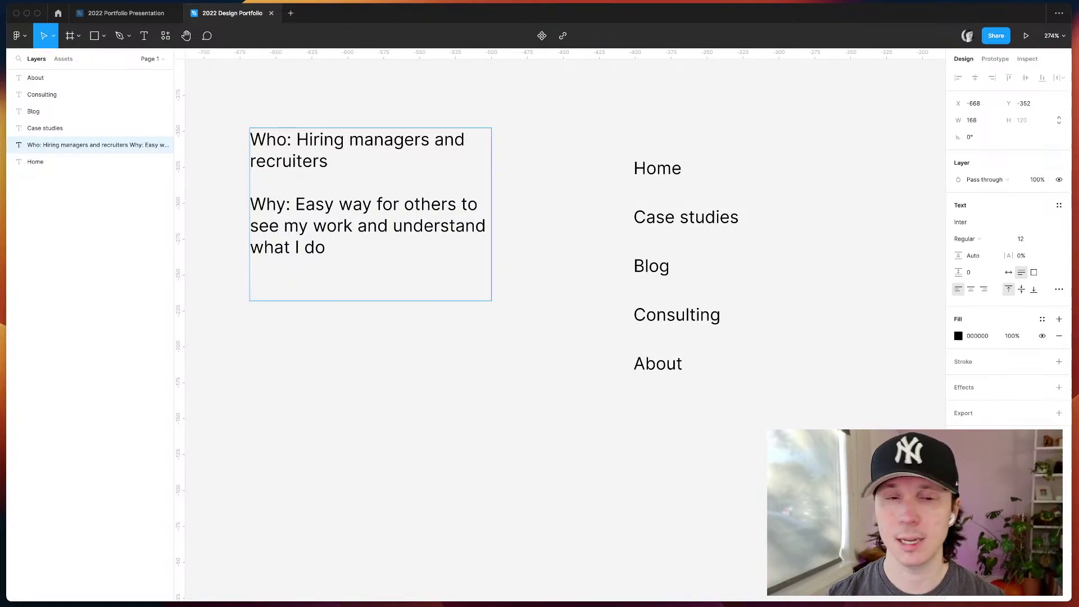
type("Guiding")
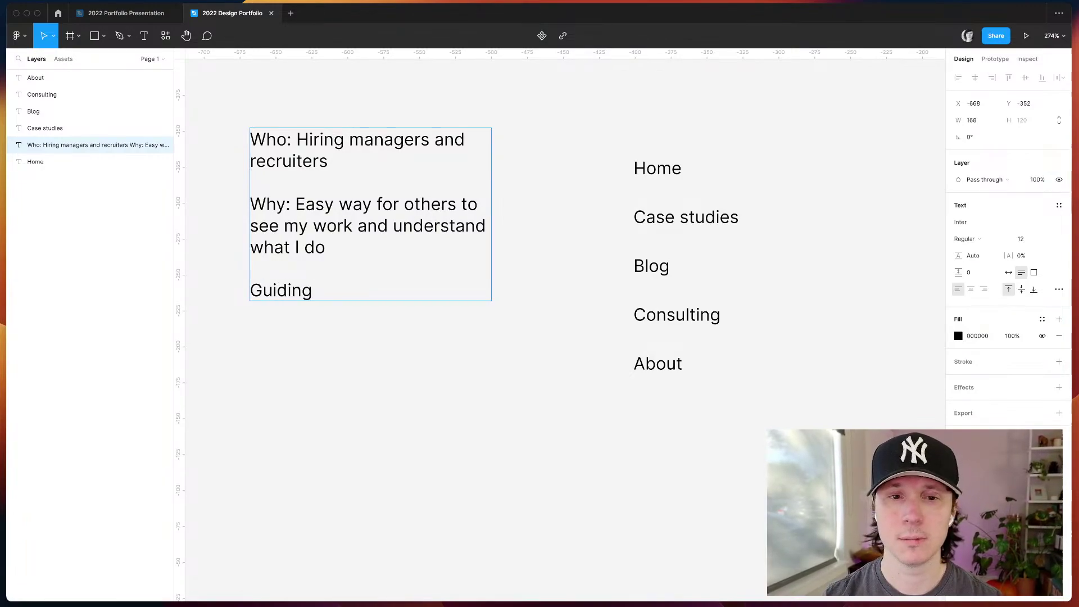
type(" direction")
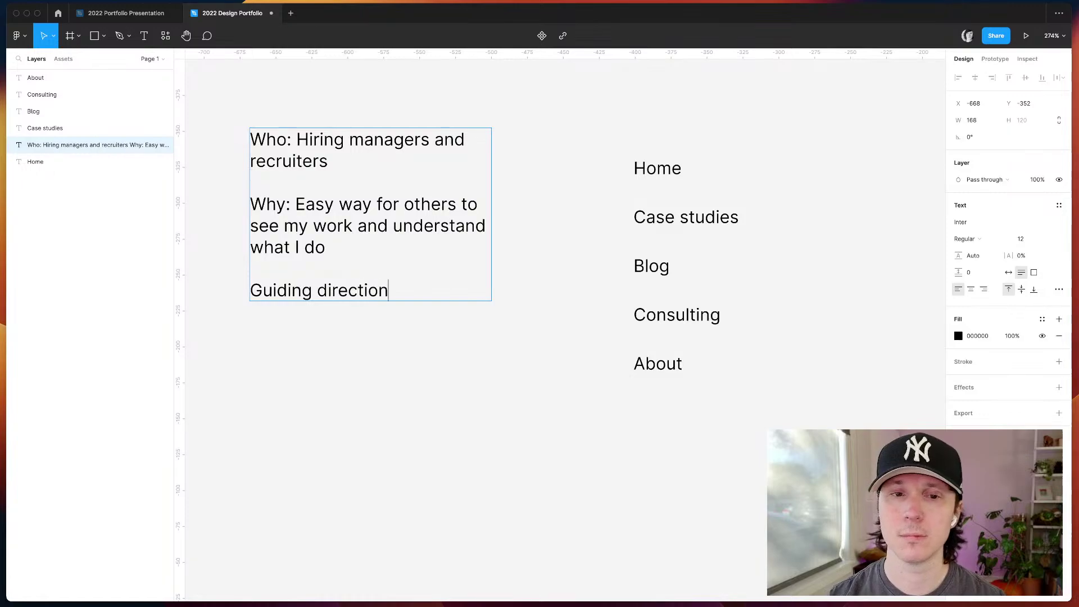
type(": Simple = bett")
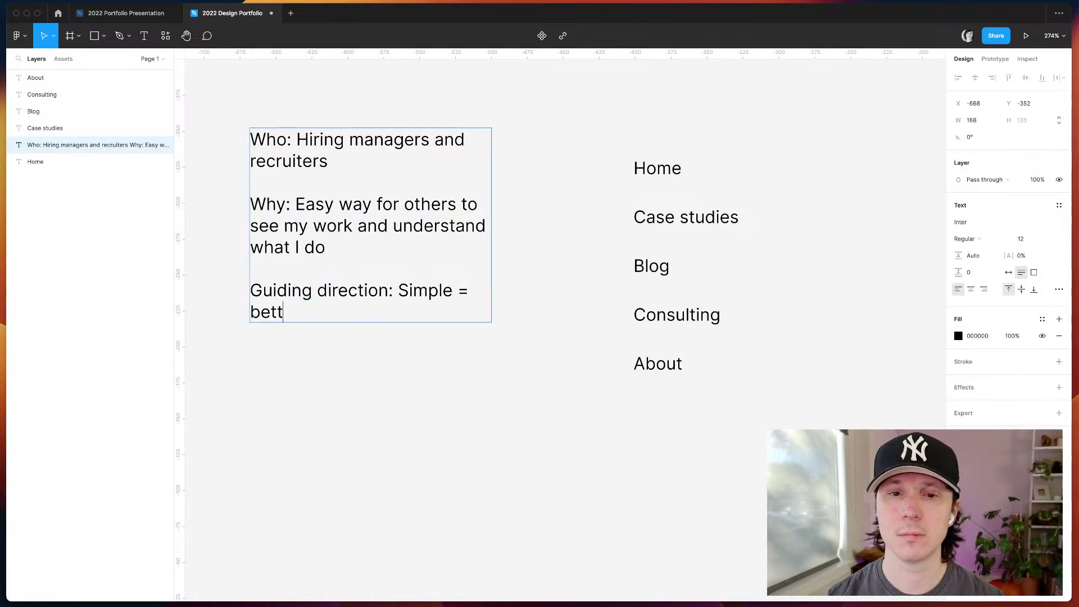
type("er")
key("Escape")
- Widen the note's text box so the guiding direction fits on one line
left_click(498, 291)
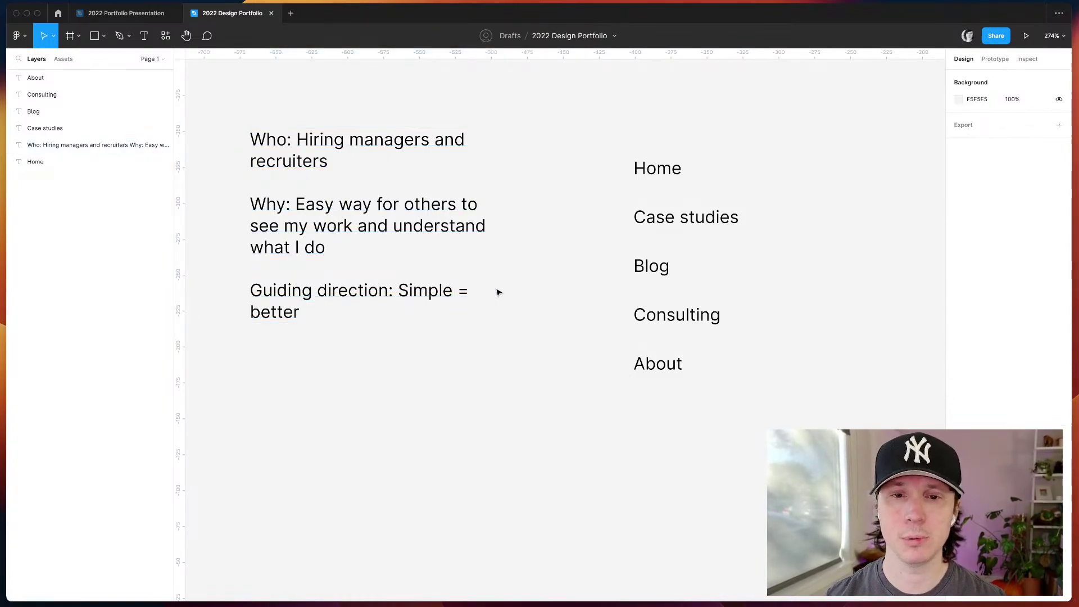
left_click(470, 293)
left_click_drag(491, 289, 540, 290)
left_click(507, 377)
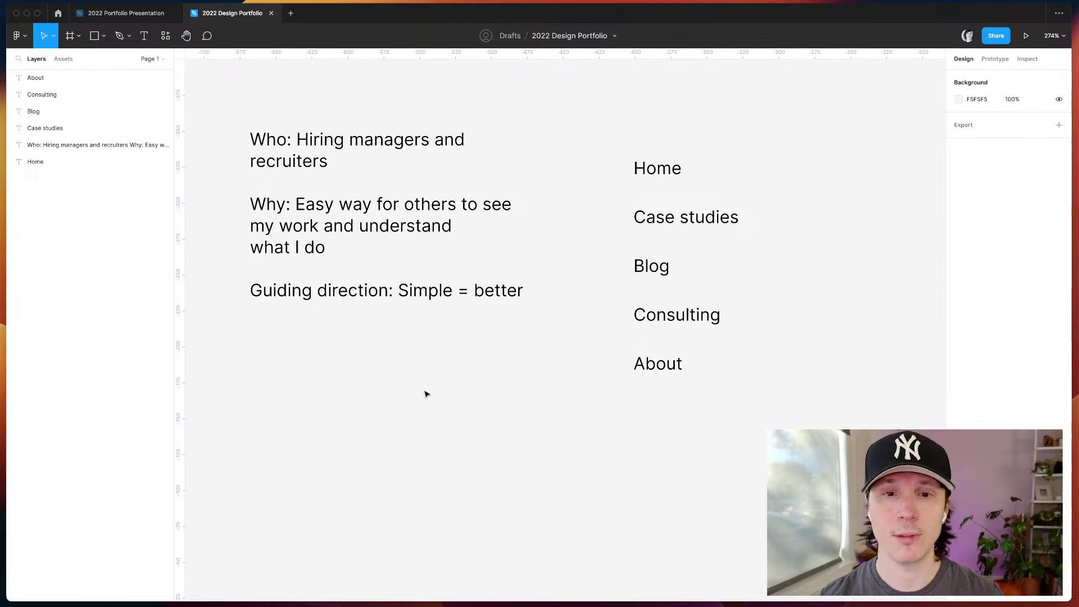
- Move the audience and purpose note down so its top lines up with the Home label
left_click_drag(342, 205, 347, 232)
left_click(392, 351)
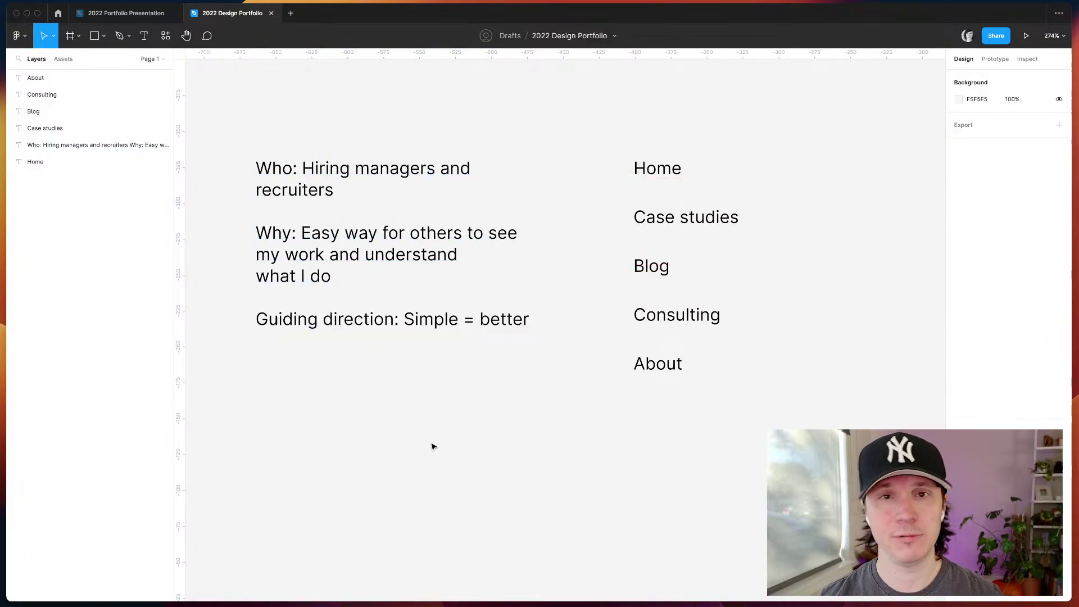
scroll(464, 439, "right", 3)
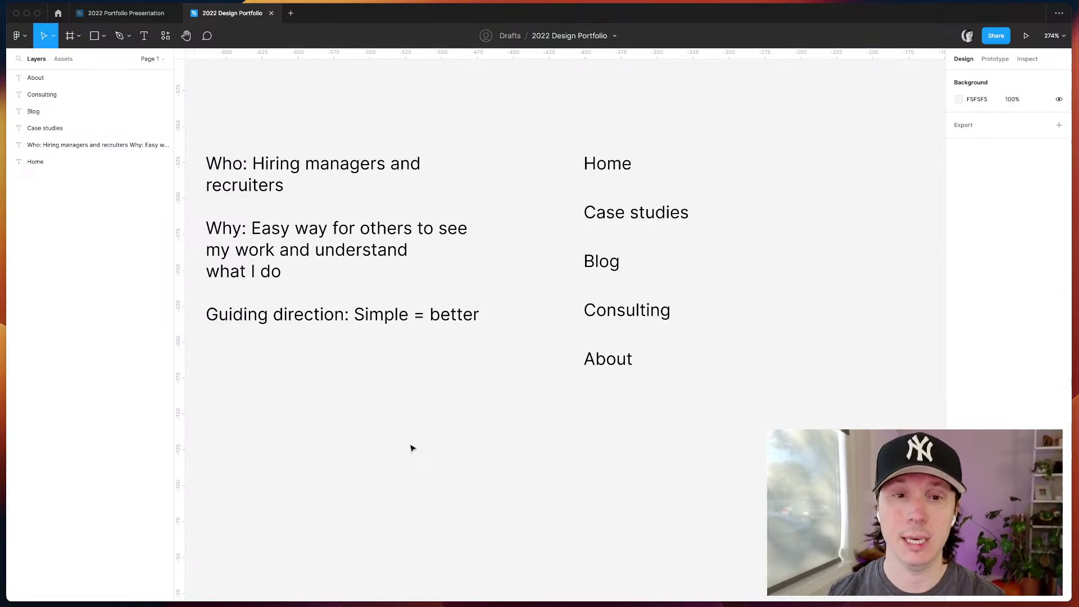
- Review the note's Who and Why paragraphs against the listed pages
left_click(306, 184)
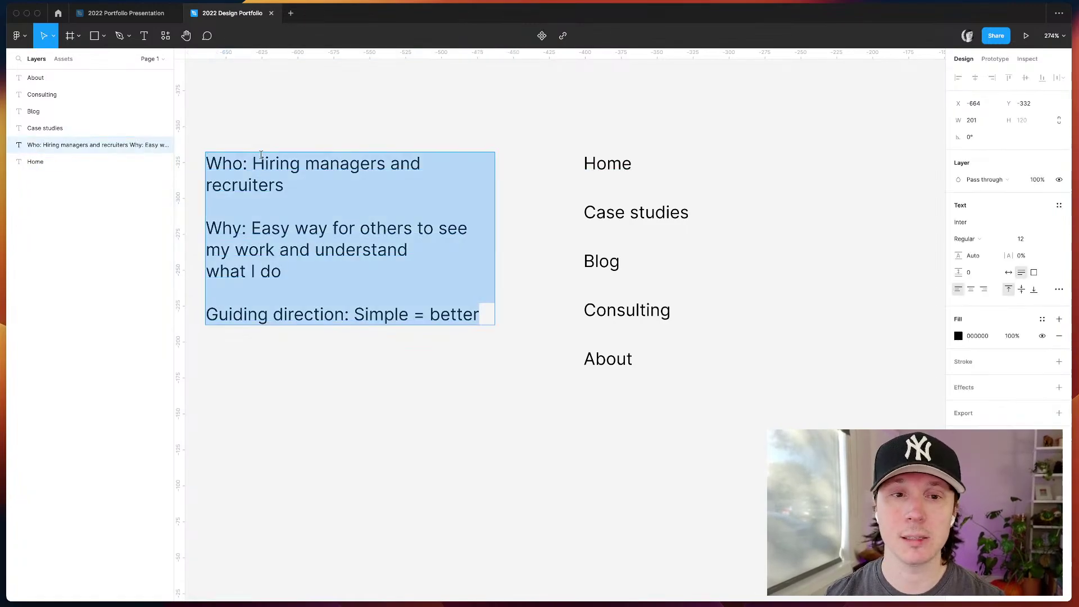
double_click(258, 162)
left_click(253, 163)
left_click_drag(253, 163, 283, 186)
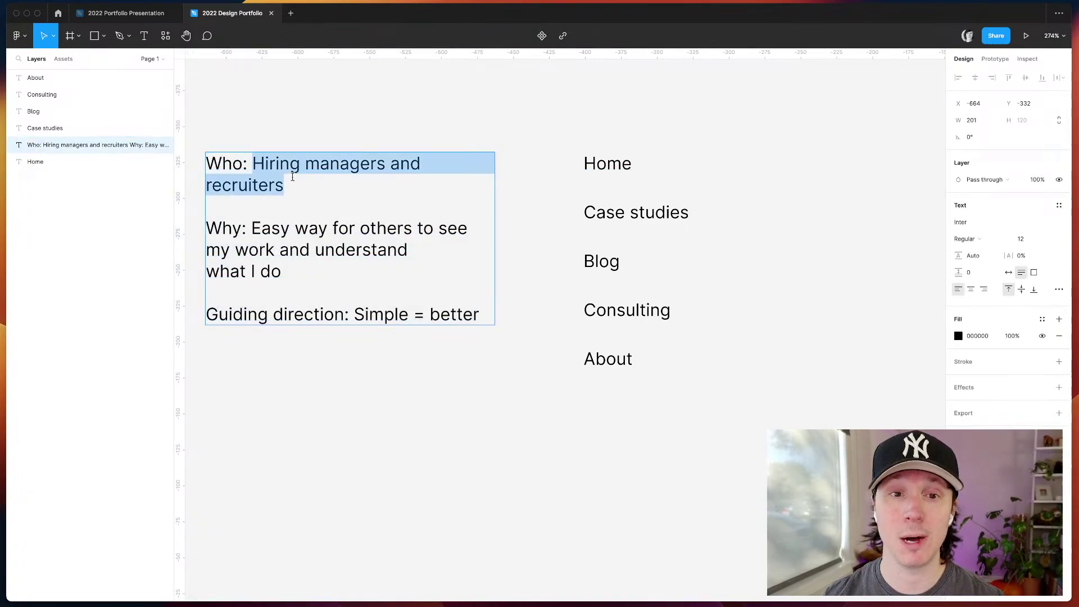
key("Escape")
left_click(385, 122)
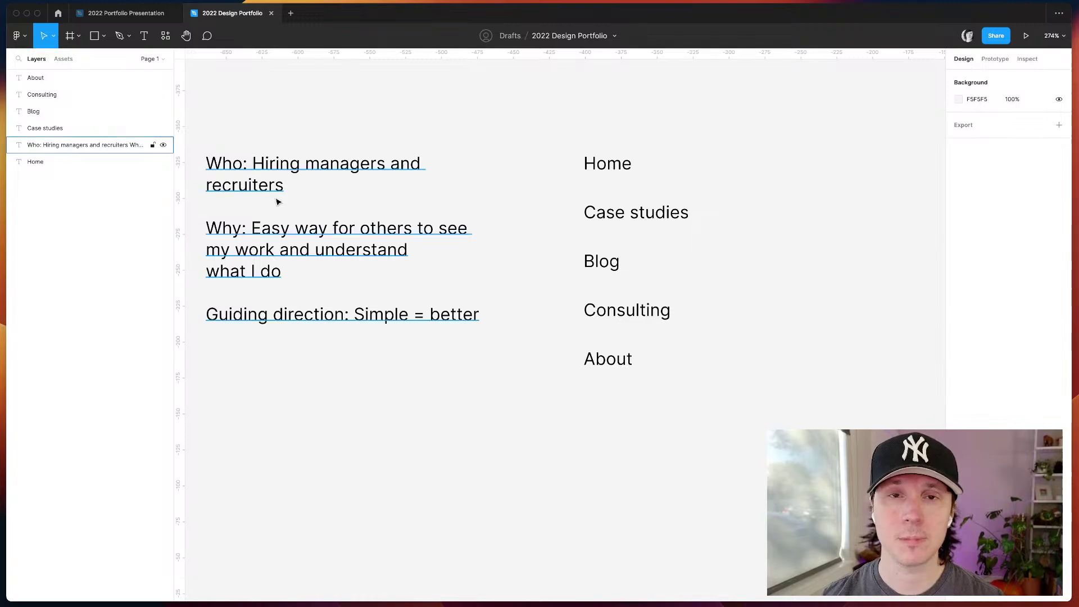
left_click(325, 242)
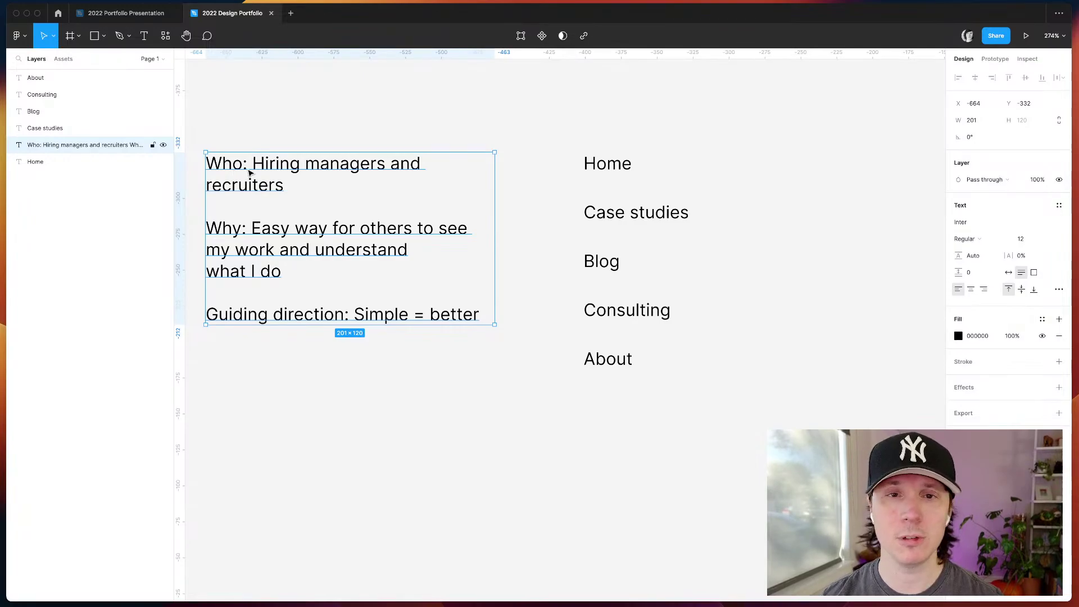
double_click(251, 172)
triple_click(299, 181)
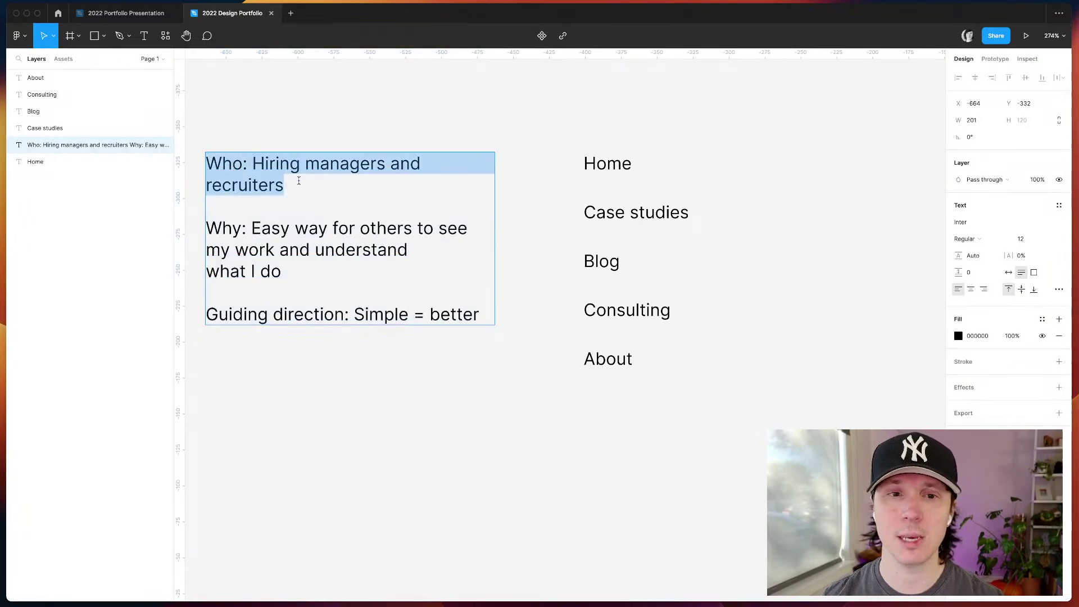
triple_click(286, 252)
scroll(236, 241, "left", 3)
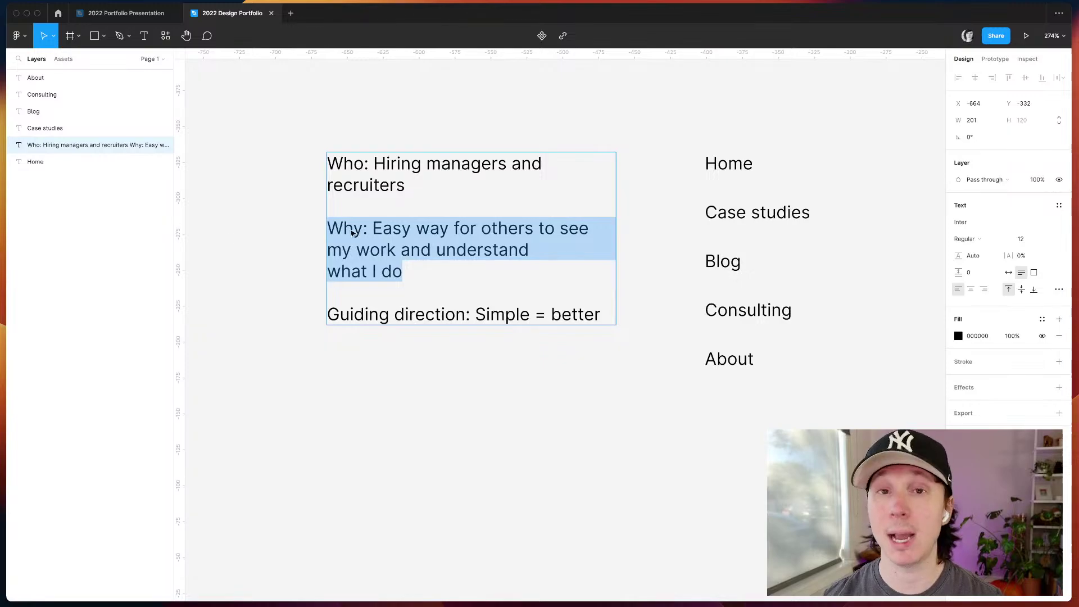
triple_click(436, 174)
left_click(416, 106)
scroll(416, 106, "right", 2)
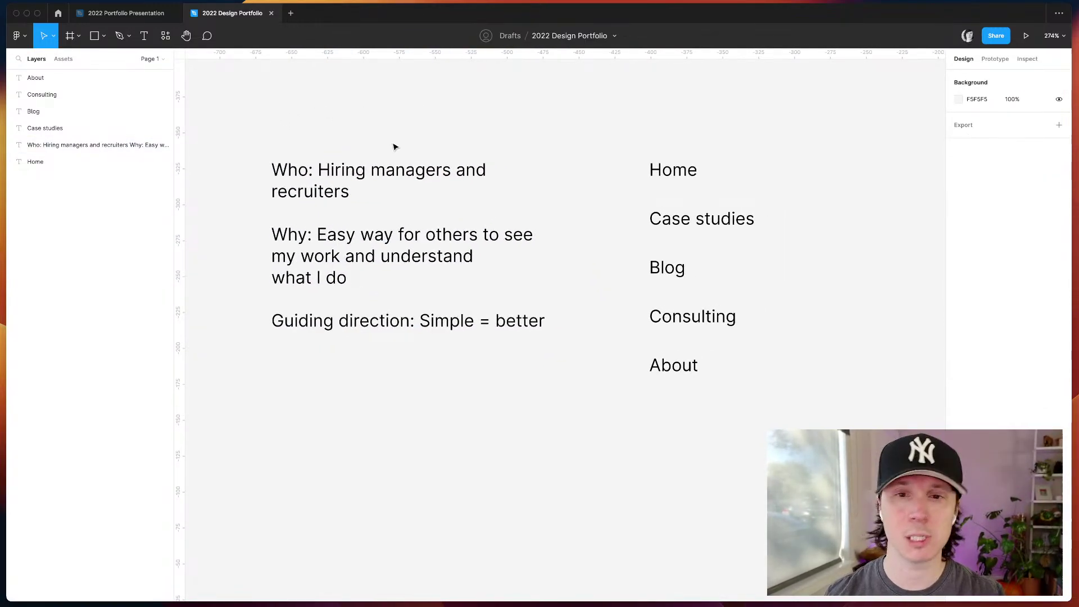
scroll(393, 147, "right", 2)
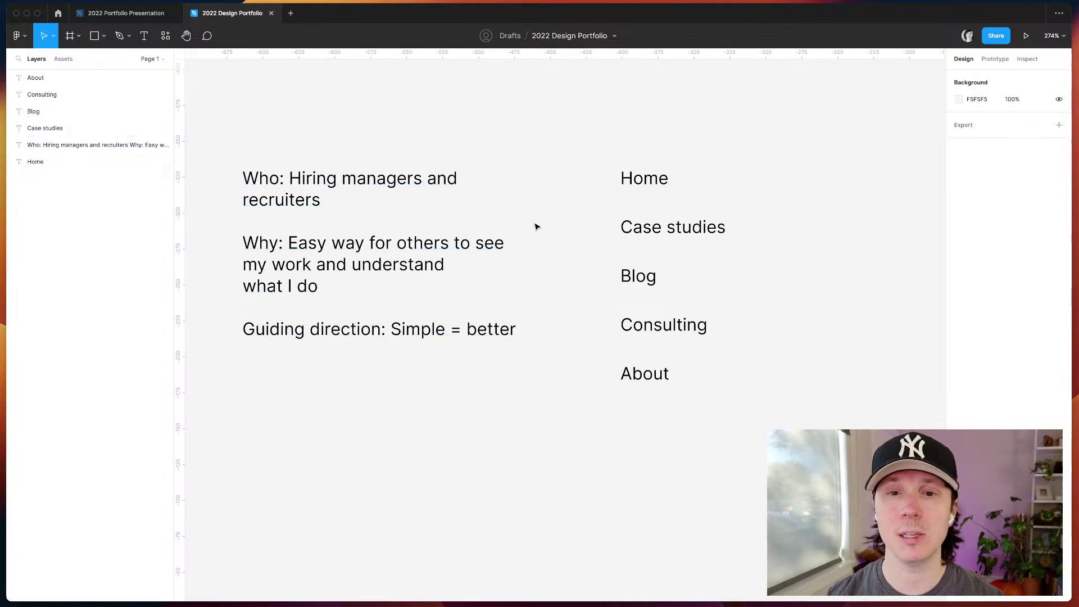
scroll(541, 227, "right", 2)
scroll(541, 227, "down", 1)
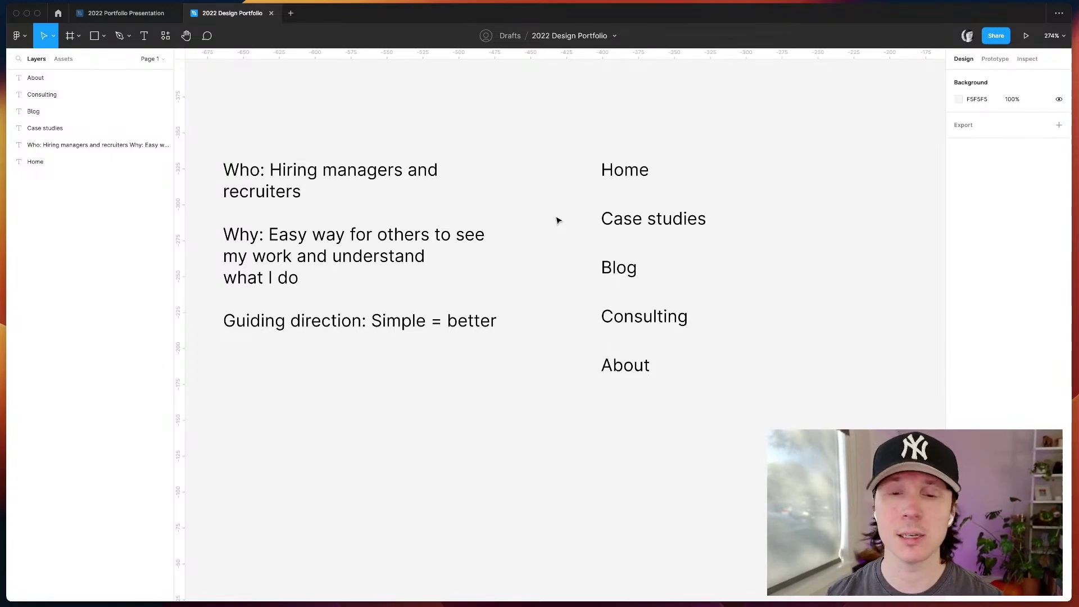
- Go through the Case studies, Blog and About entries in the page list
scroll(528, 294, "right", 5)
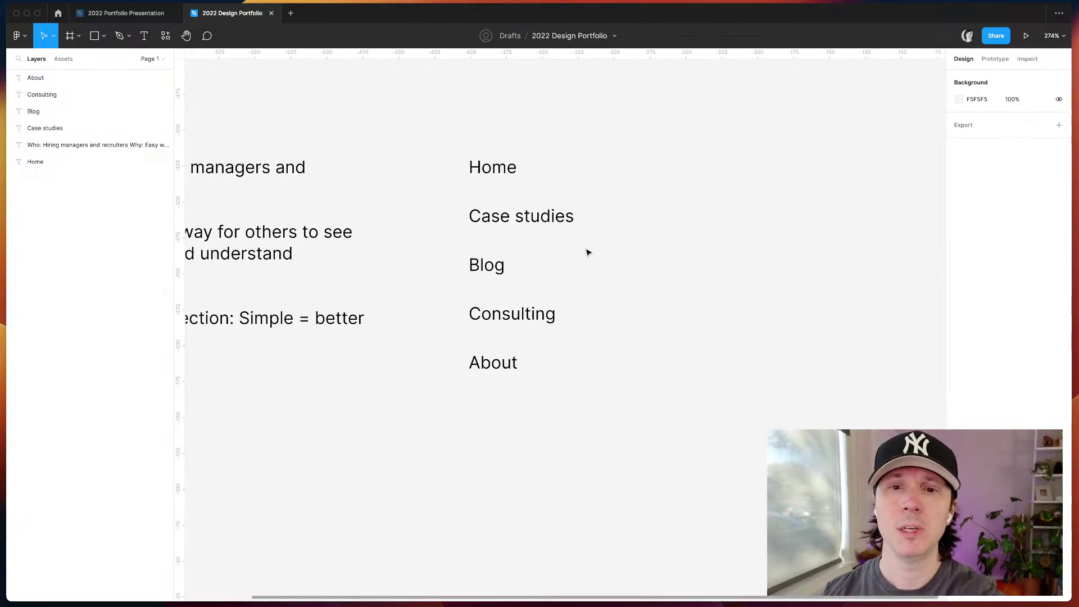
left_click(476, 225)
left_click(475, 272)
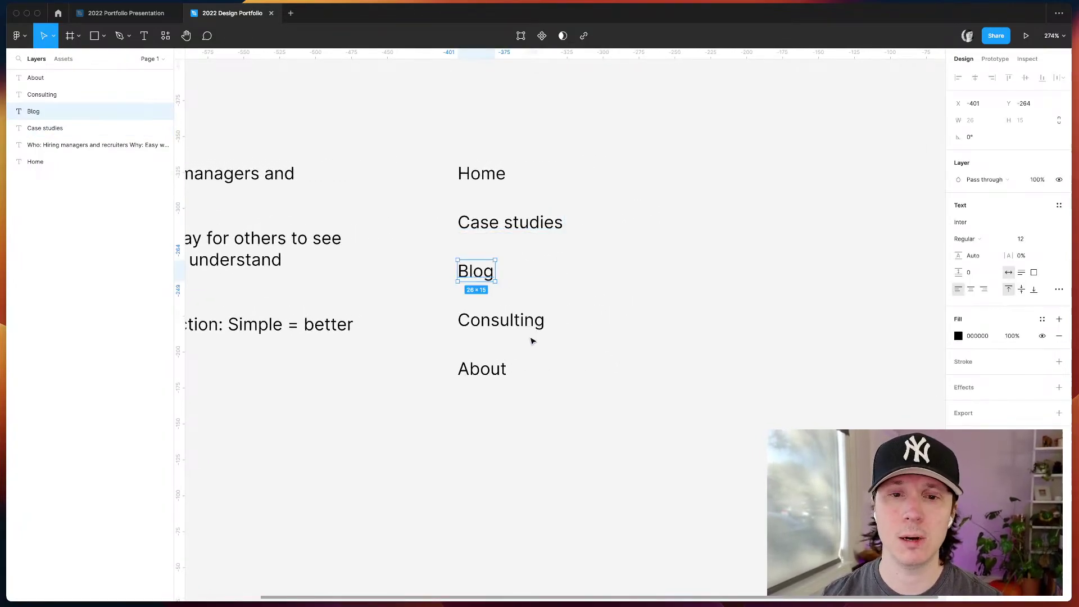
left_click(482, 367)
left_click(650, 373)
scroll(650, 373, "right", 3)
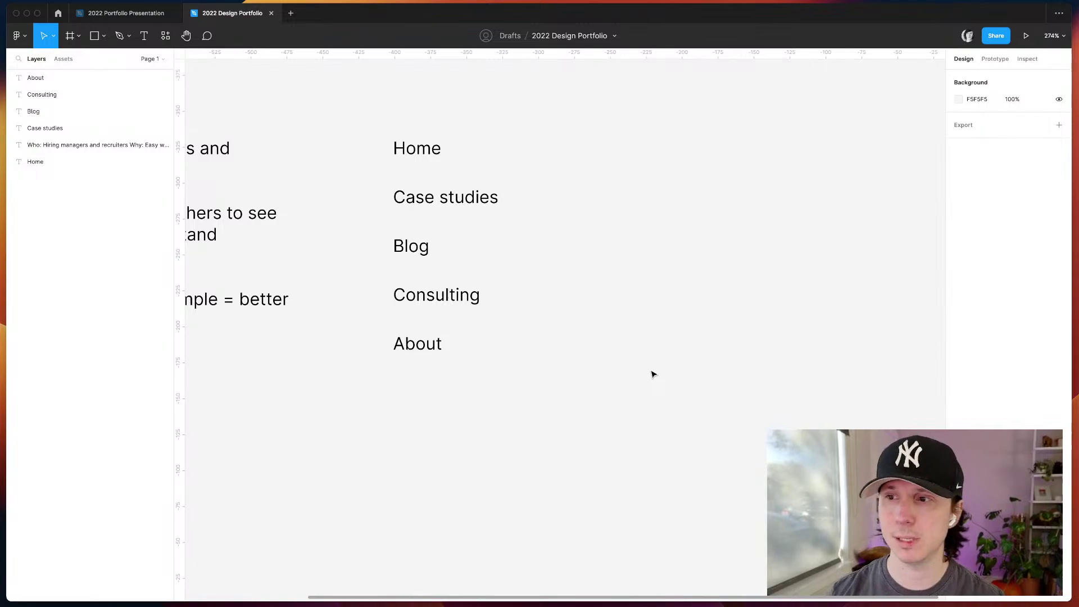
scroll(641, 369, "right", 3)
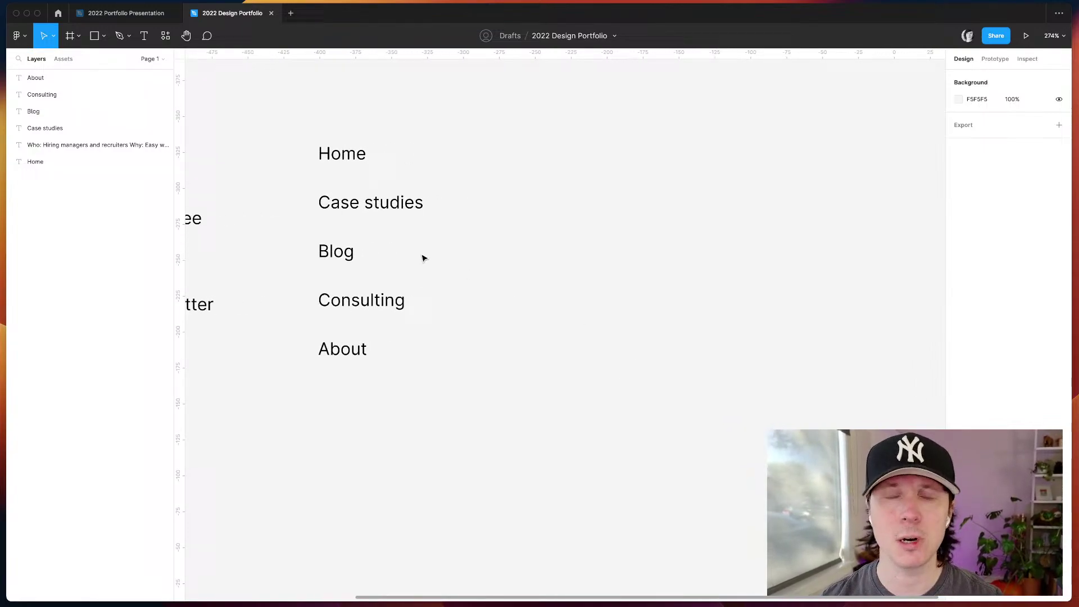
- Duplicate the Home label and place the copy well clear of the page list, level with the original
left_click(348, 157)
key("super+d")
left_click_drag(349, 157, 641, 157)
scroll(500, 191, "right", 1)
left_click(500, 192)
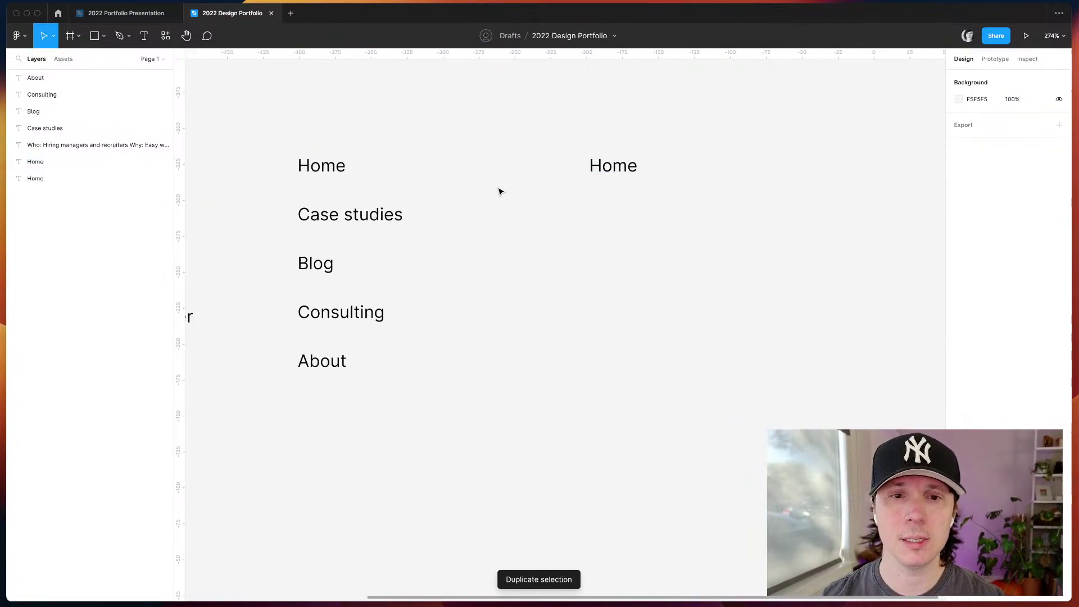
scroll(500, 192, "right", 1)
- Shift the Blog, Consulting and About labels down together, leaving a gap below Case studies
left_click(374, 219)
left_click_drag(270, 257, 387, 406)
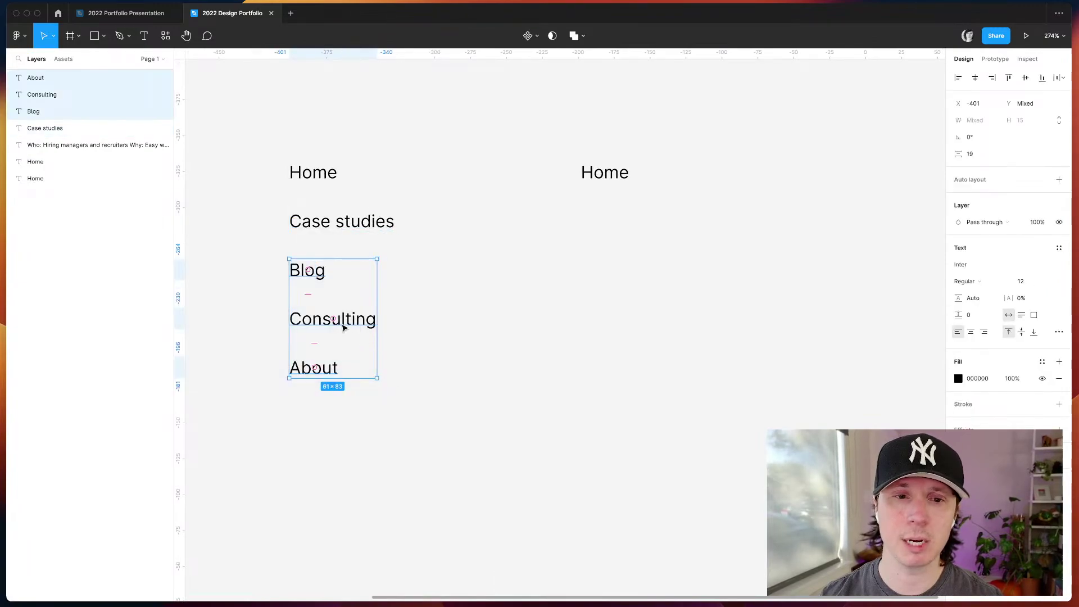
left_click_drag(344, 328, 344, 379)
left_click(460, 301)
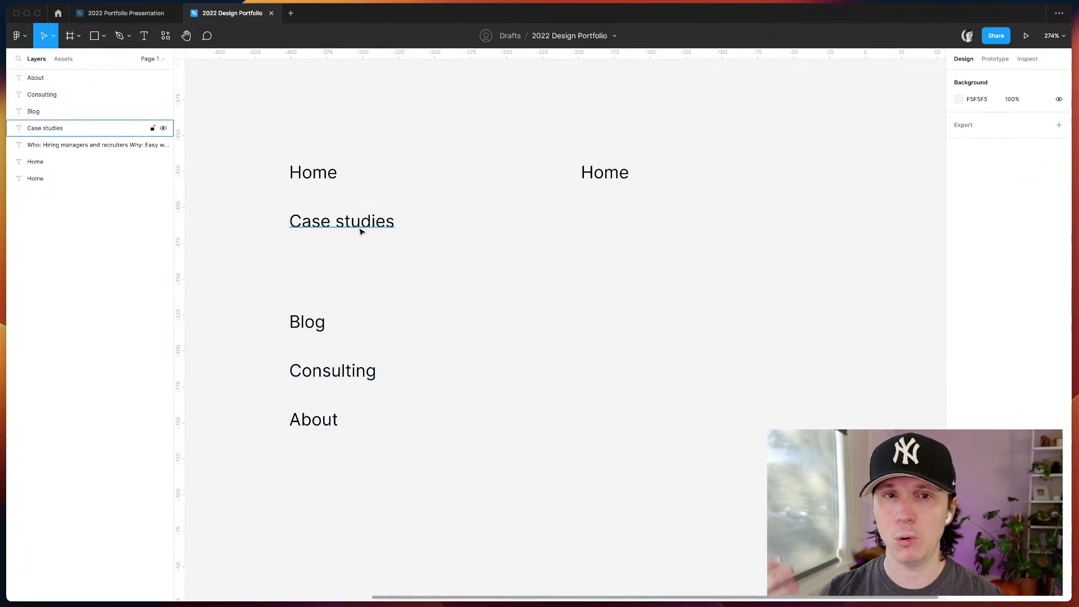
- Move the copied Home label to just below Case studies and delete the original Home label
left_click_drag(605, 176, 314, 245)
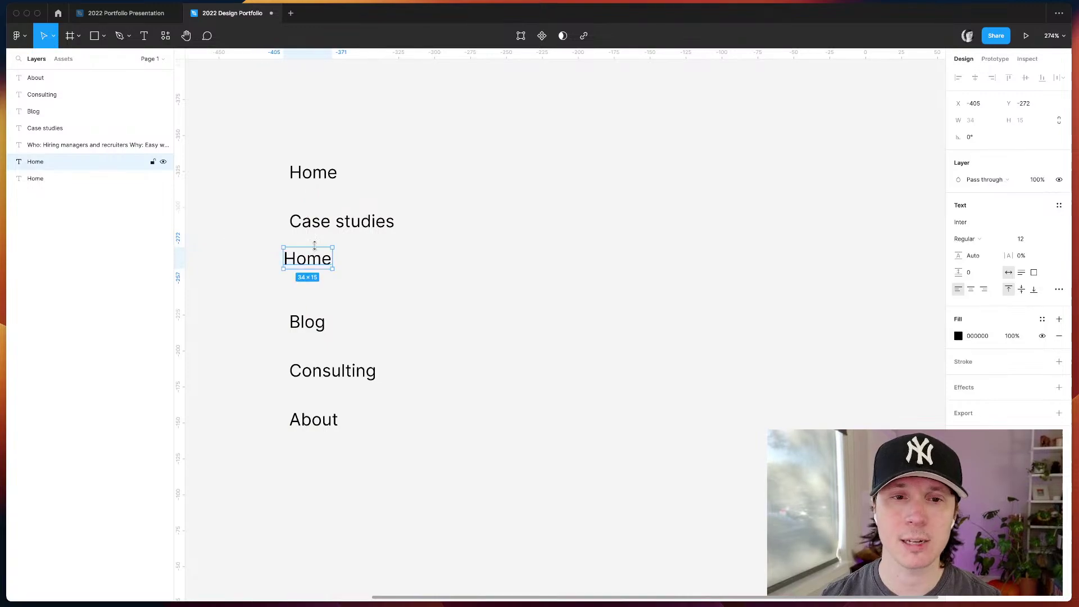
left_click(341, 176)
left_click(327, 174)
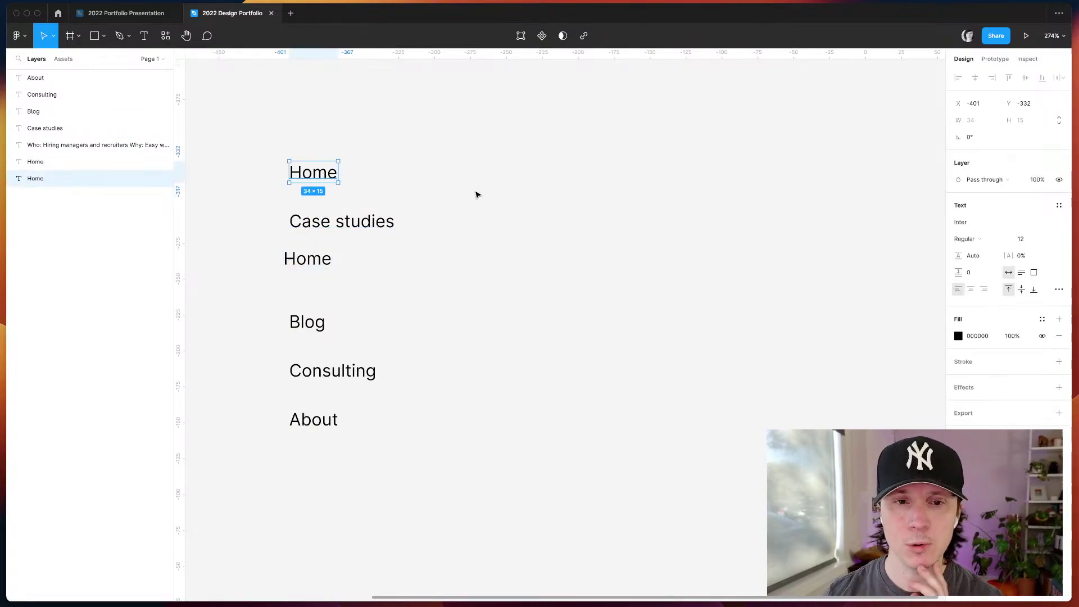
key("Delete")
- Raise the Case studies label and place Home closely beneath it, left-aligned as one group
left_click(330, 225)
left_click_drag(330, 224, 330, 186)
left_click_drag(304, 243, 309, 216)
left_click(418, 234)
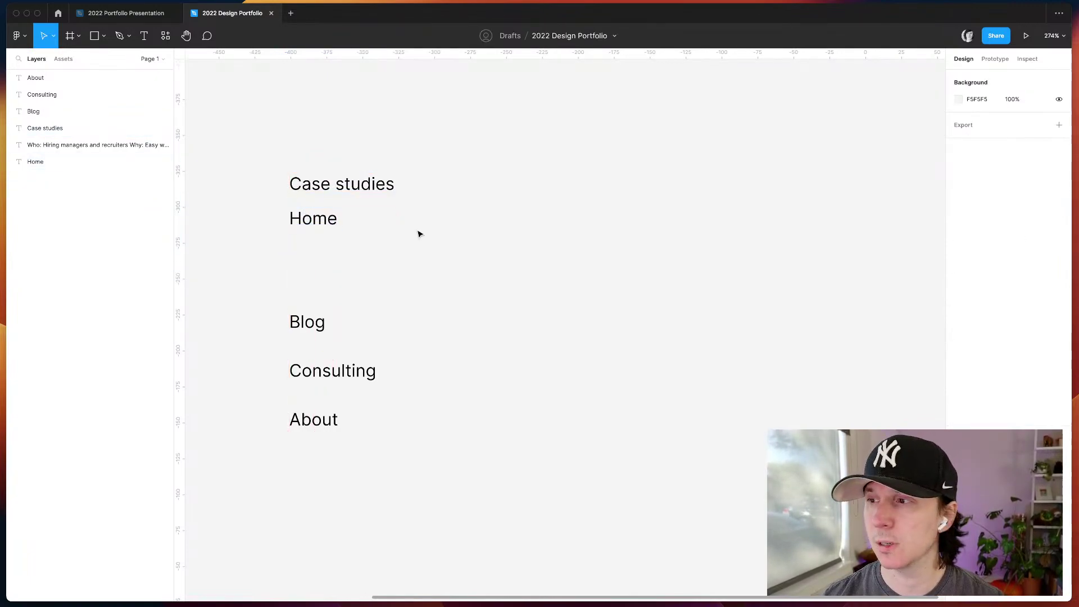
- Duplicate the Blog label below About and change the copy's text to "Contact ?"
left_click(315, 327)
key("super+d")
left_click_drag(316, 327, 330, 472)
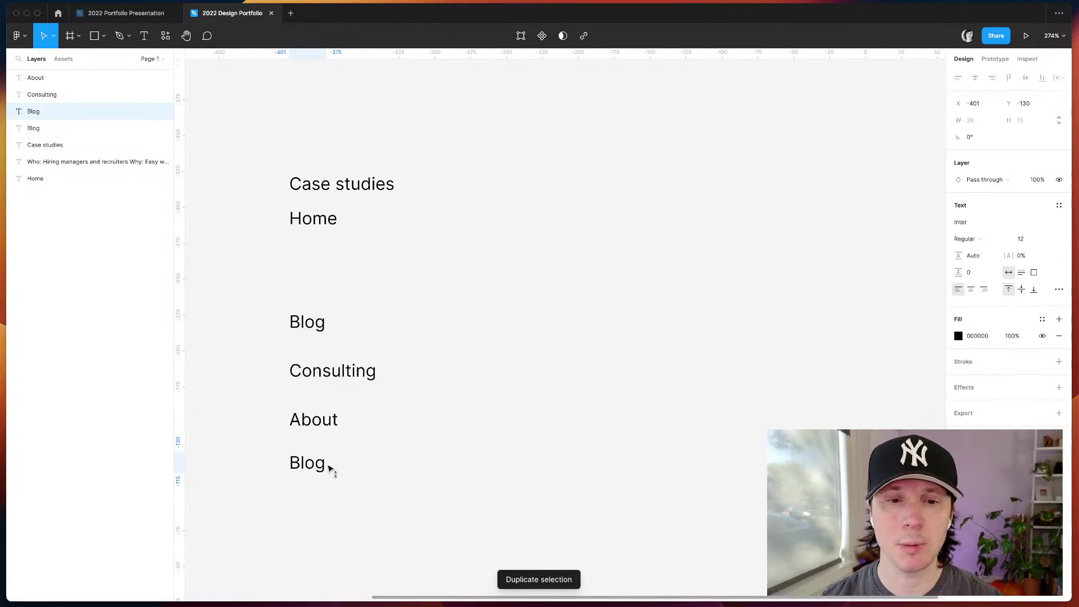
key("Return")
type("Contact")
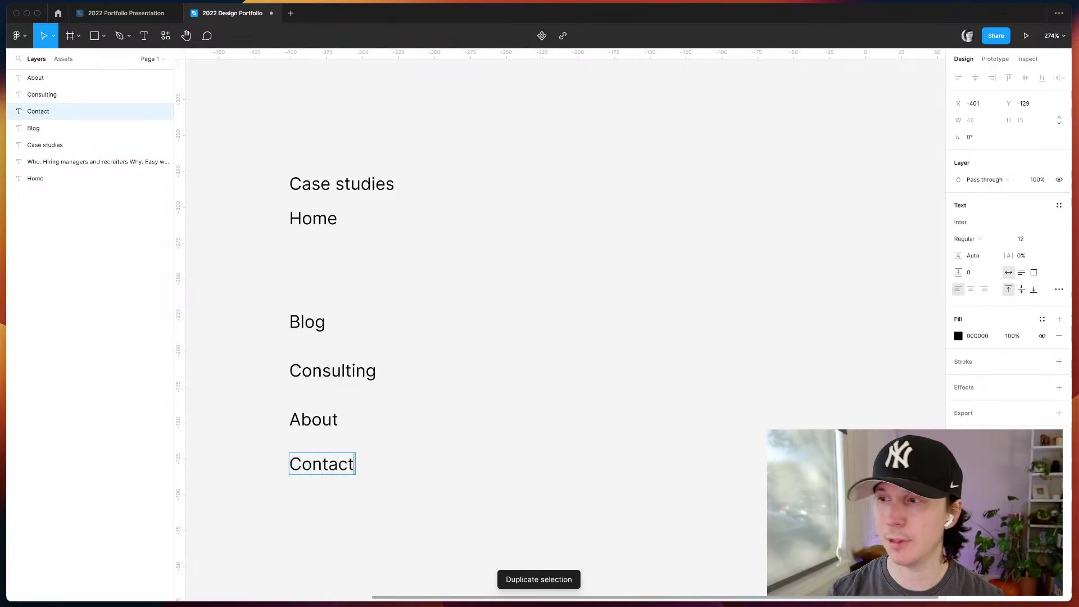
type(" ?")
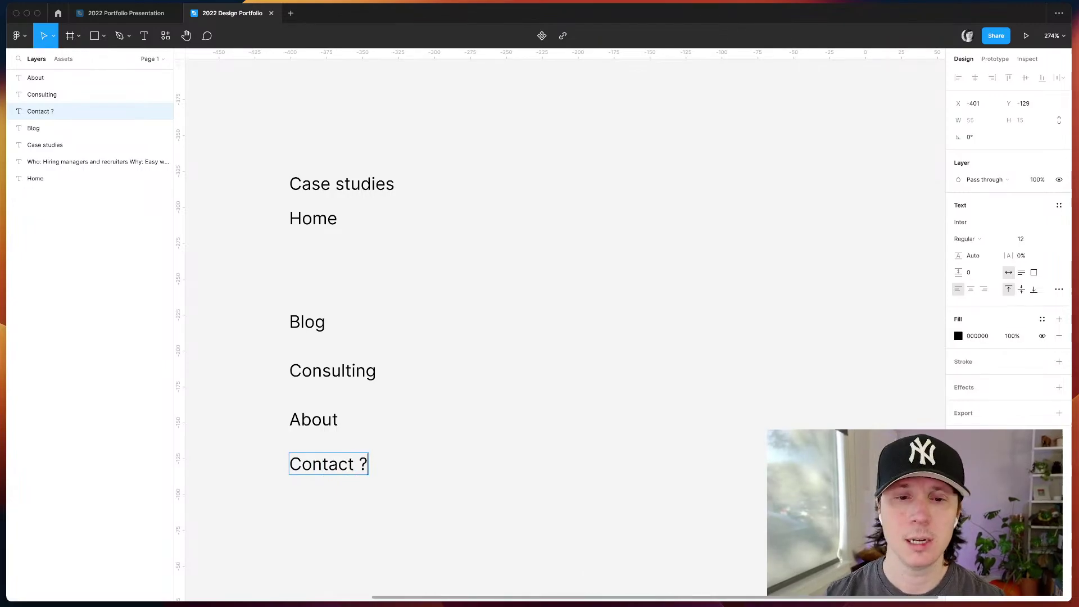
key("Escape")
key("Escape")
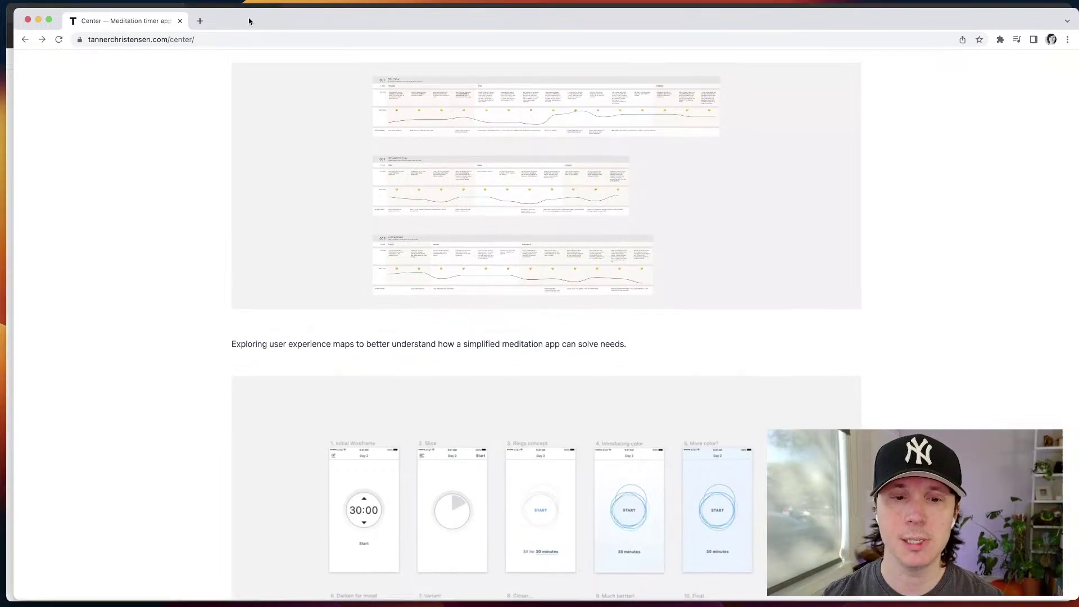
- Switch to the browser, open the portfolio site's About page and examine its note on how to get in contact
scroll(609, 112, "up", 5)
scroll(609, 113, "up", 10)
left_click(773, 71)
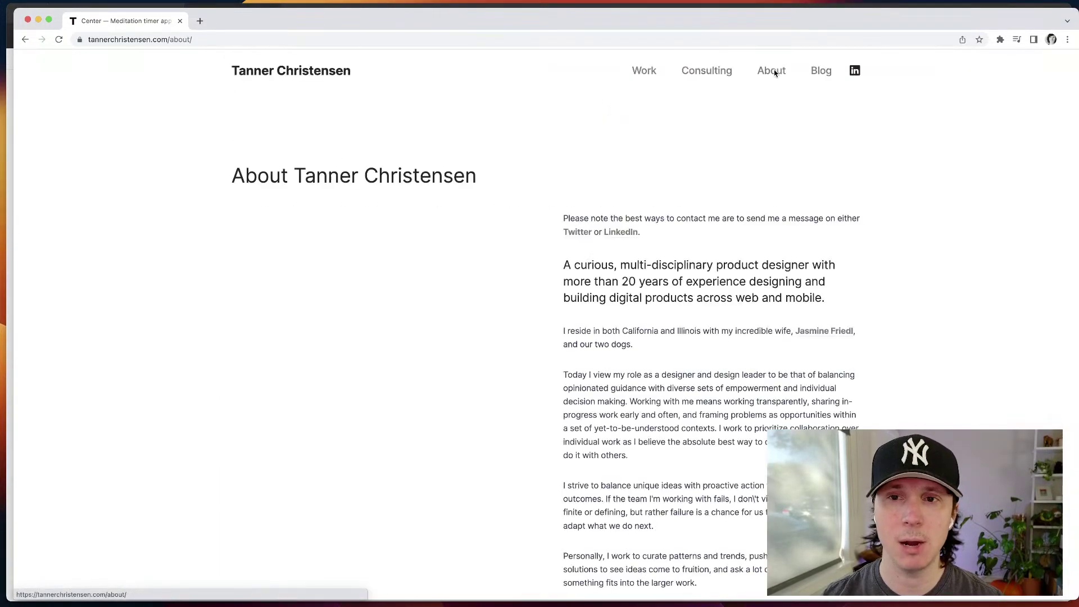
left_click_drag(673, 239, 562, 226)
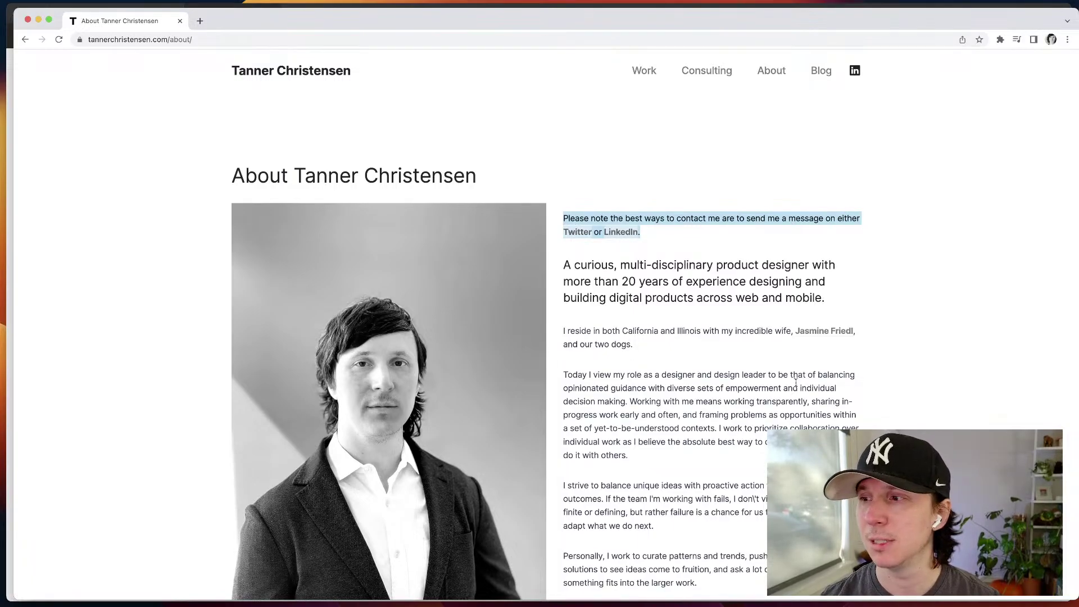
left_click_drag(689, 243, 561, 227)
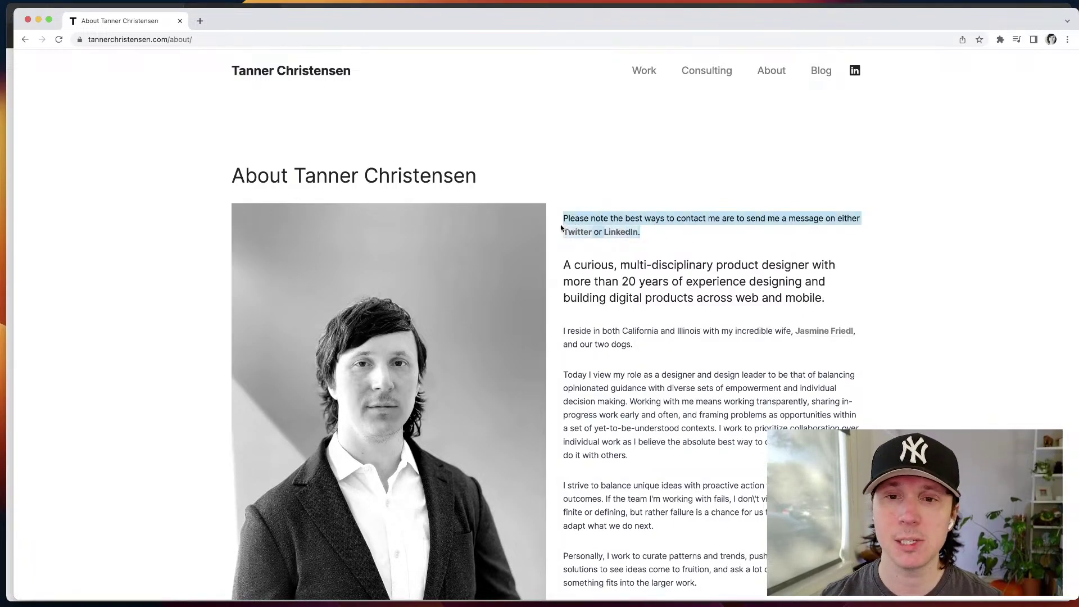
left_click(597, 177)
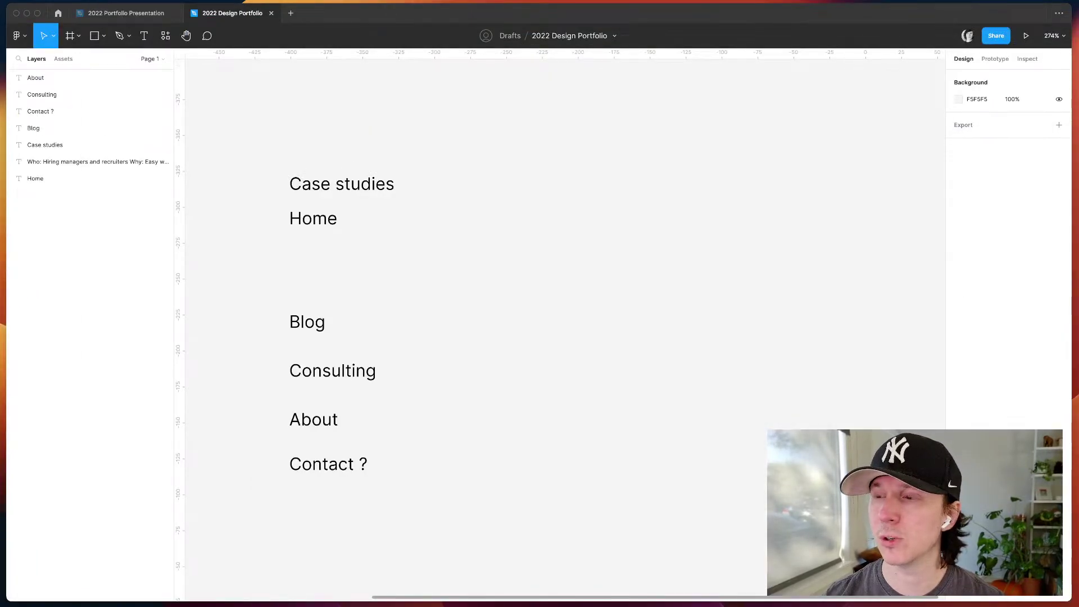
- Back in Figma, duplicate the "Contact ?" label and group About and one copy closely under Consulting, with the other copy lower down
left_click_drag(353, 477, 335, 448)
key("super+d")
left_click(311, 413)
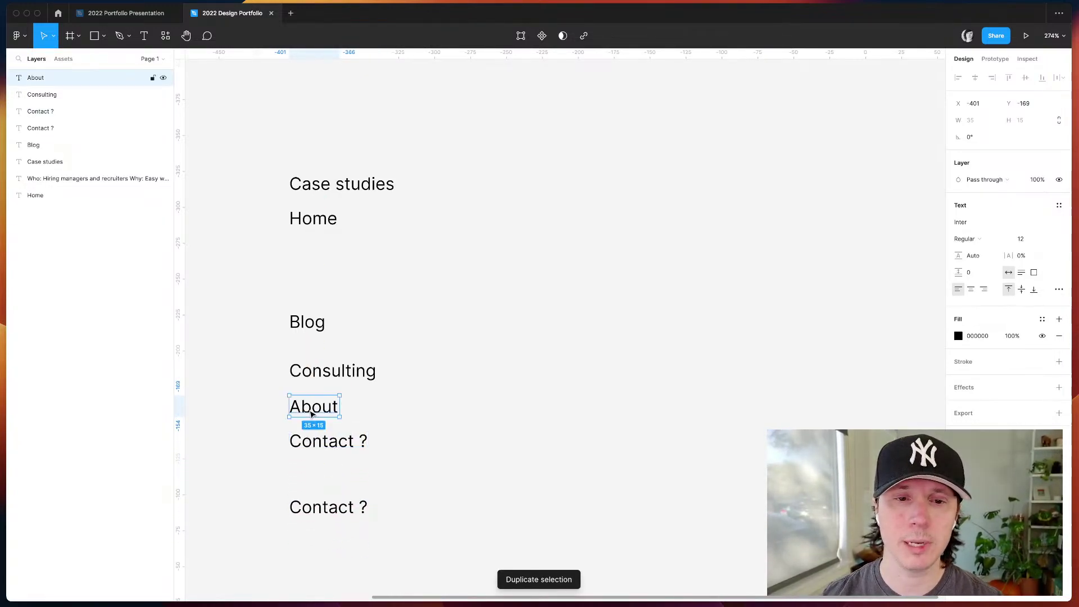
- Change the upper "Contact ?" label to "LinkedIn" and move the remaining "Contact ?" label further down
left_click(320, 441)
key("Return")
type("Linke")
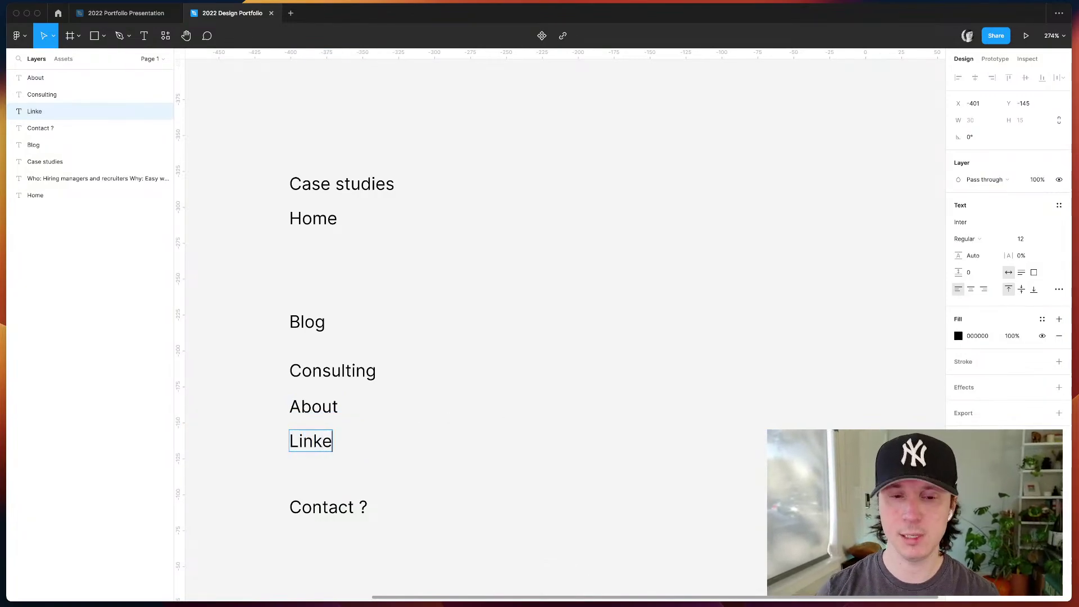
type("dIn")
key("Escape")
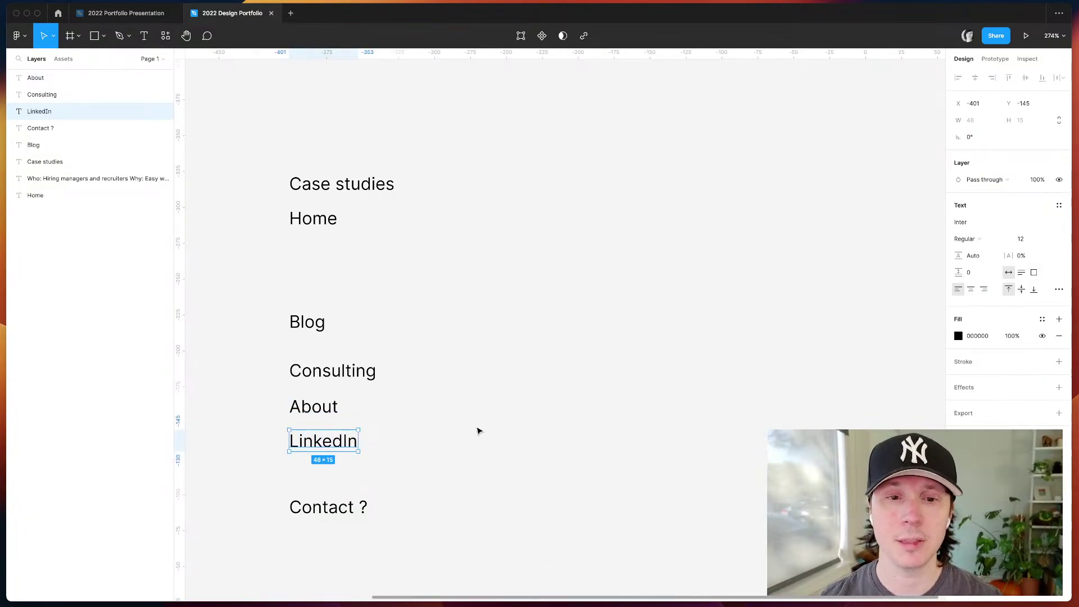
key("Escape")
mouse_move(332, 509)
left_mouse_down()
mouse_move(327, 548)
mouse_move(331, 522)
left_mouse_up()
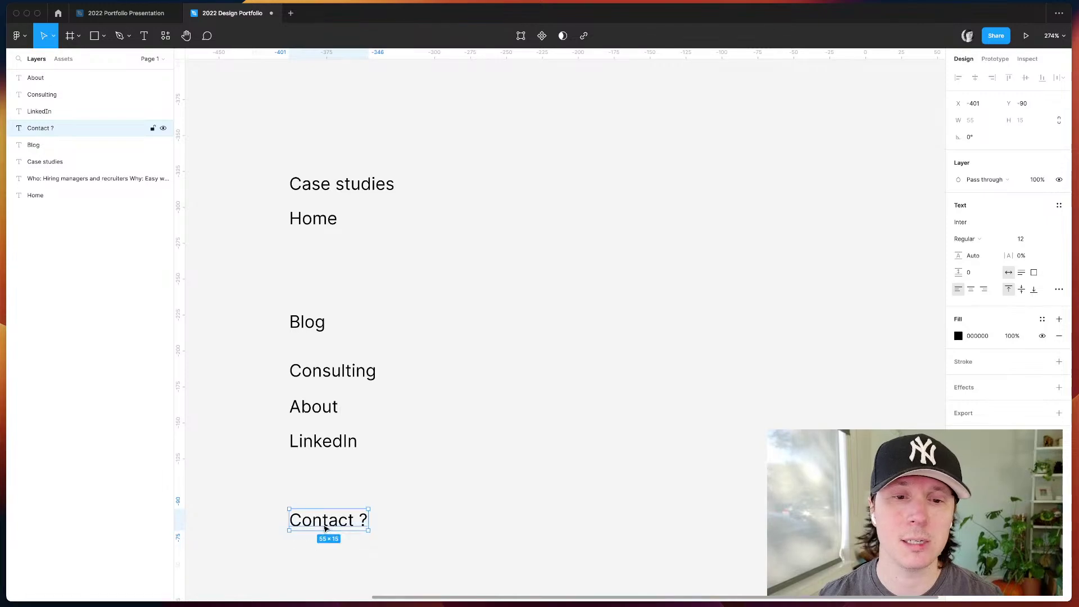
key("Escape")
- Change the "LinkedIn" label to "Social channels?" and move it down directly above "Contact ?"
left_click(339, 450)
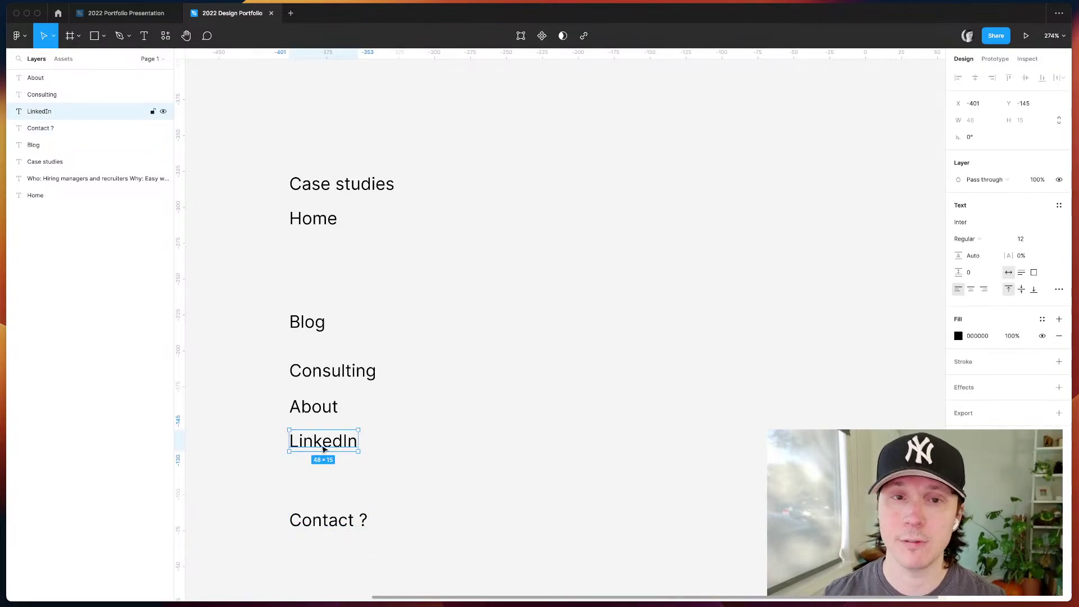
double_click(323, 446)
type("Soc")
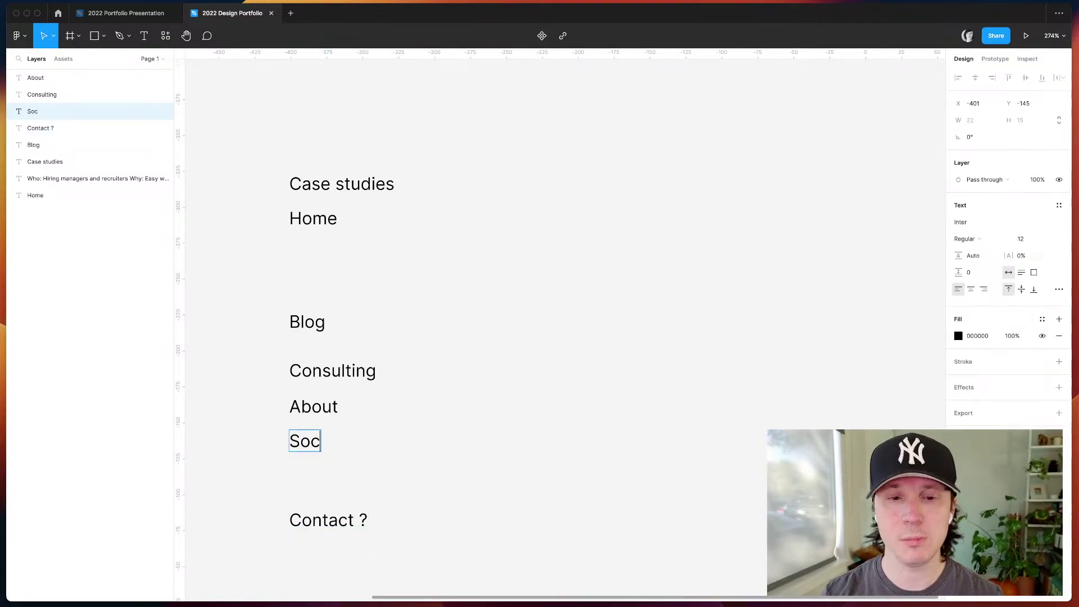
type("ial channels?")
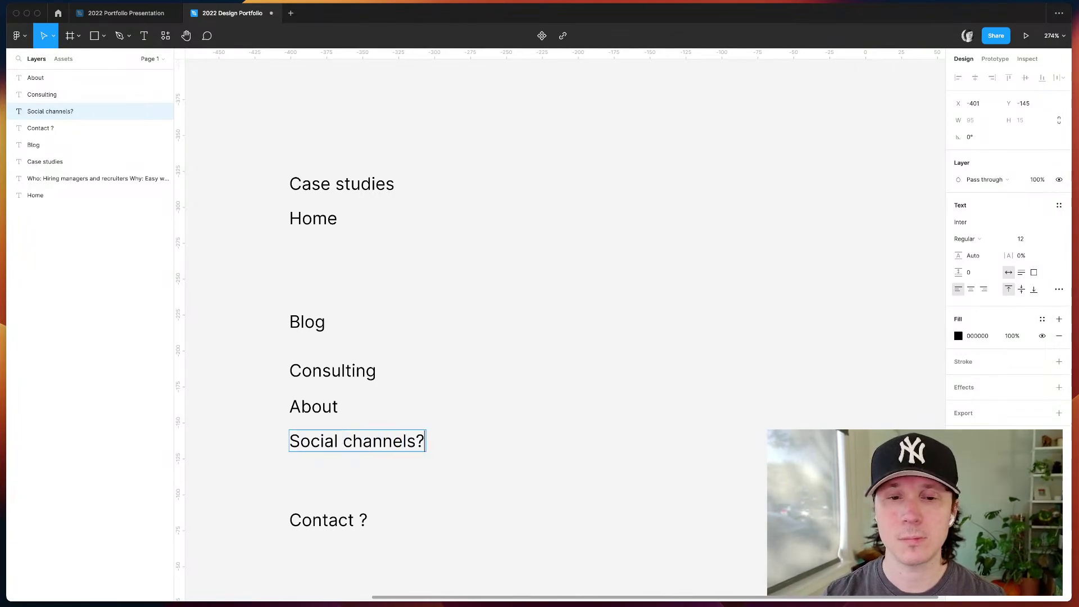
key("Escape")
left_click_drag(376, 453, 366, 489)
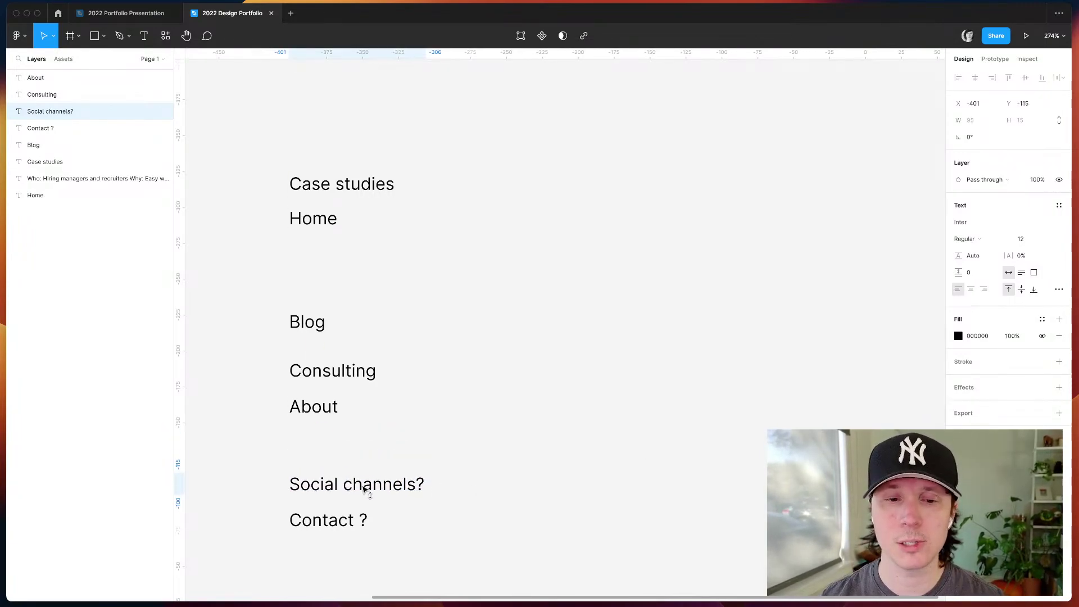
left_click(315, 526)
left_click(519, 421)
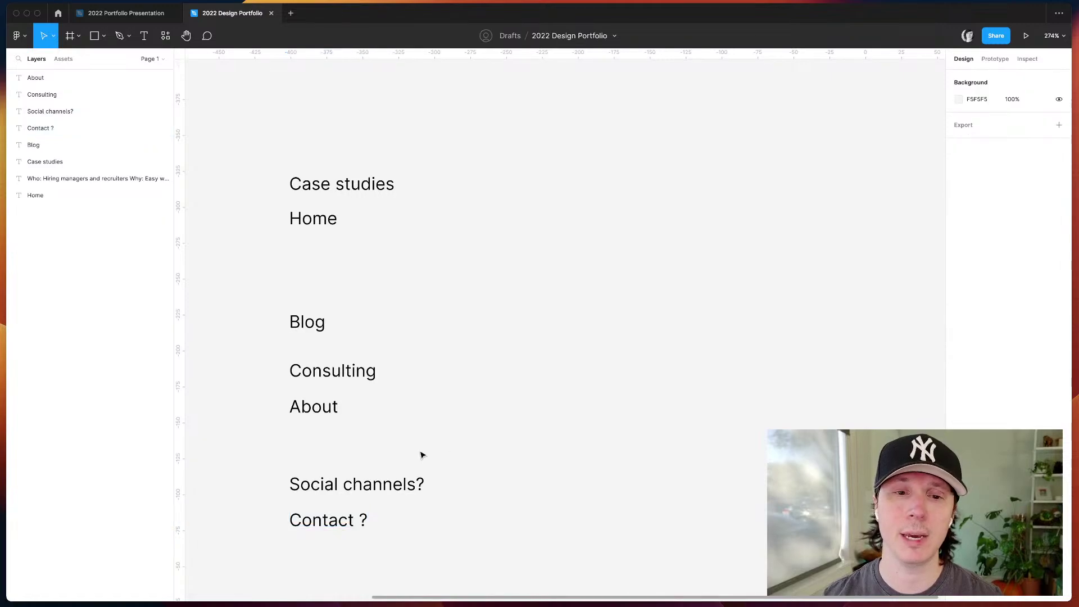
- Centre the Consulting label between Blog and About, and shift the "Social channels?" and "Contact ?" pair slightly lower
left_click(330, 380)
left_click_drag(331, 383, 330, 378)
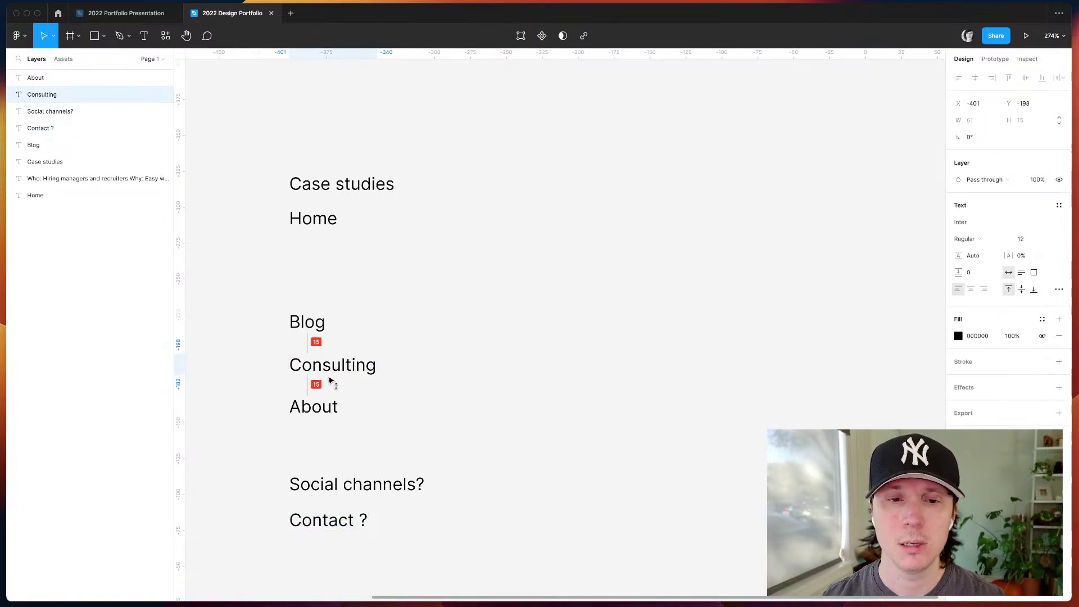
left_click(420, 426)
left_click_drag(332, 470, 448, 547)
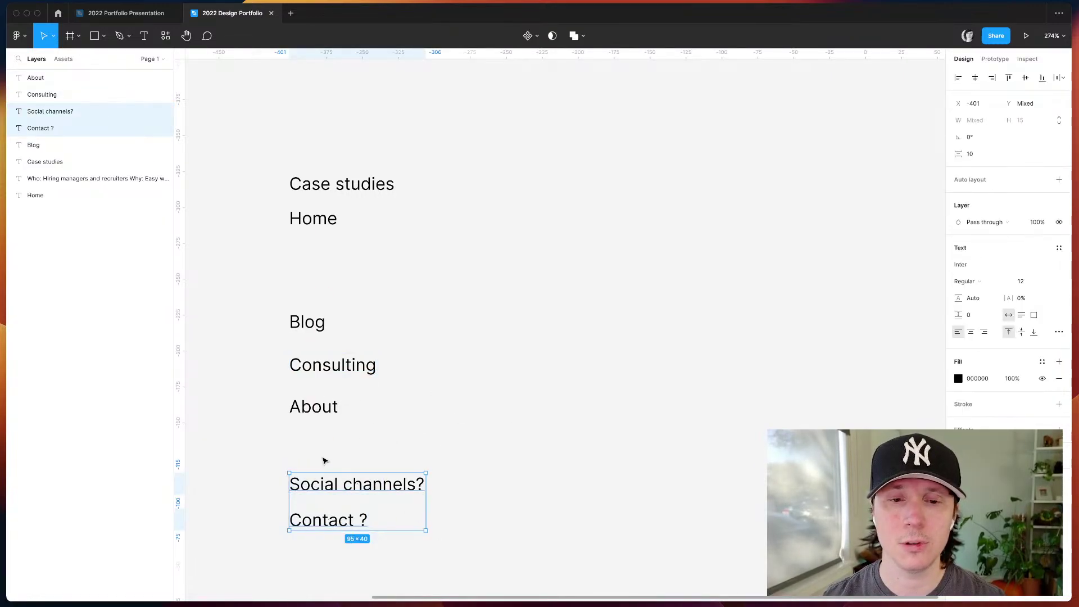
left_click_drag(309, 493, 308, 501)
left_click(436, 419)
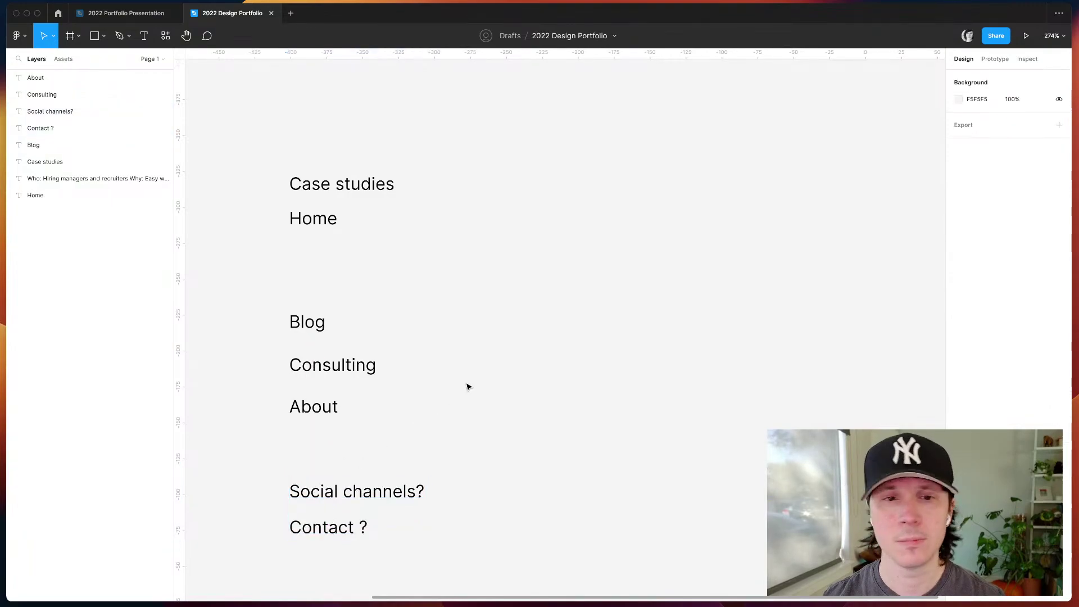
- Place the Home label above Case studies and move both down so they sit directly above Blog
left_click(318, 212)
left_click_drag(280, 171, 425, 245)
left_click(407, 250)
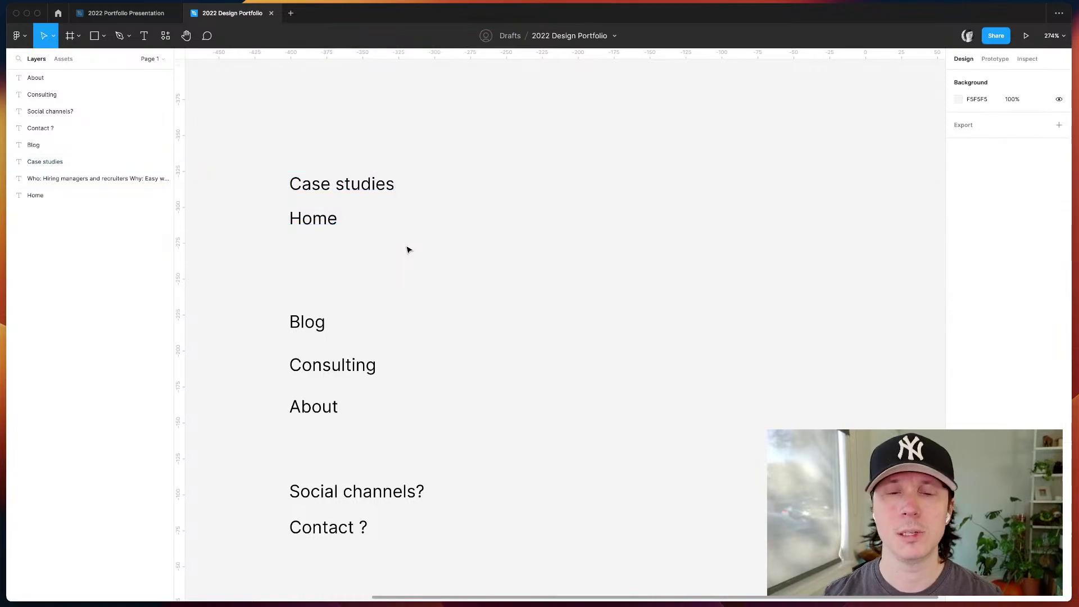
left_click_drag(318, 218, 323, 163)
left_click(385, 183, "shift")
left_click_drag(385, 183, 368, 289)
left_click(464, 301)
- Add a text note beside Home, made from a duplicated label, reading "- A way for people"
left_click_drag(307, 273, 459, 252)
key("super+d")
double_click(460, 251)
type("-")
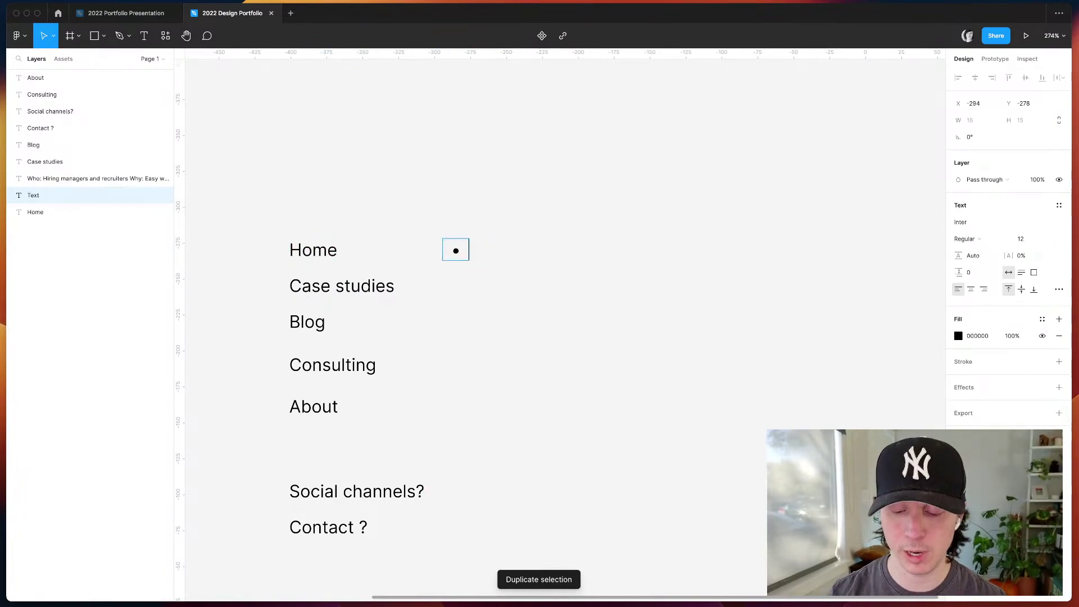
type(" A way for people")
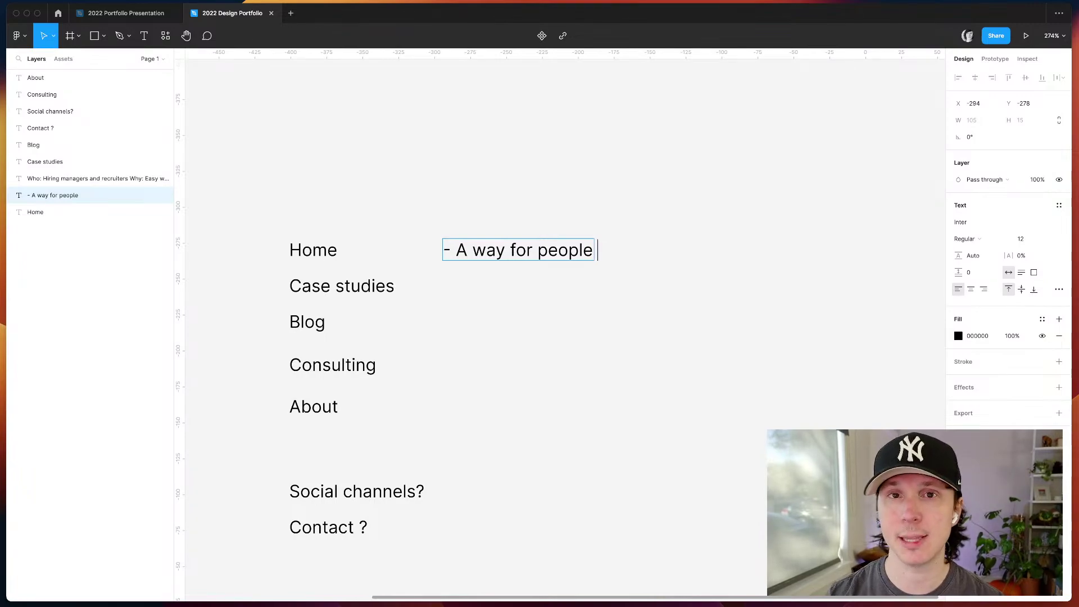
left_click(410, 326)
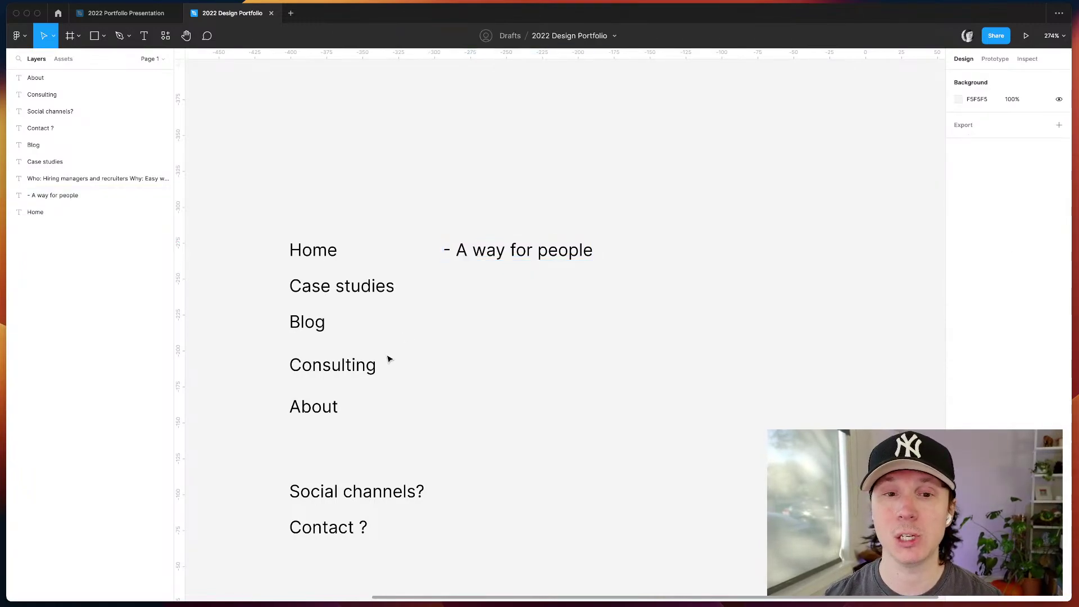
- Space the five page labels from Home to About evenly and shift the group slightly down
left_click_drag(236, 214, 395, 436)
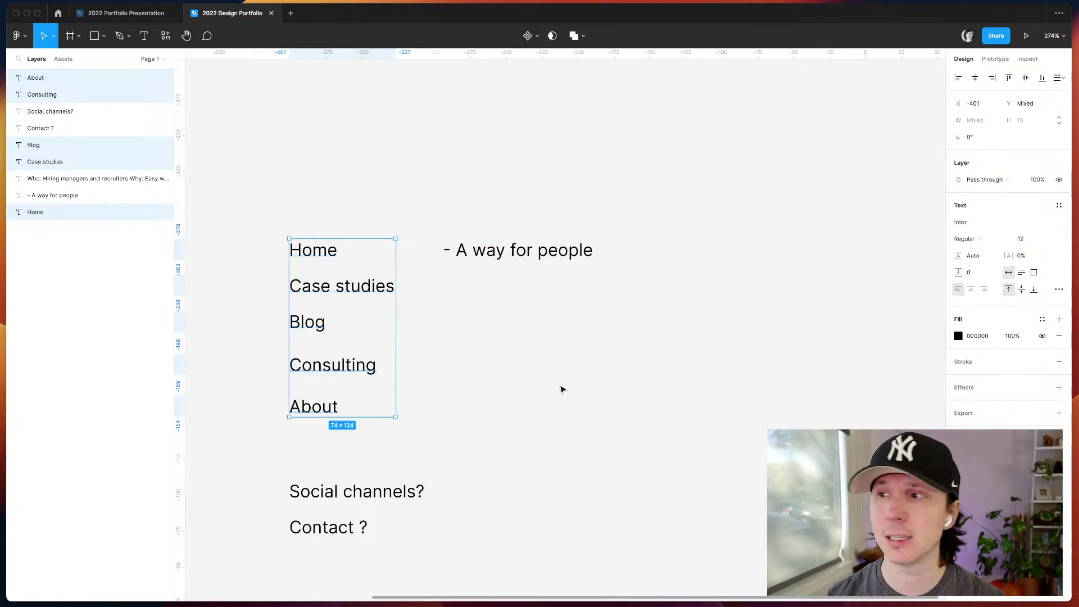
left_click(386, 408)
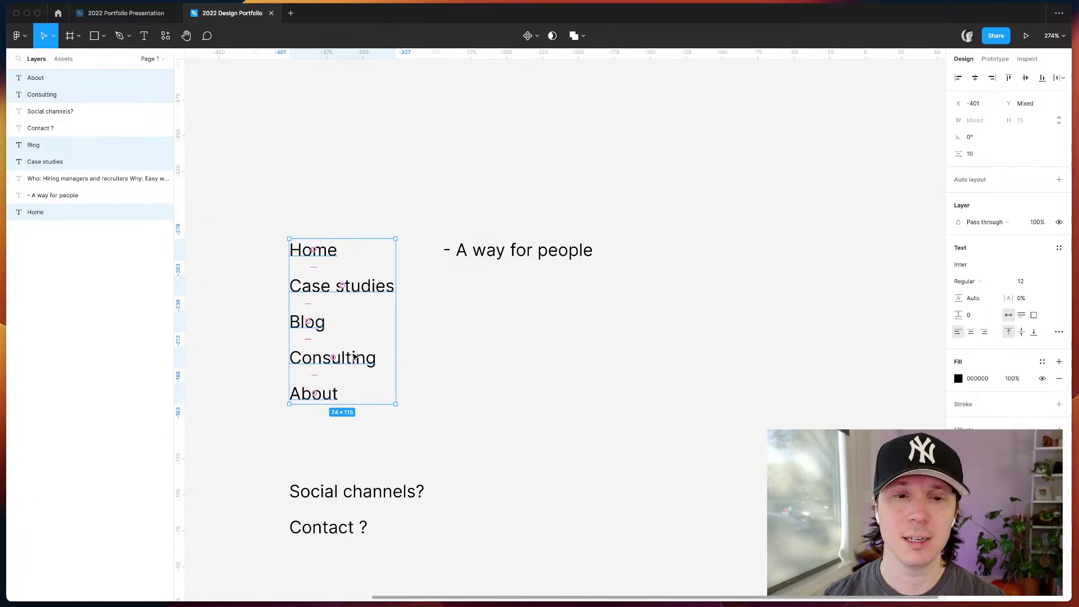
left_click_drag(348, 358, 347, 375)
left_click(620, 328)
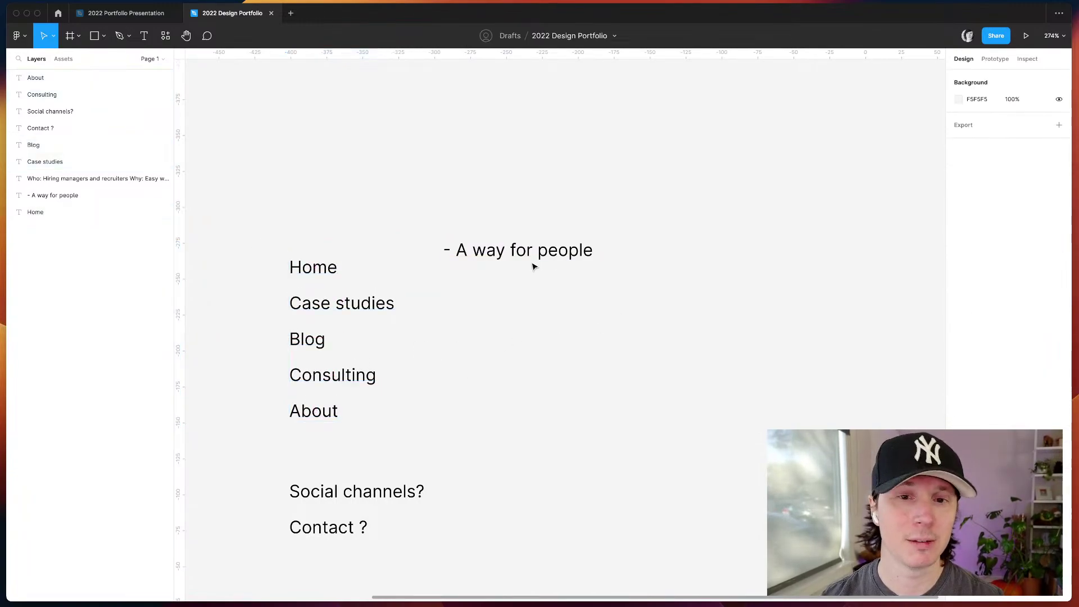
- Realign the note with Home and complete it as "- A way for people to get primed for the rest of the website."
left_click_drag(532, 262, 496, 274)
key("Return")
key("Right")
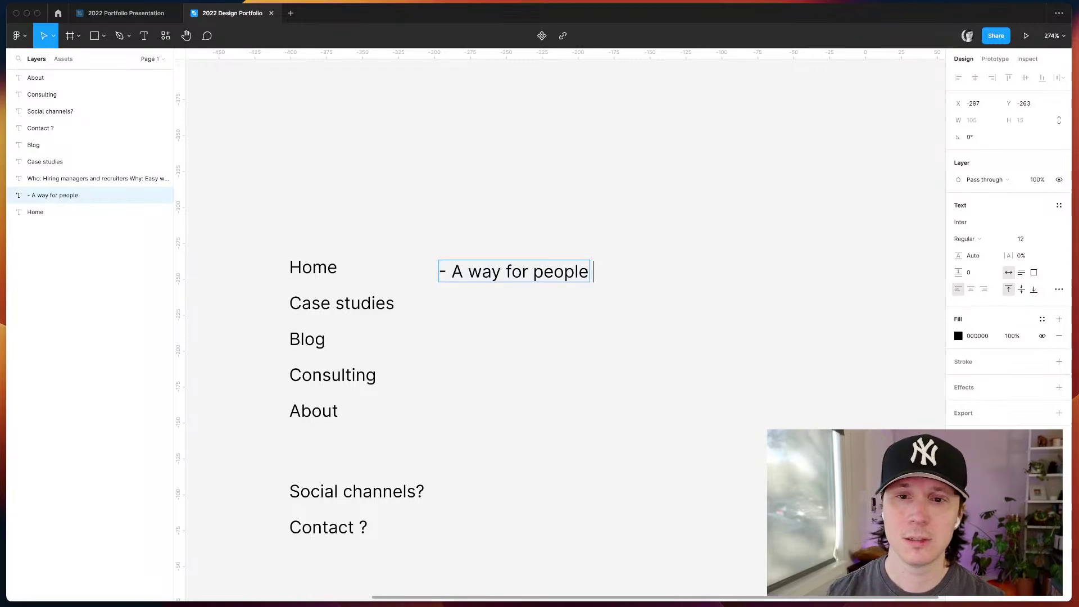
type("to get primed for the")
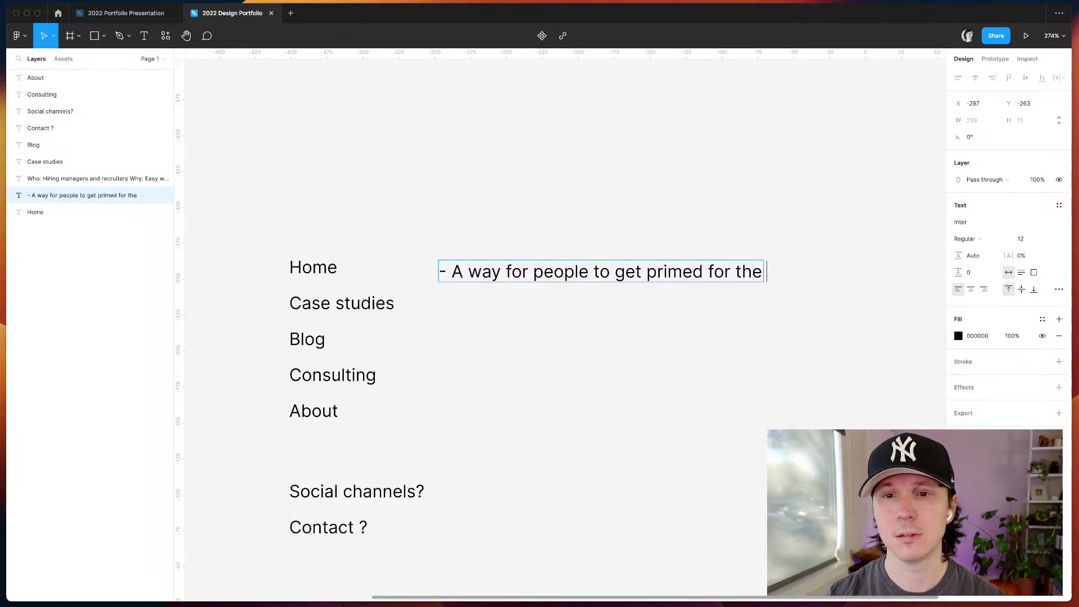
type(" rest of the website.")
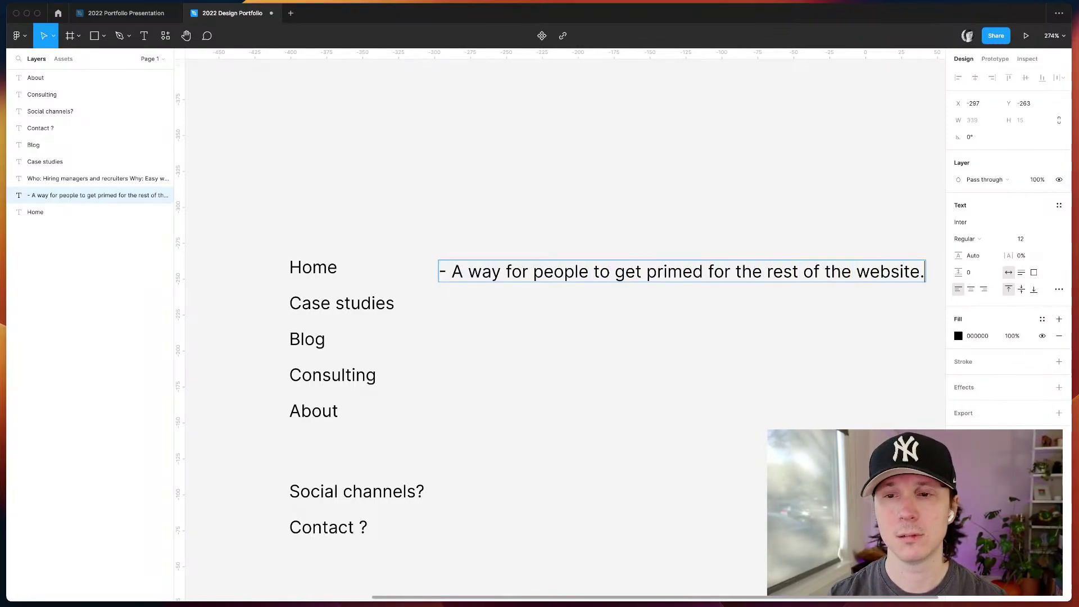
key("Escape")
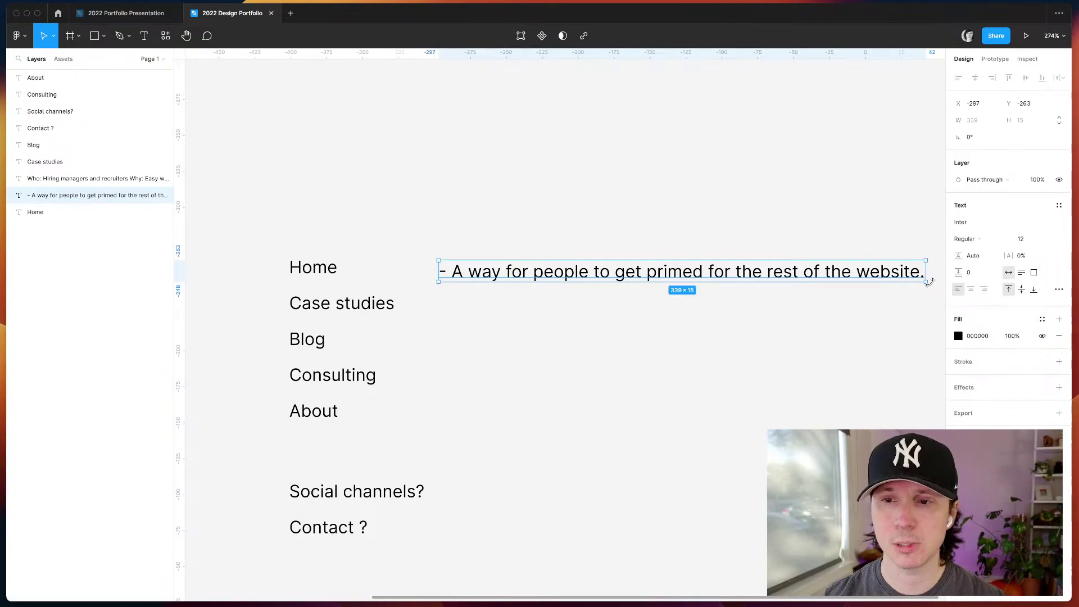
- Scale the Home note down to a text size of about 6.9 and position it close beside the Home label
key("k")
left_click_drag(927, 281, 571, 271)
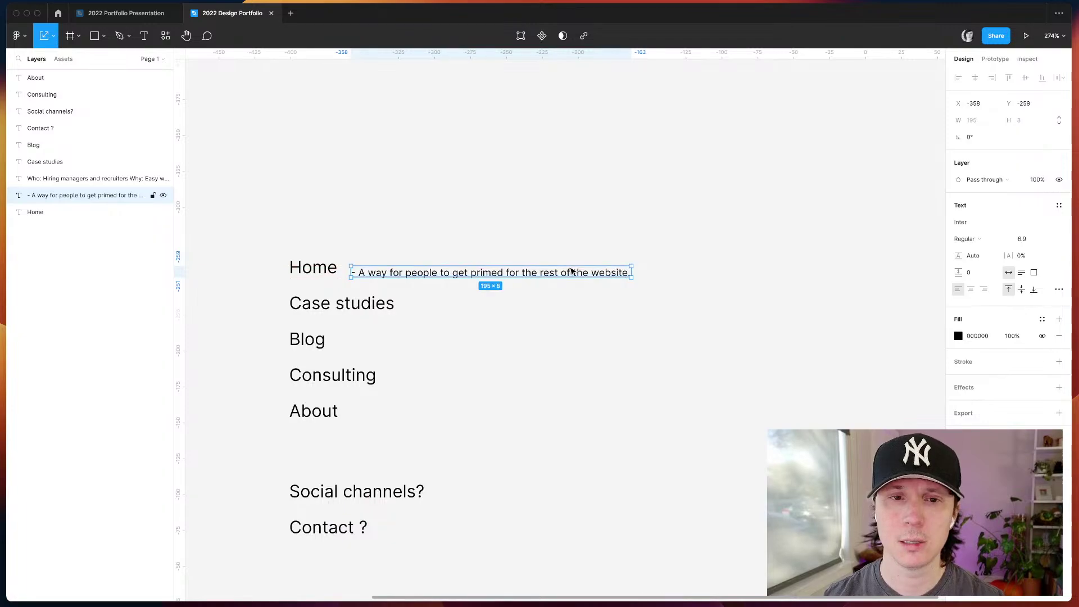
key("Right")
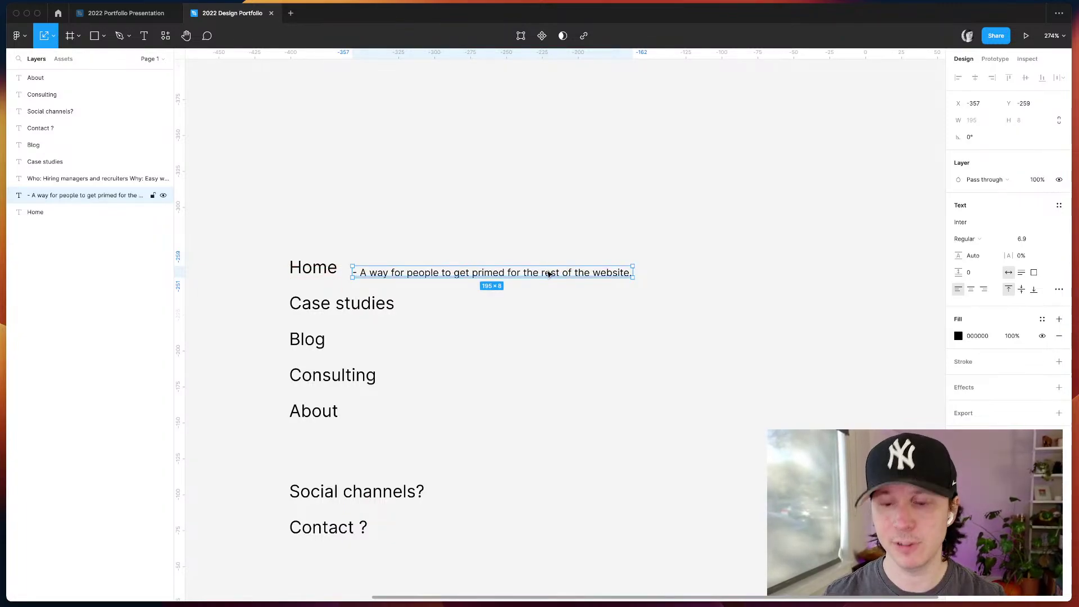
key("Up")
key("Up")
key("Up")
- Duplicate the Home note beside Case studies and change the copy to "- The work I've done and my experiences/reflections"
key("super+d")
left_click_drag(542, 274, 600, 309)
key("Return")
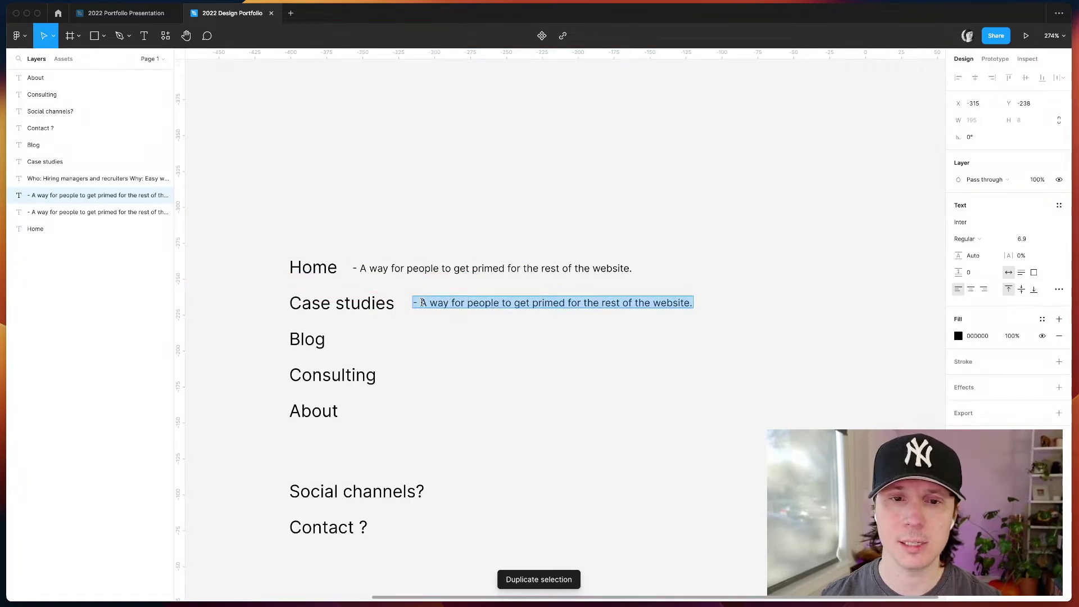
left_click_drag(423, 302, 692, 302)
key("BackSpace")
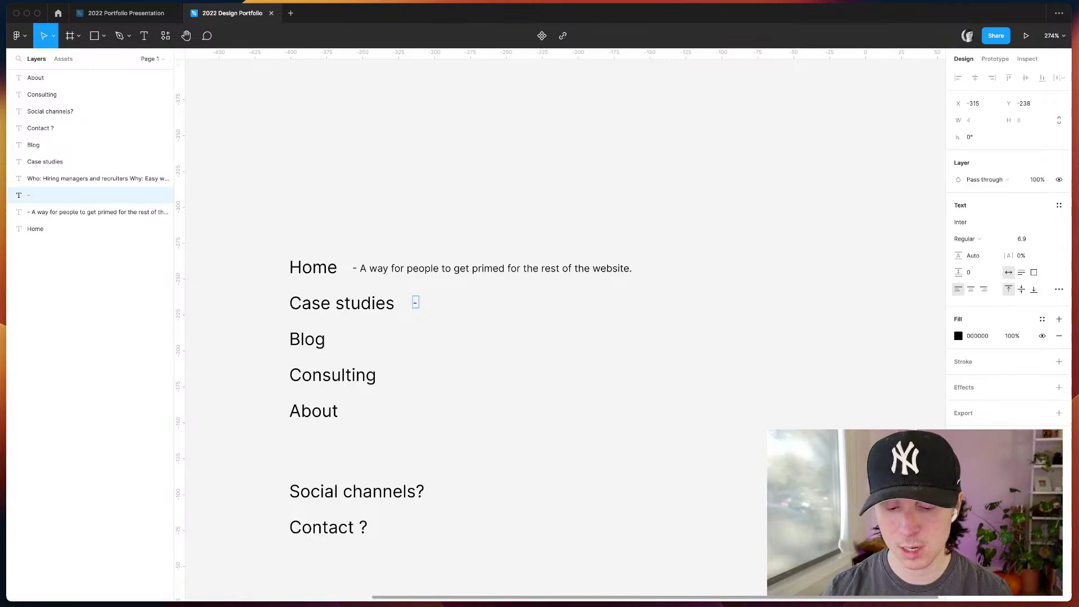
type("The work I've done and m")
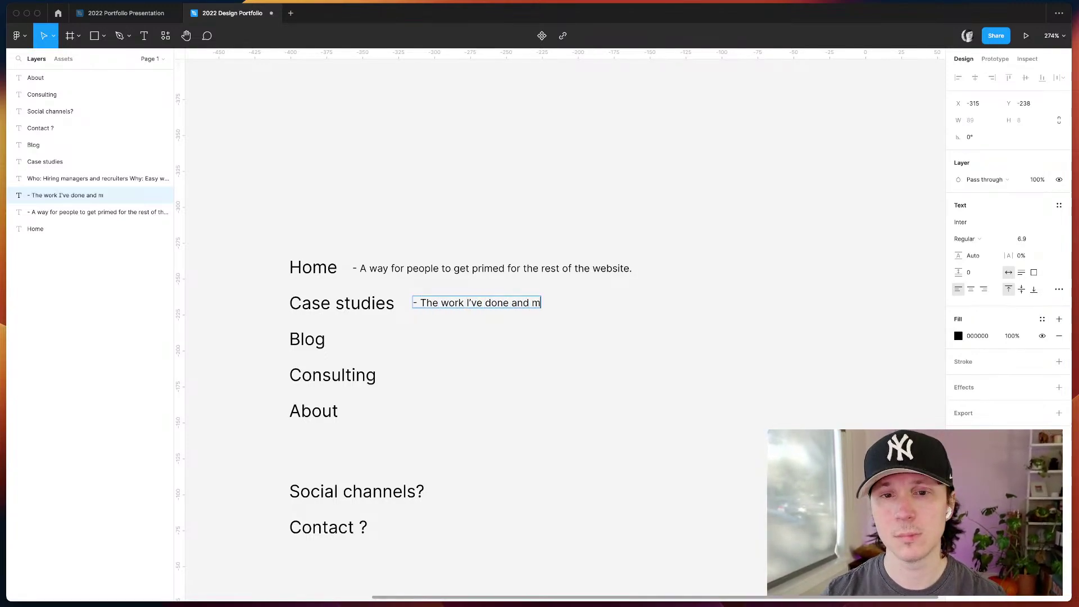
type("y experiences/reflections")
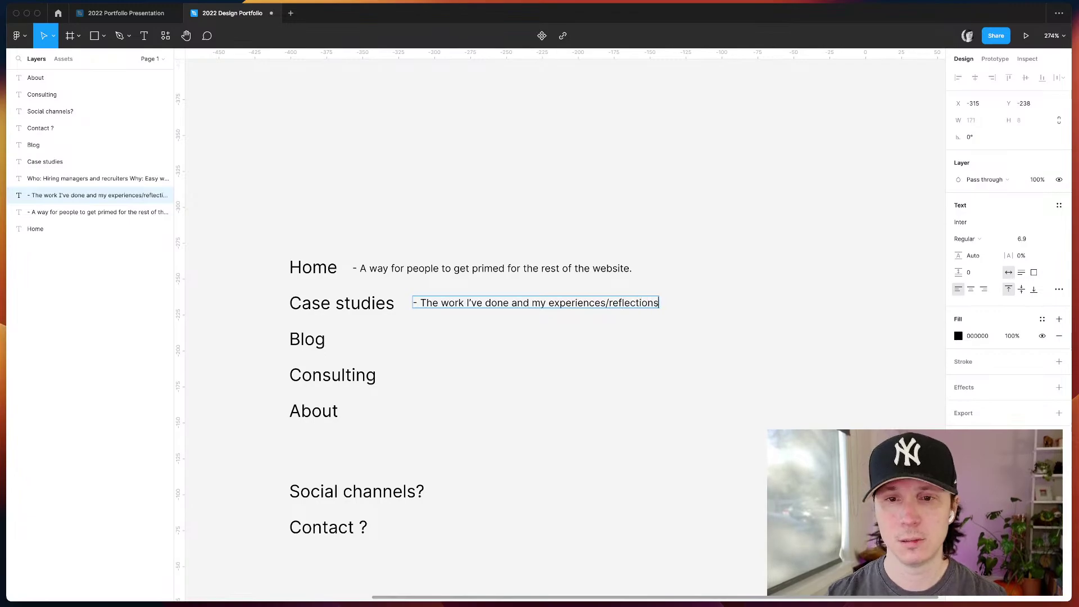
key("Escape")
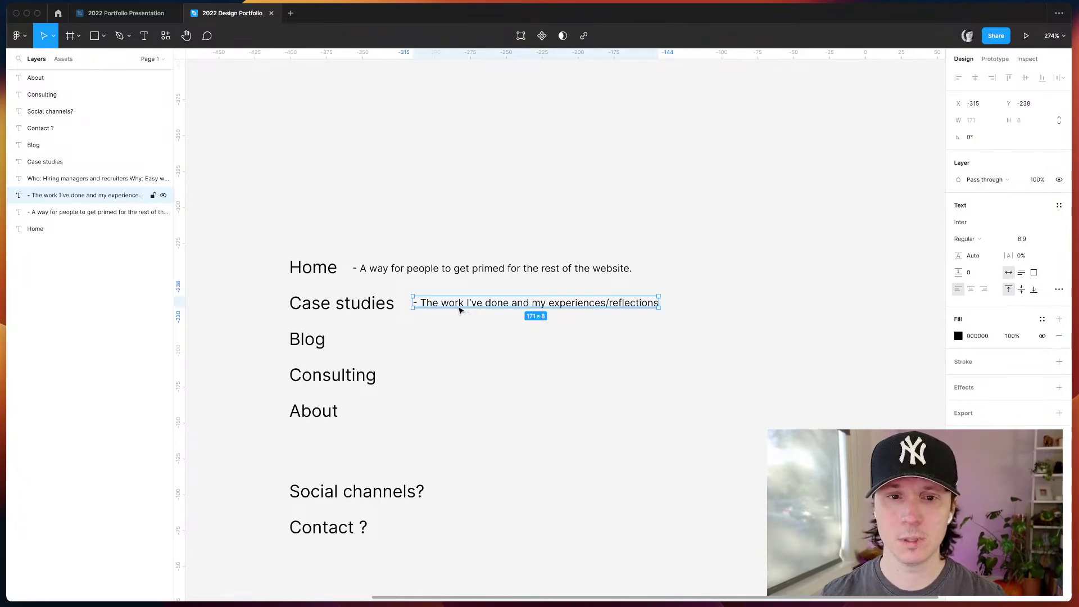
left_click_drag(452, 306, 441, 306)
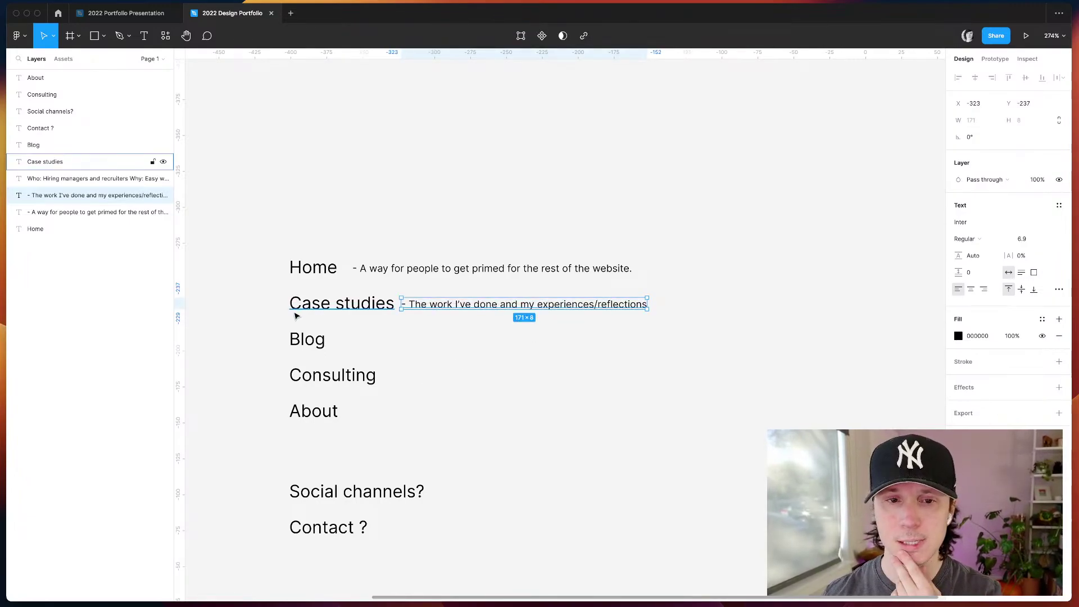
left_click_drag(272, 308, 317, 347)
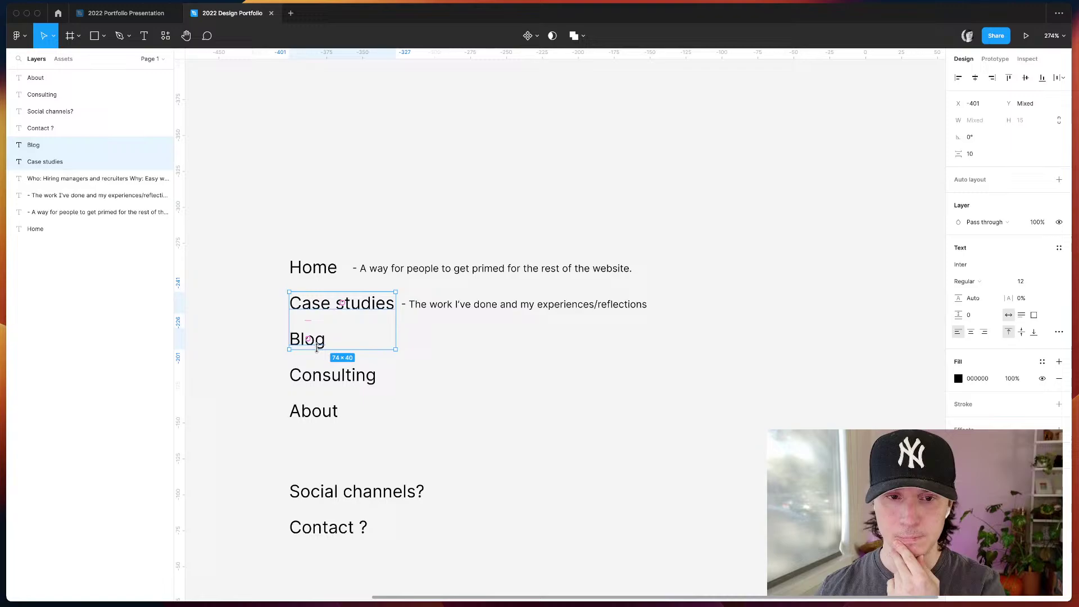
left_click(451, 336)
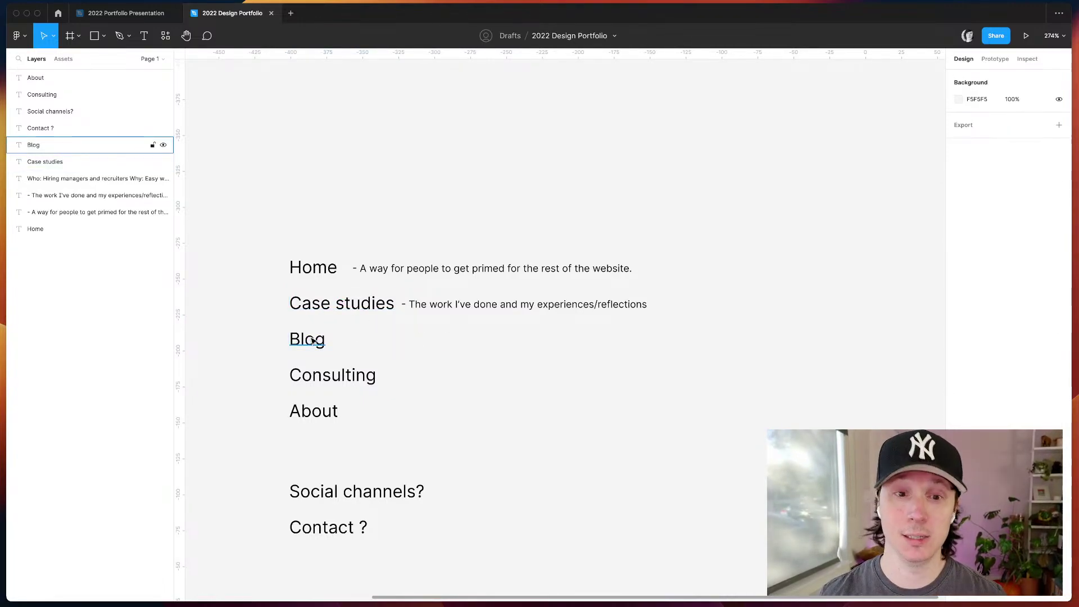
left_click(316, 337)
left_click(407, 340)
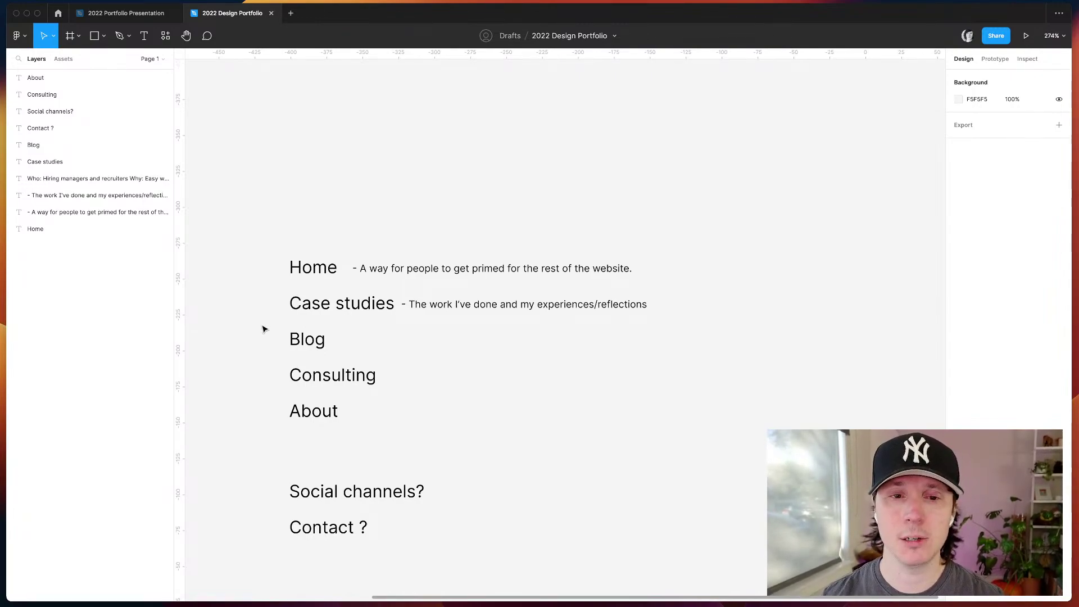
left_click(308, 309)
left_click(303, 339)
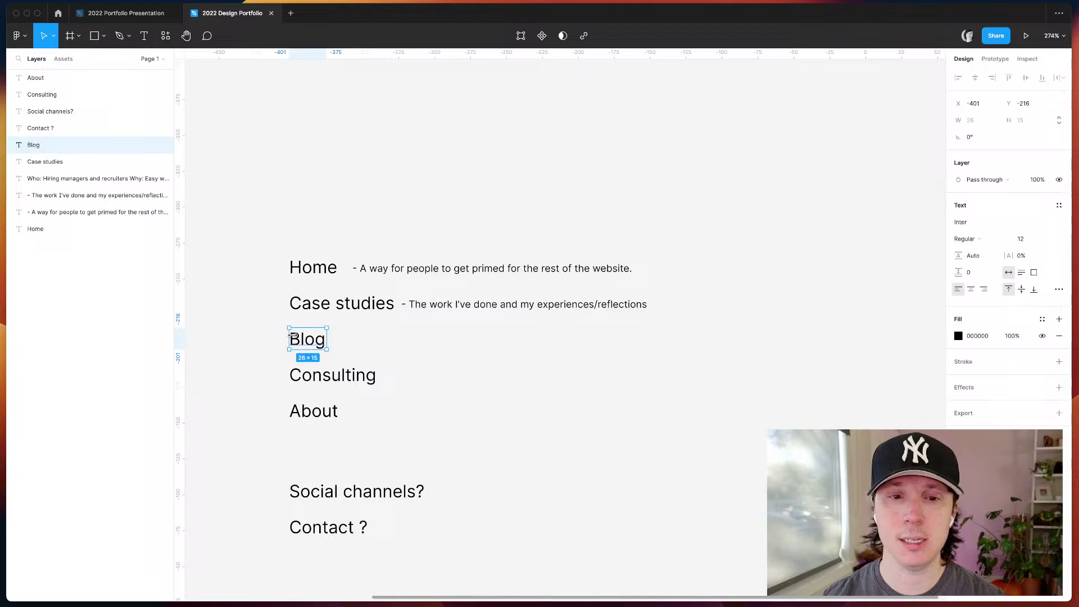
left_click(327, 305)
left_click(308, 344)
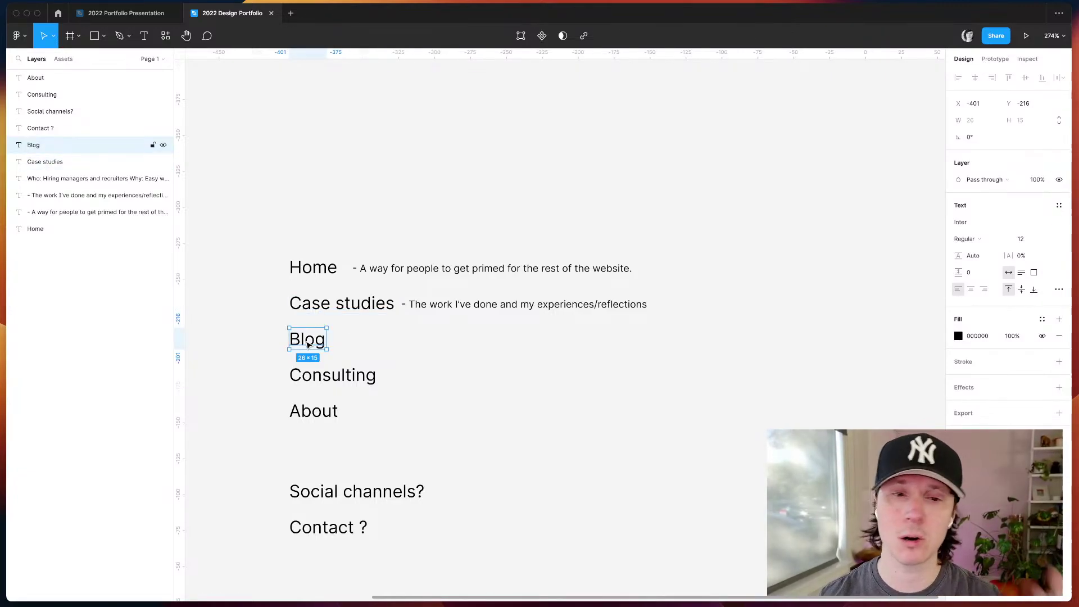
- Duplicate the Case studies note beside Blog and change the copy to "- Not my work. Thoughts and reflections on creativity/design/careers"
left_click(460, 306)
key("super+d")
left_click_drag(468, 307, 402, 339)
triple_click(359, 337)
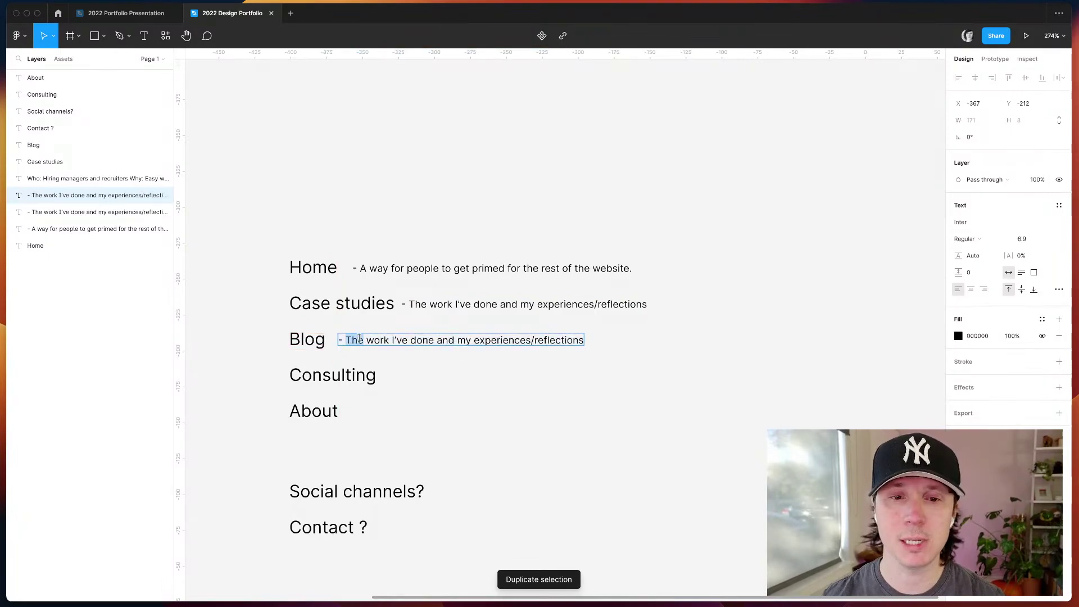
type("- Not my work.")
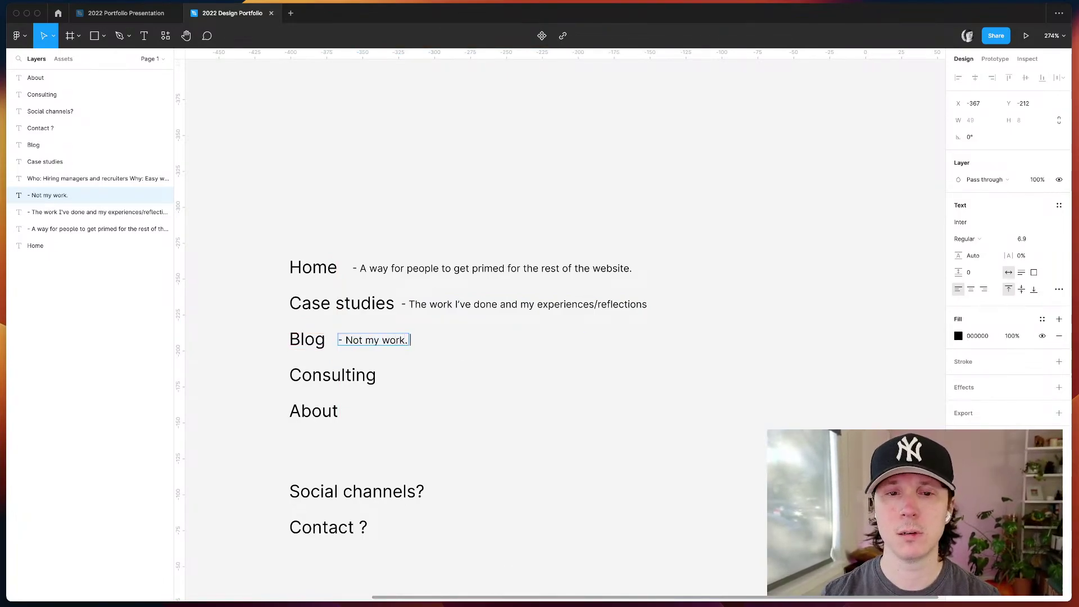
type(" Thoughts")
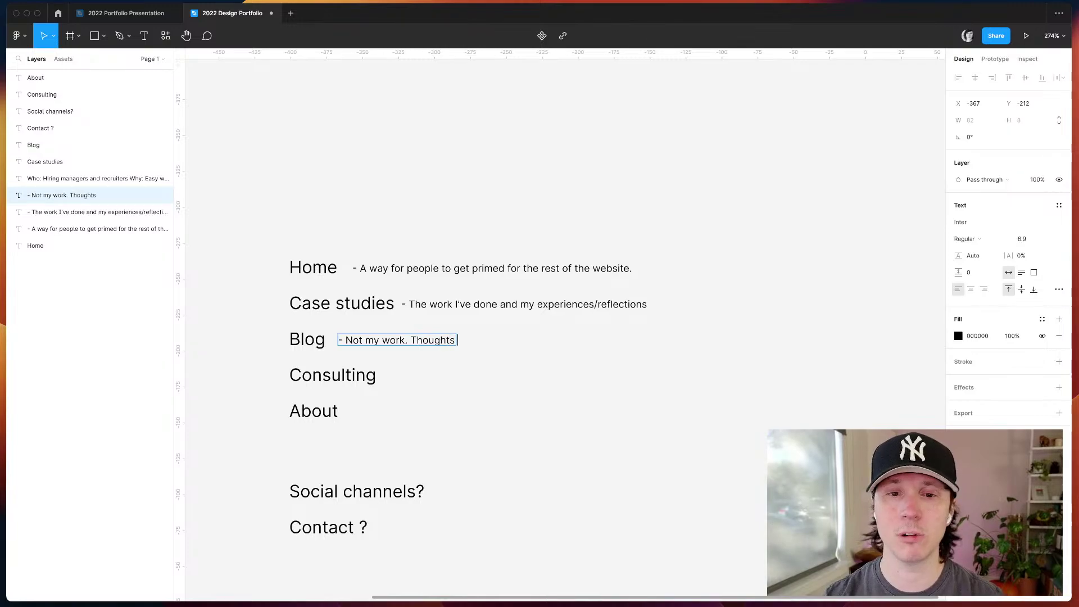
type(" and reflections on cr")
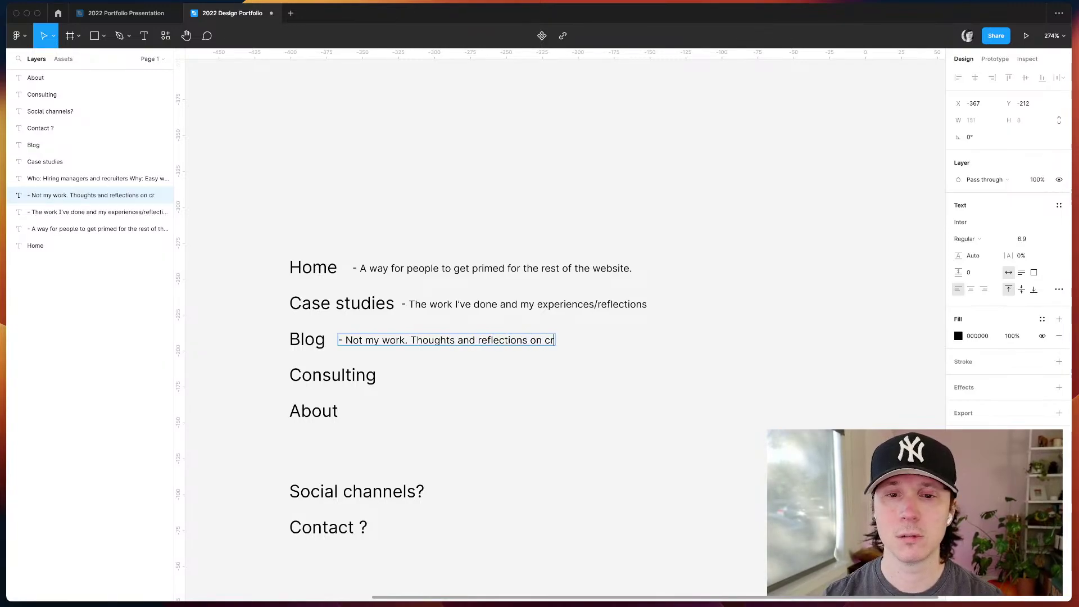
type("eatiity/design/careers")
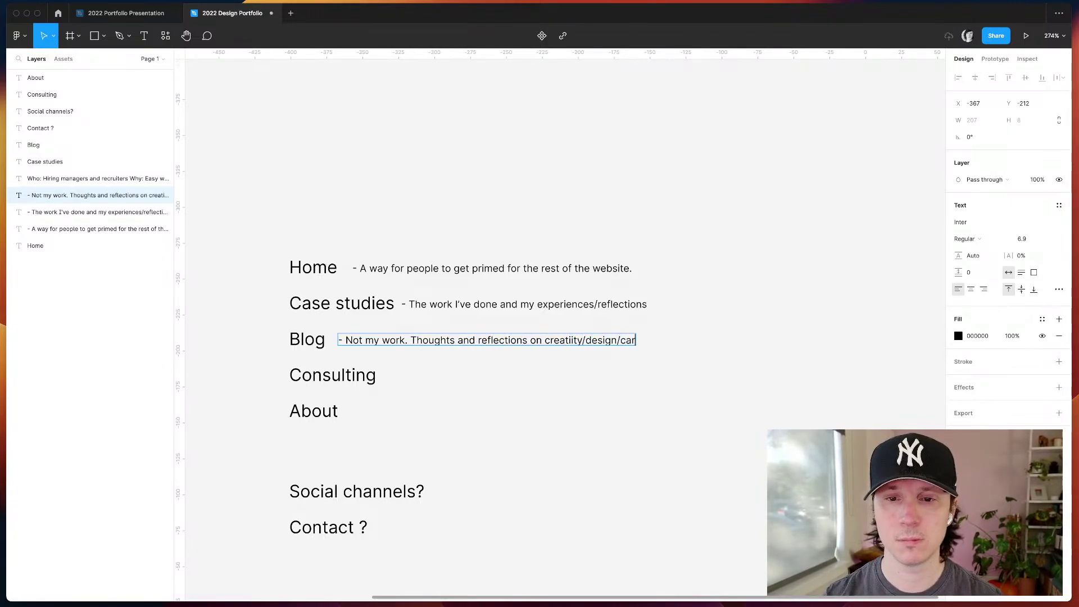
double_click(559, 339)
type("creativity")
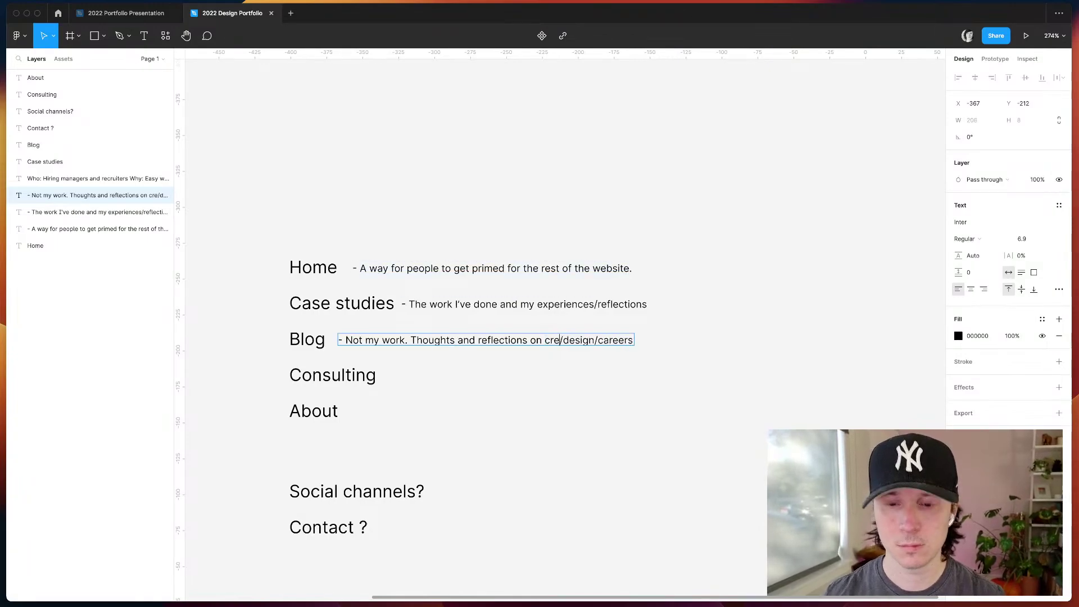
left_click(507, 405)
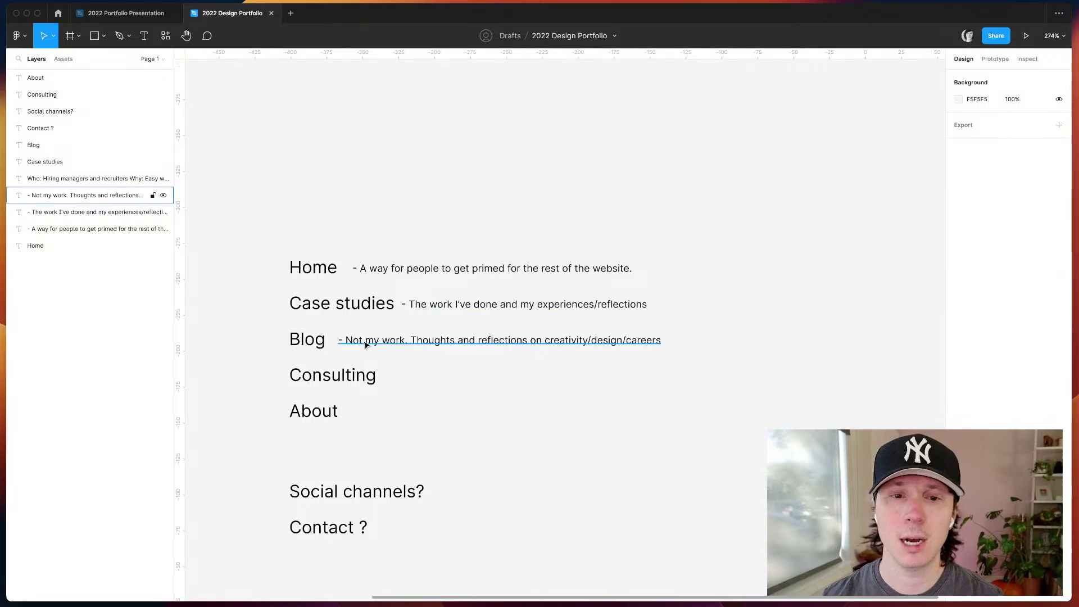
- Shift the Blog note slightly closer to the Blog label
left_click_drag(366, 341, 357, 341)
left_click(265, 337)
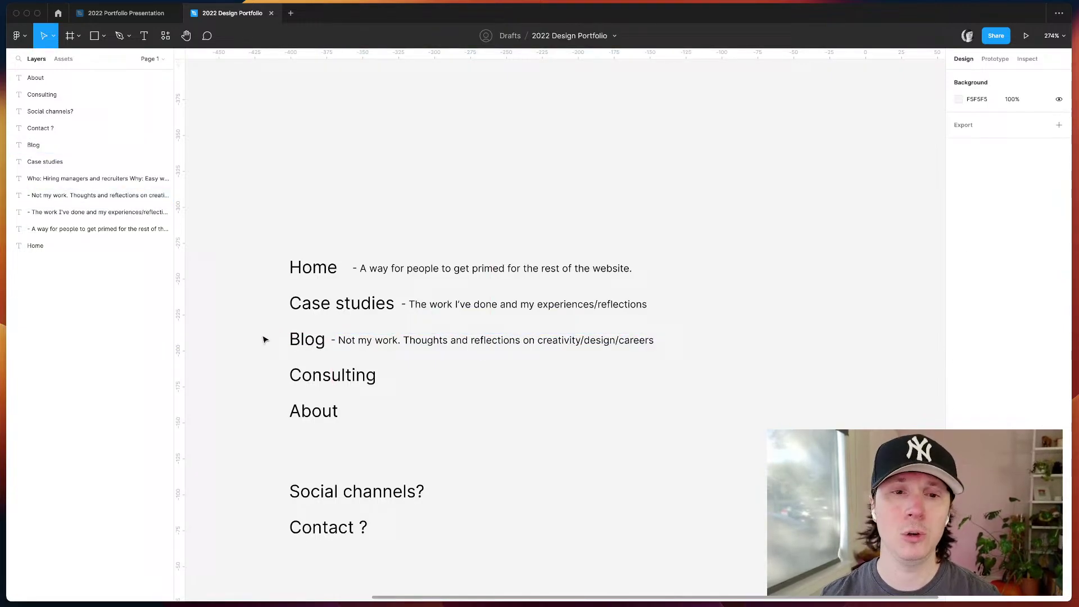
left_click(300, 336)
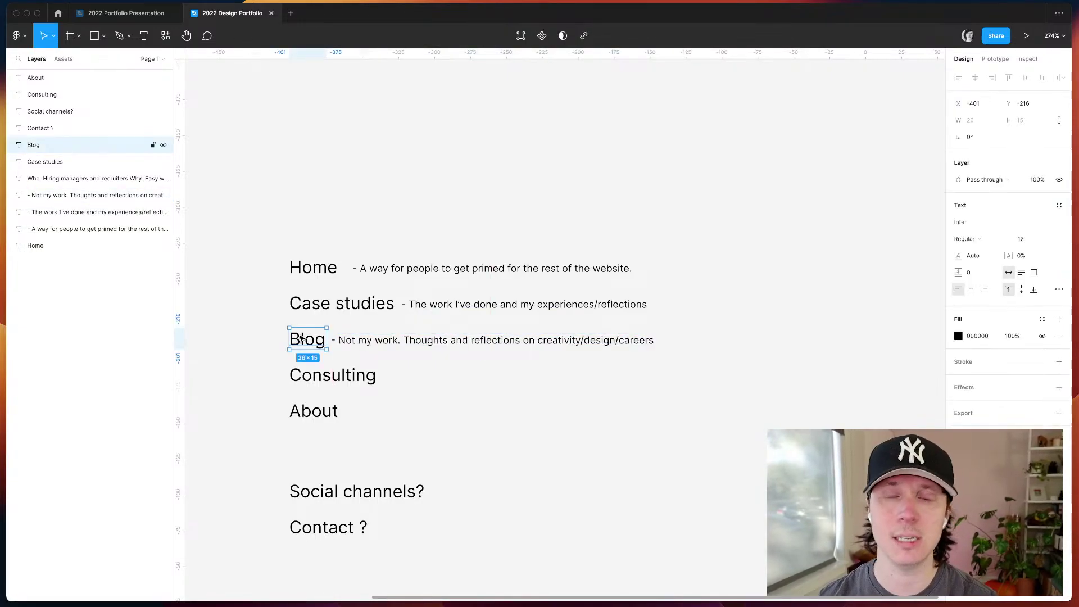
left_click(269, 354)
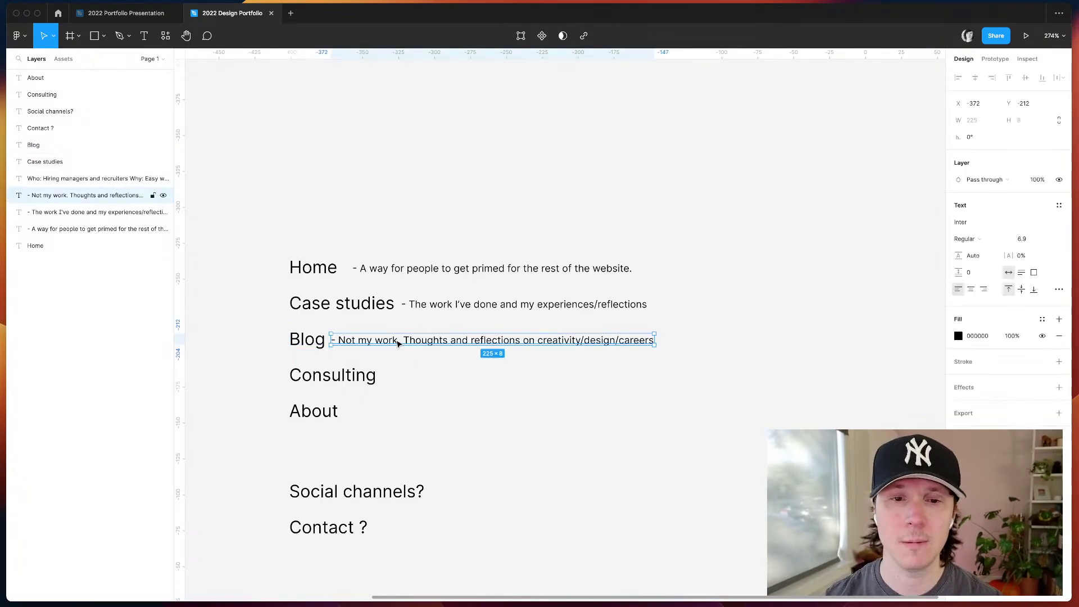
- Duplicate the Blog note beside Consulting and change the copy to "- If you like what I've shared, you can book time with me"
left_click_drag(397, 342, 441, 382)
double_click(441, 382)
double_click(398, 380)
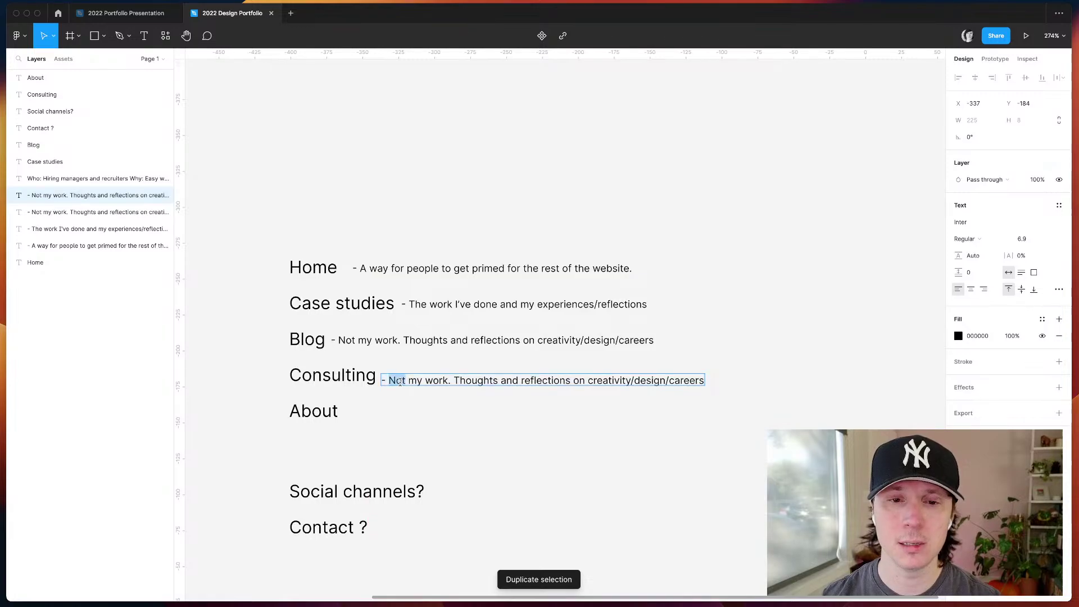
key("shift+End")
type("If you like")
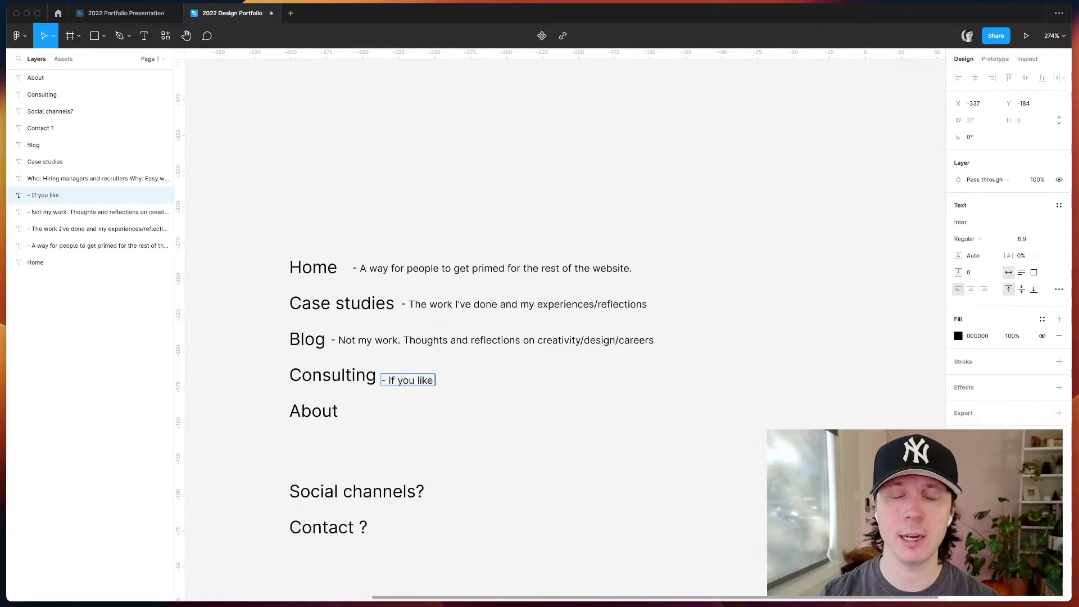
type(" what I've shared")
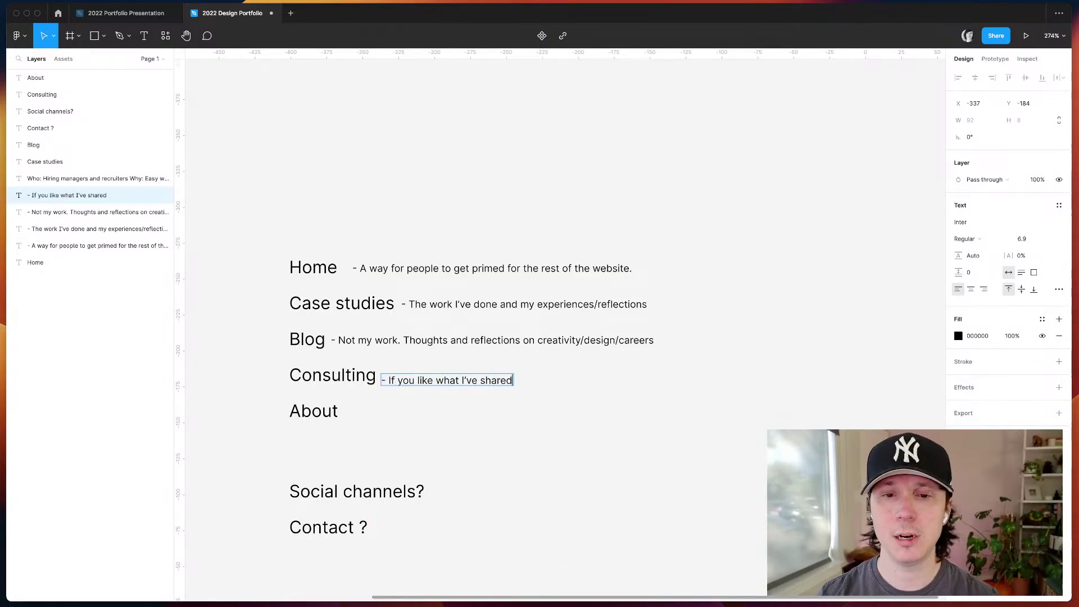
type(", you can book time with me")
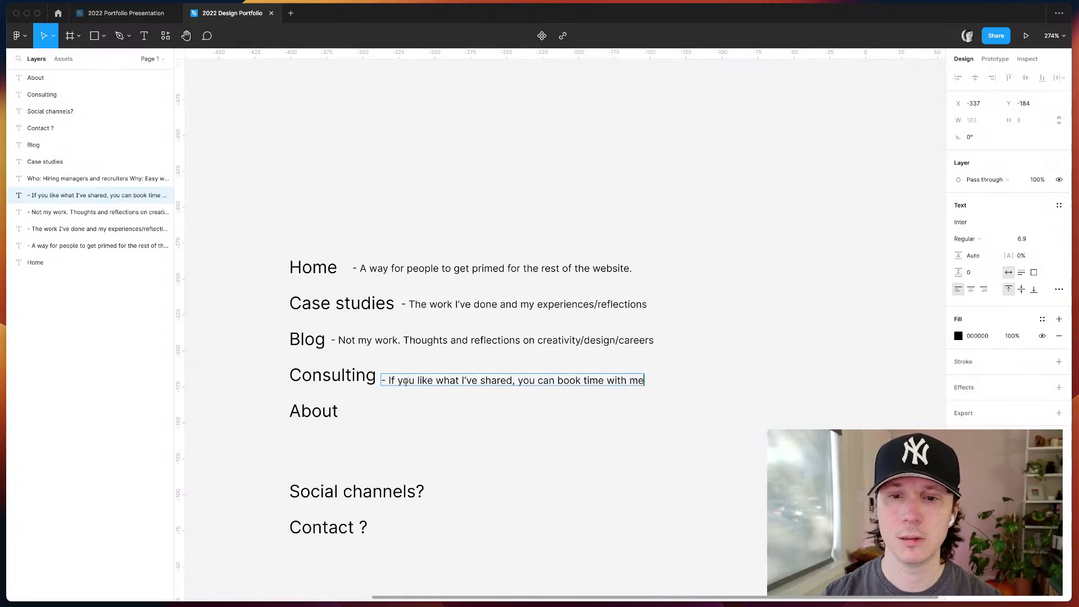
key("Escape")
left_click(405, 410)
- Duplicate the Consulting note beside About and clear the copy's text after the dash
left_click_drag(421, 378, 392, 412)
key("super+d")
double_click(392, 411)
left_click(355, 411)
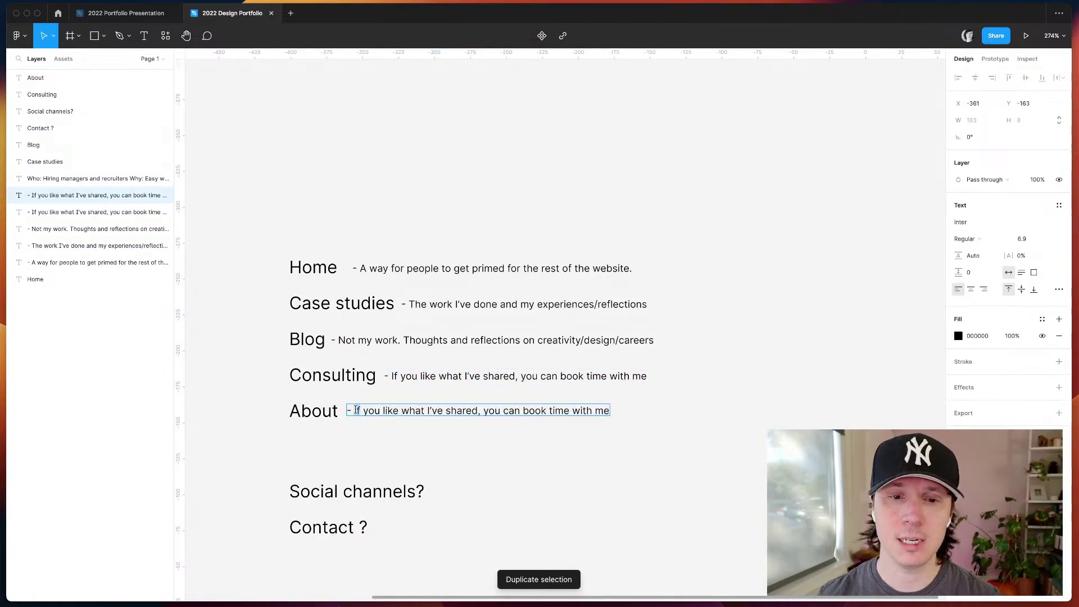
key("super+shift+Right")
key("BackSpace")
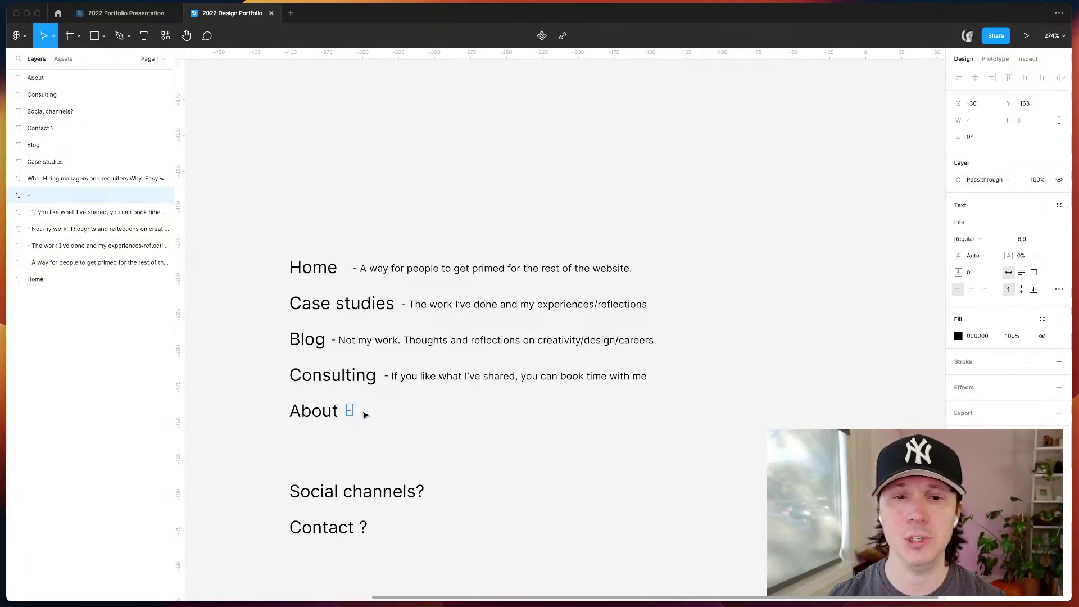
- Review the Who/Why brief and complete the About note as "- Summarize relevant skills and experiences."
scroll(557, 513, "left", 3)
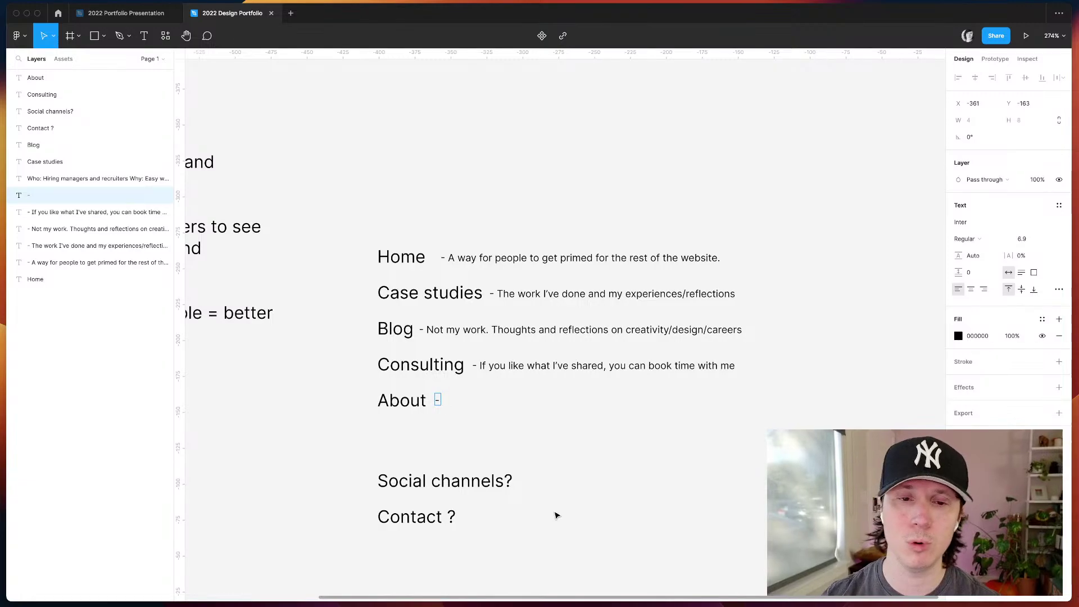
scroll(645, 471, "left", 3)
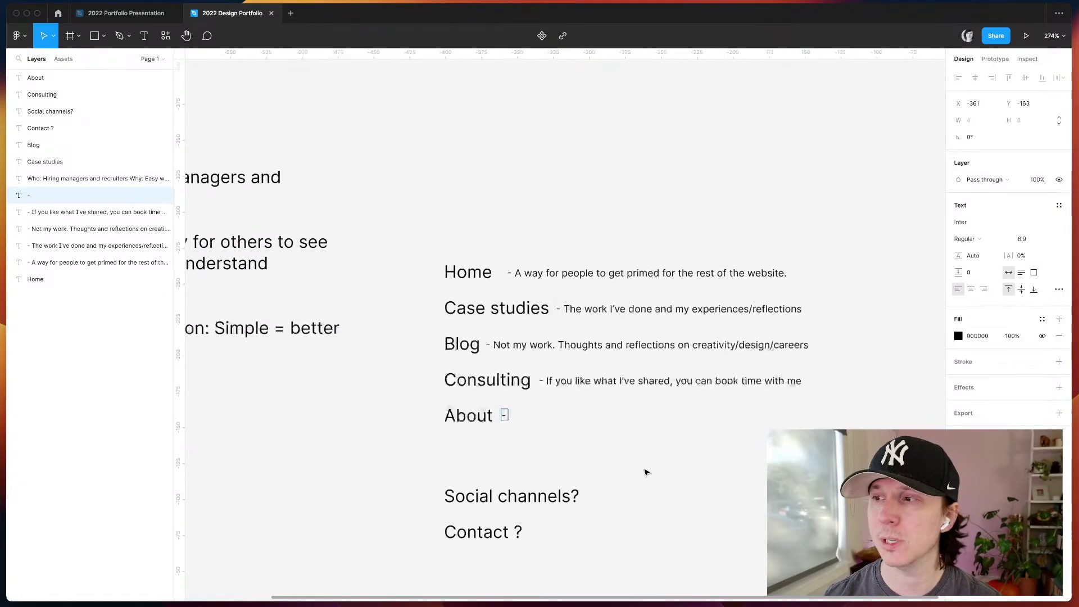
scroll(645, 471, "left", 5)
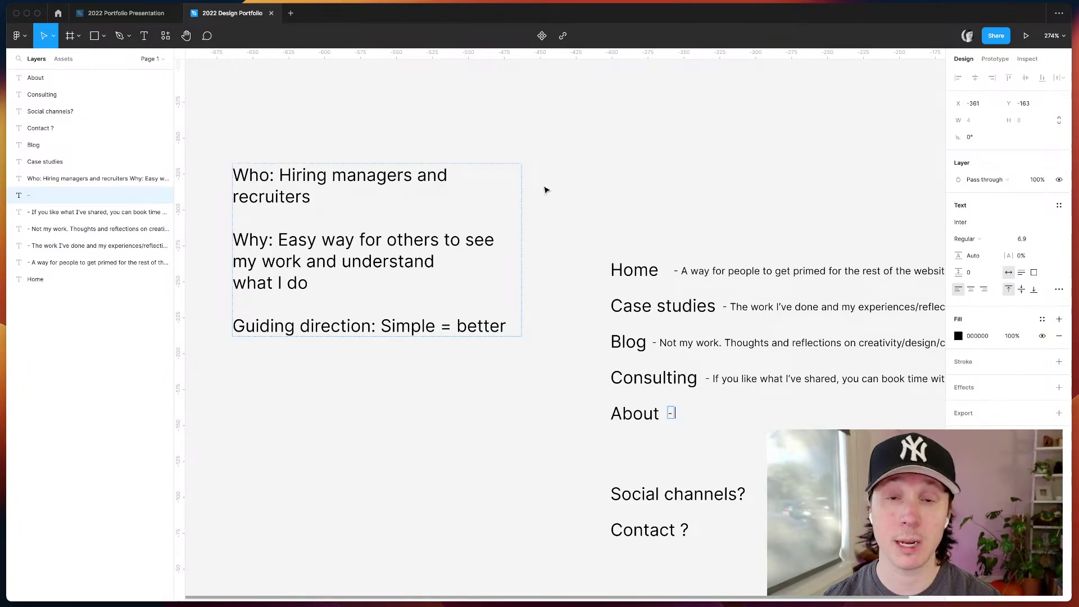
scroll(544, 190, "right", 1)
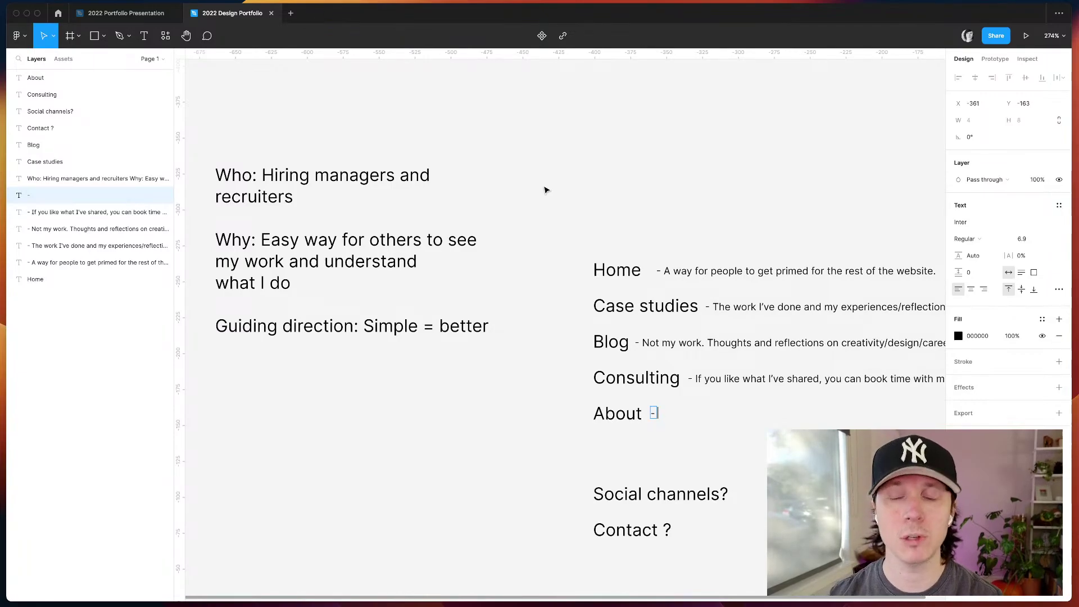
scroll(544, 190, "right", 3)
type("Summarize rel")
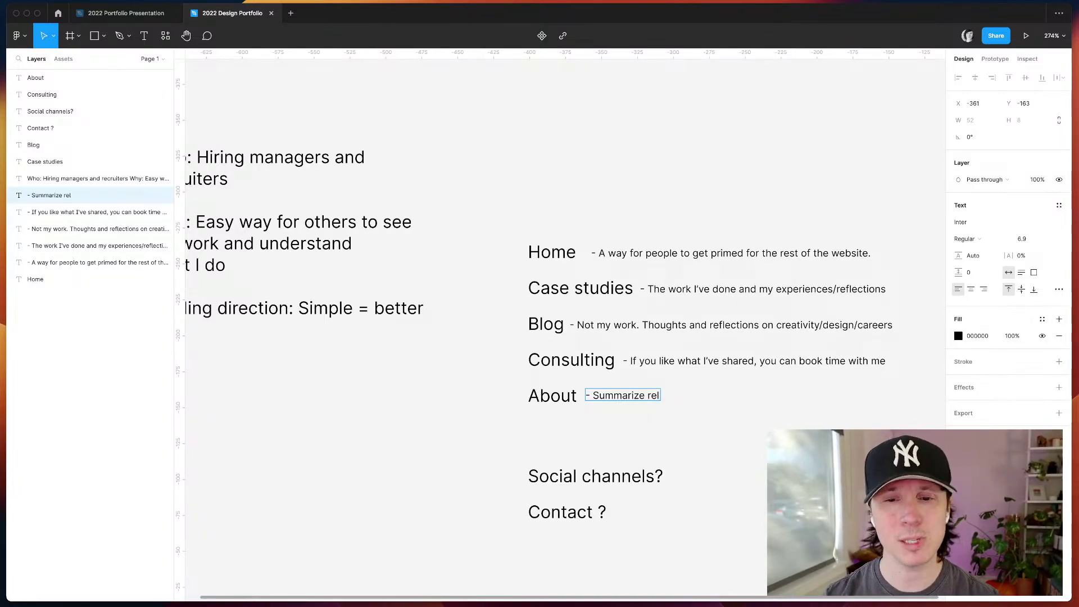
type("evant ")
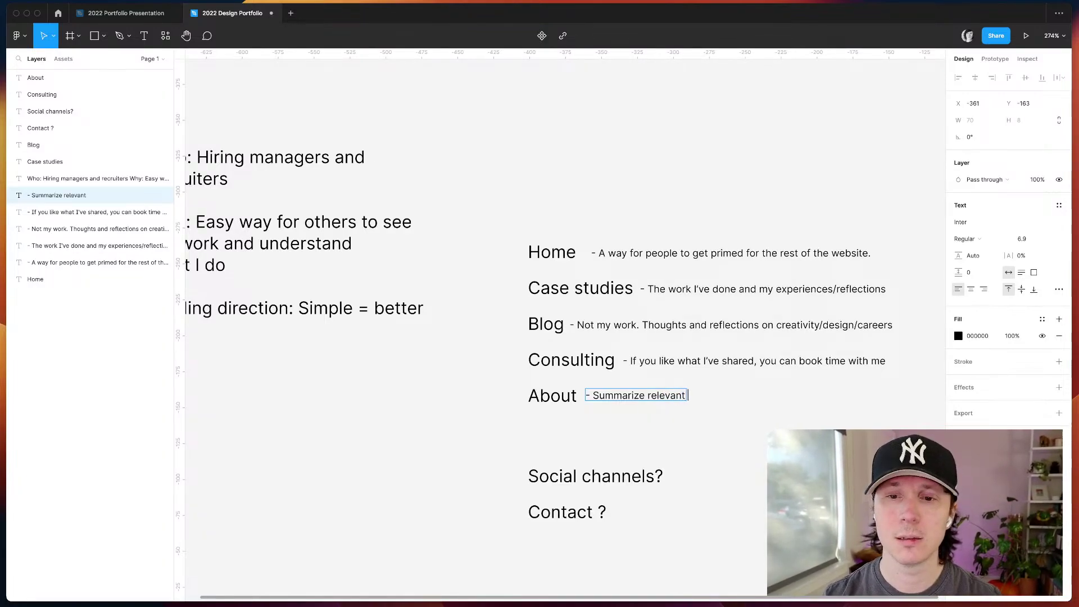
type("skills and experiences")
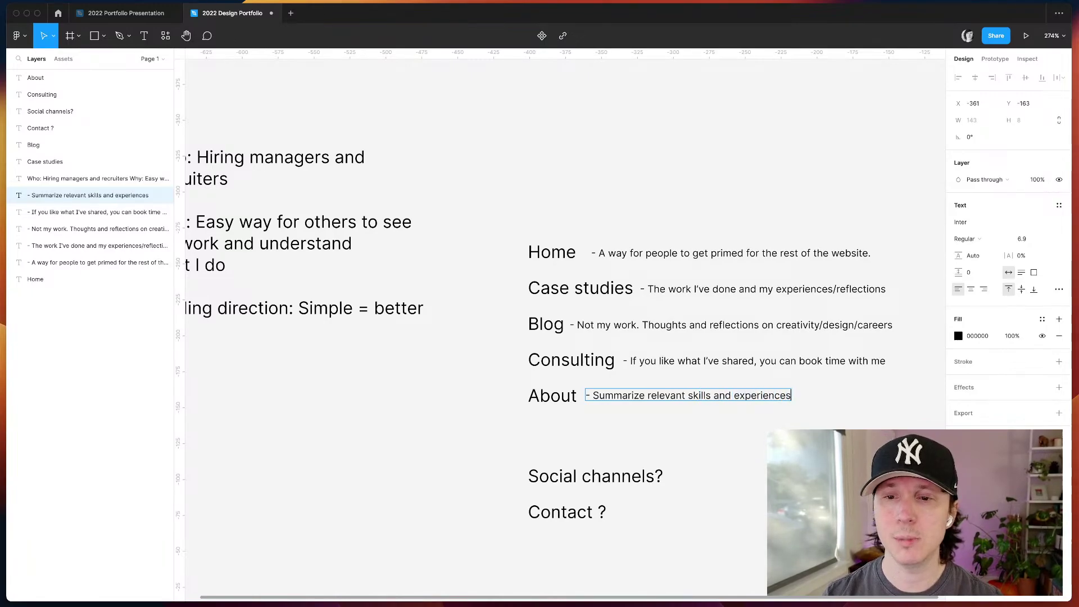
type("/")
key("BackSpace")
type(".")
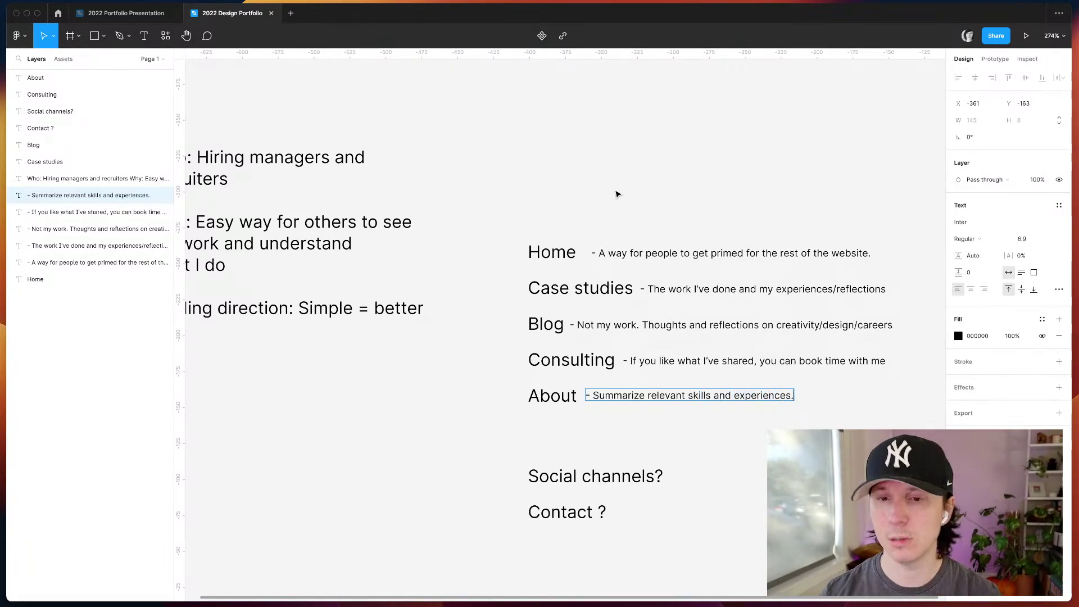
key("Escape")
key("Escape")
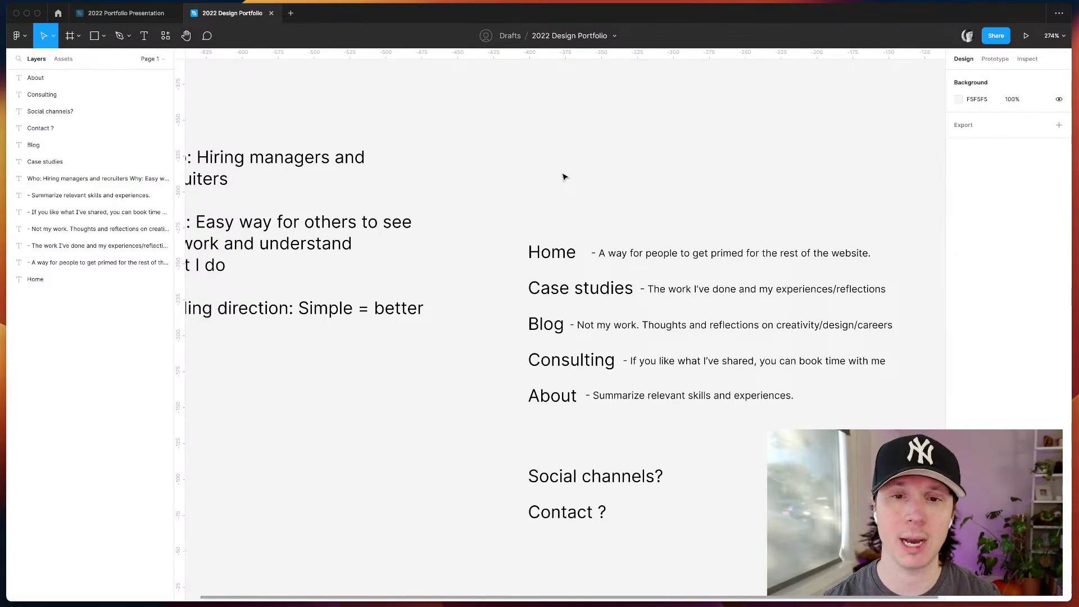
- Move the Home note slightly closer to the Home label
scroll(583, 181, "right", 3)
scroll(583, 181, "down", 2)
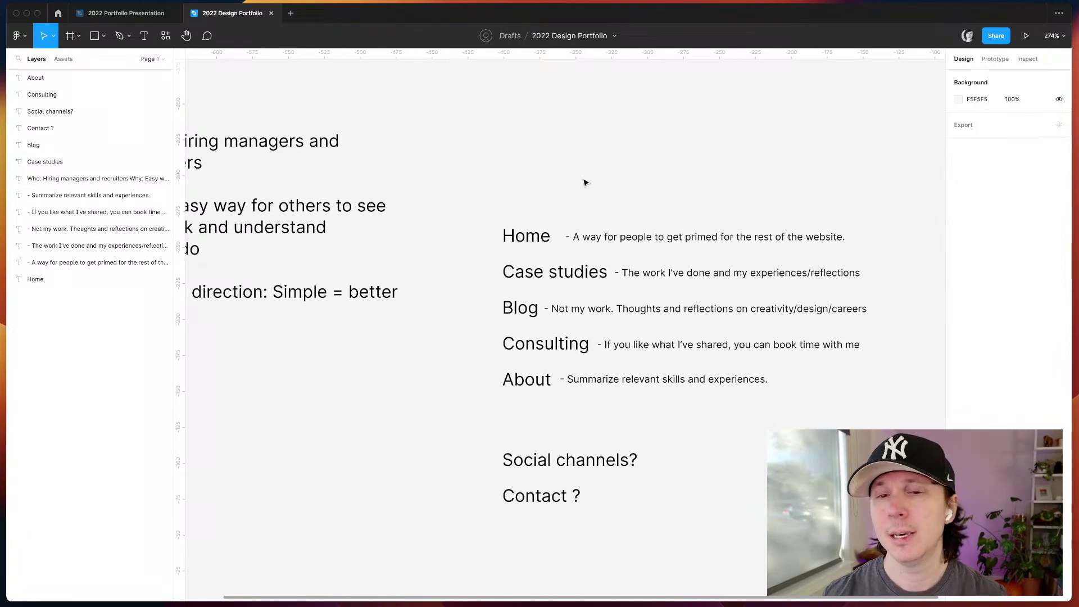
left_click(530, 235)
left_click(598, 232)
left_click_drag(598, 231, 592, 231)
left_click(668, 208)
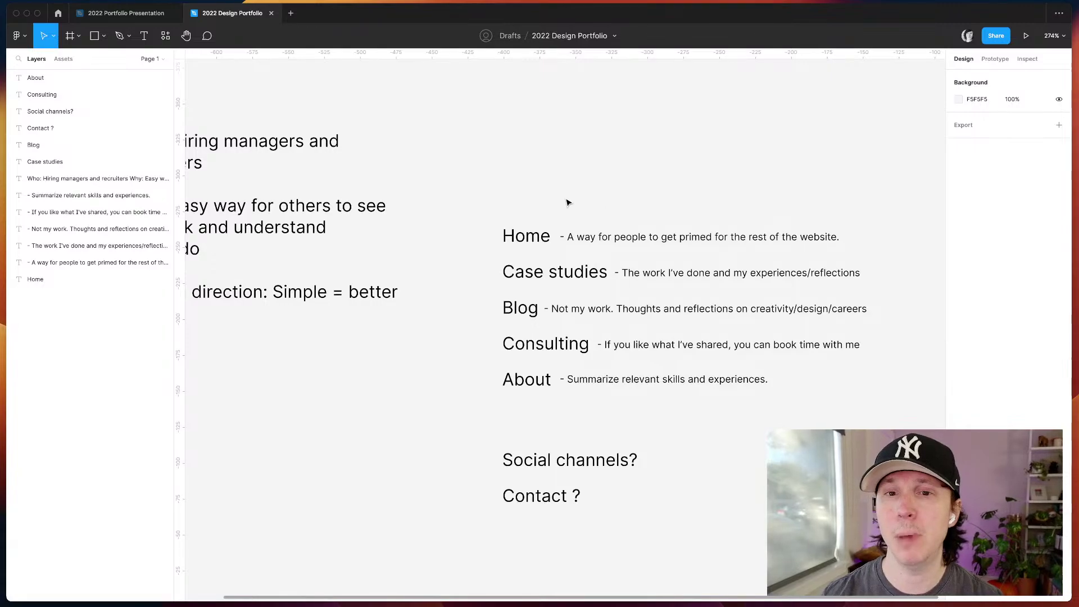
left_click(525, 236)
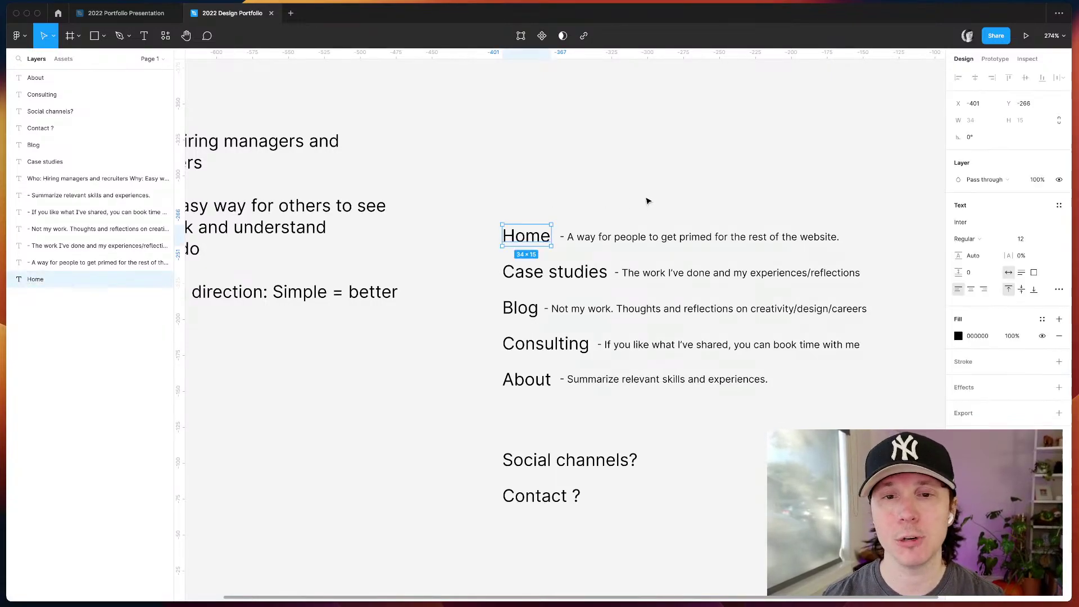
left_click(646, 200)
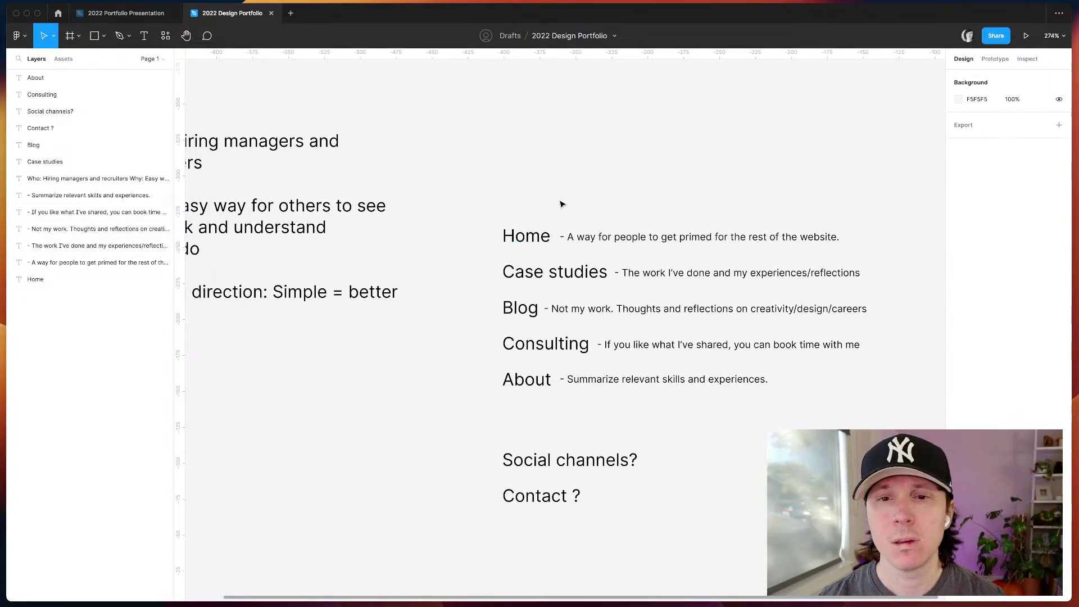
left_click(527, 232)
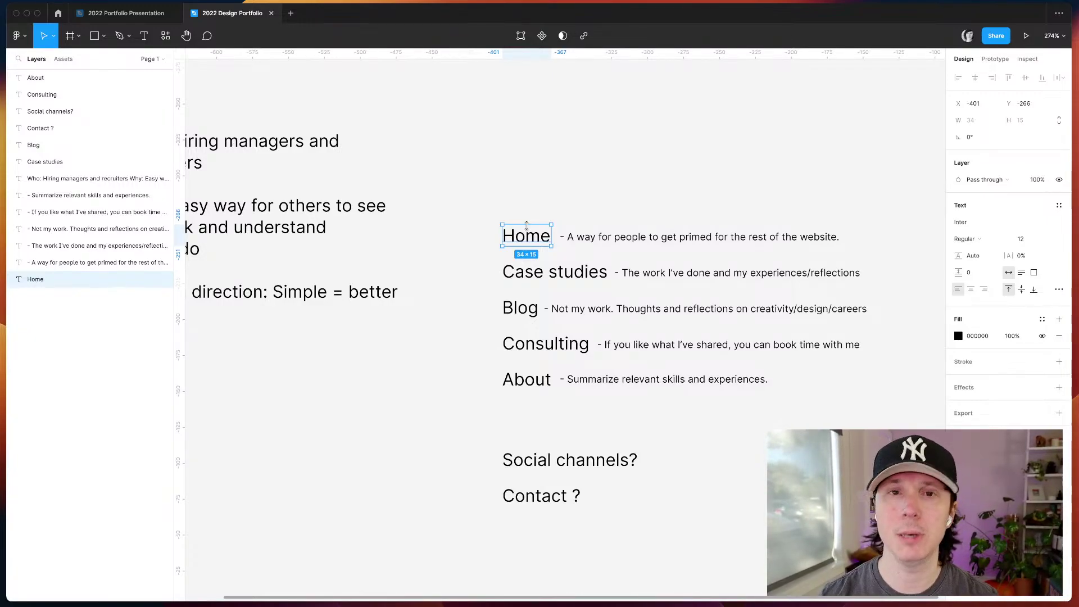
- Bring the Home note right up against its label and make the word "primed" bold italic
left_click_drag(609, 240, 598, 239)
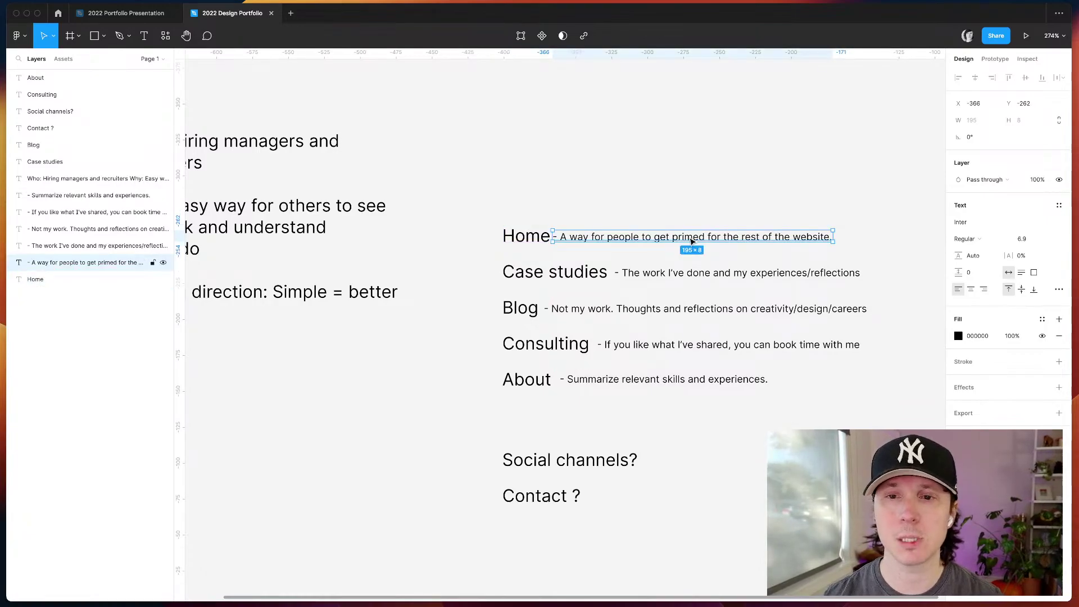
double_click(691, 238)
double_click(681, 237)
key("super+b")
key("super+i")
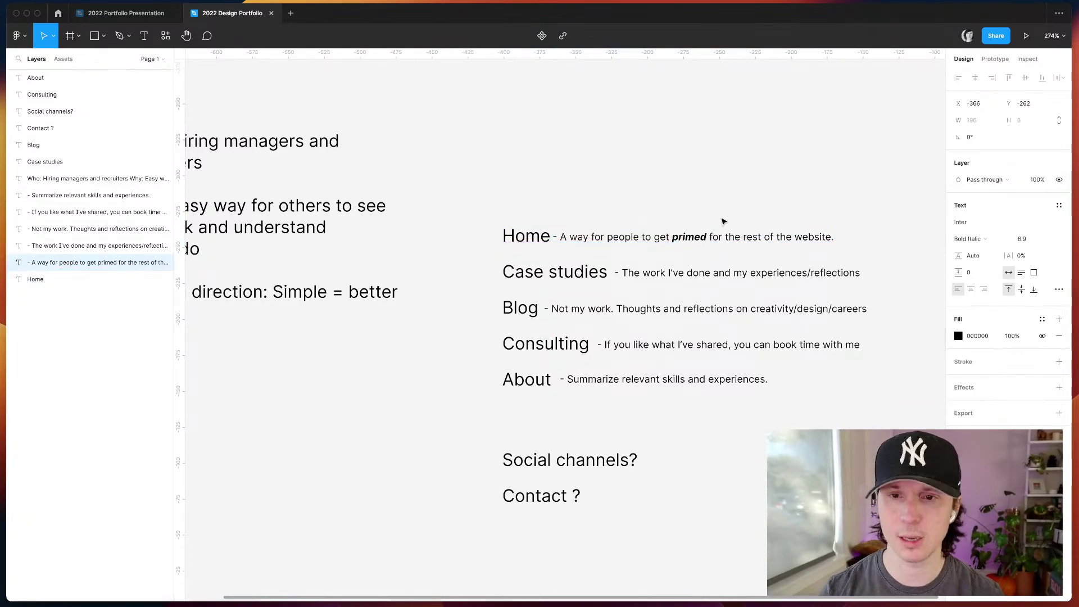
left_click(698, 202)
- Readjust the Home note to leave a small gap after the label and line it up vertically with Home
left_click(570, 236)
key("Escape")
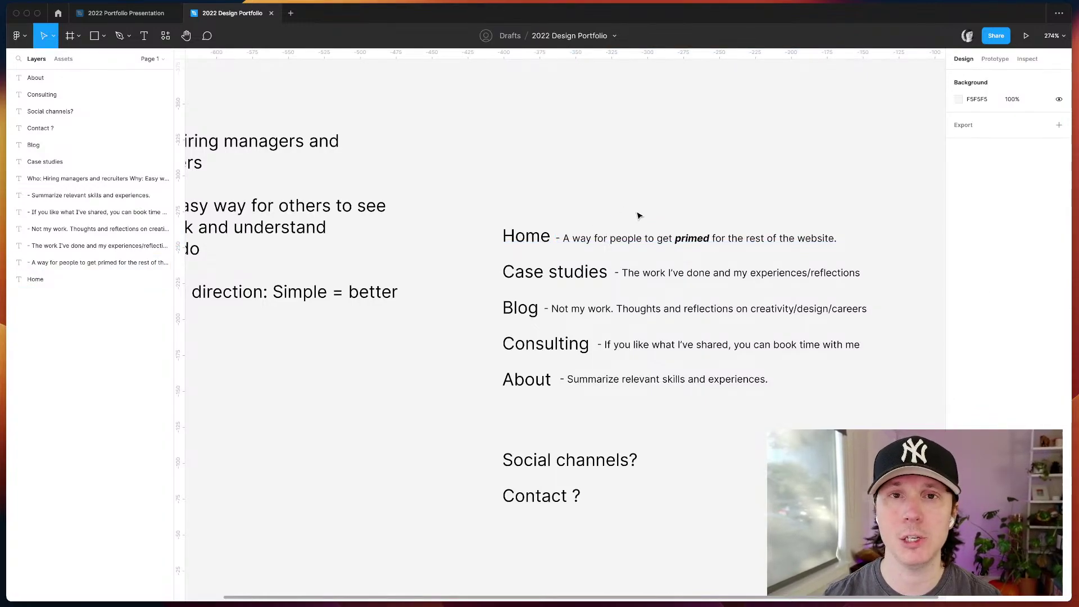
left_click(625, 236)
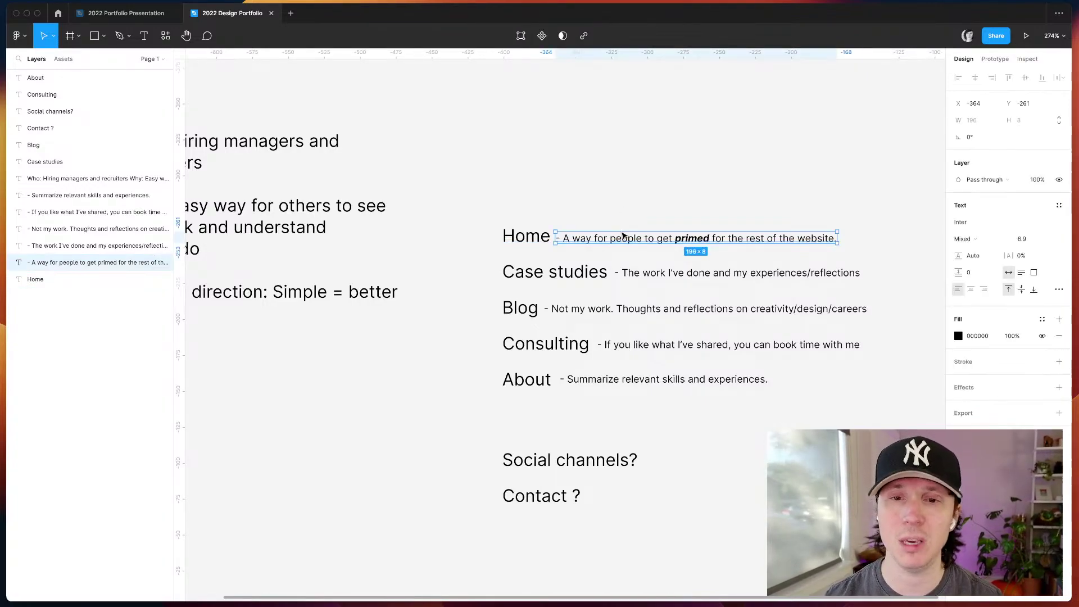
left_click_drag(625, 236, 624, 234)
left_click(660, 209)
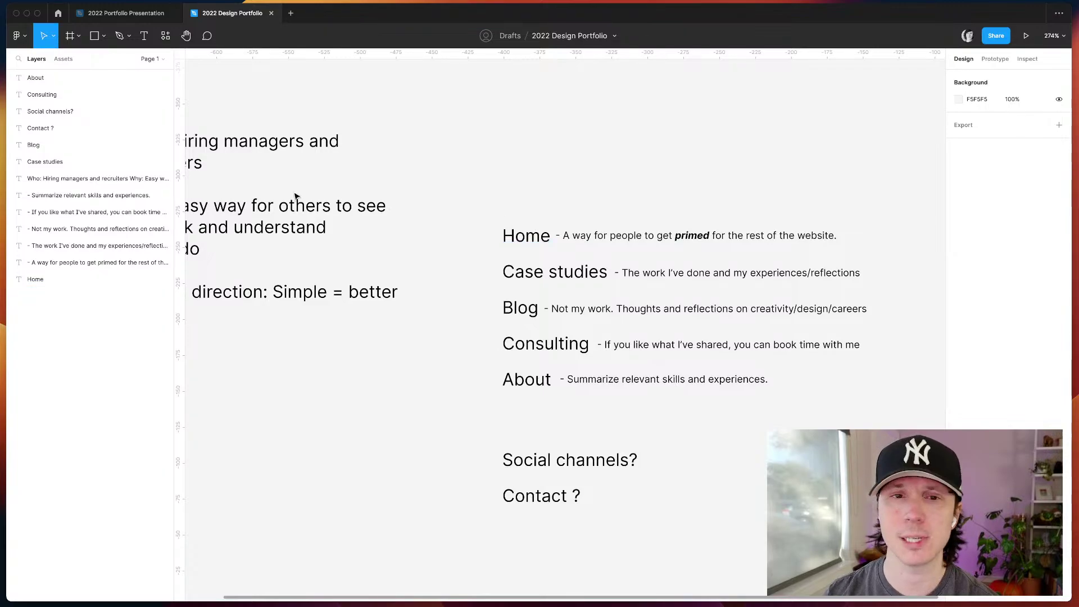
- Move the Who/Why brief down so its first line sits level with the Home entry of the page list
left_click_drag(278, 199, 275, 293)
left_click(444, 234)
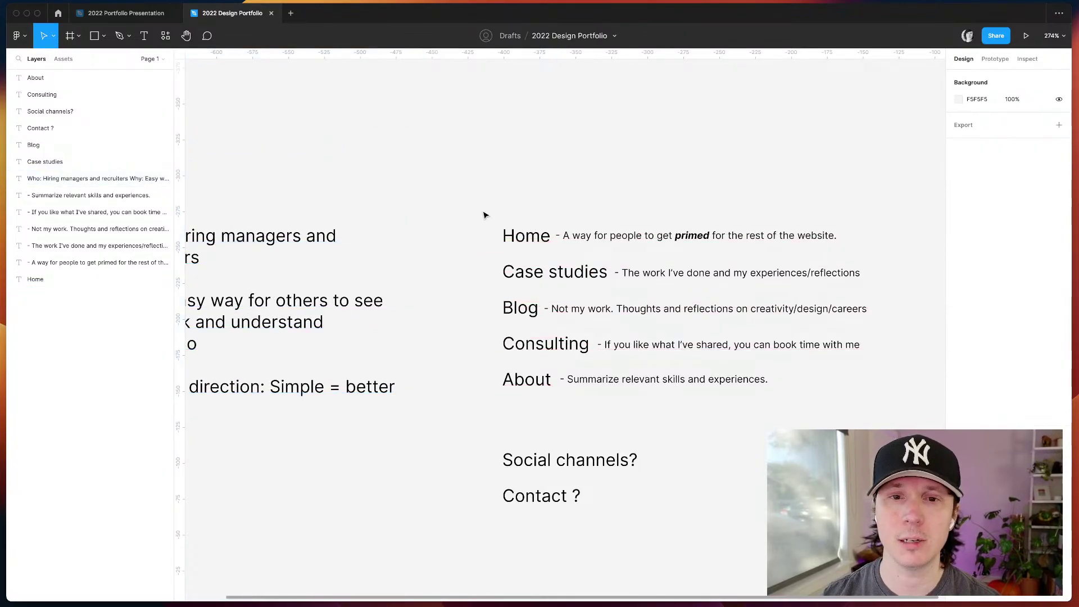
- Highlight the word "primed" in the Home note to reconsider the purpose of the home page
scroll(485, 215, "up", 1)
scroll(486, 215, "right", 1)
double_click(671, 247)
double_click(672, 248)
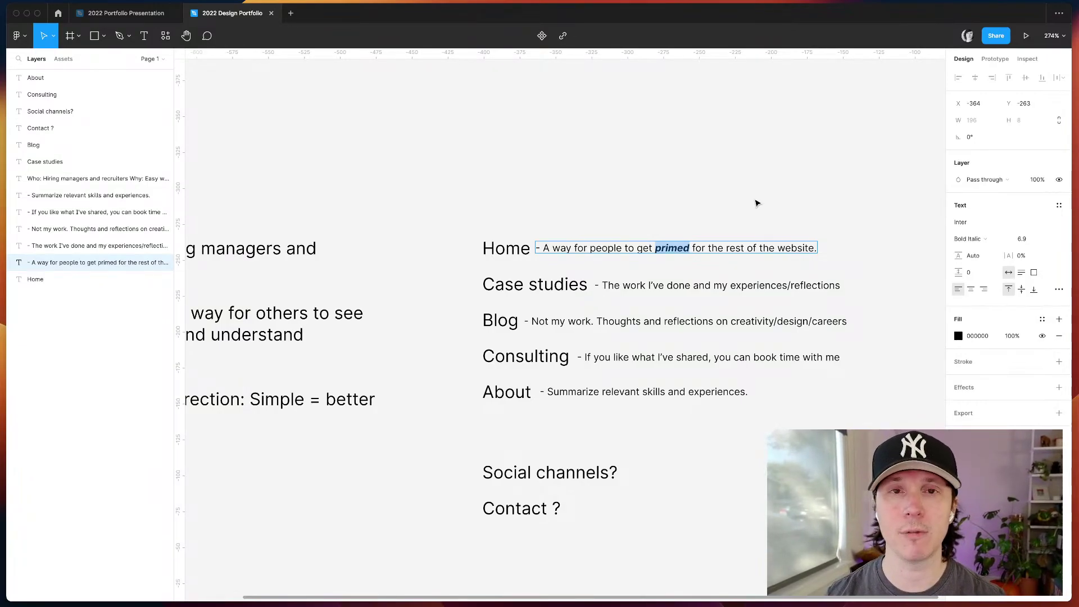
key("Escape")
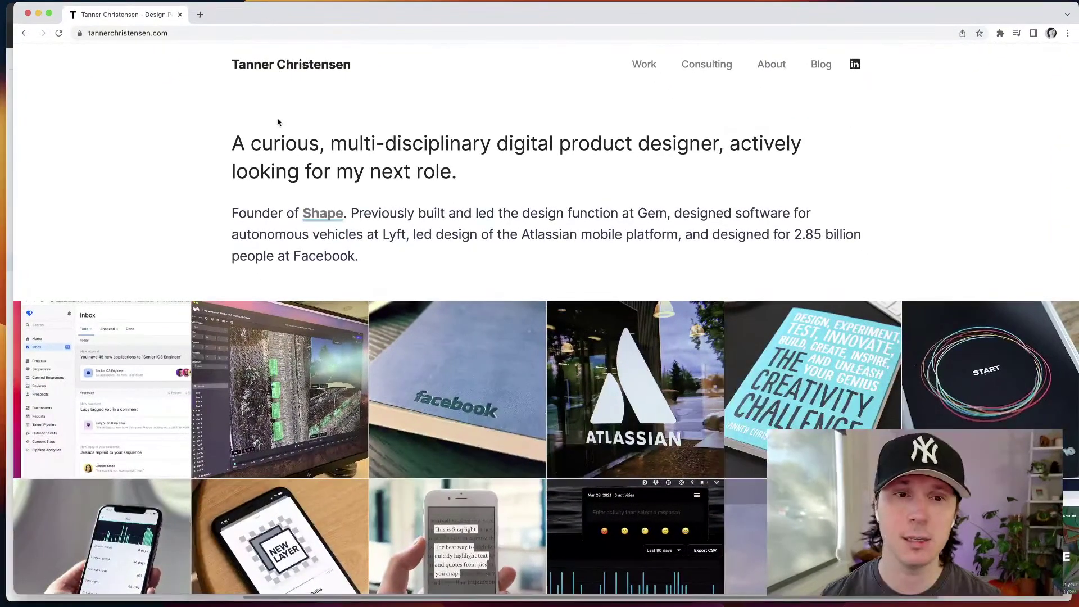
- Switch to the browser and examine the intro headline and career summary on the current portfolio home page
left_click_drag(219, 159, 377, 268)
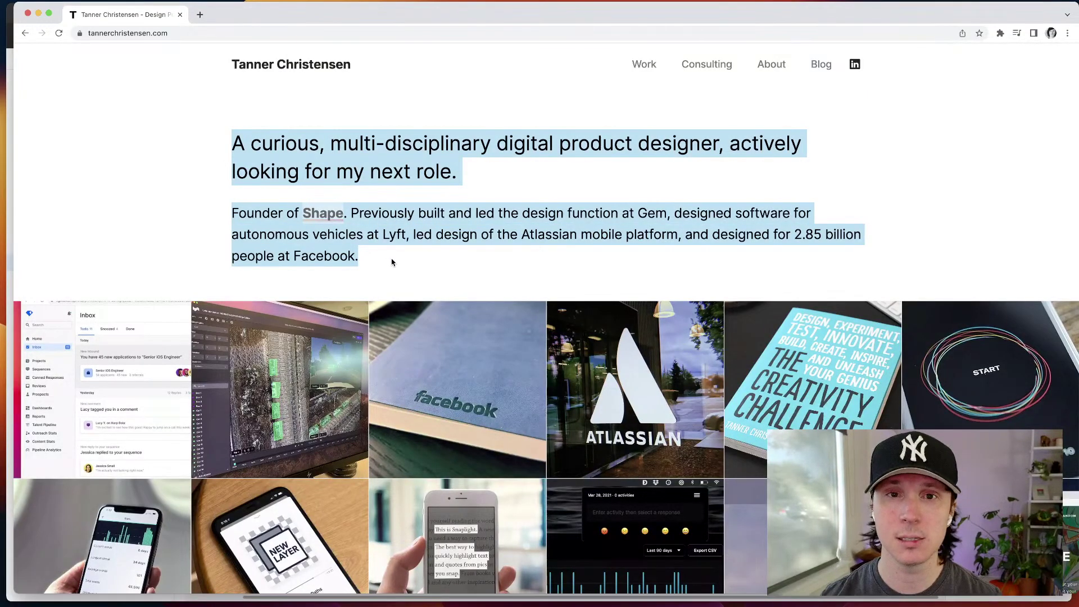
left_click(392, 262)
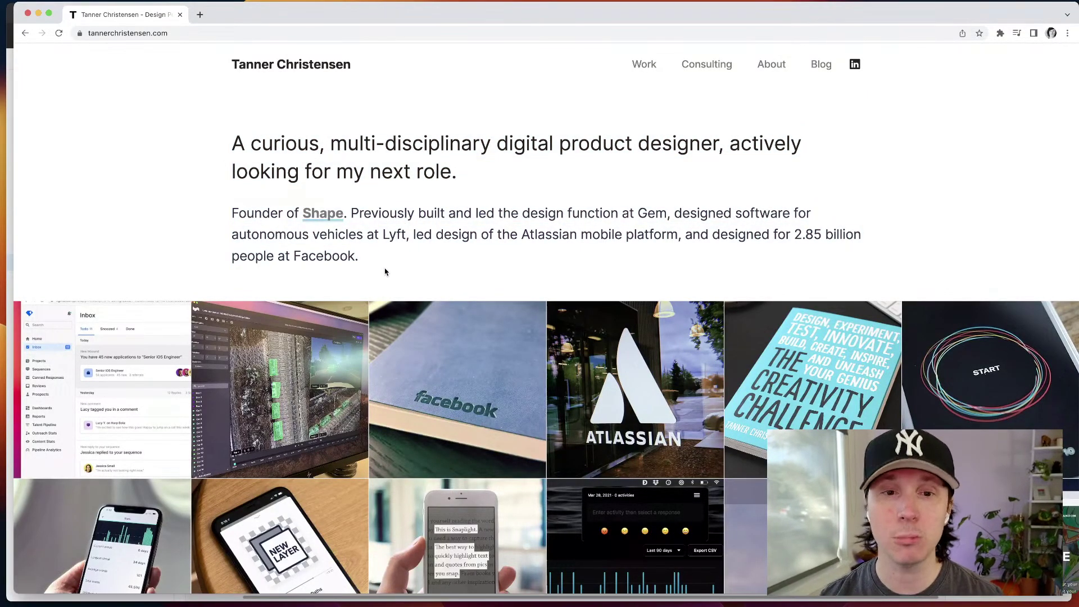
left_click_drag(385, 272, 209, 154)
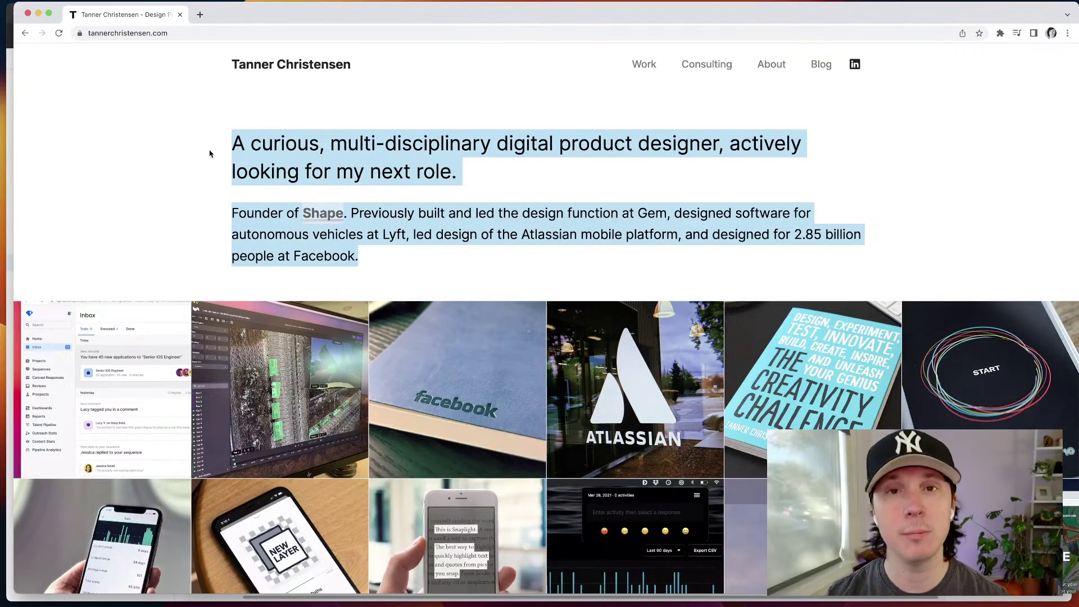
left_click(332, 166)
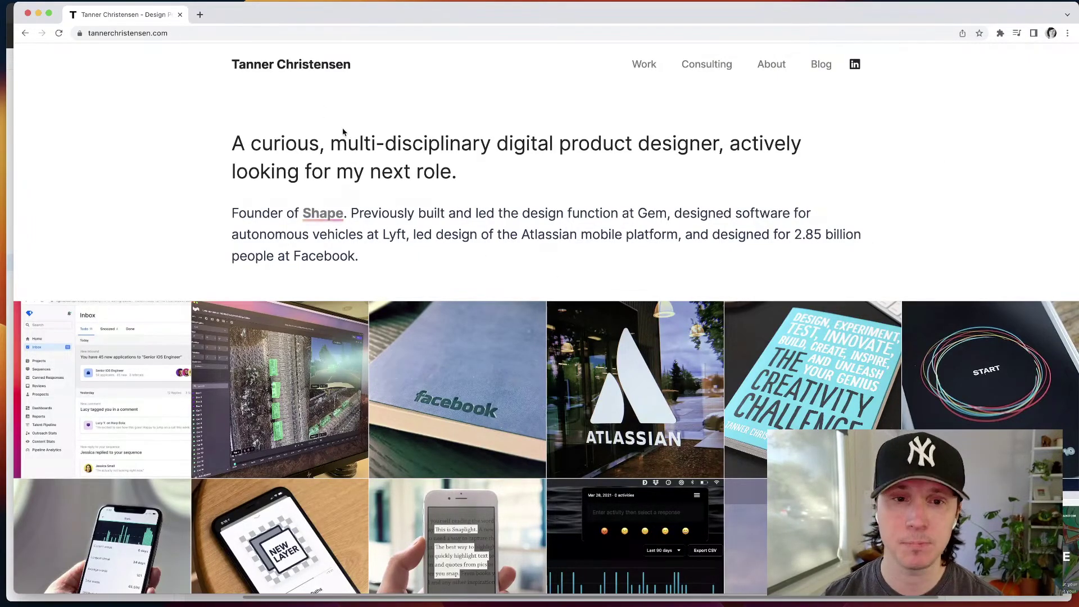
left_click_drag(233, 141, 463, 176)
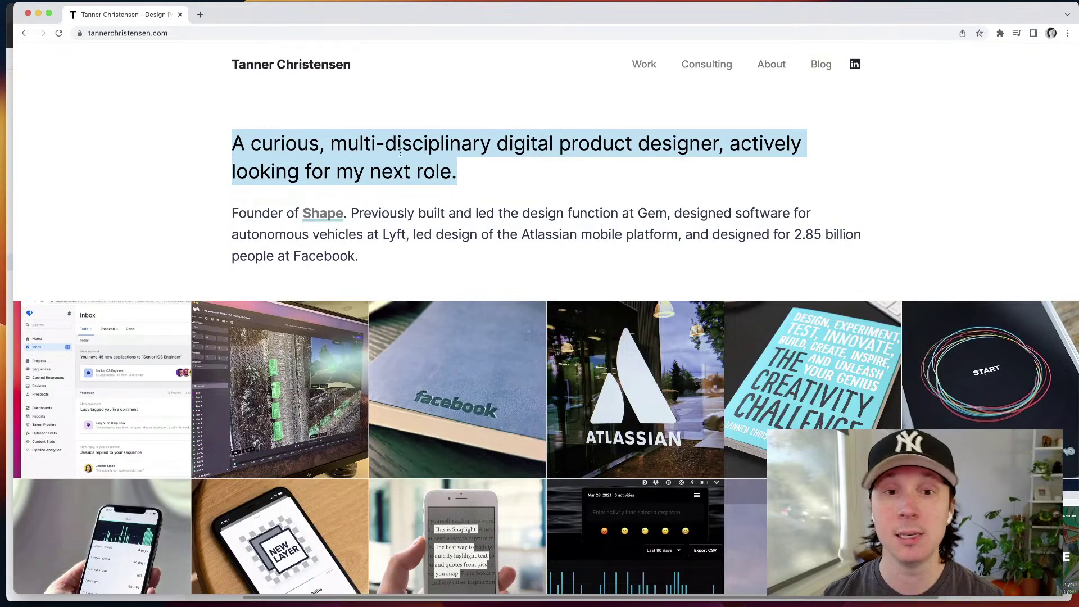
left_click(518, 169)
- Look through the project image grid on the live home page and reread the headline above it
scroll(517, 168, "down", 2)
scroll(518, 168, "down", 3)
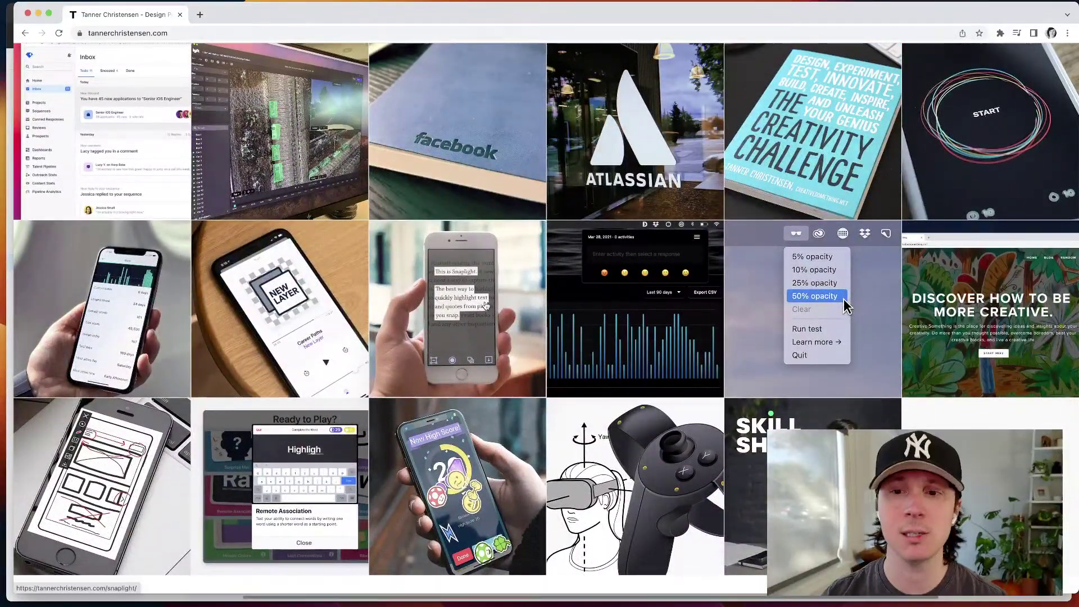
scroll(486, 305, "up", 1)
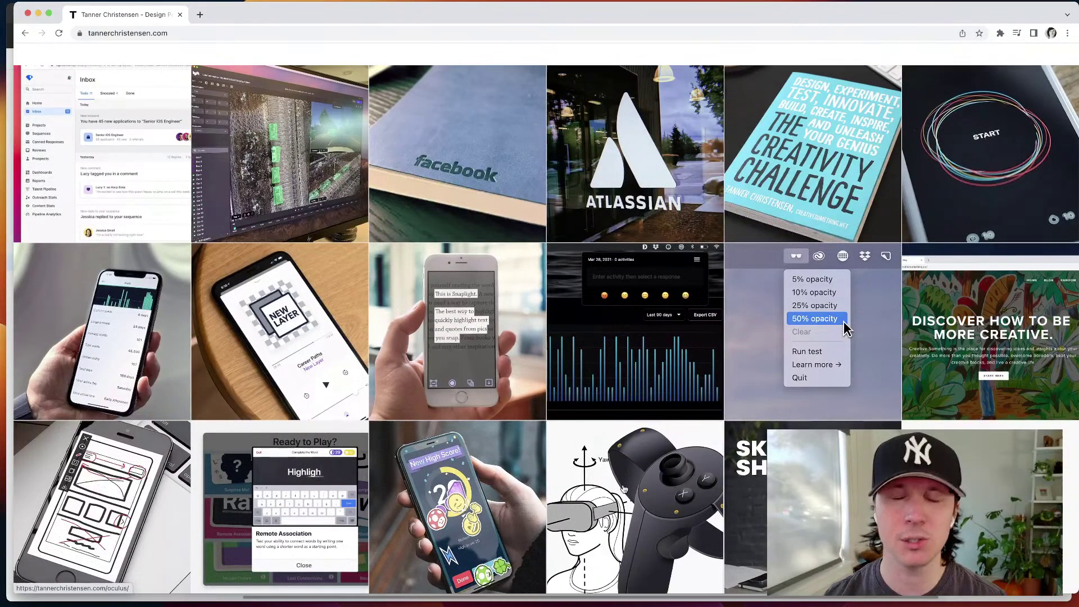
scroll(624, 489, "up", 5)
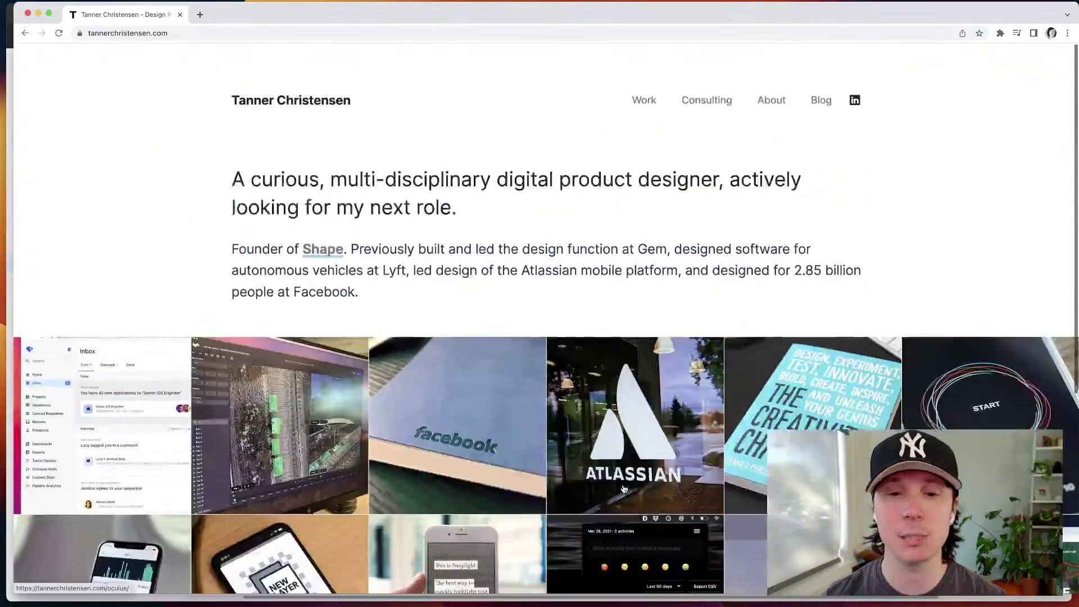
left_click_drag(233, 147, 582, 185)
left_click(486, 171)
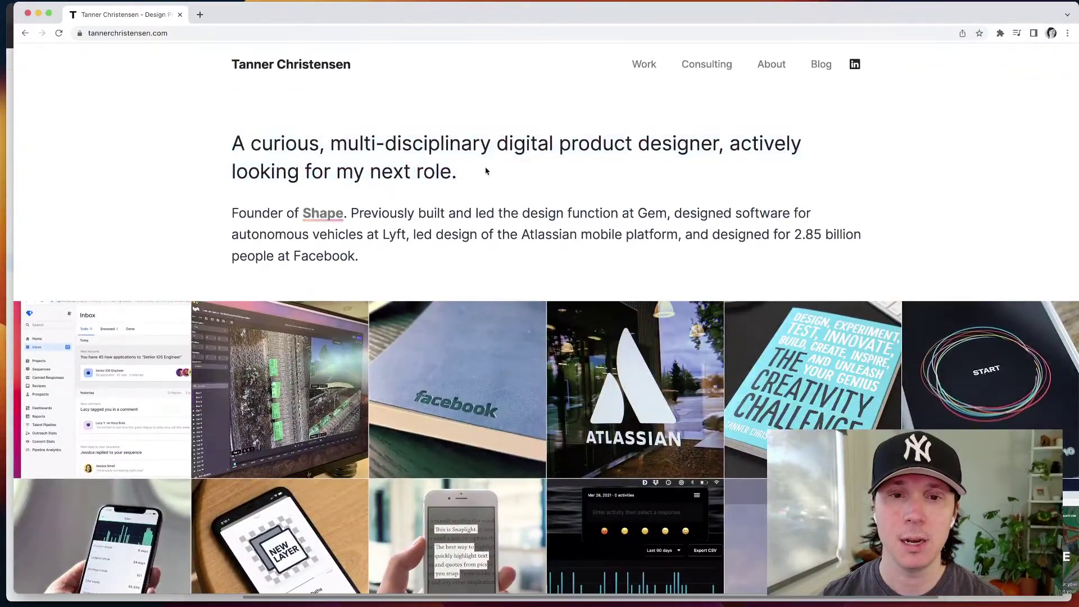
left_click_drag(487, 171, 231, 134)
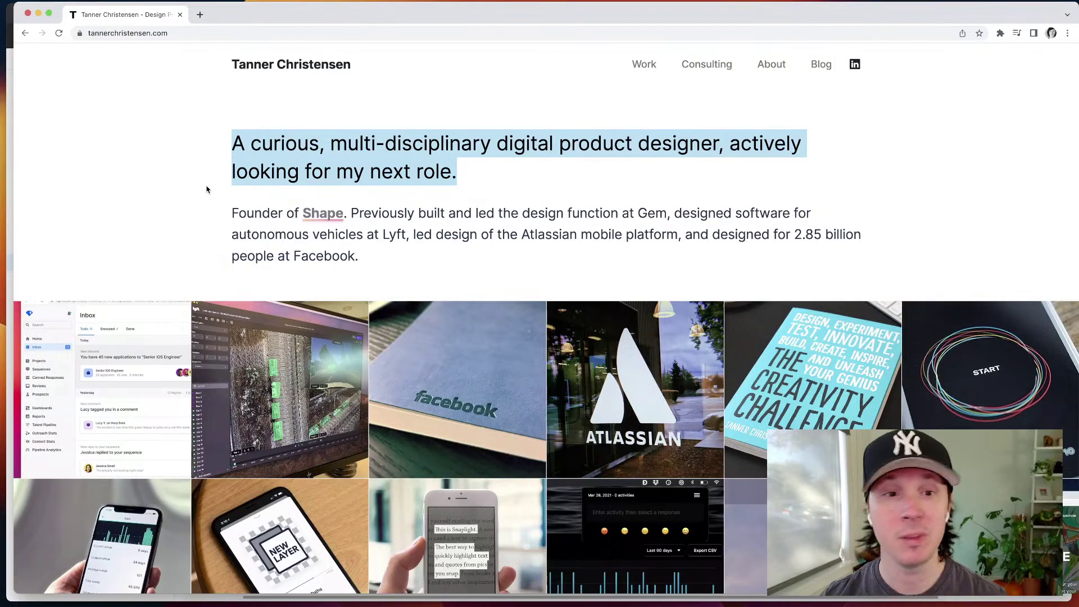
left_click(236, 168)
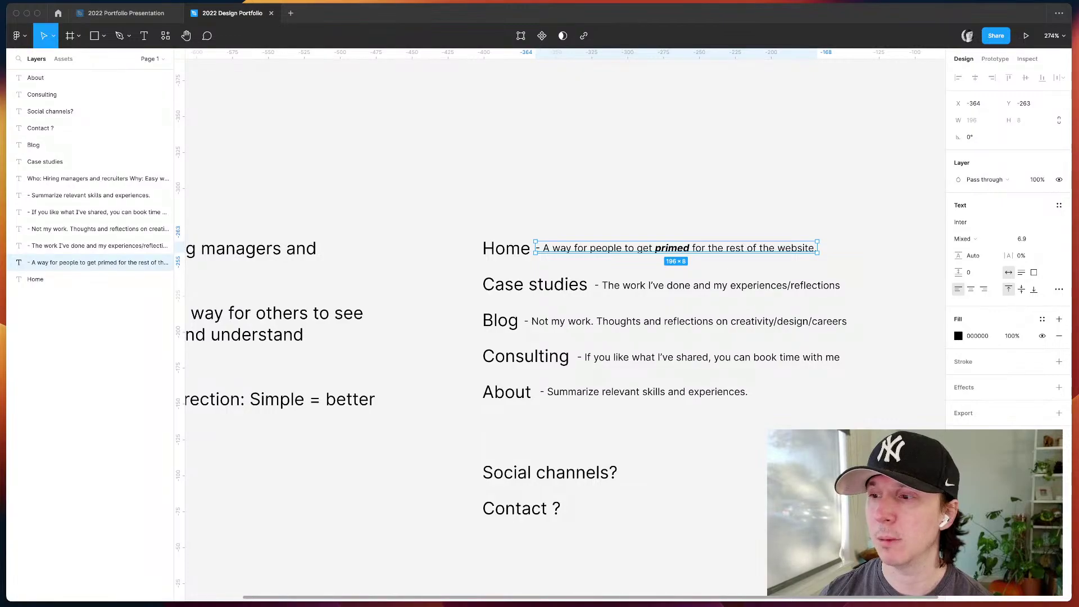
- Switch back to Figma and review the "Who: Hiring managers and recruiters" part of the brief
left_click(541, 181)
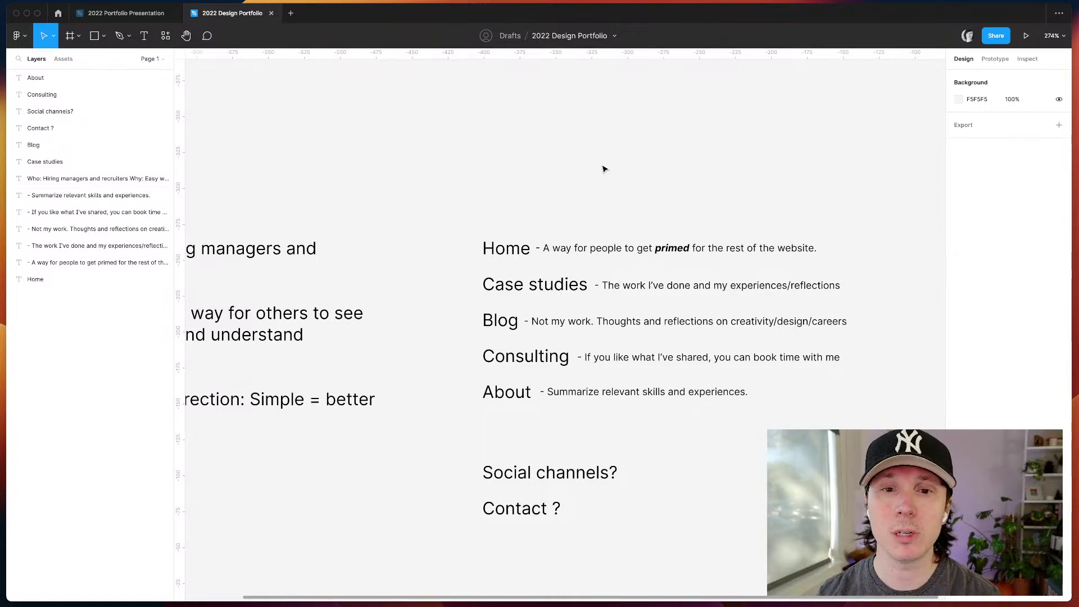
scroll(604, 168, "left", 5)
double_click(327, 247)
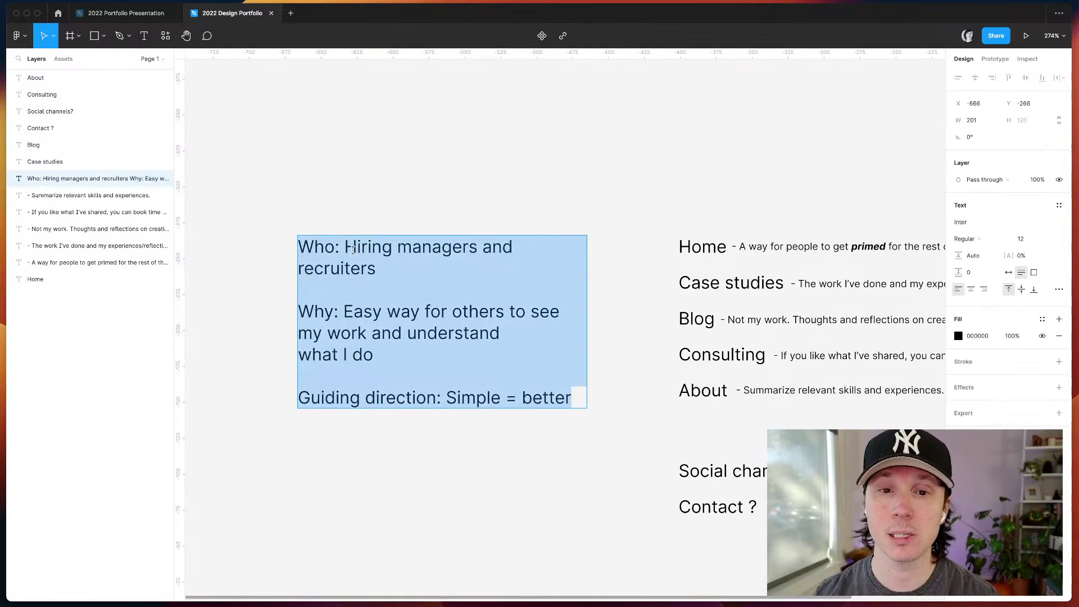
double_click(353, 249)
left_click(376, 268, "shift")
key("Escape")
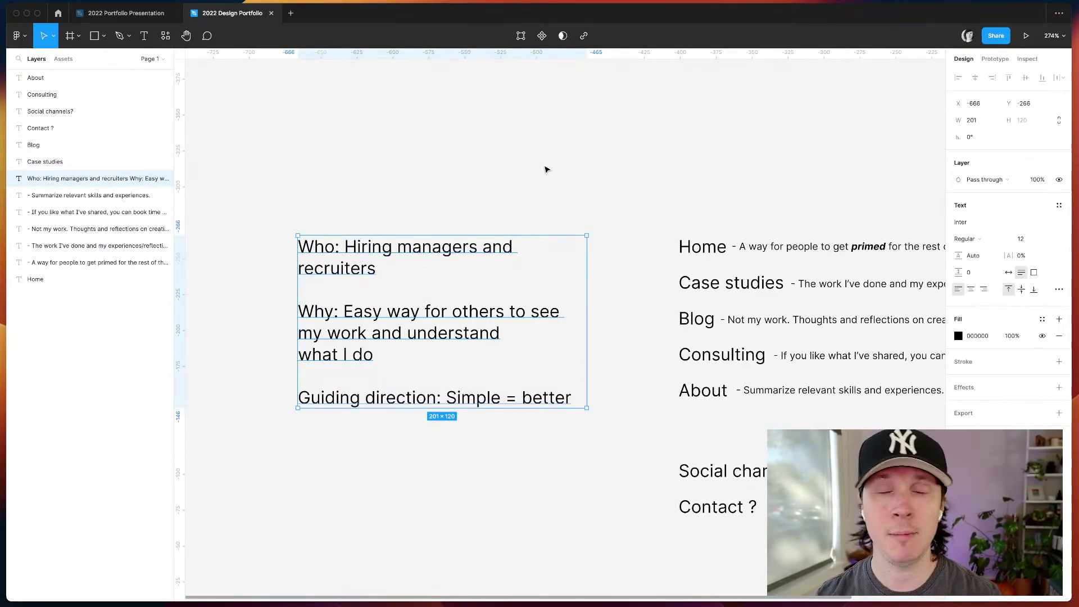
left_click(606, 183)
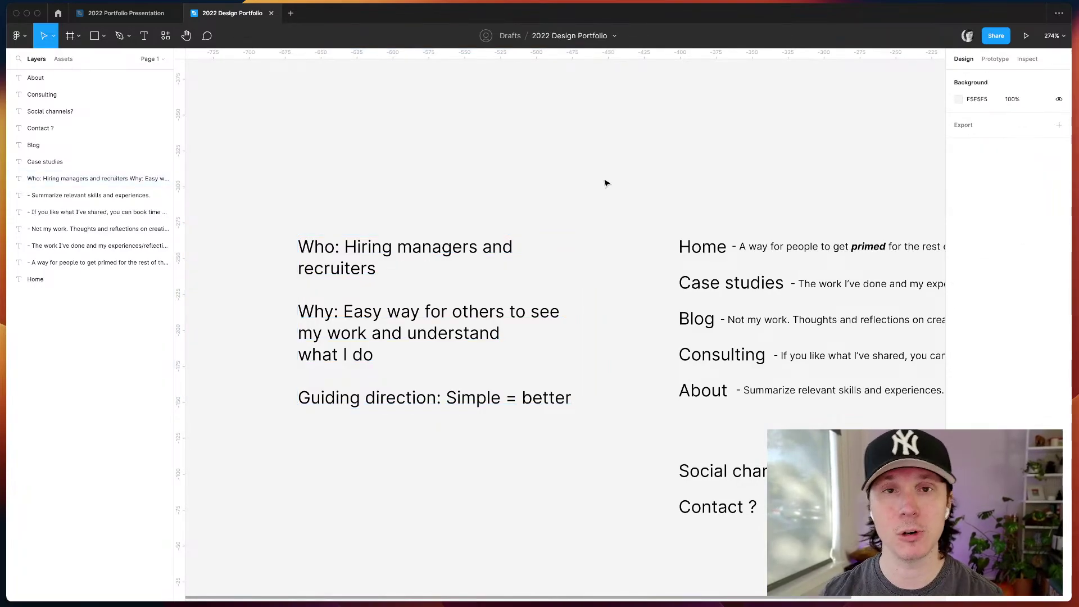
- Replace the About note's wording after the dash with "??? Years of experience, accolodates?"
scroll(582, 276, "right", 3)
scroll(582, 275, "down", 1)
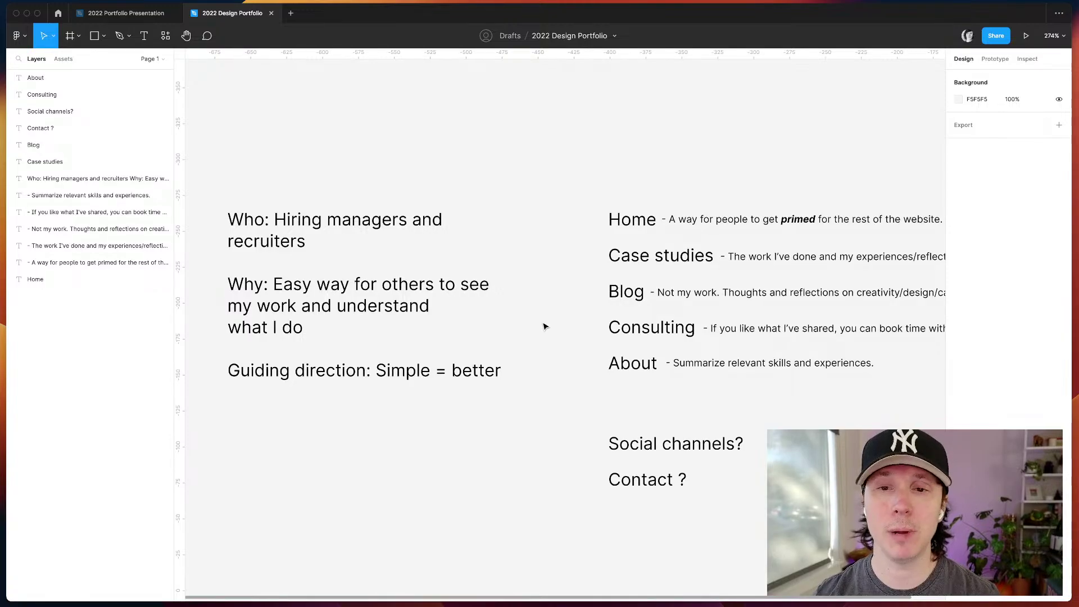
scroll(501, 403, "right", 5)
scroll(502, 403, "right", 3)
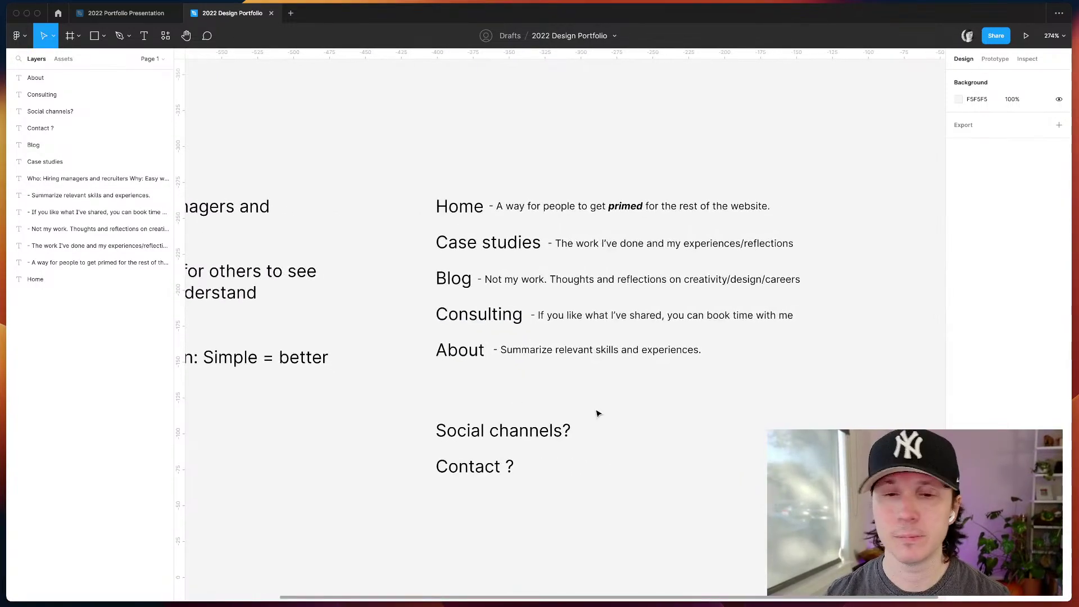
scroll(554, 412, "right", 3)
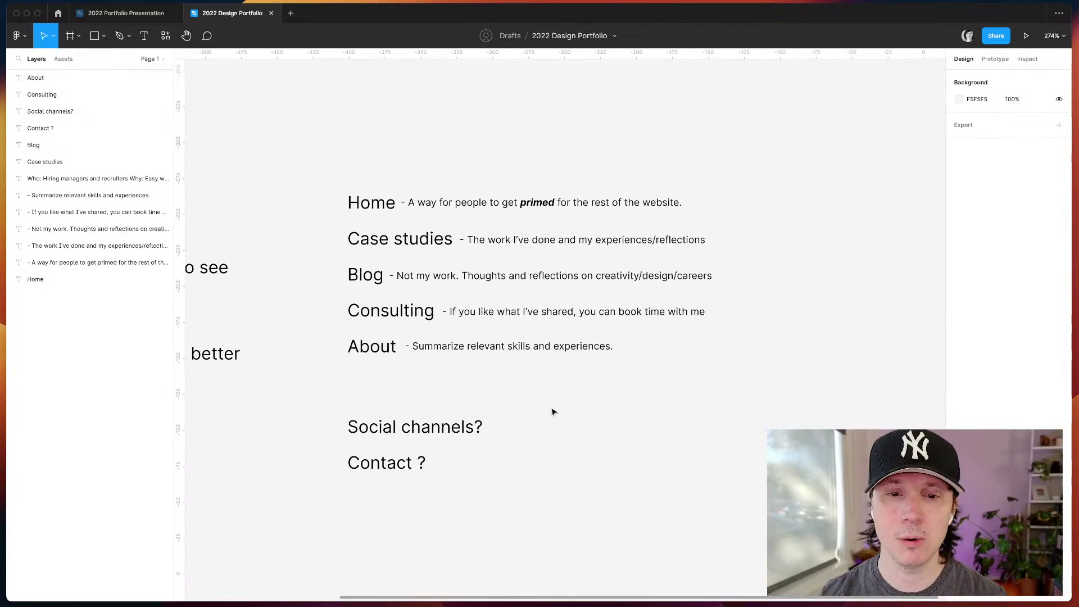
left_click(393, 365)
double_click(394, 365)
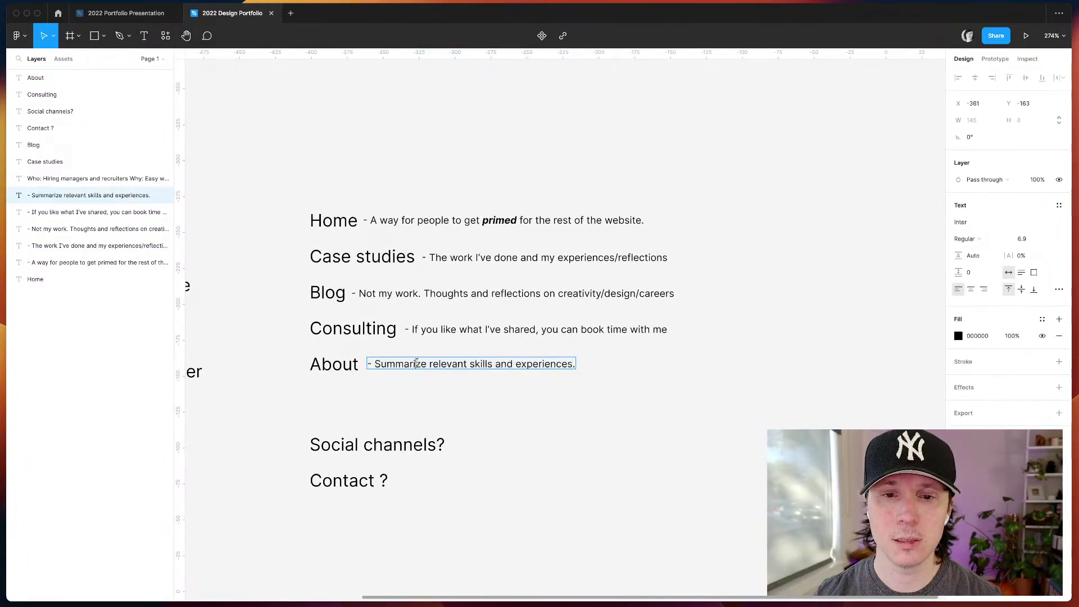
double_click(393, 366)
key("super+a")
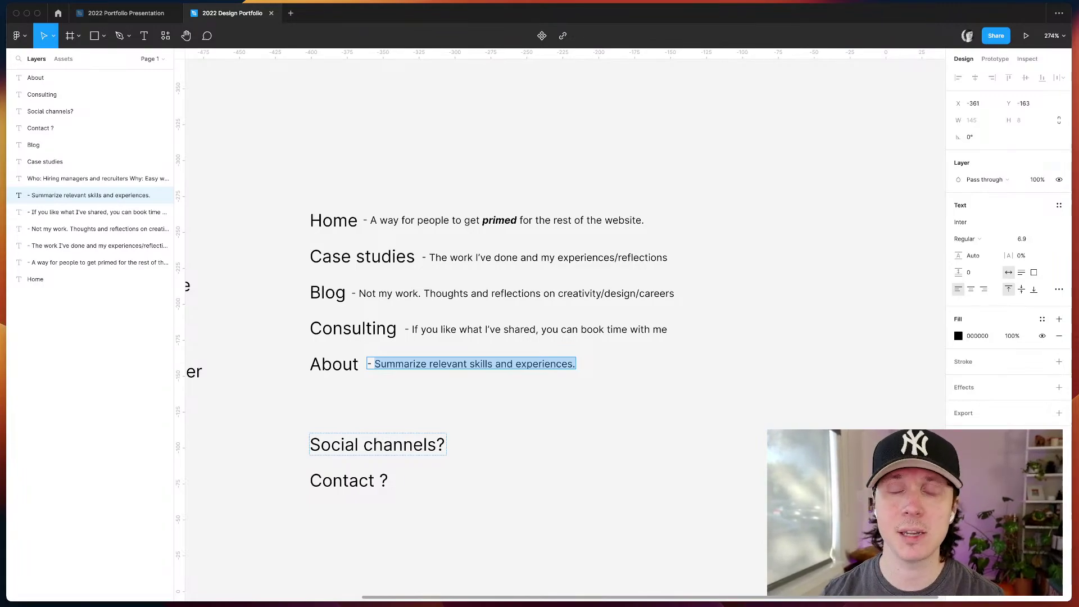
key("BackSpace")
type("???")
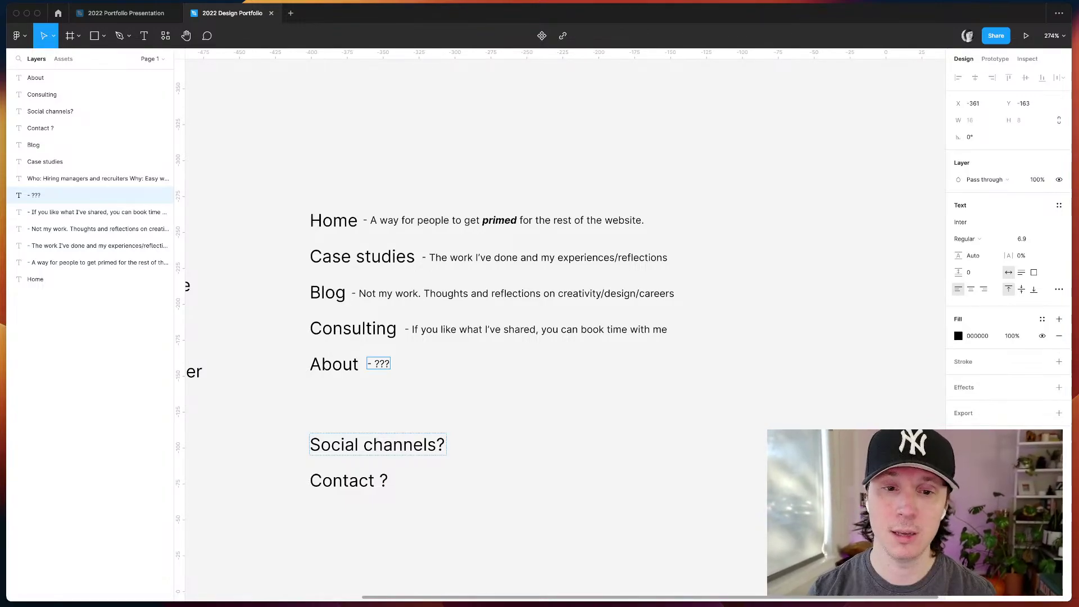
type("Years of expe")
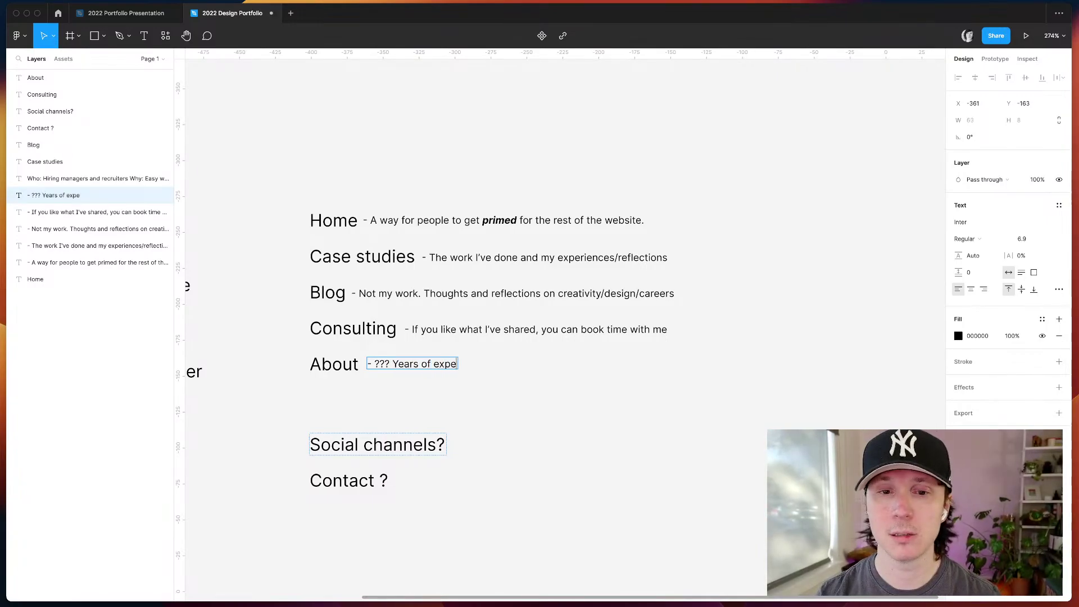
type("rience, accol")
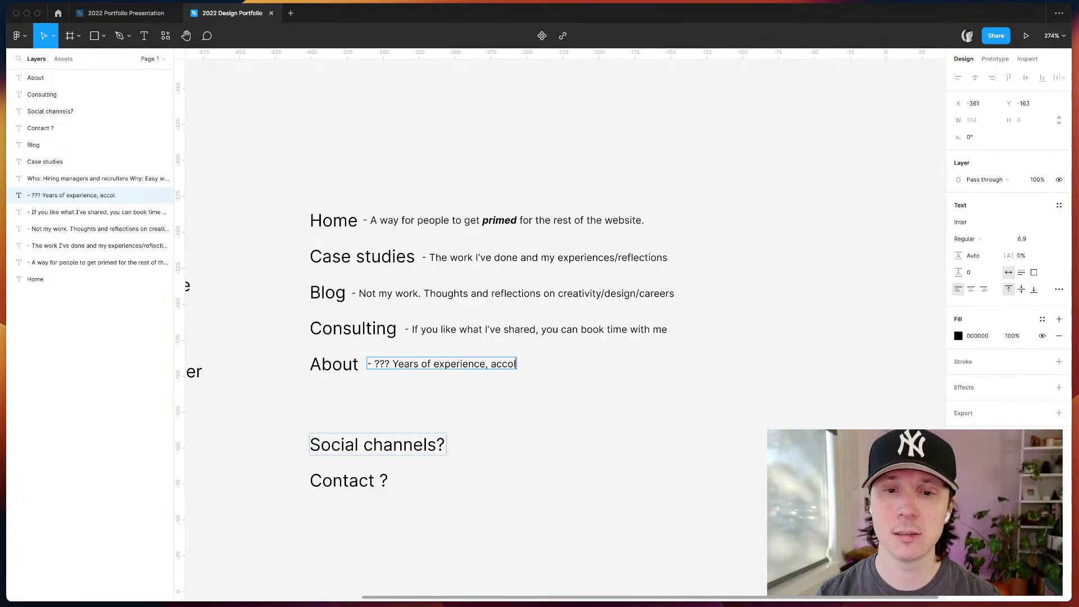
type("odates?")
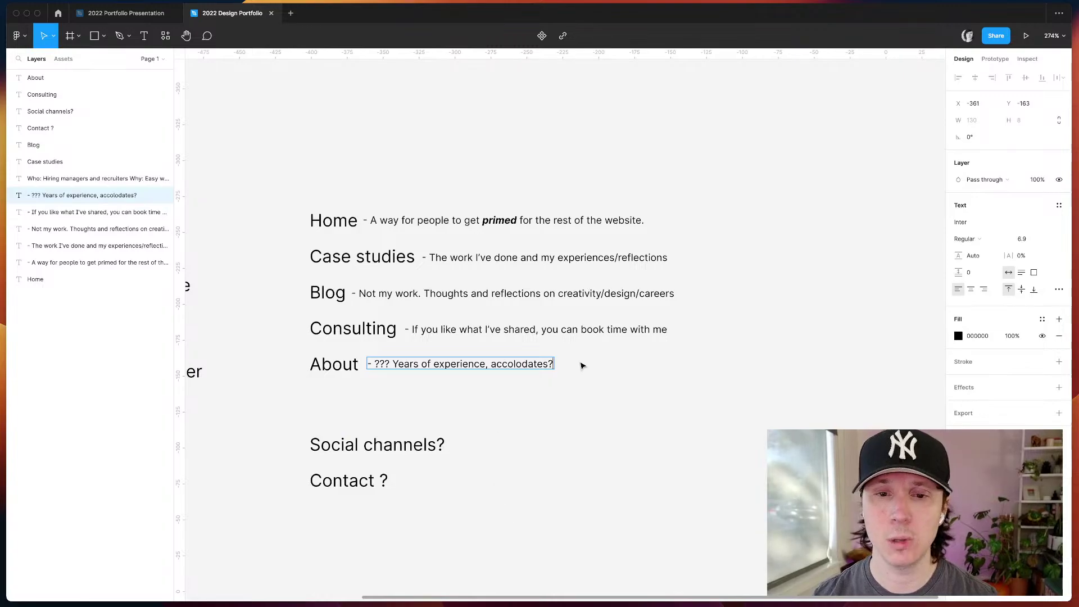
key("Escape")
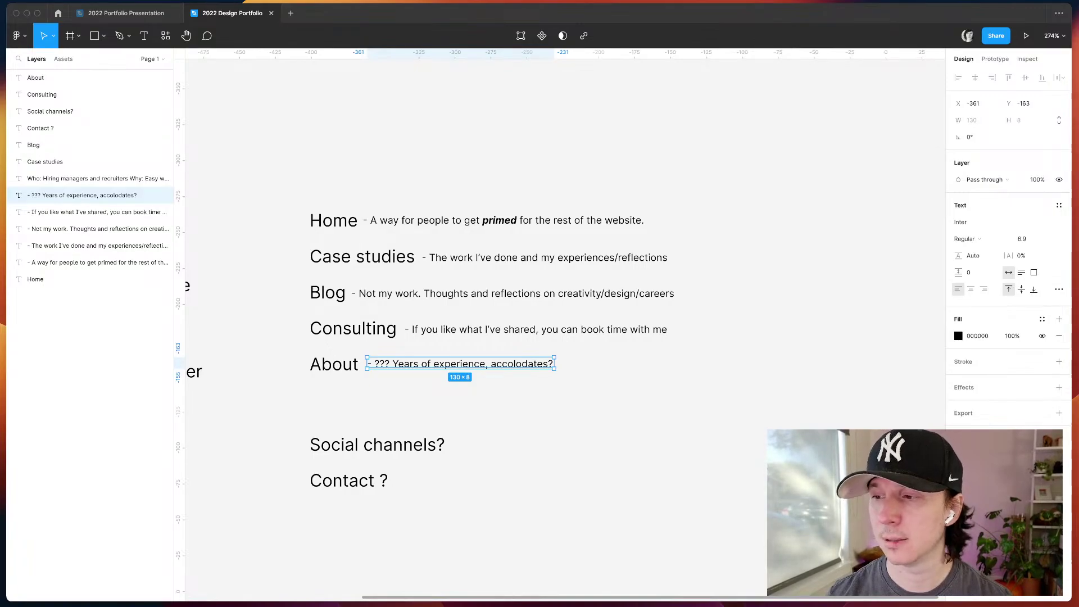
- Correct the misspelled word in the About note to "accolades"
double_click(506, 368)
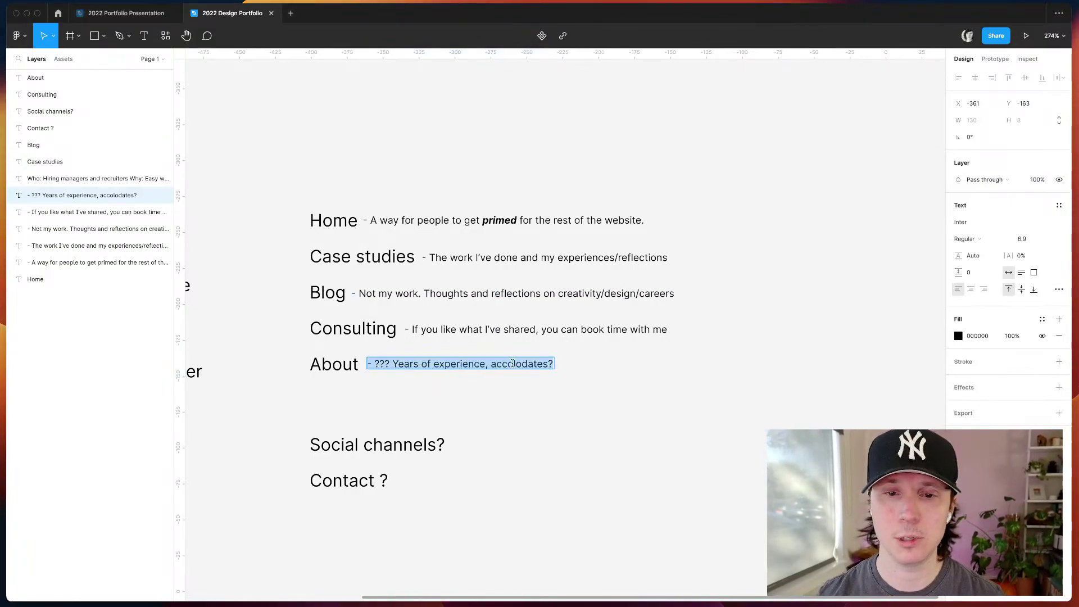
left_click(531, 364)
key("BackSpace")
key("BackSpace")
key("BackSpace")
key("BackSpace")
type("ad")
key("Escape")
key("Escape")
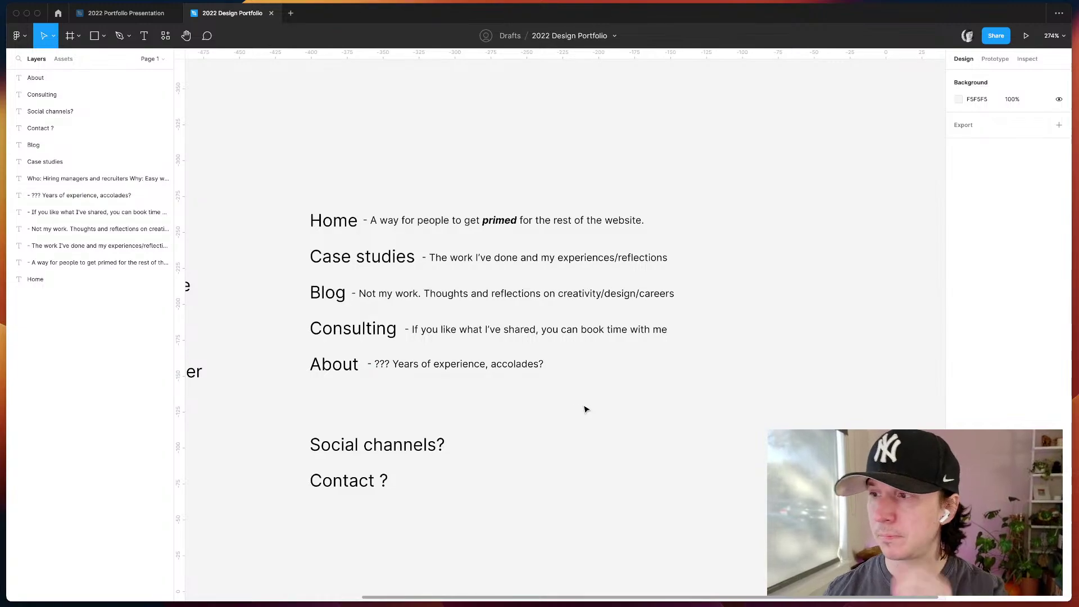
- Add ", patents" before the final question mark of the About note
left_click(502, 370)
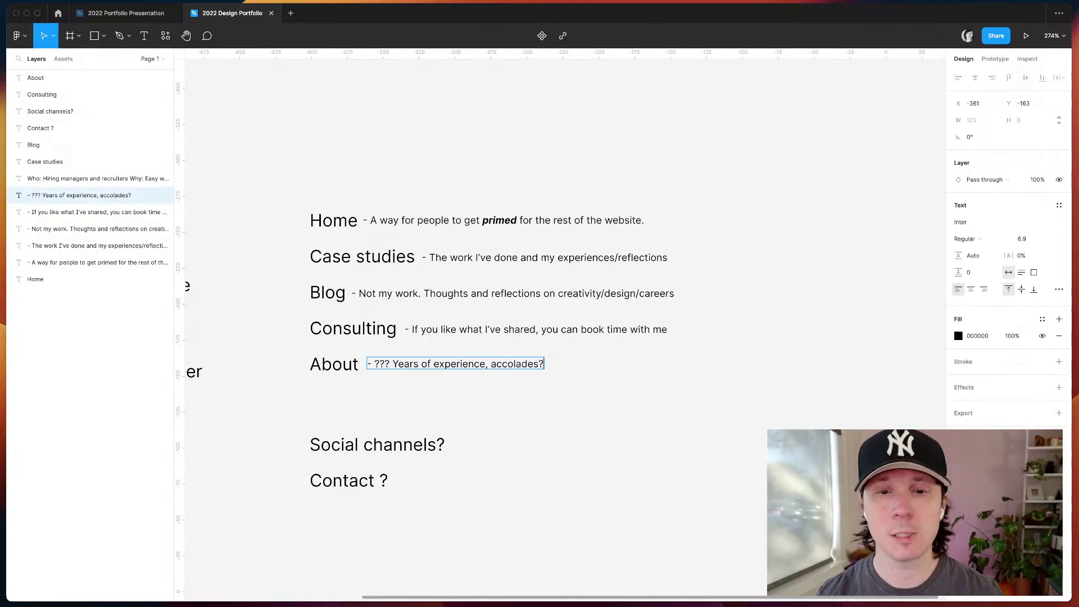
type(", patents")
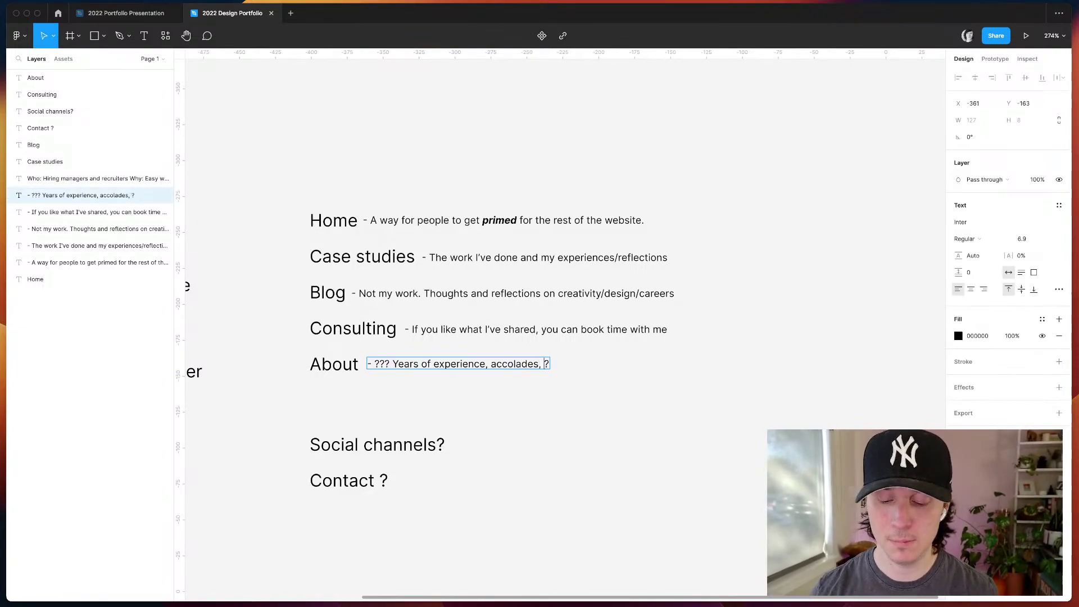
key("Escape")
- Move the About label and its note down together, setting them apart from the Consulting entry
left_click_drag(445, 393, 342, 399)
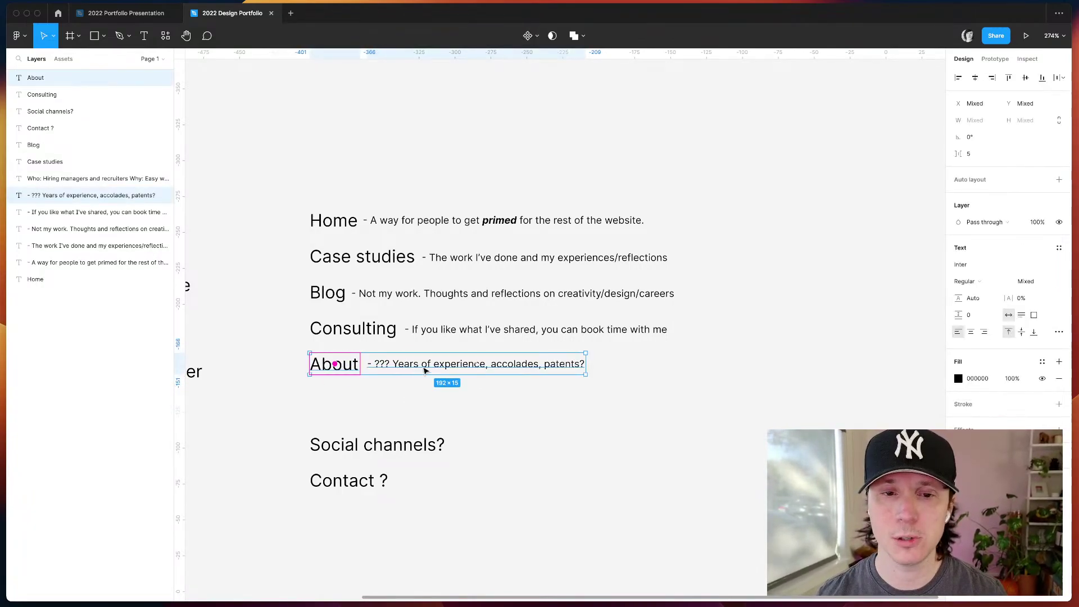
left_click_drag(425, 370, 425, 402)
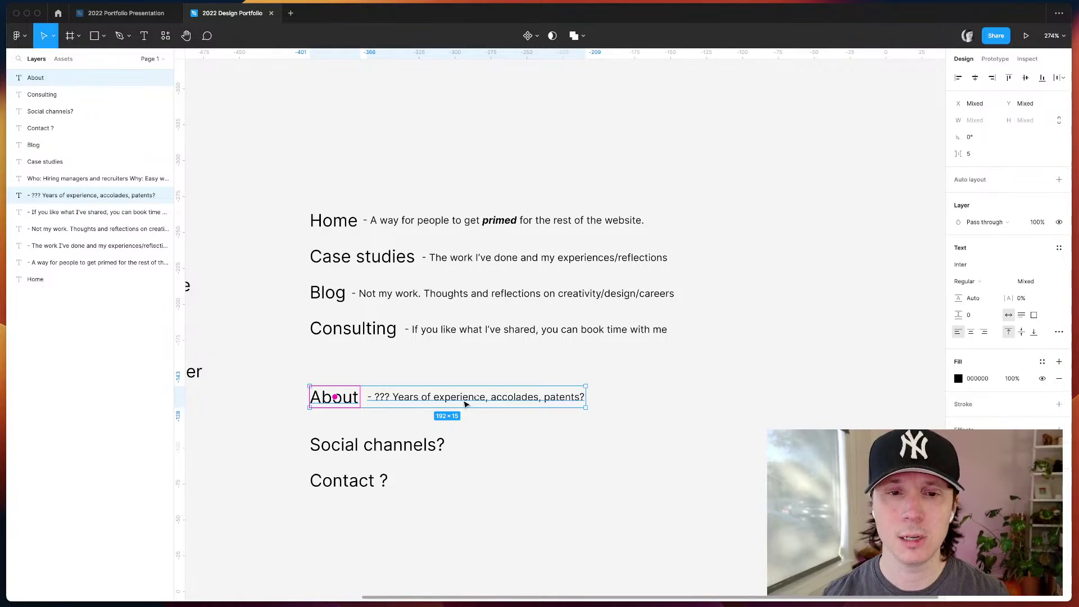
left_click_drag(465, 407, 465, 395)
left_click(564, 442)
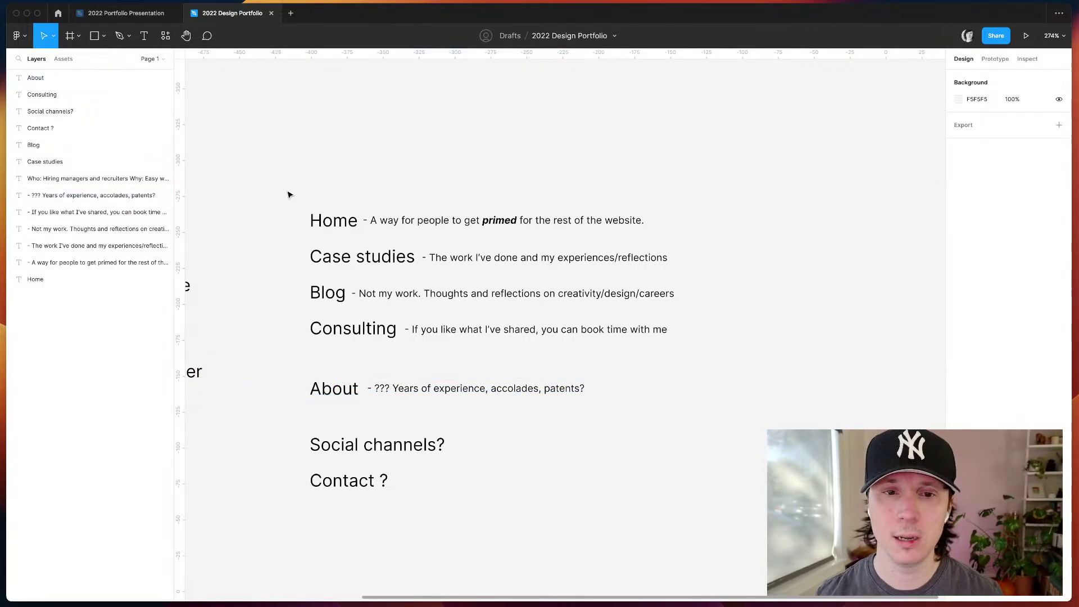
left_click_drag(288, 191, 727, 347)
left_click(722, 360)
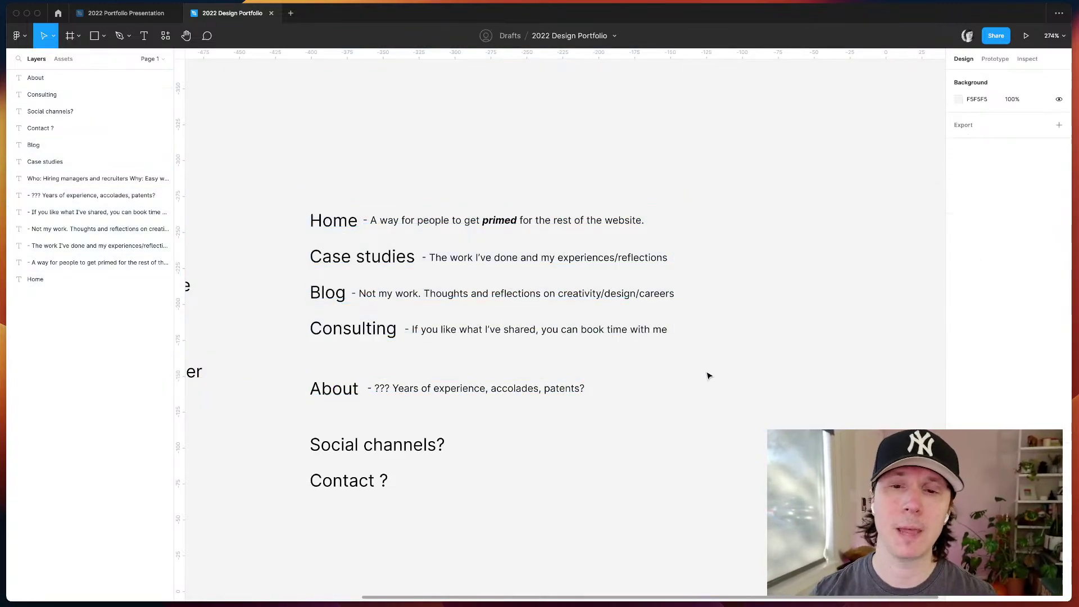
scroll(706, 373, "right", 2)
scroll(661, 386, "right", 2)
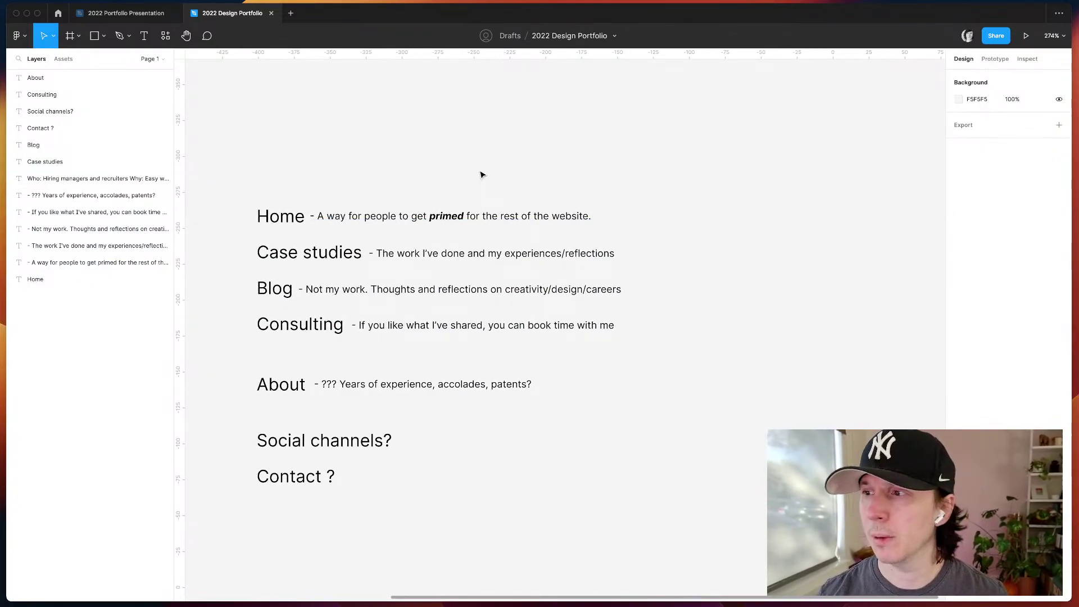
- Duplicate the Home note, place the copy in the empty area up and right of the list, and replace its text with "fdfsdfsd"
scroll(480, 175, "right", 1)
left_click(372, 221)
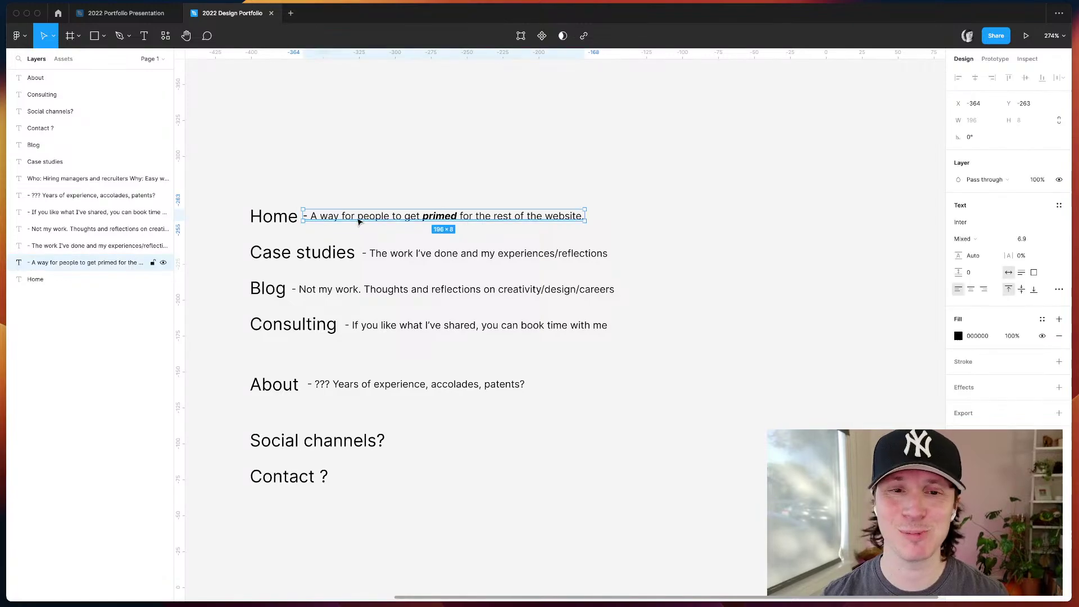
key("super+d")
scroll(638, 197, "right", 5)
scroll(638, 197, "up", 1)
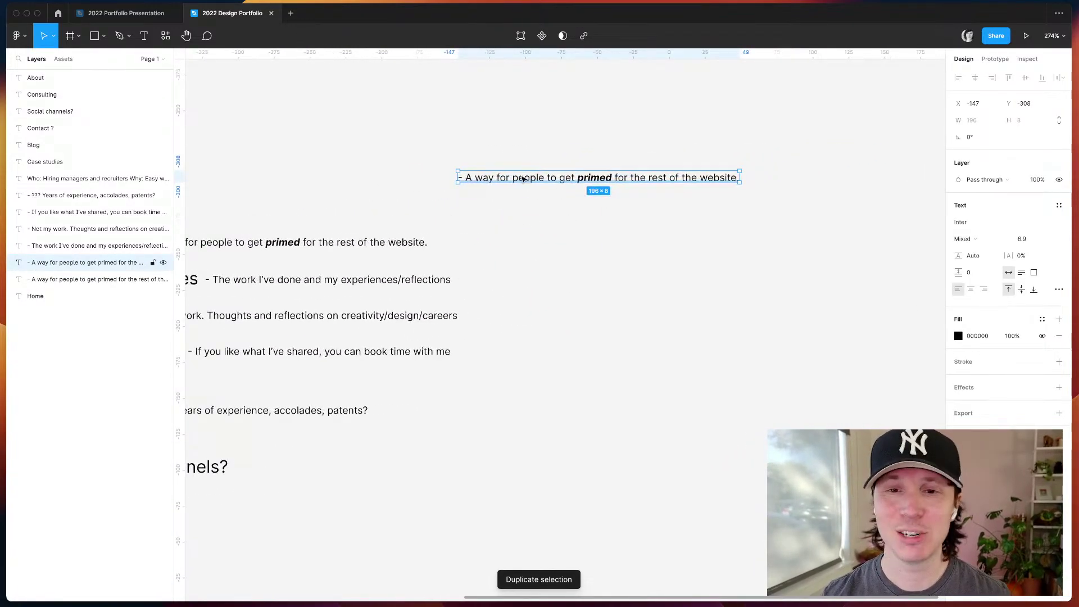
left_click_drag(517, 178, 606, 176)
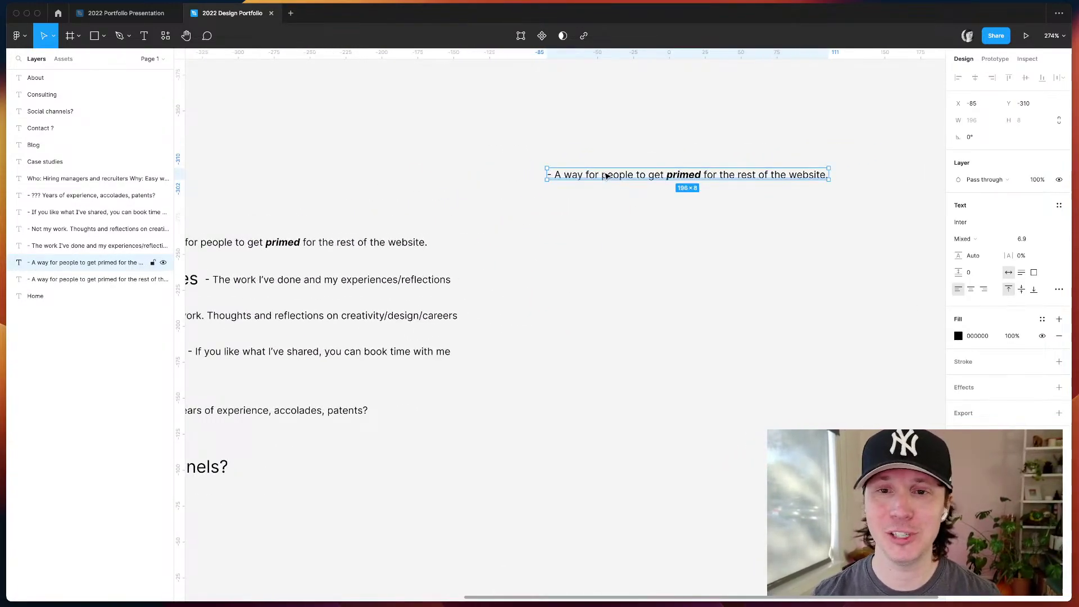
double_click(606, 176)
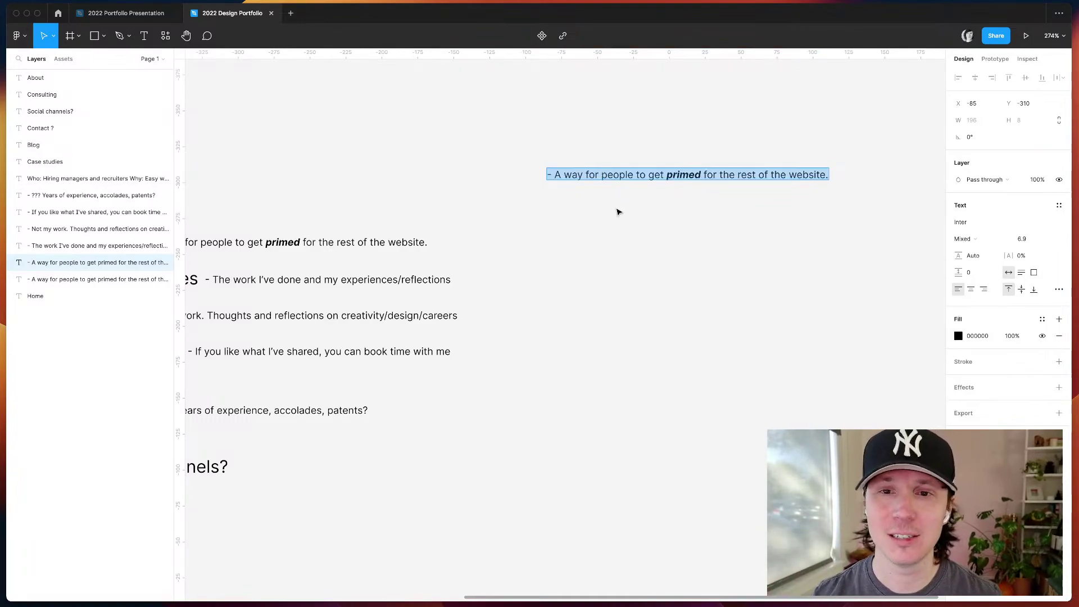
type("fdfsdfsd")
left_click(579, 257)
- Move the Blog, Consulting, About, Social channels and Contact entries with their notes down together, leaving a gap below Case studies
scroll(579, 255, "left", 5)
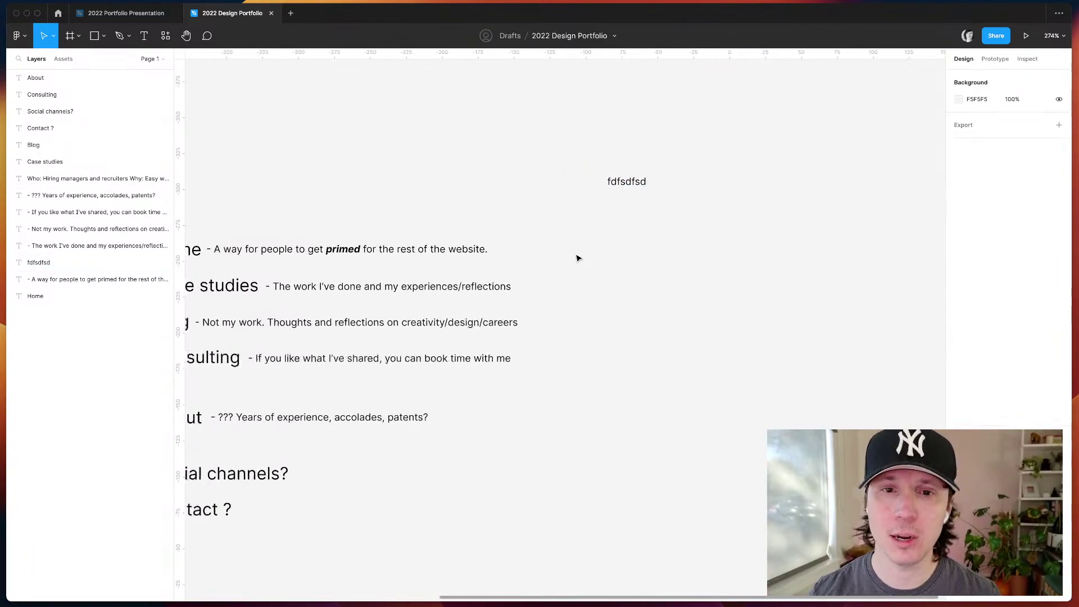
left_click_drag(222, 224, 394, 512)
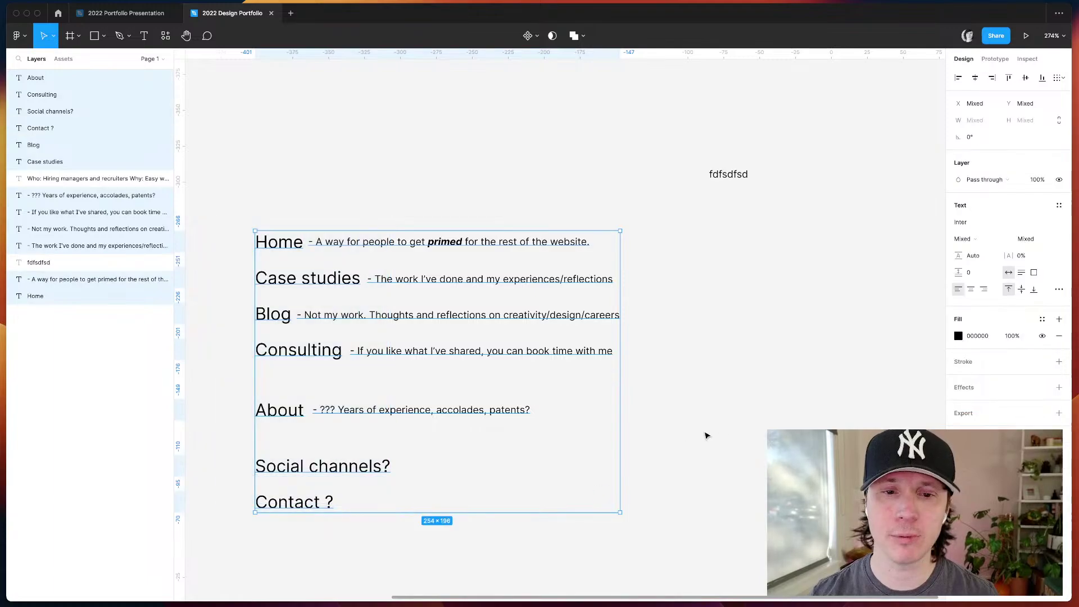
left_click(669, 431)
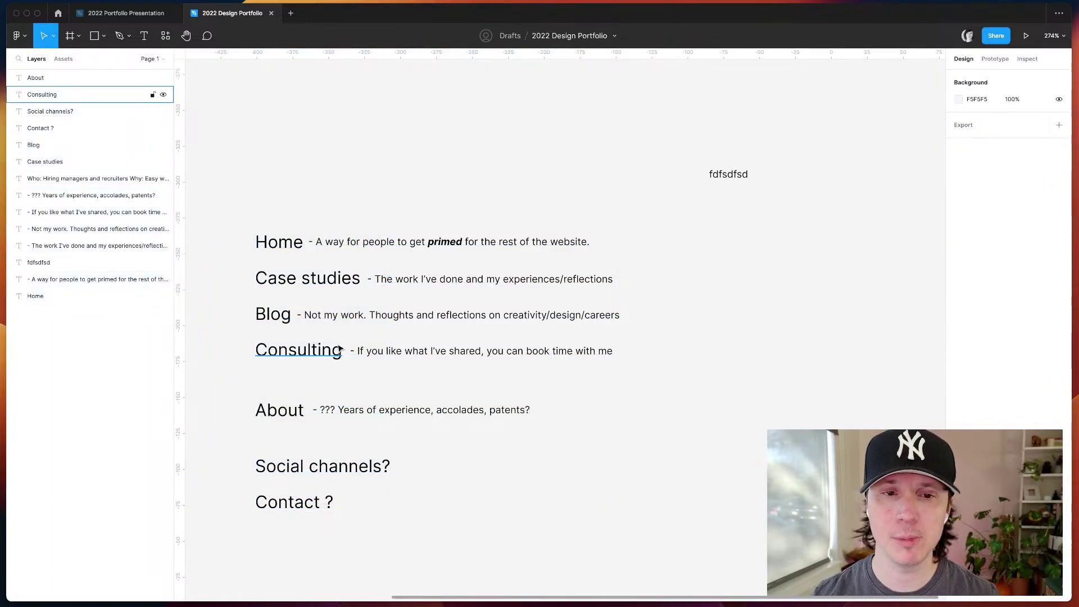
left_click_drag(206, 303, 449, 503)
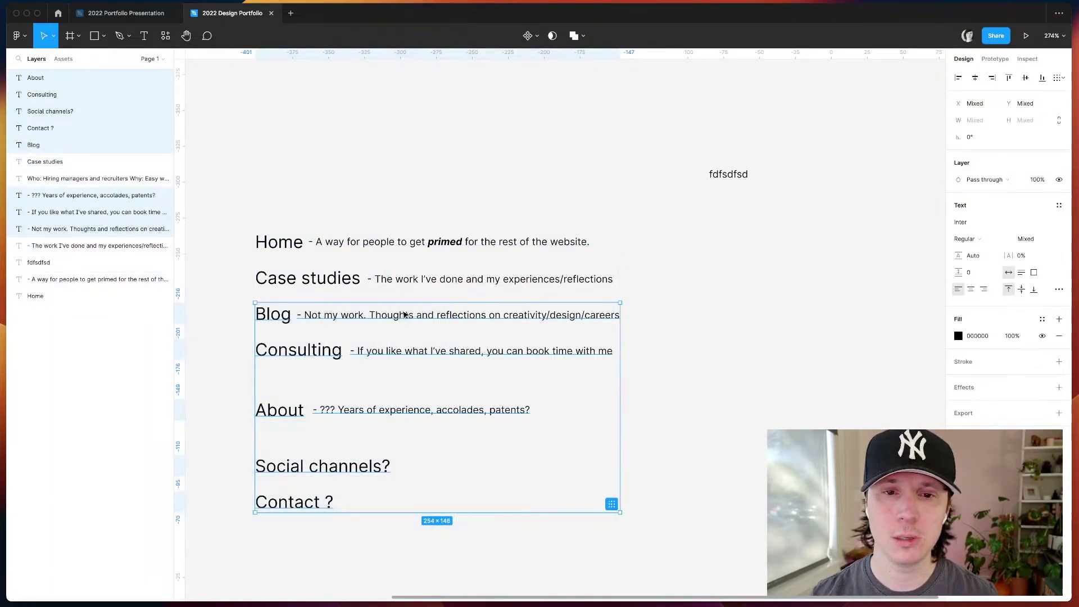
left_click_drag(399, 315, 397, 371)
left_click(397, 281)
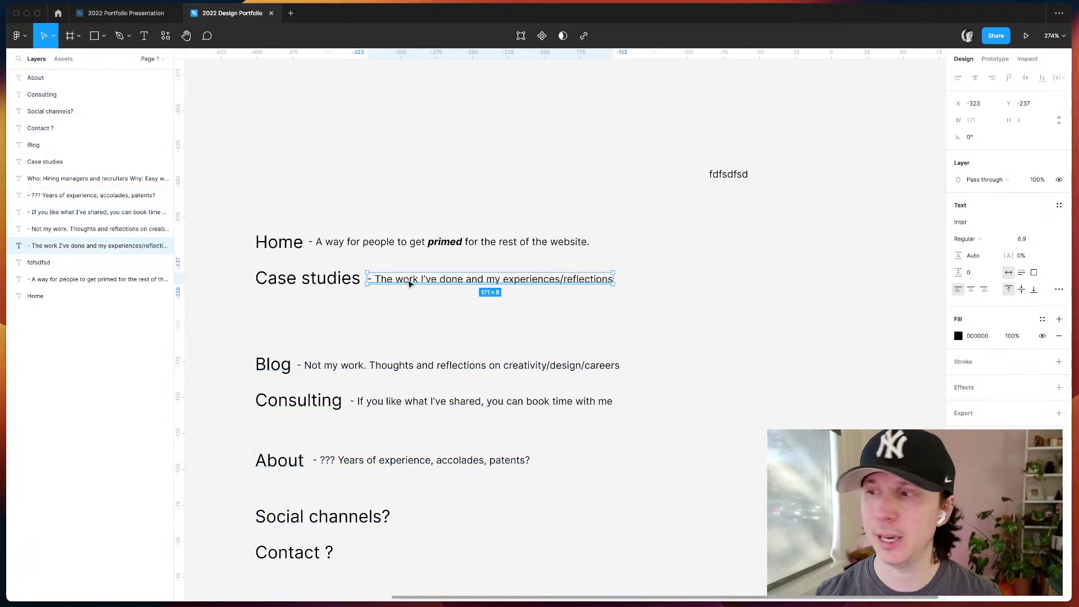
key("super+d")
left_click_drag(401, 283, 357, 331)
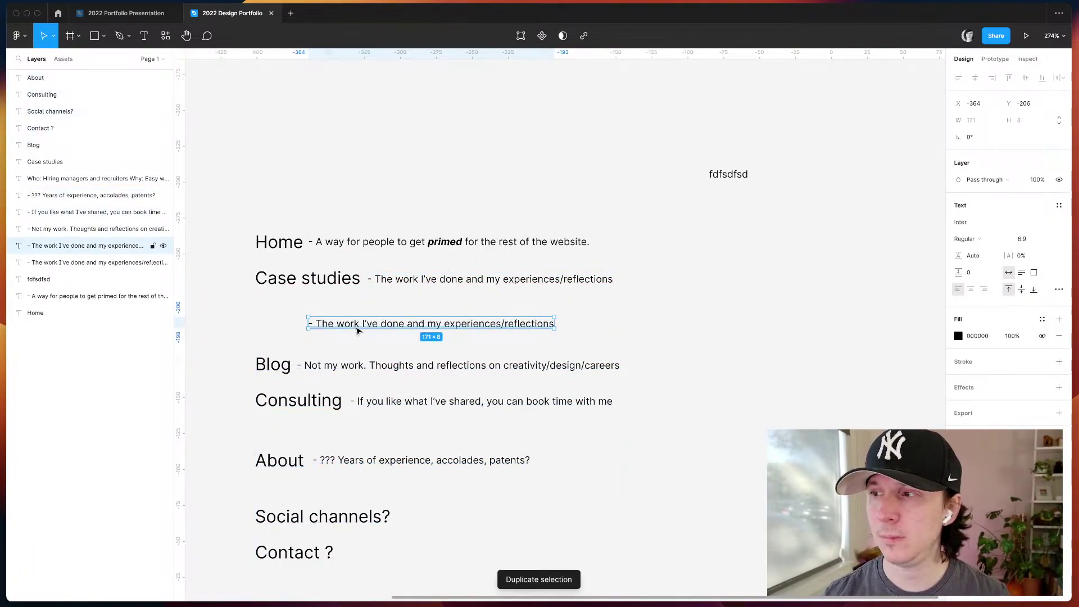
key("Return")
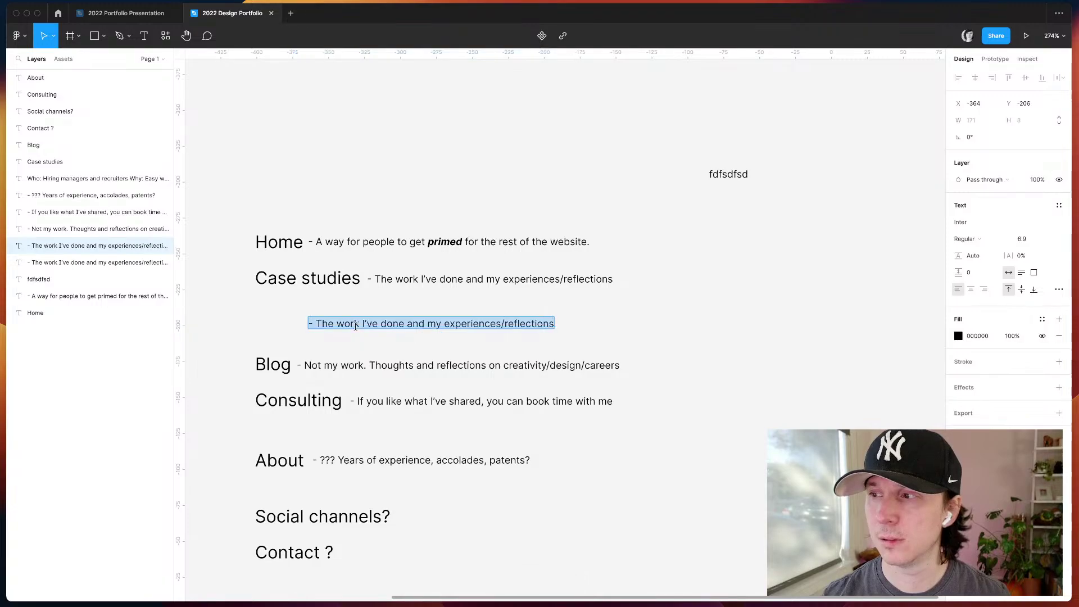
key("BackSpace")
type("dfsdfsdf")
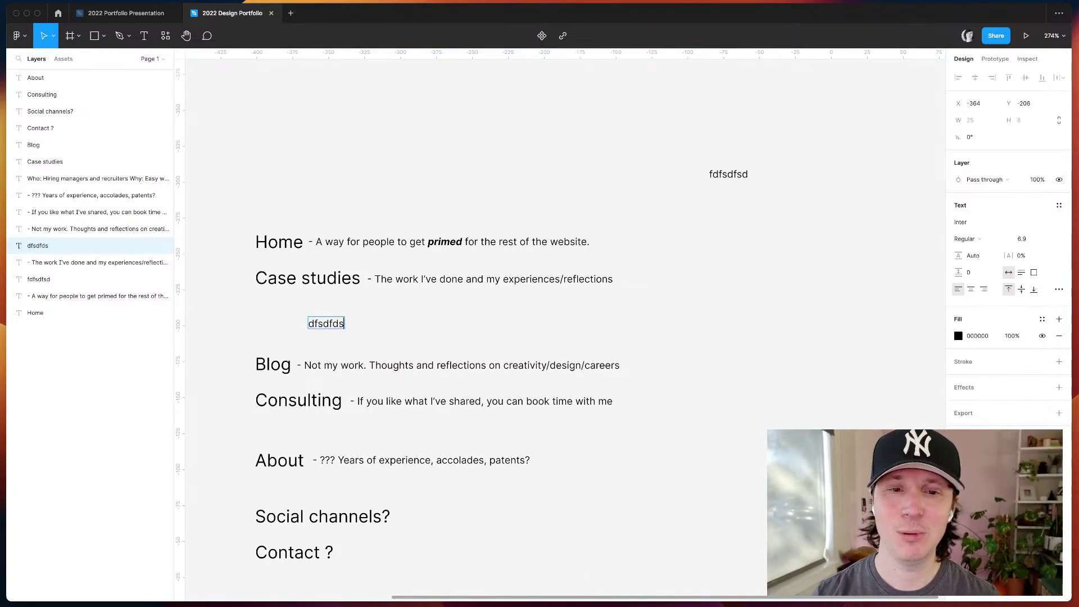
key("super+a")
key("BackSpace")
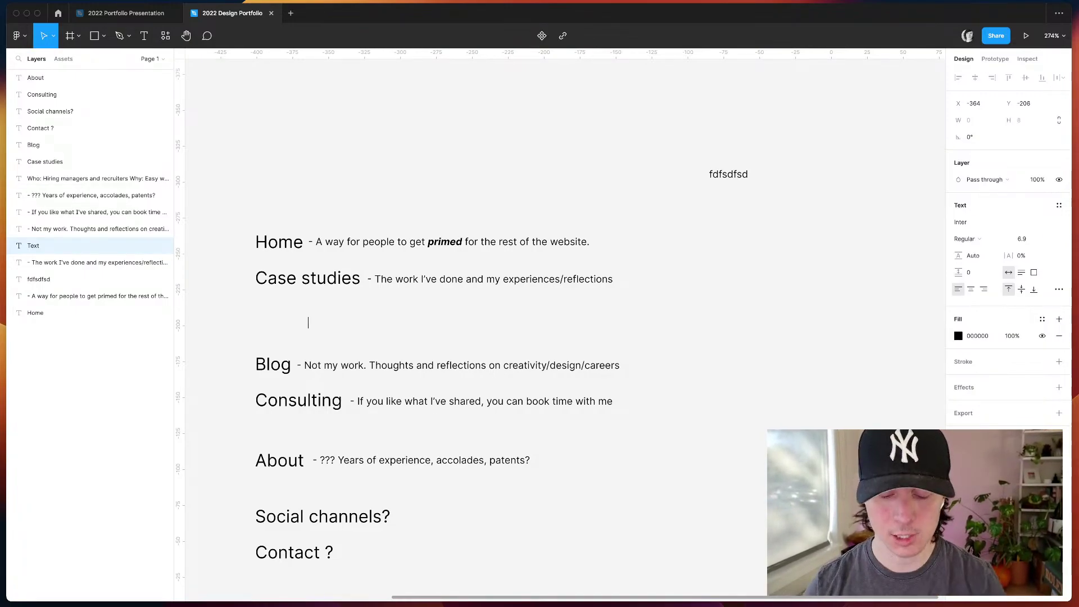
left_click(375, 321)
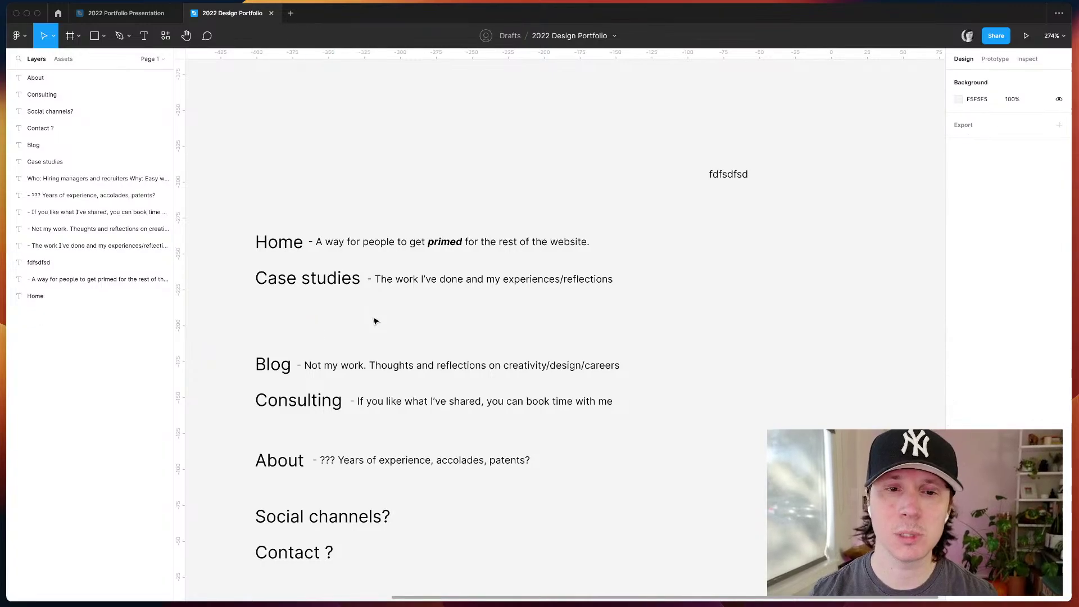
left_click_drag(223, 237, 381, 528)
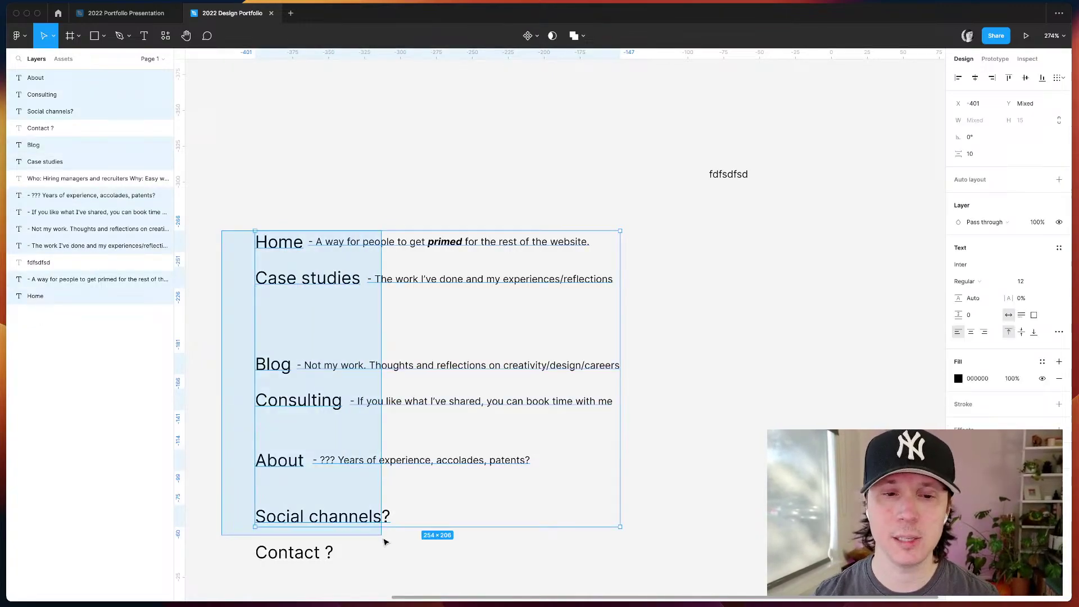
left_click(672, 400)
left_click(374, 280)
left_click(302, 279)
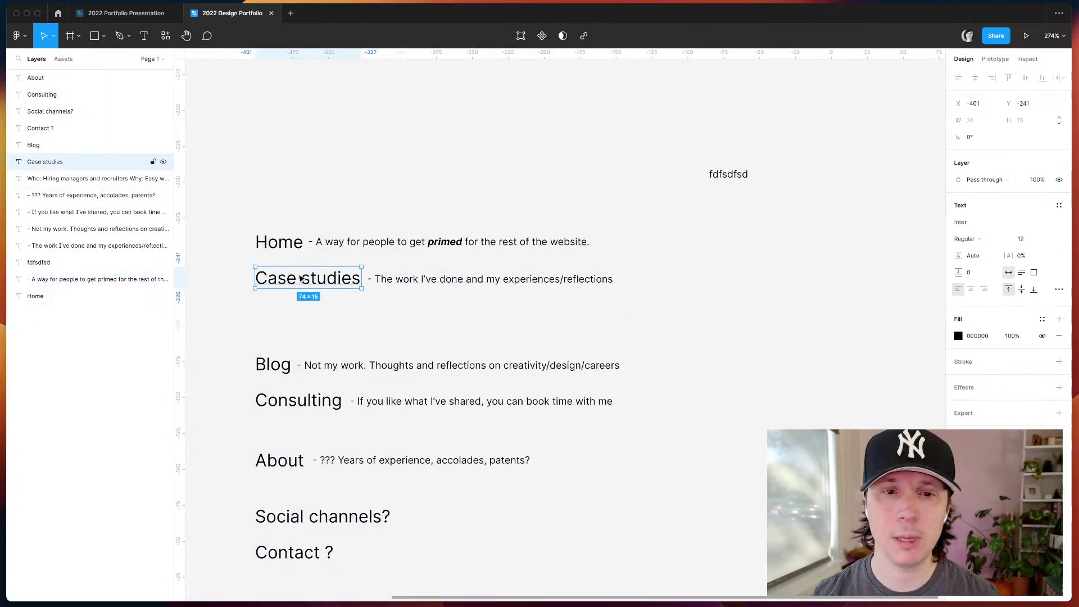
left_click(404, 286, "shift")
left_click(416, 296)
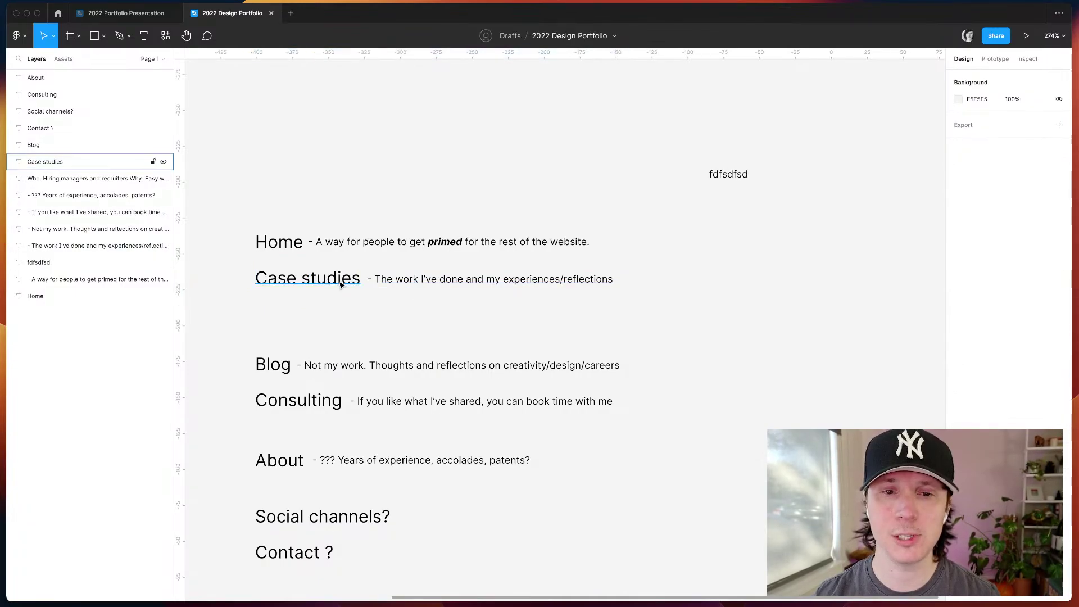
- Add a bulleted line "Connect case studies to one another easily" beneath the text of the Case studies note
left_click(340, 282)
left_click(415, 282)
key("super+d")
key("super+z")
key("Return")
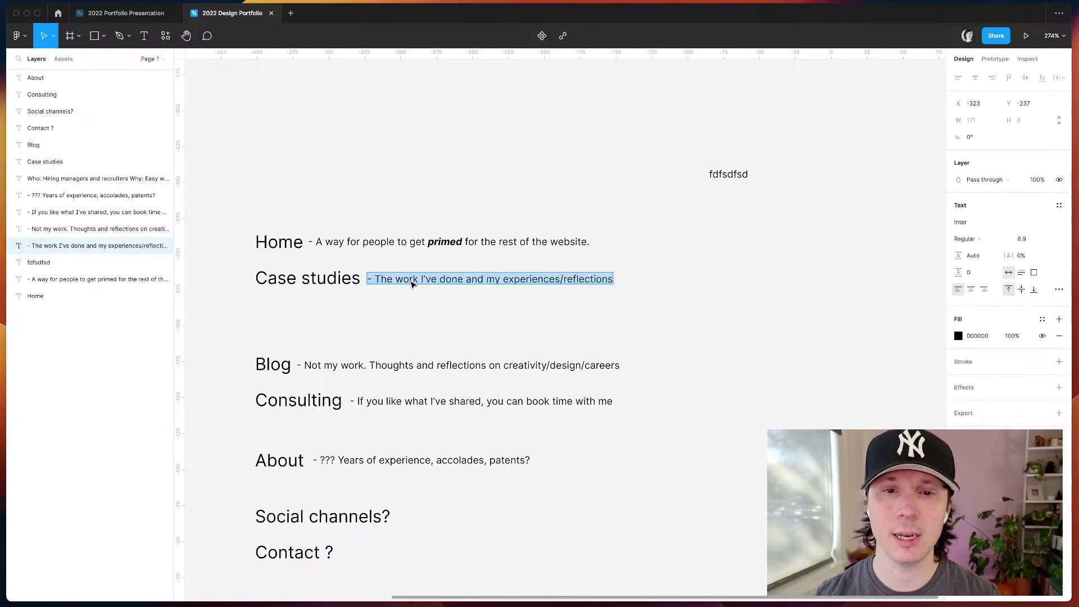
key("Right")
key("Return")
type("- Conn")
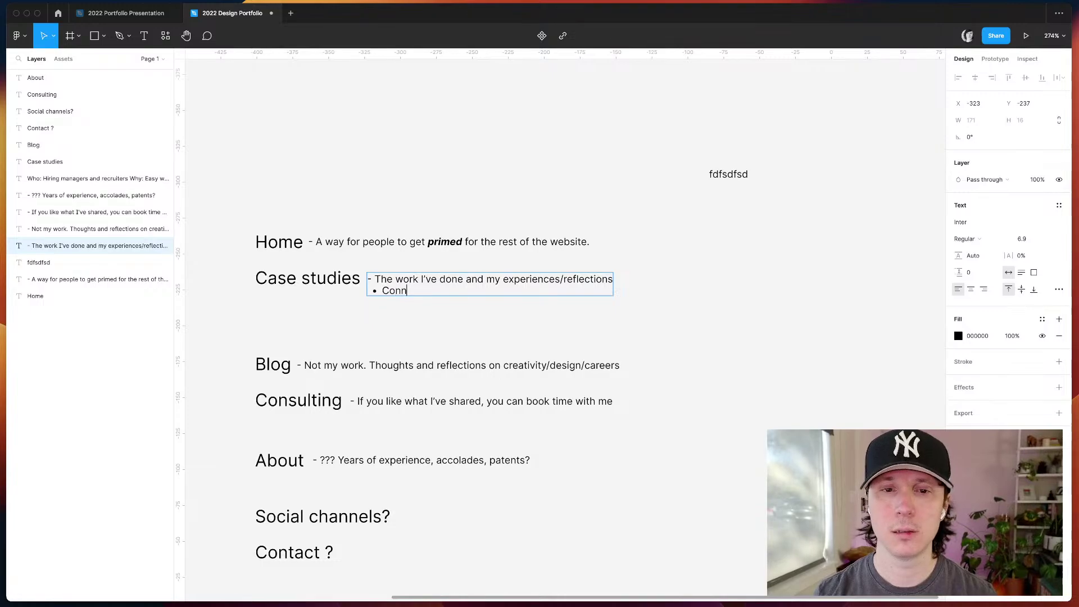
type("ect case studies to ")
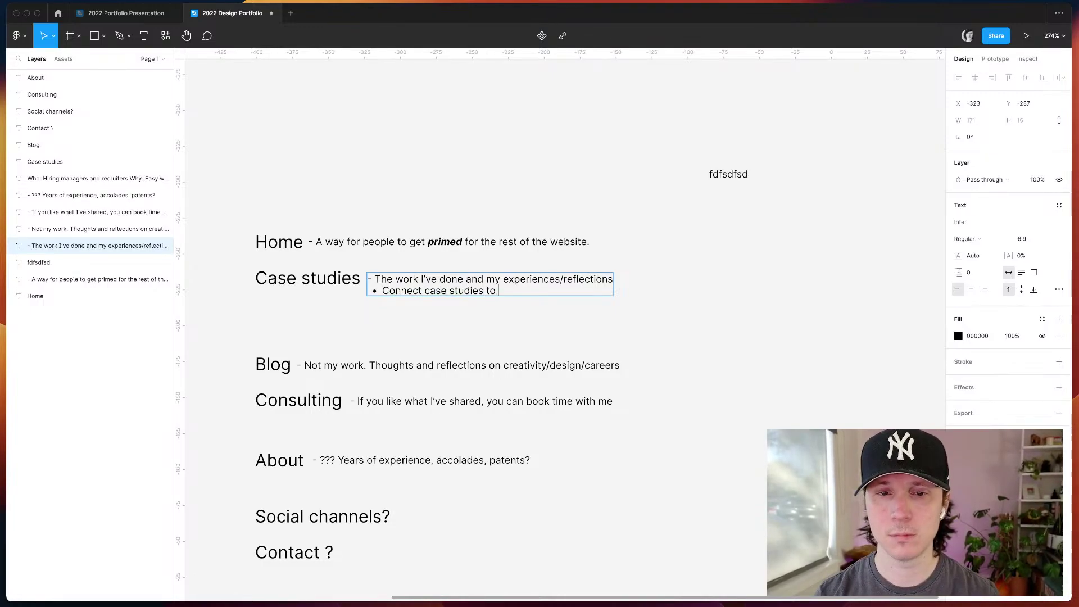
type("one another easily")
key("Escape")
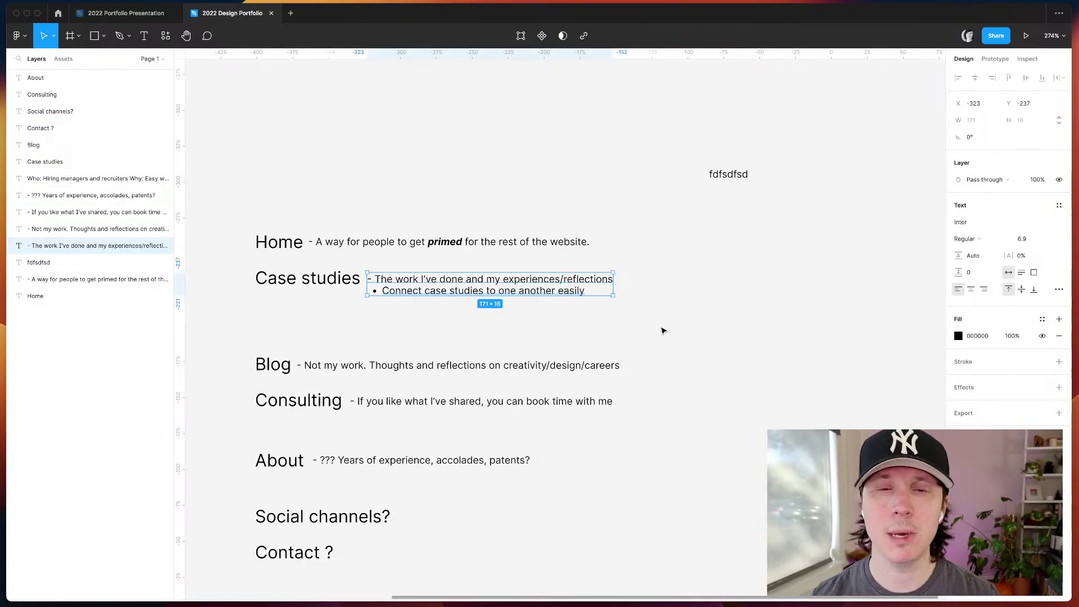
left_click(663, 331)
- Add a second bullet to the Case studies note reading "Associate blog content with relevant case studies"
scroll(663, 330, "left", 5)
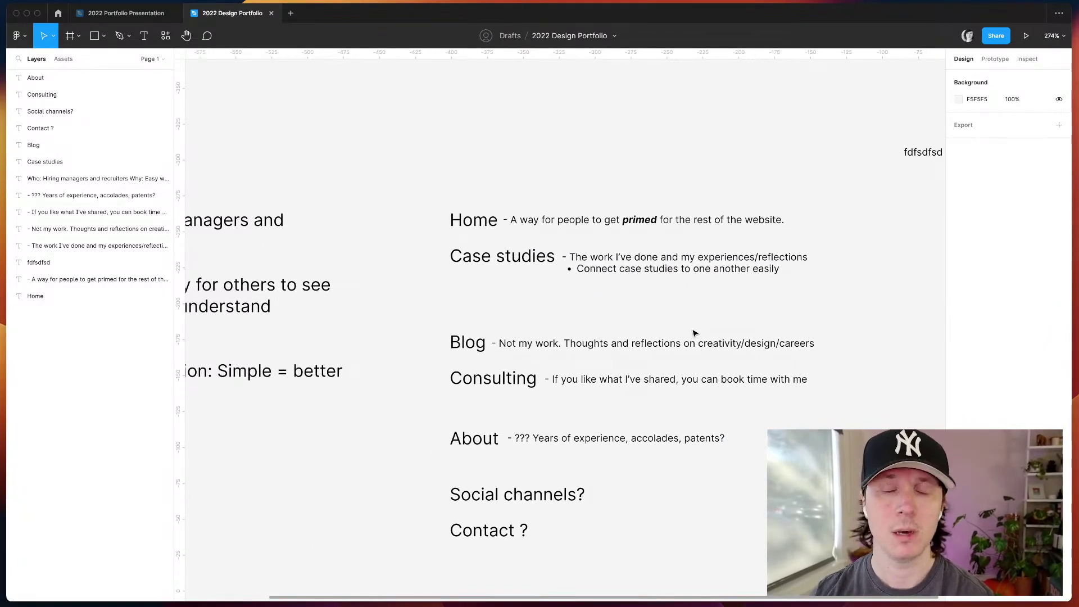
scroll(695, 333, "right", 2)
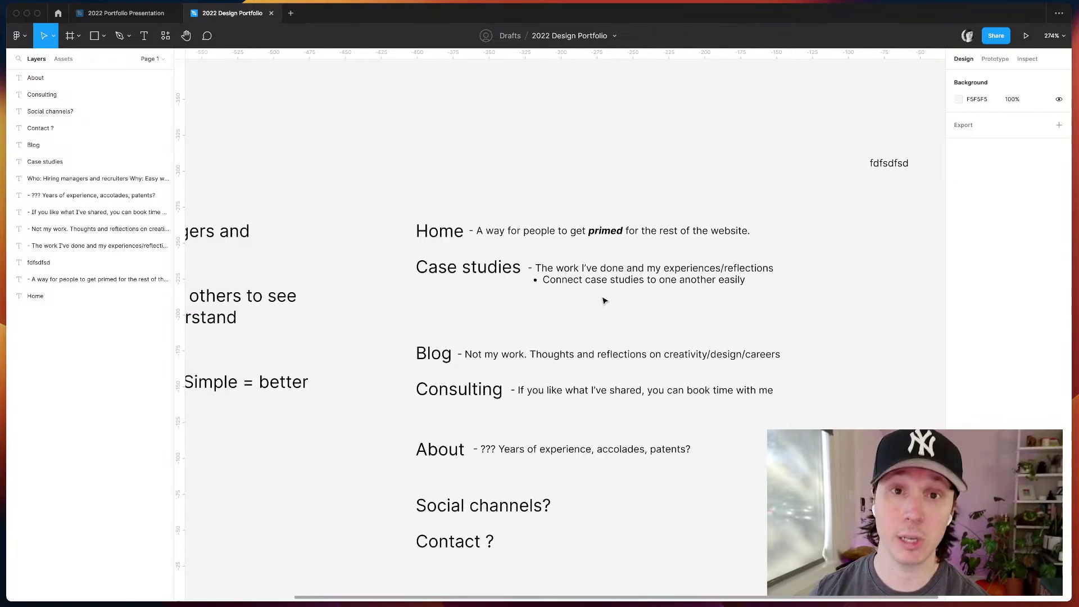
scroll(604, 300, "right", 1)
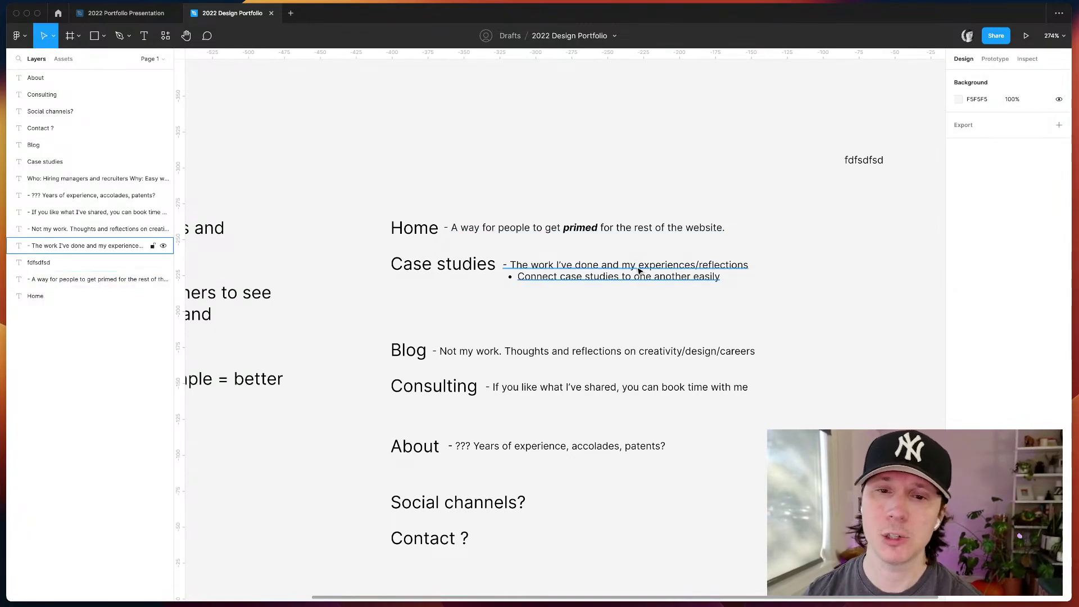
left_click(621, 277)
key("Right")
key("Return")
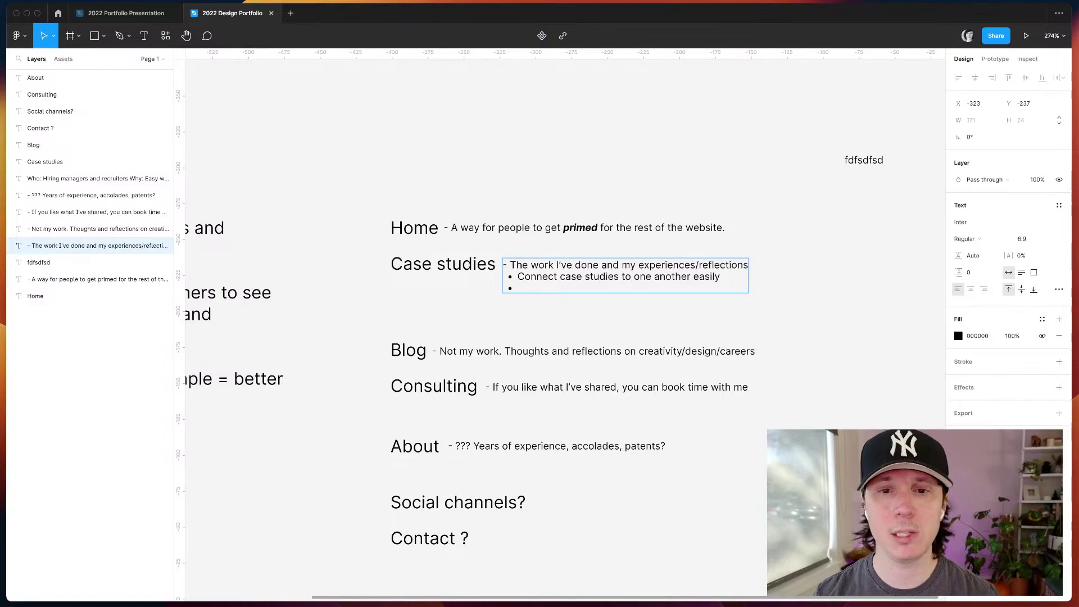
type("Associate ")
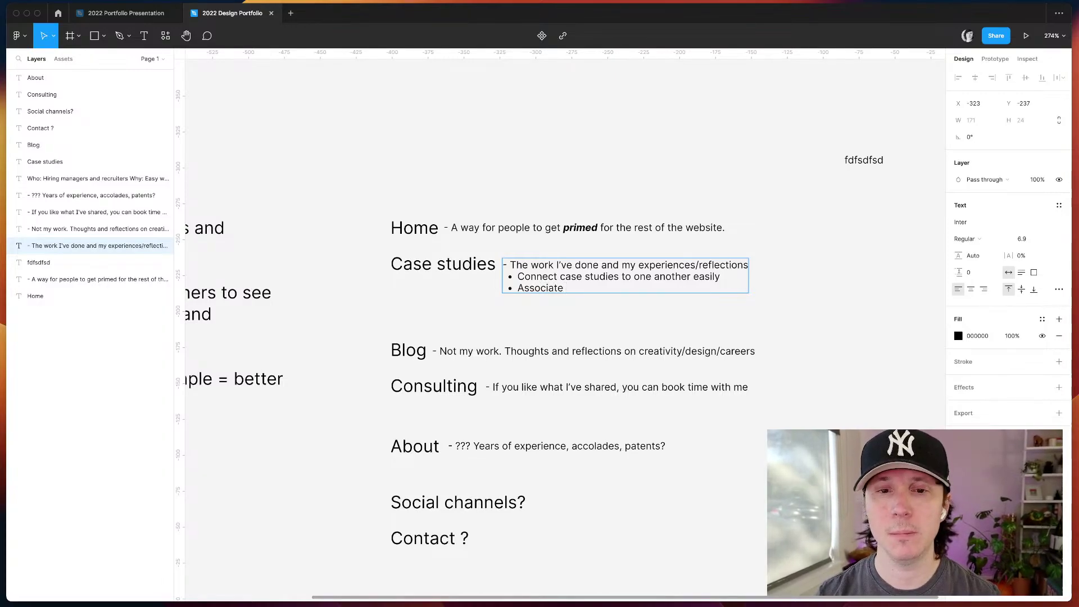
type("blog content with releva")
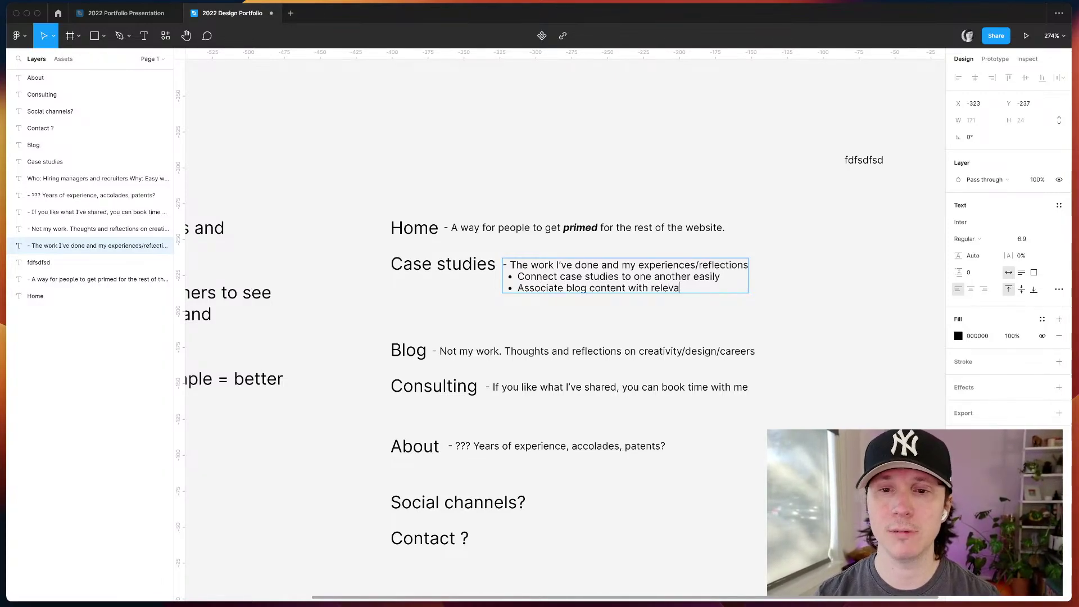
type("nt case studies")
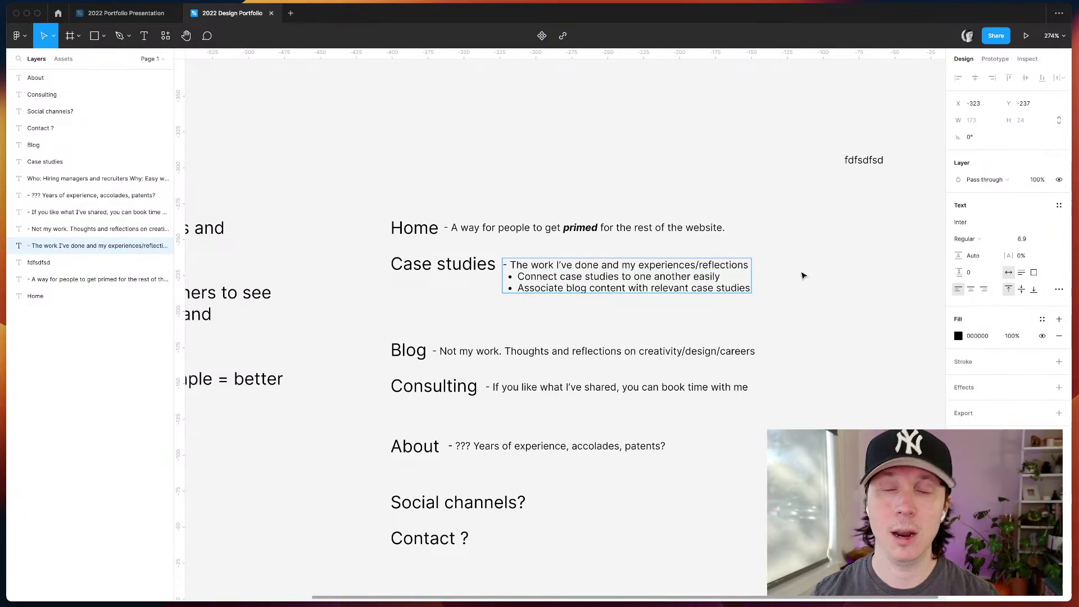
key("Escape")
left_click(788, 293)
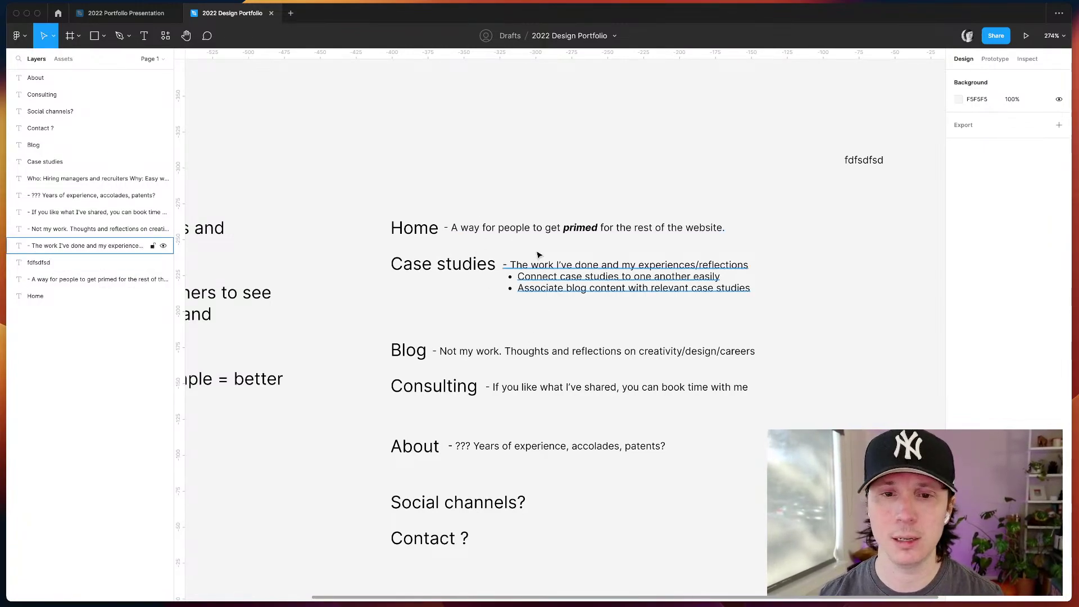
- Add a bulleted line "Associate relevant case studies to posts?" beneath the text of the Blog note
double_click(508, 352)
key("Right")
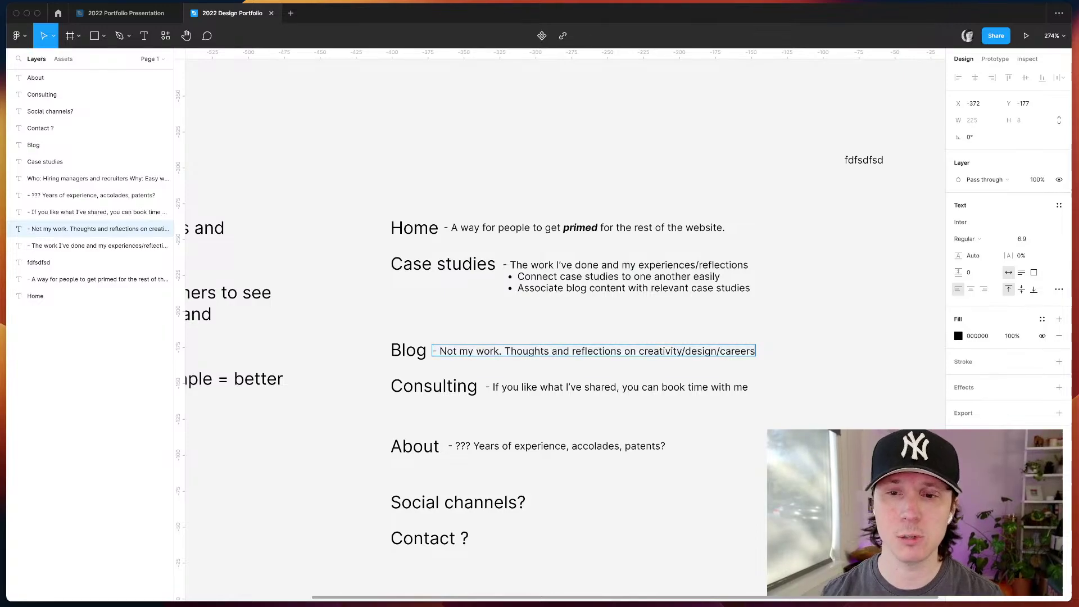
key("Return")
type("-=")
key("BackSpace")
key("BackSpace")
key("BackSpace")
type("- ")
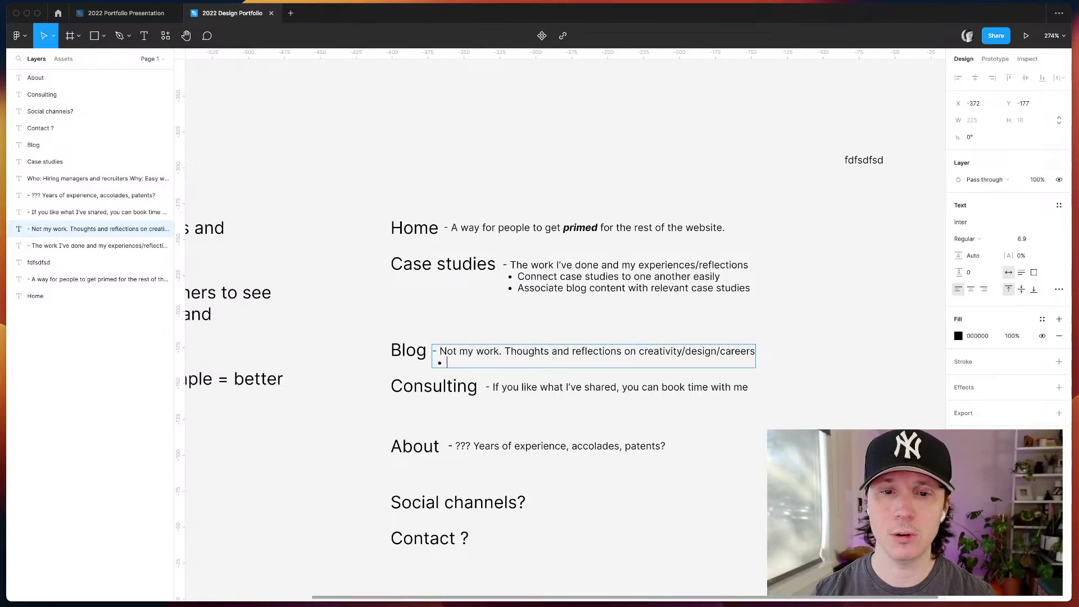
type("Associate rele")
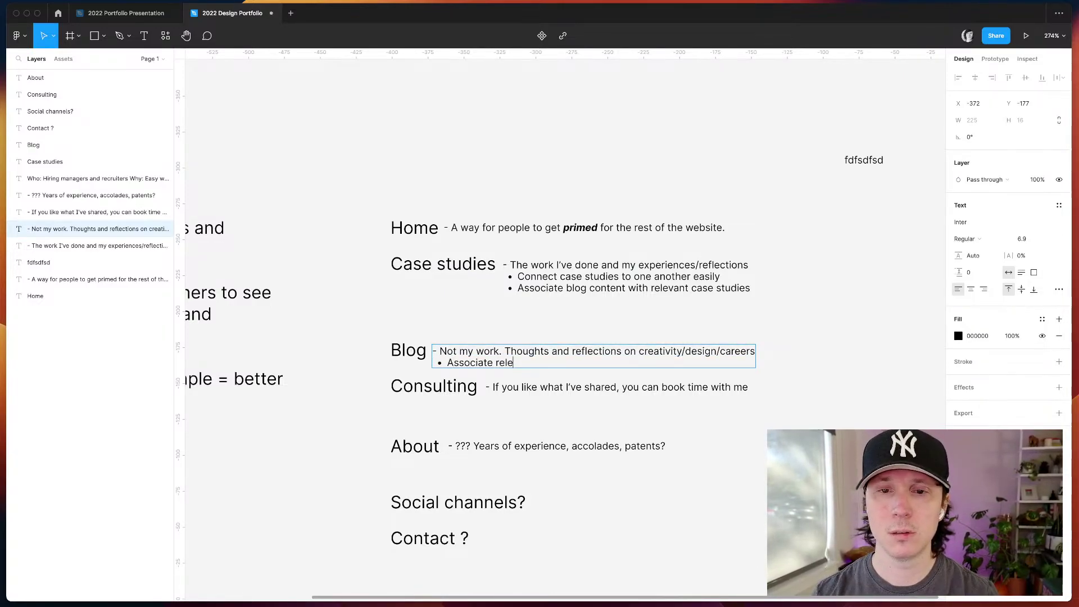
type("vant case studies to p")
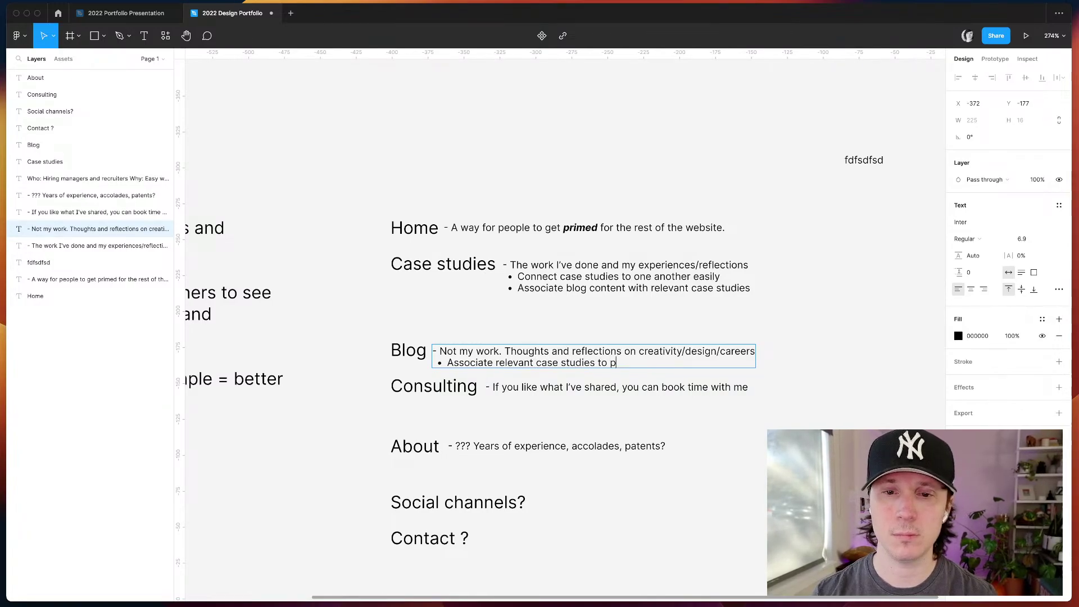
type("osts?")
key("Escape")
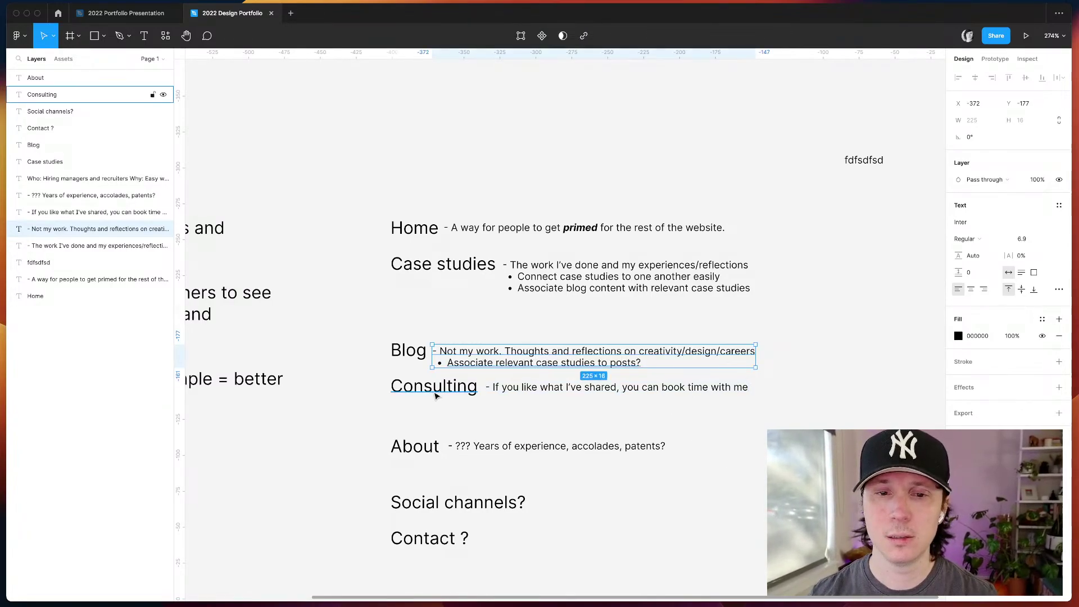
- Move the Consulting heading and its note down together, leaving a gap below the Blog note's bullet
left_click(457, 385)
left_click(521, 385, "shift")
key("shift+Down")
key("shift+Down")
key("shift+Down")
key("shift+Up")
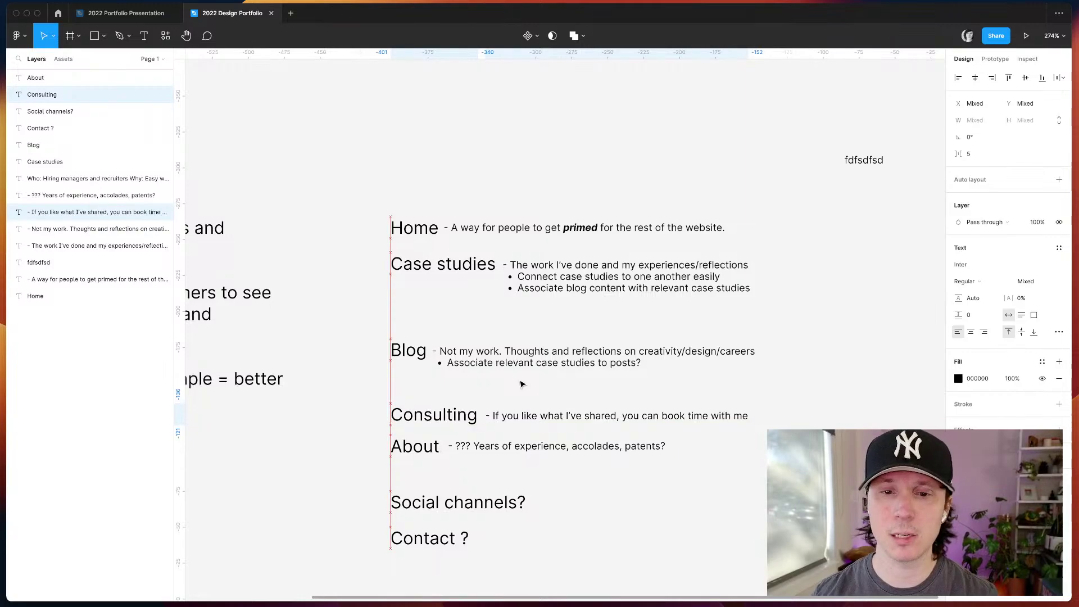
key("Up")
left_click(312, 462)
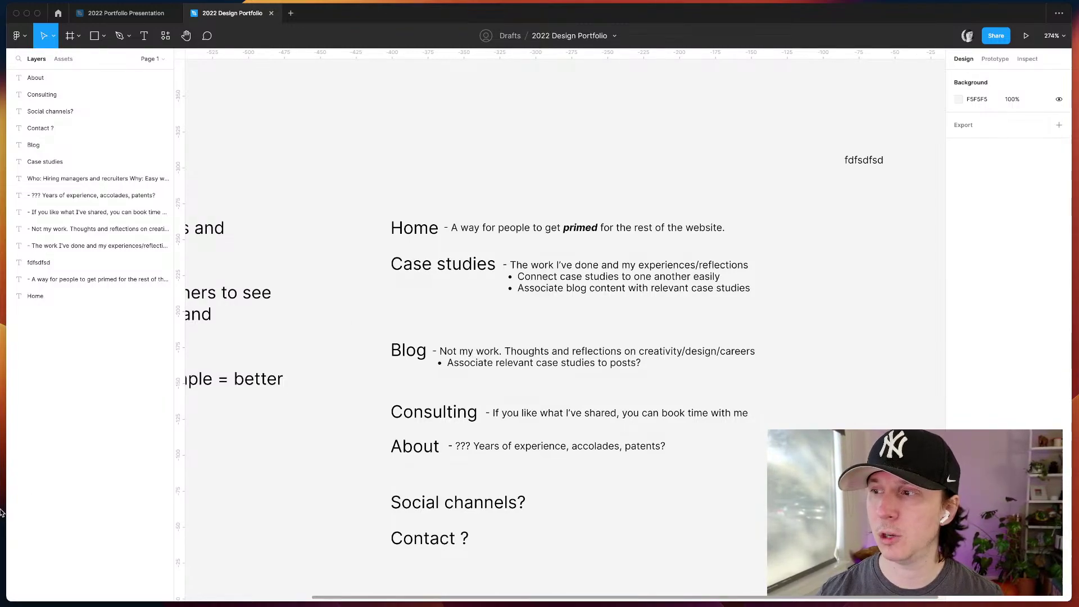
- Append "Who are you really, outside your work?" to the end of the About note
left_click(526, 449)
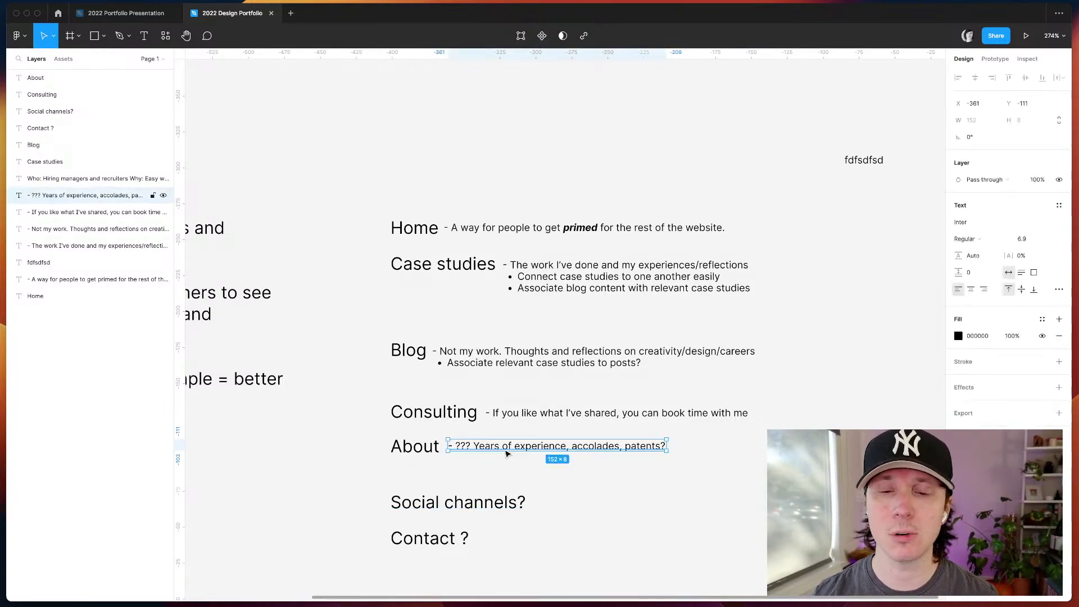
key("Return")
key("Right")
type("Who are y")
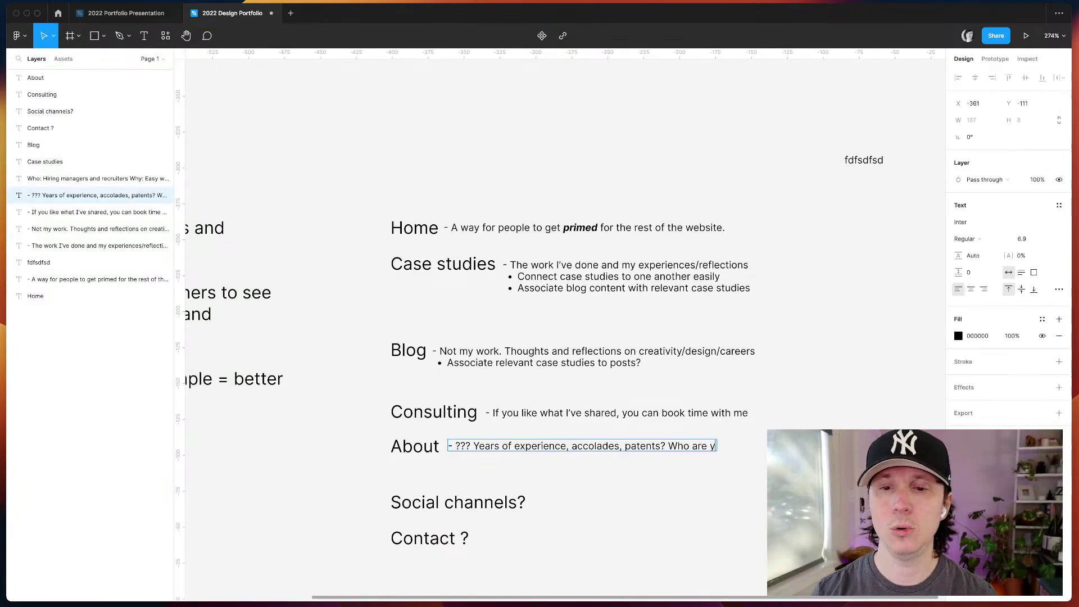
type("ou really, o")
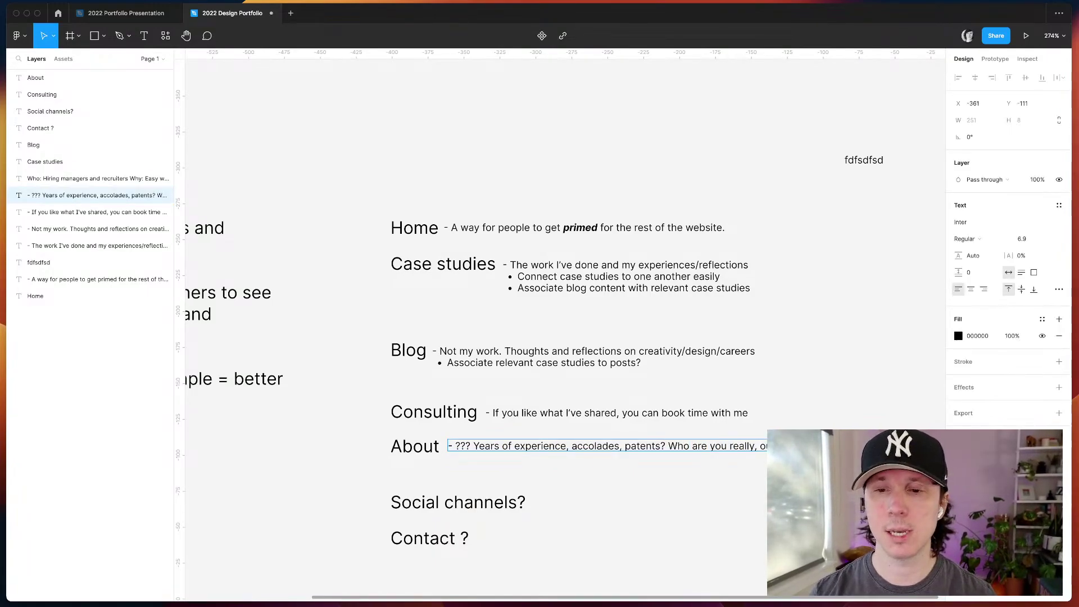
key("Escape")
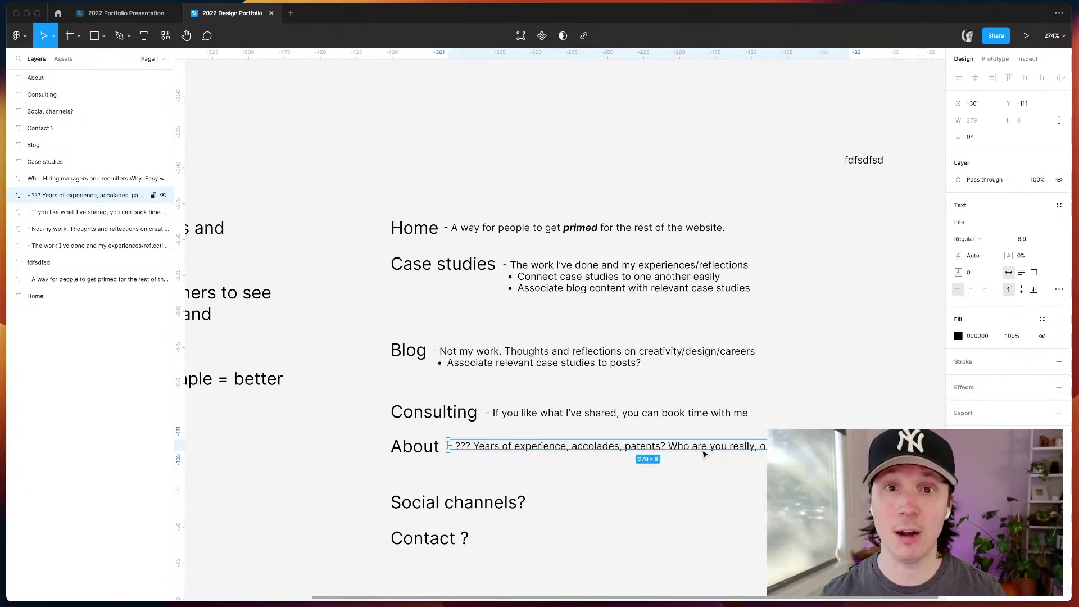
left_click(685, 495)
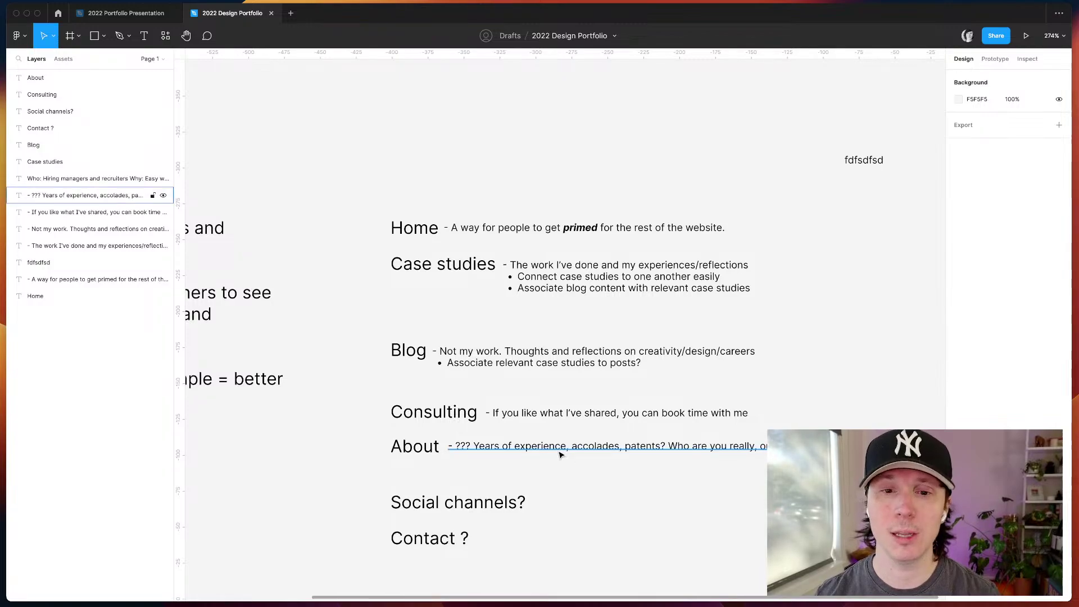
- Shift the About note closer to its heading and nudge the heading and note down slightly together
left_click_drag(560, 454, 556, 455)
left_click(588, 493)
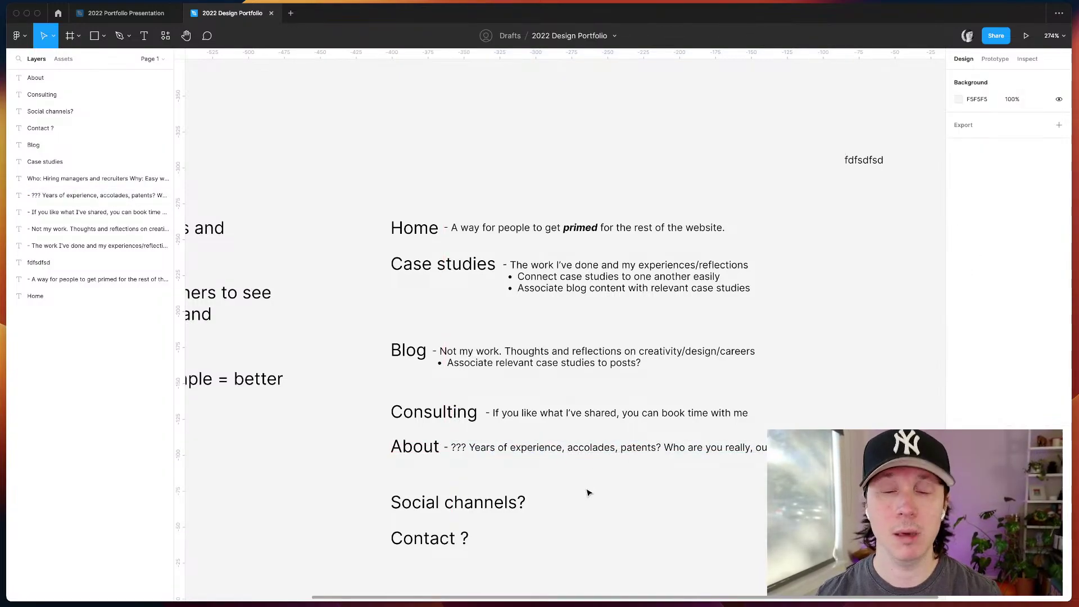
left_click_drag(385, 449, 508, 450)
left_click(703, 512)
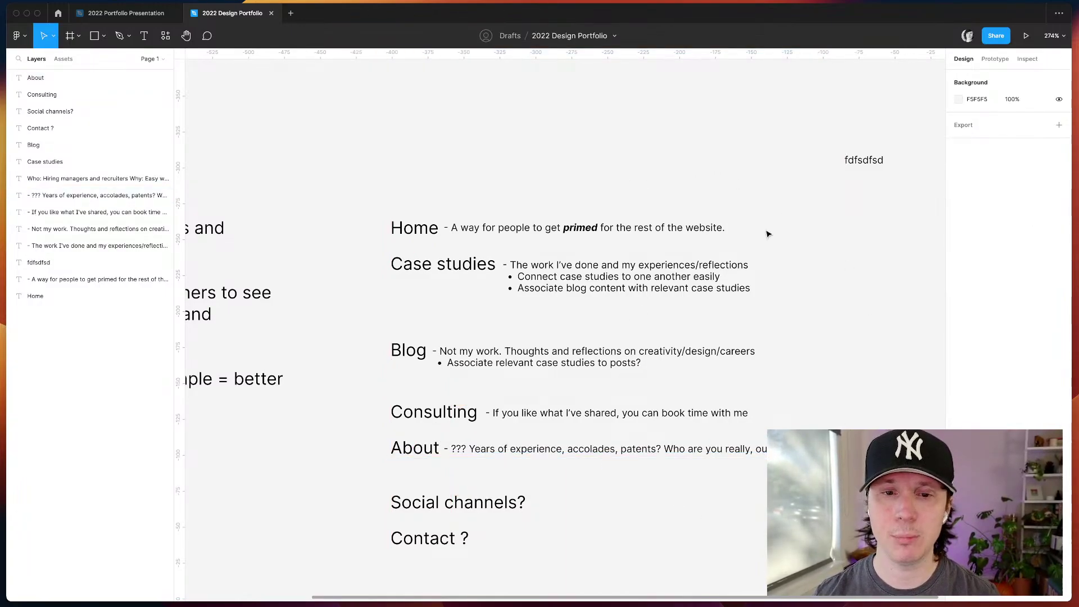
- Move the "fdfsdfsd" note level with the Home entry, well to its right, and replace its text with "Navigation"
scroll(809, 268, "right", 3)
scroll(809, 268, "right", 3)
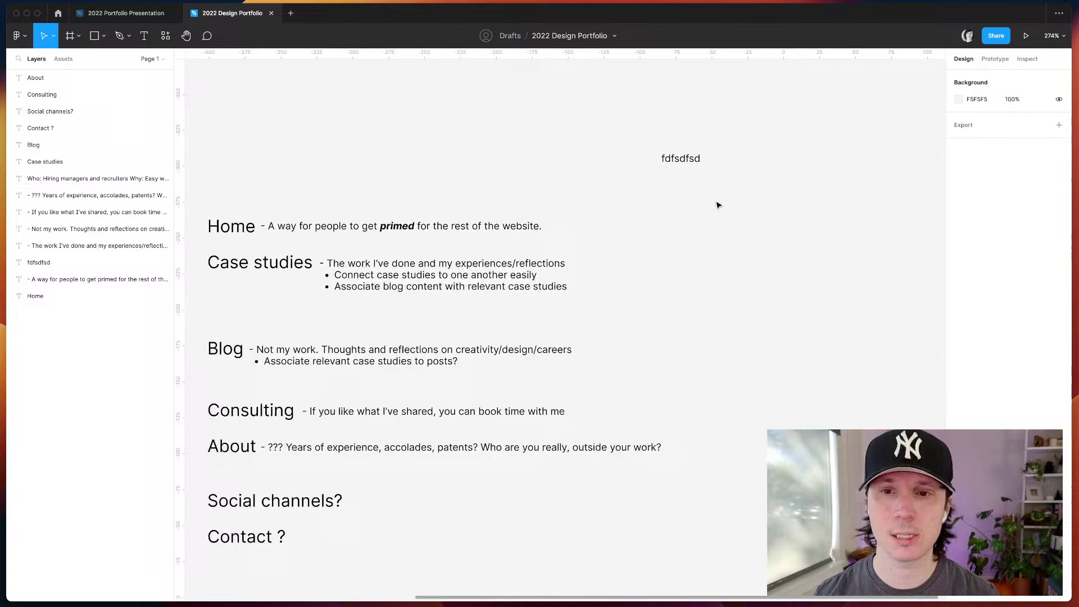
left_click(691, 155)
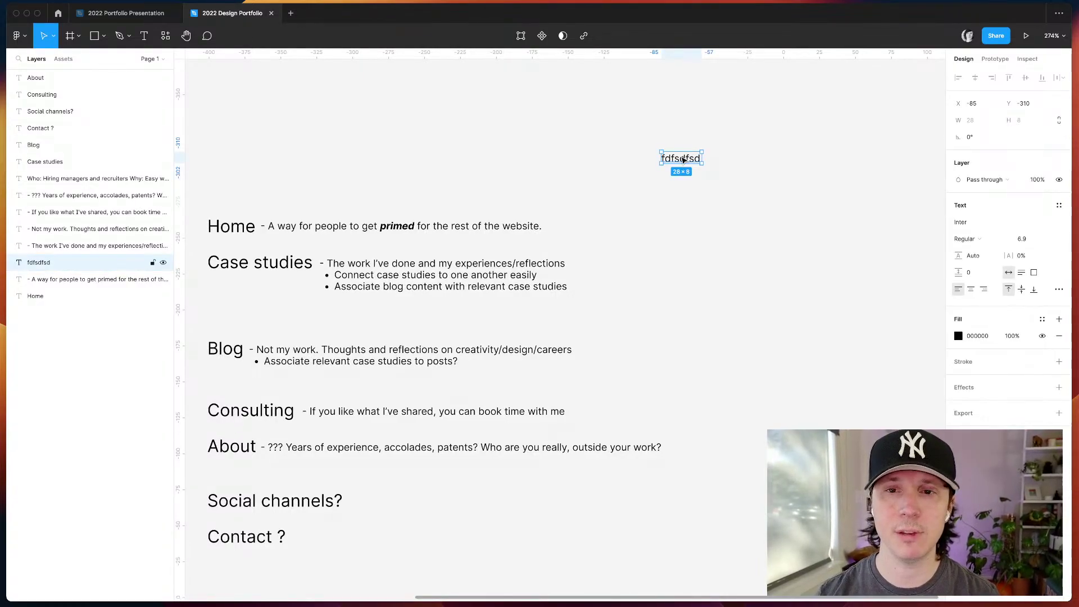
left_click_drag(683, 160, 730, 230)
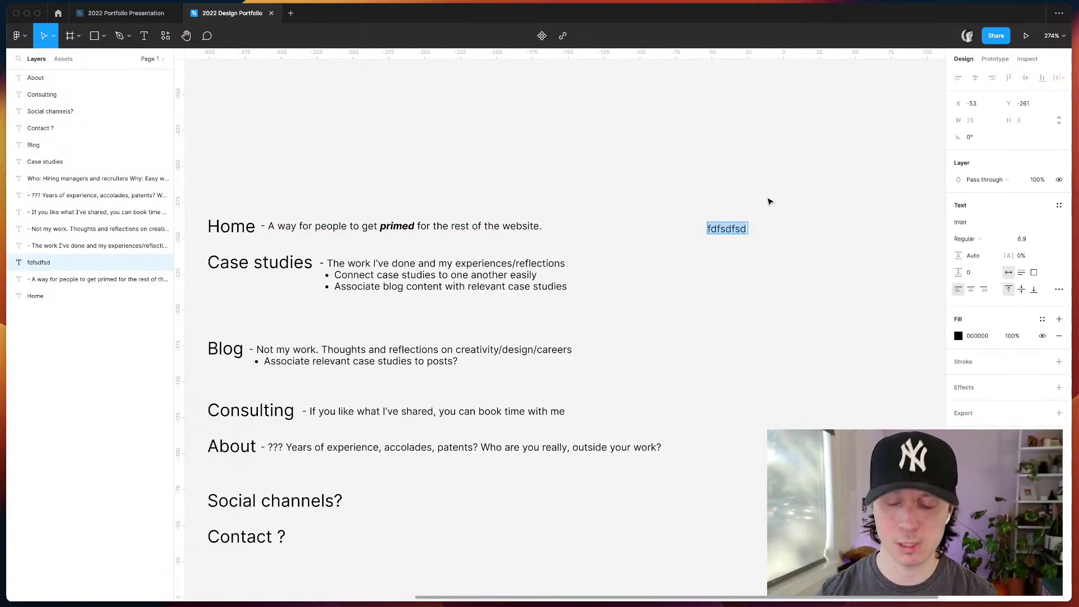
type("Navigation")
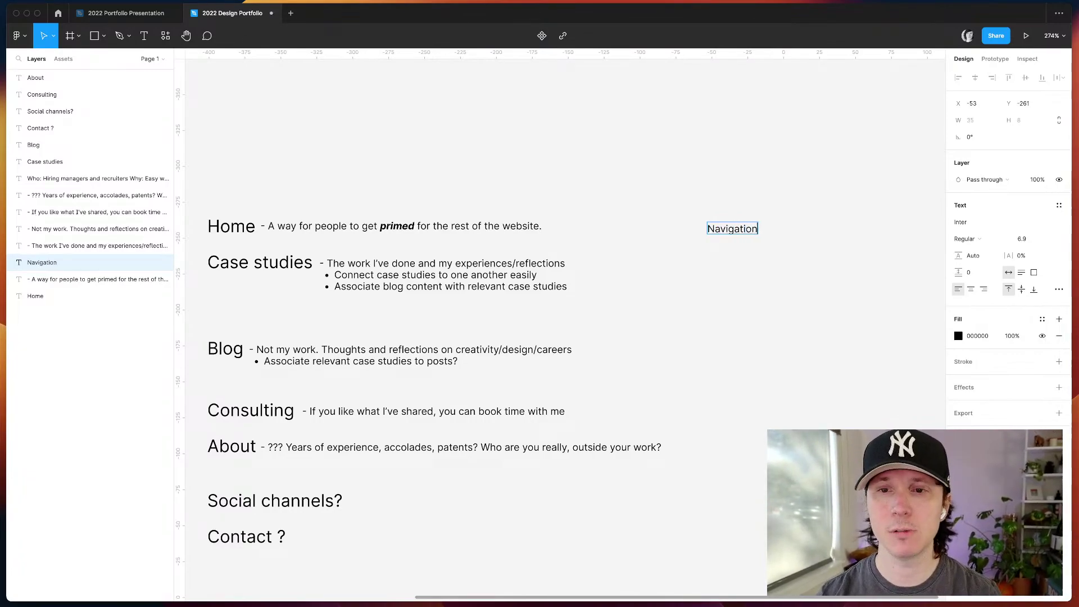
- Add the lines "Introduction statement" and "Highlight content - YouTube live" below "Navigation"
key("Return")
type("Intr")
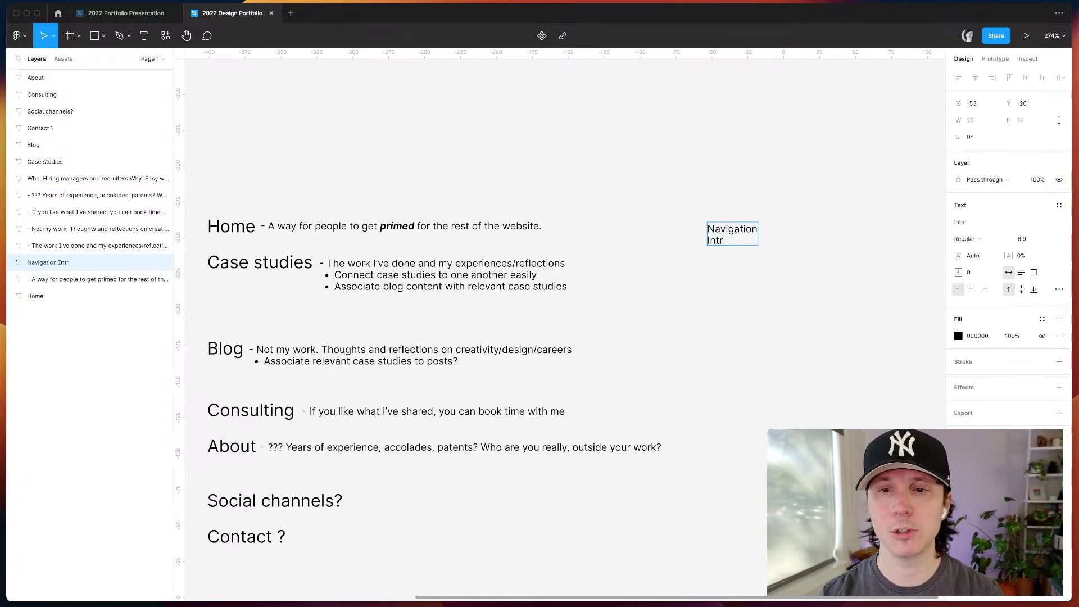
type("oduction statement")
key("Return")
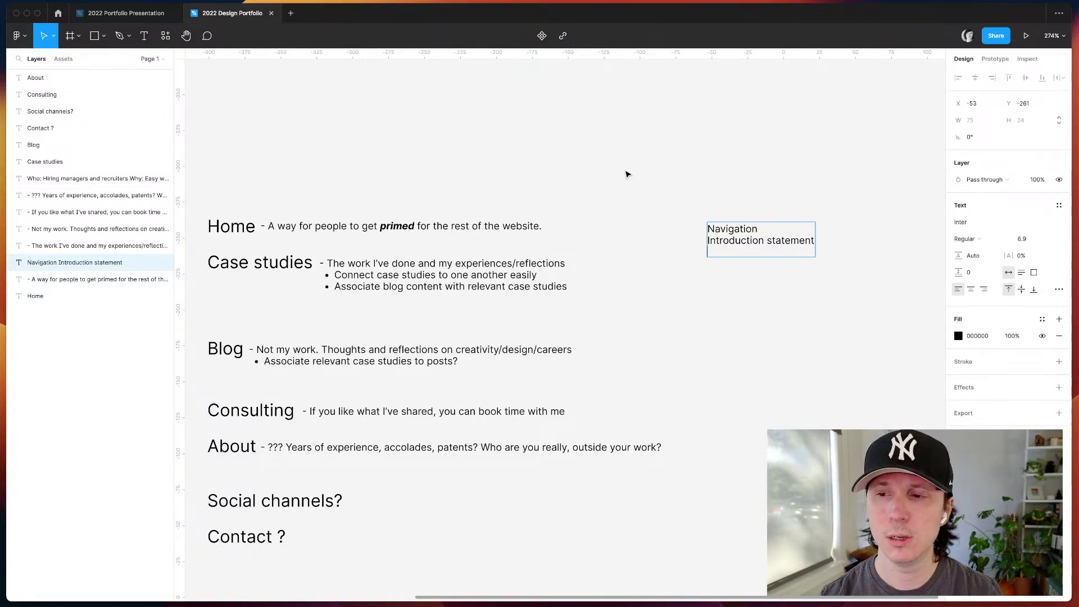
type("Highlight content ")
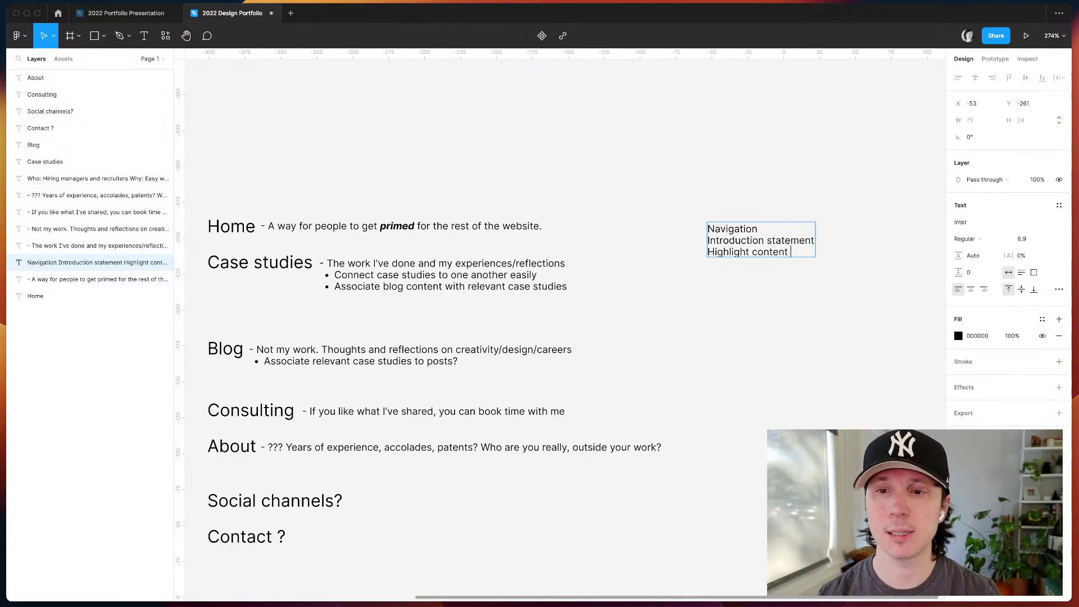
type("- YouTube live")
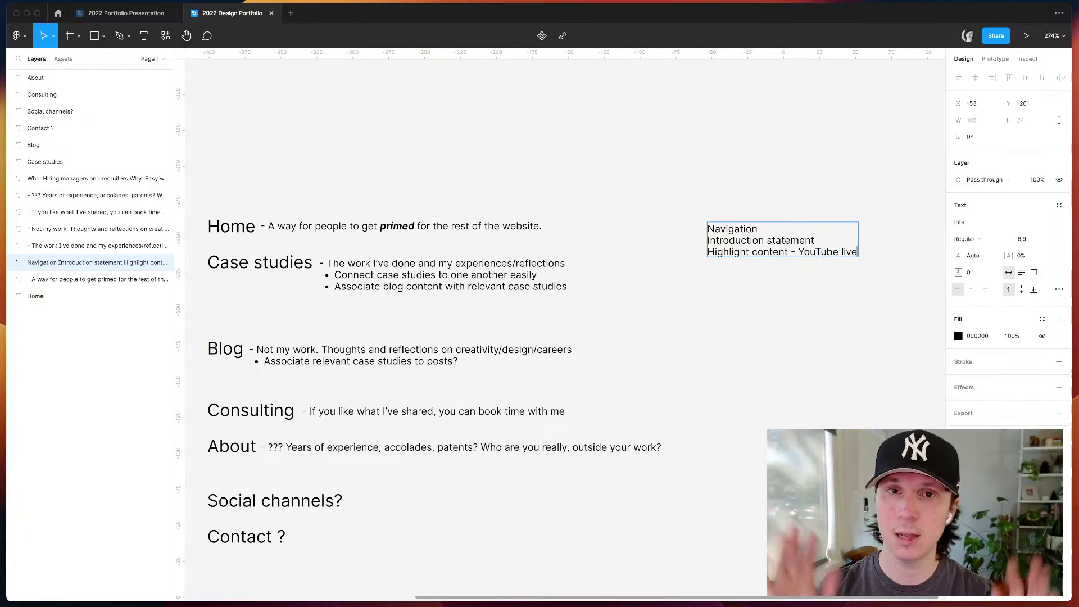
key("Return")
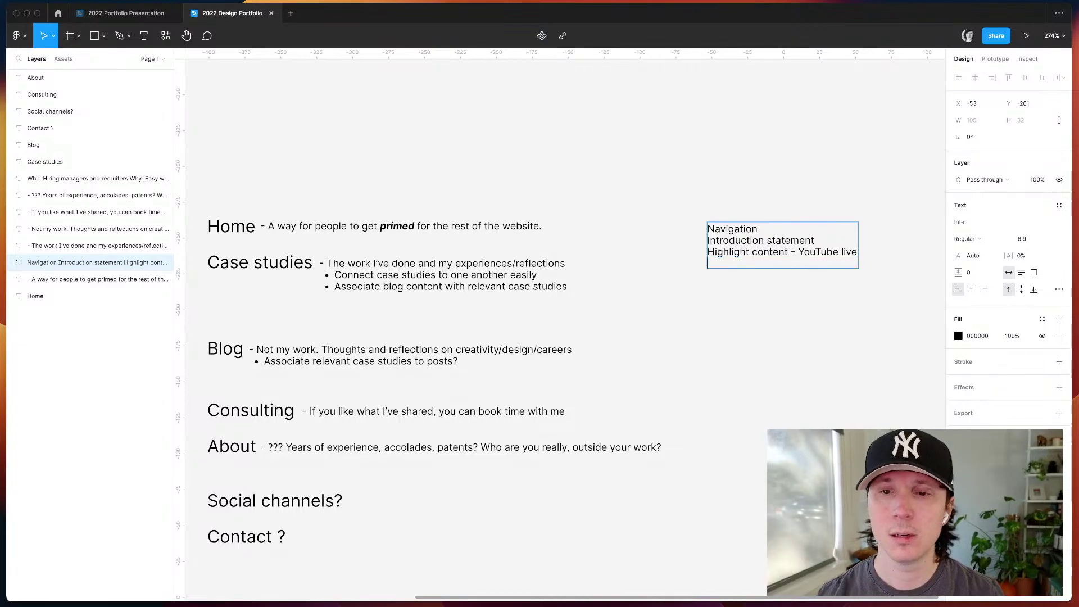
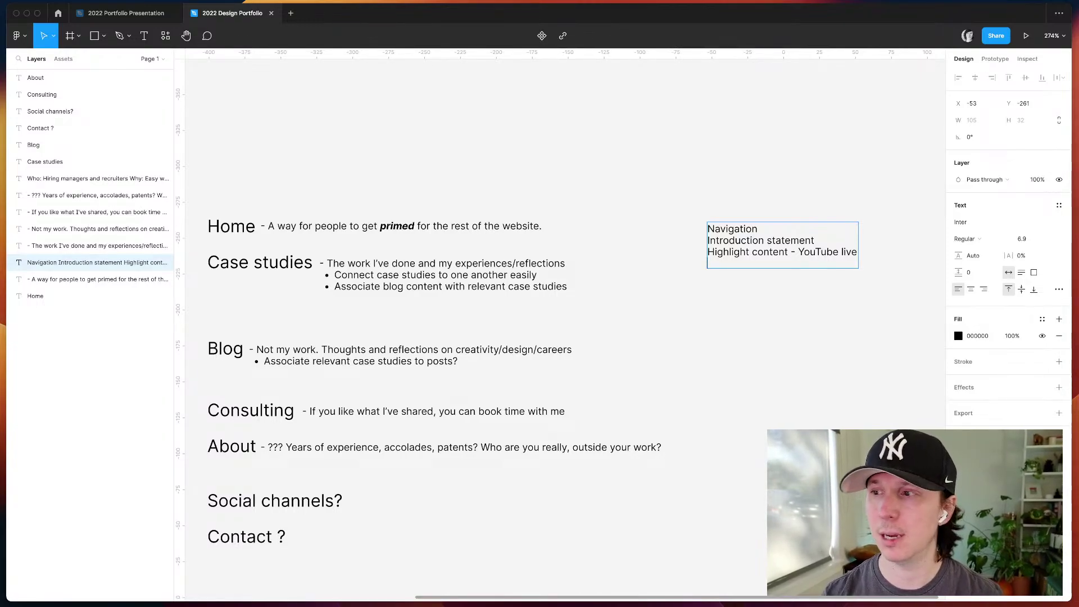
- Extend the Navigation list with the lines "Case studies" and "Most recent blog post?"
type("Case")
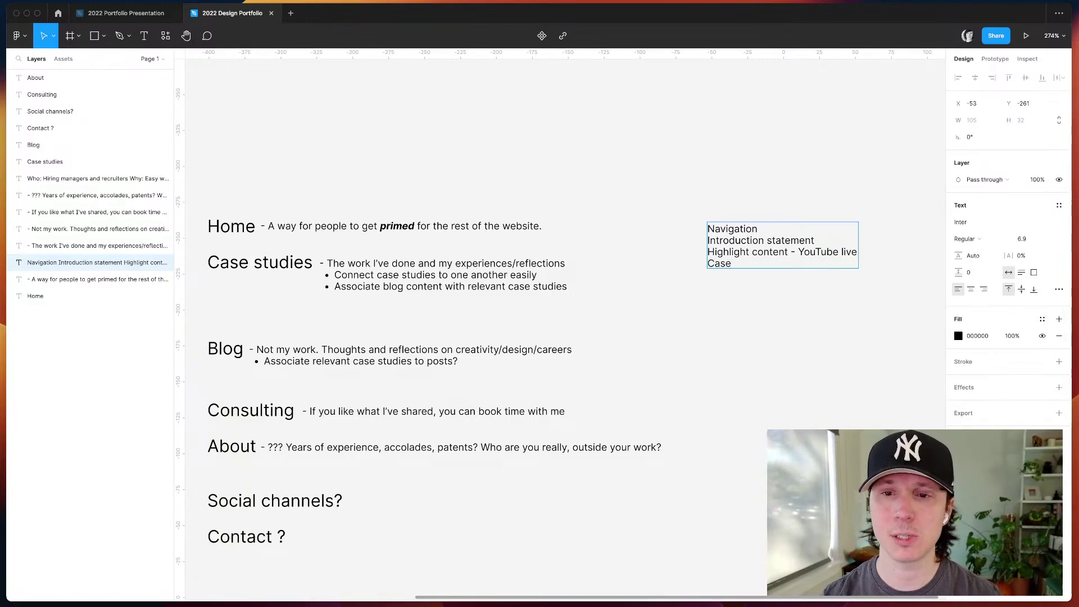
type(" studies")
key("Return")
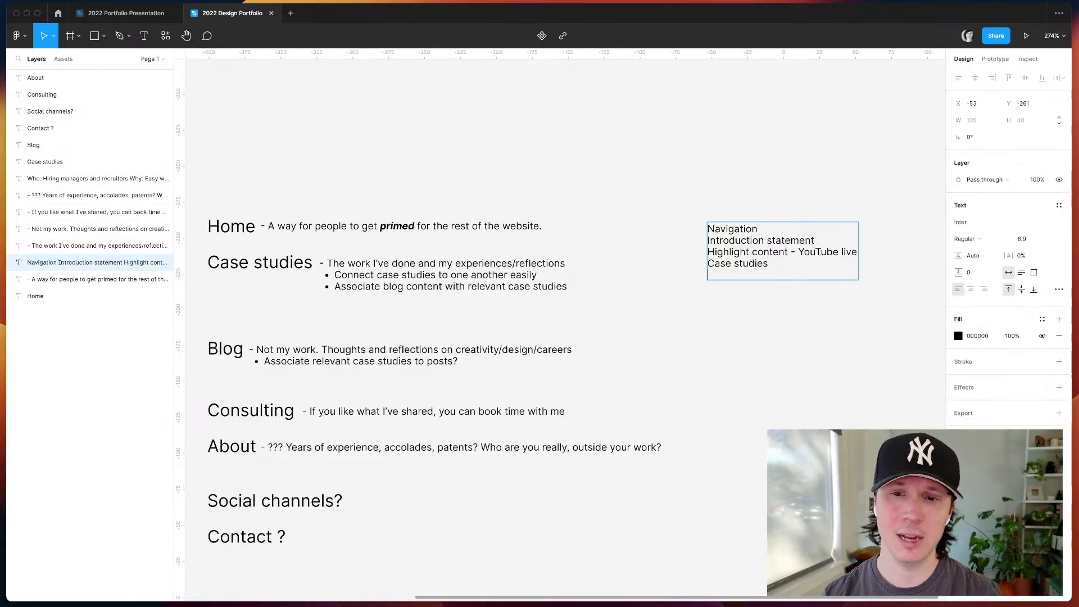
type("Most recent ")
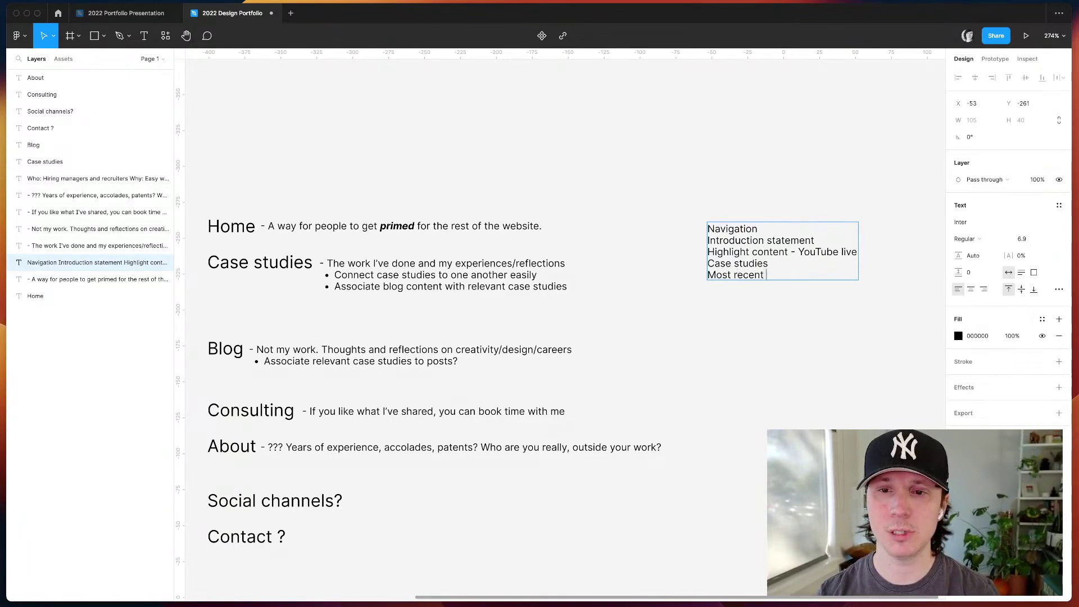
type("blog post?")
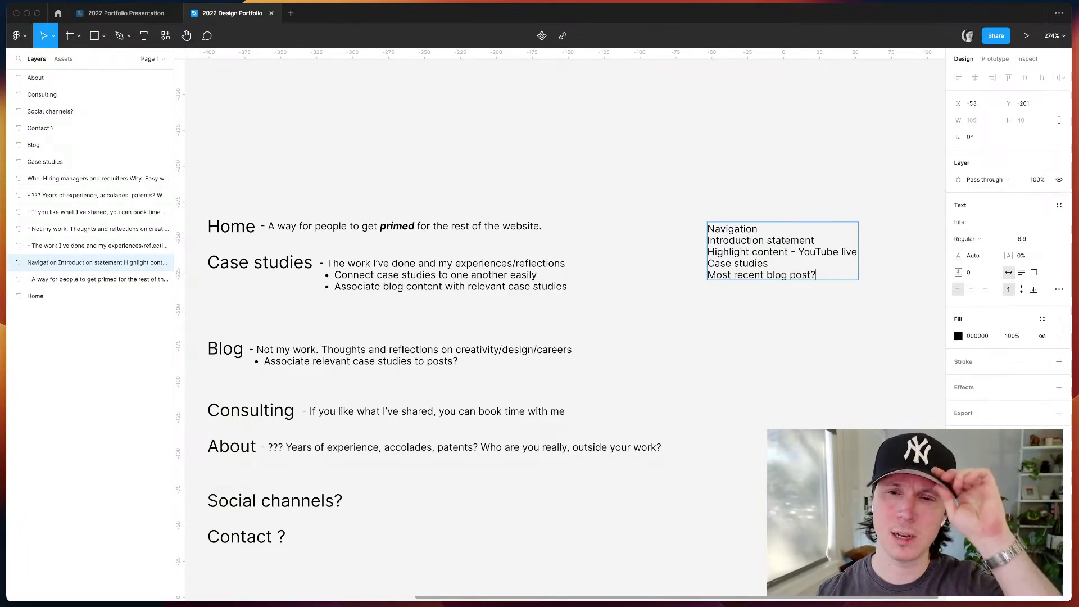
- Move the "Most recent blog post?" line above "Case studies" in the Navigation list
key("super+shift+Left")
key("BackSpace")
key("BackSpace")
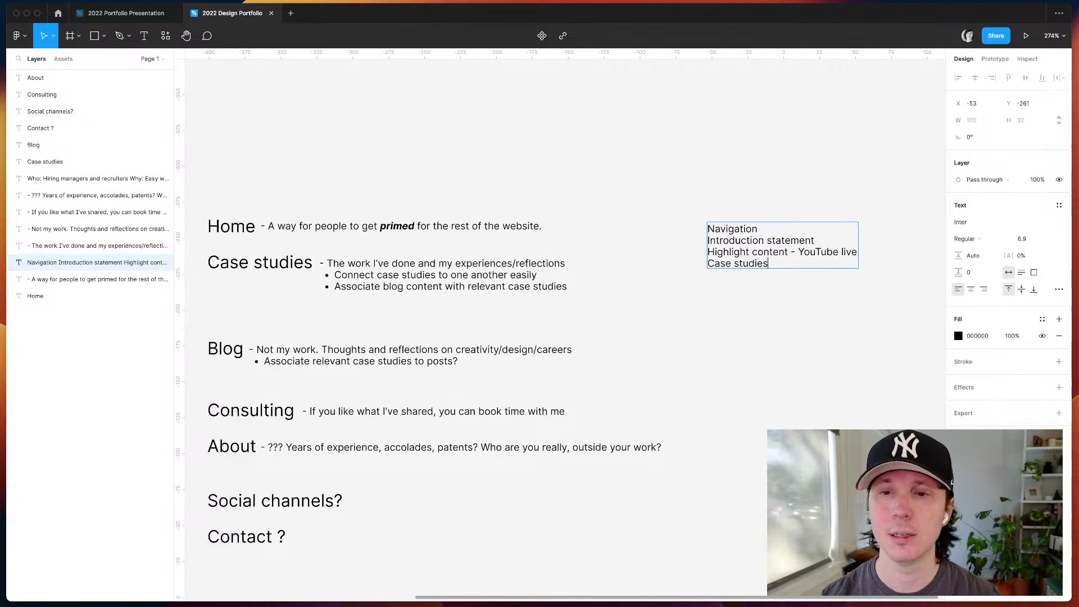
key("super+z")
key("super+z")
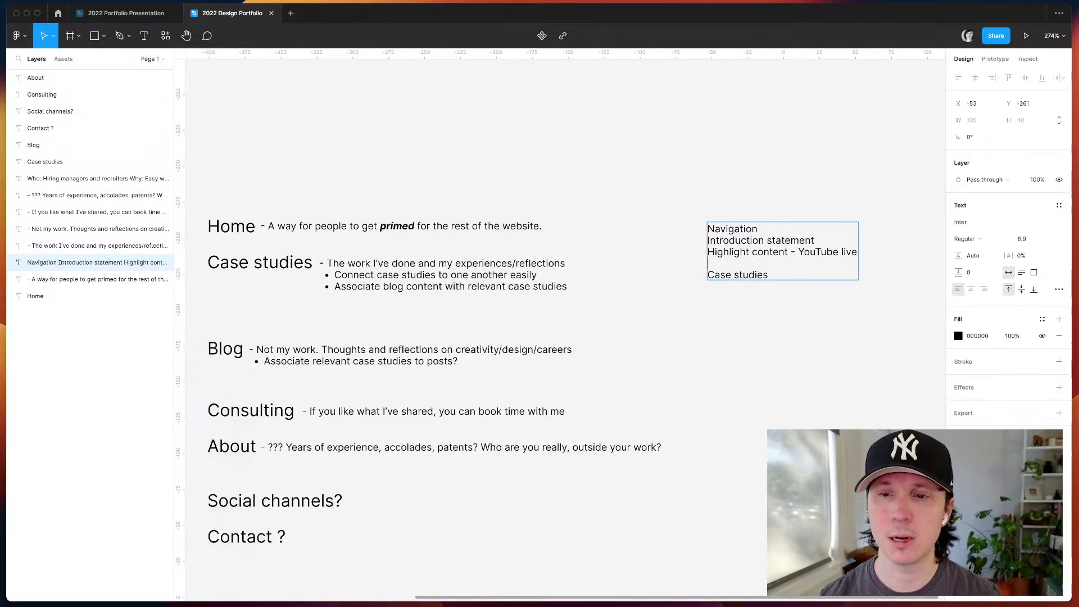
- Delete the "Case studies" line from the end of the Navigation list
key("alt+shift+Left")
key("alt+shift+Left")
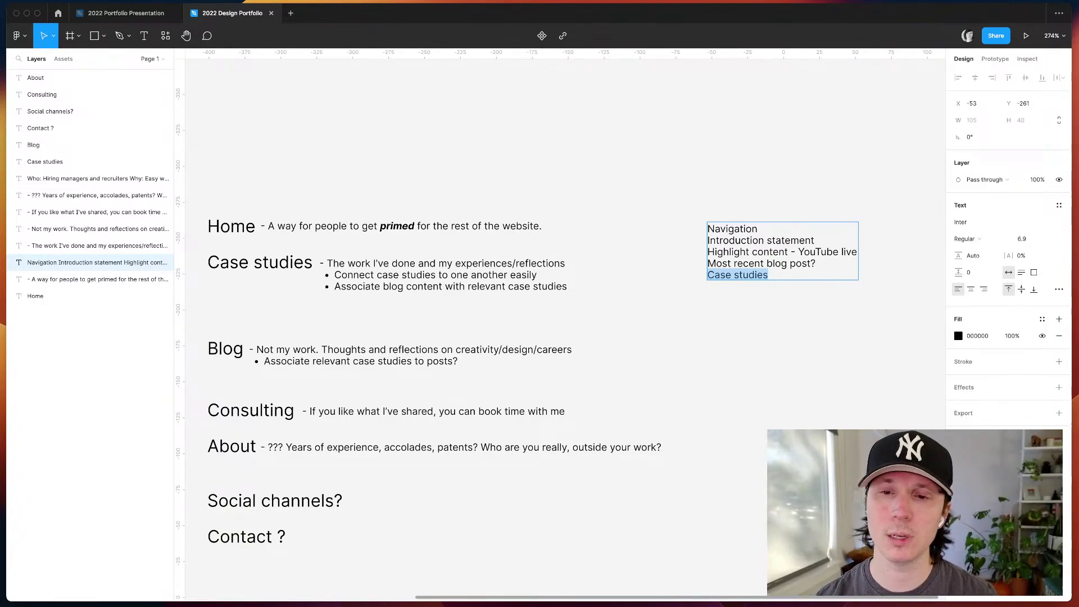
key("BackSpace")
key("BackSpace")
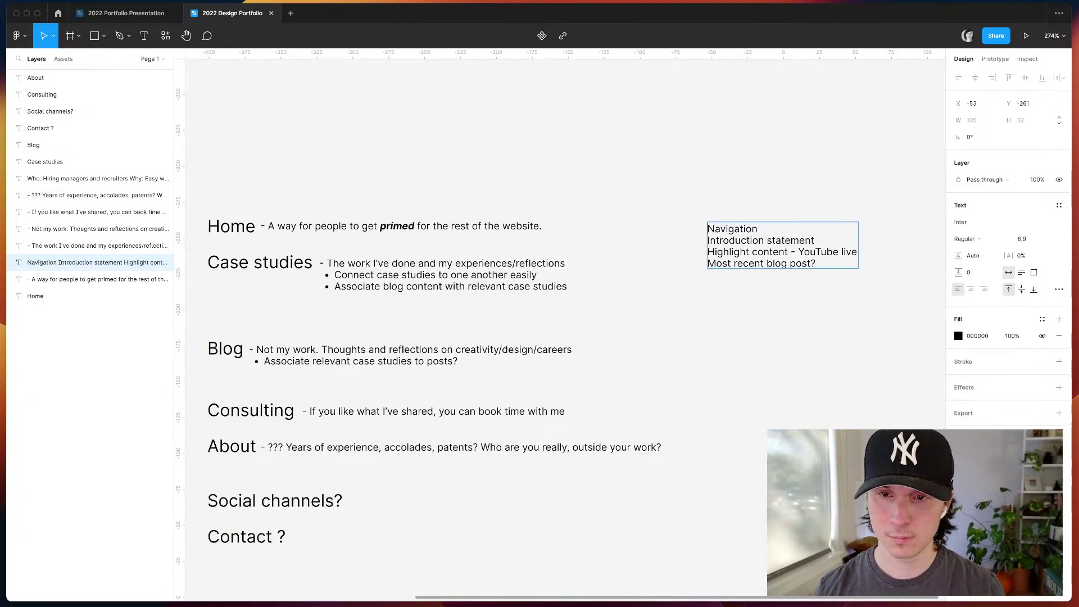
- Number the four lines of the list 1 to 4, from "Navigation" through "Most recent blog post?"
left_click(708, 229)
type("1.")
left_click(708, 241)
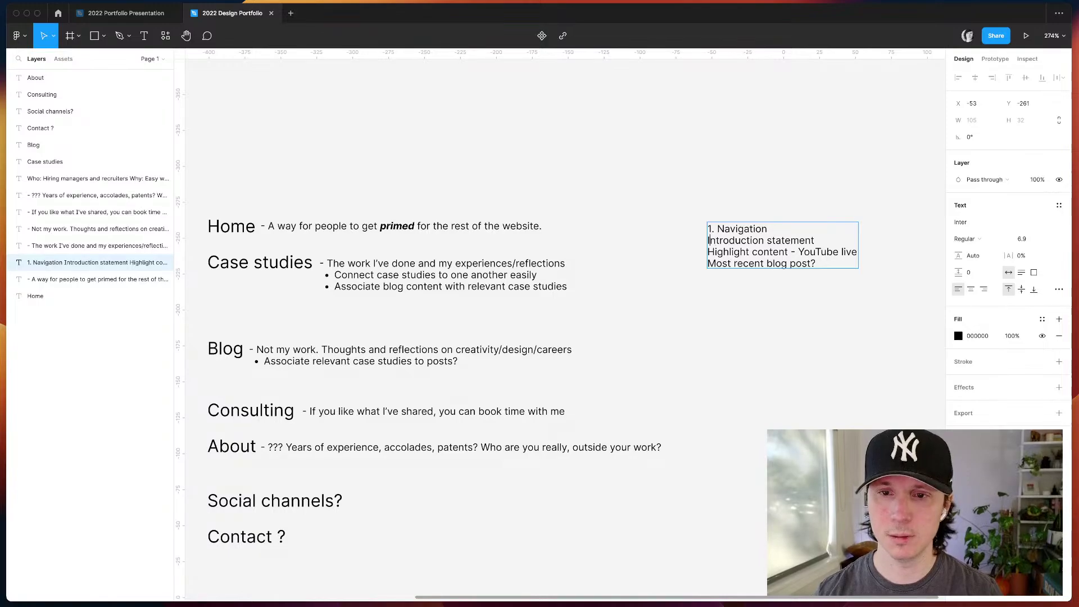
type("2.")
left_click(708, 251)
type("3.")
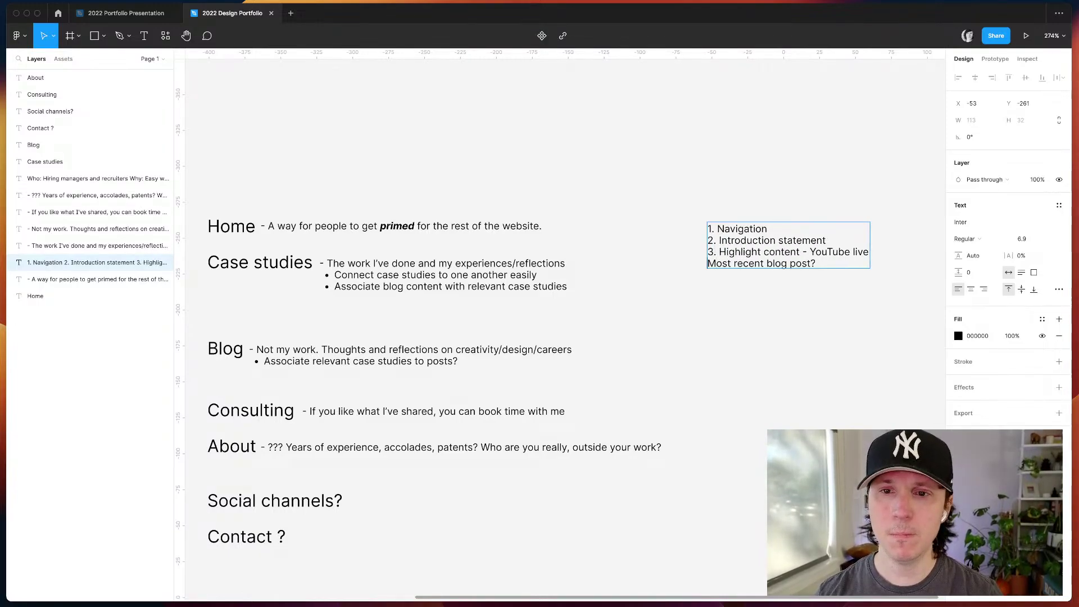
left_click(708, 264)
type("4.")
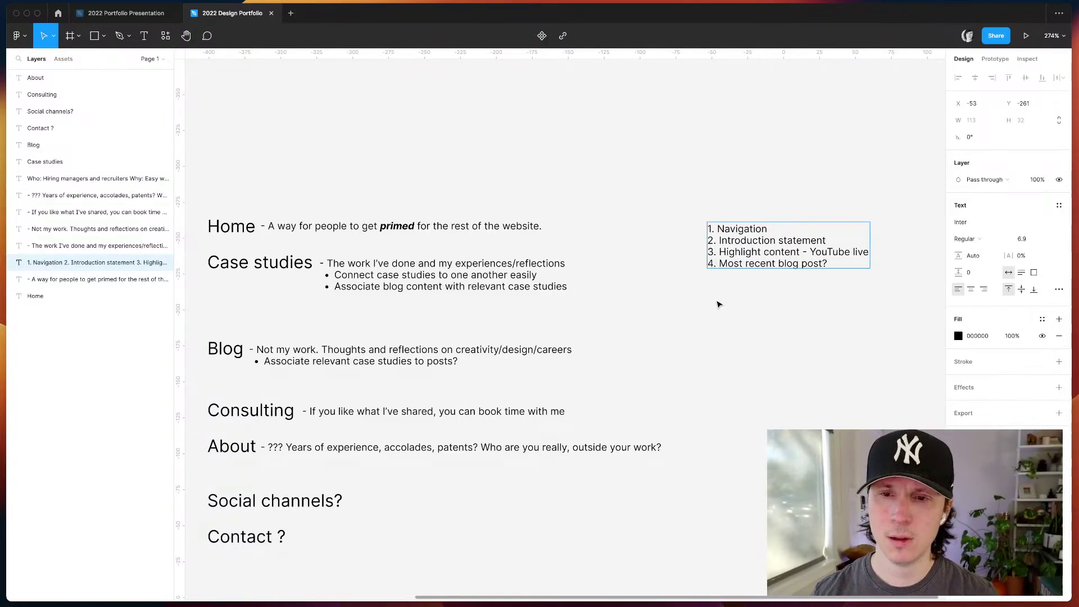
- Add the line "5. Contact info (social)" to the end of the numbered home page list
left_click(717, 302)
scroll(829, 300, "up", 3)
left_click(775, 250)
double_click(823, 249)
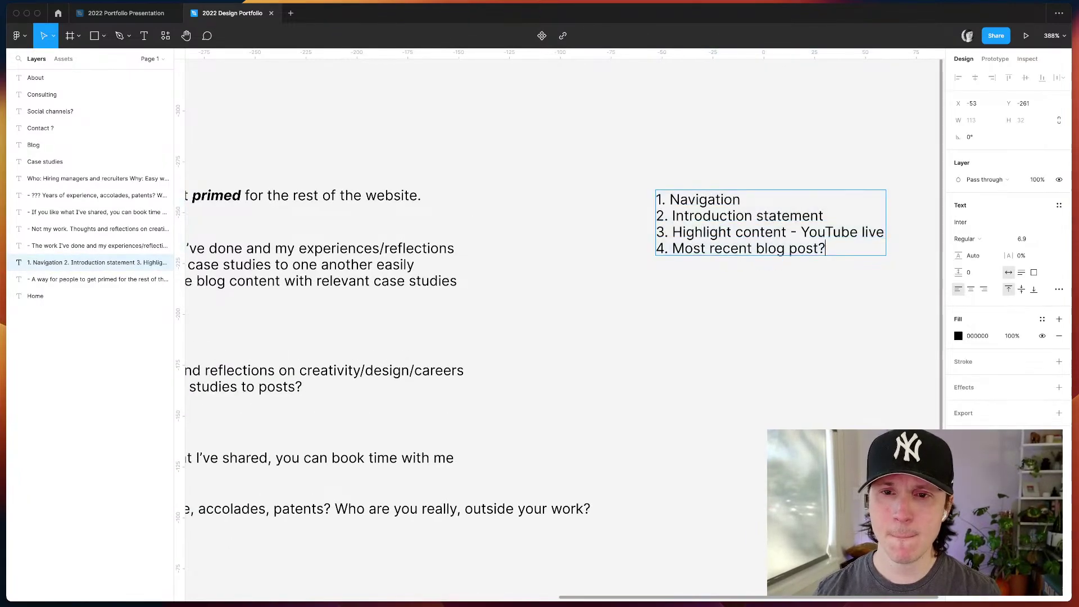
key("Return")
type("5. Contact")
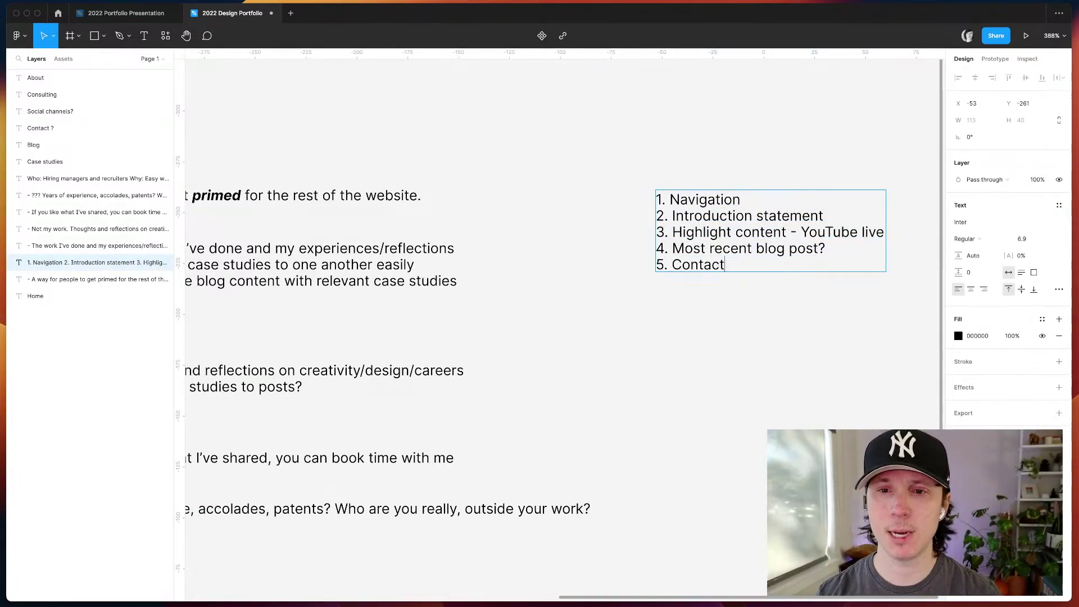
type(" info (")
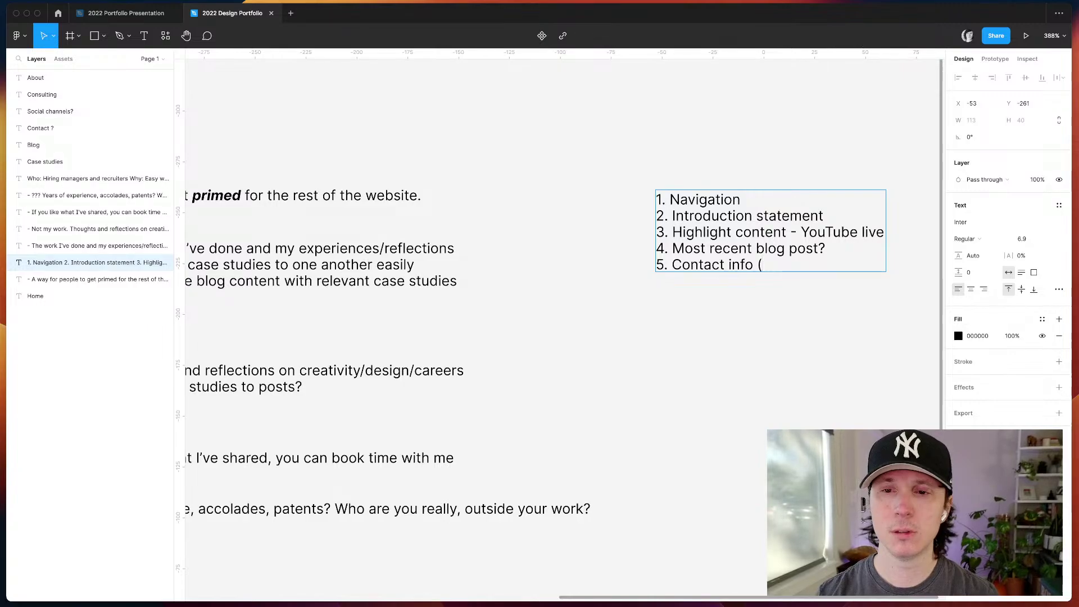
type("social)")
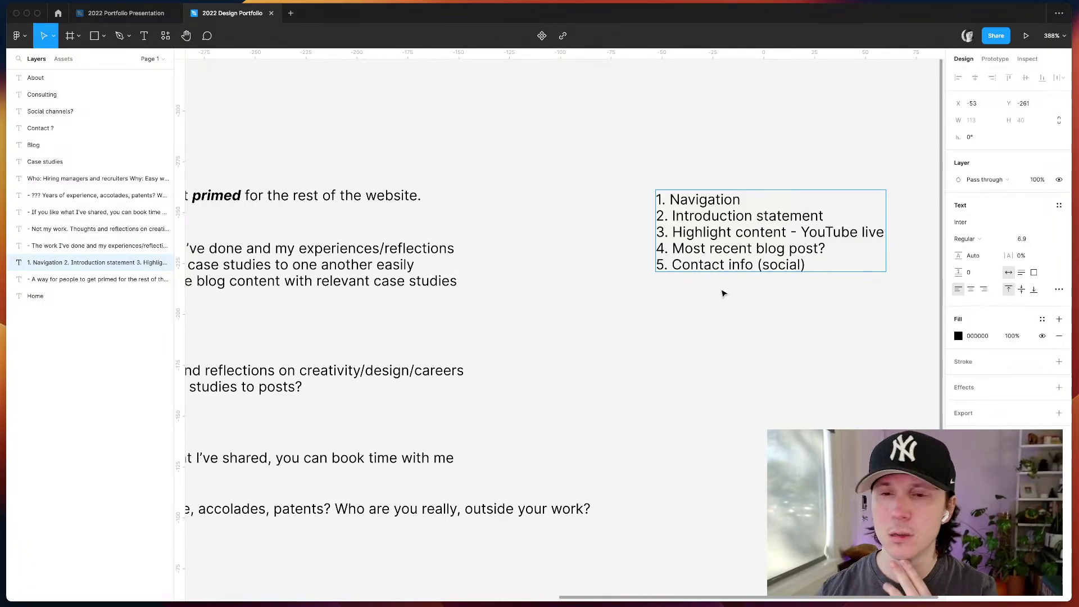
key("Escape")
key("Escape")
- Move the numbered list slightly up and to the left, to X -65, Y -265
double_click(714, 272)
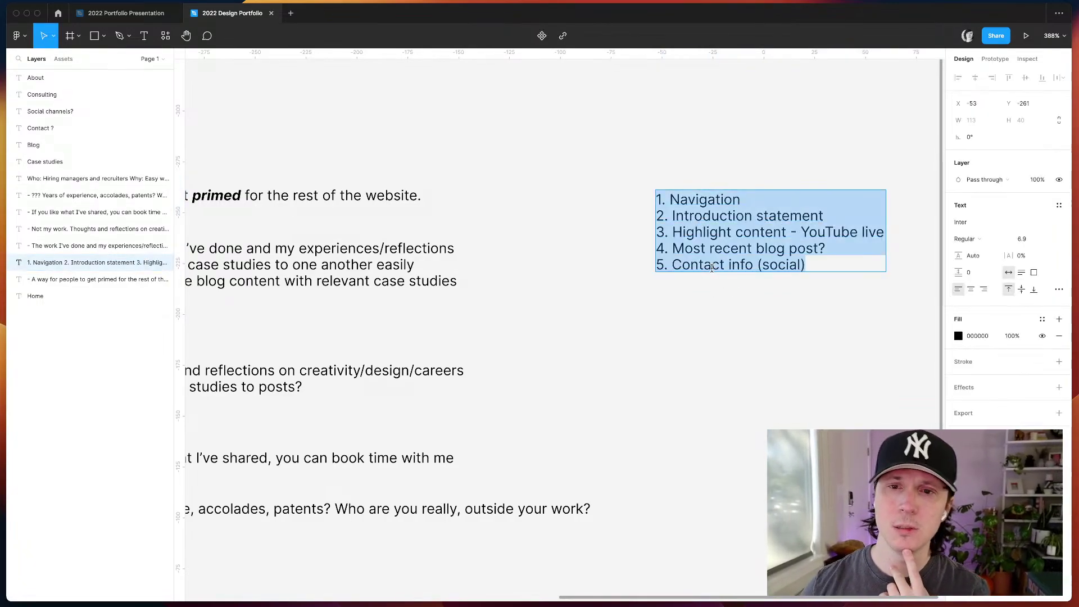
key("Escape")
scroll(663, 321, "left", 2)
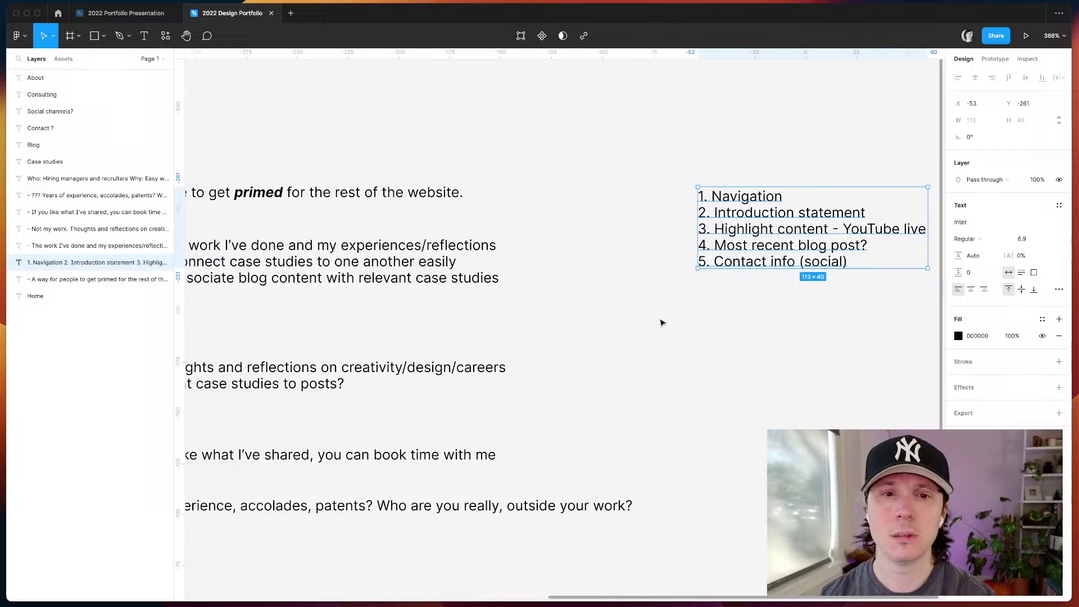
double_click(328, 192)
double_click(258, 192)
key("Escape")
left_click(765, 247)
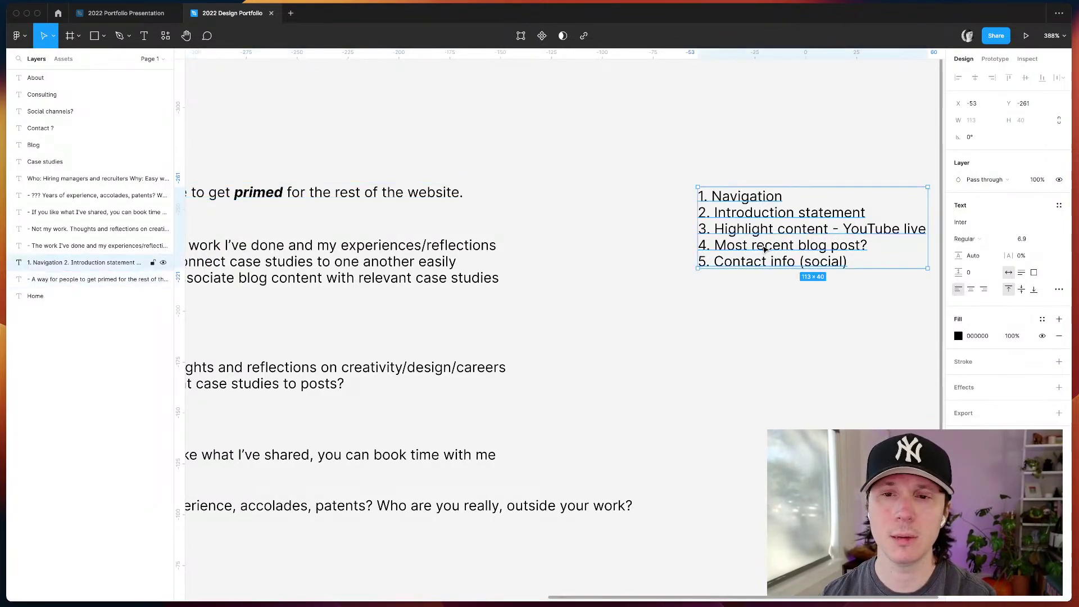
left_click_drag(725, 261, 700, 254)
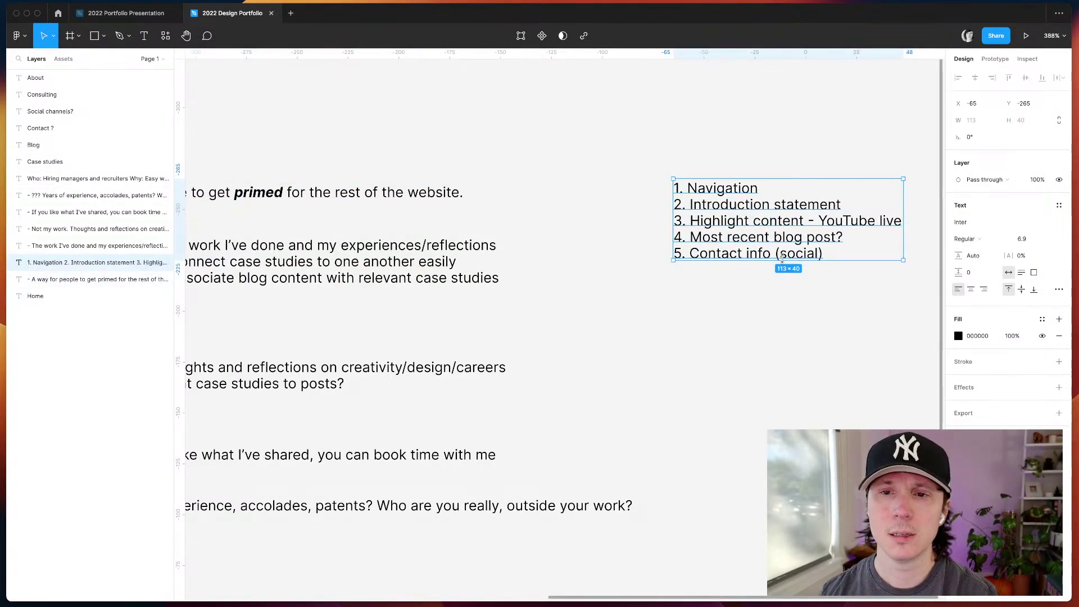
double_click(756, 237)
left_click(792, 219)
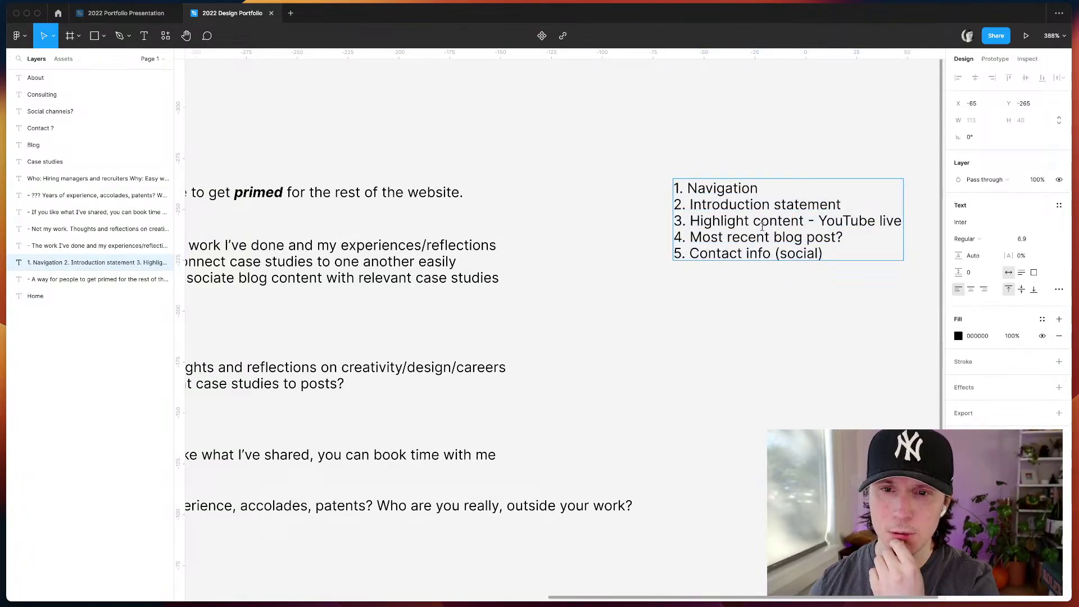
left_click(899, 220)
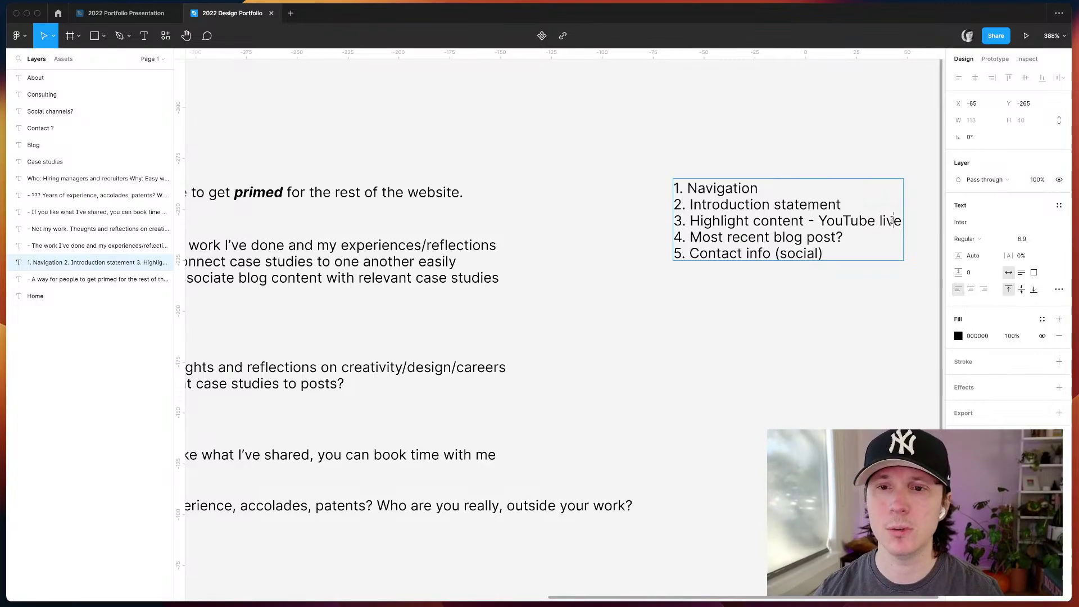
key("Return")
type("Case studies:")
key("ctrl+z")
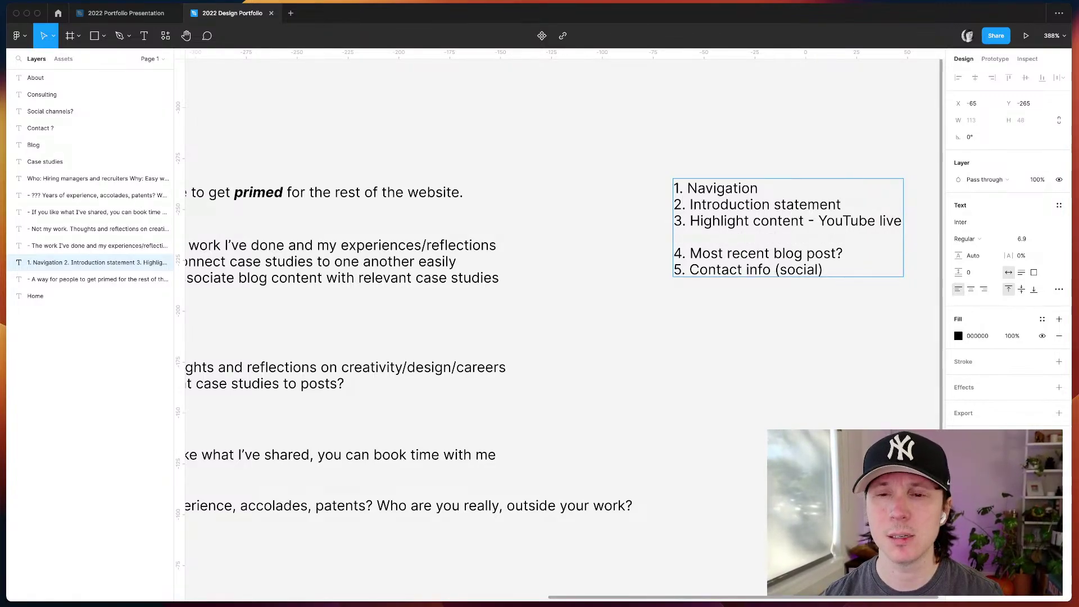
key("BackSpace")
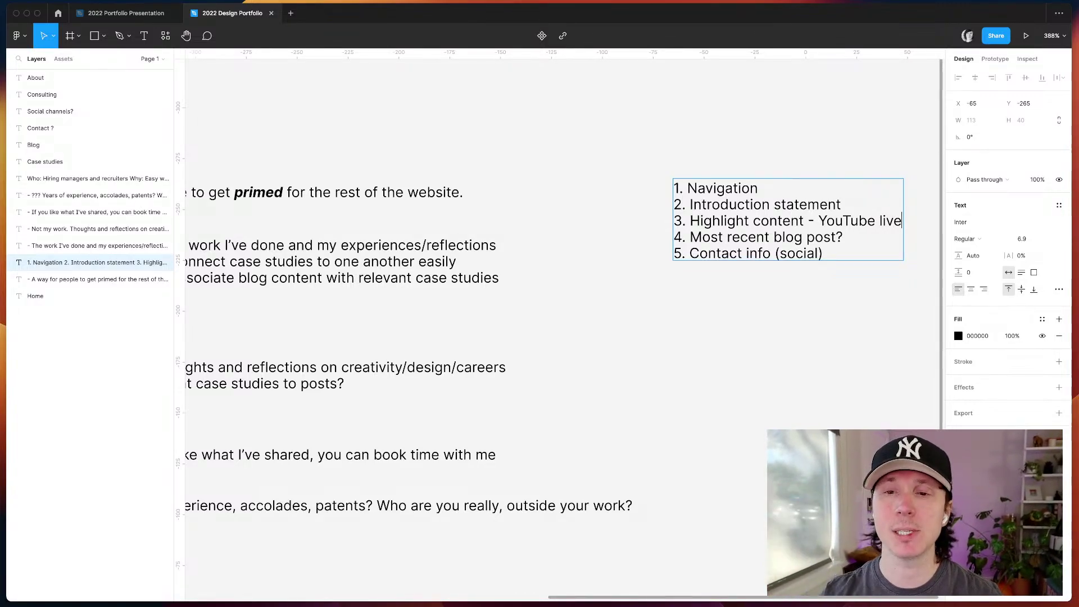
- Replace "Highlight" with "Timely" in the third line of the numbered list
left_click_drag(782, 204, 675, 188)
double_click(734, 189)
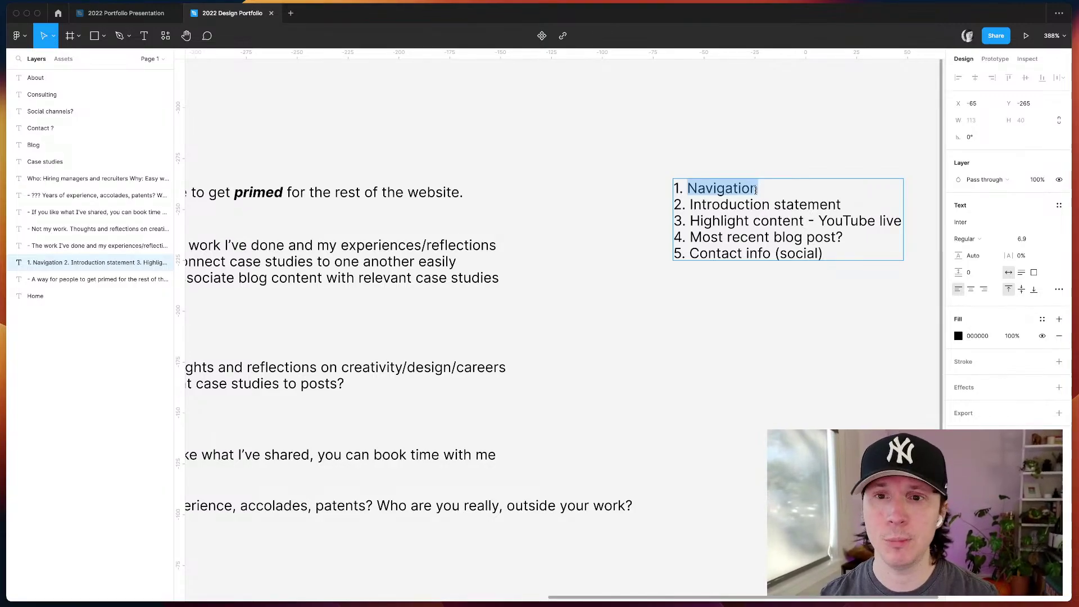
triple_click(736, 206)
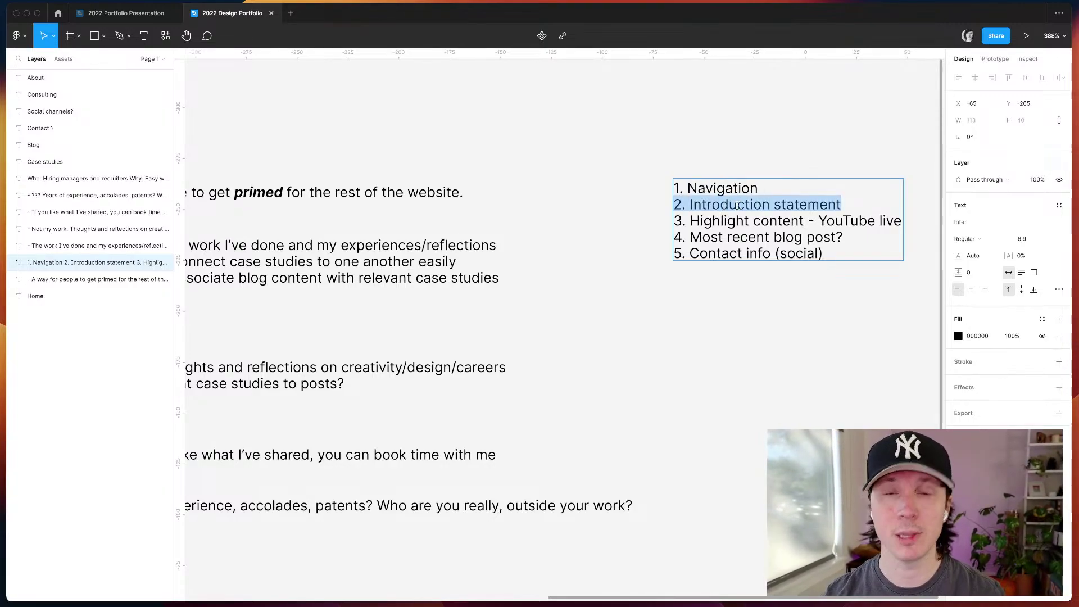
left_click(842, 205)
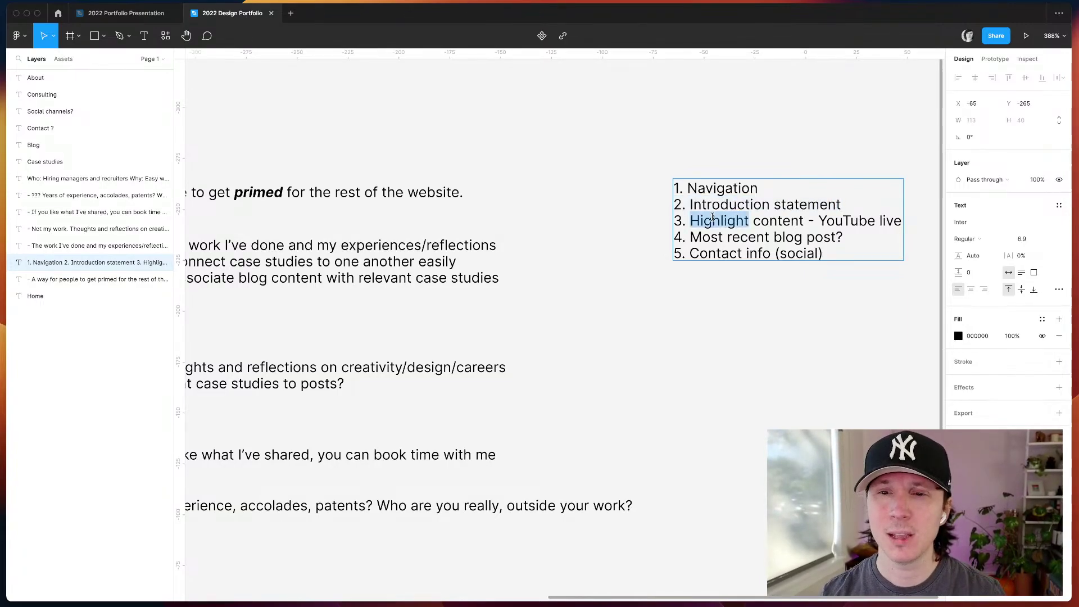
double_click(735, 219)
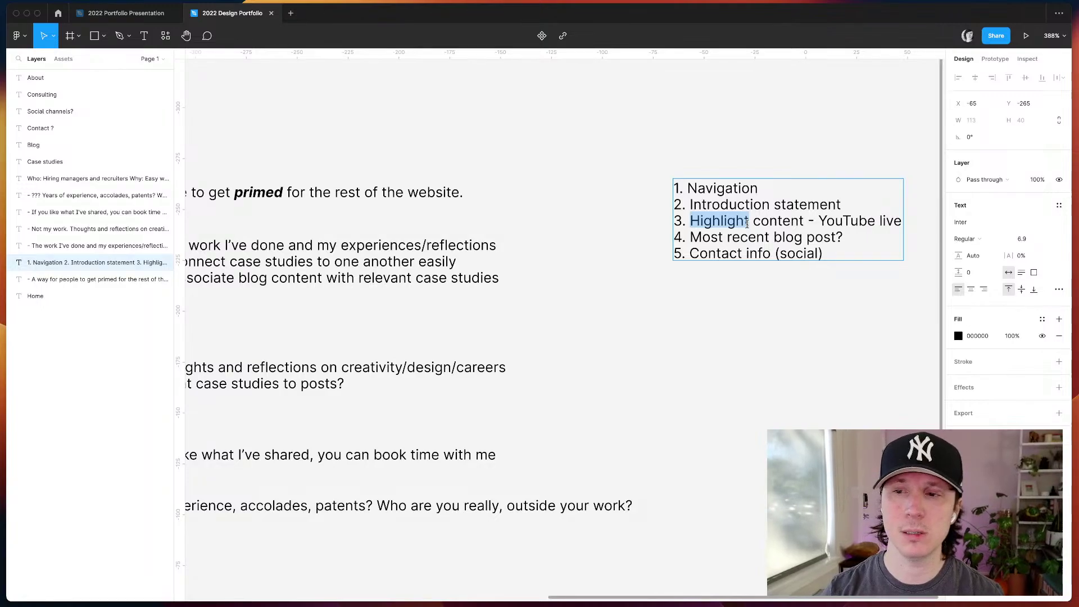
type("Timely")
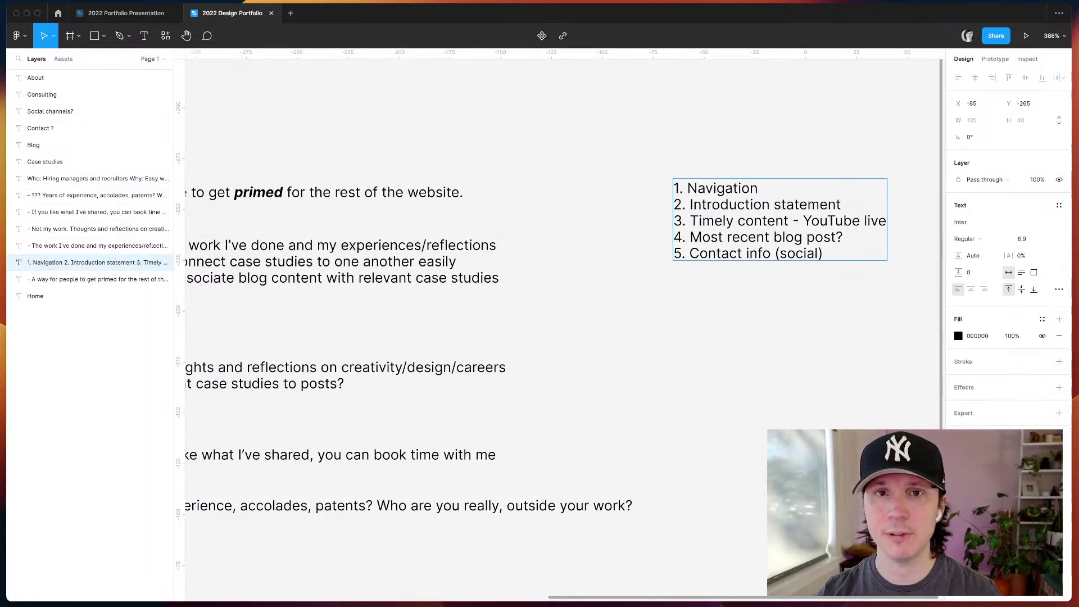
- Insert "4. Case studies" after the YouTube live line and renumber the blog post and contact lines 5 and 6
left_click(887, 221)
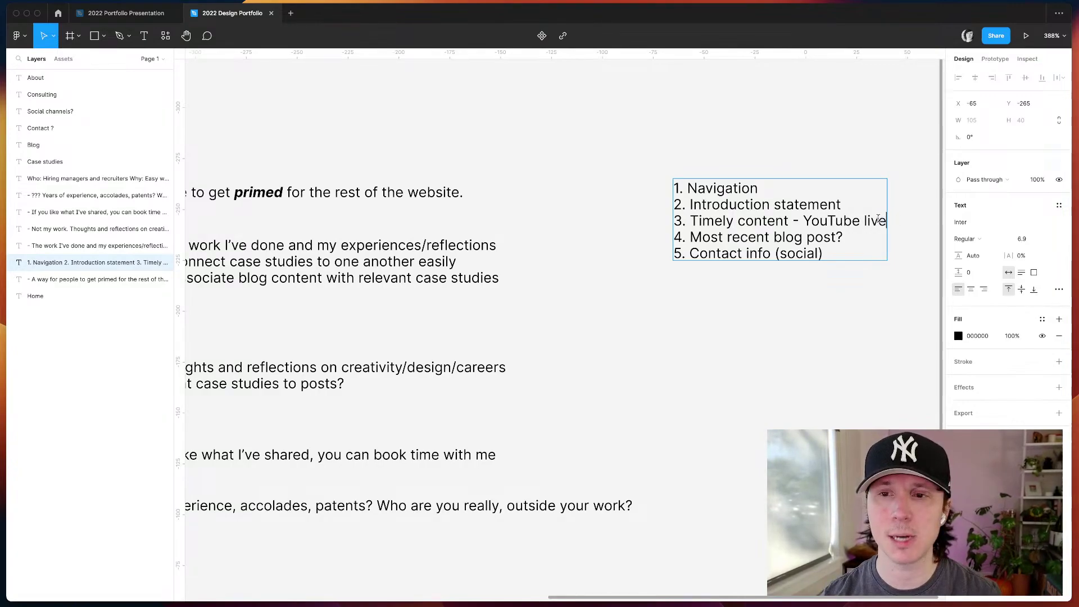
key("Return")
type("4. Case studies")
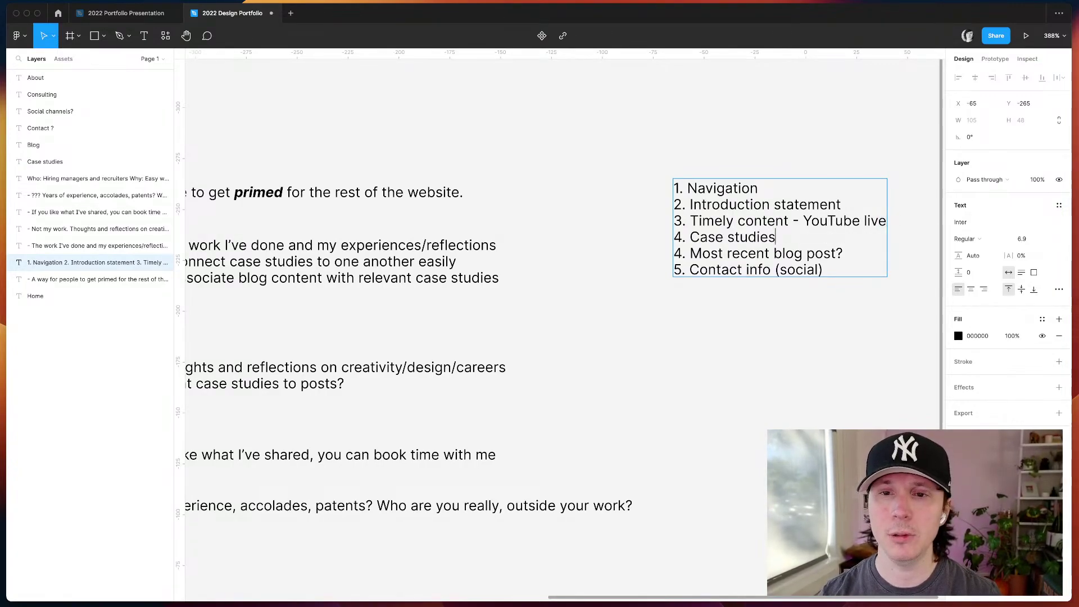
key("BackSpace")
type("5")
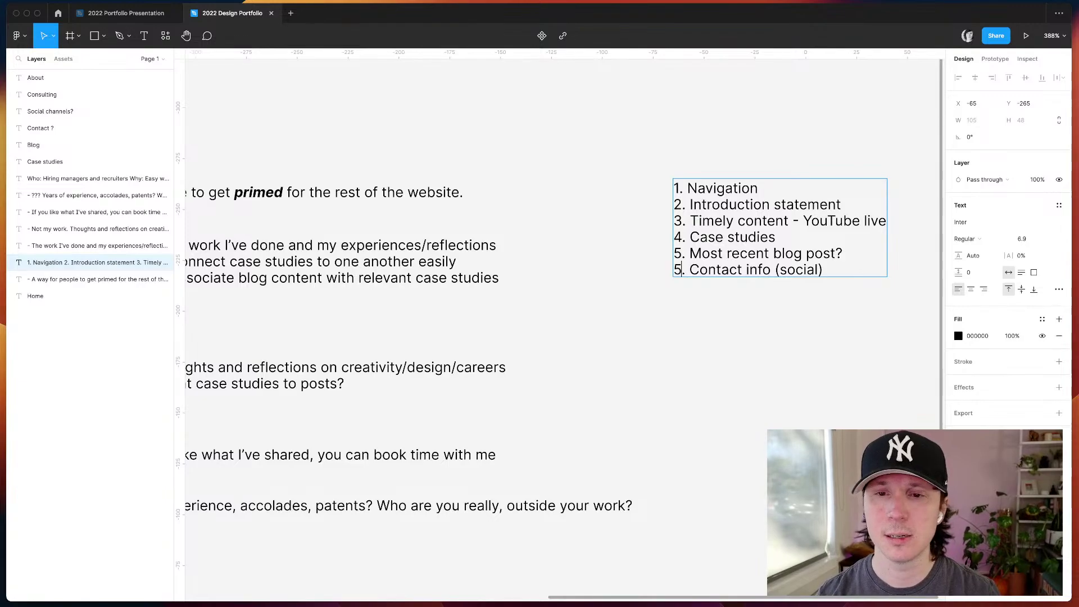
key("BackSpace")
type("6")
left_click(753, 327)
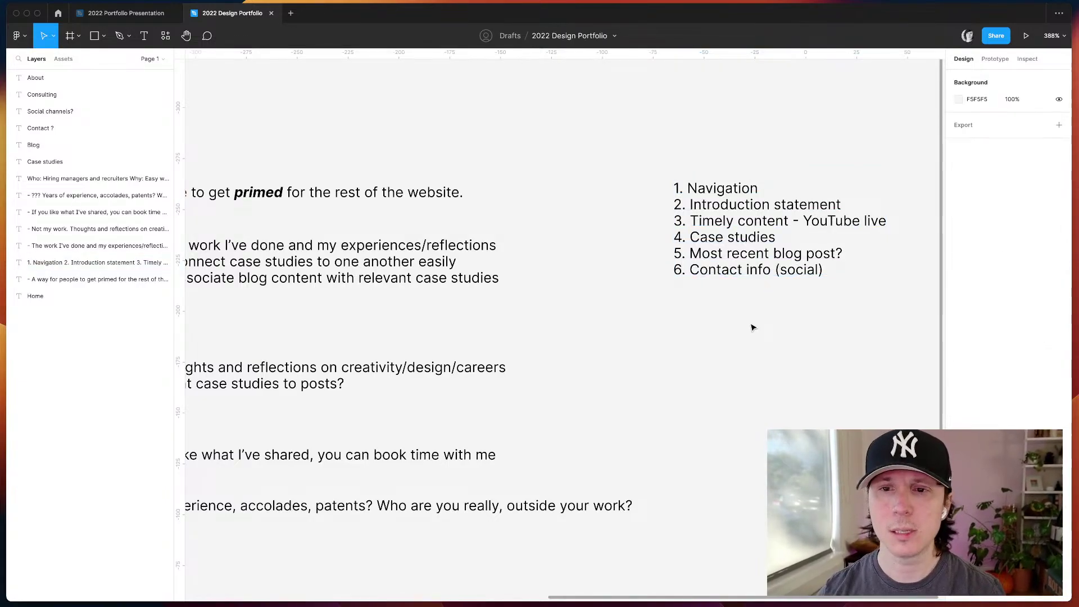
- Review the six-line home page list and compare it with the outline of the site's pages
scroll(753, 328, "right", 5)
scroll(737, 325, "up", 6)
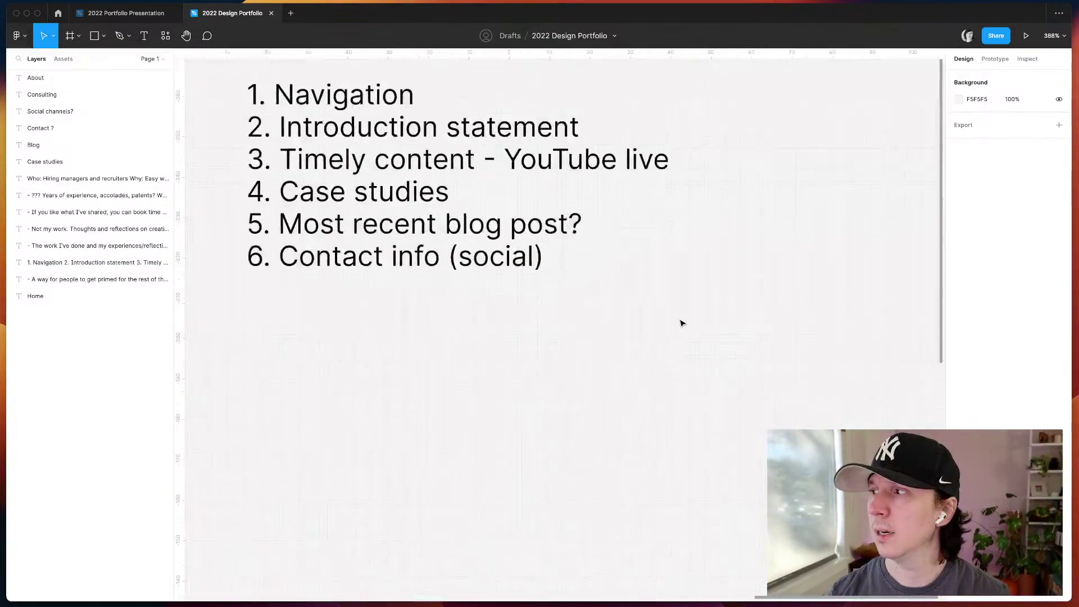
scroll(534, 305, "left", 3)
scroll(533, 305, "up", 2)
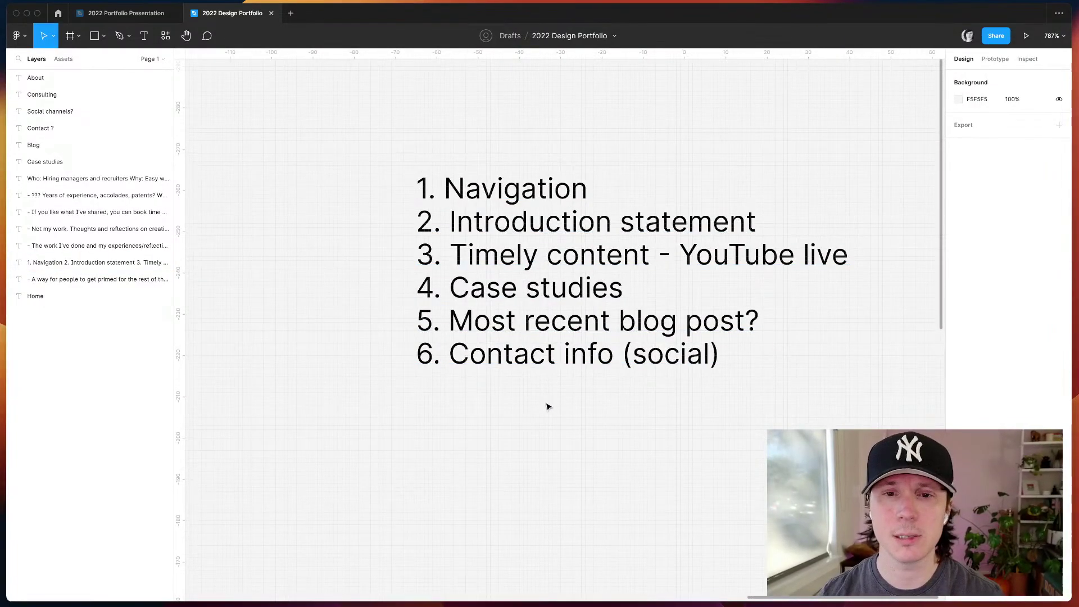
scroll(548, 406, "down", 10)
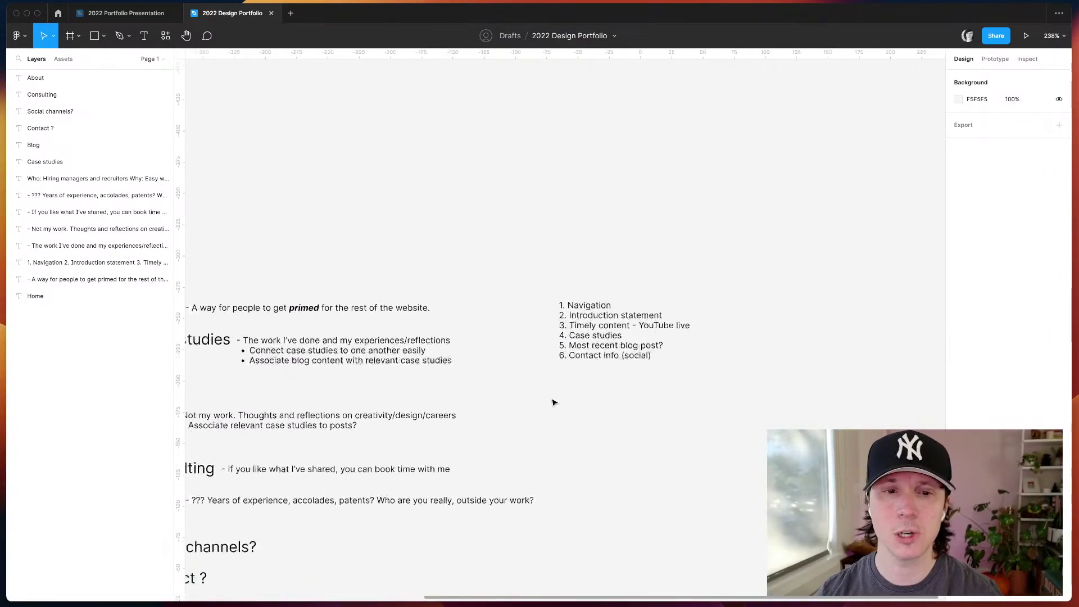
scroll(638, 370, "left", 8)
scroll(639, 370, "down", 1)
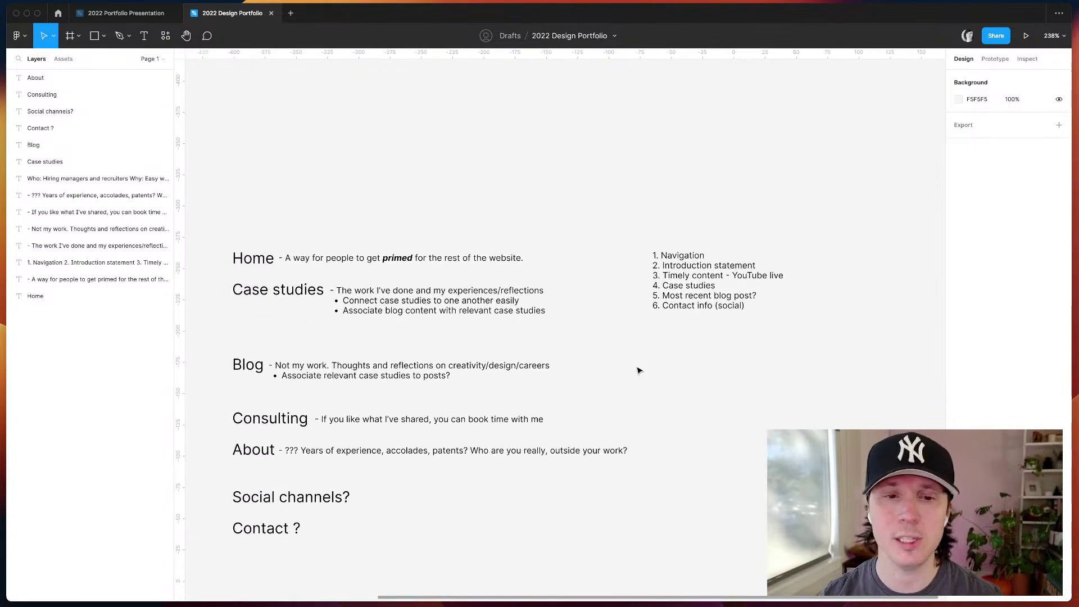
scroll(638, 371, "right", 7)
scroll(639, 370, "right", 4)
scroll(639, 370, "down", 1)
scroll(639, 371, "left", 3)
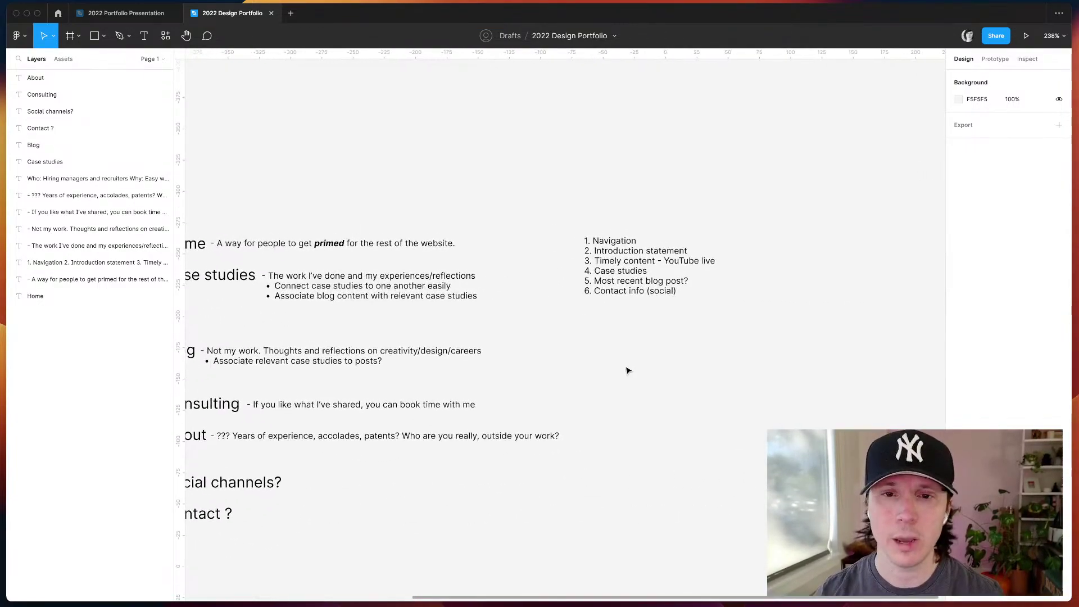
- Duplicate the numbered list, placing one list above the Home row and the other below it at X -38, Y -225
left_click(696, 267)
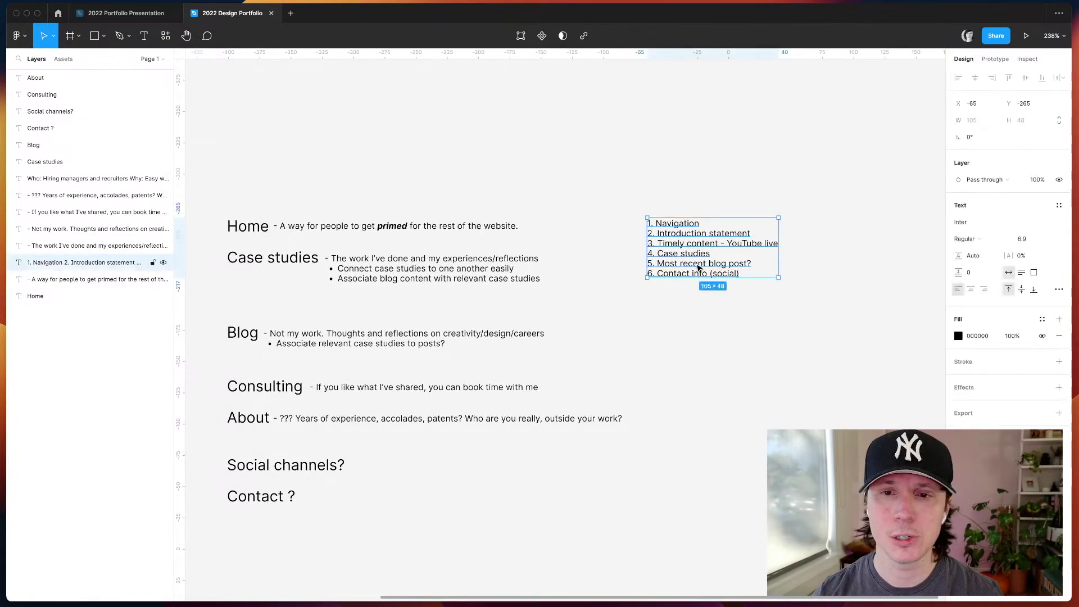
double_click(681, 257)
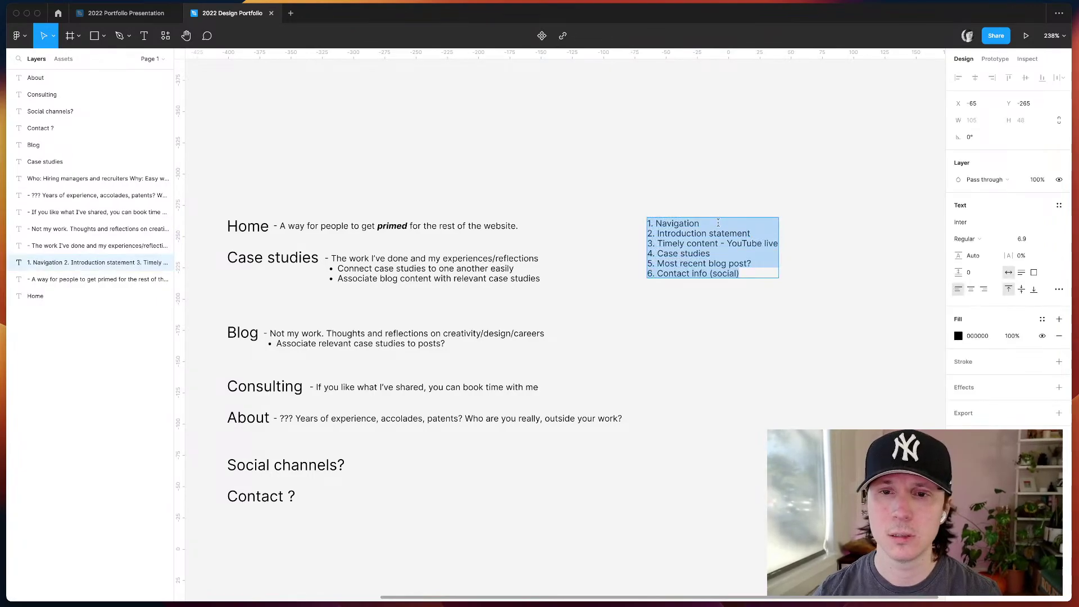
key("Escape")
left_click_drag(674, 247, 711, 301)
key("super+d")
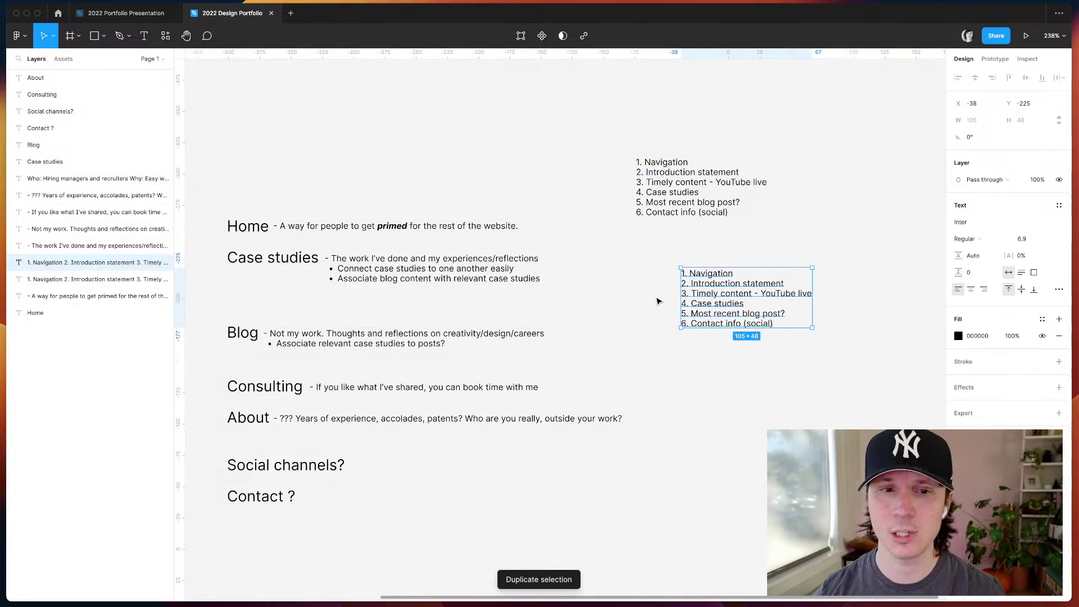
double_click(728, 305)
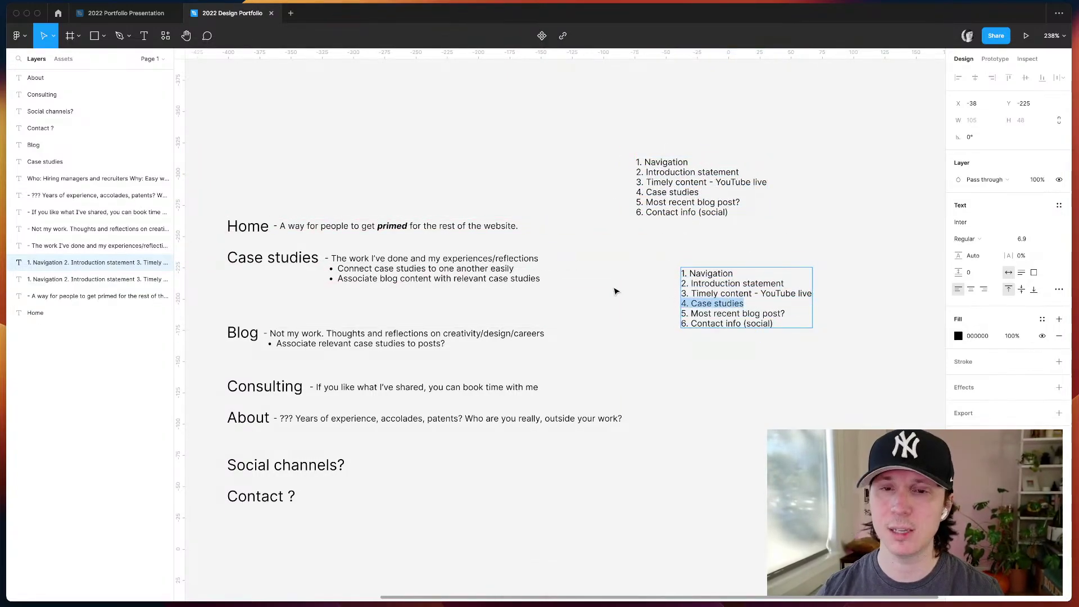
- Add the bold heading "Home" above the first line of the upper numbered list
left_click(656, 177)
double_click(656, 177)
key("Left")
key("Return")
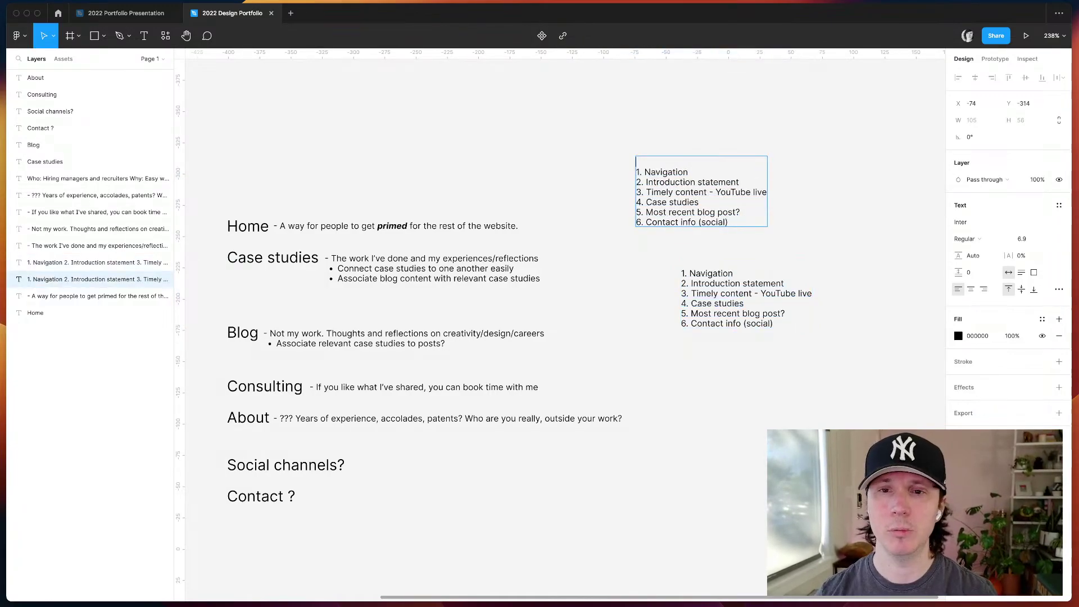
key("super+b")
type("Home")
key("Escape")
key("Escape")
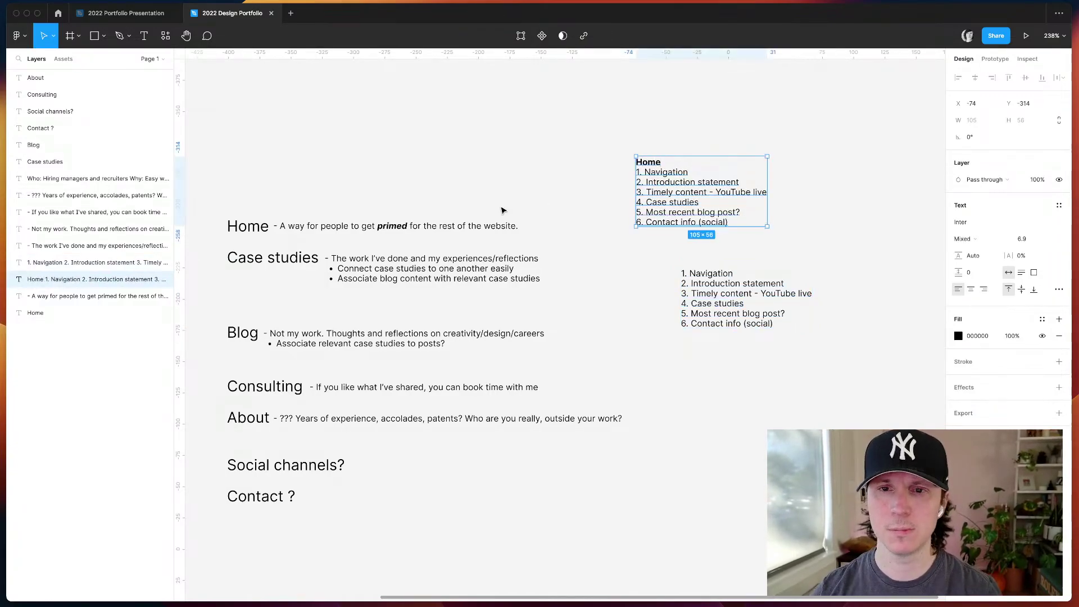
- Insert a blank line beneath the "Home" heading and move that list up and to the right
double_click(660, 180)
left_click(666, 162)
key("Return")
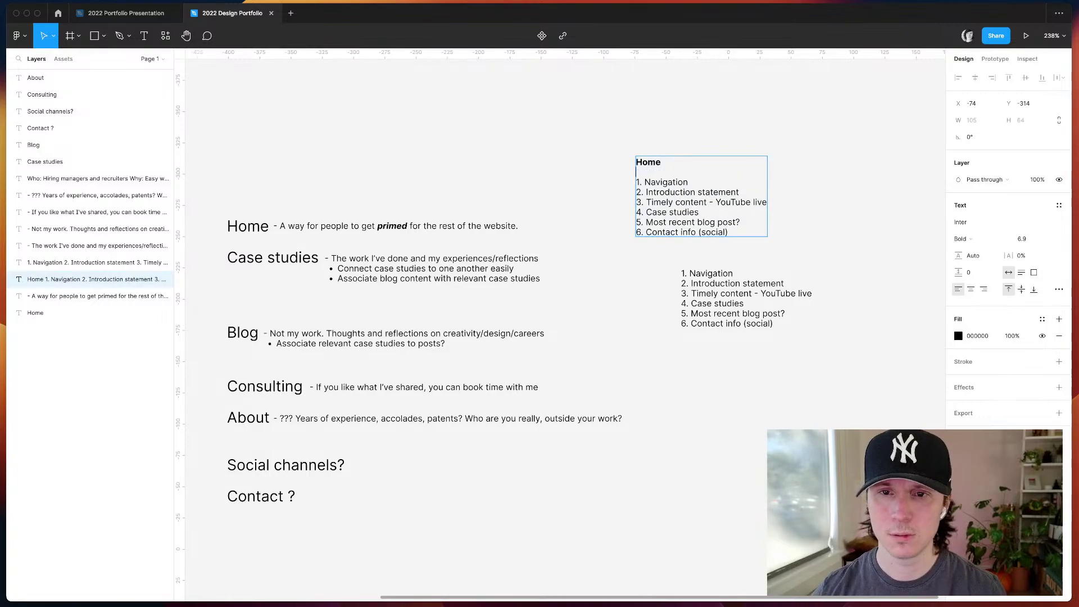
key("Escape")
key("Escape")
left_click_drag(657, 210, 692, 175)
key("Escape")
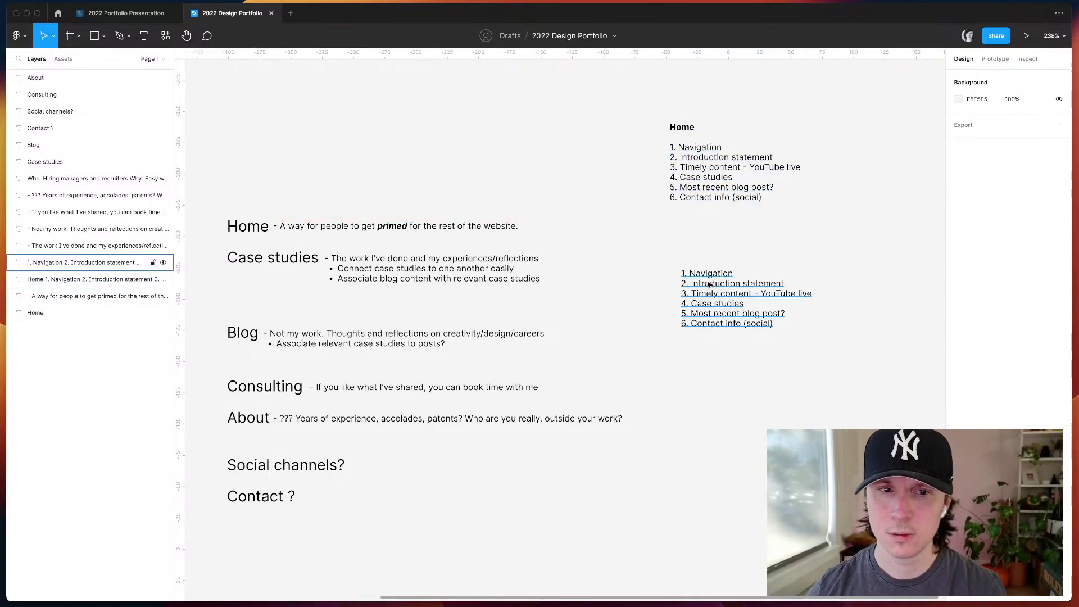
- Replace the whole text of the lower numbered list with the bold heading "Case studies"
left_click(723, 290)
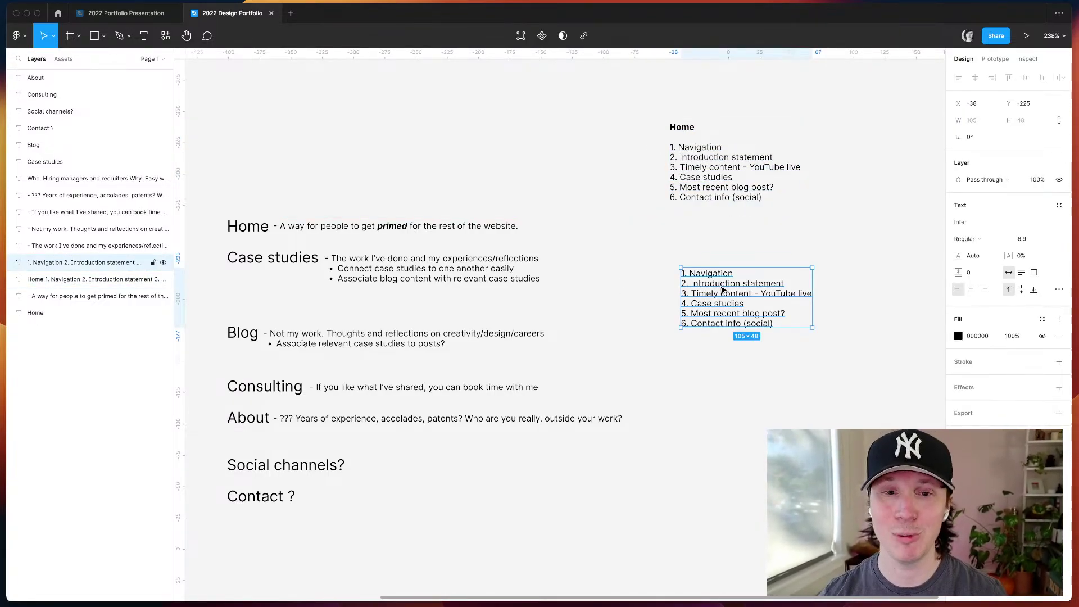
double_click(723, 289)
key("BackSpace")
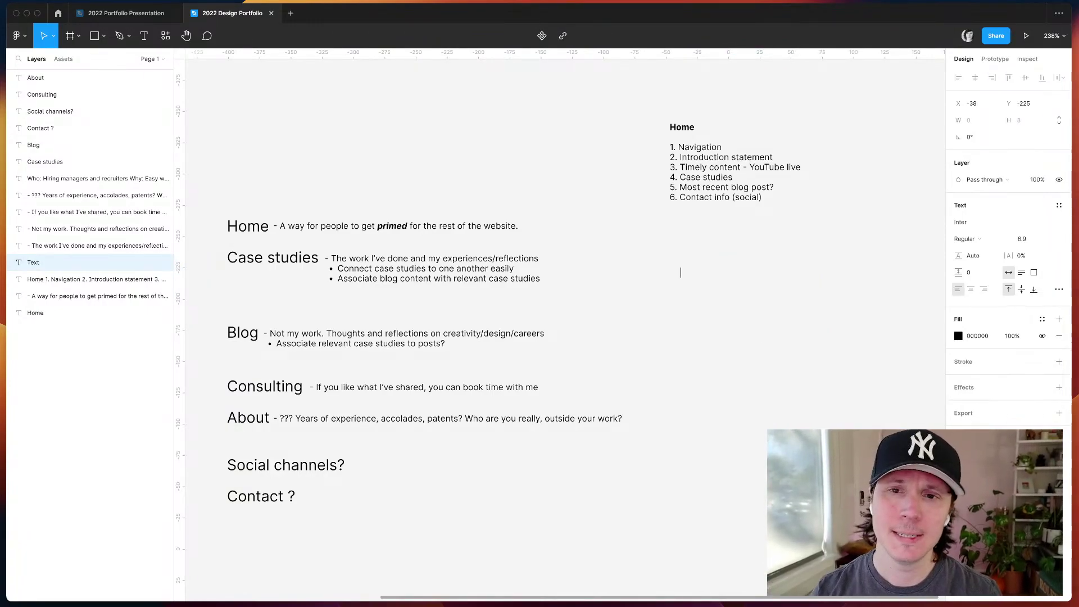
key("super+b")
type("Case studies")
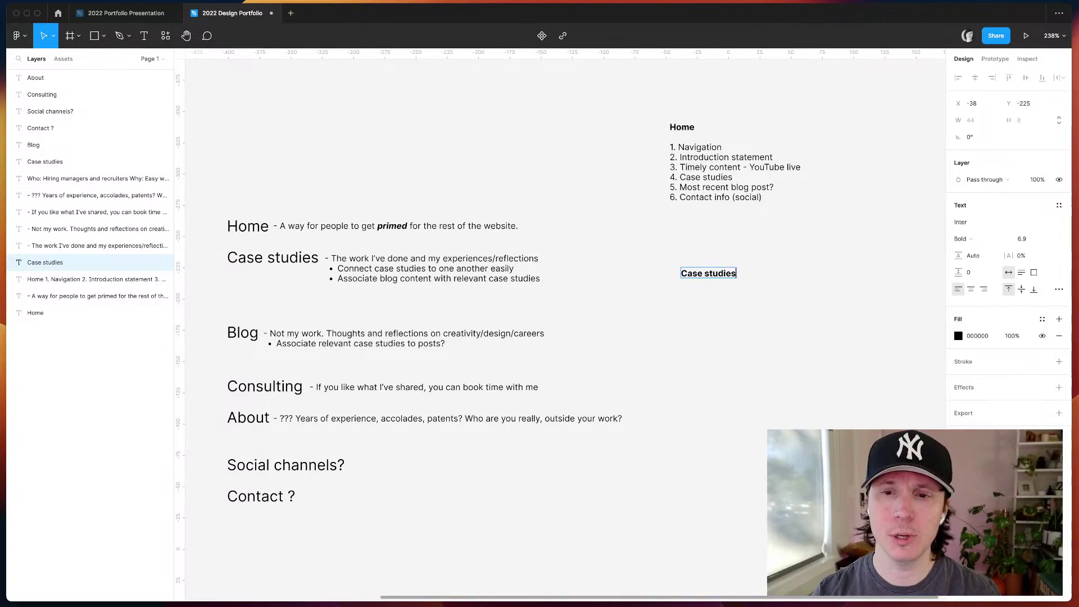
- Below the heading, add a blank line, regular-weight "1. Navigation" and an empty item 2, and move the block to X -47, Y -236
key("Return")
key("super+b")
key("Return")
type("1. ")
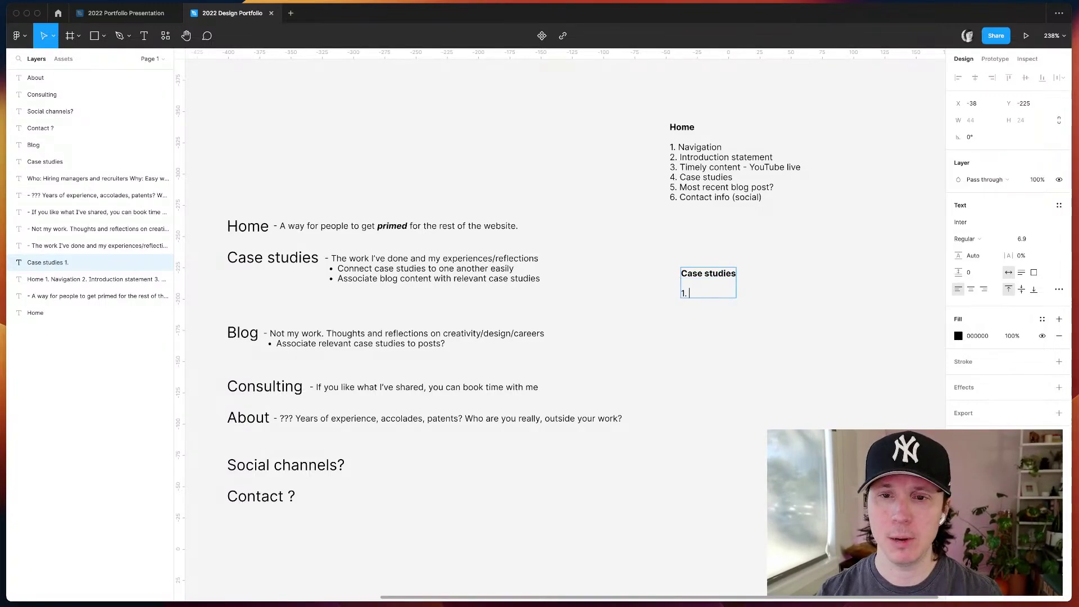
type("Navigation")
key("Return")
type("2.")
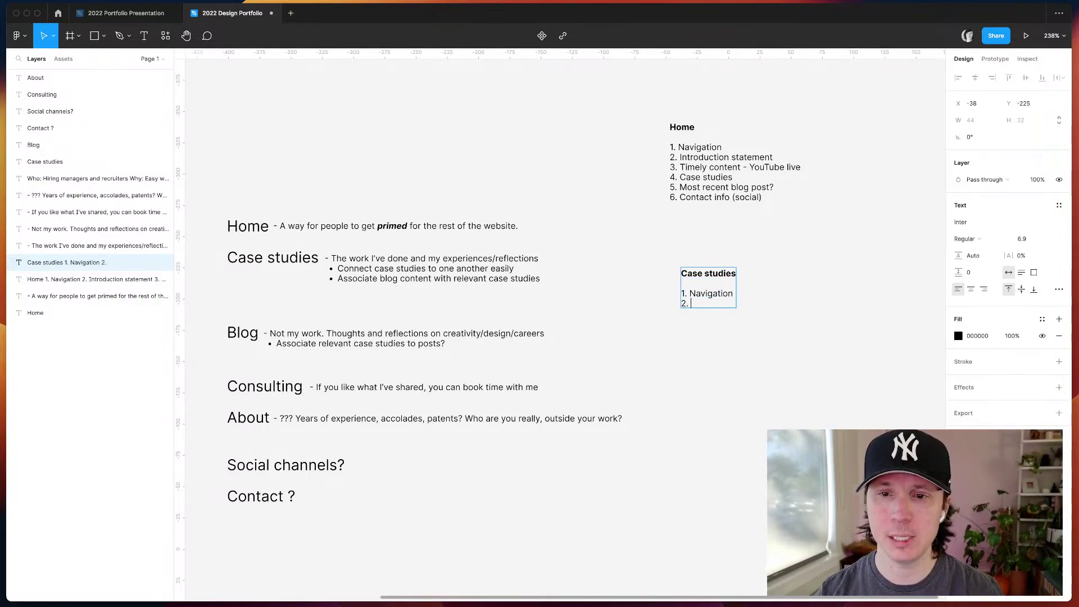
key("Escape")
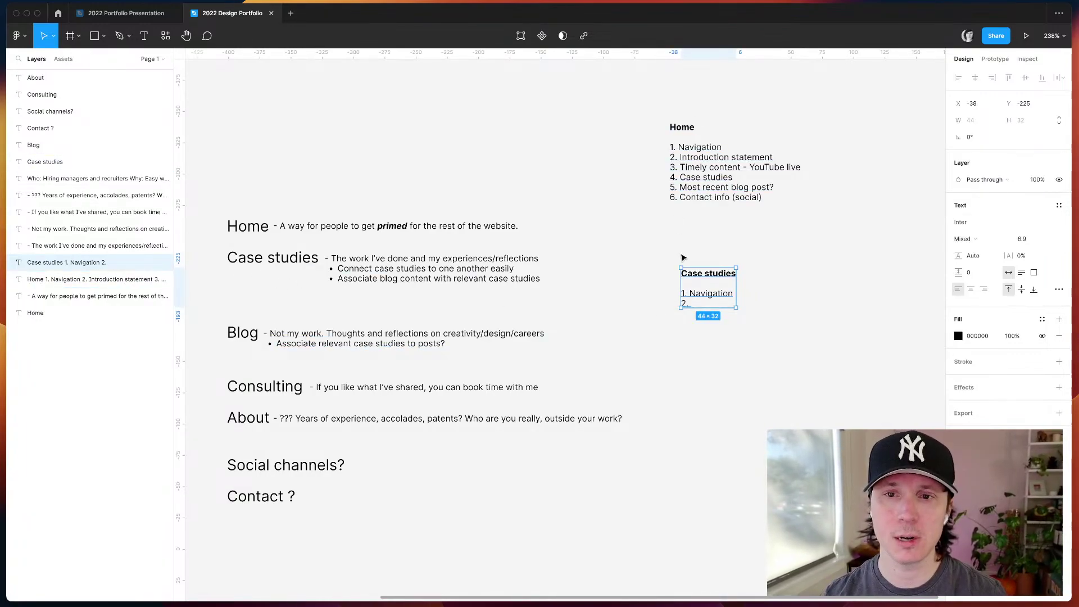
left_click_drag(704, 281, 694, 267)
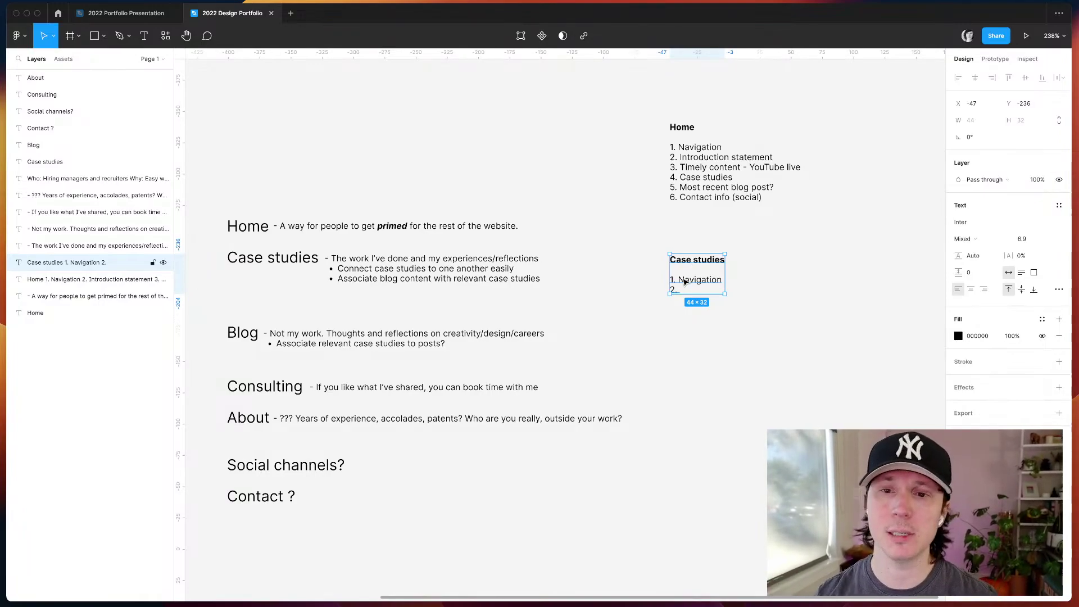
- Fill in item 2 of the Case studies list as "Title - Project or company" and add an empty item 3
double_click(687, 281)
left_click(670, 279)
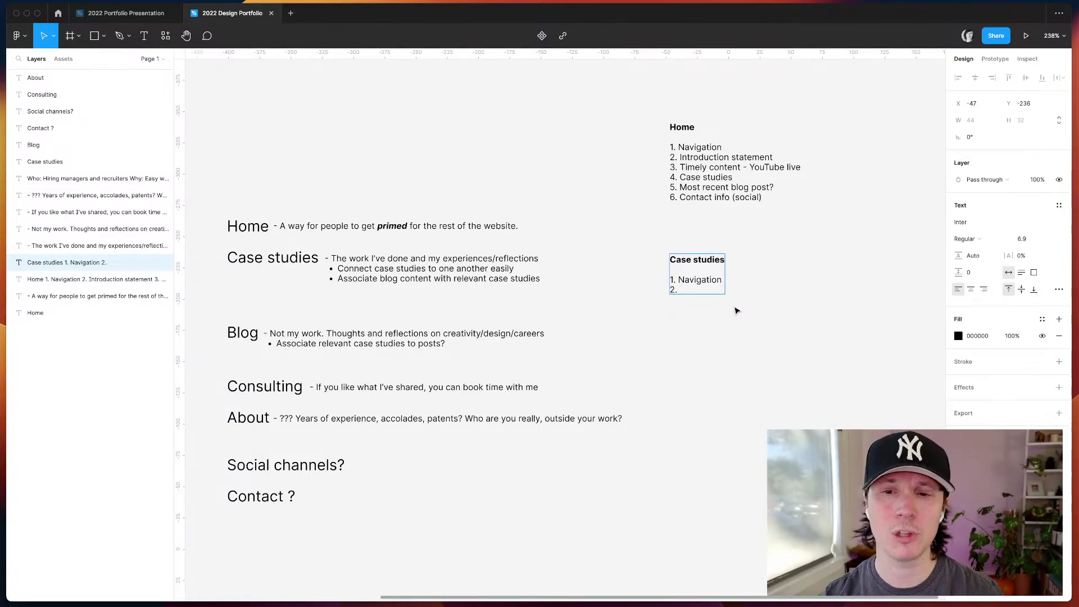
type("Titl")
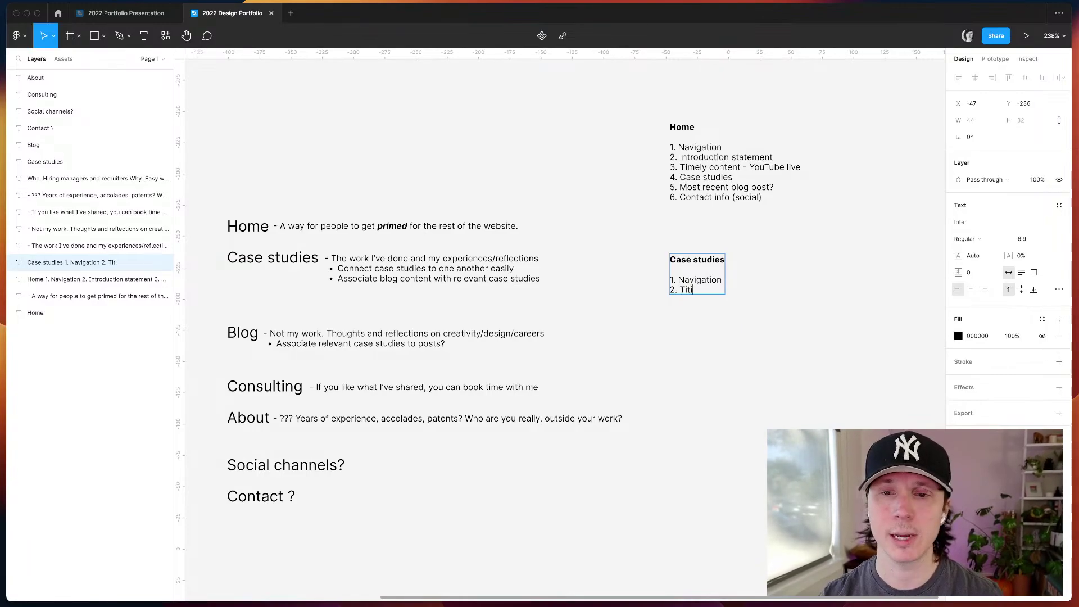
type("e")
key("Return")
type("3.")
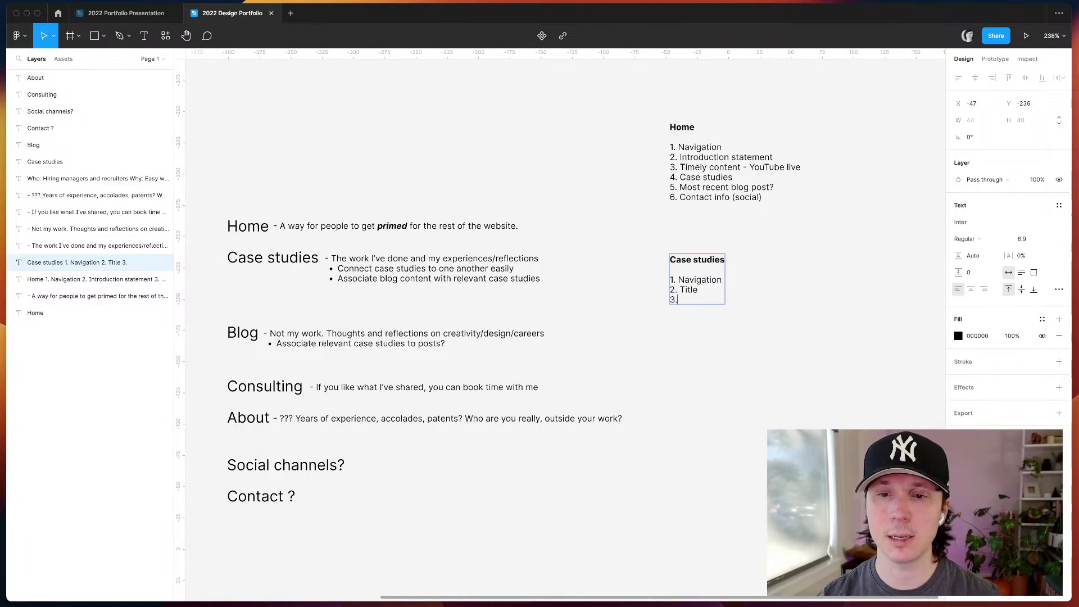
type(" - Projec")
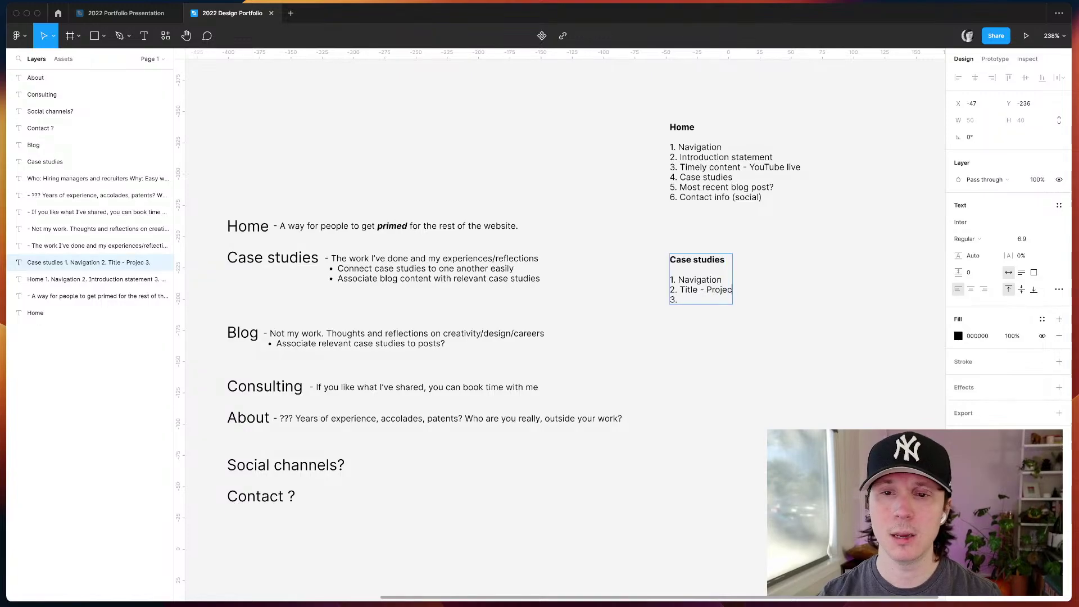
type("t or company")
key("Down")
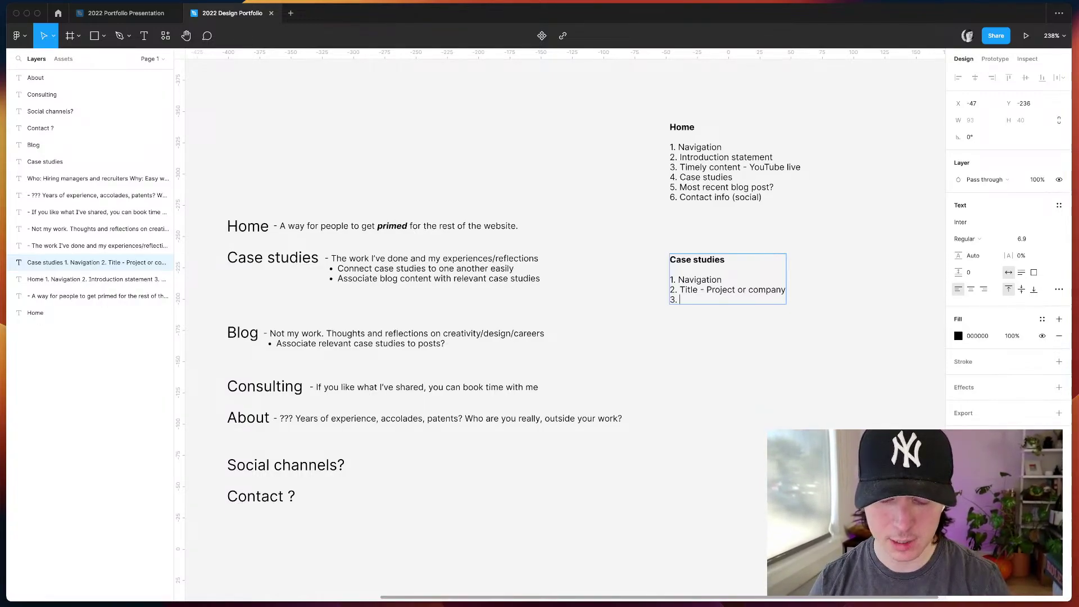
- Enter "Date range", "Summary statement" and "Large into image" as items 3 to 5, and add an empty item 6
type("Date")
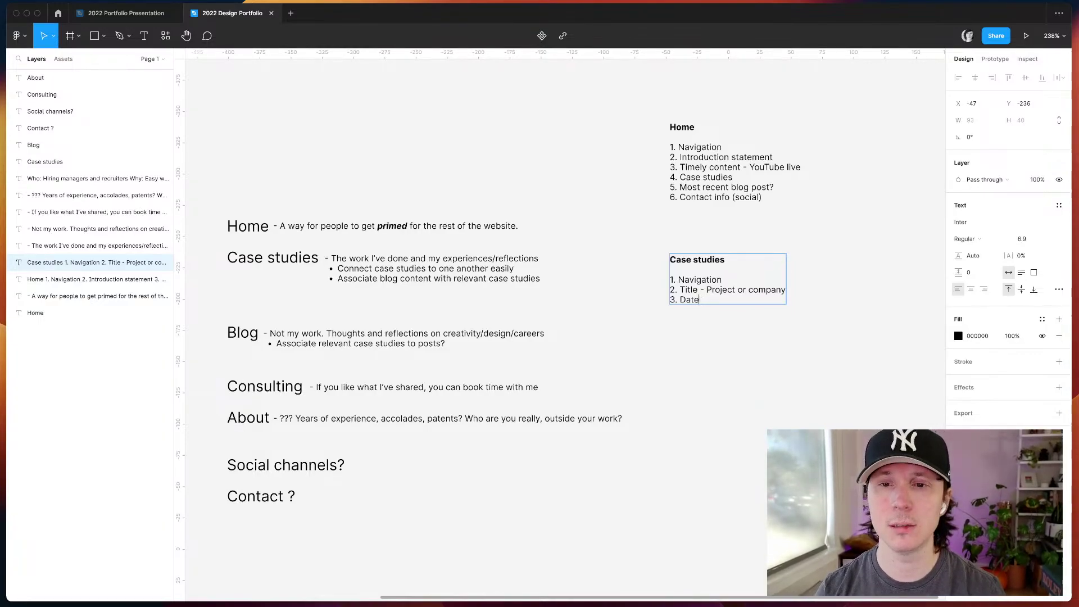
type(" range")
key("Return")
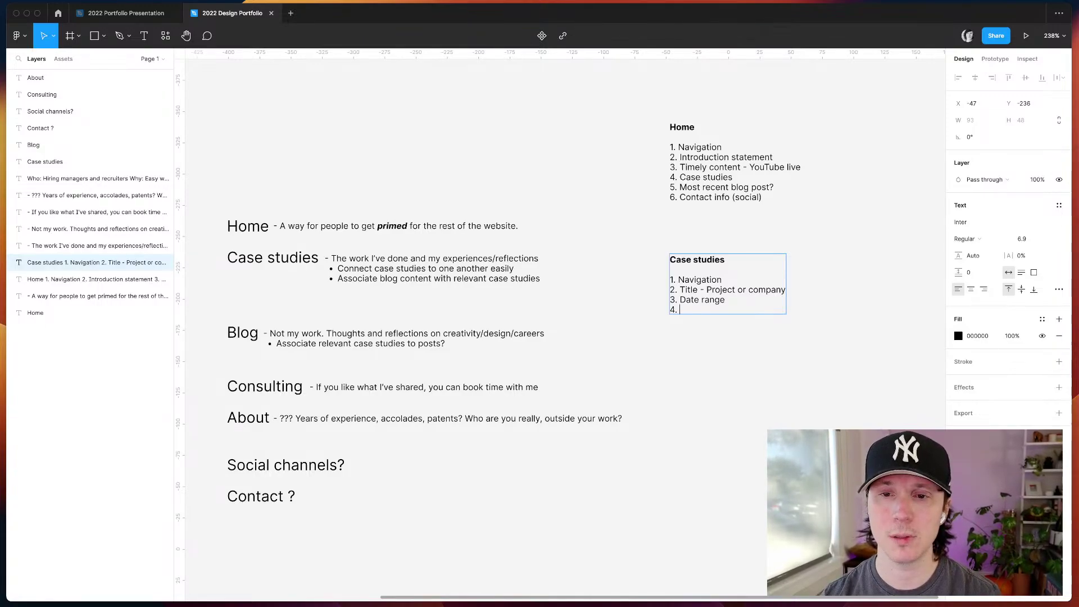
type("Summary statement")
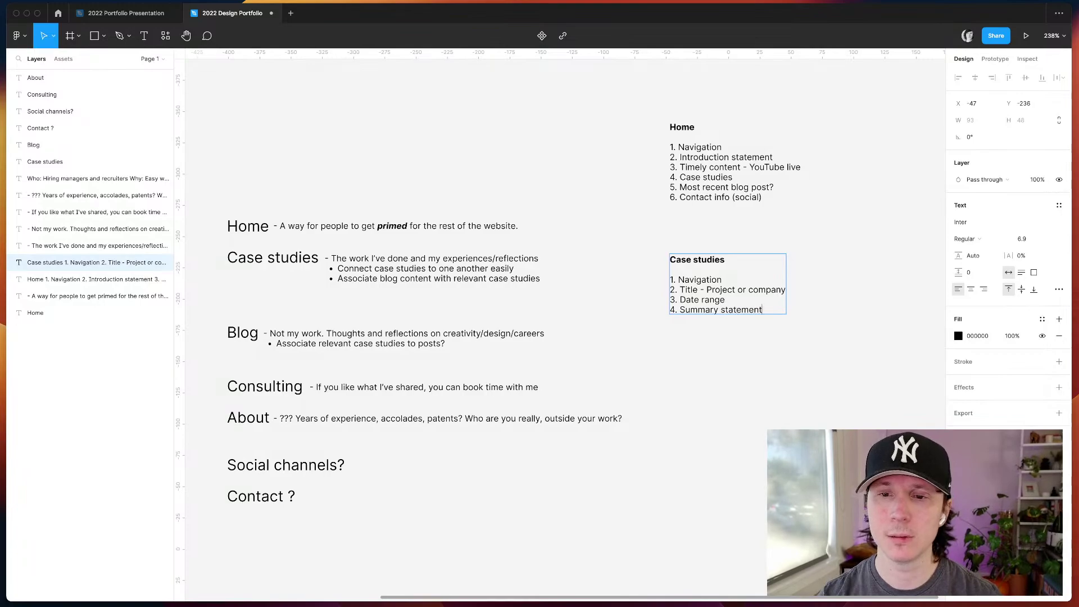
key("Return")
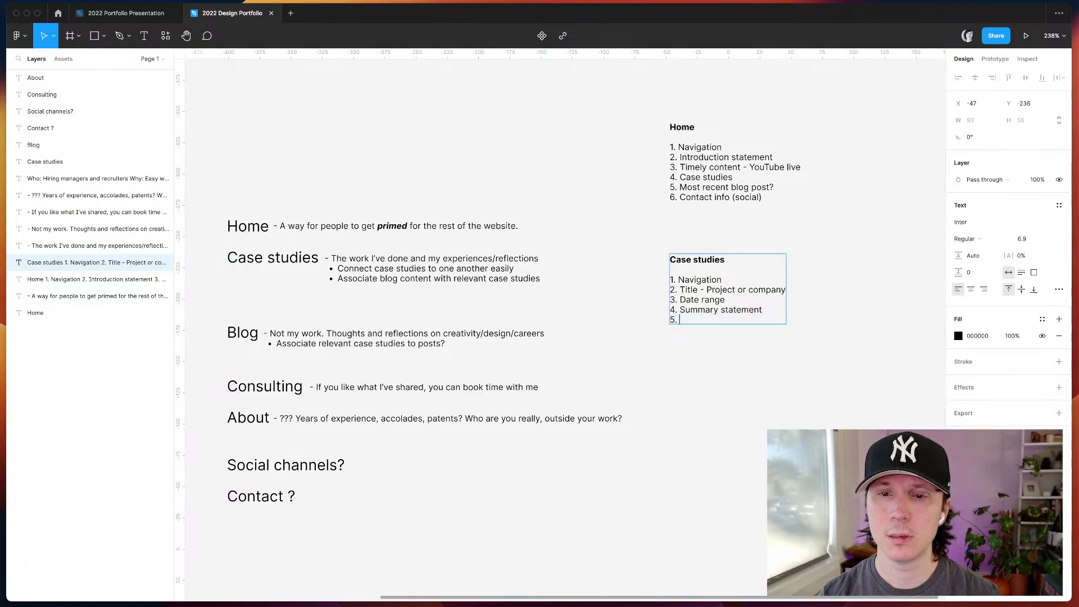
type("Large into image")
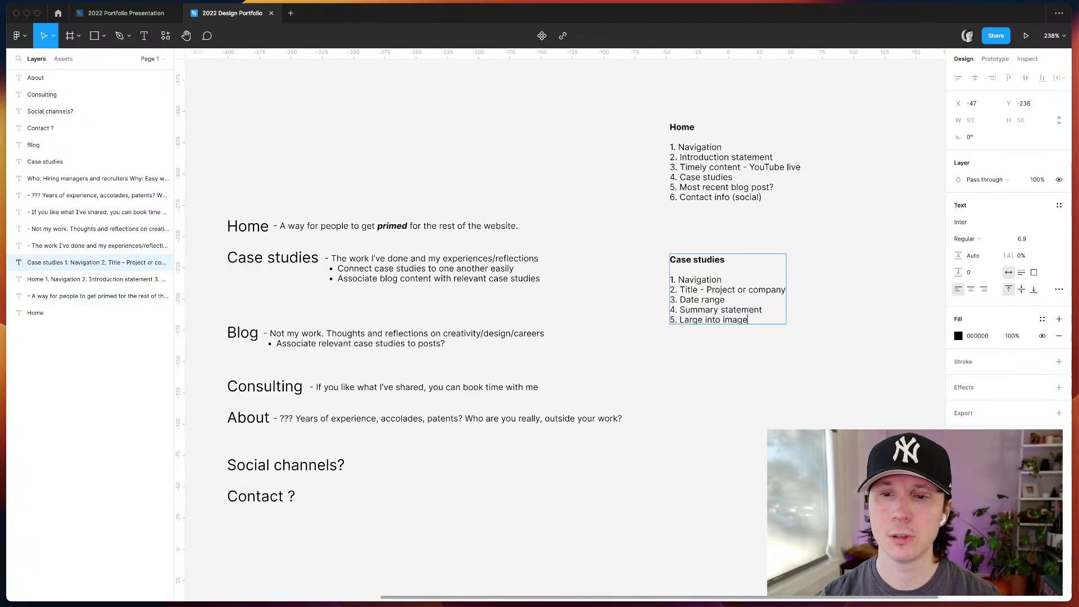
key("Return")
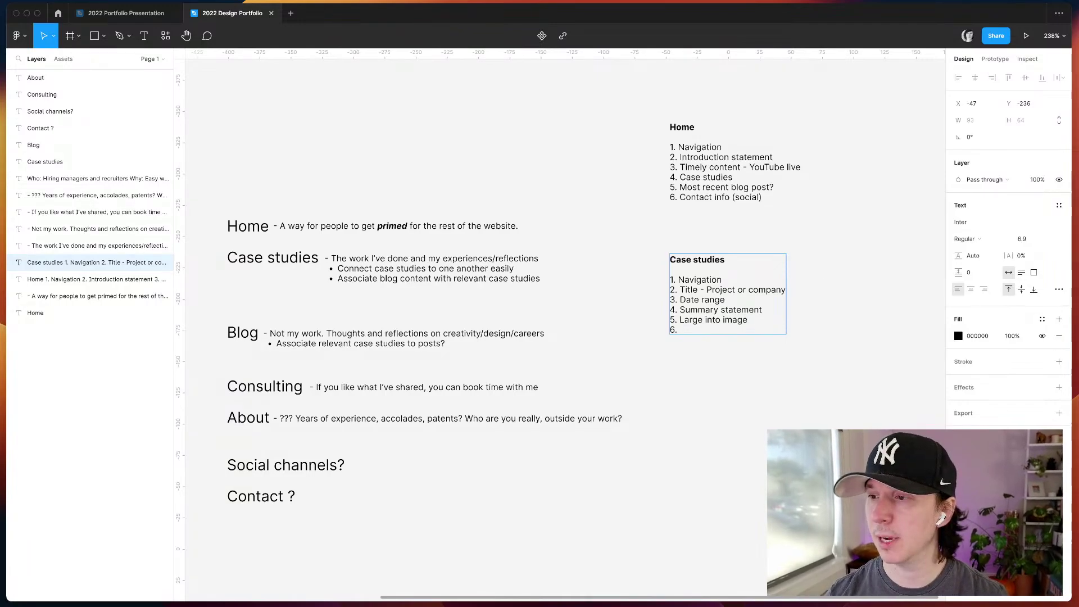
- Switch to the browser and examine how the existing Lyft case study page arranges its title, role, dates, summary and images
left_click_drag(1, 10, 274, 19)
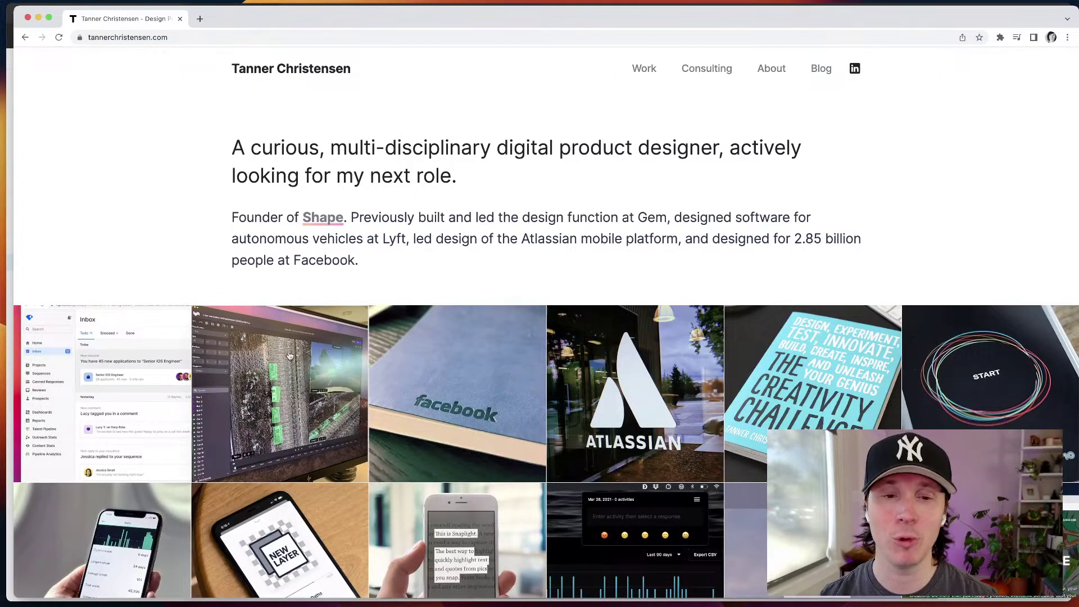
left_click(313, 345)
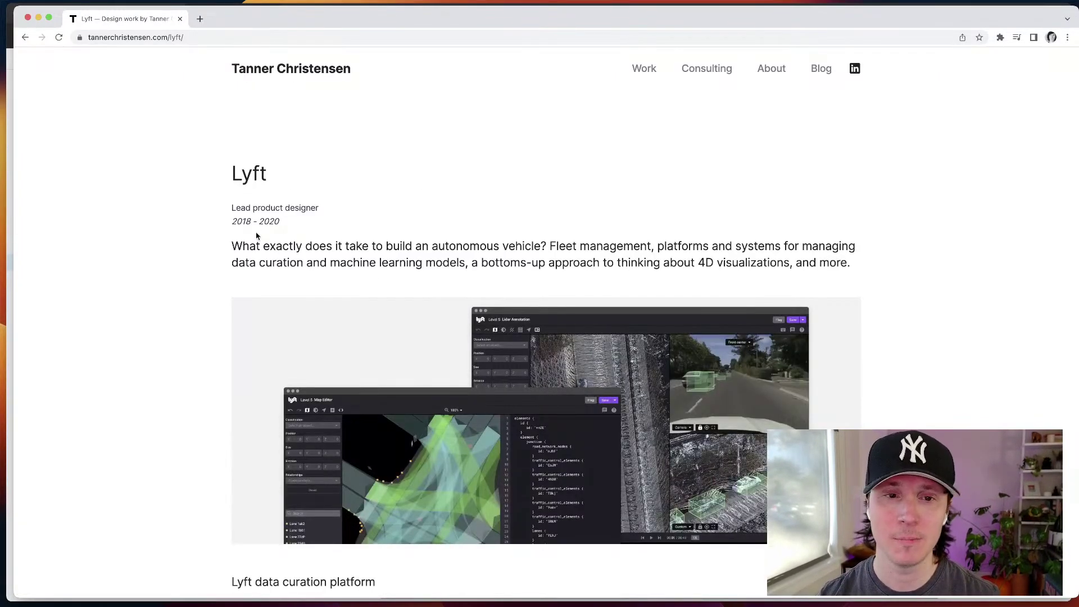
left_click_drag(229, 166, 847, 277)
left_click(522, 249)
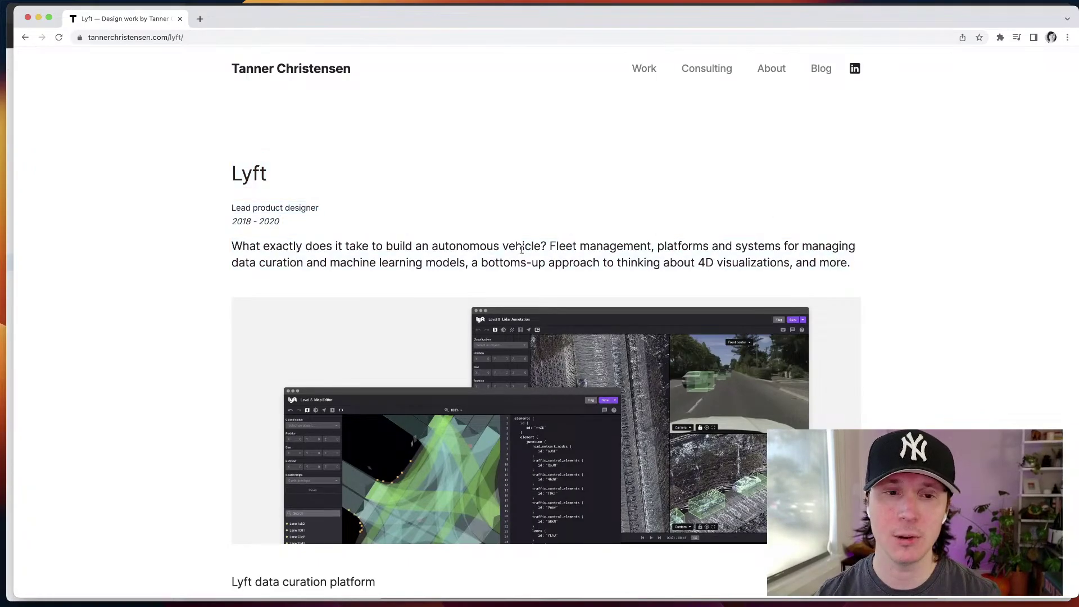
double_click(250, 169)
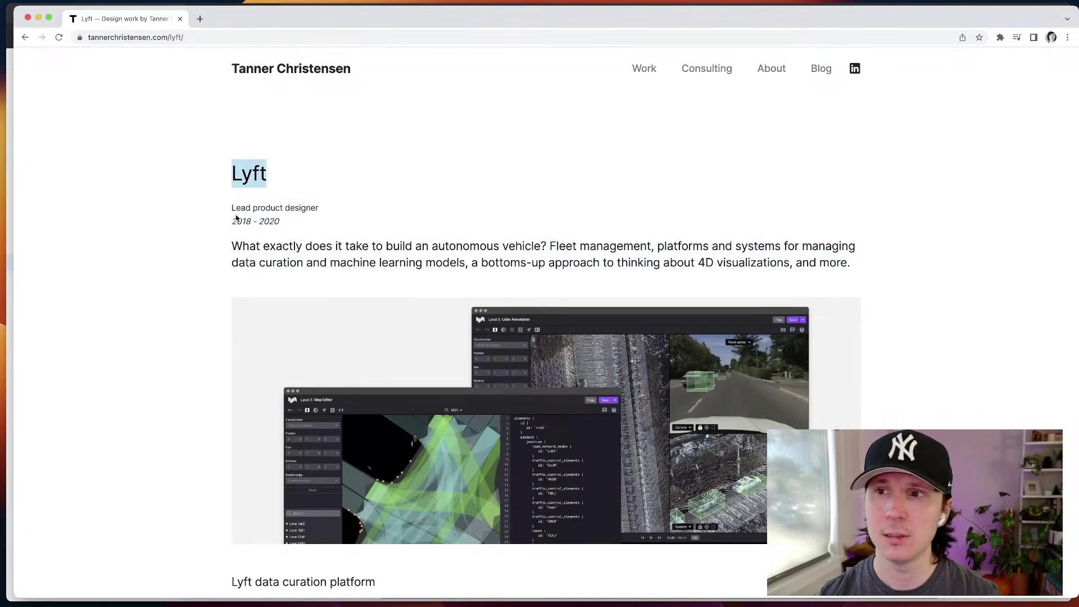
left_click_drag(230, 221, 309, 224)
left_click_drag(243, 247, 703, 283)
double_click(626, 248)
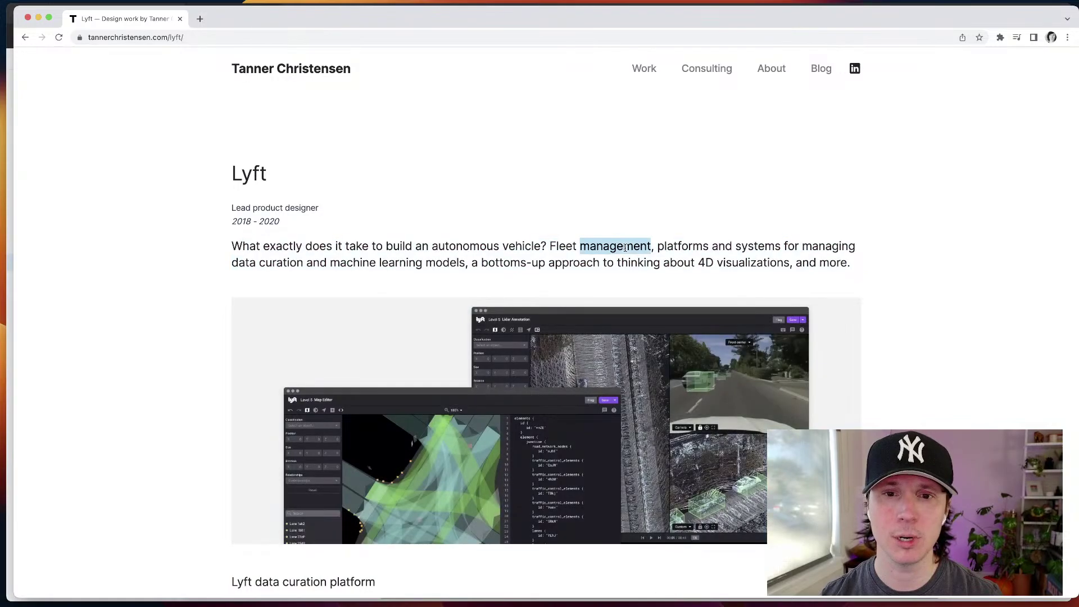
left_click(589, 251)
scroll(589, 251, "down", 20)
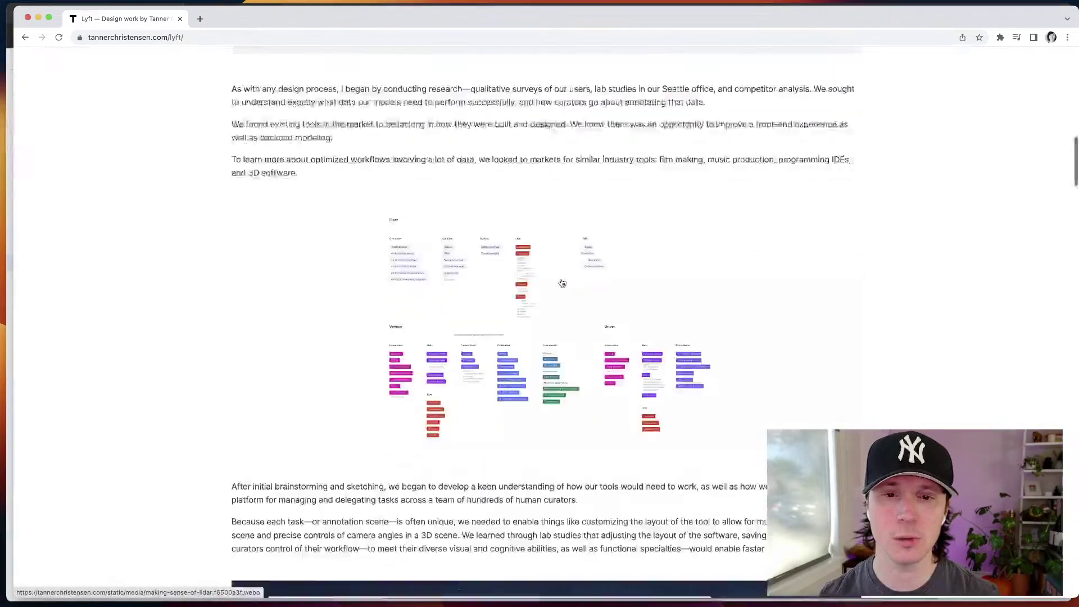
scroll(561, 283, "up", 20)
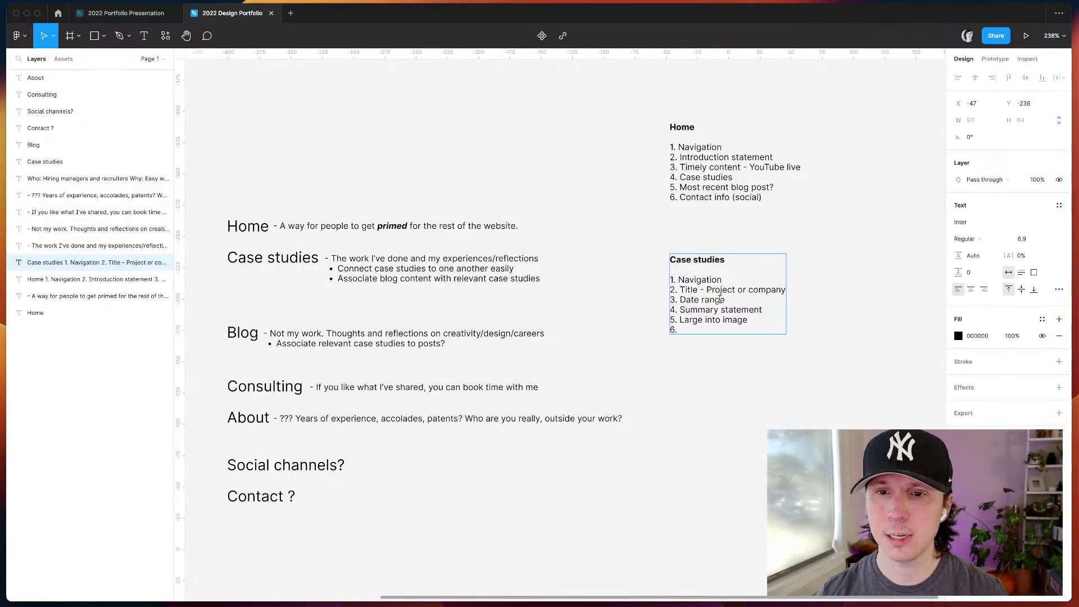
- Back in Figma, change item 3 of the Case studies list to "Position/role, date range"
left_click(681, 300)
type("P")
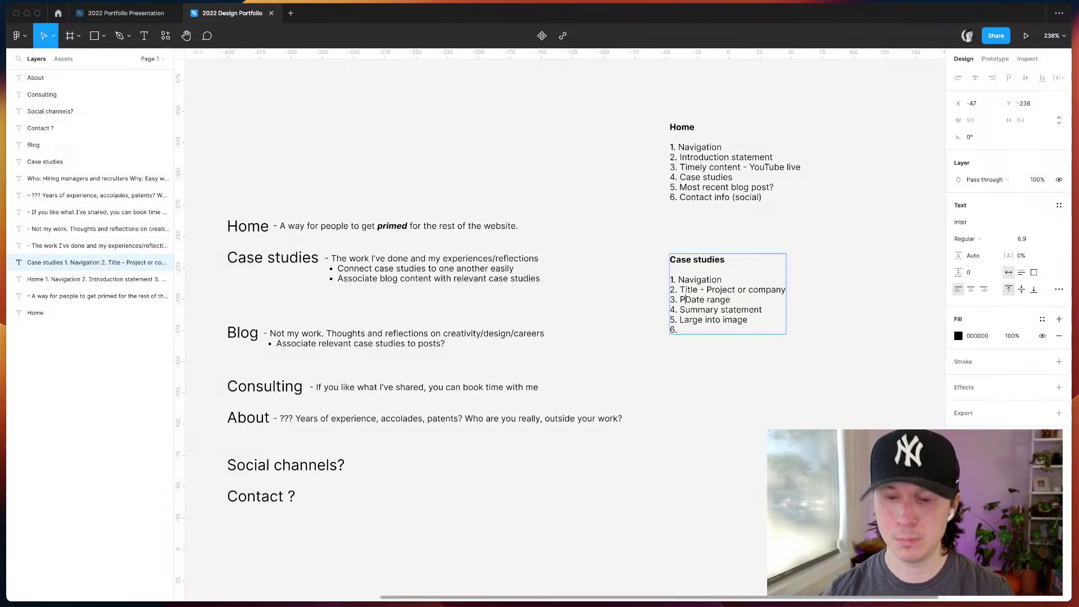
type("osition/role,")
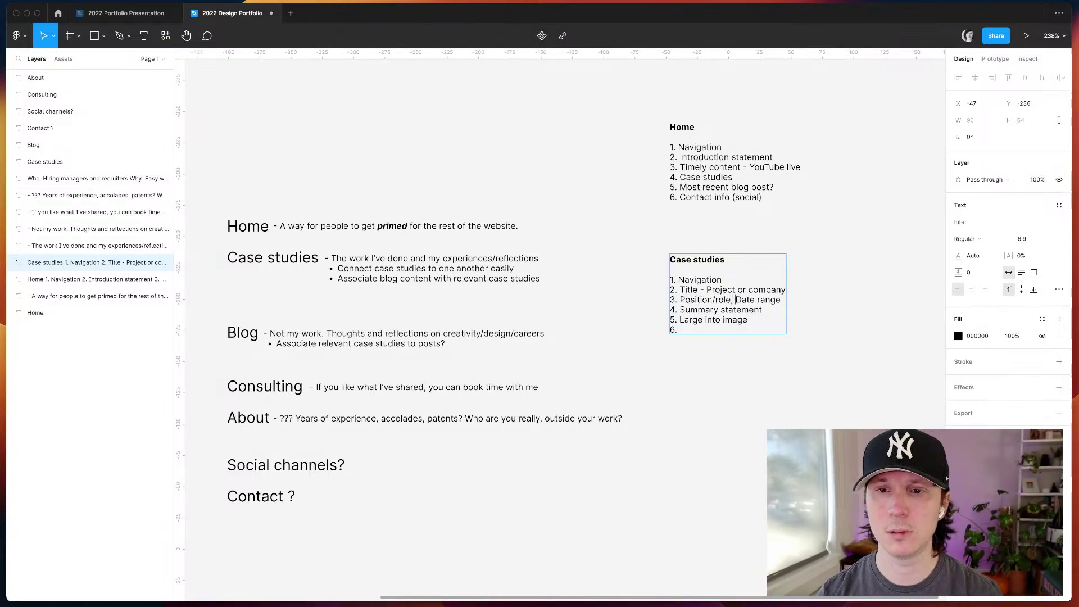
key("Delete")
type("d")
- Fill in item 6 of the Case studies list as "....case study" and finish editing the text
left_click(680, 330)
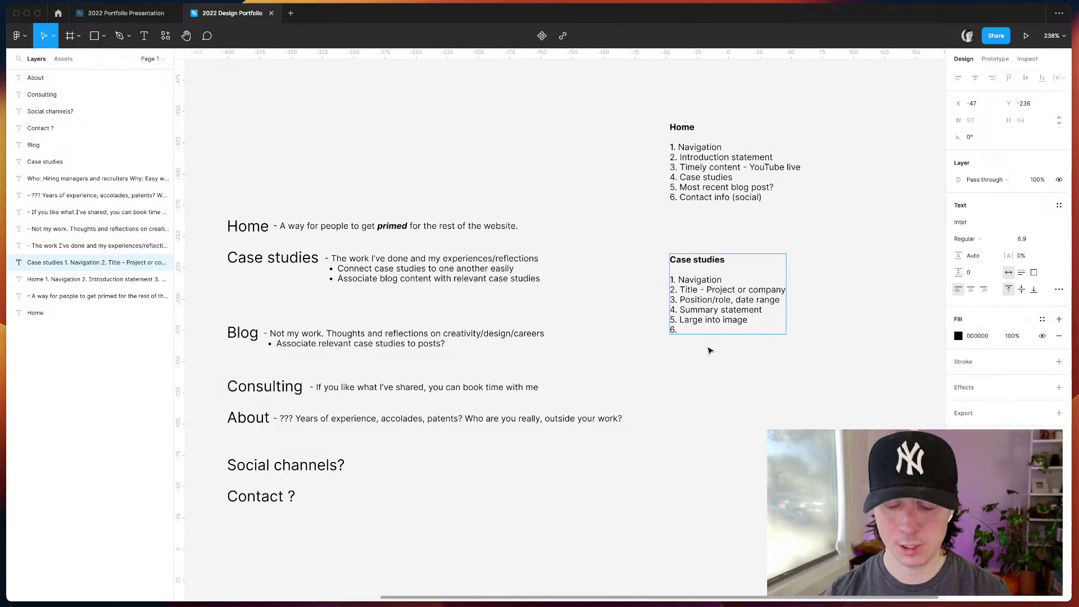
type("....case study")
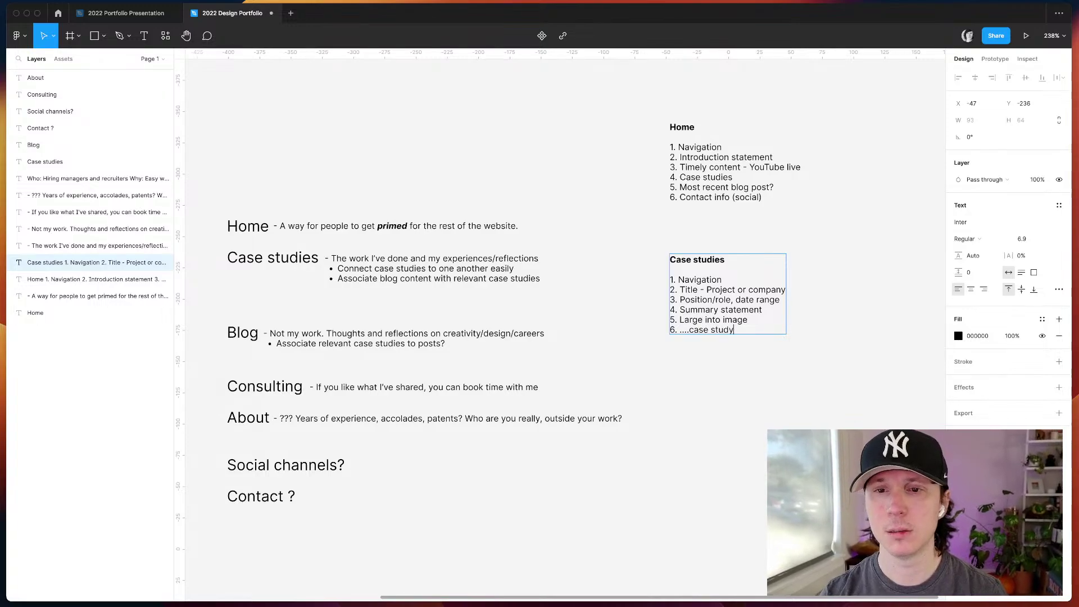
key("Return")
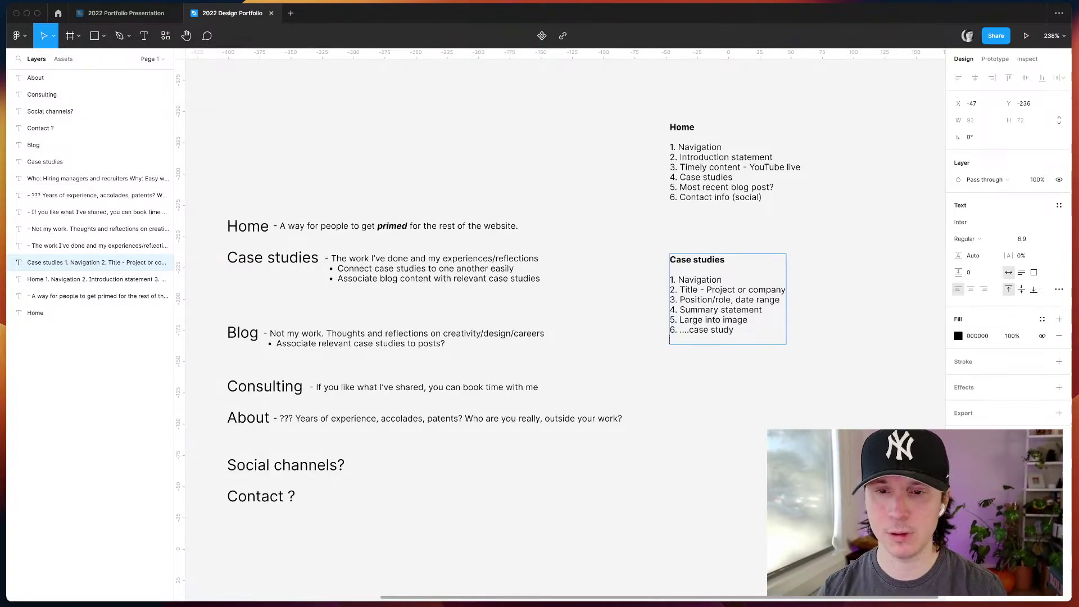
key("BackSpace")
key("Escape")
left_click(757, 356)
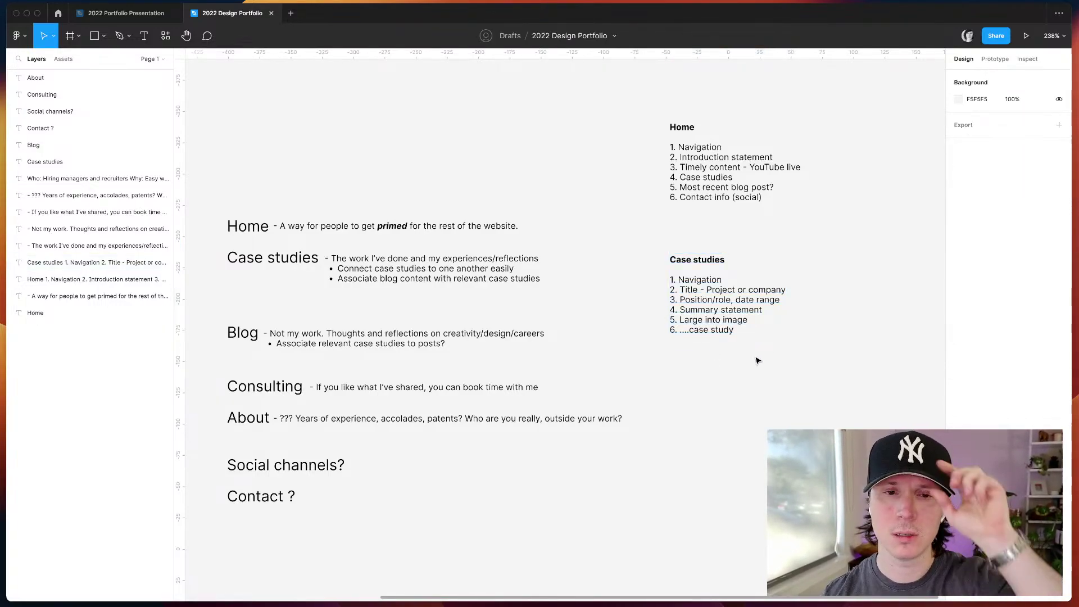
- Check the notes beside the Case studies heading and add item 7, "Next/prev case study", to the Case studies list
left_click(345, 274)
double_click(345, 274)
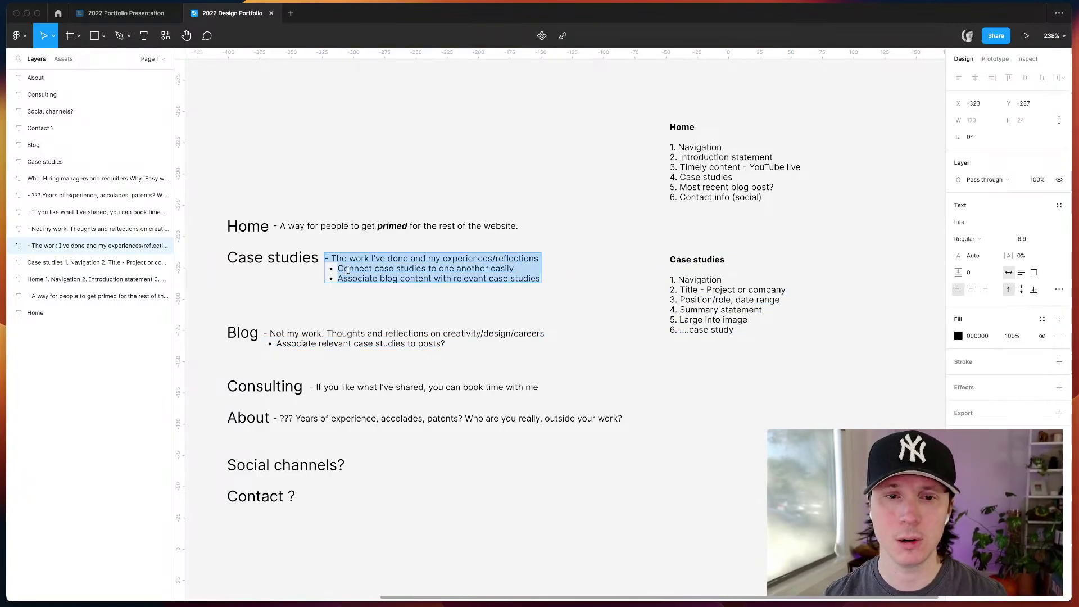
left_click(349, 268)
left_click_drag(349, 269, 349, 278)
key("Escape")
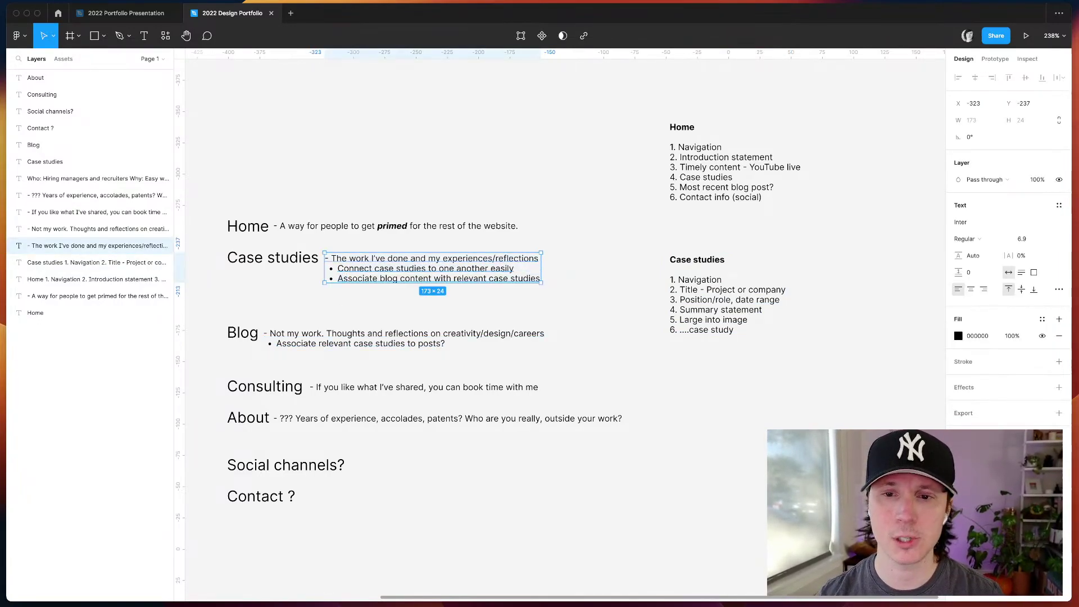
left_click(711, 321)
double_click(711, 321)
left_click(733, 330)
key("Return")
type("7. ")
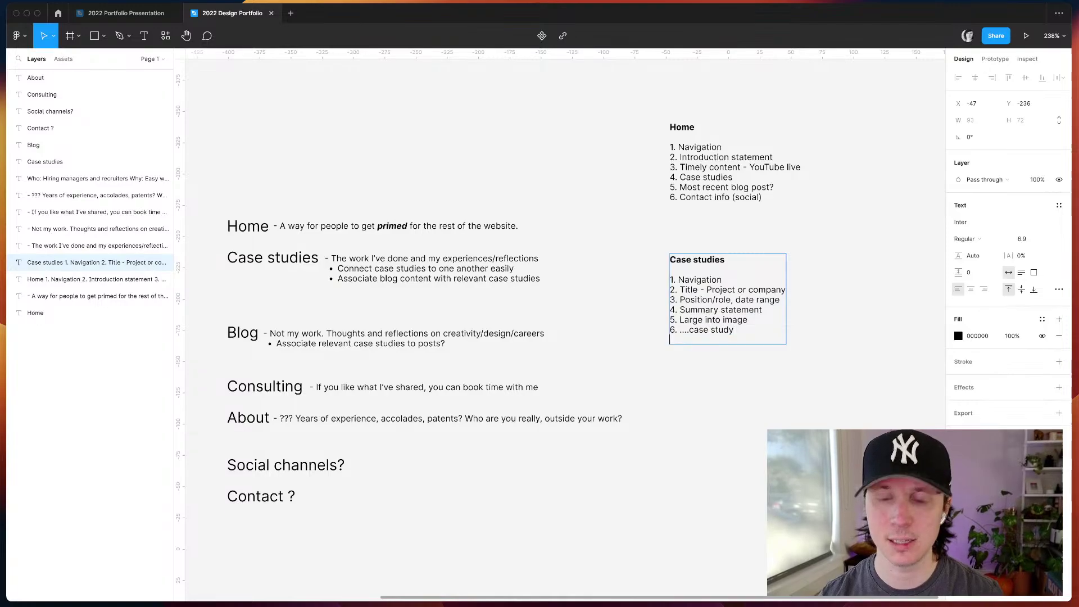
type("Next/")
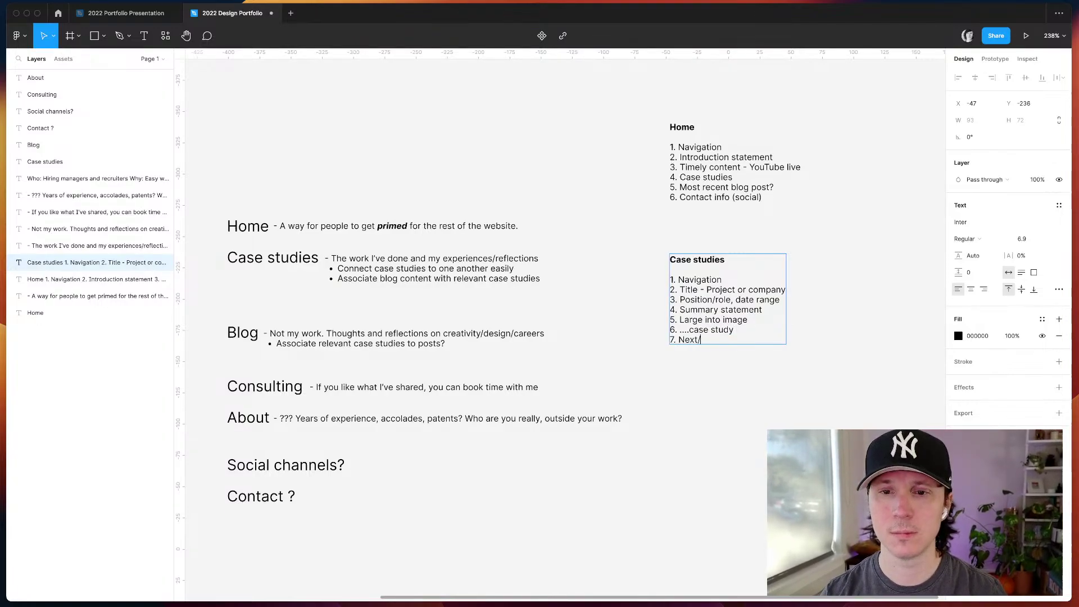
type("prev case study")
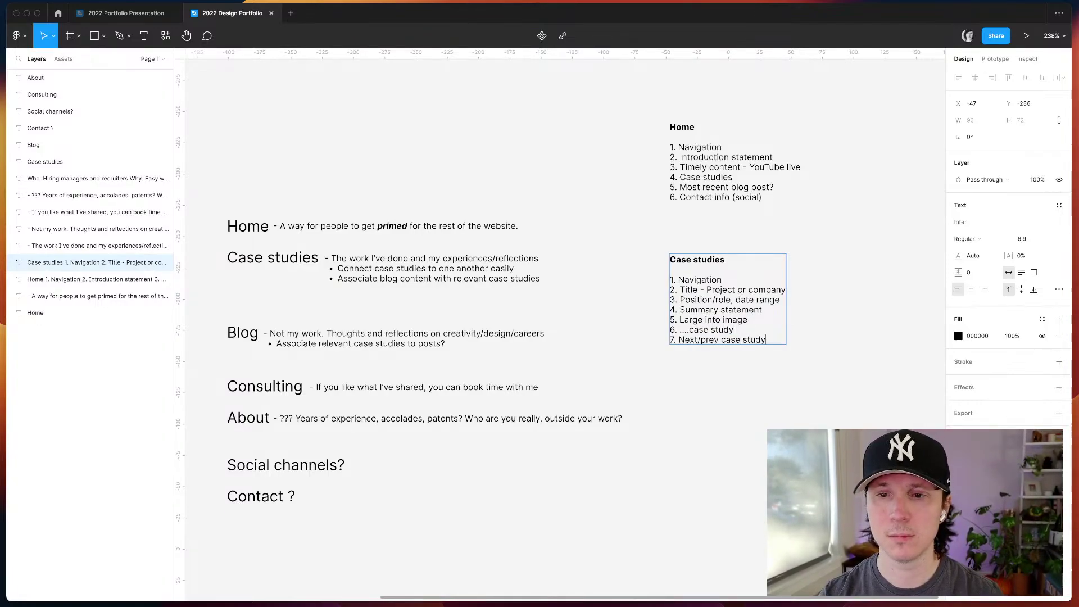
- Add item 8, "Relevant blog content", to the Case studies list and finish editing the text
key("Return")
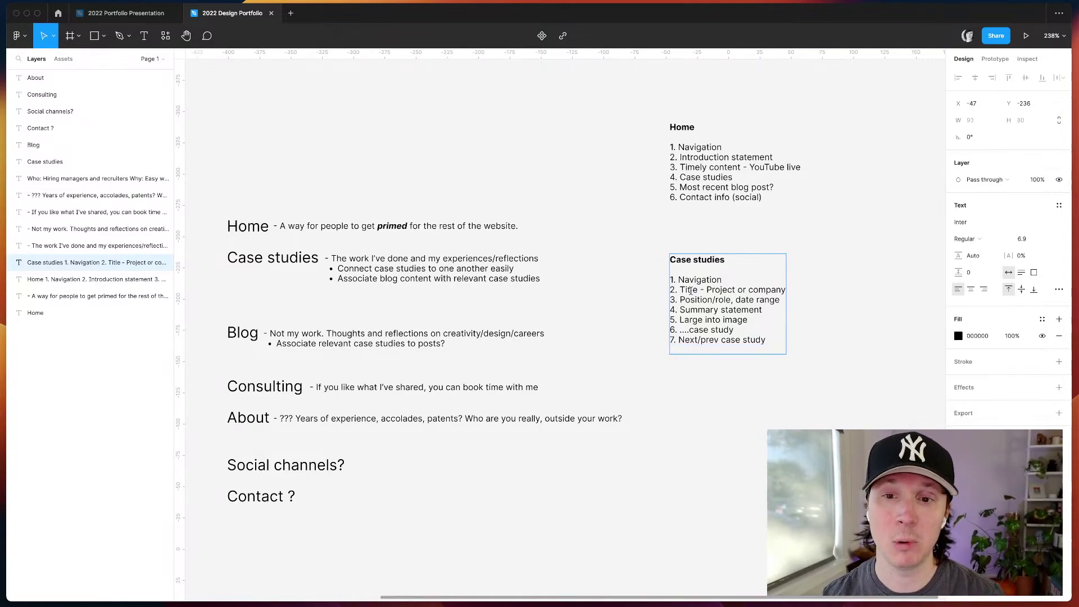
double_click(366, 280)
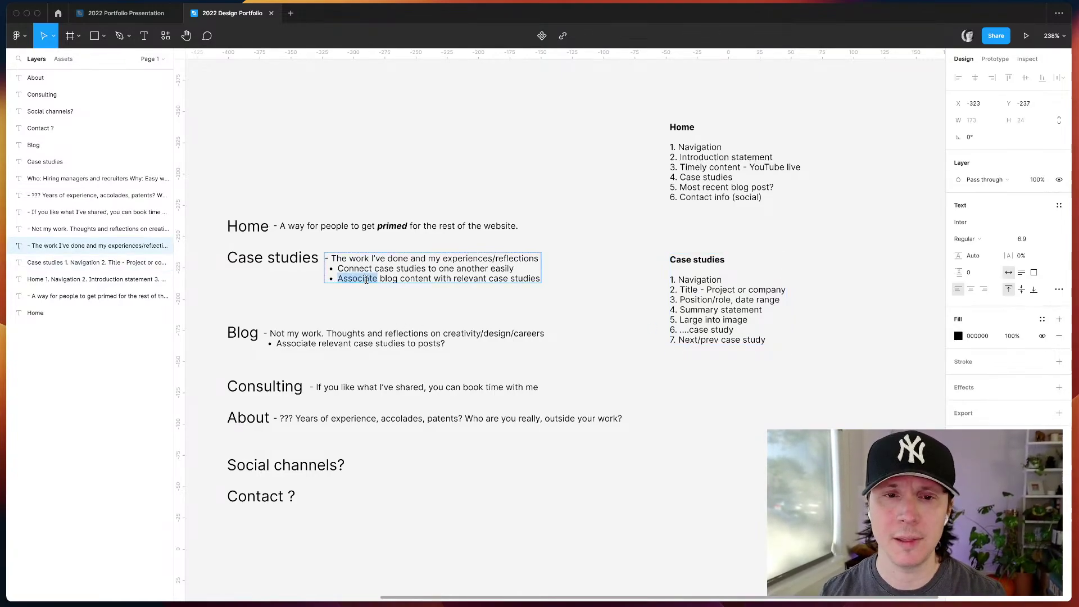
key("Escape")
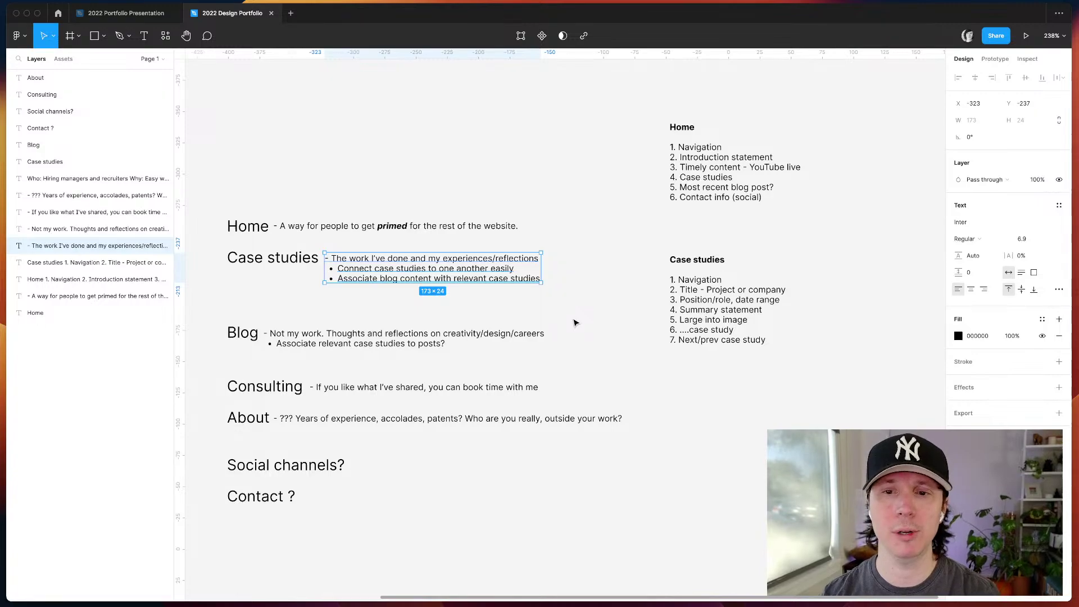
left_click(584, 323)
left_click(712, 332)
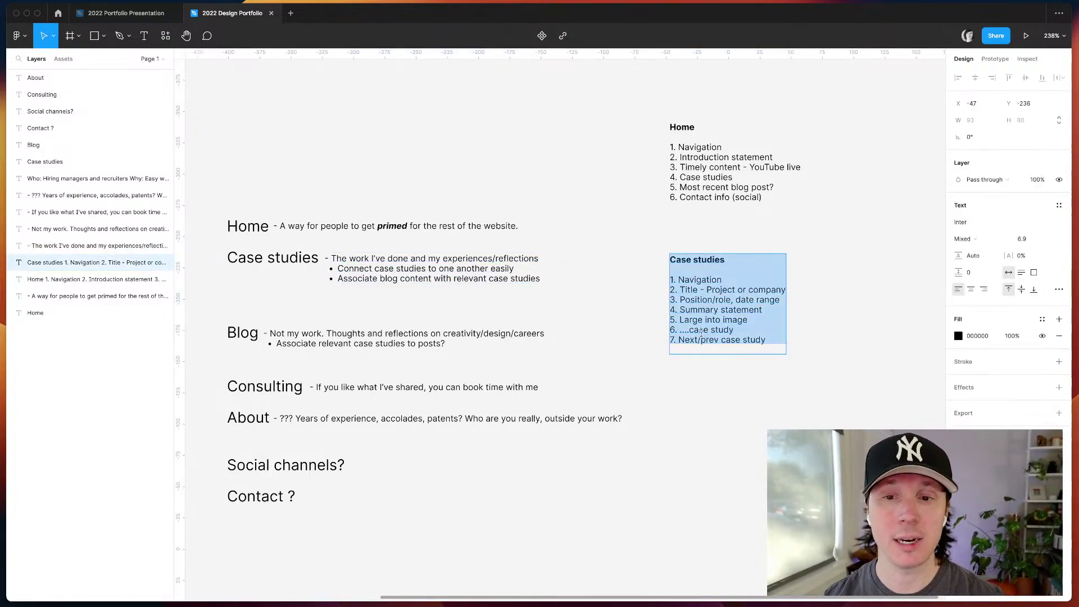
triple_click(711, 330)
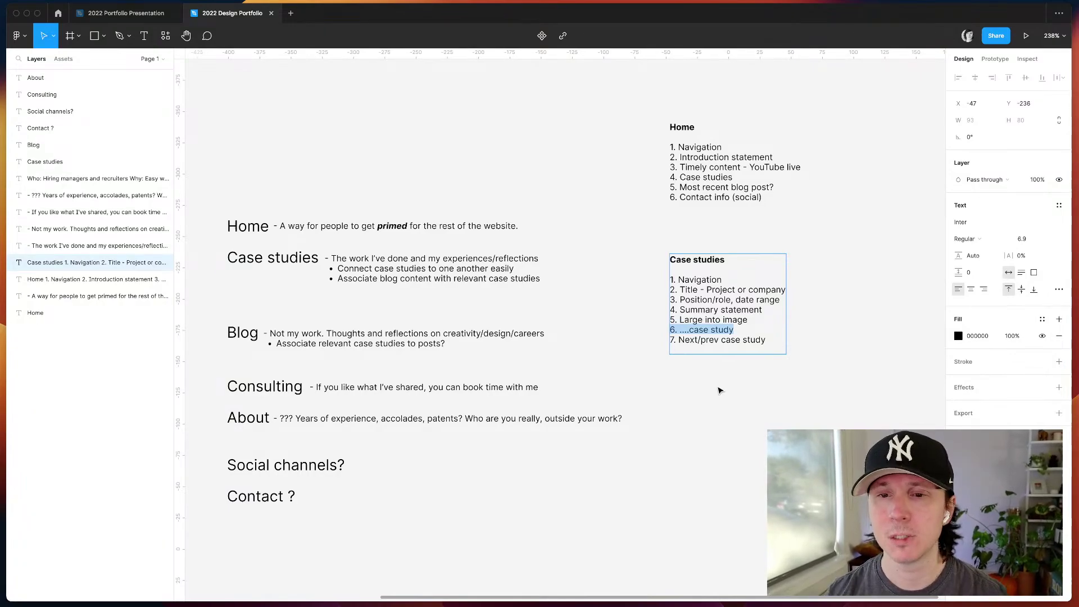
key("Down")
key("End")
key("Return")
type("8. ")
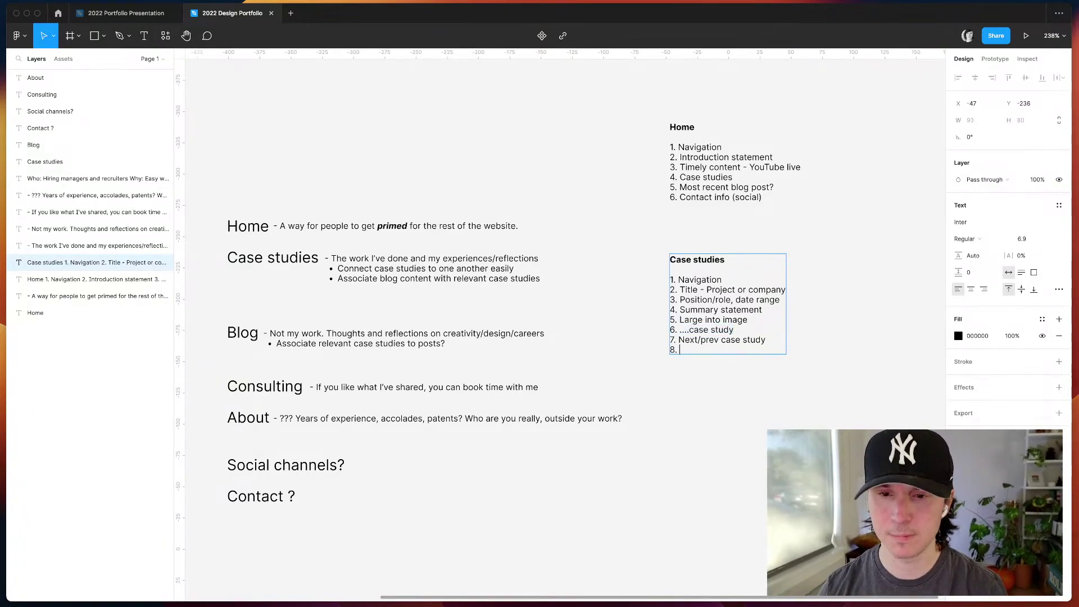
type("Relevant bl")
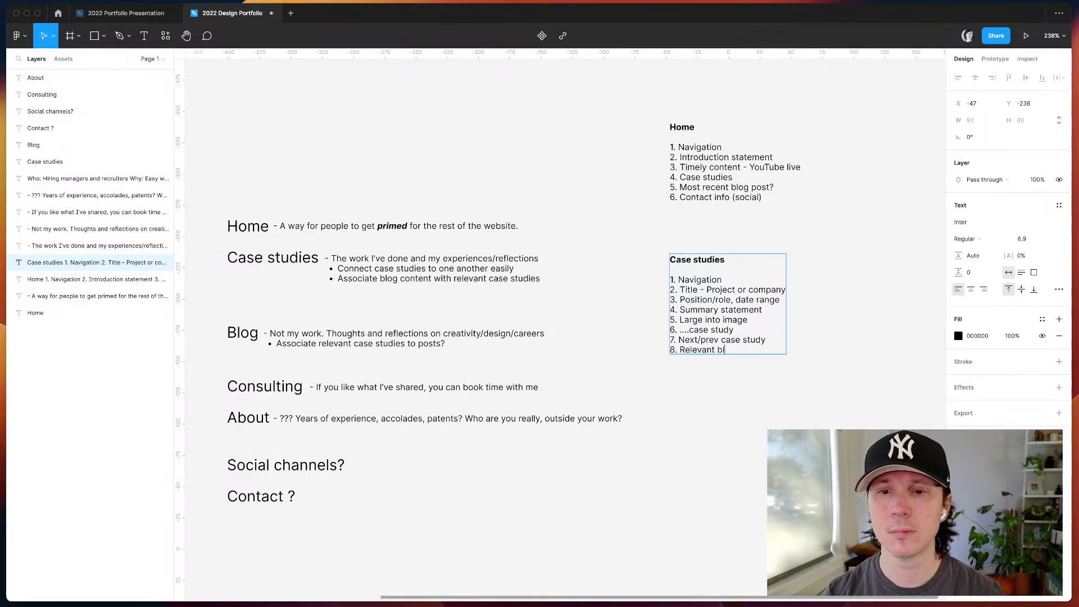
type("og content")
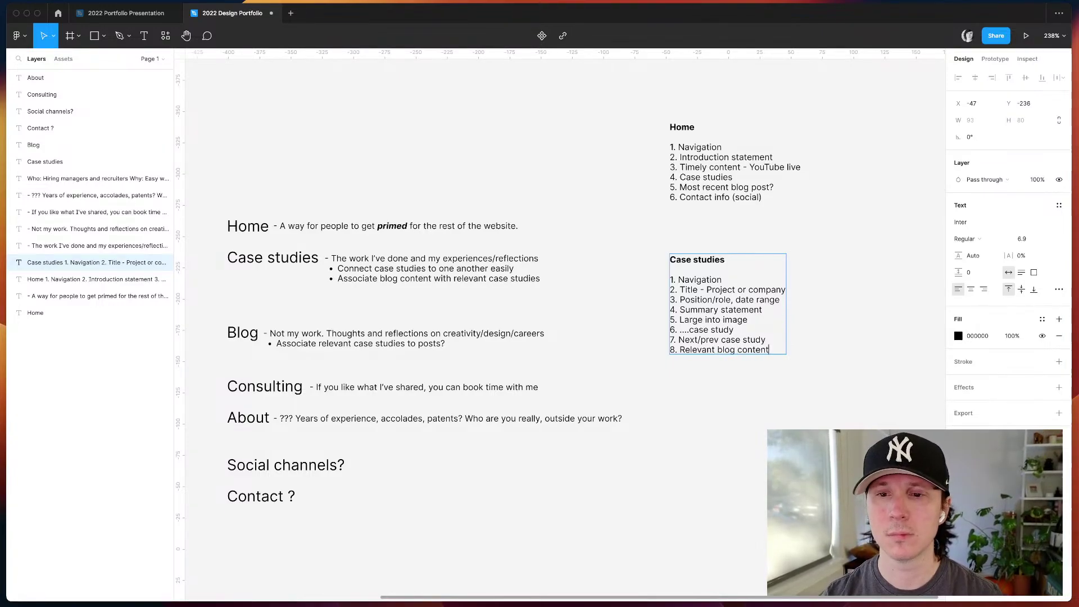
key("Escape")
key("Escape")
- Examine the Case studies list up close, focusing on the next/prev case study and relevant blog content items
left_click(732, 336)
scroll(732, 336, "up", 2)
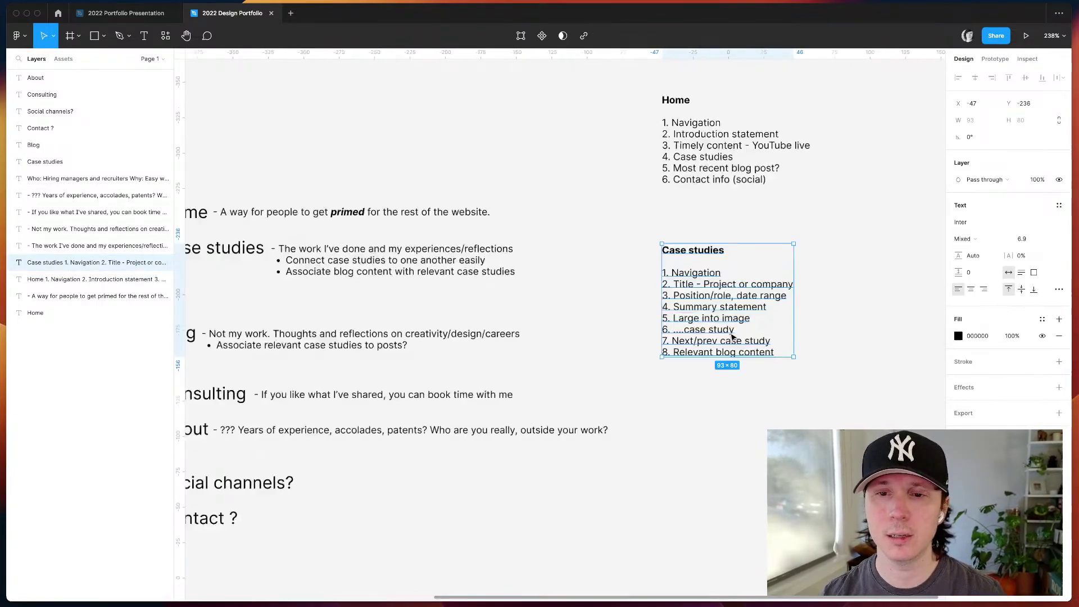
scroll(732, 336, "up", 4)
left_click(701, 419)
triple_click(647, 375)
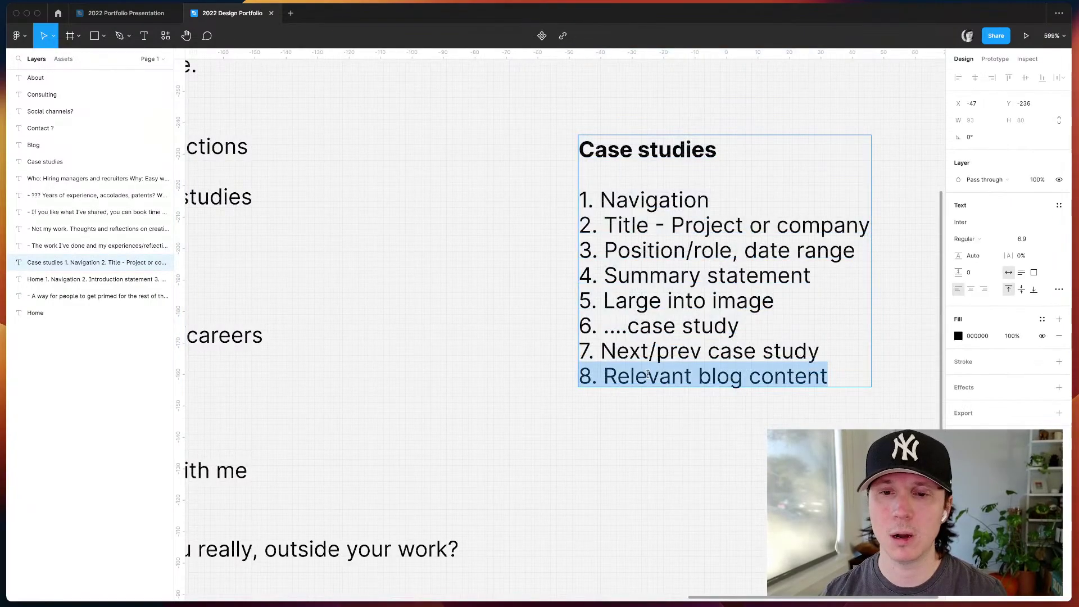
triple_click(648, 362)
triple_click(668, 352)
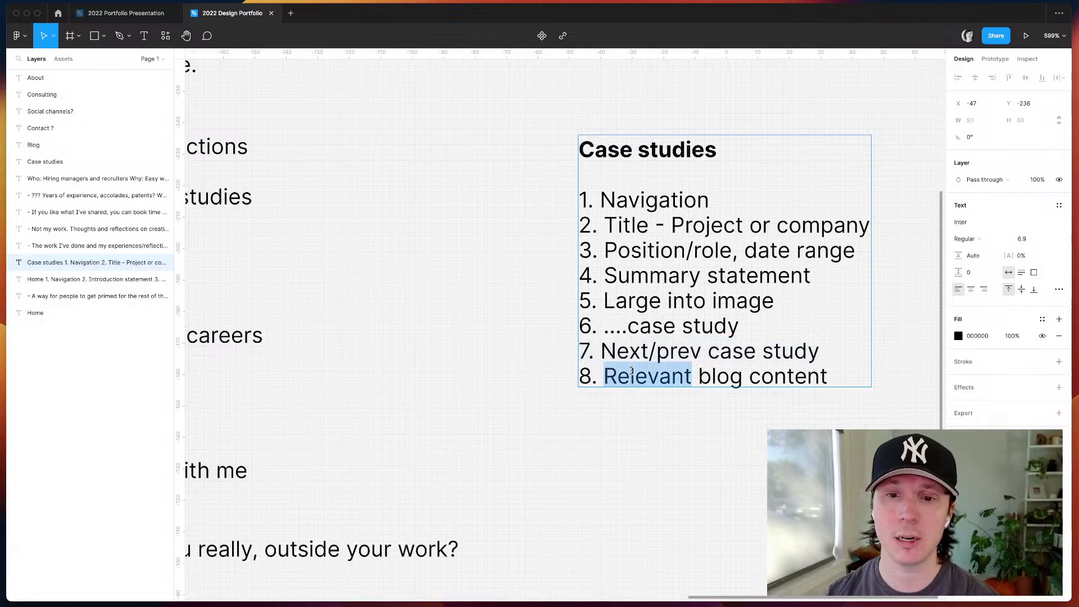
triple_click(628, 368)
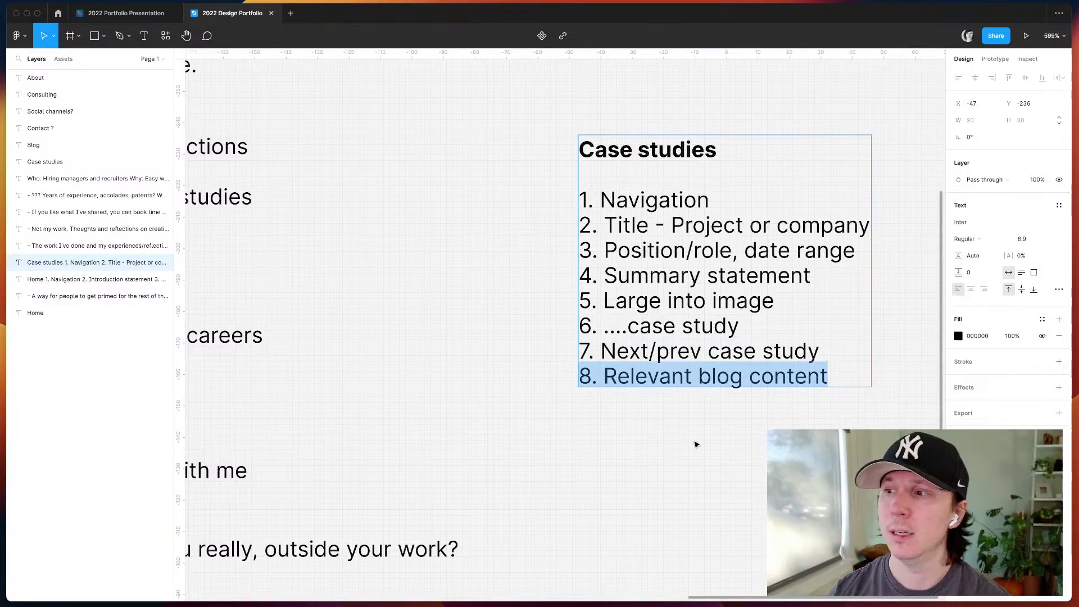
key("Escape")
key("Escape")
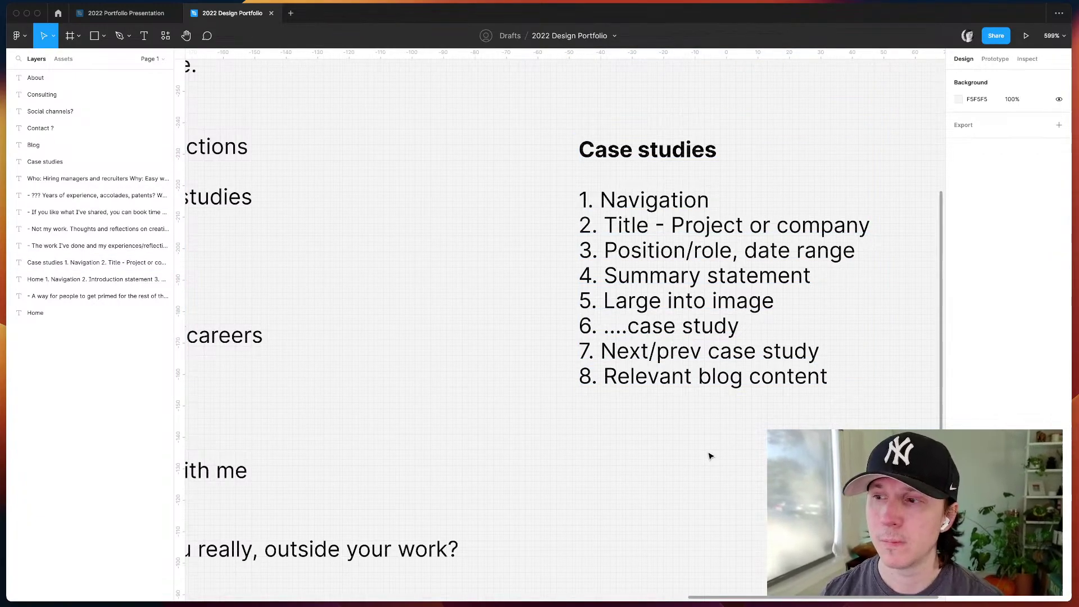
scroll(710, 453, "down", 5)
scroll(723, 467, "left", 5)
scroll(724, 467, "down", 3)
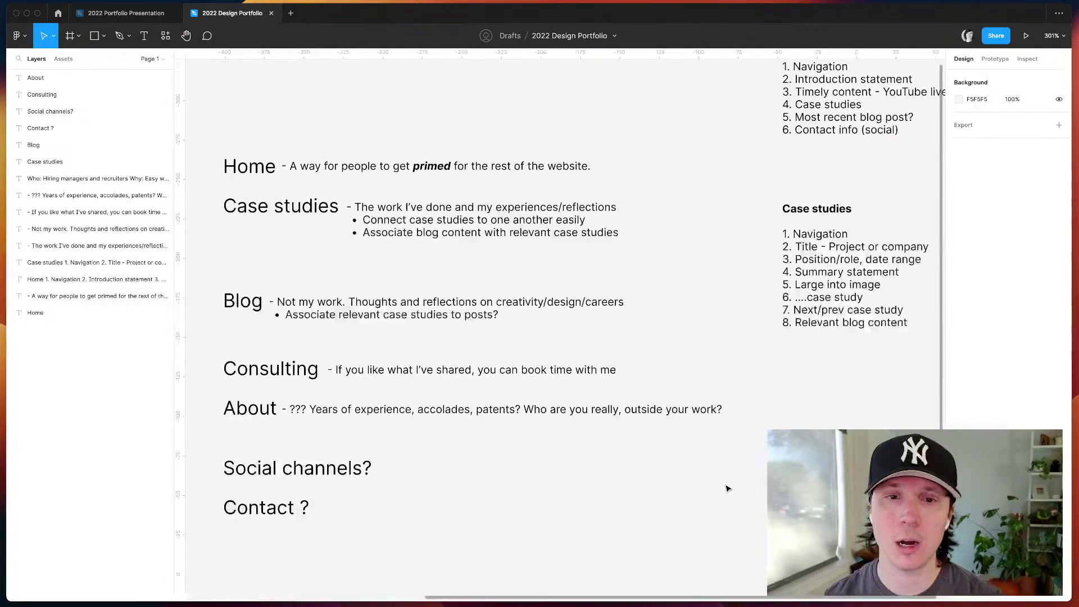
scroll(728, 489, "down", 2)
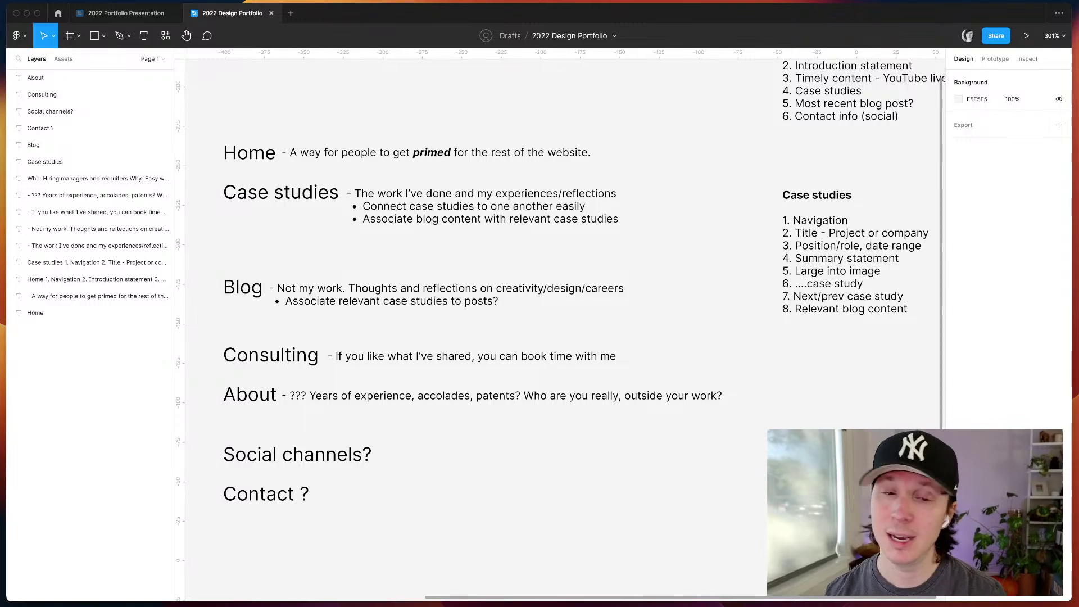
scroll(562, 326, "up", 2)
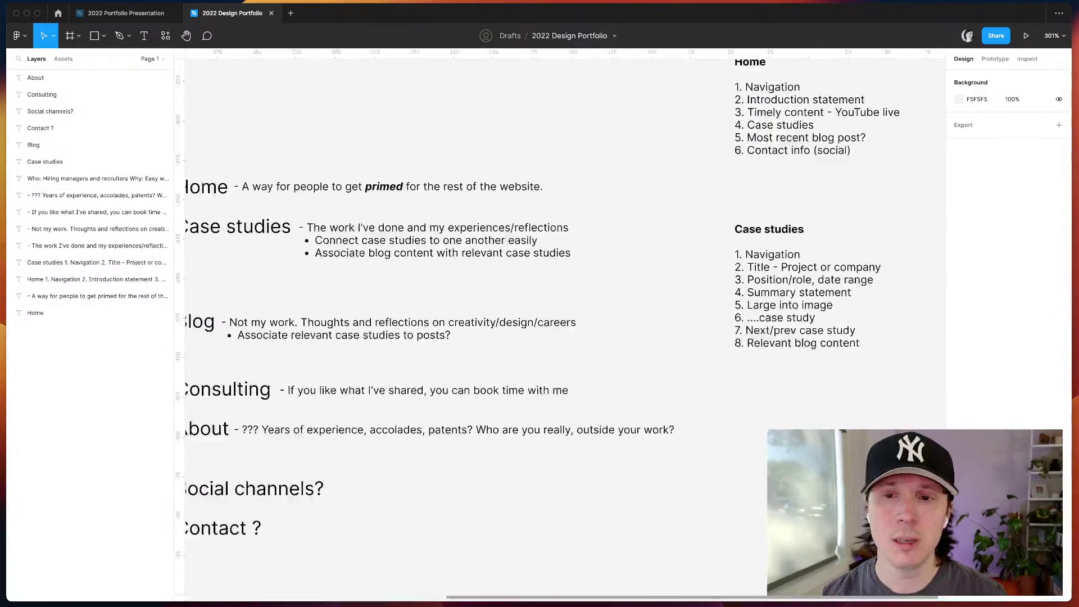
scroll(562, 326, "down", 1)
scroll(562, 326, "right", 2)
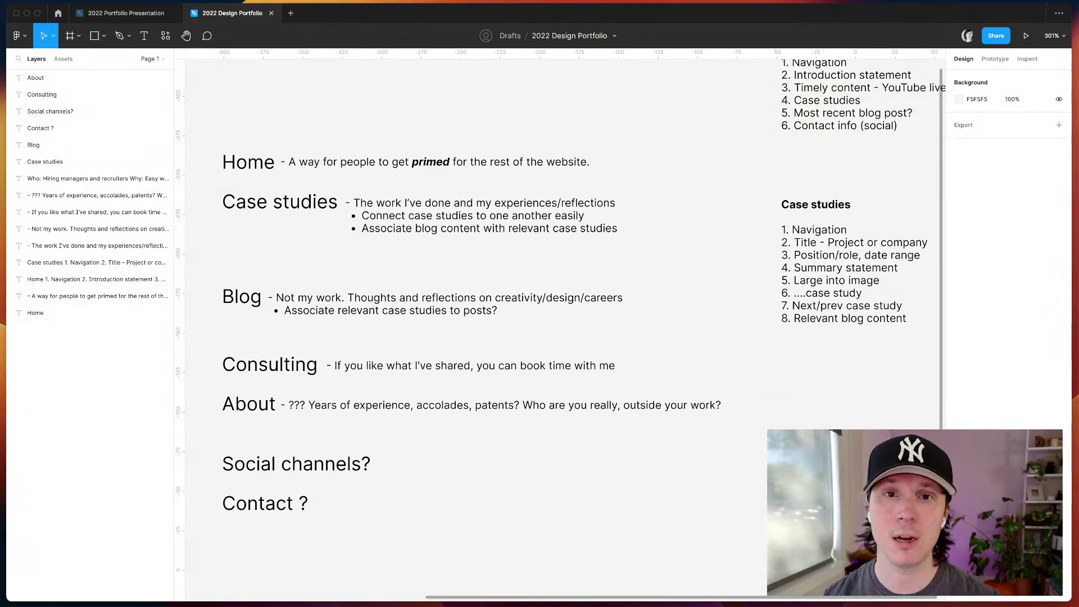
scroll(558, 322, "right", 2)
scroll(558, 322, "up", 2)
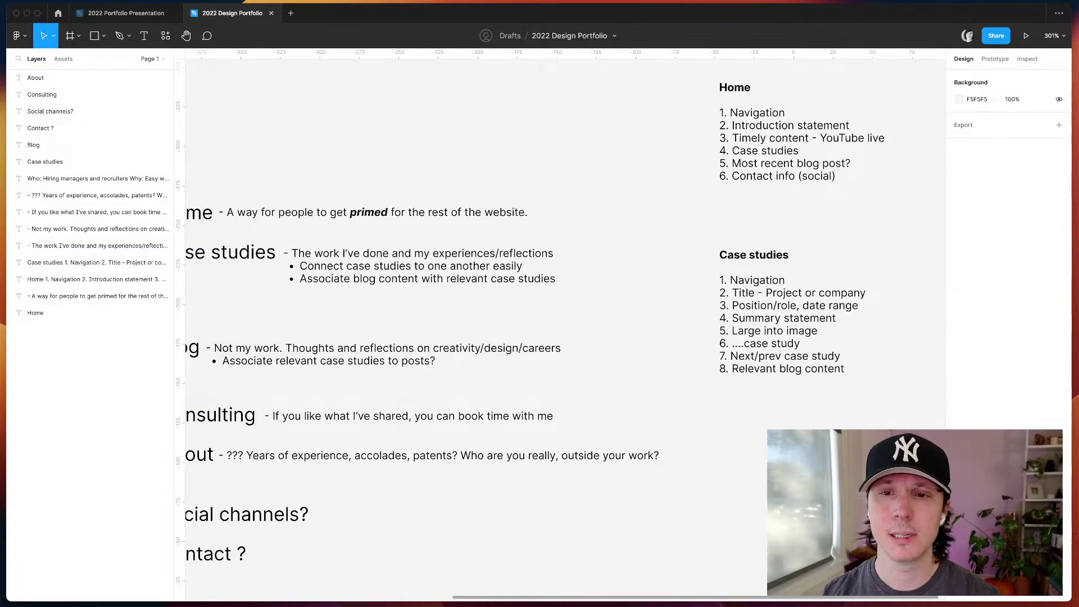
scroll(744, 515, "left", 3)
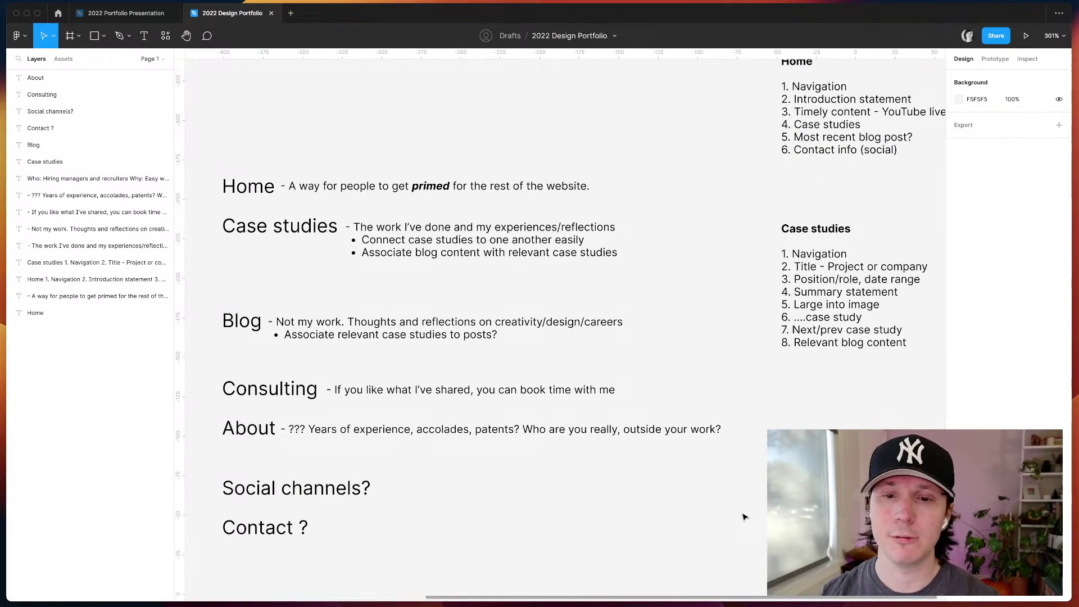
scroll(743, 517, "right", 2)
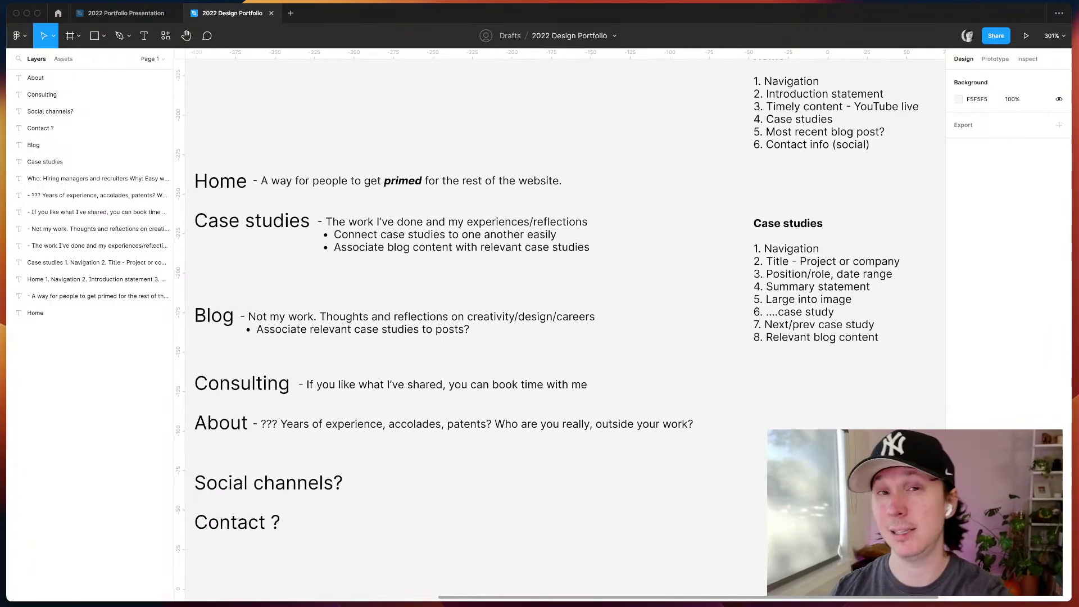
- Insert the unnumbered line "?. Related content??!" below item 4, Case studies, in the Home list
scroll(753, 494, "right", 5)
scroll(753, 494, "up", 2)
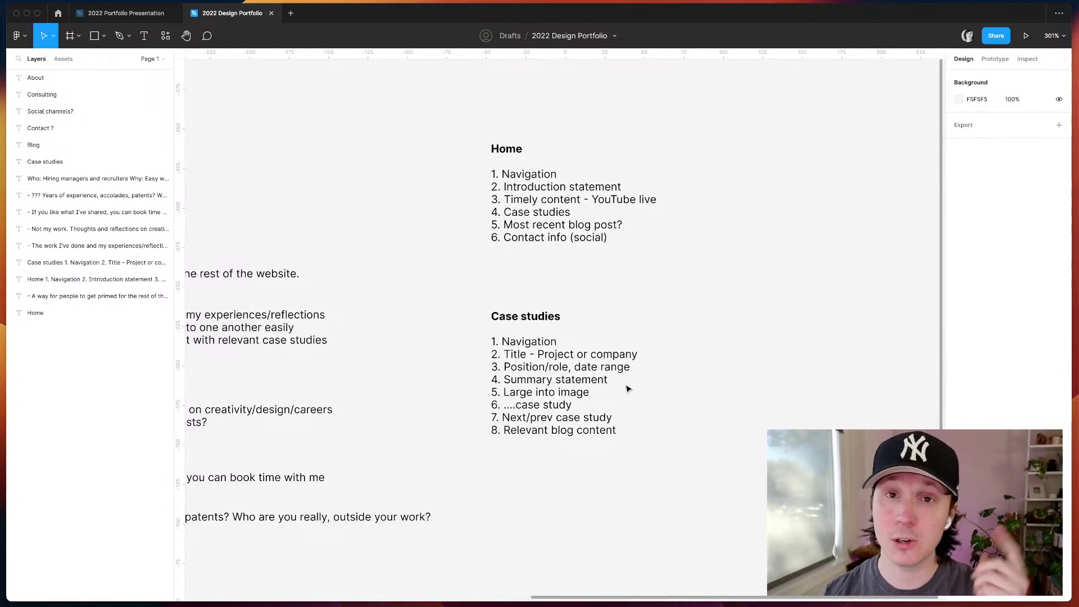
left_click(537, 195)
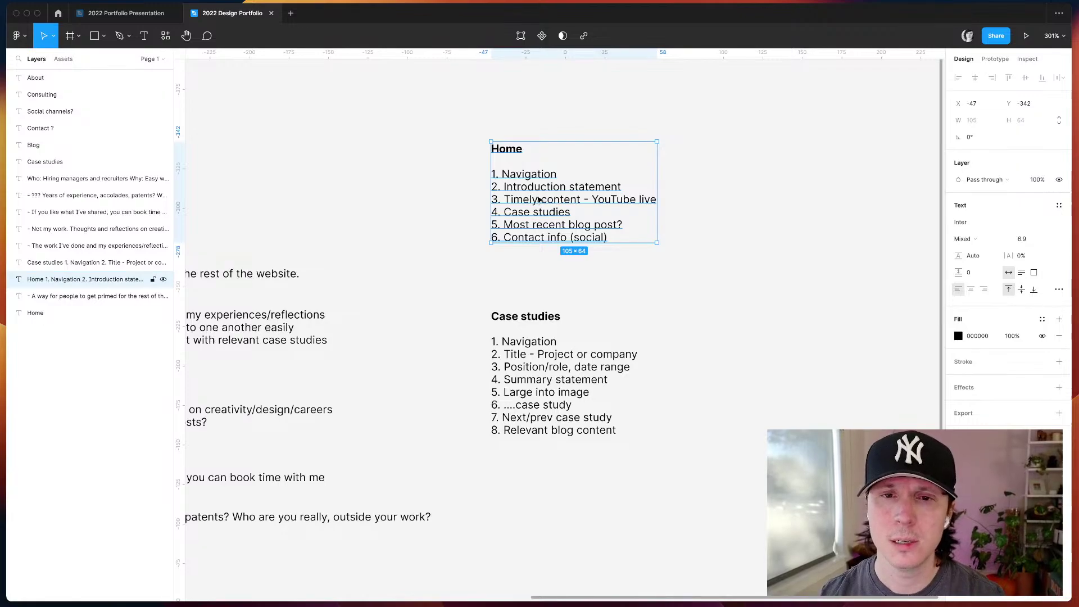
double_click(537, 195)
triple_click(534, 207)
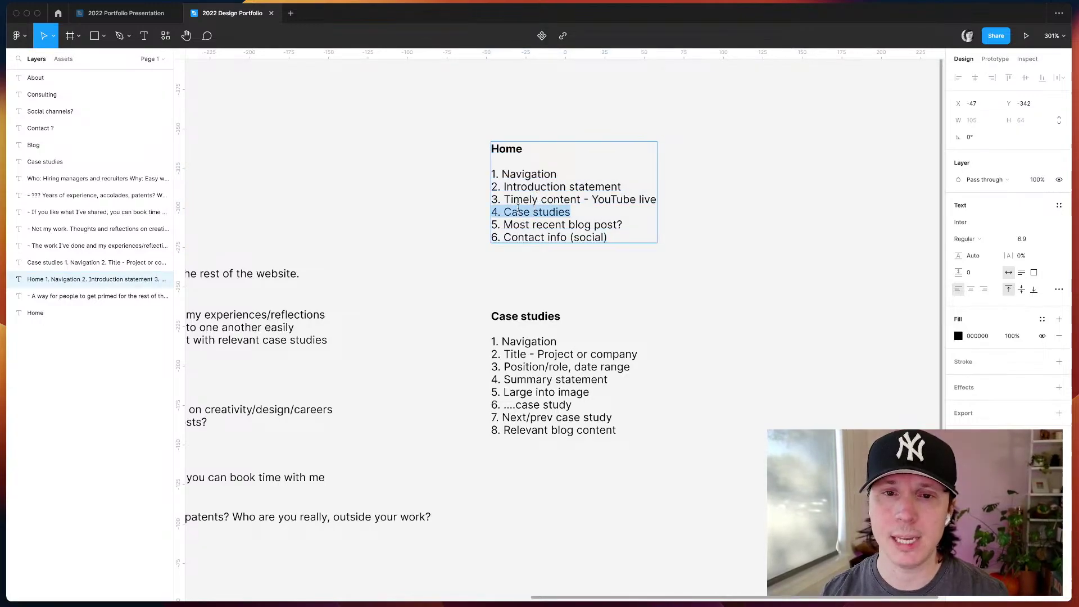
left_click(598, 209)
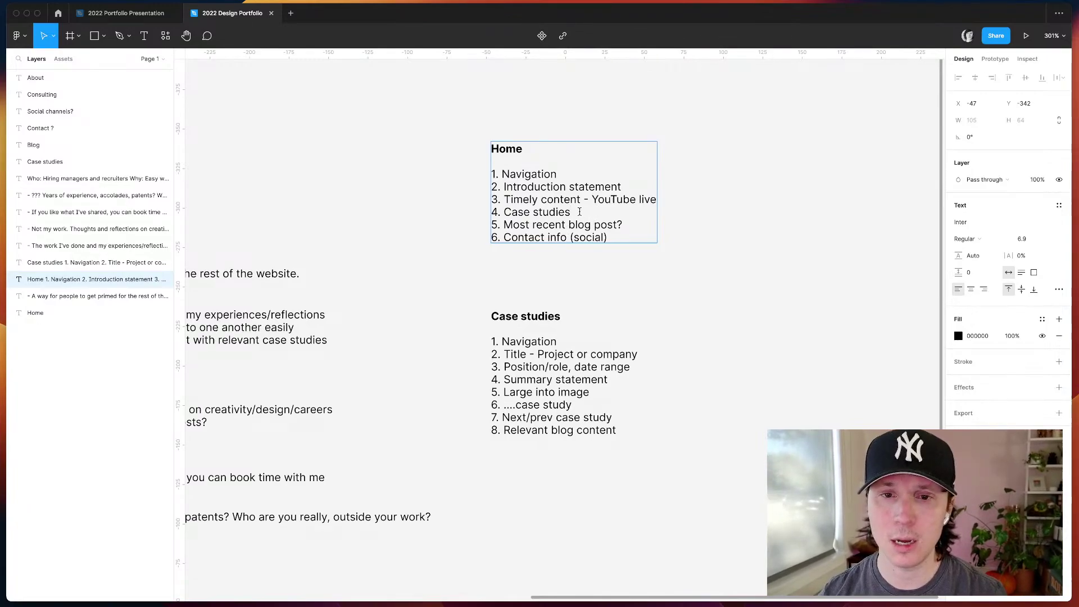
left_click_drag(570, 211, 499, 213)
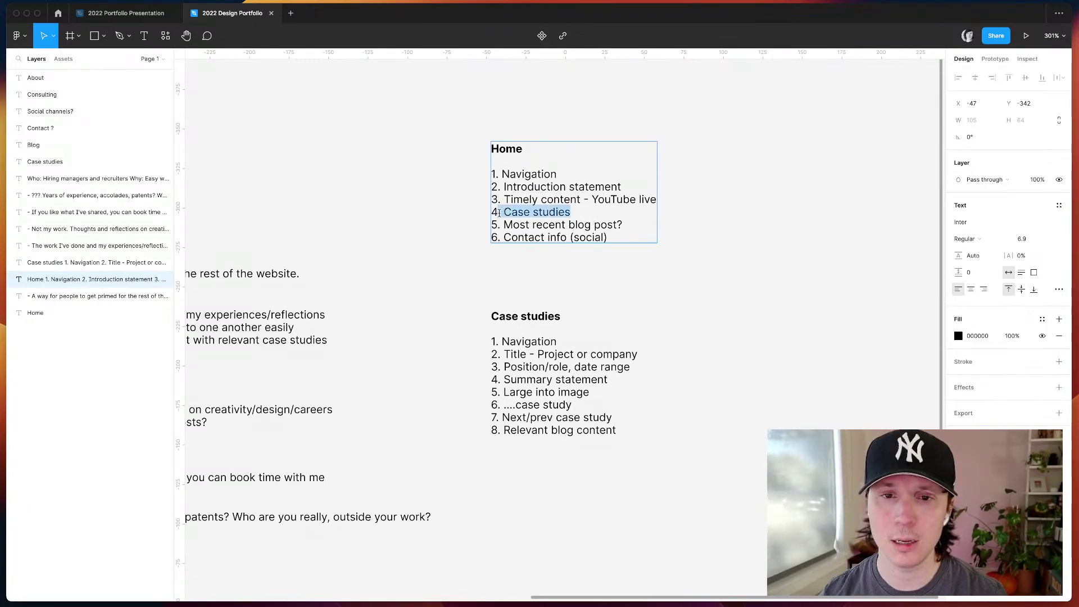
left_click(620, 208)
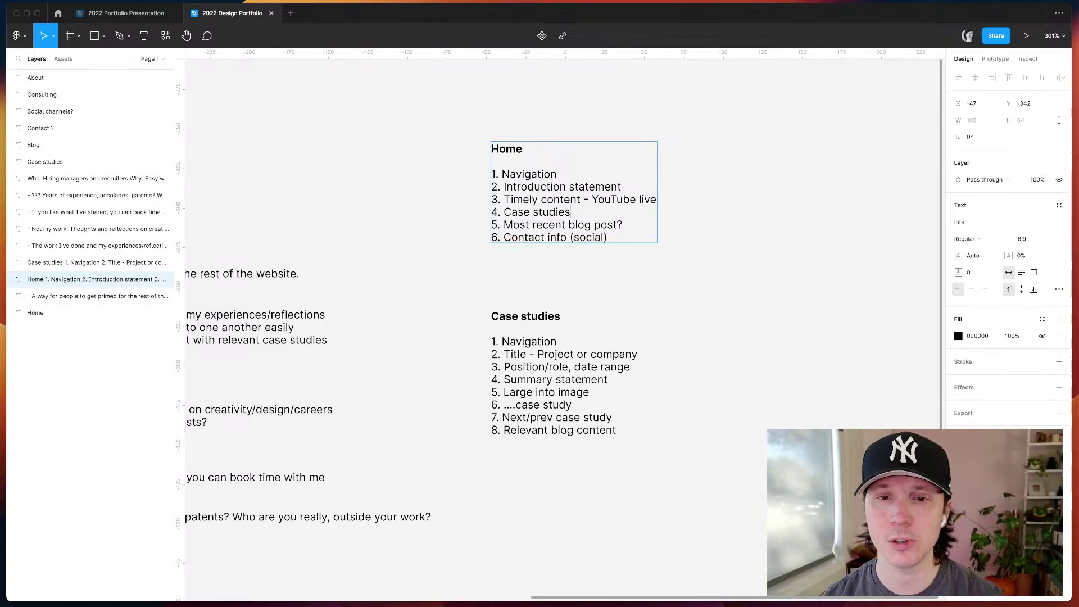
key("Return")
type("?. Related content")
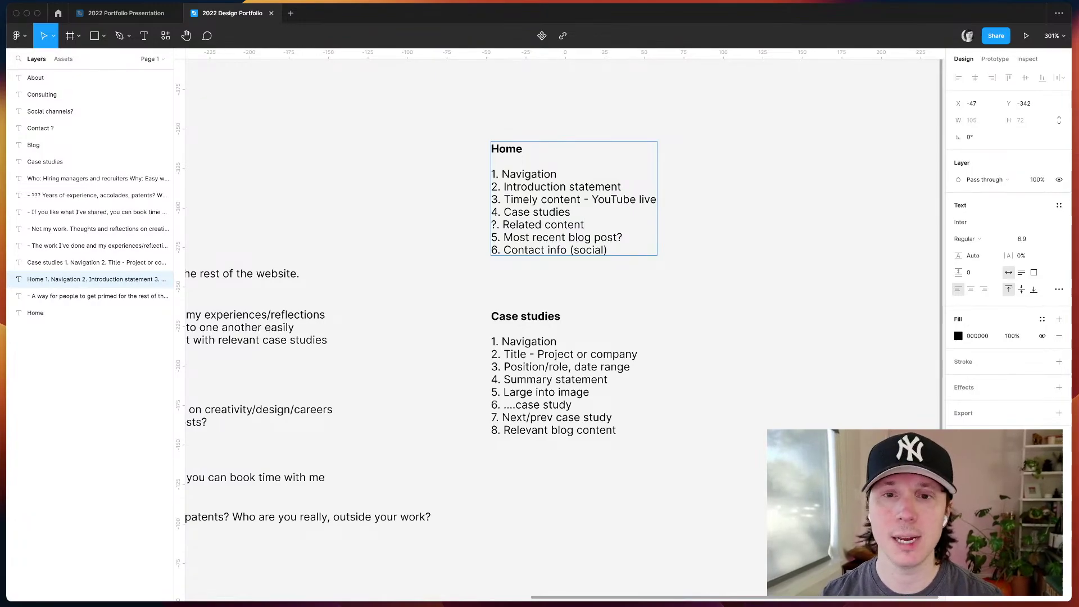
left_click(785, 334)
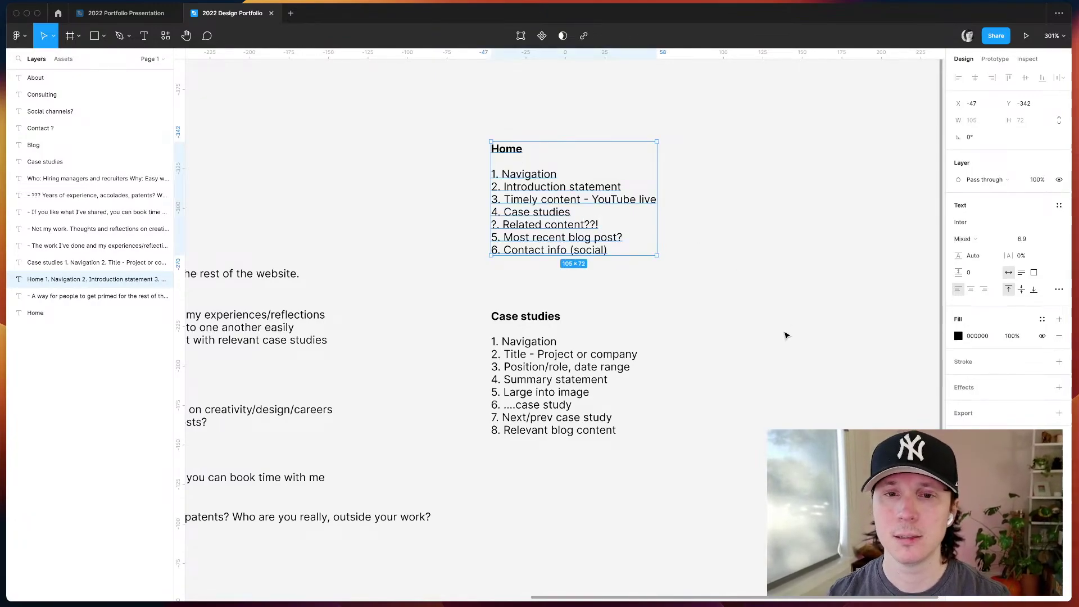
left_click(785, 333)
double_click(519, 213)
left_click(516, 224)
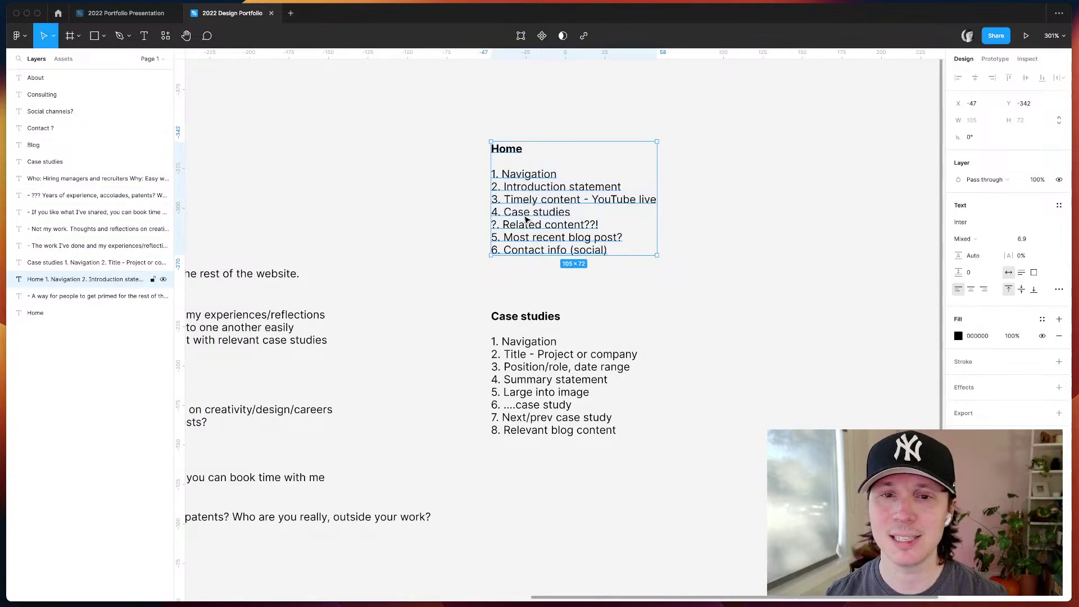
triple_click(516, 224)
key("Escape")
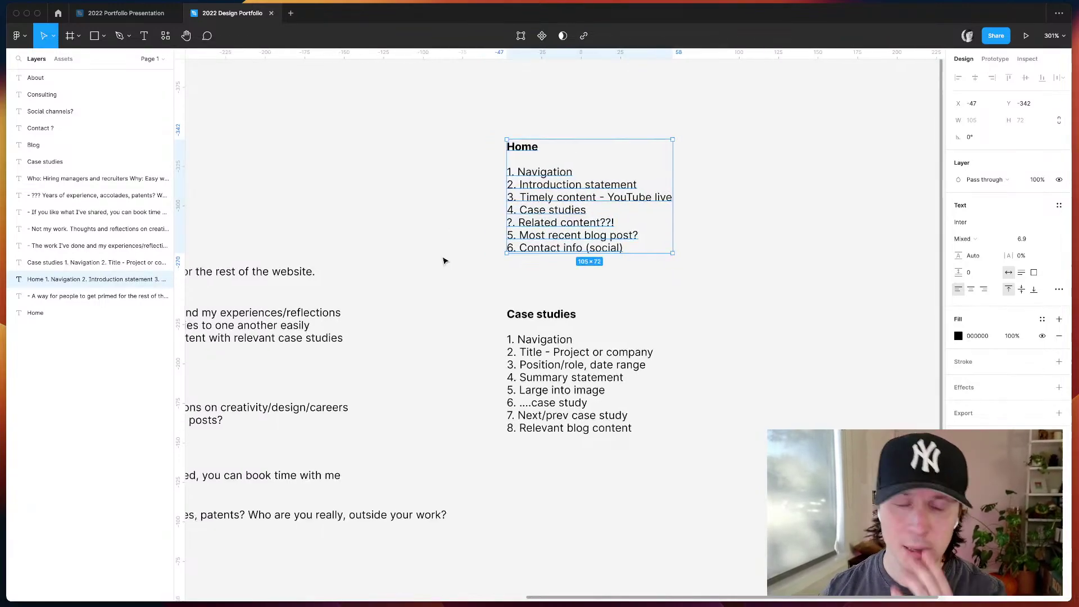
- Duplicate the Social channels? heading, place the copy below Contact ?, and change its text to "Elsewhere? →"
scroll(600, 224, "left", 10)
key("Escape")
scroll(280, 420, "down", 2)
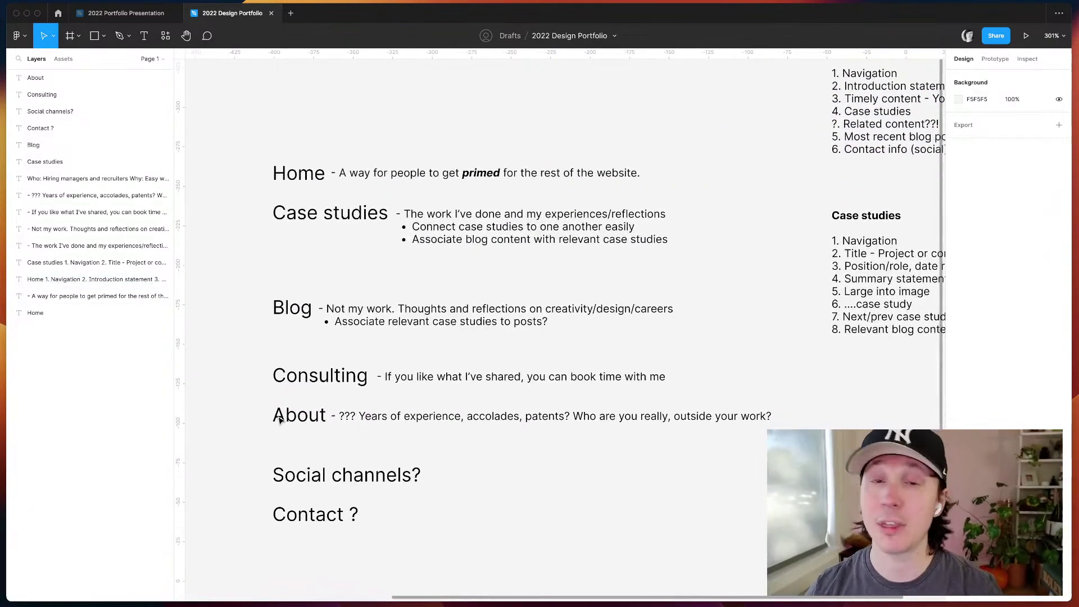
left_click(309, 422)
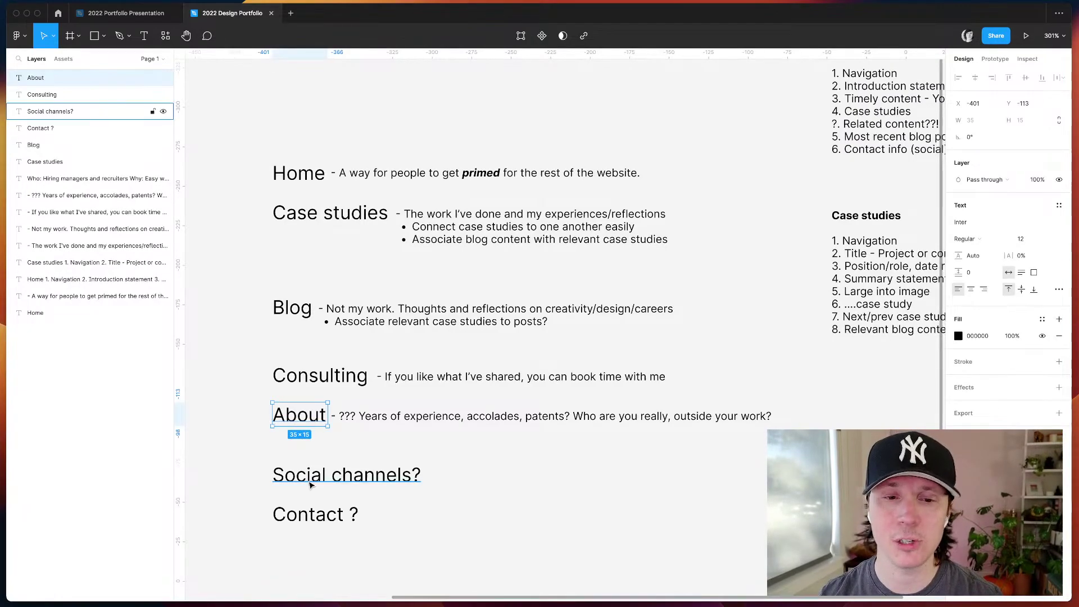
left_click(337, 475)
key("super+d")
left_click_drag(337, 475, 324, 554)
double_click(325, 555)
type("El")
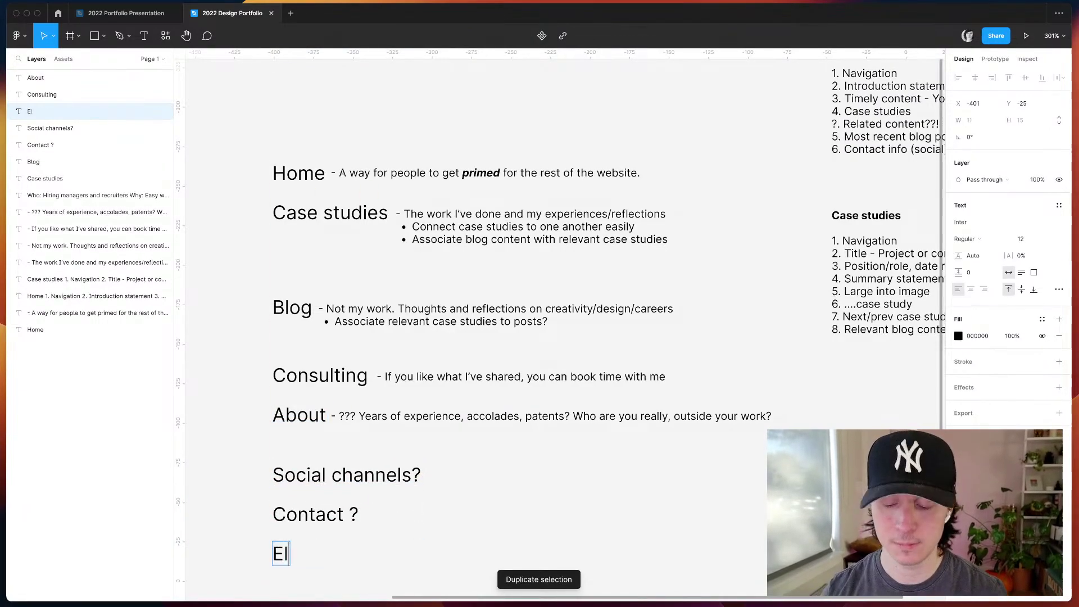
type("sewhere? -> ")
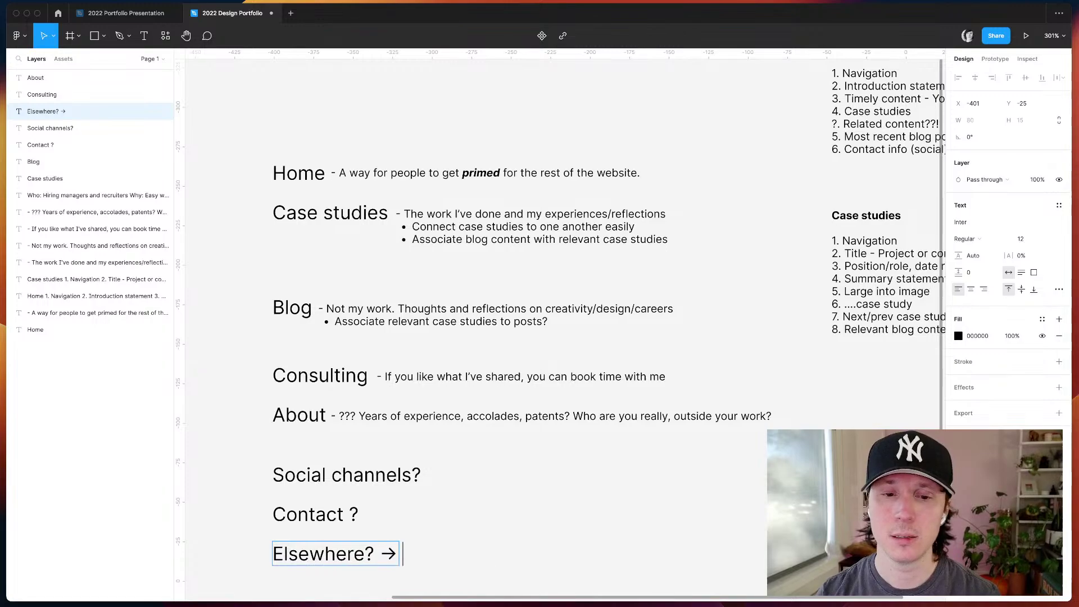
- Continue the Elsewhere? heading after the arrow with "Interviews, publications, non-professional" and finish editing the text
type("Interviews, p")
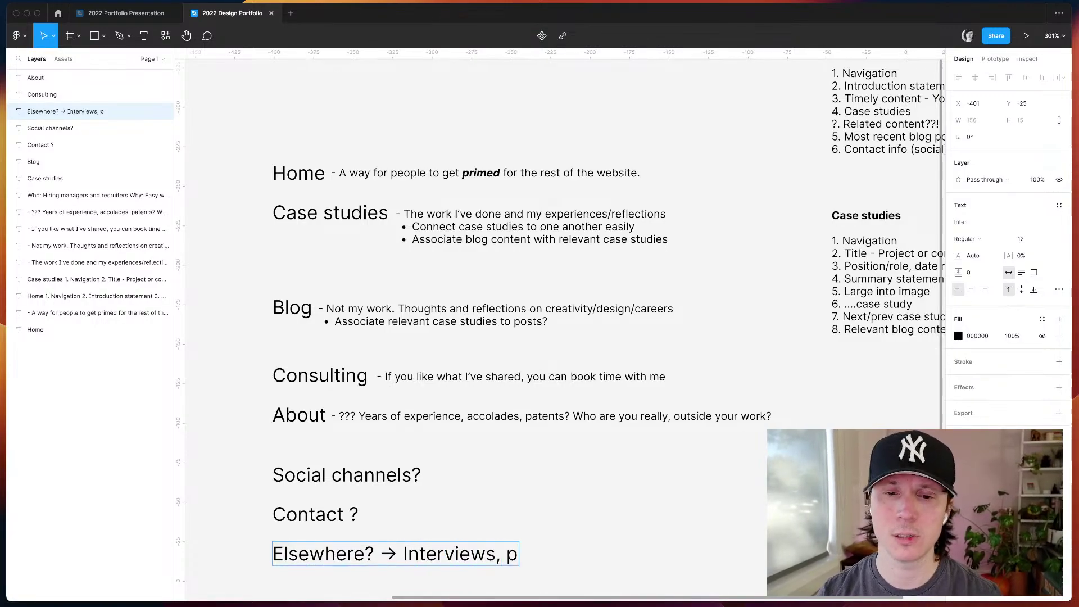
type("ublications, ")
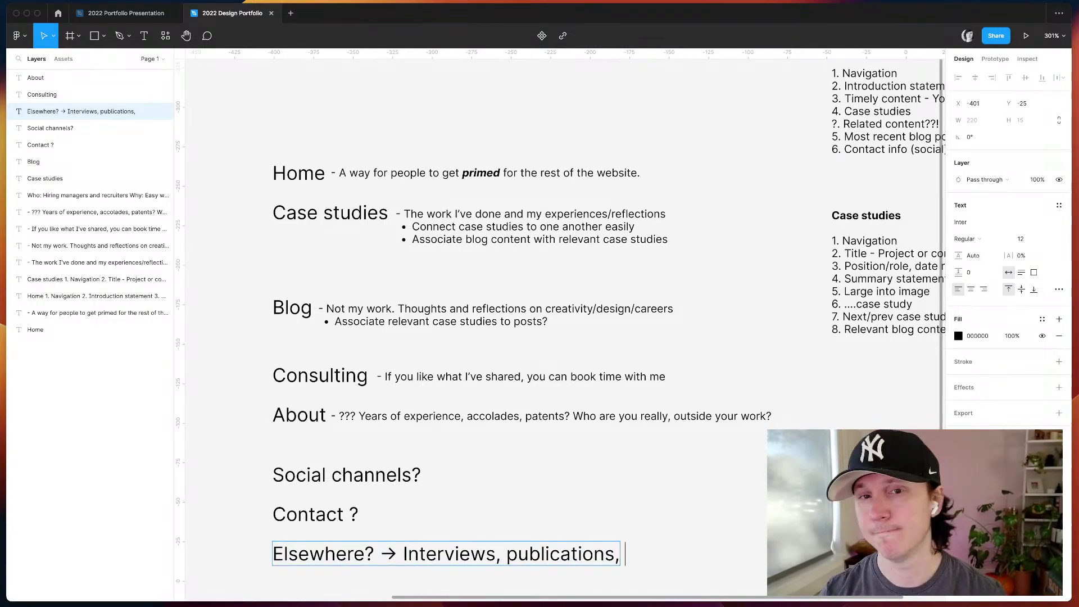
type("non-professiona")
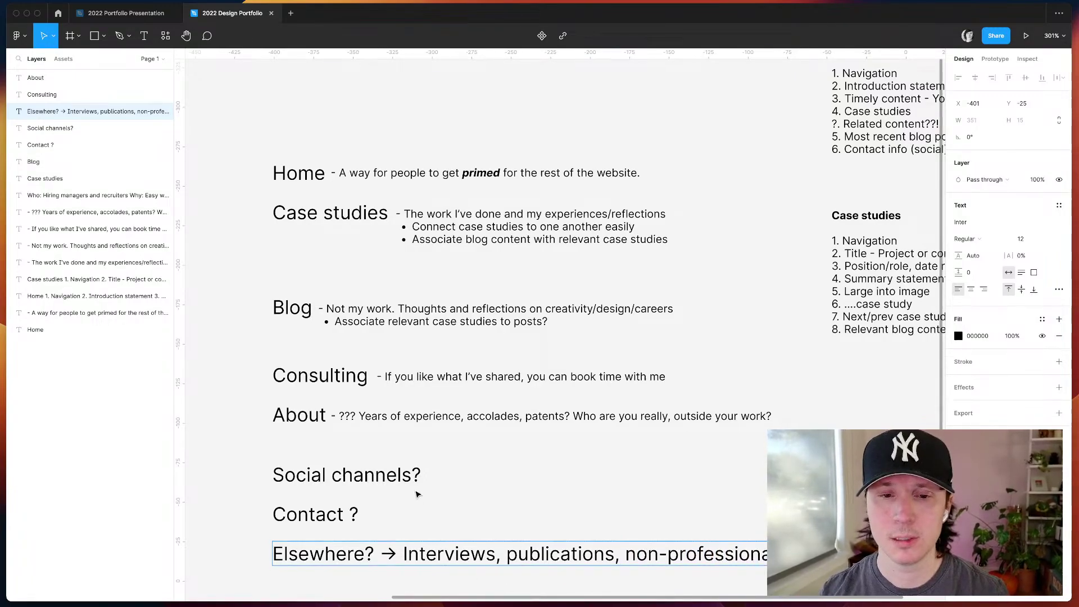
key("Escape")
key("Escape")
- Duplicate the note beside About, place it near Contact ?, and rewrite it as "→ Interviews, publications, non-professional work"
left_click(421, 418)
key("super+d")
left_click_drag(421, 422, 486, 522)
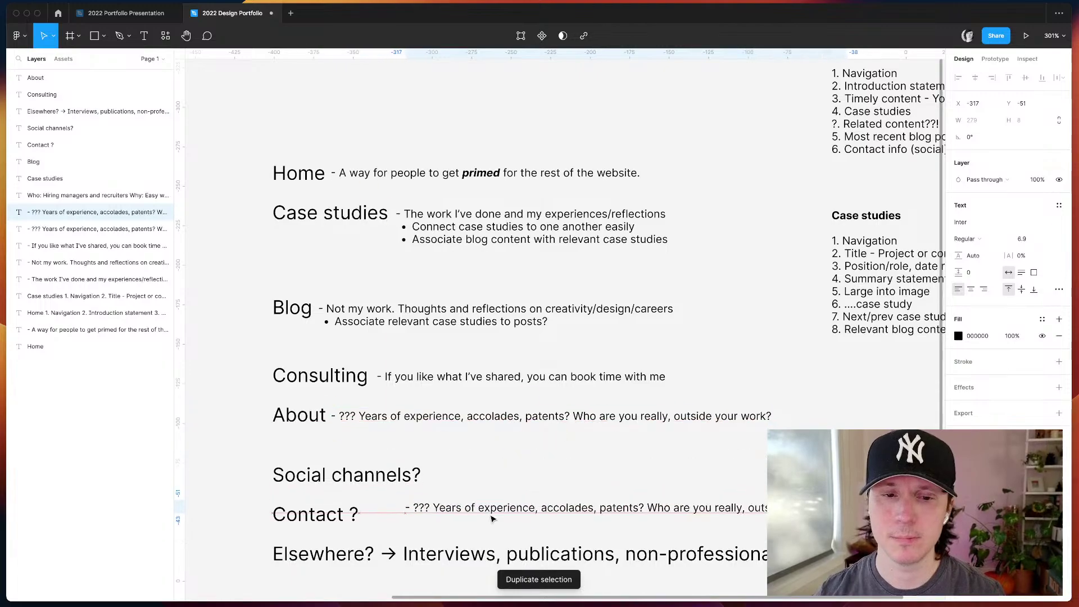
key("Return")
type("-> I")
type("nterviews, publications, no")
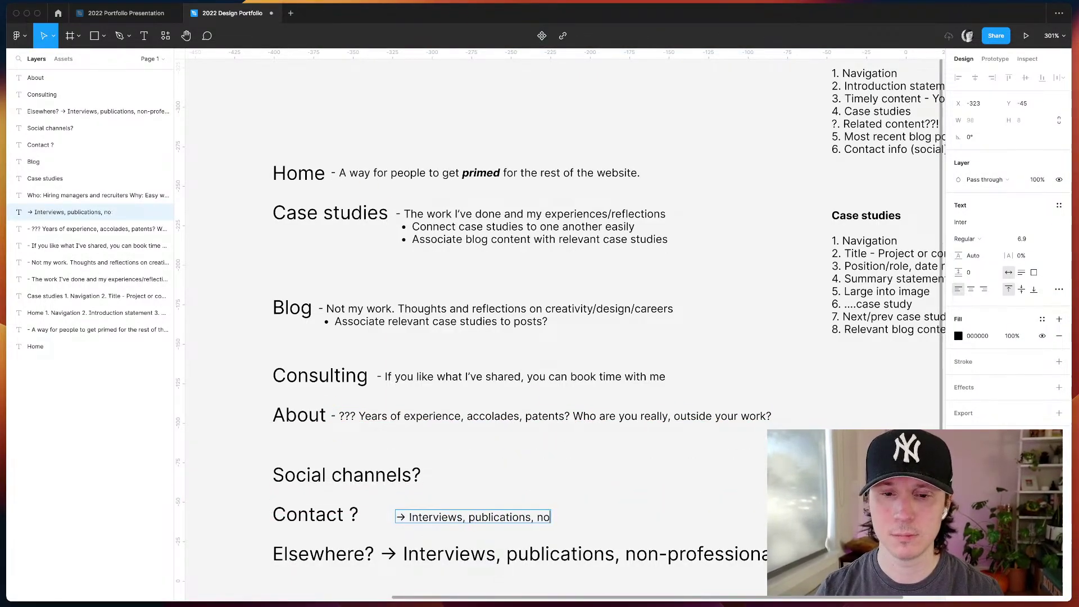
type("n-professional work")
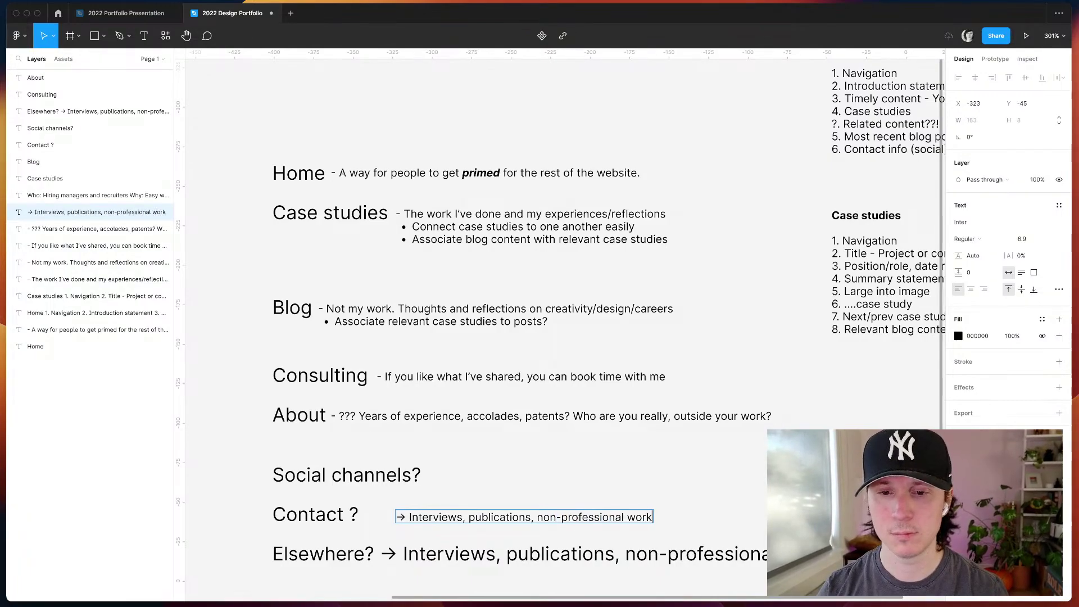
- Delete everything after "Elsewhere?" in the large heading and move the small interviews and publications note beside it
double_click(382, 554)
key("super+shift+Right")
key("BackSpace")
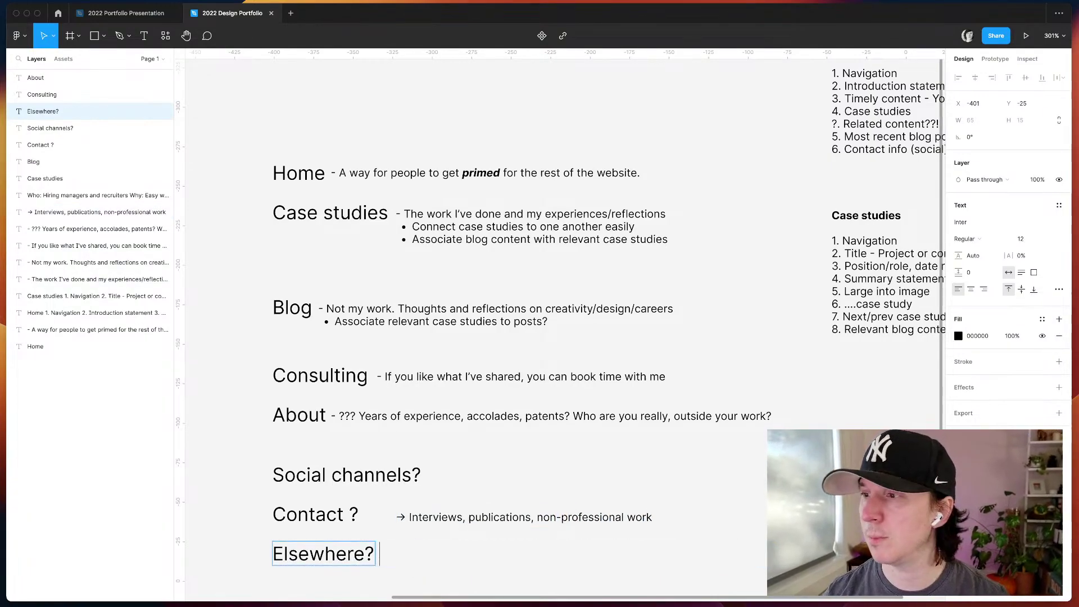
key("Escape")
left_click_drag(448, 516, 432, 555)
left_click(510, 518)
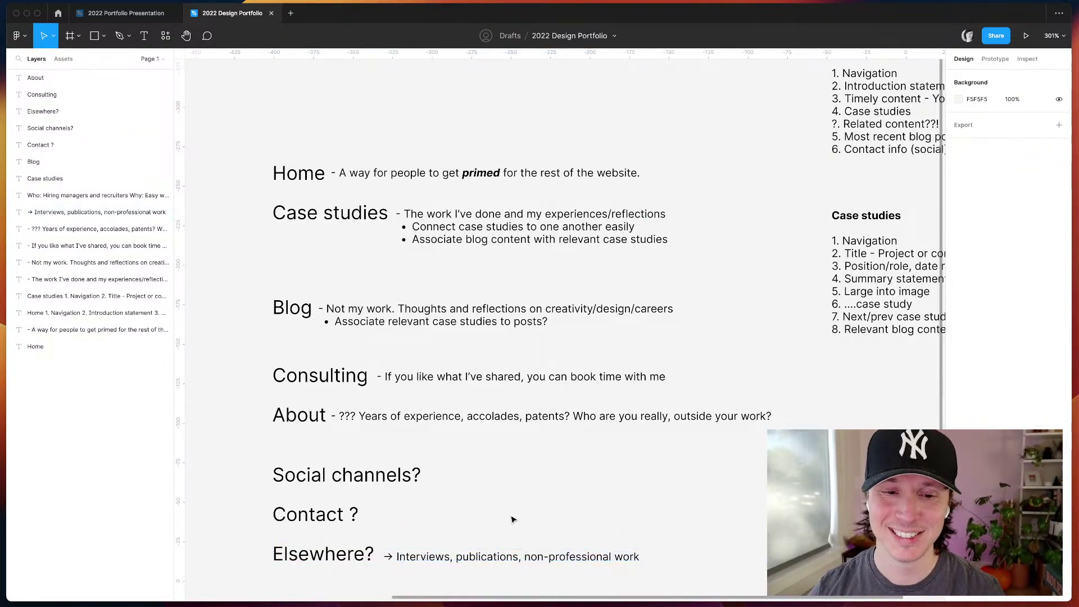
scroll(550, 514, "right", 3)
scroll(553, 512, "right", 3)
scroll(554, 512, "up", 1)
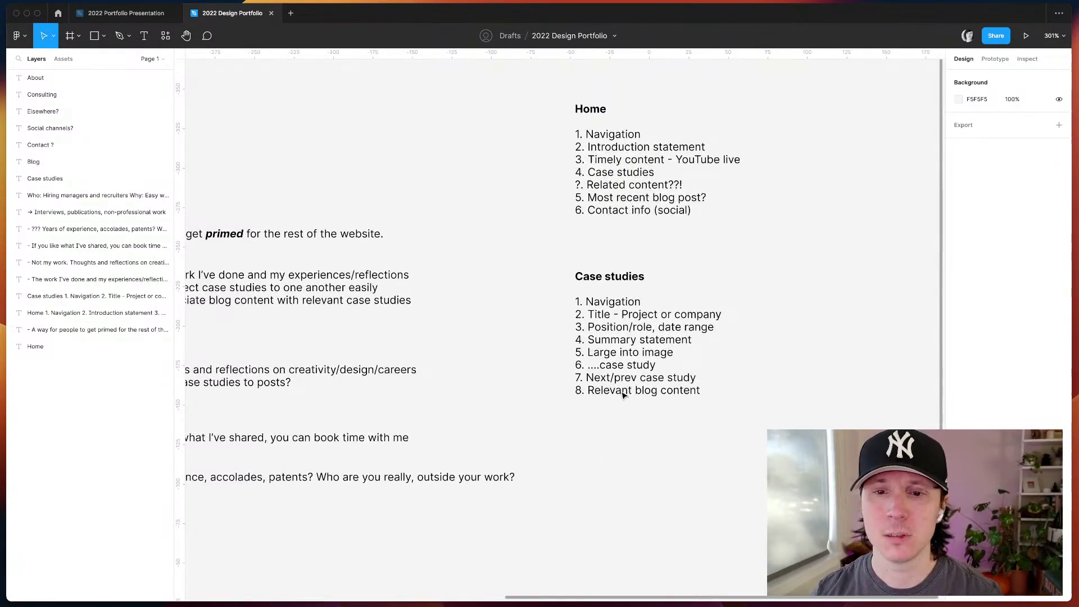
double_click(602, 374)
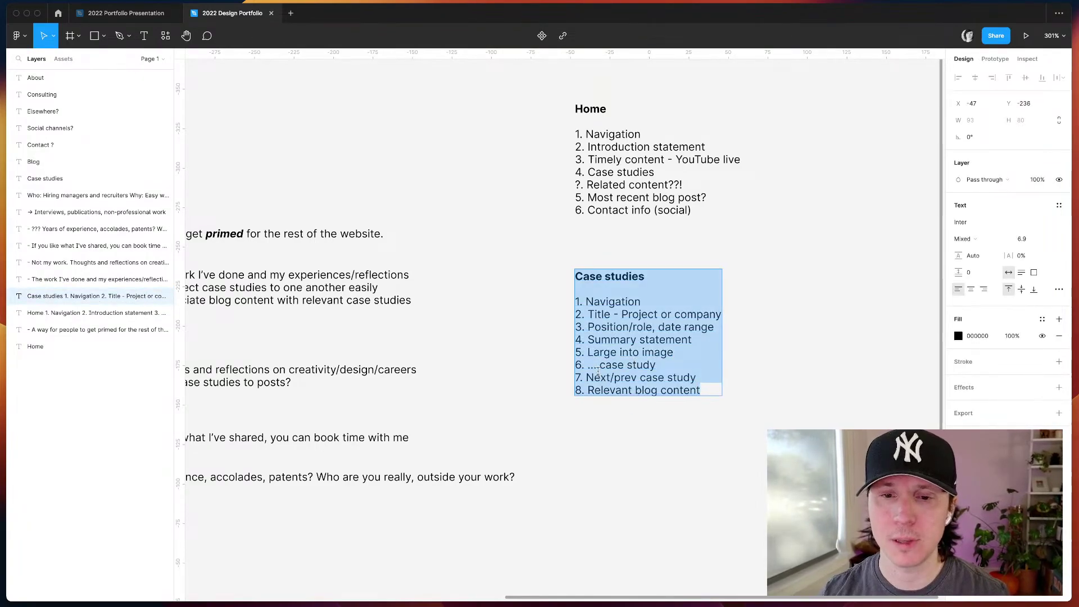
key("Escape")
key("Escape")
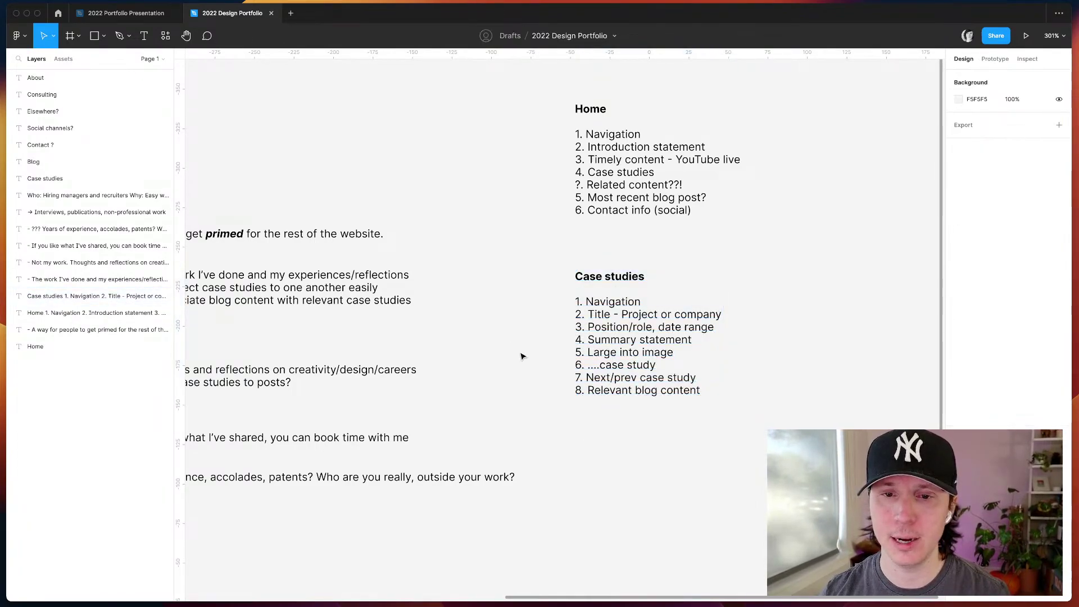
- Insert the line "7. Interested? Contact me" below item 6 in the Case studies list
scroll(522, 354, "right", 1)
scroll(523, 356, "left", 5)
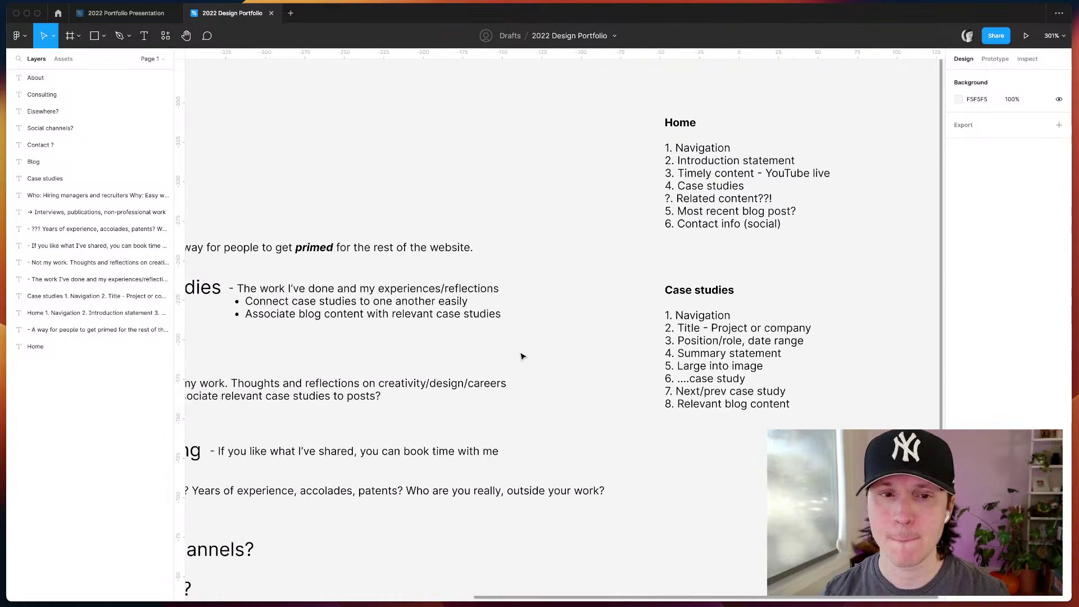
scroll(522, 356, "right", 3)
double_click(647, 375)
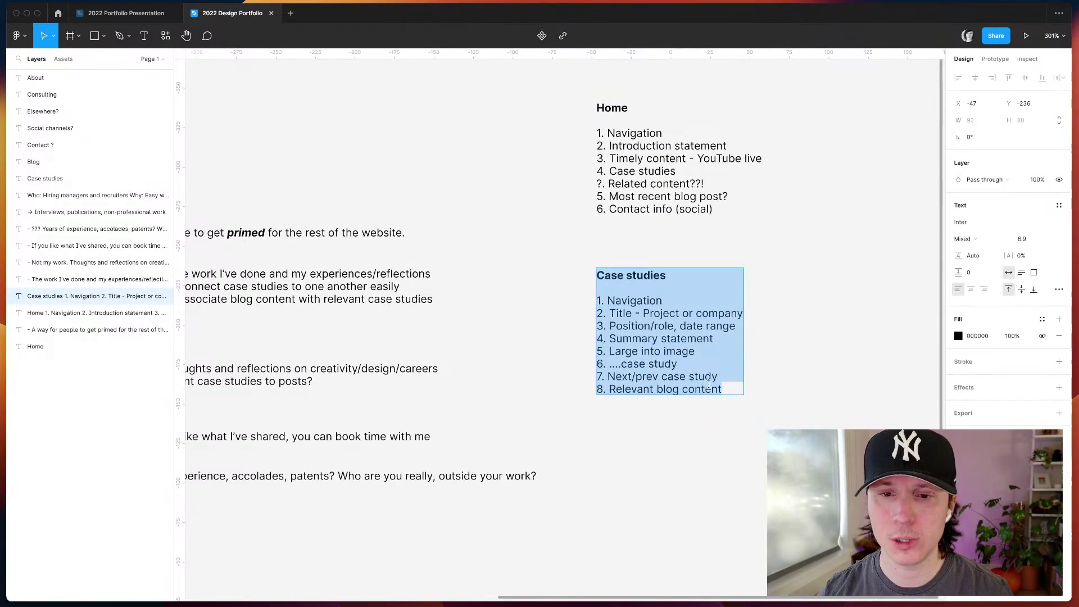
left_click(683, 365)
key("Return")
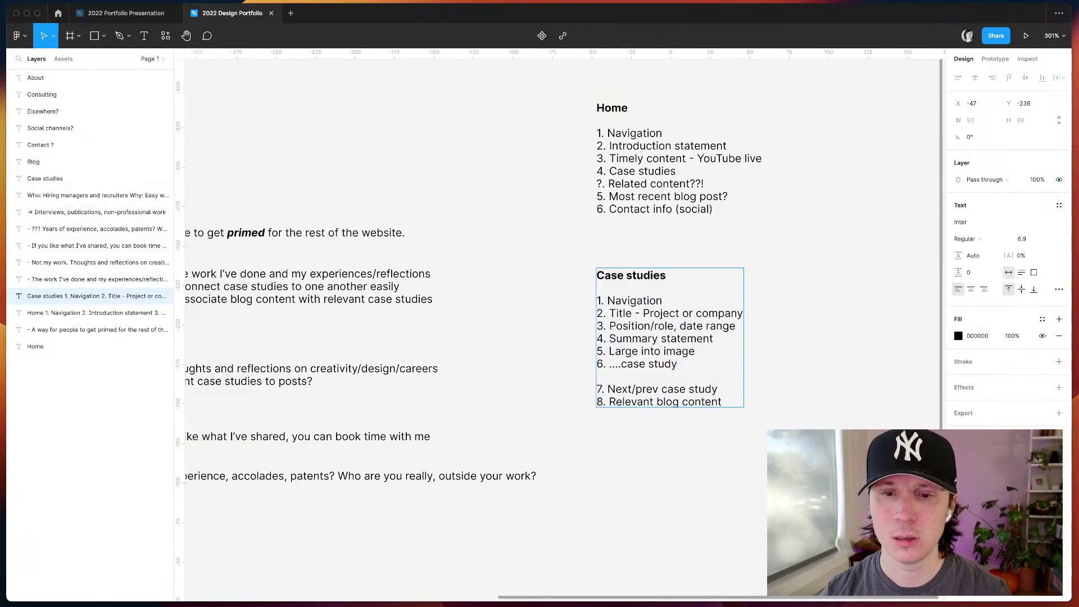
type("7. Interested? Contact me")
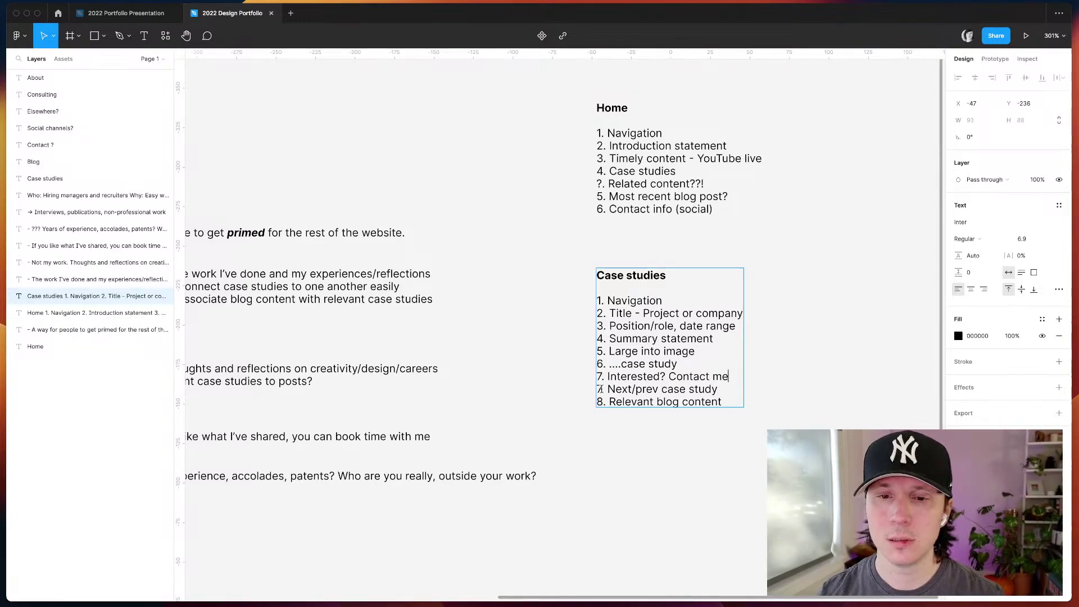
- Renumber Next/prev case study as 8 and Relevant blog content as 9, and finish editing the Case studies list
key("BackSpace")
type("8")
key("Down")
key("BackSpace")
type("9")
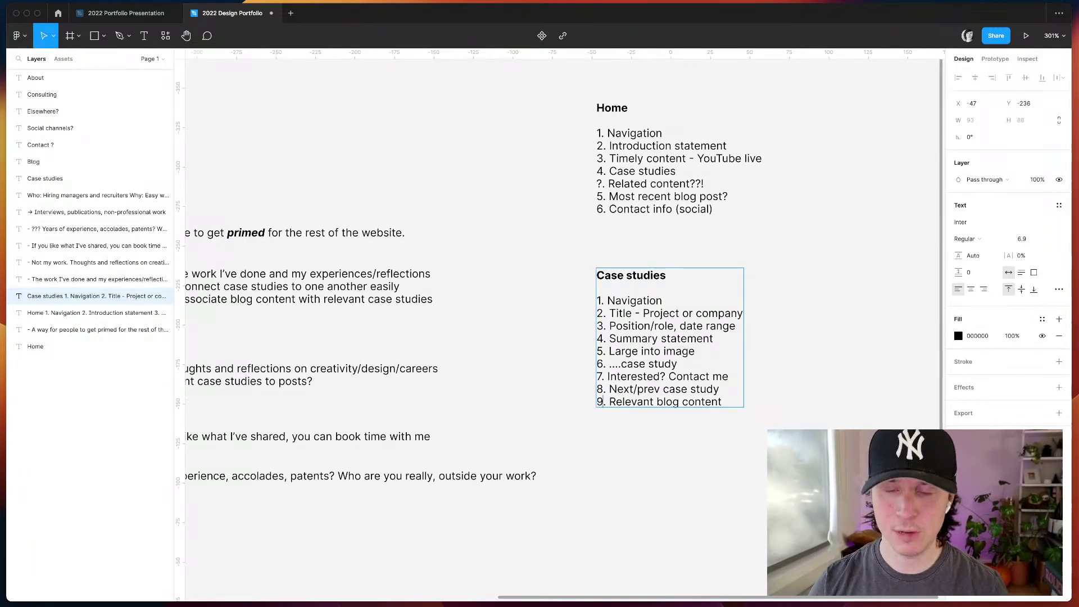
key("Escape")
left_click(580, 434)
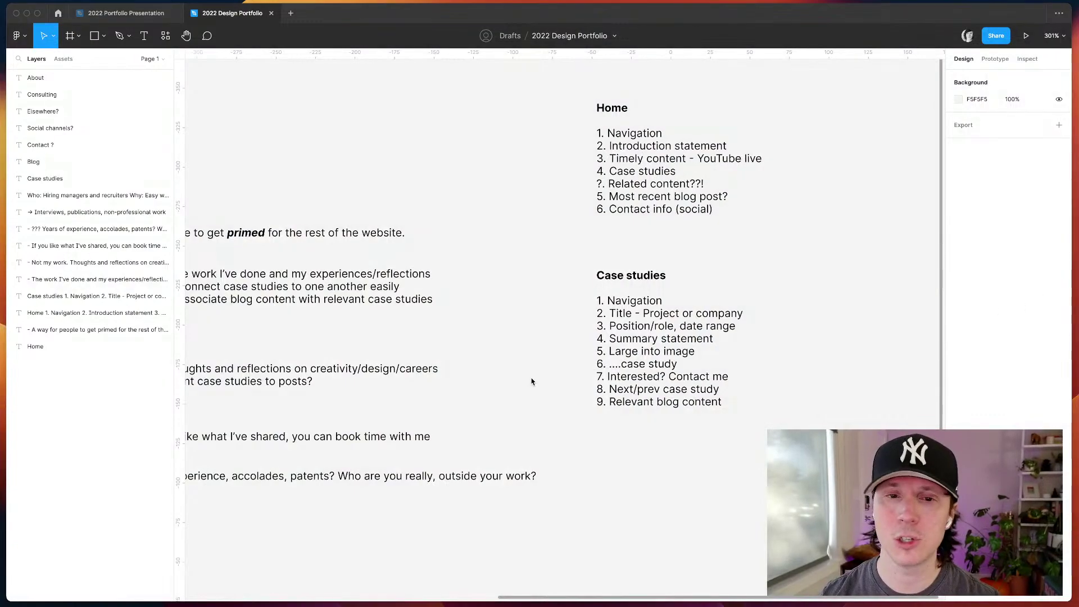
- Italicize the words "Contact me" in item 7 of the Case studies list
left_click(689, 377)
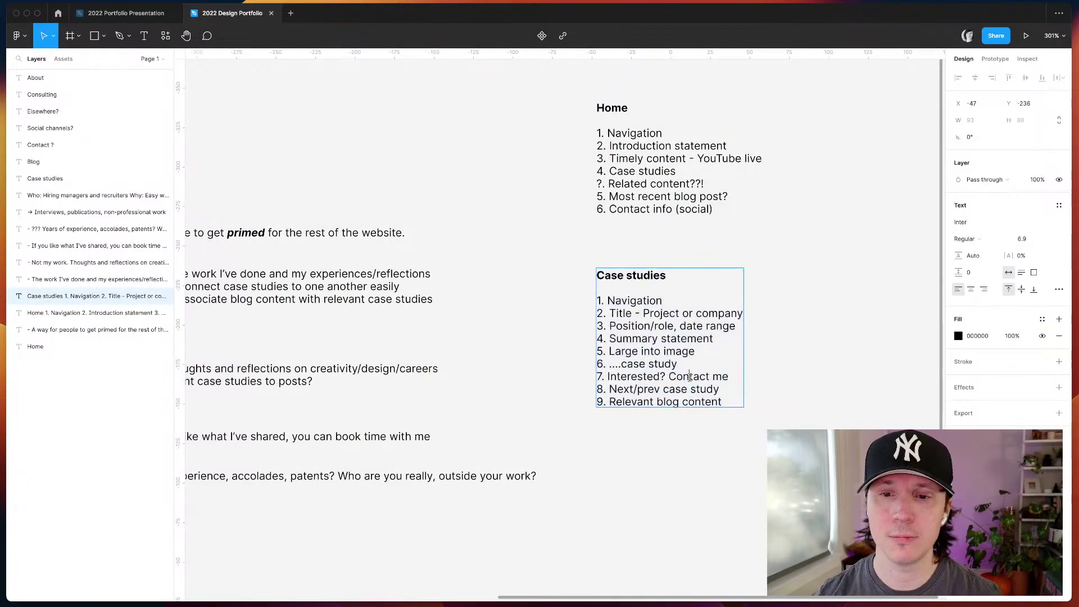
key("ctrl+i")
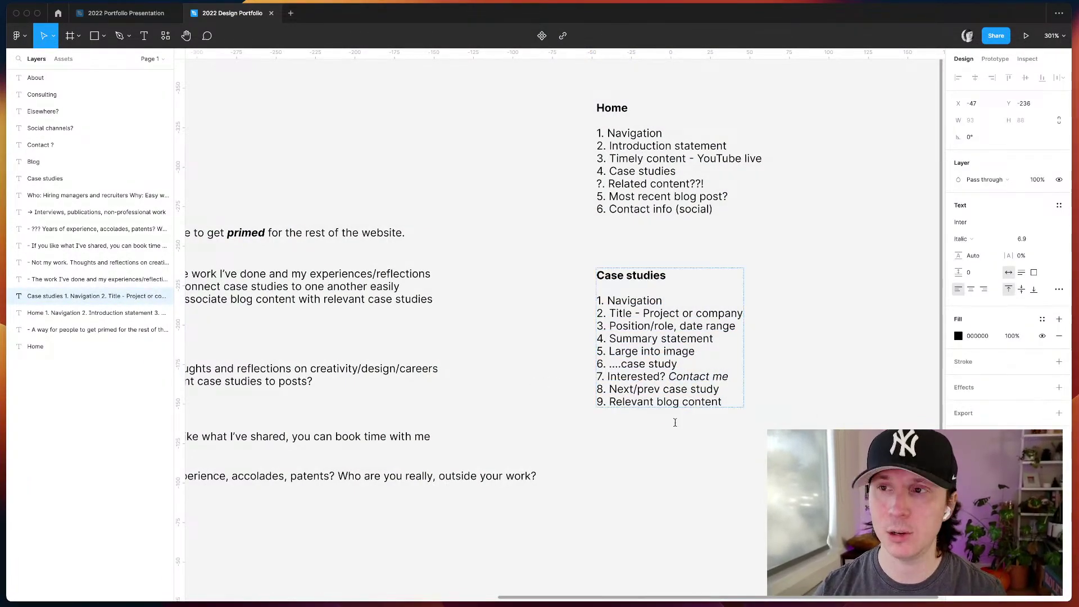
key("Escape")
key("Escape")
- Duplicate the Case studies list directly below the original and change the copy's heading to "Blog"
scroll(674, 457, "right", 3)
scroll(674, 457, "down", 2)
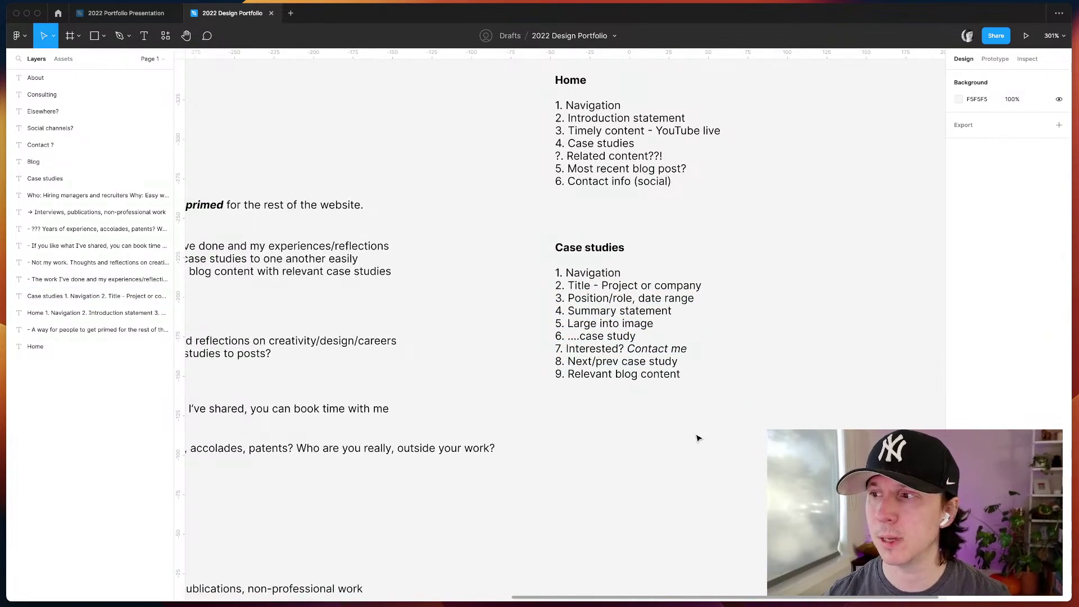
scroll(698, 438, "left", 5)
scroll(698, 438, "down", 1)
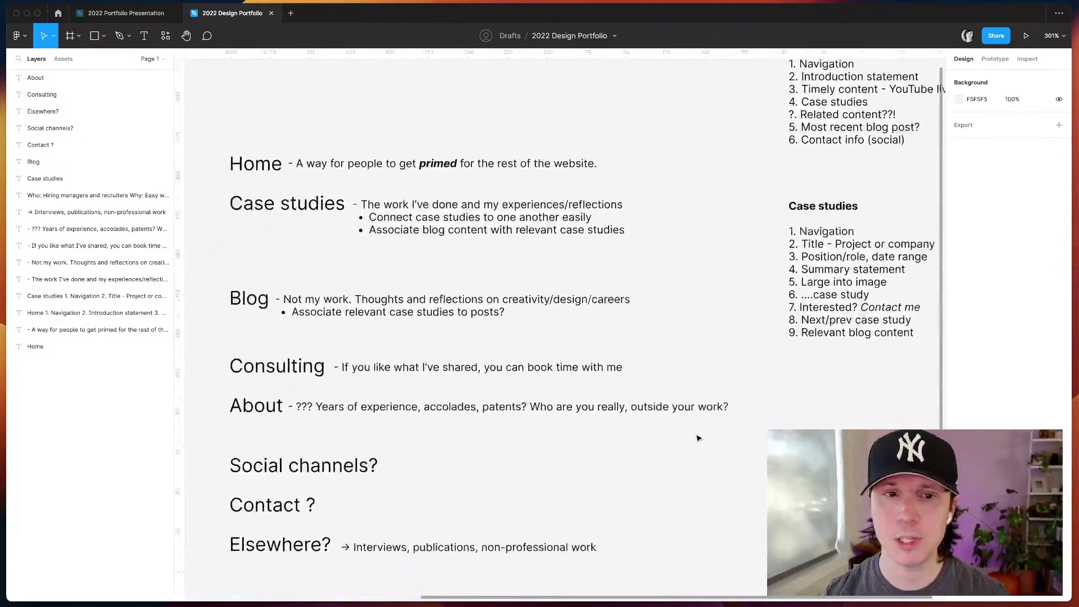
scroll(698, 438, "right", 4)
scroll(698, 438, "down", 1)
left_click(662, 257)
left_click_drag(662, 258, 663, 487)
key("Return")
left_click(677, 402)
key("shift+Home")
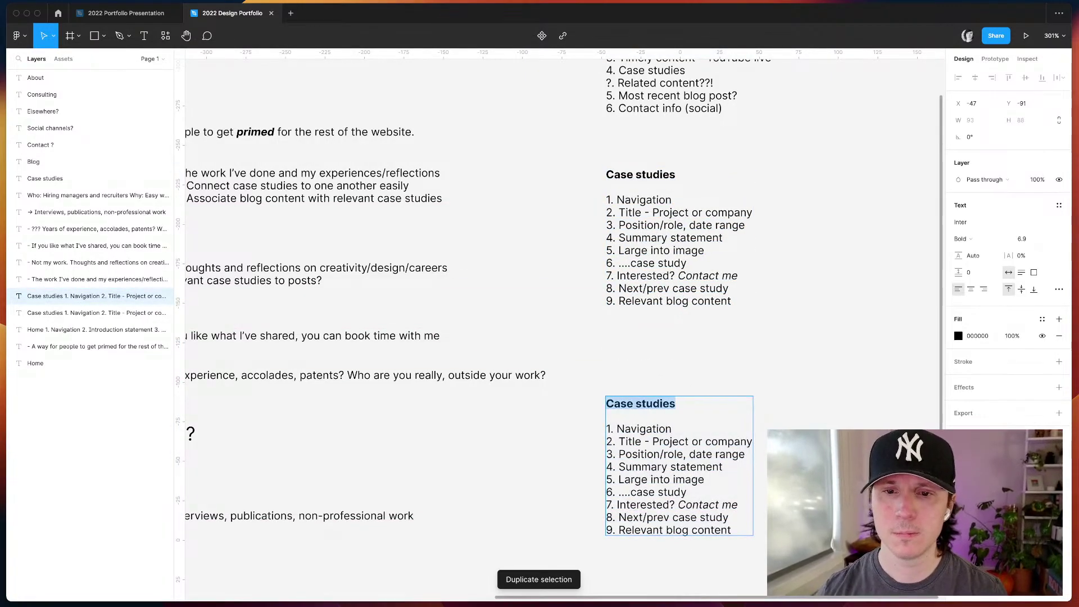
type("Blog")
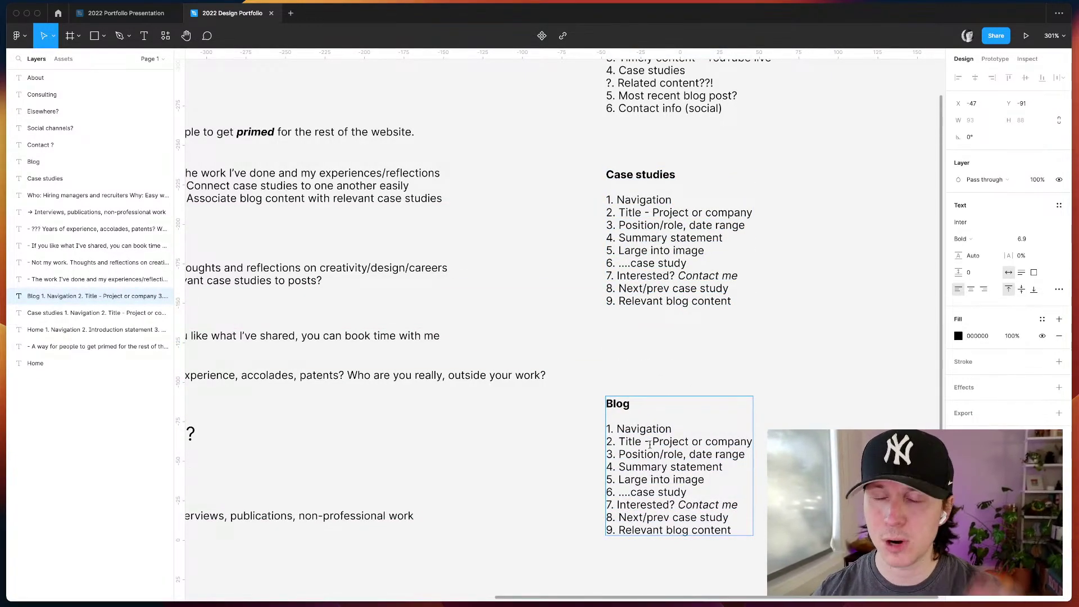
- Delete all text after "2." in the Blog outline and move the shortened outline up closer to the Case studies outline
left_click_drag(621, 442, 732, 530)
key("BackSpace")
key("Escape")
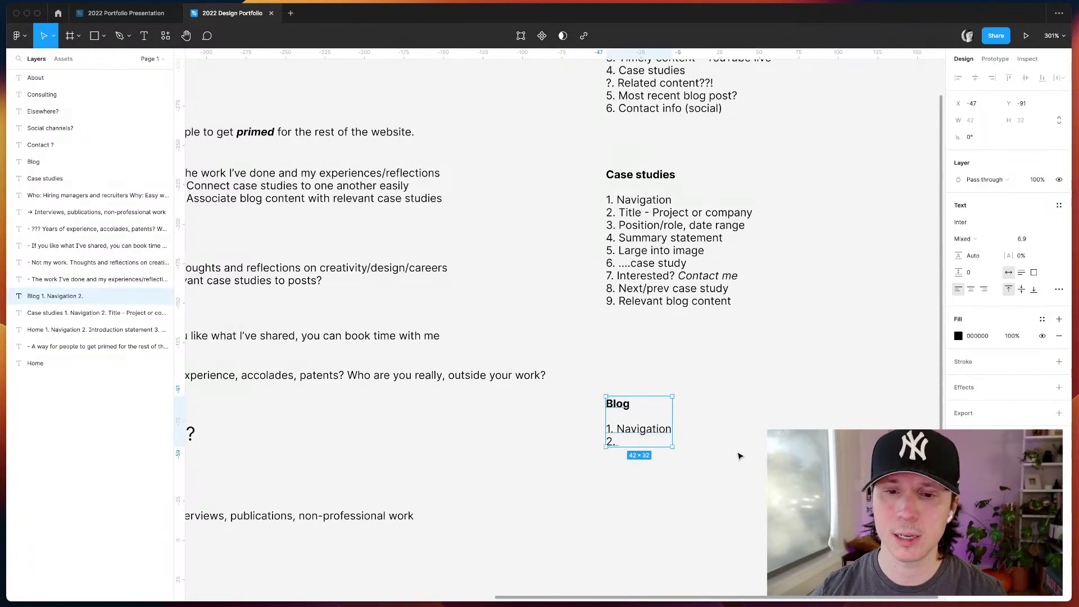
scroll(664, 296, "up", 4)
scroll(654, 236, "down", 5)
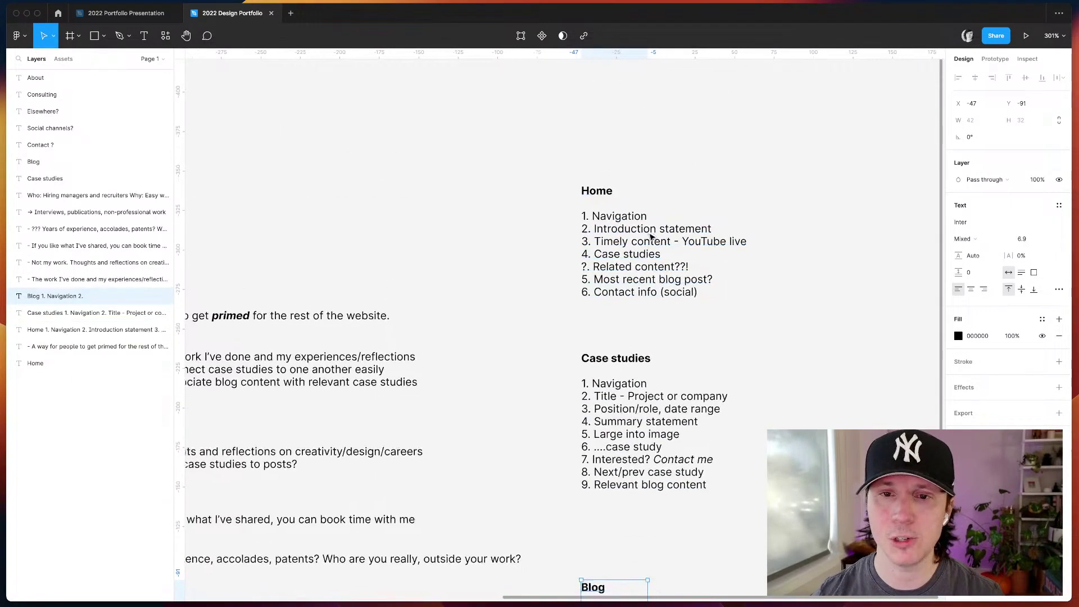
left_click_drag(621, 351, 621, 330)
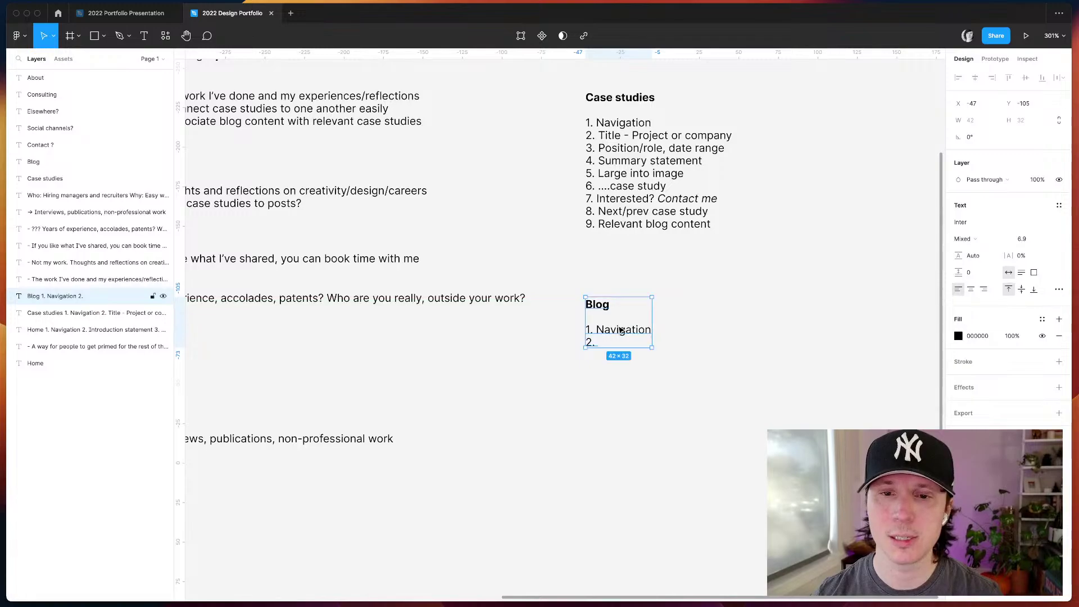
scroll(621, 330, "up", 2)
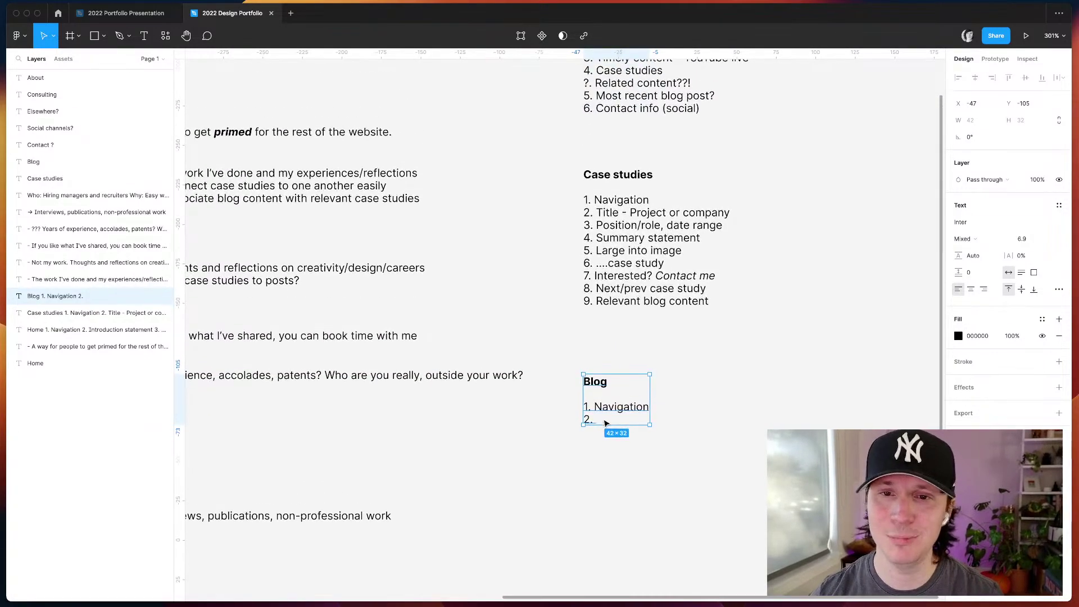
- Duplicate the Blog outline, place the copy directly below it, and change the copy's heading to "Blog post"
double_click(622, 405)
key("Right")
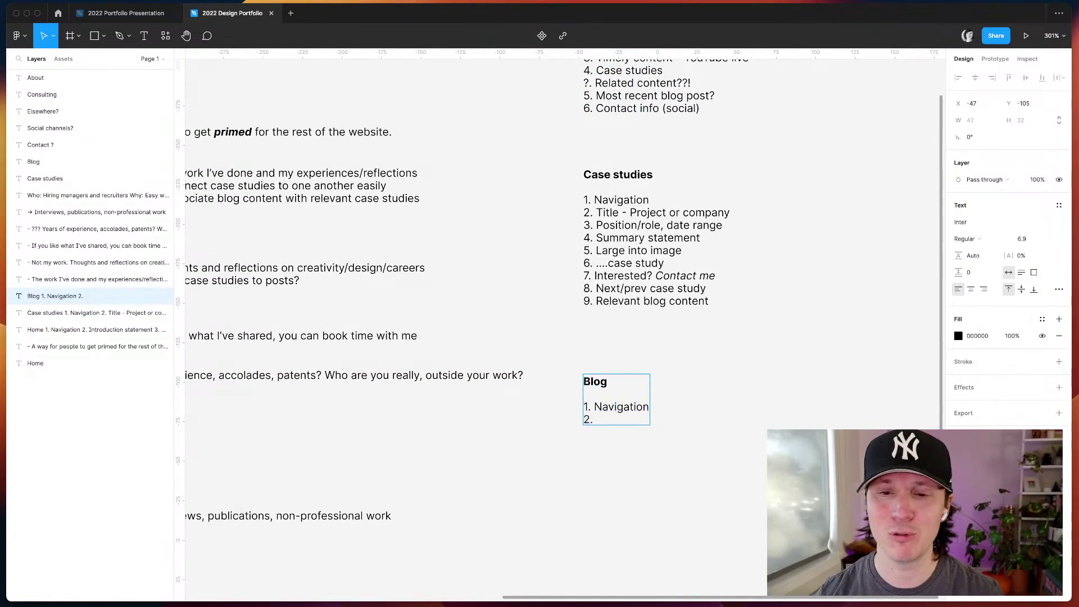
scroll(560, 317, "up", 1)
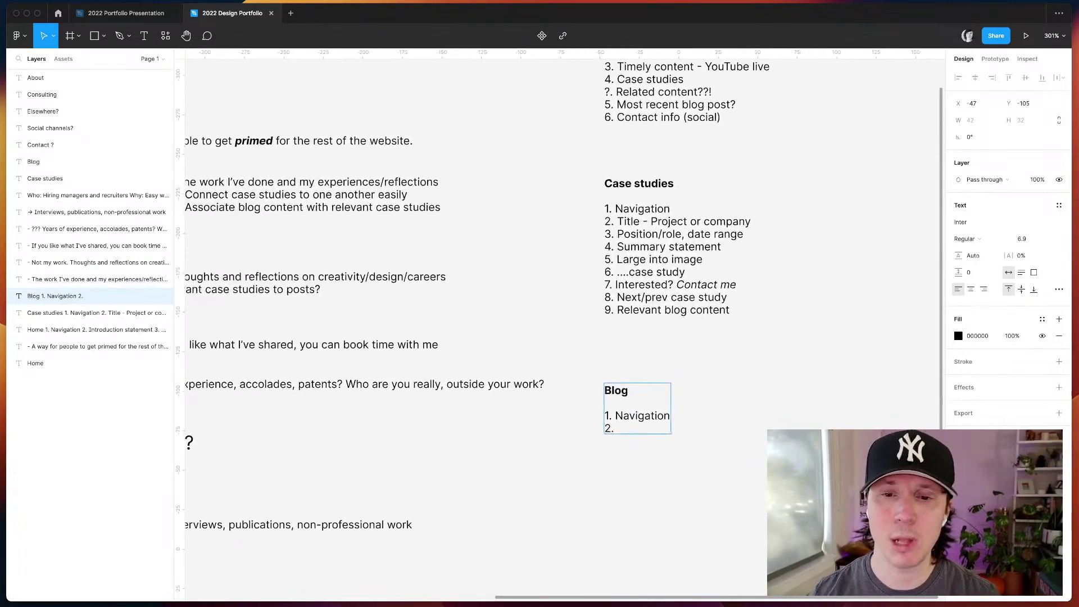
key("Escape")
key("super+d")
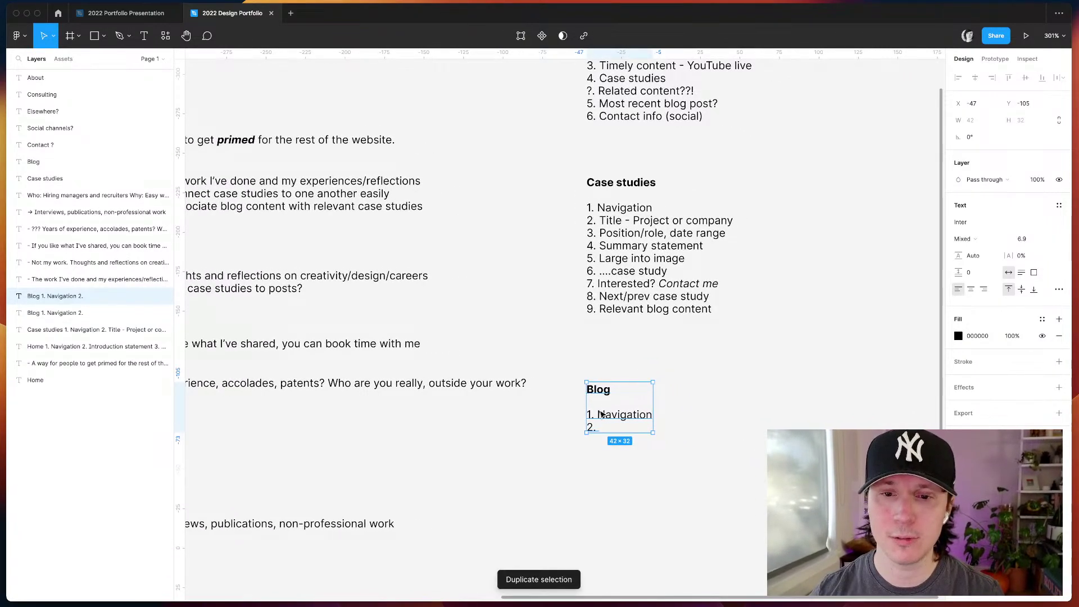
left_click_drag(646, 416, 688, 502, "shift")
key("Return")
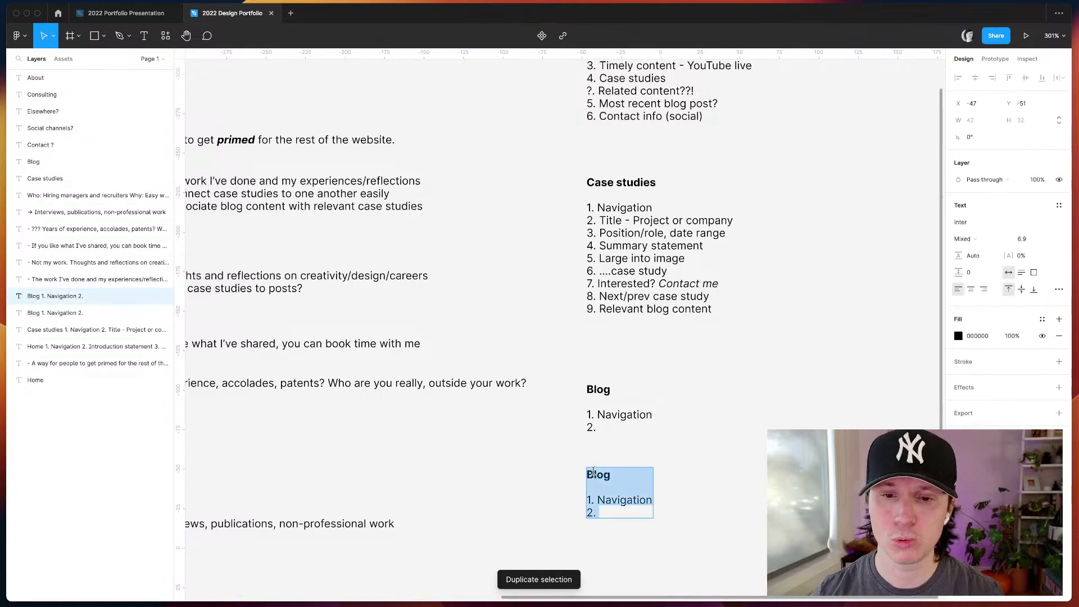
key("Right")
key("Up")
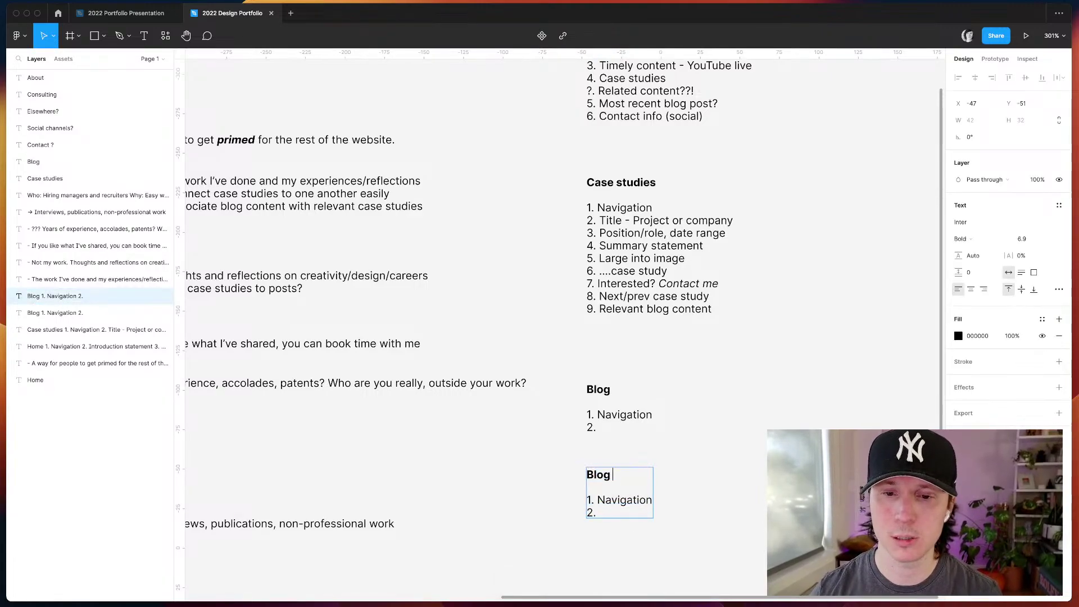
type("post")
key("Escape")
- Duplicate the large Blog heading and its description in the page list, and rename the copied heading "Blog post"
scroll(615, 479, "left", 10)
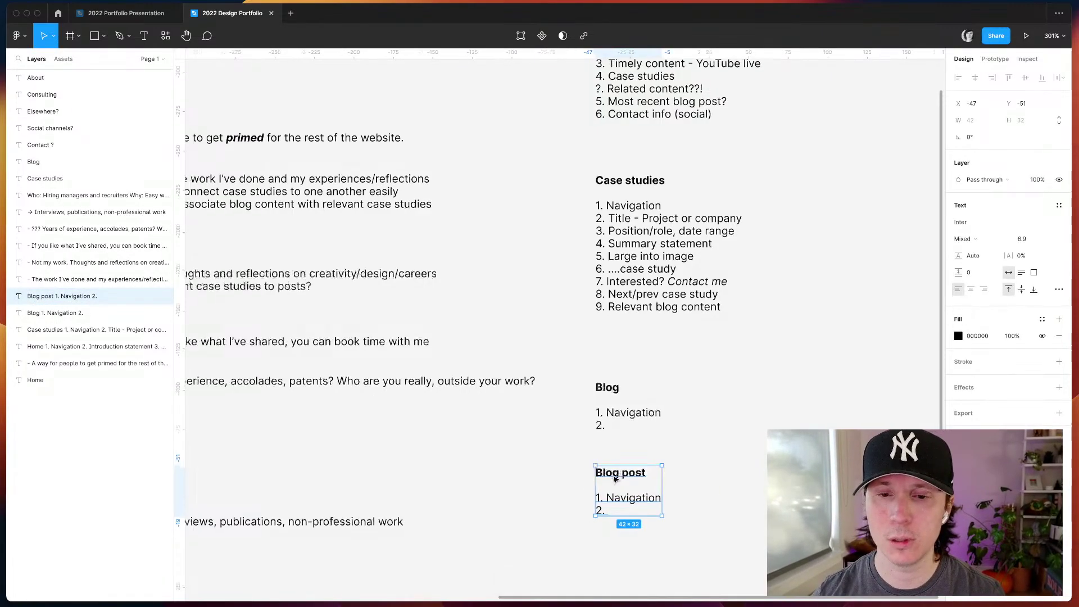
left_click_drag(291, 192, 402, 281)
key("super+d")
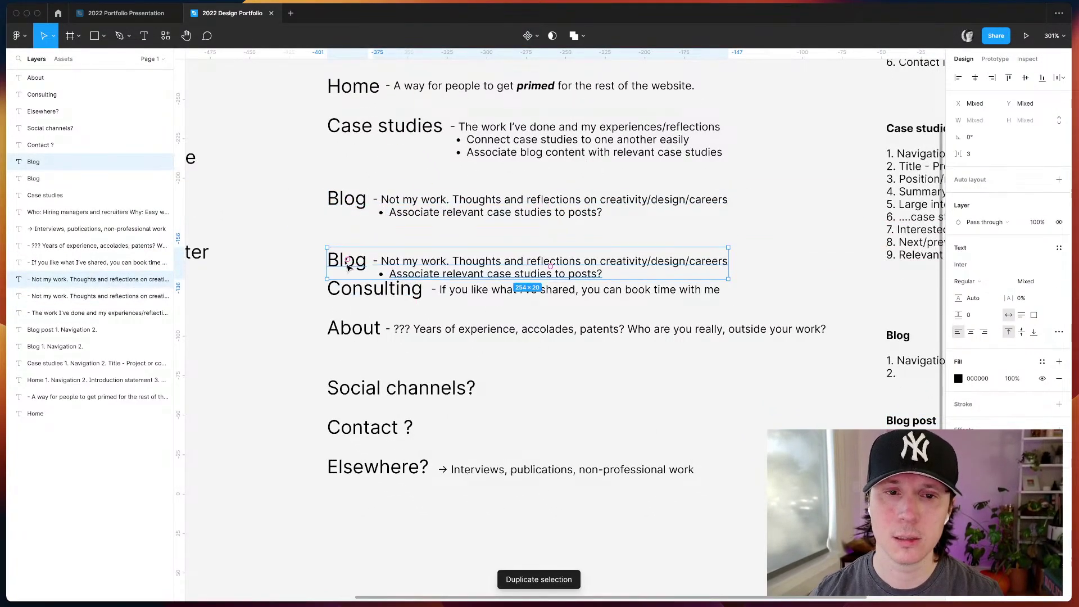
double_click(346, 260)
key("Right")
type("post")
left_click(292, 306)
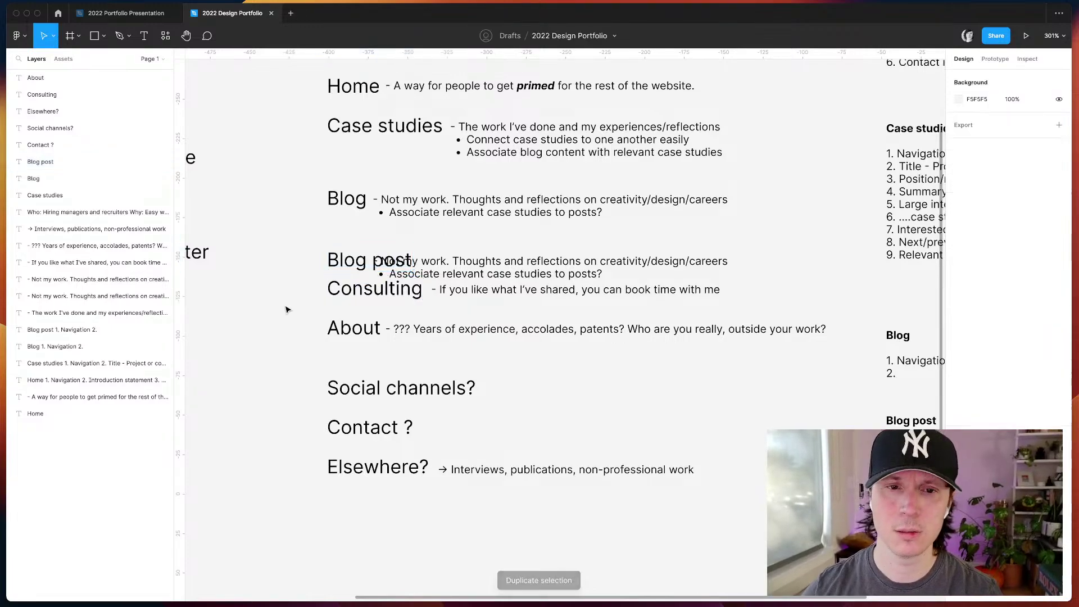
- Shift the Consulting, About, Social channels?, Contact ? and Elsewhere? entries with their descriptions down by 80 to make room below Blog post
left_click(90, 94)
left_click(90, 263, "shift")
left_click_drag(285, 281, 571, 494)
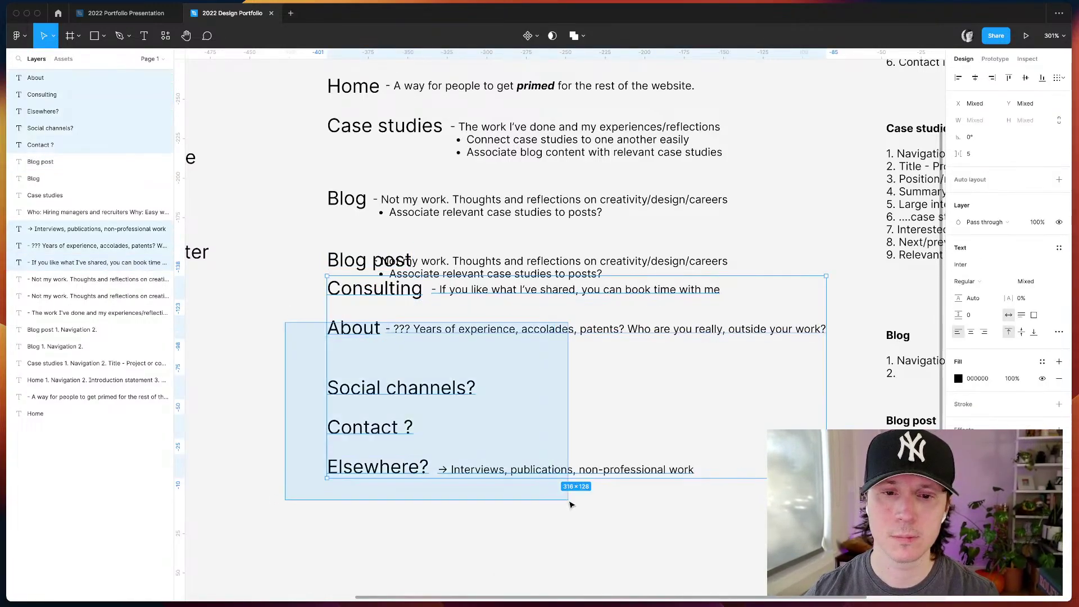
key("shift+Down")
key("shift+Down")
key("shift+Down")
key("shift+Down")
key("shift+Down")
key("shift+Down")
key("shift+Down")
key("shift+Down")
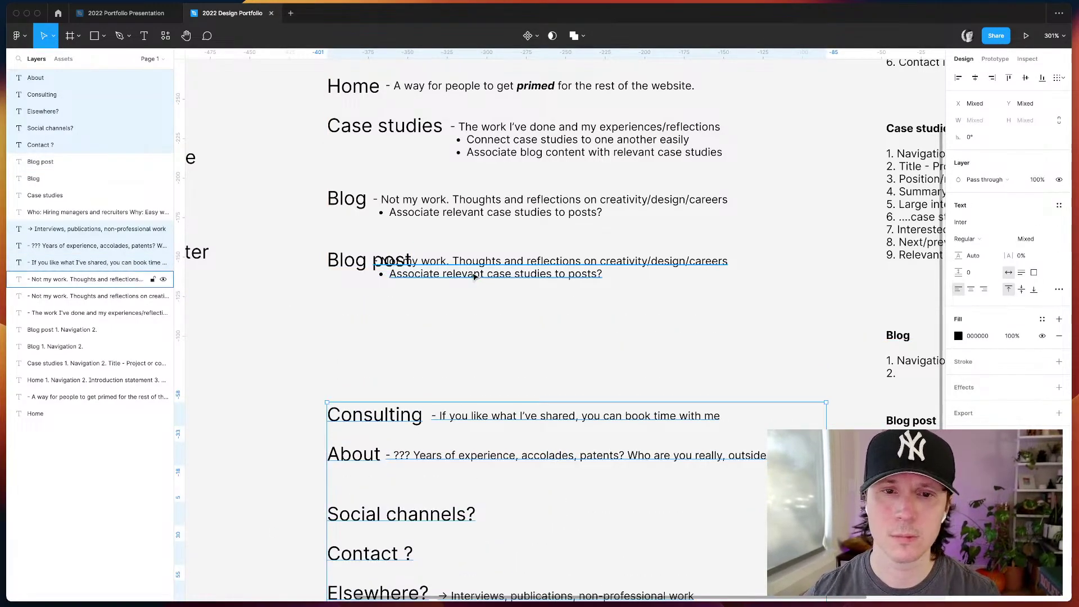
- Move the copied description below Blog post and add a "Search" heading beside it from a duplicate of the Blog post heading
left_click_drag(472, 275, 521, 324)
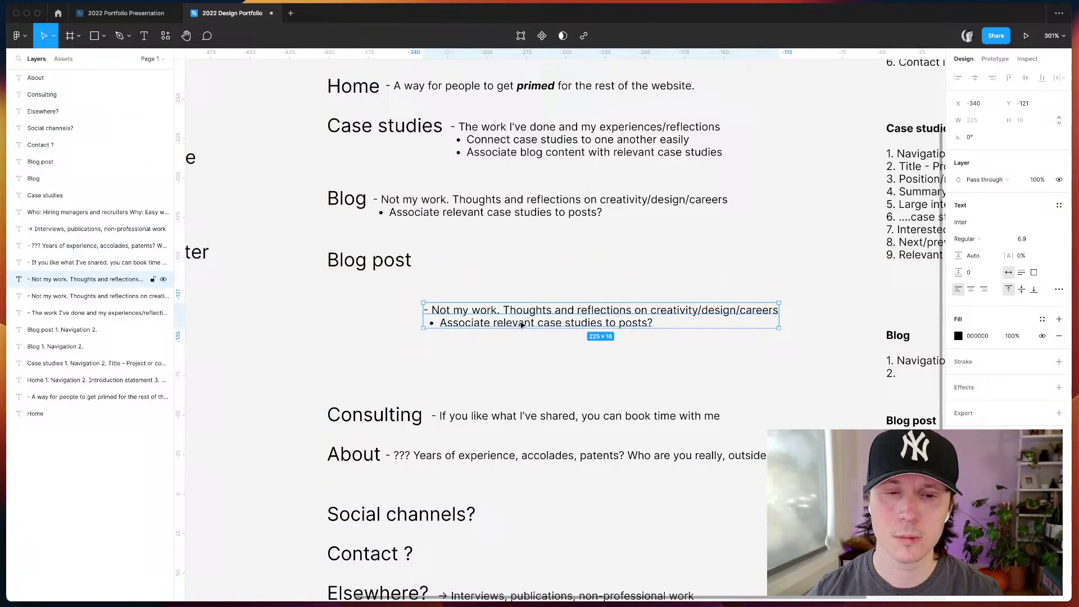
left_click(373, 270)
key("super+d")
left_click_drag(373, 270, 388, 341)
double_click(388, 341)
type("Search")
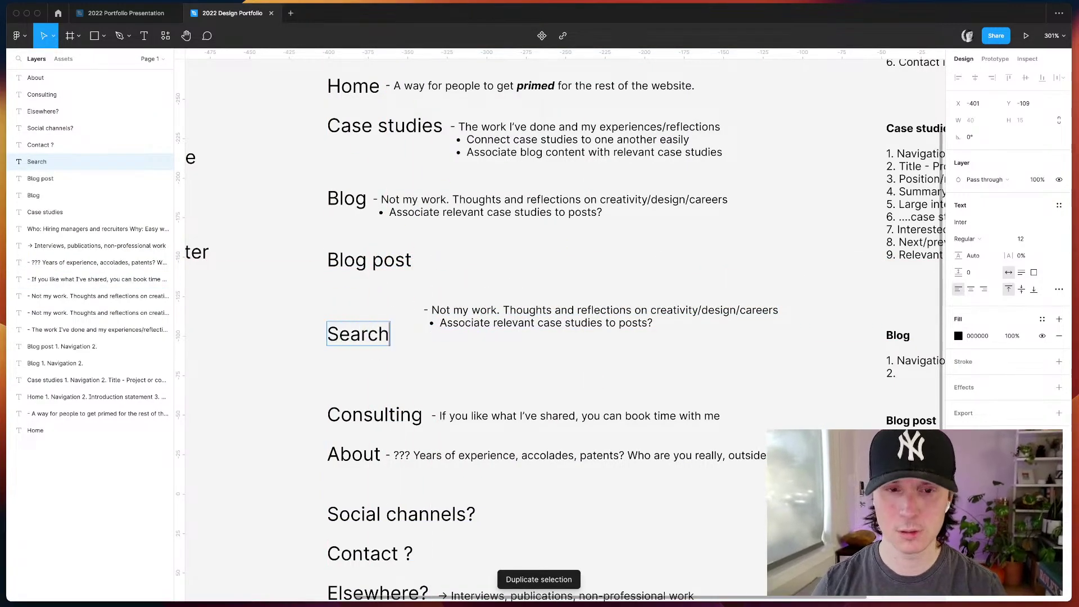
key("Escape")
left_click_drag(359, 336, 360, 317)
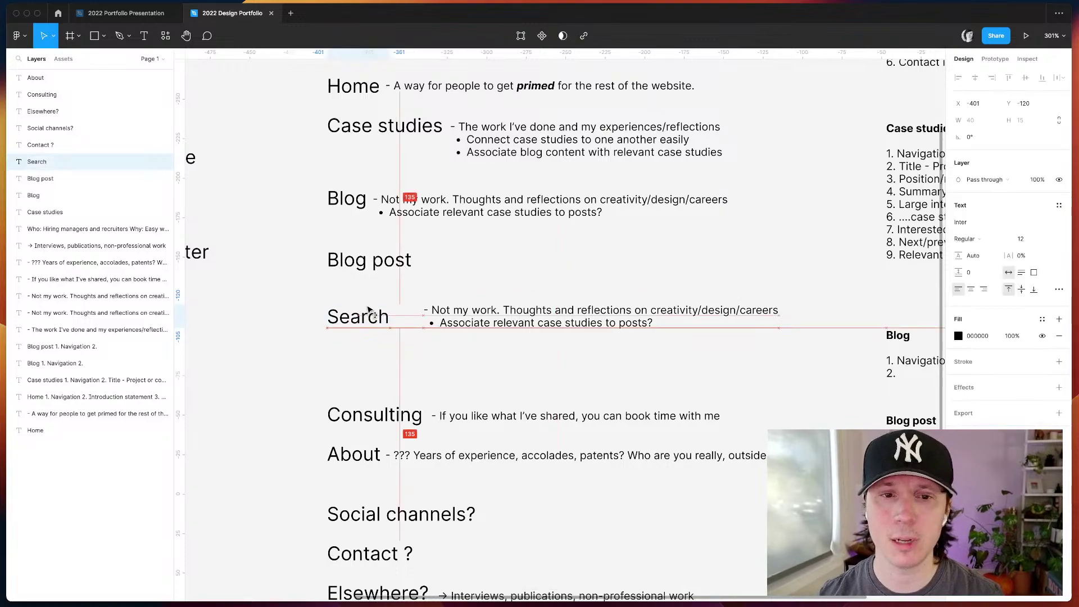
left_click(336, 354)
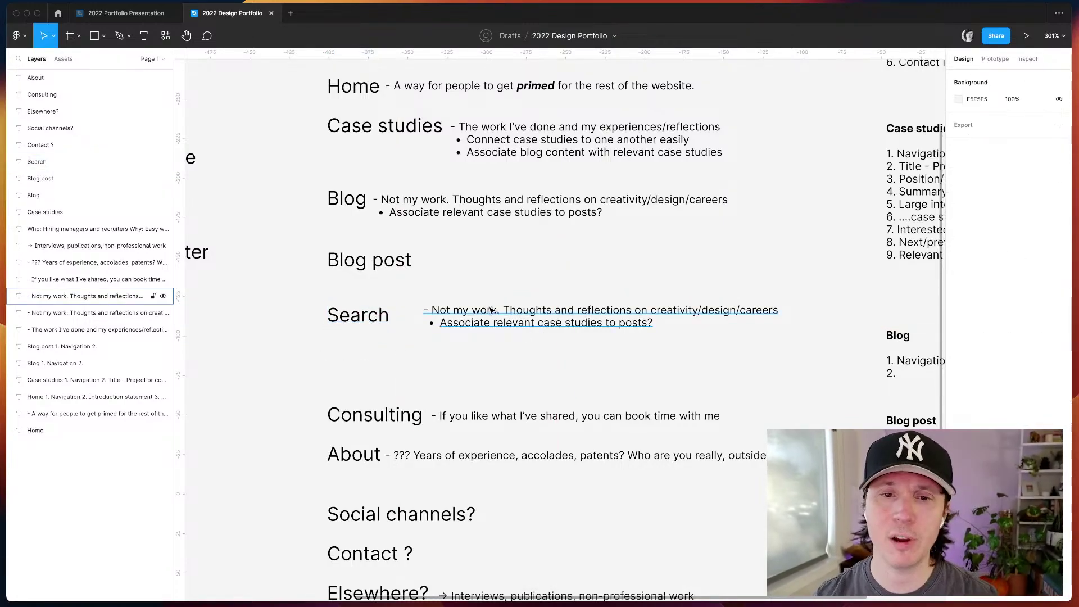
- Replace the description beside Search with "- Search blog posts only? Or also case studies/relevant content?" and align it with the heading
left_click_drag(491, 310, 468, 320)
left_click(409, 320)
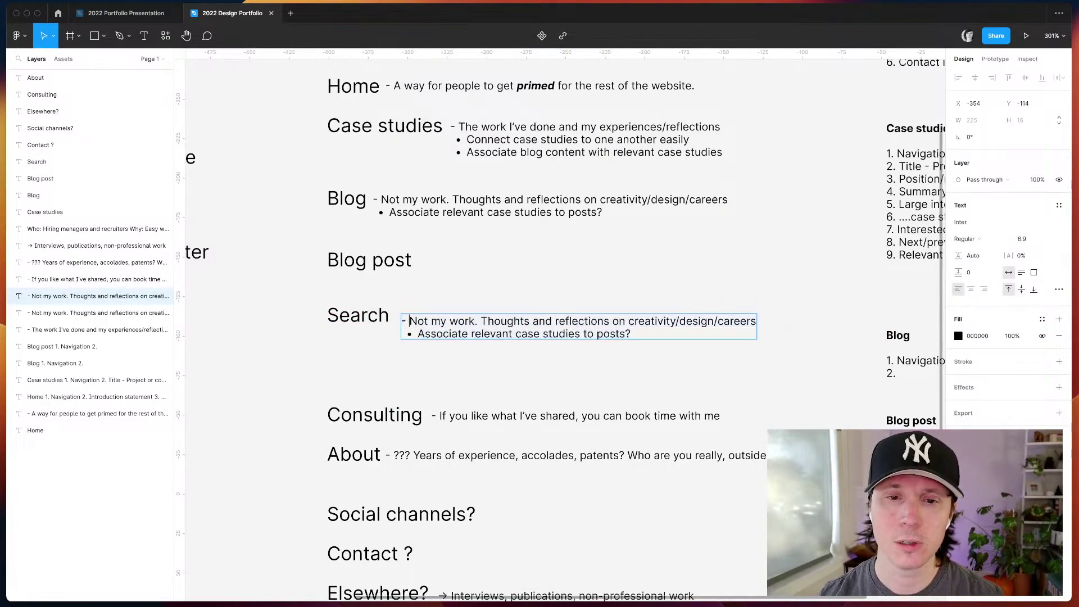
key("shift+super+Down")
key("BackSpace")
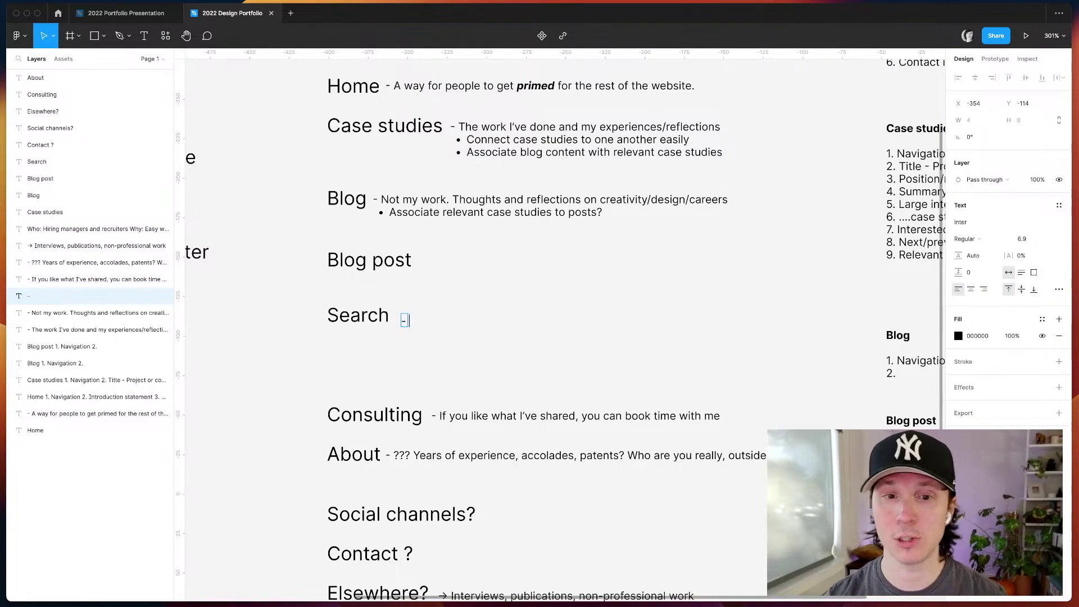
type("Search blog posts")
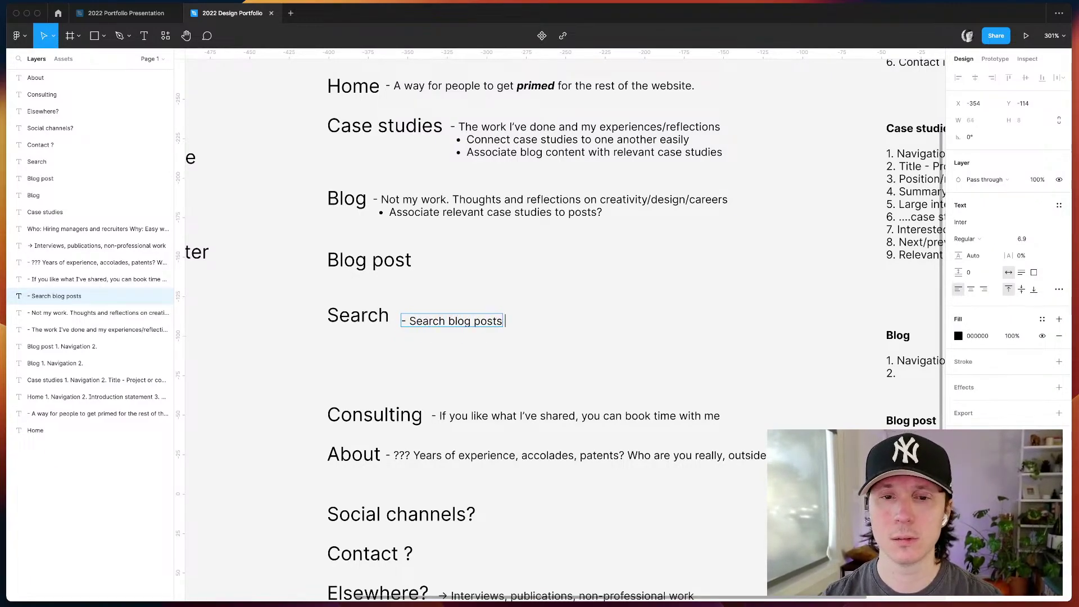
type(" only? Or also case st")
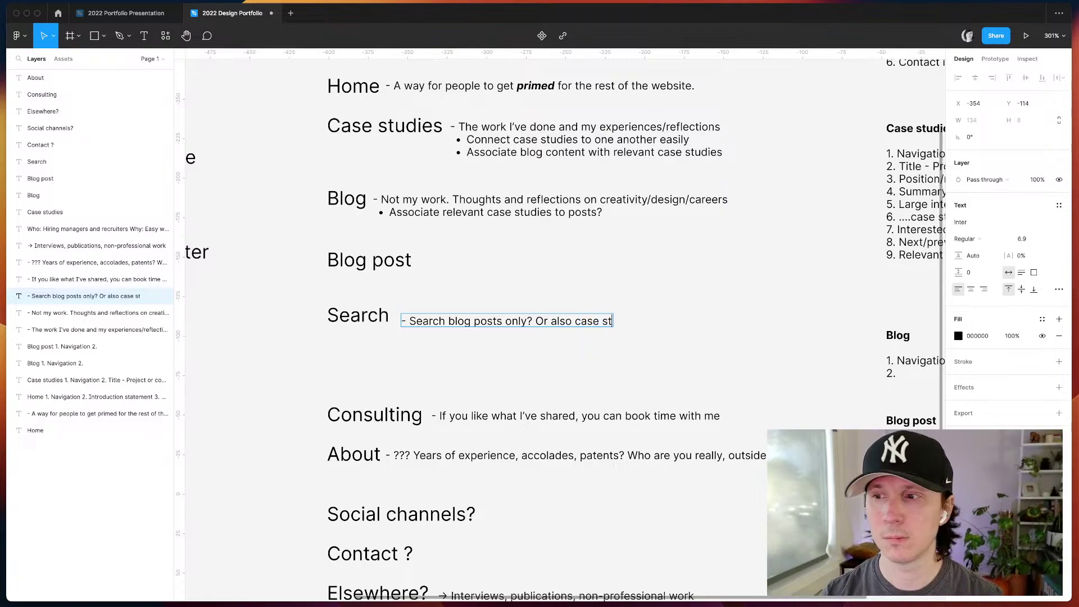
type("udies/relevant content?")
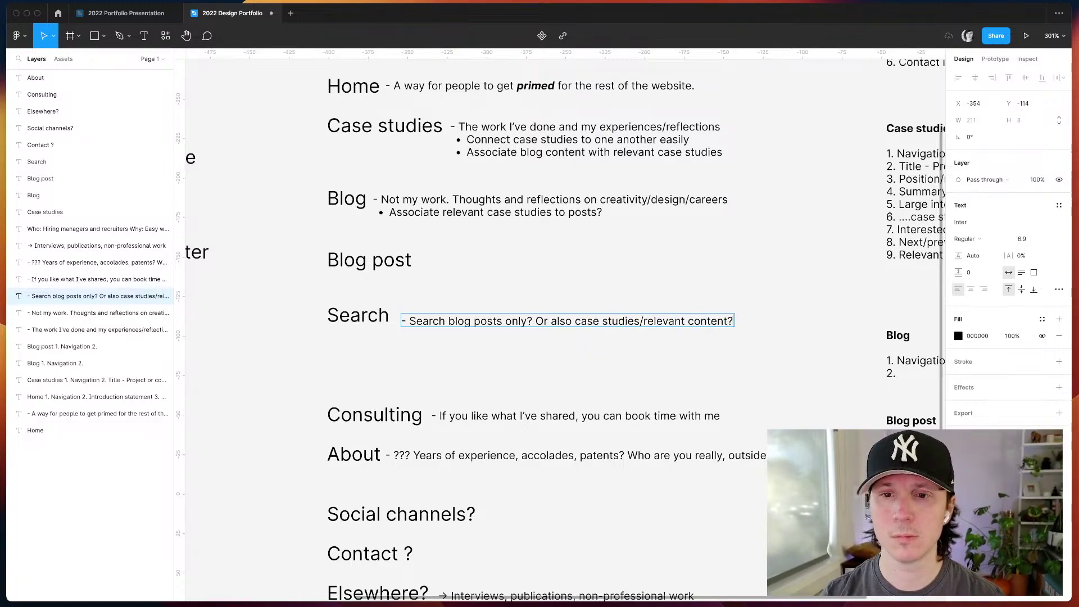
key("Escape")
left_click_drag(443, 324, 436, 319)
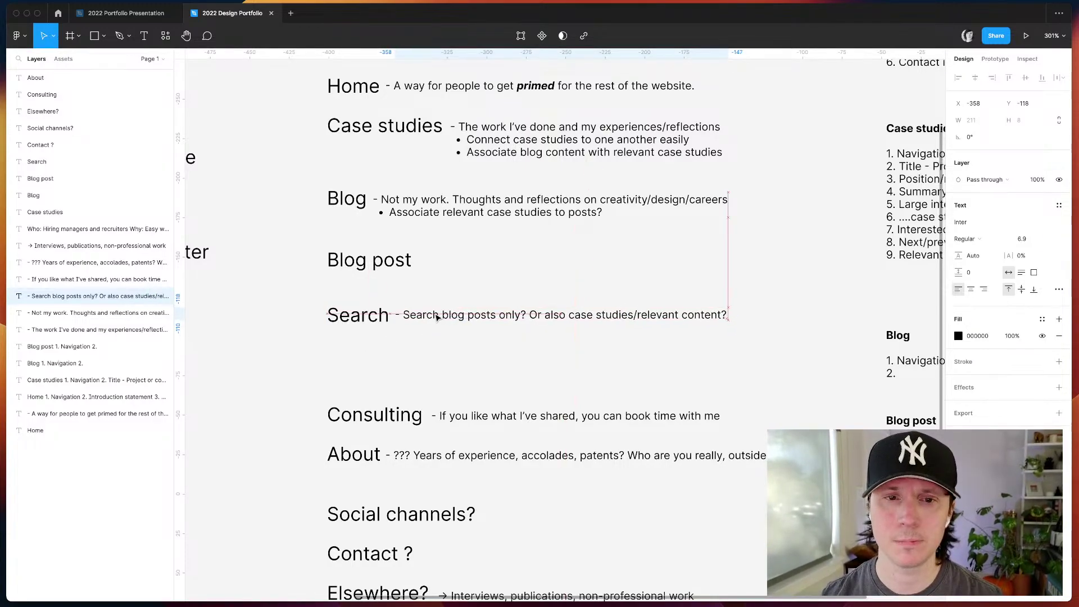
- Remove the "Associate relevant case studies to posts?" bullet from the Blog description and place it as separate text beside Blog post
left_click(407, 217)
double_click(408, 216)
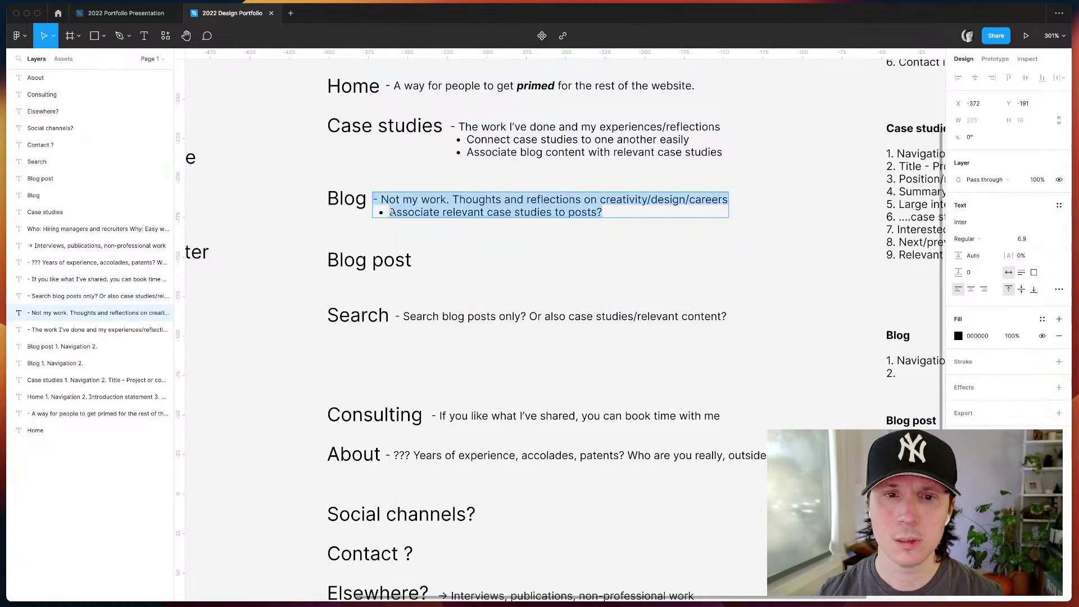
triple_click(407, 213)
key("BackSpace")
key("BackSpace")
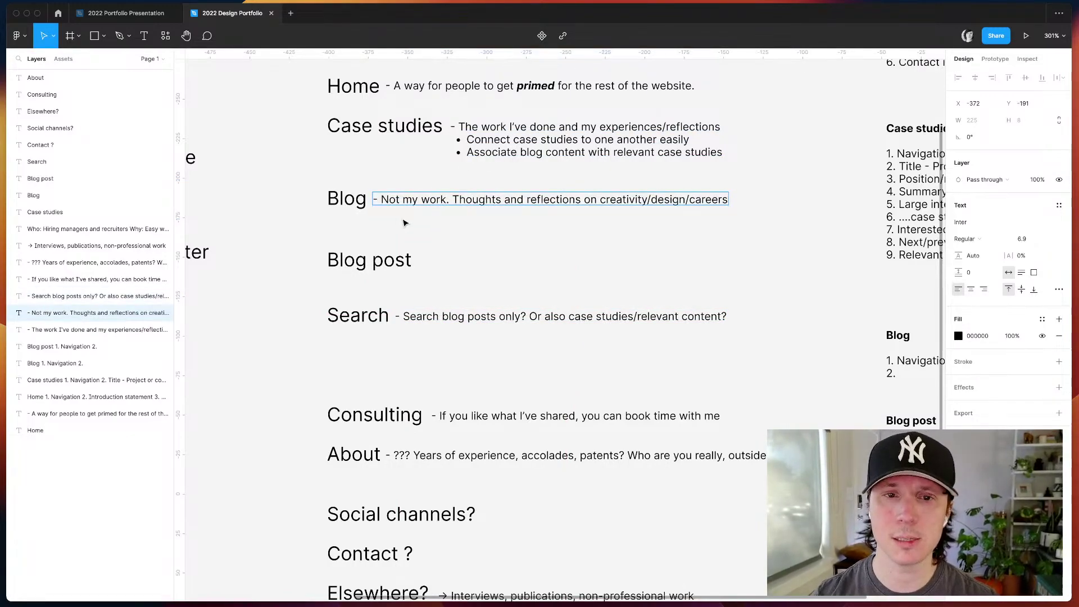
key("ctrl+d")
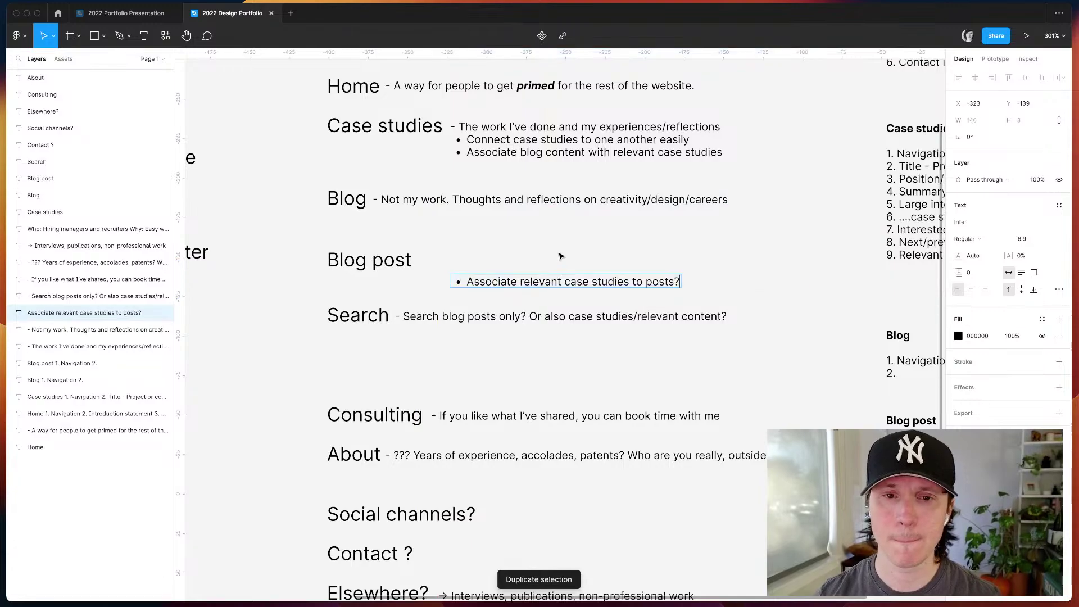
left_click_drag(508, 281, 478, 259)
left_click(470, 331)
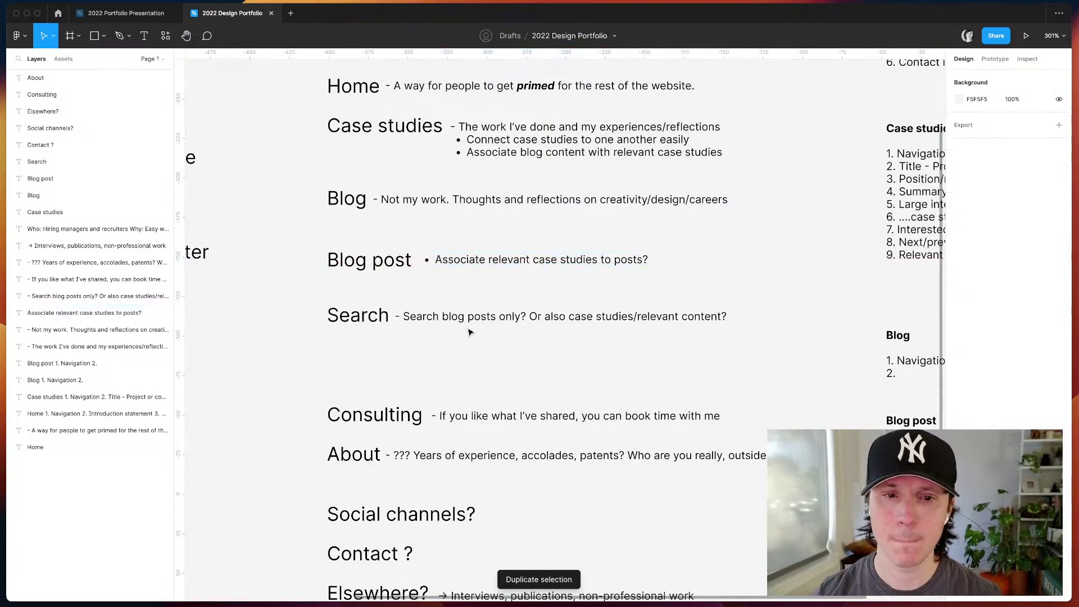
- Add "Search" as item 2 of the Blog outline
scroll(470, 331, "down", 5)
scroll(666, 337, "up", 6)
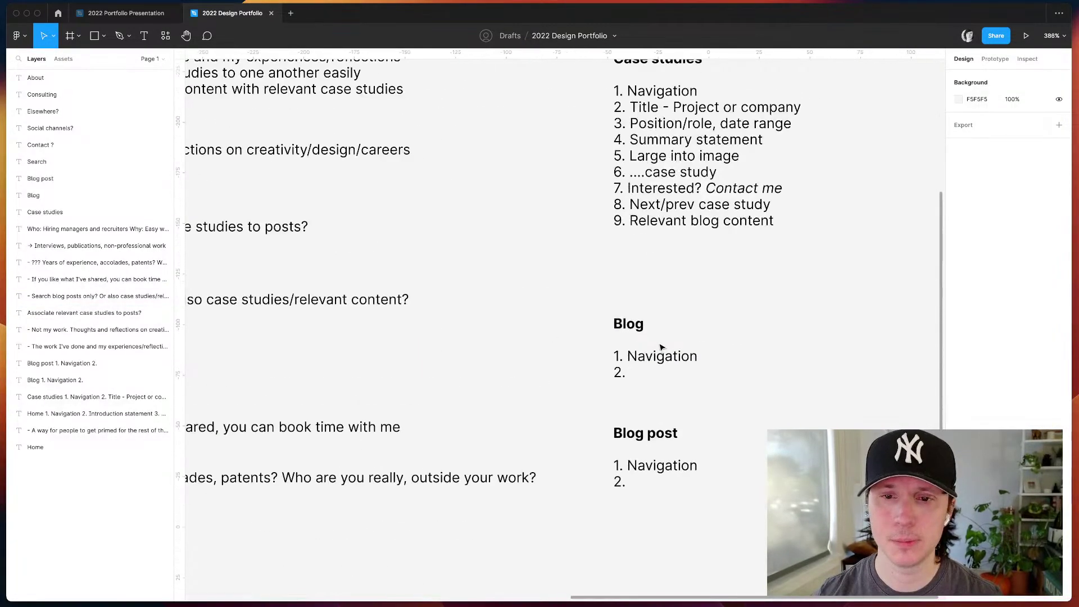
left_click(662, 354)
double_click(661, 354)
key("Right")
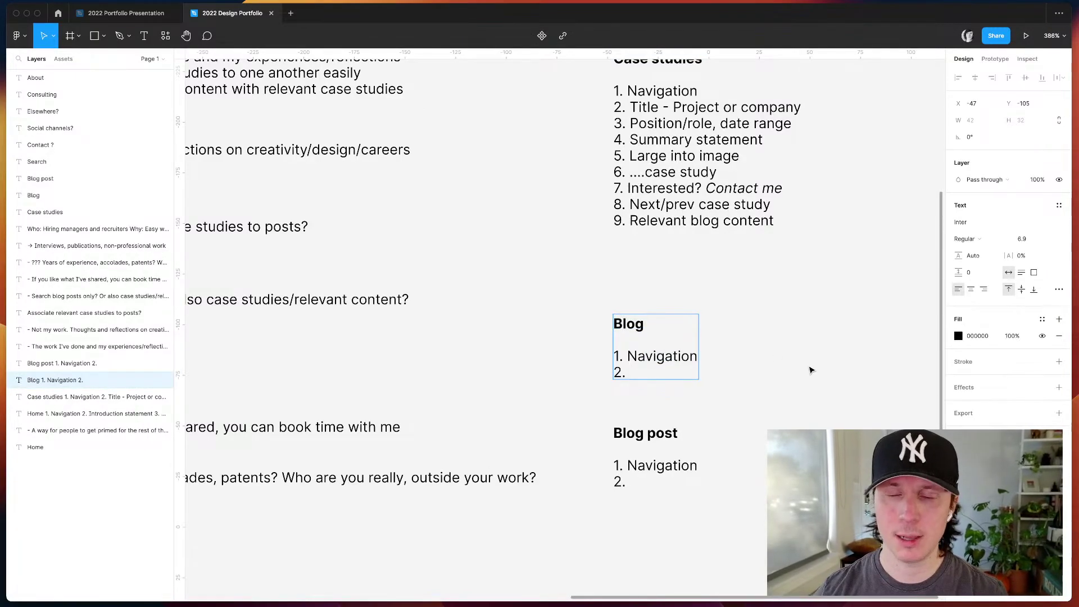
scroll(811, 370, "down", 1)
scroll(811, 370, "right", 1)
type("Search")
left_click(743, 418)
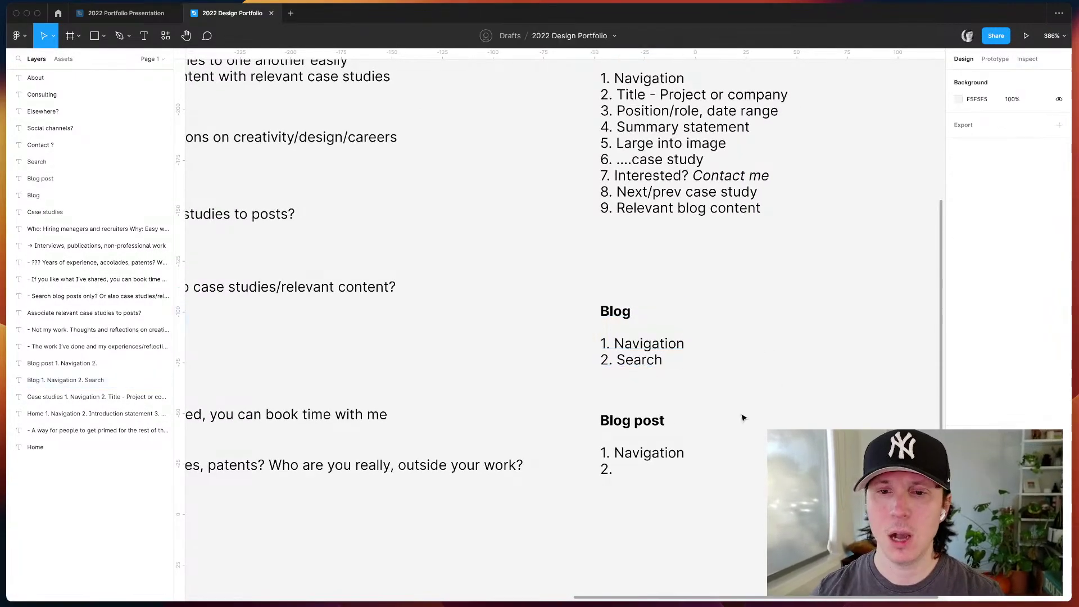
- Move the Search heading and its description together further down, away from the Blog post entry
scroll(742, 418, "down", 4)
left_click(276, 345)
left_click(310, 344, "shift")
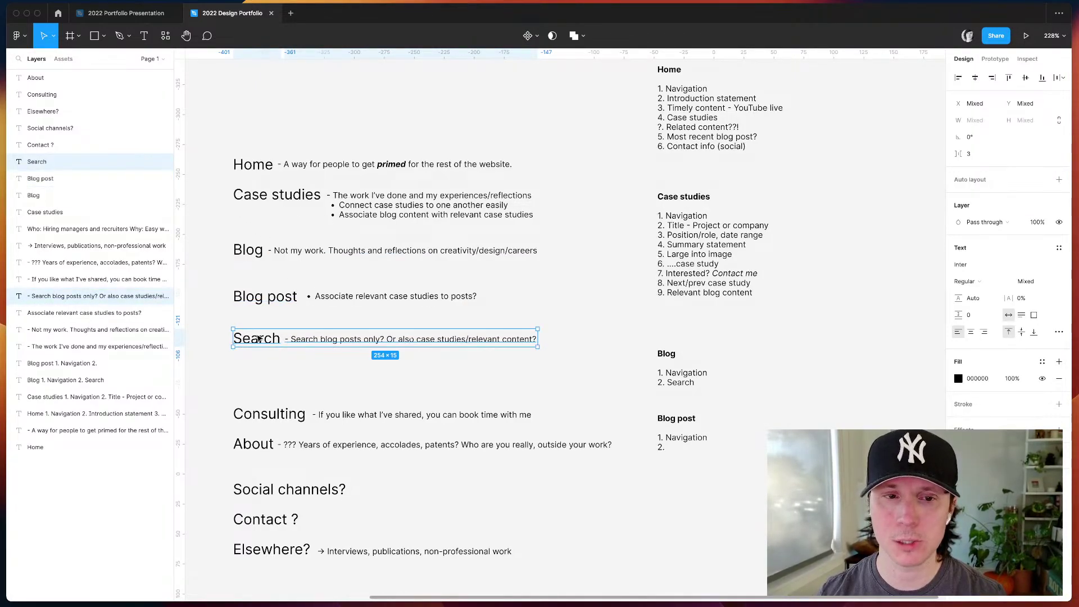
left_click_drag(333, 352, 333, 372)
left_click(555, 341)
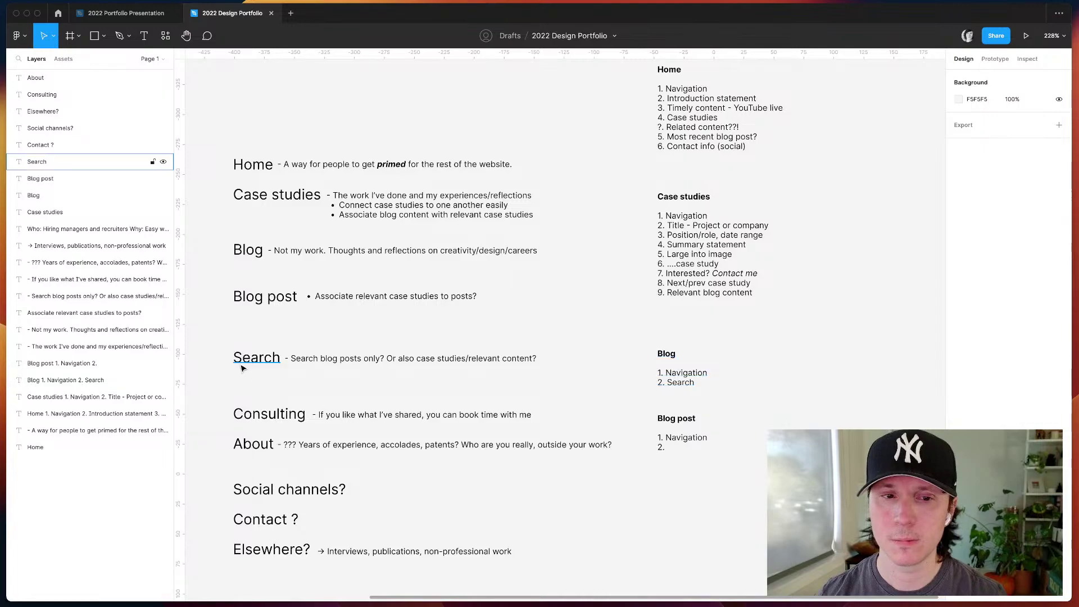
- Remove the word "Search" from item 2 of the Blog outline
left_click(668, 371)
double_click(679, 382)
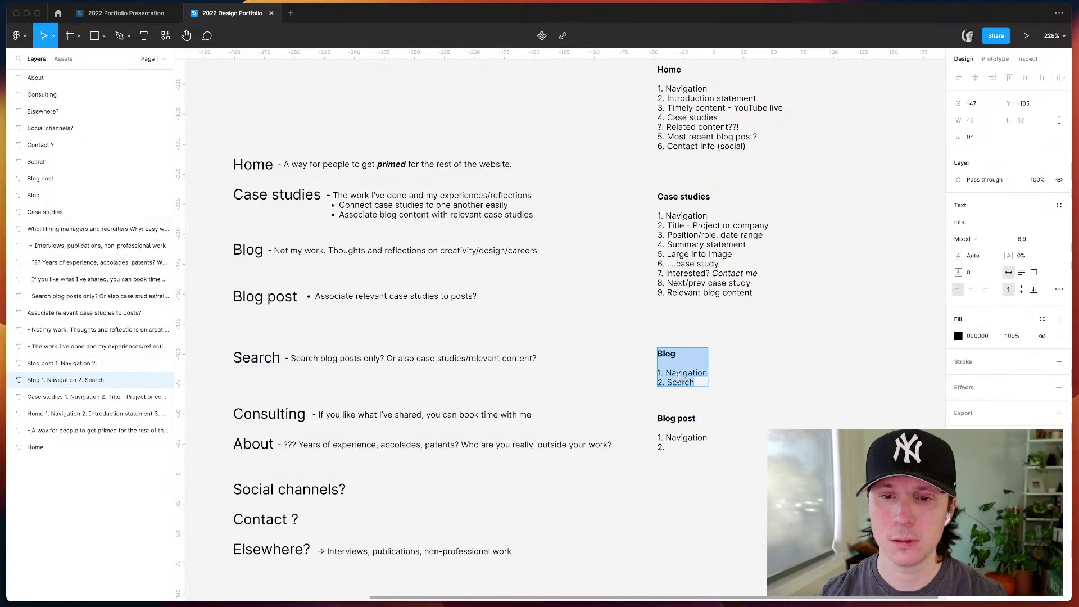
double_click(680, 382)
key("BackSpace")
key("Escape")
scroll(756, 380, "up", 2)
scroll(756, 381, "right", 2)
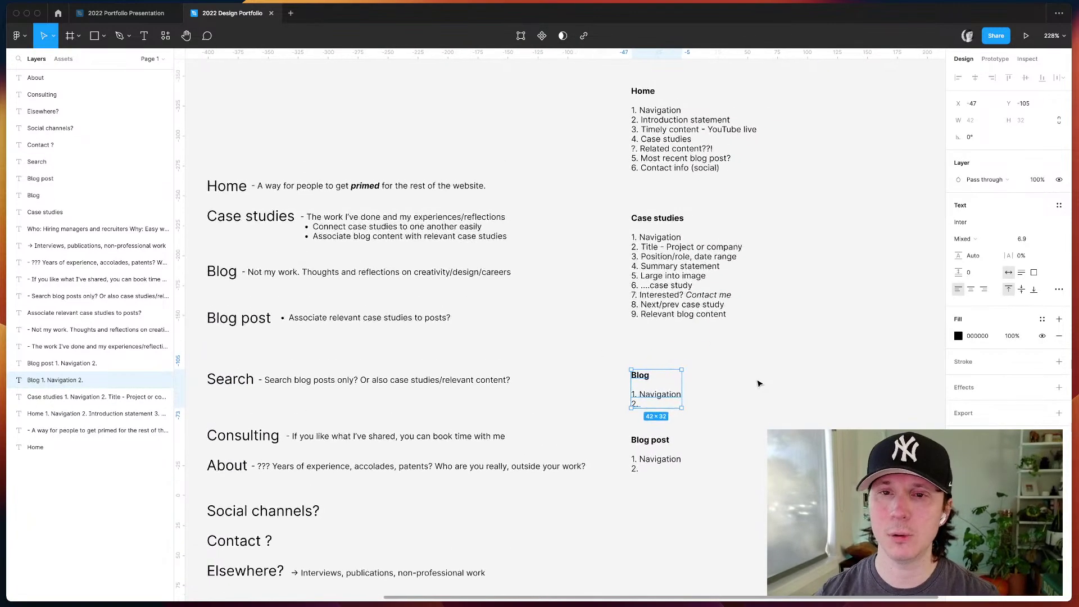
- Duplicate the Home outline, place the copy in the empty space above the page list, and retitle it "Navigation"
left_click(646, 110)
scroll(641, 101, "up", 5)
key("ctrl+d")
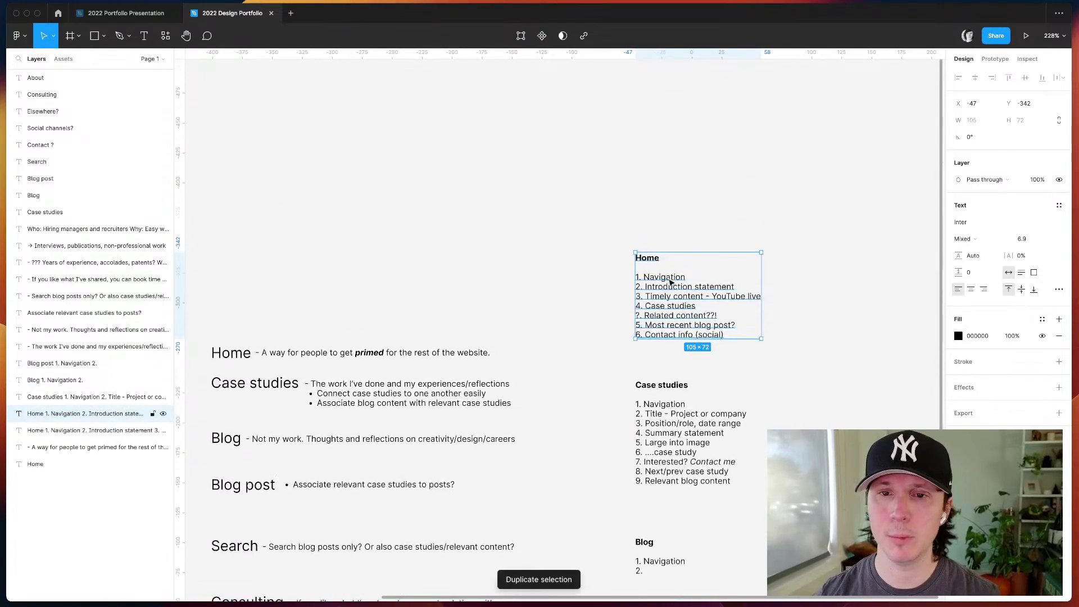
left_click_drag(644, 256, 429, 200)
double_click(429, 200)
type("Navigation")
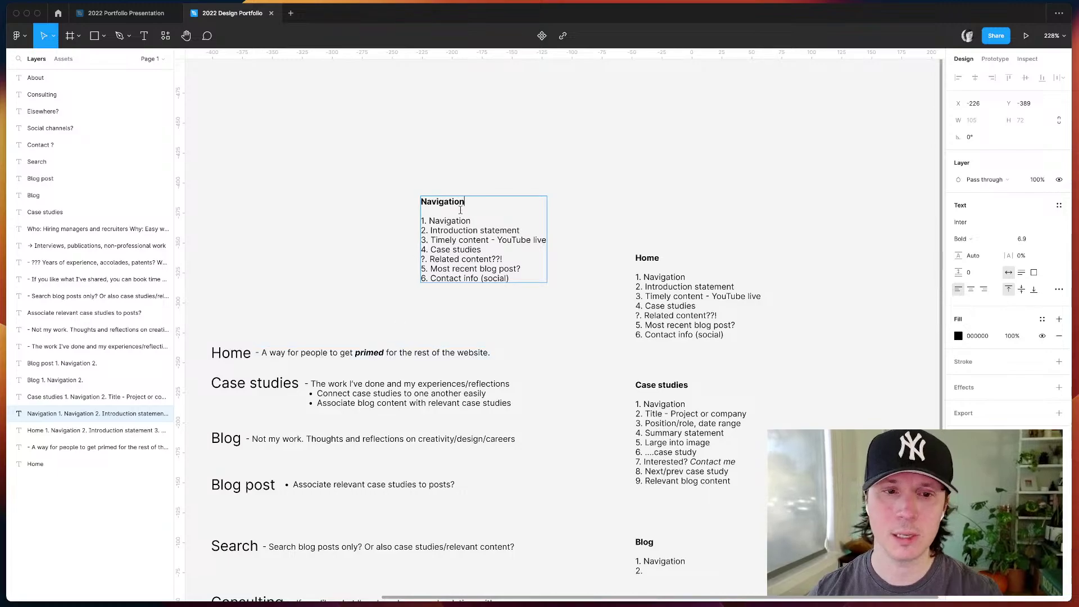
- Replace the copied items in the Navigation outline with "1. Home" and "2. Case studies"
left_click_drag(421, 217, 509, 279)
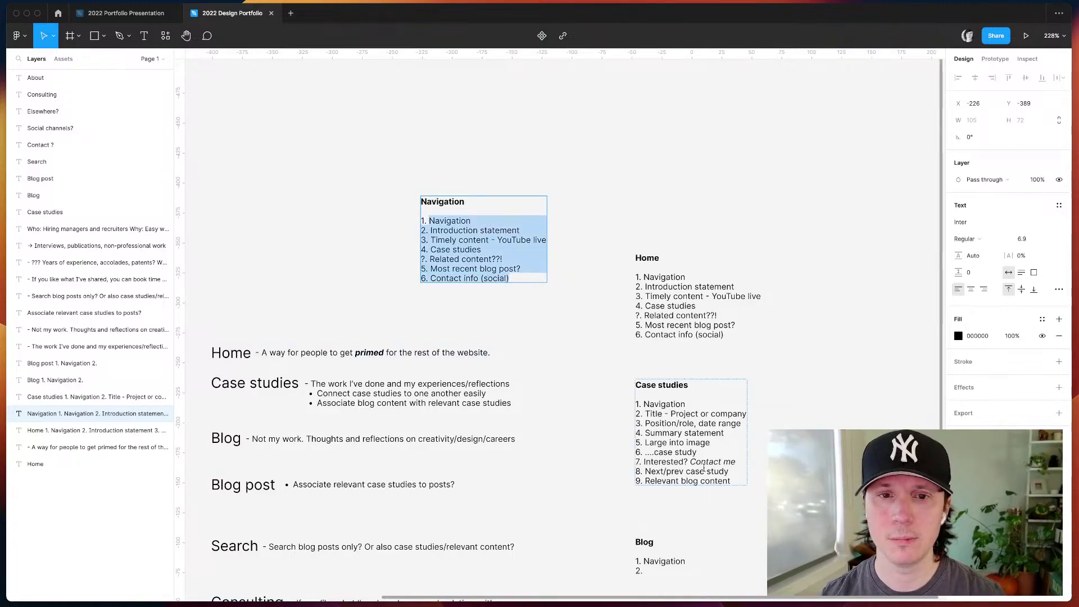
type("1. Home")
key("Return")
type("2. C")
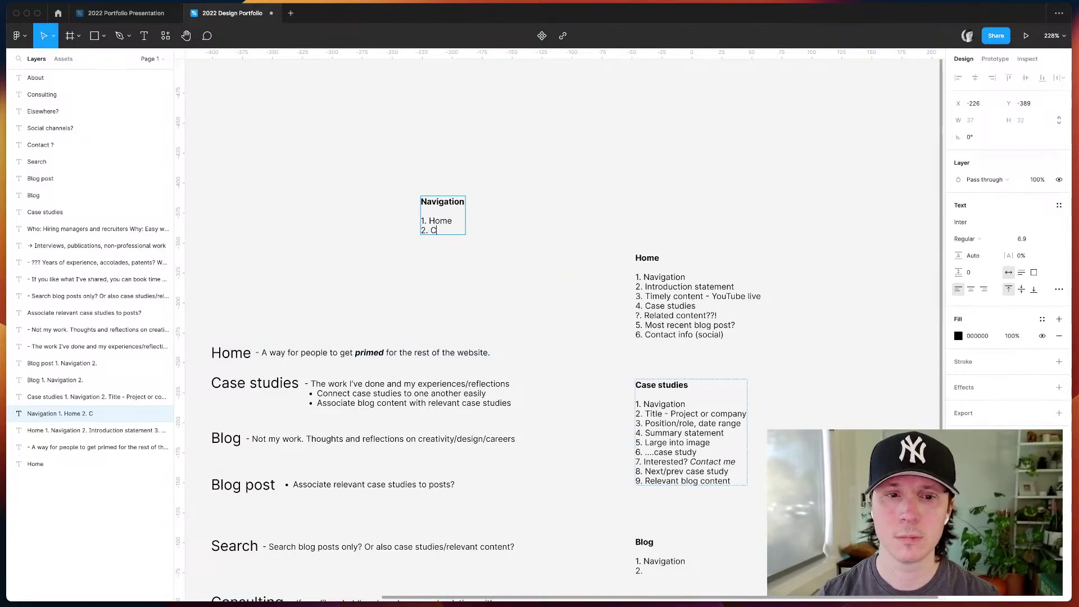
type("ase studies")
key("Return")
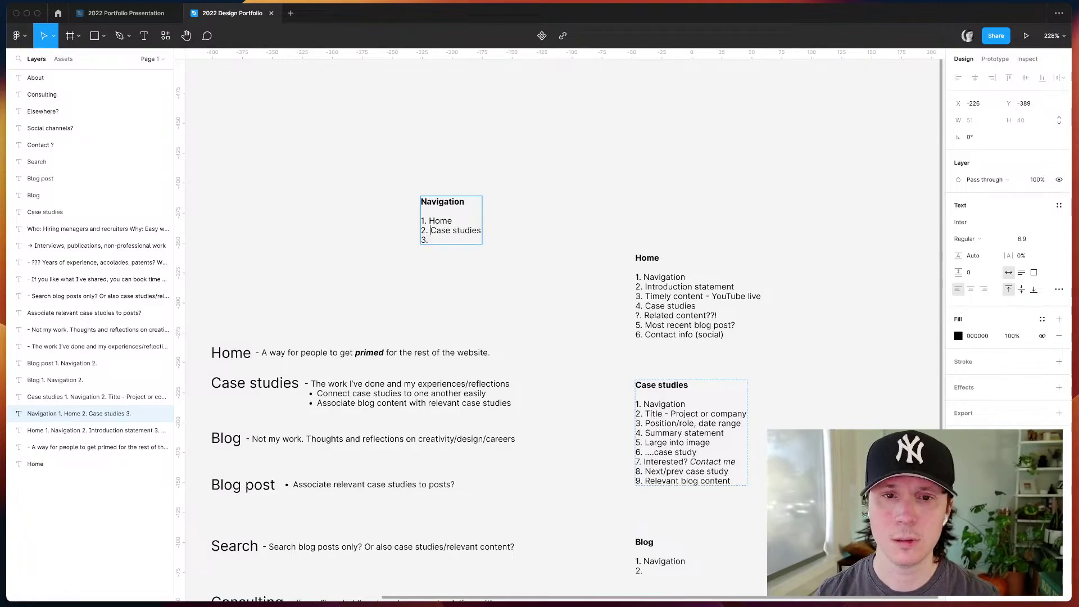
double_click(440, 229)
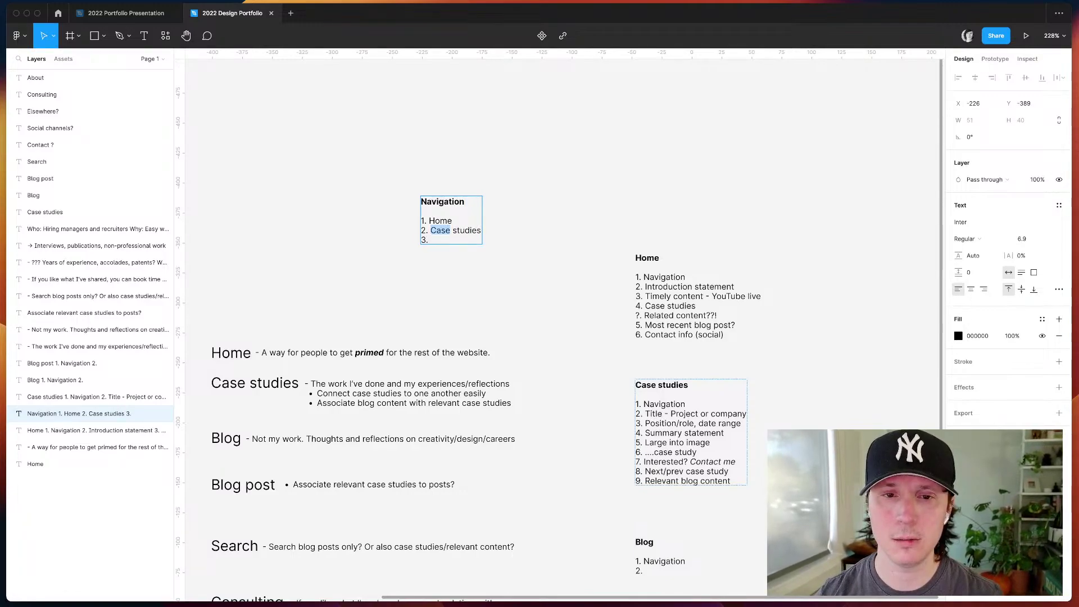
double_click(440, 220)
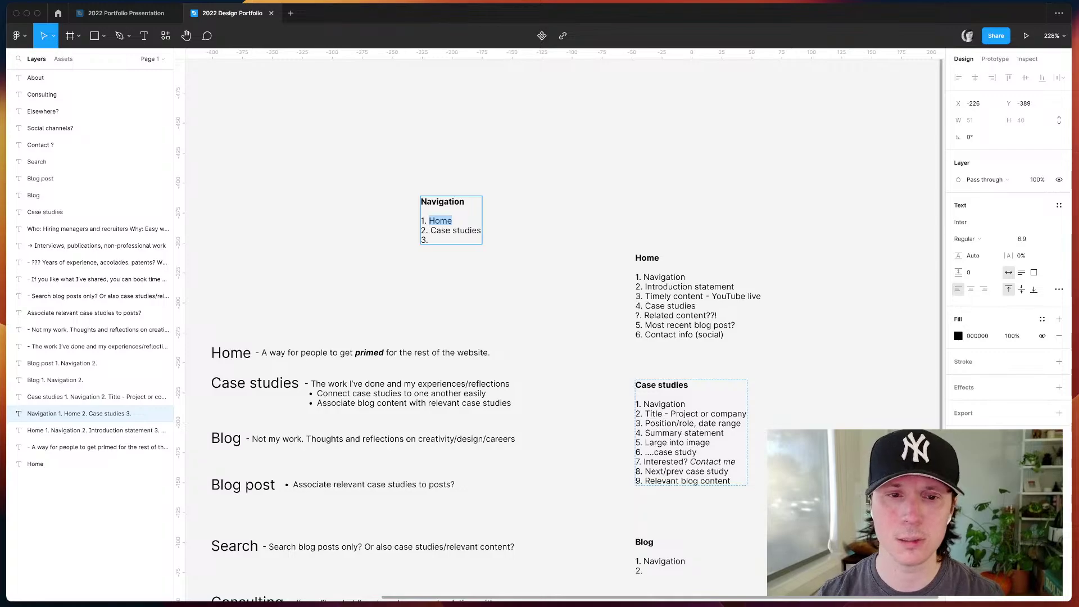
left_click(452, 229)
key("shift+End")
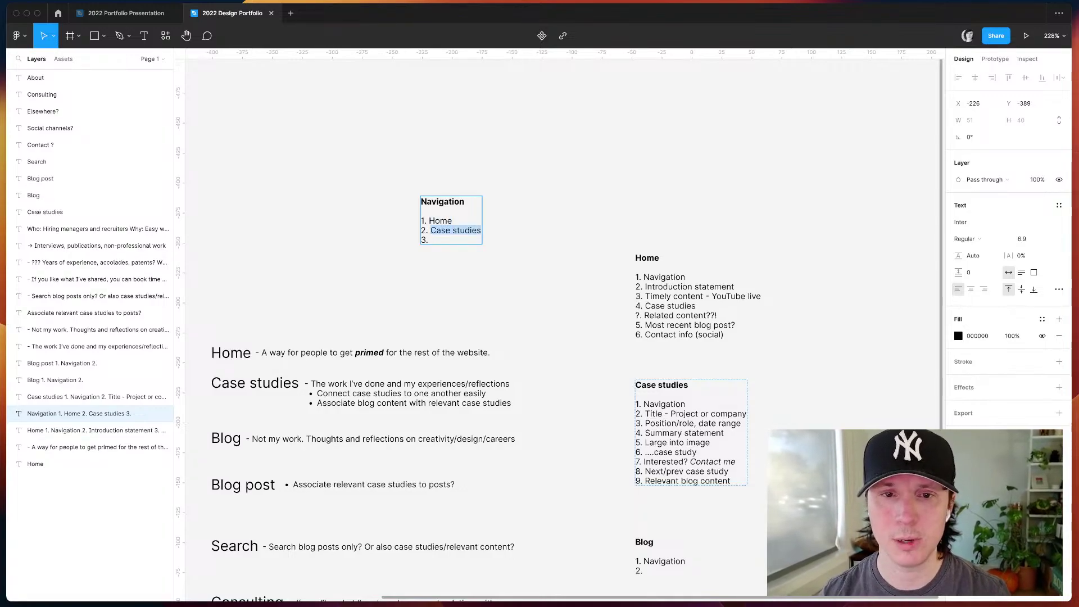
key("Escape")
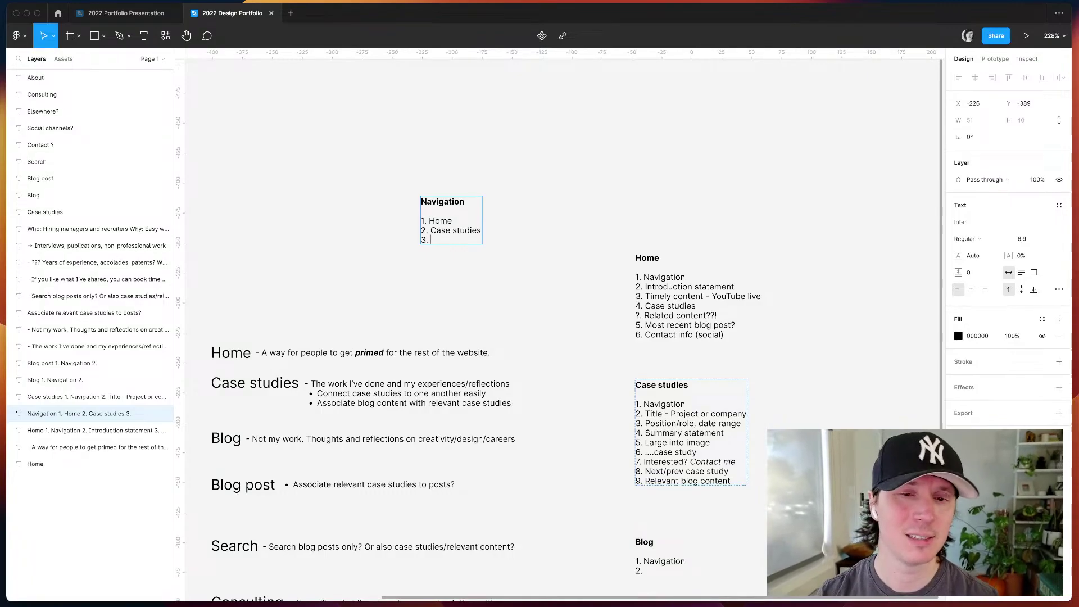
- Add Blog, Search, Consulting and About as items 3 to 6 of the Navigation outline
type("Blog")
key("Return")
scroll(560, 326, "down", 3)
scroll(560, 326, "left", 2)
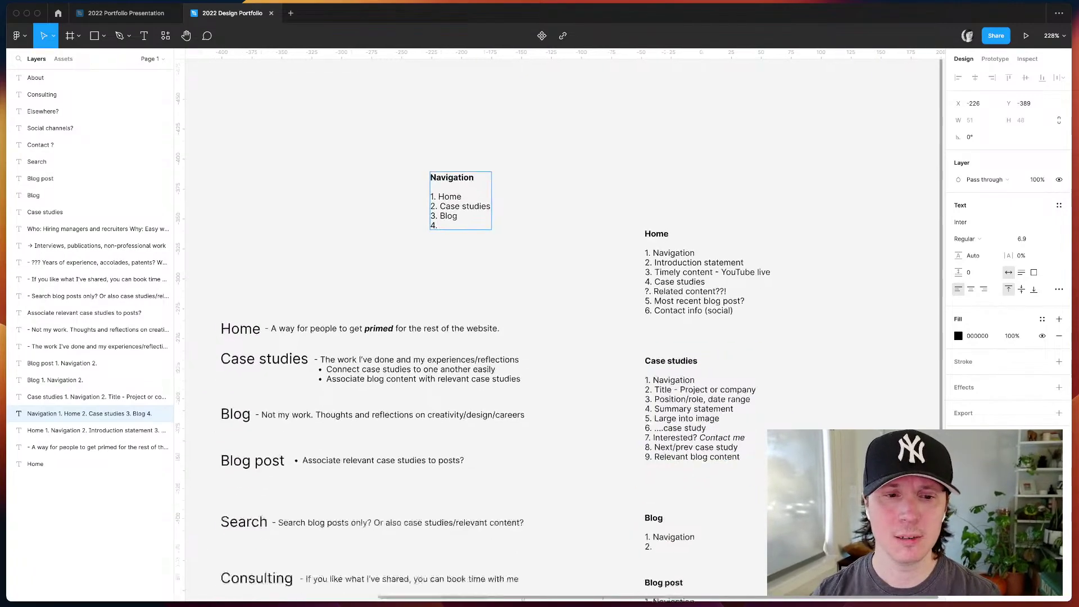
type("Search")
key("Return")
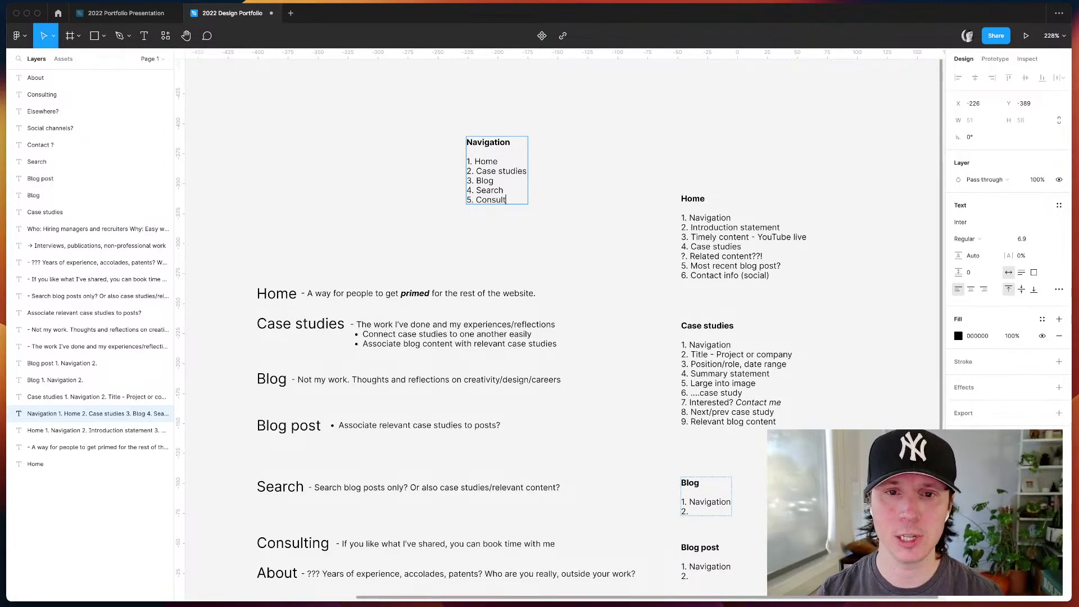
type("Consulting")
key("Return")
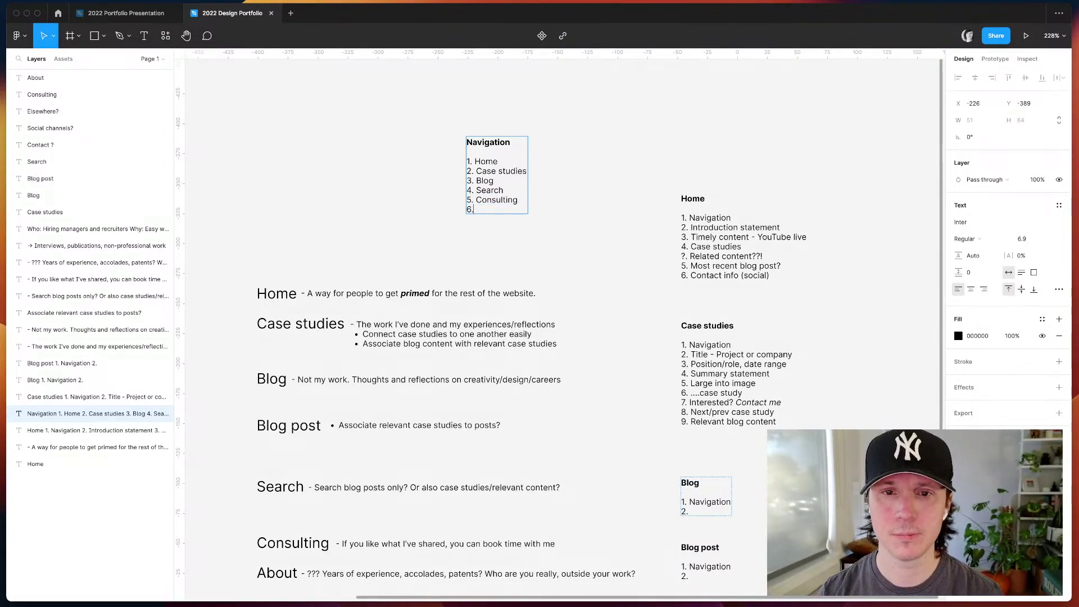
type("About")
scroll(639, 540, "down", 5)
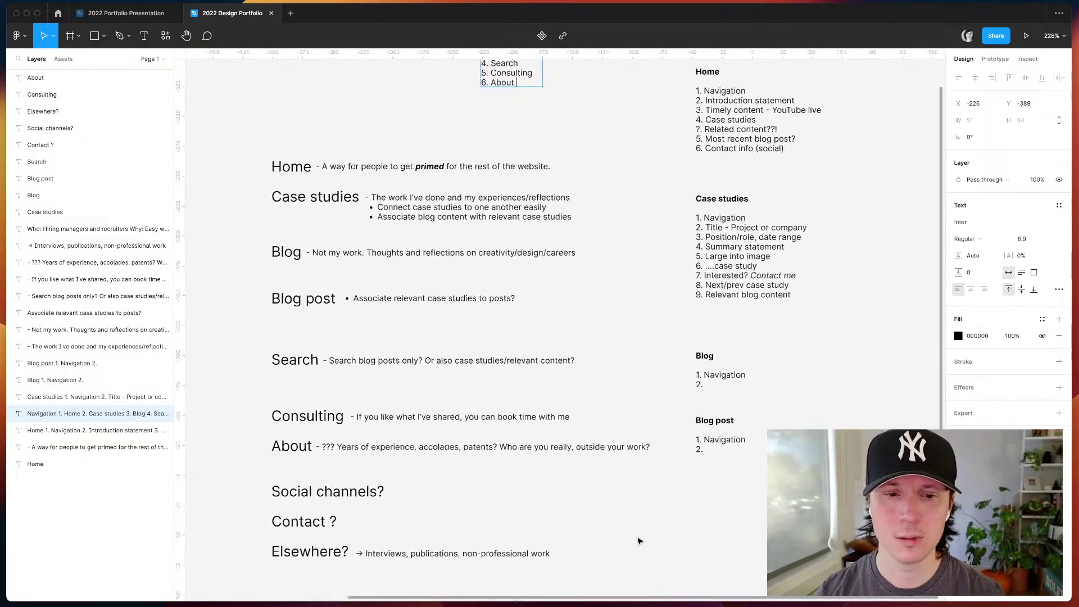
scroll(566, 320, "up", 5)
key("Escape")
- Move the Blog line in the Navigation outline down between Consulting and About
scroll(435, 183, "up", 5)
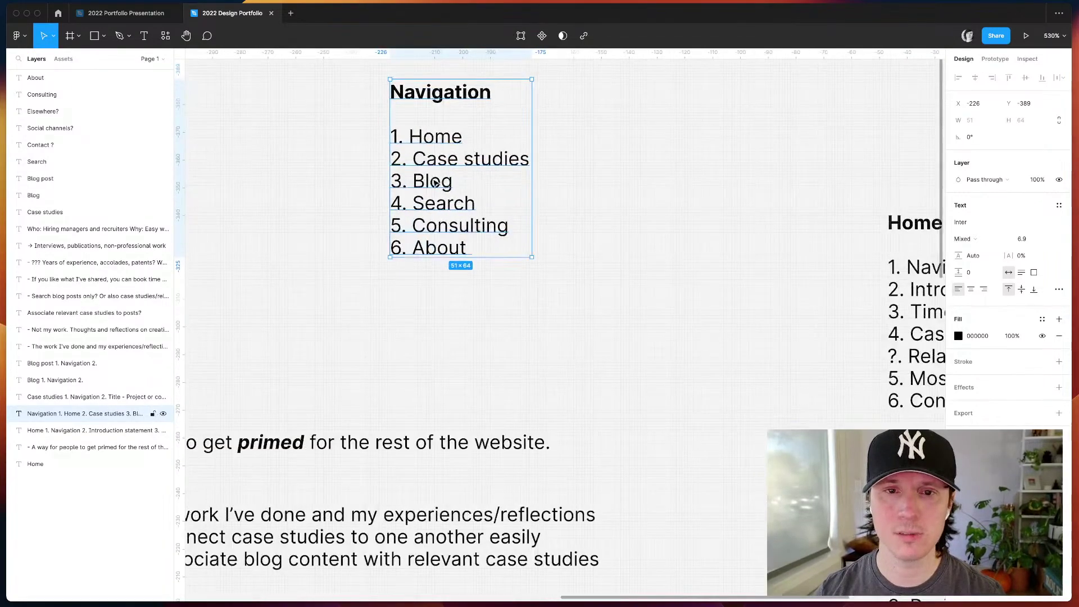
key("Return")
left_click(450, 193)
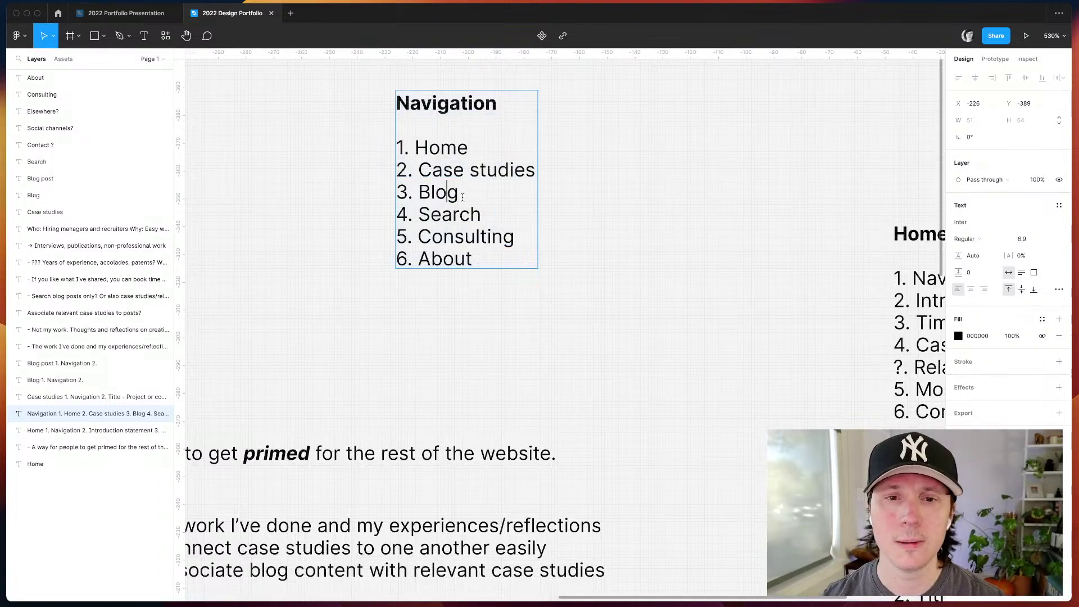
left_click_drag(518, 240, 381, 245)
left_click(496, 206)
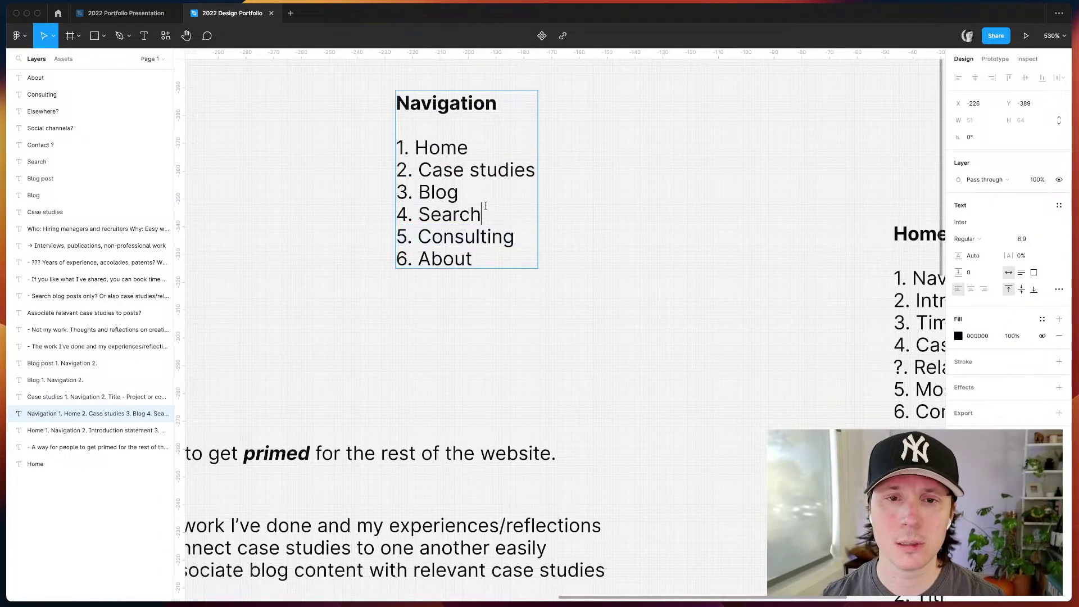
left_click_drag(482, 199, 359, 191)
key("cmd+c")
key("BackSpace")
key("BackSpace")
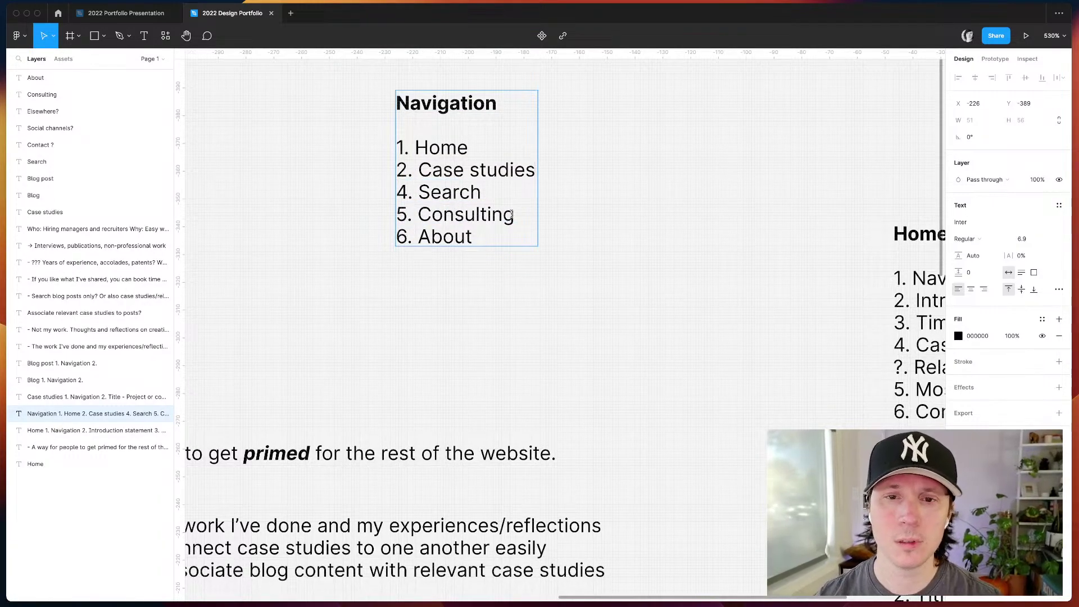
key("cmd+v")
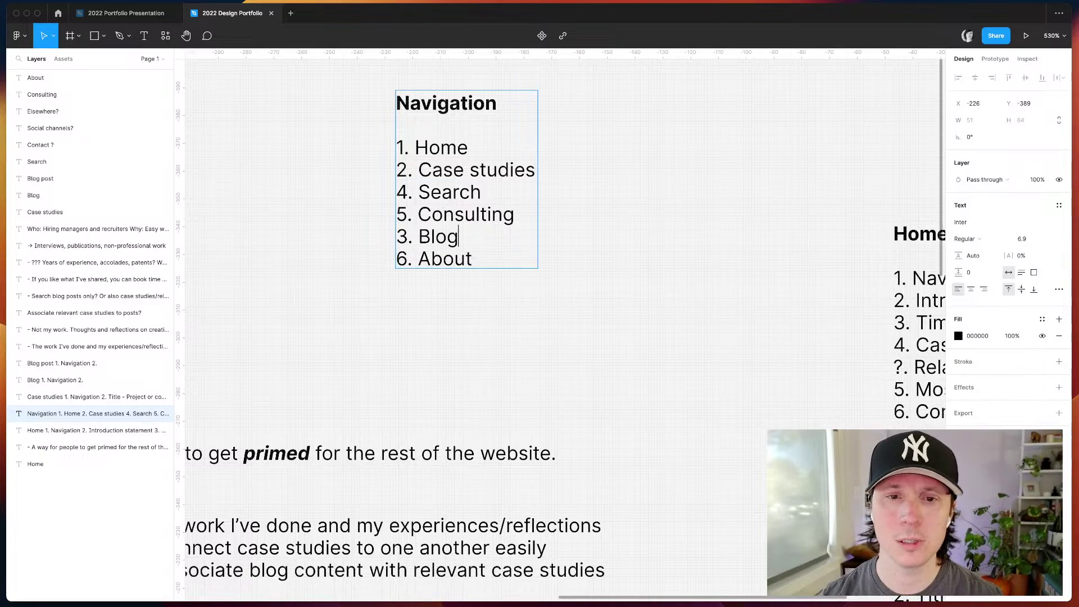
- Renumber Search, Consulting and Blog in the Navigation outline as 3, 4 and 5
left_click(407, 191)
key("BackSpace")
type("3")
key("BackSpace")
type("4")
key("Down")
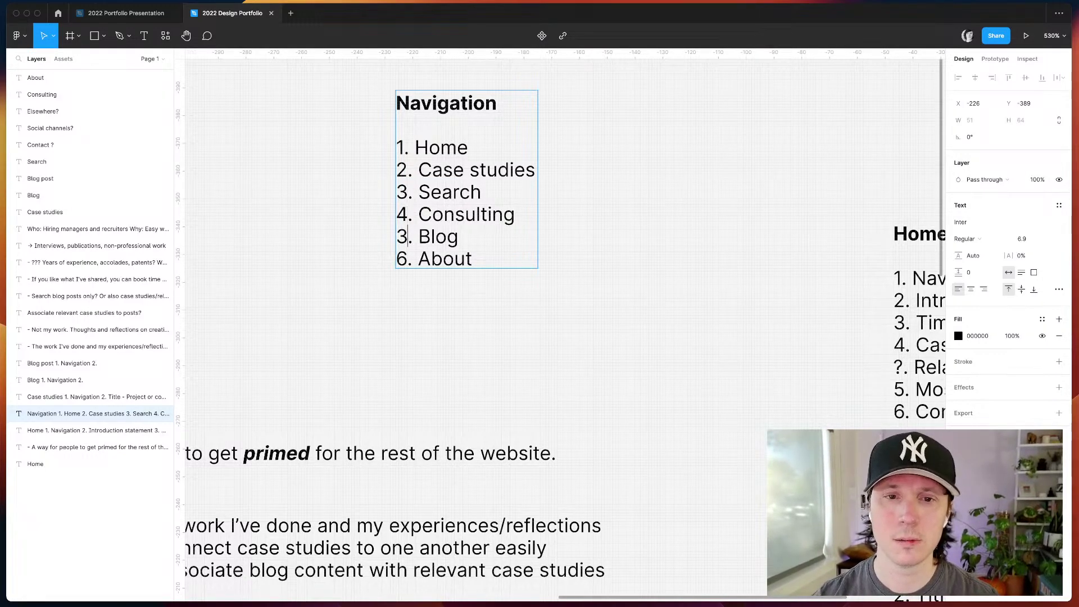
key("BackSpace")
type("5")
key("Escape")
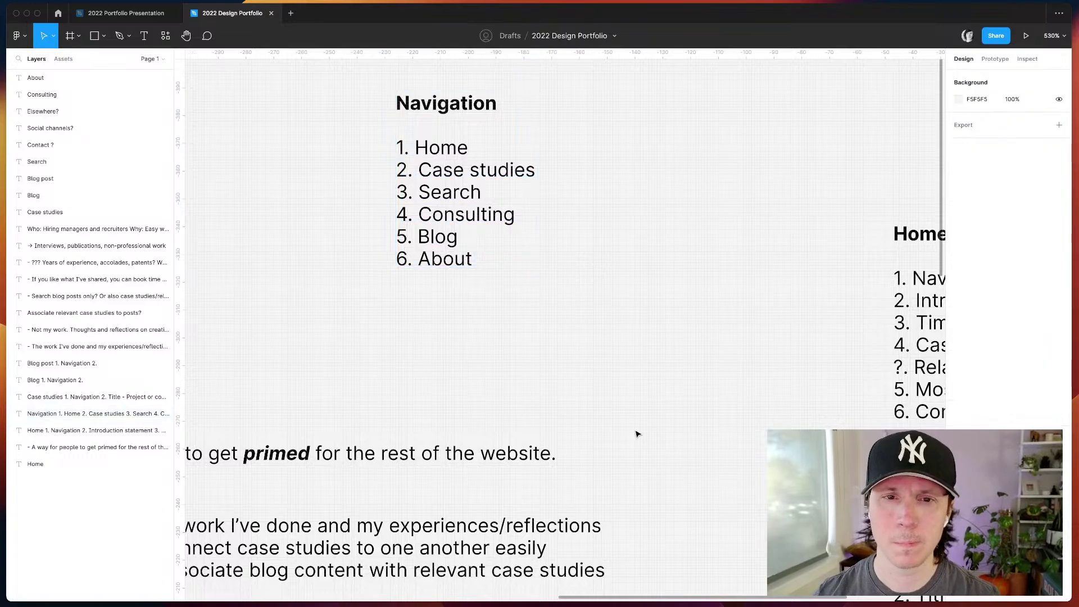
- Move the Navigation outline directly above the Home outline, left-aligned with the other page outlines
scroll(559, 404, "down", 5, "ctrl")
left_click_drag(514, 292, 709, 241)
left_click(603, 338)
scroll(603, 338, "down", 4)
scroll(602, 338, "right", 3)
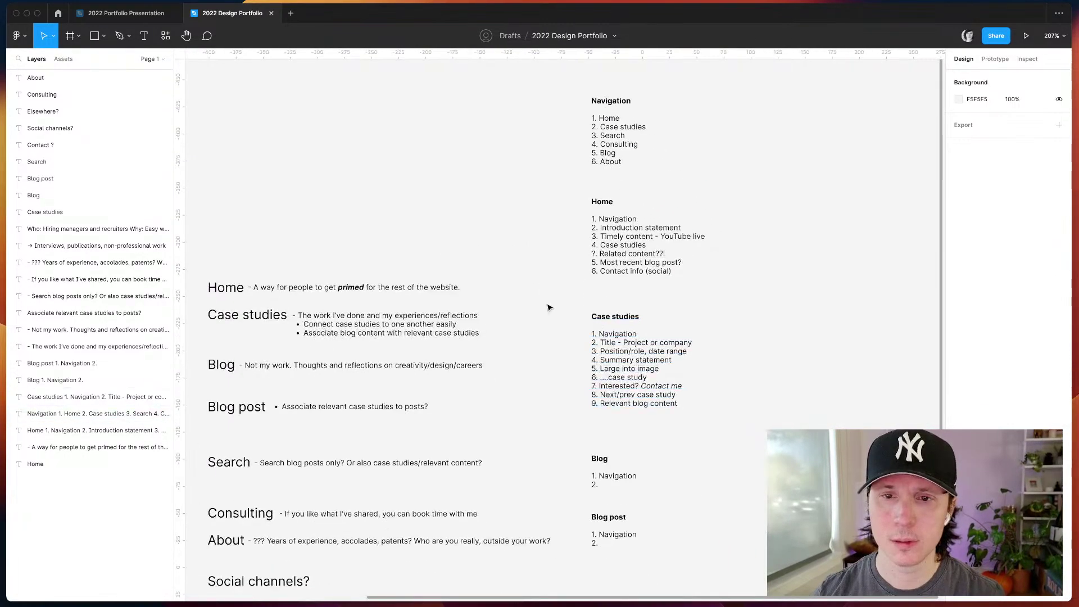
scroll(543, 282, "down", 3)
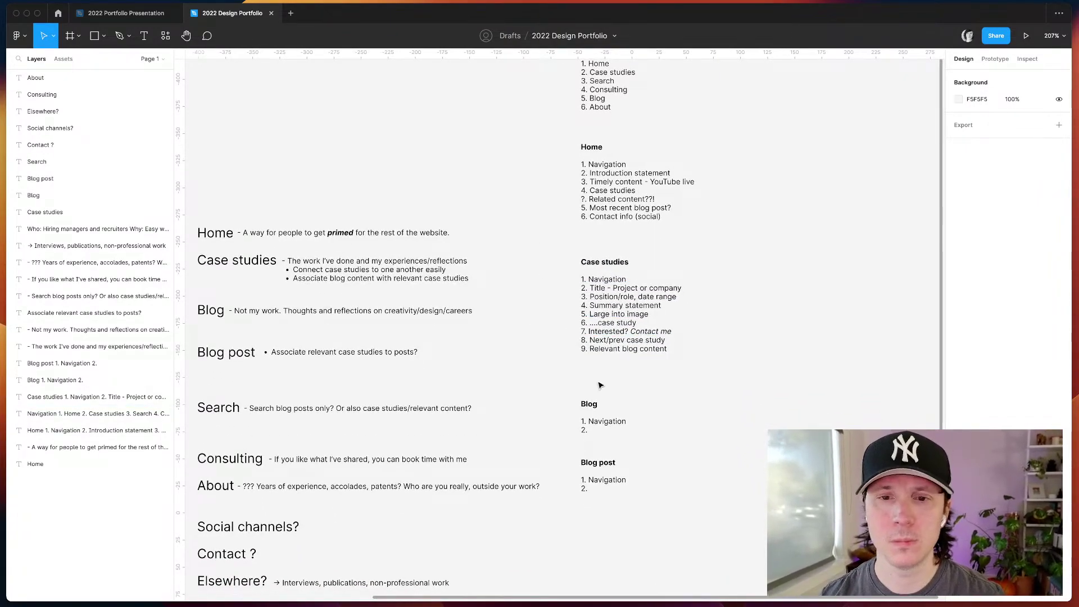
scroll(598, 385, "up", 5, "ctrl")
scroll(628, 353, "down", 1, "ctrl")
left_click(548, 353)
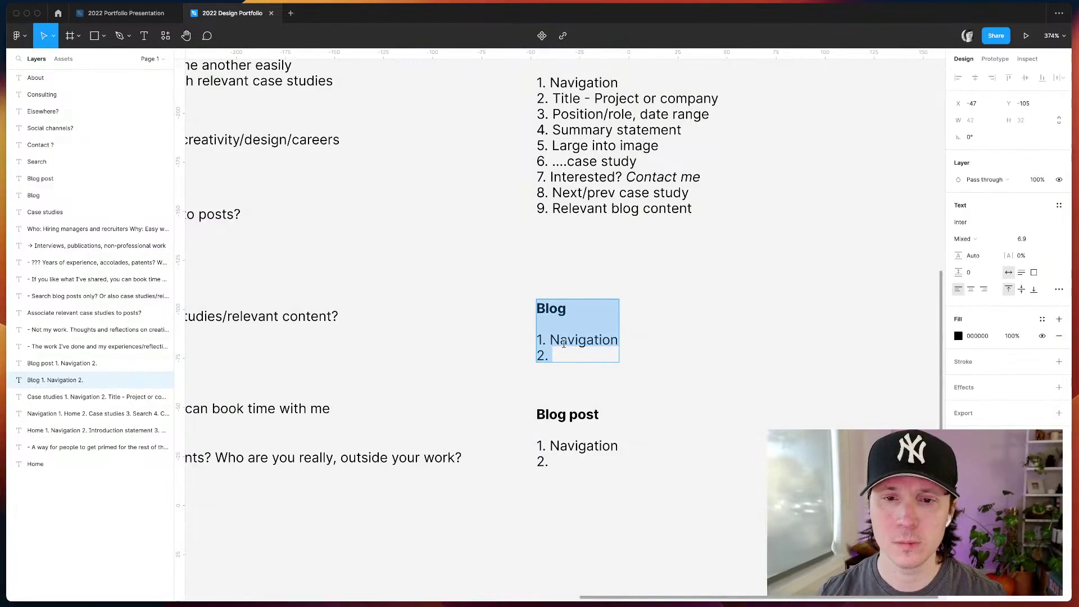
double_click(550, 353)
key("Escape")
scroll(672, 369, "down", 3, "ctrl")
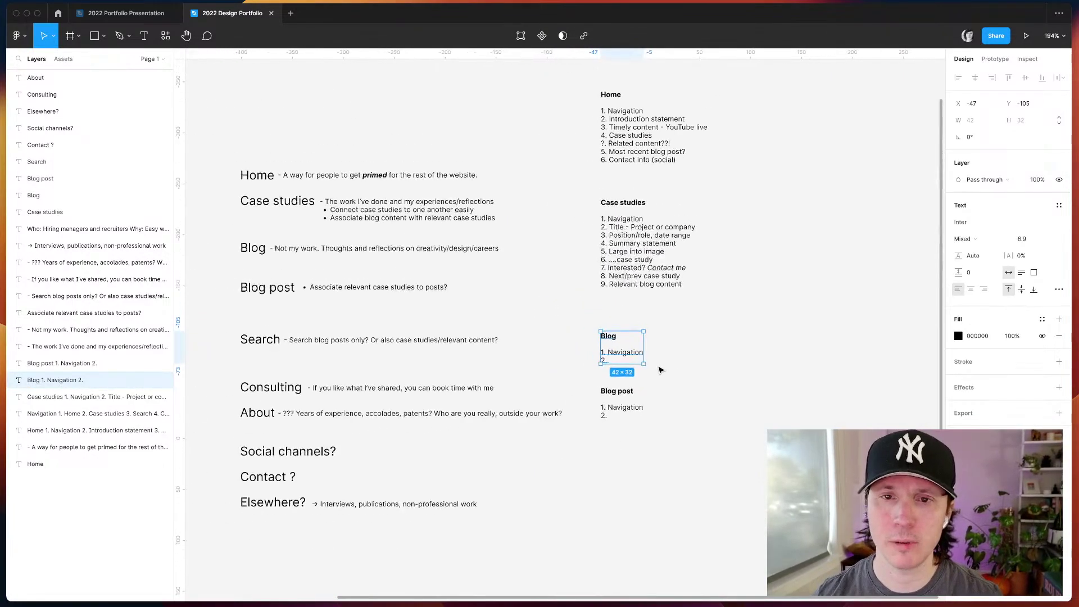
- Draw a horizontal divider line between the Navigation and Home outlines
scroll(630, 337, "up", 4)
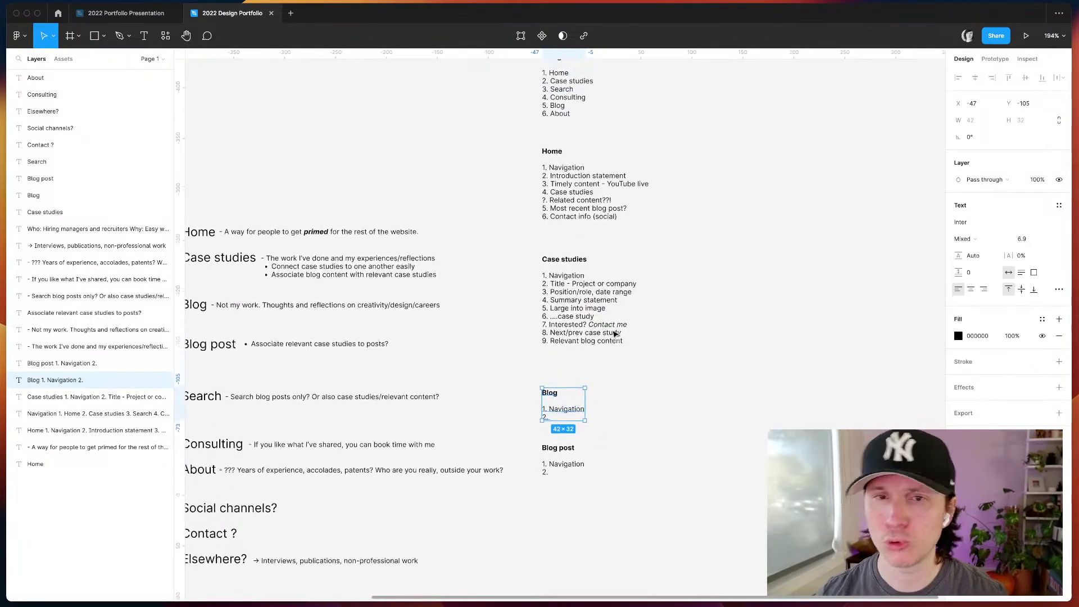
key("l")
left_click_drag(517, 161, 697, 161)
key("Escape")
- Move the Blog outline straight up to Y -116, closer to the Case studies outline
scroll(682, 302, "down", 3)
scroll(604, 294, "up", 2, "ctrl")
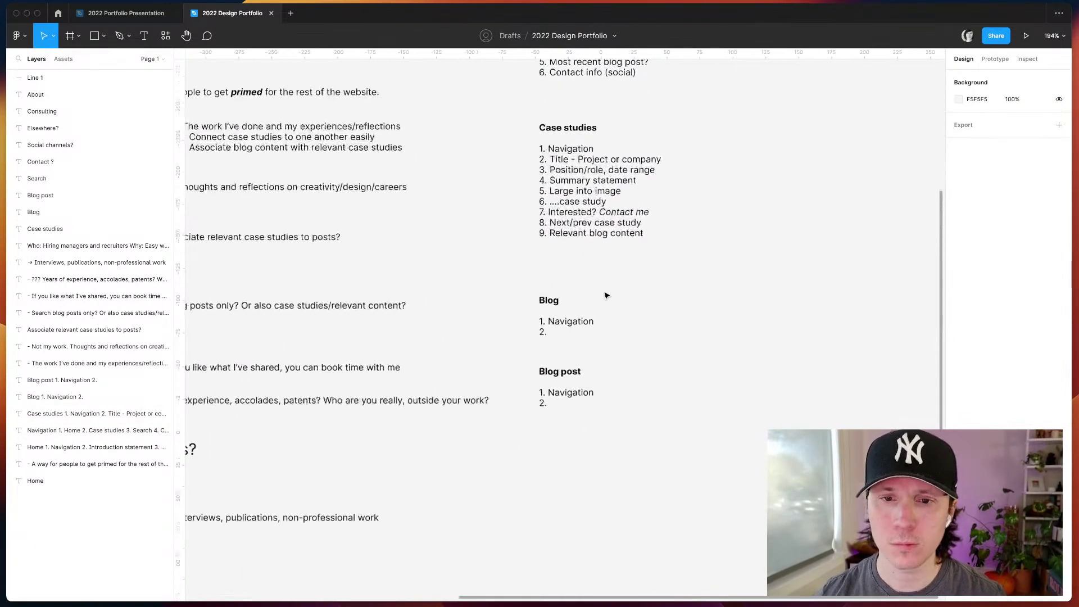
left_click(546, 300)
left_click_drag(546, 300, 546, 285)
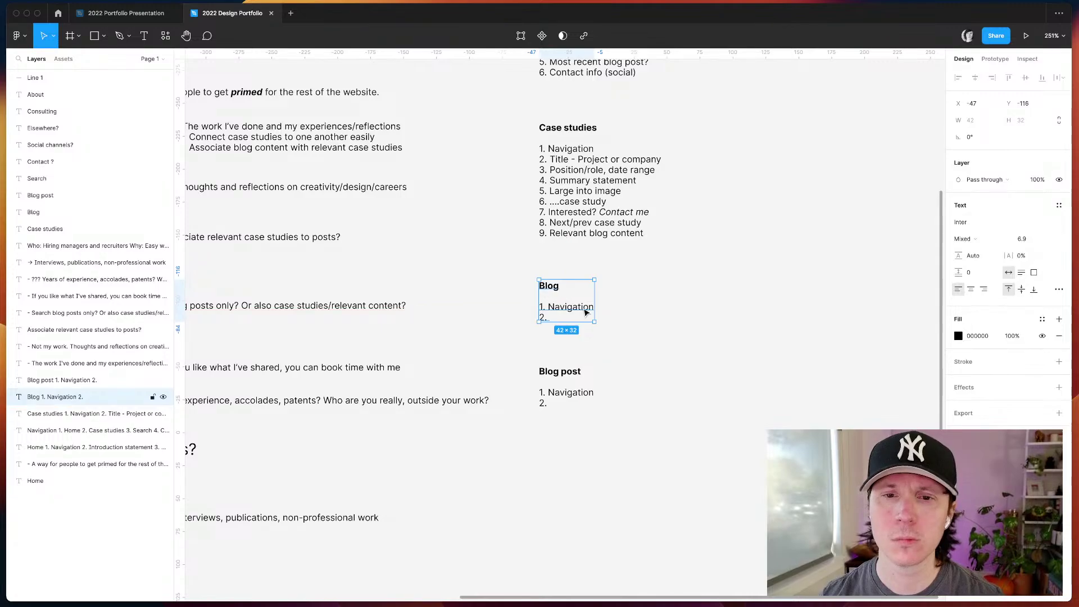
- Add "Categories (also tags?)" as item 2 of the Blog outline and start an item 3
key("Return")
left_click(549, 318)
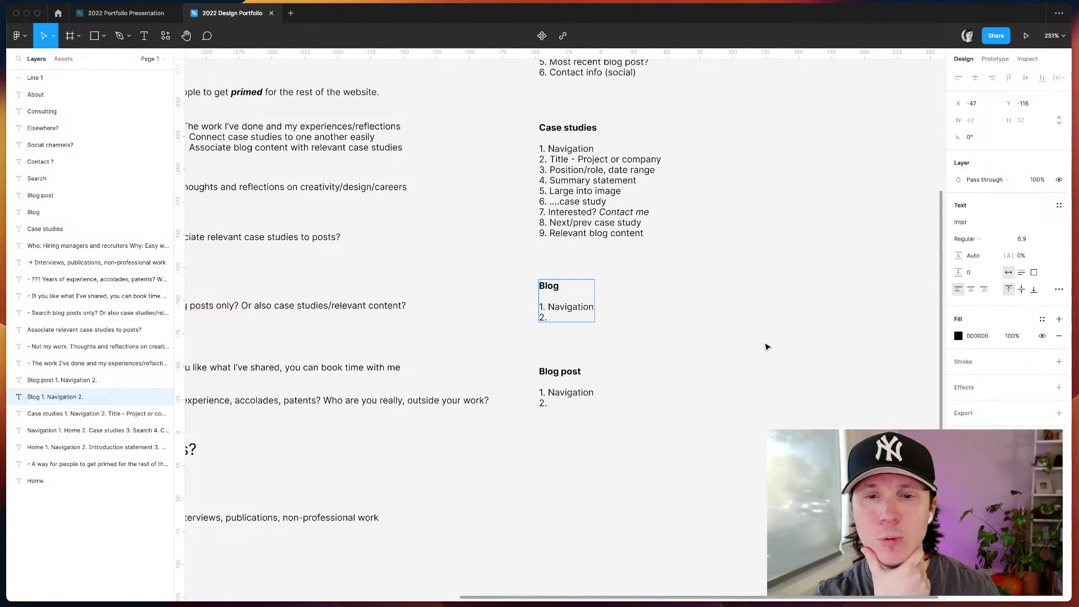
type("C")
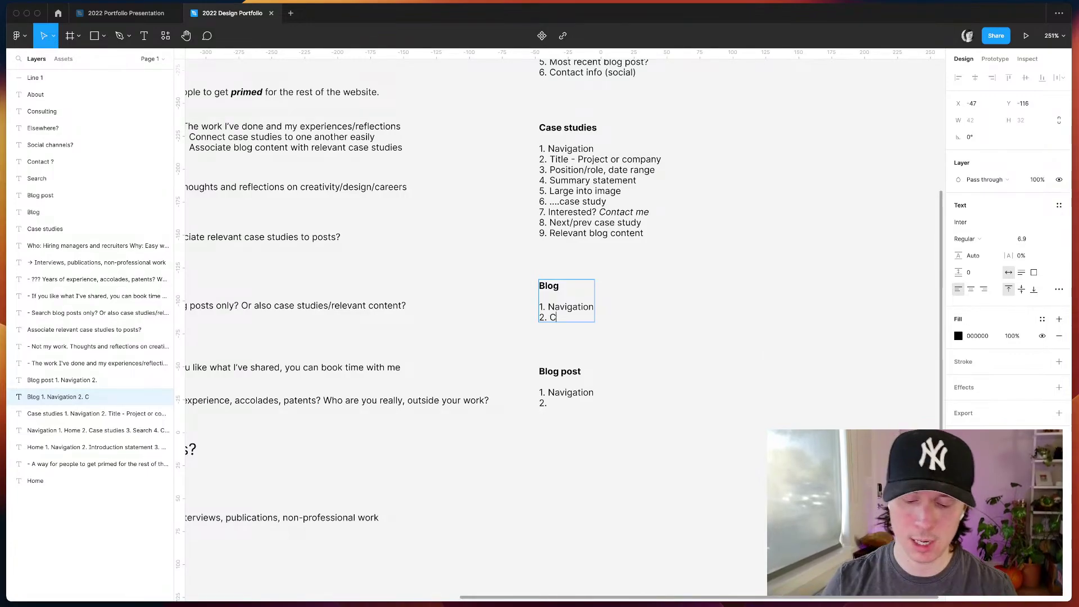
type("ategories")
key("Return")
type("3.")
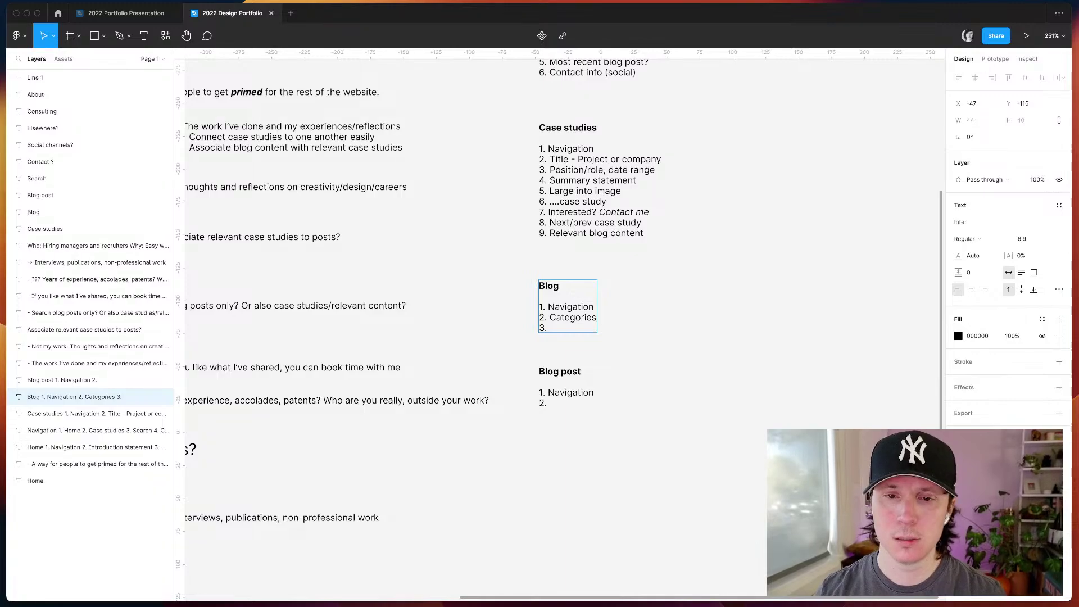
type(" (also")
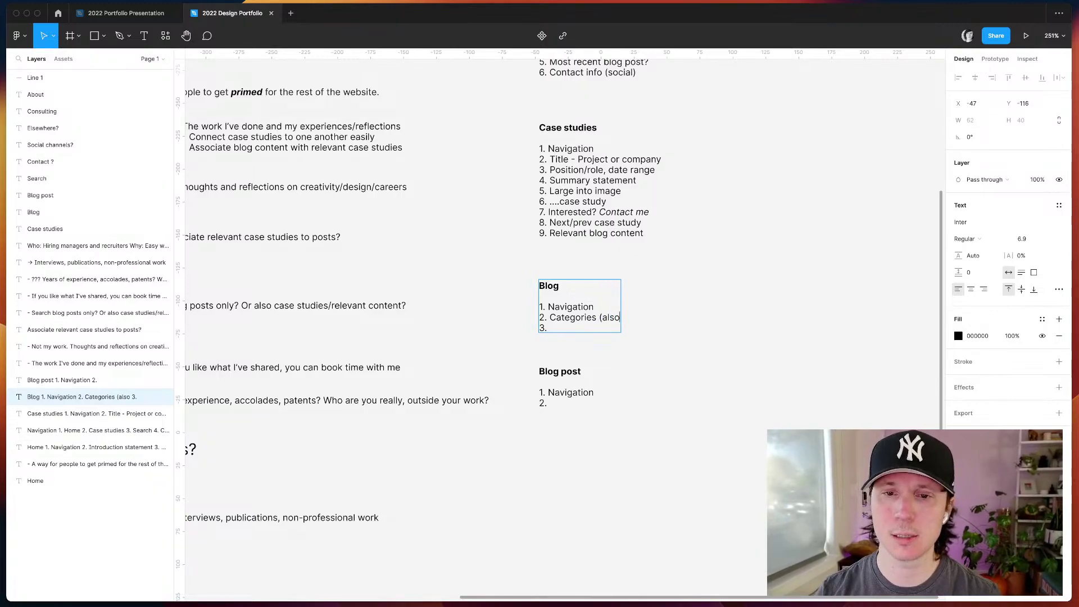
type(" tags?)")
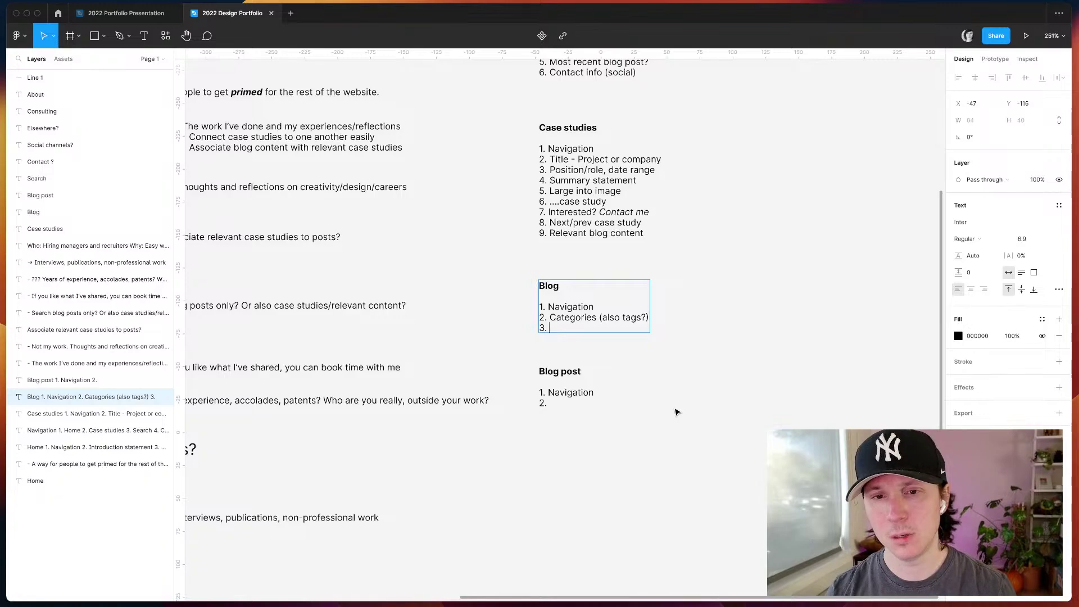
- Enter "...posts" as item 3 of the Blog outline
type("Po")
key("BackSpace")
key("BackSpace")
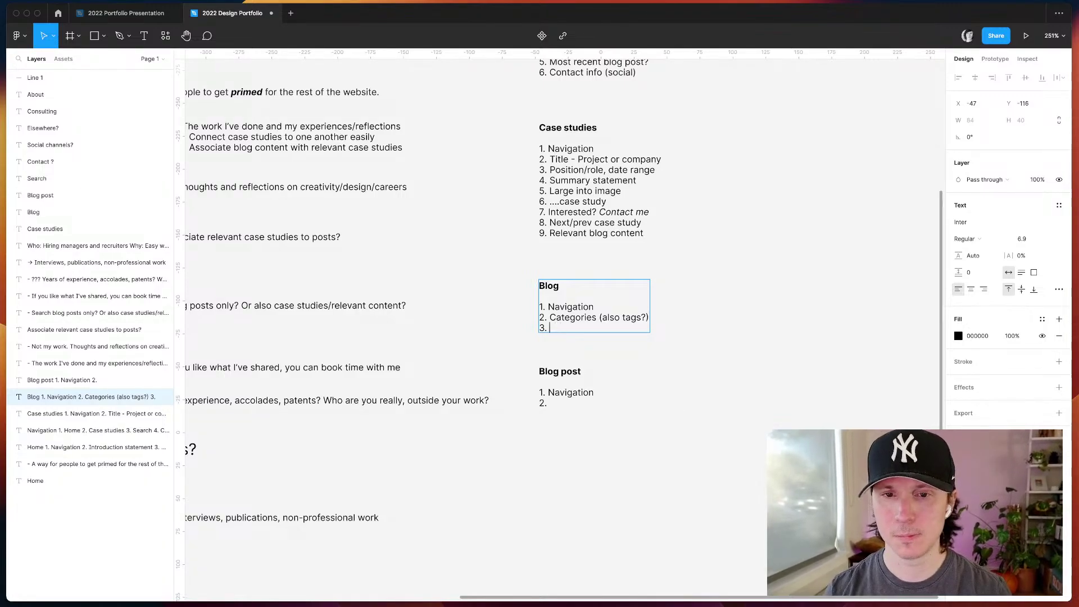
type("...posts")
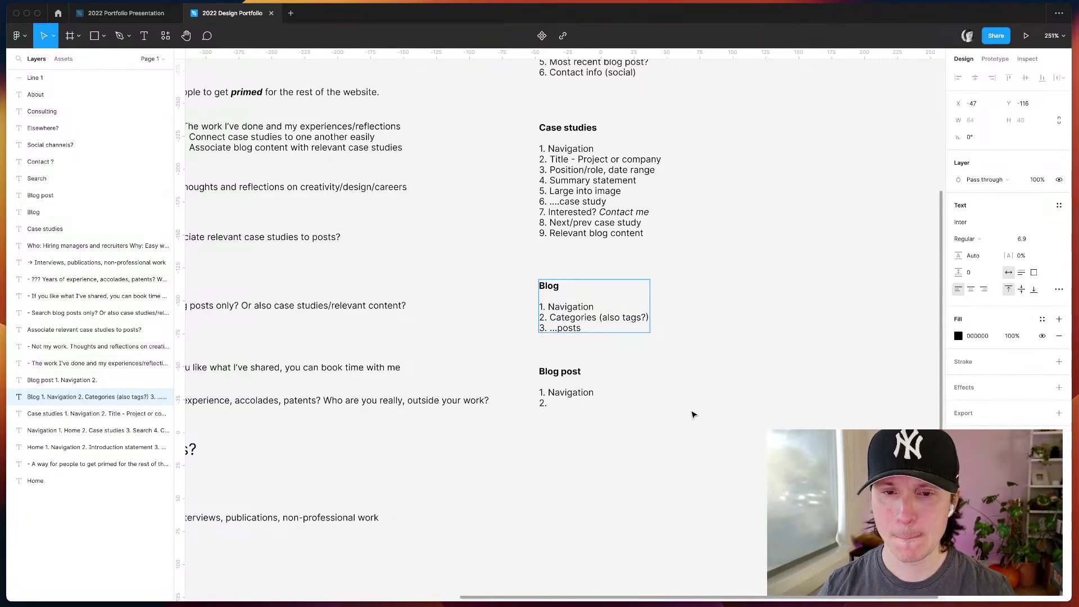
key("Escape")
- Add "Post title" and "Post date" as items 2 and 3 of the Blog post outline and start an item 4
double_click(567, 392)
key("Right")
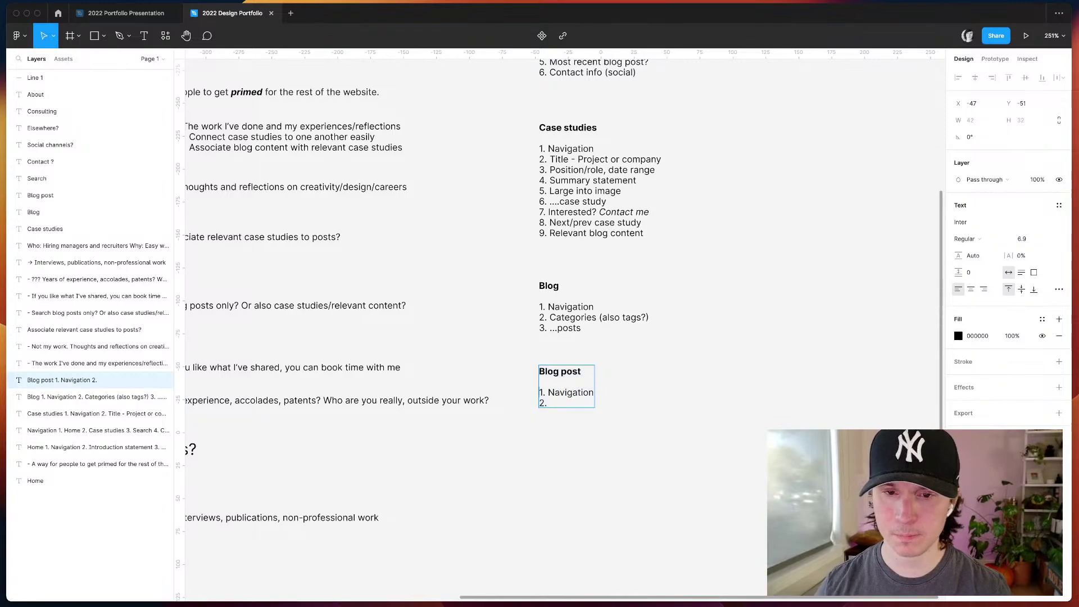
type("Post title")
key("Return")
type("Post da")
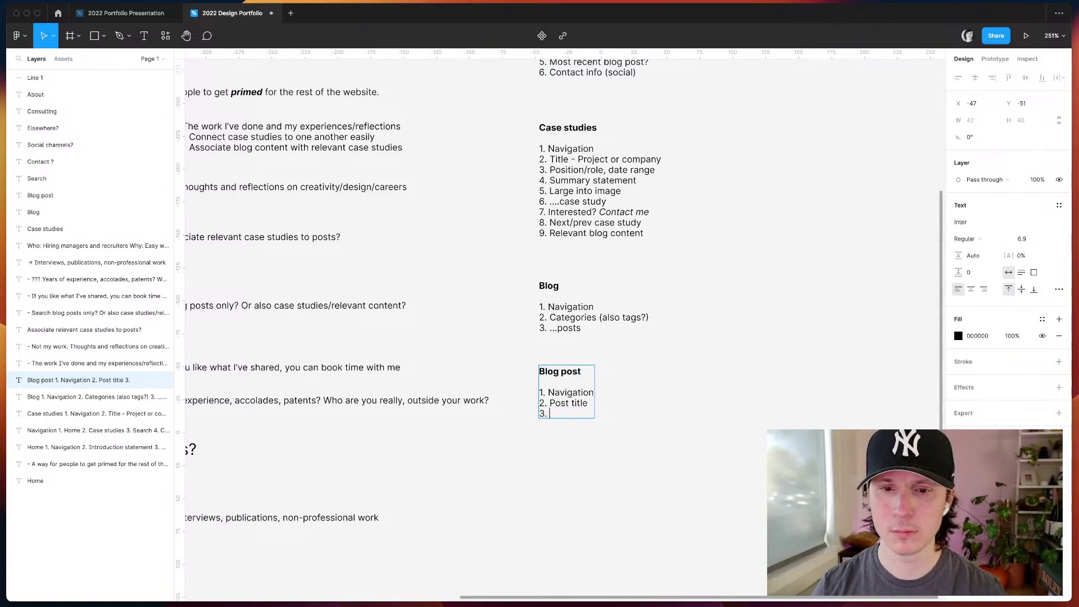
type("te")
key("Return")
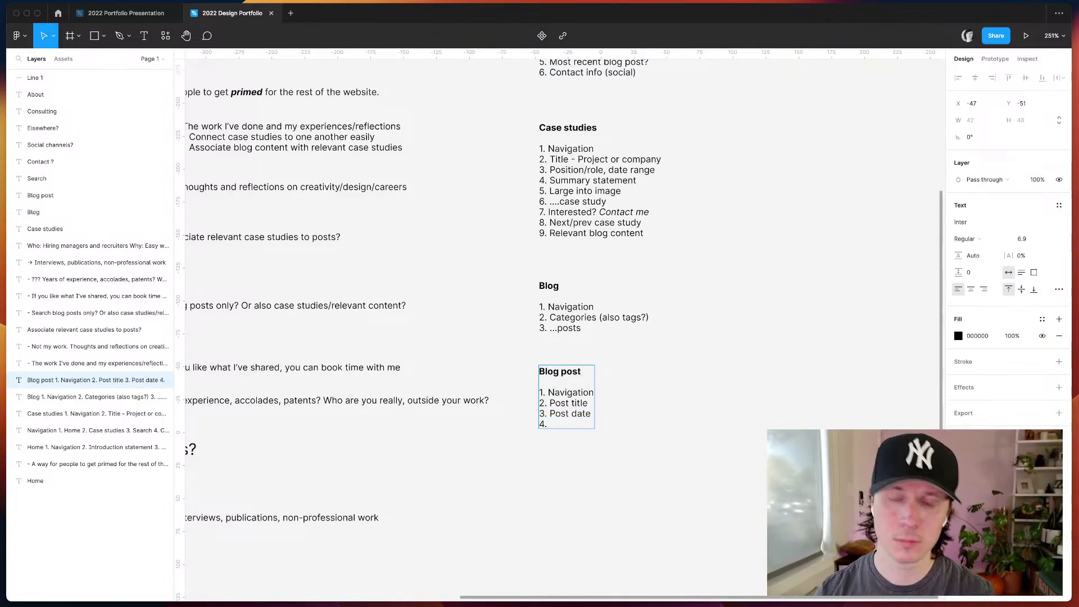
left_click(689, 446)
- Review the audience and purpose notes, the page list with its descriptions, and the Navigation to Blog post outlines
scroll(686, 444, "left", 5)
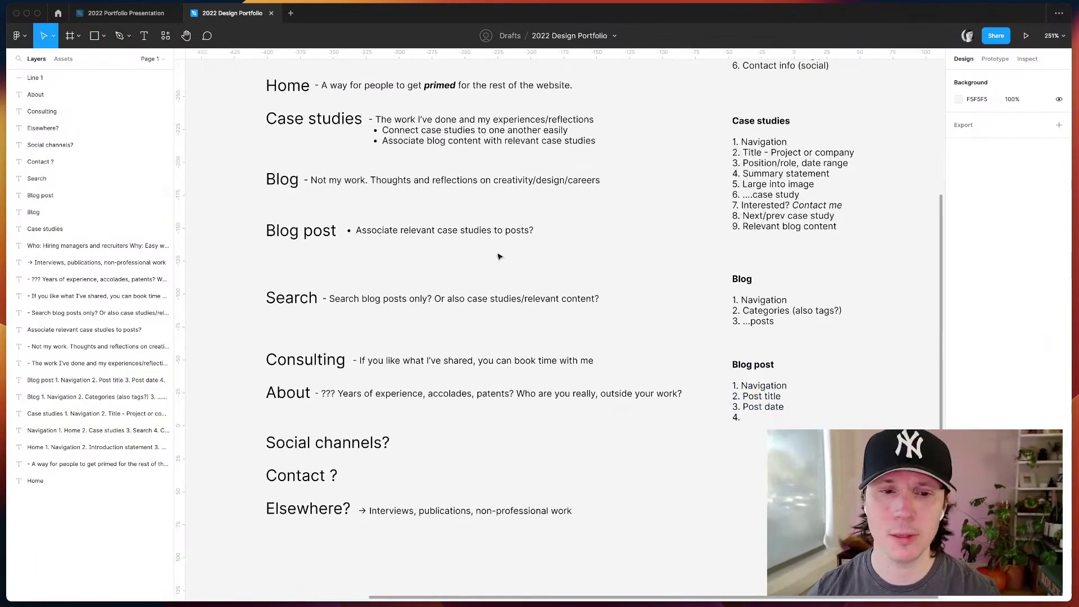
scroll(749, 238, "right", 5)
scroll(749, 238, "up", 3)
scroll(751, 191, "down", 2, "ctrl")
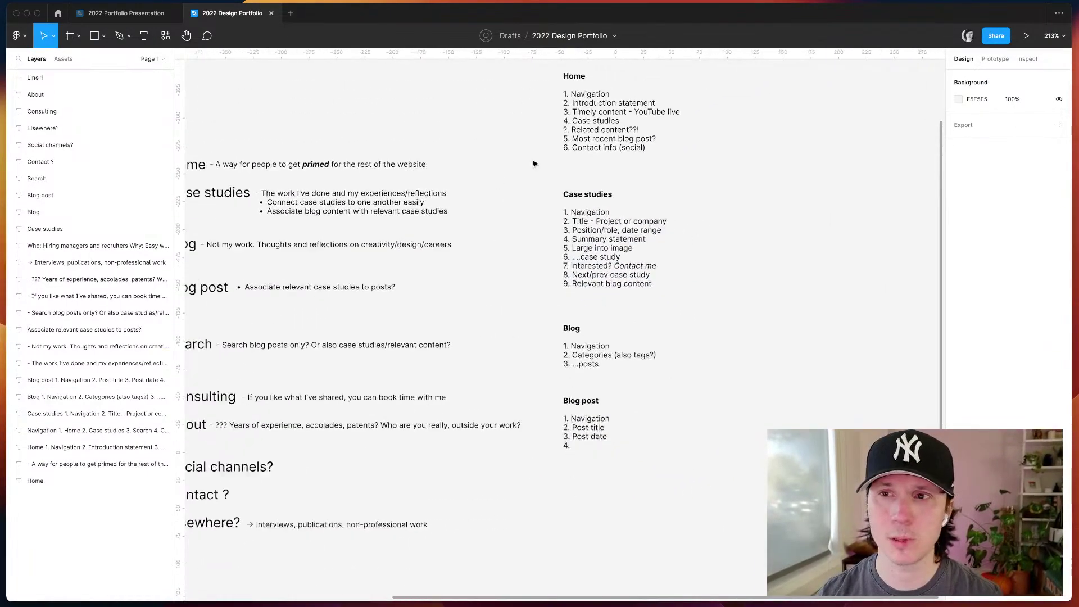
scroll(537, 160, "down", 5, "ctrl")
scroll(523, 141, "up", 2)
left_click_drag(519, 127, 609, 382)
left_click_drag(559, 264, 580, 349)
left_click(378, 111)
scroll(379, 149, "left", 3)
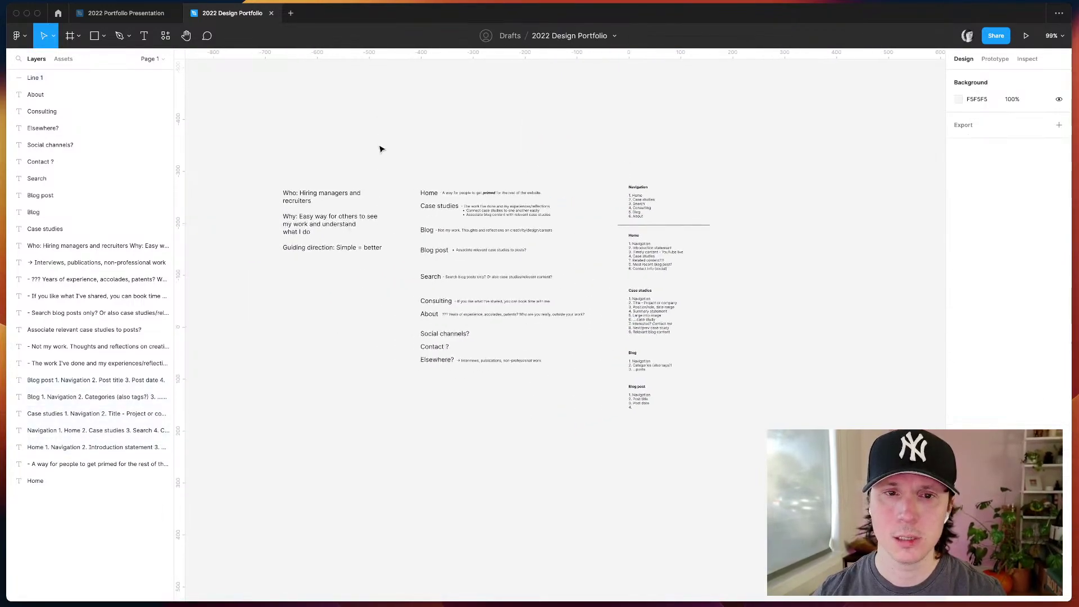
scroll(380, 149, "up", 3, "ctrl")
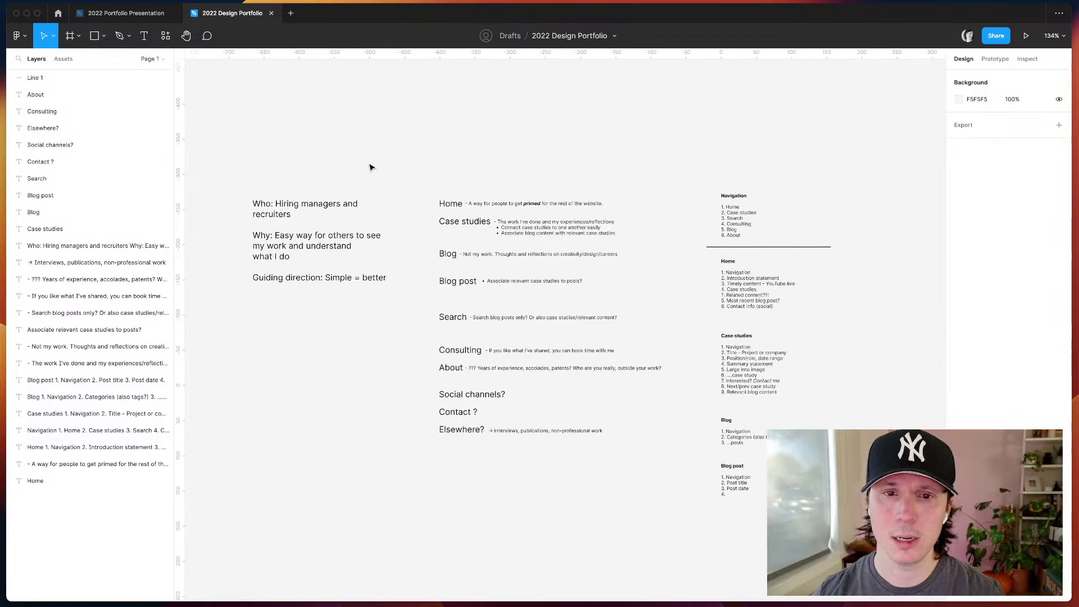
left_click(259, 203)
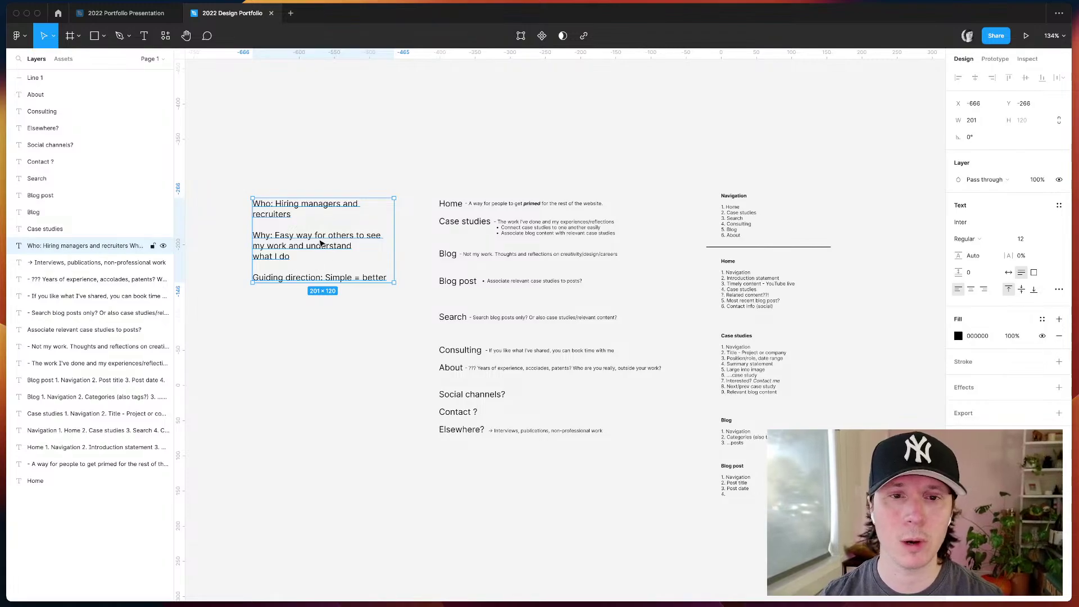
left_click(394, 162)
left_click_drag(395, 162, 578, 454)
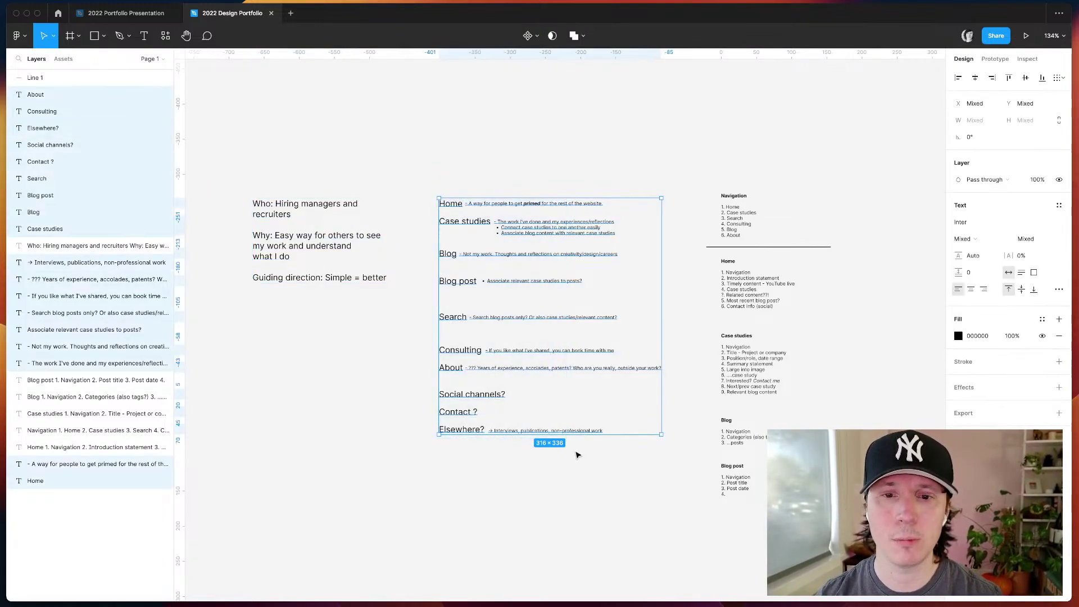
left_click(577, 517)
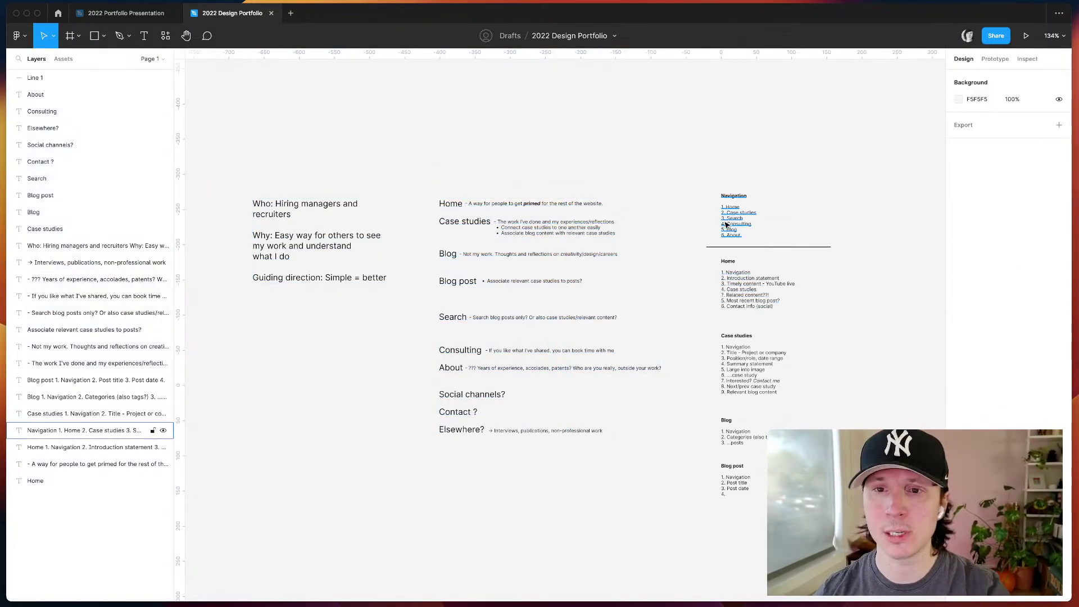
left_click_drag(719, 213, 764, 500)
key("Escape")
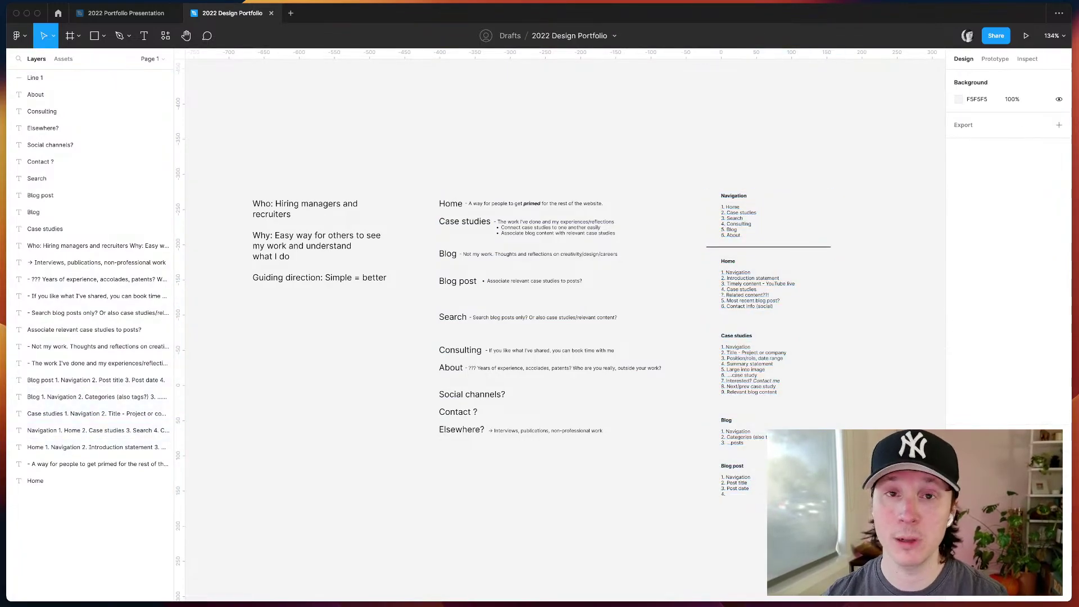
- Add a text "Introduction" in the empty canvas area beside the Navigation and Home outlines
scroll(556, 292, "right", 1)
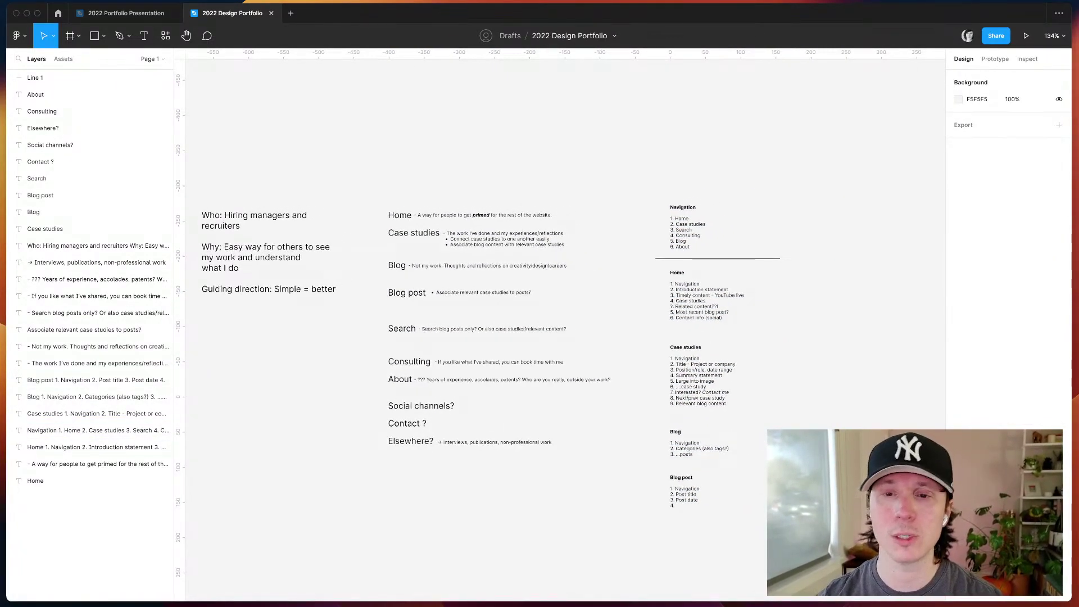
scroll(632, 396, "right", 5)
scroll(633, 397, "right", 3)
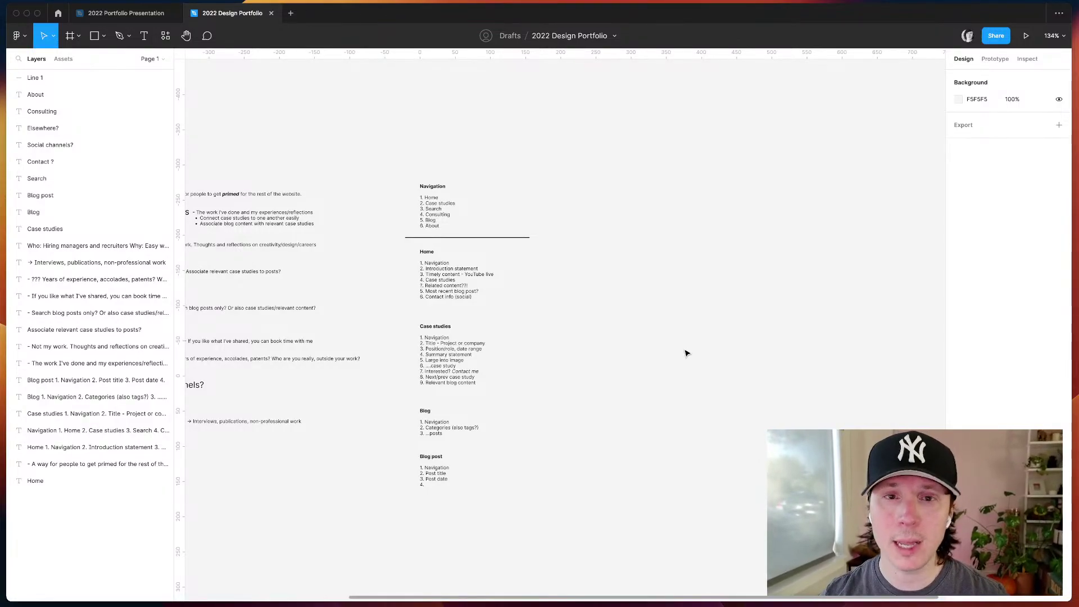
scroll(665, 335, "right", 1)
scroll(664, 336, "down", 1)
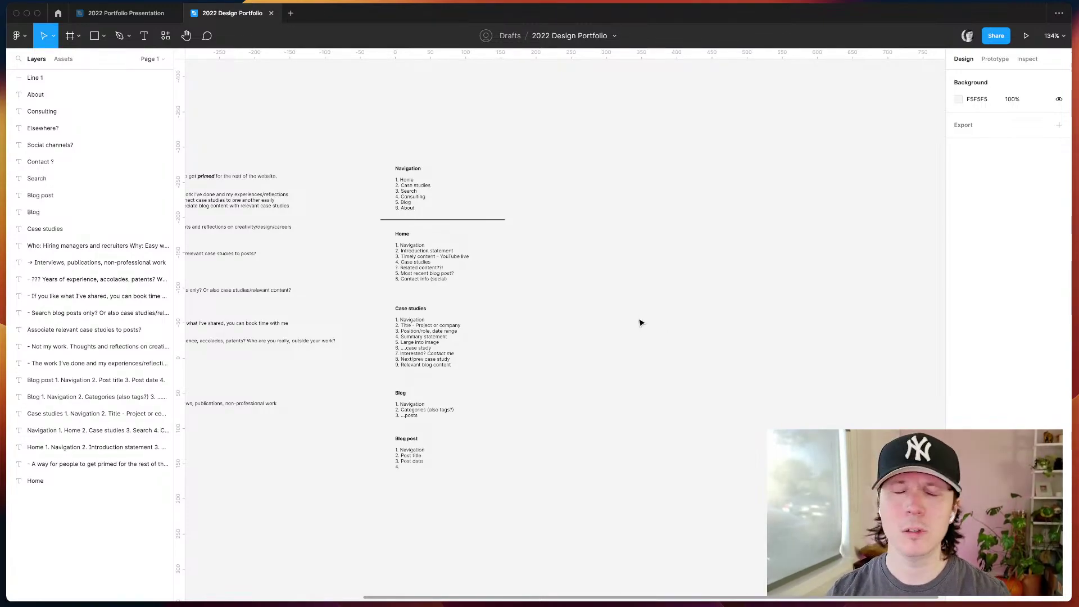
scroll(664, 263, "right", 5)
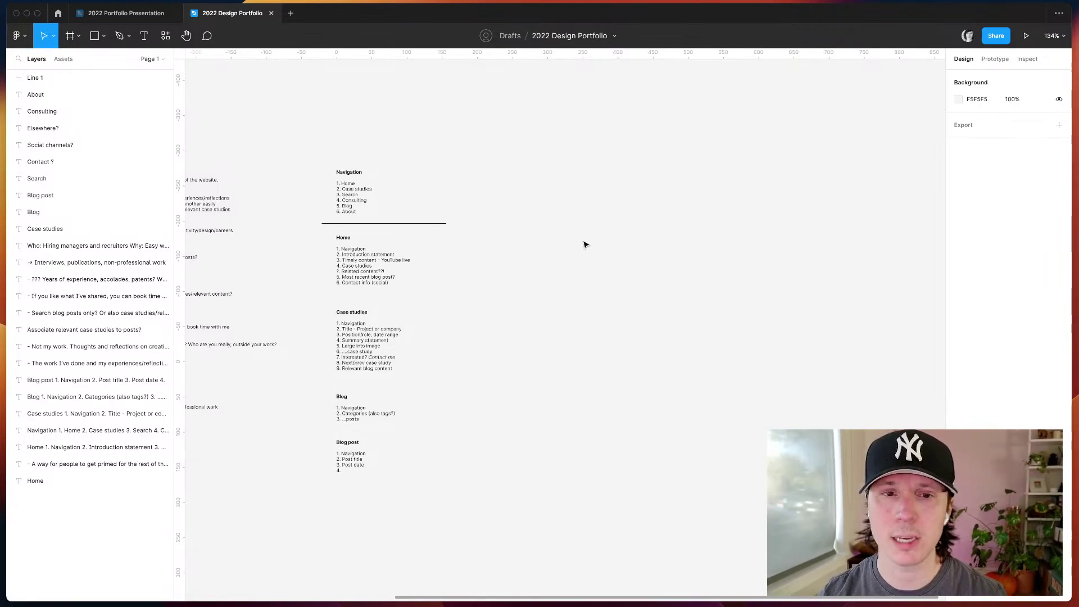
scroll(584, 244, "left", 3)
scroll(582, 243, "up", 2)
scroll(582, 241, "right", 3)
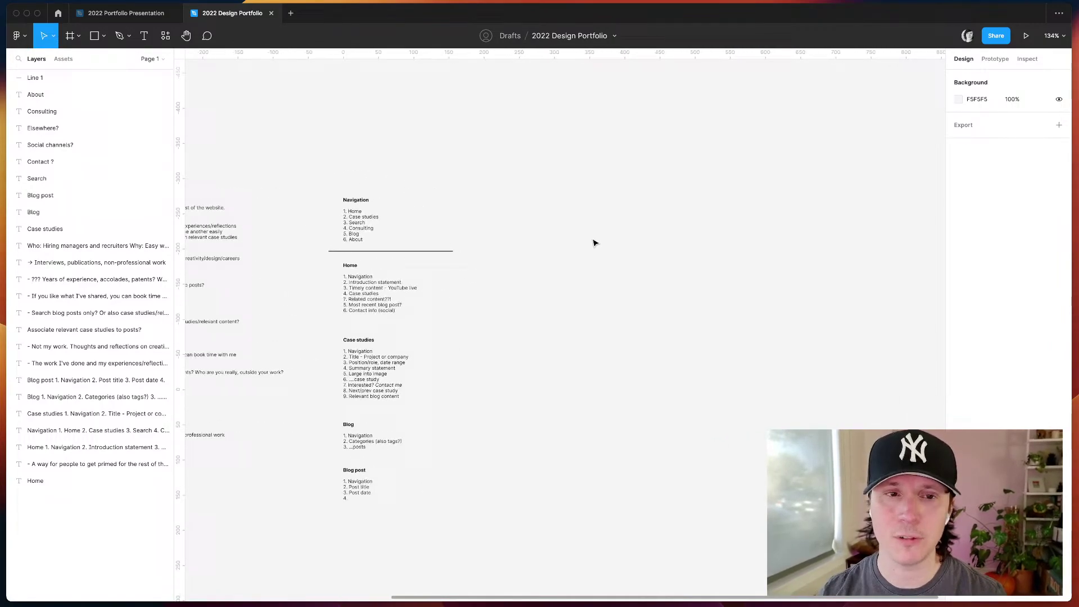
key("t")
left_click(631, 234)
type("Introduction")
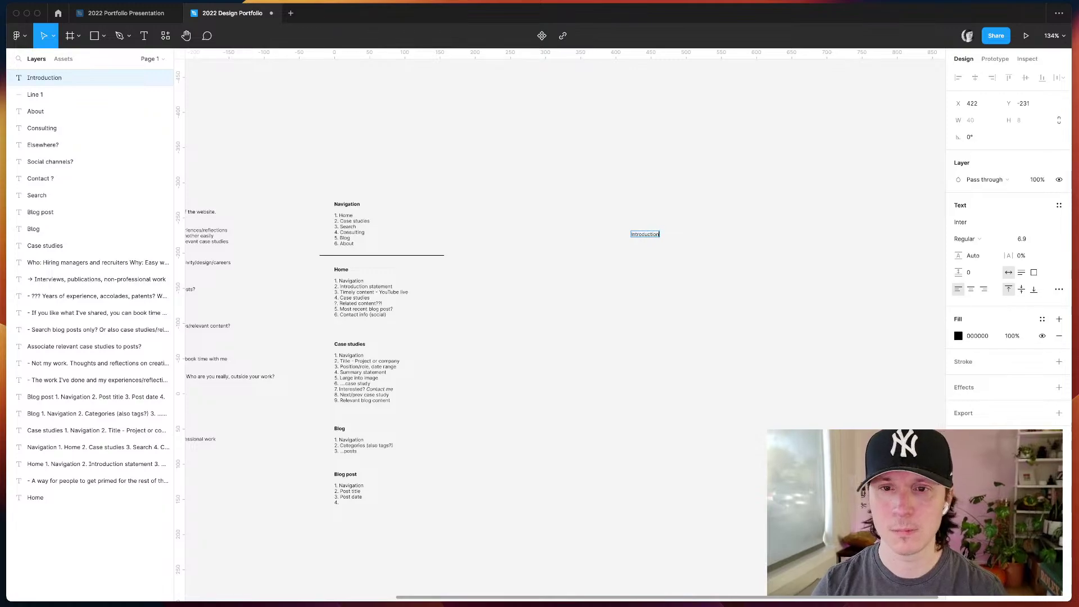
key("Escape")
left_click(595, 264)
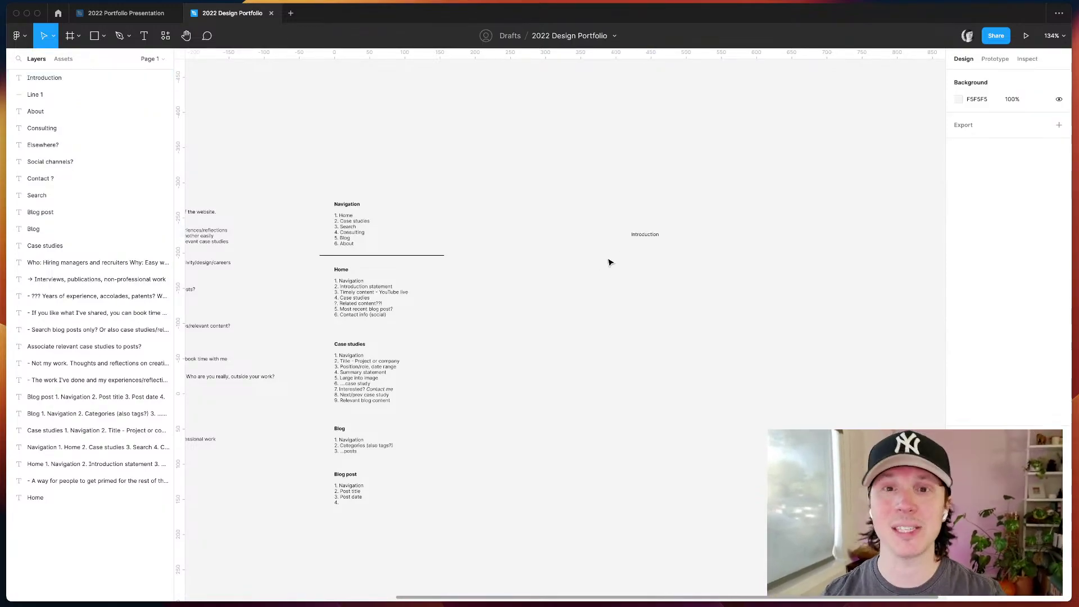
- Move the "Introduction" text to about X 328, Y -248 and change it to "Introduction:"
scroll(640, 228, "up", 5)
left_click_drag(646, 235, 402, 192)
key("Return")
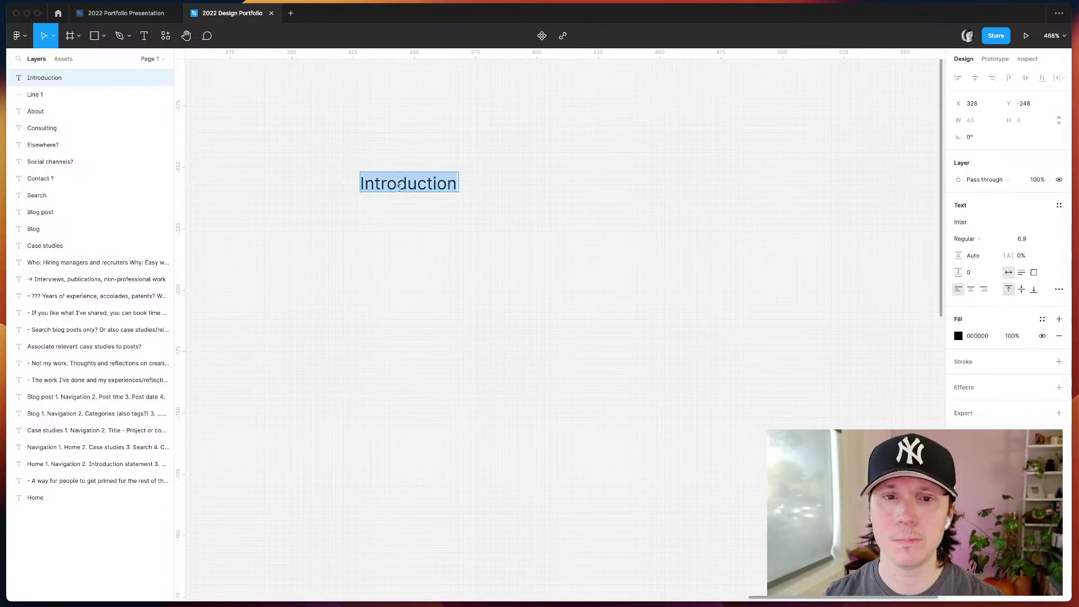
key("Right")
type(":")
key("Escape")
key("Escape")
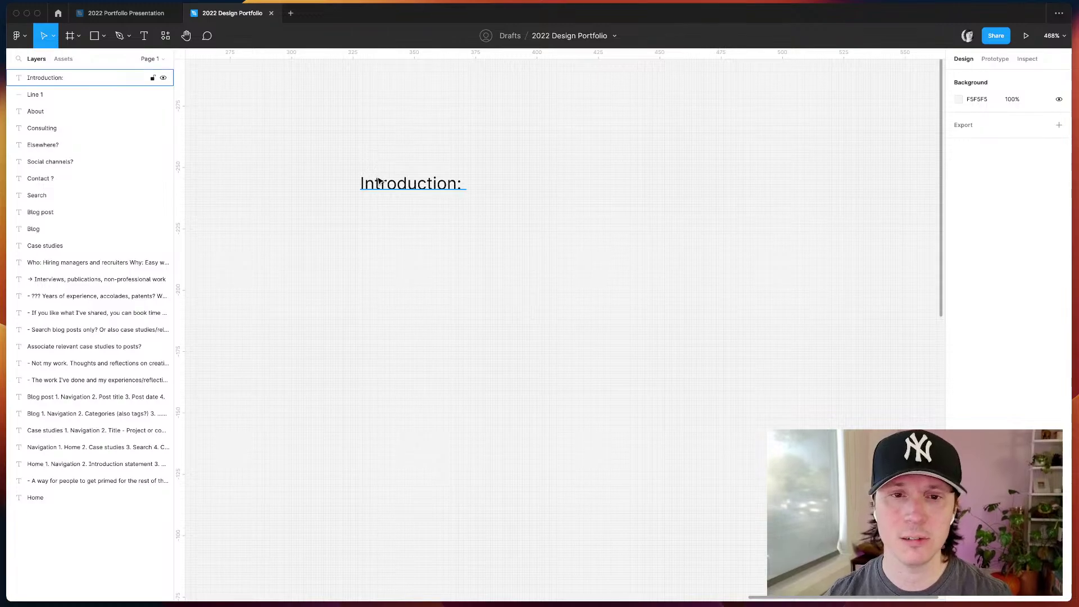
- Reposition the "Introduction:" label and paste the existing "A curious, multi-disciplinary digital product designer..." text into a copy below it
left_click_drag(375, 183, 350, 293)
key("super+d")
key("super+v")
key("Escape")
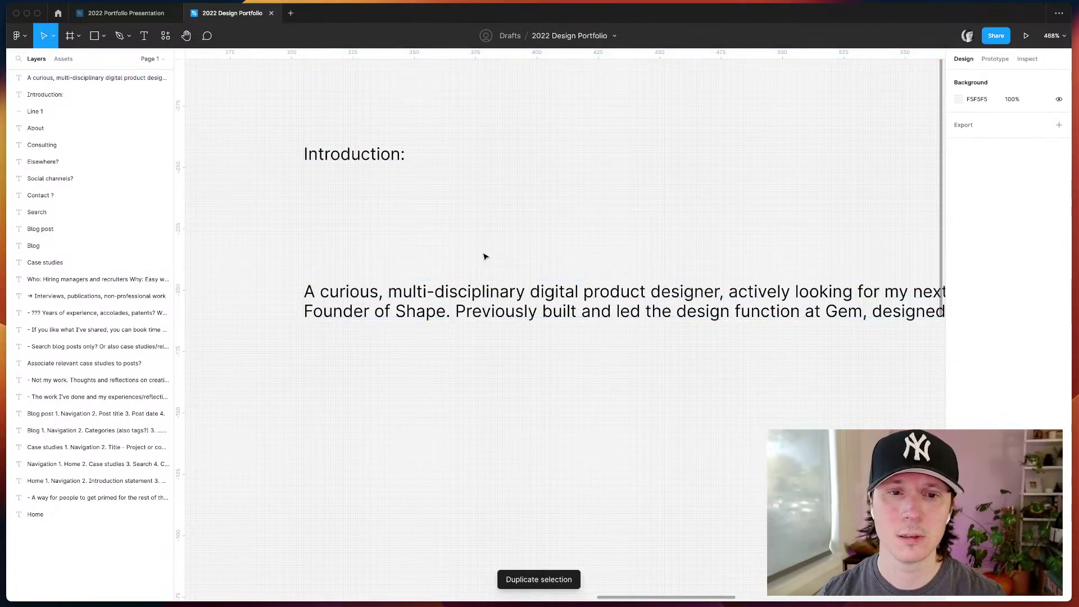
- Separate the pasted introduction's two sentences with a blank line, narrow its box to 312 wide, and place it beside the "Introduction:" label
scroll(633, 399, "down", 5)
double_click(788, 351)
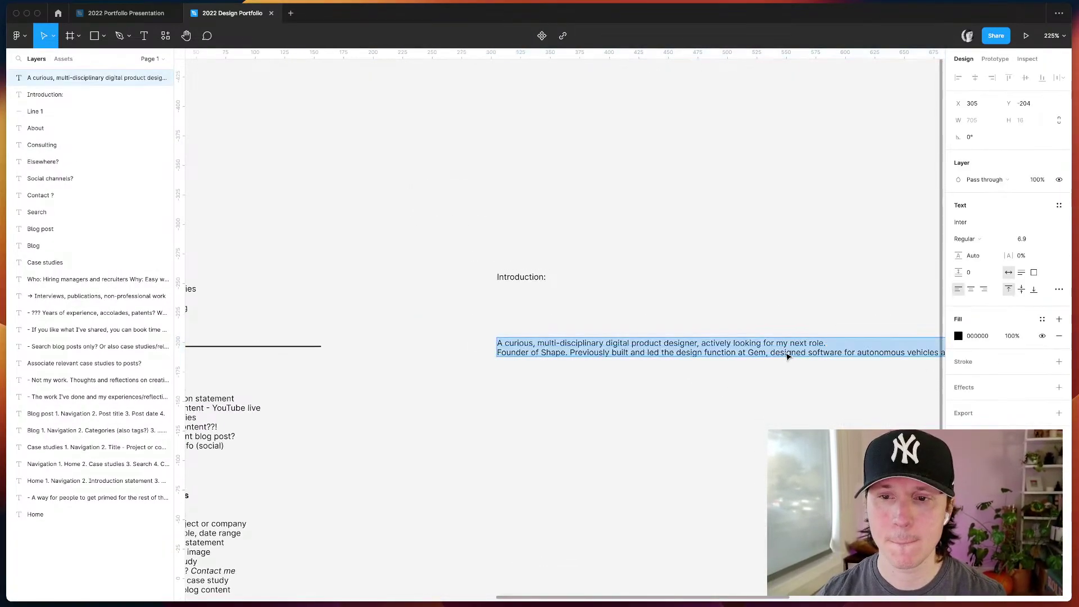
key("Escape")
scroll(837, 354, "right", 10)
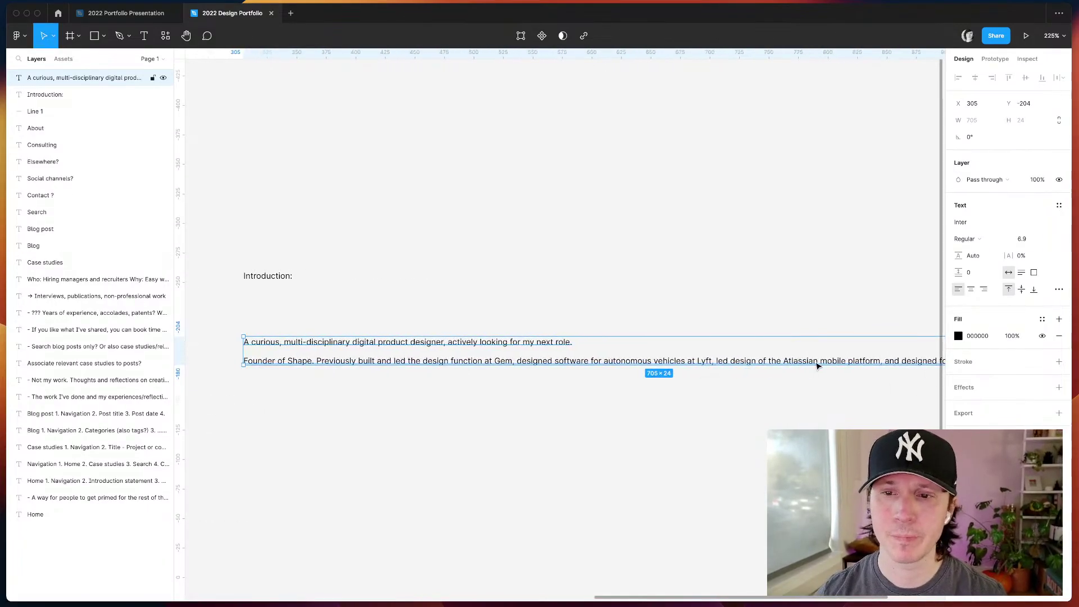
left_click_drag(856, 356, 476, 305)
left_click(446, 303)
scroll(445, 303, "left", 3)
left_click(368, 332)
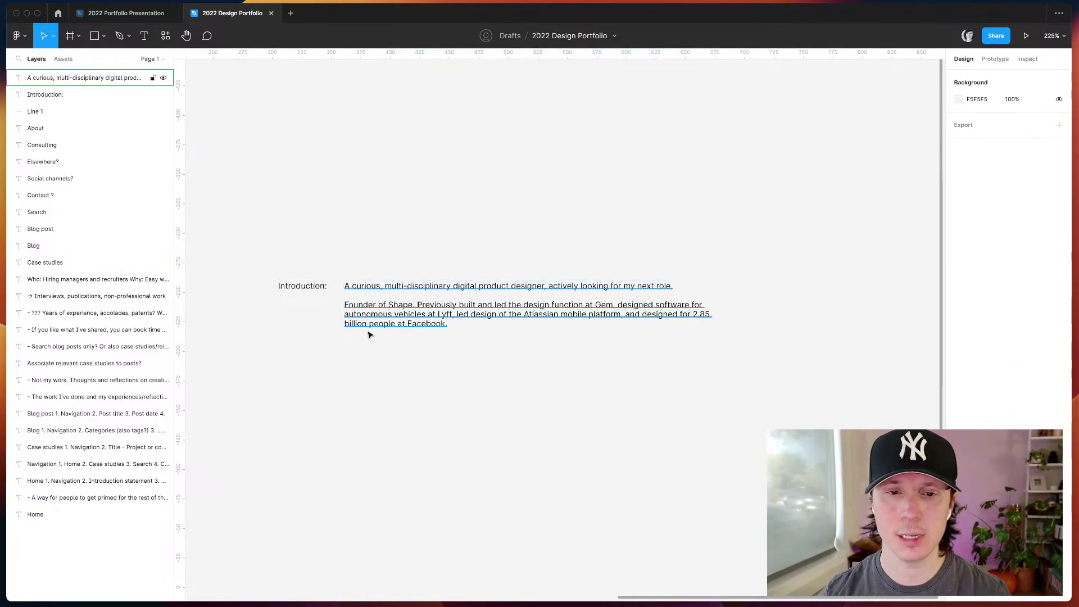
scroll(371, 331, "up", 3)
double_click(337, 304)
left_click_drag(336, 294, 480, 321)
left_click(399, 402)
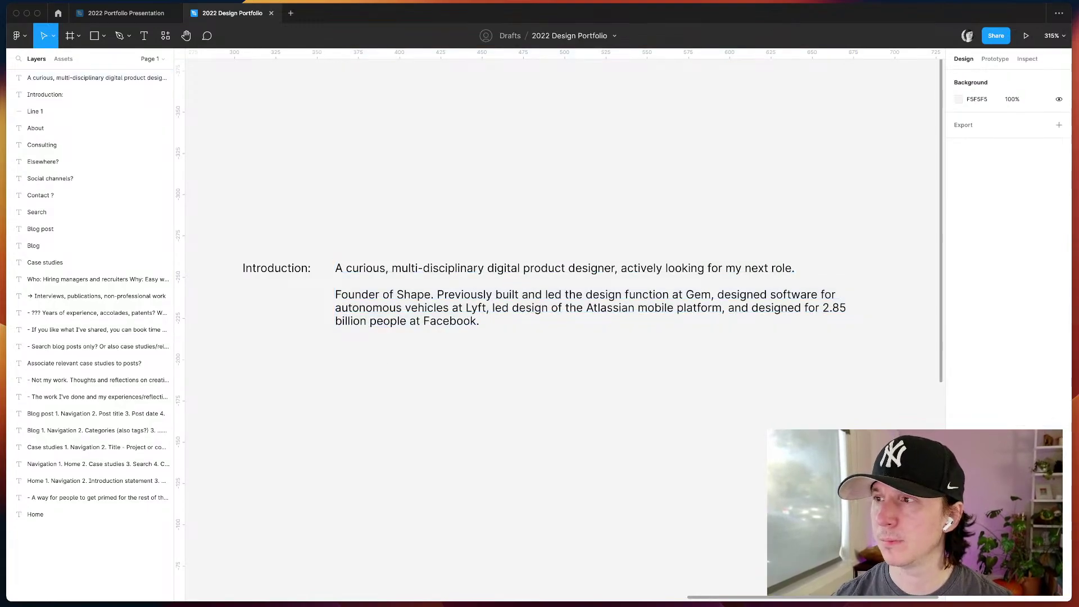
scroll(563, 382, "left", 4)
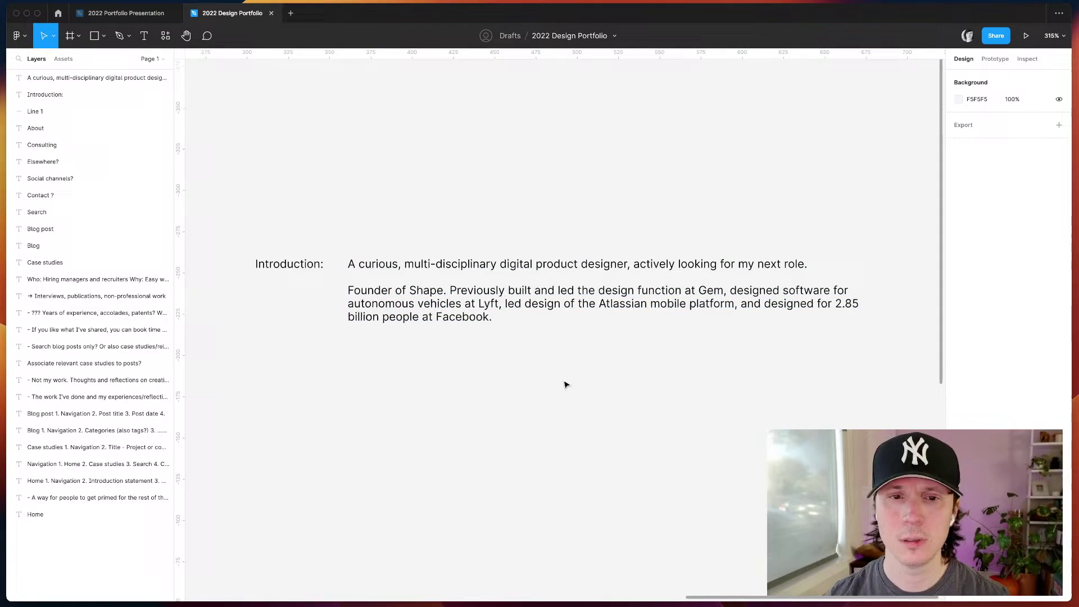
- Duplicate the introduction text block and place the copy directly below the original
left_click(476, 322)
scroll(550, 314, "down", 3)
key("super+d")
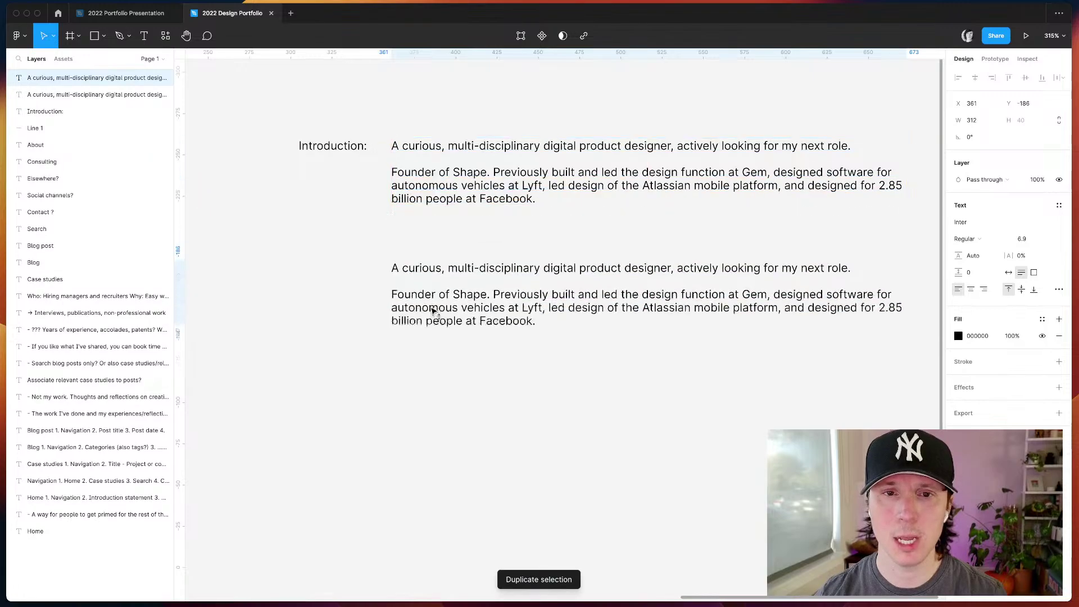
- Rename the "Introduction:" label as "Old introduction:" and shift it to X 295, clear of the text block
double_click(325, 147)
key("Left")
type("O")
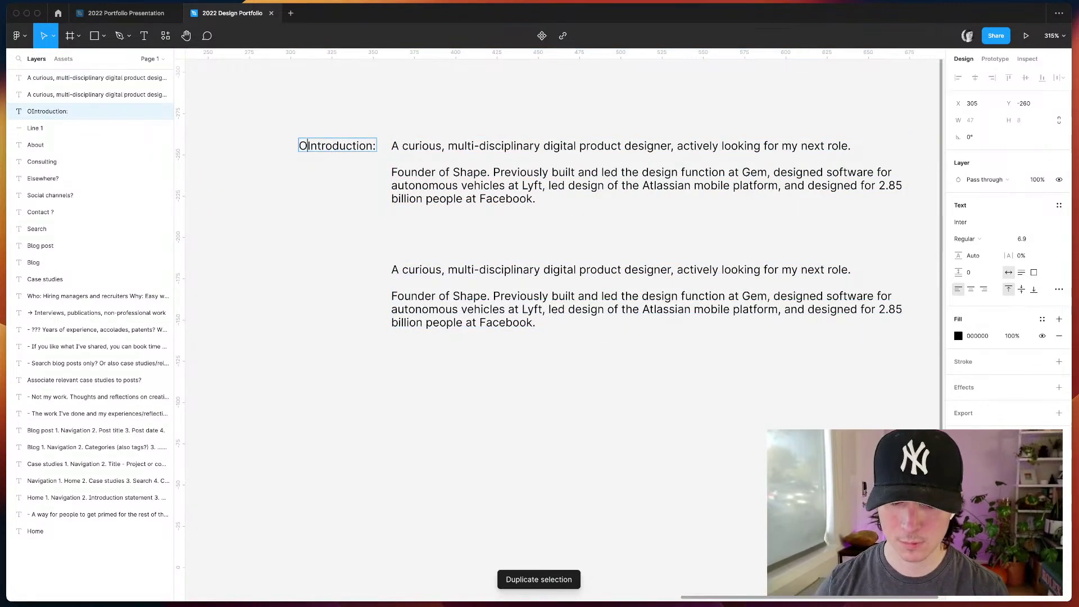
type("ld")
key("Delete")
type("i")
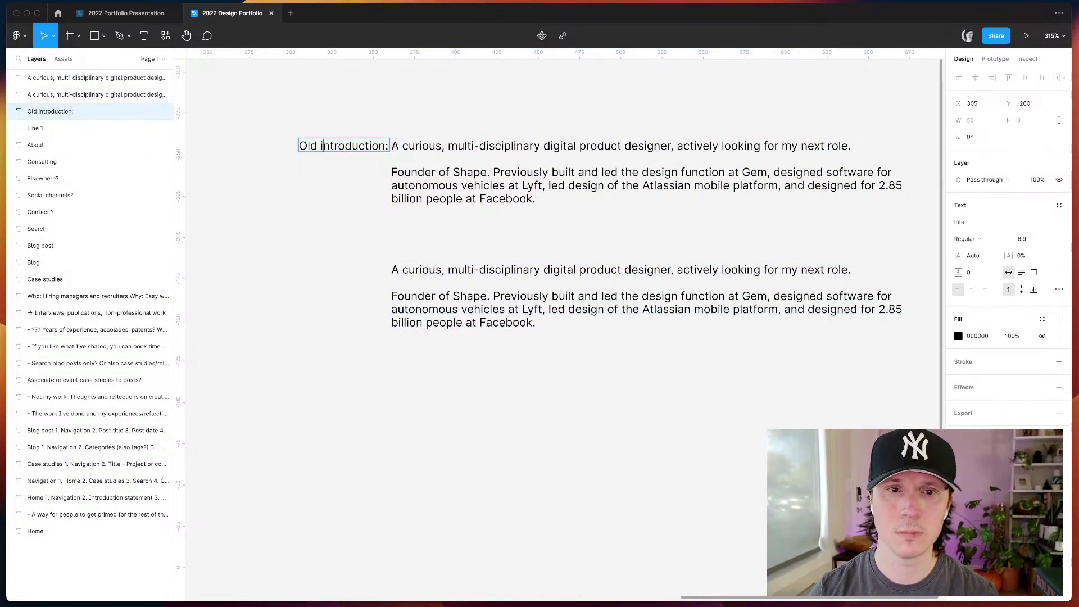
key("Escape")
key("shift+Left")
- Duplicate the "Old introduction:" label beside the copied text block at Y -185 and change it to "New introduction:"
key("super+d")
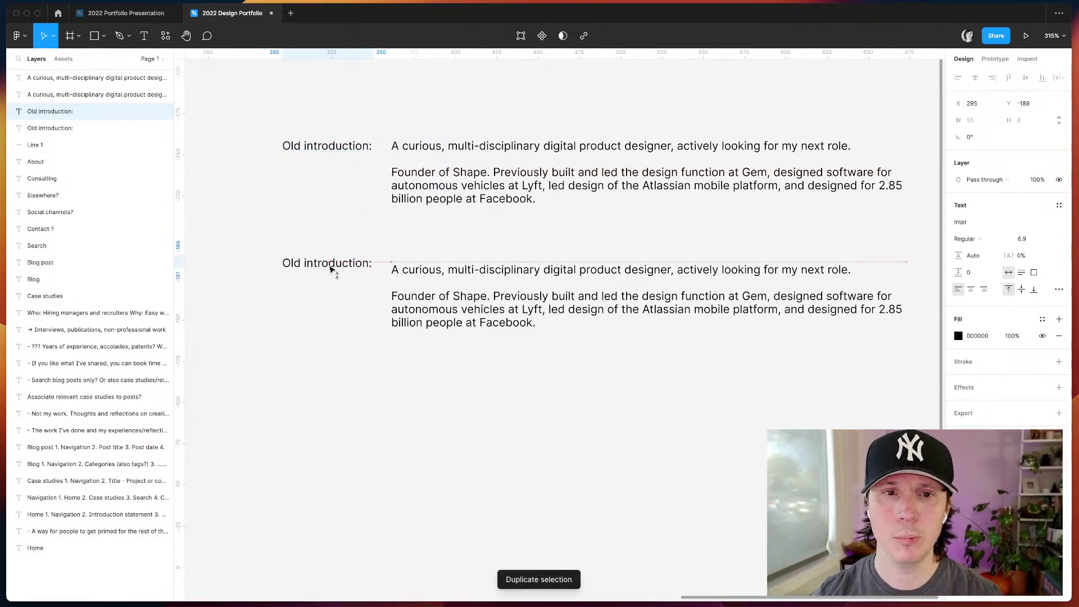
left_click_drag(330, 269, 332, 274)
double_click(332, 273)
double_click(296, 270)
type("New")
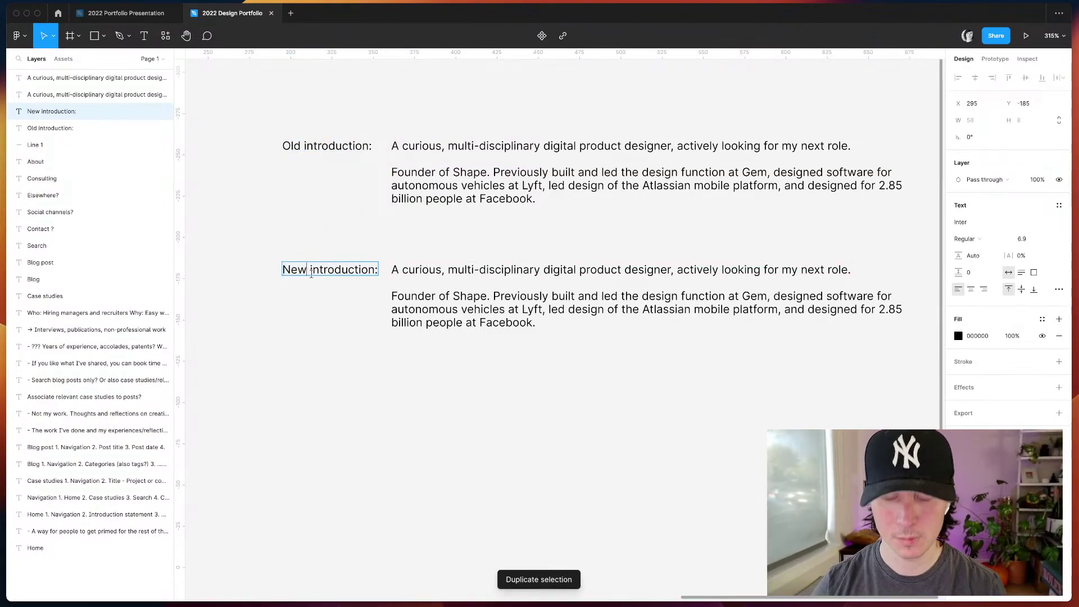
key("Escape")
key("Escape")
- Shorten the first line of the new introduction text to "A digital product designer."
double_click(411, 268)
left_click(471, 285)
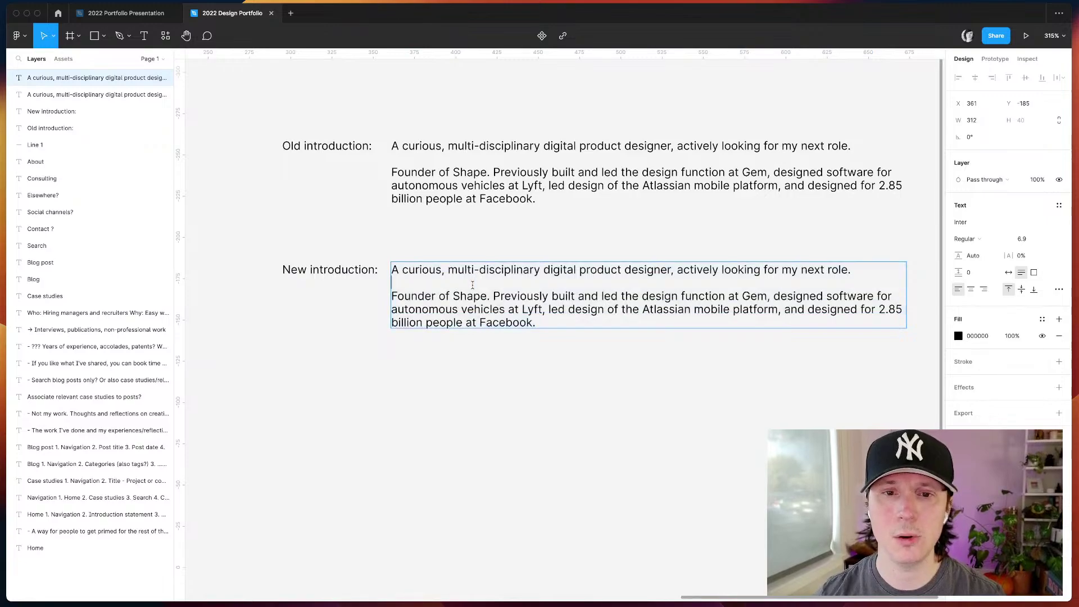
left_click_drag(539, 267, 344, 240)
key("BackSpace")
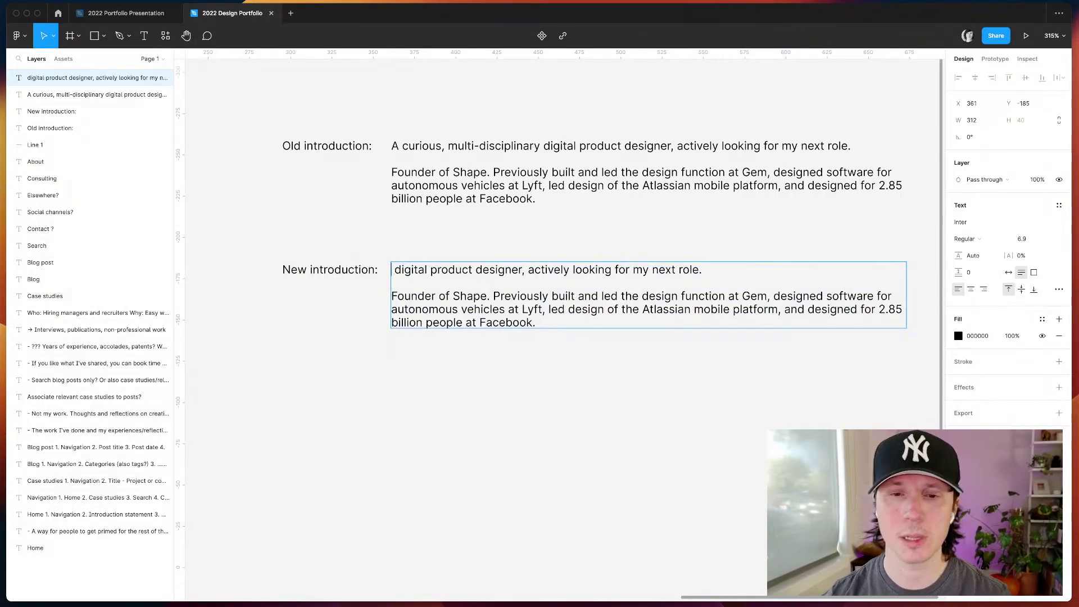
type("A")
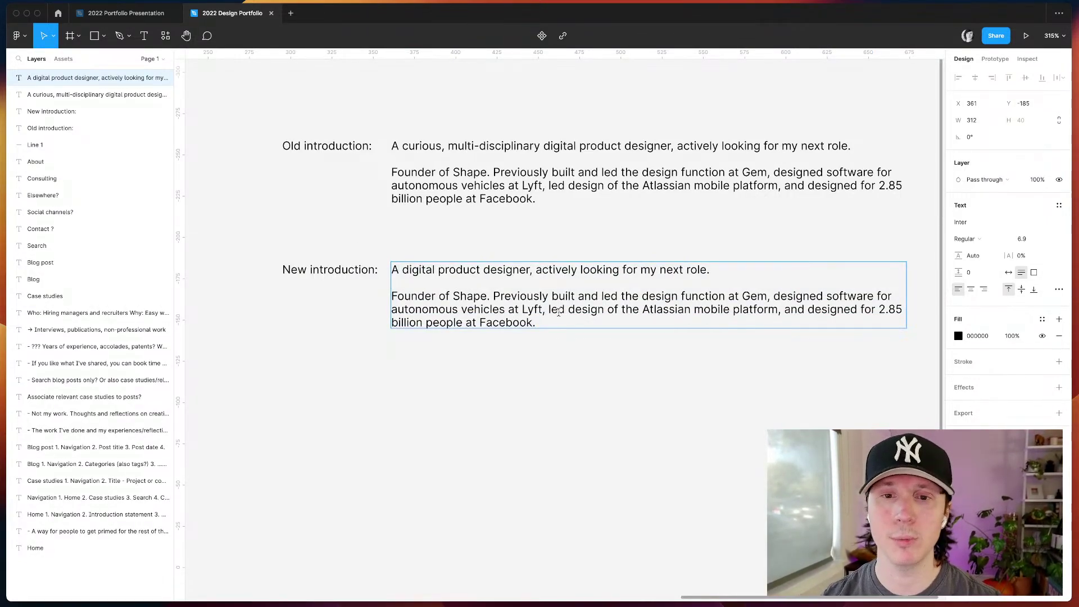
left_click_drag(528, 269, 775, 251)
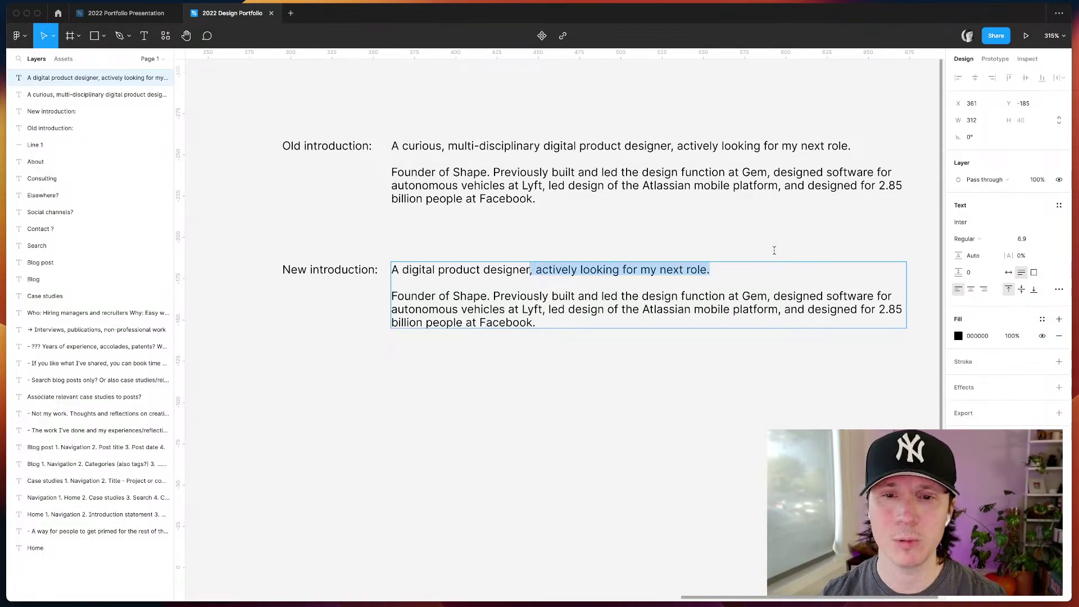
type(".")
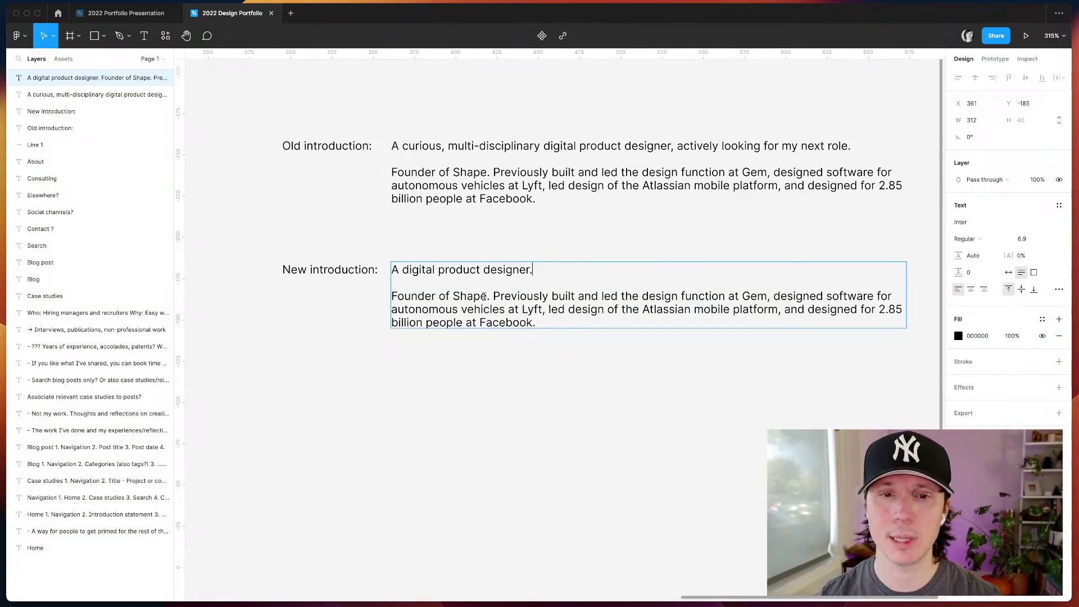
- Delete "Founder of Shape." from the start of the new introduction's second paragraph
left_click(394, 299)
key("alt+shift+Right")
key("alt+shift+Right")
key("alt+shift+Right")
key("shift+Right")
key("shift+Right")
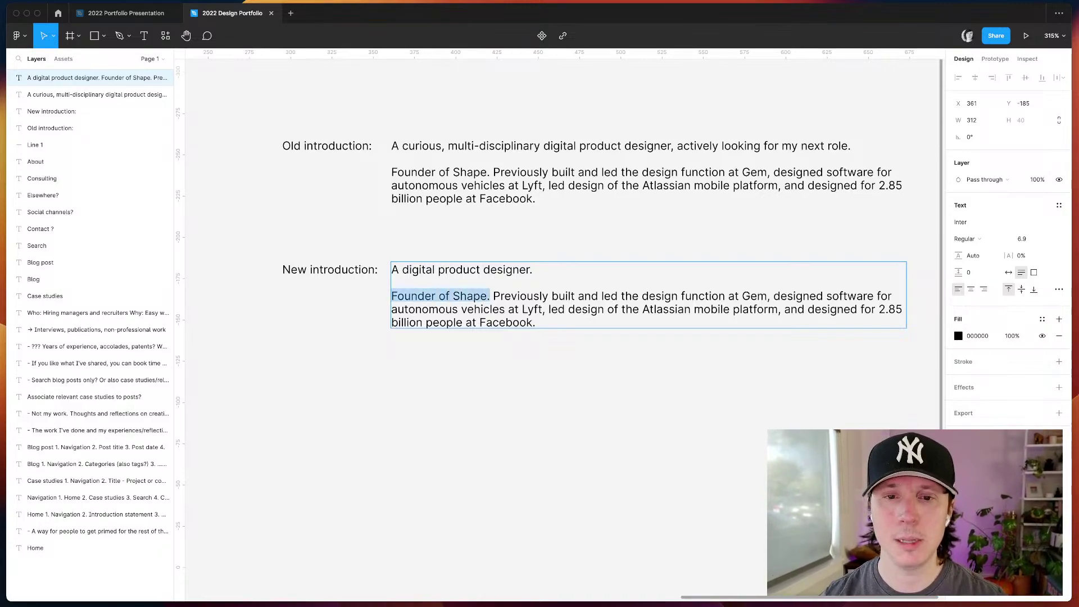
key("BackSpace")
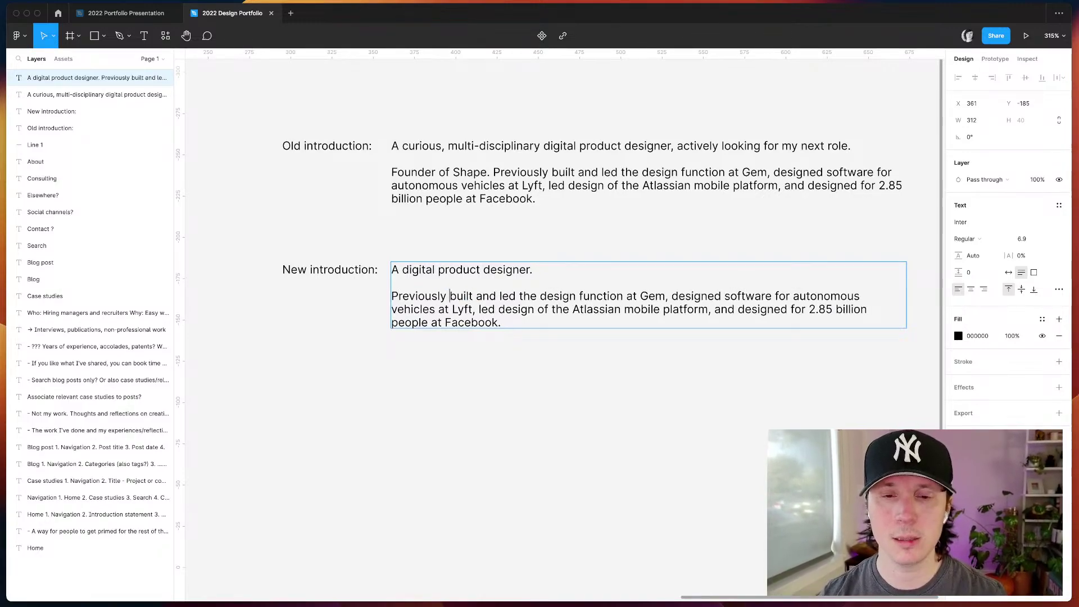
- Insert "founded and built Shape," after "Previously" in the new introduction's second paragraph
left_click(446, 296)
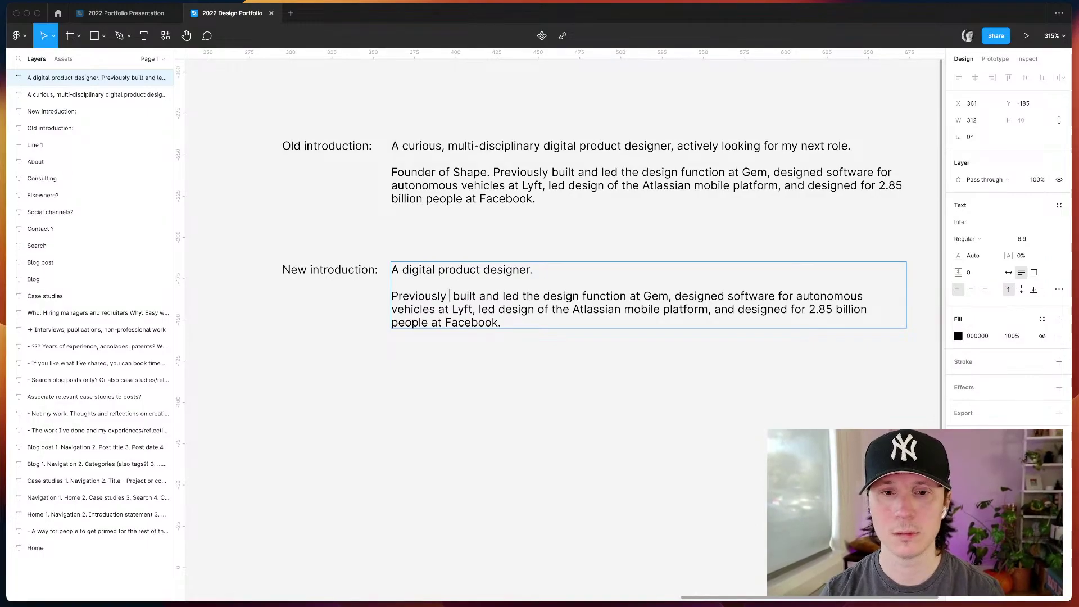
type("founded and desi")
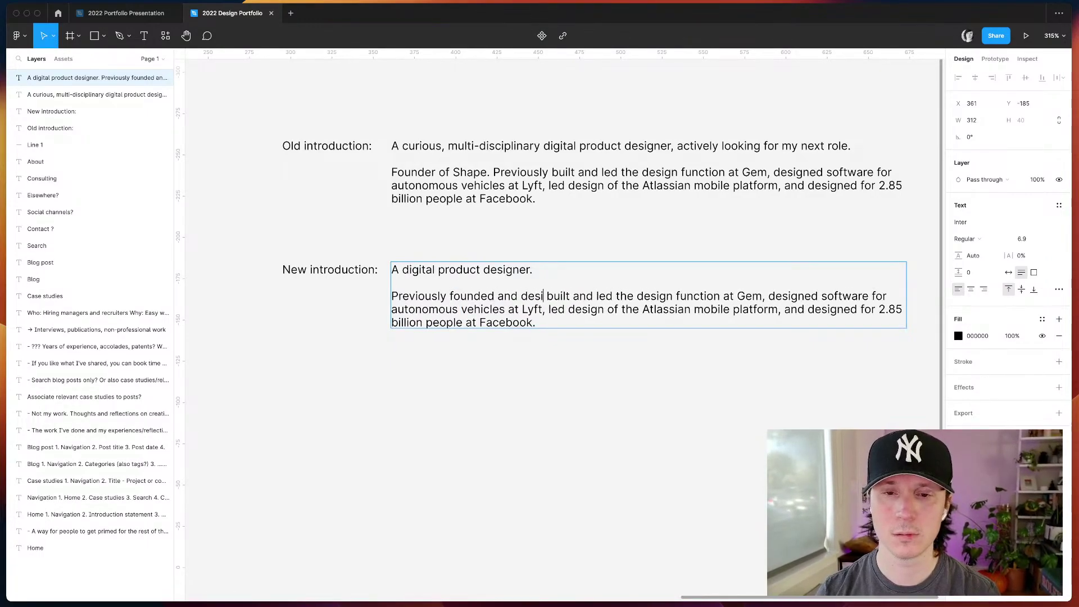
key("BackSpace")
key("BackSpace")
key("BackSpace")
key("BackSpace")
type("built ")
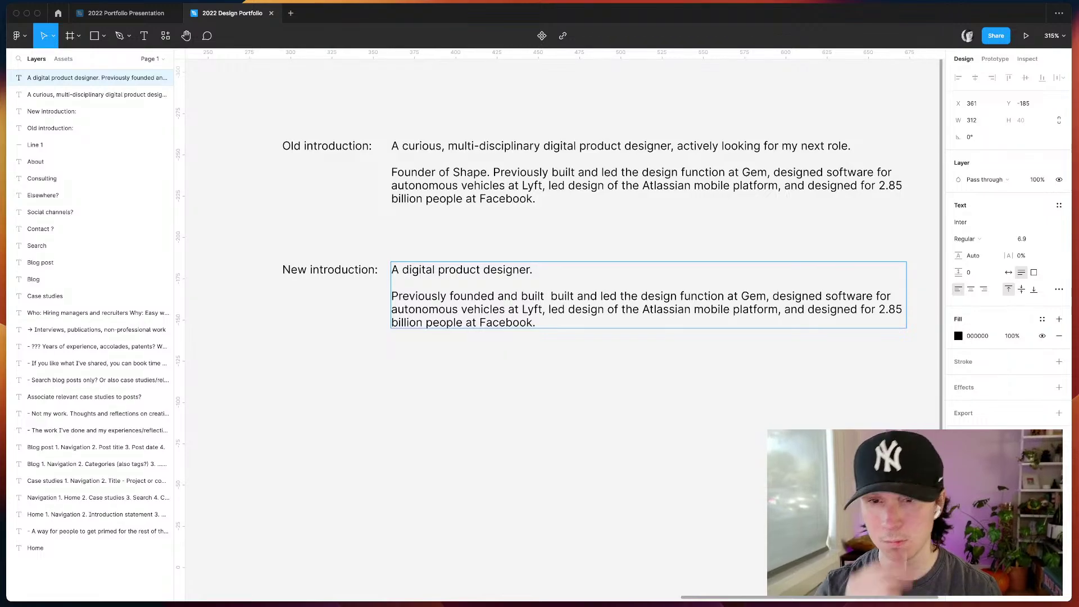
type("Shape")
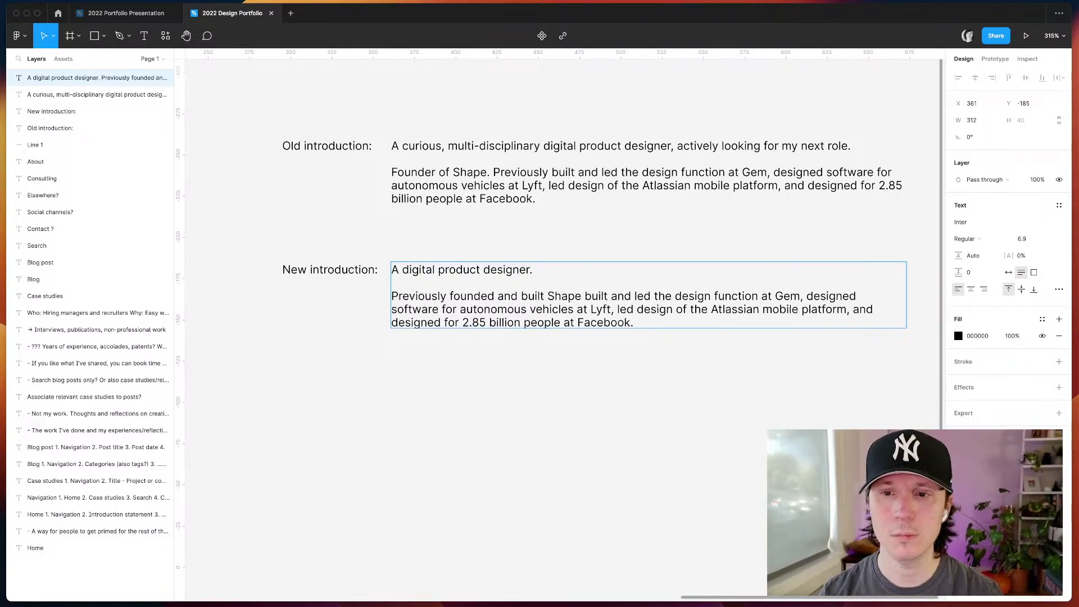
type(",")
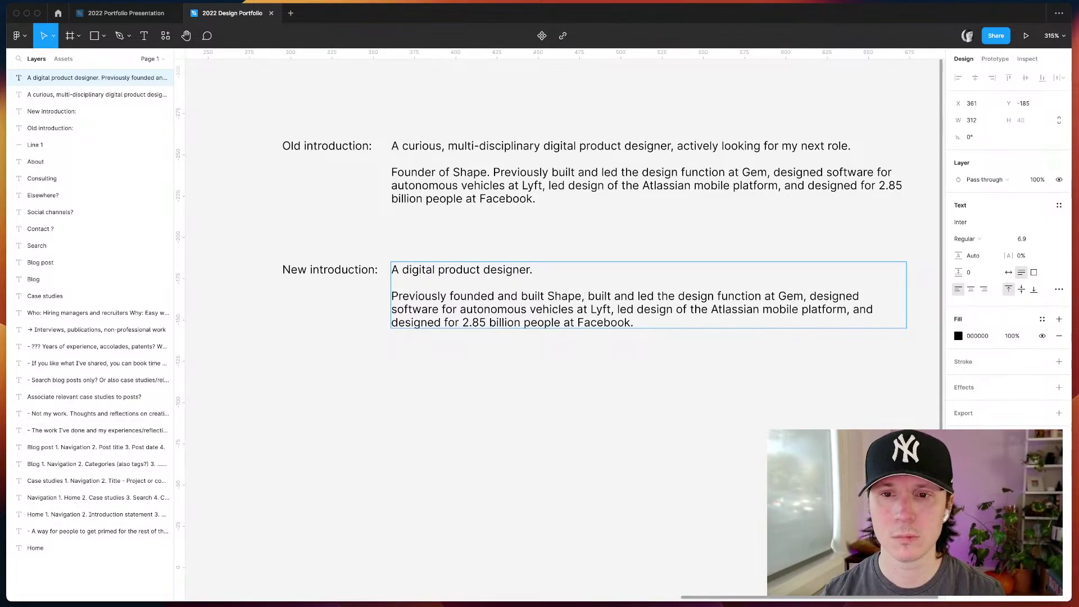
- Reword the opening clause of the second paragraph to "Previously founded Shape to help designers learn how to interview,"
left_click(521, 296)
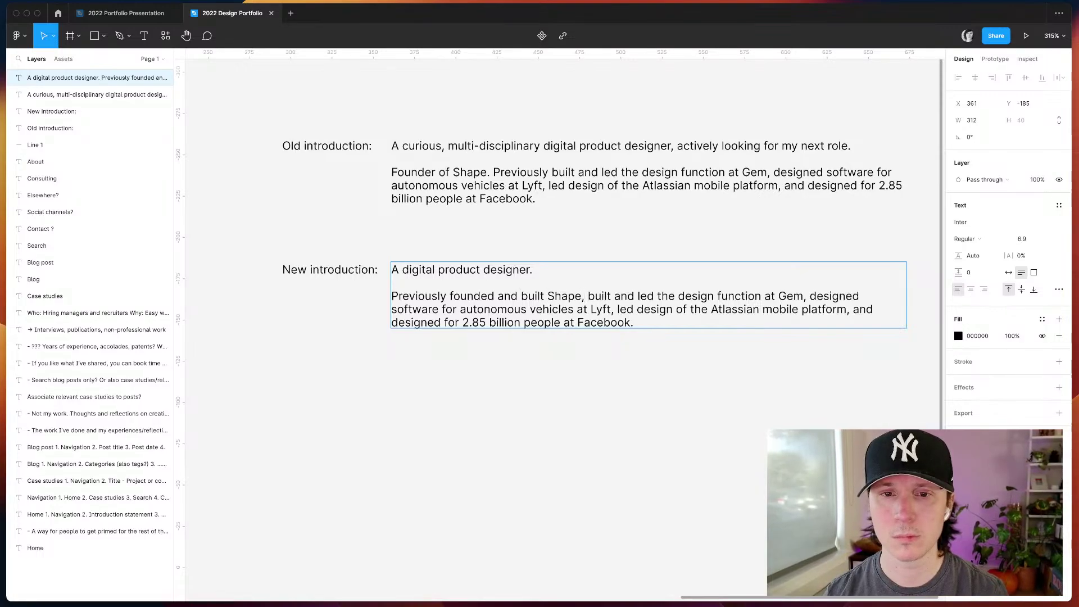
key("alt+shift+Right")
key("BackSpace")
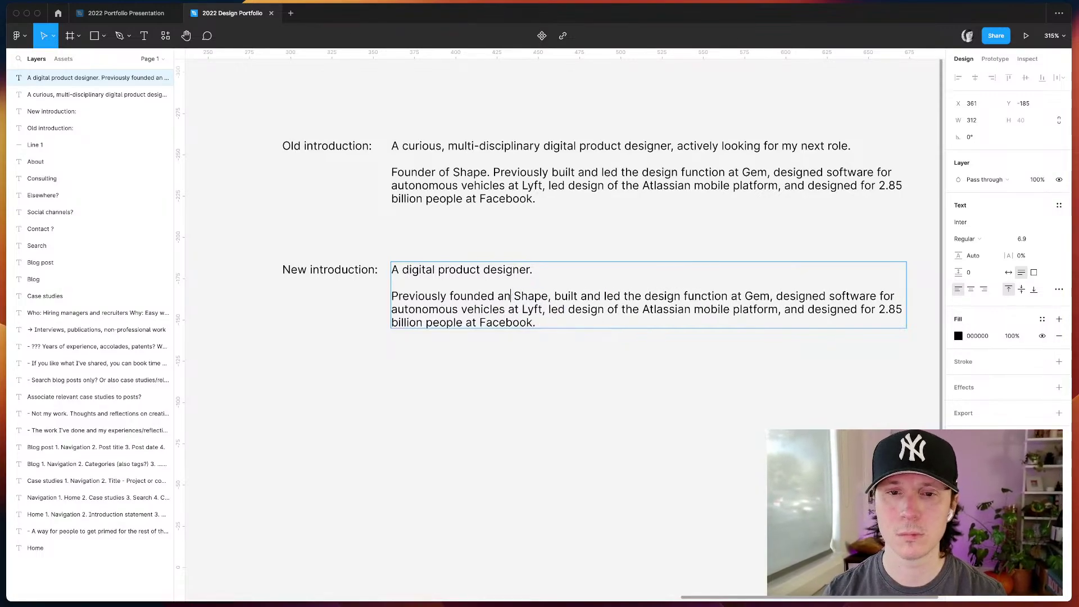
key("BackSpace")
key("BackSpace")
key("BackSpace")
key("BackSpace")
key("BackSpace")
key("alt+Right")
type("to help designers")
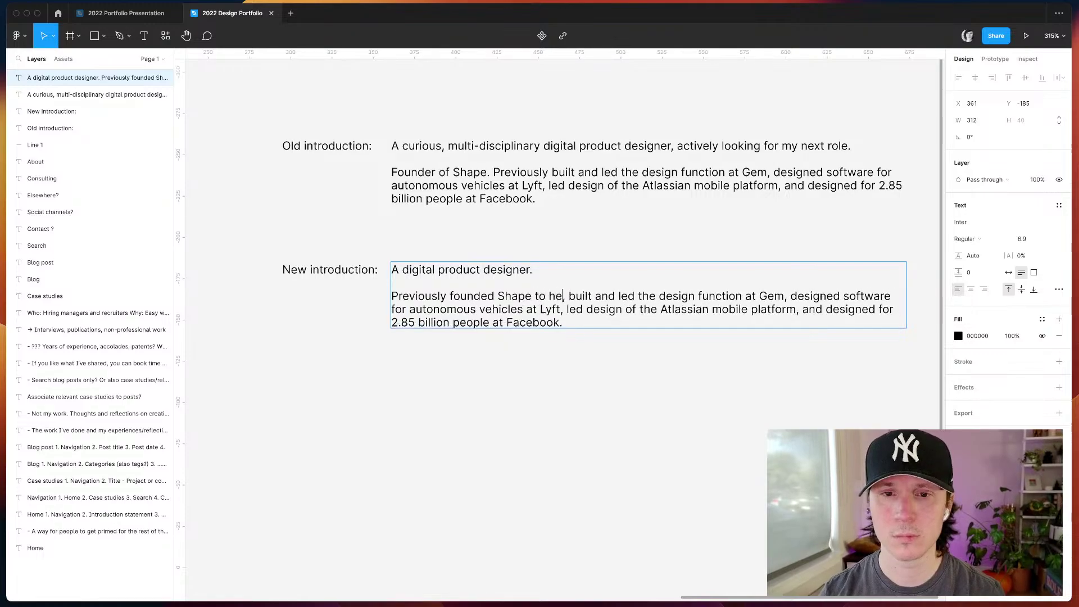
type(" learn how to interview")
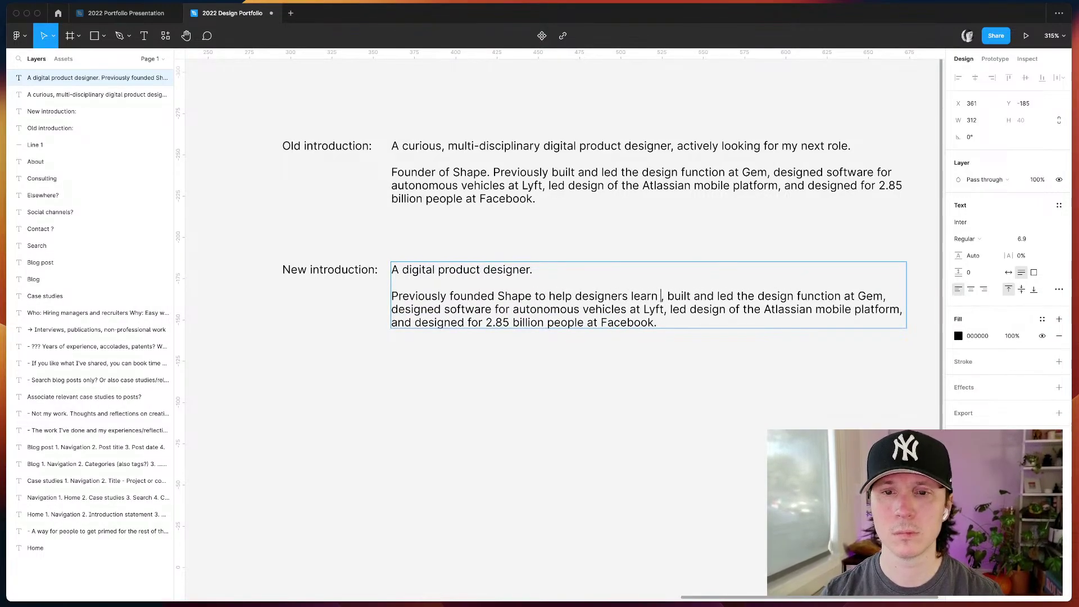
left_click(499, 410)
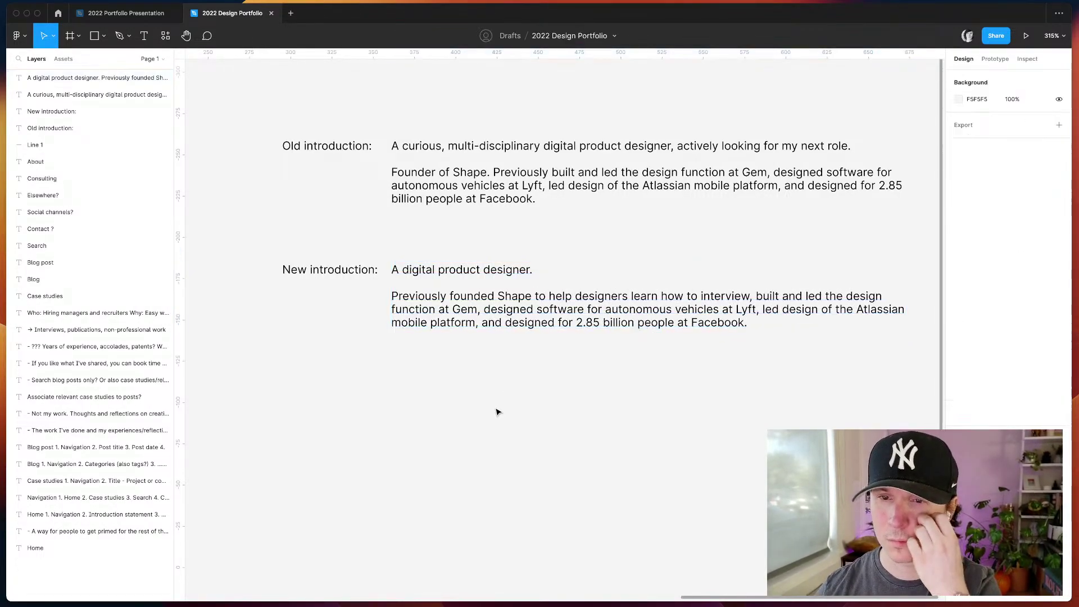
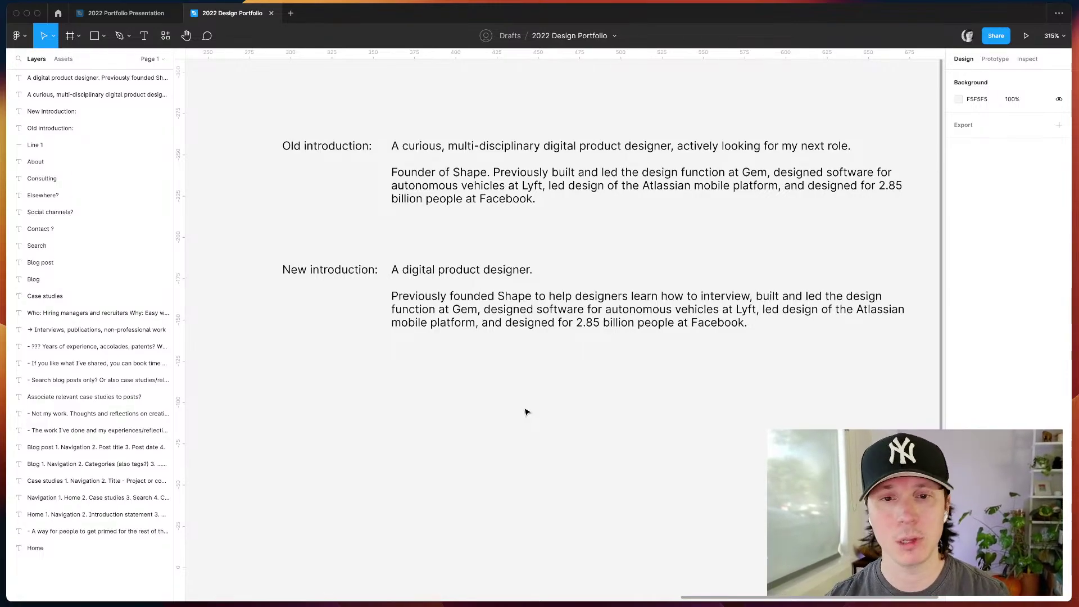
- Remove the word "and" before "designed for 2.85 billion people at Facebook" in the new introduction
scroll(526, 412, "right", 3)
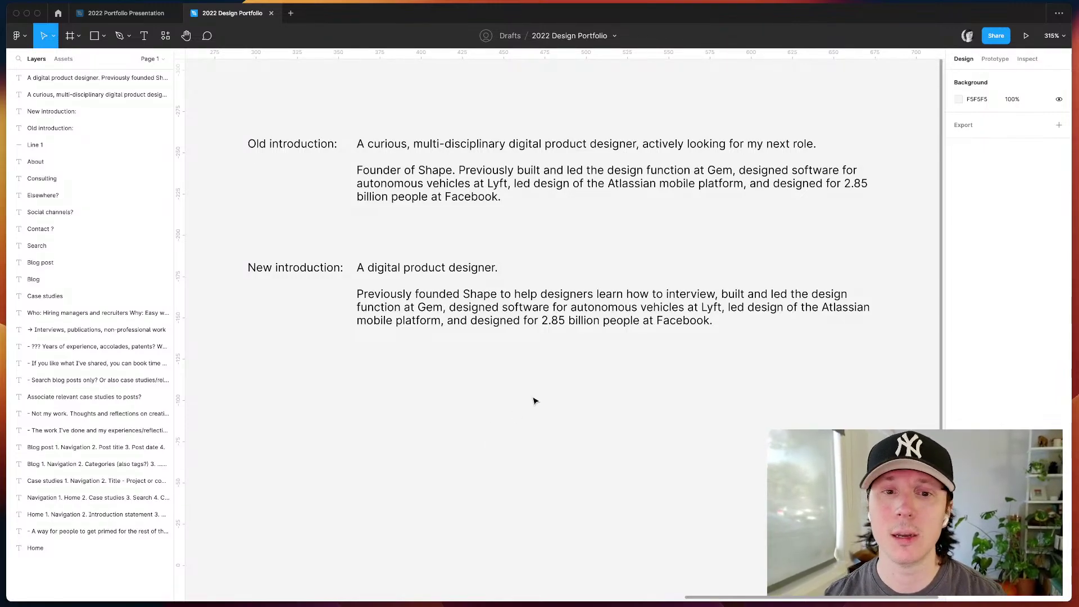
left_click(422, 310)
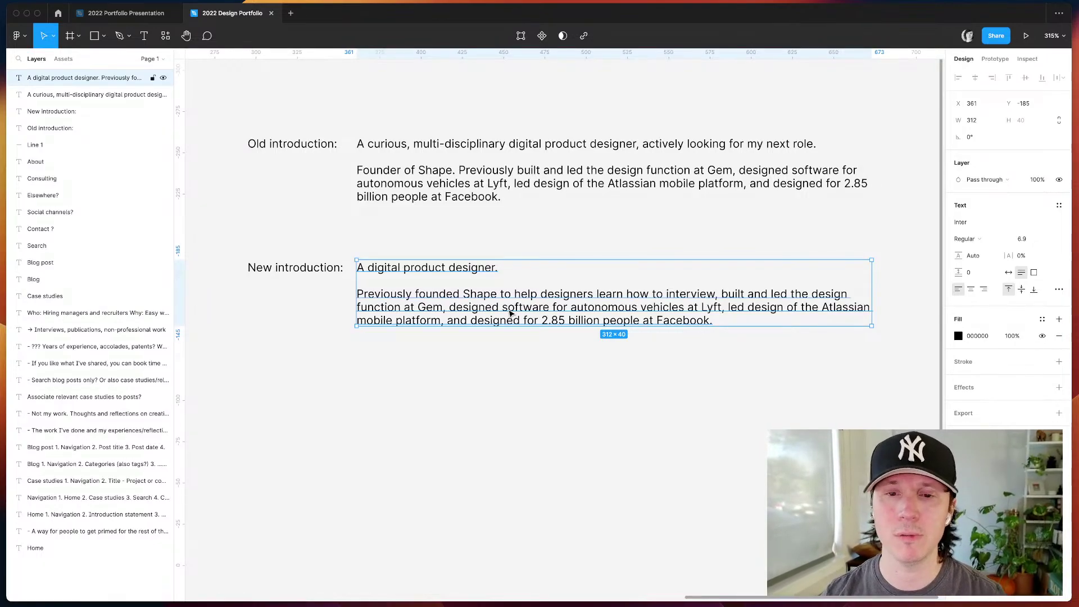
key("Return")
left_click(458, 295)
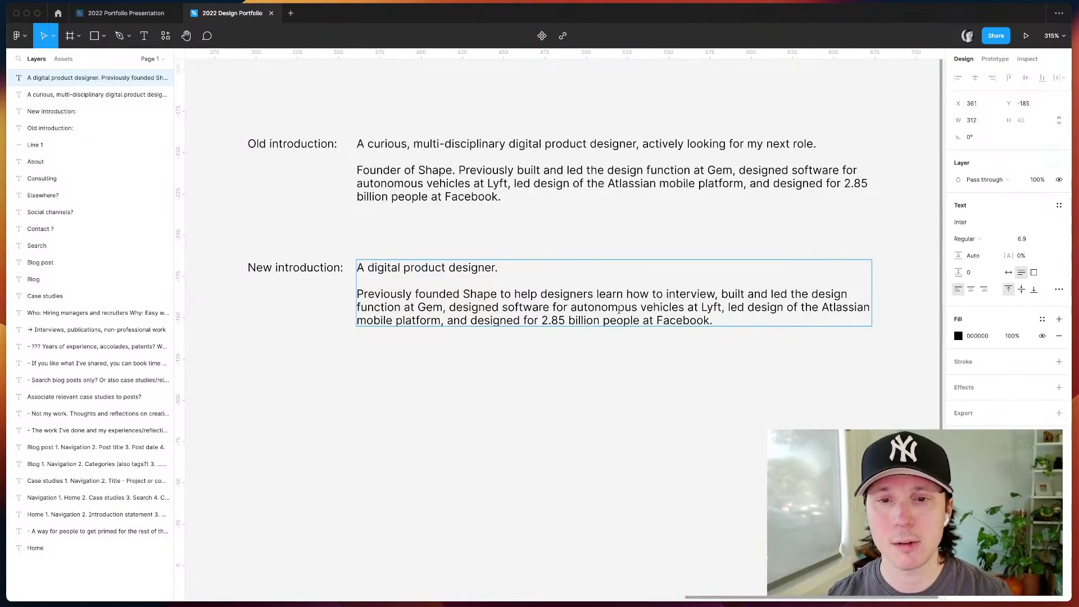
double_click(454, 317)
key("BackSpace")
key("BackSpace")
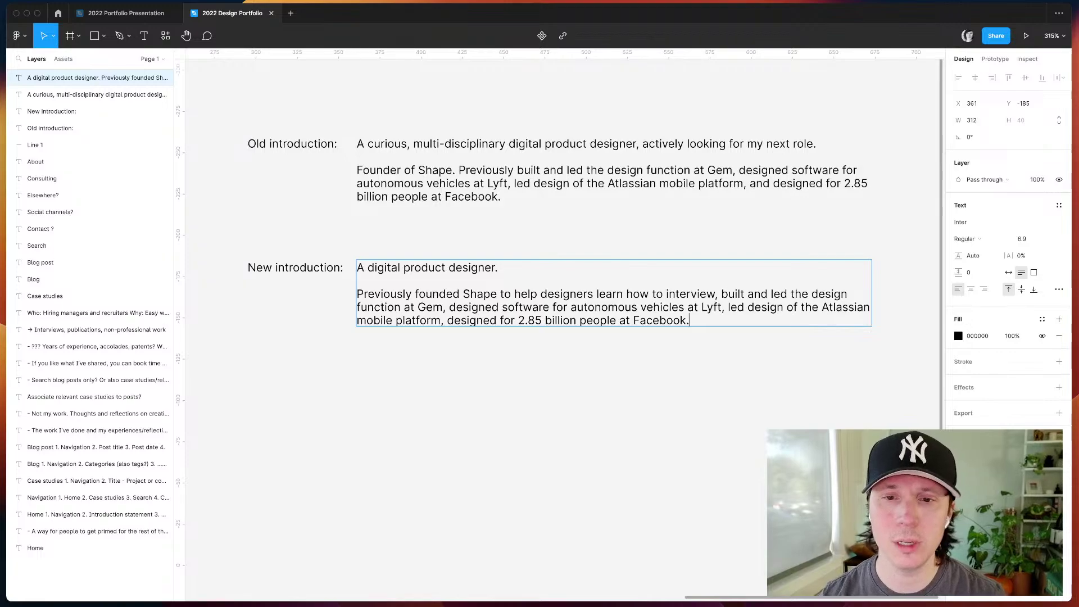
- Extend the new introduction's last sentence after "Facebook" with ", designed and built apps for 2.5 million people."
key("BackSpace")
type(",")
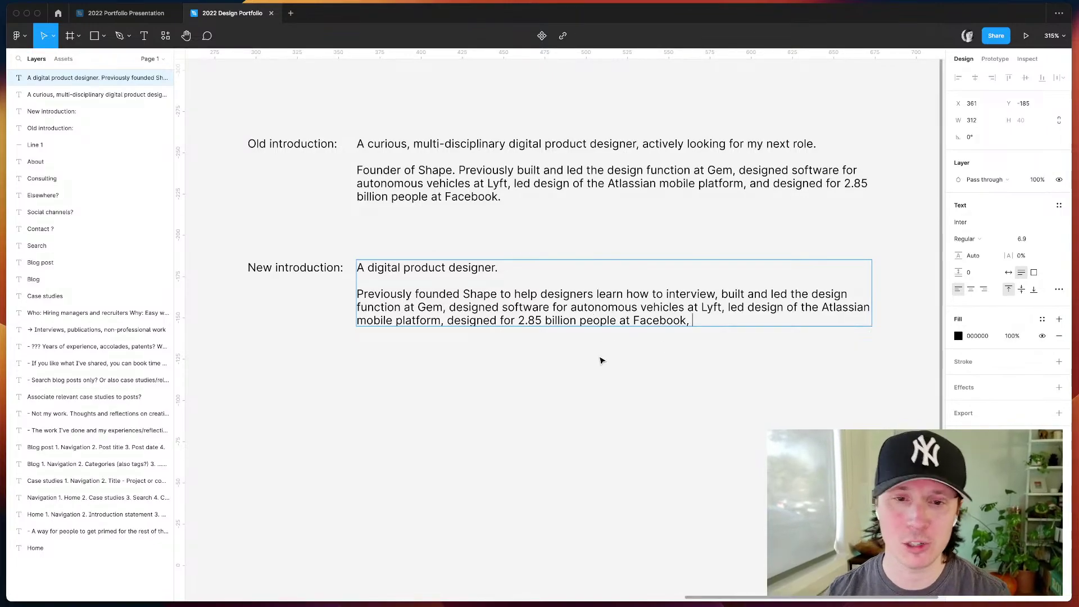
type("designe")
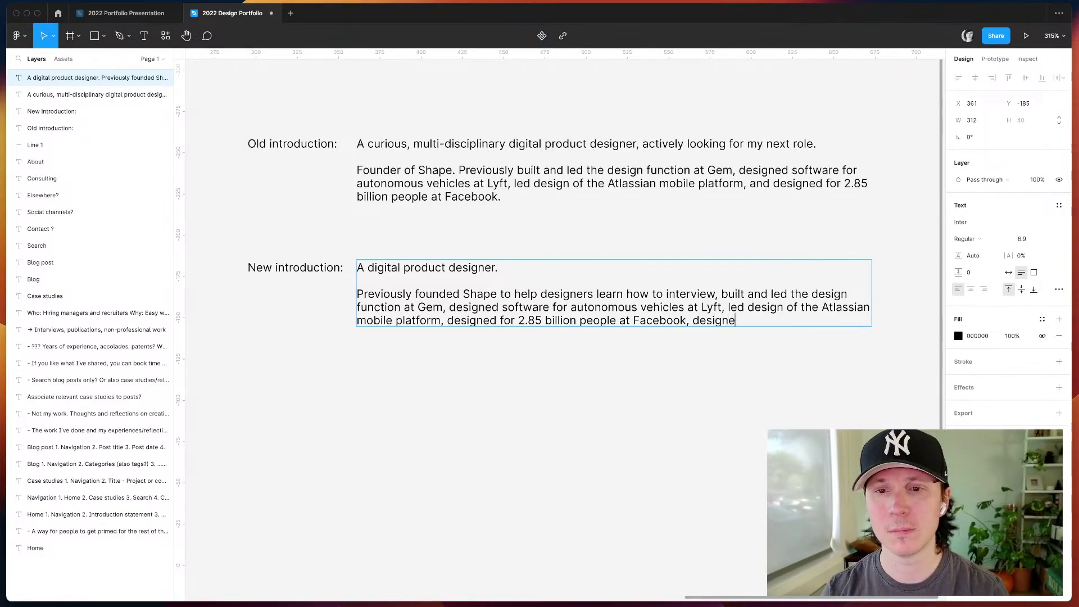
type("d and built apps for ")
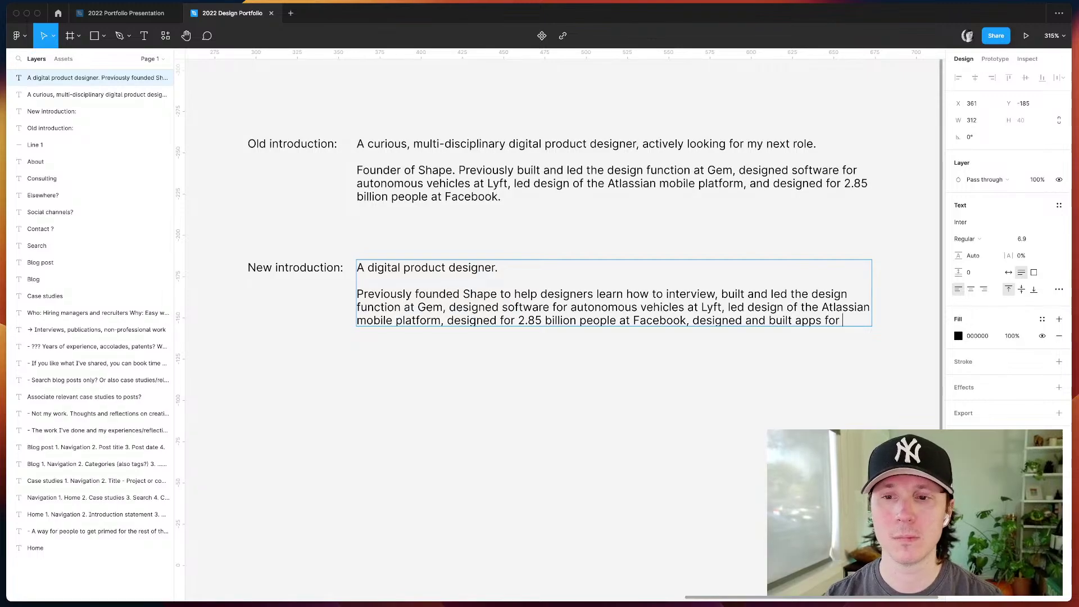
type("2.5 b")
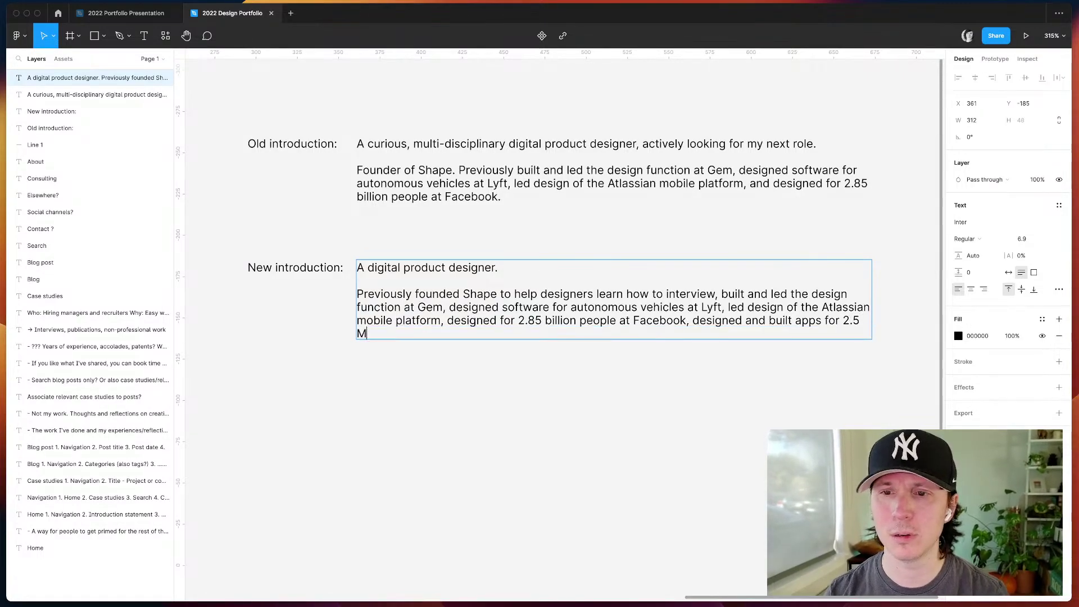
key("BackSpace")
type("million people.")
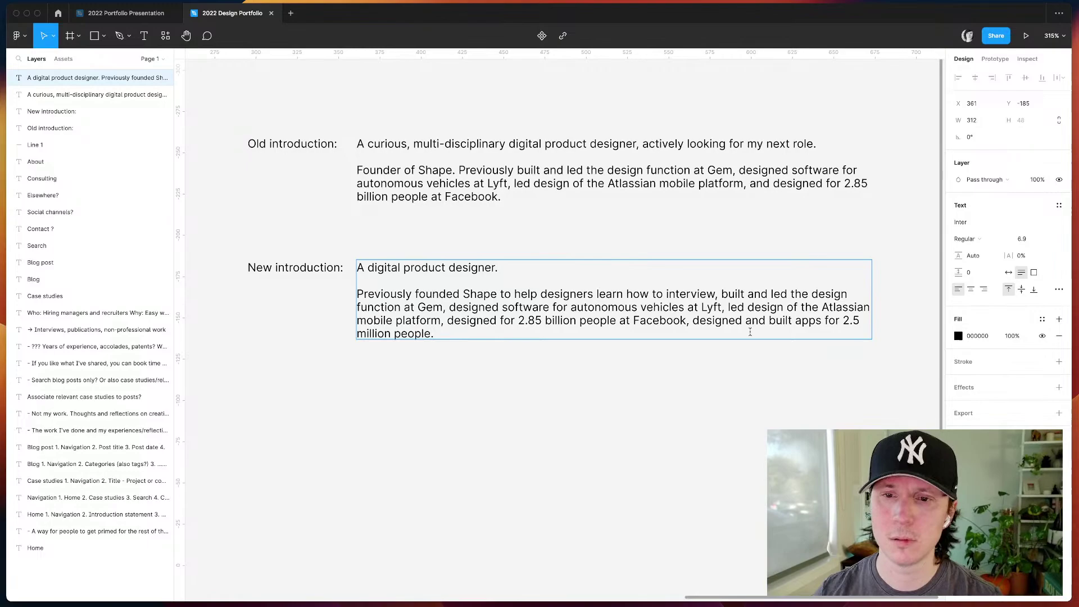
- Reword the new introduction's final clause to "and created apps for 2.5 million people." and finish editing the text
left_click(692, 320)
type("and")
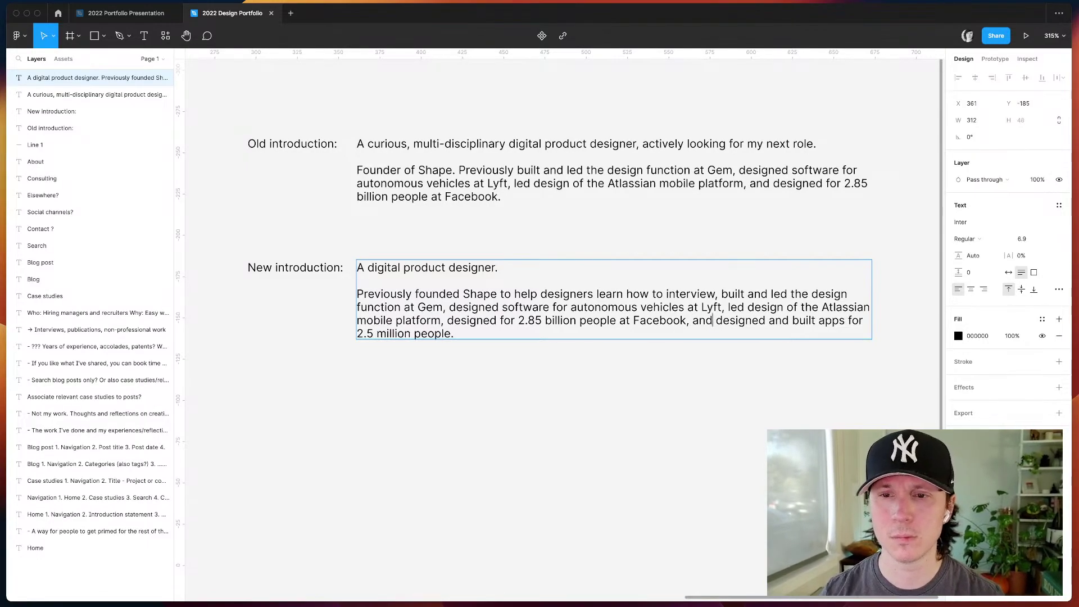
key("shift+alt+Right")
key("shift+alt+Right")
key("shift+alt+Right")
type("crea")
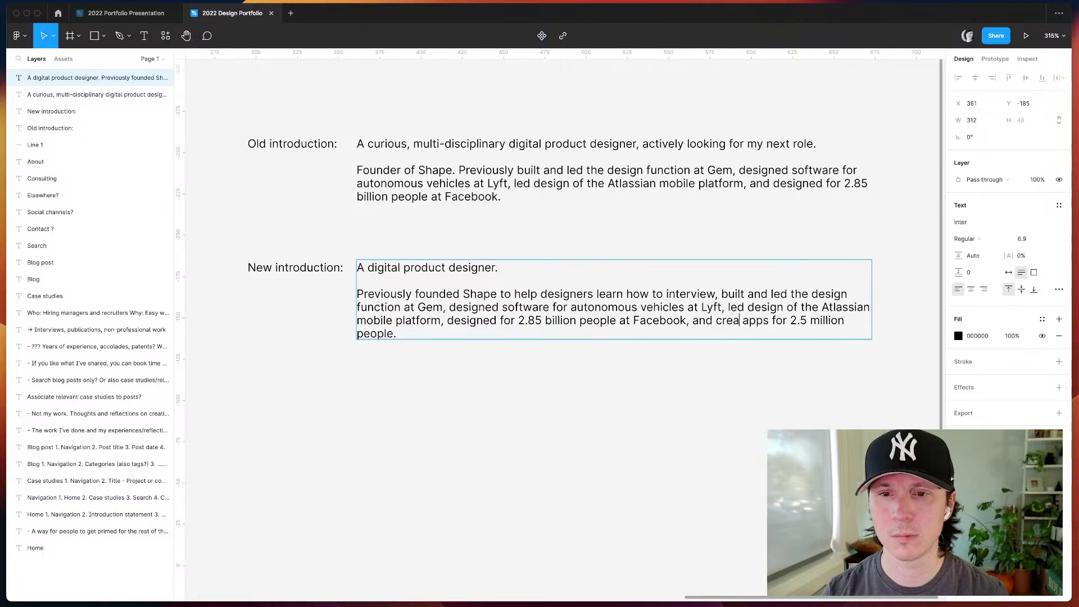
type("tedind")
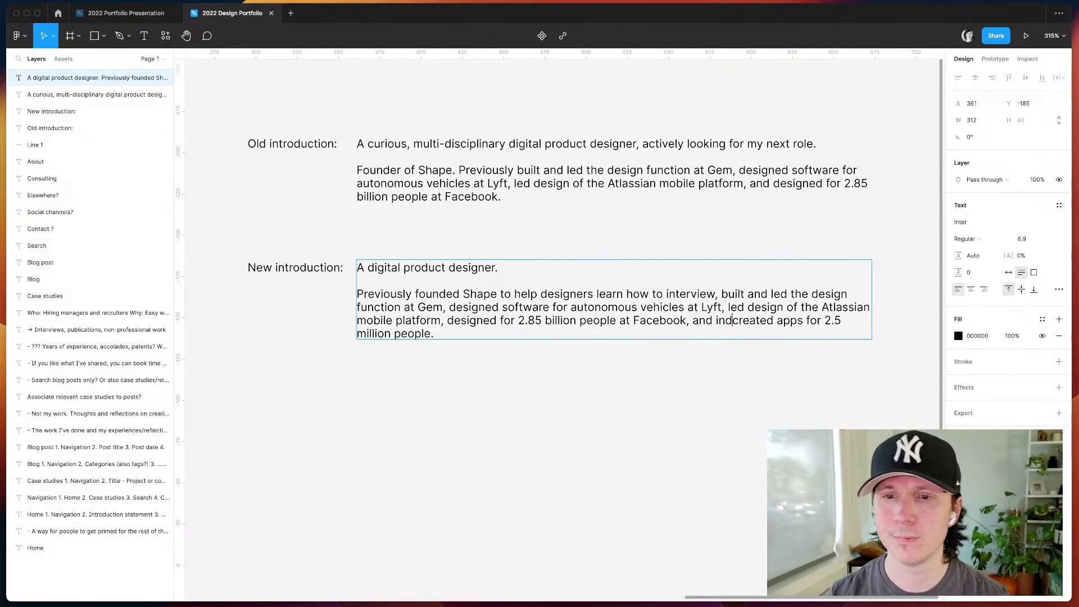
key("BackSpace")
key("BackSpace")
key("BackSpace")
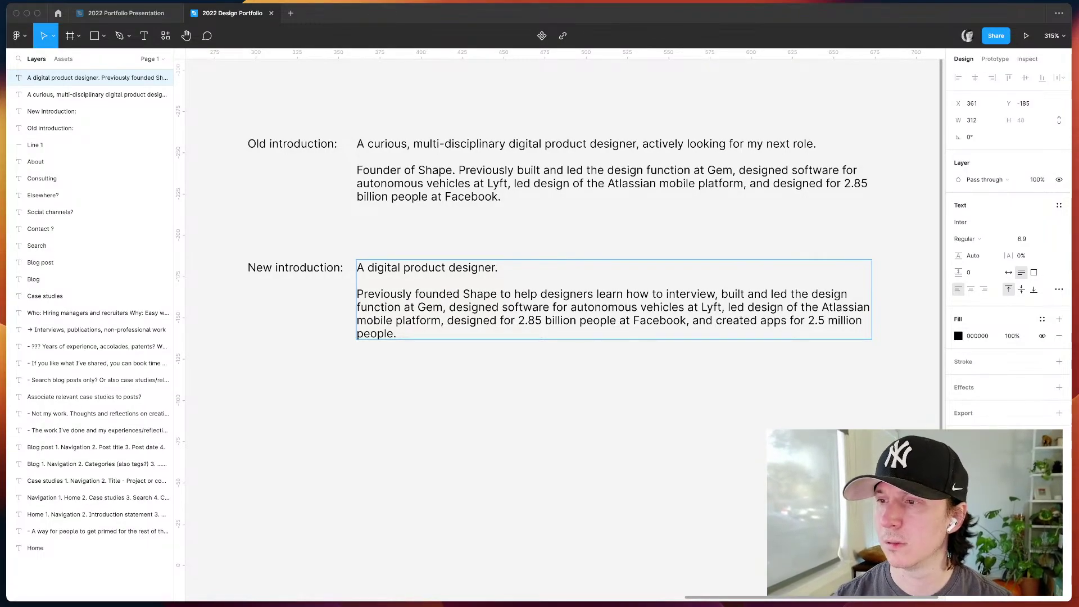
key("Escape")
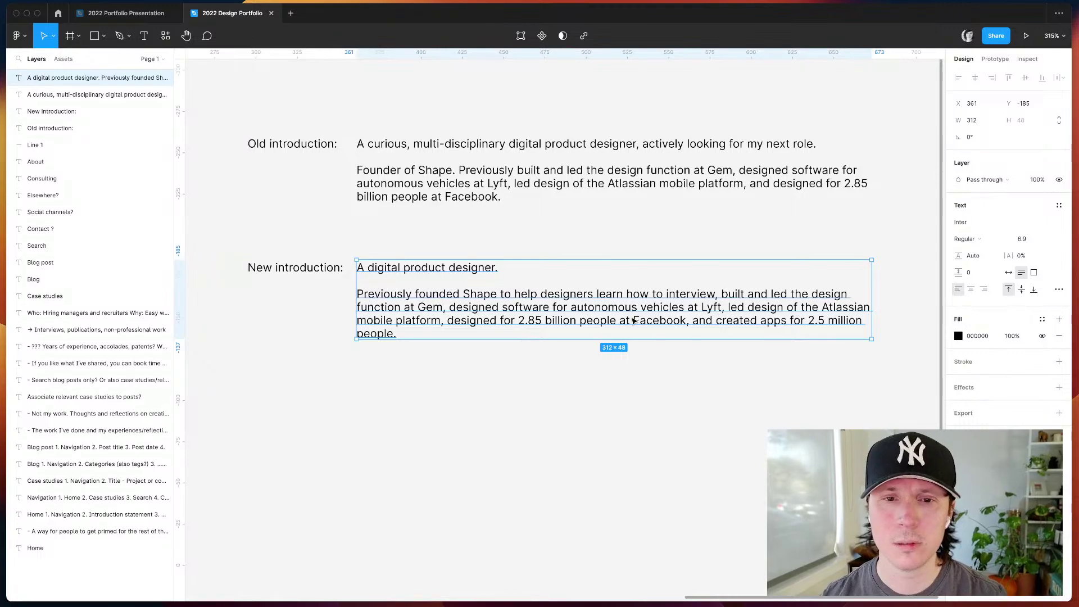
key("Escape")
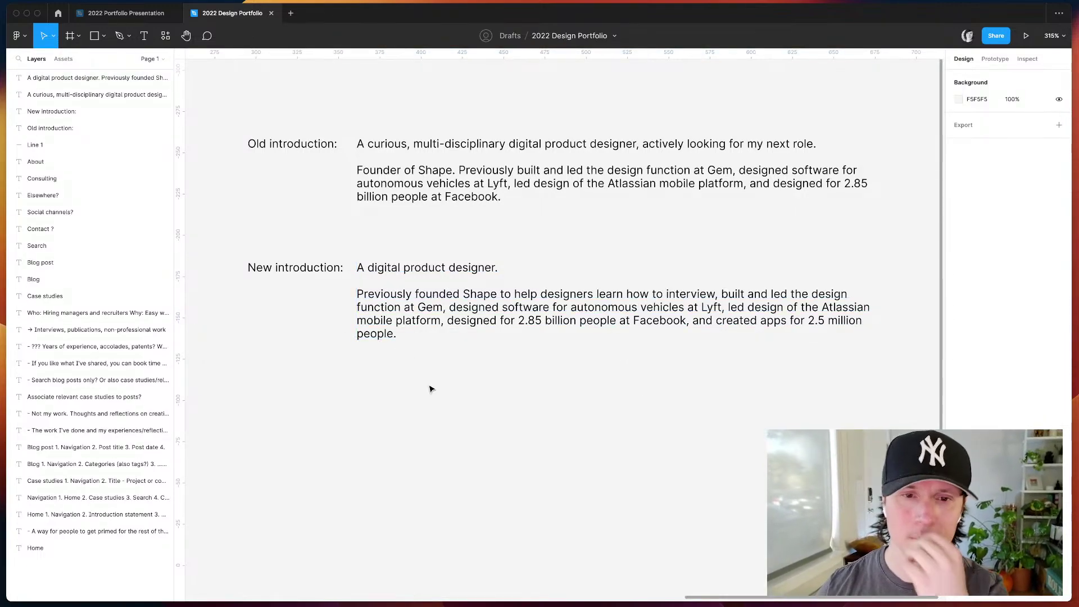
- Cut the second paragraph out of the new introduction, leaving only "A digital product designer."
left_click(572, 336)
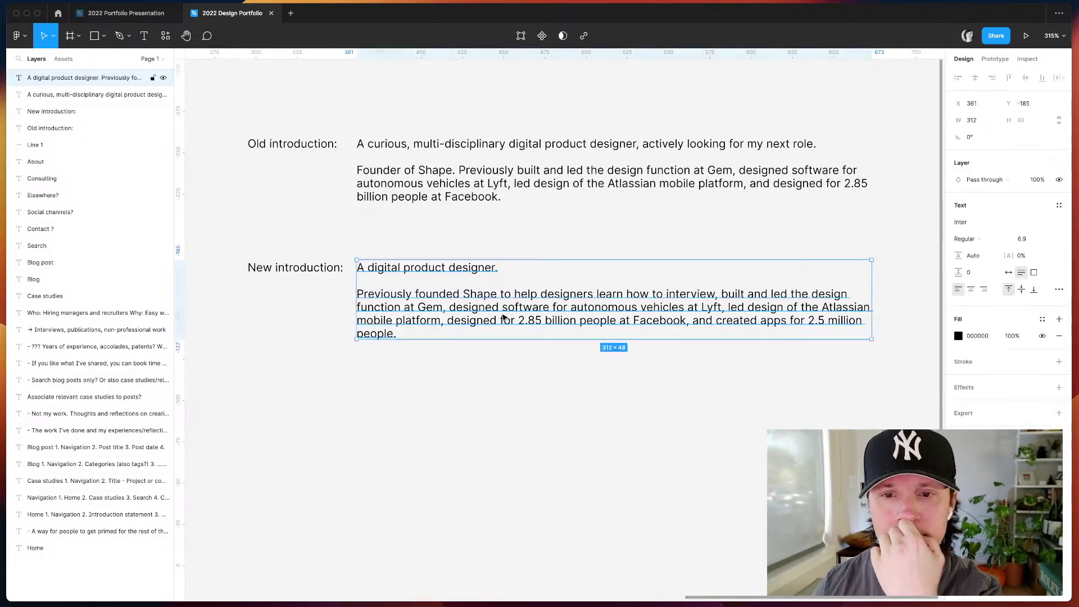
key("Return")
left_click(723, 296)
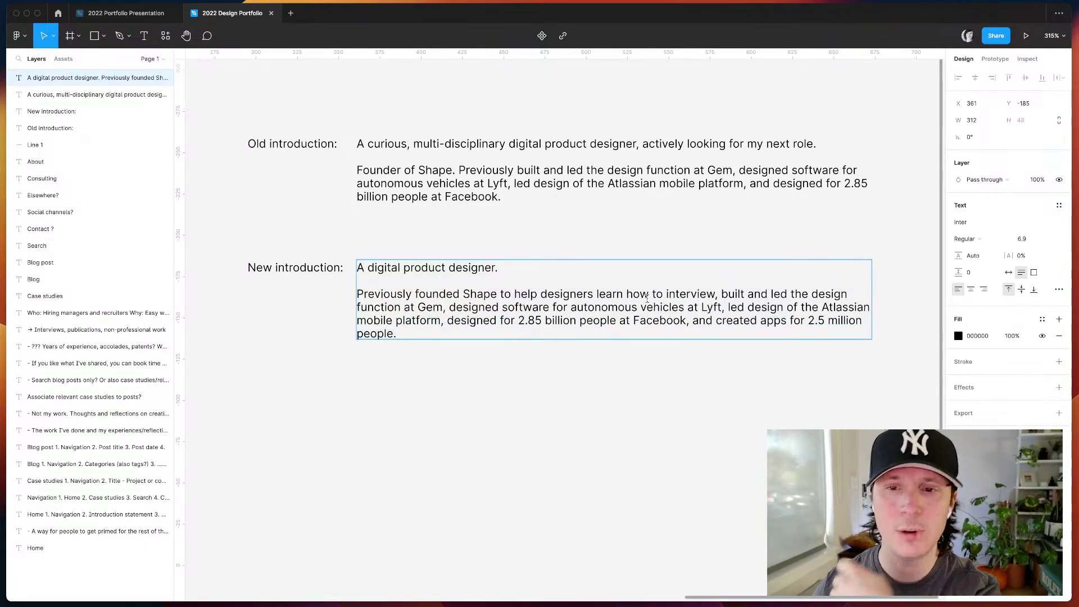
left_click_drag(430, 330, 329, 293)
key("super+c")
key("BackSpace")
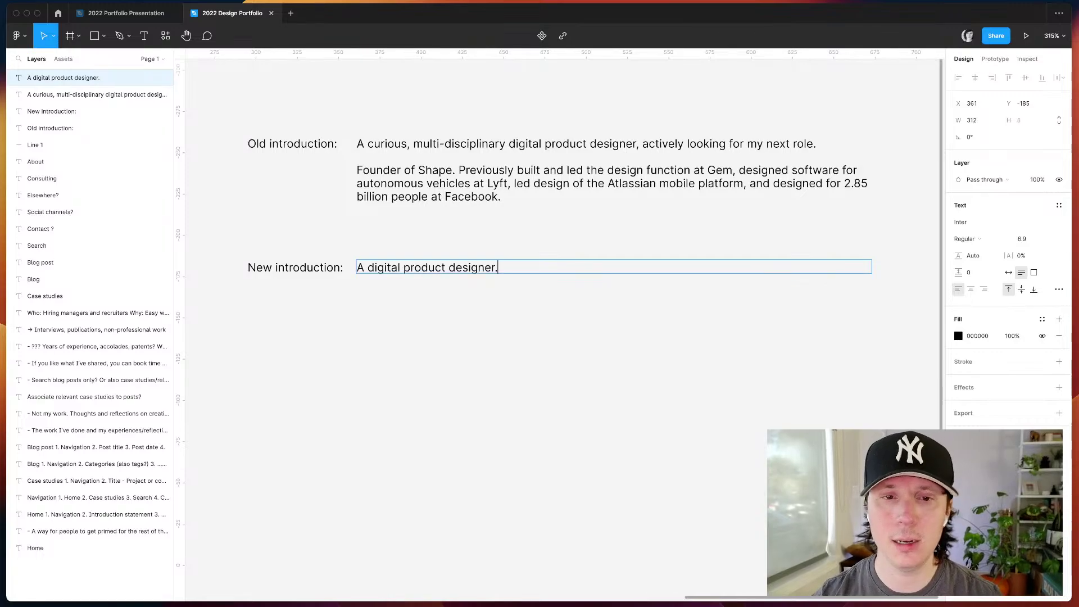
- Duplicate the new introduction's text below it, replace the copy's content with the cut paragraph and nudge it further down
key("Escape")
left_click_drag(412, 267, 400, 396)
key("Return")
key("super+v")
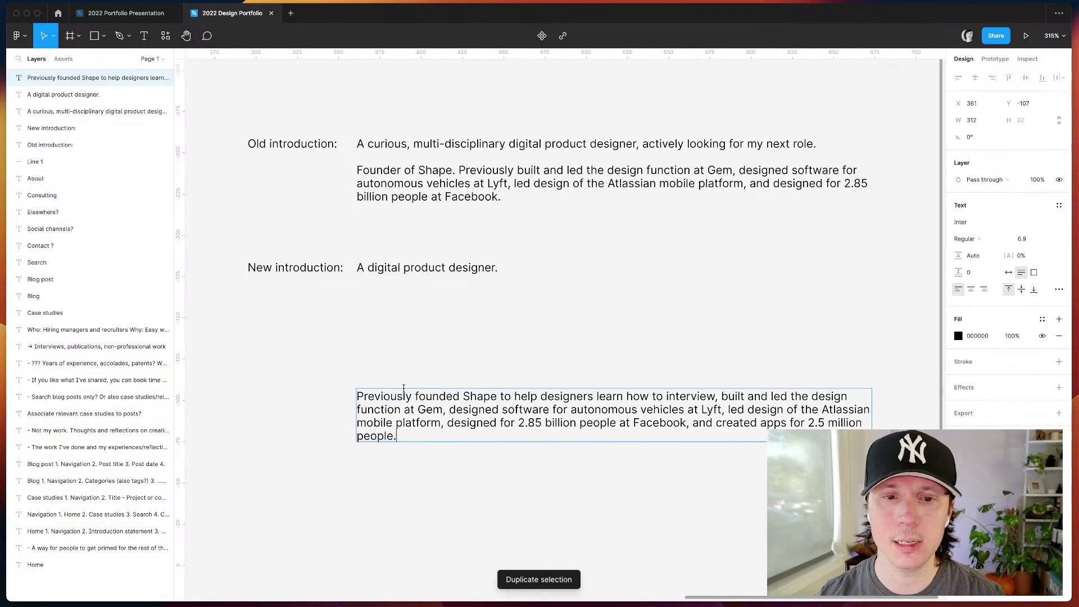
left_click(464, 339)
left_click(427, 394)
key("shift+Down")
left_click(452, 369)
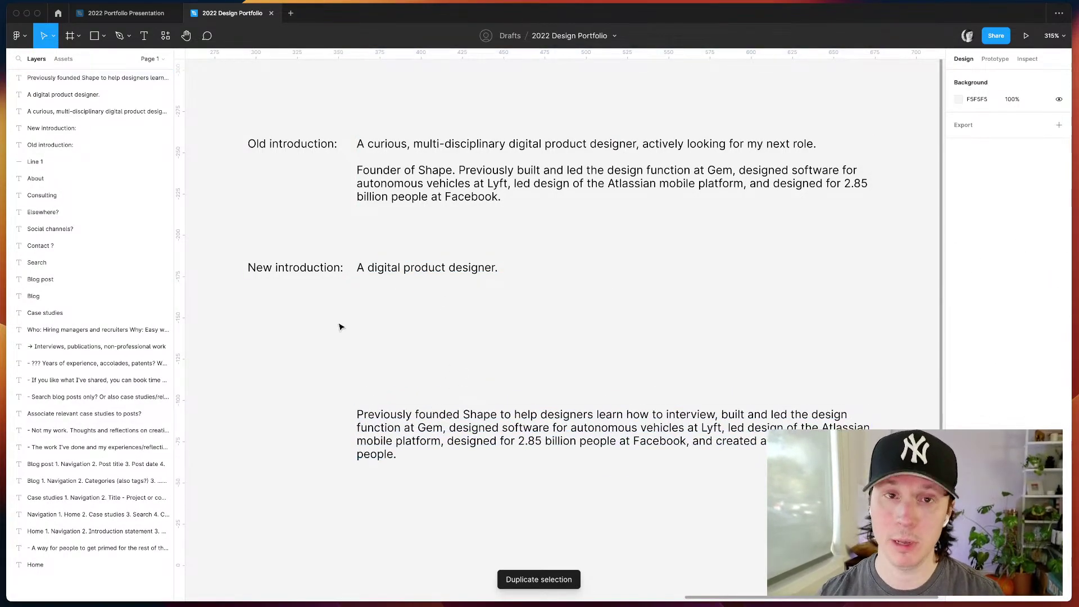
- Review the Home outline's introduction statement and case studies entries against the note on the Home page's purpose
scroll(339, 324, "left", 15)
double_click(427, 319)
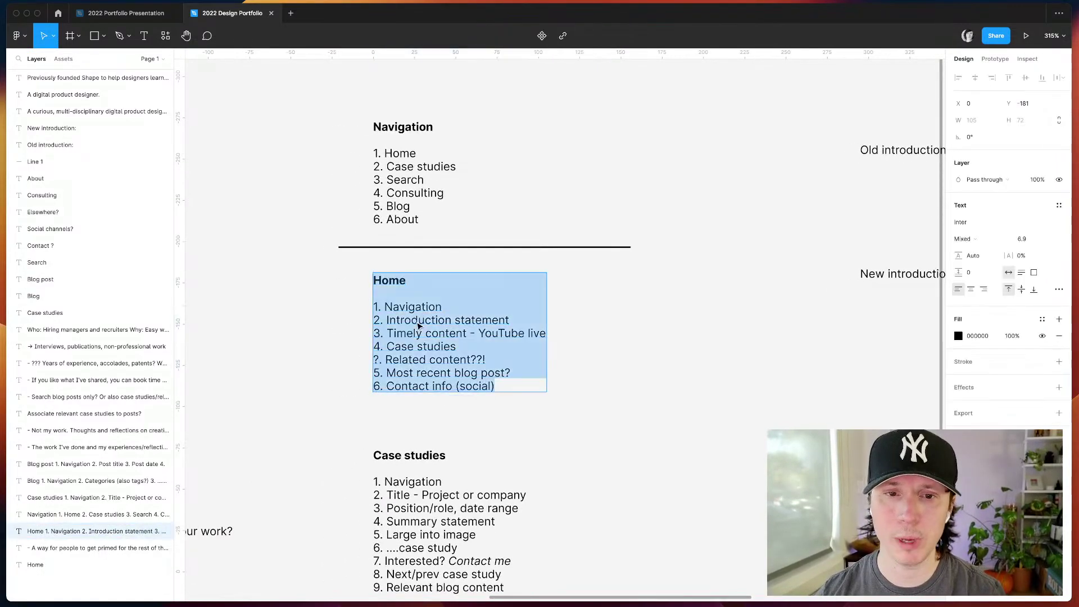
triple_click(439, 319)
scroll(439, 319, "left", 15)
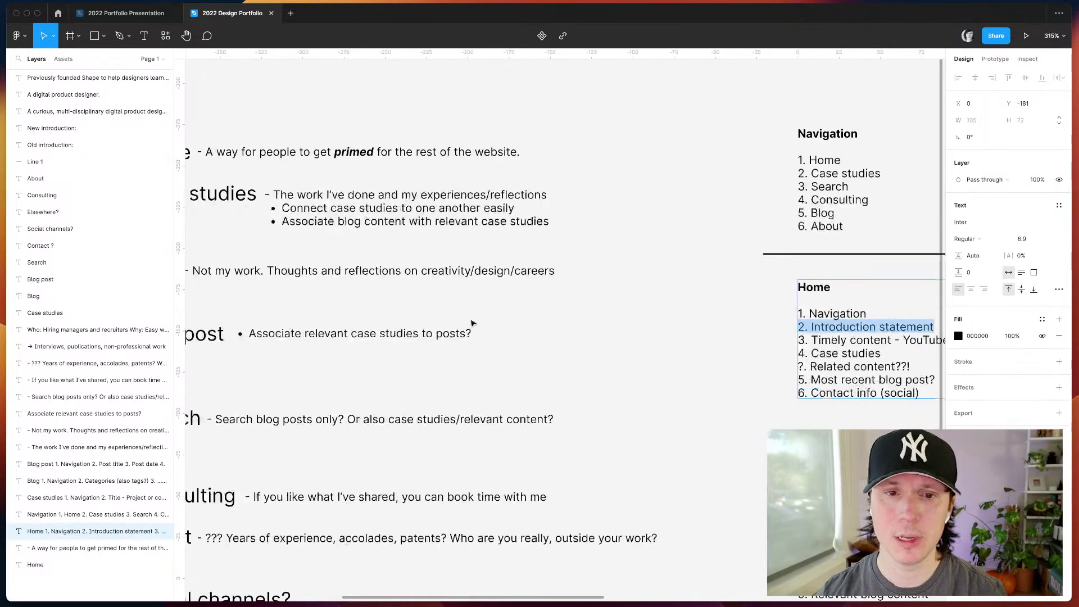
double_click(428, 156)
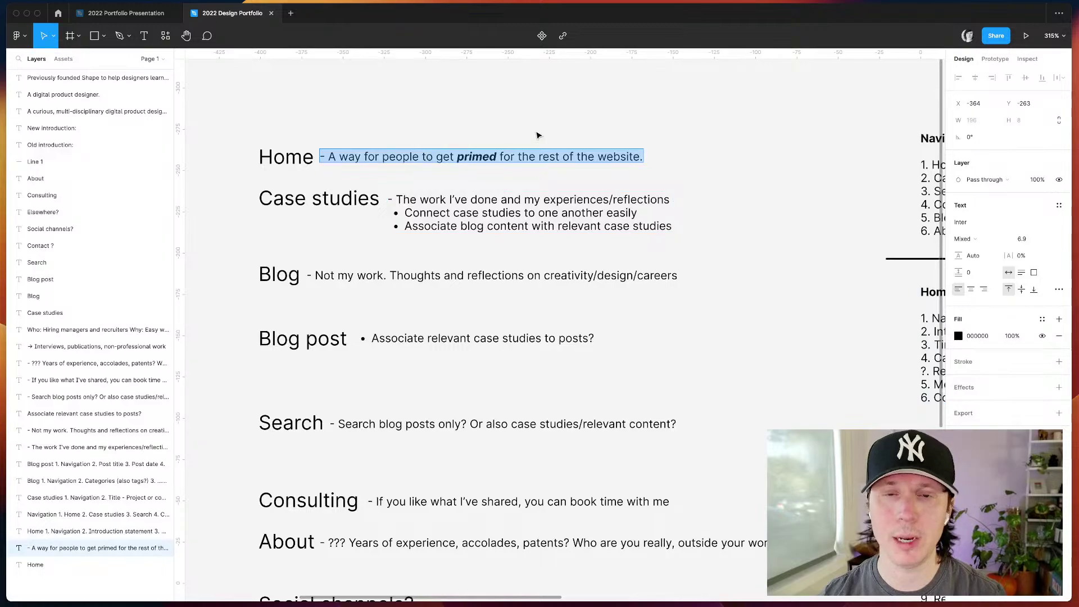
key("Escape")
scroll(639, 263, "right", 5)
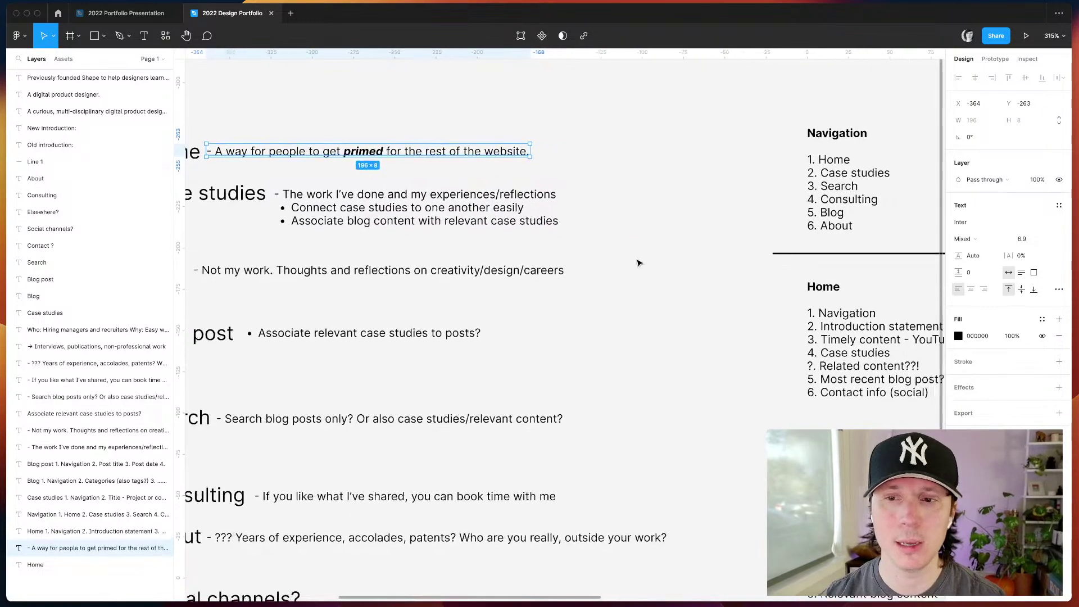
scroll(638, 263, "right", 10)
triple_click(590, 348)
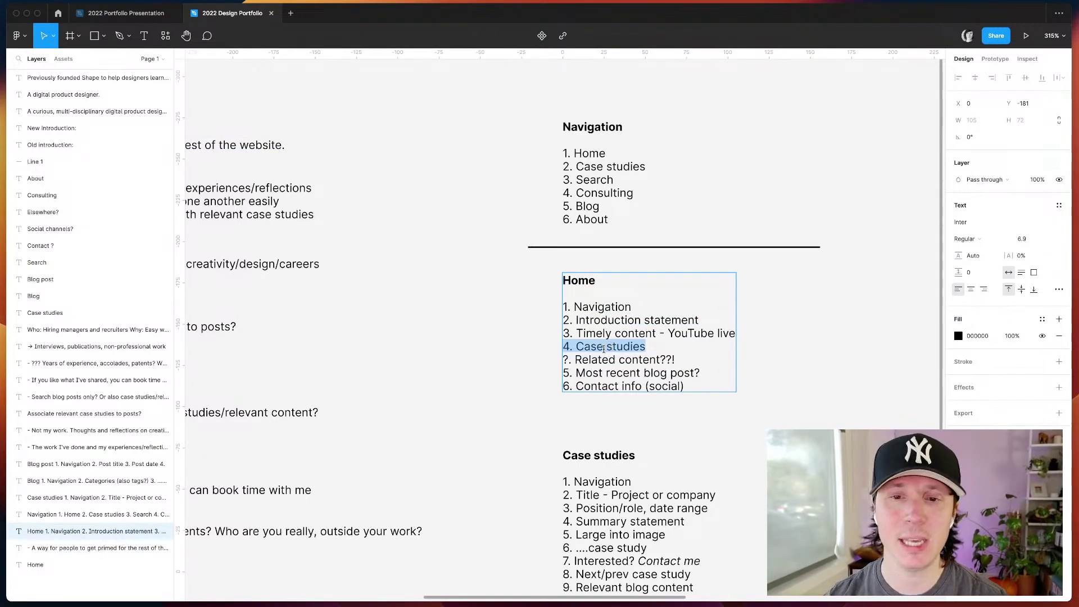
key("Escape")
scroll(521, 393, "right", 20)
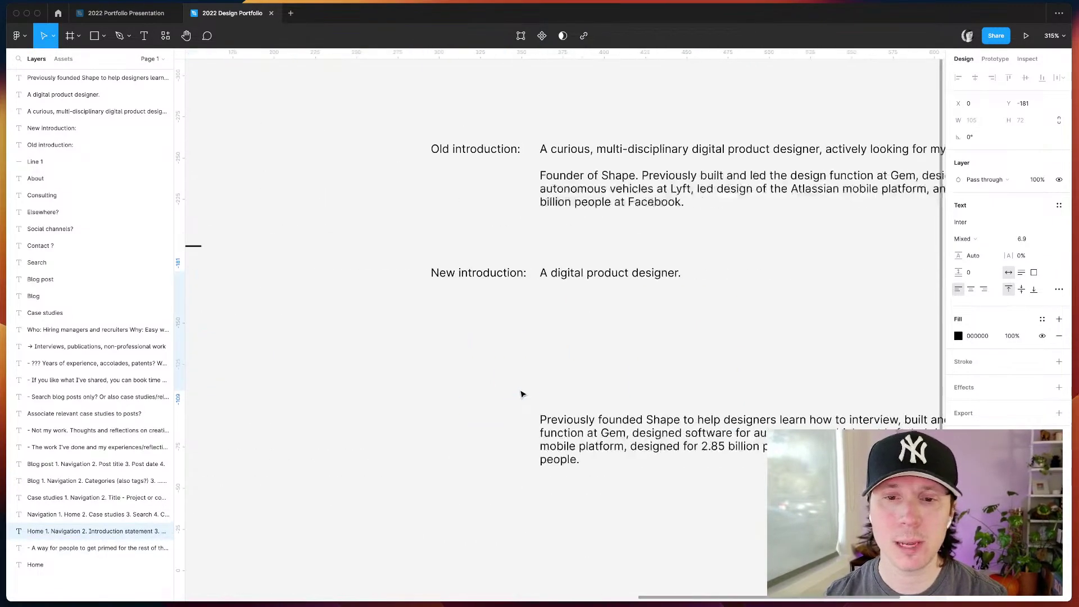
left_click(365, 278)
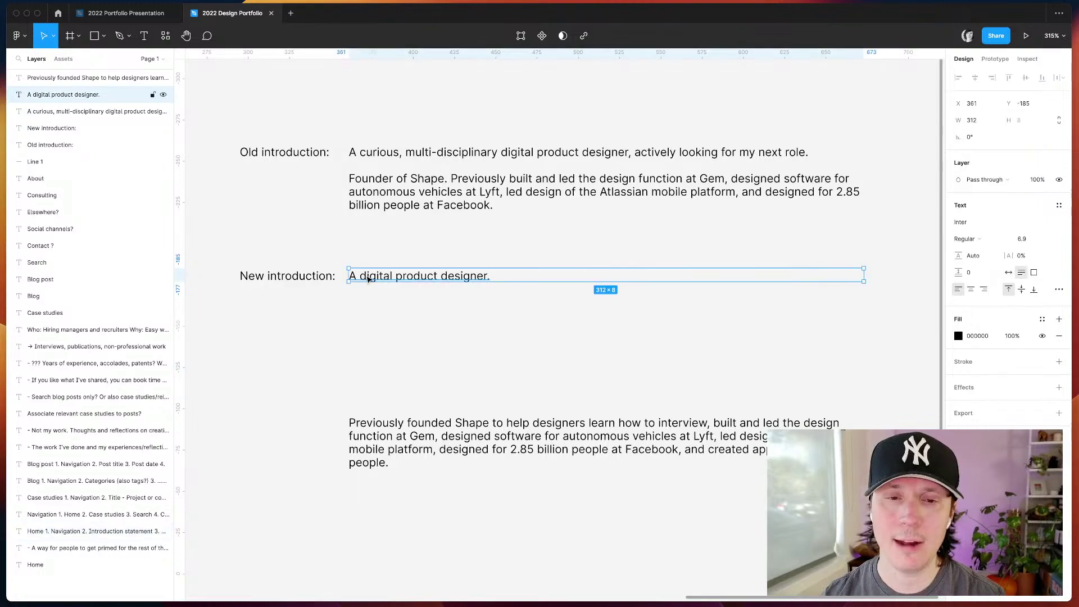
left_click(396, 315)
left_click(381, 421)
key("Return")
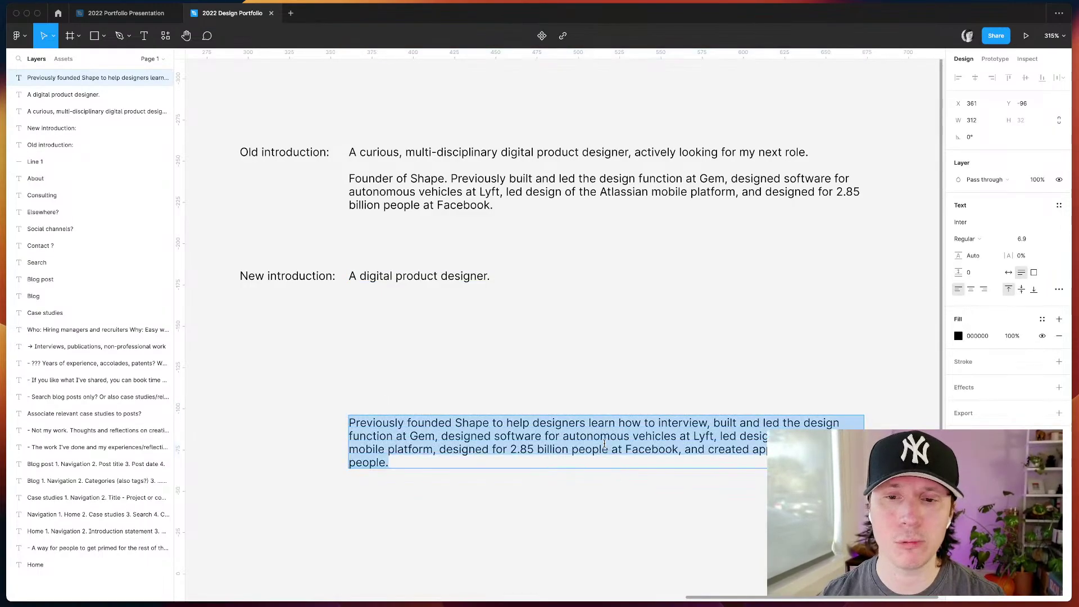
key("Escape")
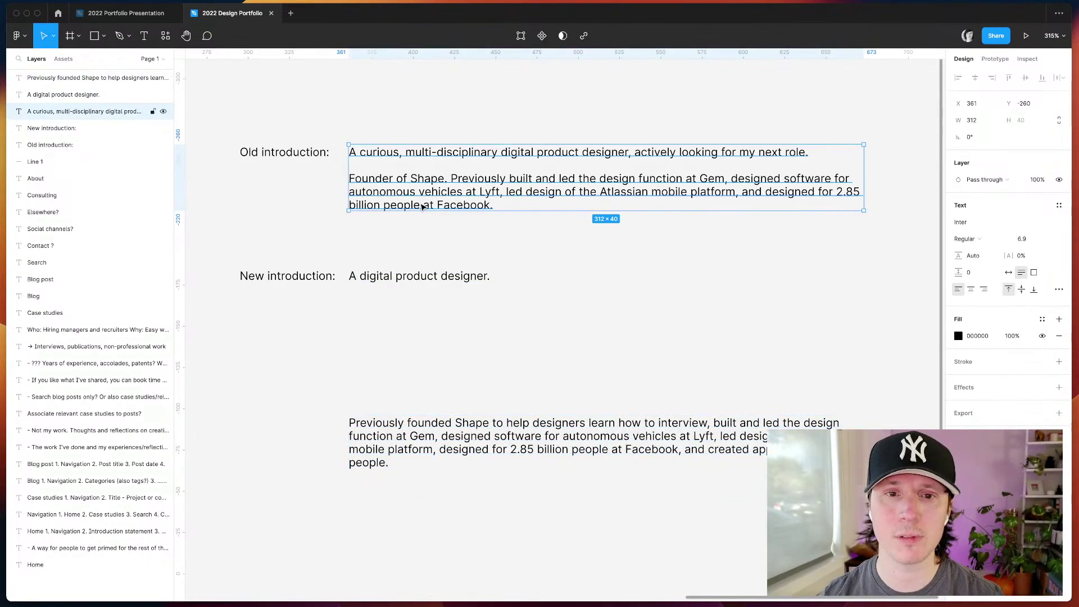
left_click(417, 369)
- Split the separated paragraph after "interview", dropping the comma and starting a new paragraph with "Built and led the design function at Gem"
double_click(432, 444)
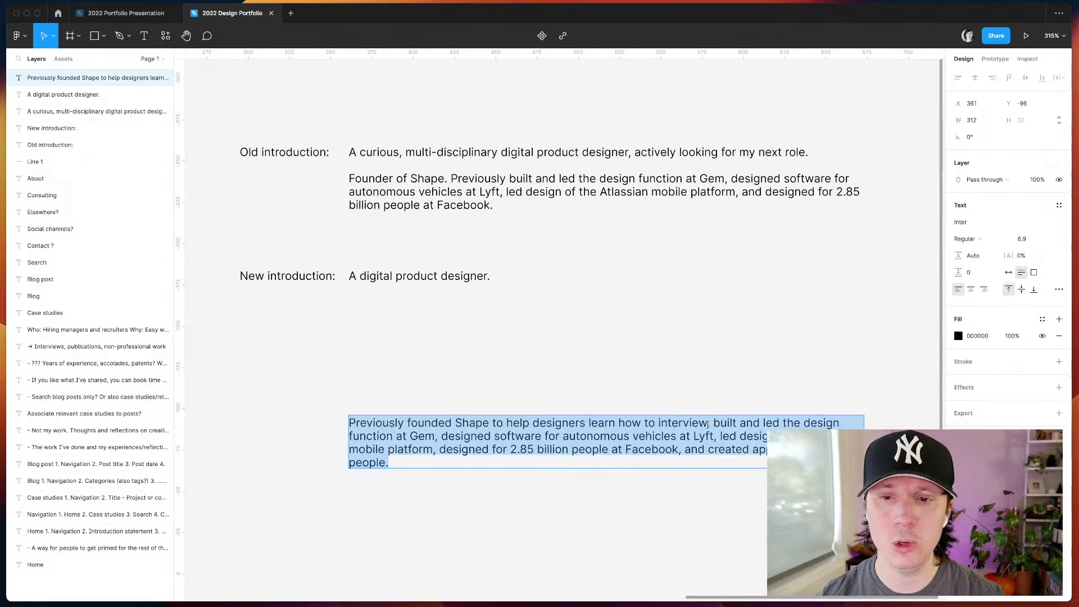
key("Escape")
key("BackSpace")
key("BackSpace")
key("BackSpace")
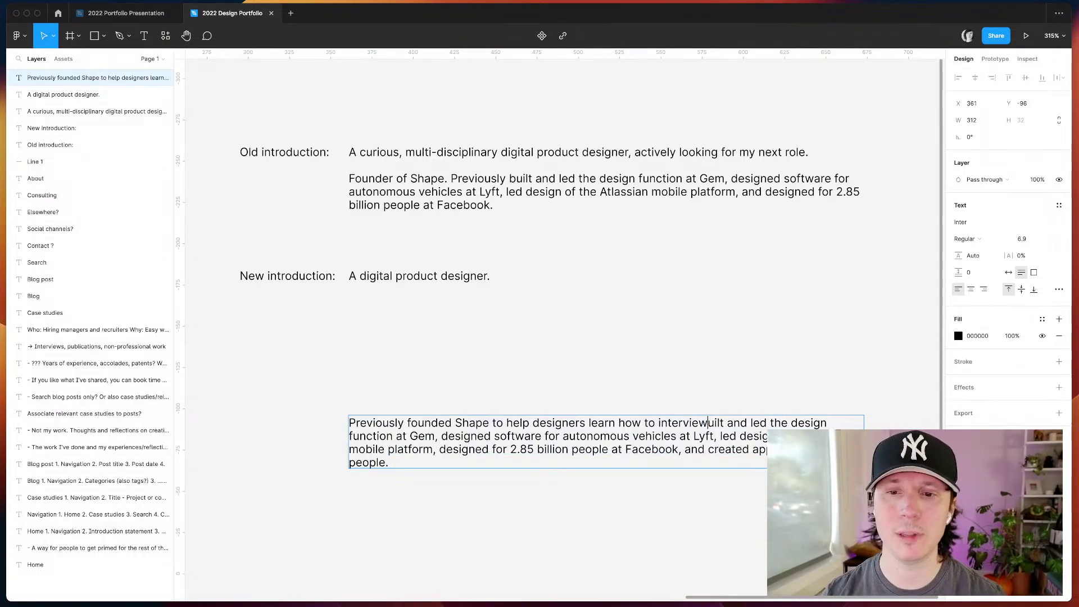
key("Return")
key("Return")
type("B")
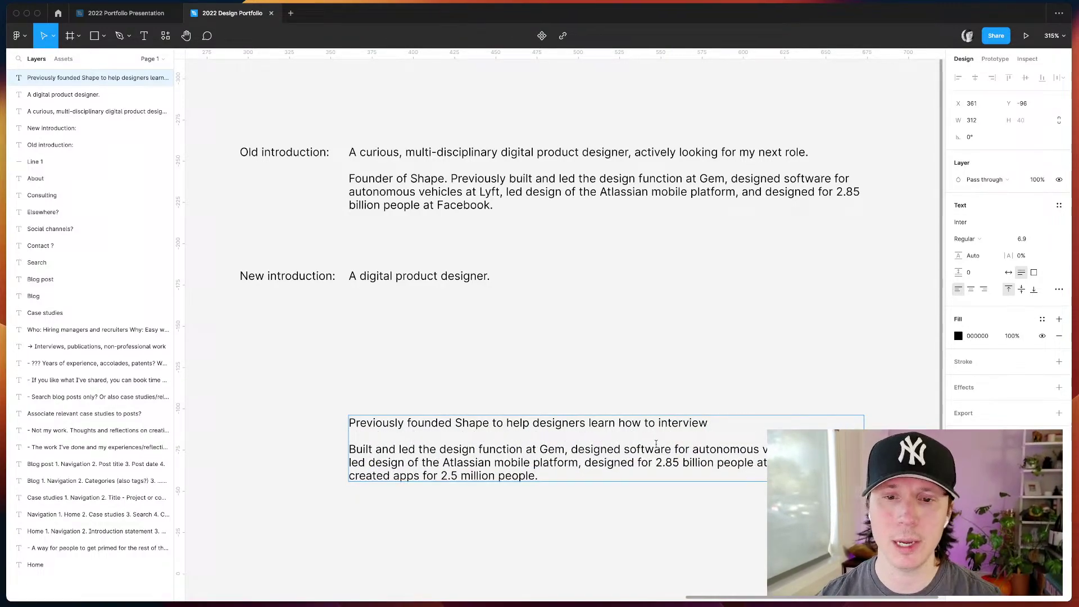
- Break the paragraph after "Gem", removing the comma and starting a new line with "Designed software for autonomous vehicles at Lyft"
left_click(578, 449)
key("BackSpace")
key("BackSpace")
key("BackSpace")
key("Return")
key("Return")
type("D")
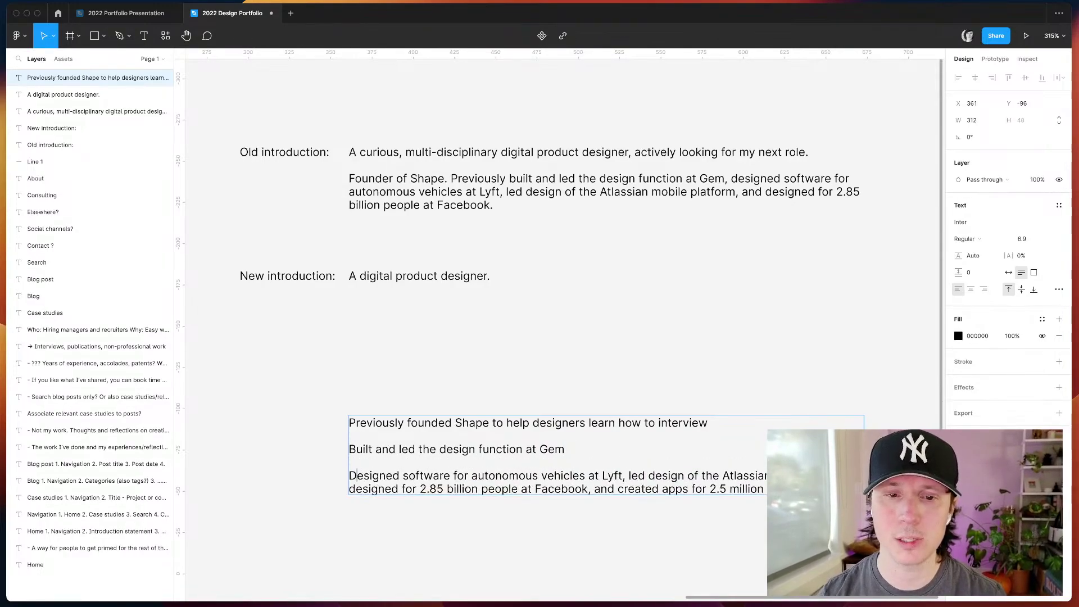
- Break the paragraph after "Lyft", removing the comma and starting a new line with "Led design of the Atlassian mobile platform"
left_click(633, 476)
key("BackSpace")
key("BackSpace")
key("BackSpace")
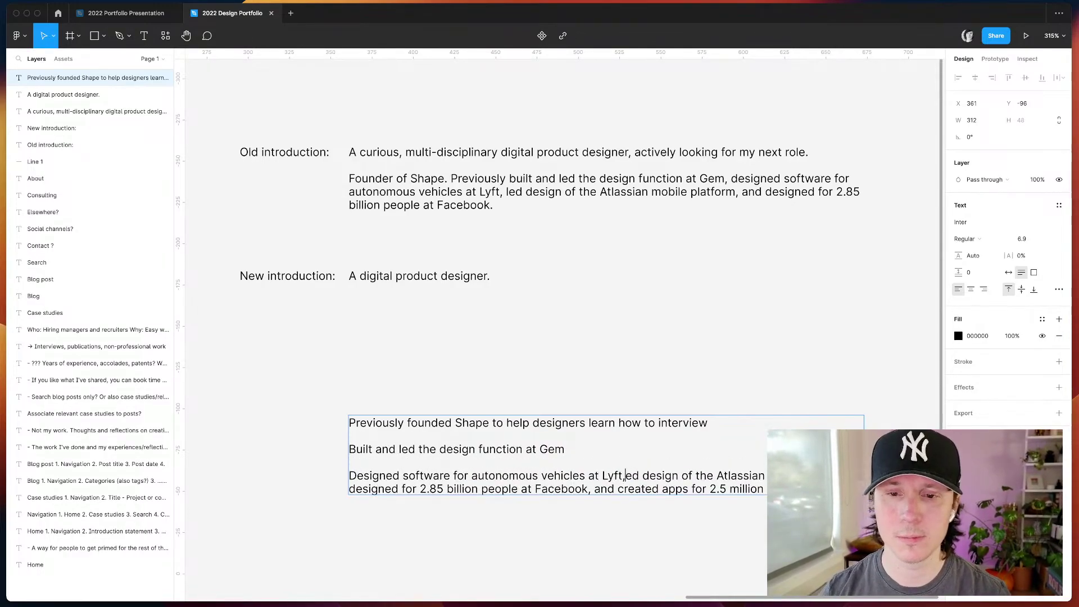
key("Return")
key("Return")
type("L")
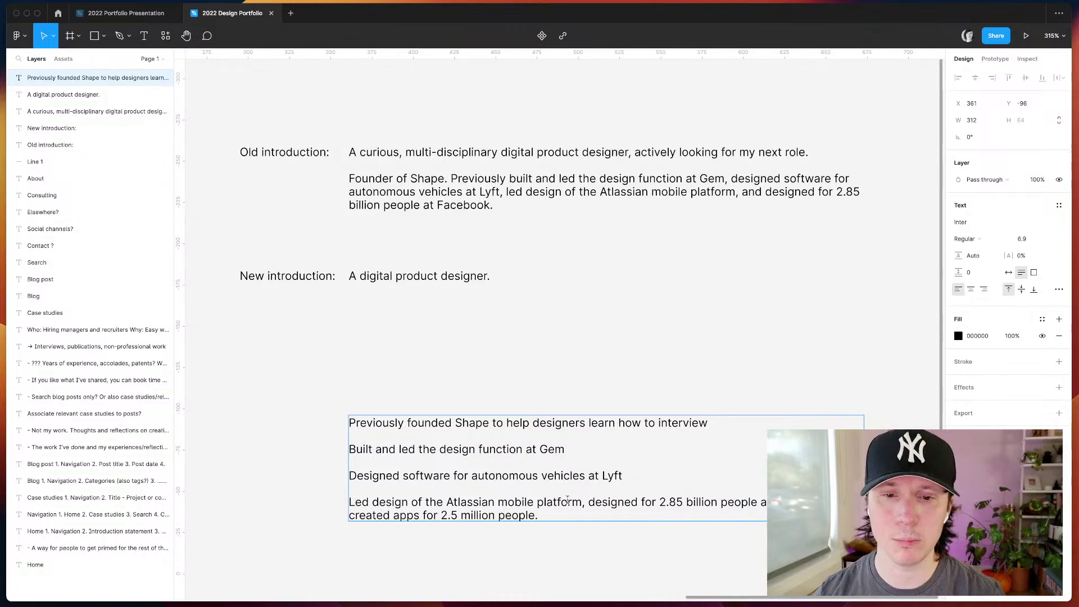
- Break the paragraph after "platform", removing the comma and starting a new line with "Designed for 2.85 billion people at Facebook"
left_click(592, 502)
key("BackSpace")
key("BackSpace")
key("BackSpace")
key("Return")
key("Return")
type("D")
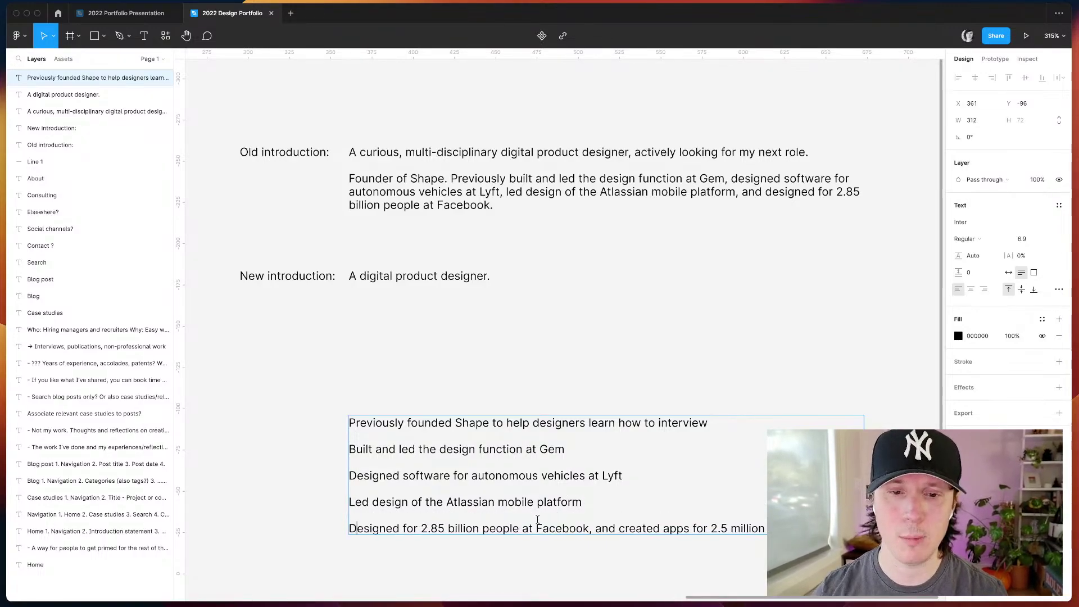
- Remove ", and" after "Facebook" and put "Created apps for 2.5 million people." on its own line
left_click_drag(590, 529, 625, 528)
key("BackSpace")
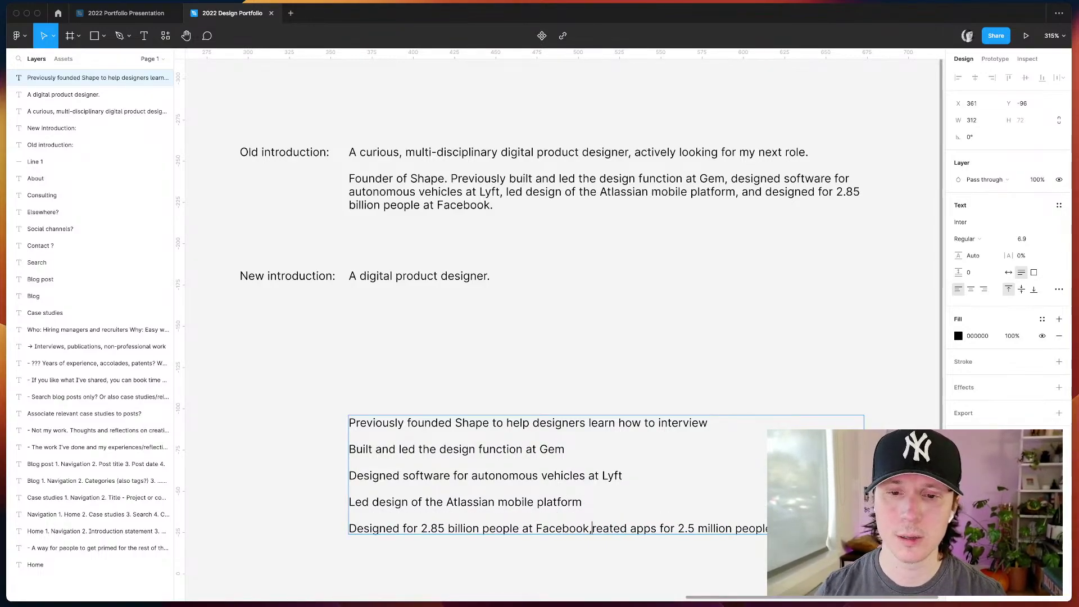
key("Return")
key("Return")
type("C")
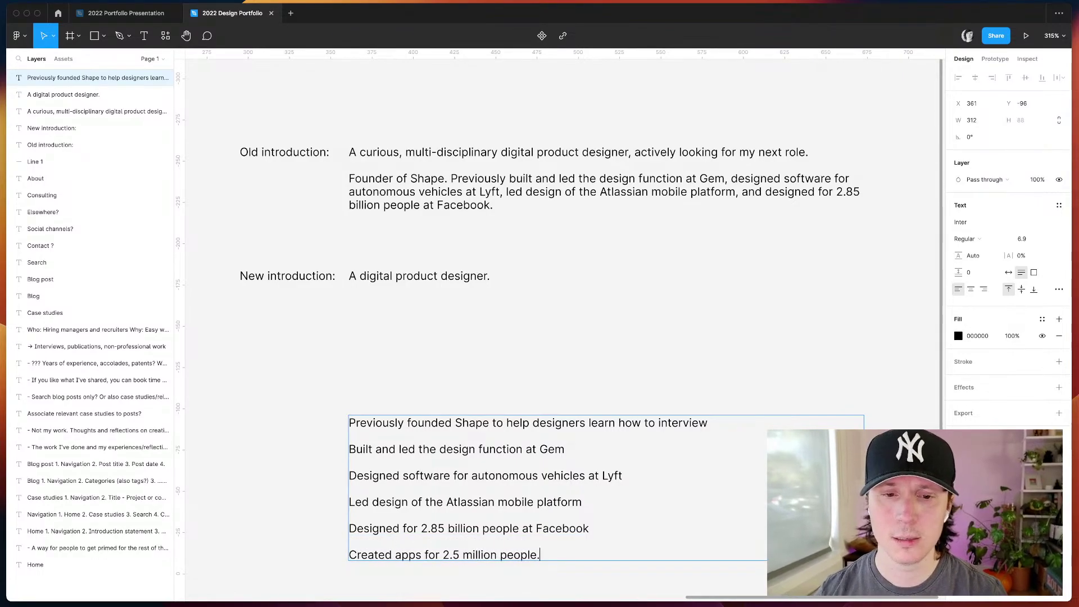
- Reword the last line to "Indie created apps for 2.5 million people" without the full stop and finish editing the text
key("BackSpace")
type("Indie ")
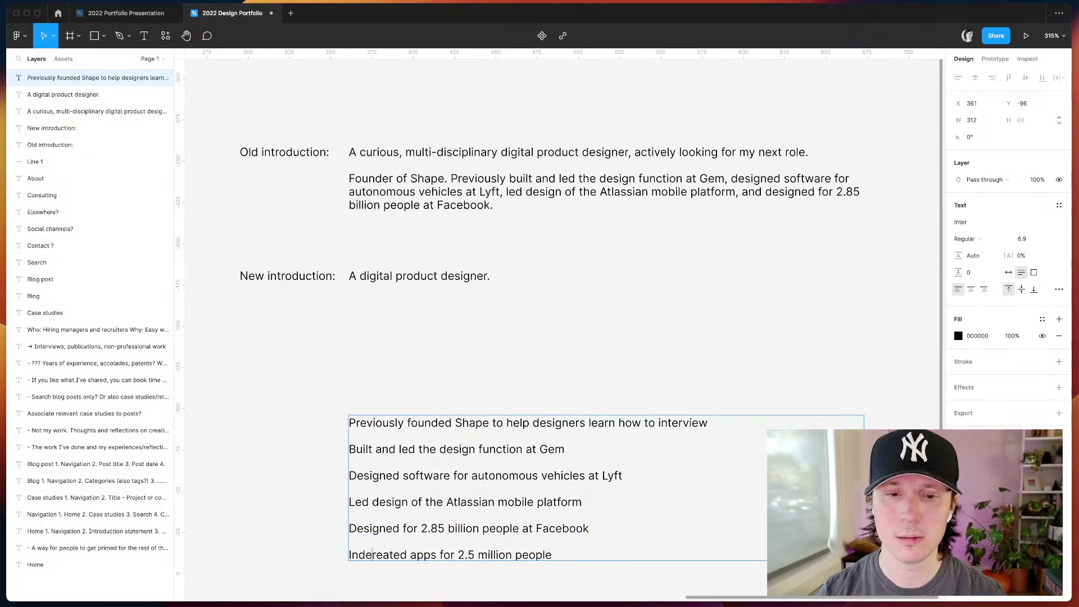
type("c")
key("Escape")
key("Escape")
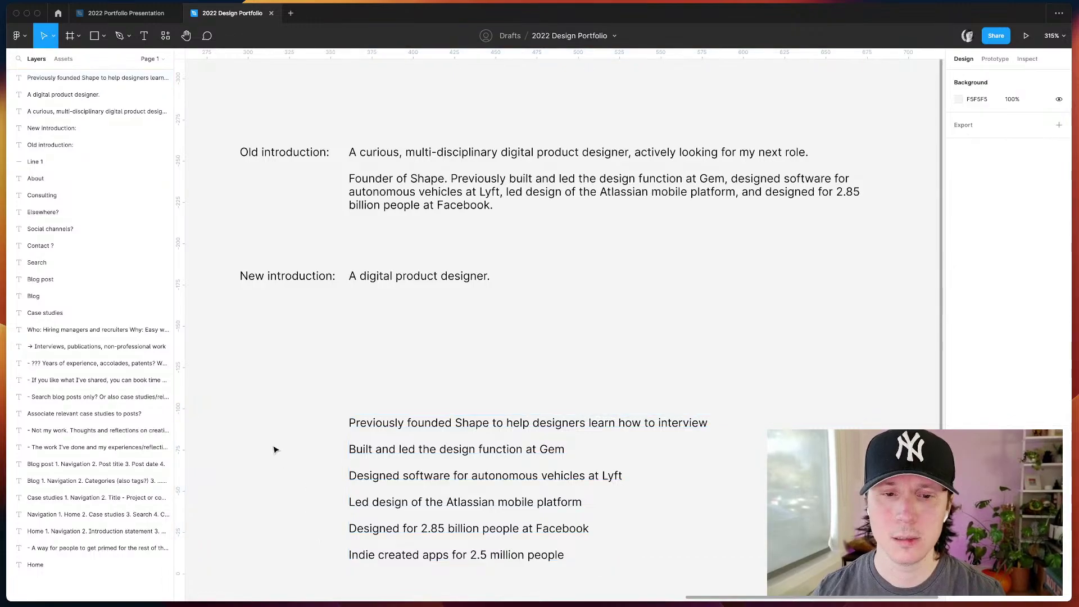
- Move the list of achievements up, closer to the new introduction's opening line
scroll(274, 447, "down", 2)
scroll(275, 448, "left", 1)
left_click_drag(415, 406, 421, 366)
left_click(312, 352)
scroll(312, 353, "up", 2)
left_click(285, 410)
scroll(284, 410, "down", 4)
scroll(285, 410, "left", 1)
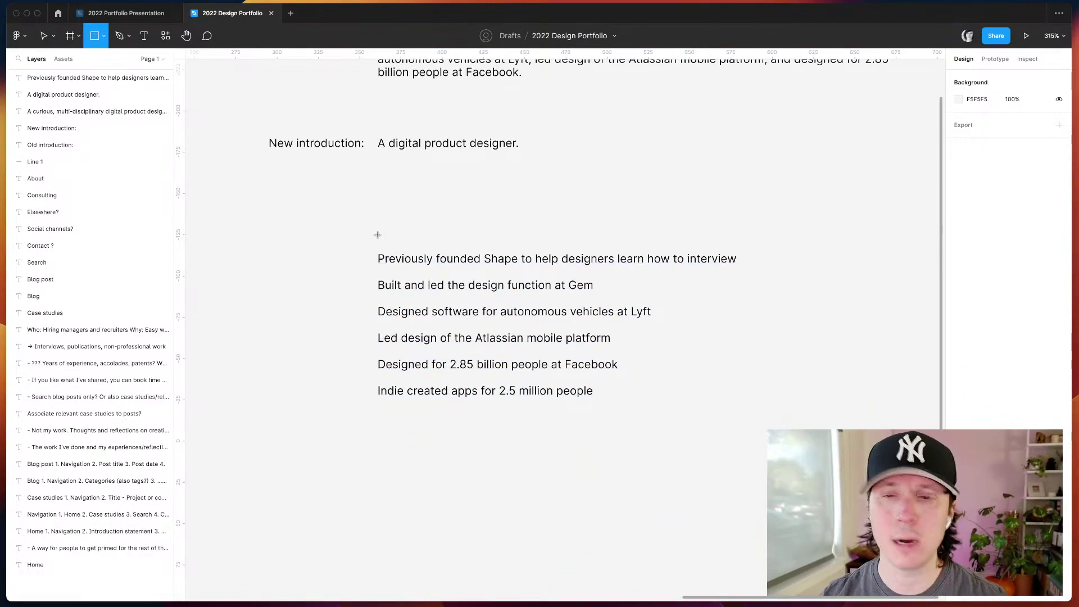
- Draw a rectangle about 41 × 32 above the list of achievements, aligned with its left edge
key("f")
key("r")
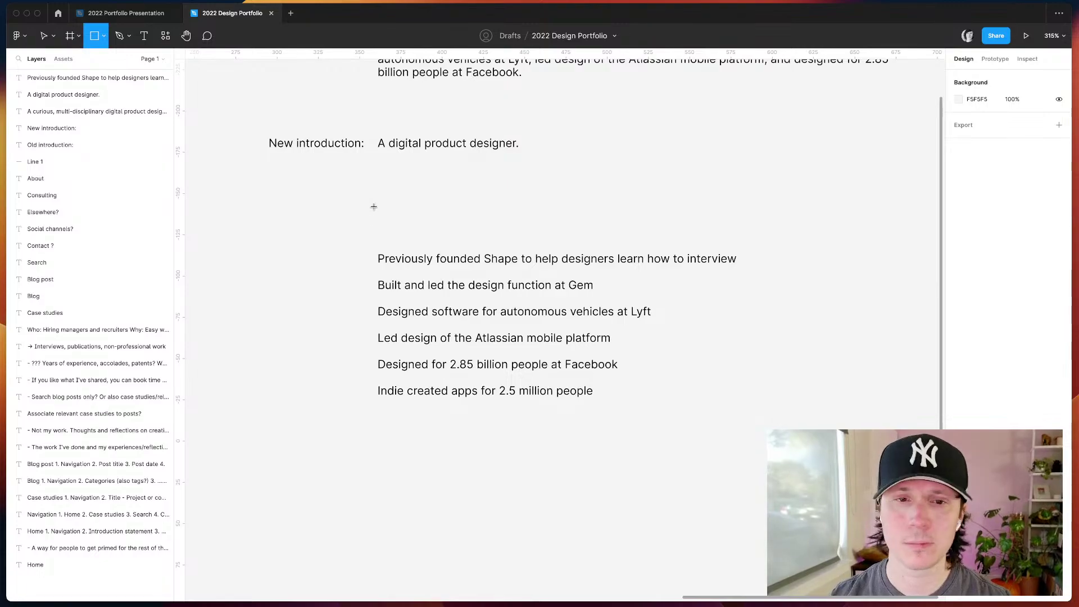
mouse_move(377, 198)
left_mouse_down()
mouse_move(466, 236)
mouse_move(445, 251)
mouse_move(419, 228)
left_mouse_up()
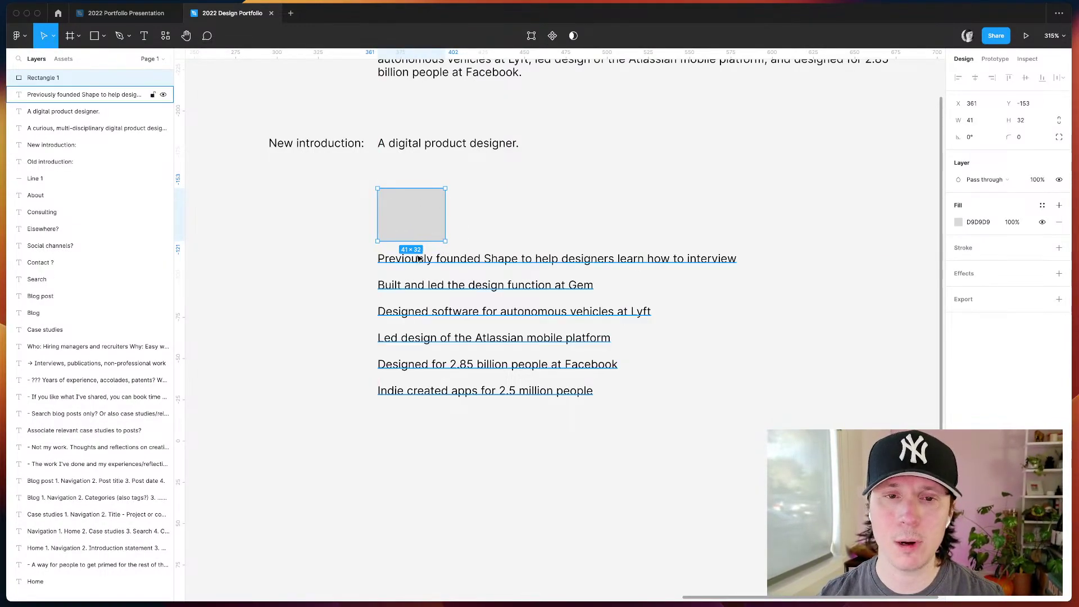
- Move the rectangle and the list of achievements down together, away from the new introduction's opening line
left_click(435, 262, "shift")
scroll(434, 262, "down", 5)
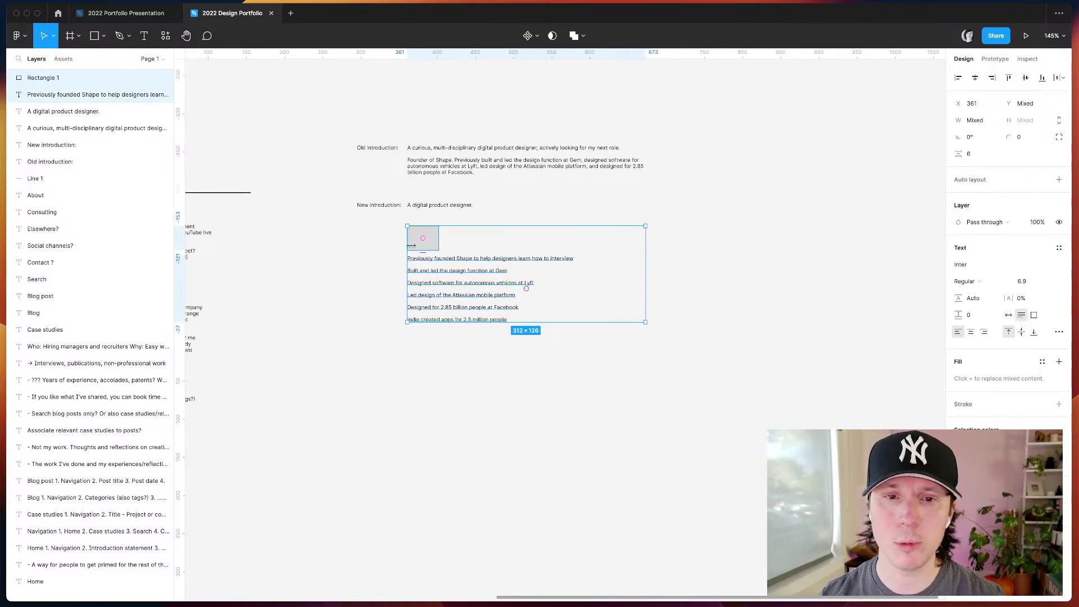
left_click_drag(439, 261, 432, 316)
left_click(433, 314)
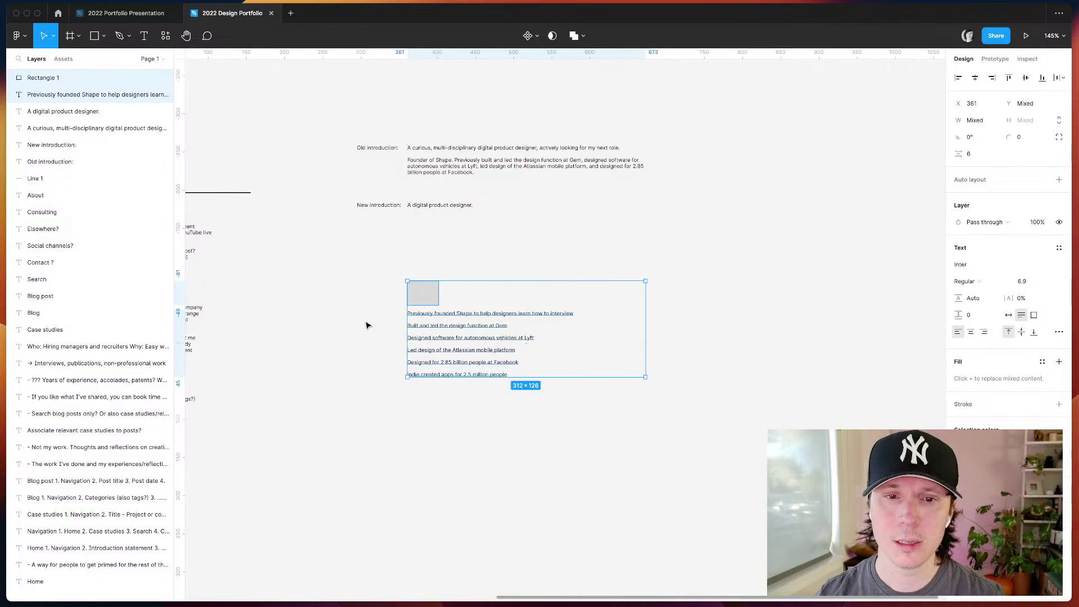
- Duplicate the rectangle twice to the right to form an evenly spaced row of three above the list
scroll(366, 320, "up", 5)
left_click(407, 285)
key("ctrl+d")
left_click_drag(433, 278, 470, 285)
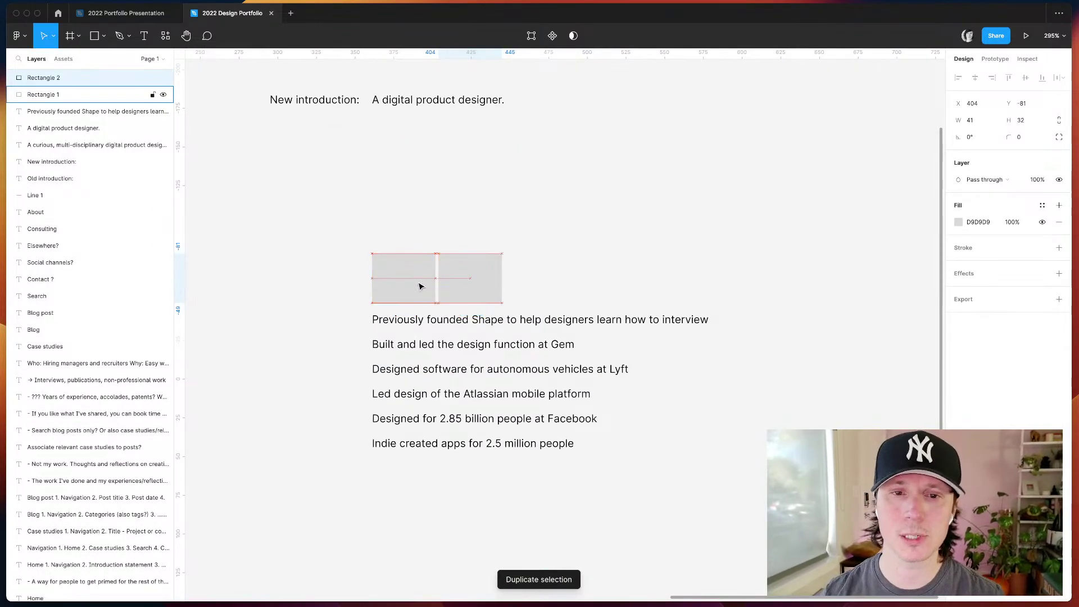
key("ctrl+d")
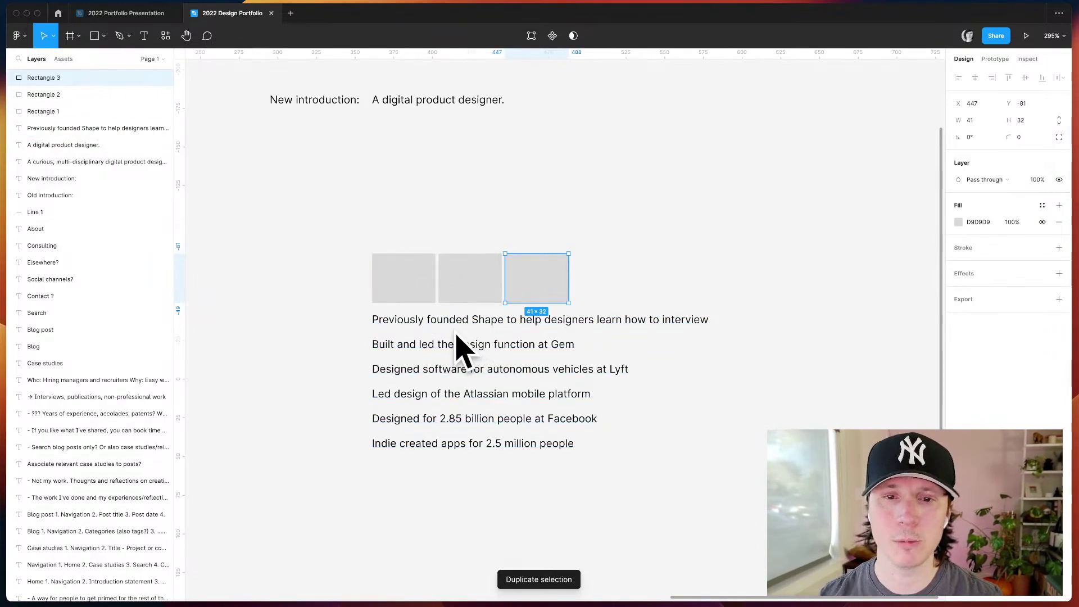
- Duplicate the achievements text, replace the copy's content with "Shape" and place it as a label just above the first rectangle
left_click(449, 326)
key("ctrl+d")
left_click_drag(449, 326, 449, 203)
double_click(449, 203)
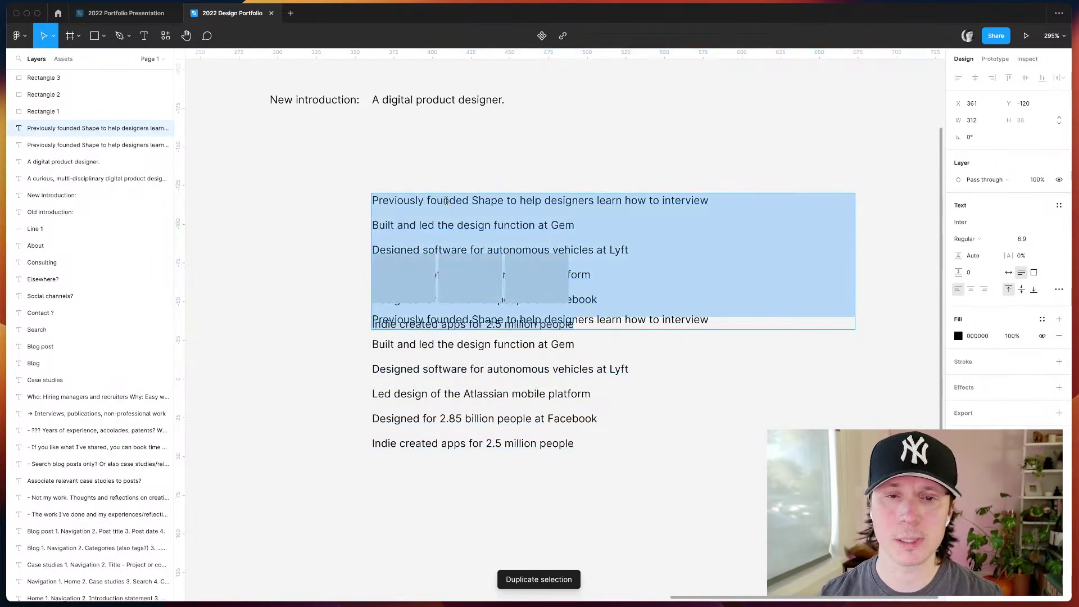
type("Shape")
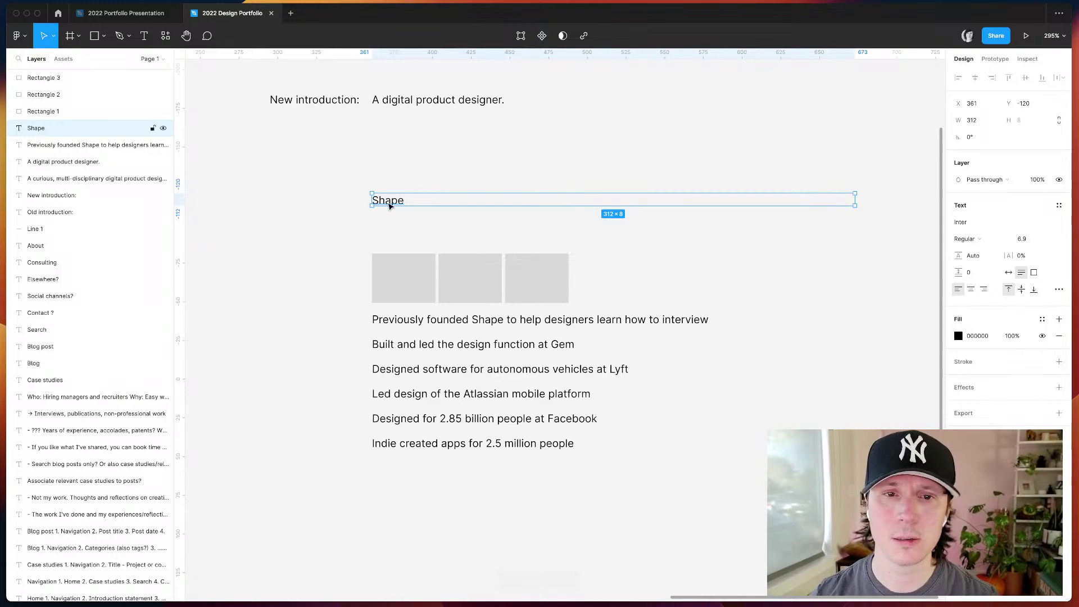
left_click_drag(389, 205, 390, 244)
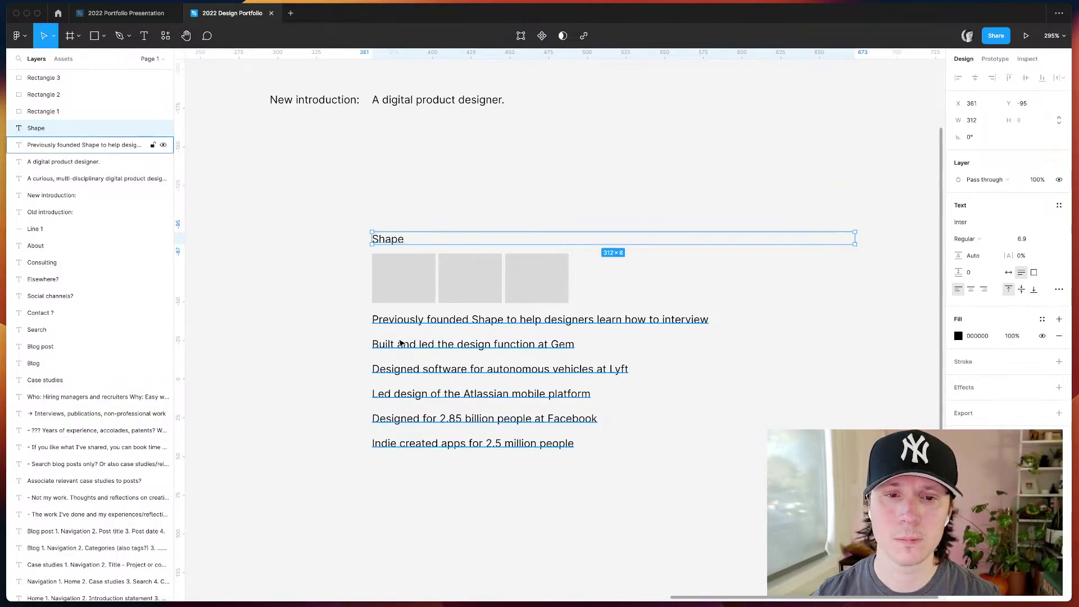
- Remove the word "Previously" from the first achievement line and begin the line with a capitalised "Founded"
double_click(399, 340)
double_click(395, 320)
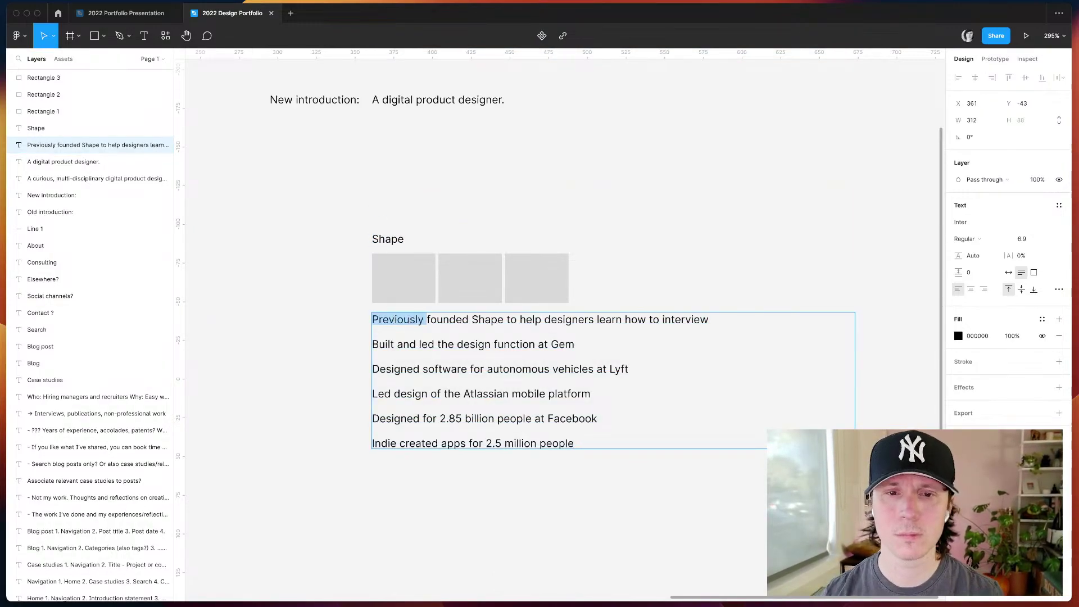
key("BackSpace")
key("Delete")
type("F")
key("Escape")
left_click(328, 373)
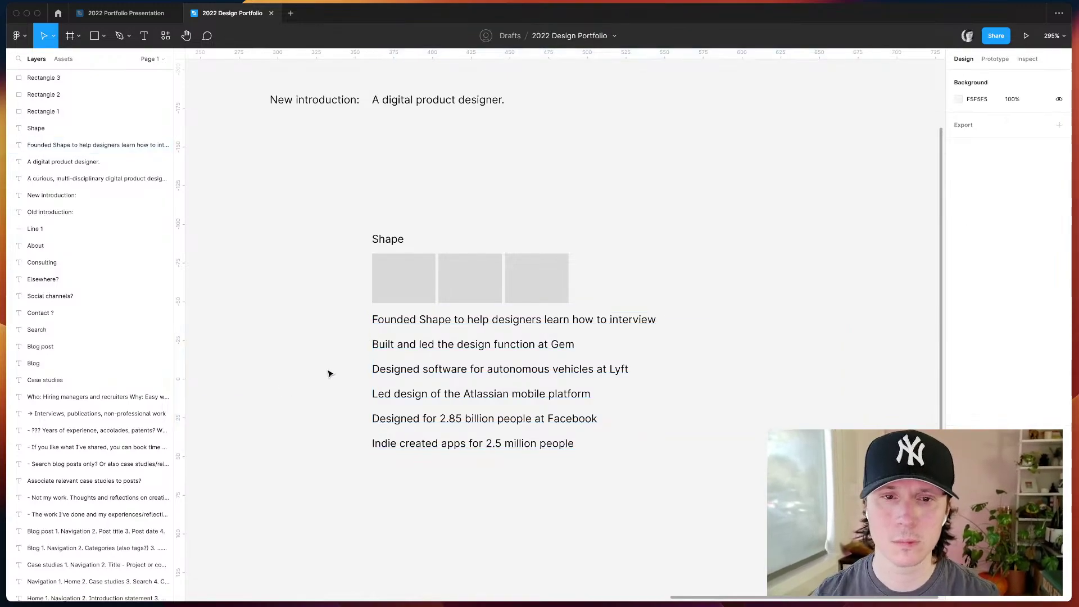
- Delete the separate Shape label and add a bold "Shape" heading line at the start of the achievements text
left_click(391, 244)
key("Delete")
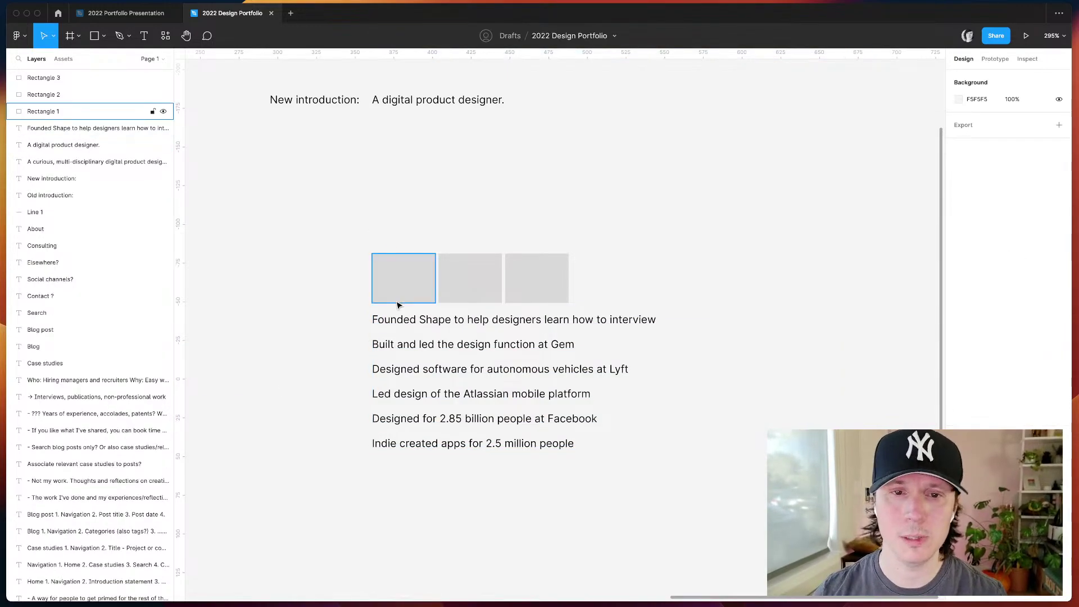
left_click(450, 371)
key("Return")
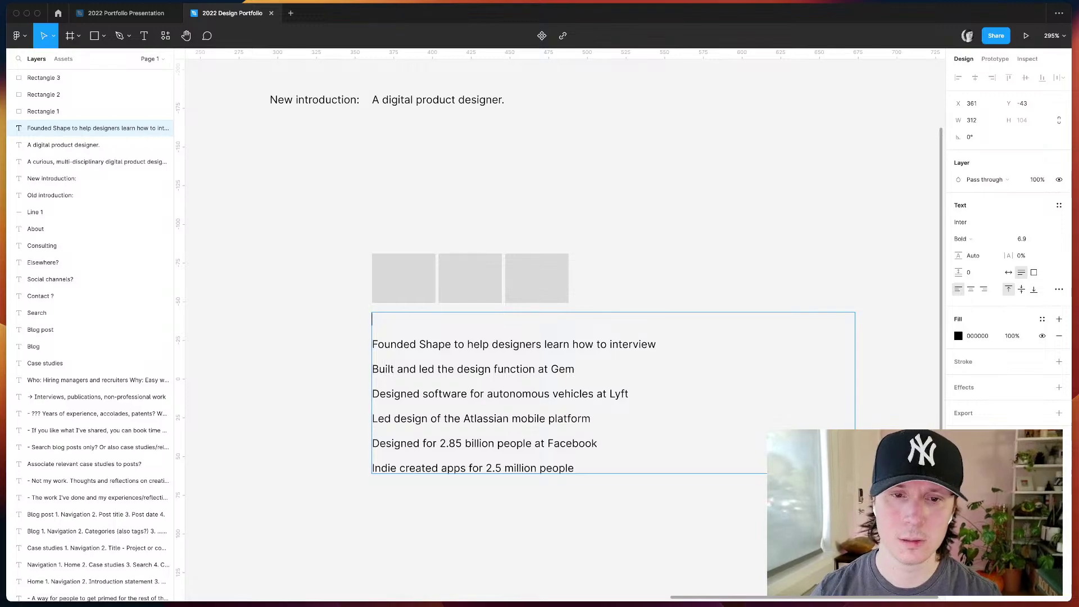
type("Shape")
key("Escape")
- Move the achievements text up so its Shape heading sits just above the row of rectangles
key("shift+Up")
key("shift+Up")
key("shift+Up")
key("shift+Up")
key("shift+Up")
key("shift+Up")
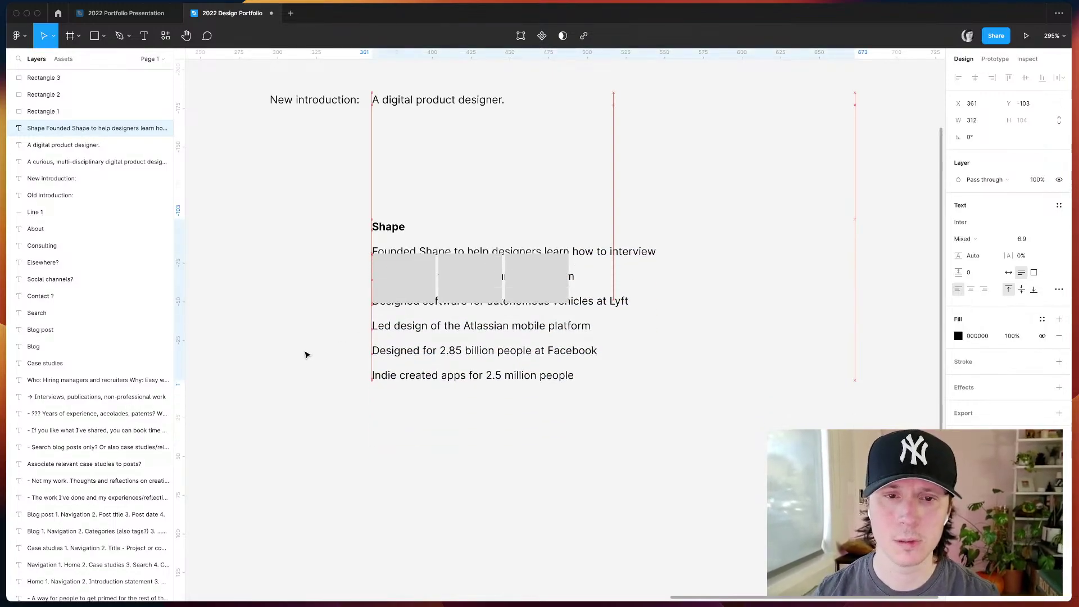
key("shift+Down")
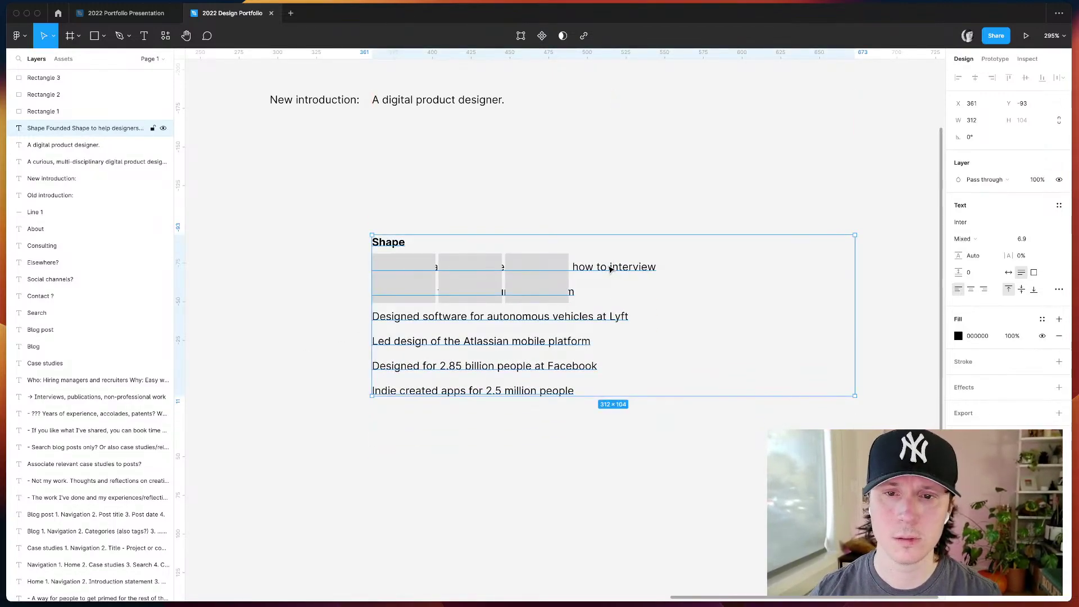
key("Return")
left_click(440, 244)
key("Return")
key("Return")
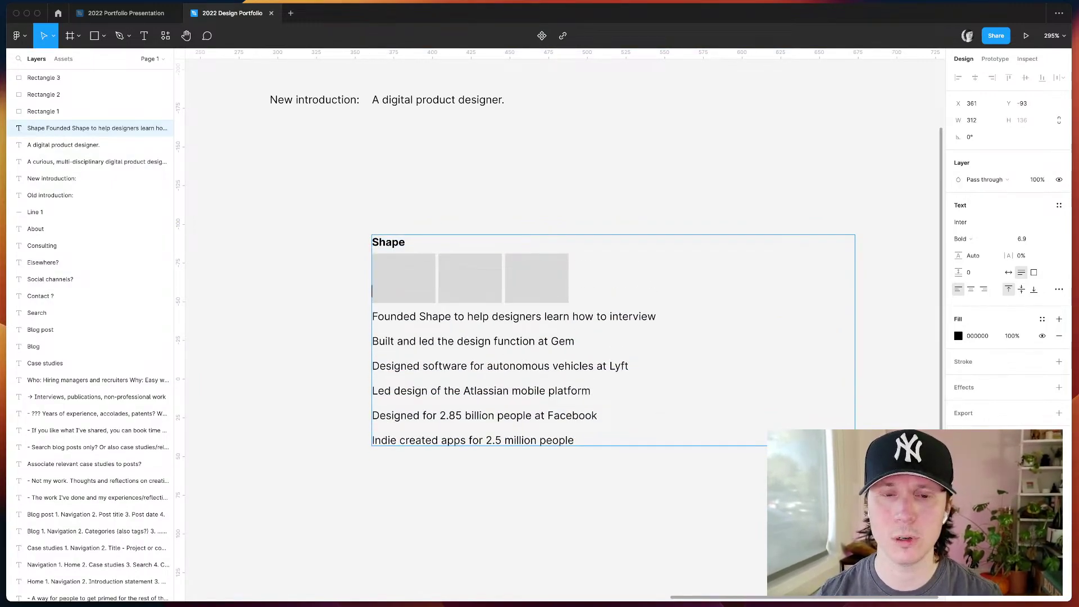
key("BackSpace")
key("BackSpace")
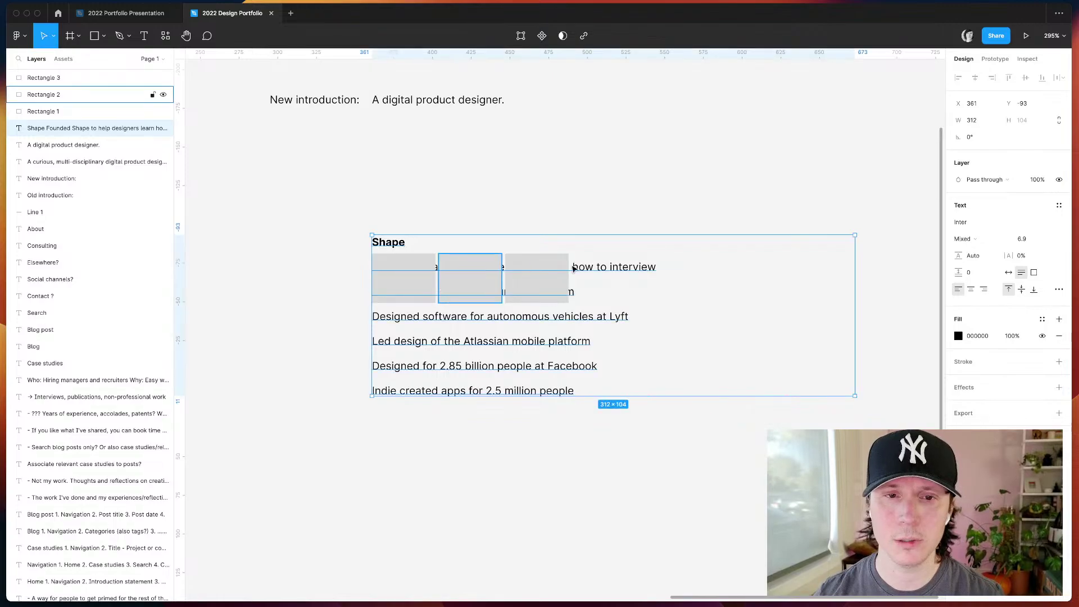
- Insert blank lines after the "Founded Shape" description to make room for the rectangles
left_click(657, 266)
key("Return")
key("Return")
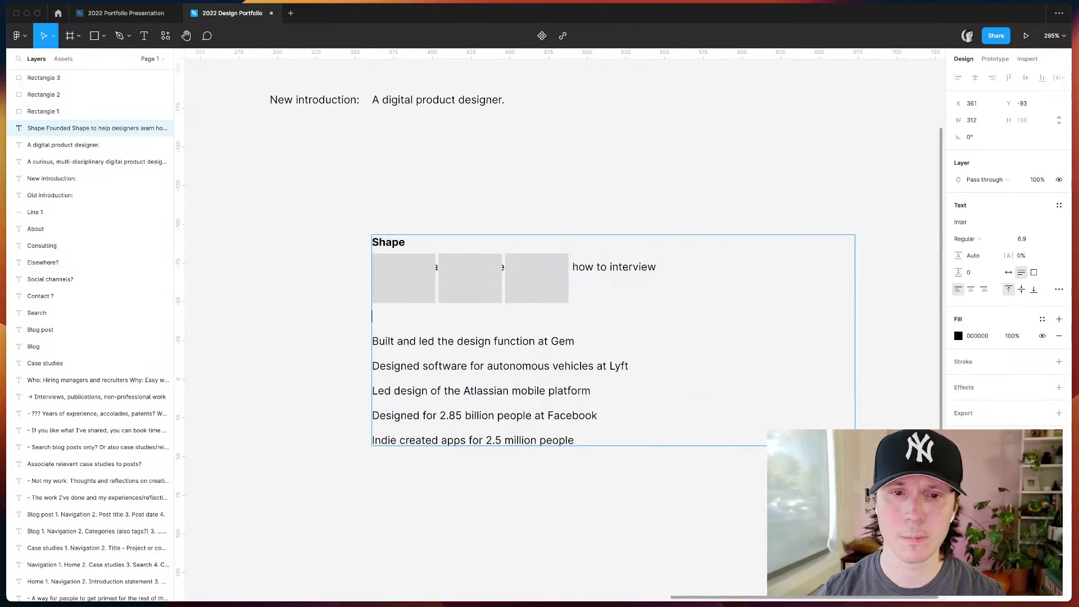
- Group the three rectangles and move the group down beneath the "Founded Shape" description
left_click(411, 279)
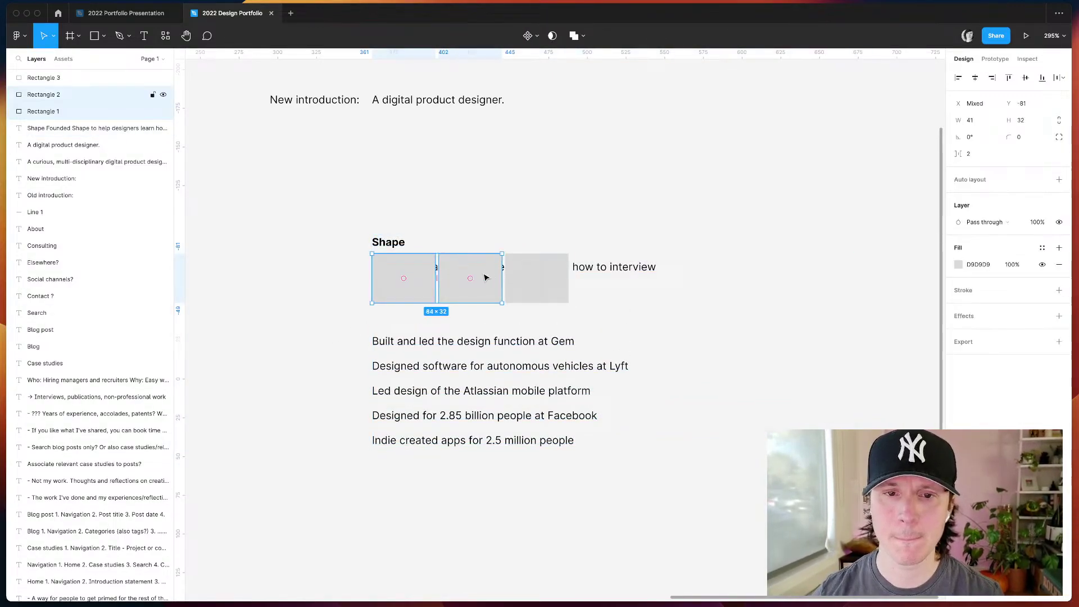
left_click(537, 288, "shift")
left_click(469, 284, "shift")
key("super+g")
mouse_move(470, 284)
left_mouse_down()
mouse_move(467, 329)
mouse_move(464, 281)
left_mouse_up()
- Remove the gap between the Shape heading and its description, and move the rectangle group up close beneath the description
left_click(382, 247)
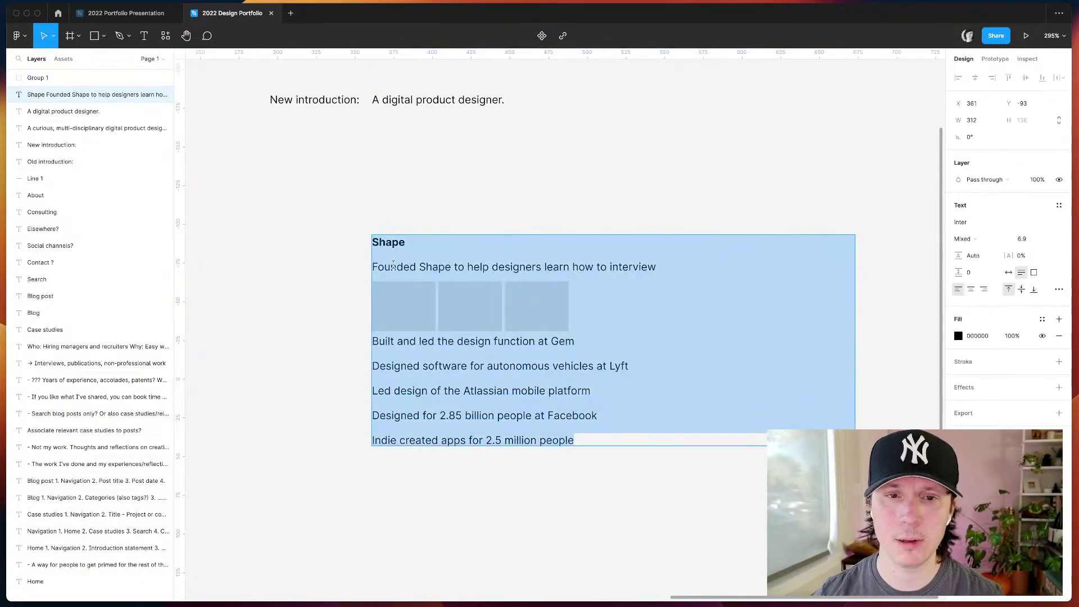
key("BackSpace")
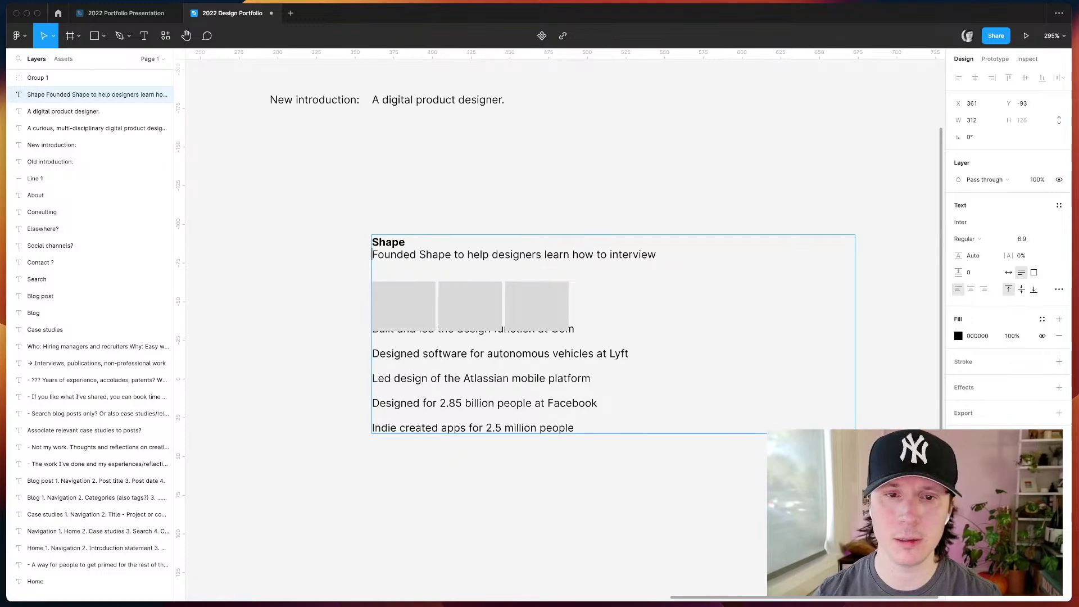
left_click(414, 315)
key("shift+Up")
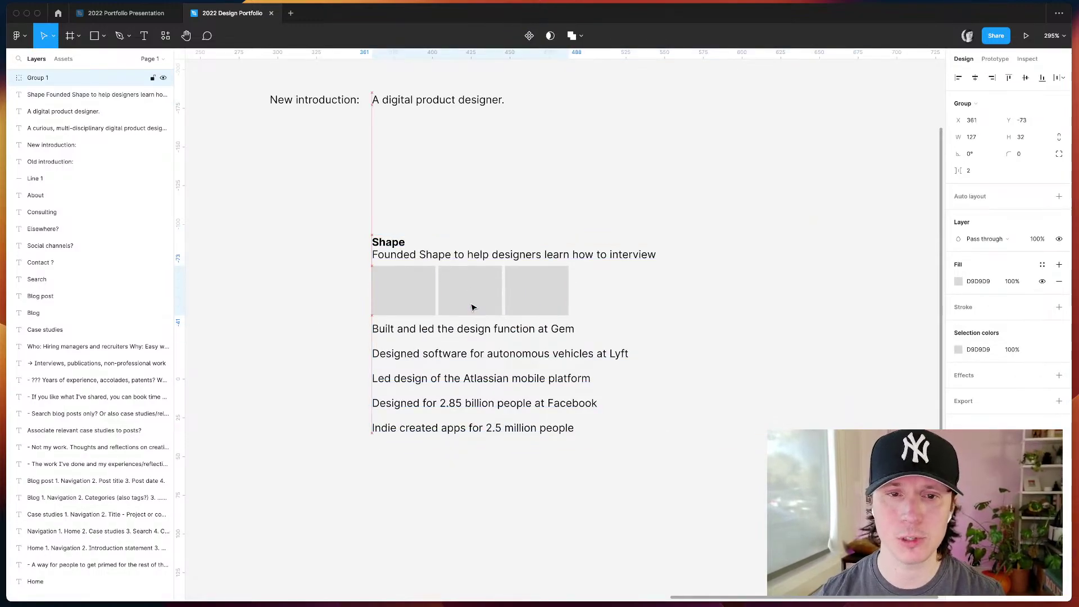
key("Up")
- Add a bold "Gem" heading directly above the line about leading the design function, leaving a gap below the rectangles
double_click(414, 328)
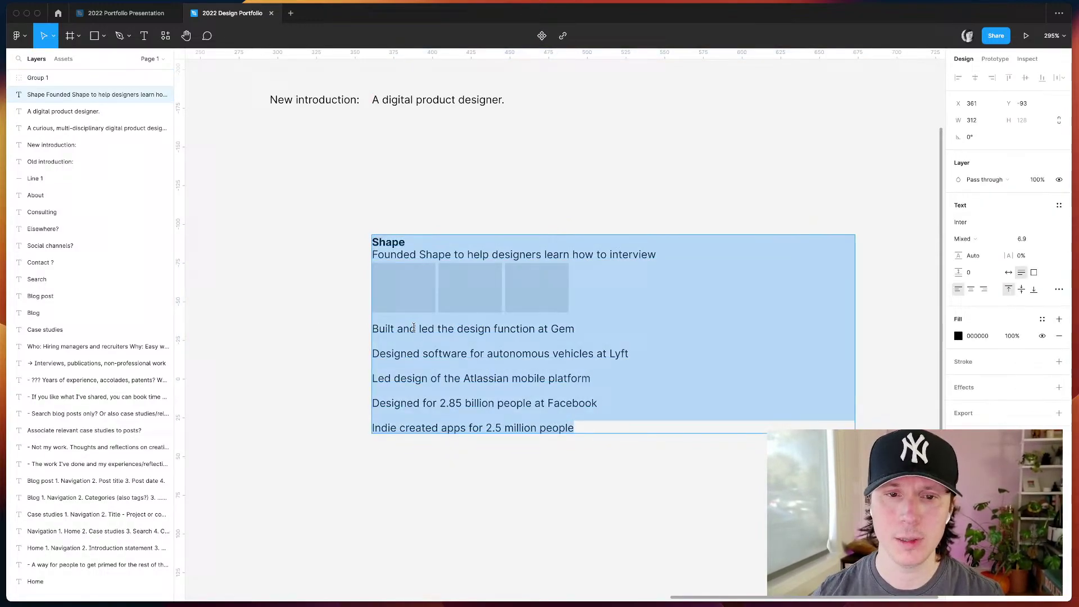
left_click(614, 280)
key("Return")
key("Return")
key("Return")
key("Delete")
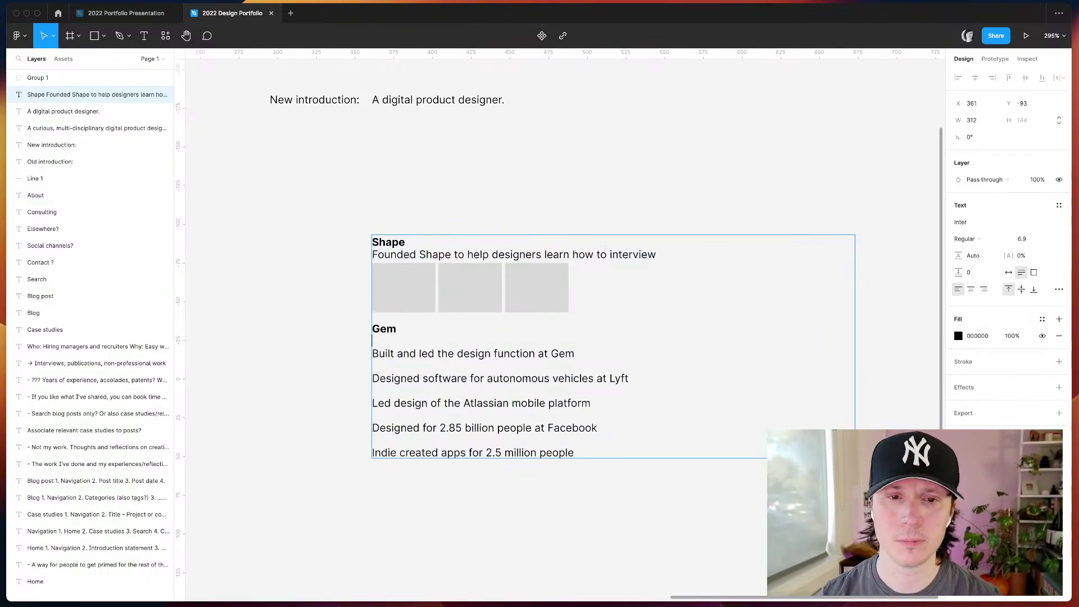
key("BackSpace")
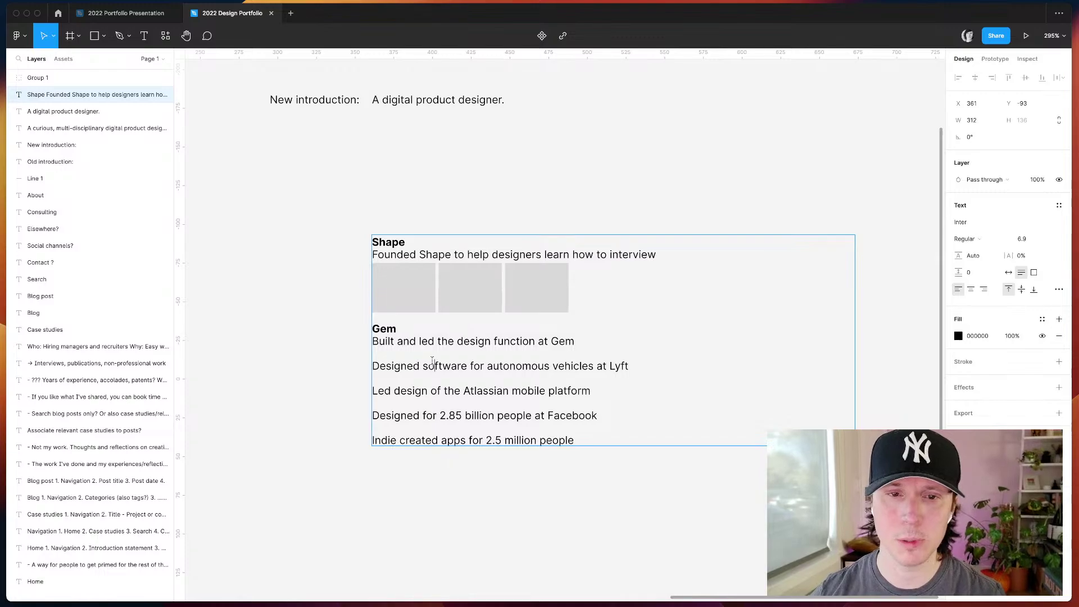
- Insert blank lines after the Gem, Lyft and Atlassian descriptions, making room for a row of rectangles beneath each one
left_click_drag(389, 322, 372, 269)
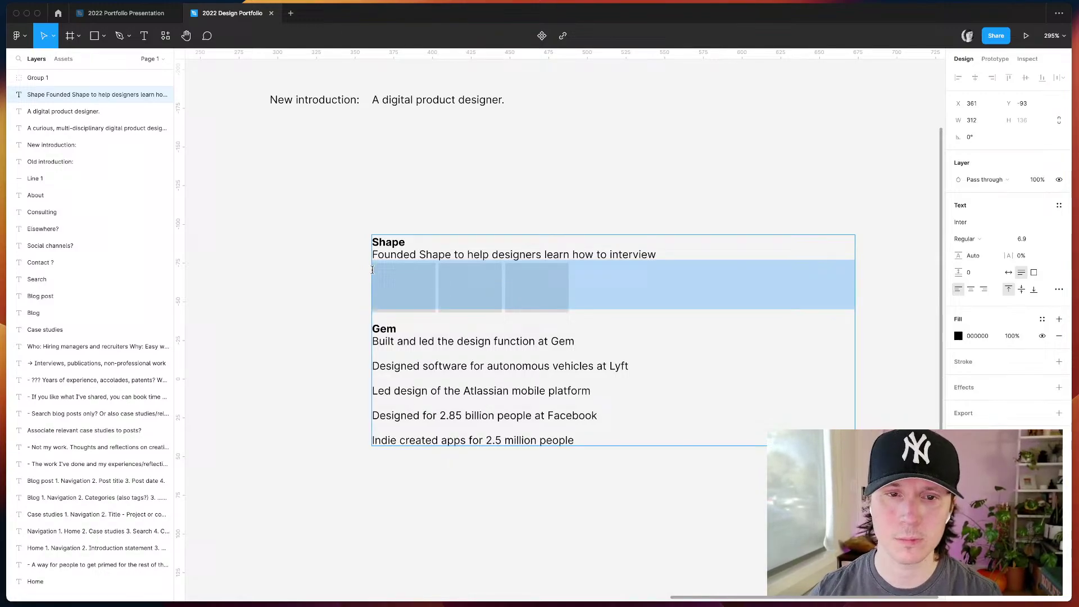
left_click(391, 344)
key("Return")
key("Return")
key("Return")
key("Return")
left_click(387, 427)
key("Return")
key("Return")
key("Return")
key("Return")
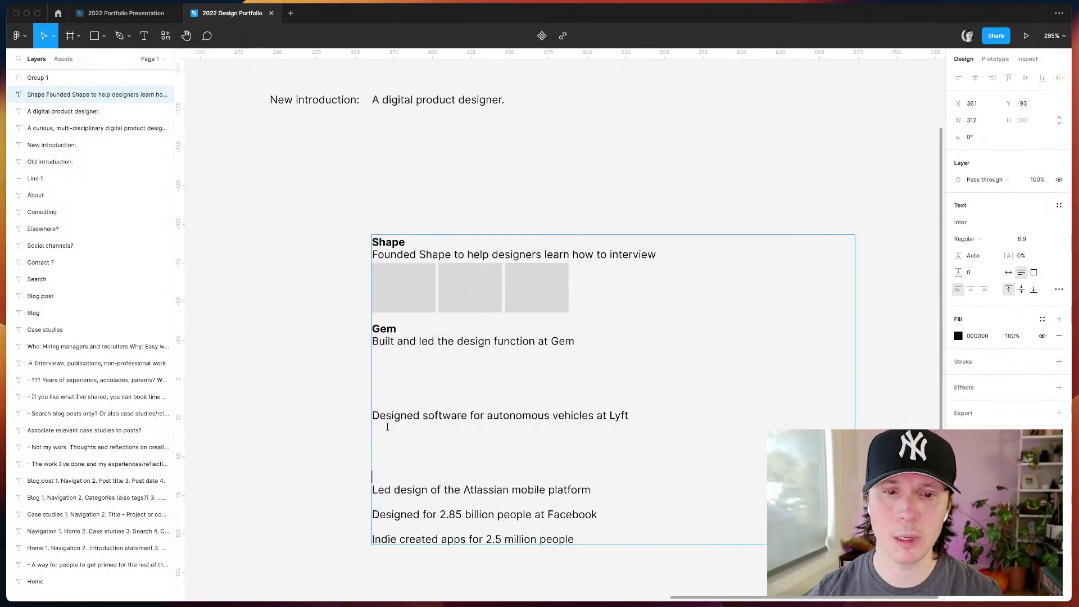
key("Left")
key("Left")
key("Return")
key("Return")
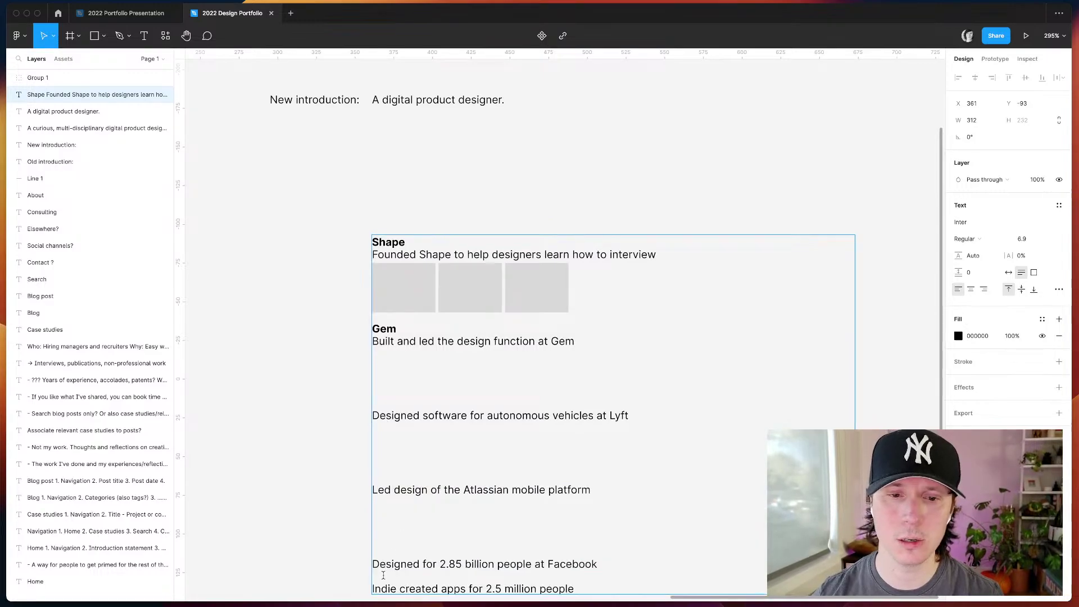
left_click(332, 407)
- Duplicate the rectangle group beneath the Gem description and extend the copied row with an evenly spaced fourth rectangle
left_click(405, 281)
key("ctrl+d")
left_click_drag(405, 281, 394, 371)
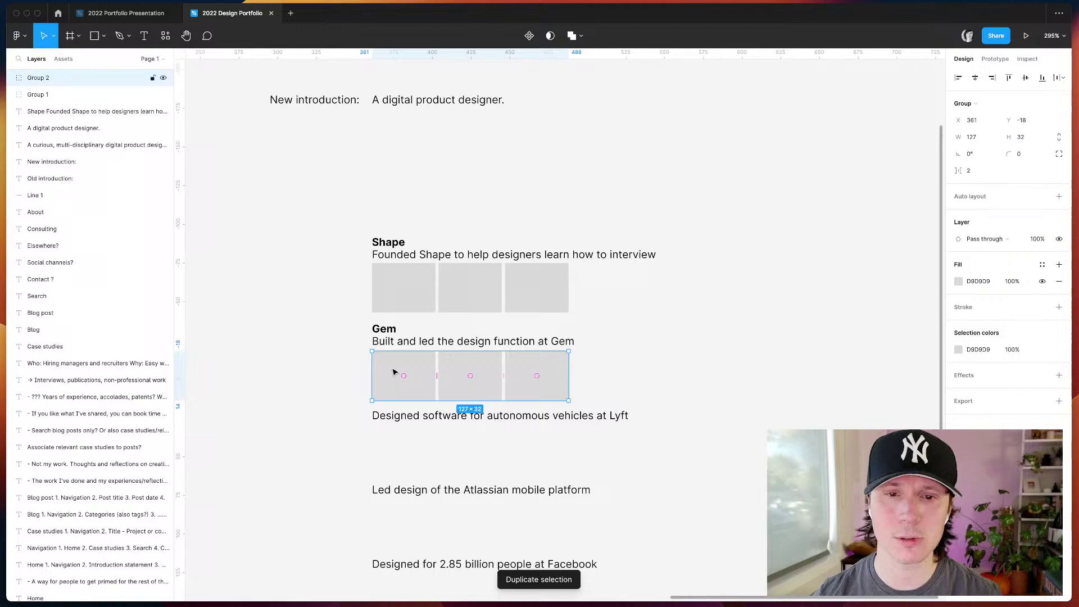
left_click(538, 378)
key("ctrl+d")
left_click_drag(538, 378, 595, 392)
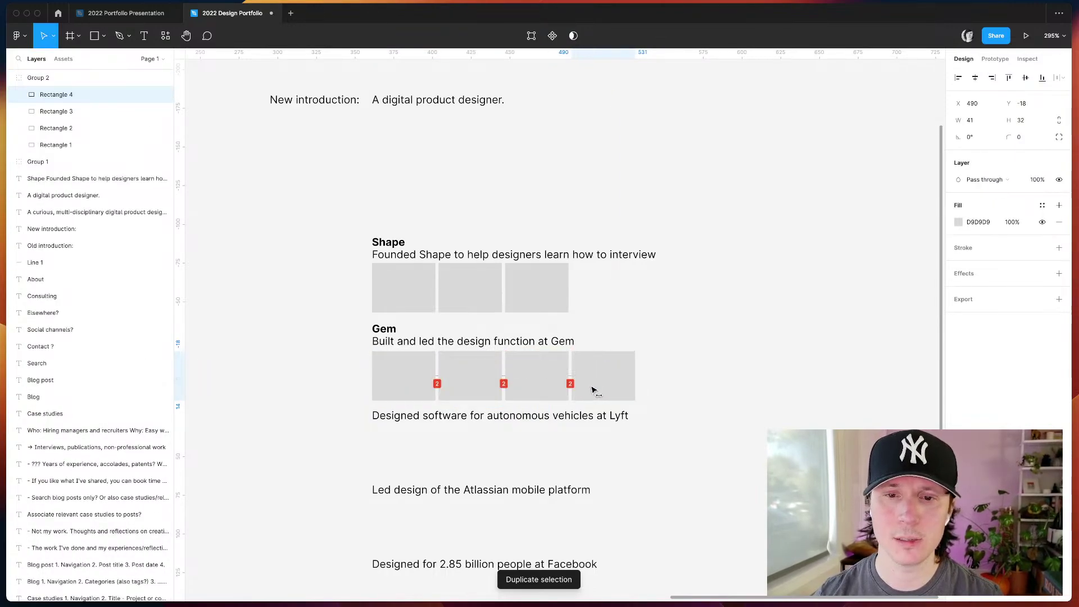
left_click(315, 380)
left_click(464, 381)
key("ctrl+d")
left_click_drag(431, 380, 449, 458)
key("Delete")
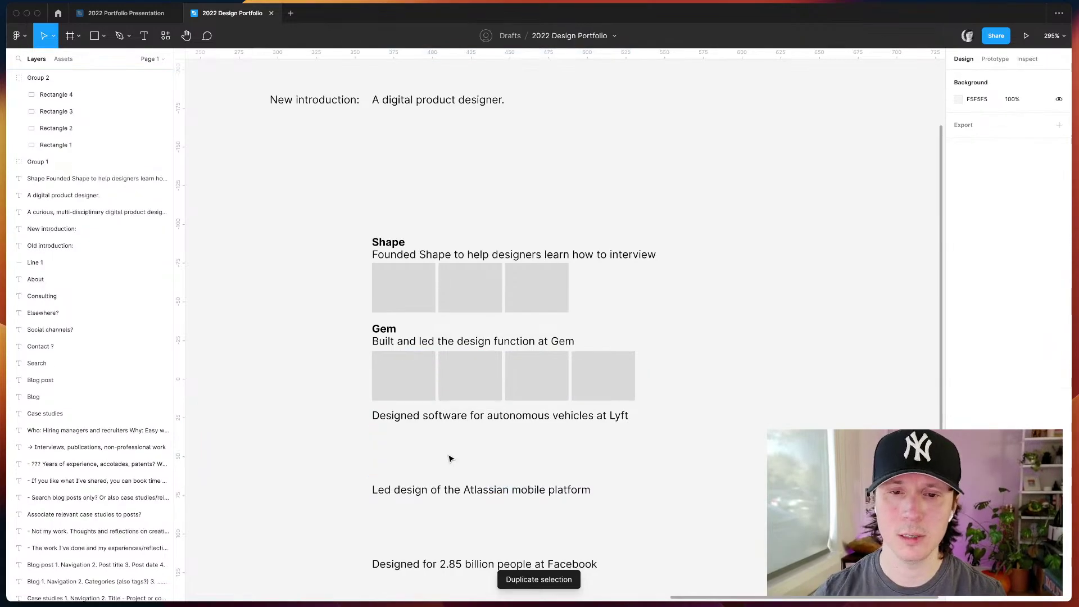
- Add a bold "Lyft" heading directly above the line about software for autonomous vehicles
left_click(95, 178)
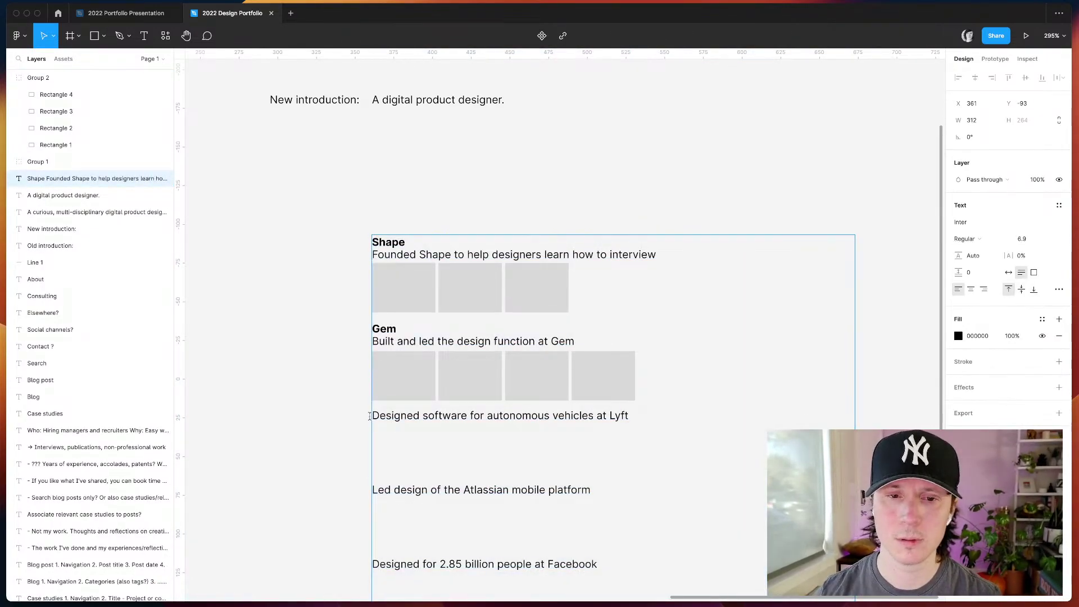
key("Return")
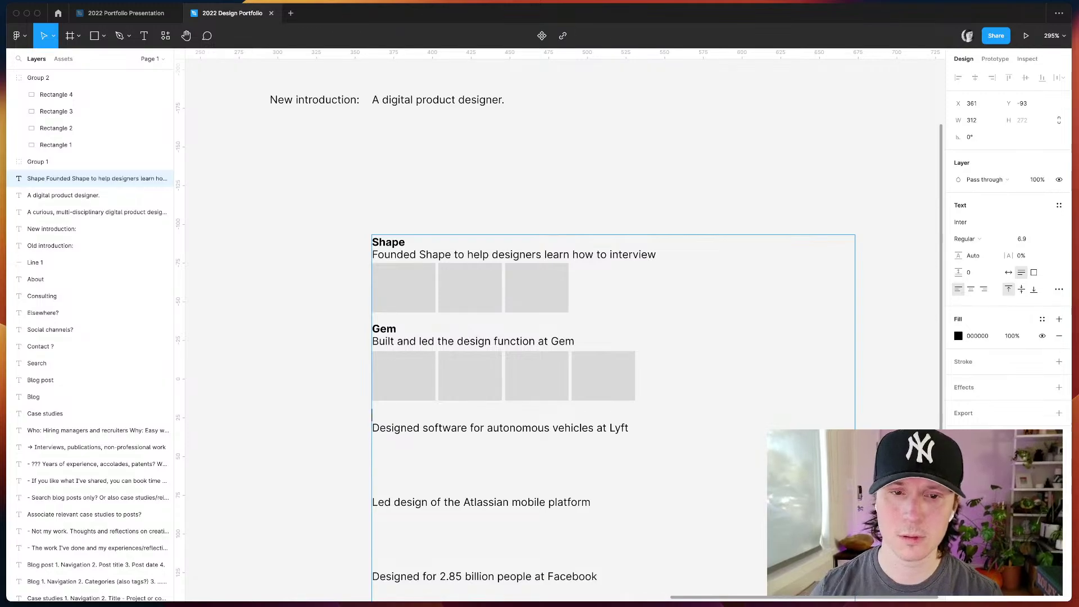
left_click(331, 434)
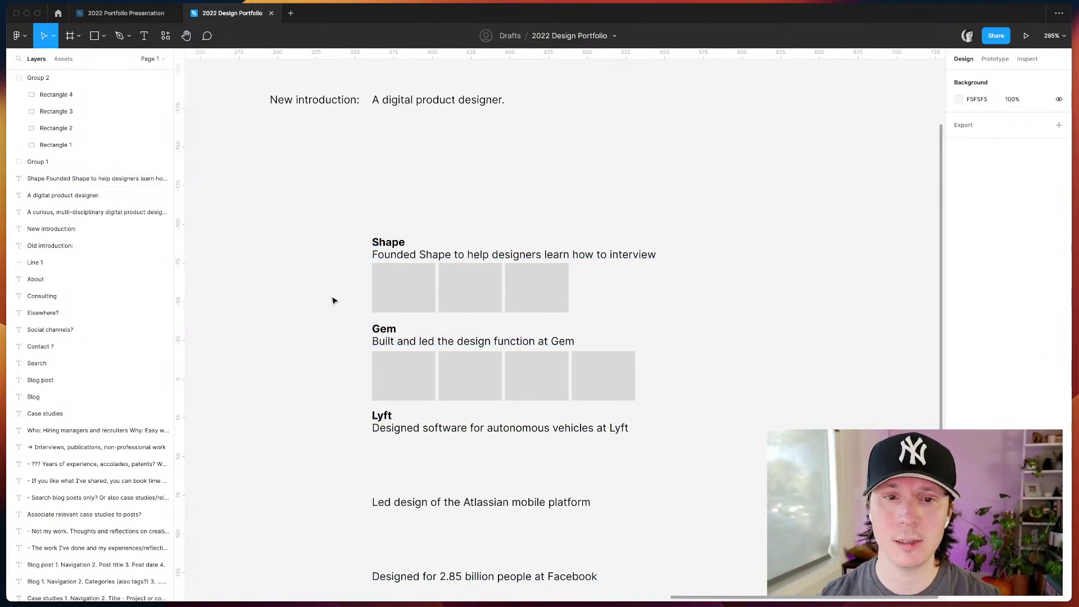
- Duplicate Shape's row of three rectangles and place the copy beneath the Lyft description
scroll(333, 301, "down", 2)
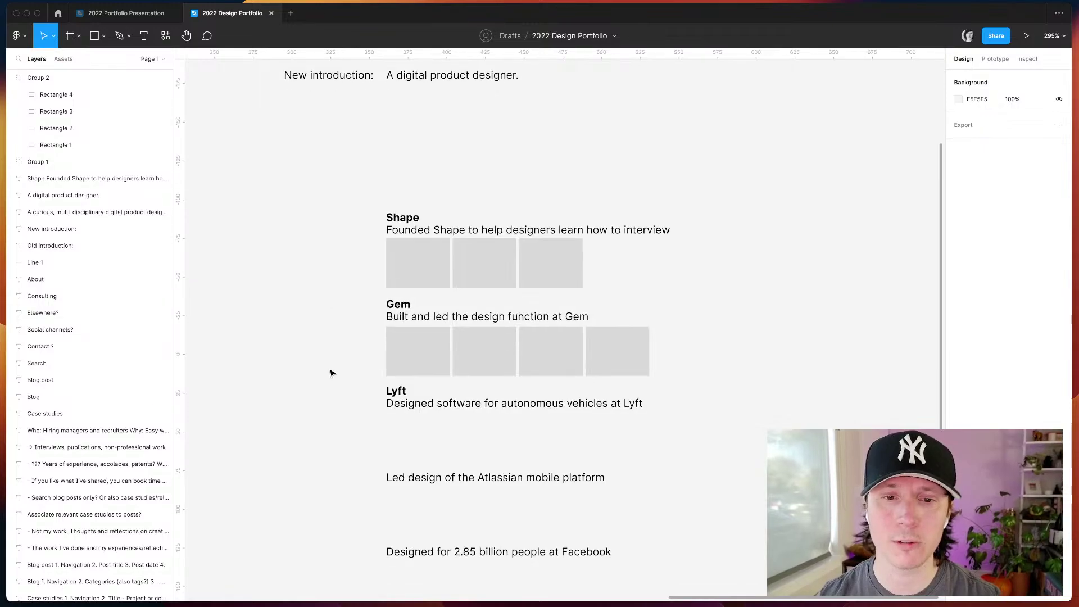
left_click(423, 366)
left_click(425, 367)
left_click(457, 284)
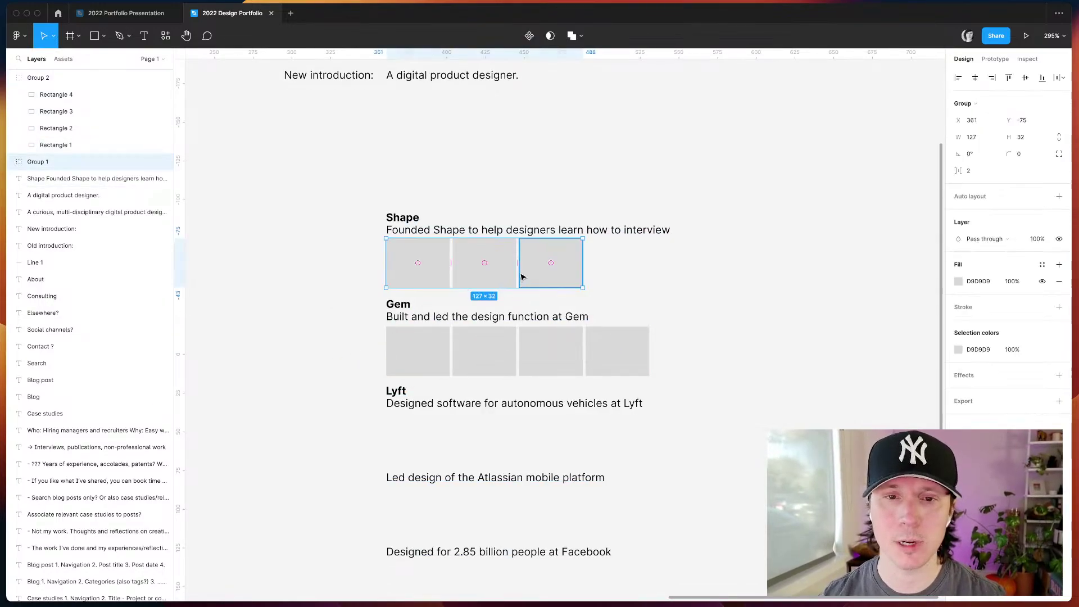
left_click_drag(534, 250, 532, 456)
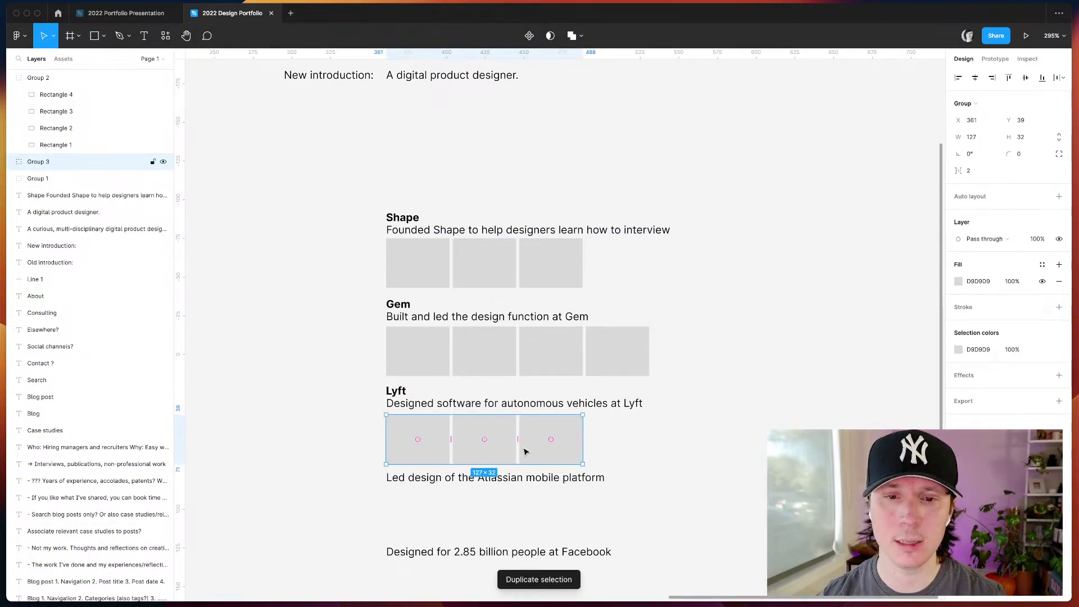
left_click(366, 437)
- Add bold "Atlassian", "Facebook" and "More" headings directly above the last three descriptions in the text
scroll(393, 436, "down", 2)
double_click(423, 436)
left_click(397, 432)
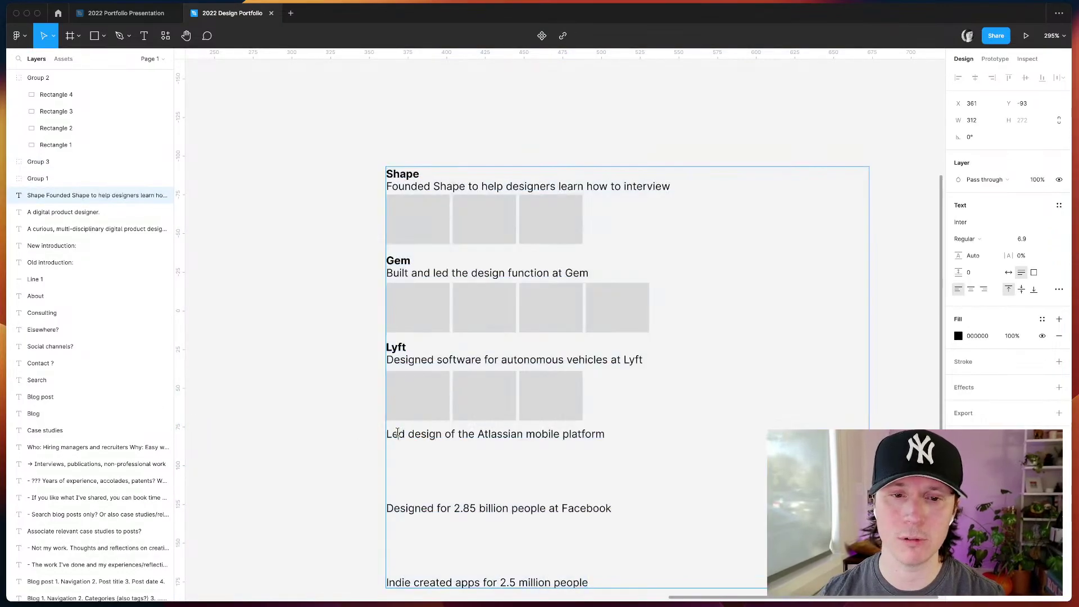
key("Return")
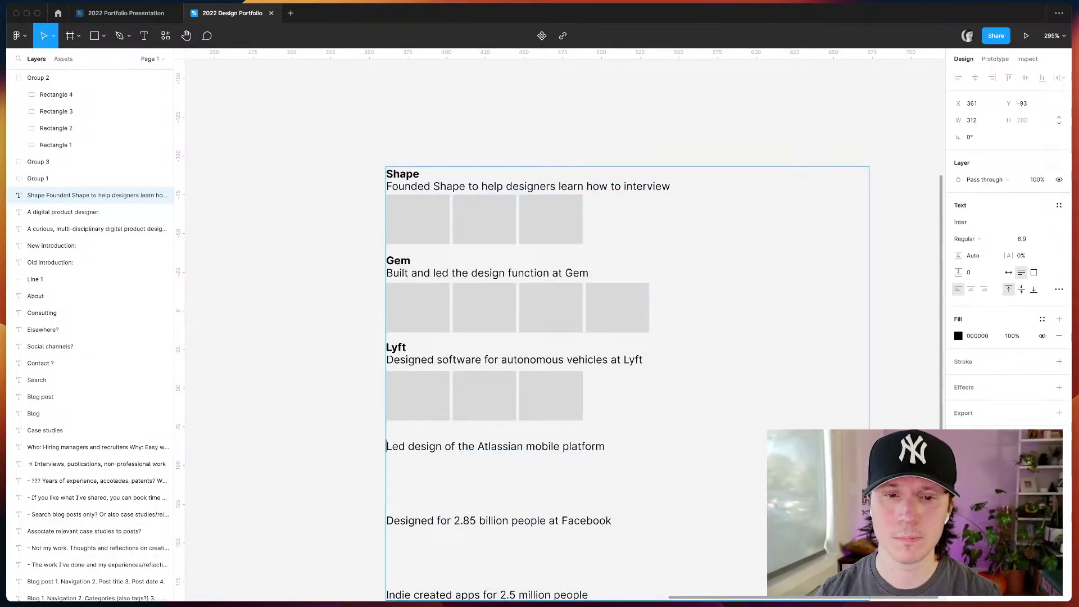
key("Return")
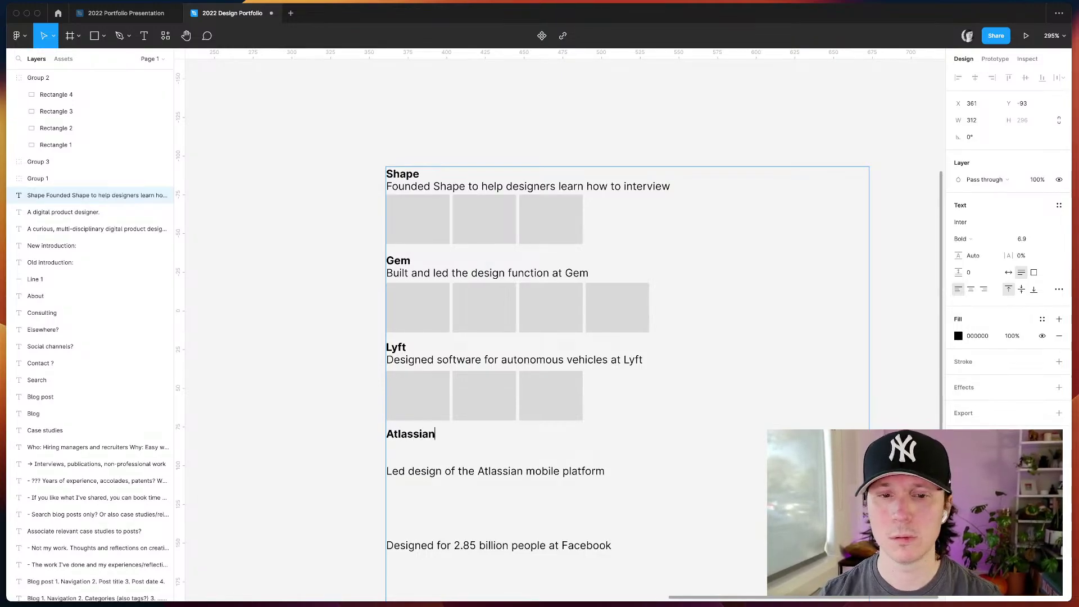
key("BackSpace")
key("BackSpace")
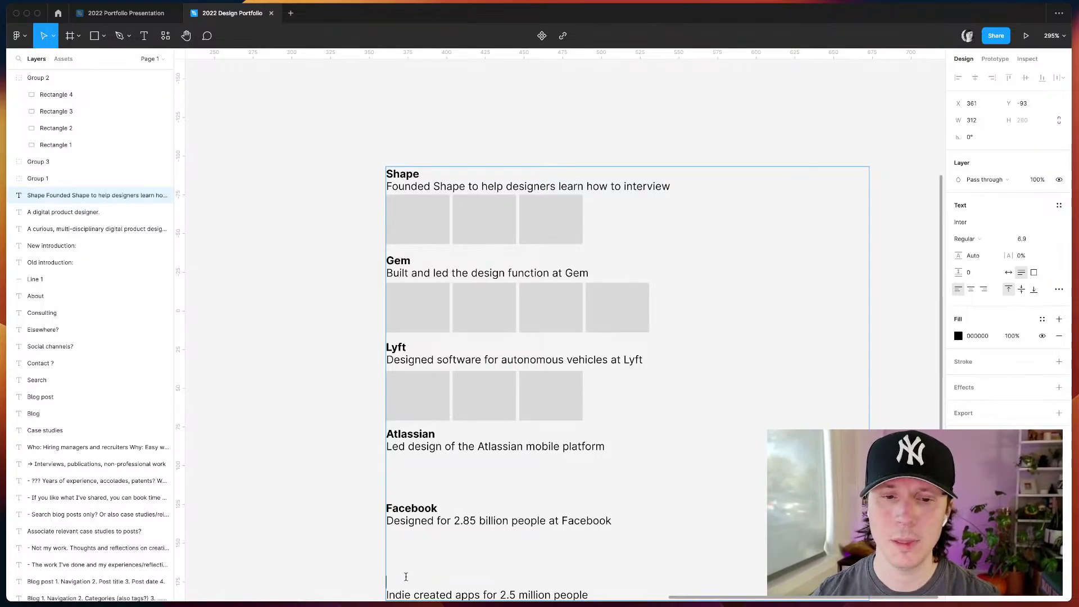
key("BackSpace")
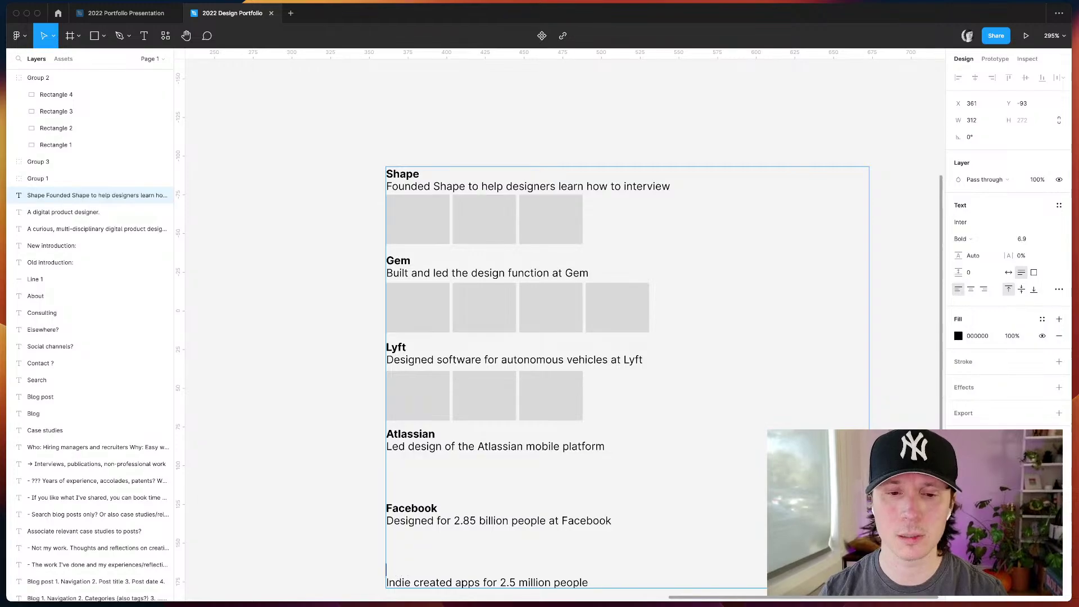
left_click(266, 497)
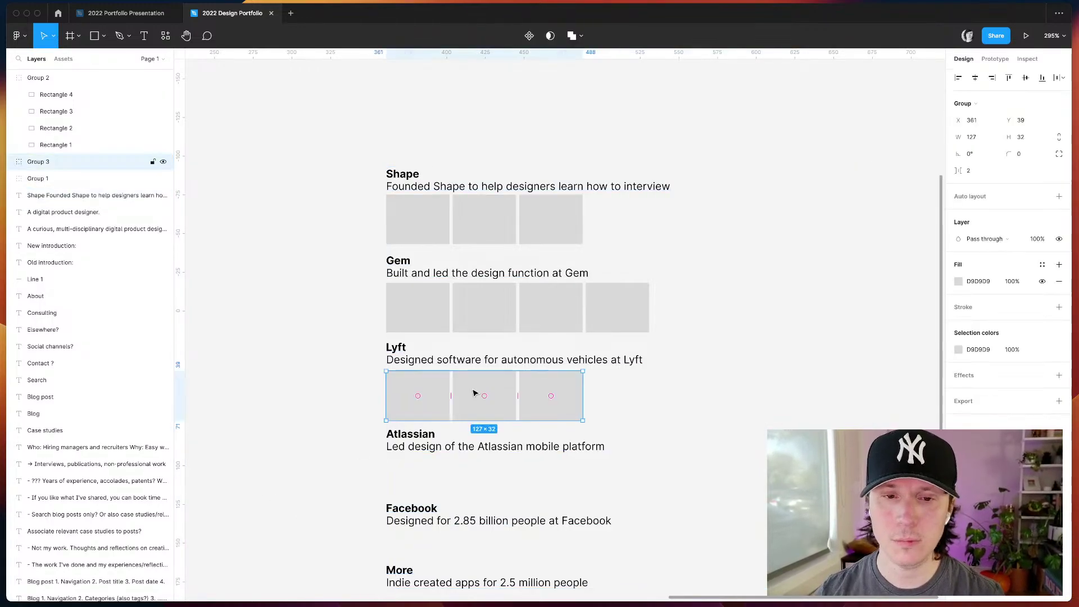
- Duplicate Lyft's row of three rectangles beneath the Atlassian description and add space above the Facebook heading
left_click_drag(475, 390, 503, 477)
left_click(95, 212)
key("Return")
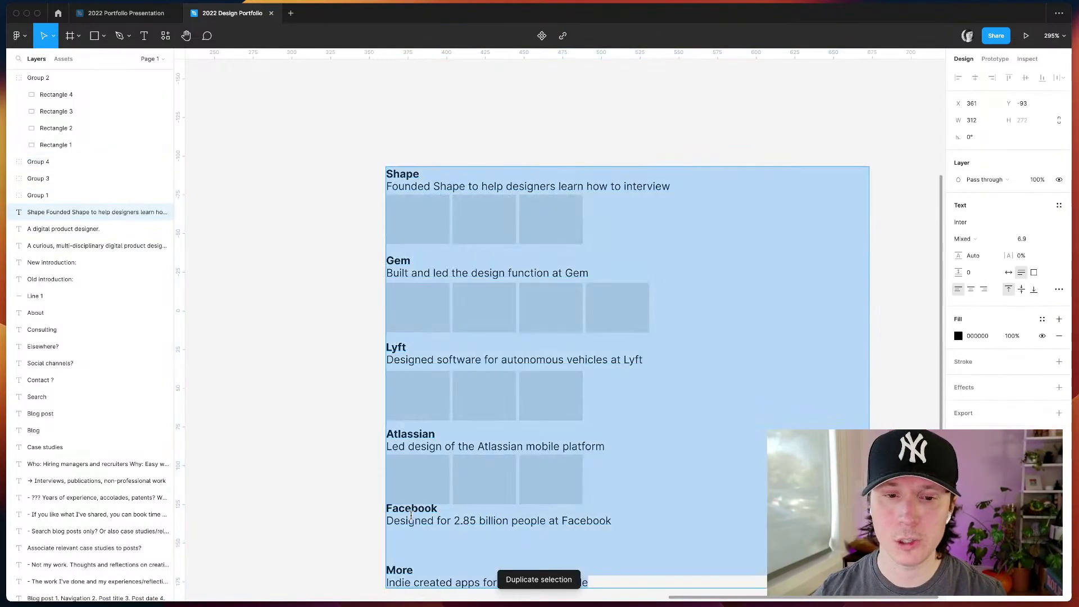
left_click(386, 513)
key("Return")
scroll(505, 337, "down", 3)
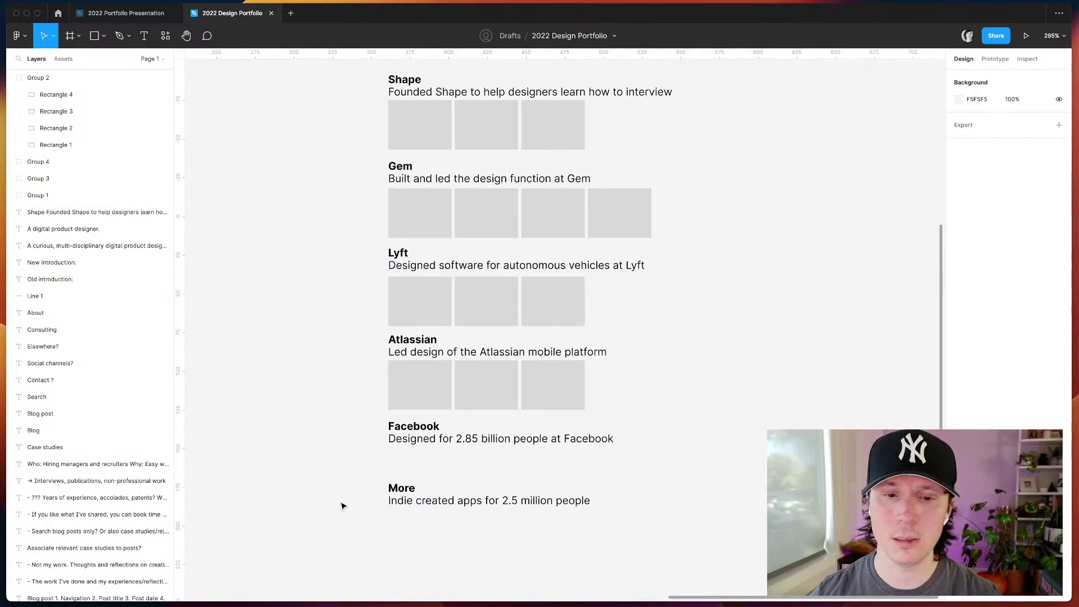
- Add space above the More heading and place copies of the three-rectangle row beneath the Facebook and More descriptions
left_click(428, 455)
double_click(428, 454)
key("Return")
key("Escape")
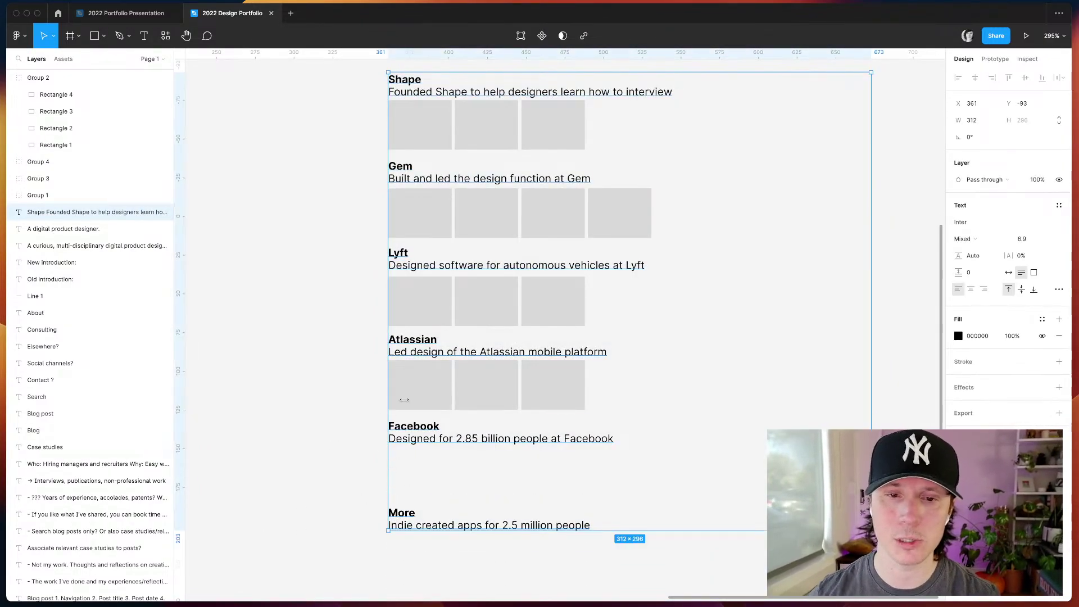
left_click(421, 393)
left_click_drag(422, 393, 555, 551)
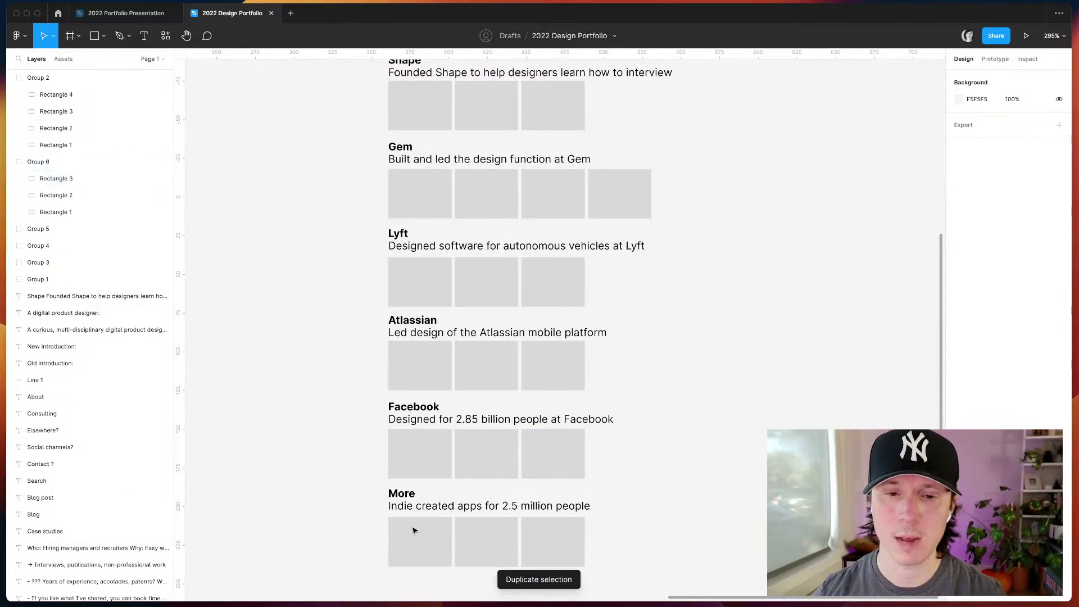
- Turn the row beneath More into an auto layout frame and duplicate its last rectangle three times
key("super+alt+g")
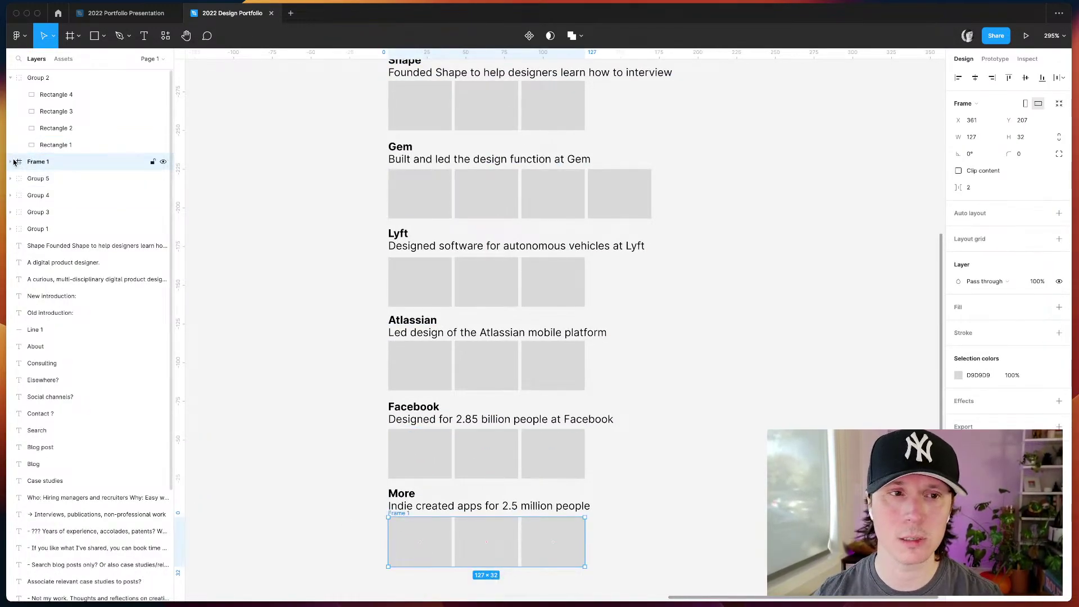
left_click(10, 163)
left_click(495, 538)
key("shift+super+g")
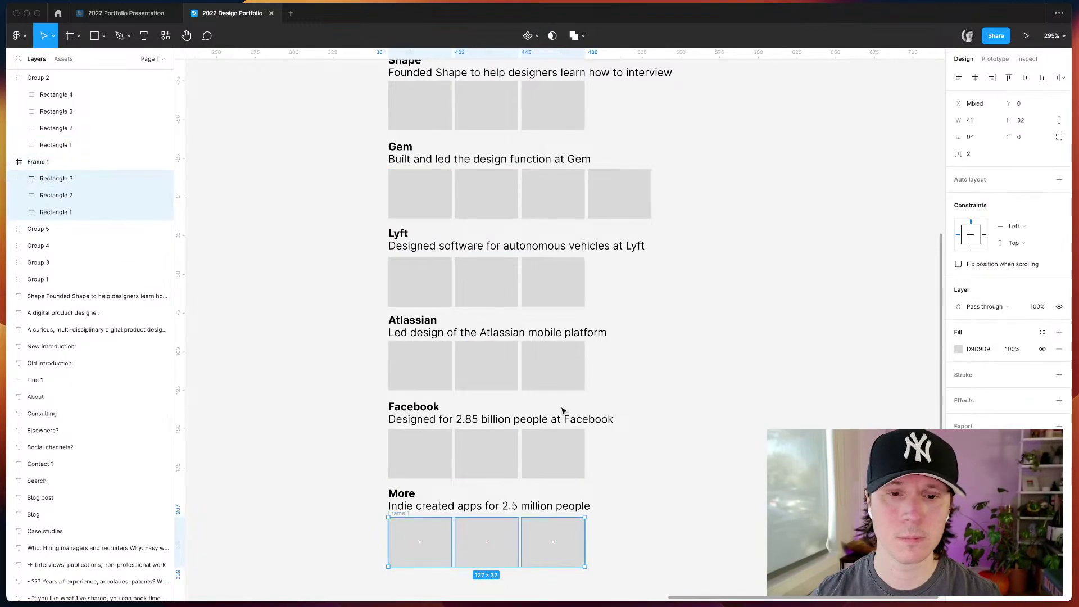
key("shift+a")
left_click(551, 541)
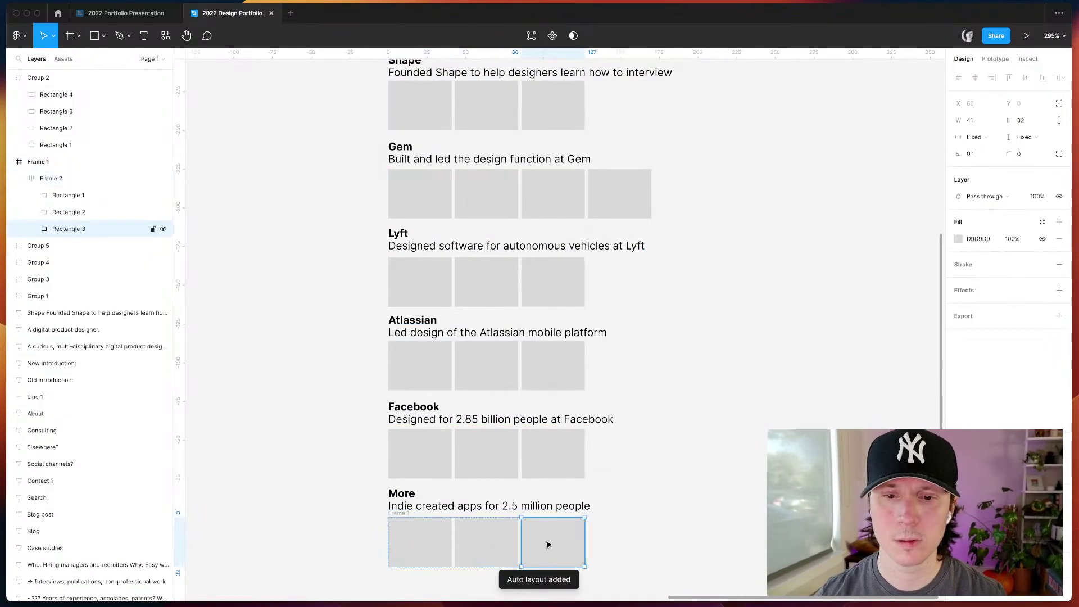
key("super+d")
key("super+d")
key("super+d")
- Convert the six framed rectangles beneath the More description into a plain group
left_click(705, 428)
scroll(696, 425, "down", 3)
scroll(697, 424, "right", 1)
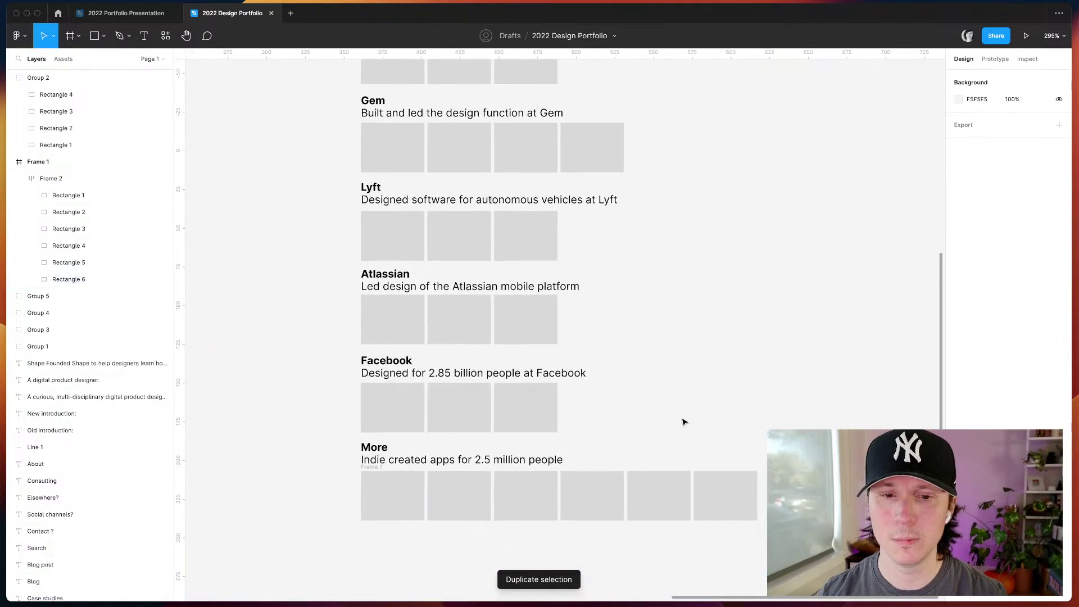
left_click(355, 446)
key("super+g")
left_click(301, 446)
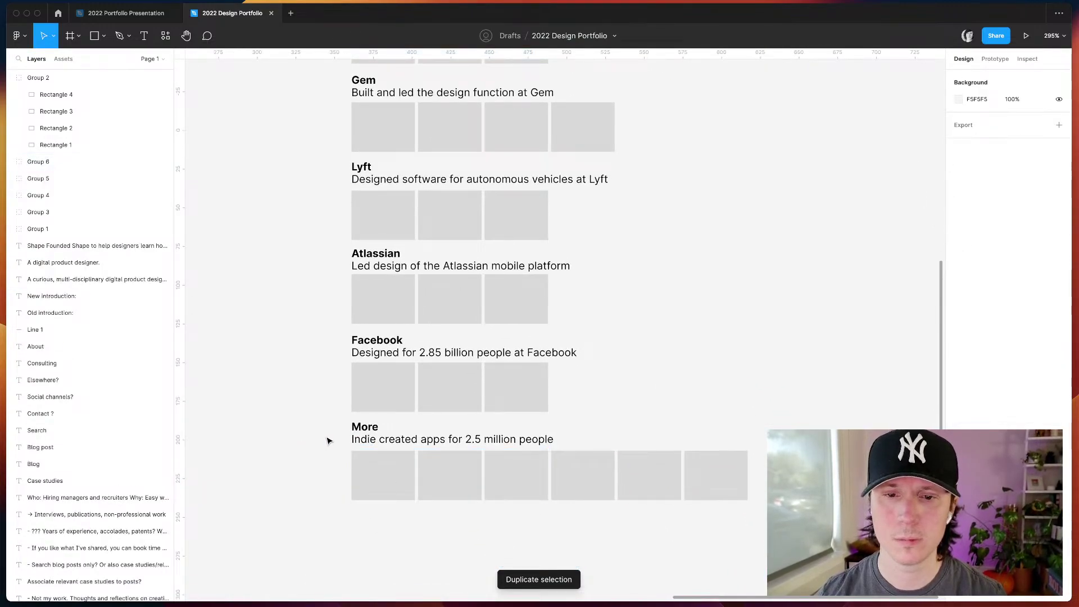
left_click(462, 465)
left_click_drag(547, 468, 747, 484)
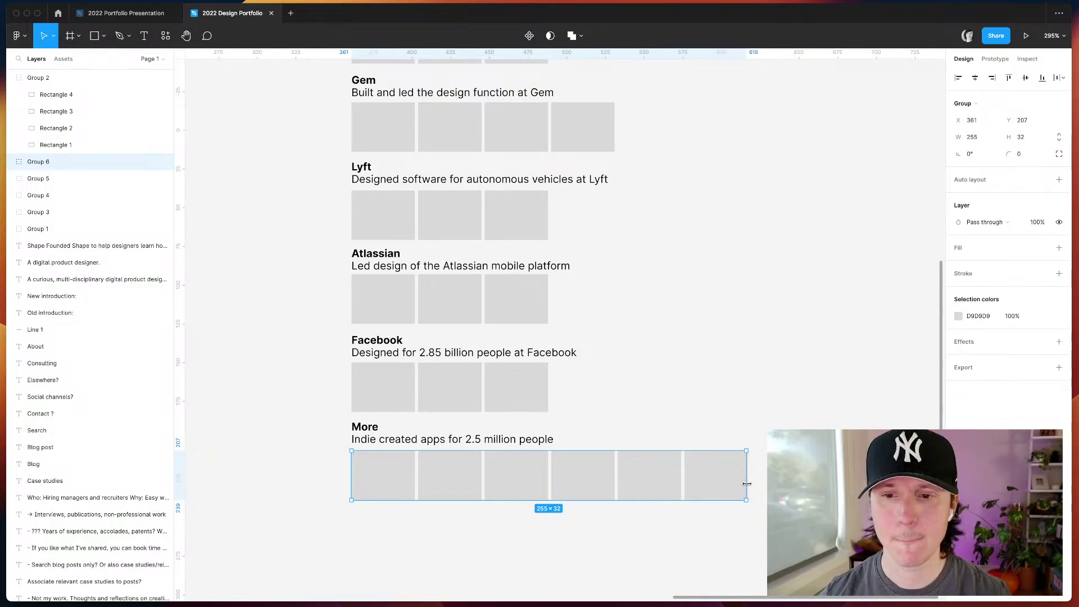
key("Escape")
- Move all company text and rectangle rows up to about Y -145, closer to the new introduction
scroll(696, 397, "up", 3)
scroll(695, 397, "down", 5)
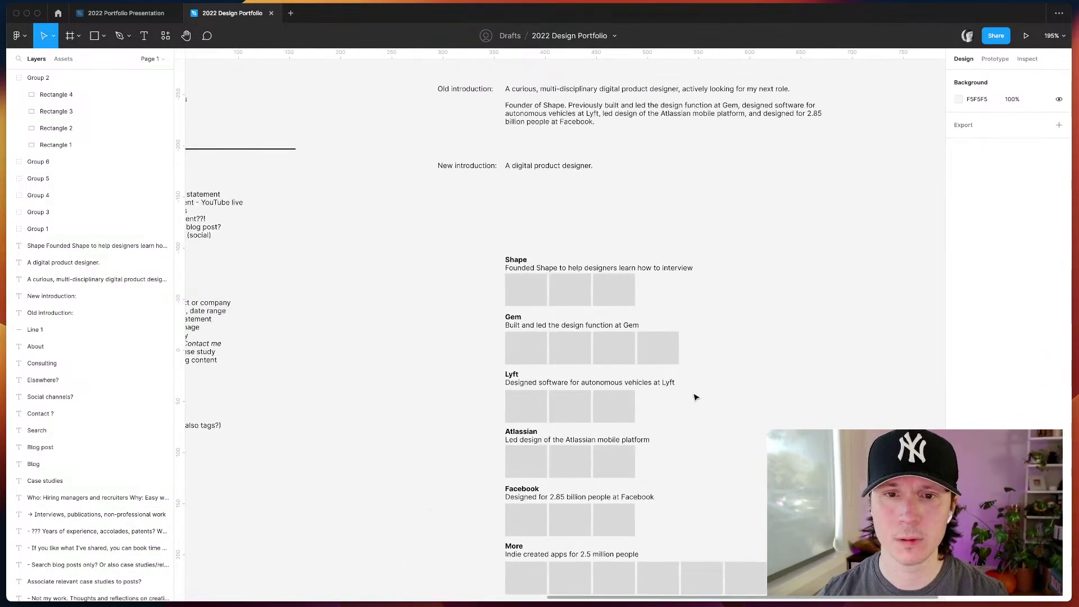
scroll(433, 219, "down", 2)
left_click_drag(421, 212, 792, 590)
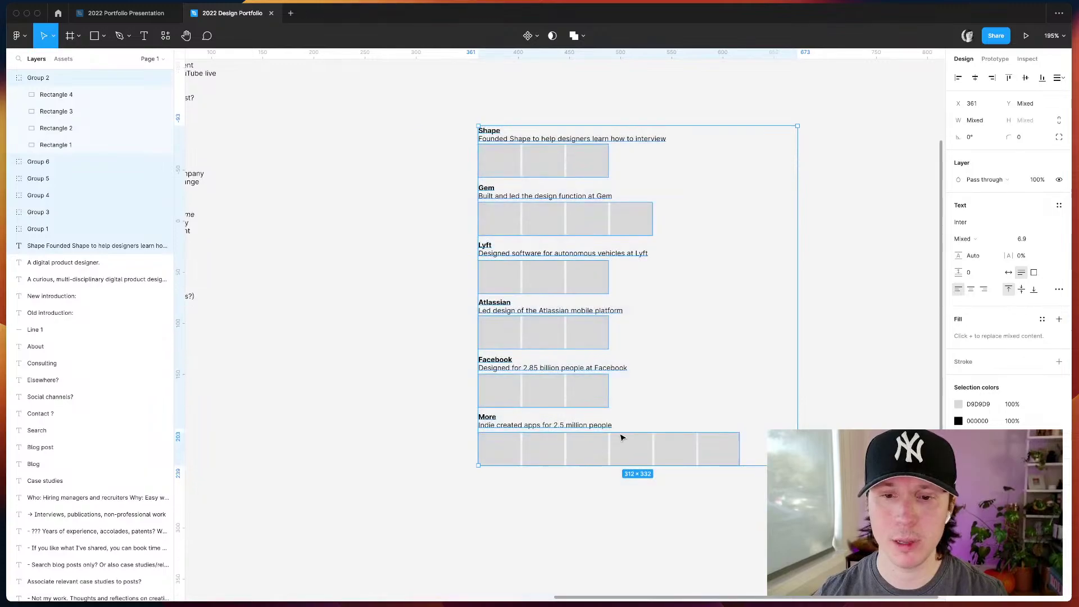
scroll(584, 371, "up", 2)
left_click_drag(531, 269, 528, 241)
left_click(380, 206)
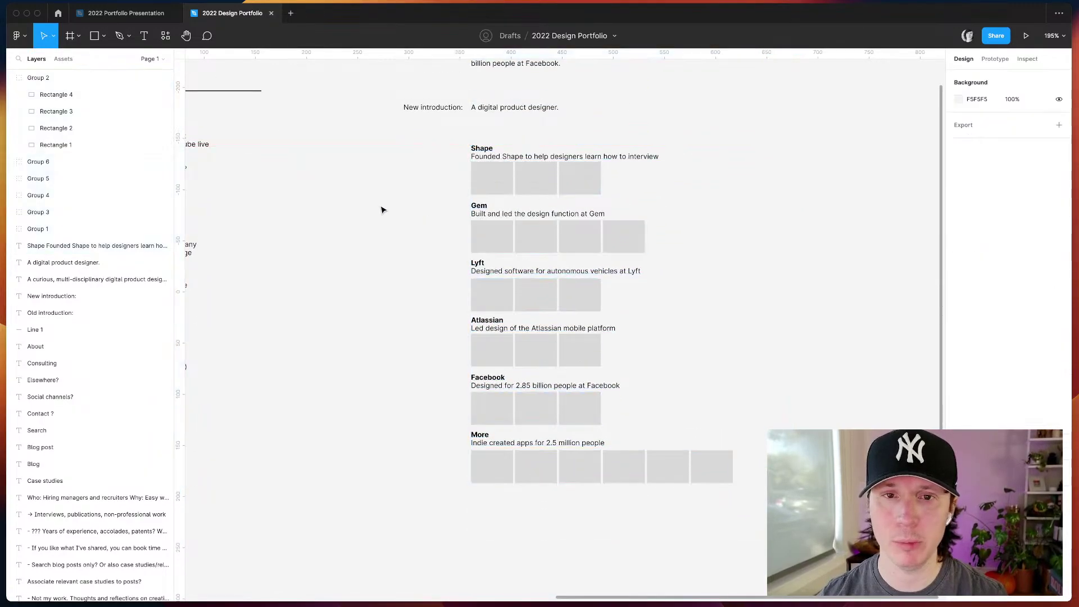
- Examine the company headings, descriptions and placeholder rows beneath the new introduction
scroll(545, 126, "up", 5)
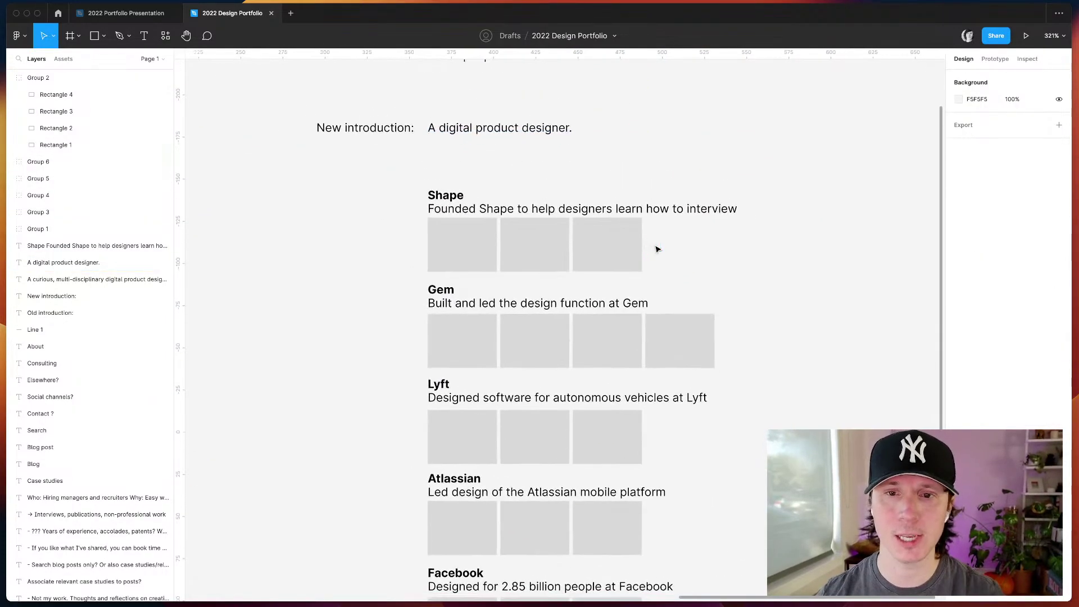
left_click(495, 256)
scroll(493, 264, "right", 3)
key("Escape")
scroll(624, 315, "down", 3)
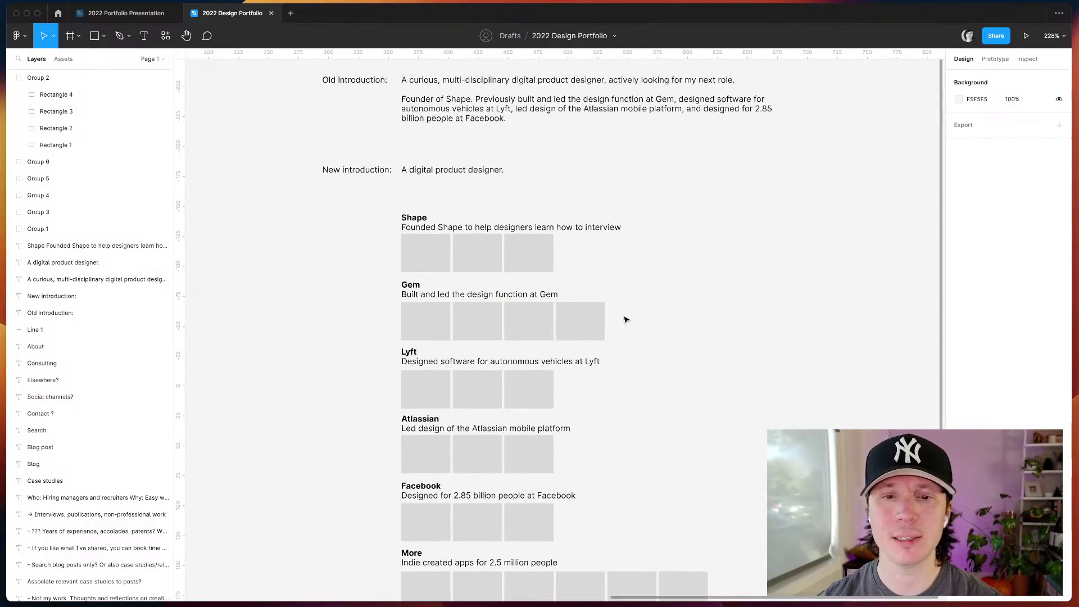
scroll(673, 351, "right", 2)
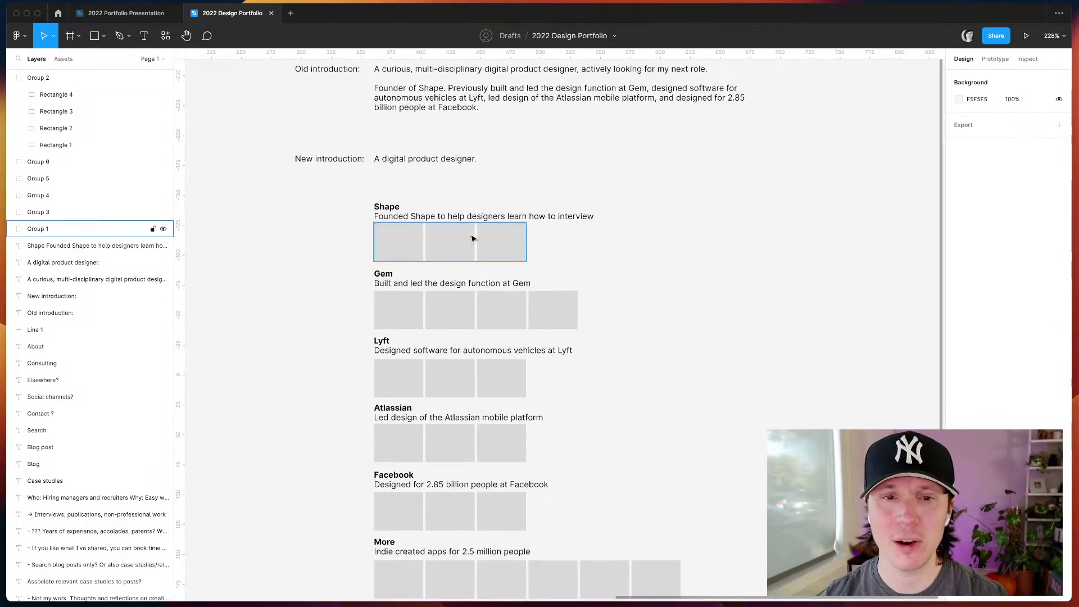
scroll(472, 236, "right", 3)
- Duplicate the company text block and place the copy beside the original at X 736, Y -145
left_click(415, 229)
scroll(337, 230, "right", 5)
scroll(394, 393, "left", 3)
scroll(393, 393, "down", 1)
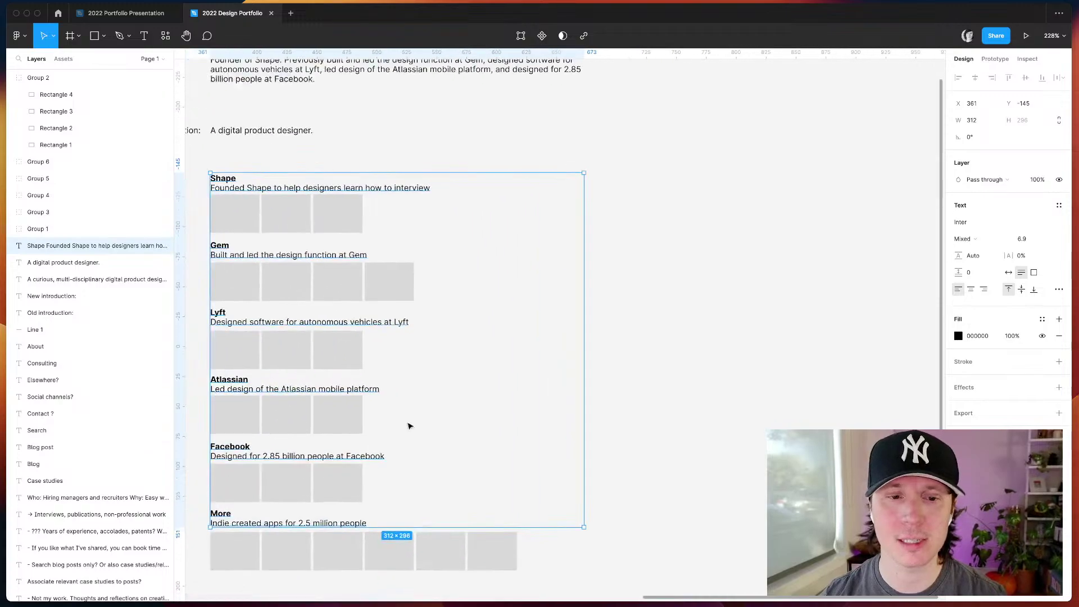
scroll(354, 491, "left", 1)
scroll(348, 490, "left", 1)
scroll(349, 491, "up", 1)
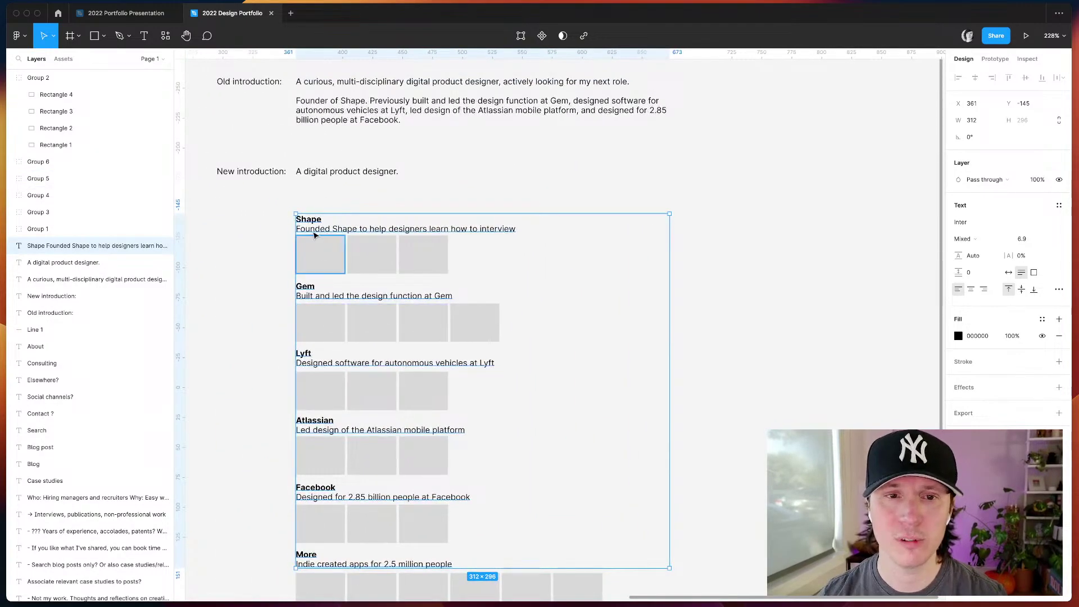
key("super+d")
left_click_drag(313, 224, 756, 224)
key("Right")
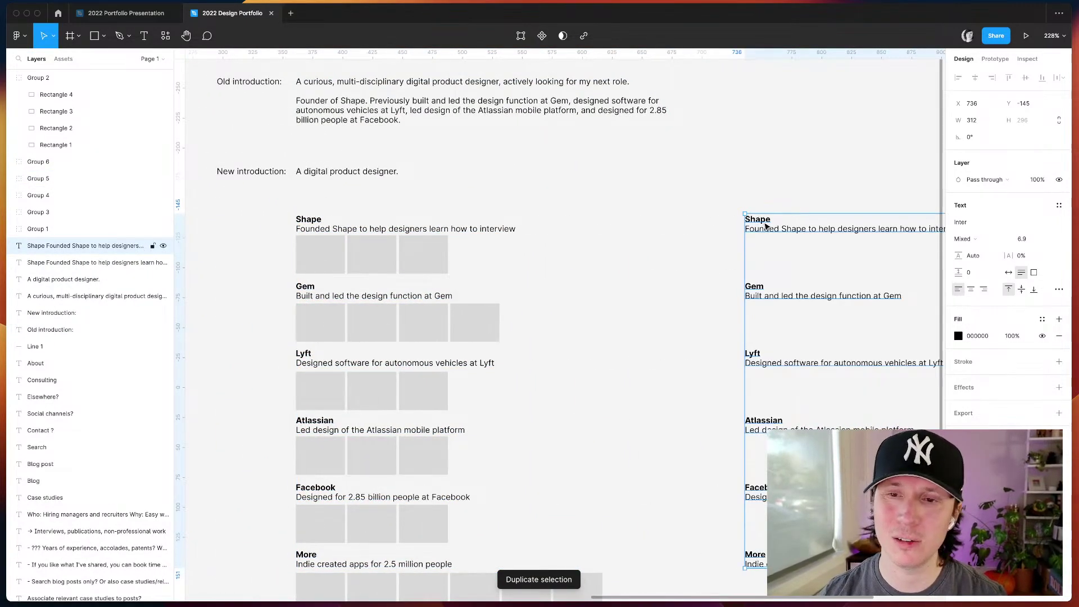
- Tighten the copied company text by deleting surplus empty lines, keeping one blank line between companies
key("Return")
key("super+c")
key("BackSpace")
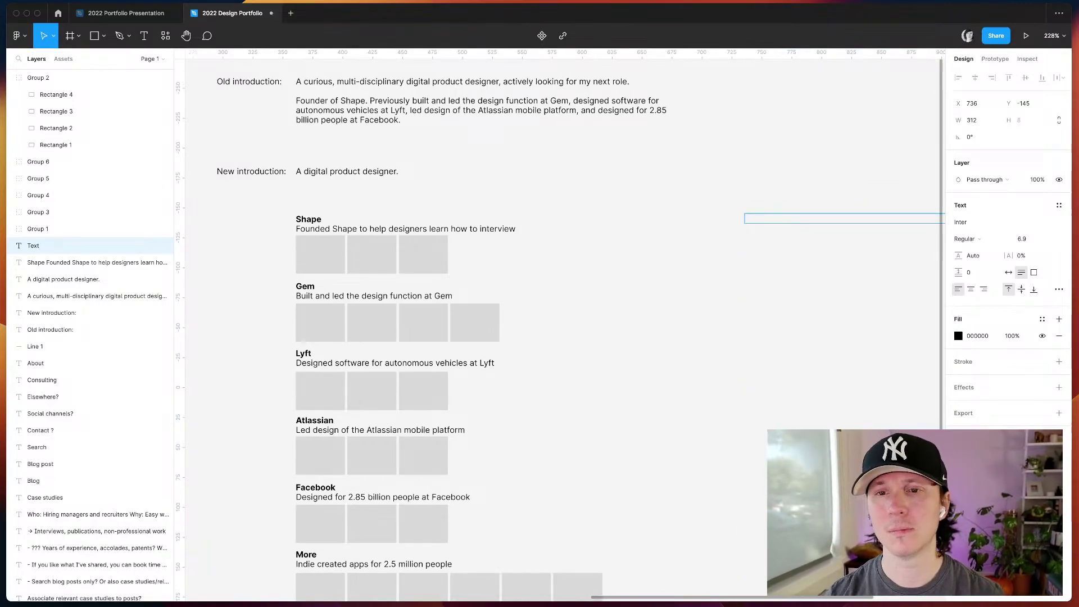
key("super+v")
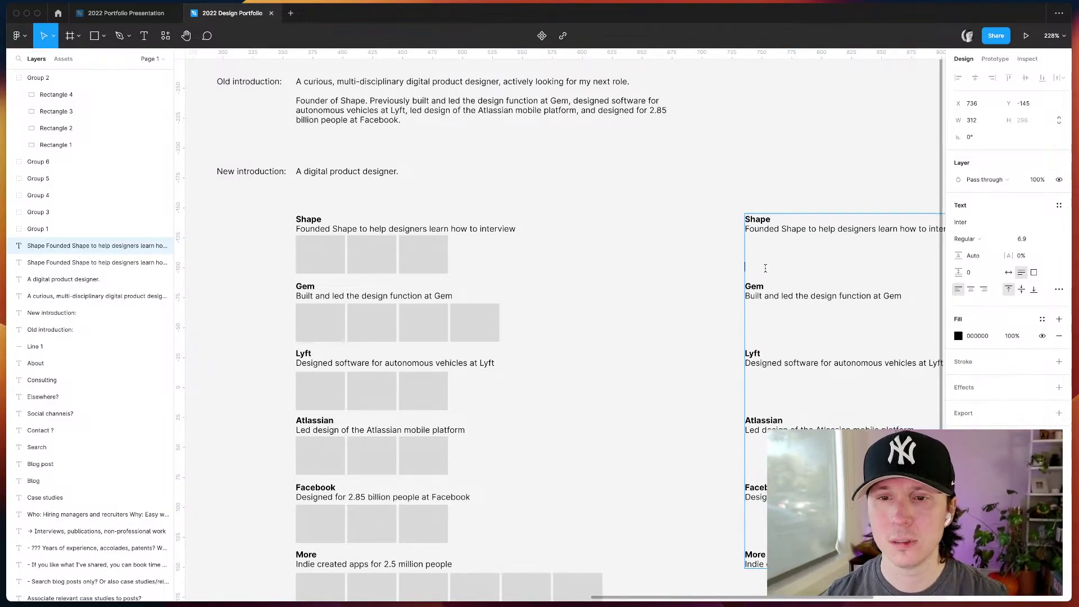
key("BackSpace")
key("BackSpace")
key("BackSpace")
key("BackSpace")
key("BackSpace")
key("BackSpace")
key("BackSpace")
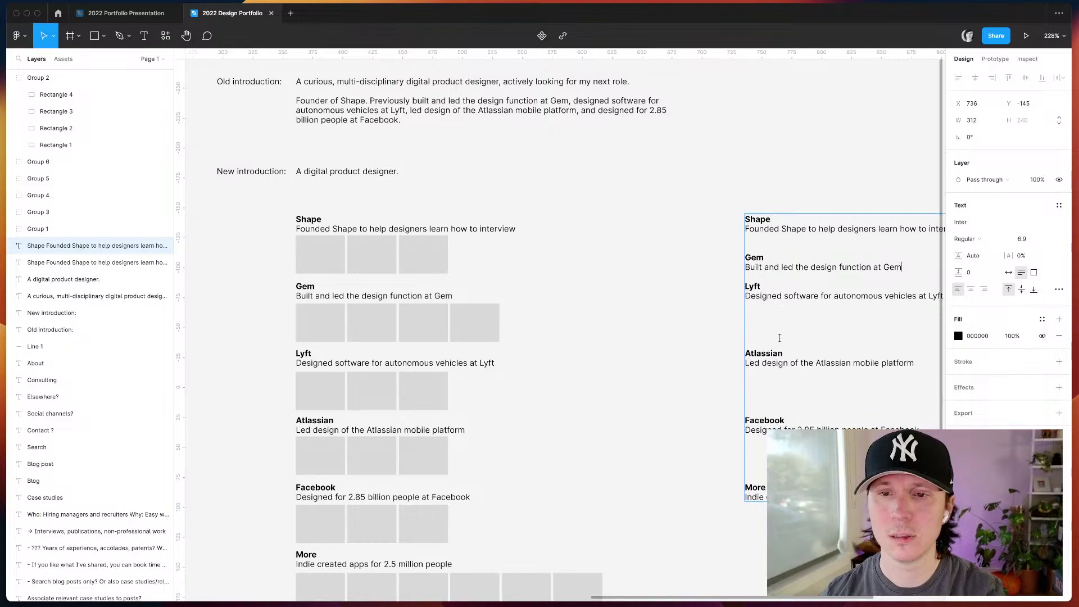
key("BackSpace")
key("BackSpace")
key("BackSpace")
key("BackSpace")
key("BackSpace")
key("BackSpace")
key("BackSpace")
key("BackSpace")
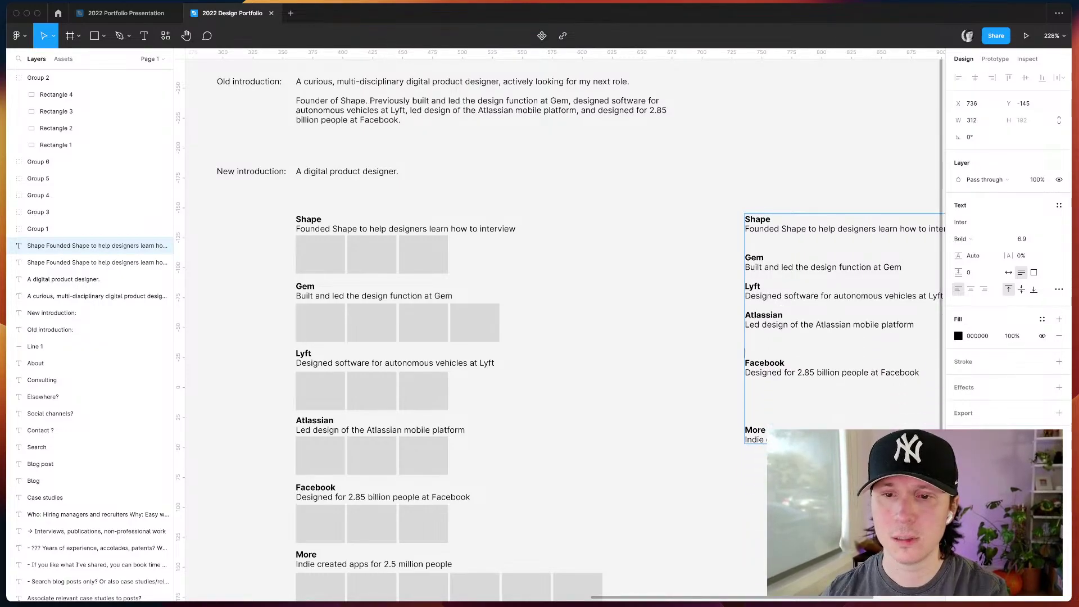
key("BackSpace")
key("BackSpace")
key("BackSpace")
key("BackSpace")
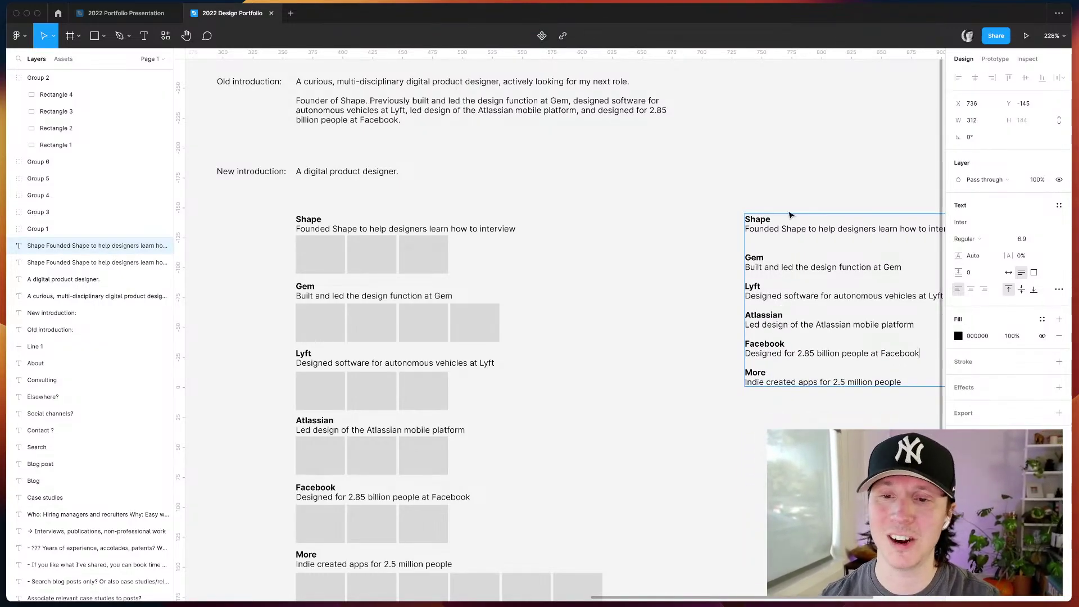
left_click(764, 248)
key("BackSpace")
key("Escape")
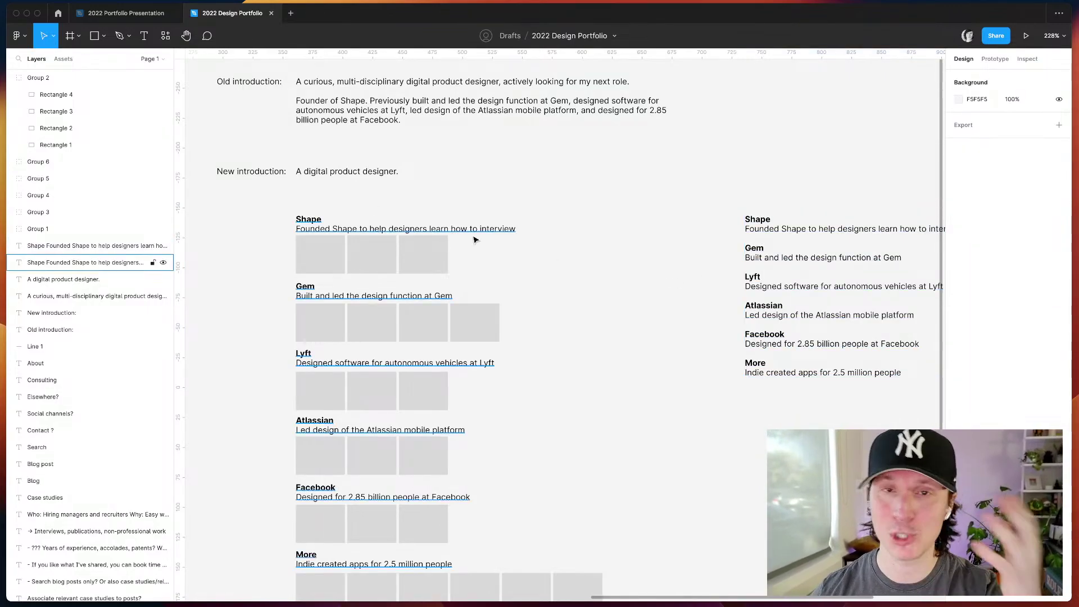
- Reposition the condensed company text block to about X 701, Y -134
left_click(667, 347)
scroll(731, 320, "up", 3)
scroll(631, 310, "right", 5)
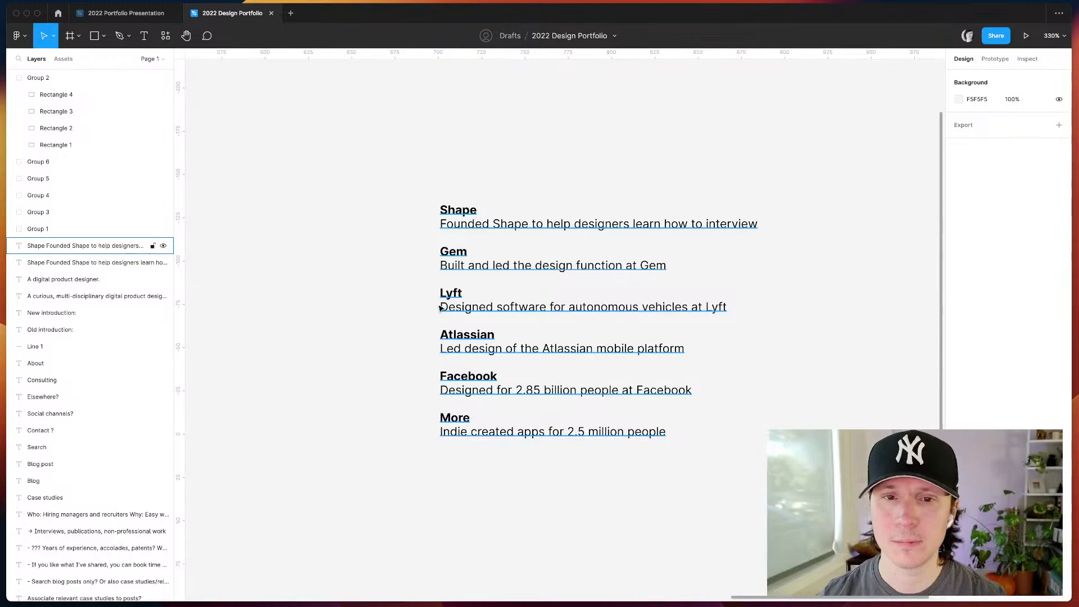
scroll(422, 305, "up", 3)
left_click_drag(431, 230, 709, 508)
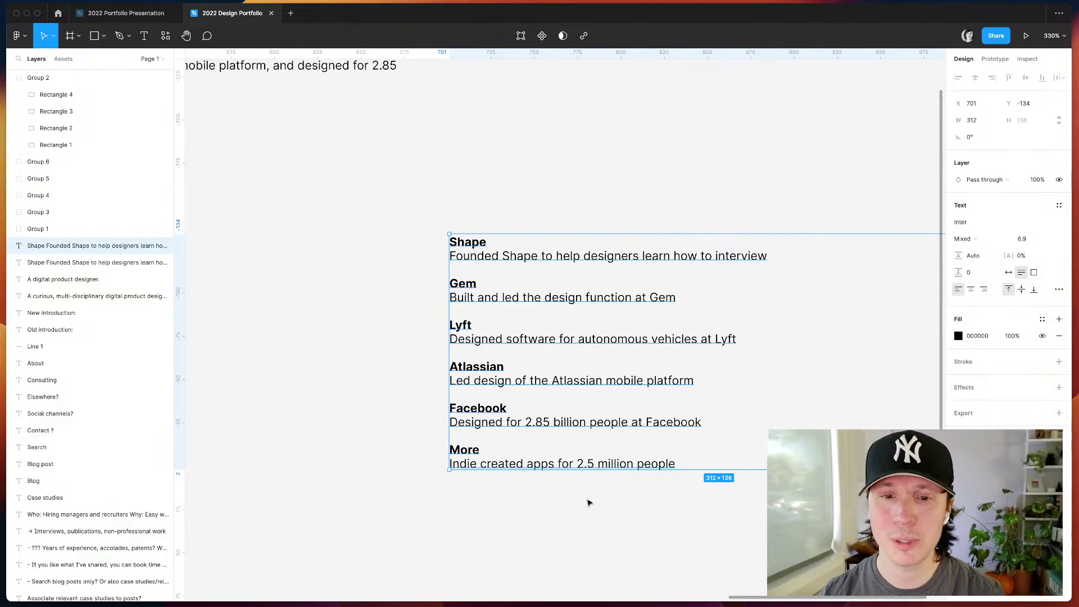
left_click(532, 478)
- Draw an 18 × 18 square beside the Shape entry and duplicate it at even spacing for the other five companies
key("r")
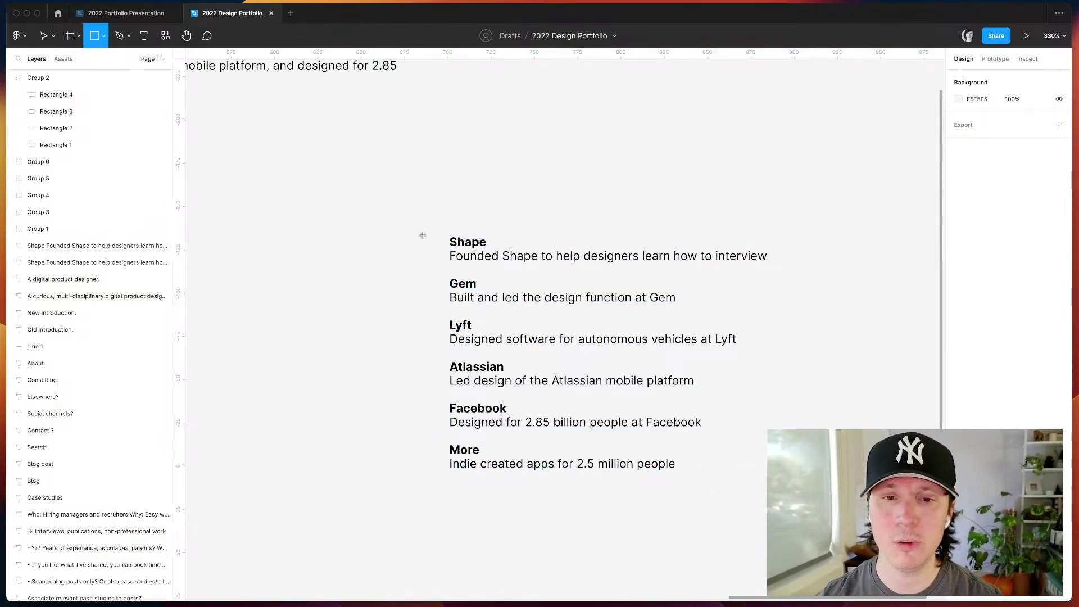
mouse_move(417, 233)
left_mouse_down()
mouse_move(449, 265)
mouse_move(415, 257)
mouse_move(417, 299)
left_mouse_up()
key("super+d")
key("super+d")
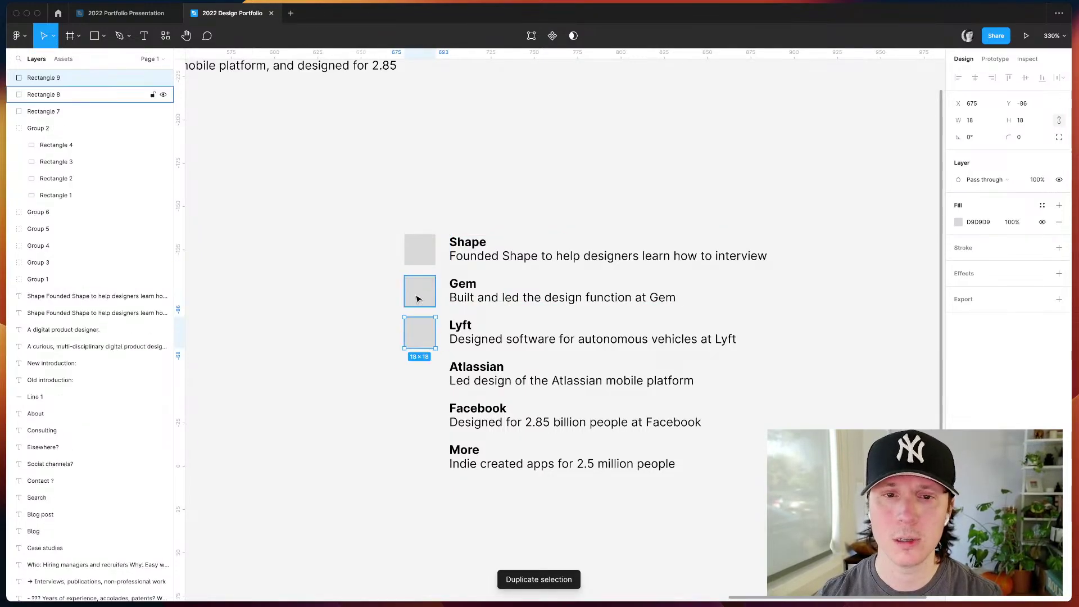
key("super+d")
key("super+d")
key("super+d")
left_click(323, 431)
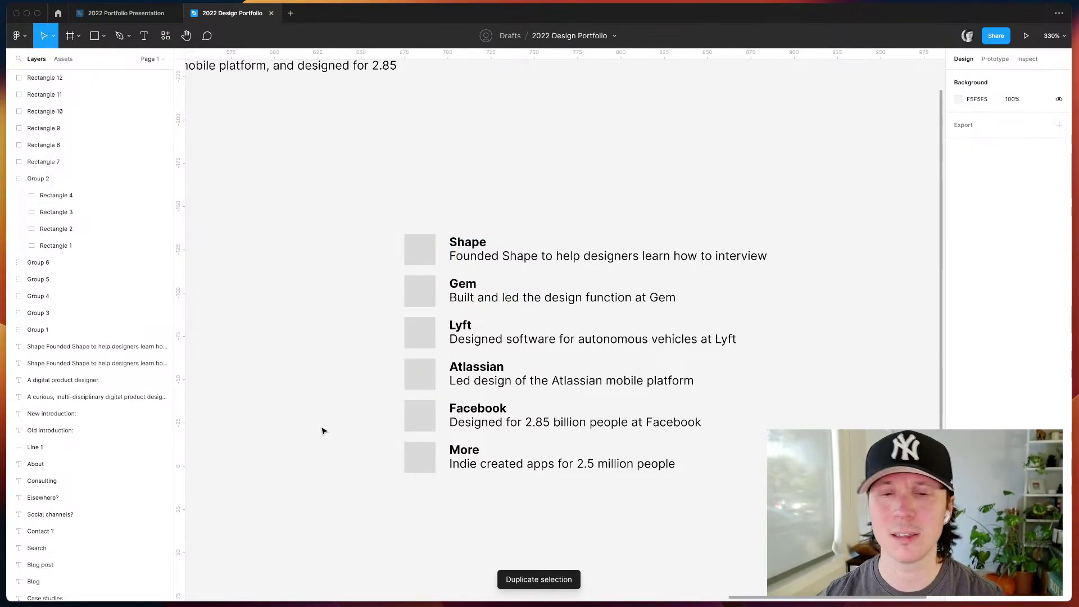
- Review the company rows from Shape to More and compare them with the old and new introductions
scroll(373, 416, "right", 1)
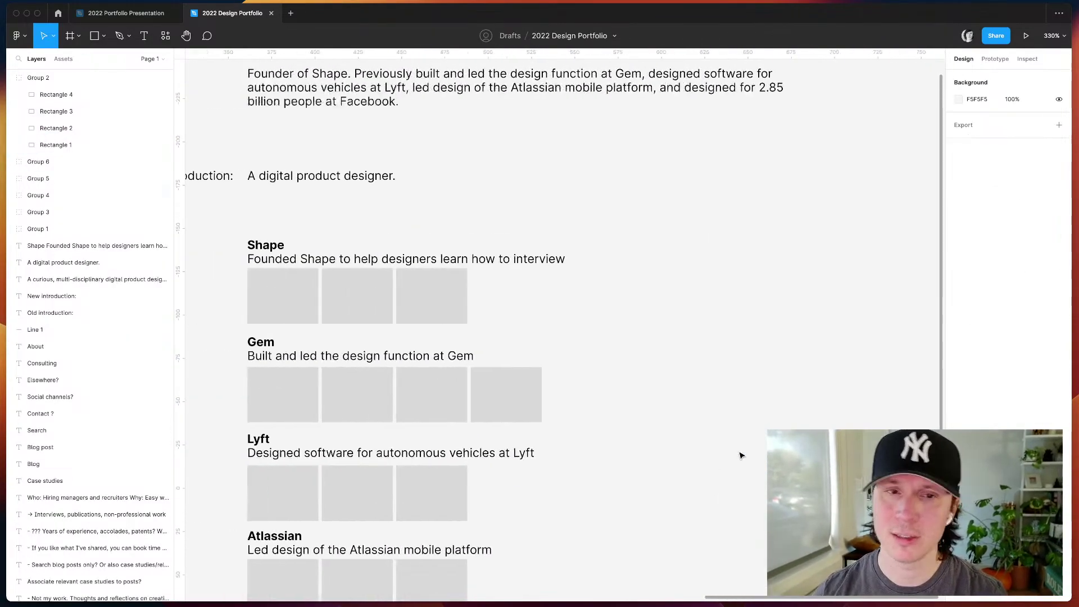
scroll(674, 409, "down", 3)
scroll(674, 409, "left", 3)
scroll(561, 234, "down", 4)
scroll(562, 234, "right", 3)
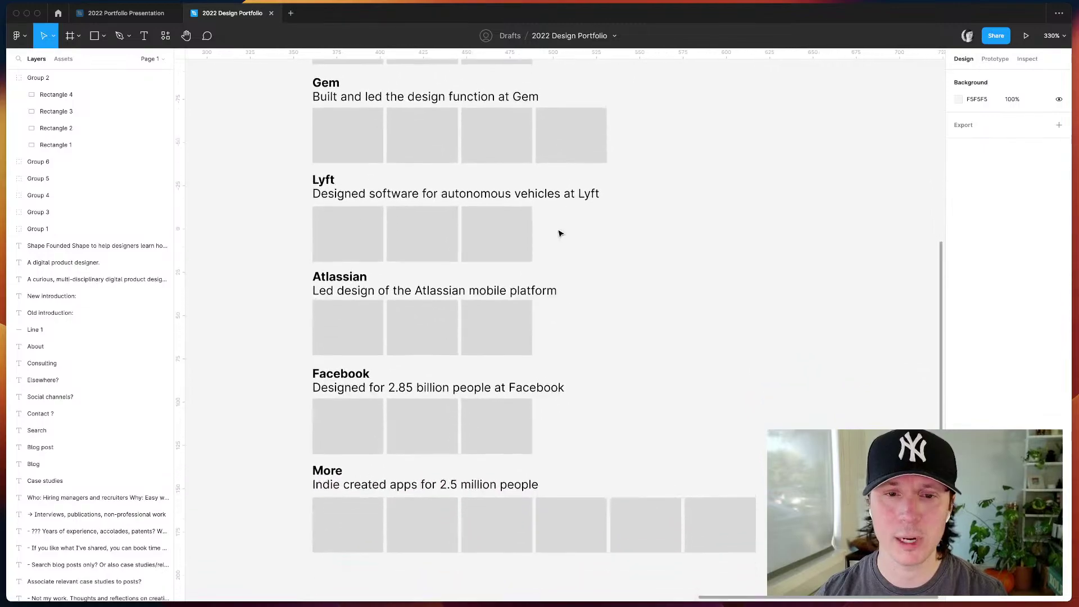
scroll(560, 234, "up", 7)
scroll(560, 233, "left", 1)
scroll(510, 282, "down", 2)
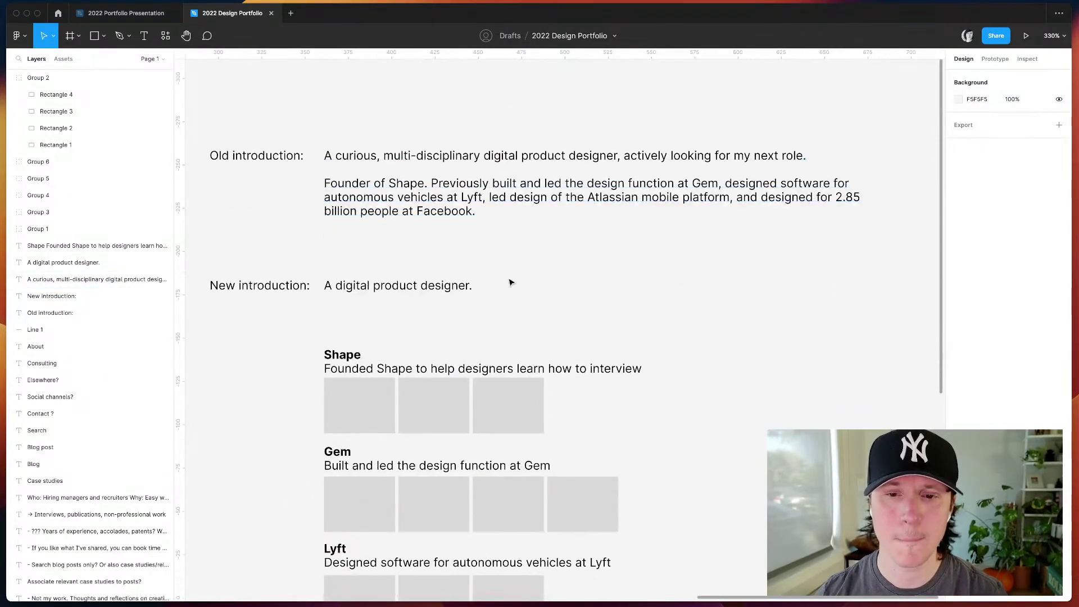
- Group all company text and rectangle rows and move the group down to about Y -79
scroll(260, 359, "down", 5)
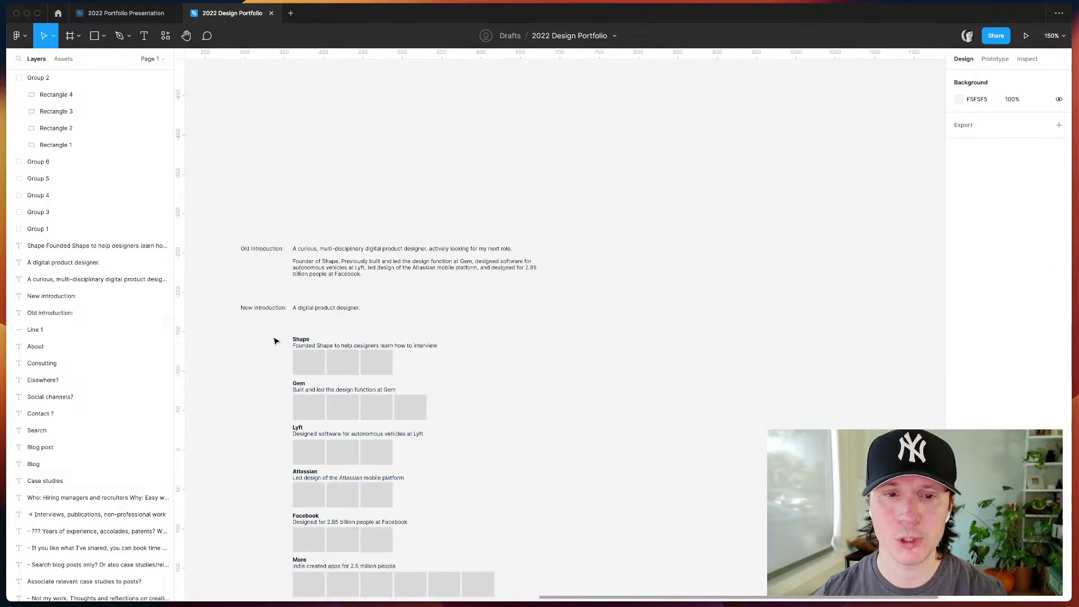
left_click_drag(262, 334, 506, 523)
key("super+g")
left_click_drag(315, 287, 315, 345)
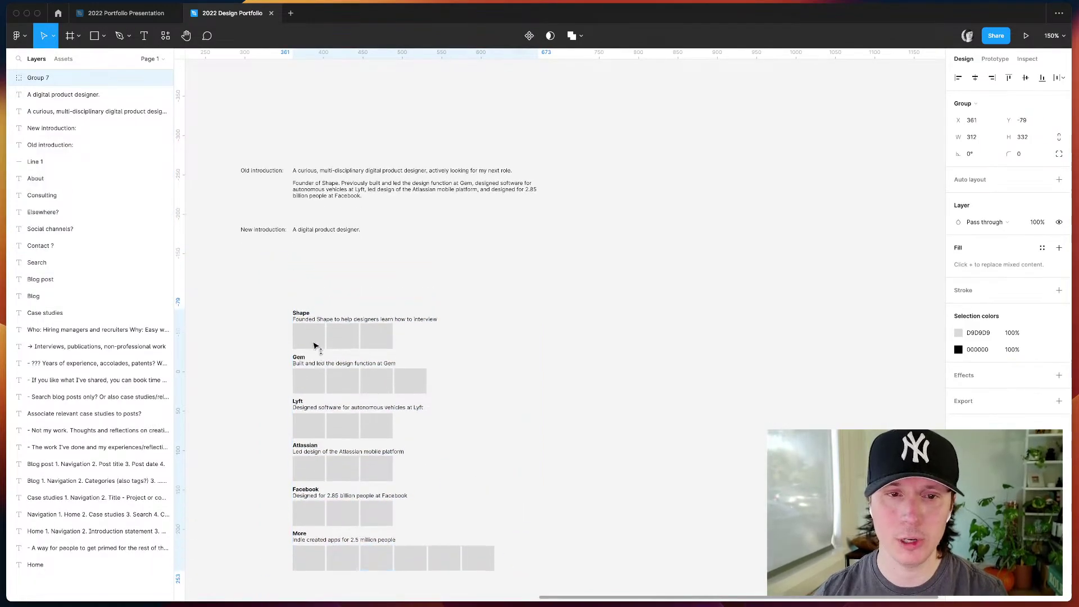
- Remove the word "digital" from the new introduction's "A digital product designer." text
left_click(222, 345)
scroll(313, 255, "up", 5)
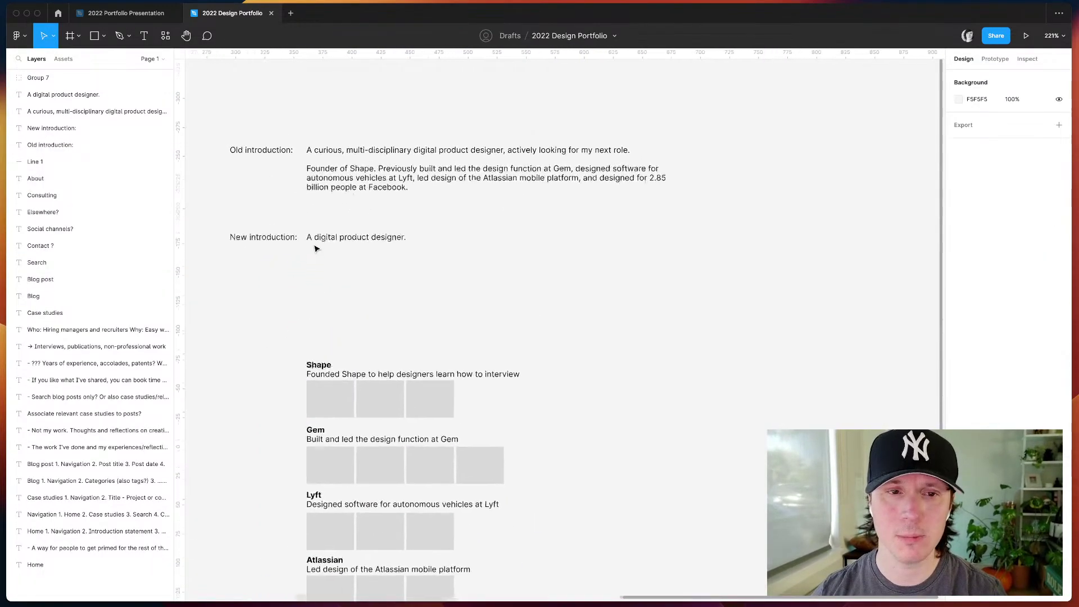
double_click(400, 270)
left_click(379, 271)
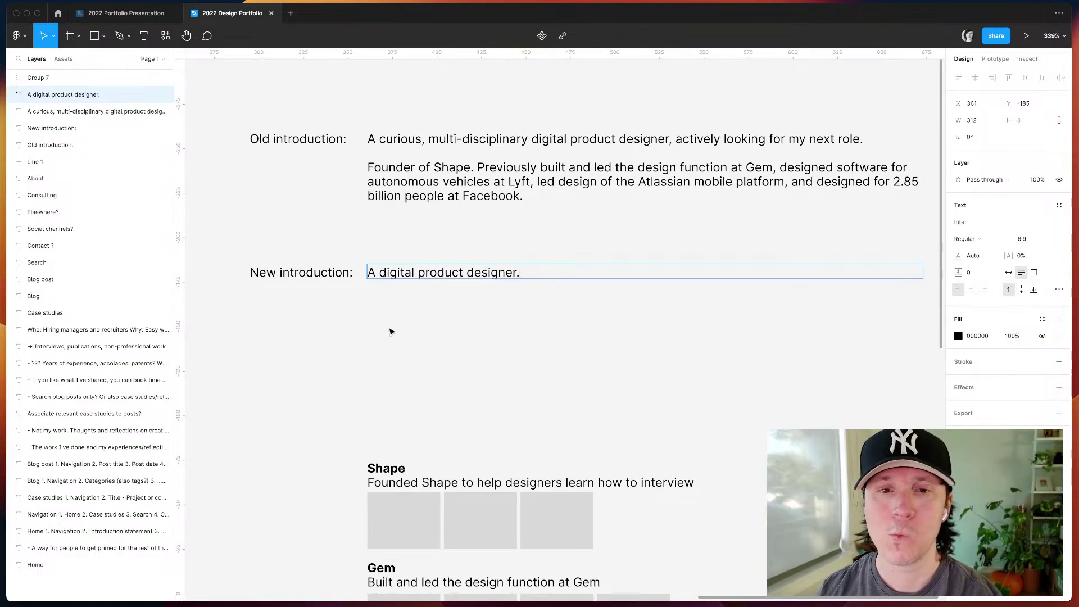
left_click(382, 273)
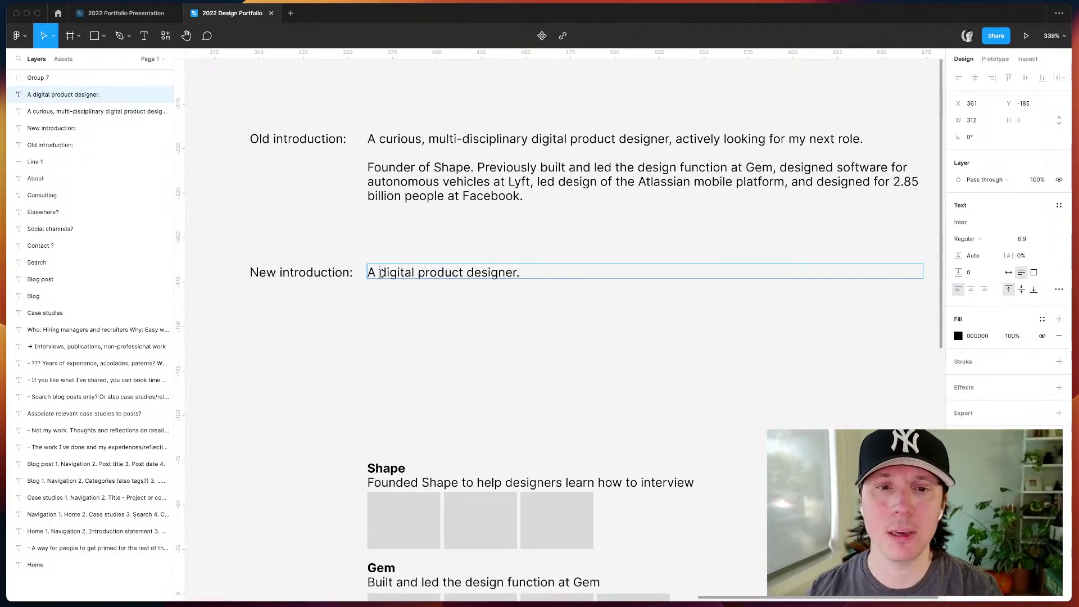
double_click(407, 274)
key("BackSpace")
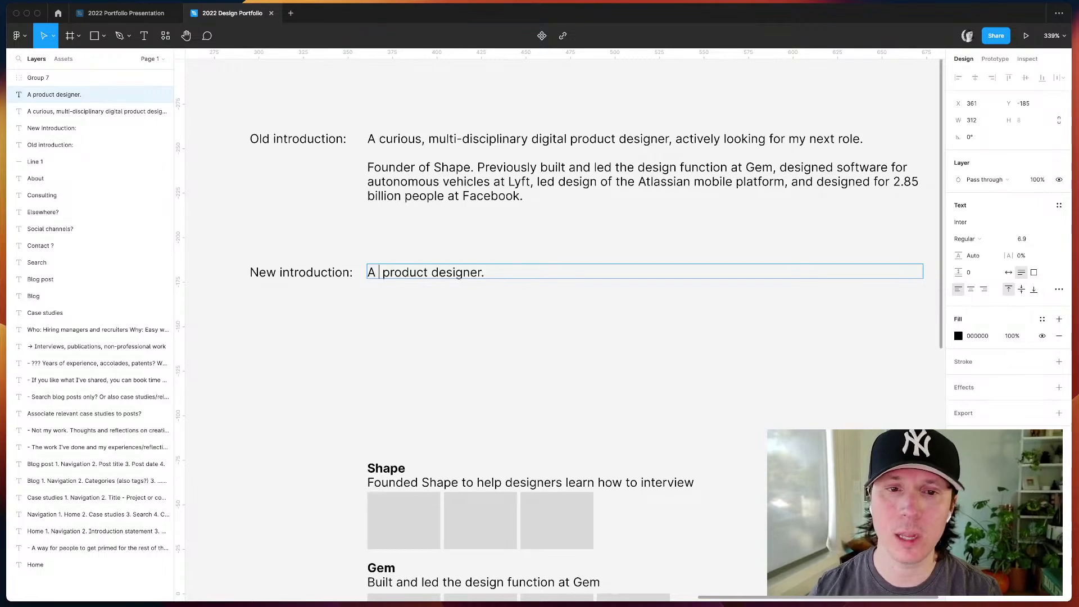
key("Escape")
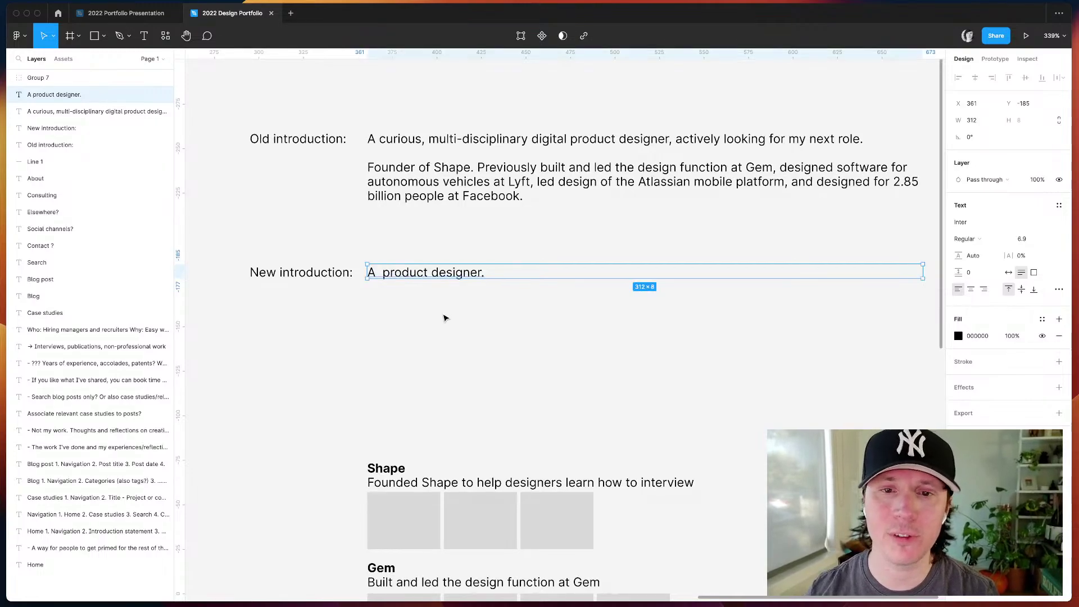
- Set the new introduction text to auto width and cut "product designer." from it, leaving only "A"
left_click(1008, 272)
double_click(403, 275)
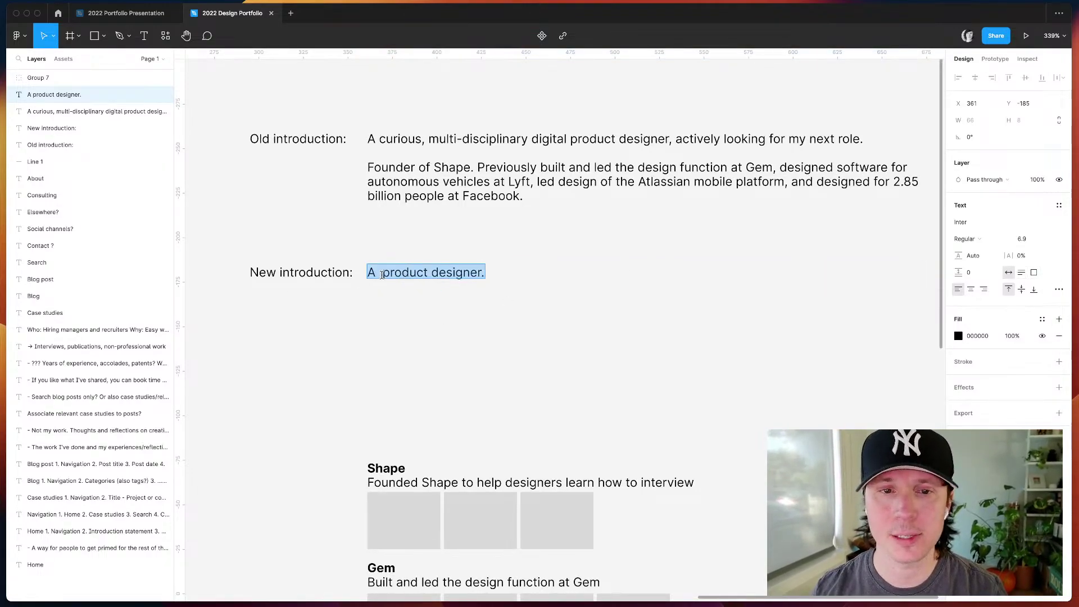
left_click(382, 274)
key("super+shift+Right")
key("super+c")
key("BackSpace")
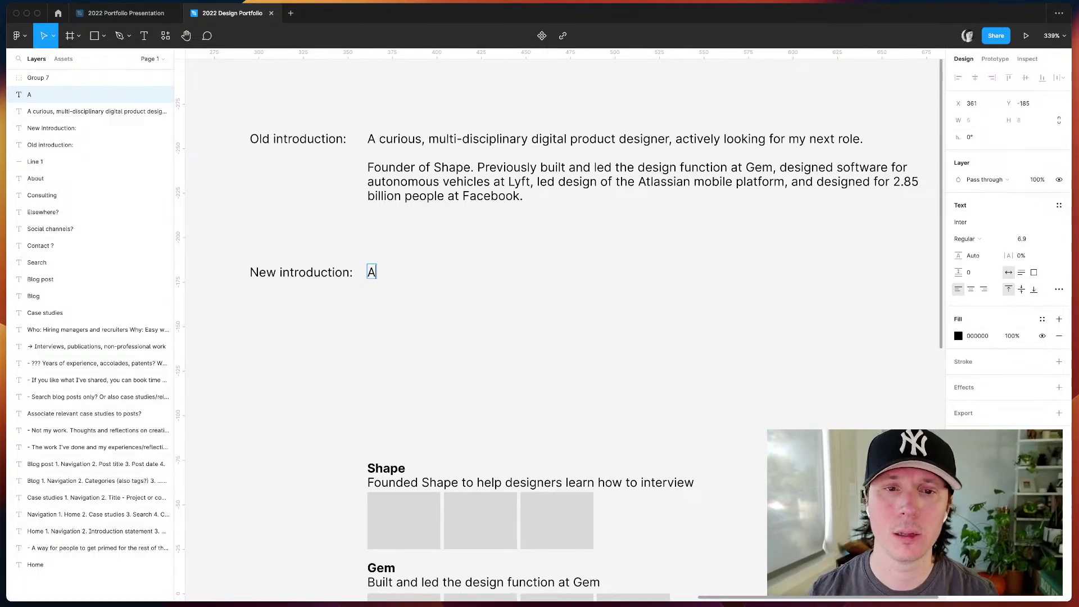
- Duplicate the "A" text, place the copy beside it, and replace its content with the copied "product designer."
key("Escape")
key("super+d")
left_click_drag(376, 273, 428, 275)
key("Return")
key("super+v")
key("Escape")
- Change the second "product designer." text to "passionate" and space the words as "A passionate product designer."
key("Return")
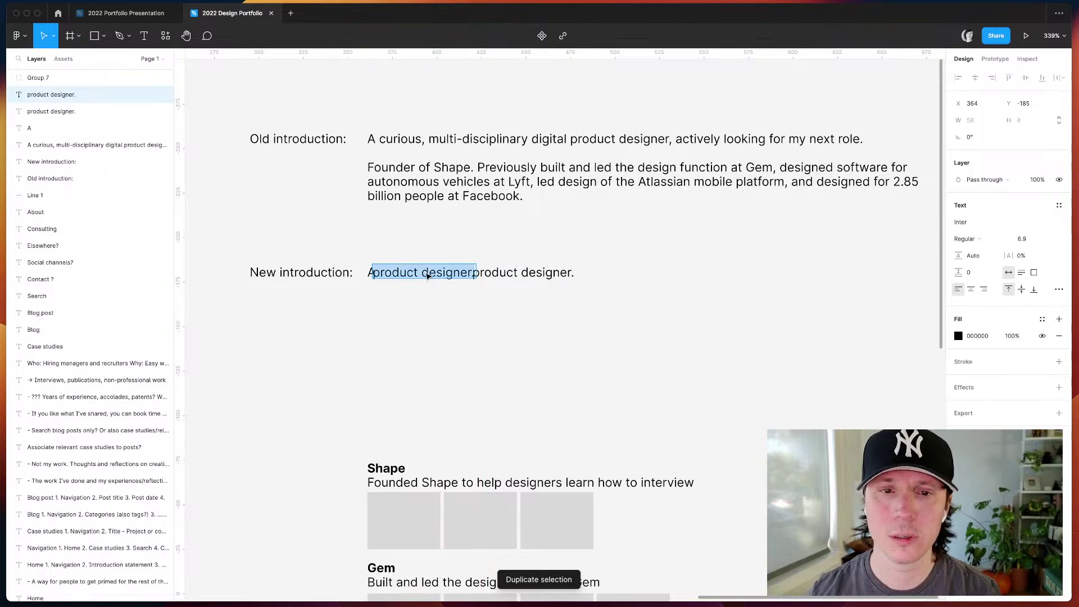
key("BackSpace")
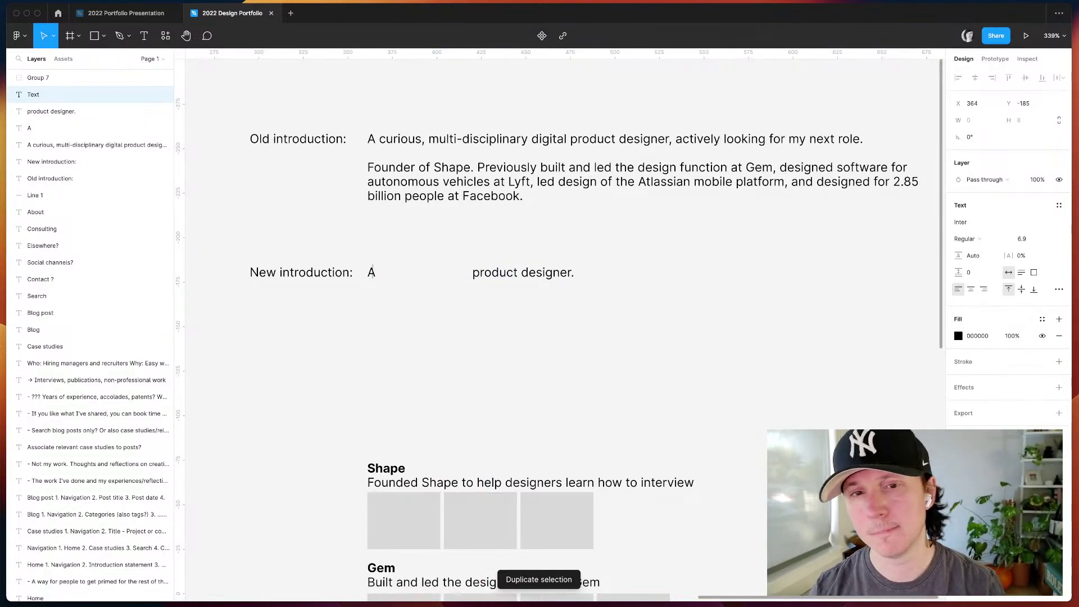
type("passionate")
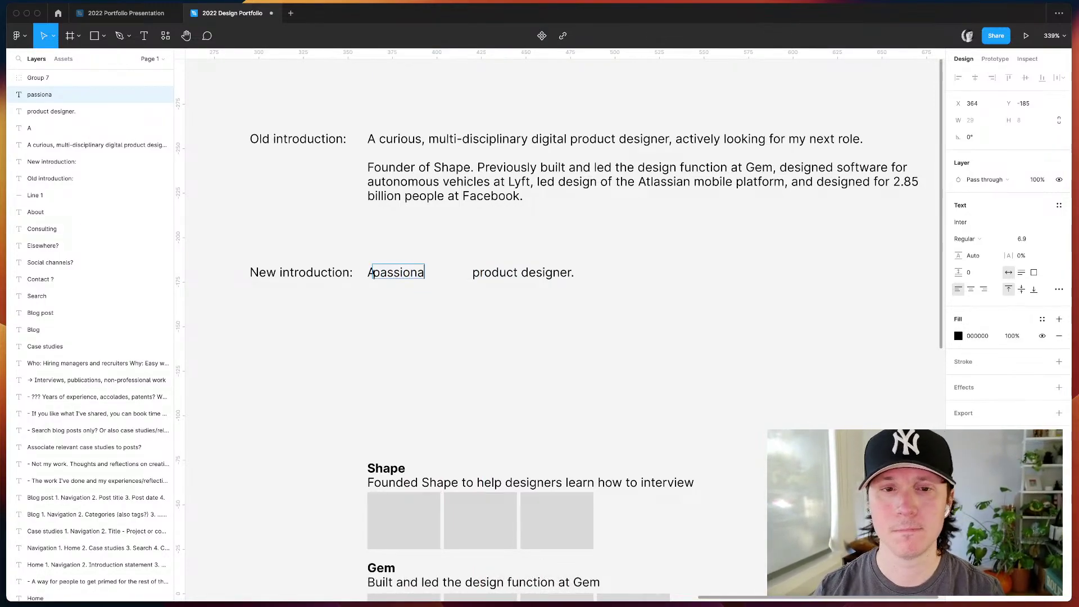
key("Escape")
mouse_move(404, 276)
left_mouse_down()
mouse_move(423, 276)
mouse_move(414, 276)
left_mouse_up()
left_click_drag(483, 276, 465, 275)
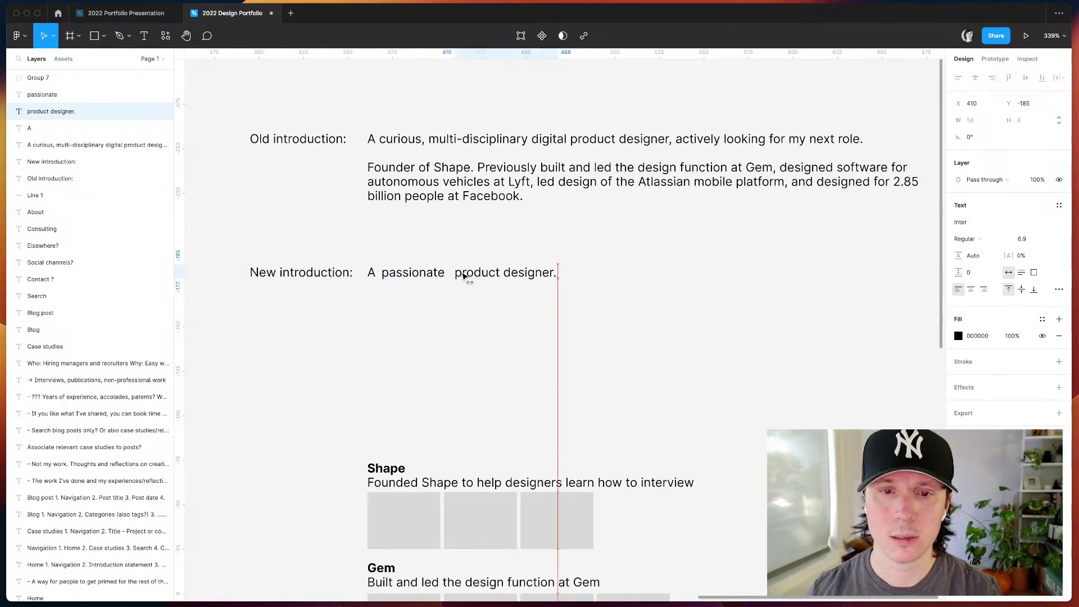
- Duplicate the word "passionate" directly below itself and change the copy to "innovative"
left_click(434, 337)
left_click(407, 274)
key("super+d")
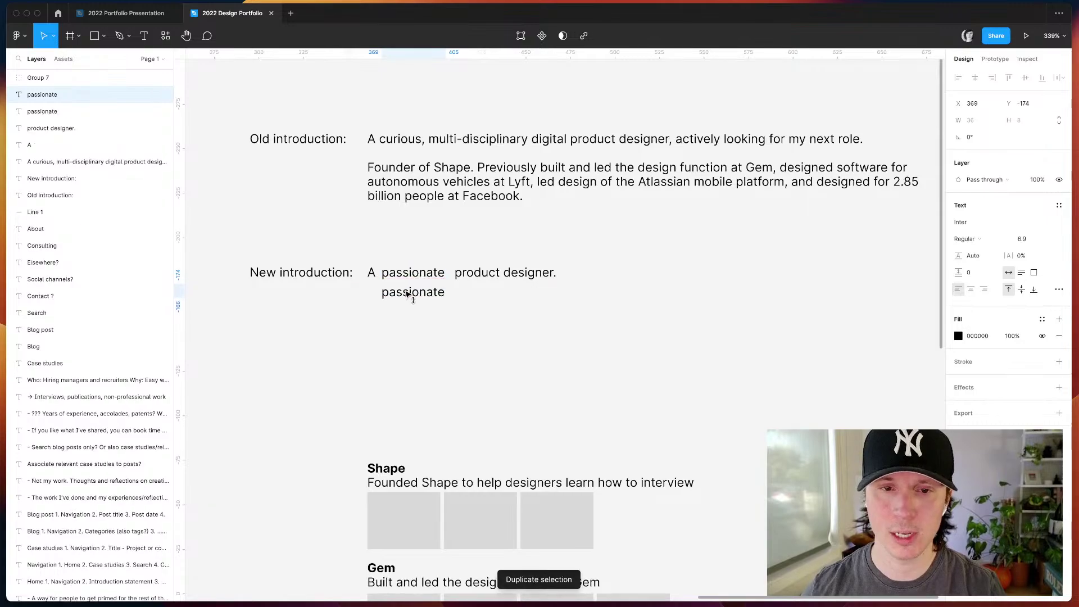
key("Return")
key("BackSpace")
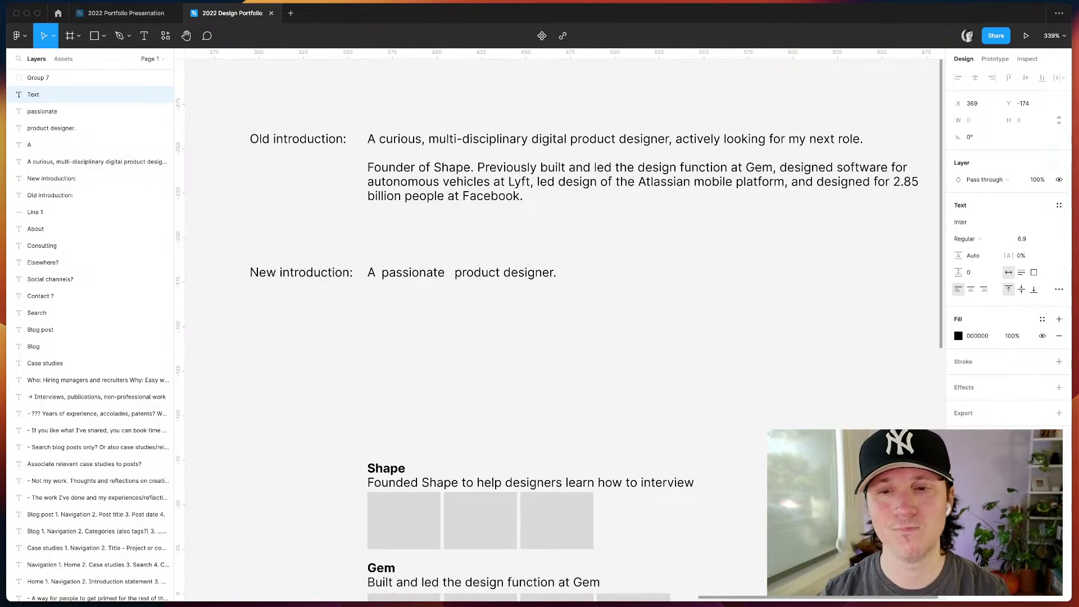
type("innovative")
key("Escape")
- Duplicate "innovative", change the copy to "experienced", and place it below at about Y -163
key("super+d")
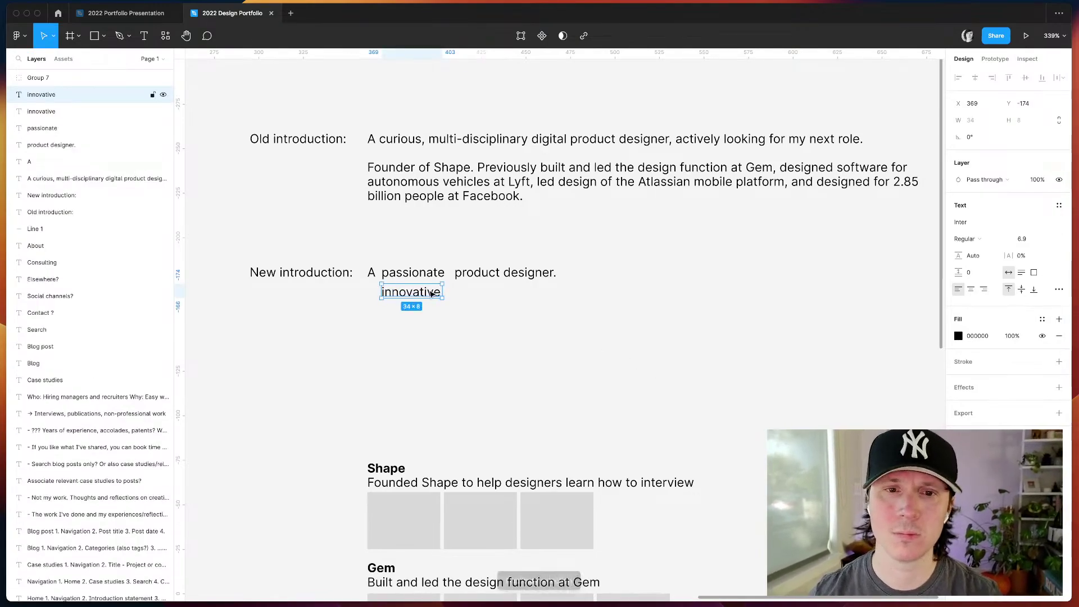
left_click_drag(431, 293, 421, 307)
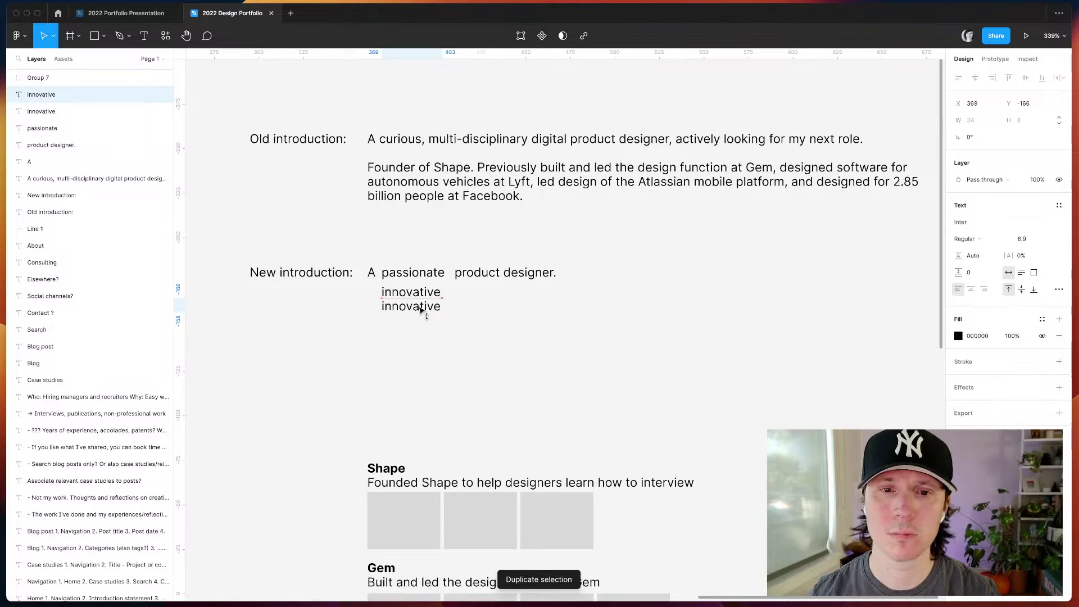
double_click(421, 307)
type("experienced")
key("Escape")
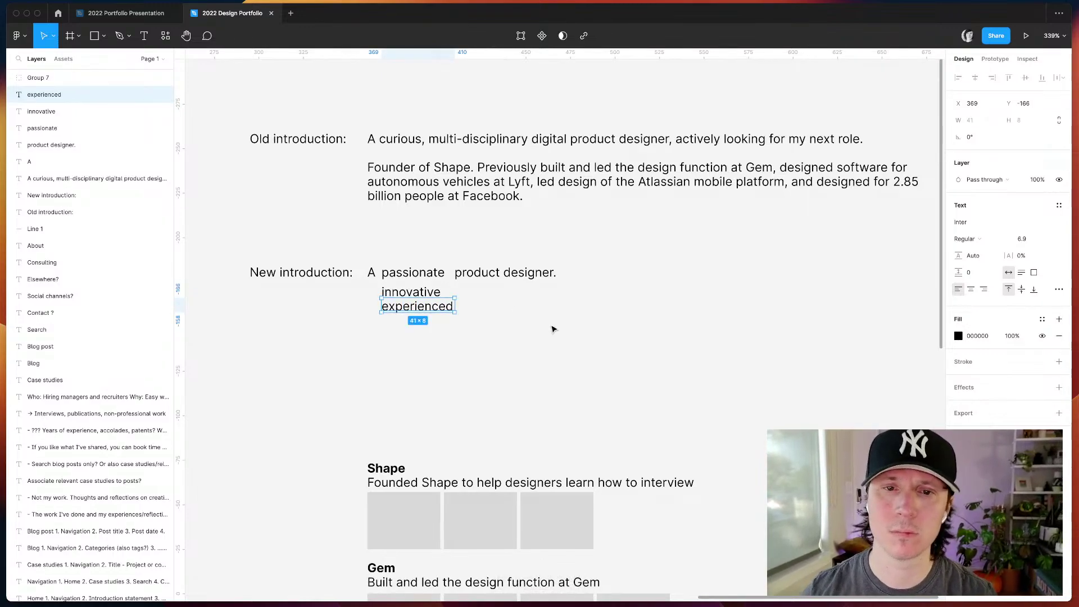
left_click_drag(448, 310, 443, 316)
left_click(482, 311)
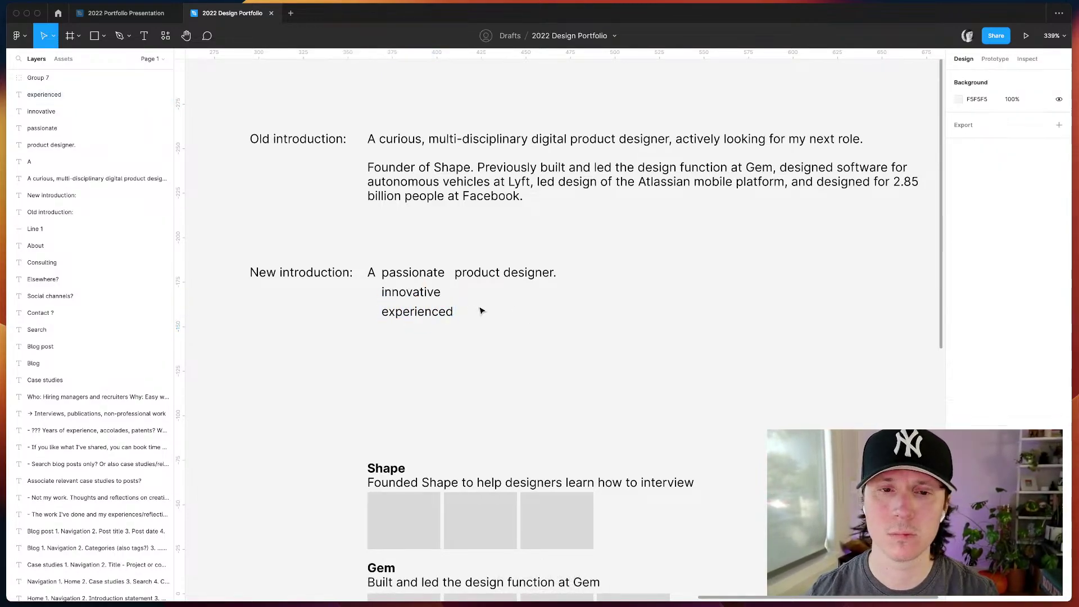
- Delete the word "innovative" and move "experienced" up beneath "passionate" to about Y -173
left_click(442, 312)
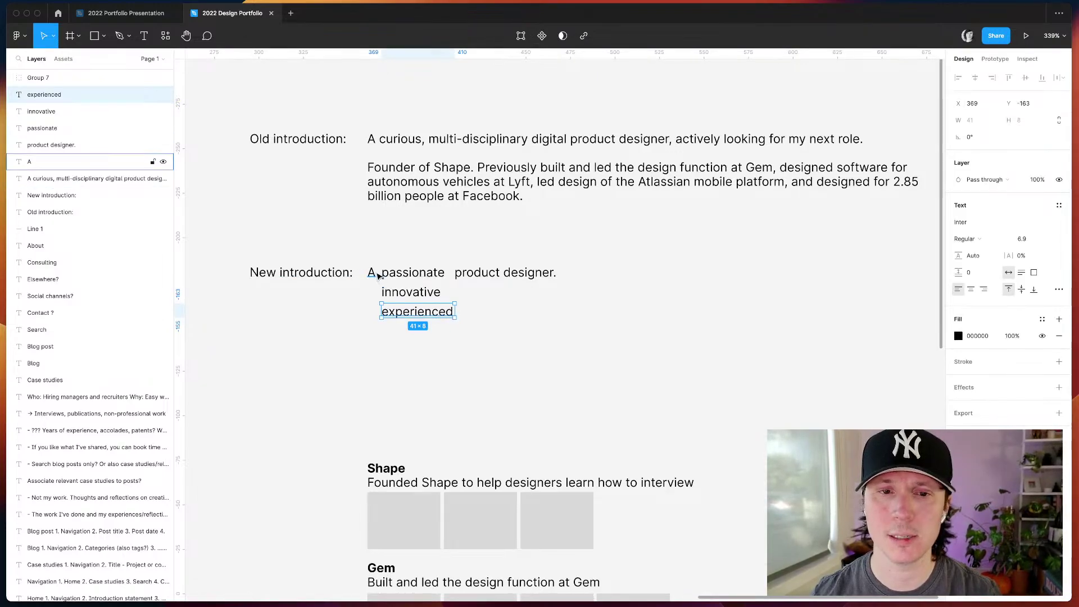
left_click(406, 292)
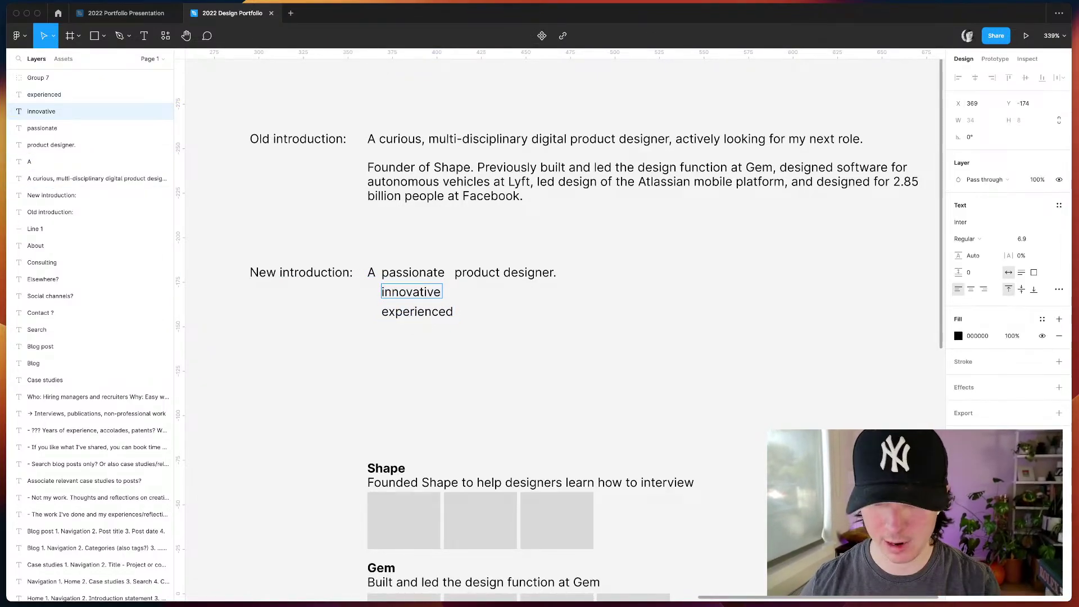
key("Delete")
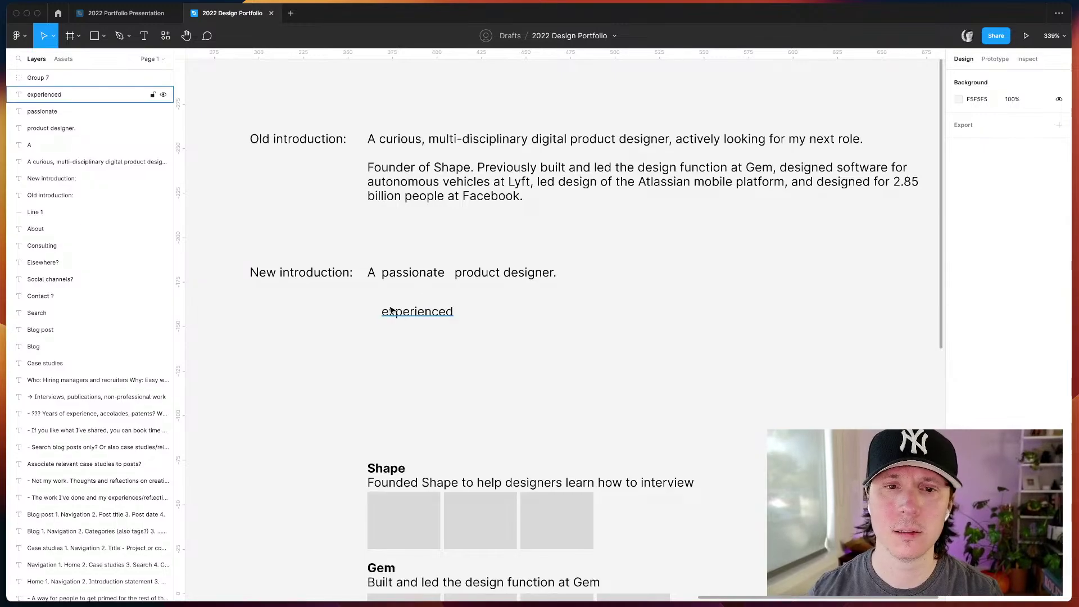
left_click(414, 310)
key("Up")
key("Up")
key("Up")
key("Up")
key("Up")
key("Up")
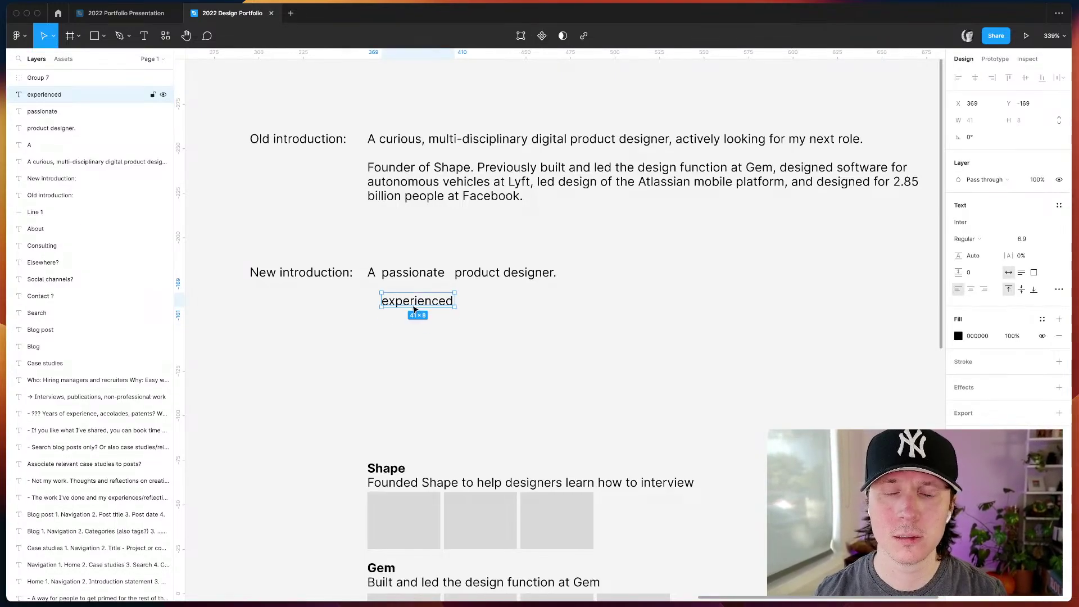
left_click_drag(414, 309, 420, 302)
left_click(472, 342)
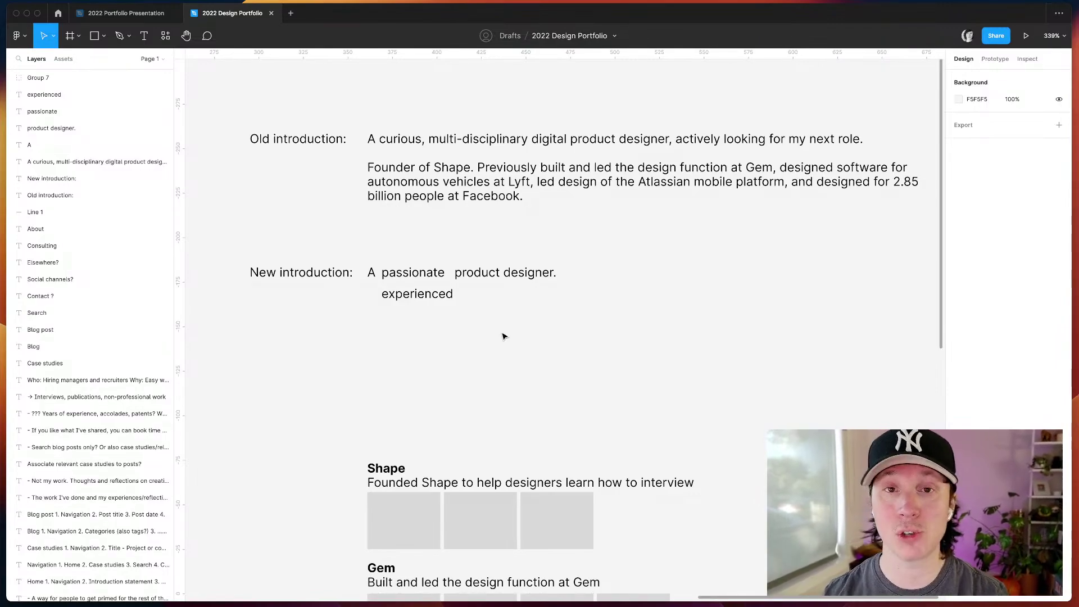
- Delete the separate "passionate", "experienced" and "product designer." texts and complete the remaining "A" as "A product designer."
left_click(405, 292)
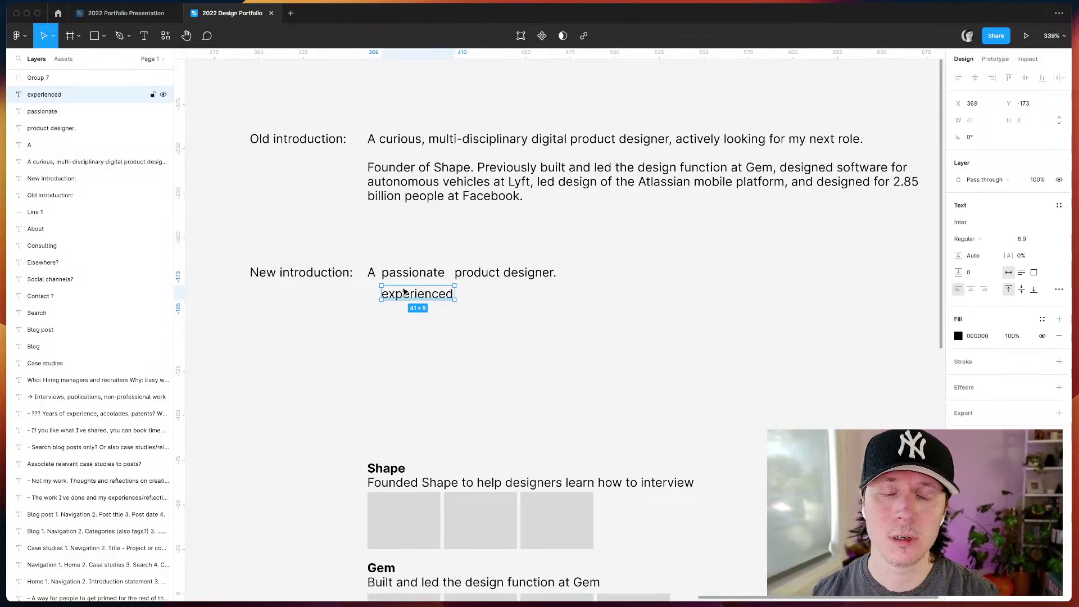
left_click(433, 272, "shift")
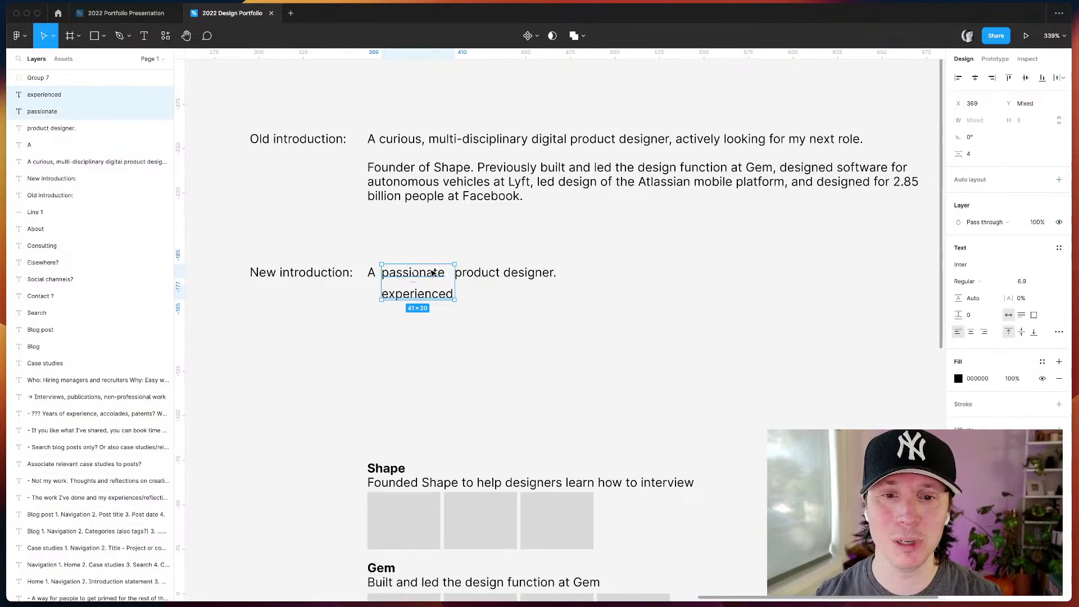
key("Delete")
left_click(469, 272)
key("Escape")
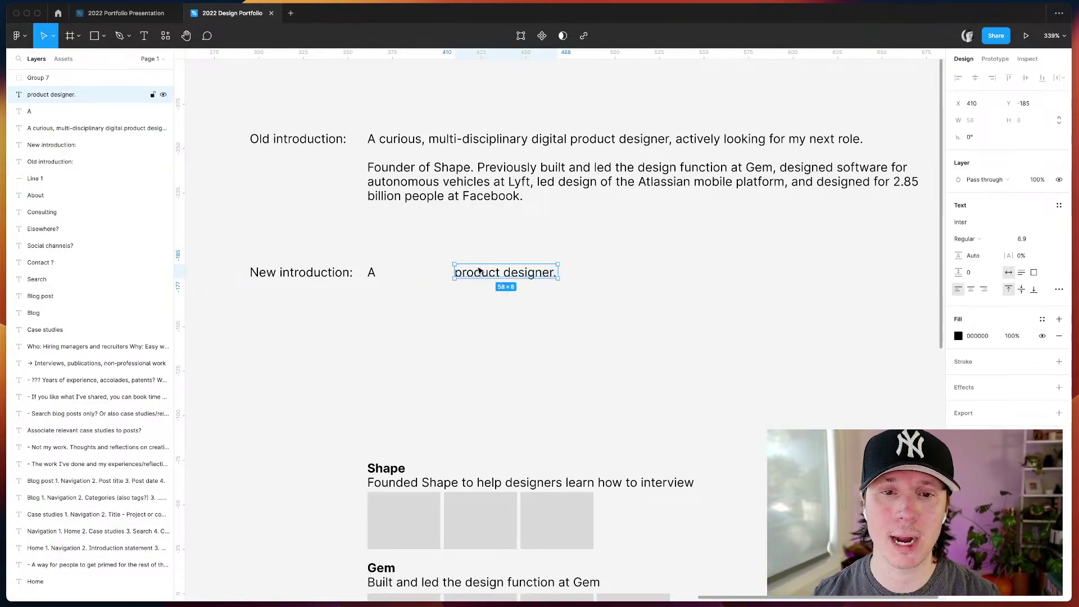
key("Delete")
double_click(372, 272)
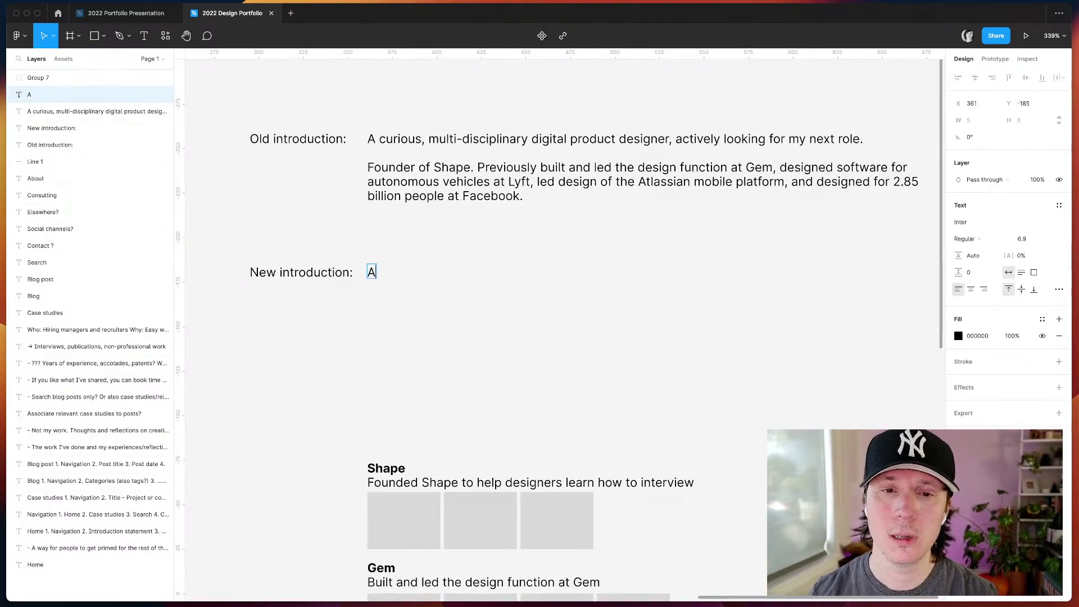
type("product designer.")
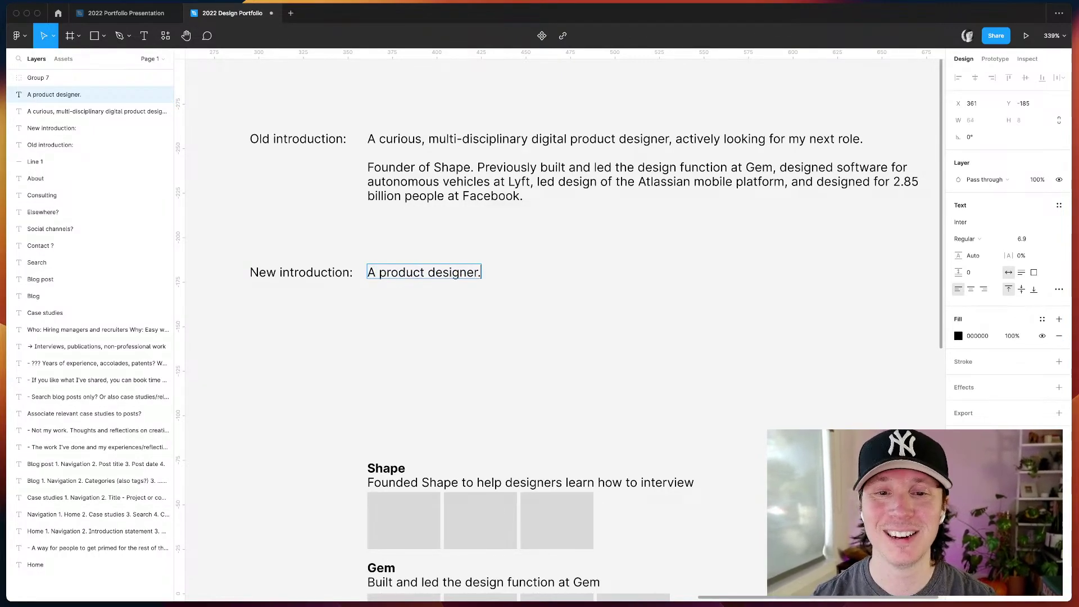
left_click(443, 323)
- Review the Navigation and Home page outlines and compare them with the old and new introductions
scroll(385, 332, "down", 3)
scroll(385, 332, "left", 2)
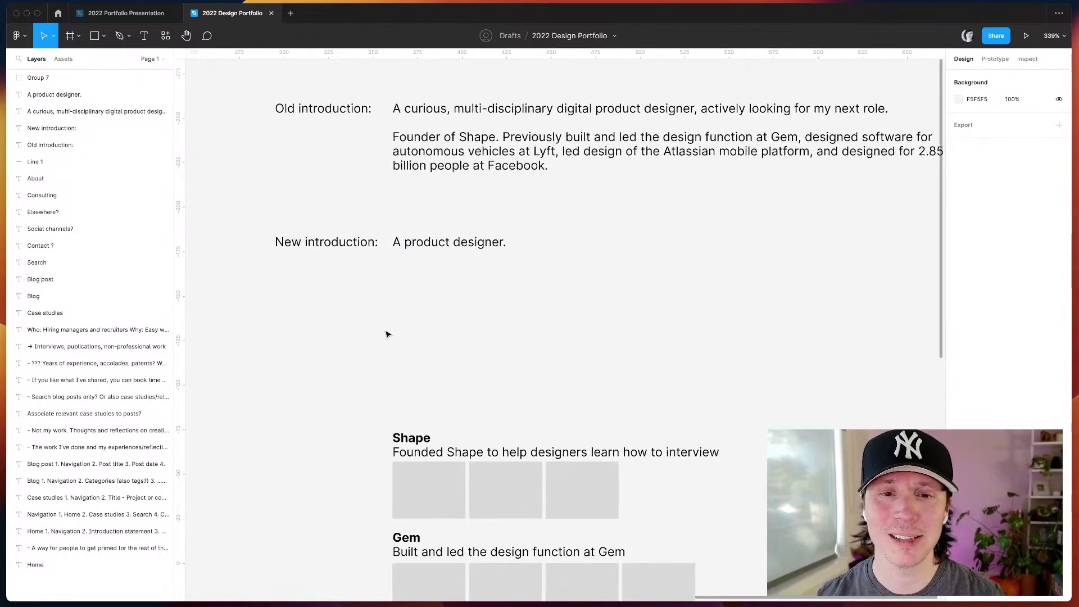
scroll(474, 281, "left", 15)
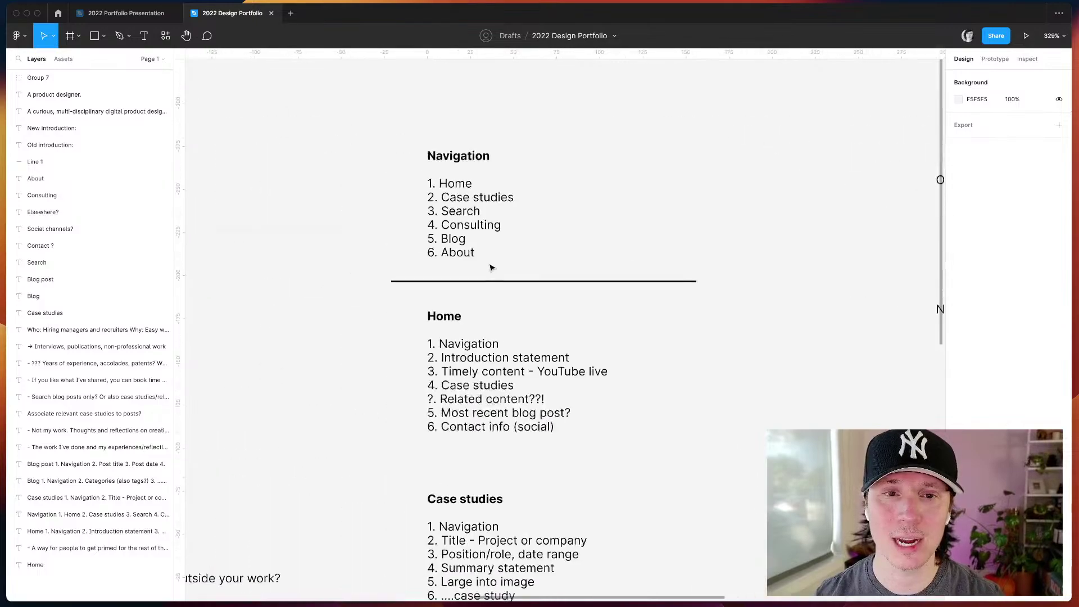
scroll(319, 176, "left", 3)
scroll(723, 193, "right", 15)
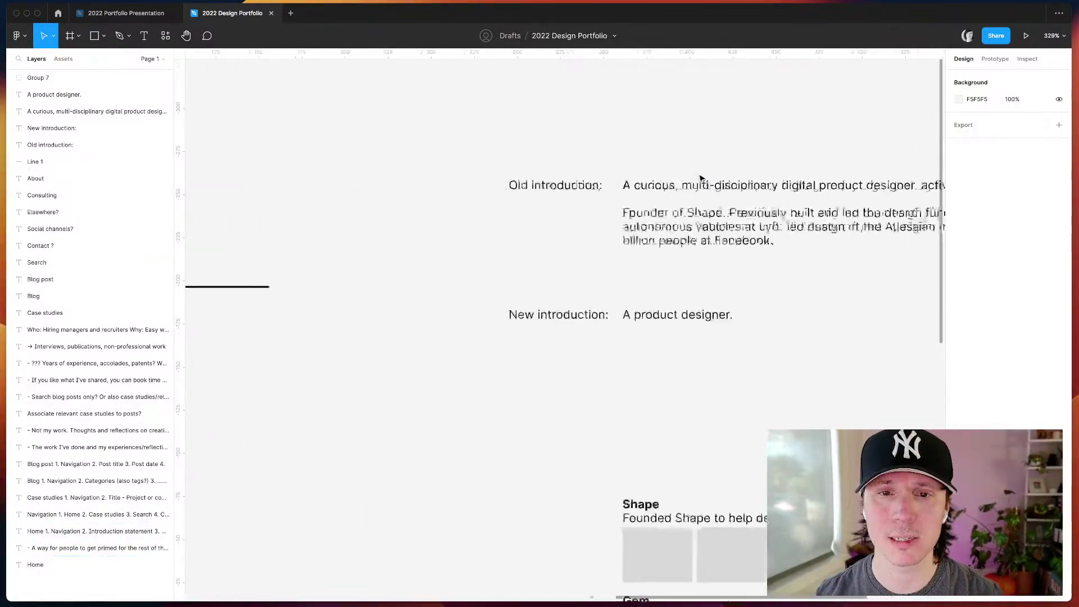
scroll(373, 399, "left", 5)
scroll(356, 368, "up", 1)
- Extend the new introduction line to read "A product designer with experience leading design, ."
left_click(388, 304)
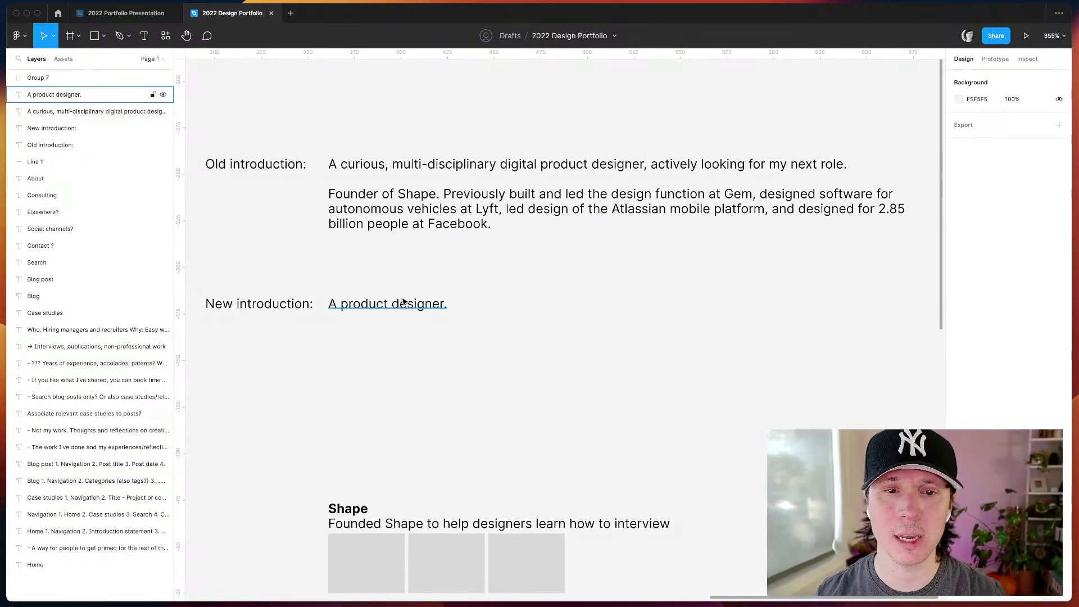
left_click(444, 304)
type("with ")
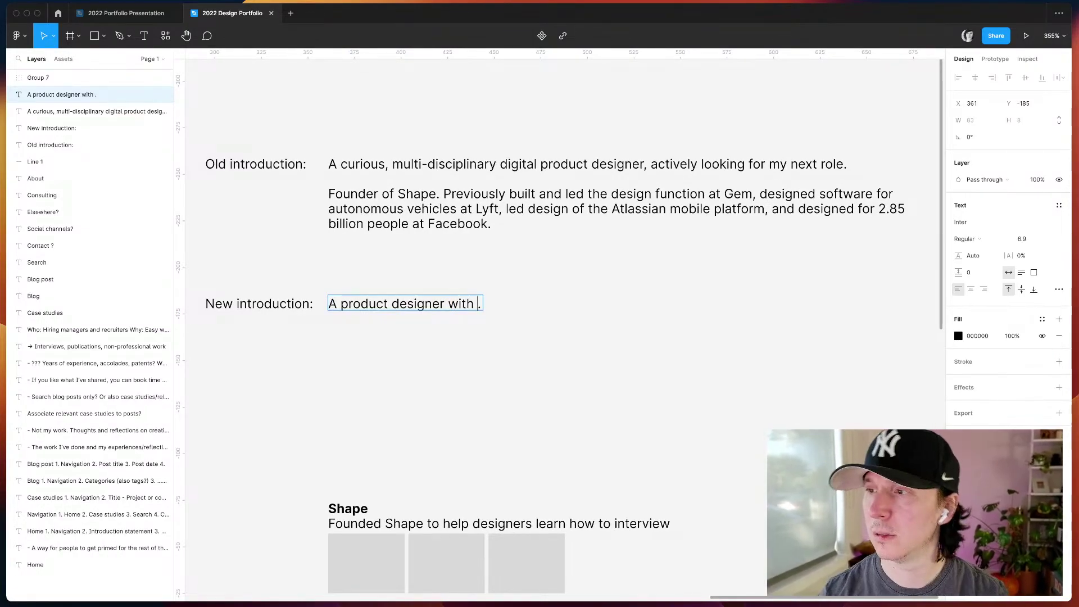
type("experience ")
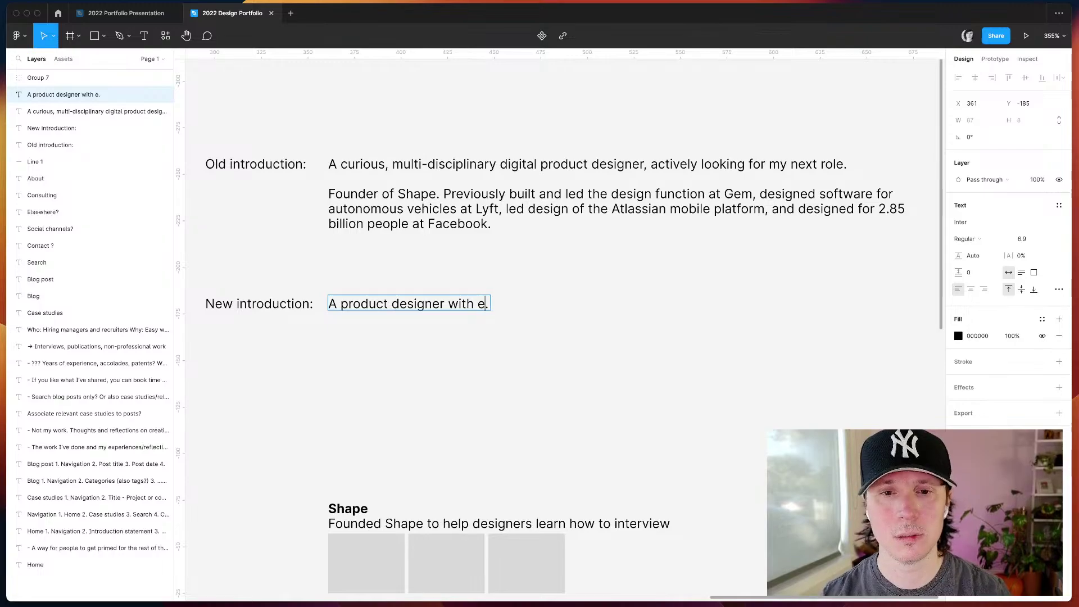
type("leading,")
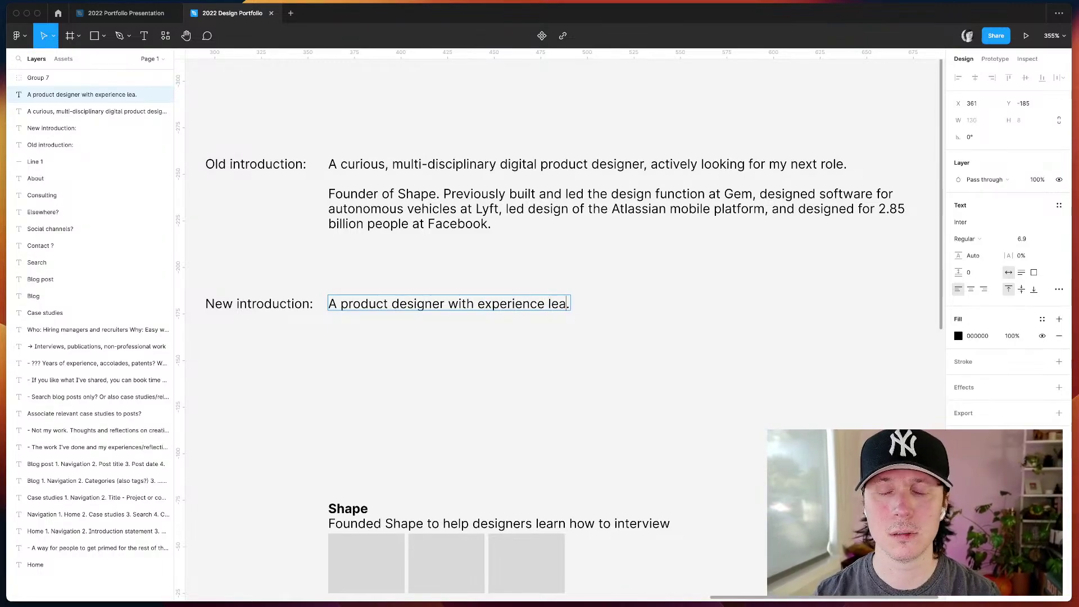
key("BackSpace")
type("design,")
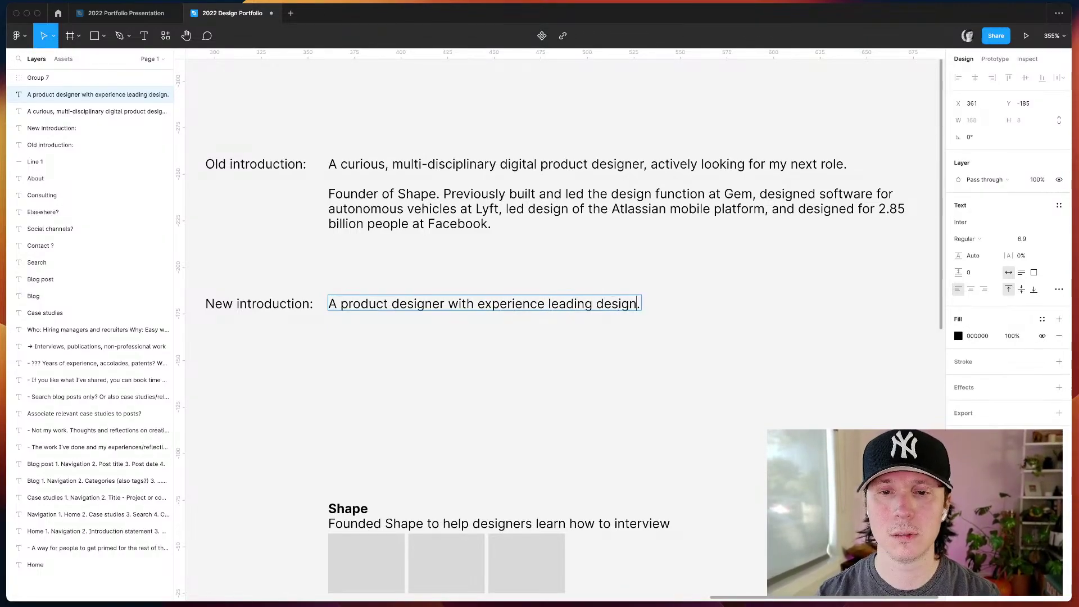
key("Escape")
left_click(494, 465)
- Review the old introduction's second paragraph and compare it with the phrase "leading design," in the new introduction
scroll(532, 320, "down", 10)
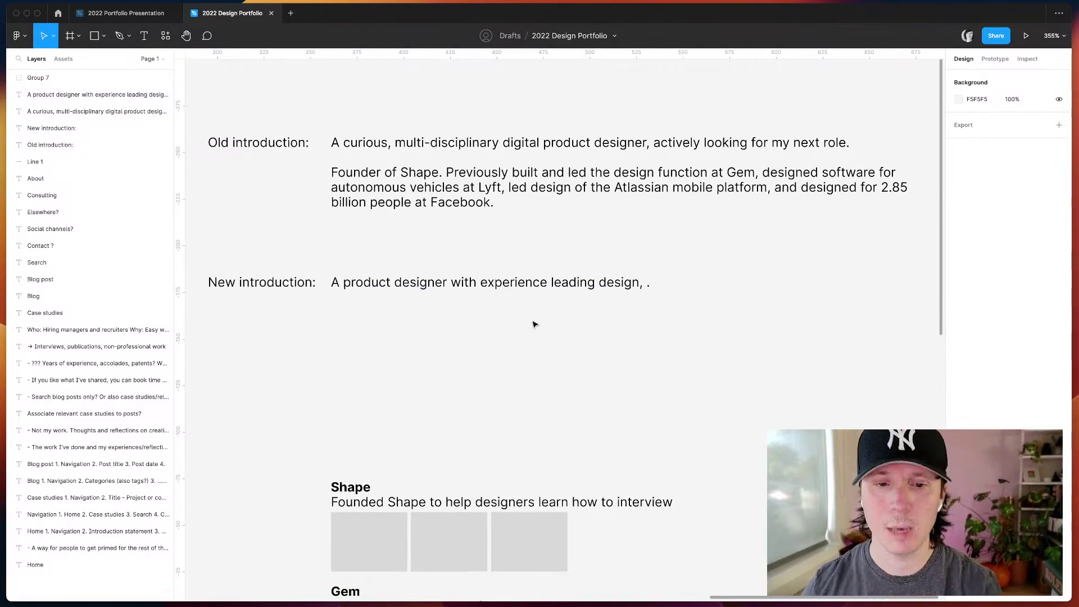
scroll(472, 268, "up", 8)
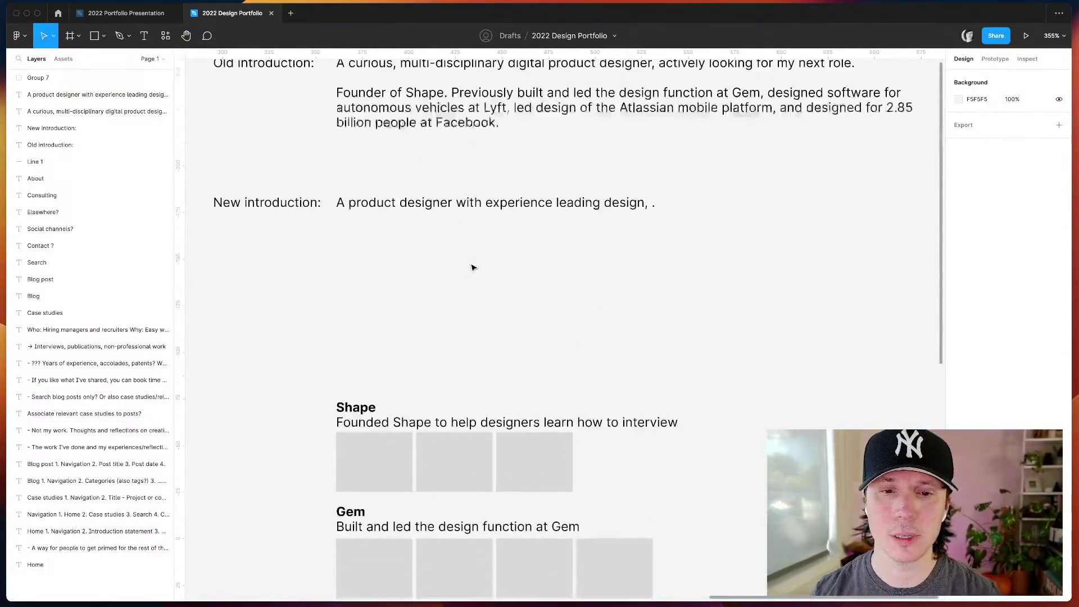
scroll(487, 258, "down", 7)
scroll(605, 258, "up", 8)
scroll(605, 258, "left", 2)
left_click(494, 167)
double_click(495, 167)
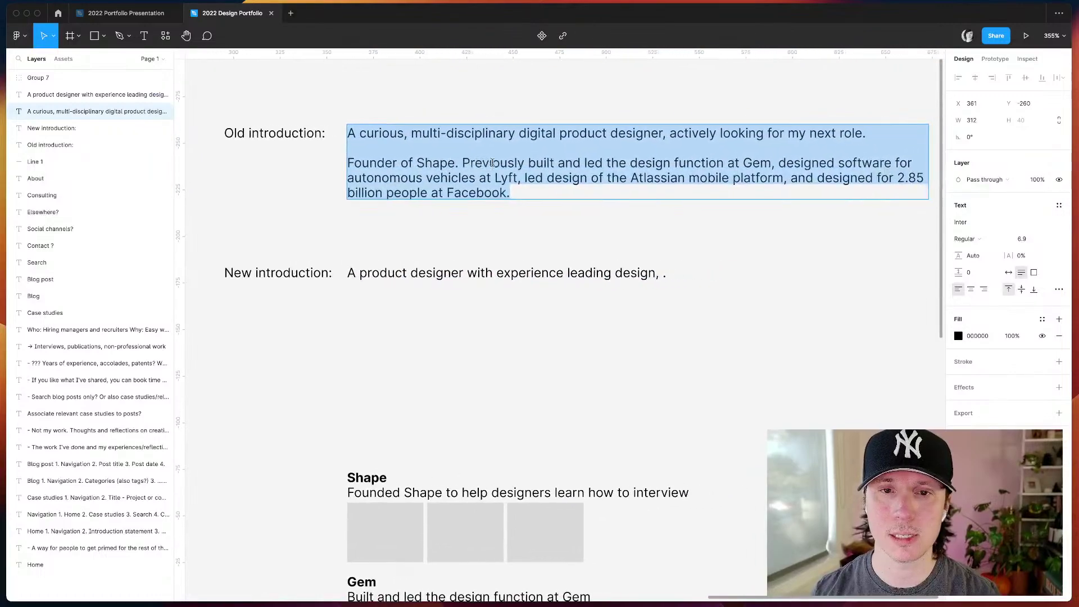
triple_click(494, 167)
scroll(584, 255, "right", 3)
scroll(585, 254, "up", 1)
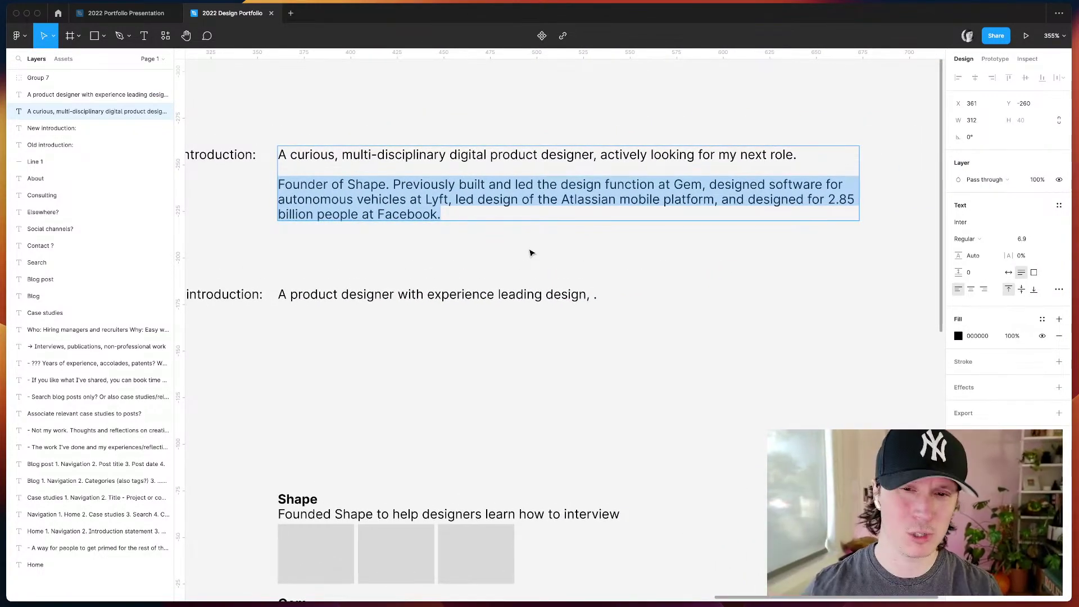
key("Escape")
key("Return")
triple_click(438, 195)
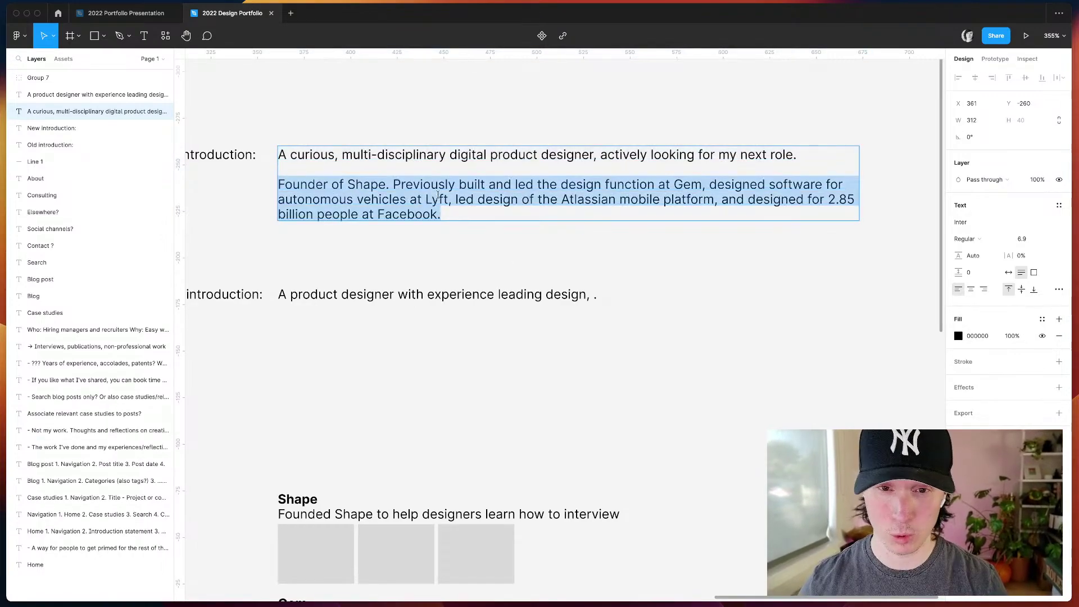
key("Escape")
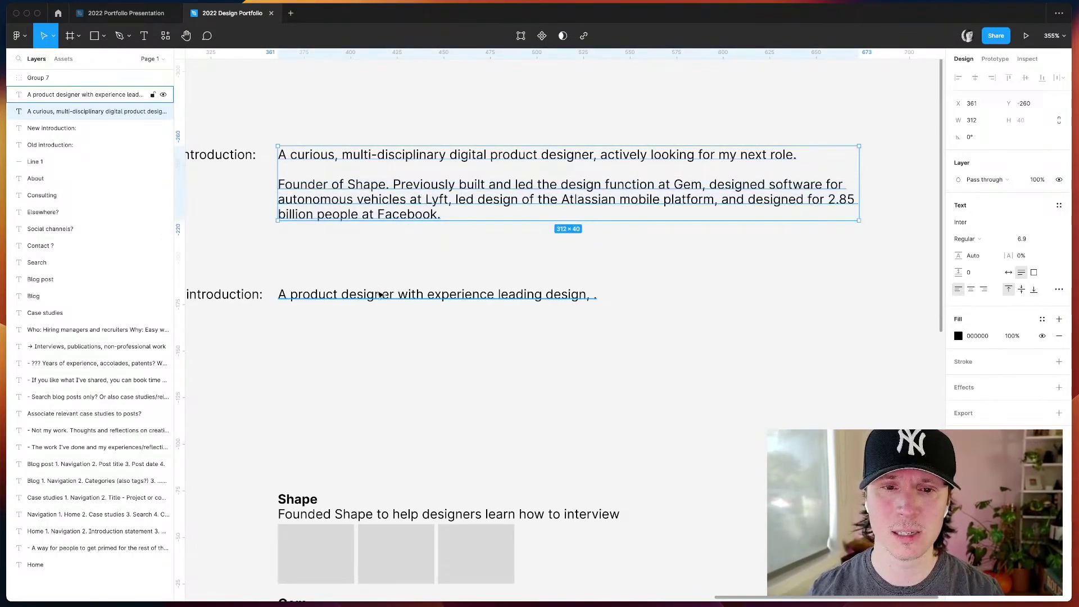
double_click(497, 292)
left_click(593, 294)
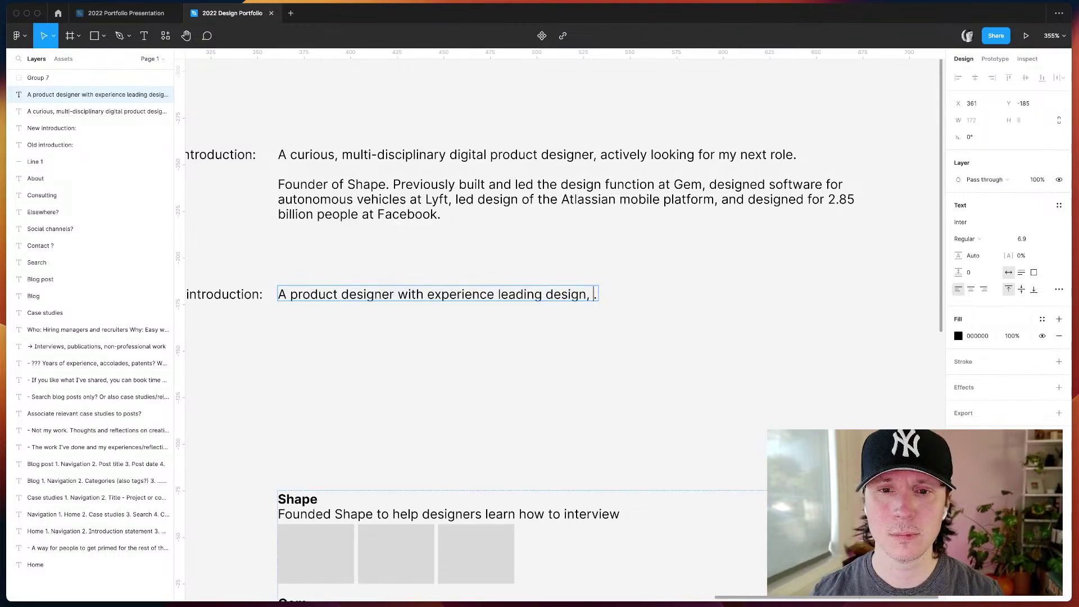
left_click(498, 294, "shift")
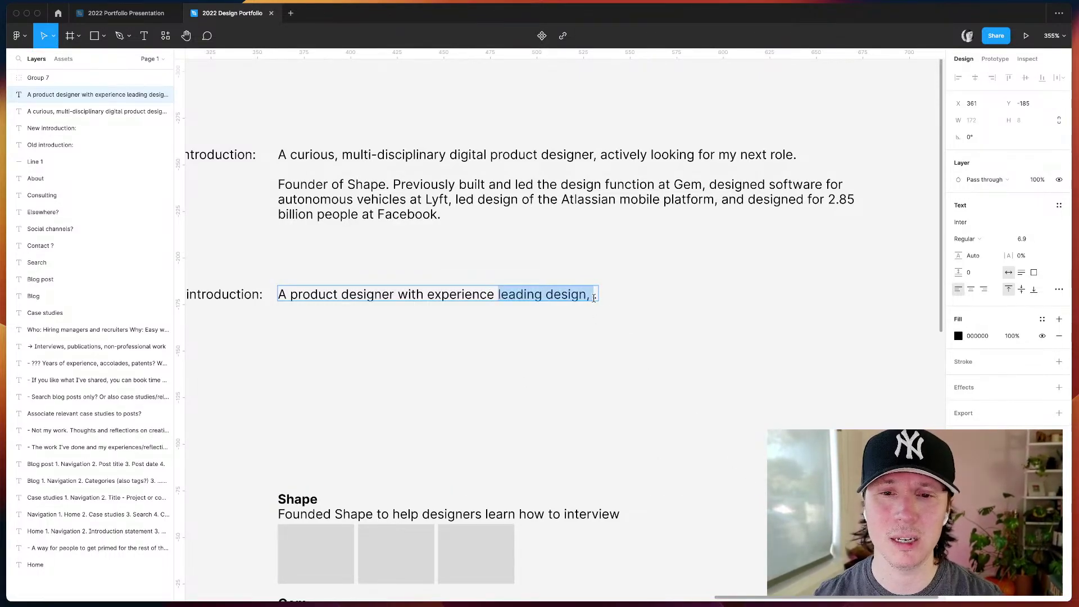
key("Right")
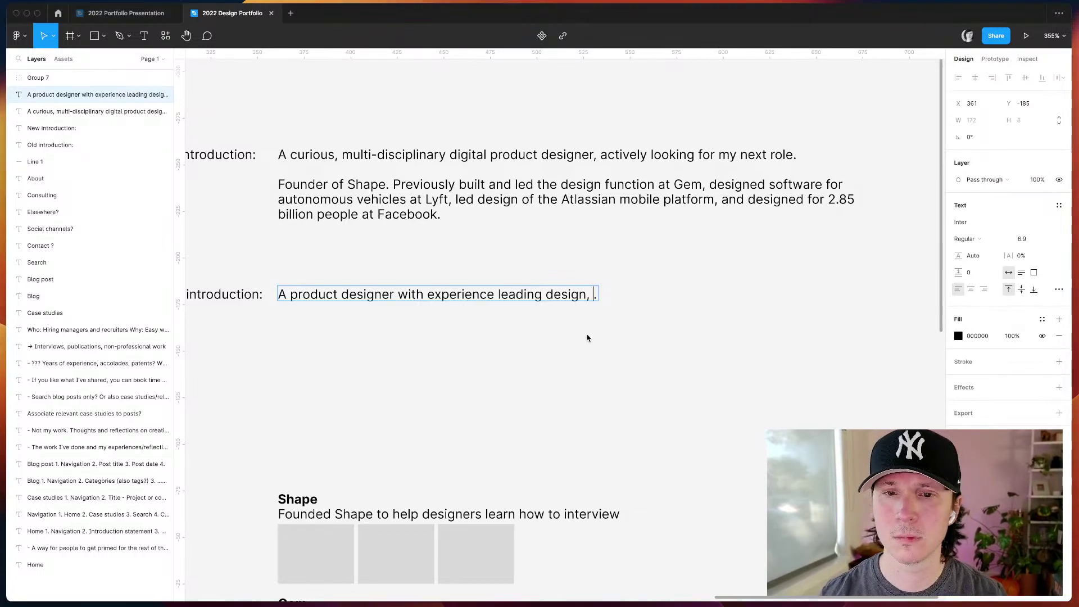
key("Escape")
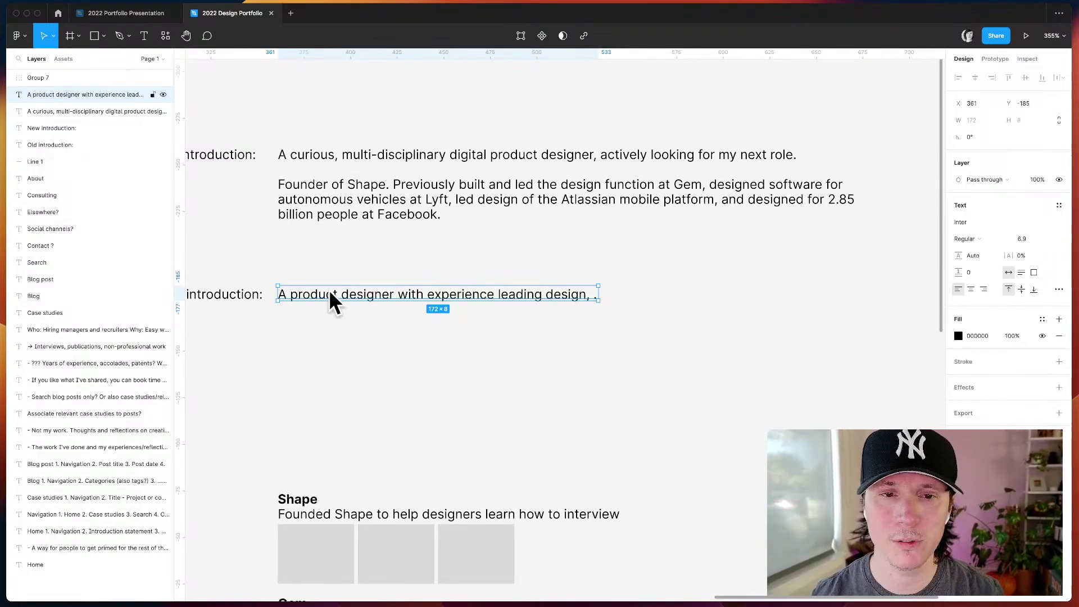
- Remove "with experience leading design," from the new introduction and restore the same wording
double_click(467, 295)
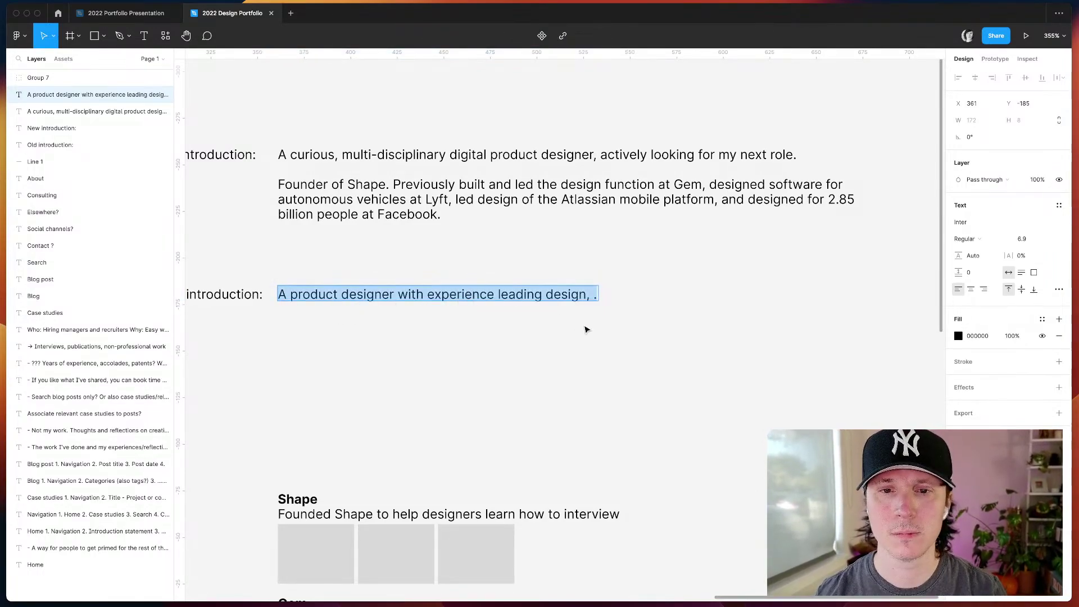
key("Right")
key("Left")
key("alt+BackSpace")
key("alt+BackSpace")
key("alt+BackSpace")
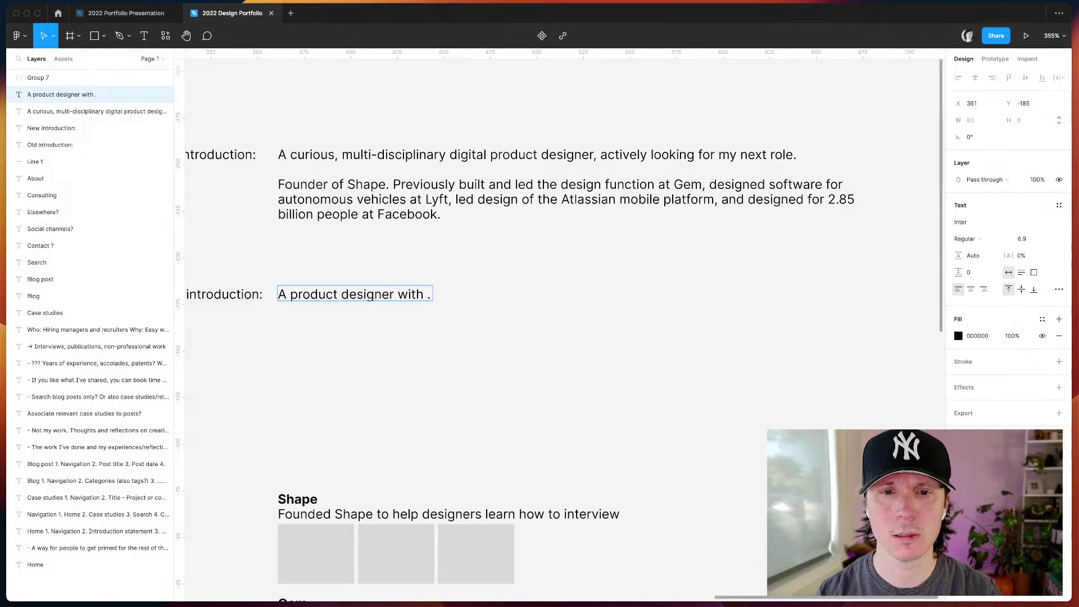
key("BackSpace")
key("BackSpace")
key("BackSpace")
key("BackSpace")
key("BackSpace")
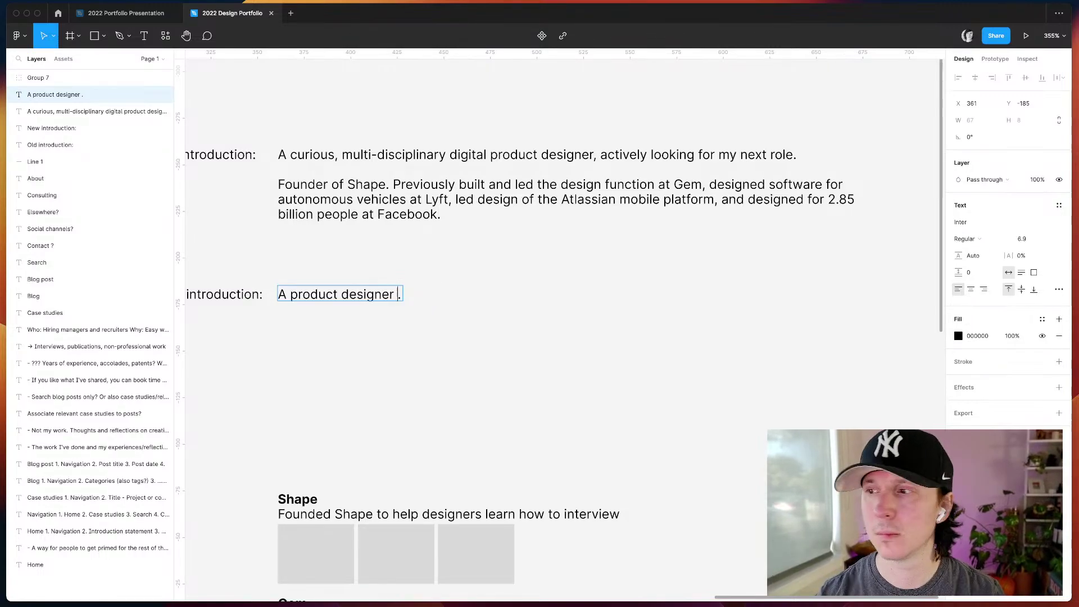
type("with experience leading design,")
key("Escape")
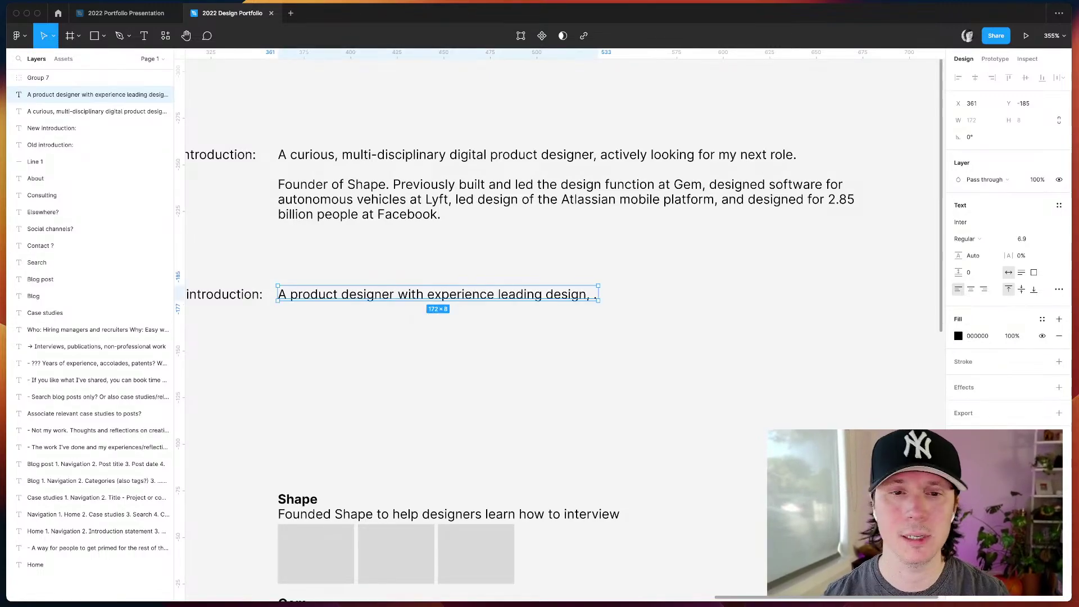
- Change the new introduction to "A product designer with experience leading design teams" without end punctuation and shift it slightly left to X 359
double_click(575, 295)
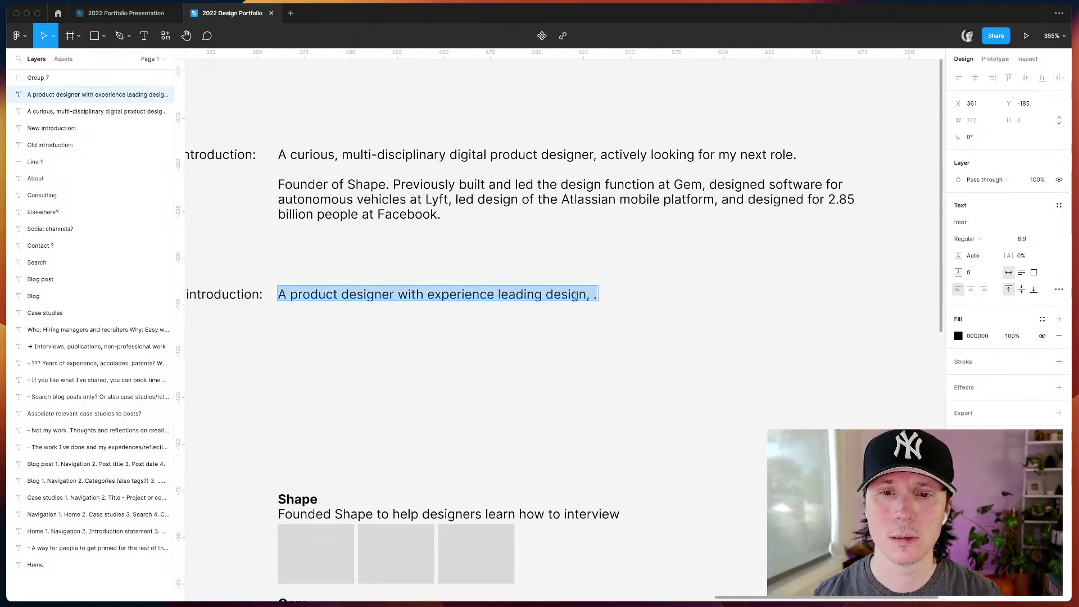
left_click(587, 295)
type("teams")
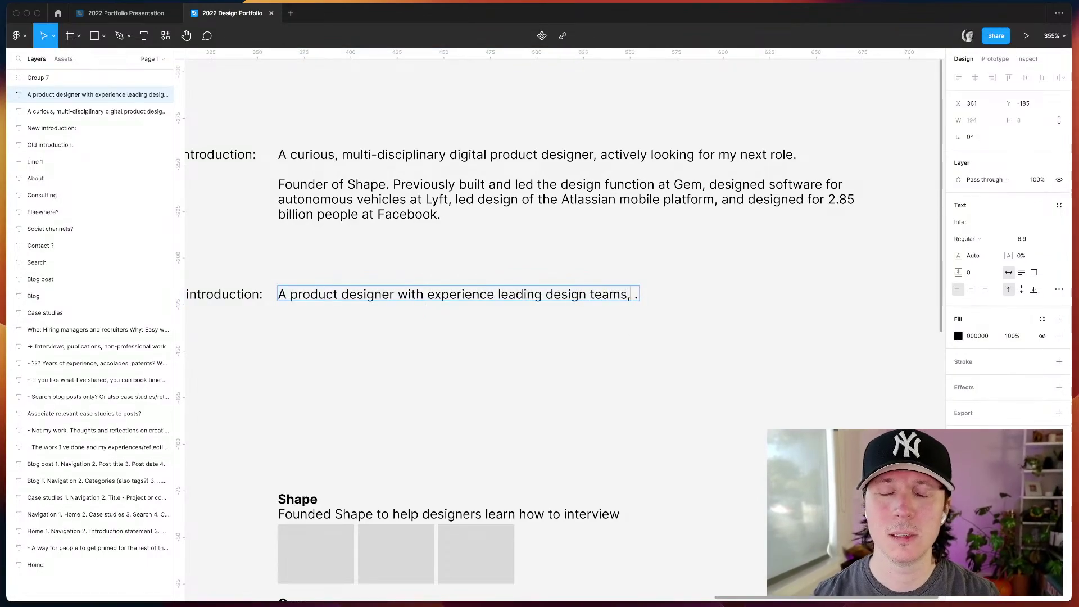
key("BackSpace")
key("BackSpace")
key("BackSpace")
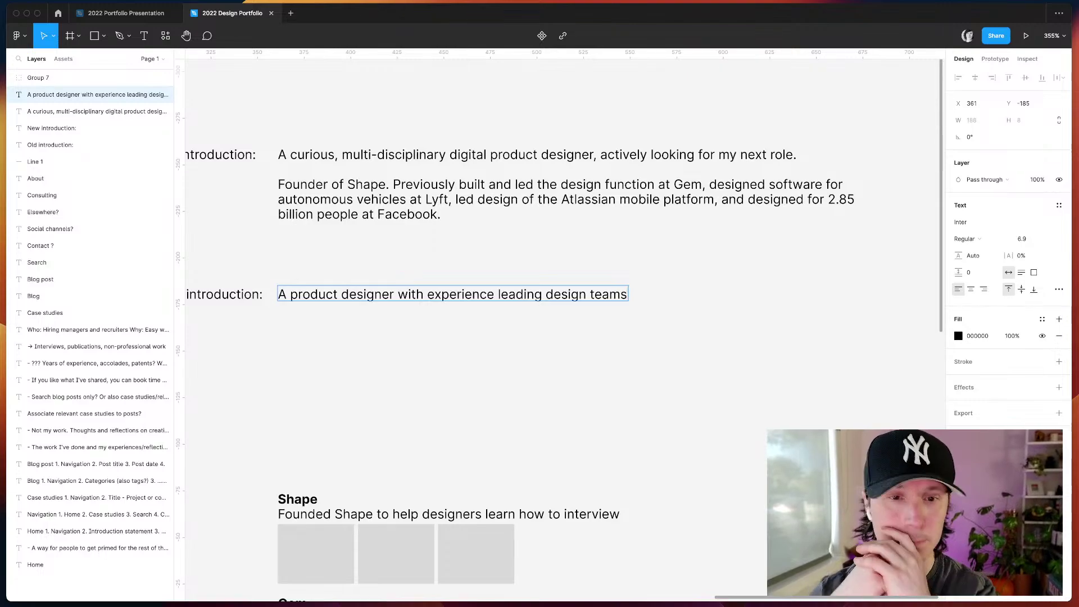
key("Escape")
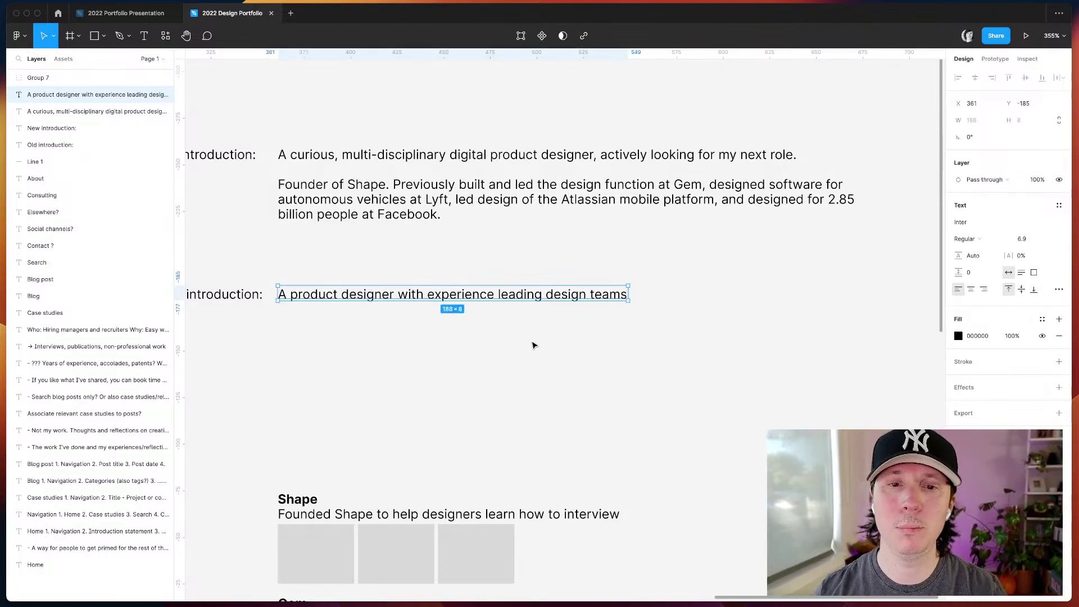
left_click_drag(348, 298, 345, 298)
left_click(344, 341)
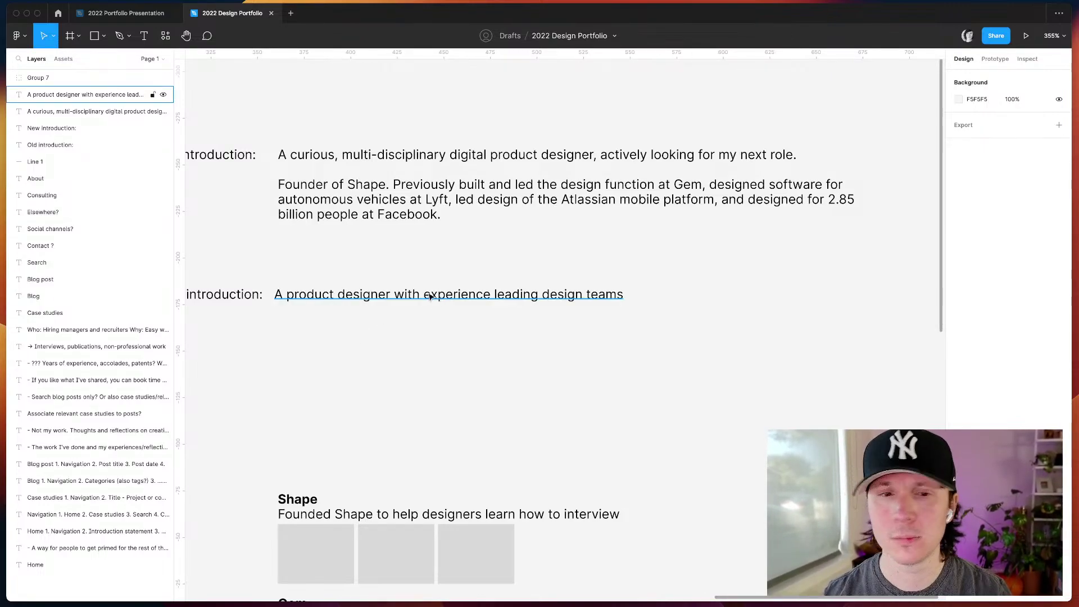
left_click(412, 295)
double_click(442, 298)
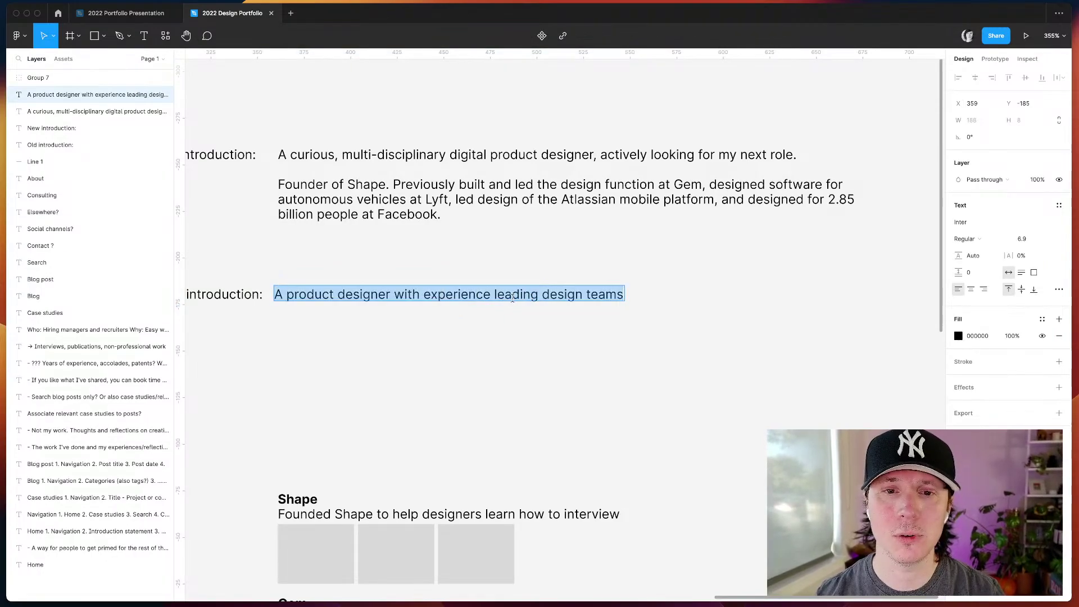
left_click(439, 296)
double_click(439, 295)
key("Right")
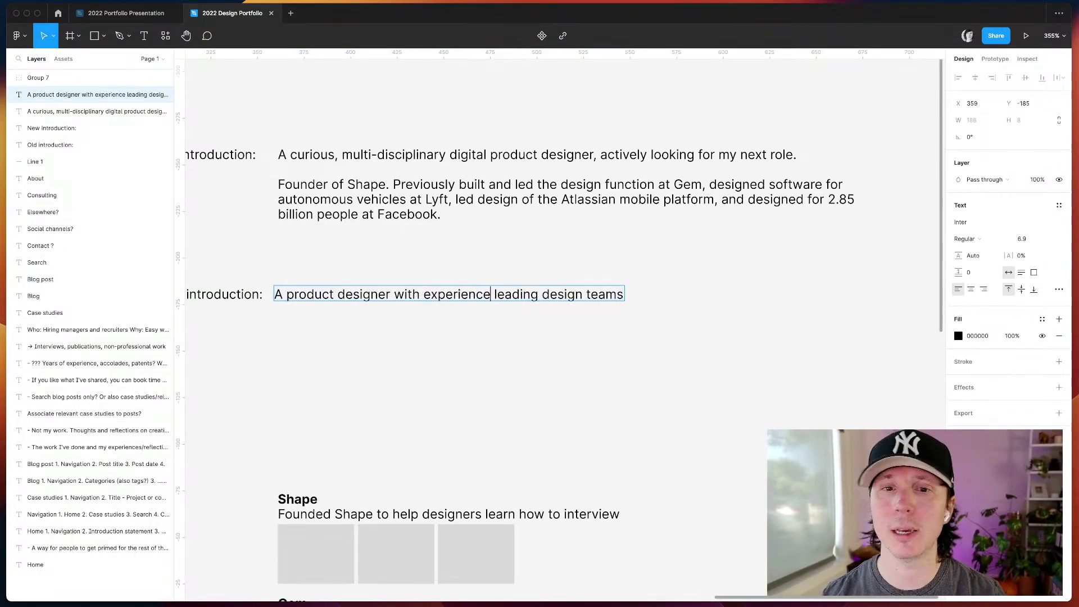
key("super+shift+Right")
- Duplicate the new introduction line and place the copy directly below it at about Y -152
key("Escape")
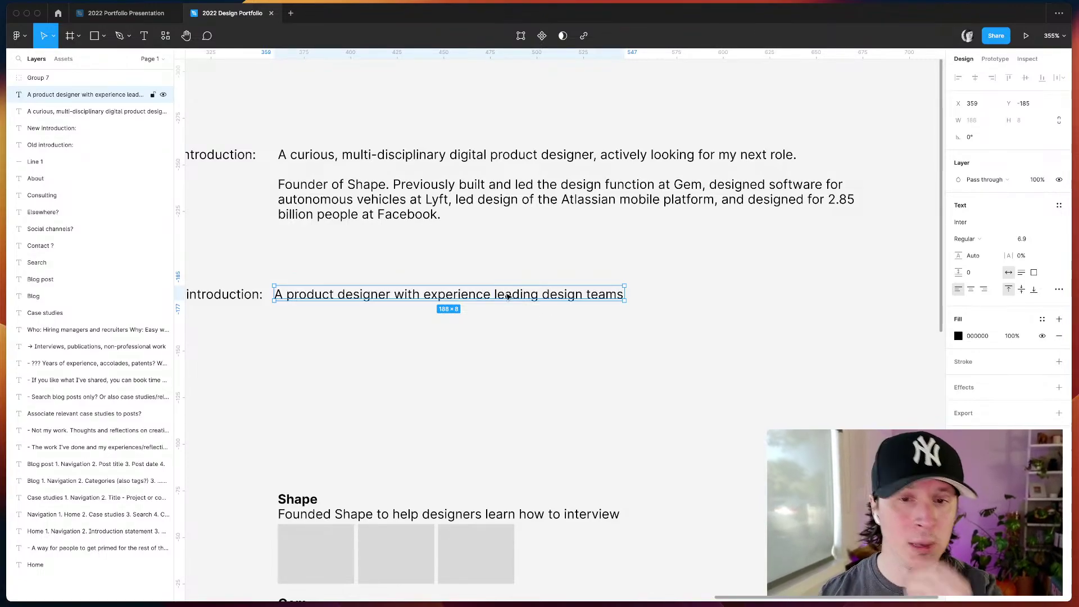
key("super+d")
left_click_drag(507, 296, 507, 352)
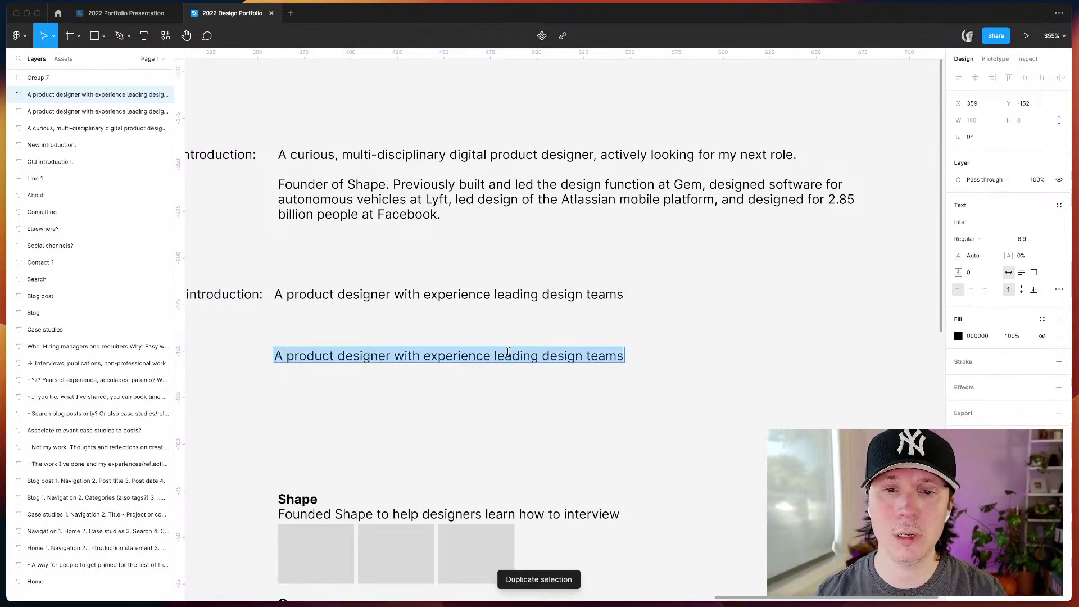
- Replace the duplicated line's text with "Envisioned, built hiring rubrics, and managed a"
key("BackSpace")
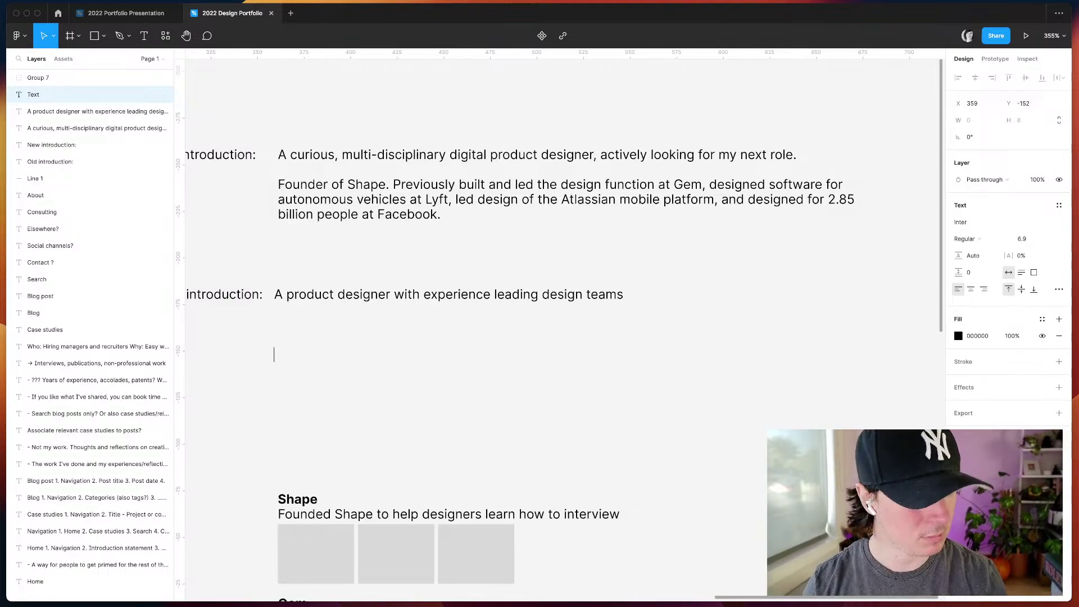
type("Envisioned, ")
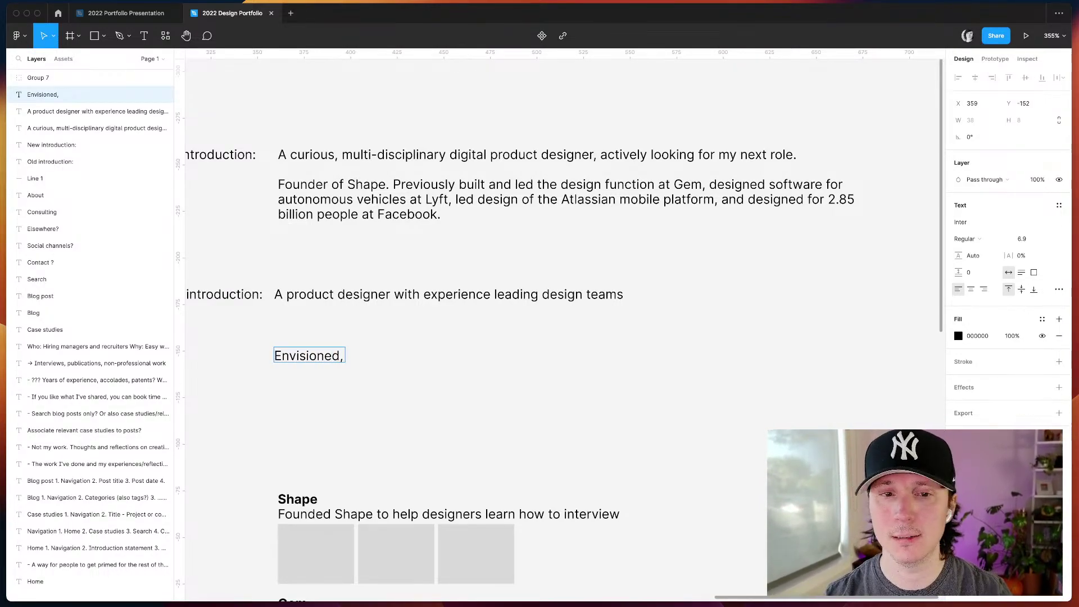
type("built hiring rubrics")
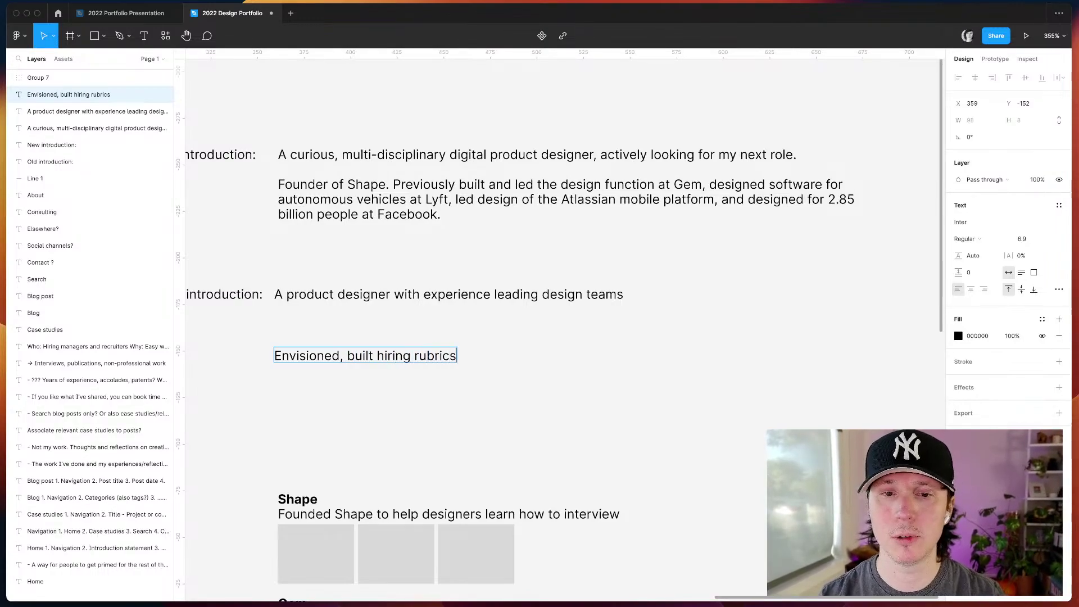
type(",")
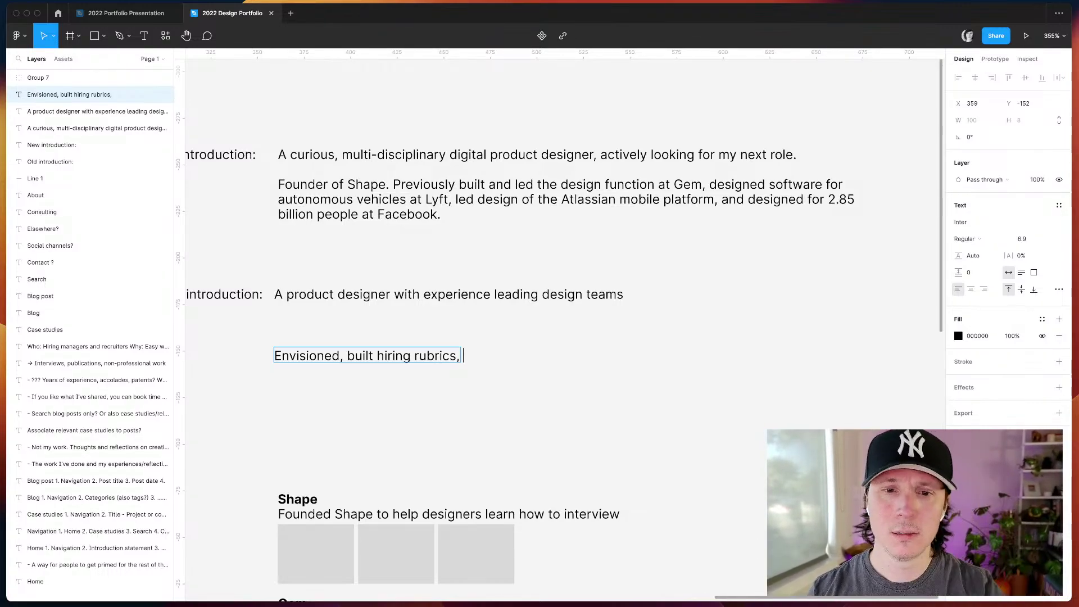
type(" and")
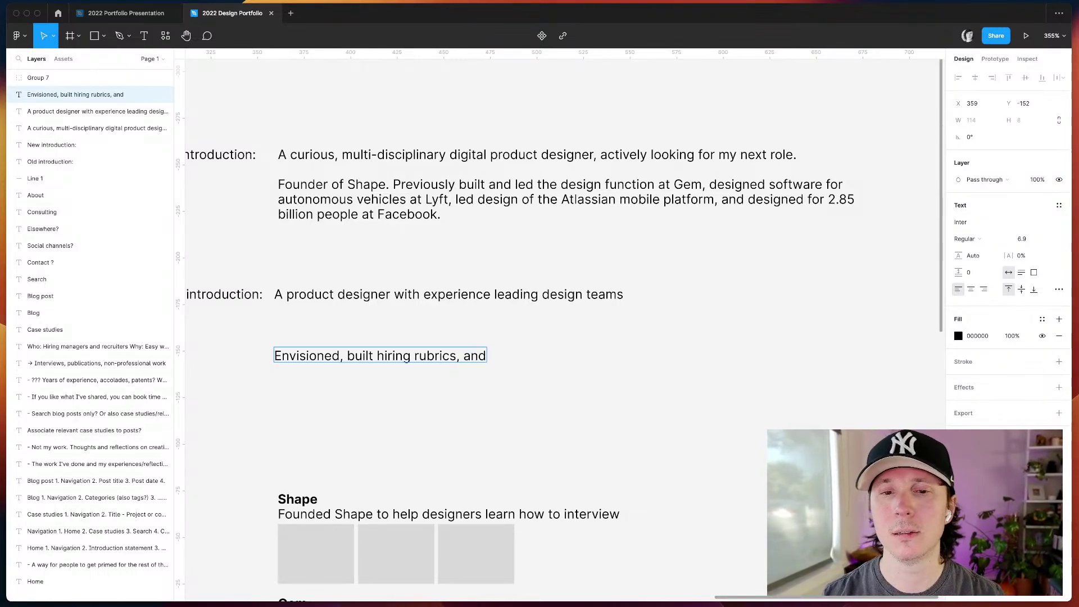
type(" managed a")
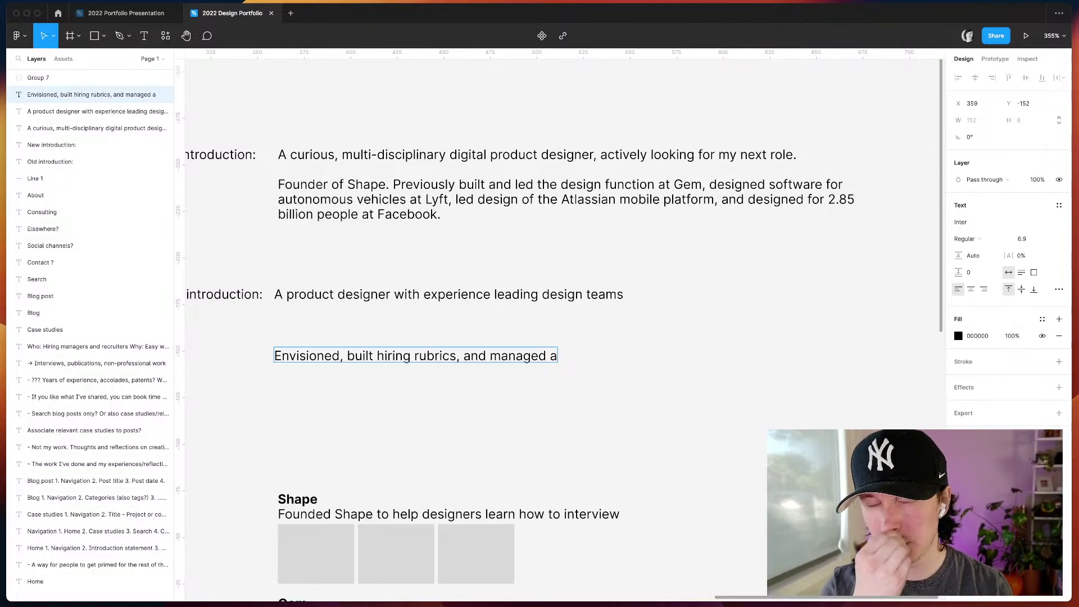
key("Escape")
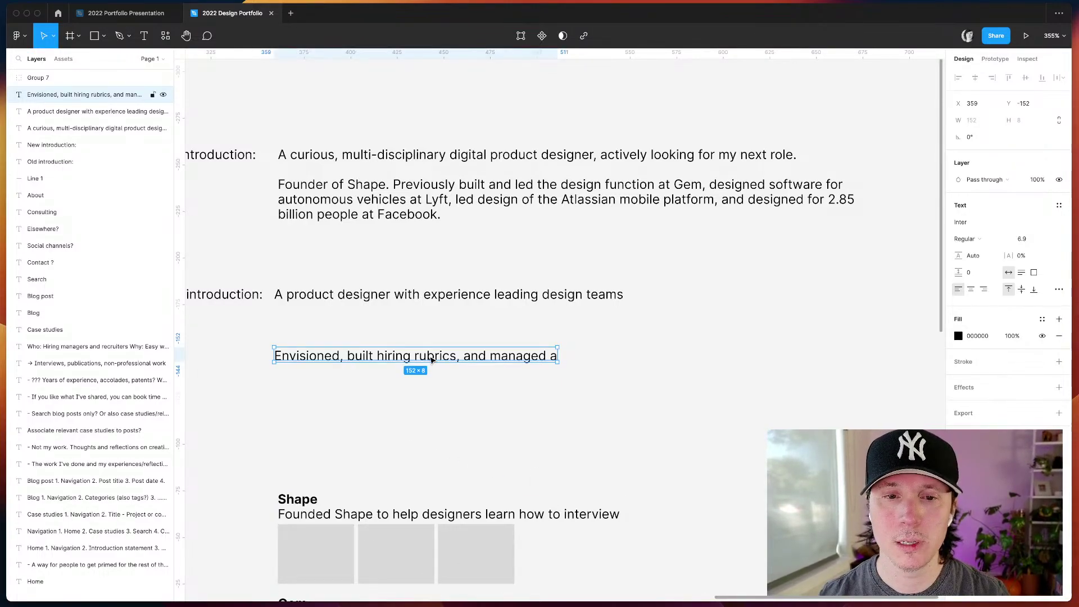
- Delete the "Envisioned, built hiring rubrics, and managed a" line below the new introduction
key("Return")
double_click(457, 293)
double_click(516, 294)
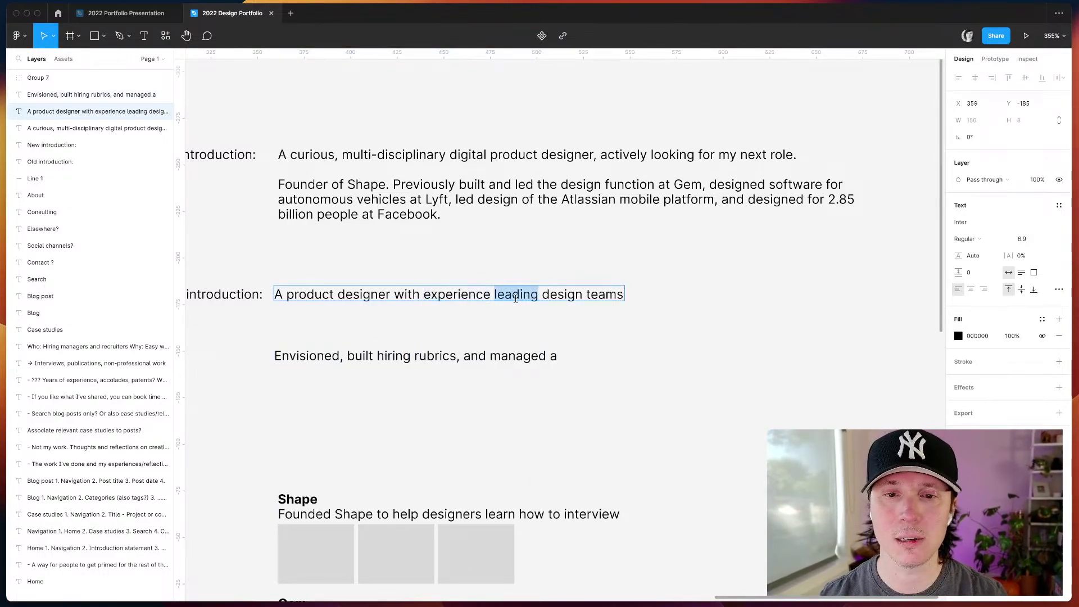
left_click(622, 294, "shift")
triple_click(358, 356)
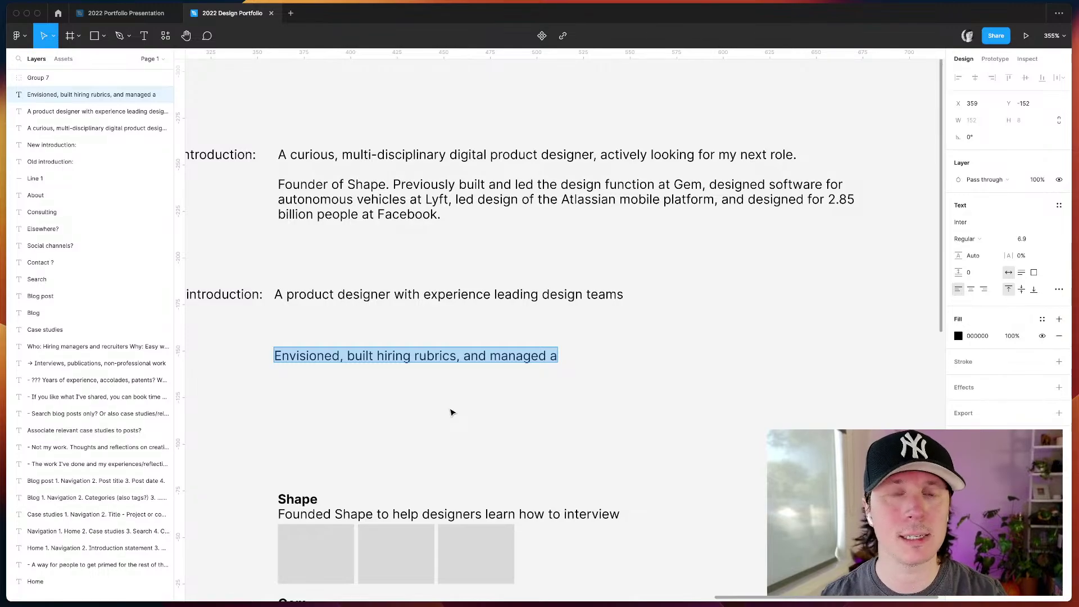
key("Escape")
key("Delete")
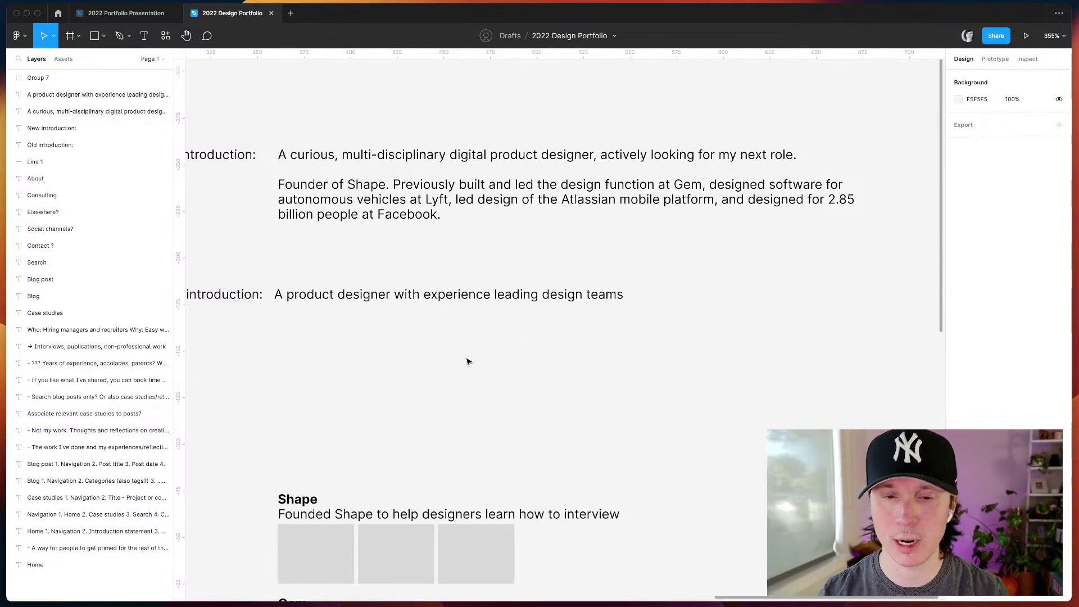
- Duplicate the new introduction statement, place the copy below it at about Y -145, and replace its text with "CHIPS"
left_click(456, 298)
key("super+d")
left_click_drag(409, 301, 409, 352)
key("super+z")
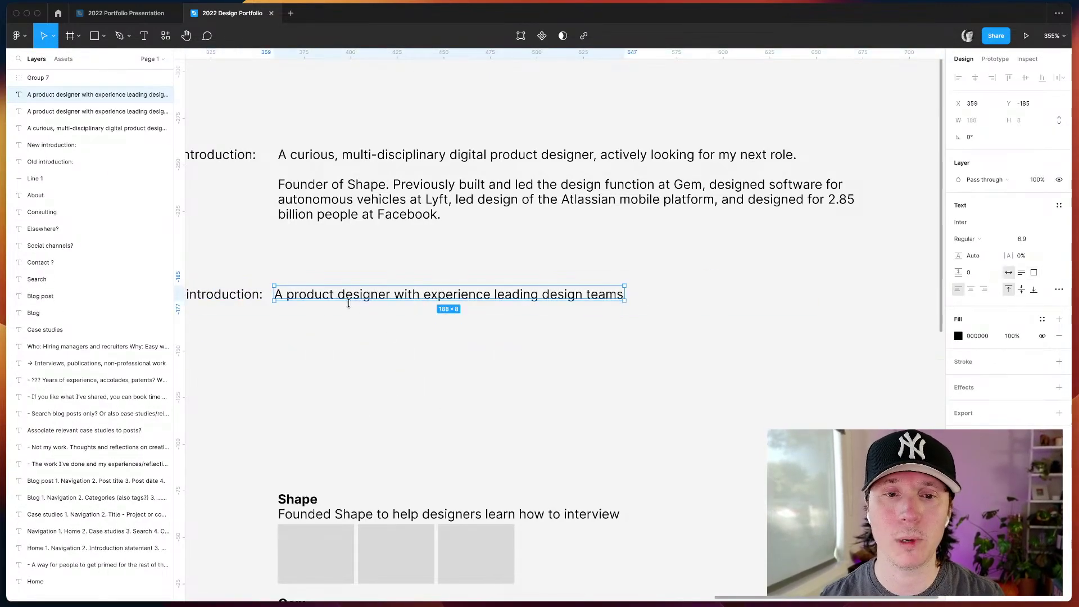
left_click_drag(344, 299, 340, 369)
key("Return")
key("BackSpace")
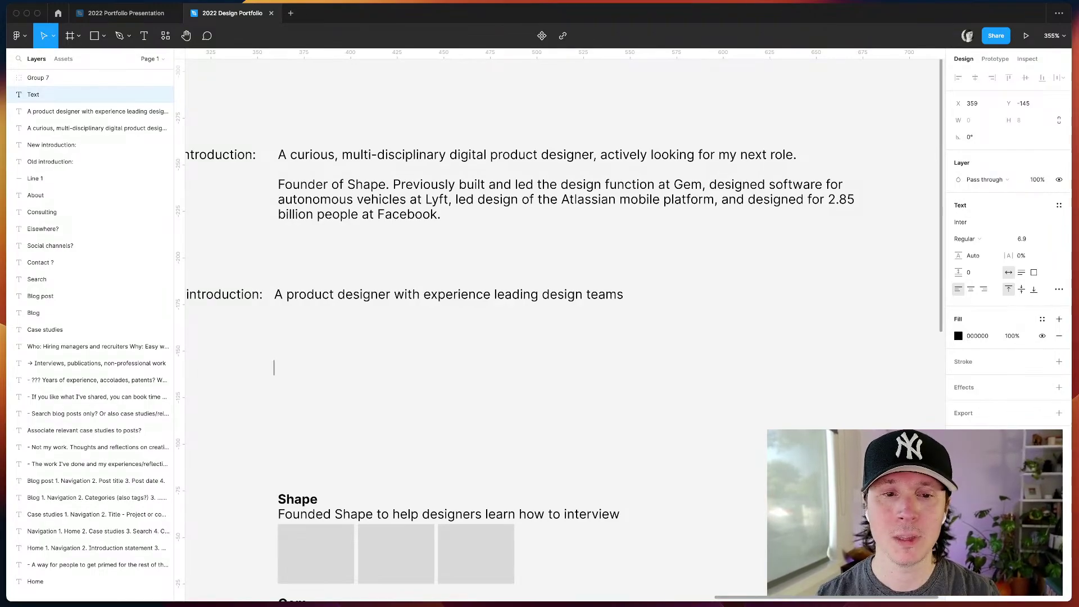
type("CHIPS")
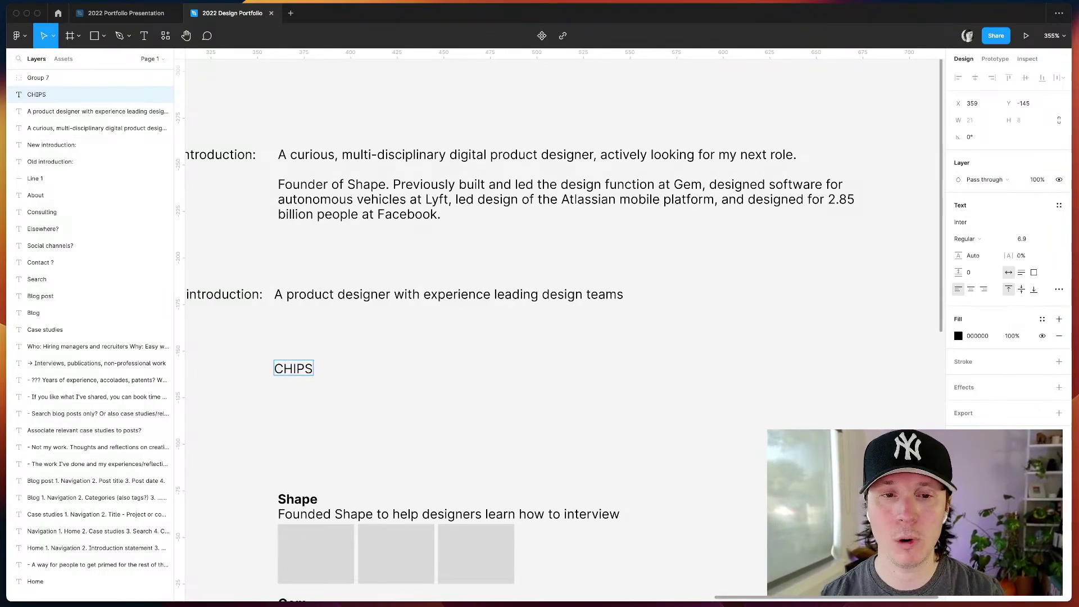
- Add two line breaks after "CHIPS" and move the text block up to Y -155
key("Return")
key("Return")
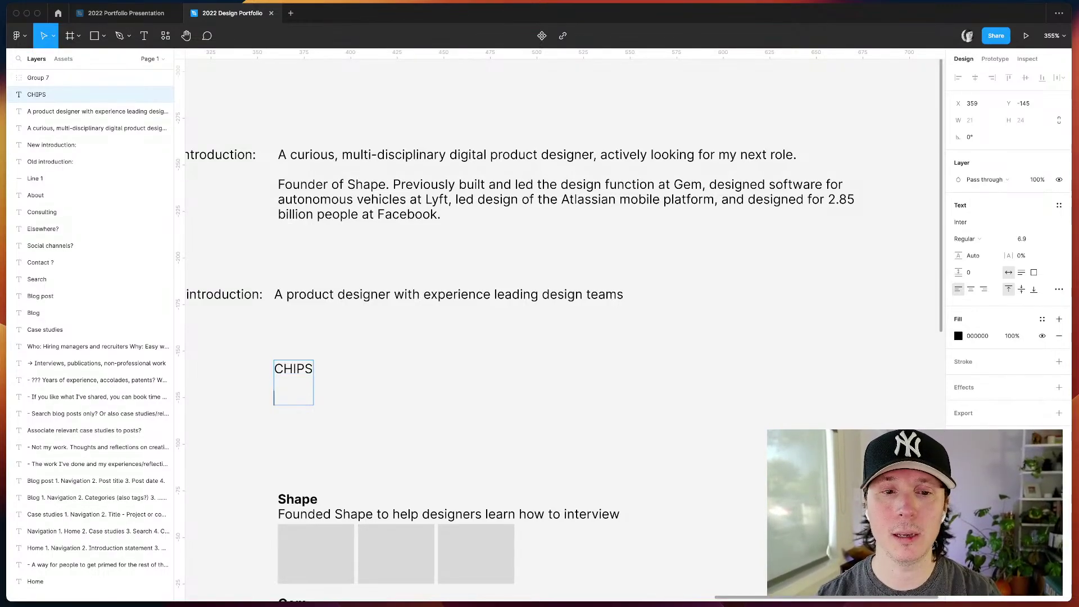
key("Escape")
key("shift+Up")
key("shift+Up")
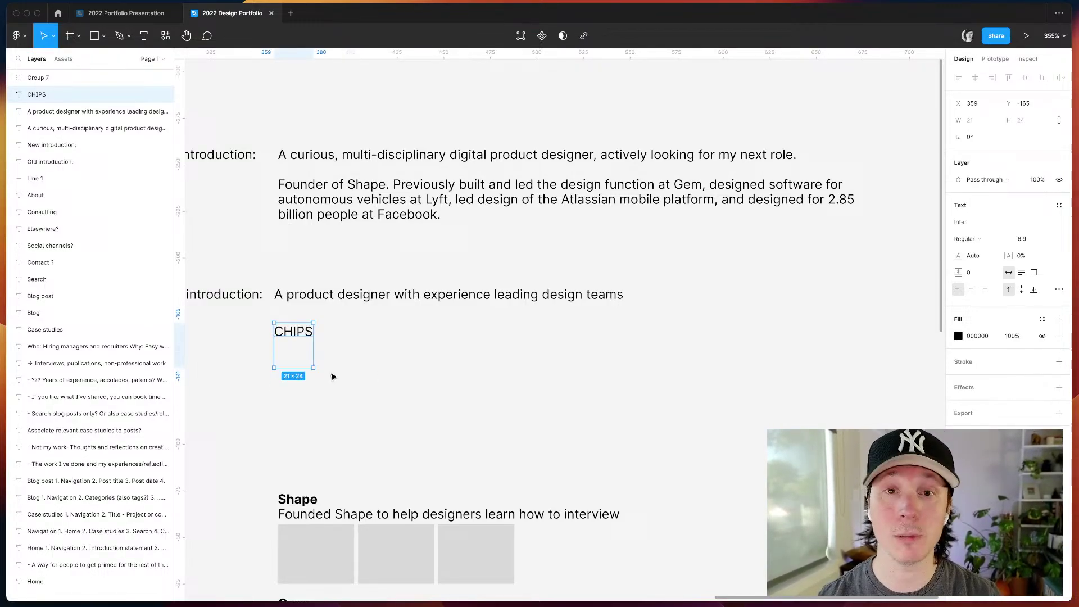
key("shift+Down")
- Start a list under "CHIPS" with "Customer-focused" and "Humility" on separate lines
double_click(296, 338)
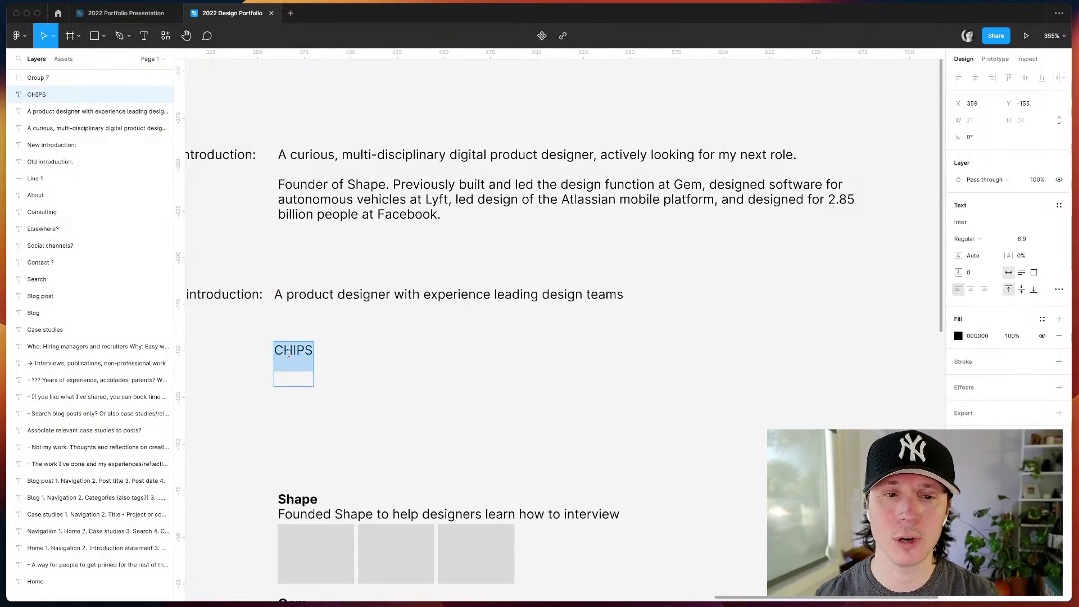
key("Right")
type("Customer-focused")
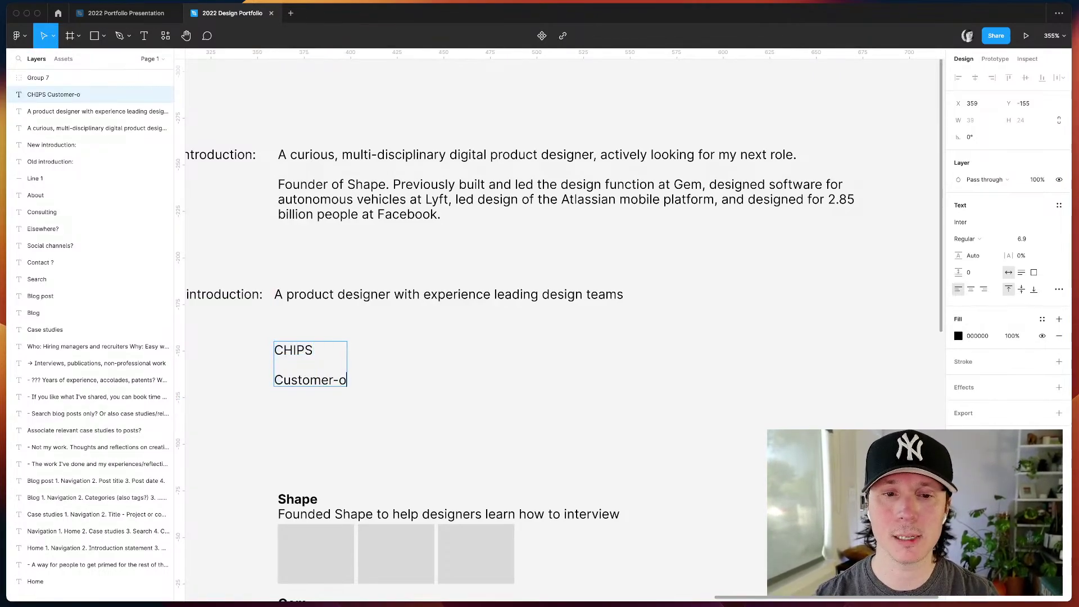
key("Return")
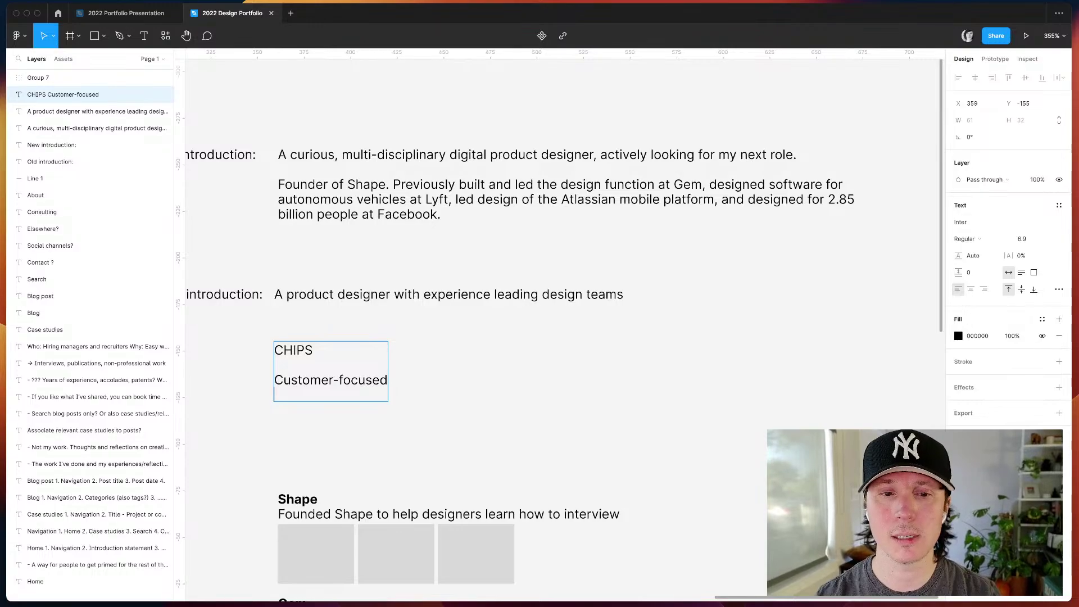
type("Humilty")
key("BackSpace")
key("BackSpace")
key("BackSpace")
key("BackSpace")
type("ility ")
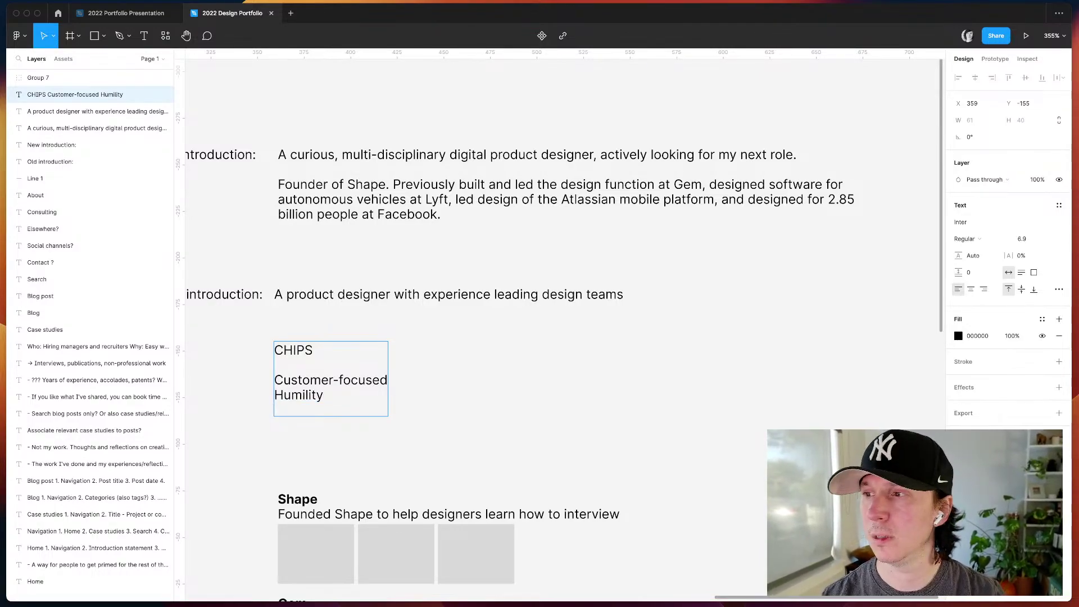
- Add "Ingenuity" and "Passion" on separate lines to complete the list under "CHIPS"
type("Ingenuity")
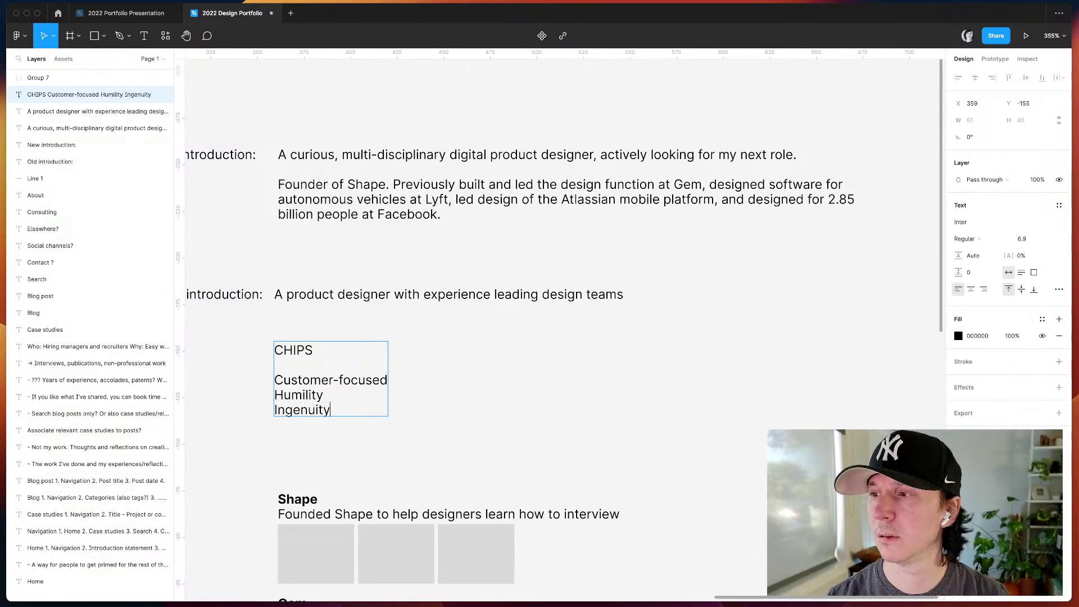
key("Return")
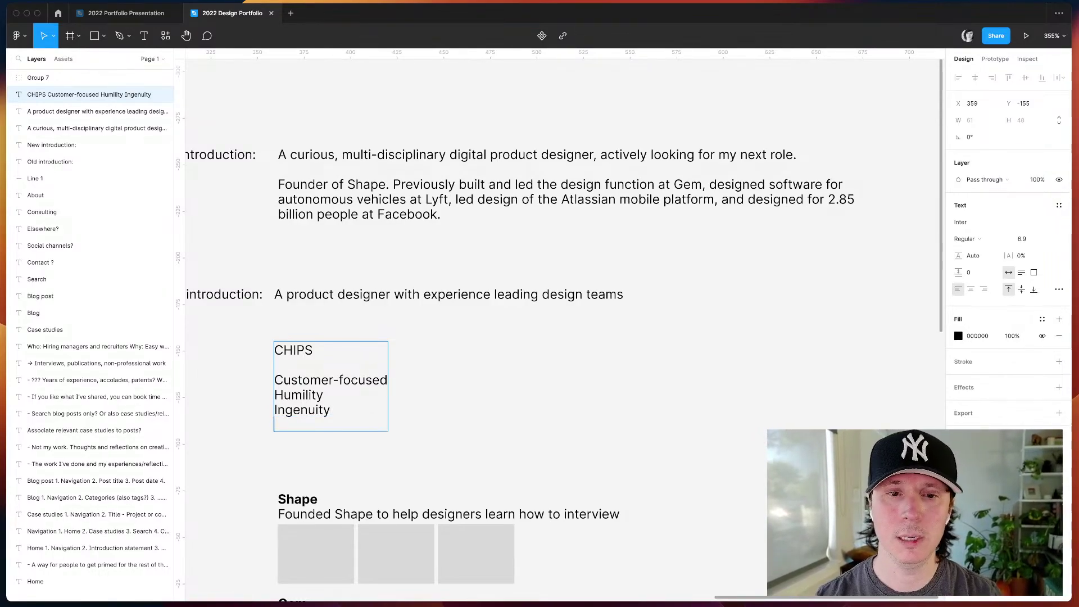
type("Passion")
key("Return")
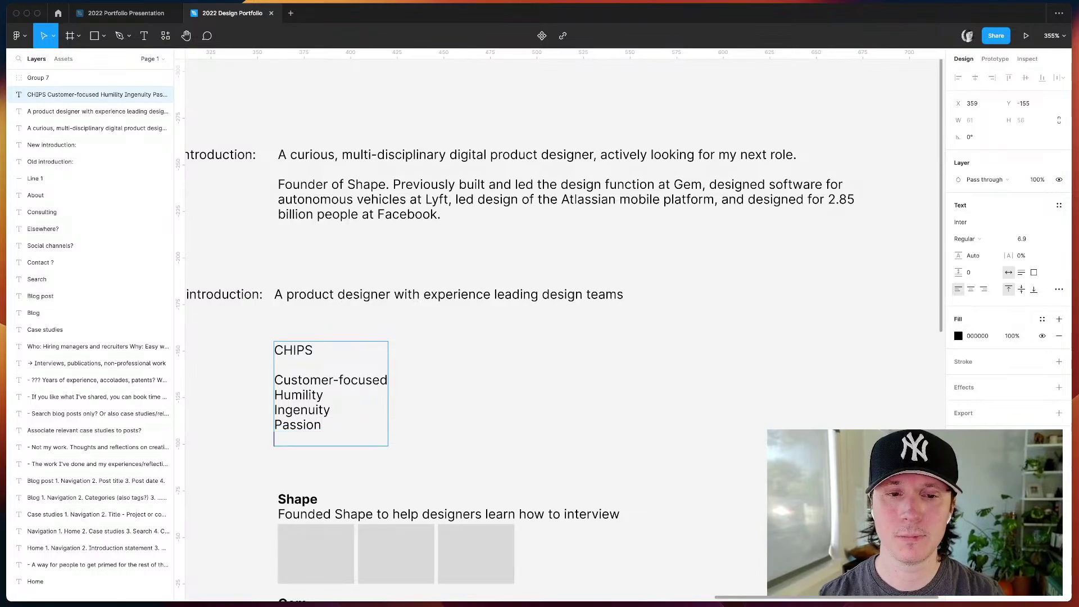
key("BackSpace")
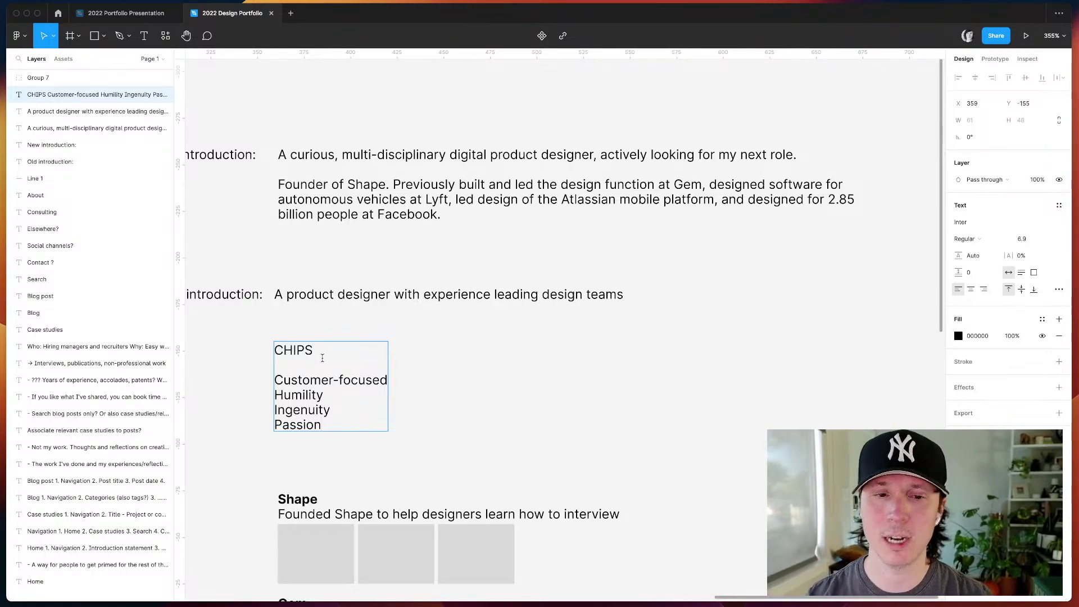
left_click(425, 368)
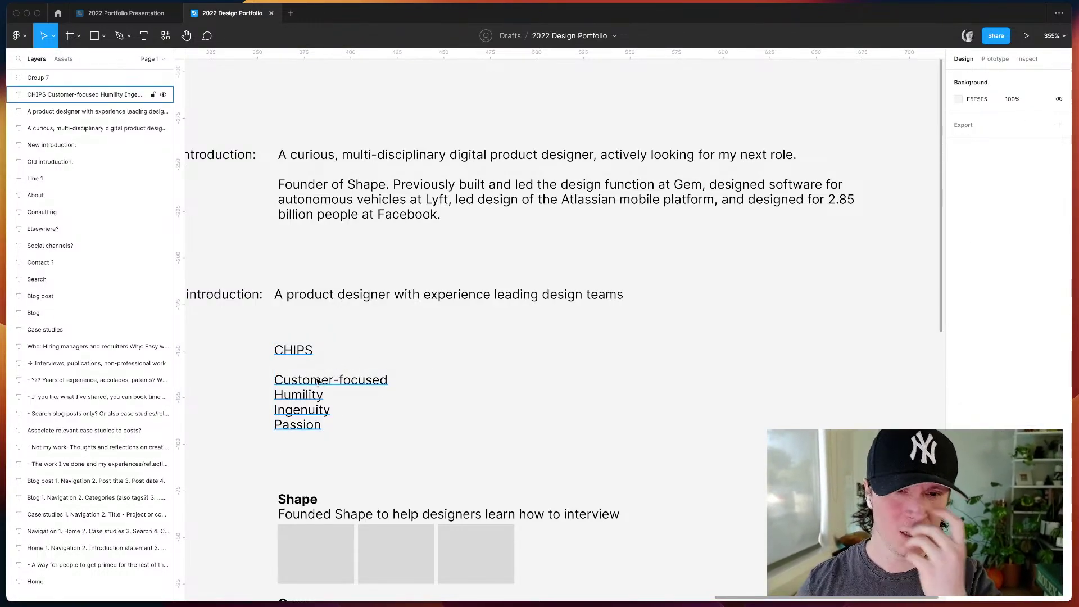
double_click(318, 382)
left_click(494, 385)
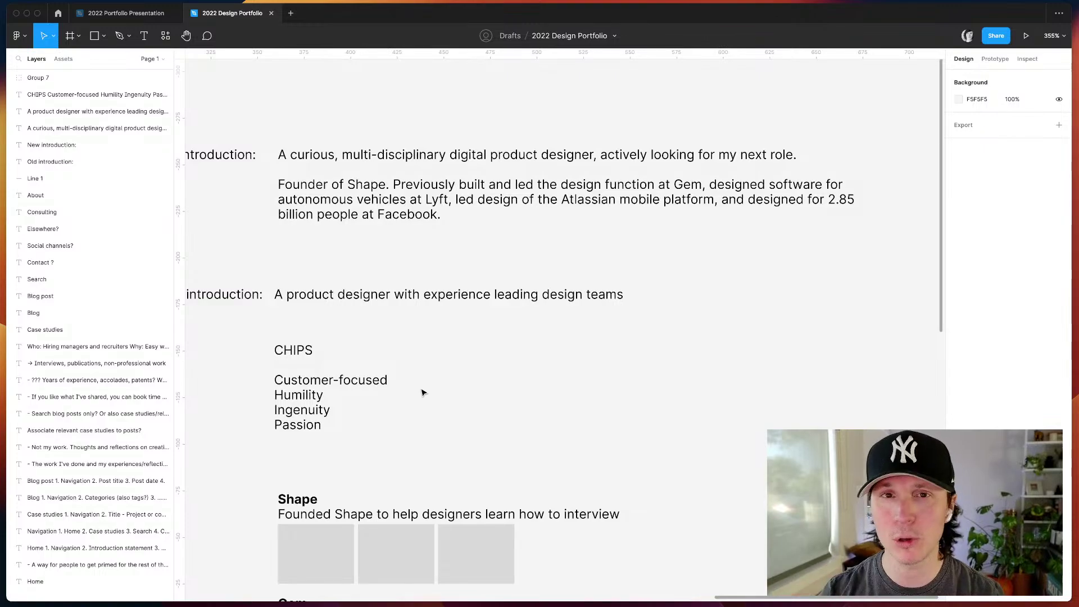
- Duplicate the "New introduction:" label above itself at about Y -205 and replace the text with "The introduction needs to interest recruiters enough"
scroll(568, 387, "left", 3)
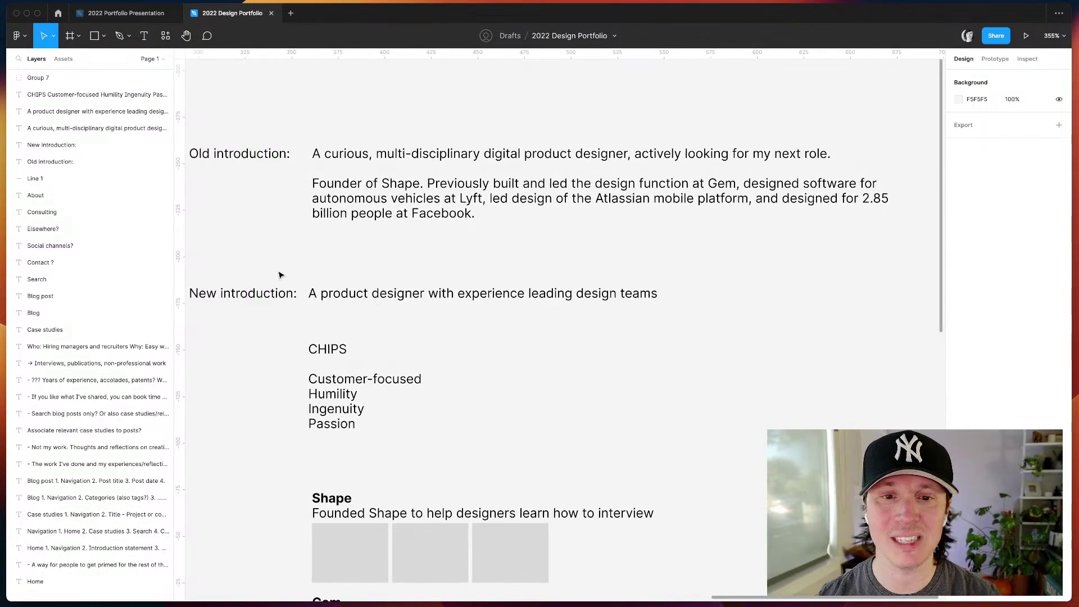
left_click(241, 292)
left_click_drag(241, 292, 242, 245)
key("Return")
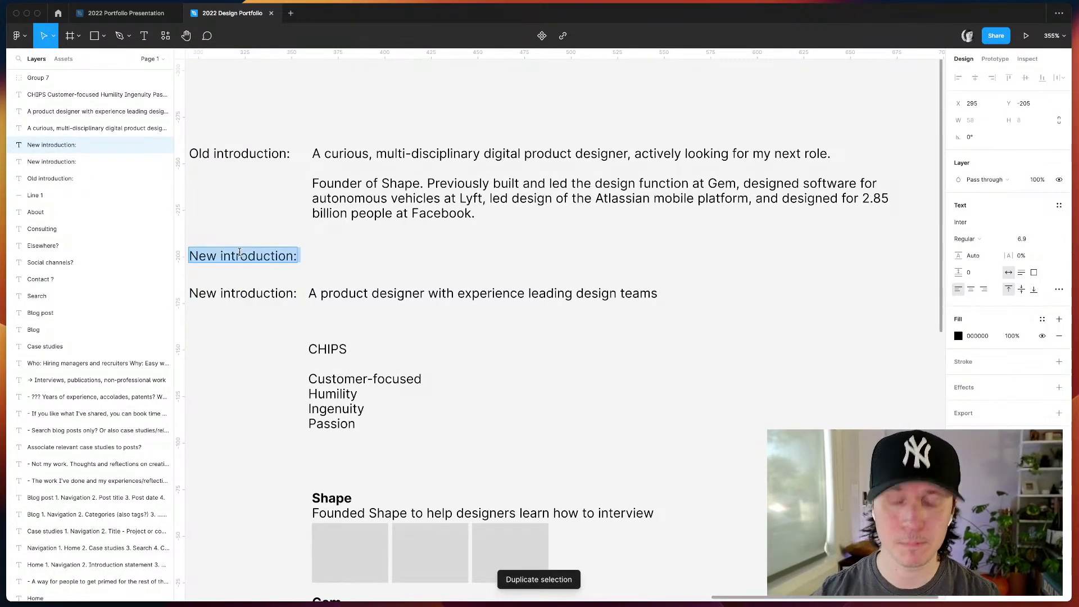
type("The introduction nee")
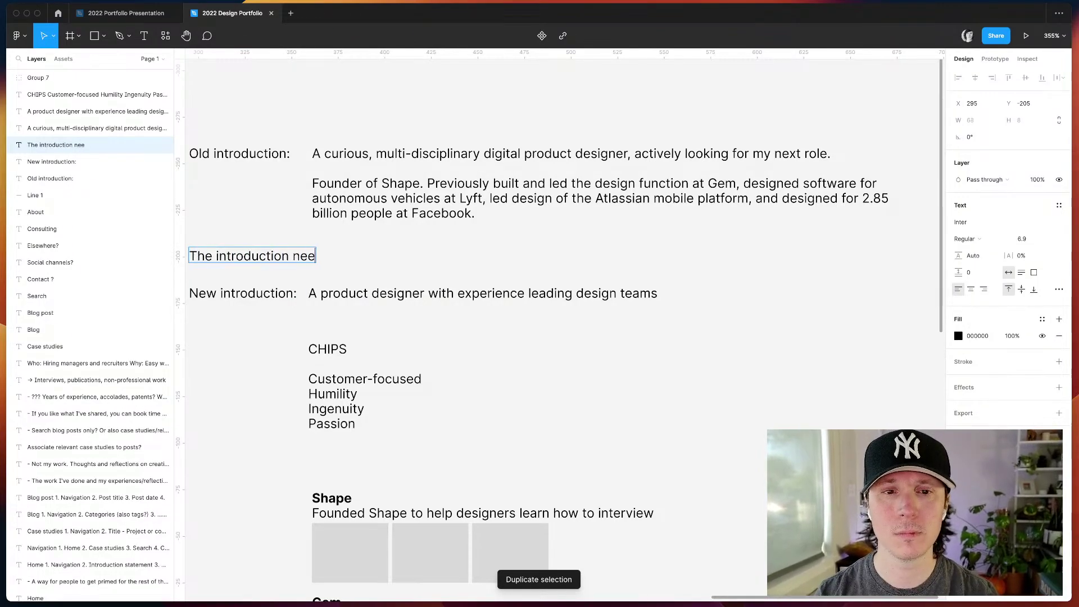
type("ds to inter")
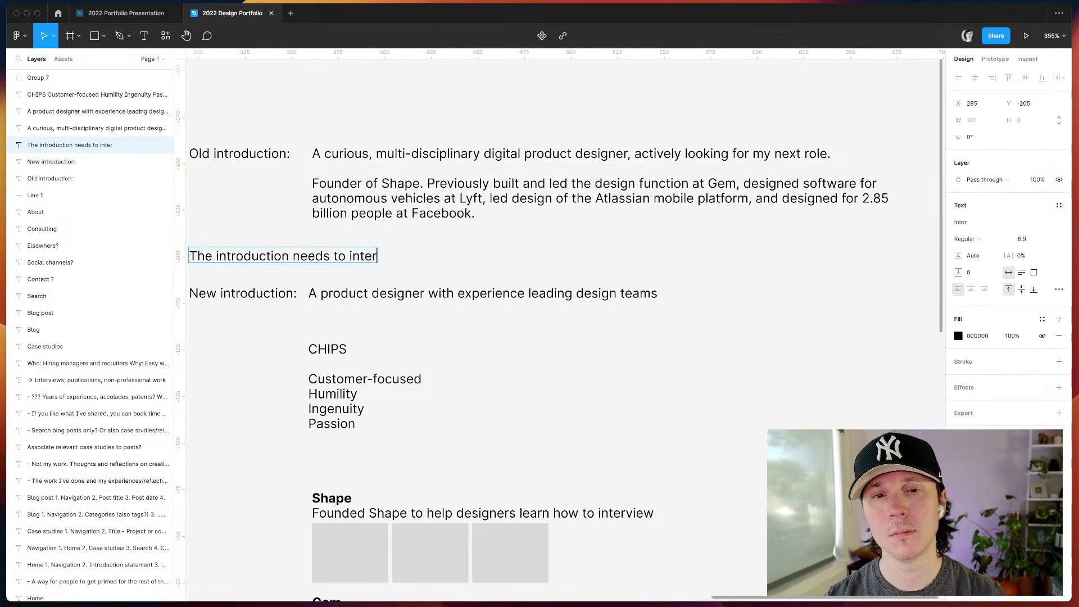
type("est recruiters enough")
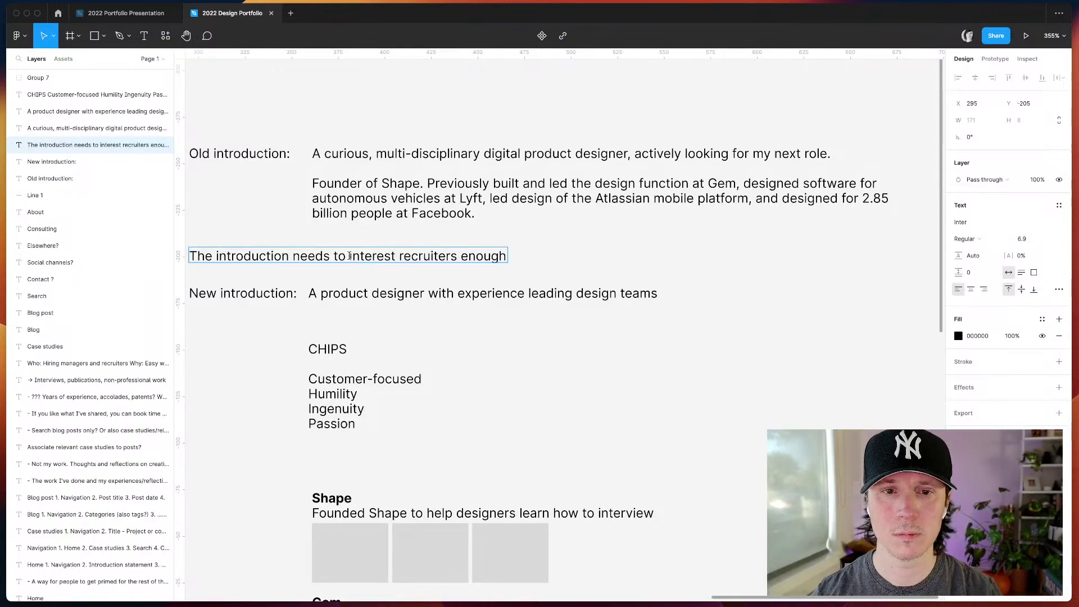
key("Escape")
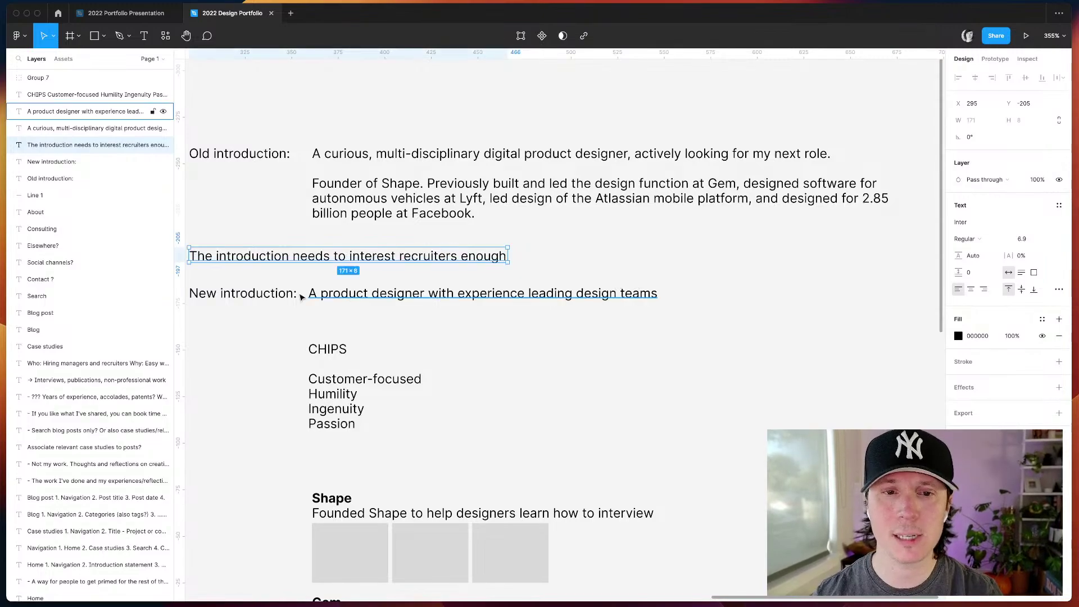
- Move the new introduction label, its statement, and the CHIPS list down together by 10 units overall
left_click_drag(247, 287, 450, 386)
key("shift+Down")
key("shift+Down")
key("shift+Down")
left_click(453, 387)
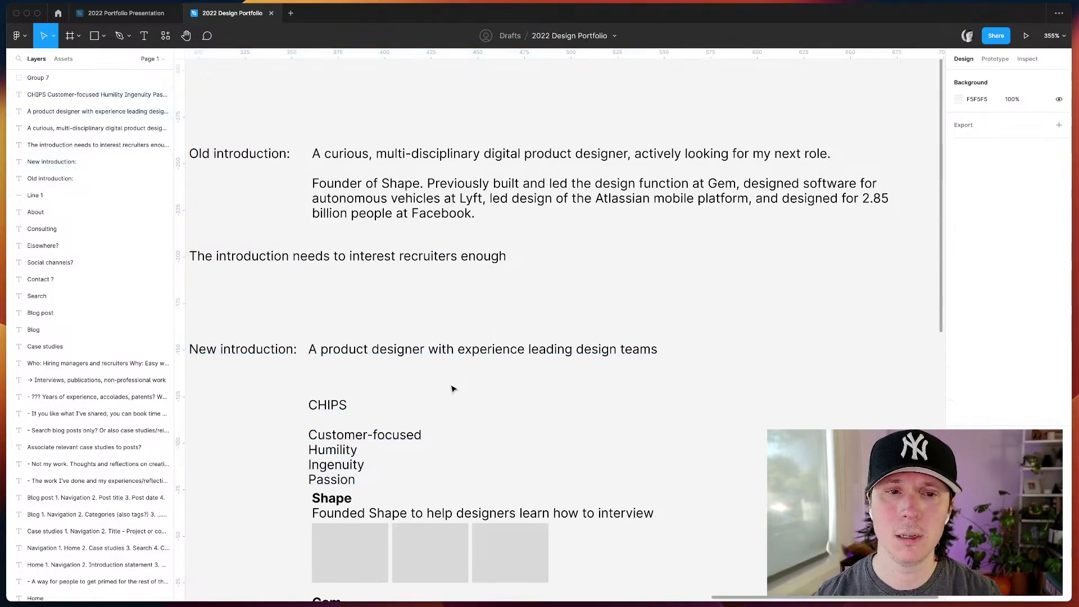
left_click_drag(251, 311, 399, 440)
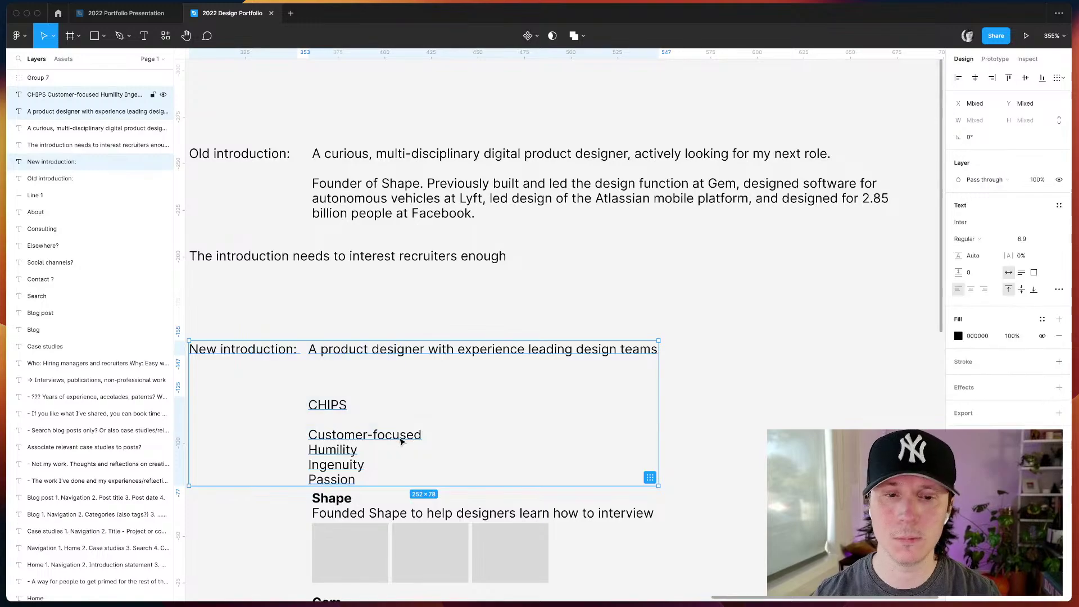
key("shift+Up")
key("shift+Up")
- Move the recruiter note down to Y -195 and append "to make them want to dig deeper into the website."
left_click(349, 257)
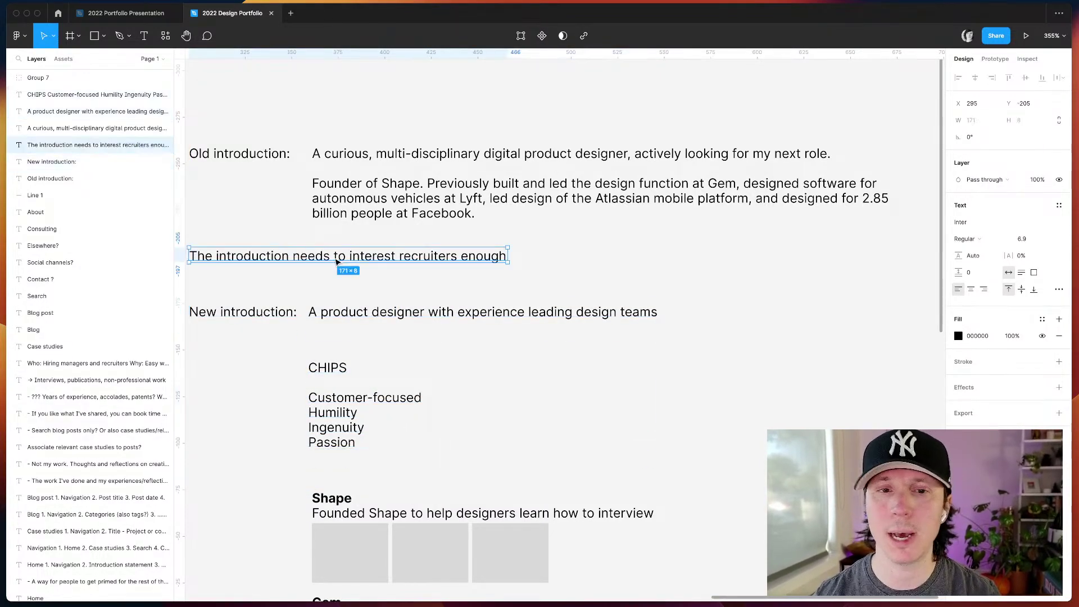
left_click_drag(349, 257, 342, 275)
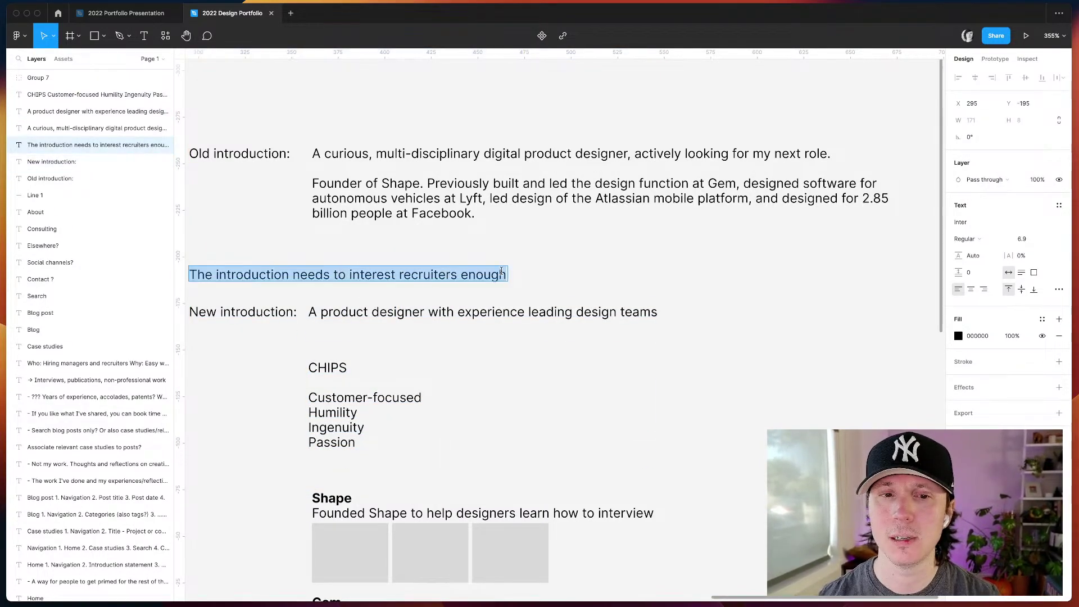
key("Right")
type("to make them ")
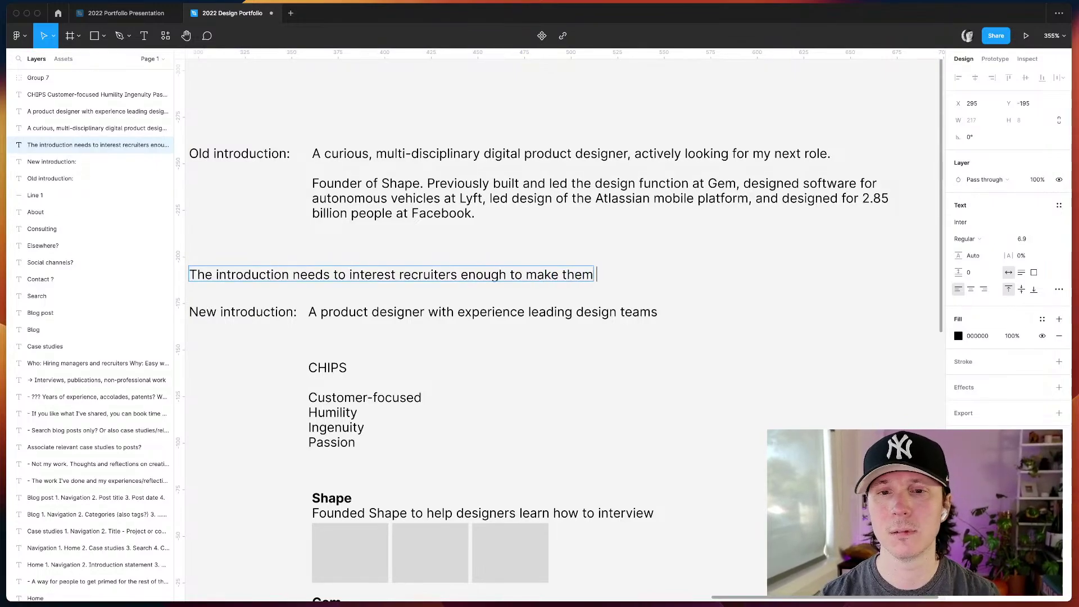
type("want to dig deeper into the website.")
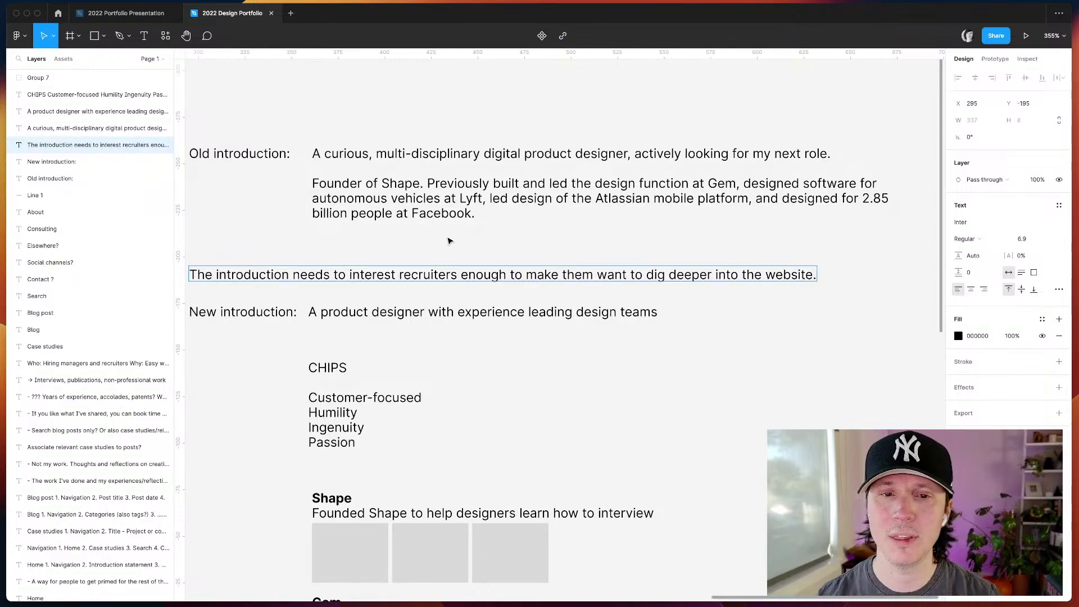
- Make the recruiter note bold and italic, and nudge it up 4 units
key("Escape")
key("super+b")
key("super+i")
left_click(388, 264)
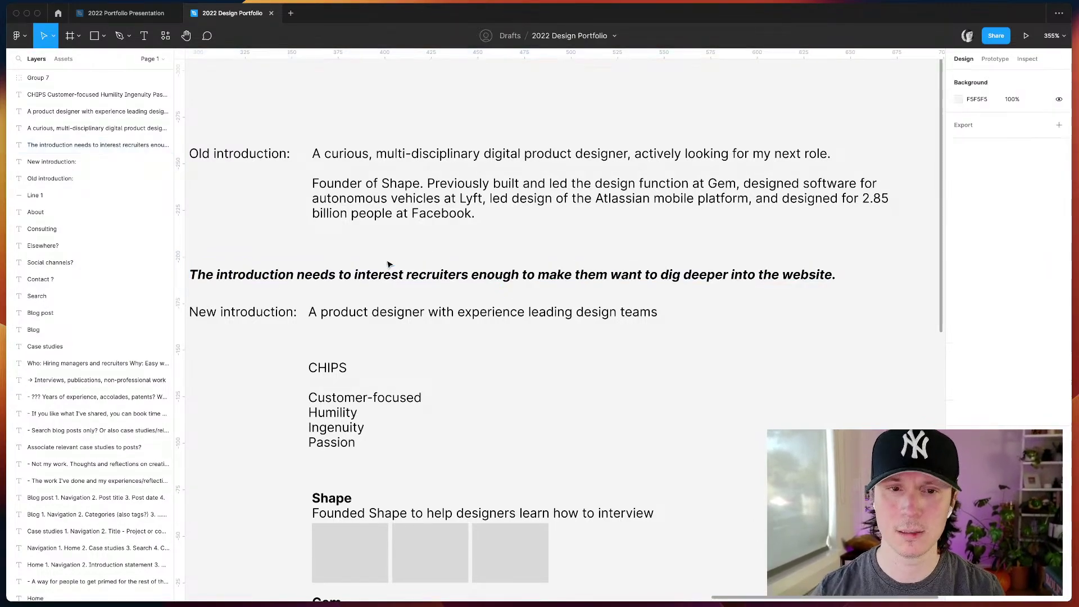
left_click(388, 272)
key("Up")
key("Up")
key("Up")
key("Up")
left_click(742, 378)
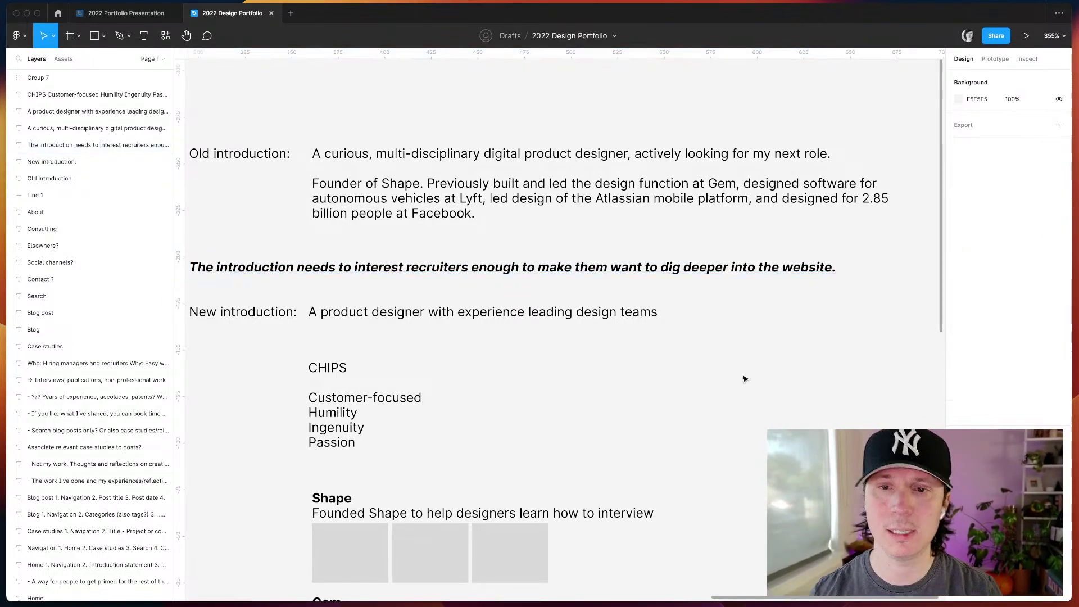
- Append ". ...Want to learn more? Read on." to the new introduction statement
double_click(475, 320)
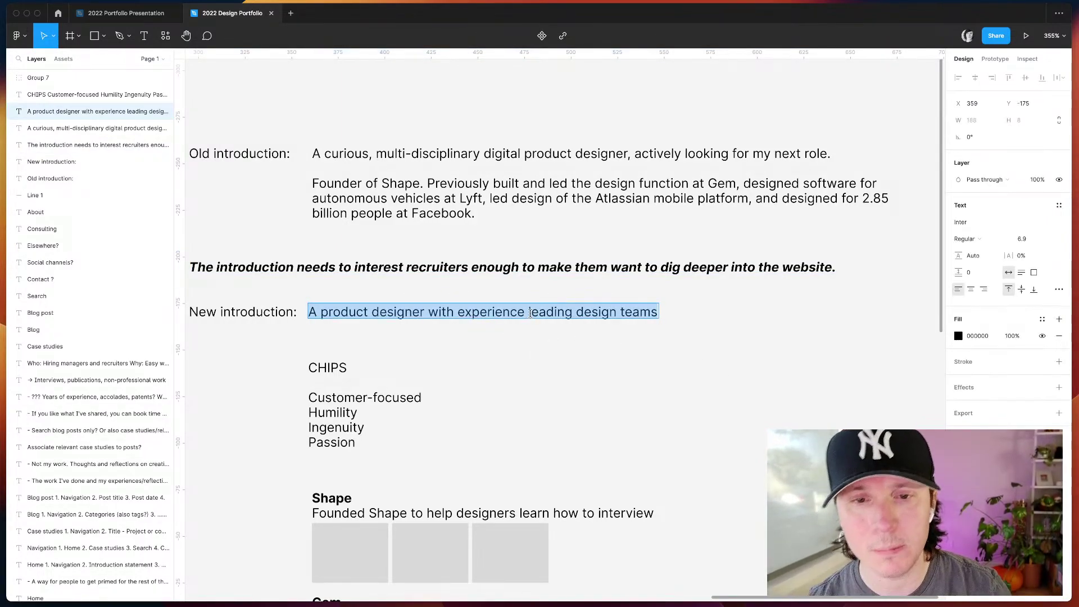
double_click(492, 315)
double_click(550, 312)
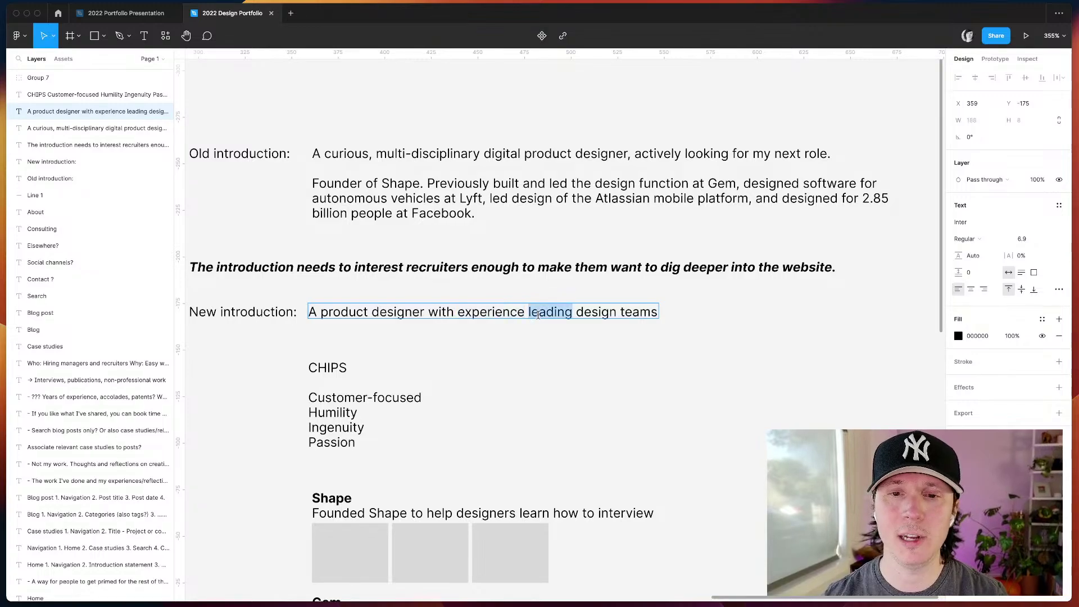
left_click(656, 312, "shift")
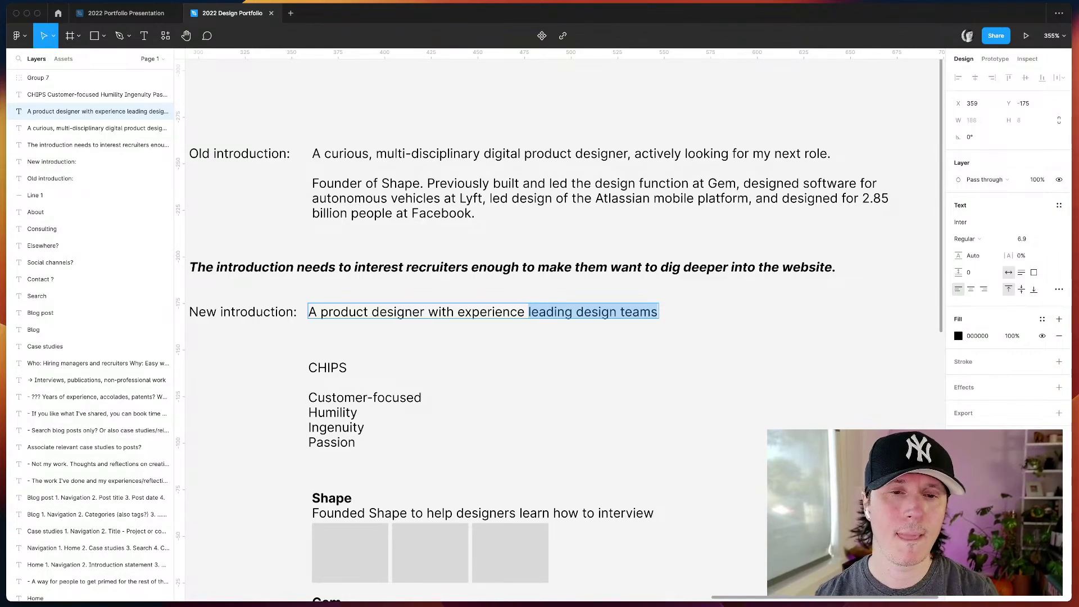
key("Right")
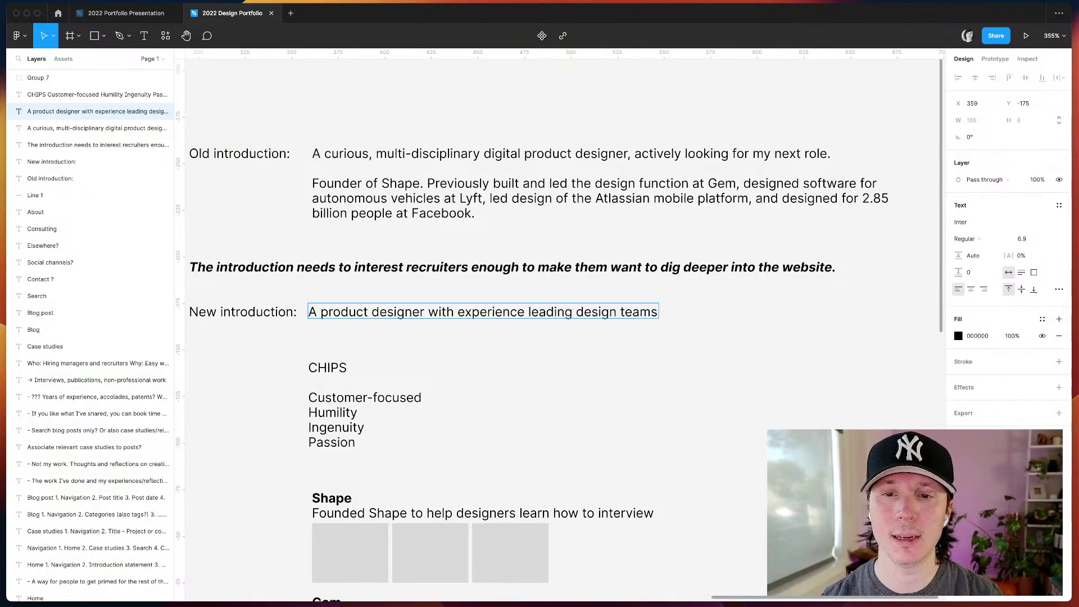
type(". ...Wan")
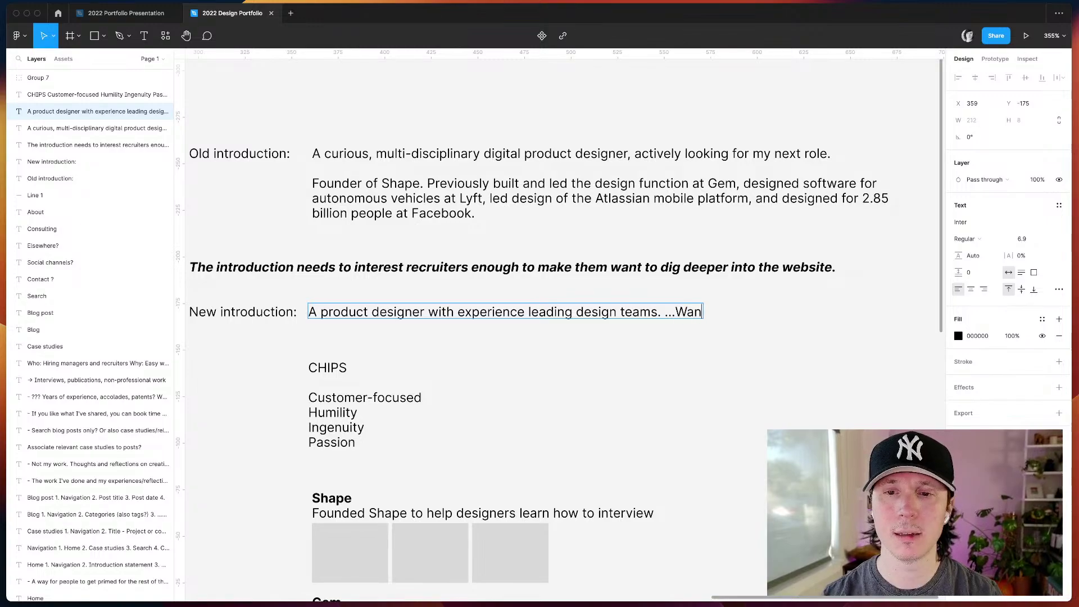
type("t to learn more? Read on.")
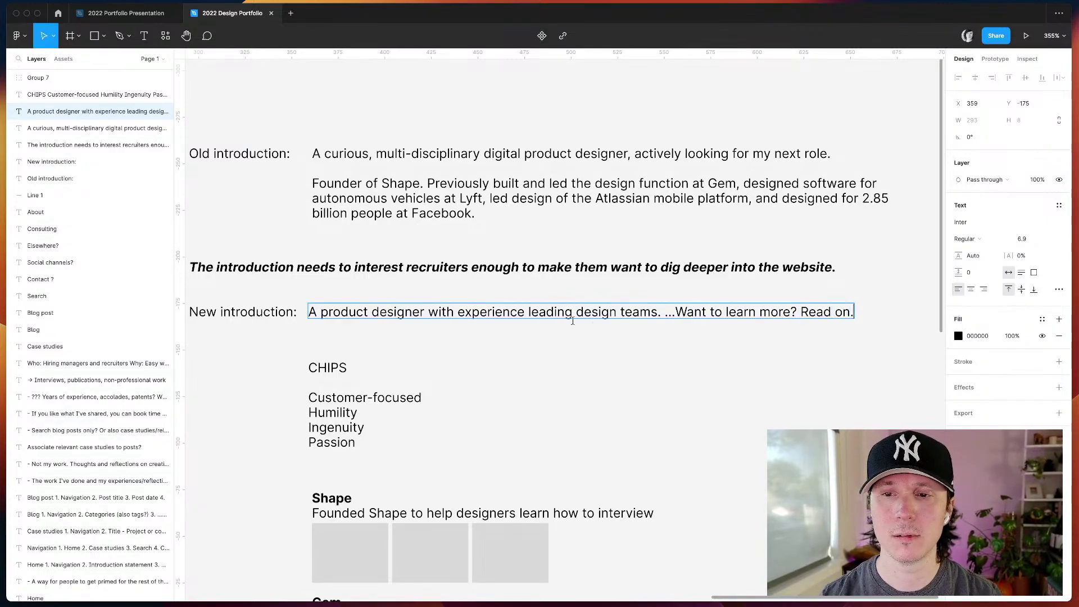
key("Escape")
left_click(650, 346)
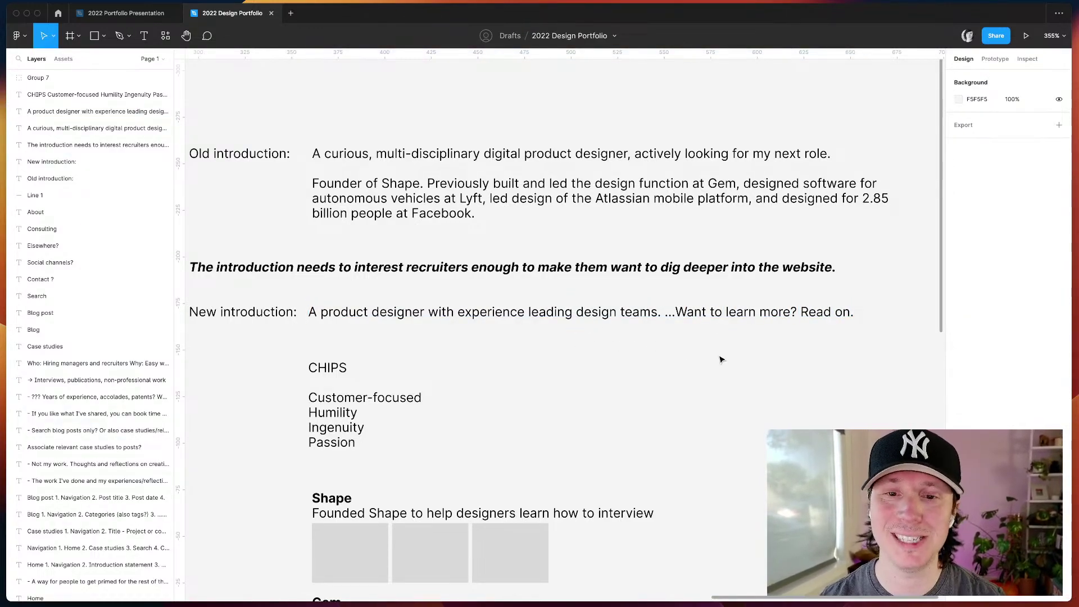
- Move the CHIPS list up to X 364, Y -155 and insert two line breaks above its heading
scroll(717, 356, "down", 1)
scroll(718, 356, "right", 1)
left_click(597, 307)
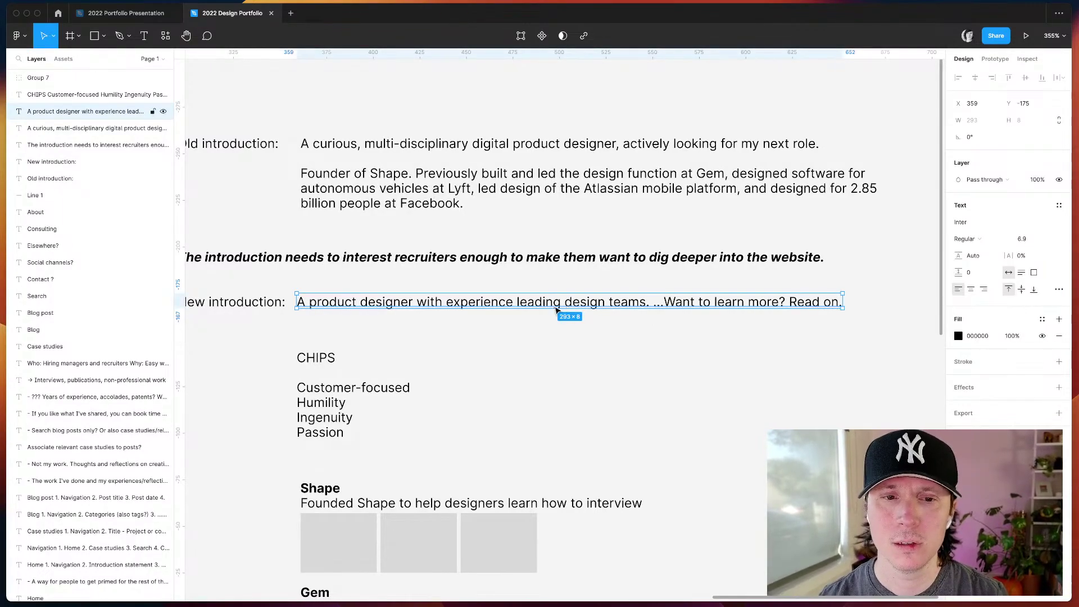
mouse_move(336, 396)
left_mouse_down()
mouse_move(382, 381)
mouse_move(345, 377)
left_mouse_up()
key("Return")
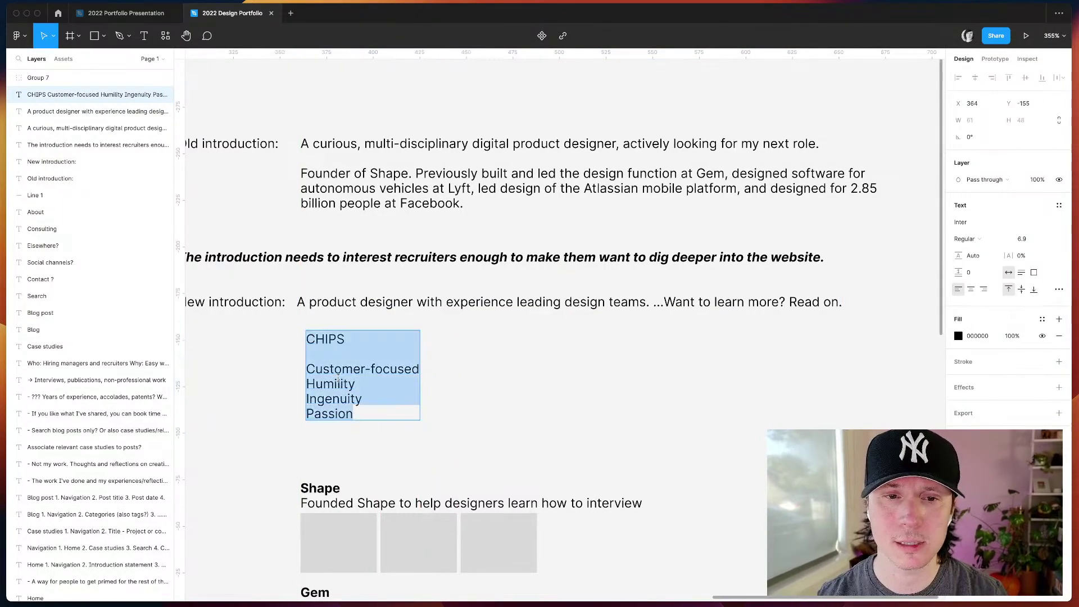
key("Left")
key("Return")
key("Return")
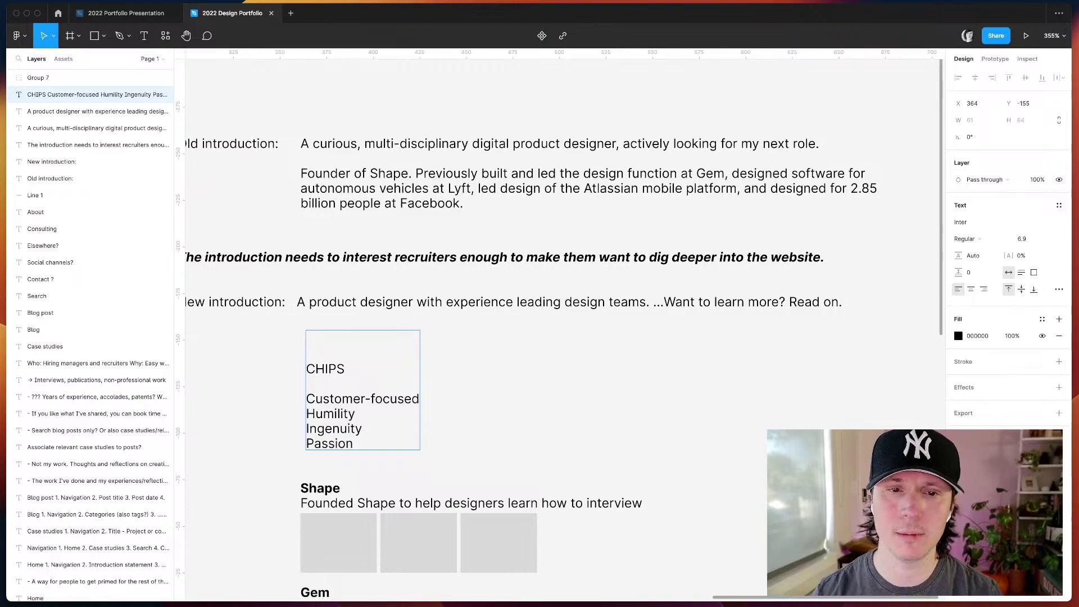
- Start an alternative introduction reading "A product designer" on the empty first line above the CHIPS heading
type("A ")
type("prod")
key("BackSpace")
key("BackSpace")
key("BackSpace")
key("BackSpace")
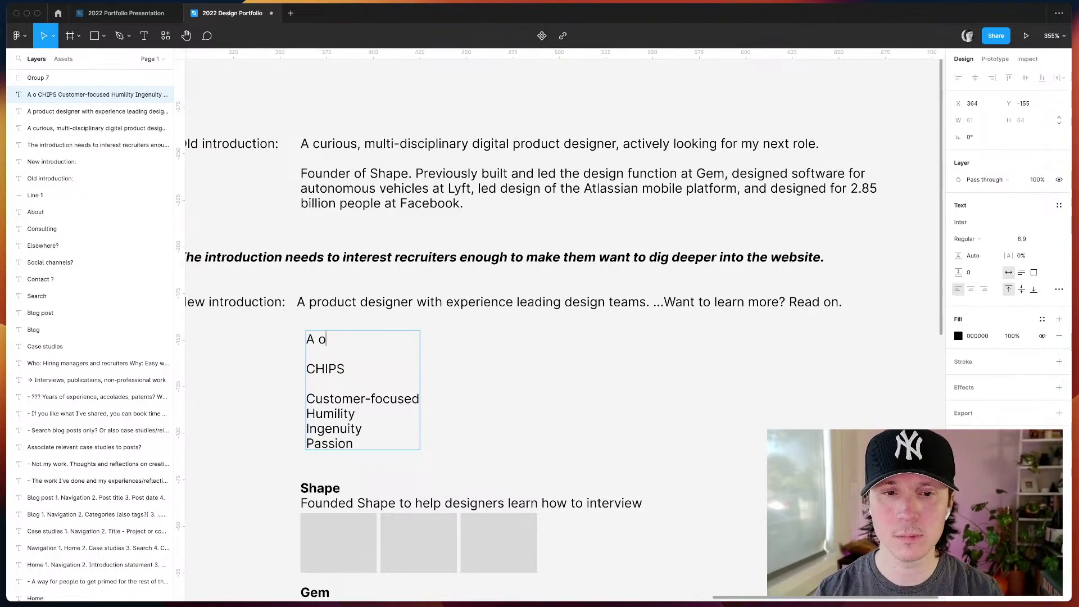
type("product designer")
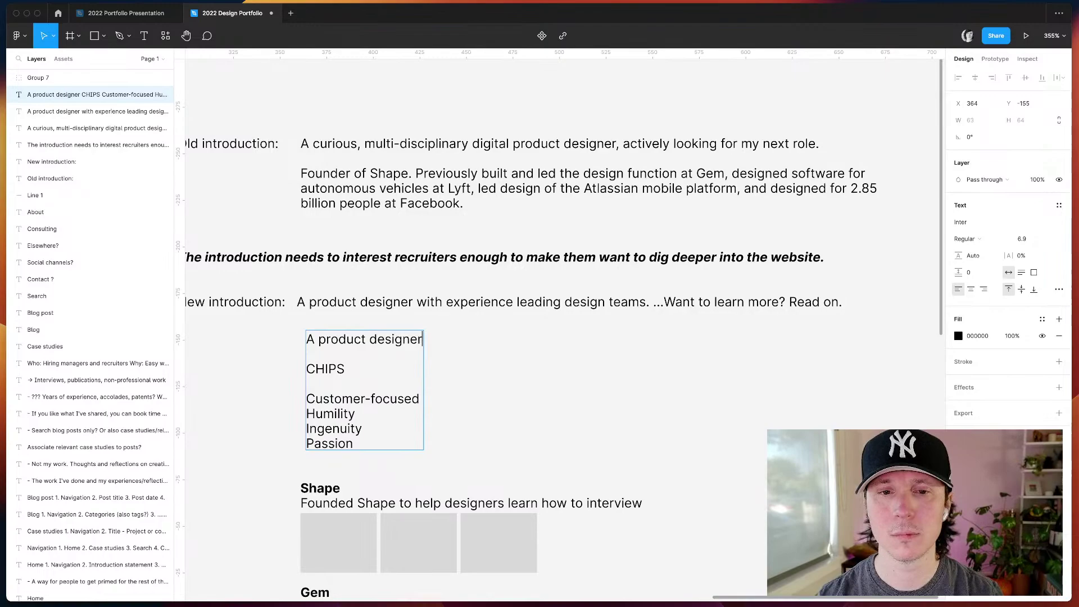
- Extend the alternative introduction with "with more than 20 years of experience." after "A product designer"
key("Escape")
key("Return")
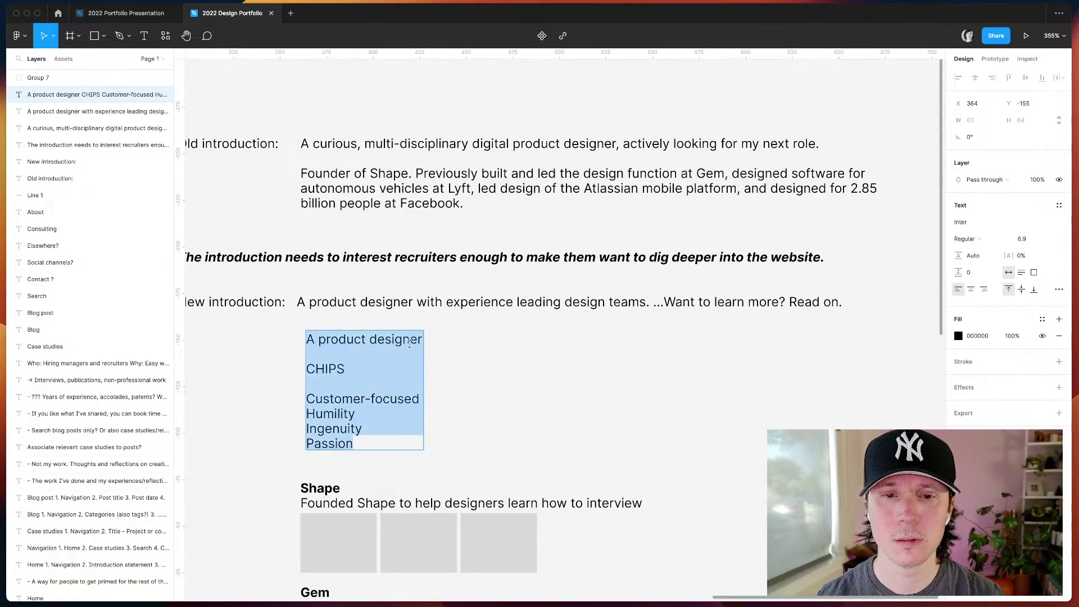
key("Right")
key("Left")
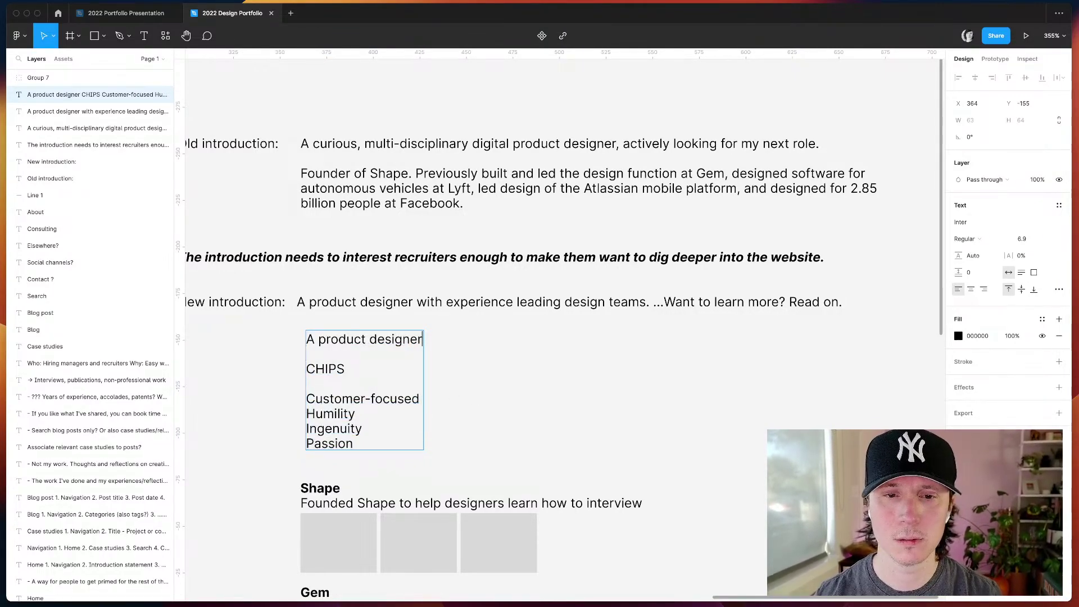
type("with more")
type("than ")
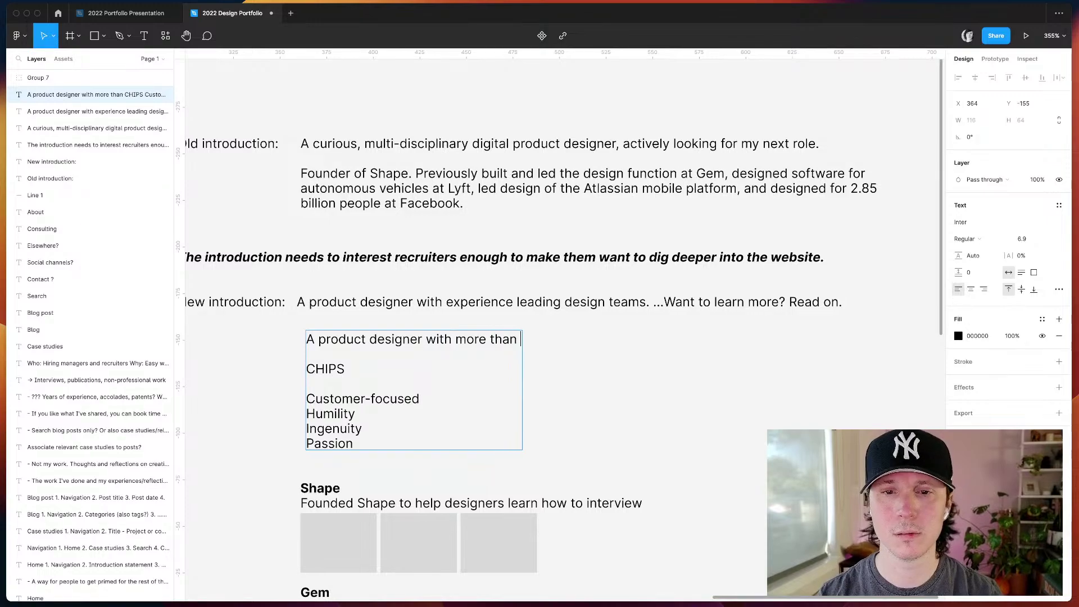
type("20 years of experience.")
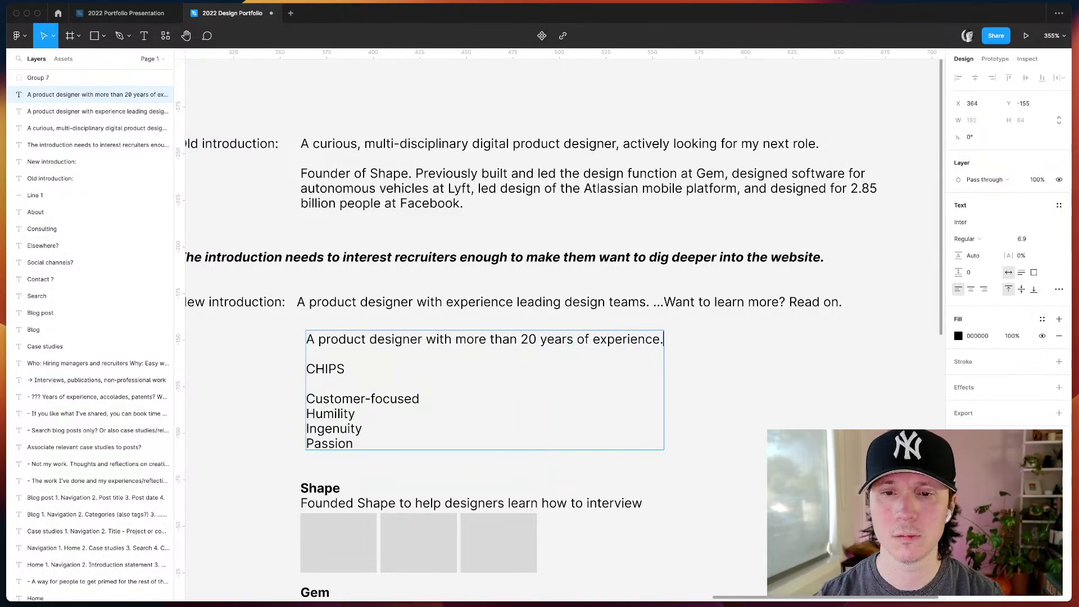
- Insert "customer-focused" before "product designer" in the alternative introduction, without a comma
left_click(502, 338, "shift")
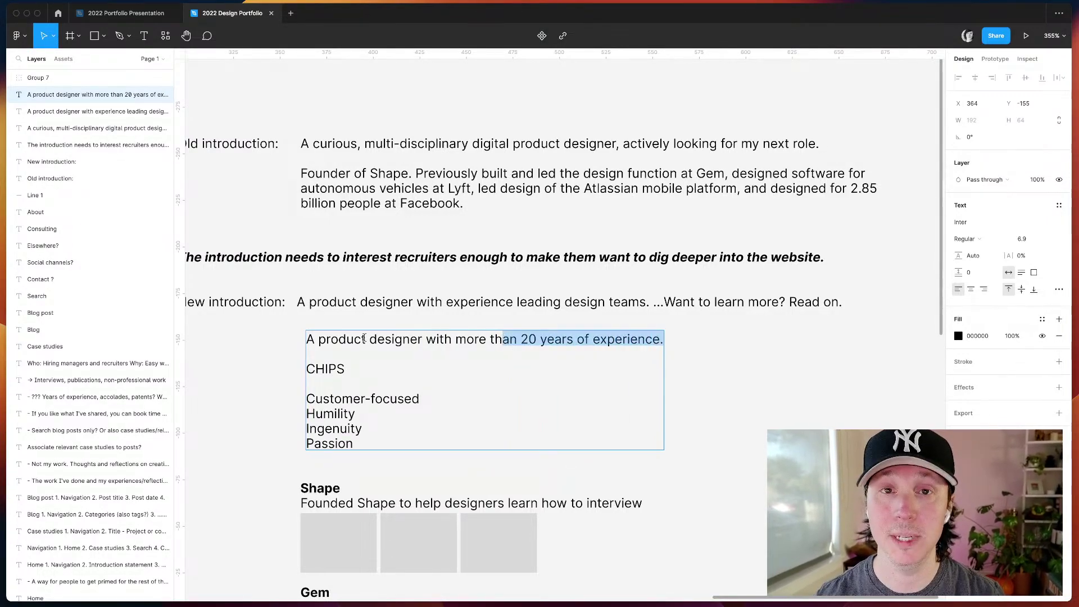
left_click(320, 338)
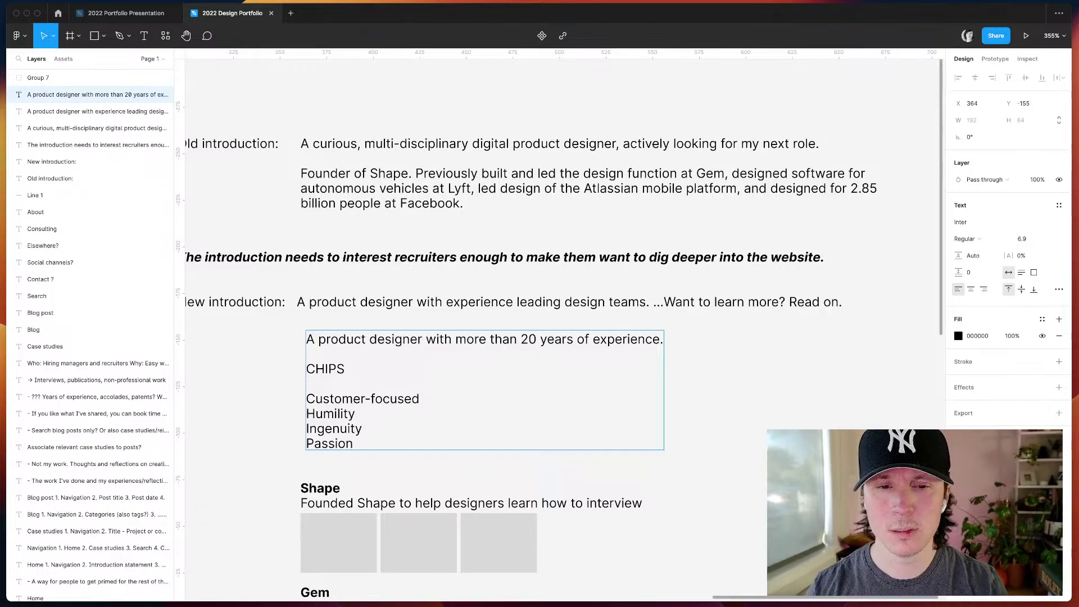
type("customer-focused,")
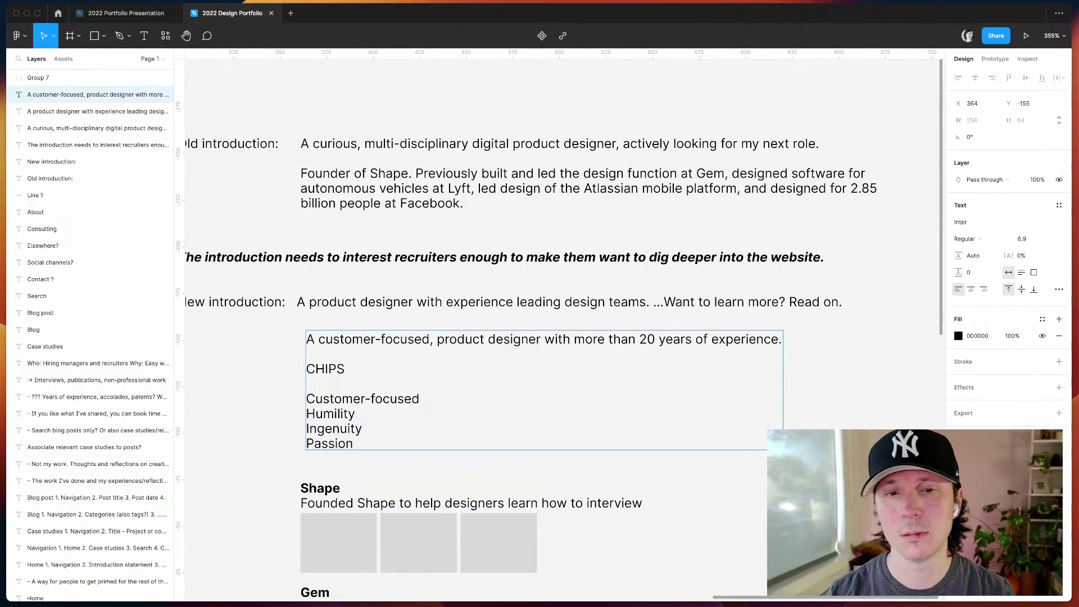
key("BackSpace")
key("BackSpace")
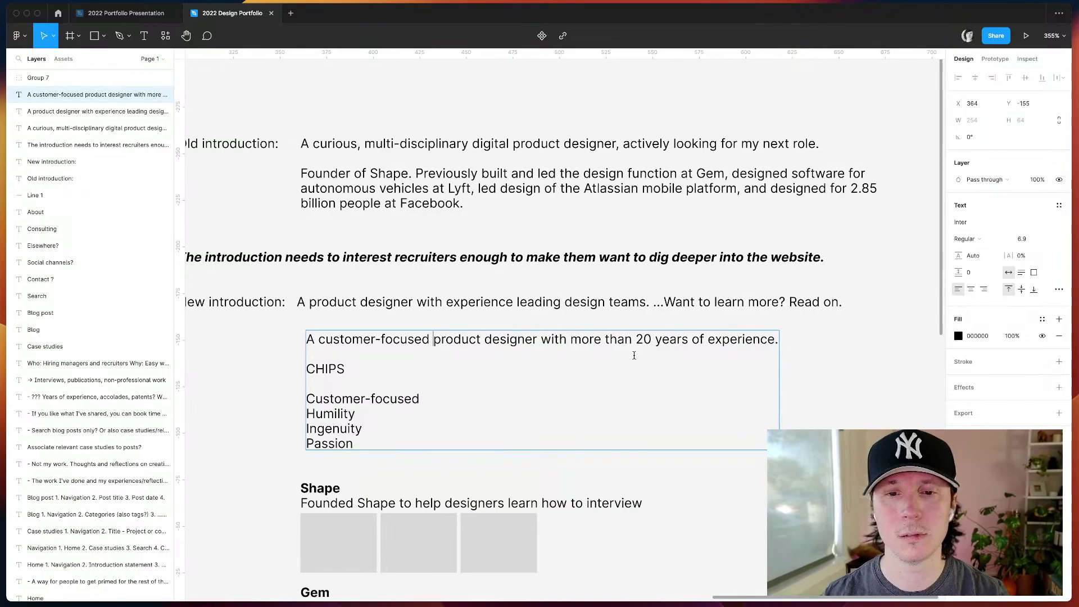
- Insert "who is passionate about" after "product designer" in the alternative introduction
left_click(537, 339)
type("who is")
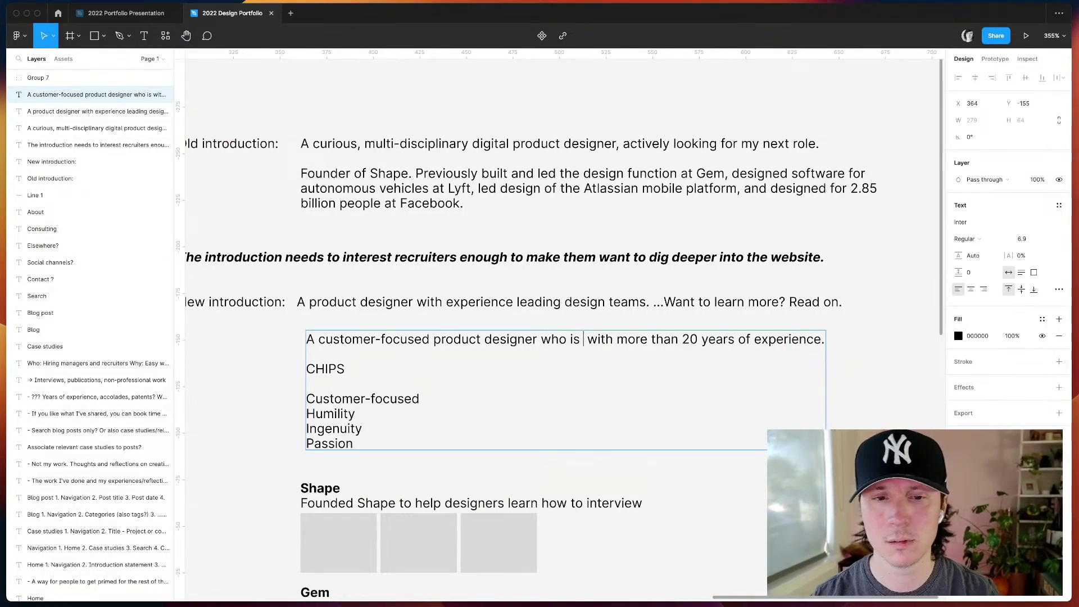
key("BackSpace")
key("BackSpace")
key("BackSpace")
key("BackSpace")
key("BackSpace")
key("BackSpace")
key("BackSpace")
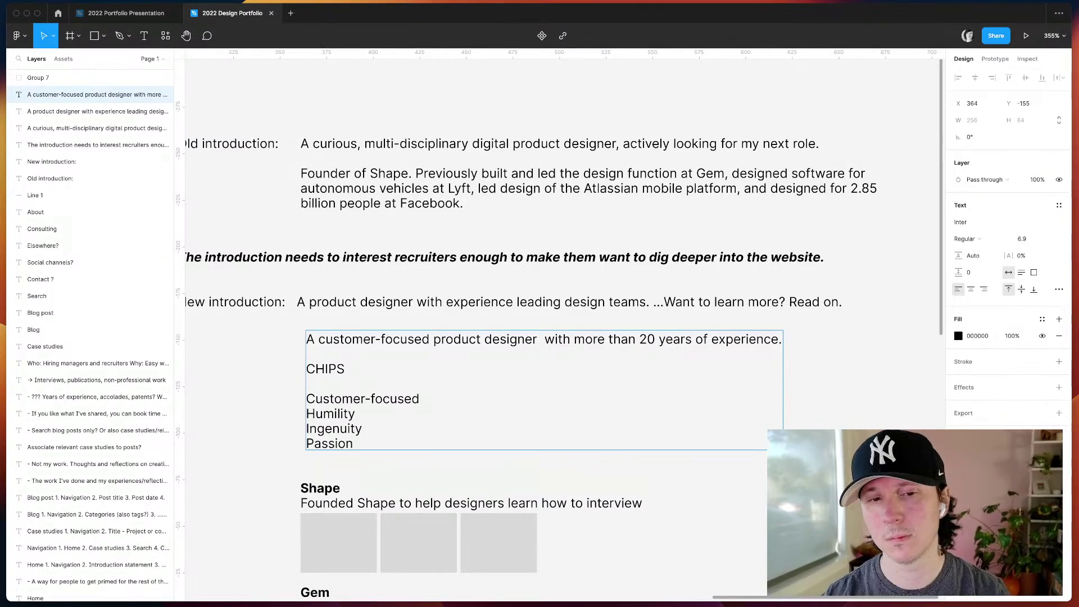
type("who is passionate abo")
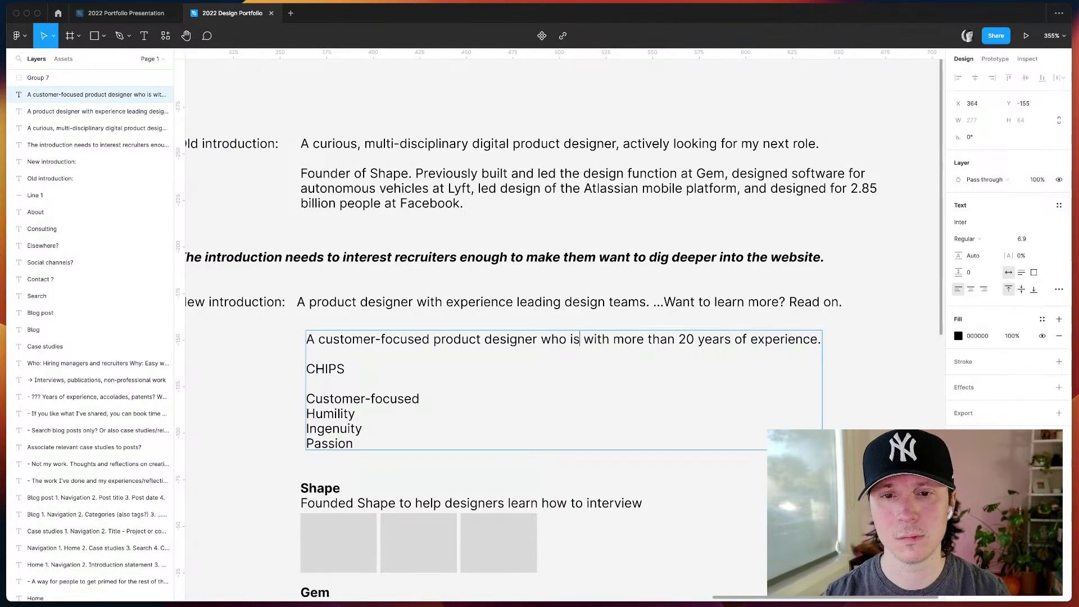
type("ut")
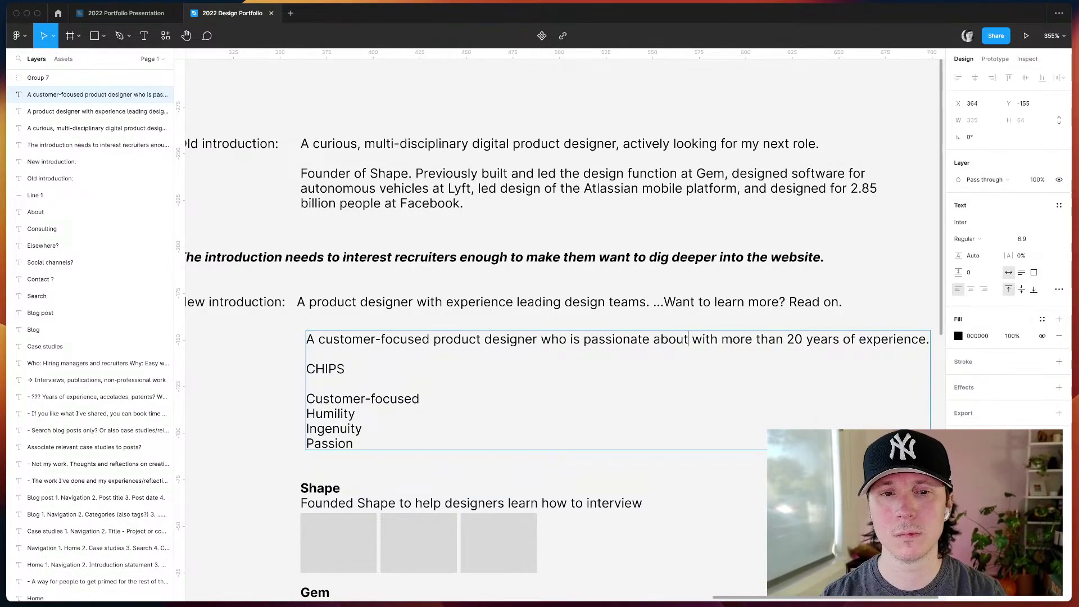
- Delete "with more than 20 years of experience." after "about" and put two line breaks before the CHIPS heading
key("shift+Down")
key("BackSpace")
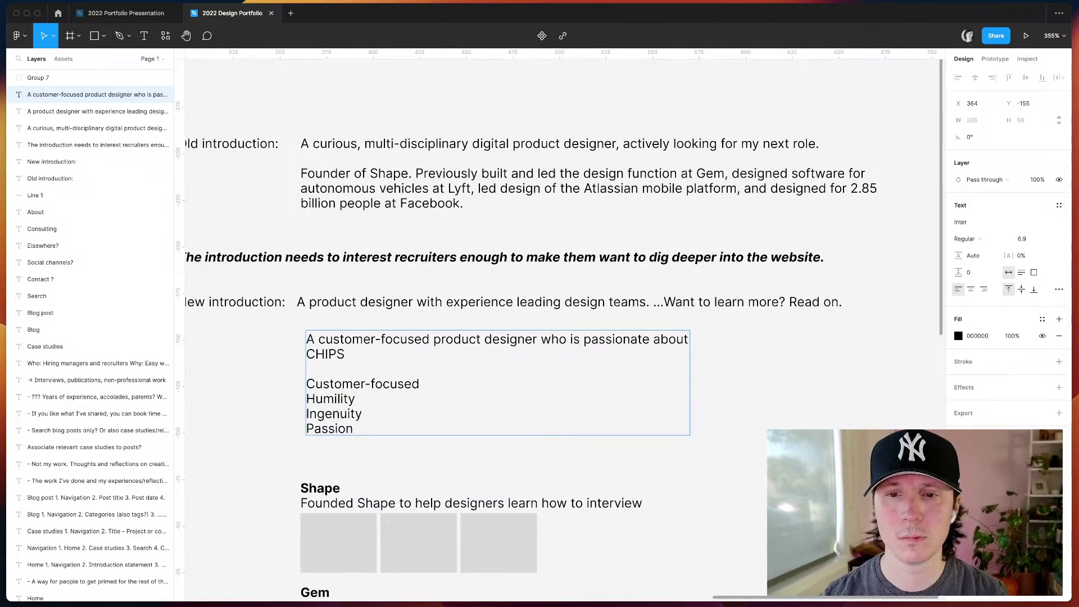
key("Return")
key("Return")
key("Escape")
key("Escape")
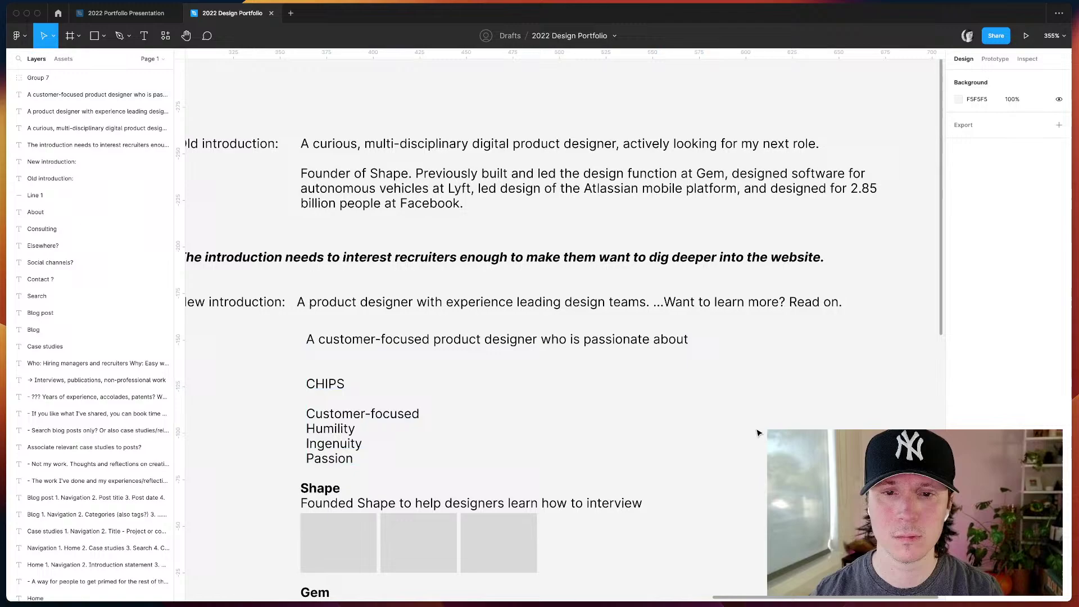
- Delete the CHIPS heading and the surplus blank lines between the alternative introduction and the values list
left_click(596, 346)
key("Return")
left_click(622, 349)
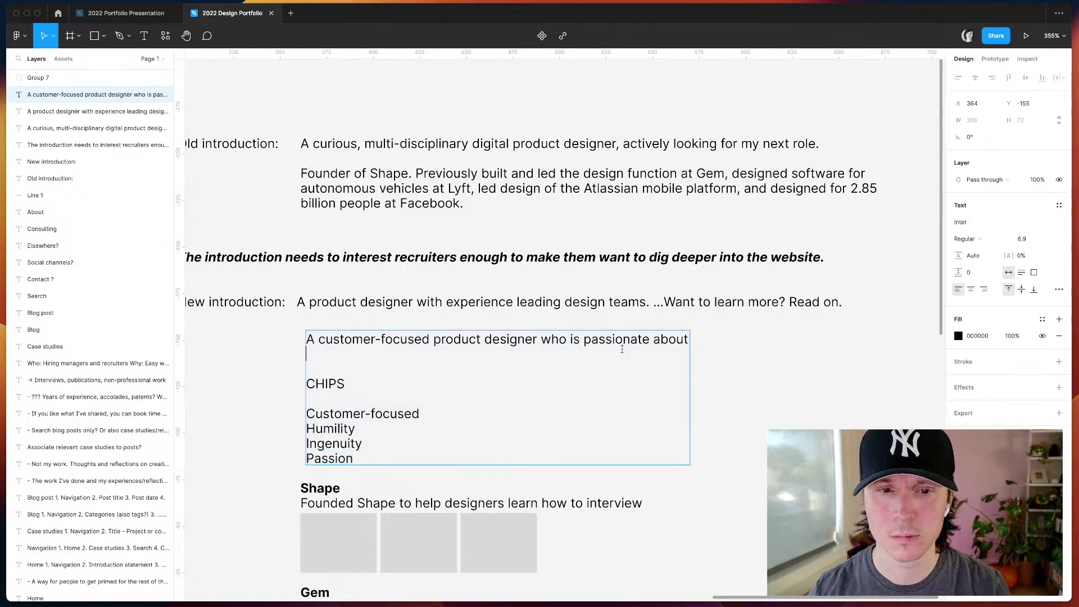
key("shift+Down")
key("shift+Down")
key("shift+Down")
key("BackSpace")
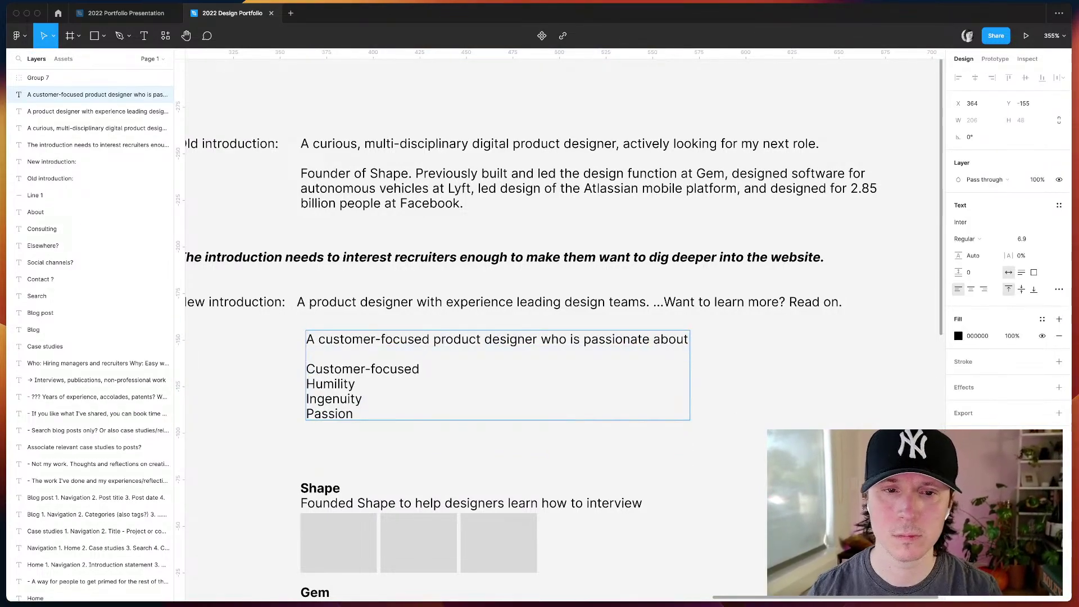
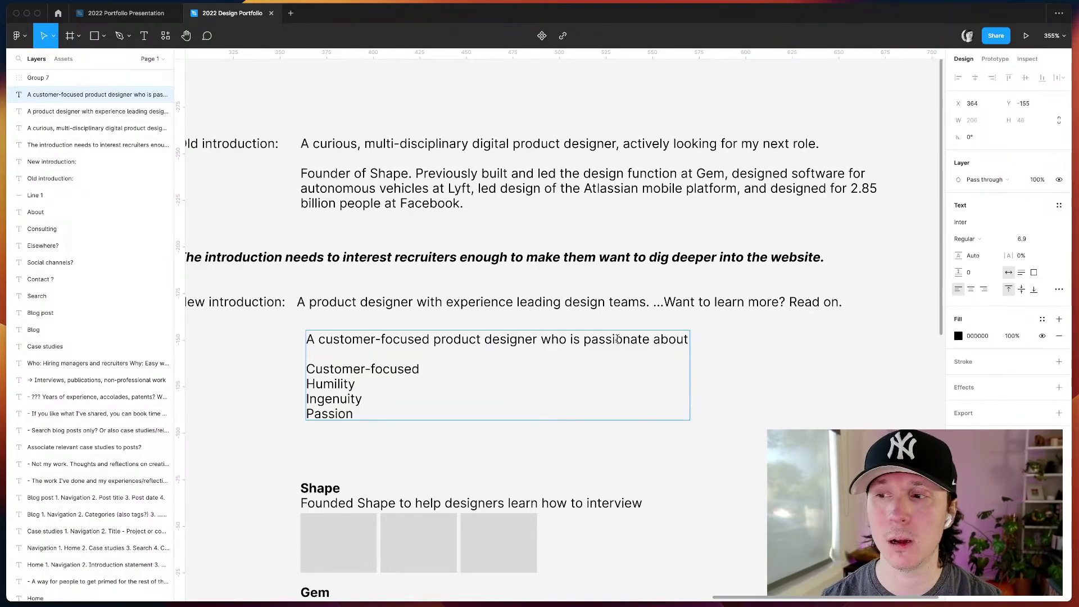
- Remove "customer-focused" from the alternative introduction and place the text cursor at the end of that sentence
key("Escape")
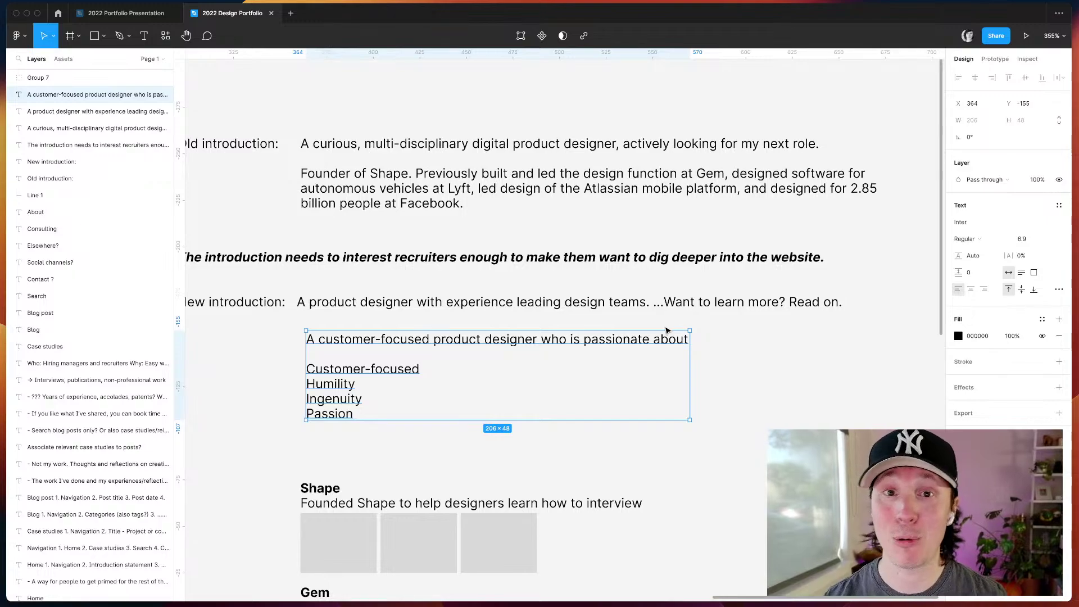
left_click(719, 344)
double_click(578, 347)
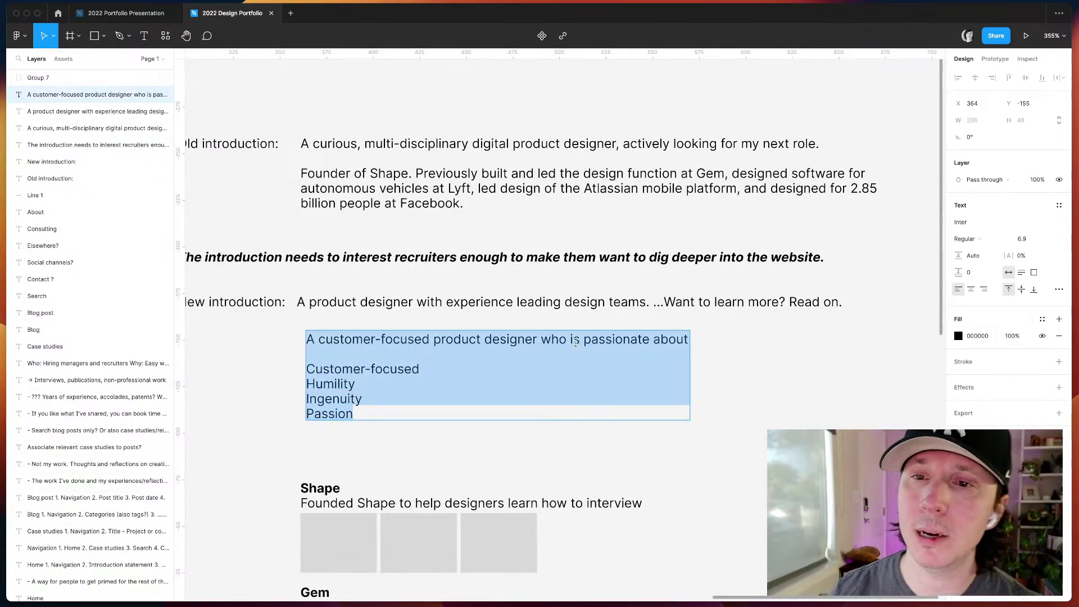
double_click(565, 344)
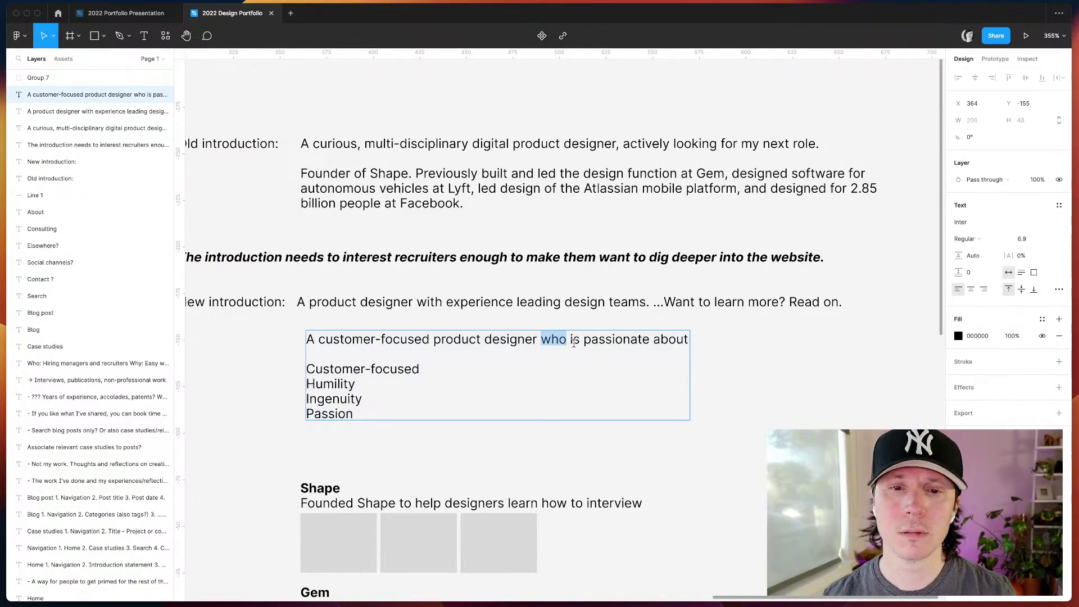
left_click(573, 343)
left_click_drag(318, 339, 434, 339)
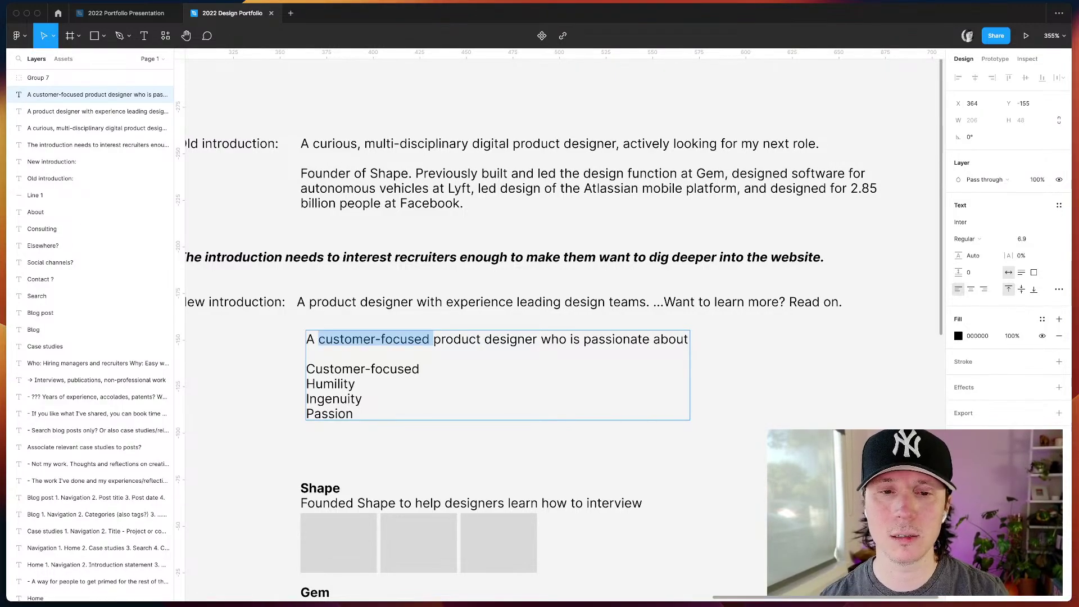
key("BackSpace")
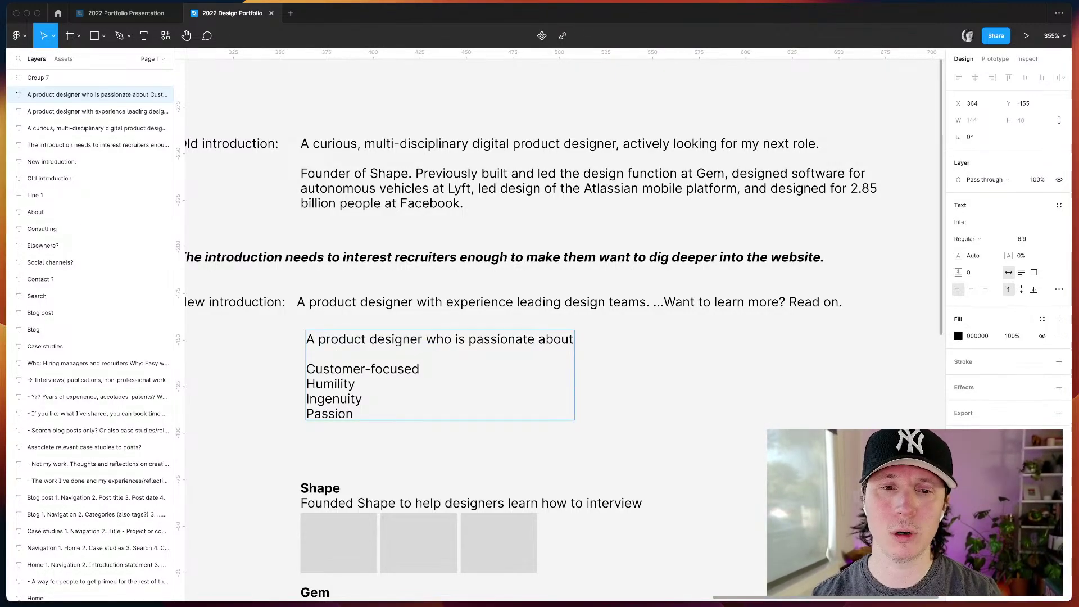
left_click(572, 339)
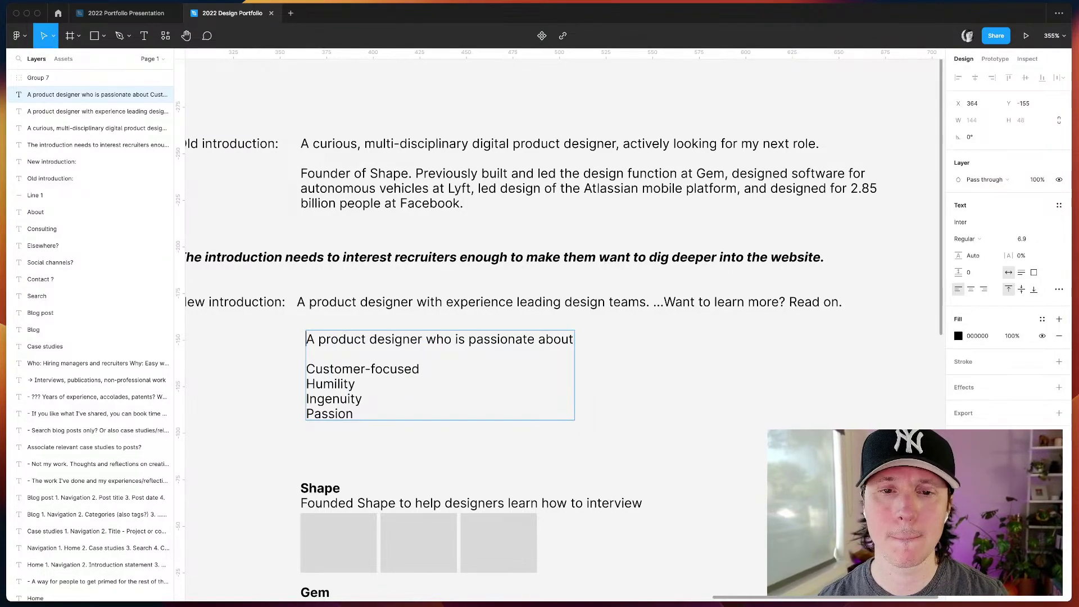
- Delete "who is passionate about" from the alternative introduction and change its opening to "An experienced product designer"
left_click(307, 339)
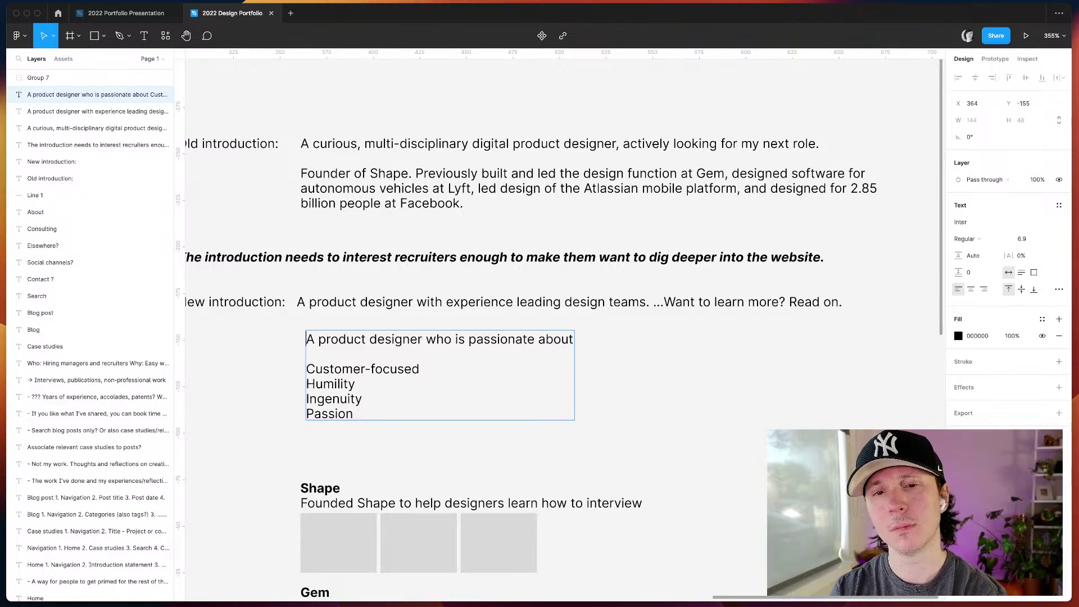
left_click_drag(426, 339, 573, 339)
key("BackSpace")
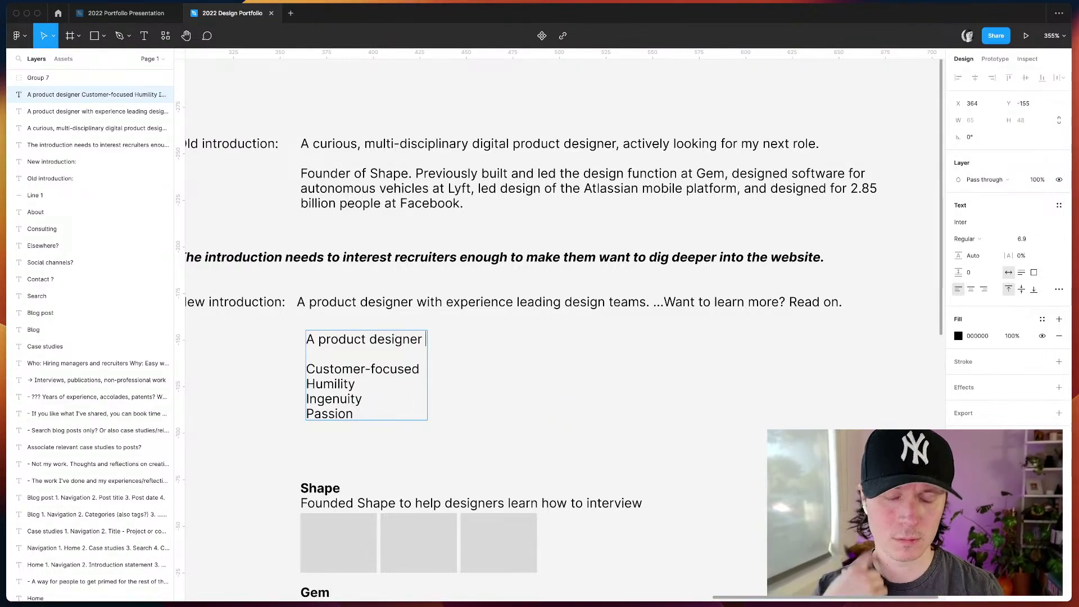
type("n exp")
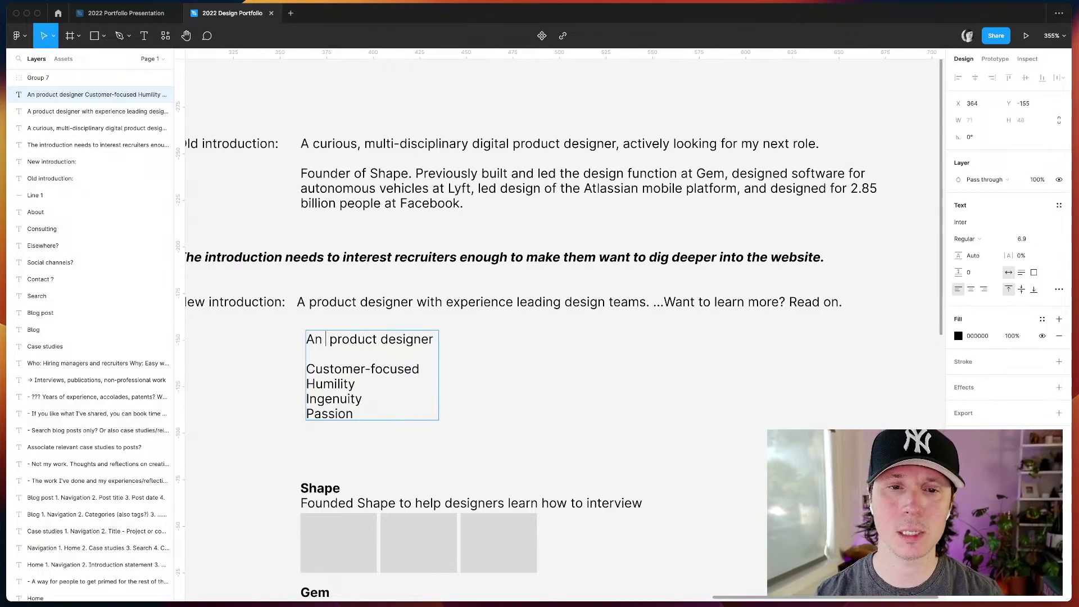
type("erienced")
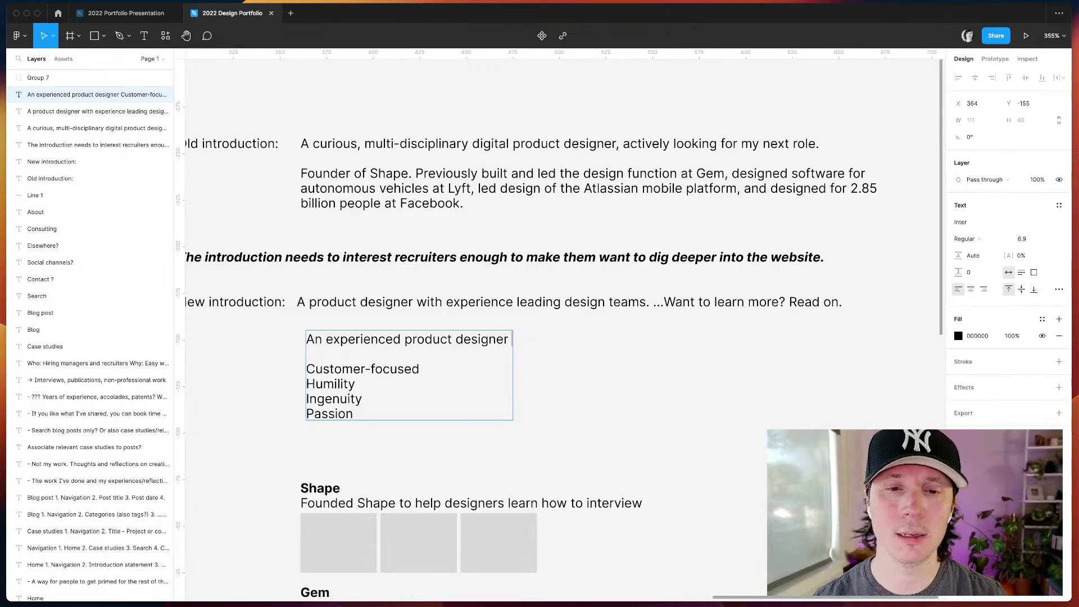
double_click(360, 340)
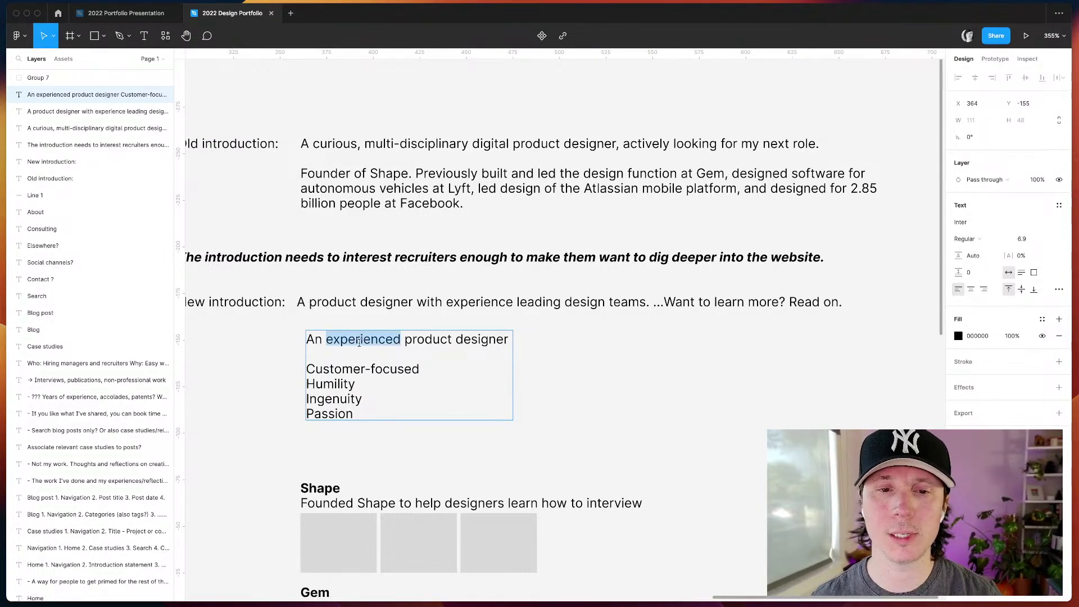
left_click(740, 375)
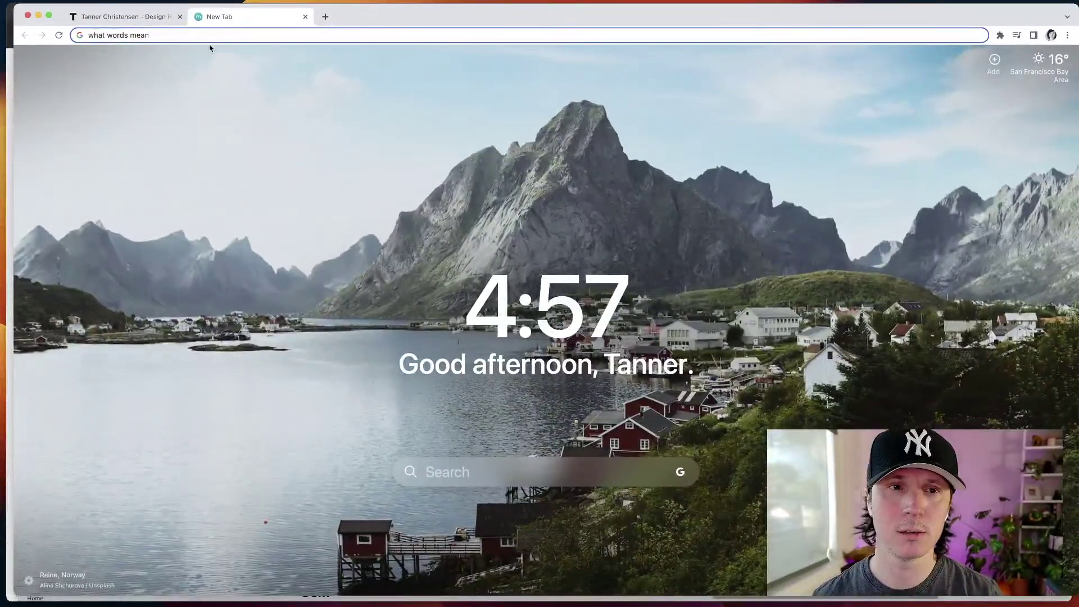
- In Chrome, search Google for "what words mean diverse experience" and read the featured synonyms of diverse
type("diverse experience")
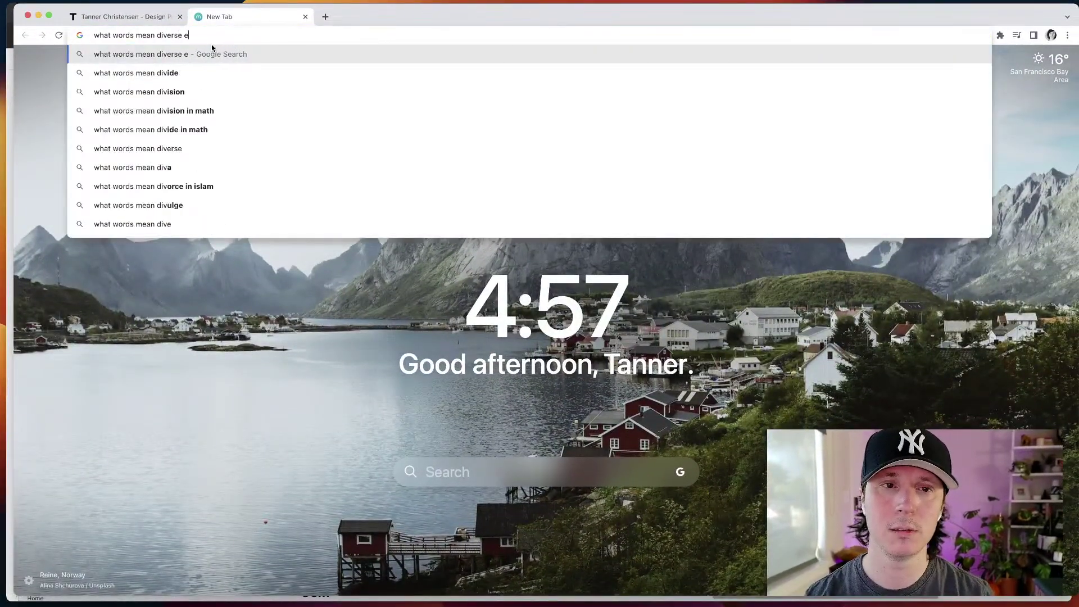
key("Return")
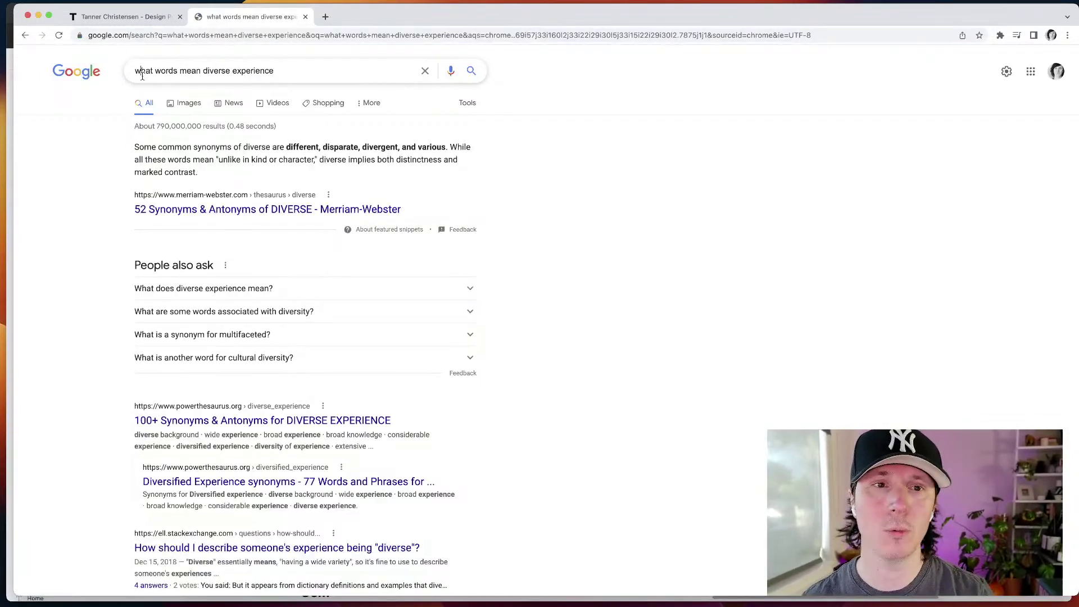
double_click(141, 71)
left_click(83, 138)
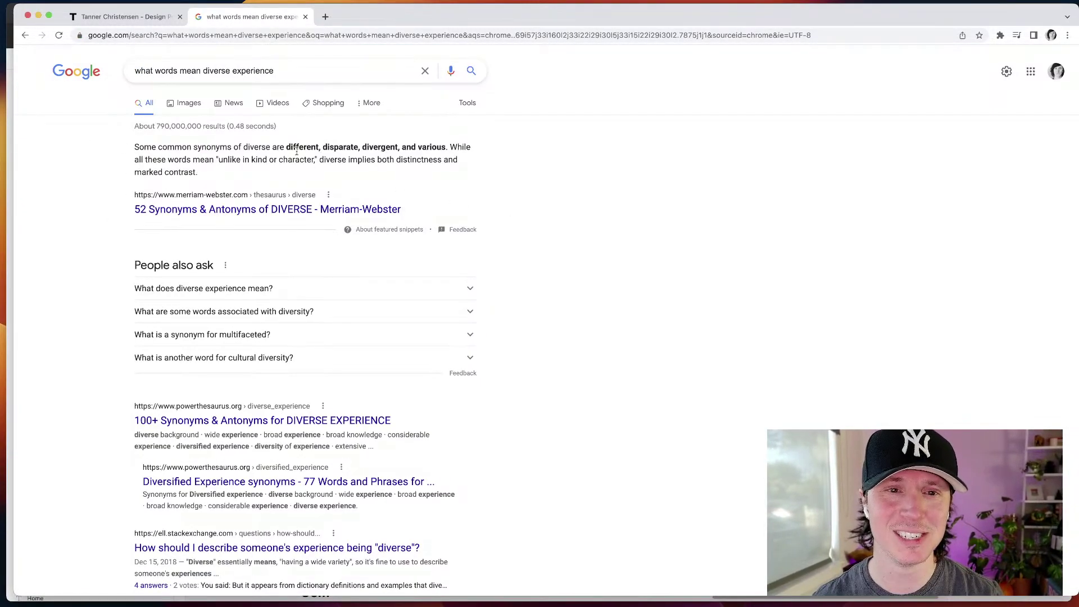
left_click_drag(239, 146, 411, 174)
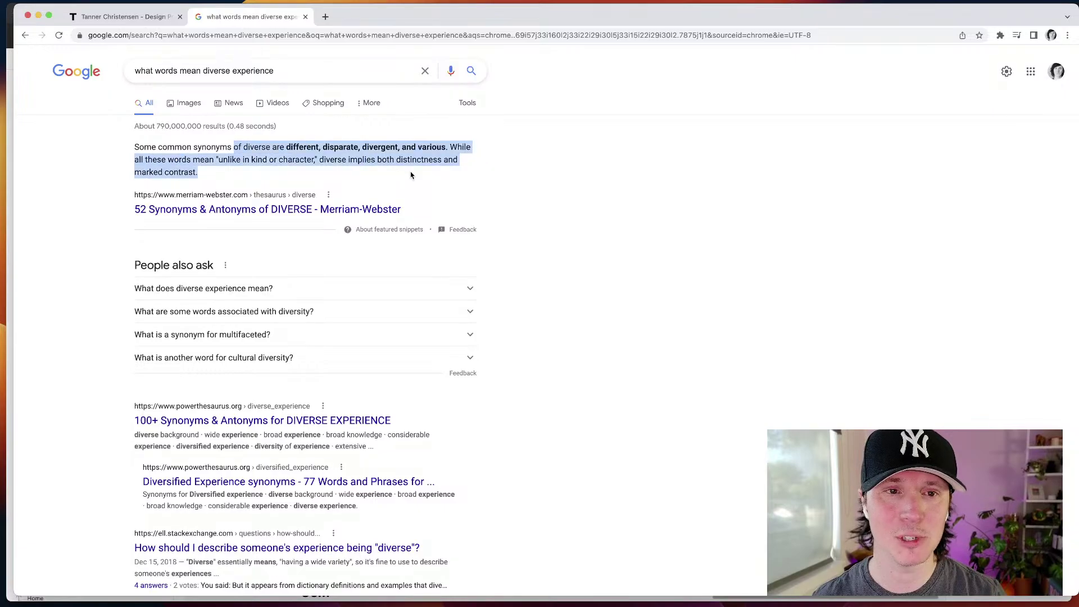
left_click(306, 156)
double_click(216, 146)
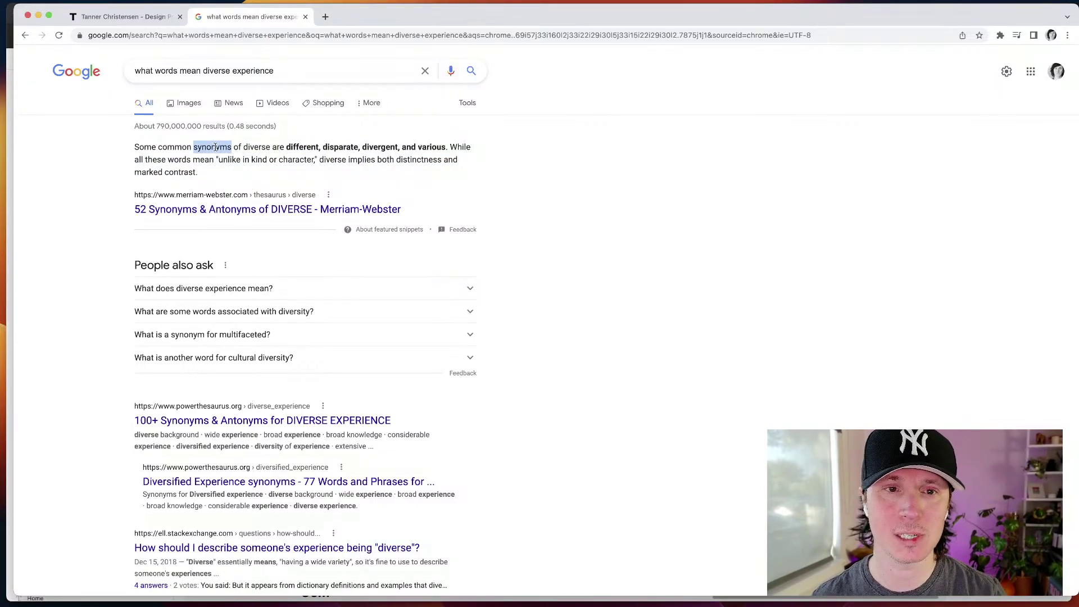
left_click(258, 147)
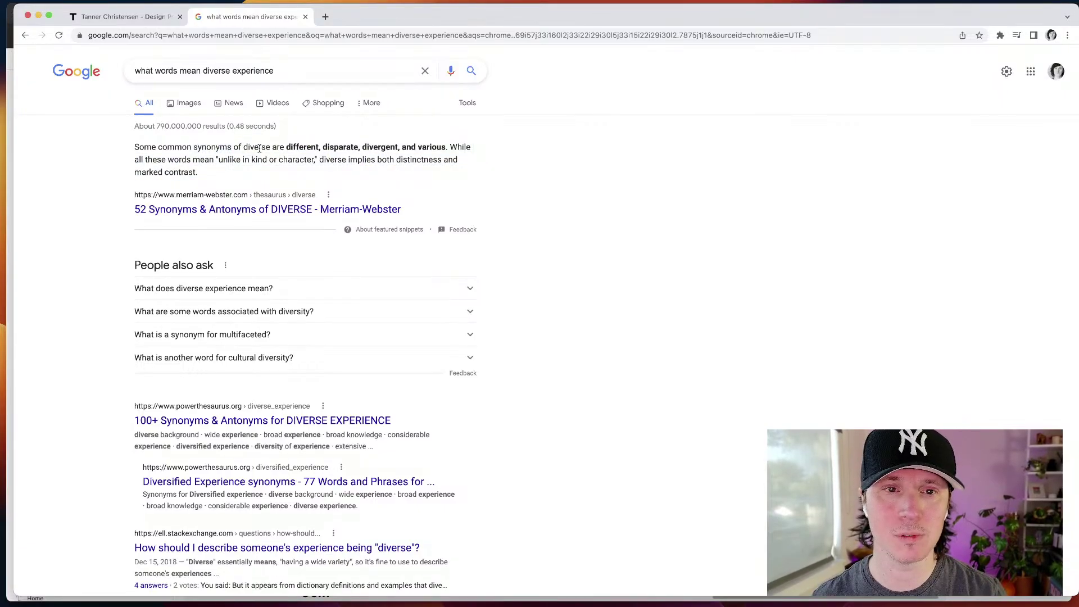
- Expand the related question "What does diverse experience mean?" and read its answer
left_click(172, 289)
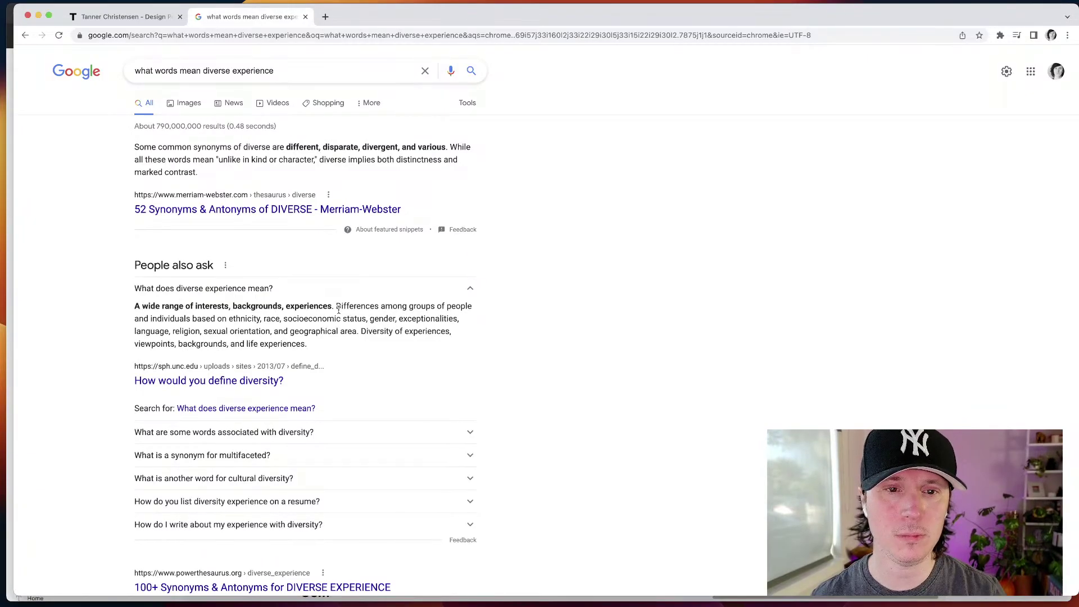
left_click_drag(338, 310, 134, 306)
left_click(279, 319)
- Open the Merriam-Webster synonyms of DIVERSE result in a new tab and look through its page
left_click(259, 207, "super")
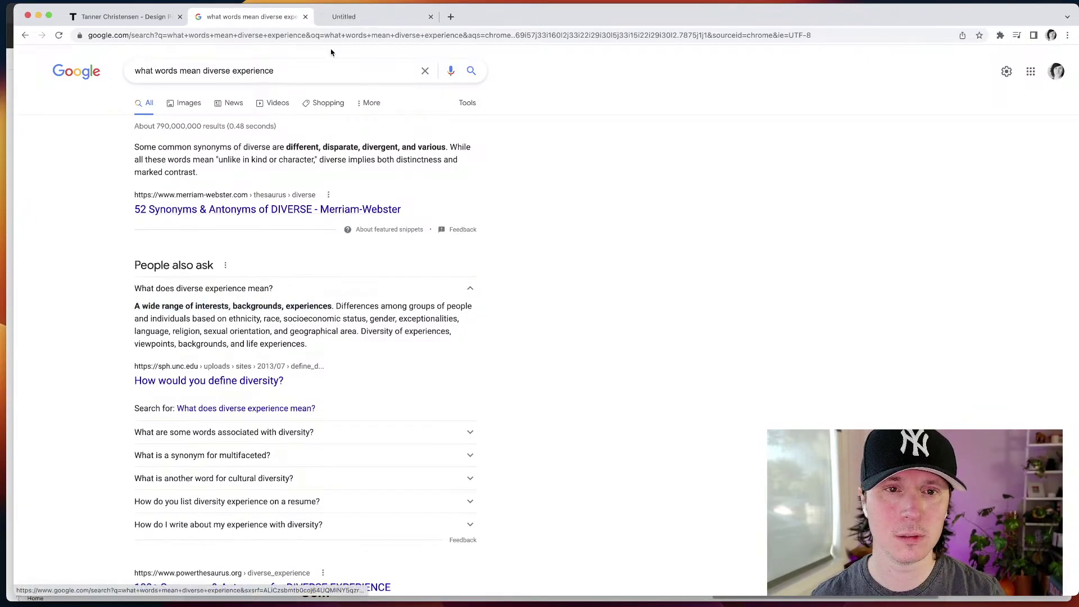
left_click(386, 18)
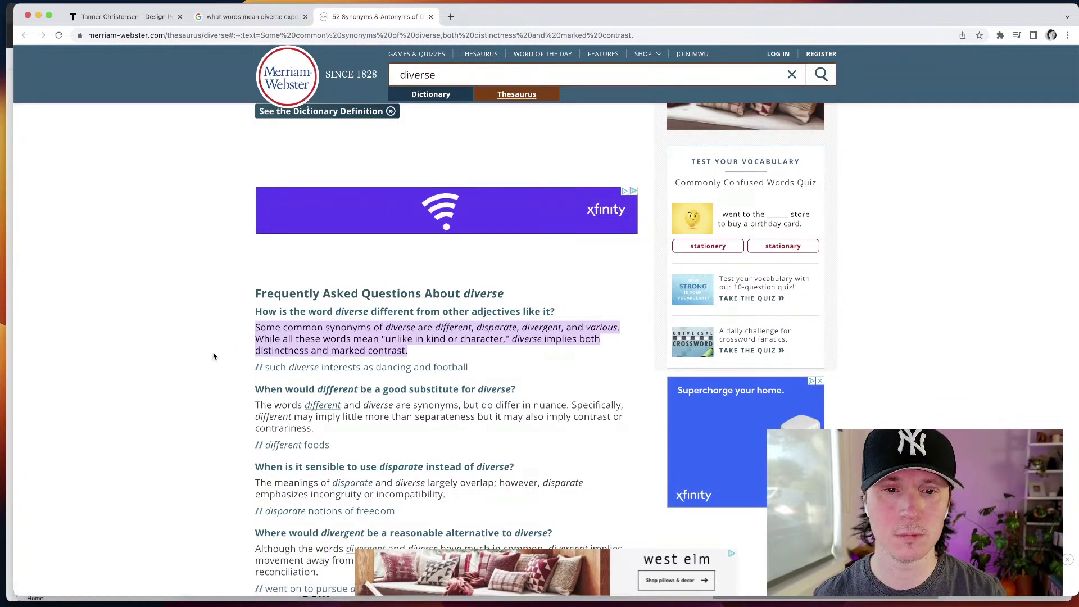
scroll(239, 242, "down", 2)
- Look up the dictionary definition of diverse by searching for "define:diverse" in a new tab
left_click(251, 17)
triple_click(192, 67)
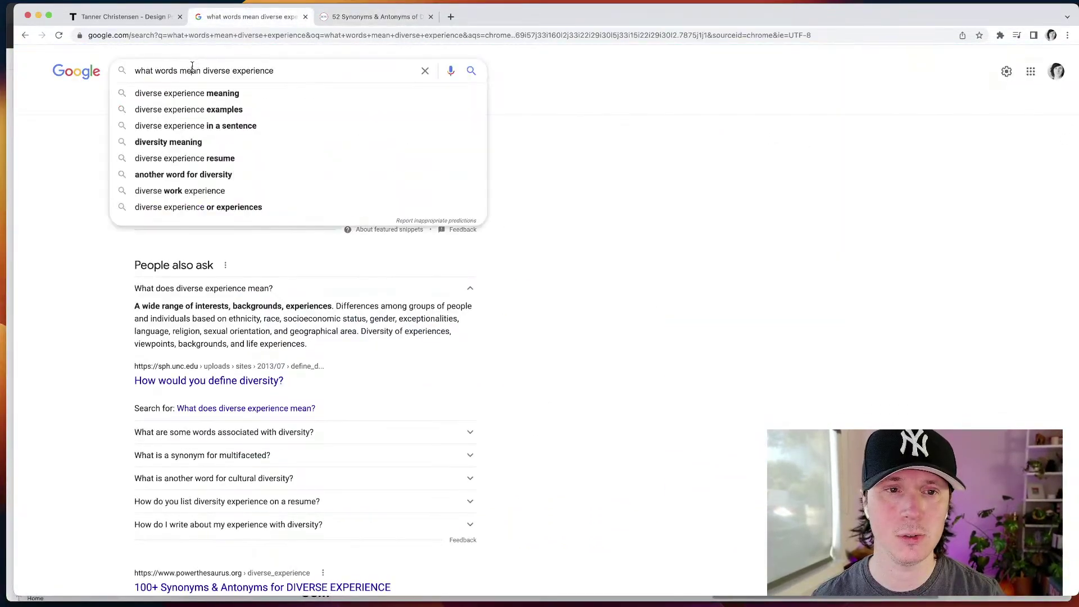
key("super+t")
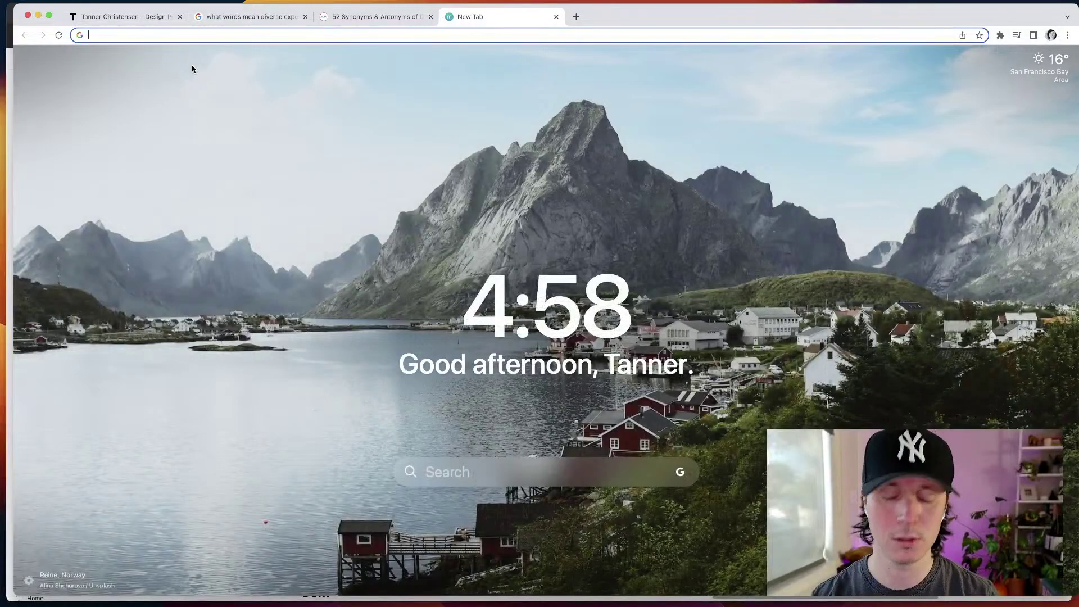
type("define:")
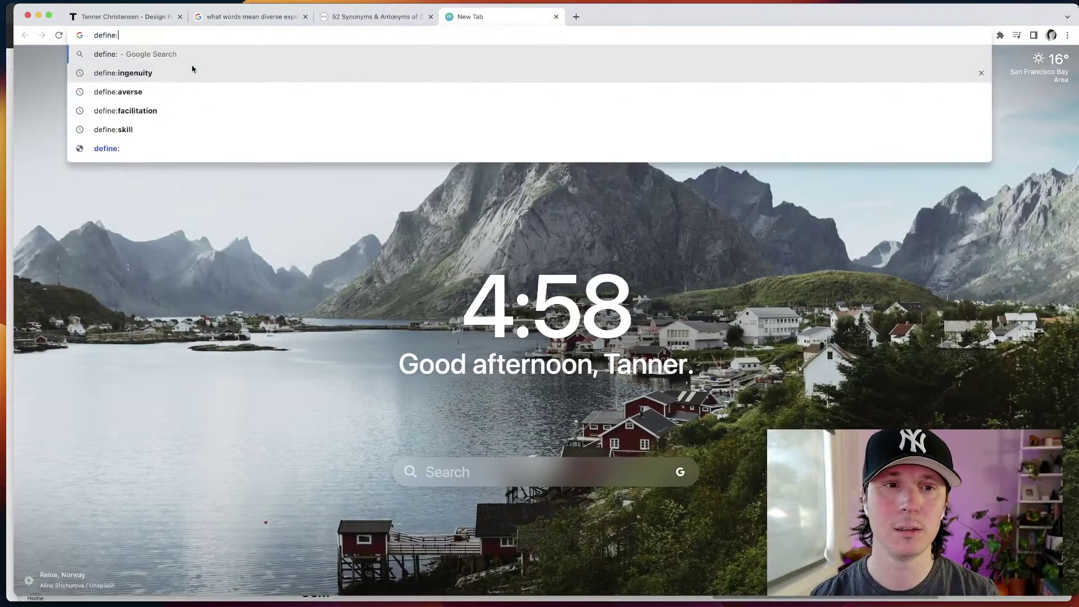
type("diverse")
key("Return")
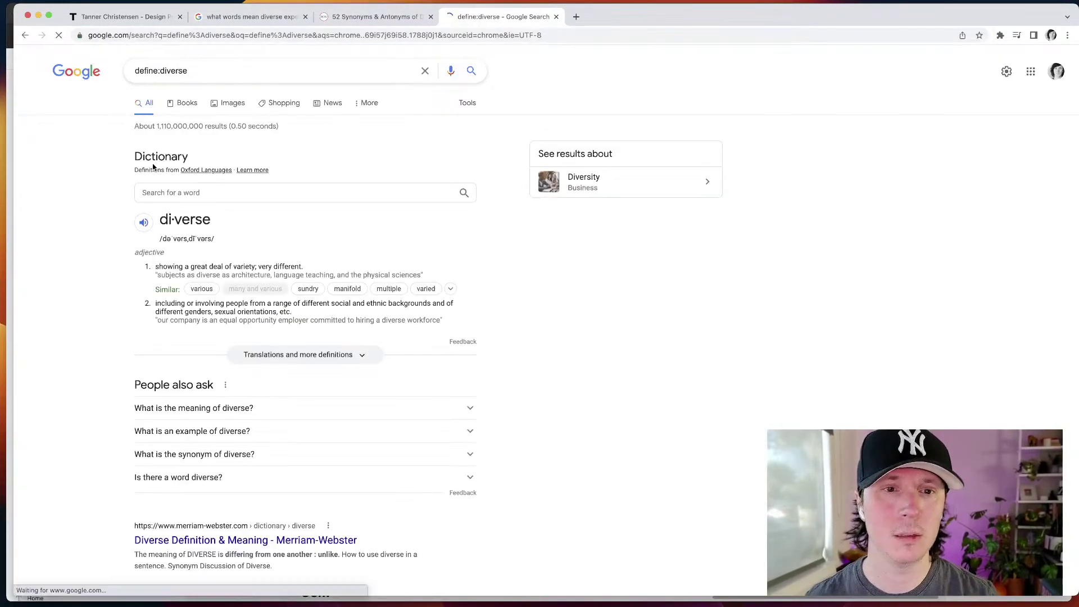
- Expand the full list of similar words for diverse, read the definitions and example sentences, and close the definition tab
left_click(451, 289)
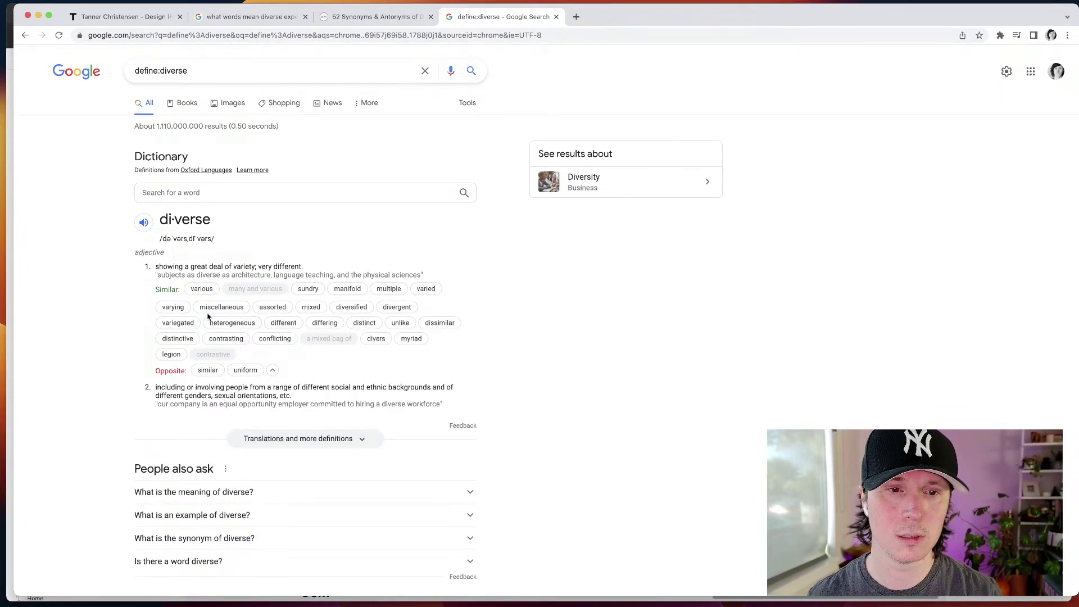
left_click_drag(164, 275, 396, 275)
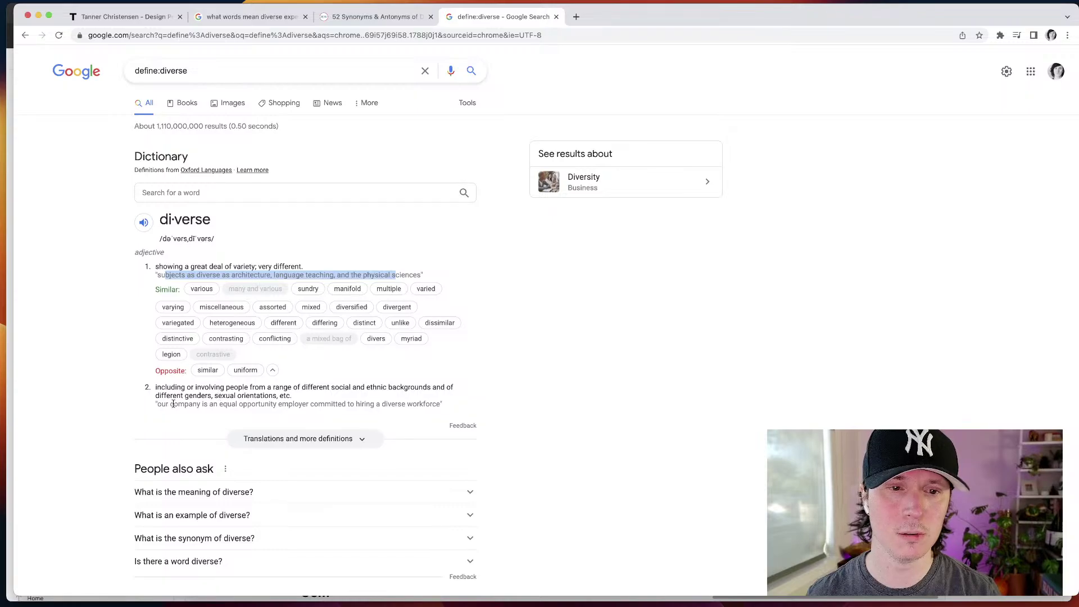
left_click_drag(173, 403, 430, 409)
left_click(531, 385)
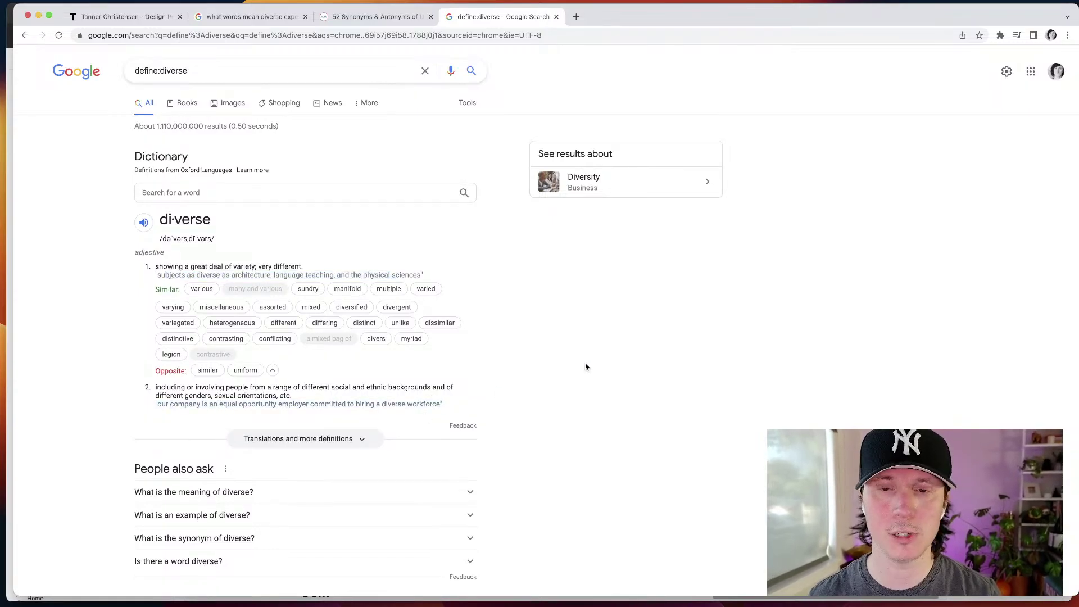
key("super+w")
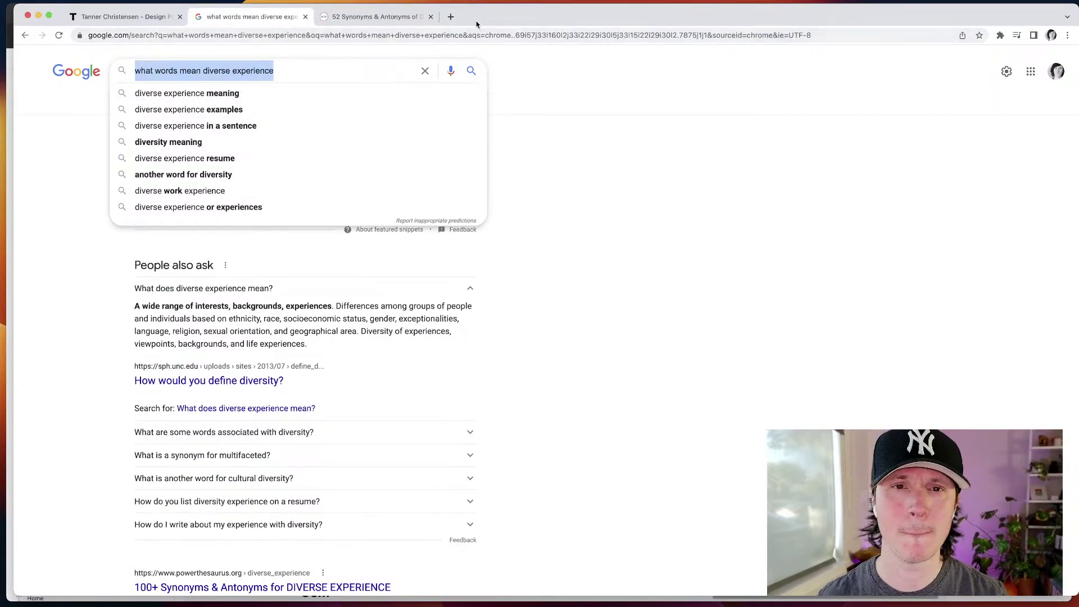
- Review the Merriam-Webster frequently asked questions about diverse and close that tab
left_click(604, 219)
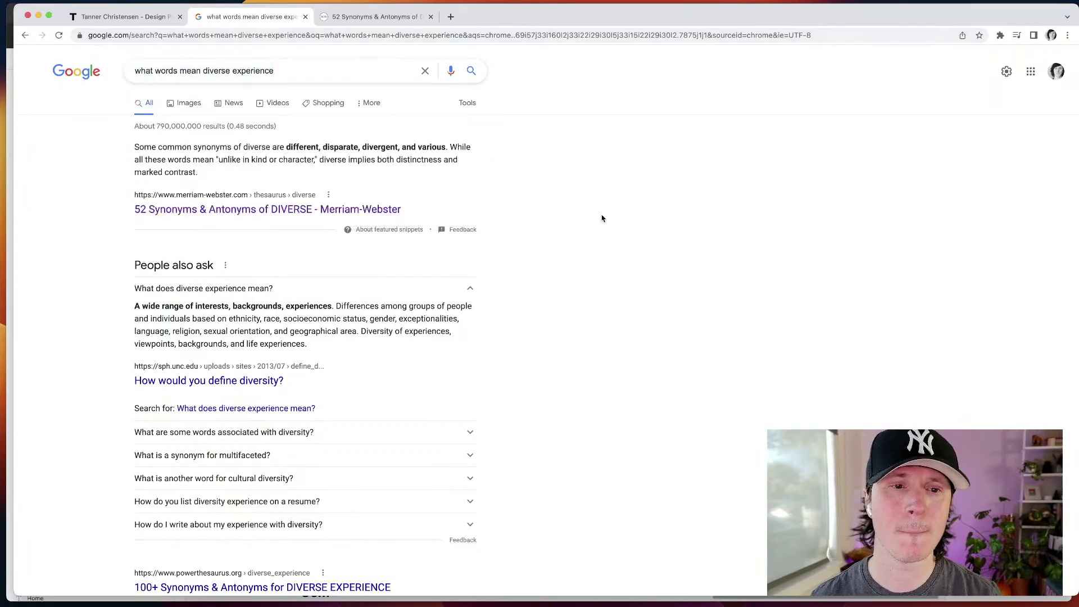
left_click(352, 20)
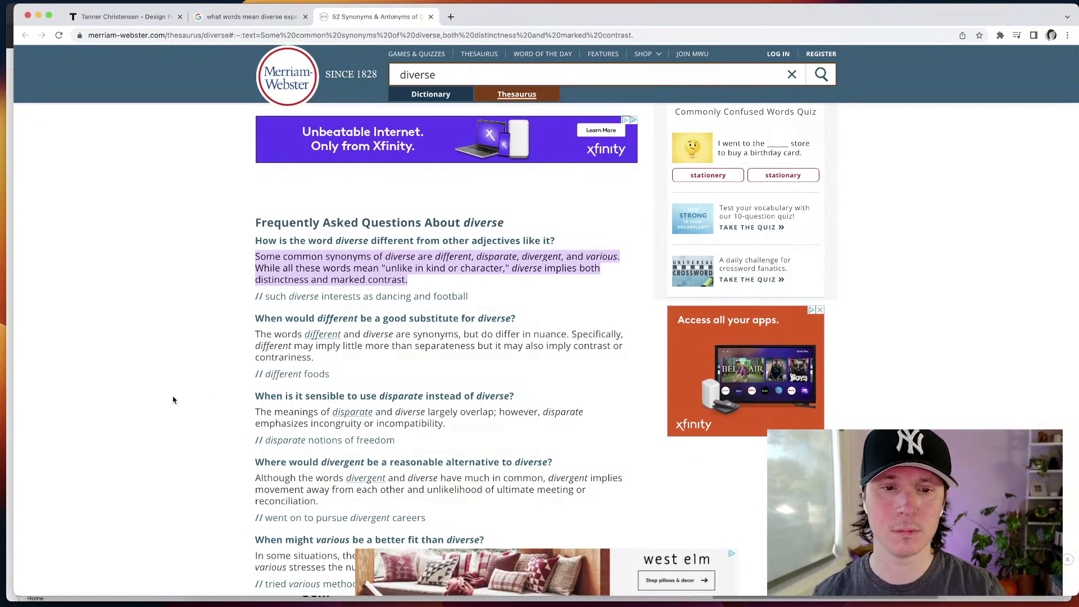
scroll(201, 371, "down", 4)
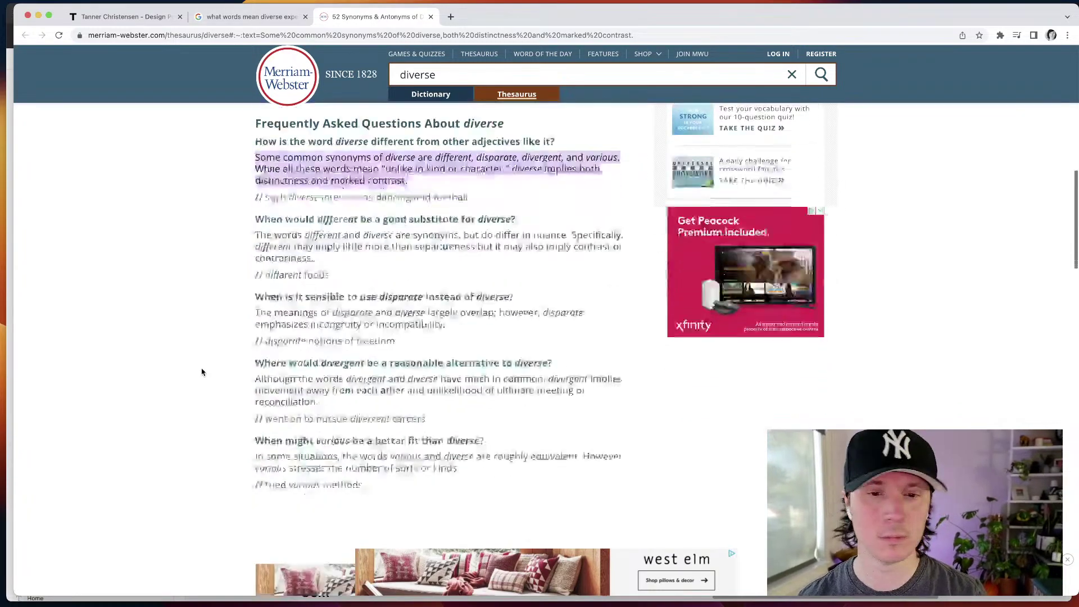
key("super+w")
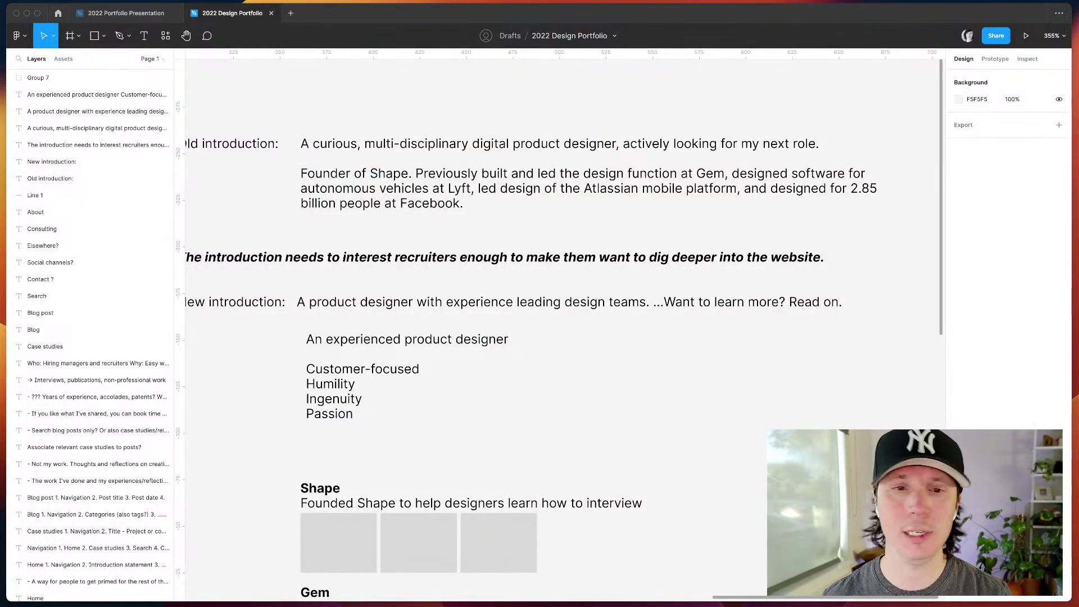
- Back in Figma, reopen the alternative introduction for editing with the text cursor after "product designer"
scroll(579, 357, "left", 1)
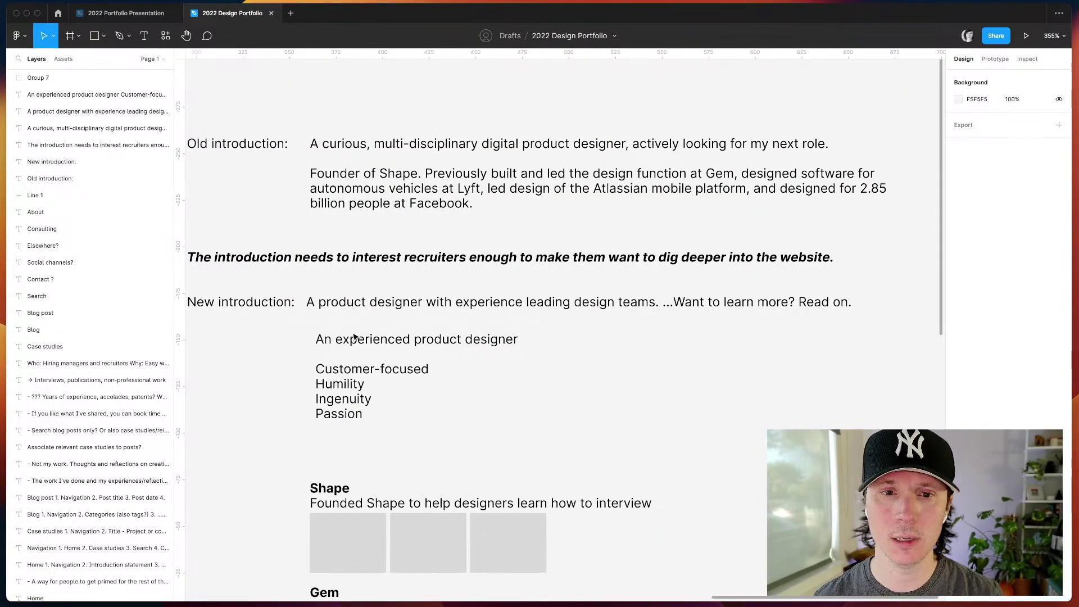
left_click(449, 339)
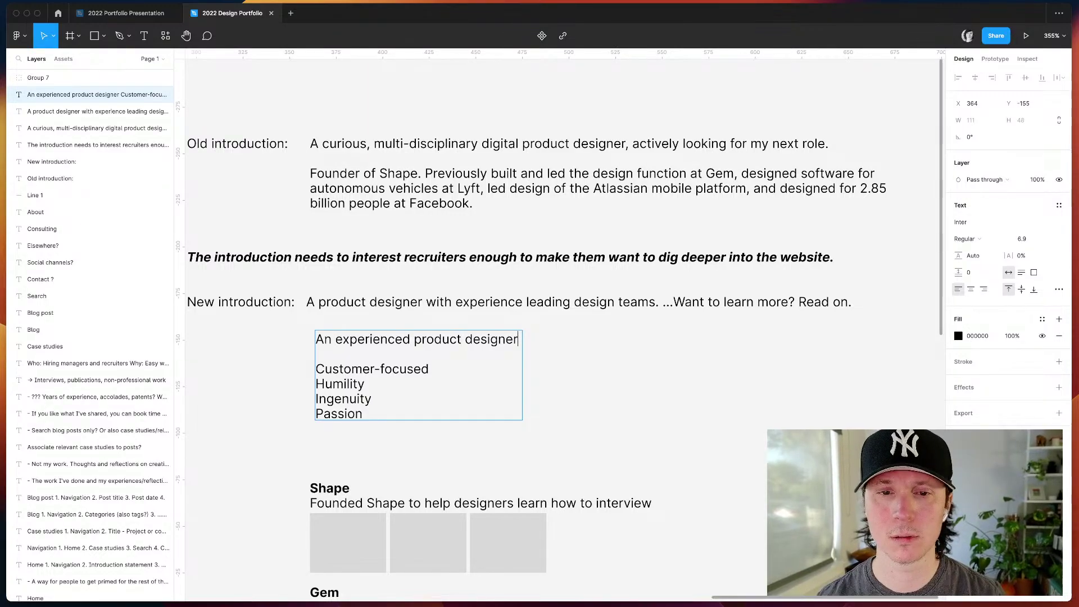
- Extend the "An experienced product designer" draft line with "with strength in systems thinking, product strategy,"
type("with ")
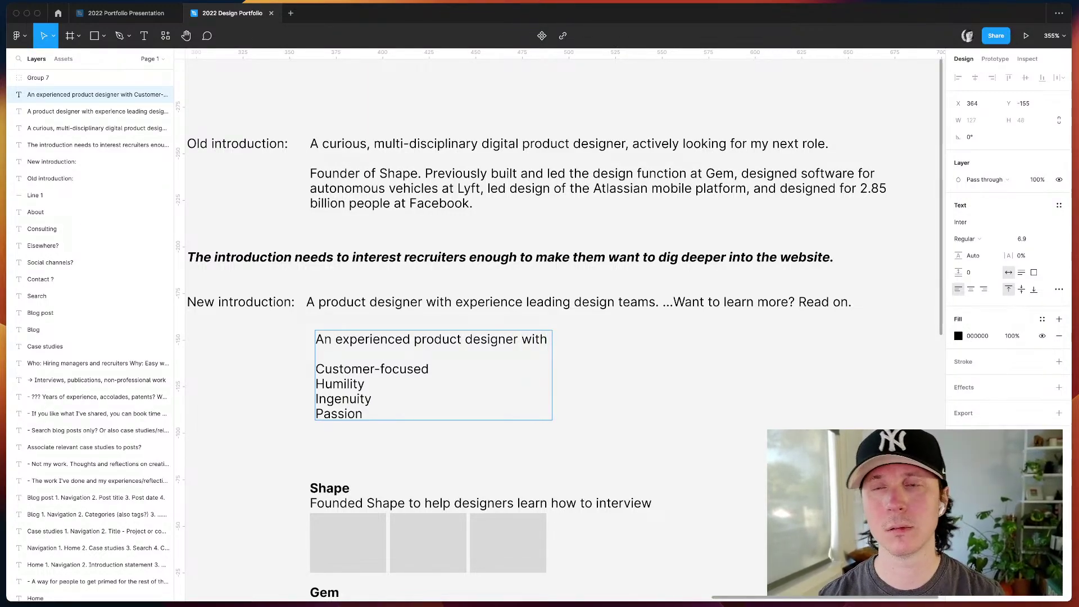
type("strength in ")
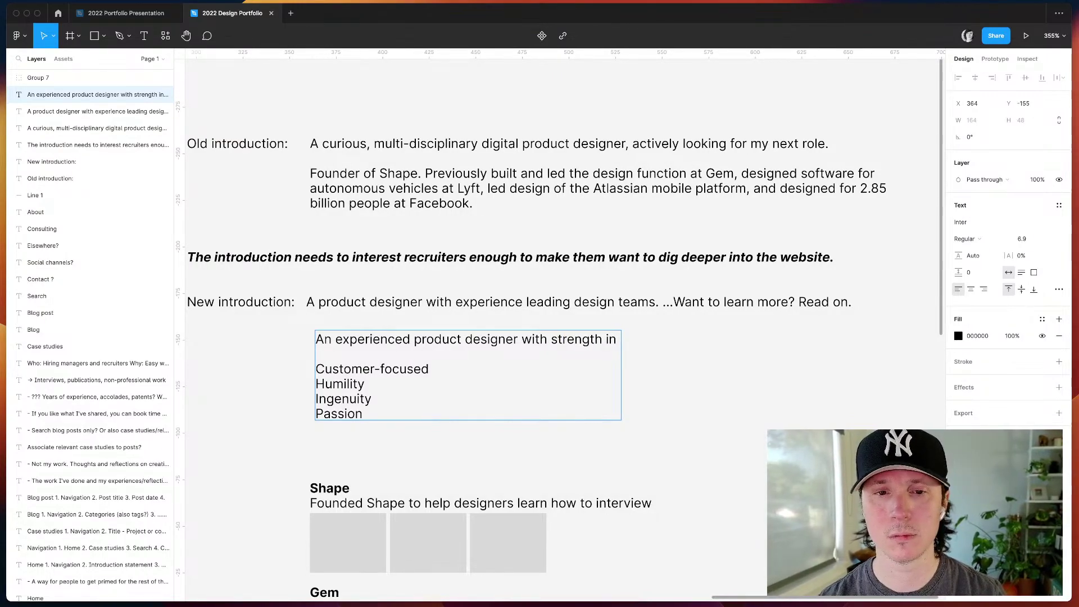
type("systems thini  Customer-focused Humility Ing")
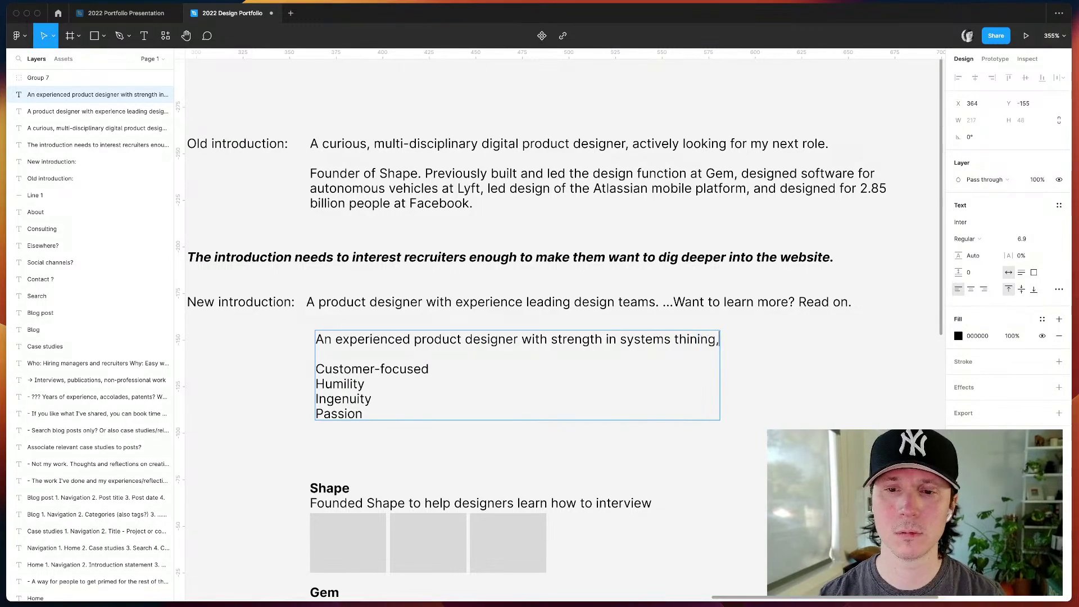
key("BackSpace")
key("BackSpace")
key("BackSpace")
type("king, product s")
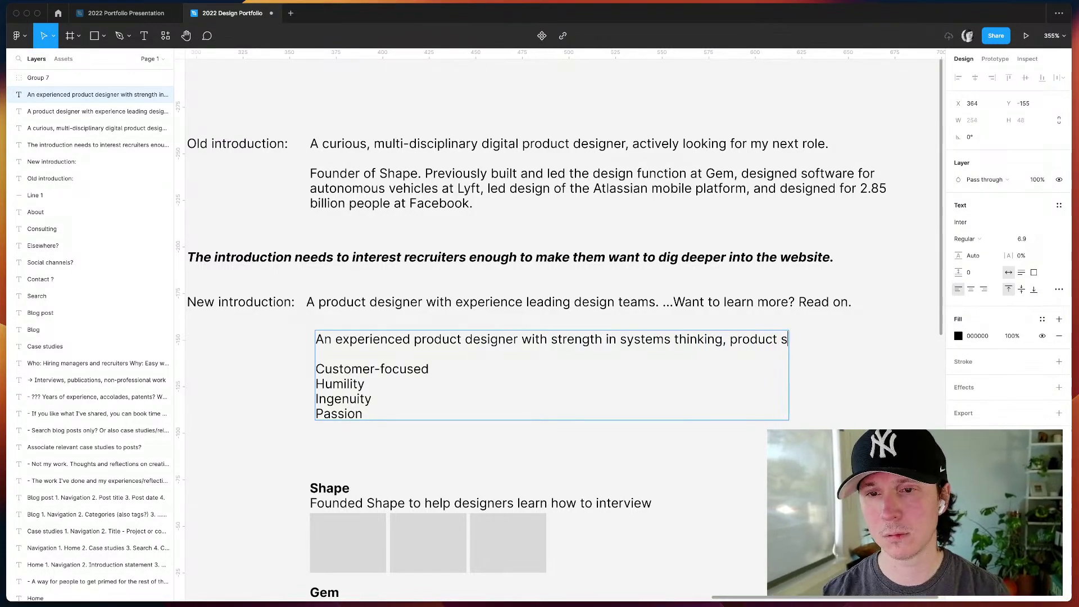
type("tratregy")
key("BackSpace")
key("BackSpace")
key("BackSpace")
key("BackSpace")
type("egy,")
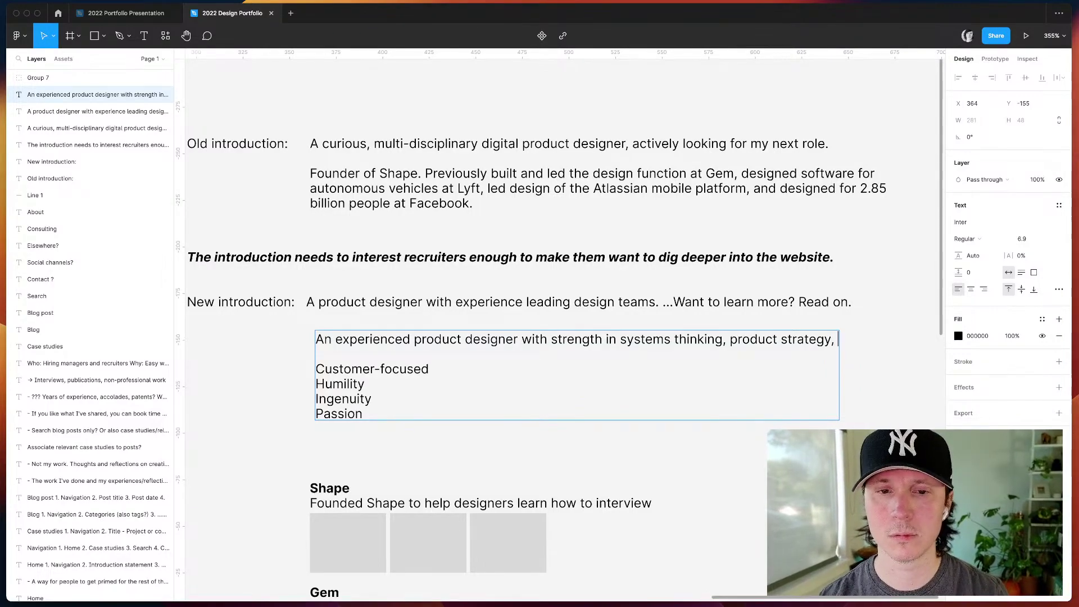
key("Escape")
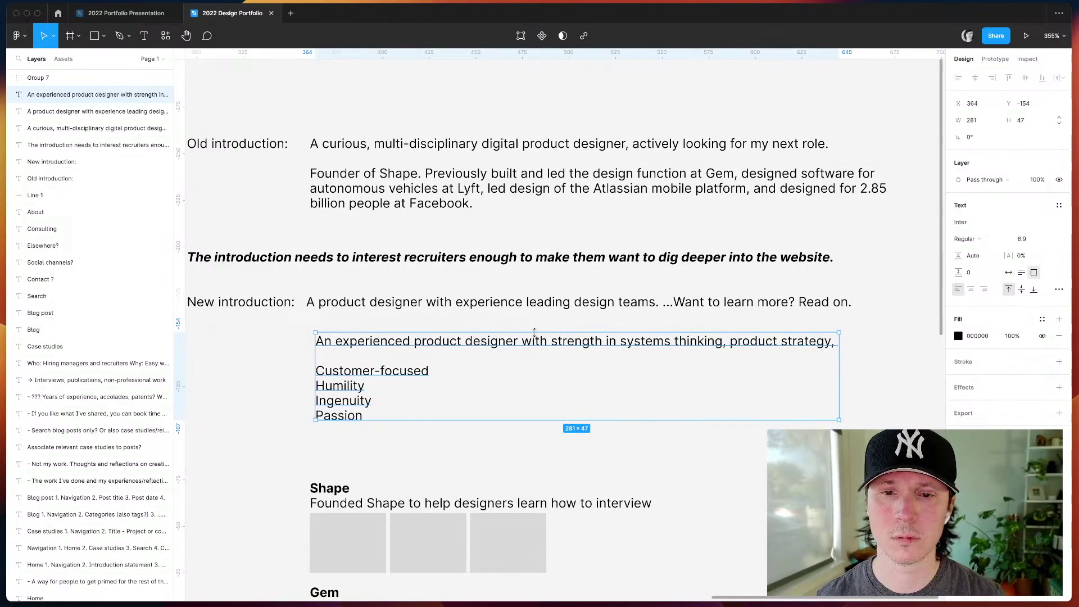
- Insert "diverse" before "strength" in the draft sentence and append "interaction design," to its end
double_click(548, 340)
left_click(548, 340)
type("diverse")
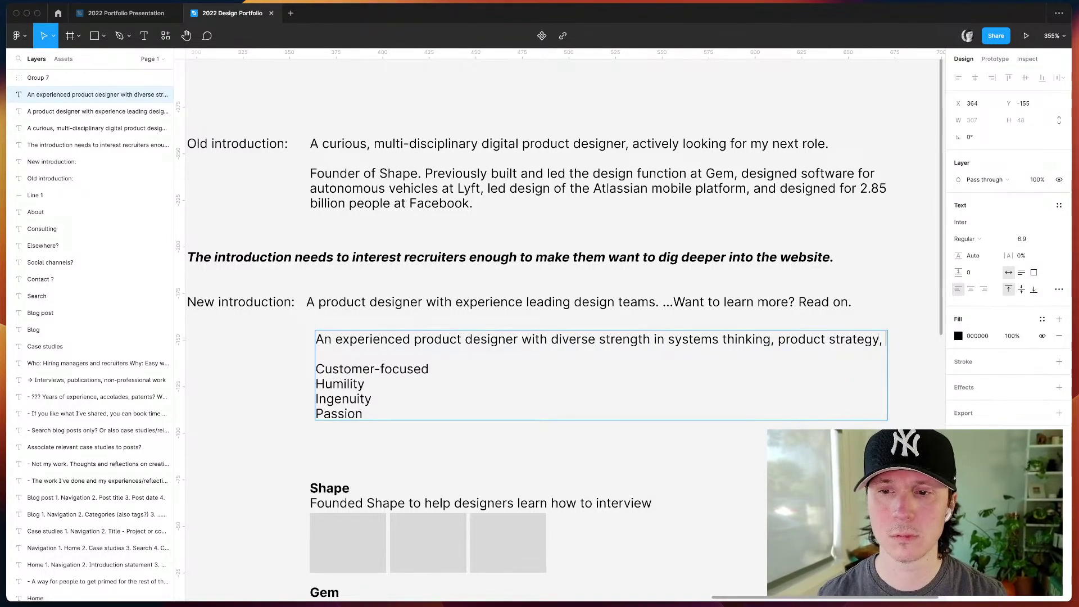
type(" interaction design")
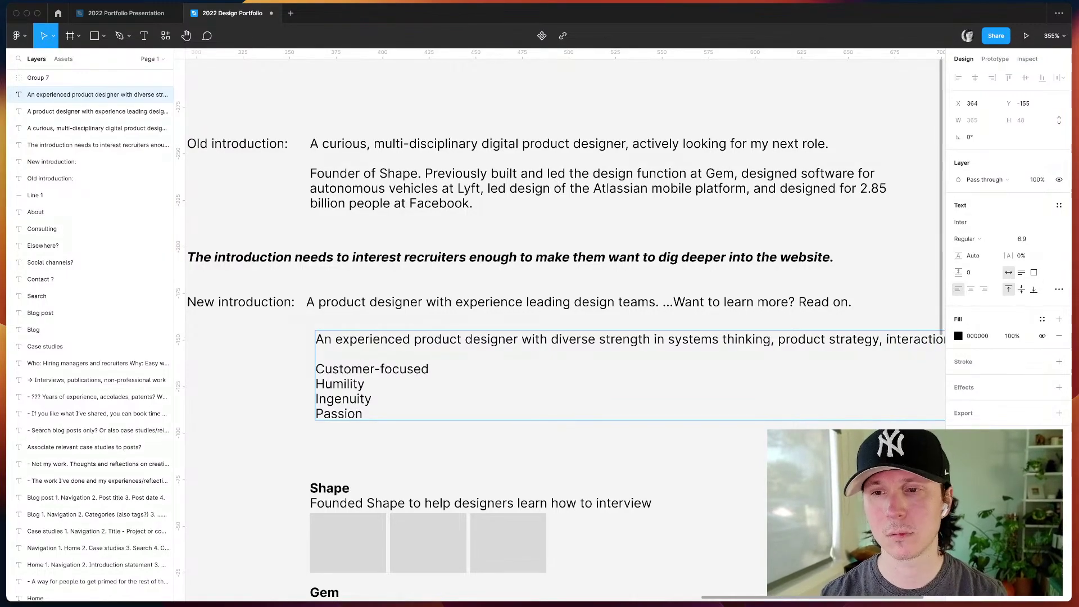
- Narrow the draft text box to a width of 244 and append "user research," to its first sentence
scroll(882, 366, "right", 5)
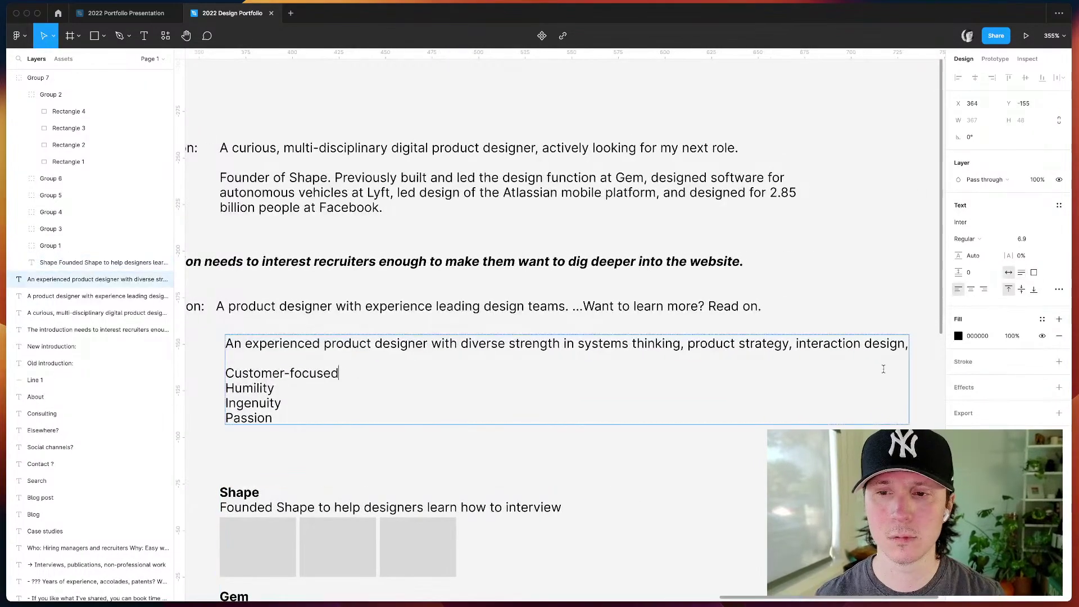
key("Escape")
left_click_drag(831, 371, 680, 373)
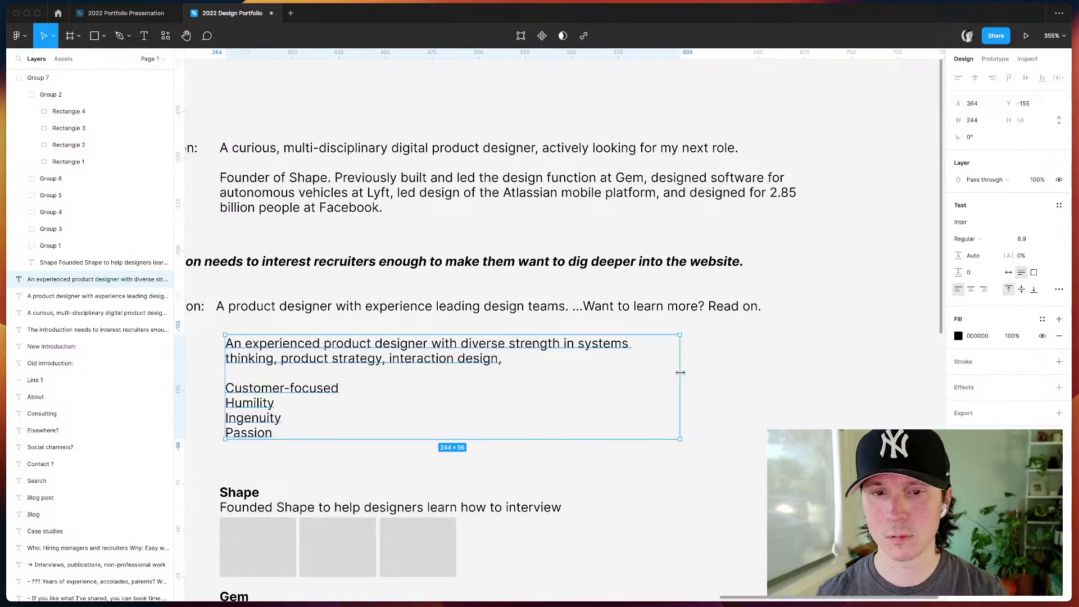
double_click(447, 365)
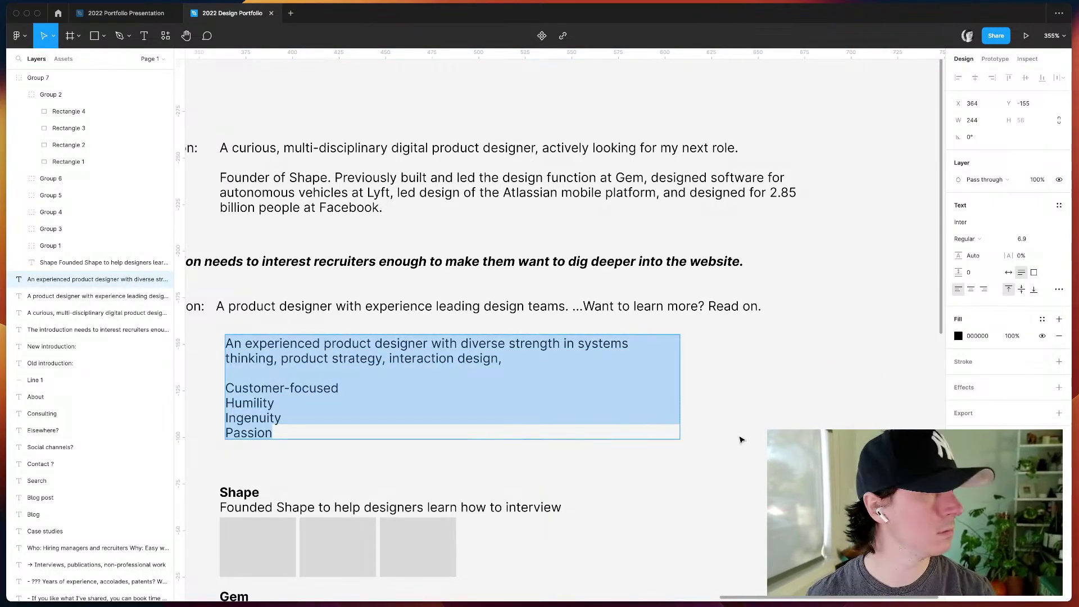
scroll(739, 440, "down", 1)
scroll(740, 440, "left", 1)
left_click(533, 330)
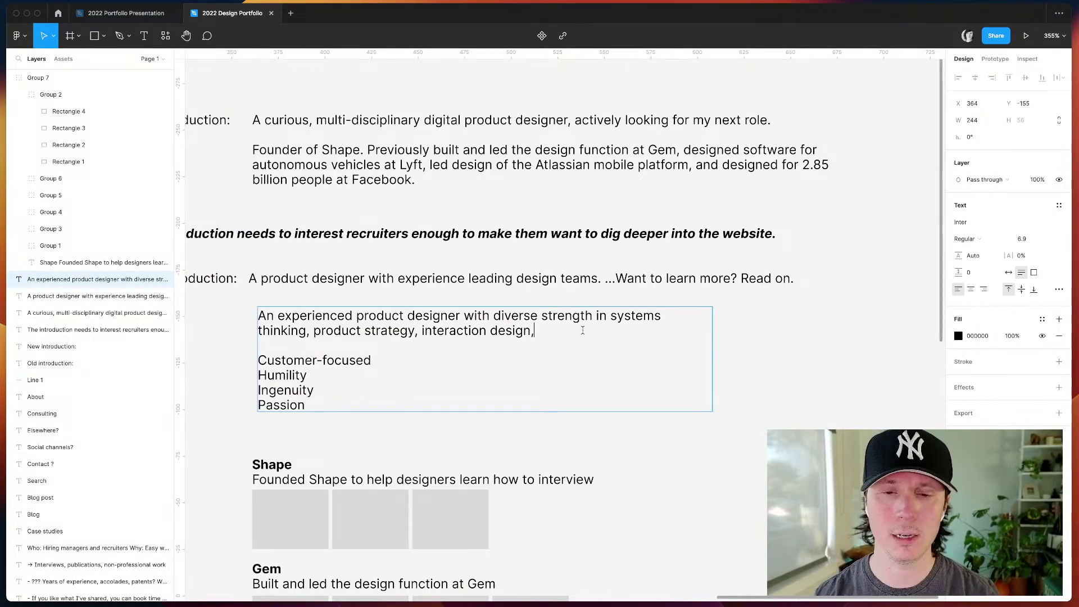
type("user research,")
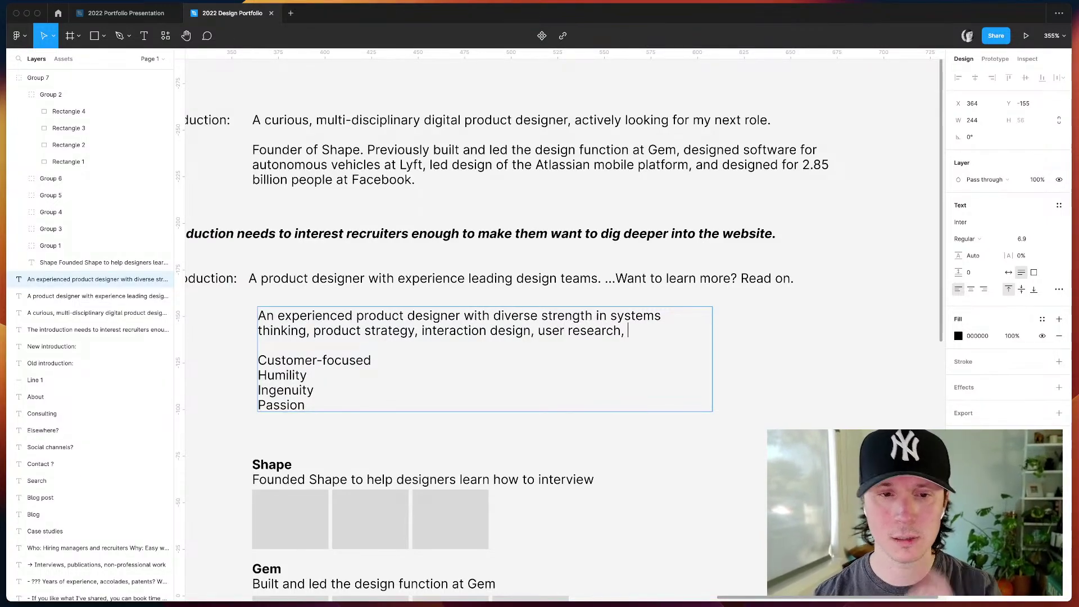
left_click_drag(631, 331, 263, 331)
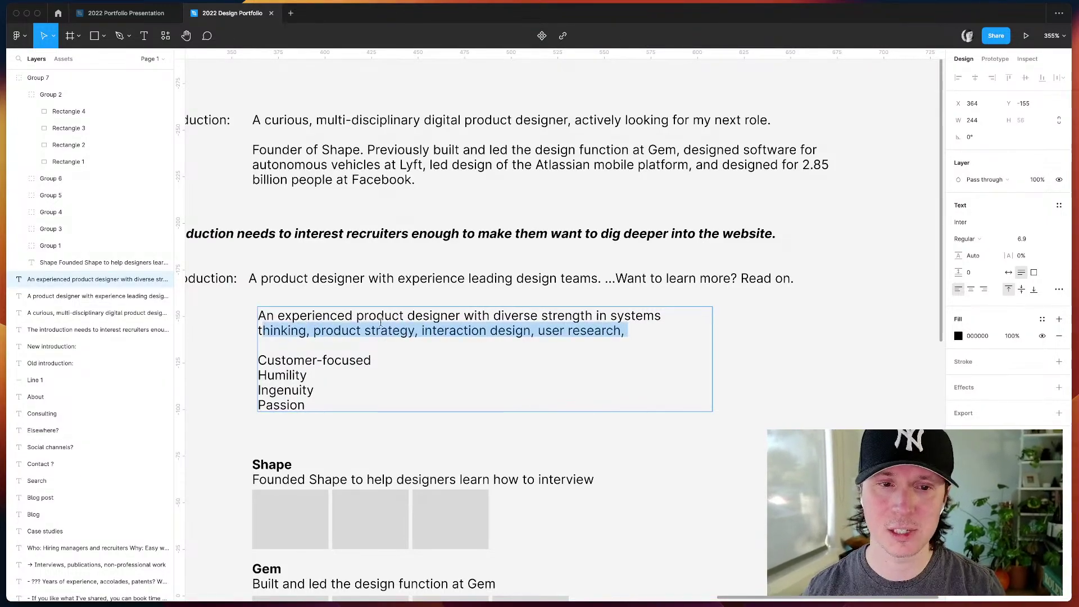
left_click(637, 329)
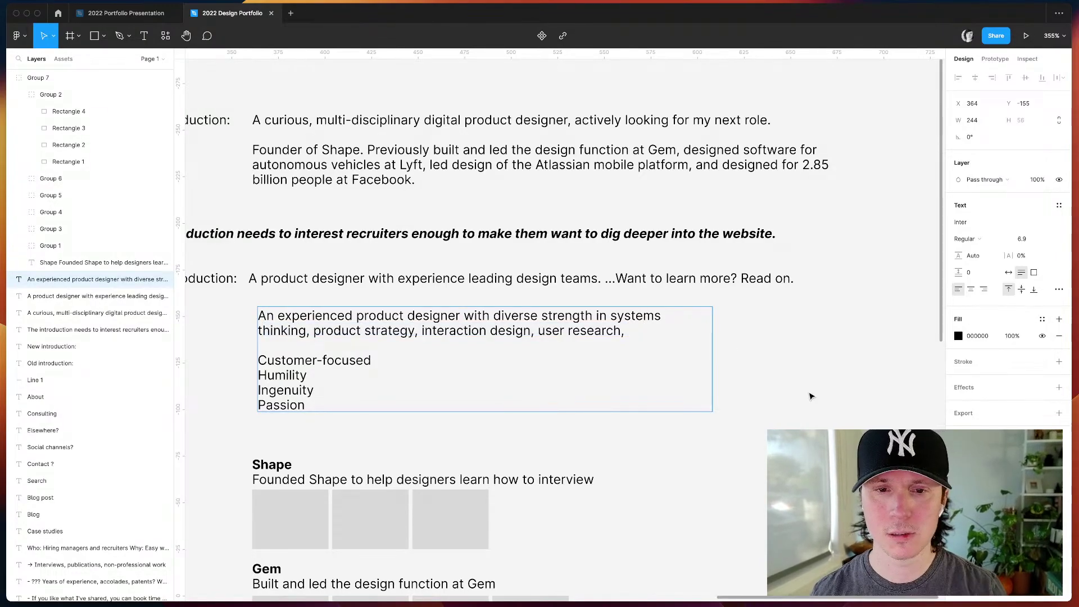
triple_click(623, 329)
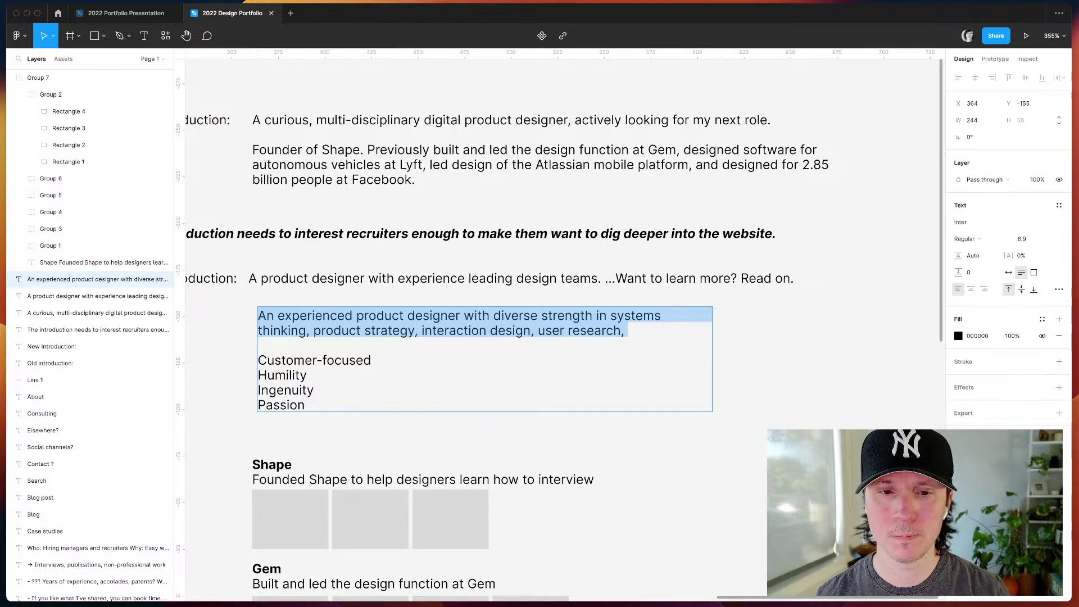
double_click(441, 336)
key("shift+alt+Right")
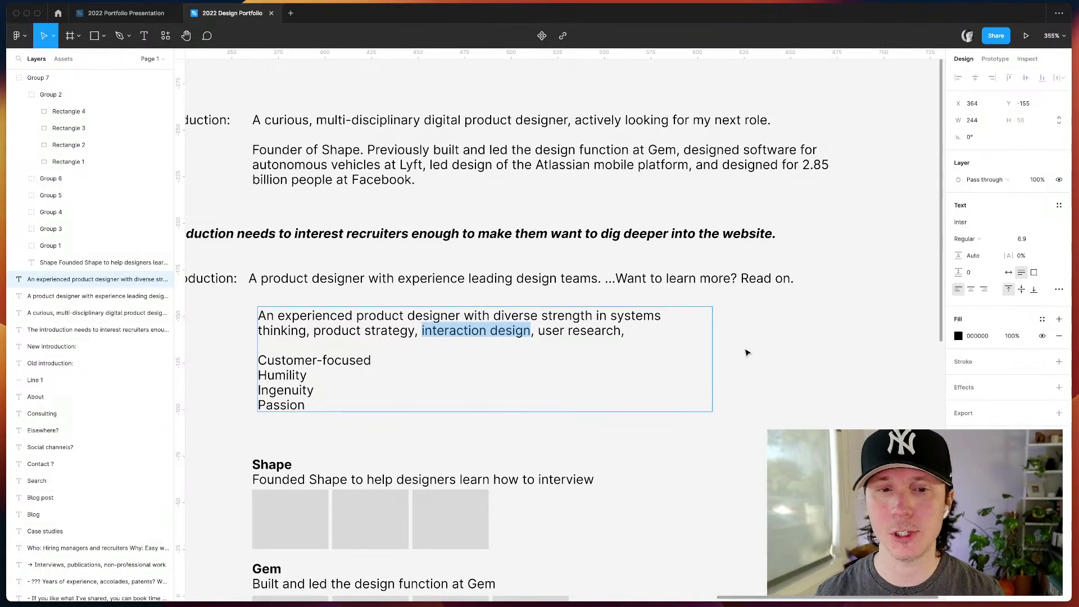
key("Escape")
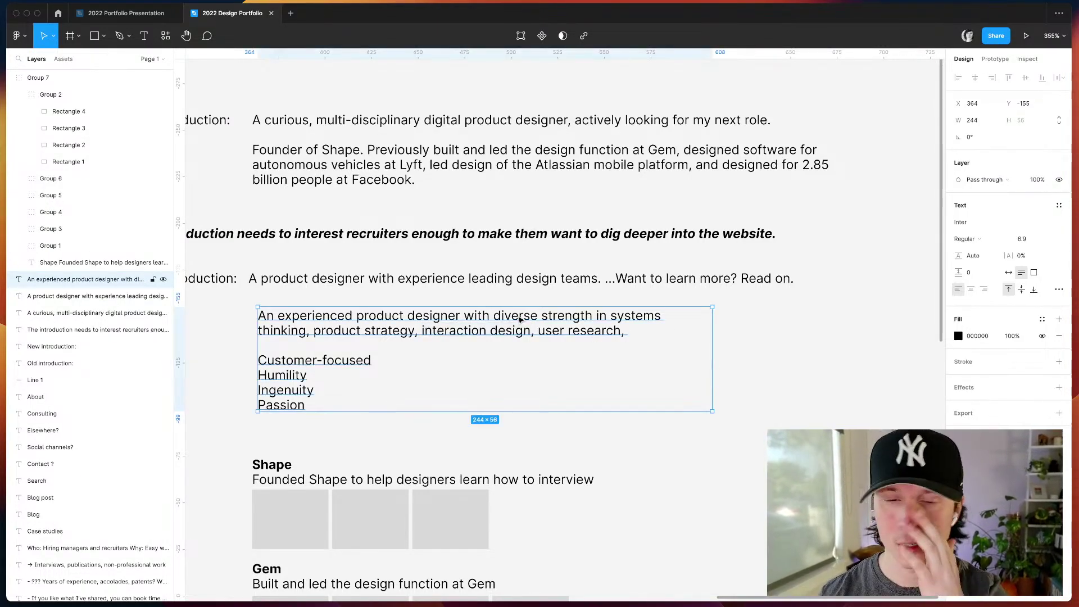
- Replace the entire draft text below the new introduction with the first sentence copied from the old introduction
double_click(773, 168)
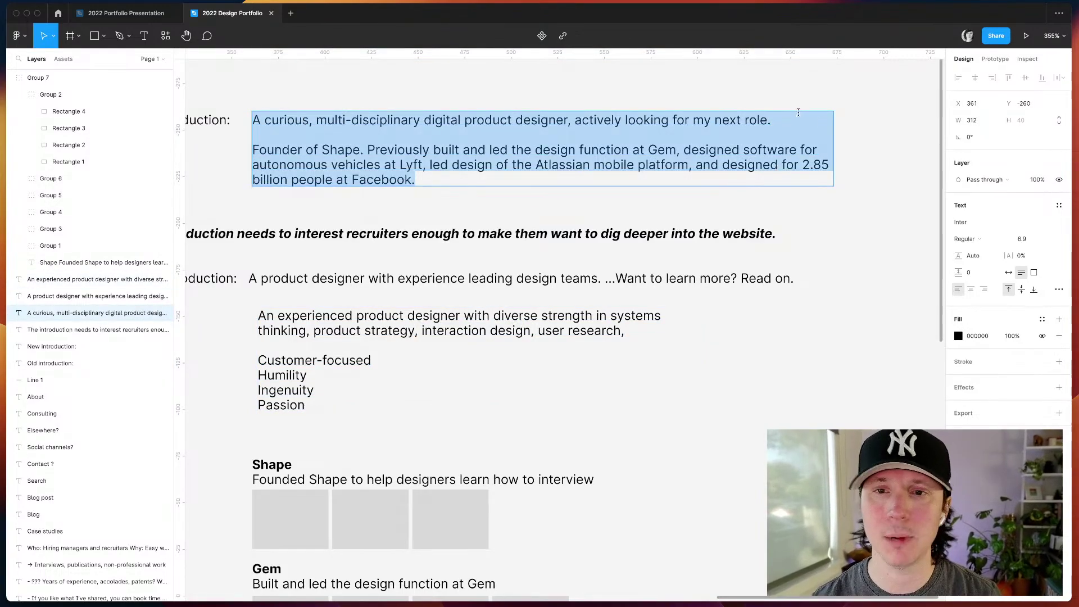
left_click_drag(798, 113, 247, 115)
key("super+c")
double_click(313, 337)
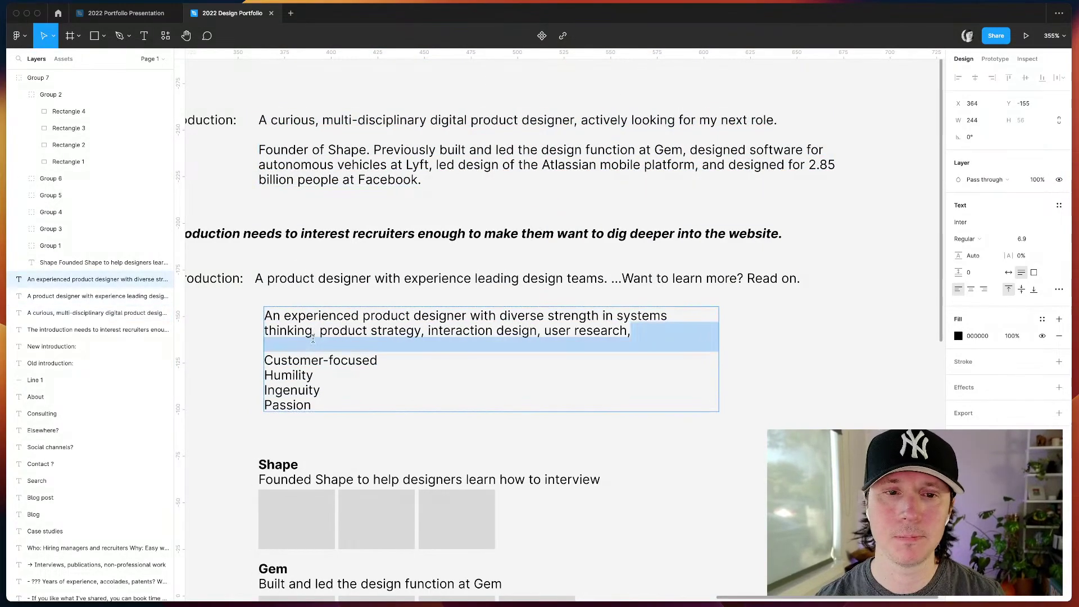
key("super+a")
key("super+v")
left_click(778, 469)
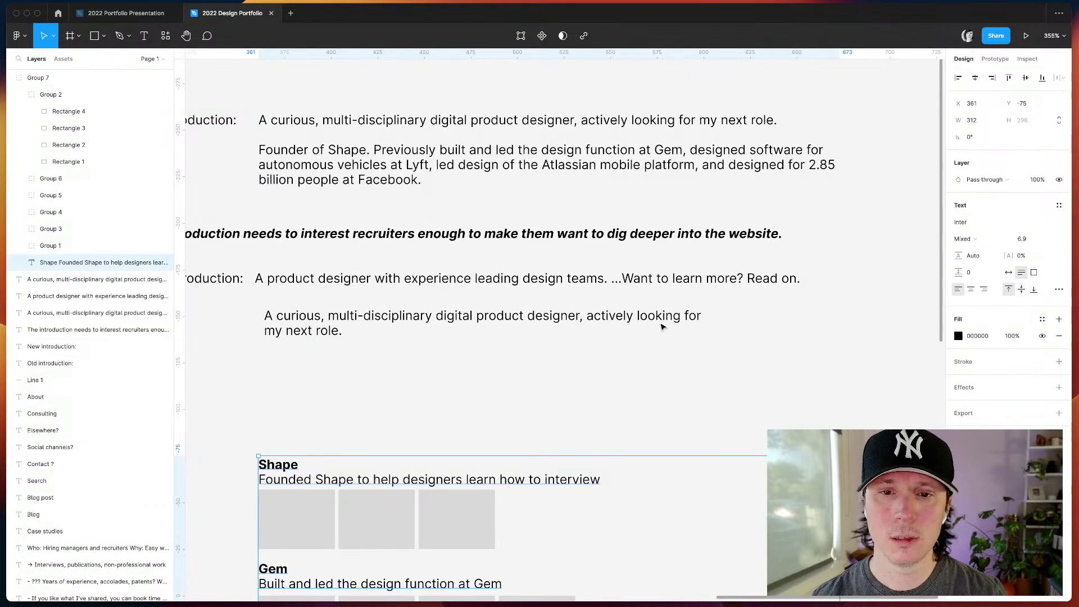
- Remove "actively looking for my next role" from the pasted sentence so it reads "A curious, multi-disciplinary digital product designer."
left_click(662, 327)
double_click(590, 316)
double_click(590, 316)
key("shift+Down")
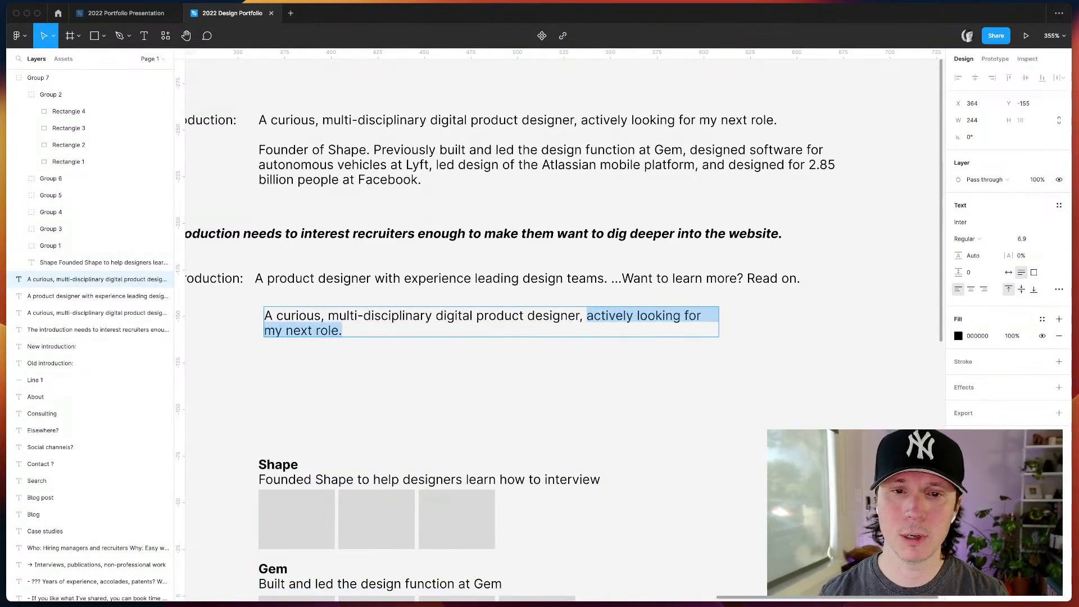
key("BackSpace")
key("BackSpace")
key("BackSpace")
type(".")
key("Escape")
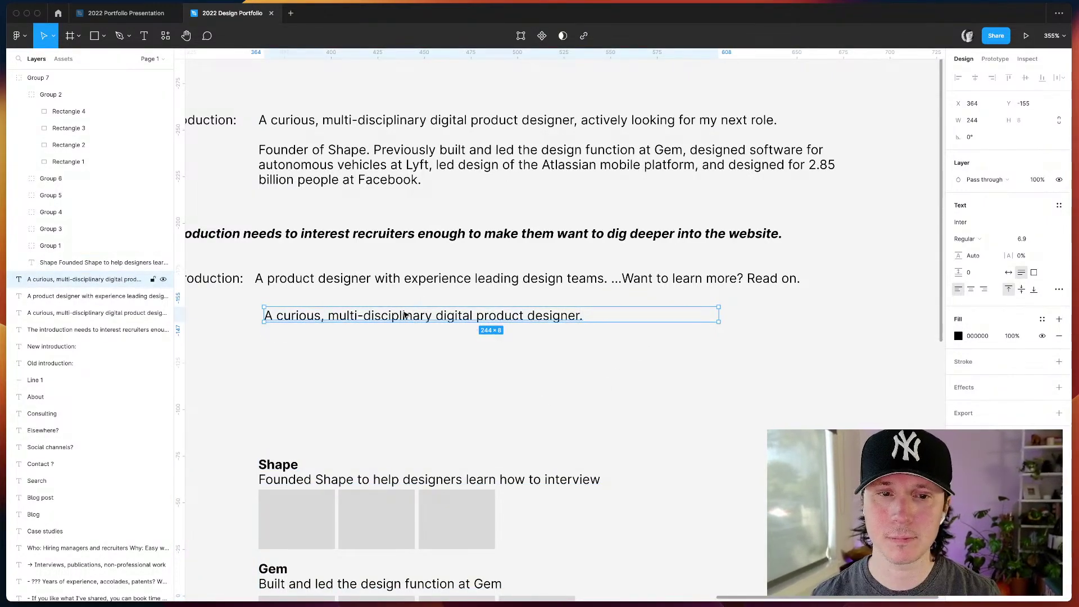
- Replace the new introduction line with "A curious, multi-disciplinary digital product designer." and delete the separate draft line below it
left_click_drag(404, 314, 390, 348)
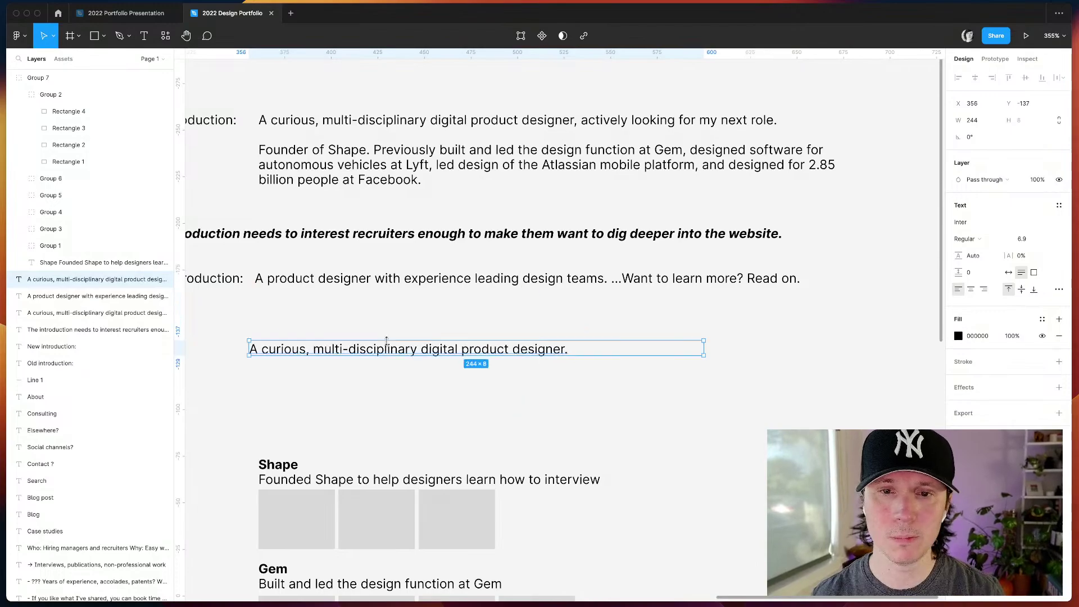
double_click(351, 275)
type("A curious, multi-disciplinary digital product designer.")
left_click(324, 348)
key("Delete")
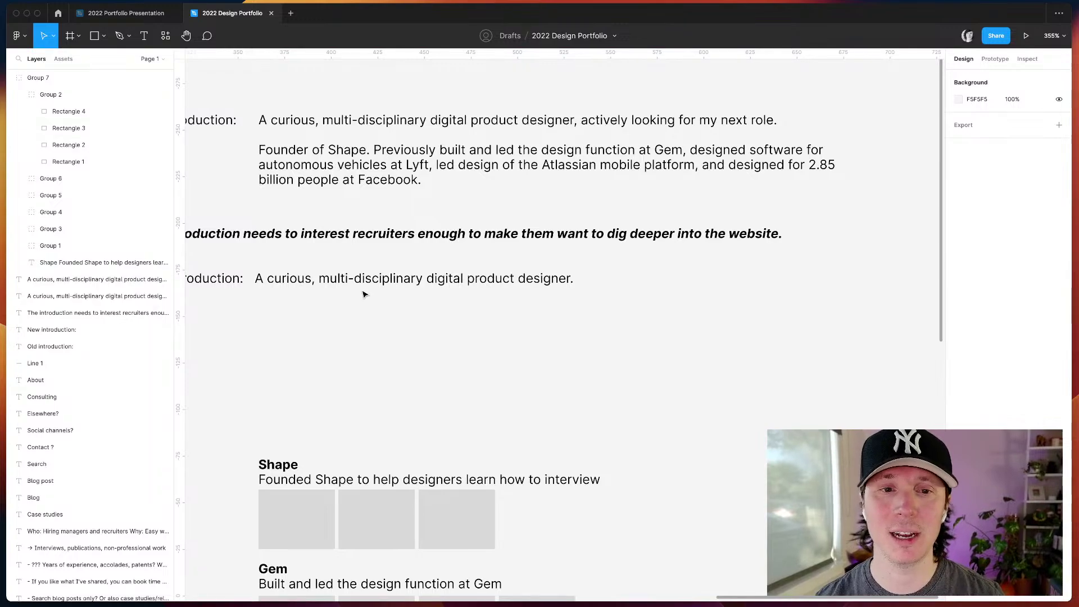
- Move the group of company descriptions and gray placeholders to the empty canvas area beside the introduction texts
left_click(338, 281)
scroll(303, 331, "down", 3)
left_click(253, 354)
scroll(264, 309, "down", 5)
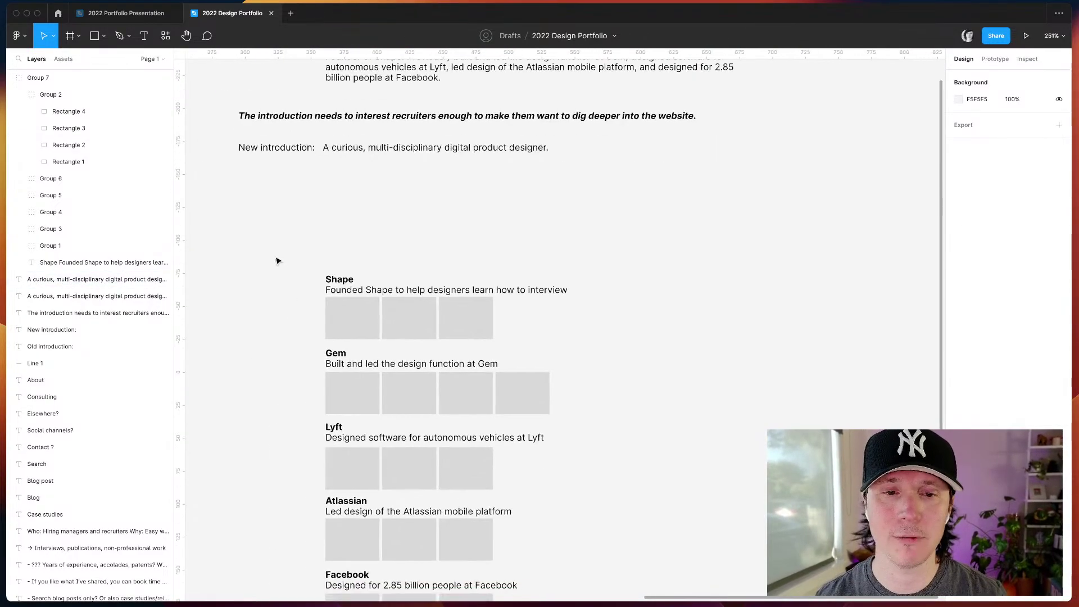
left_click_drag(277, 260, 526, 601)
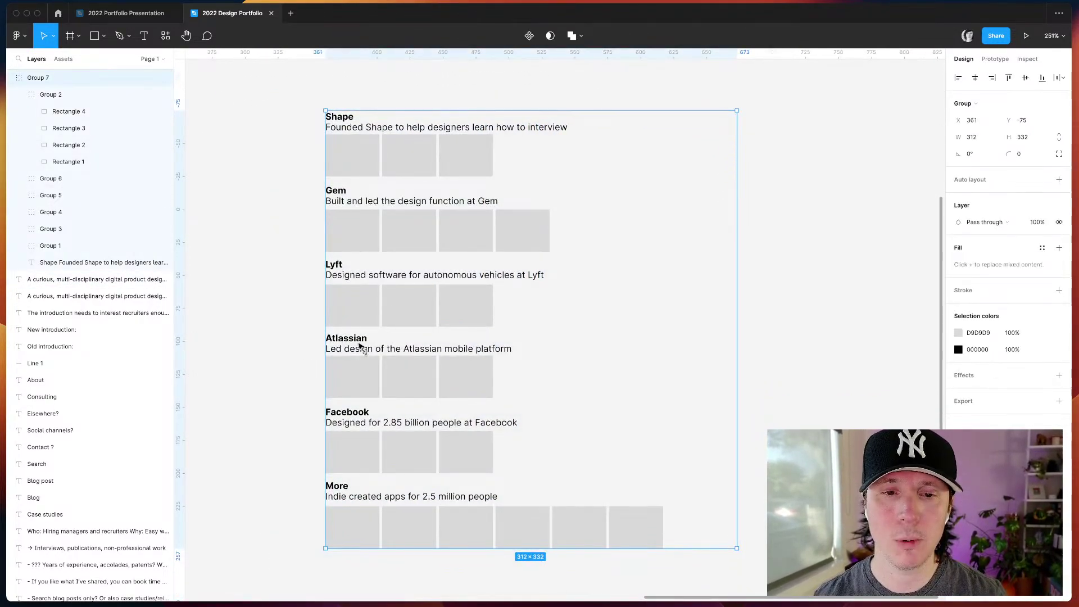
scroll(361, 341, "up", 5)
left_click_drag(386, 339, 398, 501)
scroll(399, 501, "down", 10)
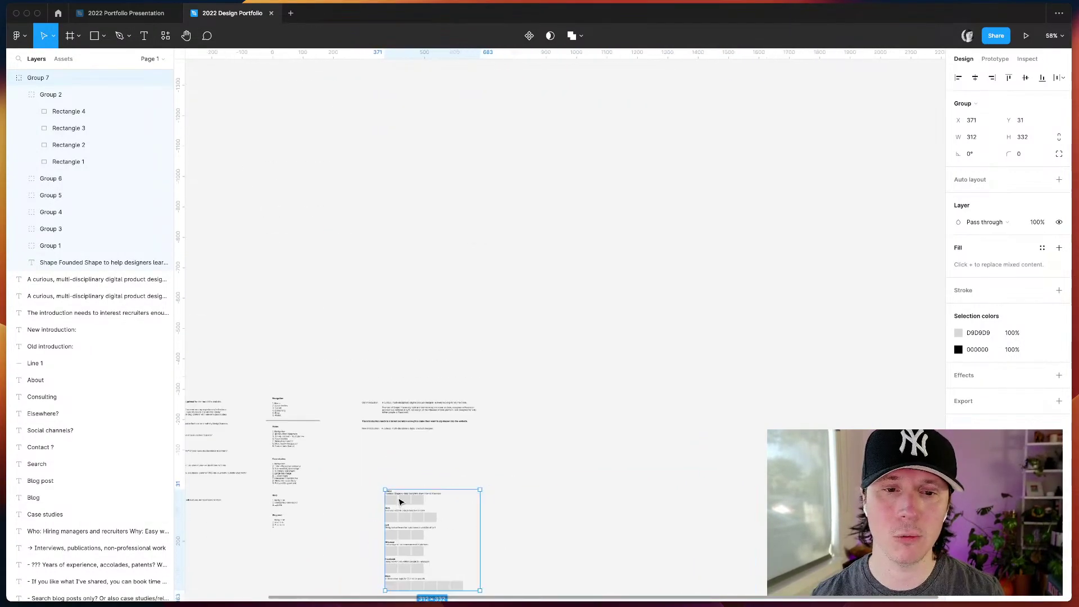
scroll(382, 452, "down", 5)
left_click_drag(418, 311, 564, 217)
key("Escape")
scroll(565, 216, "up", 5)
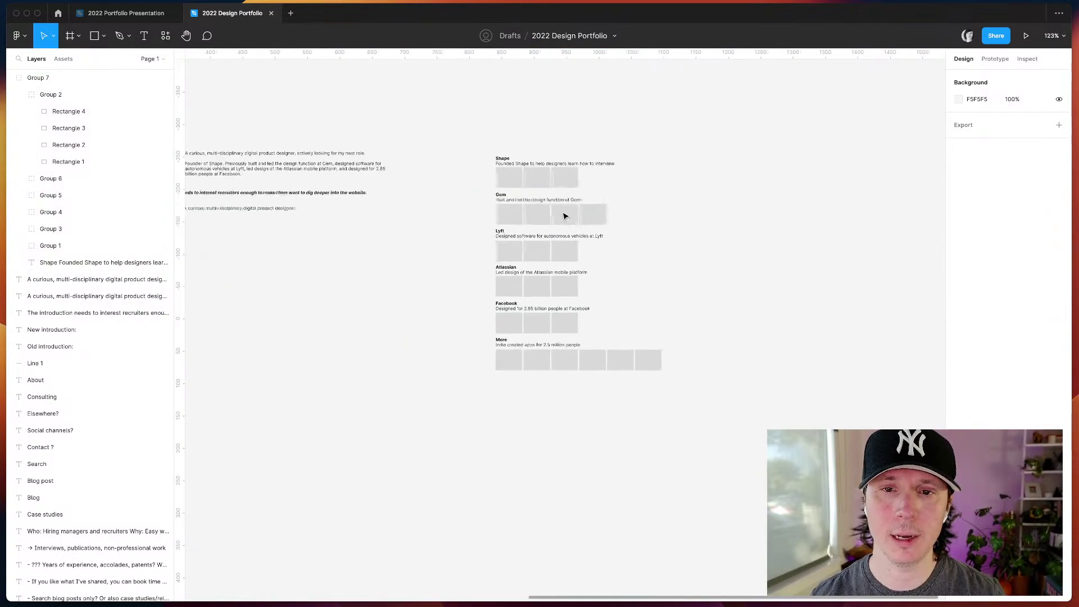
- Create a MacBook Pro 16" frame and place the company group inside it at about X 181, Y 81
key("f")
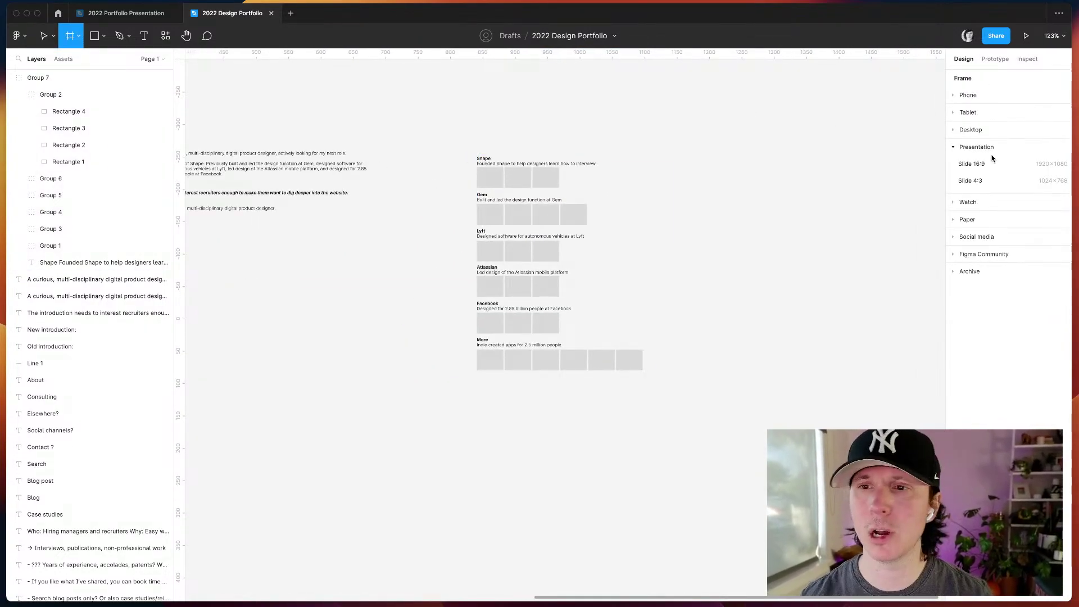
left_click(955, 132)
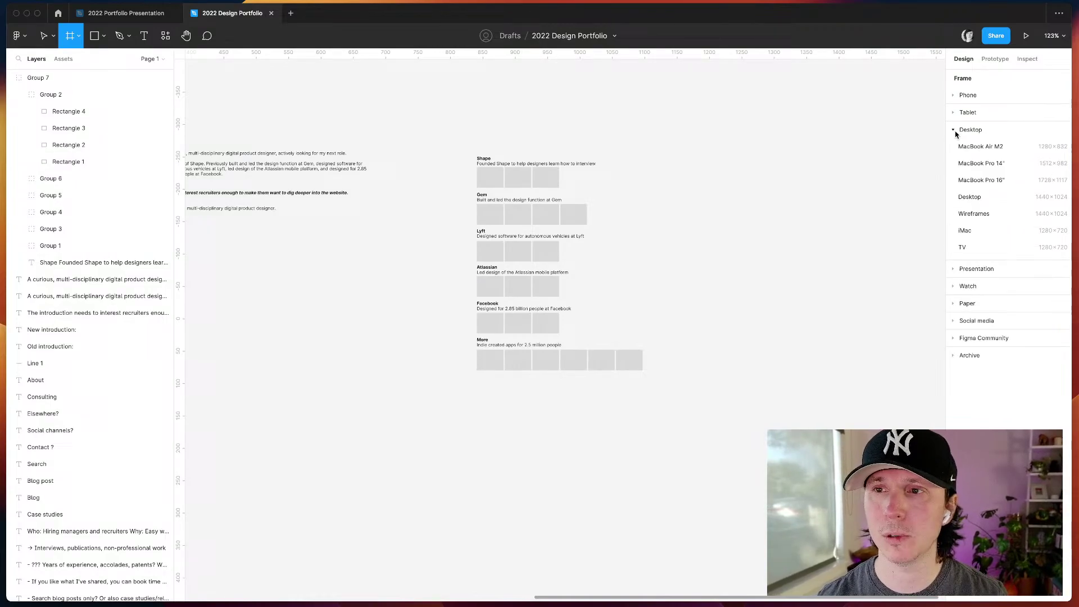
left_click(1001, 185)
left_click_drag(360, 264, 481, 194)
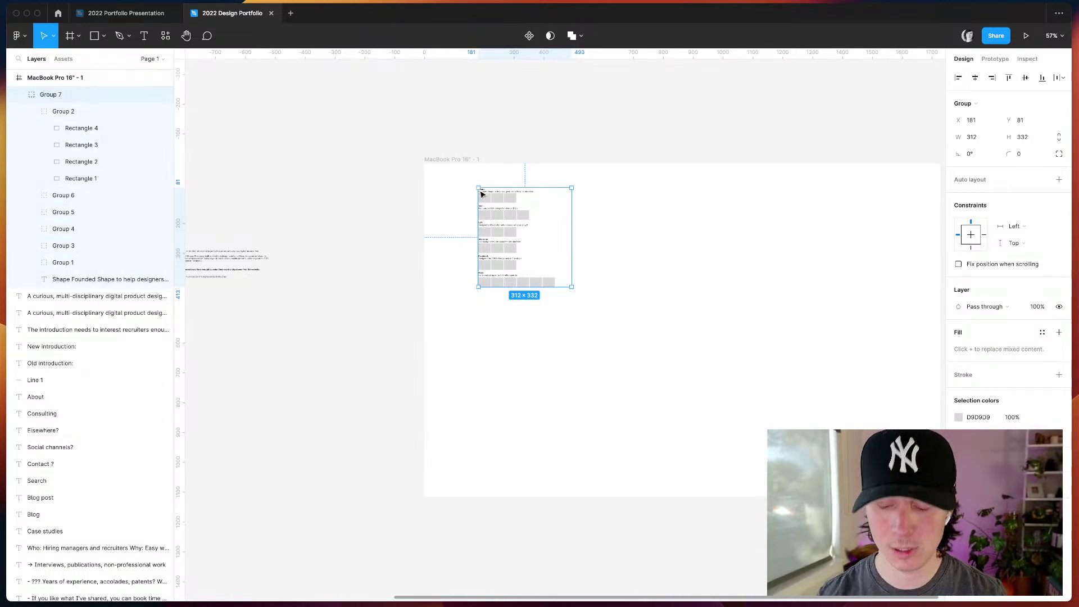
- Set the font size of the company descriptions text inside the MacBook Pro 16" frame to 16
key("shift+0")
double_click(427, 151)
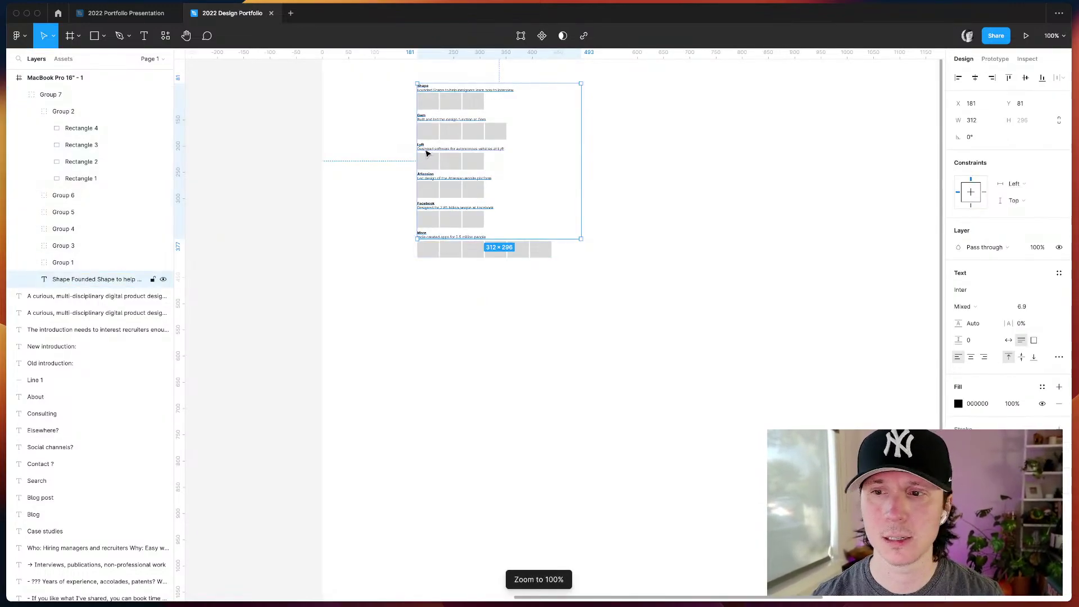
scroll(426, 153, "up", 5)
scroll(426, 152, "right", 4)
left_click(349, 221)
double_click(391, 154)
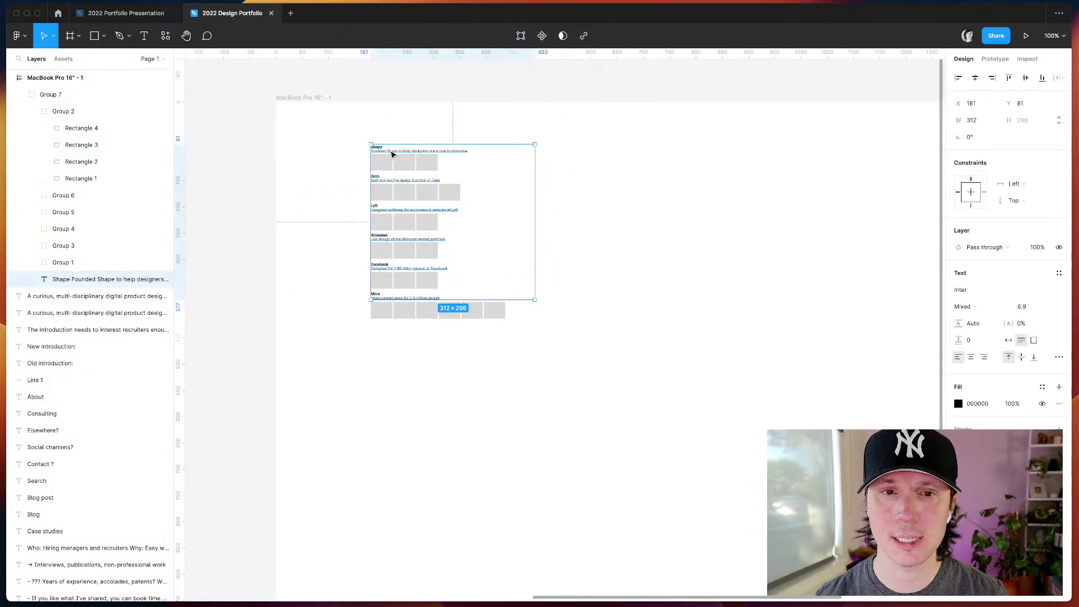
left_click(1028, 309)
type("16")
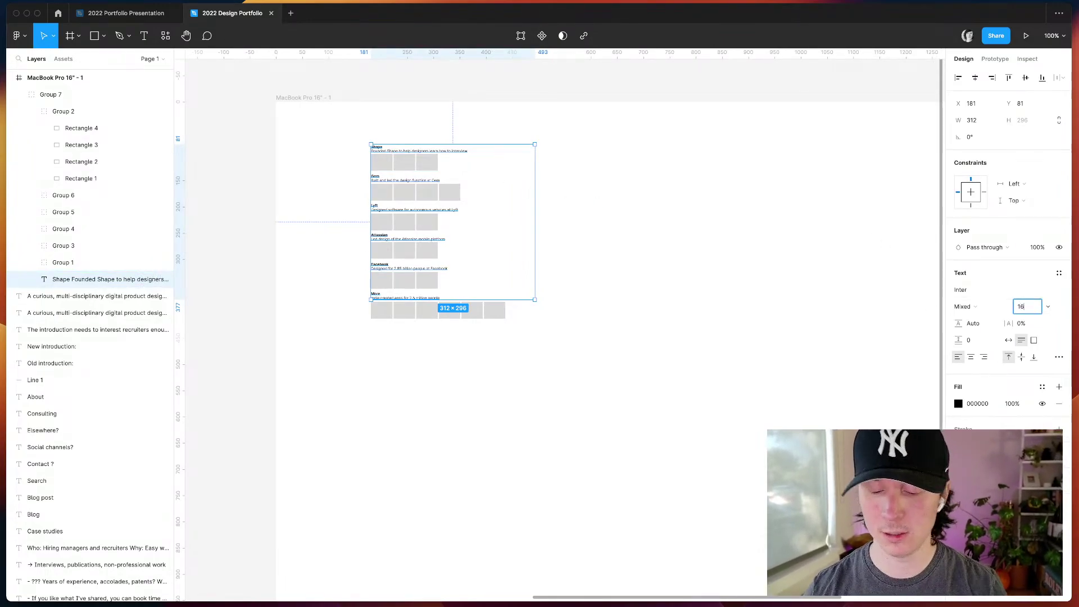
key("Return")
left_click(590, 325)
- Ungroup the company group that holds the descriptions text and the gray placeholders
left_click(424, 311)
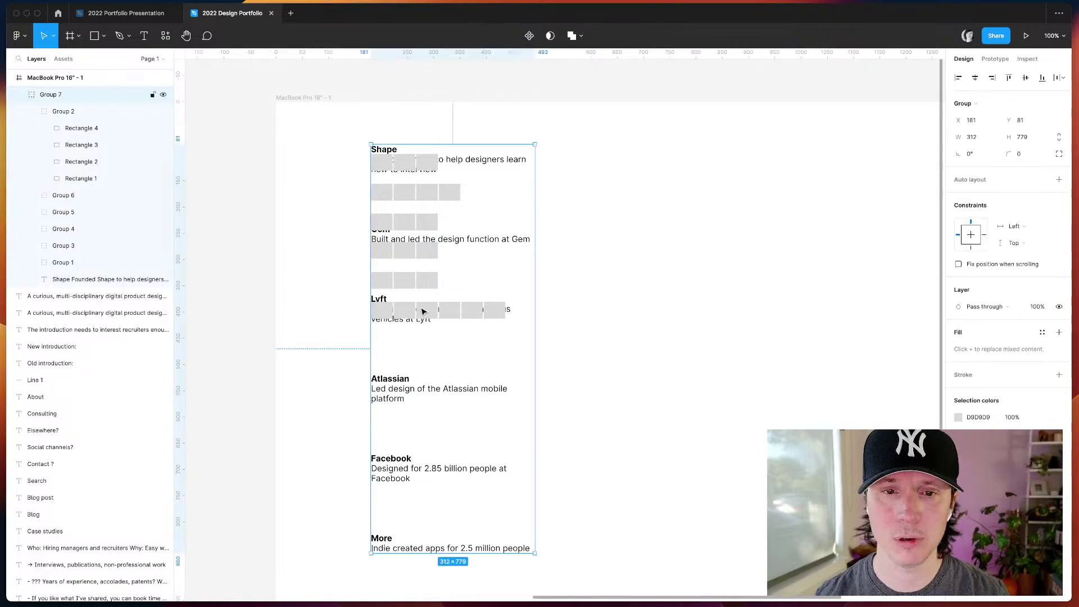
key("super+shift+g")
left_click(618, 306)
- Delete all six rows of gray placeholder rectangles overlapping the company descriptions
left_click(500, 308)
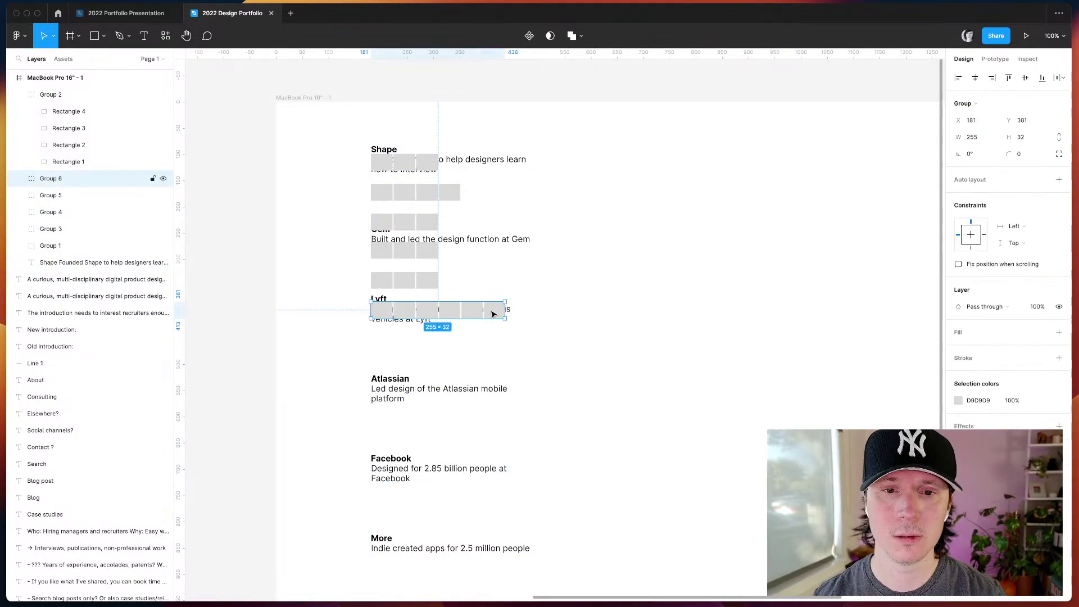
key("BackSpace")
left_click(408, 285)
key("BackSpace")
left_click(405, 250)
key("BackSpace")
left_click(405, 223)
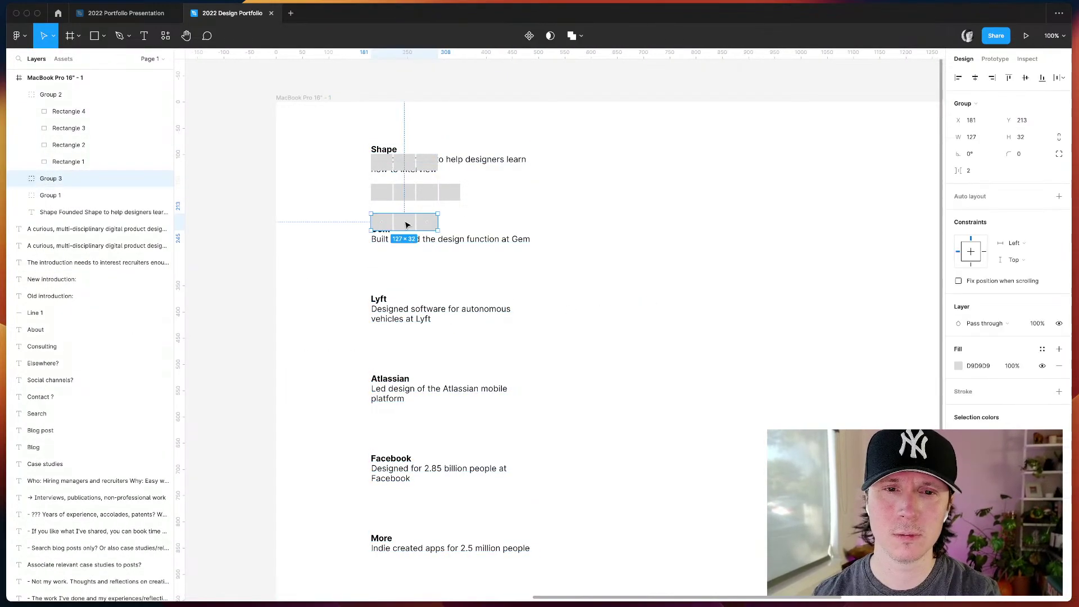
key("BackSpace")
left_click(417, 197)
key("BackSpace")
left_click(405, 163)
key("BackSpace")
- Move the company descriptions text further into the frame, to about X 495, Y 273
scroll(308, 232, "down", 2)
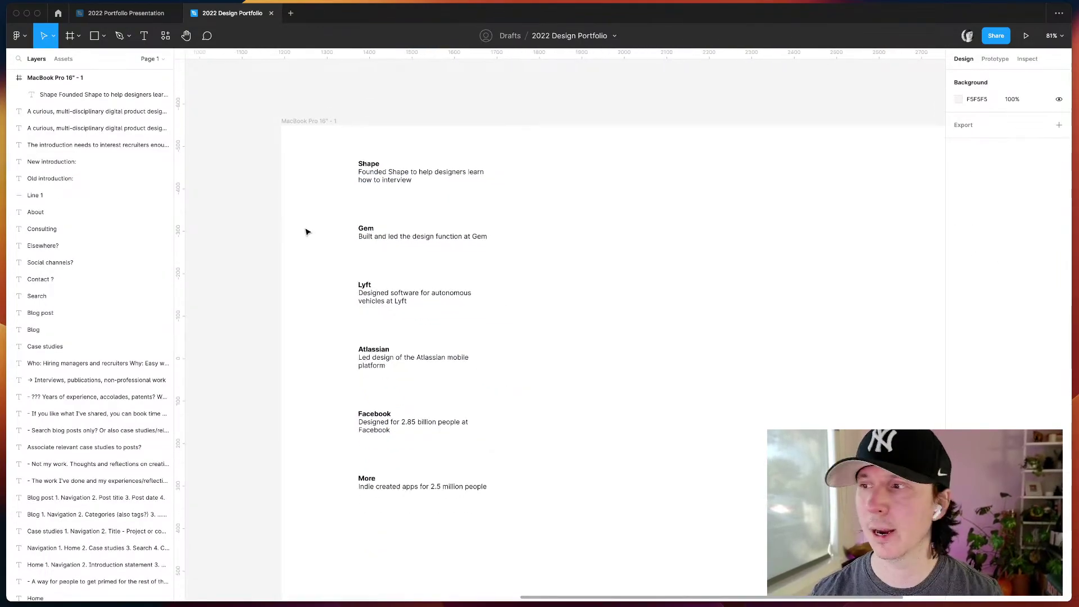
scroll(325, 175, "down", 3)
left_click_drag(331, 107, 464, 188)
key("Escape")
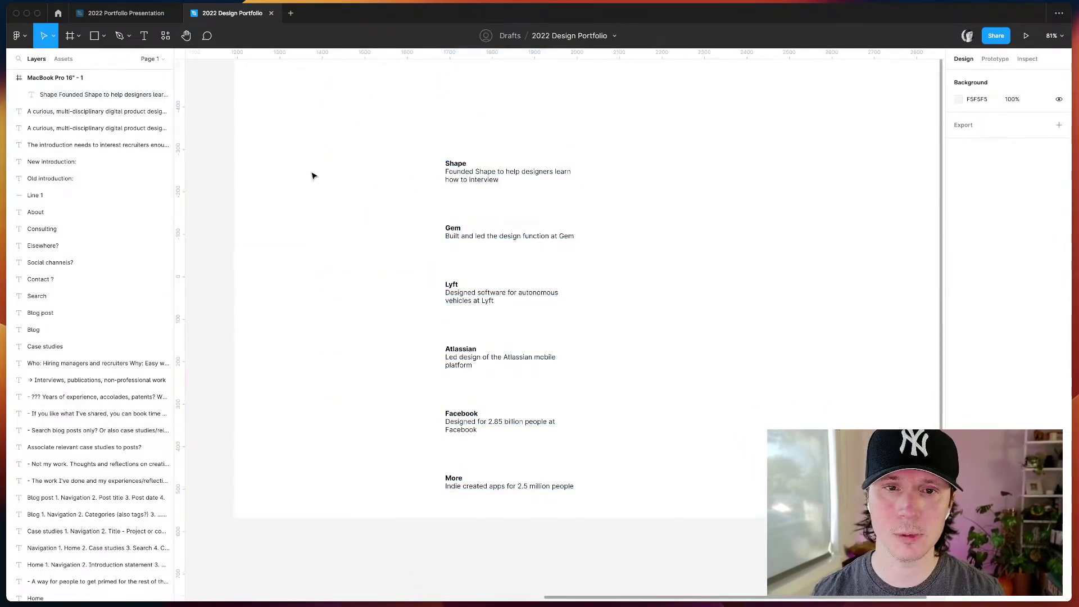
- Extend the MacBook Pro 16" frame downward to a height of about 2552
scroll(311, 174, "down", 3)
left_click(308, 125)
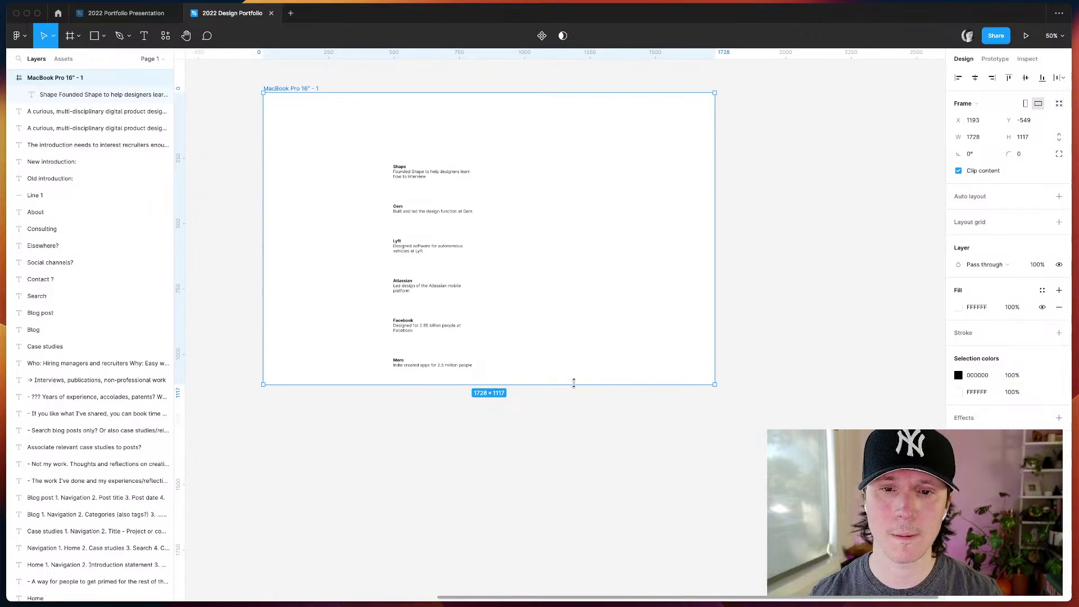
left_click_drag(573, 382, 448, 493)
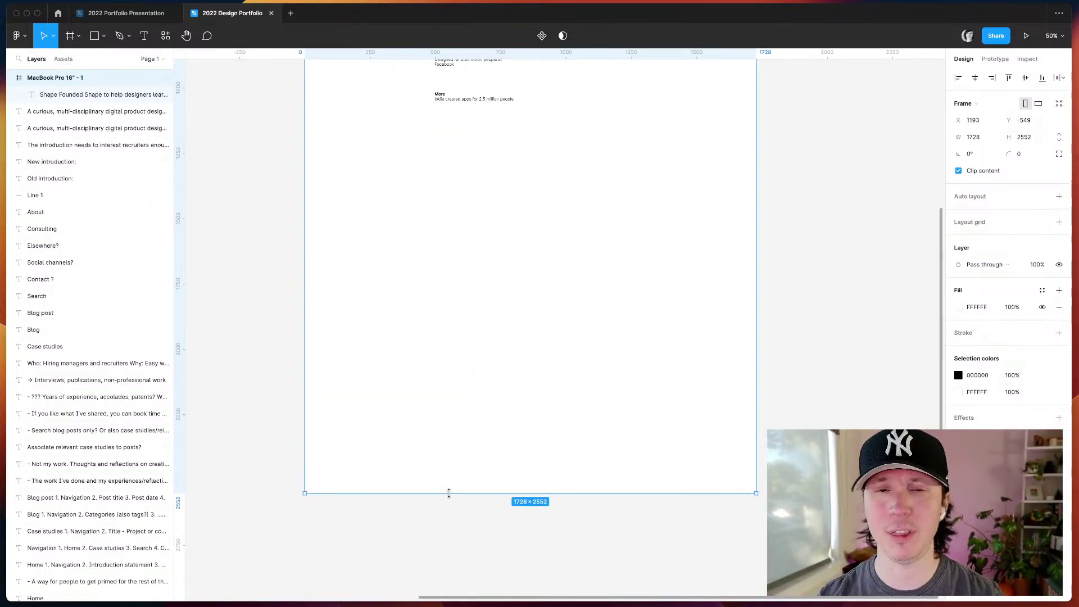
left_click(265, 424)
- Scale all the planning and introduction notes beside the frame up by about 1.8 times and shift them away from the frame
scroll(265, 424, "up", 15)
scroll(265, 424, "left", 8)
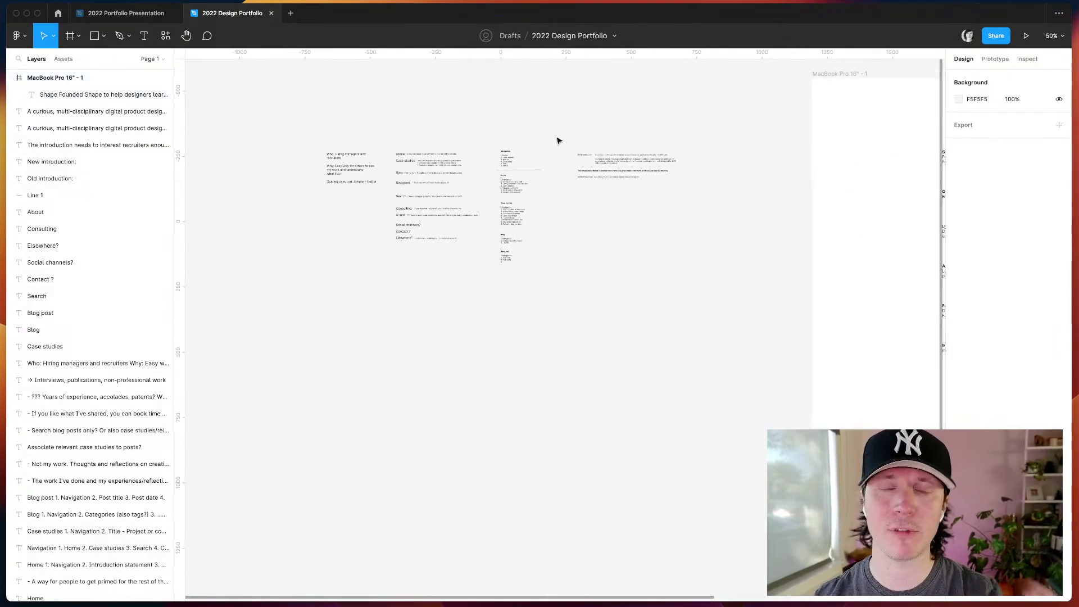
scroll(558, 140, "up", 3)
mouse_move(272, 117)
left_mouse_down()
mouse_move(714, 307)
mouse_move(842, 423)
left_mouse_up()
key("k")
scroll(687, 310, "right", 5)
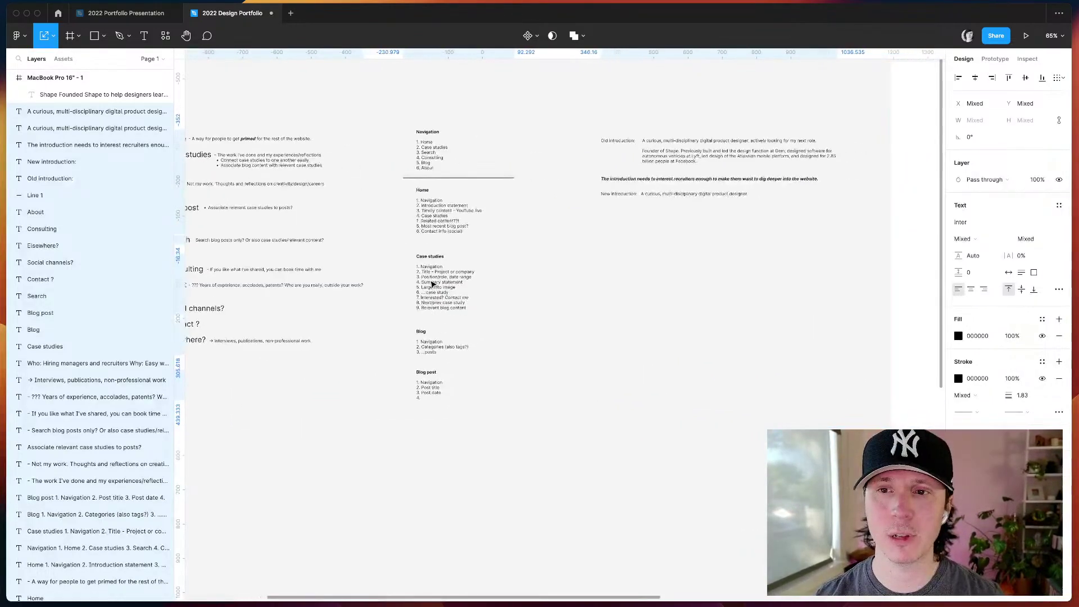
scroll(366, 257, "right", 5)
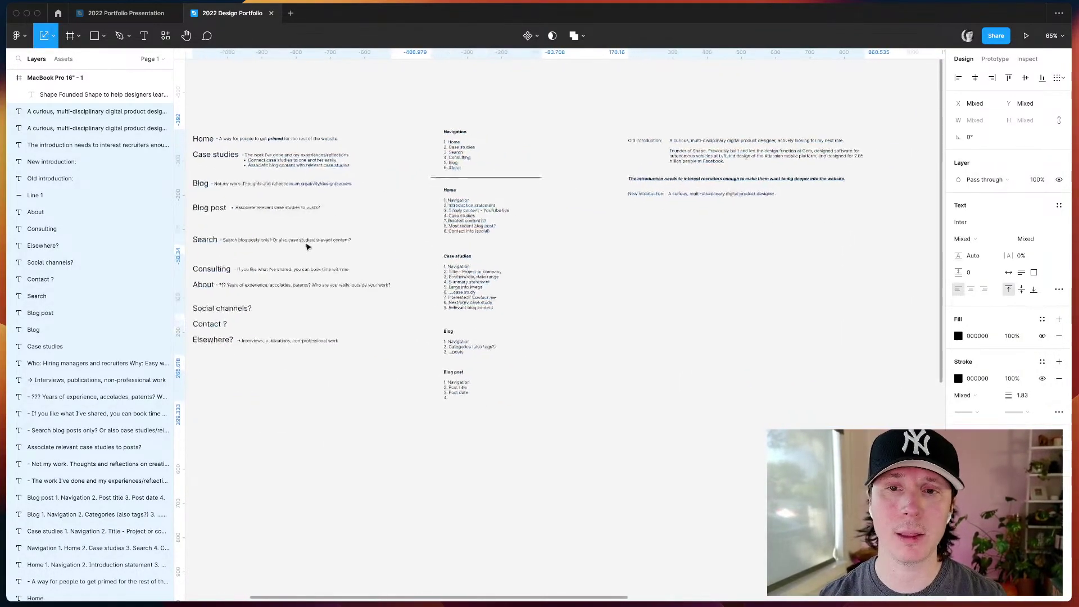
left_click(706, 467)
- Add a text line with the designer's full name above the company list, at about X 179, Y 98 in the frame
scroll(707, 466, "right", 15)
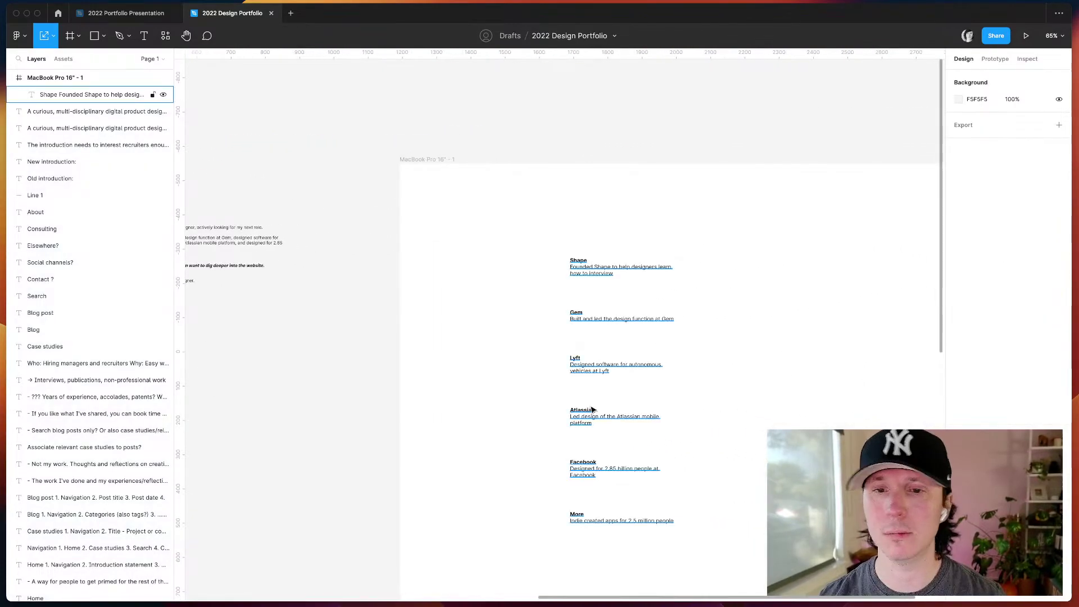
key("shift+0")
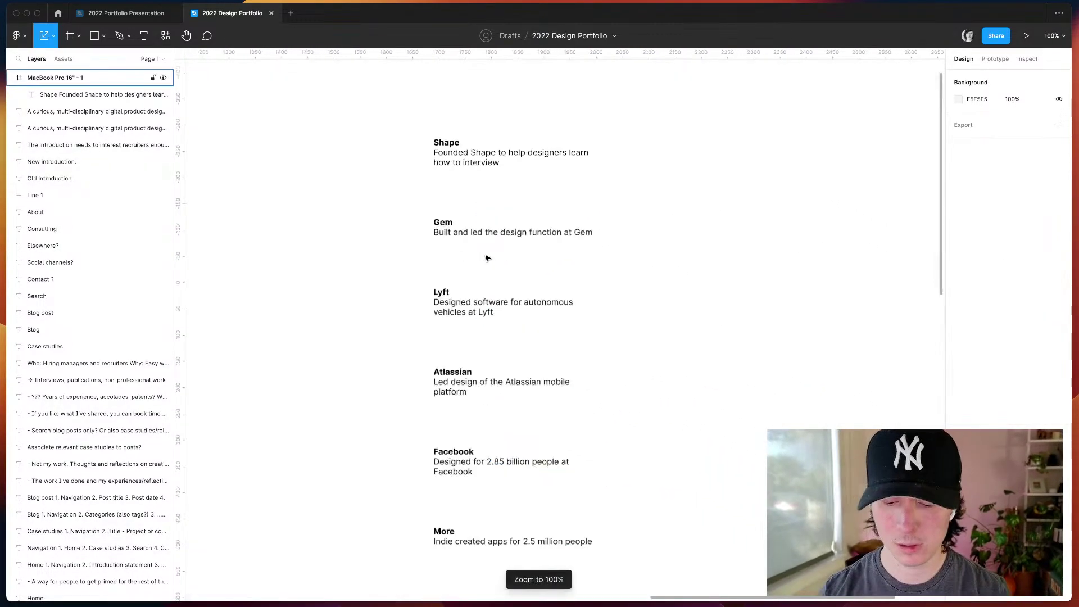
key("super+backslash")
key("super+backslash")
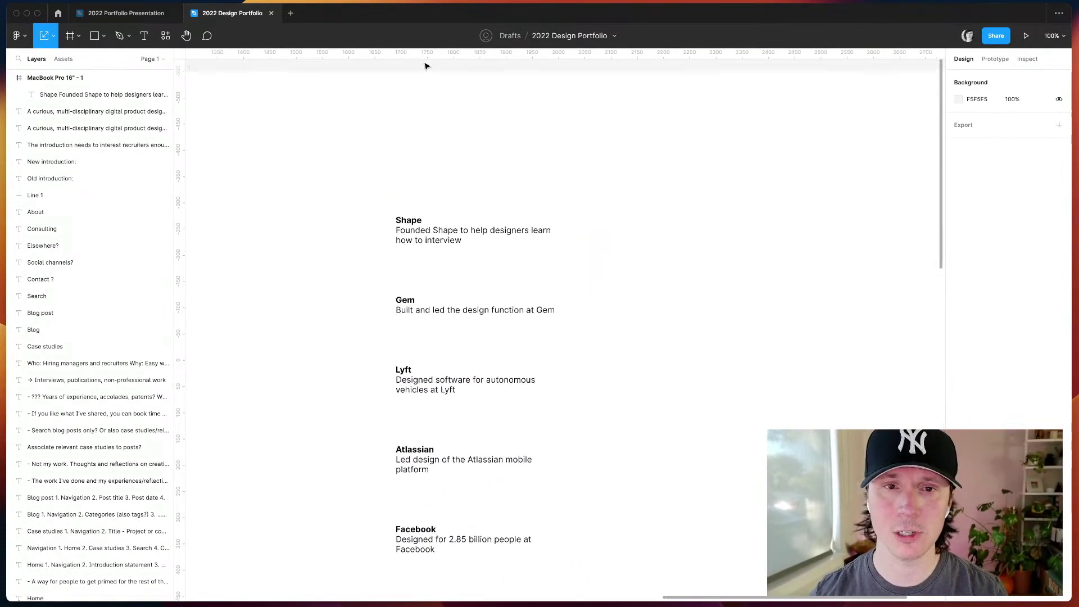
scroll(393, 101, "left", 4)
scroll(393, 101, "up", 1)
key("t")
left_click(303, 142)
type("Tanner Christensen")
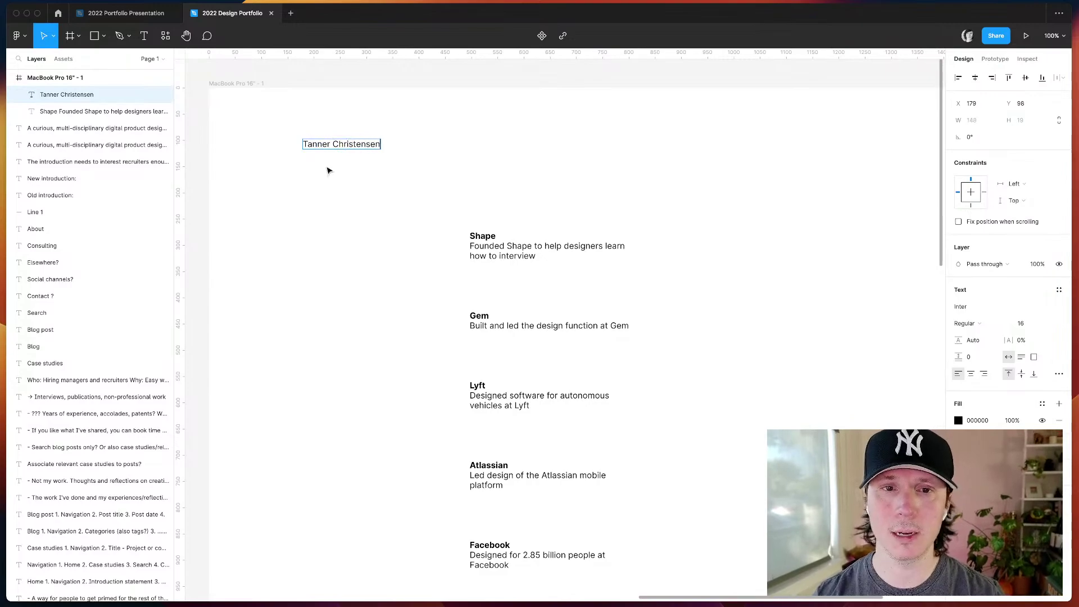
- Make the name heading bold at size 20 and move it up to about X 218, Y 35
key("Escape")
key("super+b")
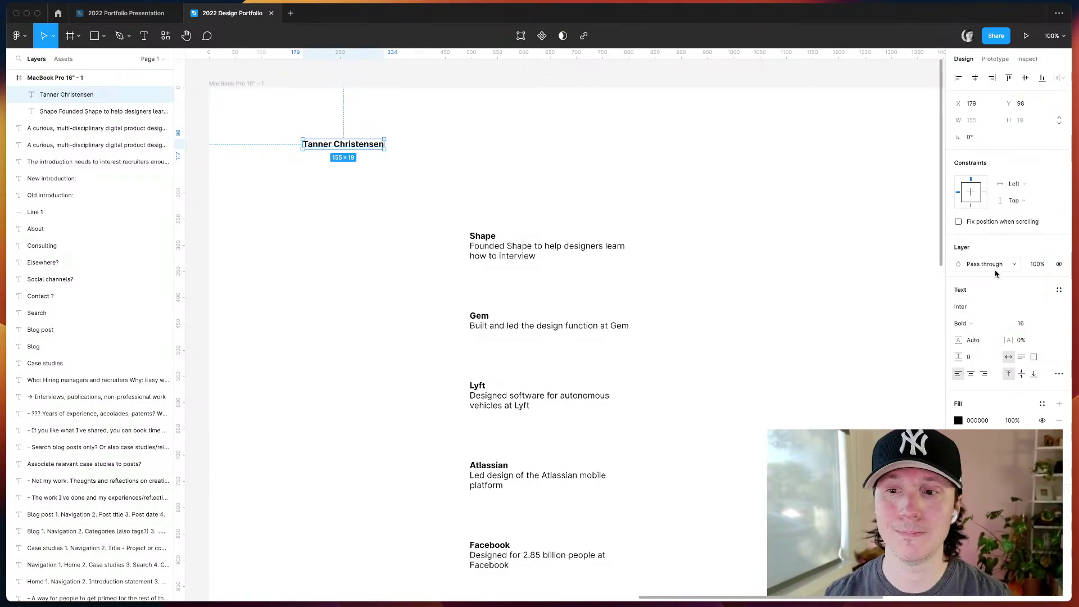
left_click(1027, 325)
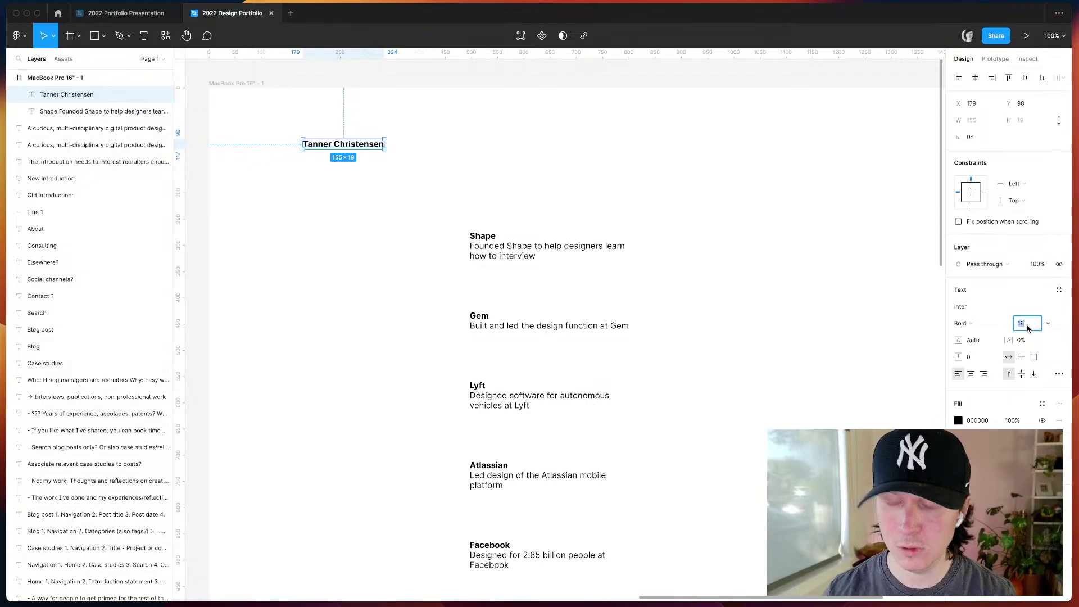
type("20")
key("Return")
left_click(379, 222)
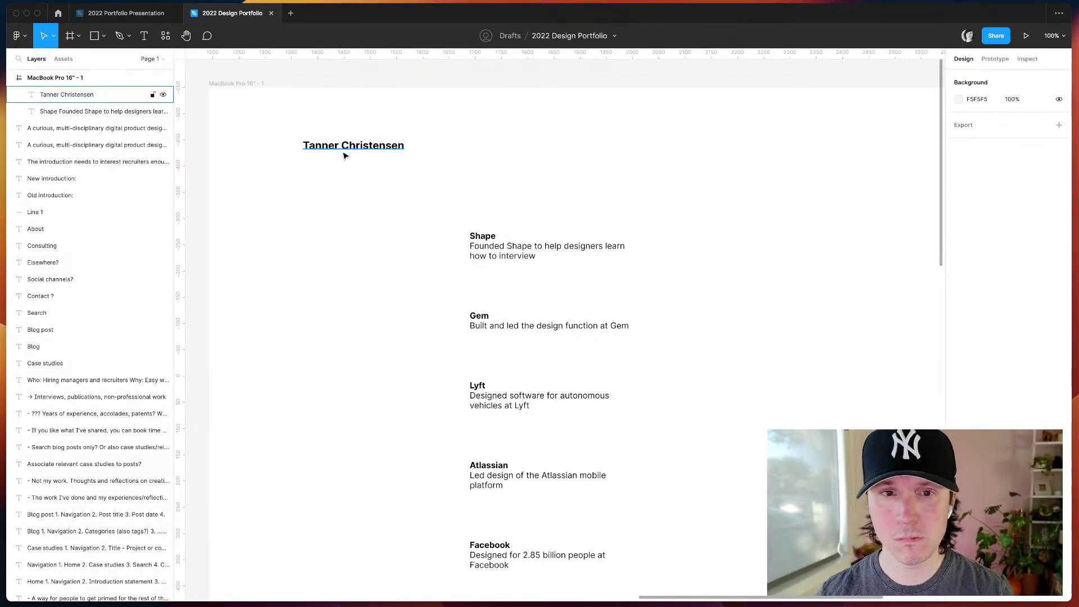
left_click_drag(345, 155, 362, 122)
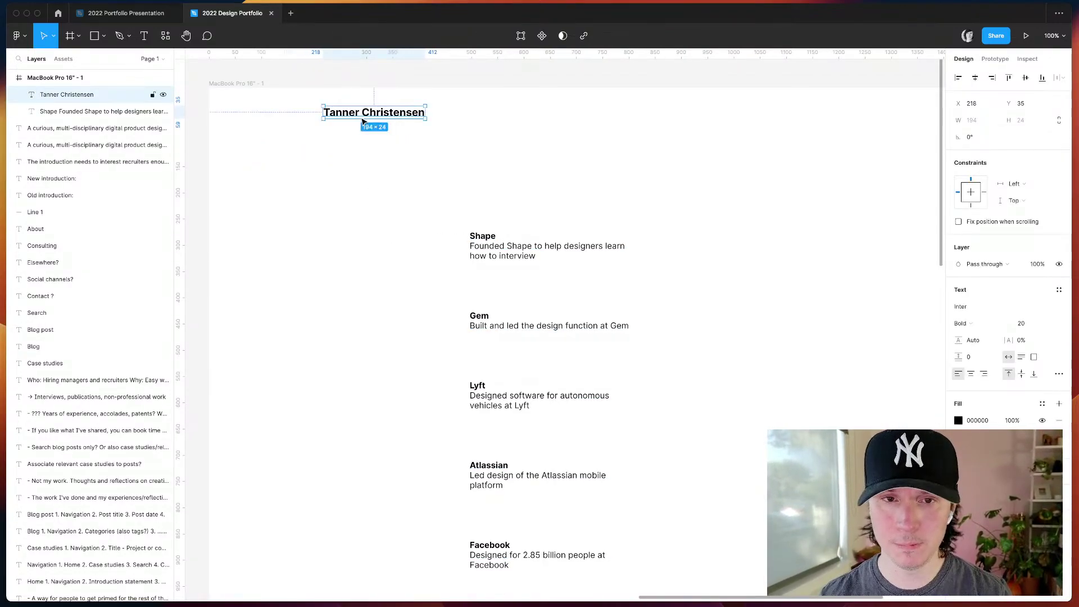
left_click(505, 173)
- Move the company list to about X 292, Y 217 and place a duplicate of it alongside at about X 950, Y 217
left_click_drag(486, 260, 645, 231)
left_click(766, 174)
scroll(674, 196, "right", 5)
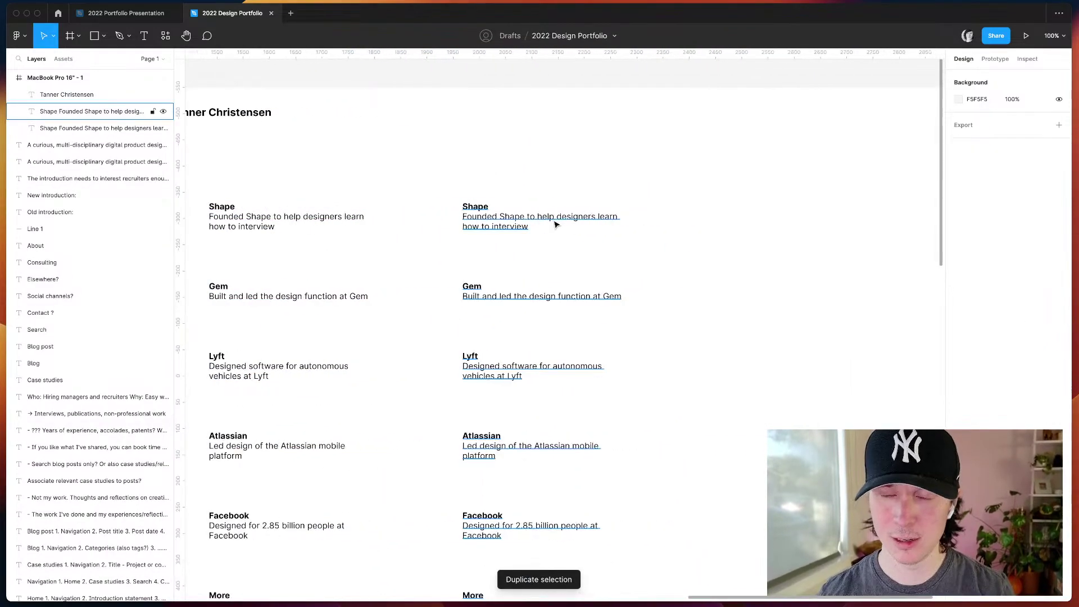
left_click_drag(555, 225, 646, 225)
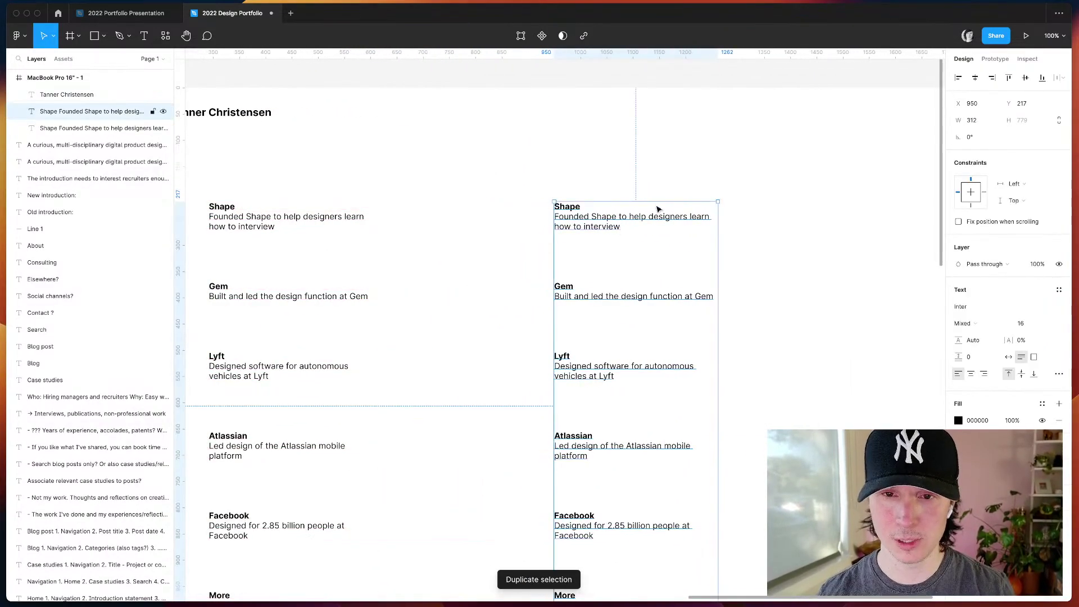
- Try the Monofett font on the duplicated company list and check the neighbouring entries in the font list
left_click(1001, 311)
type("Mono")
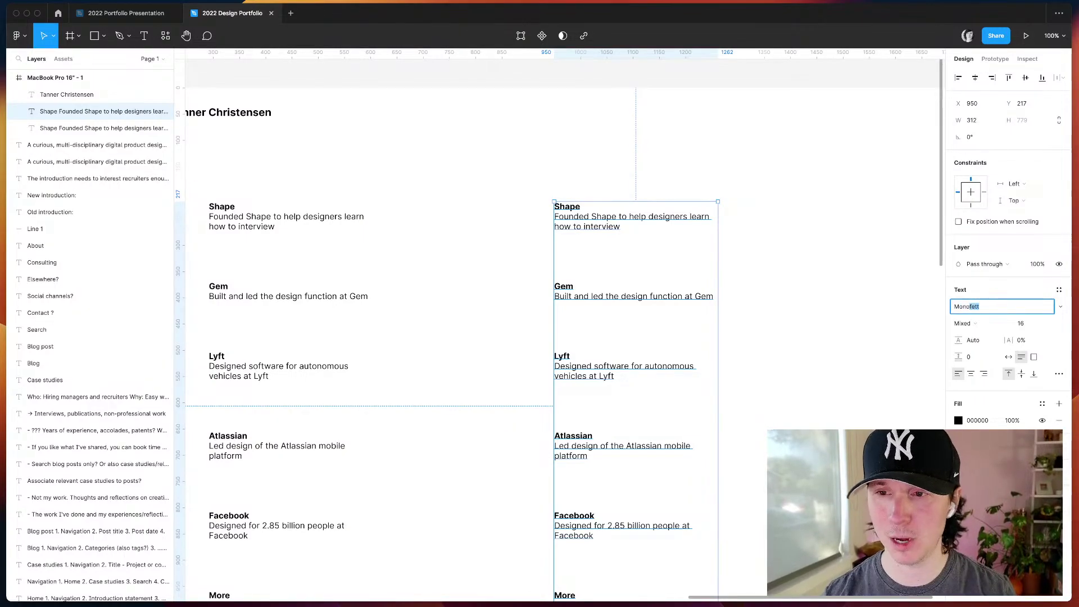
key("Return")
left_click(1057, 305)
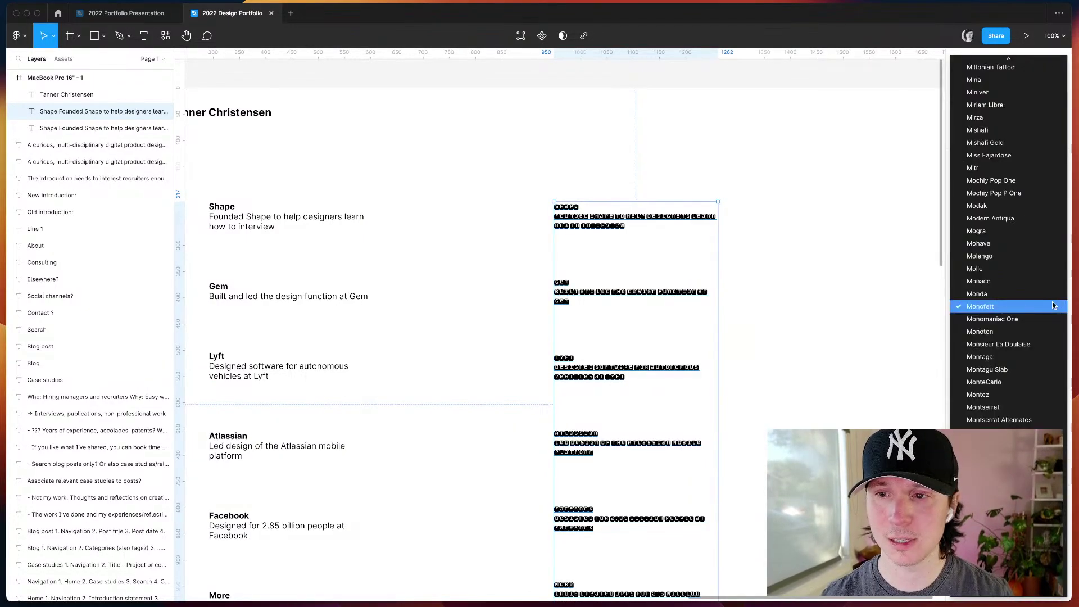
left_click(898, 333)
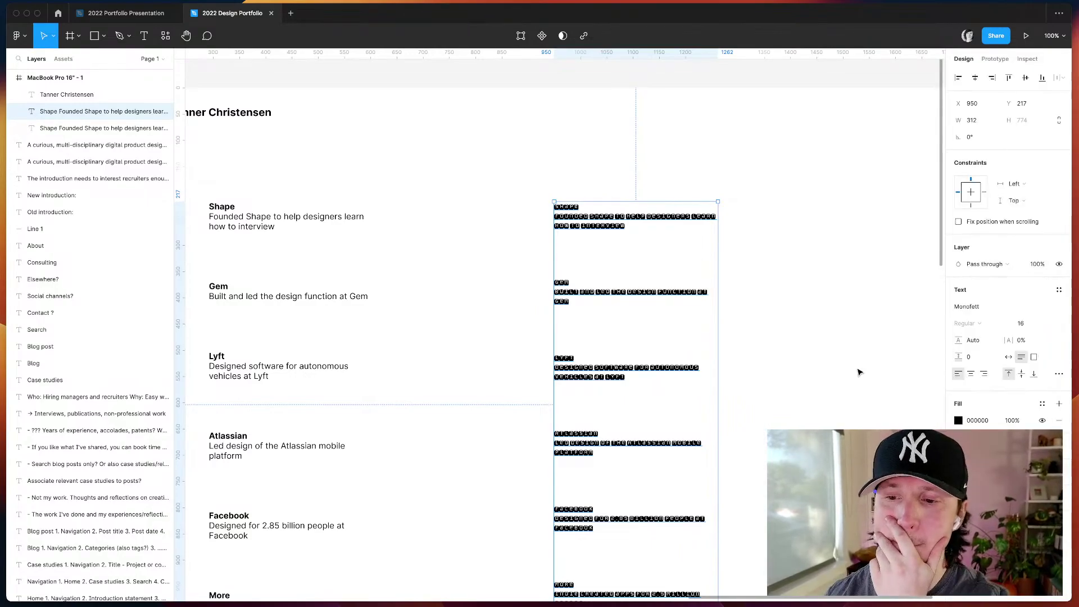
- Open Font Book and enlarge its window to browse the installed typefaces
key("super+space")
type("font")
key("Return")
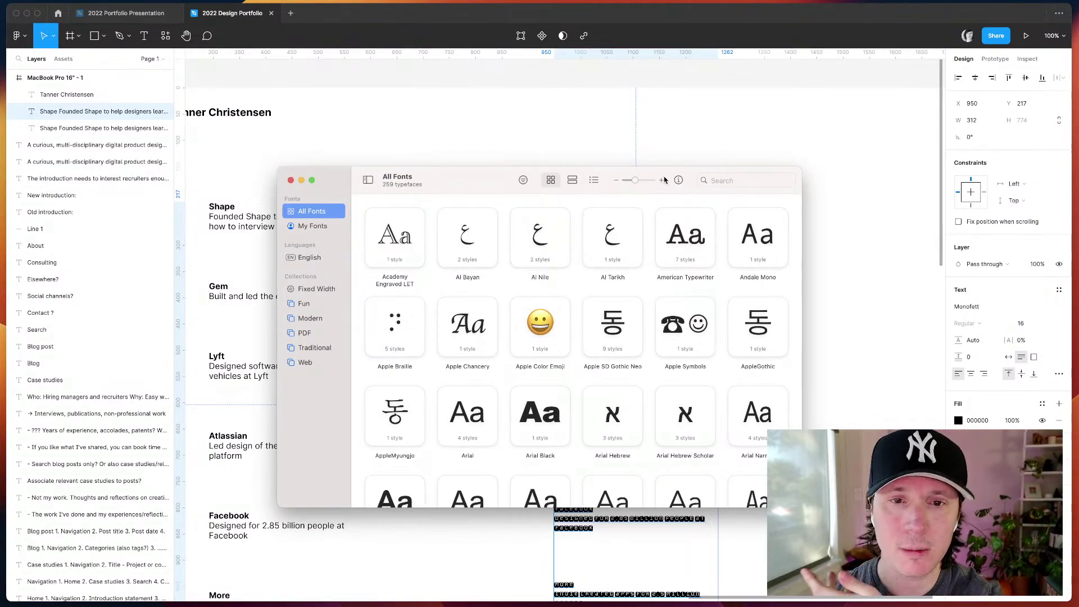
left_click(679, 180)
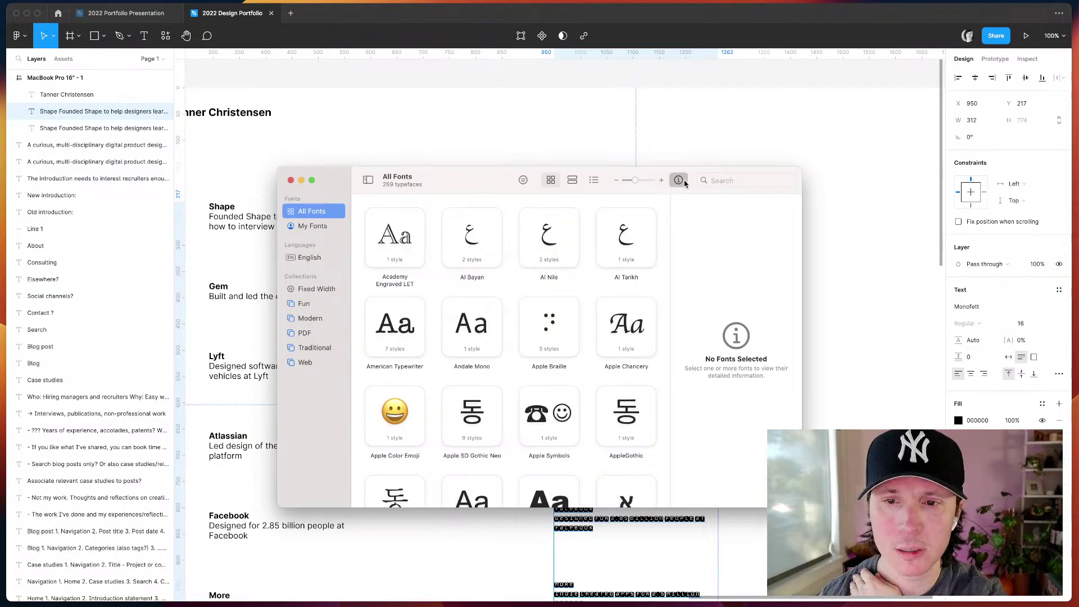
left_click(681, 181)
left_click(522, 180)
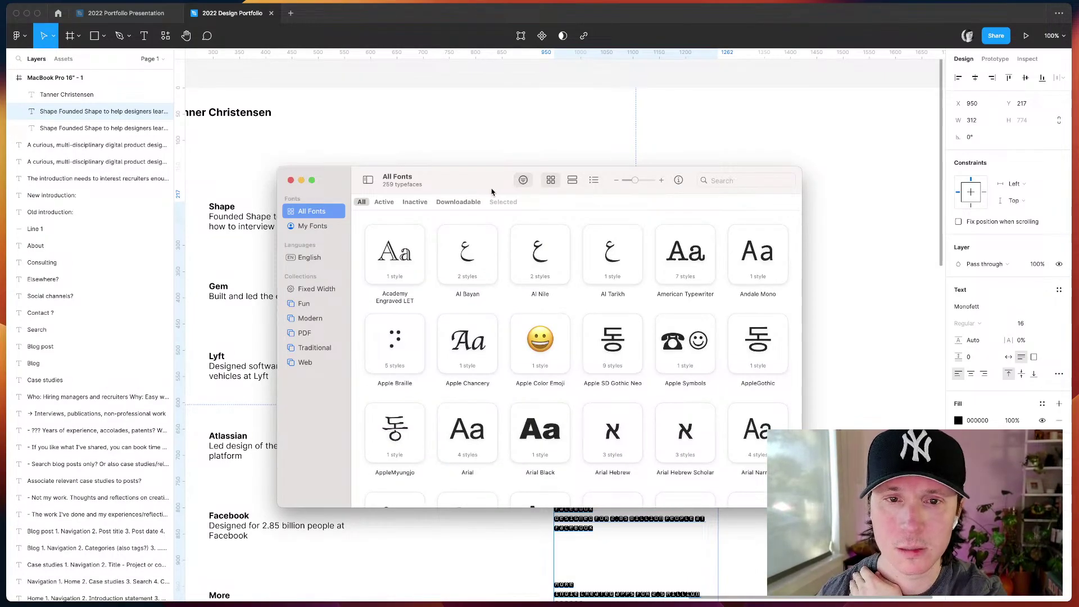
left_click(522, 179)
left_click_drag(394, 195, 309, 99)
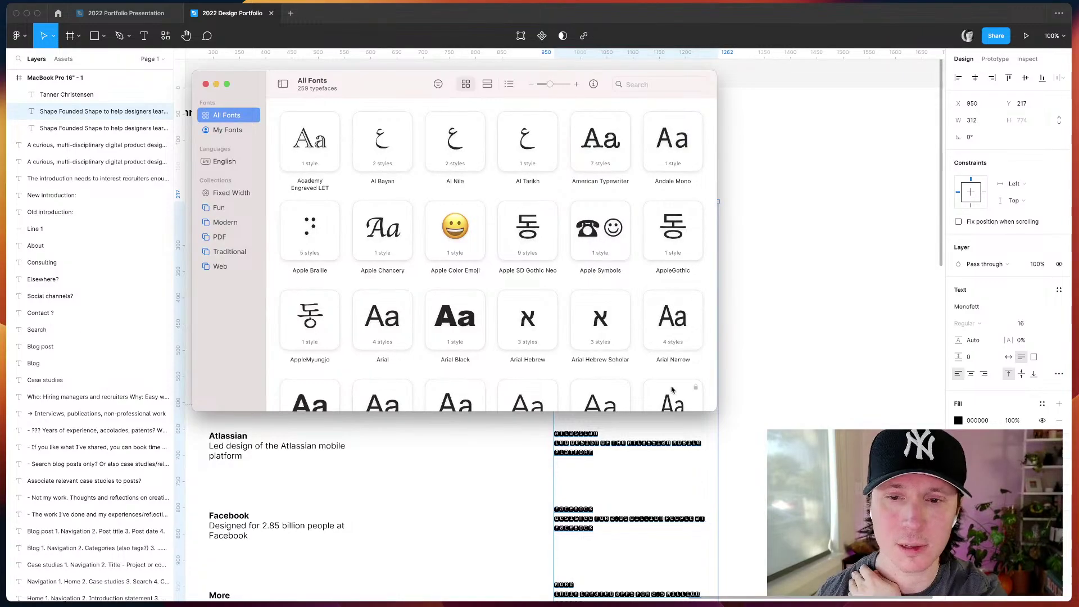
left_click_drag(710, 406, 904, 530)
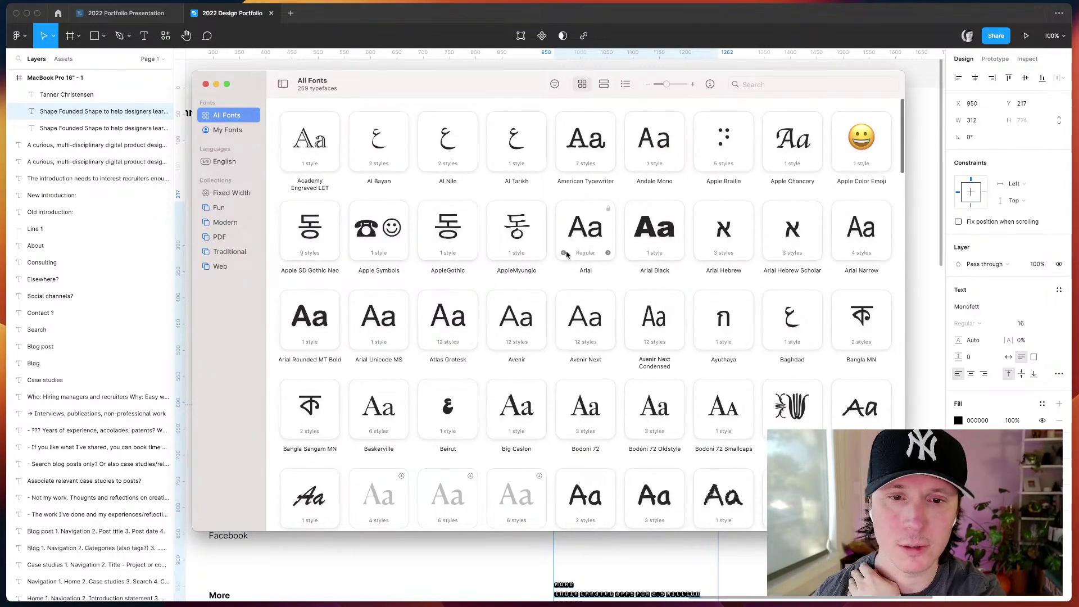
- Examine the Fixed Width font collection, including Menlo, and switch back to the Figma design
left_click(243, 194)
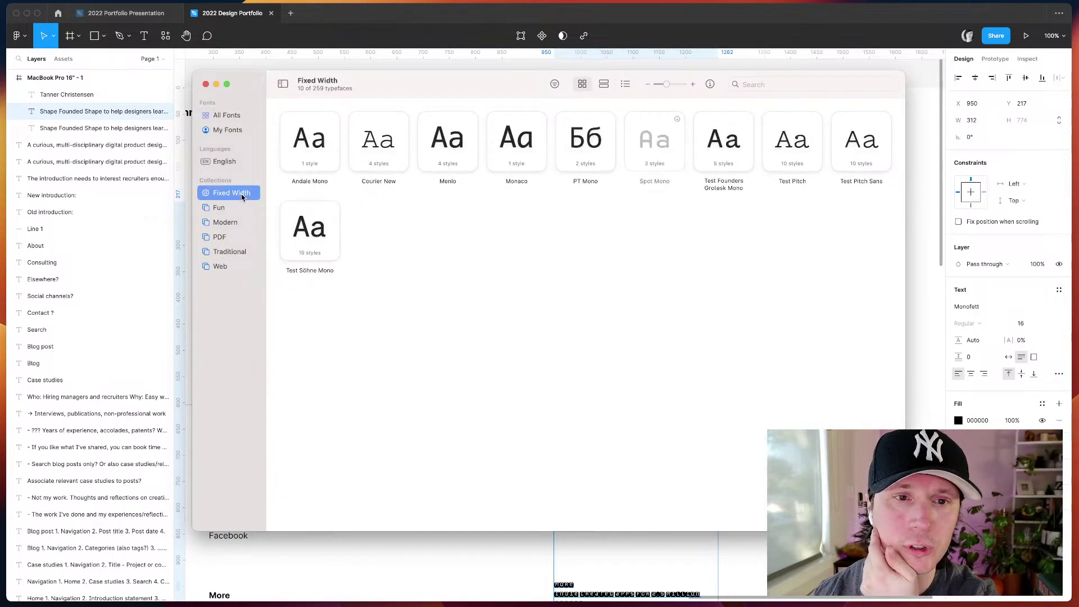
left_click(448, 147)
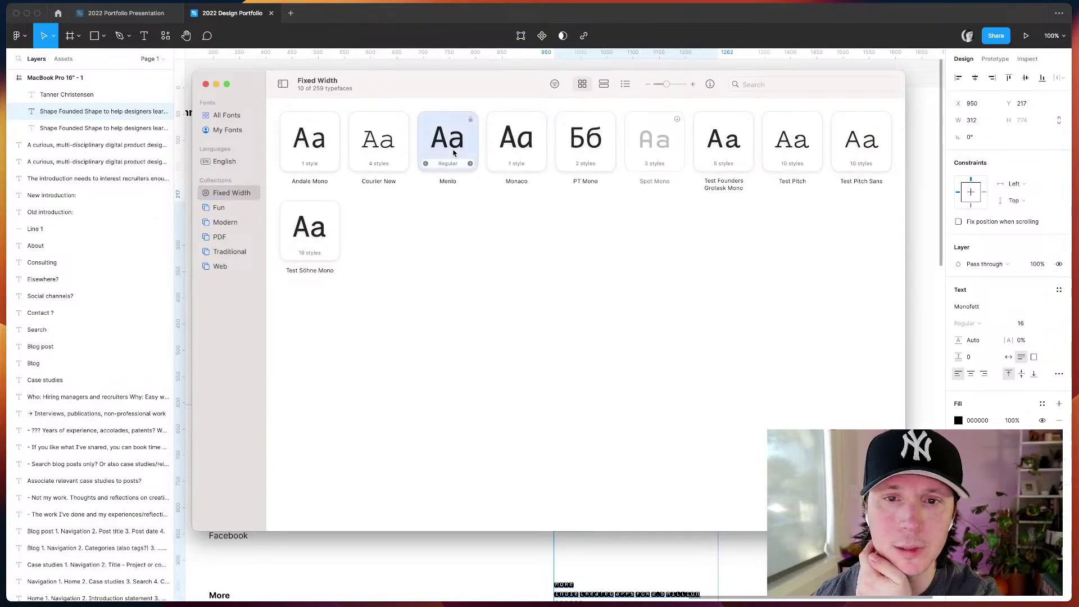
left_click(473, 275)
key("super+Tab")
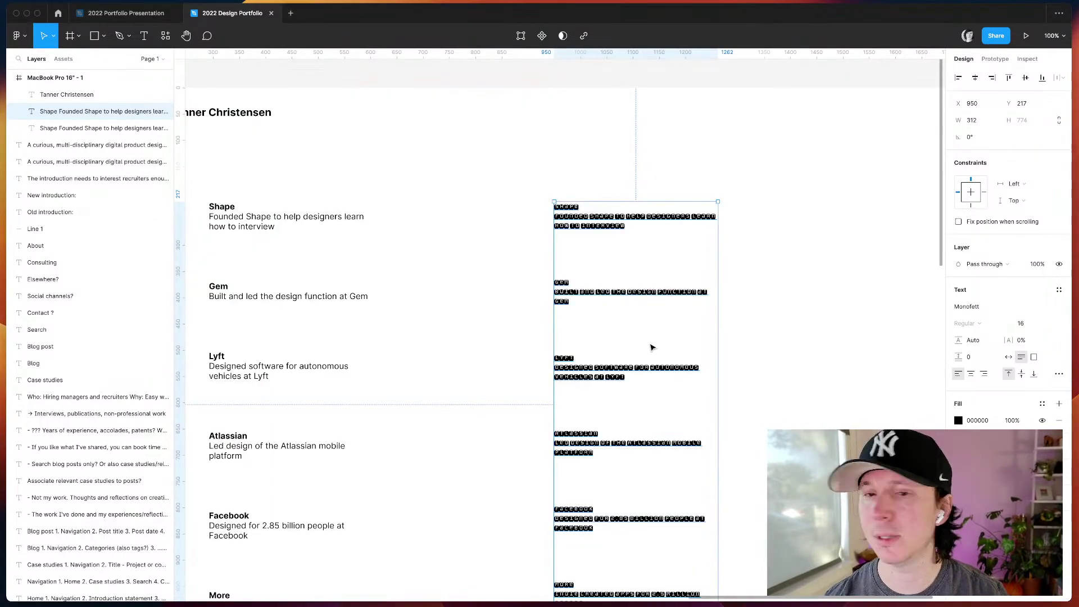
- Try the DM Sans font on the duplicated company list and switch to Font Book to recheck the Fixed Width typefaces
left_click(982, 307)
type("DM Sans")
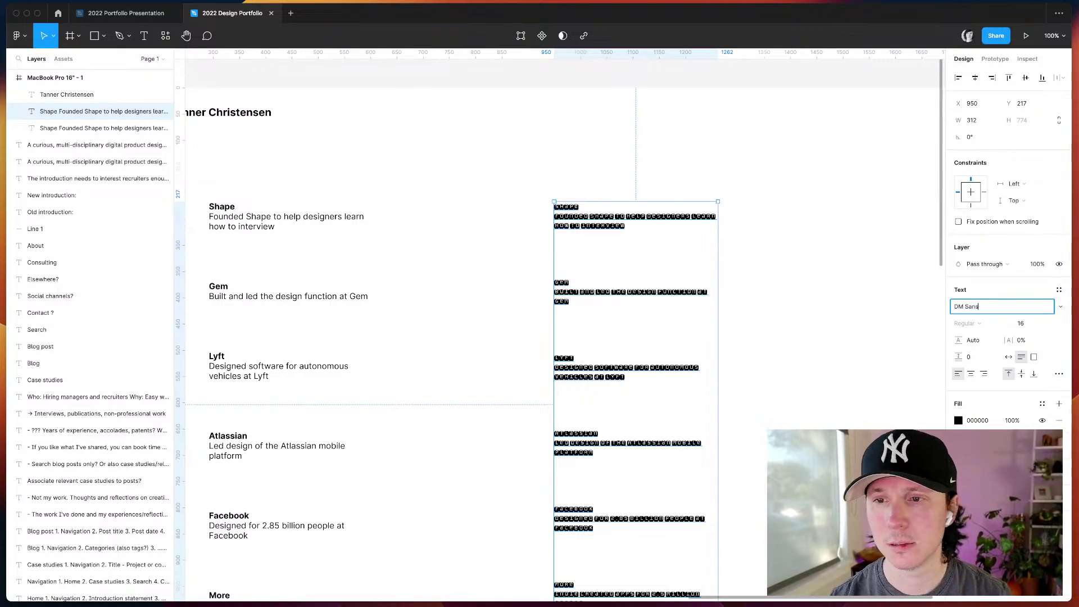
key("Return")
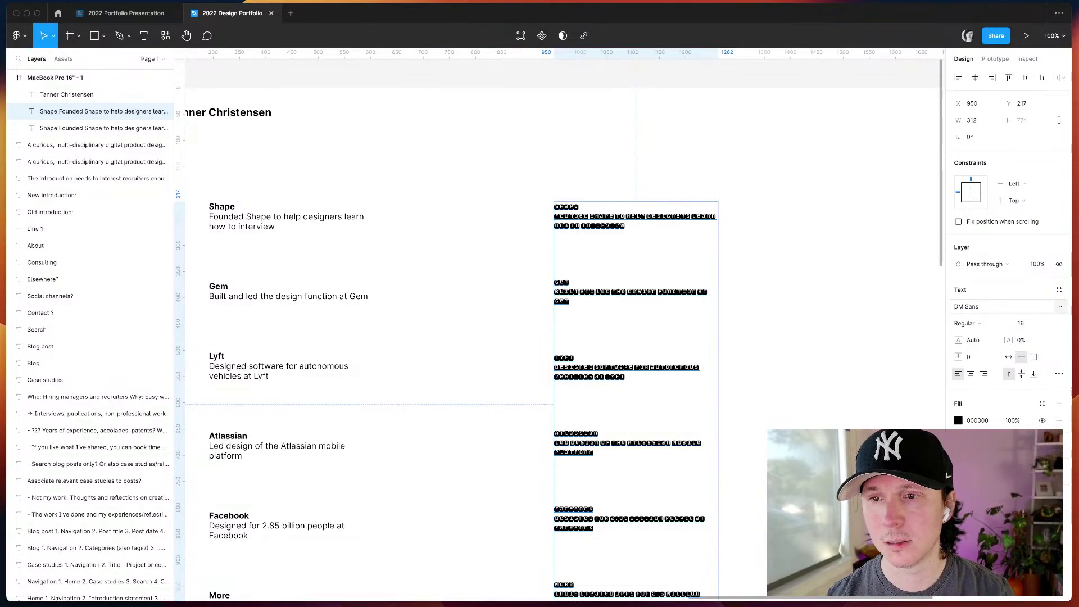
left_click(983, 307)
key("BackSpace")
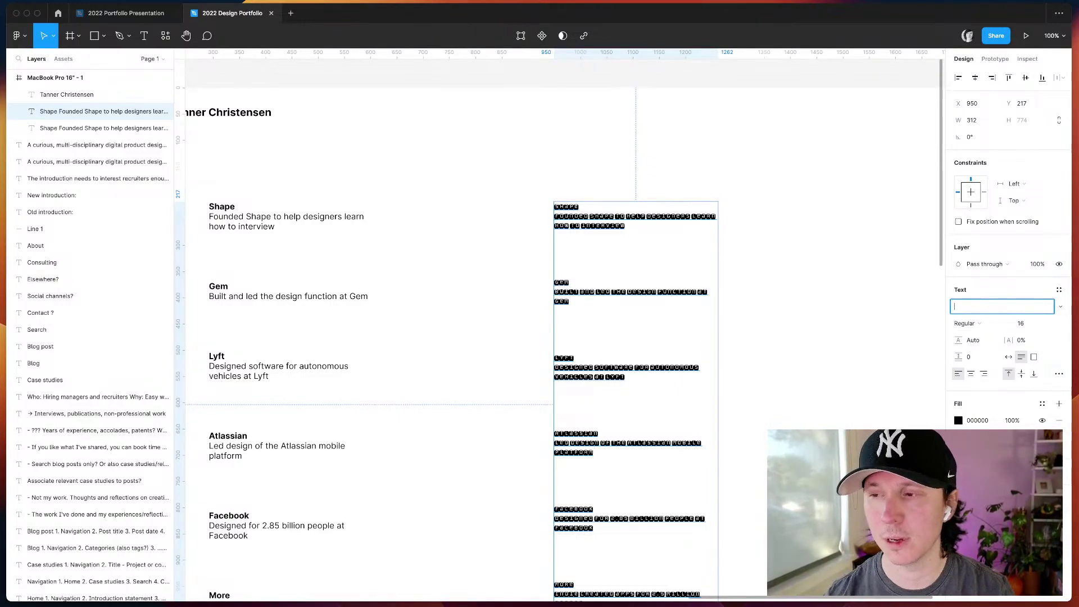
key("super+Tab")
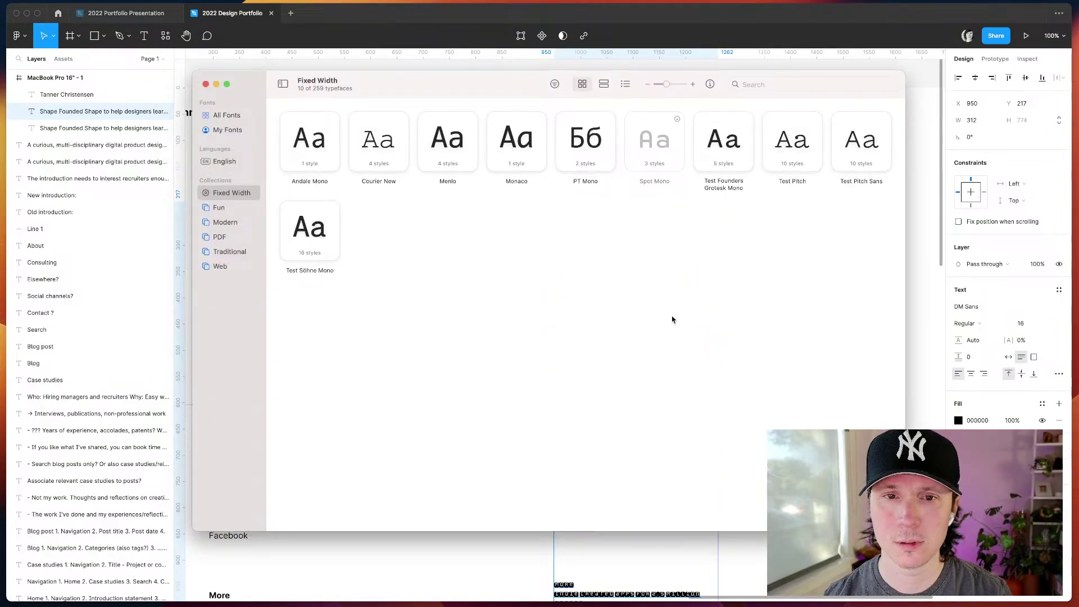
- Set the duplicated company list's font to Menlo in the Figma design and move it to about X 1024, Y 217
left_click(1009, 308)
type("Menlo")
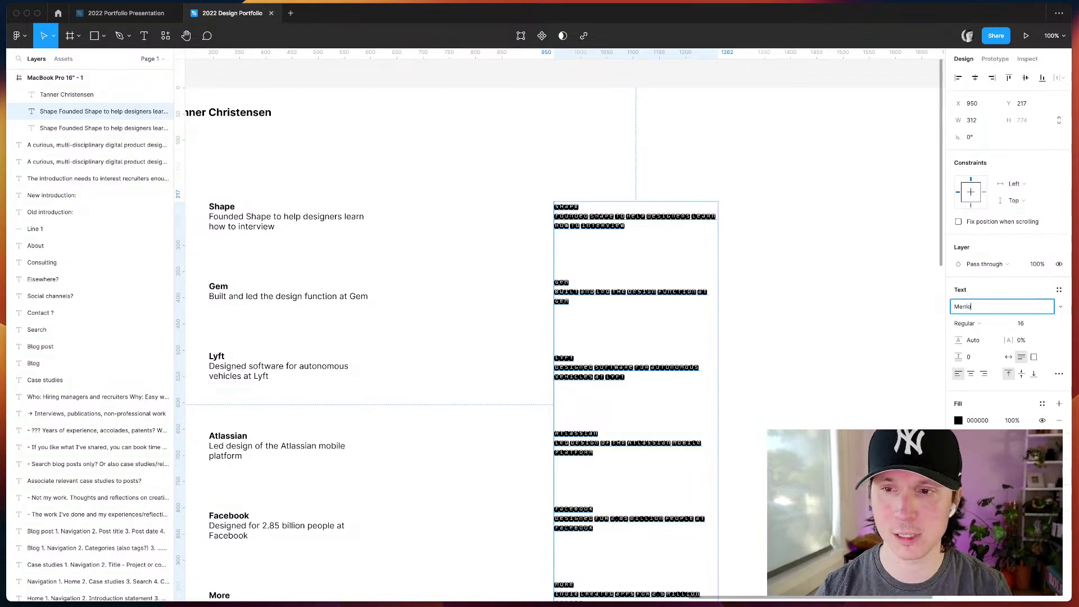
key("Return")
left_click(809, 298)
left_click_drag(567, 222, 606, 222)
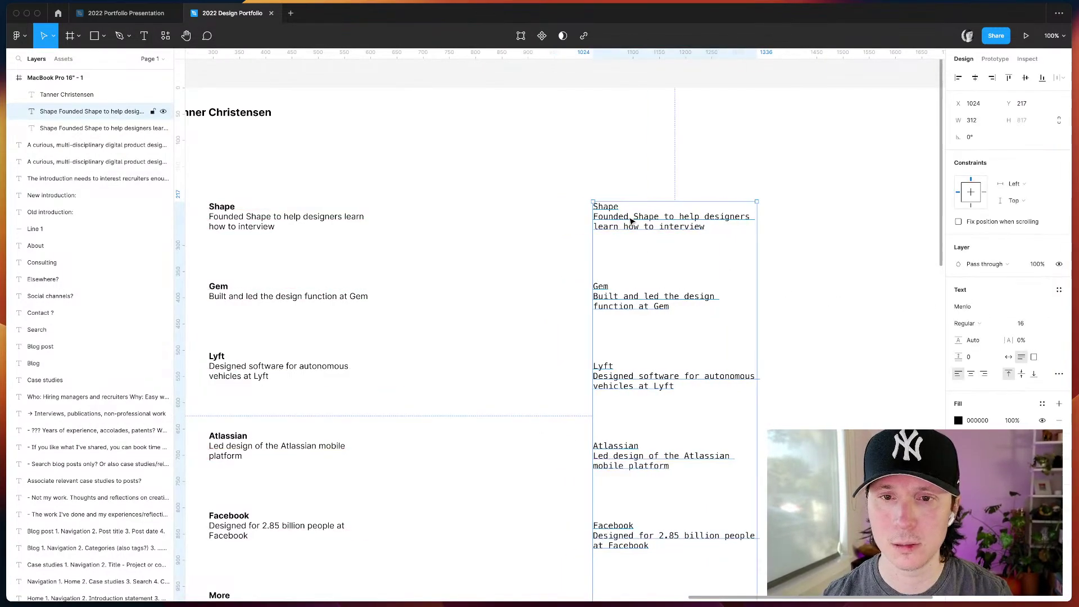
left_click(584, 236)
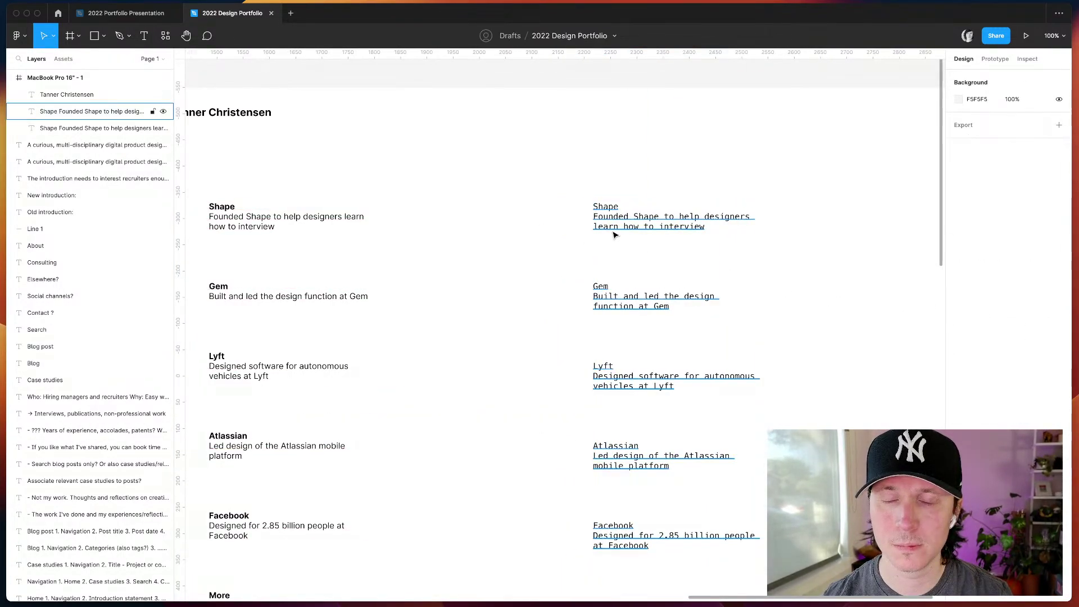
- Try bold on the company name Shape at the start of the Menlo list
double_click(610, 207)
double_click(606, 207)
key("super+b")
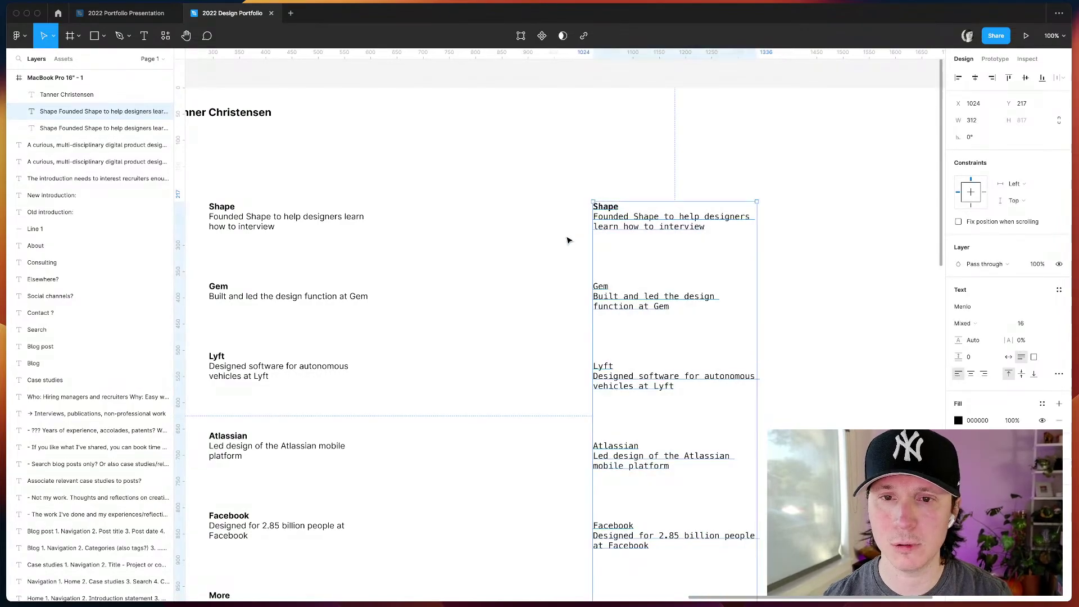
left_click(544, 315)
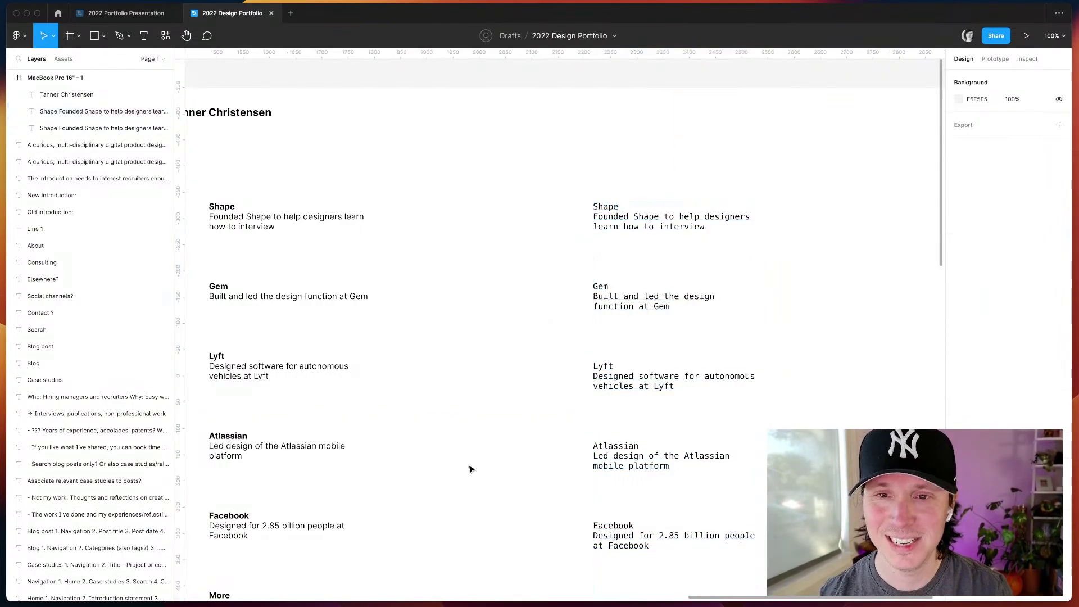
- Duplicate the Menlo company list, placing one version at about X 854, Y 188 and the other near the frame's outer edge
left_click(618, 306)
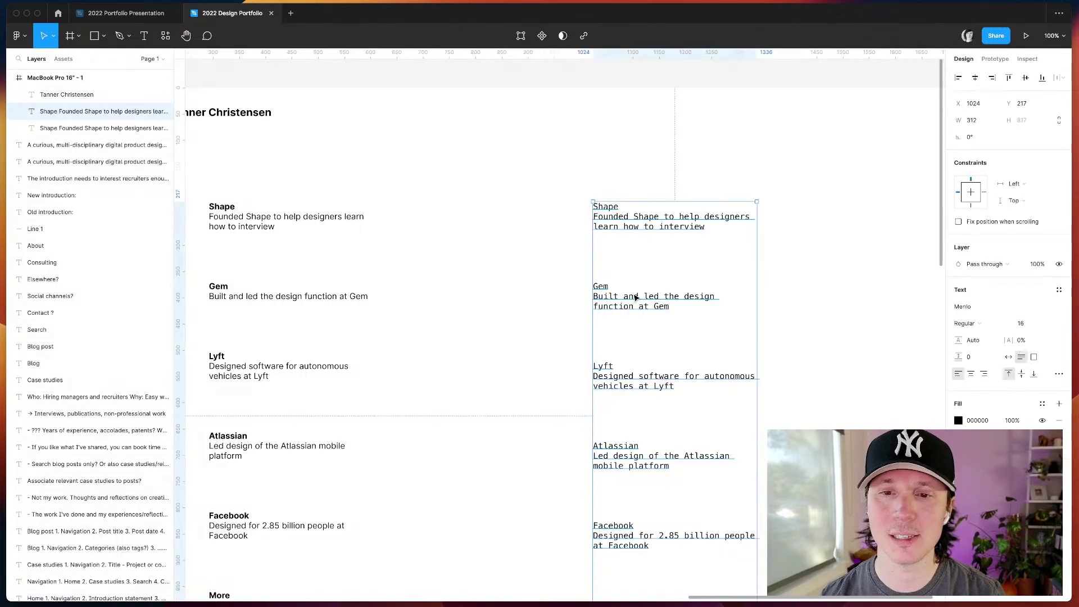
double_click(618, 306)
key("Escape")
scroll(499, 344, "right", 5)
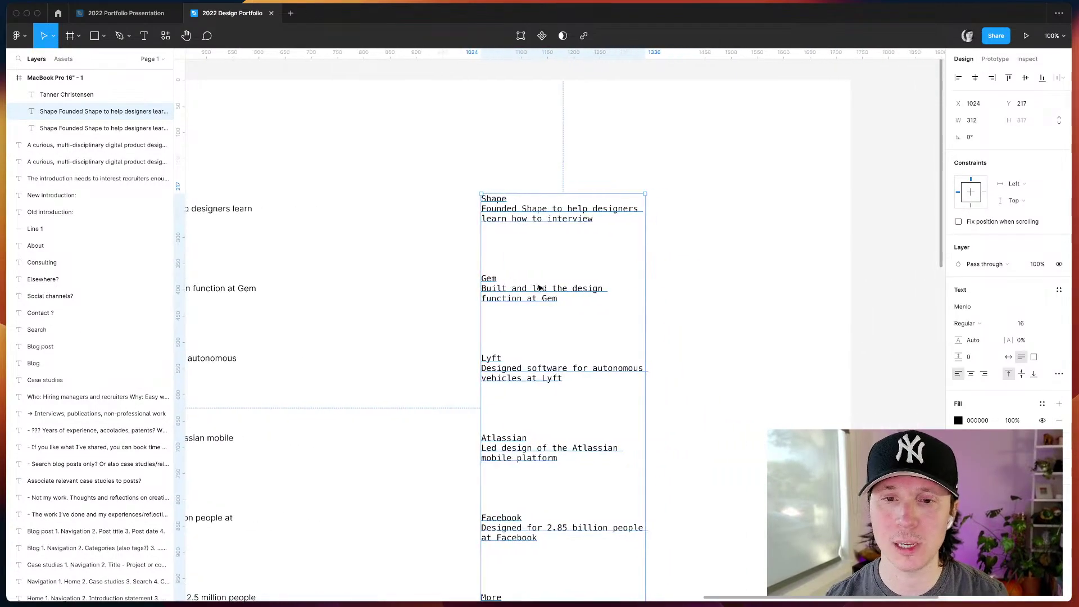
left_click_drag(510, 305, 435, 175)
key("Escape")
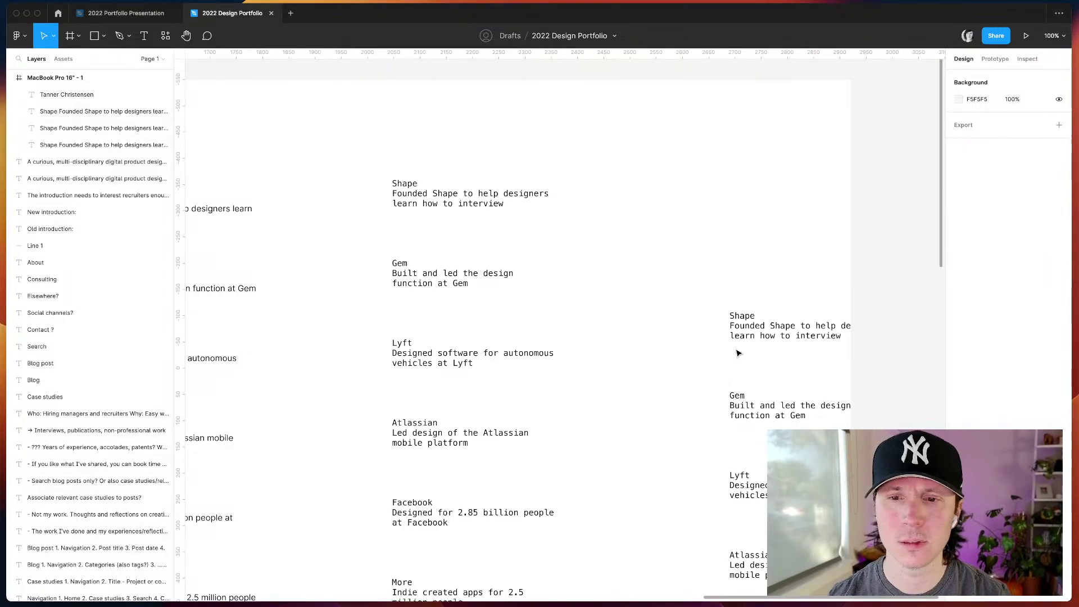
- Replace the inner Menlo list's text with the autonomous vehicles case study paragraphs, in a box 855 wide at about X 745, Y 160
double_click(430, 286)
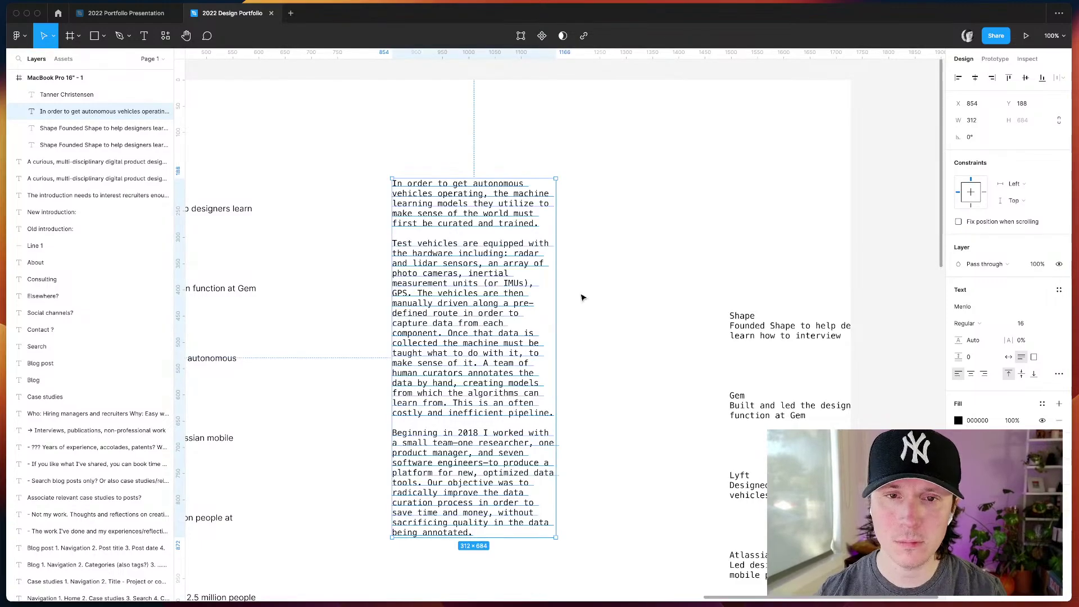
left_click_drag(555, 306, 843, 306)
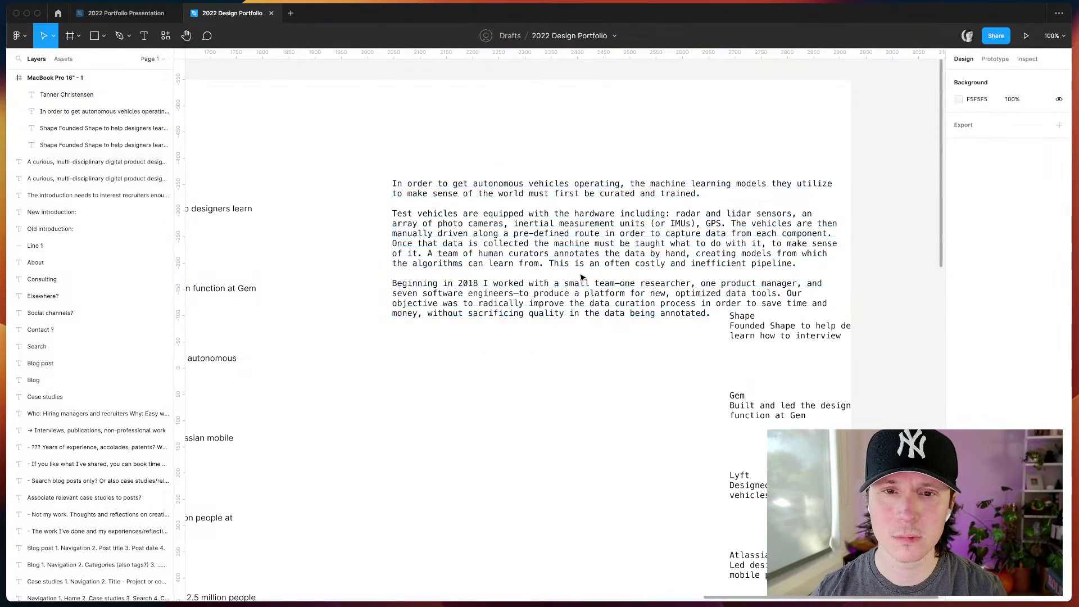
left_click_drag(590, 280, 528, 265)
- Set the case study text's line height to 147% and remove the spare Menlo company list that overlaps it
left_click(976, 344)
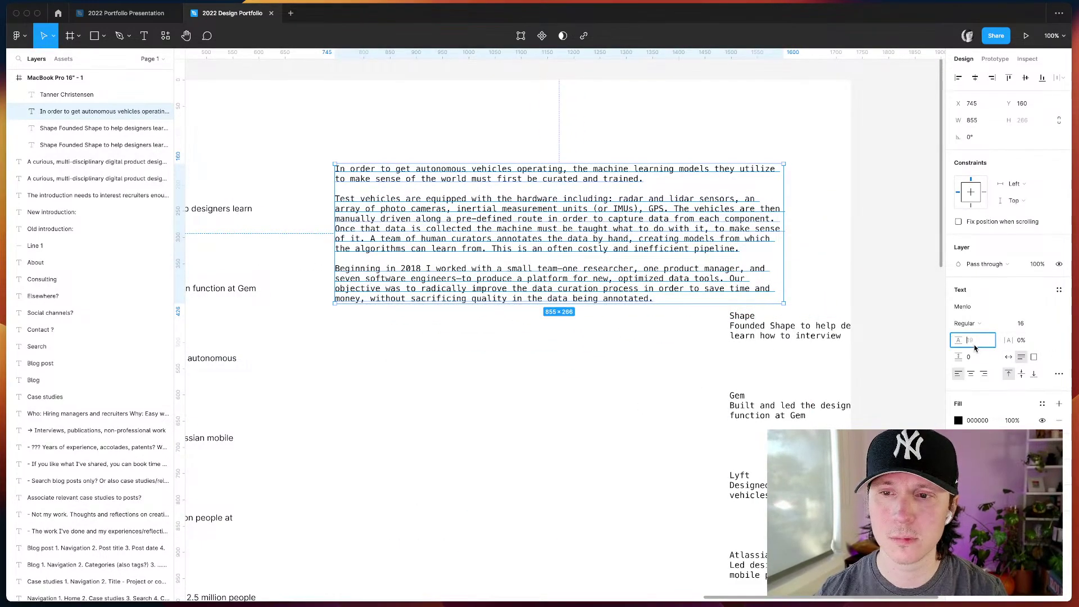
type("140%")
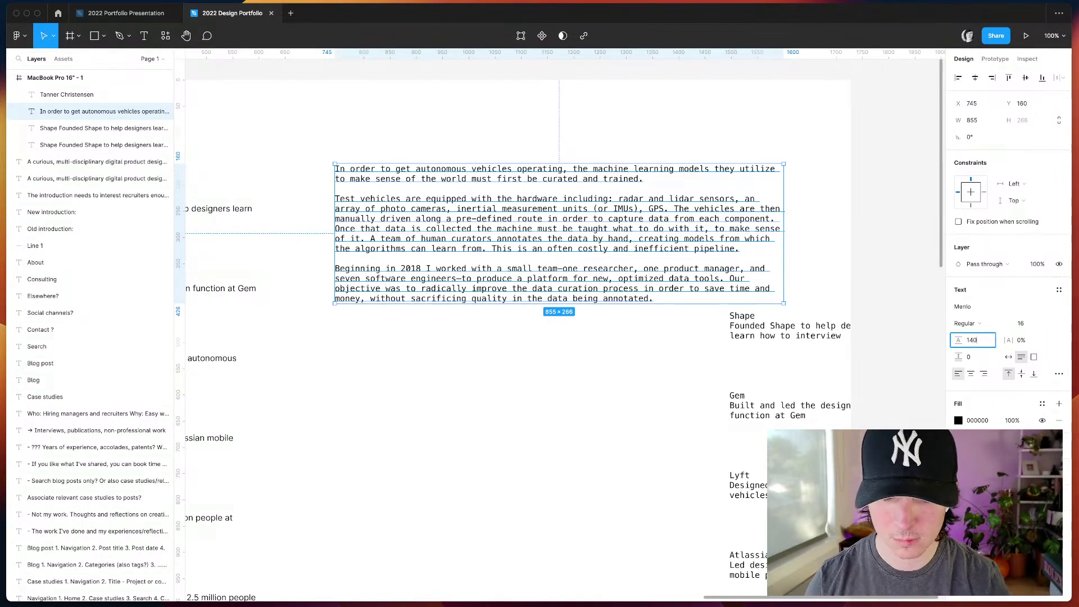
key("Return")
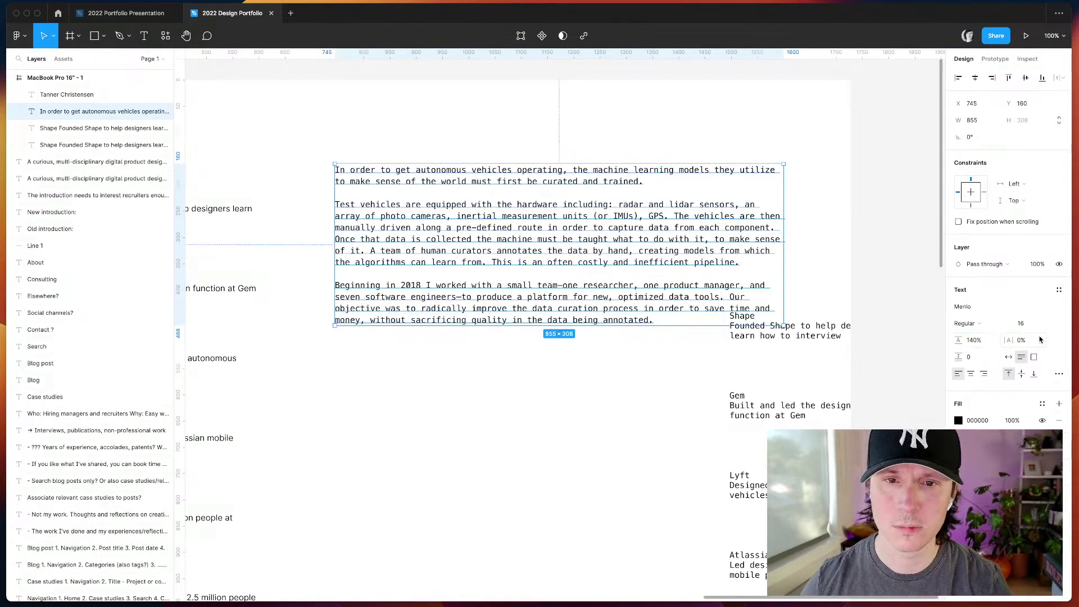
left_click(975, 339)
key("Up")
key("Up")
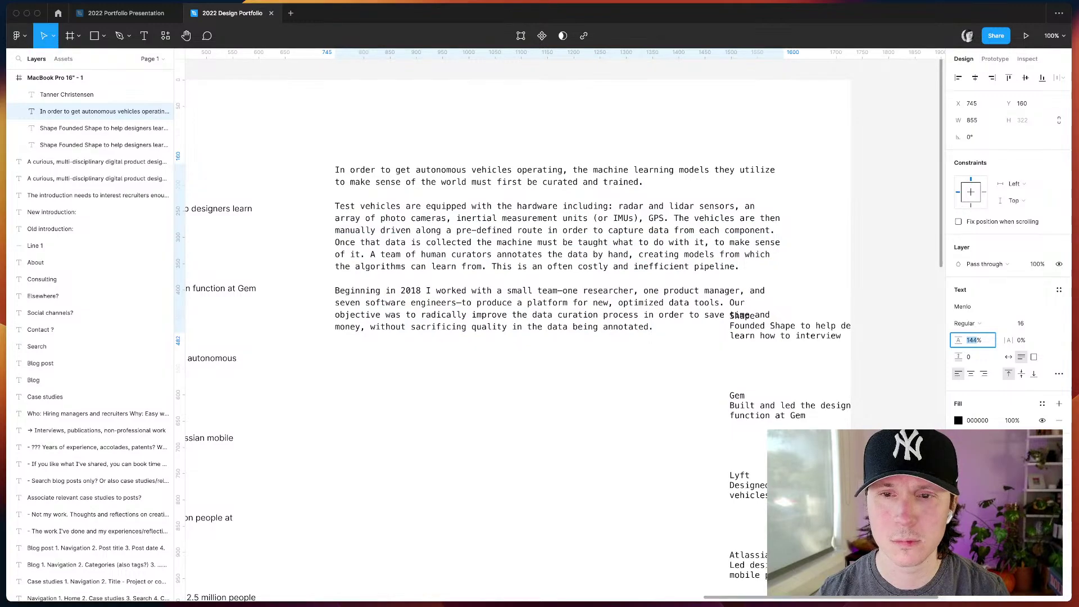
key("Up")
key("Up")
left_click(531, 409)
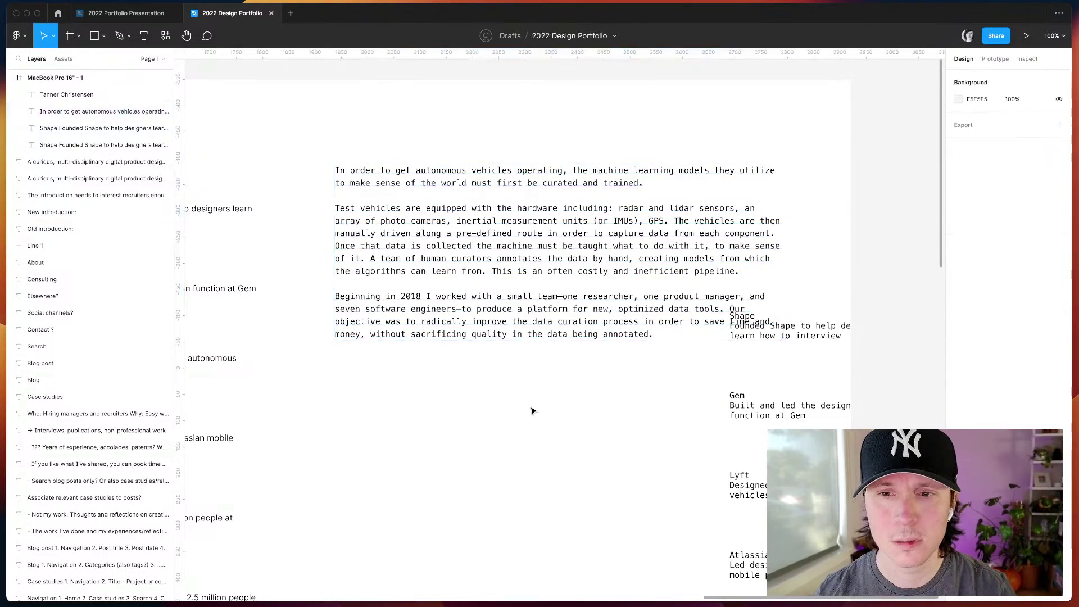
key("super+z")
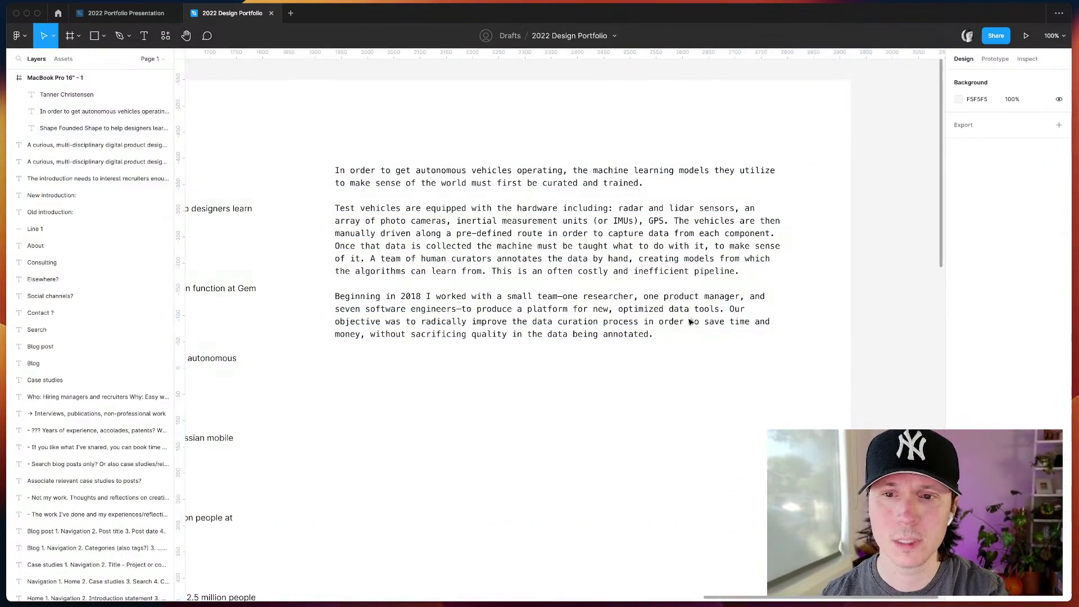
key("super+z")
- Glance at the Fixed Width fonts in Font Book and examine the Menlo paragraphs in Figma up close and beside the company list
key("super+Tab")
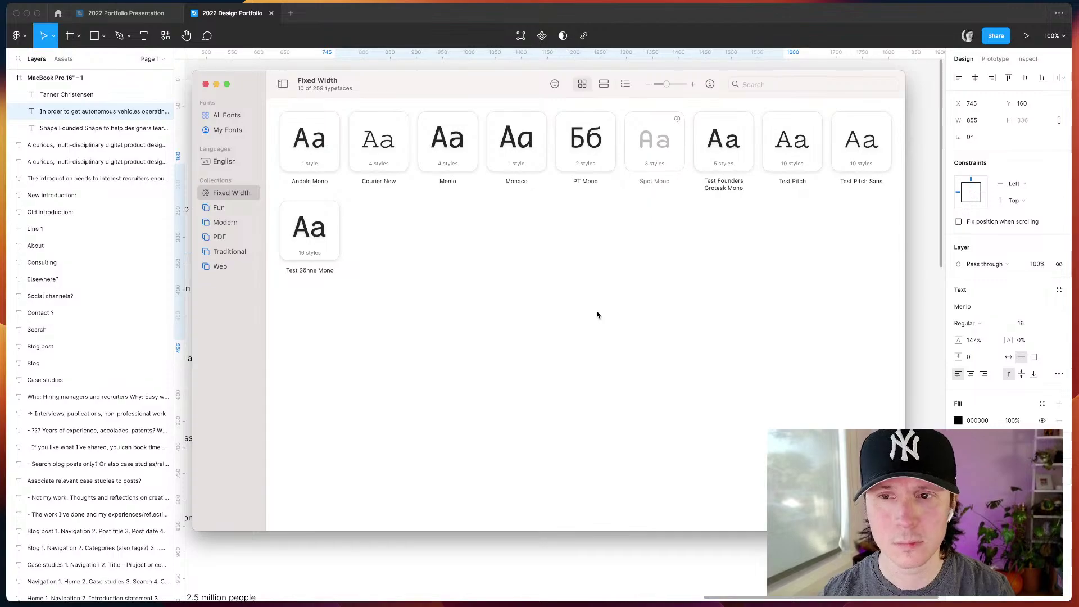
key("super+Tab")
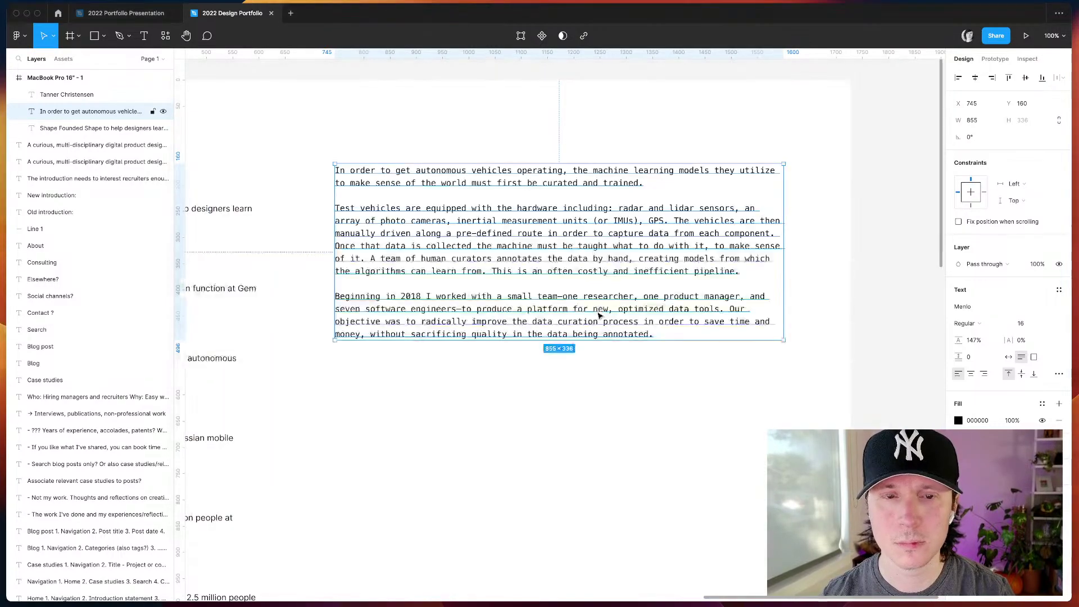
left_click(464, 388)
scroll(478, 367, "up", 5)
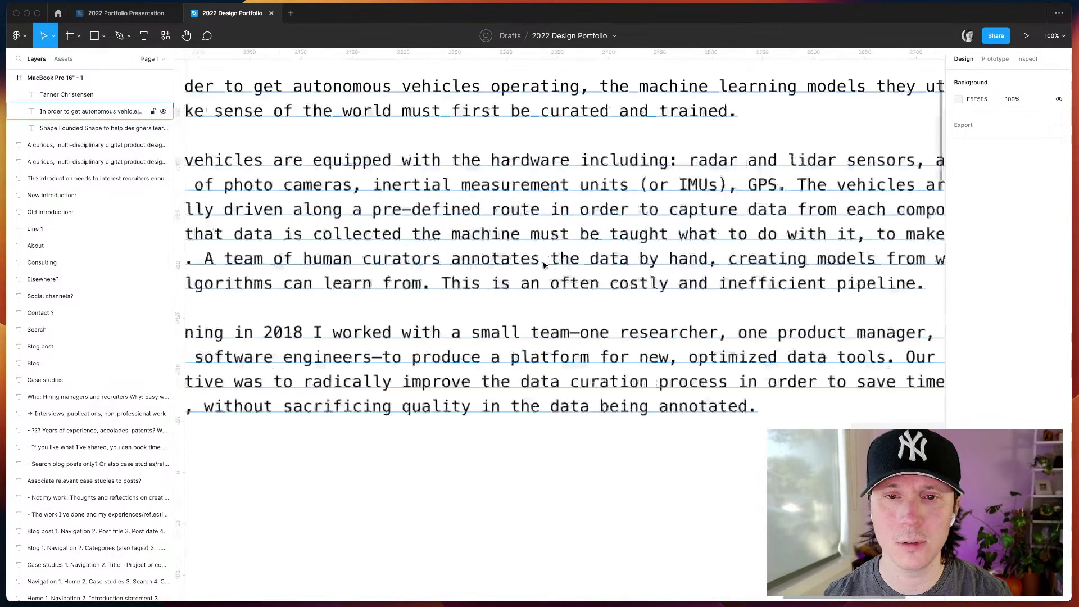
scroll(595, 506, "down", 5)
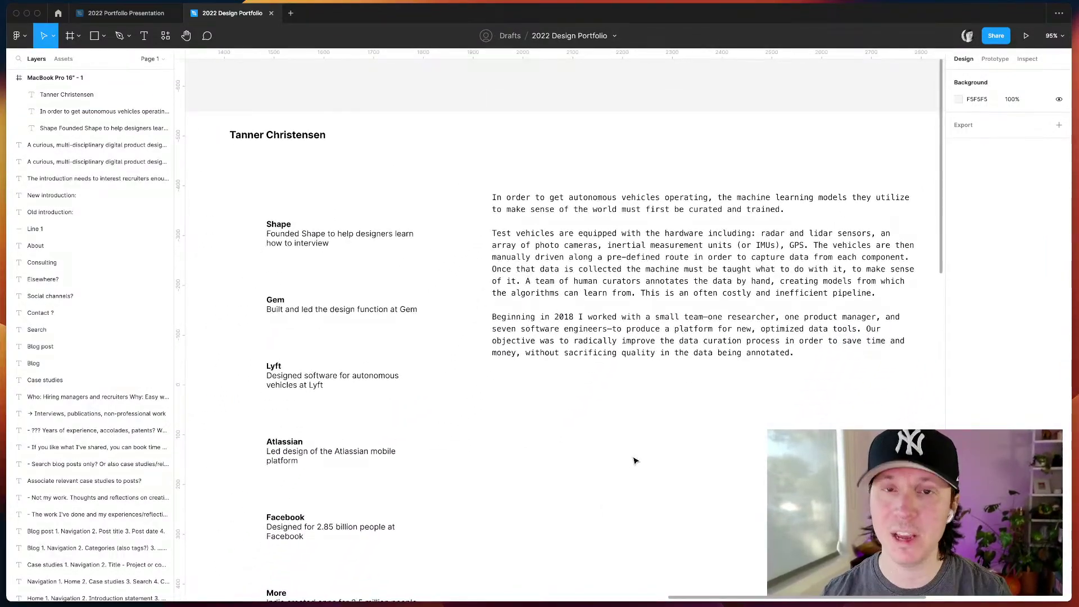
scroll(579, 422, "down", 1)
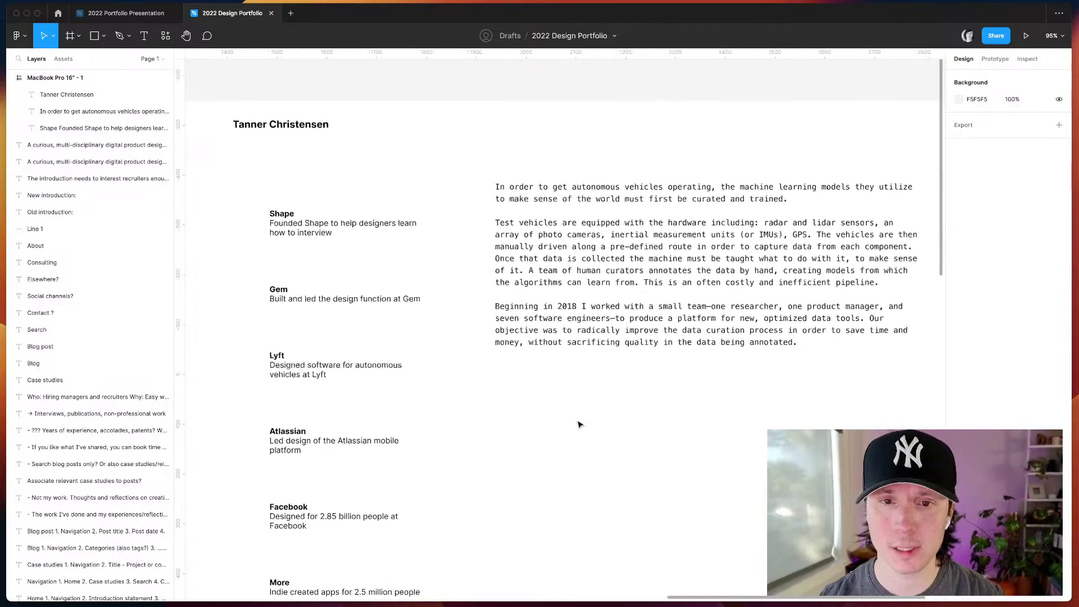
scroll(579, 425, "right", 1)
- Delete the Menlo case study text block from the frame
left_click(574, 259)
left_click_drag(574, 260, 572, 277)
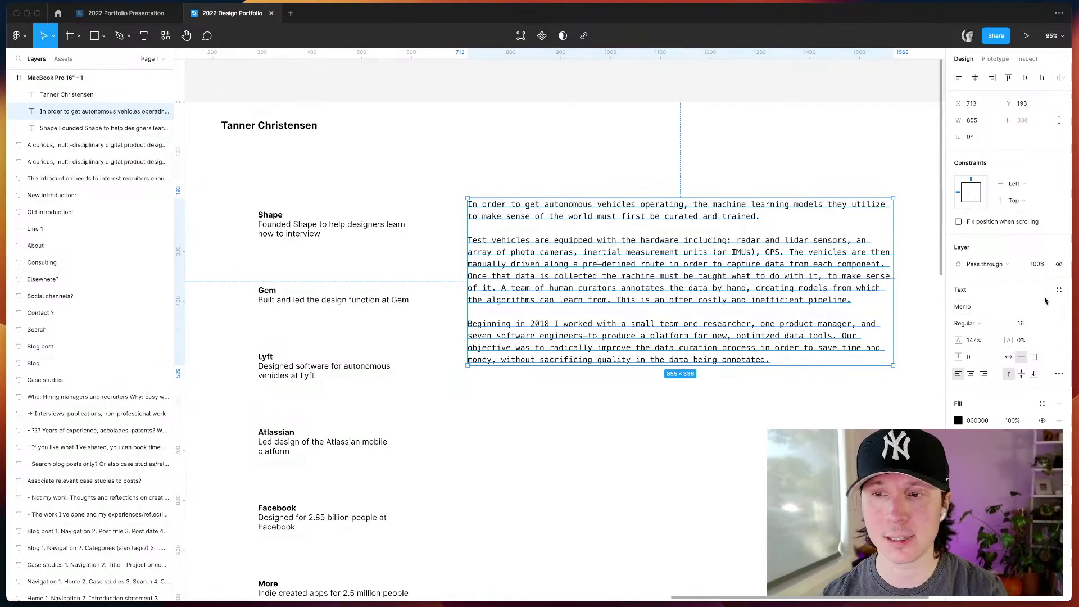
key("Delete")
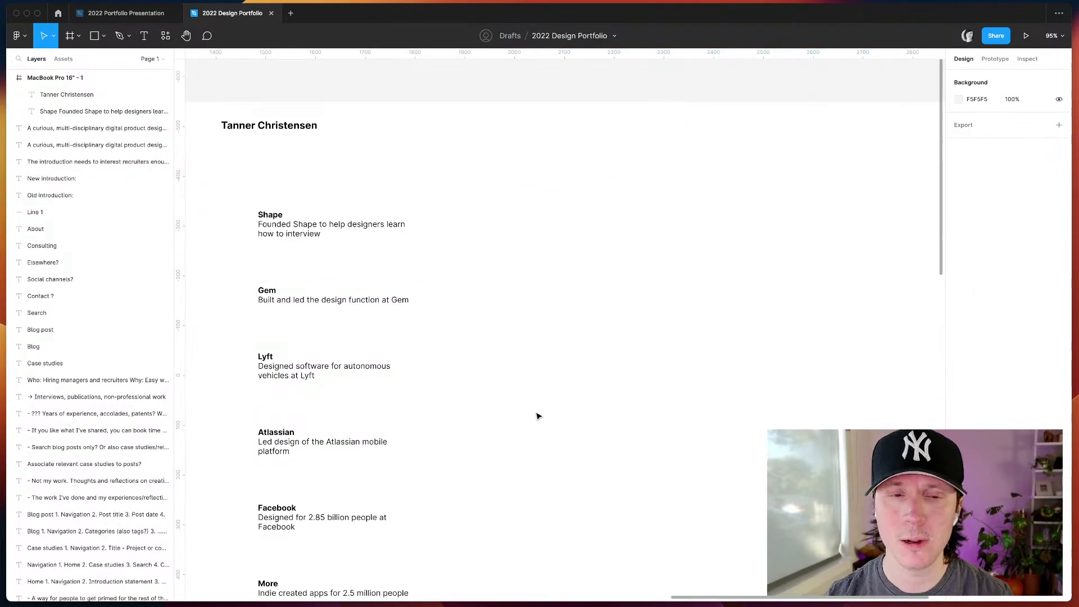
- Move the Inter company list to about X 615, Y 211 and view the frame at 100%
scroll(536, 415, "left", 2)
left_click(349, 221)
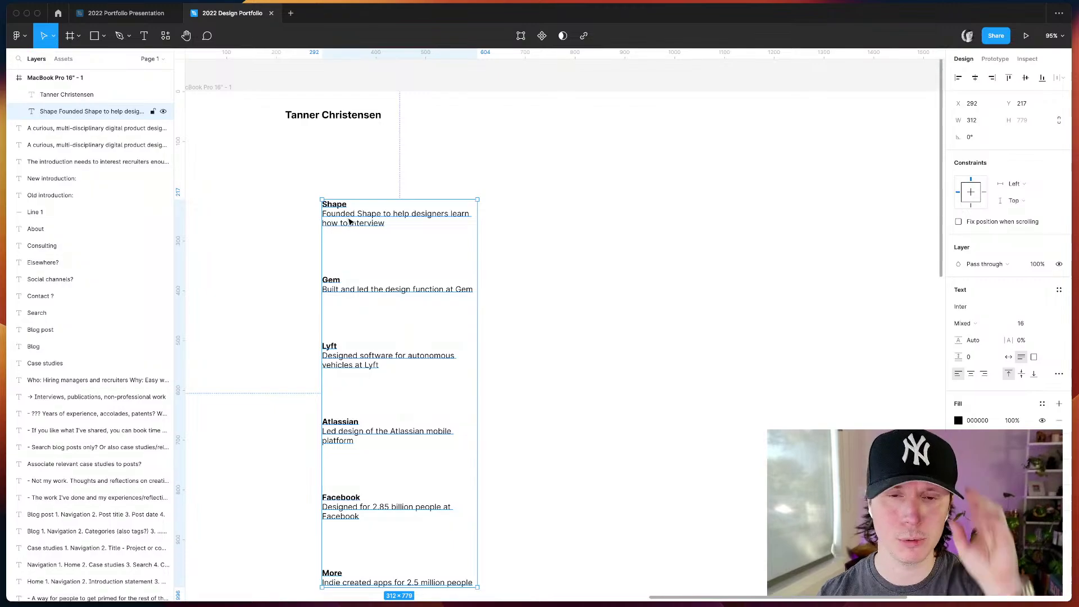
scroll(392, 221, "left", 3)
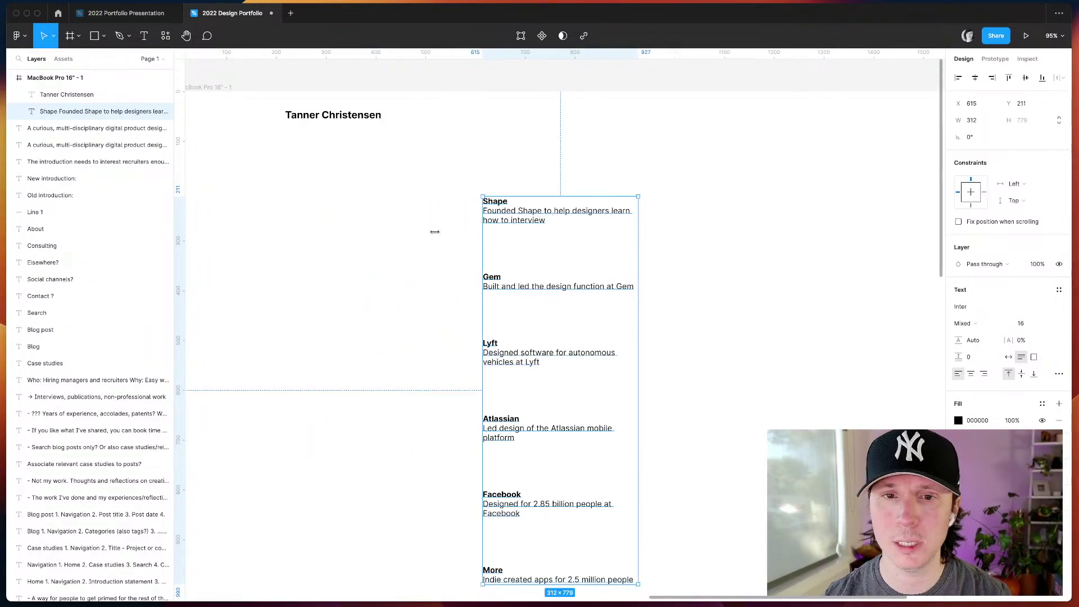
left_click(393, 243)
key("shift+0")
scroll(392, 245, "up", 1)
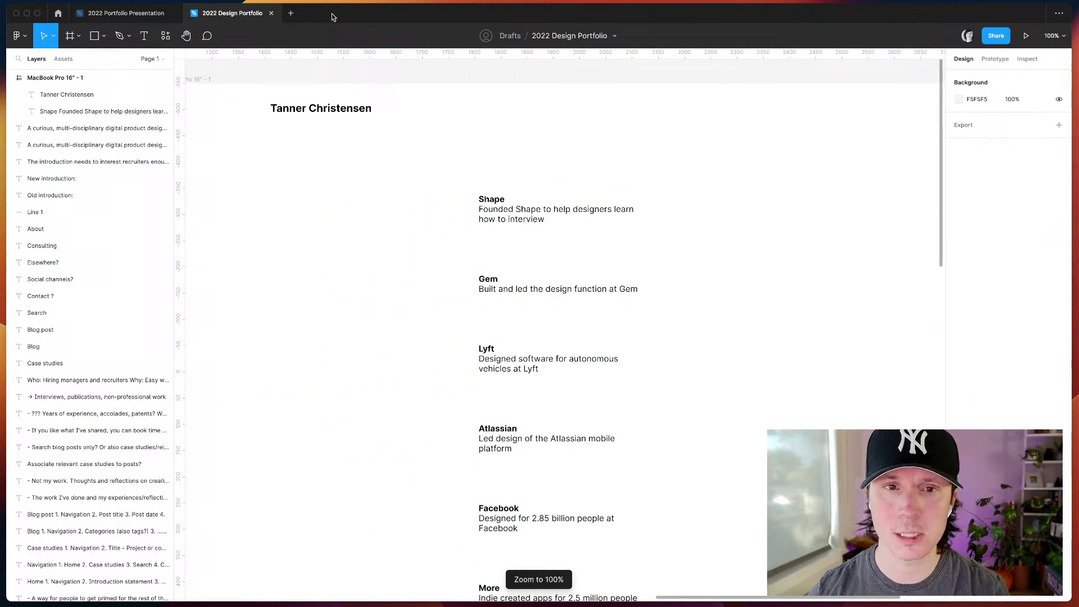
- Set the name heading's font size to 24
left_click(306, 107)
left_click(1028, 322)
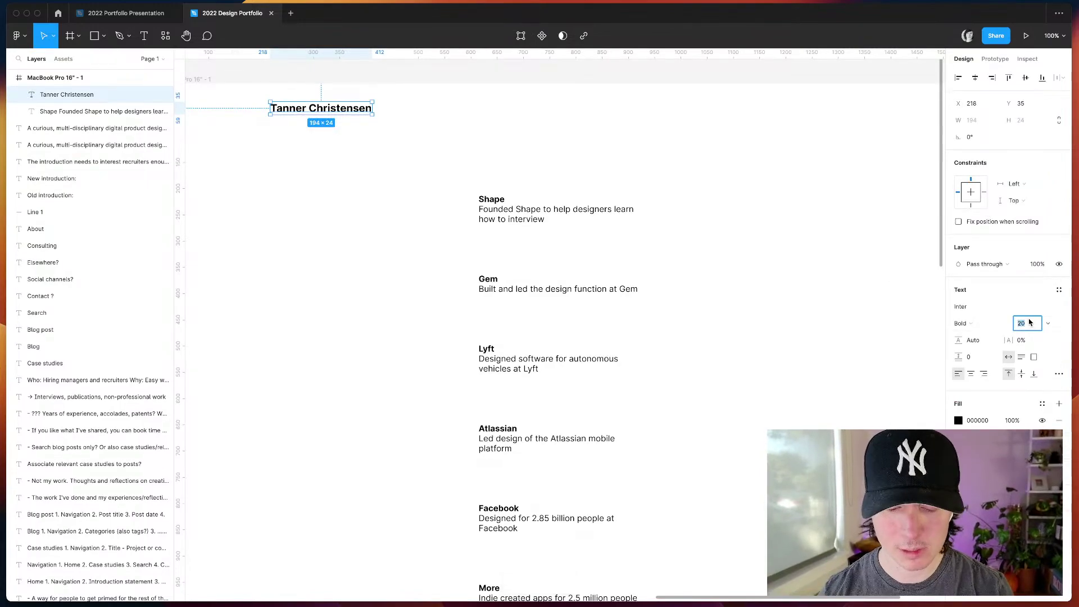
type("24")
key("Return")
left_click(778, 320)
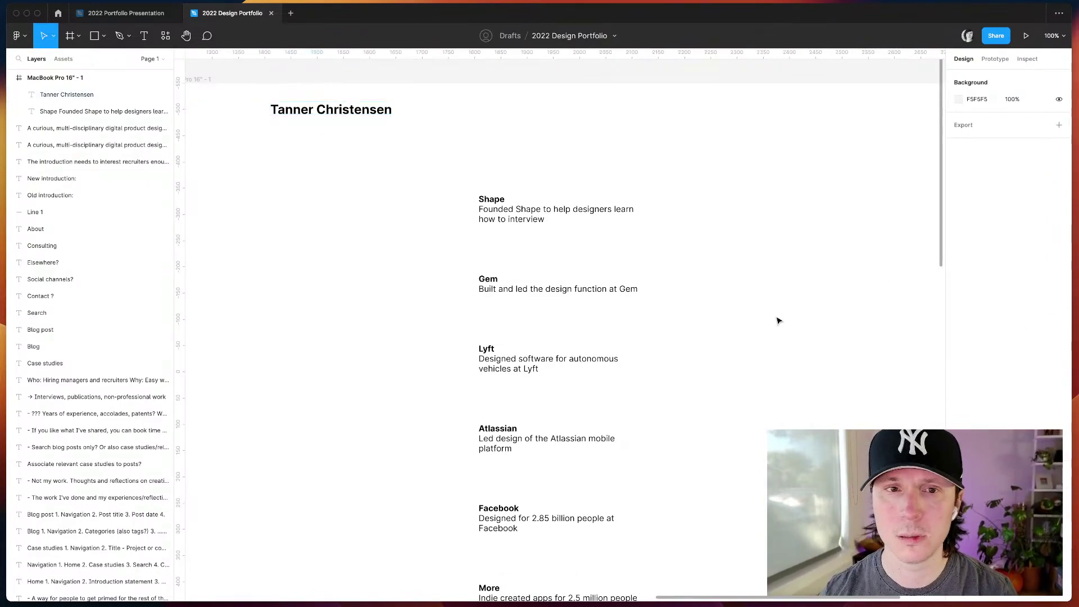
- Duplicate the name heading and place the copy beside it at about X 586, Y 35
scroll(562, 242, "right", 1)
left_click(337, 106)
key("super+d")
left_click_drag(338, 107, 530, 107)
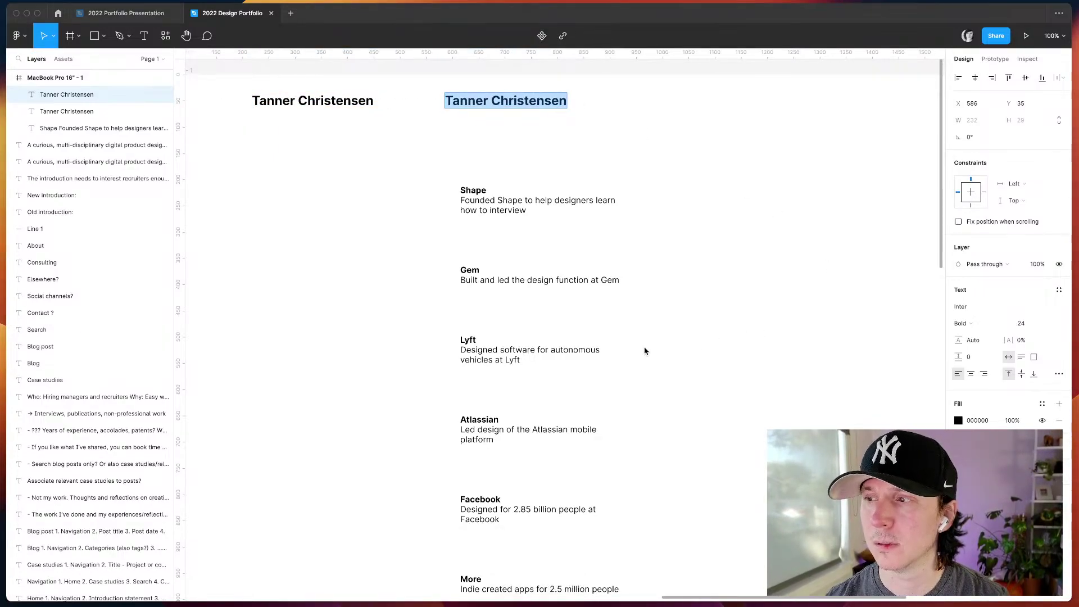
- Duplicate the Inter company list, set the copy's font to DM Mono and place it at about X 1117, Y 211
left_click(549, 284)
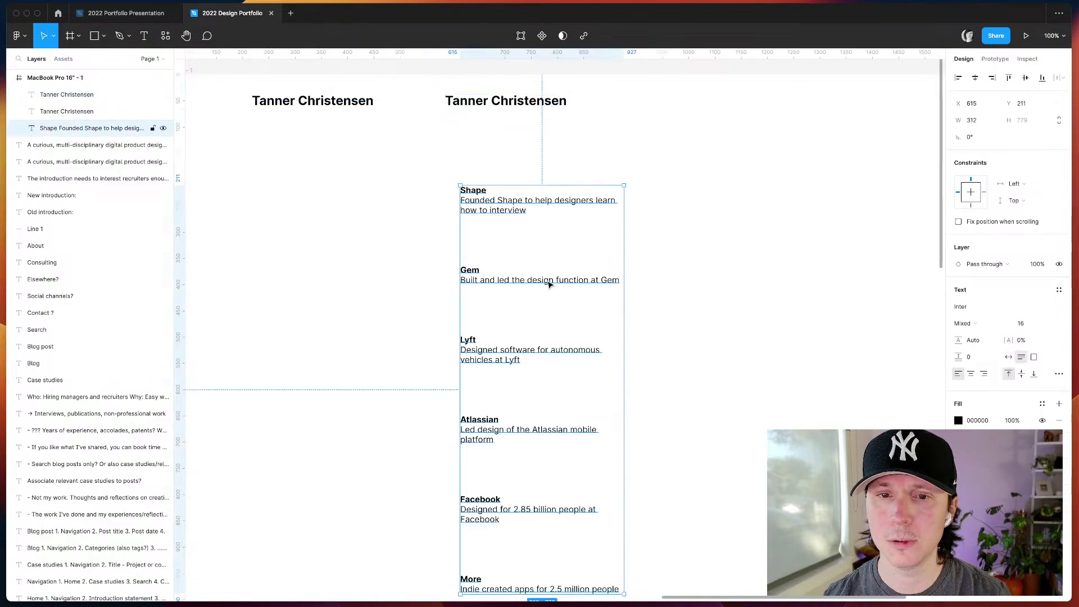
key("super+d")
left_click(966, 306)
type("DM Mono")
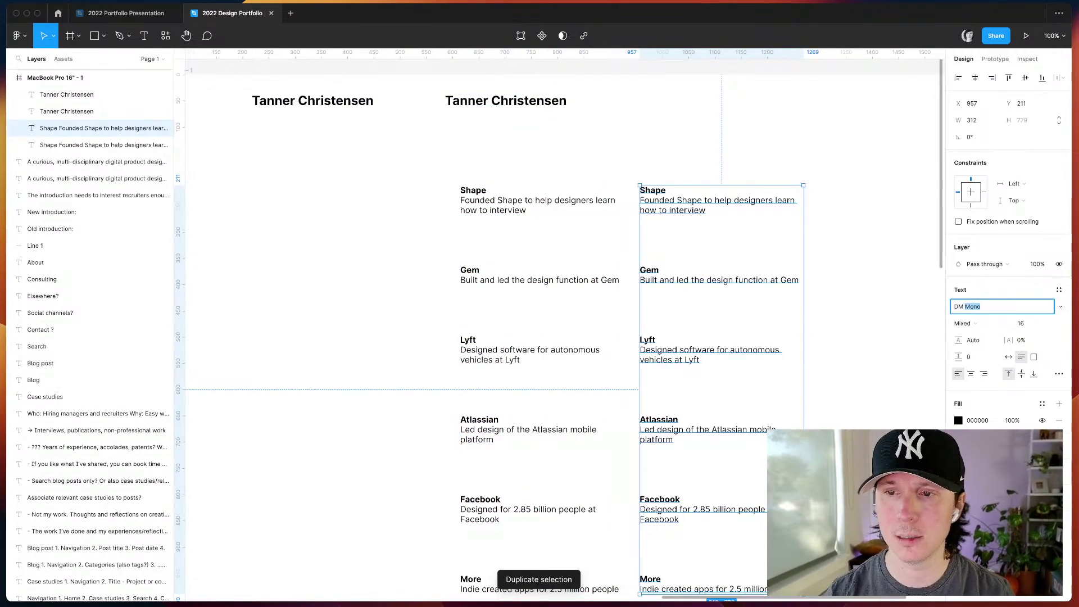
key("Return")
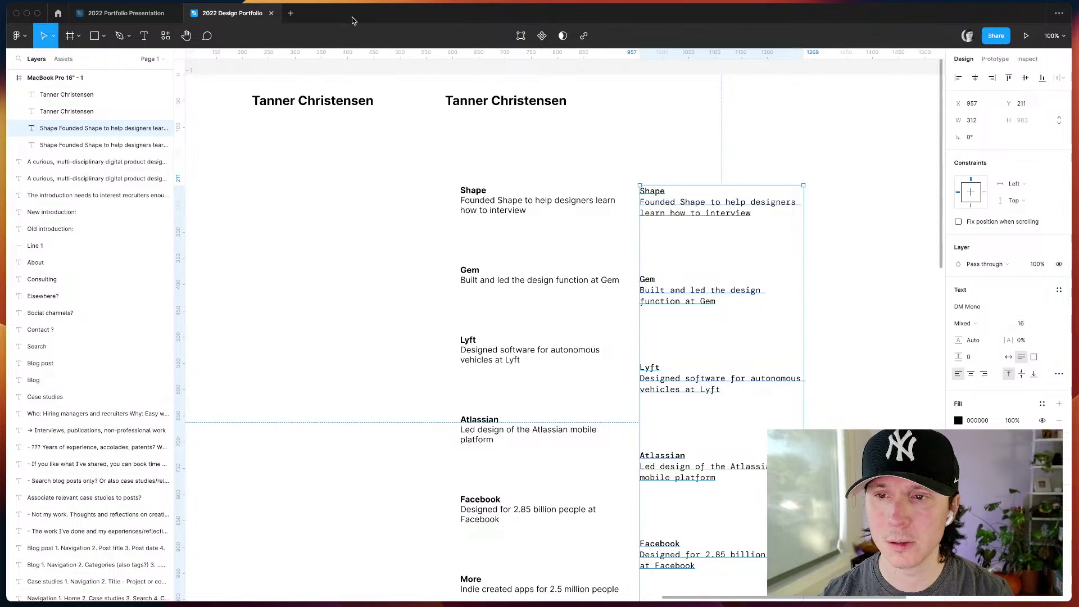
left_click_drag(702, 206, 787, 207)
left_click(675, 124)
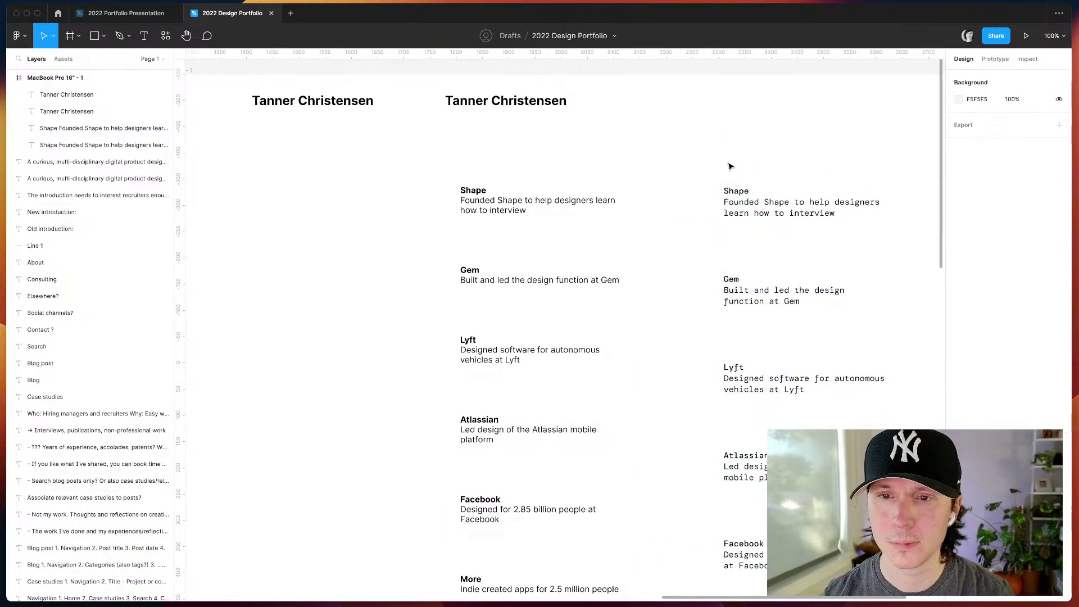
- Examine the DM Mono letterforms up close and compare them with the Inter company list
scroll(731, 167, "right", 3)
left_click(641, 303)
scroll(644, 286, "up", 10)
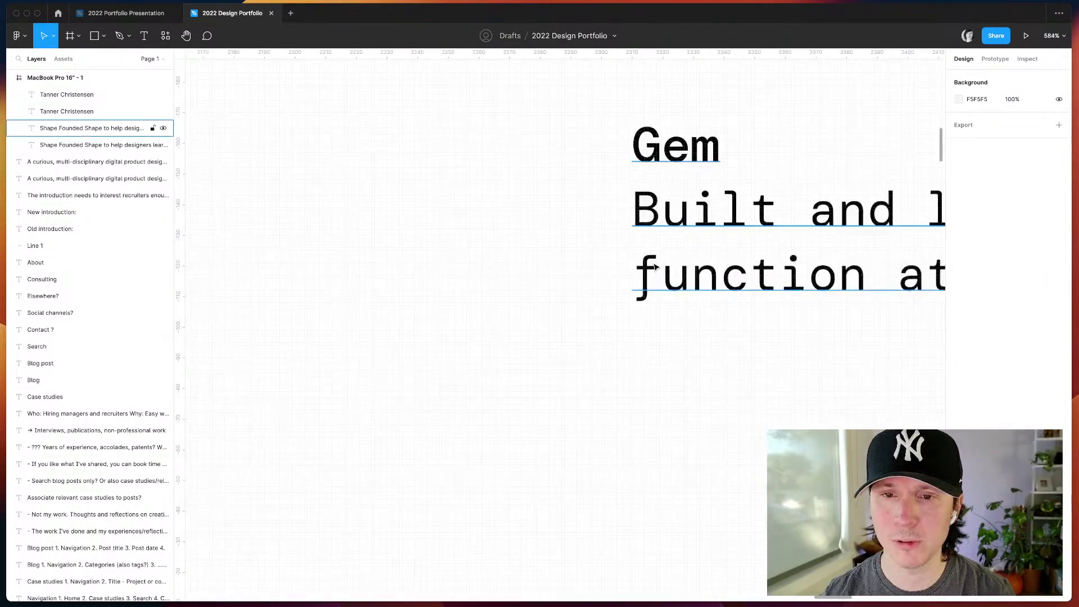
left_click(641, 308)
key("shift+1")
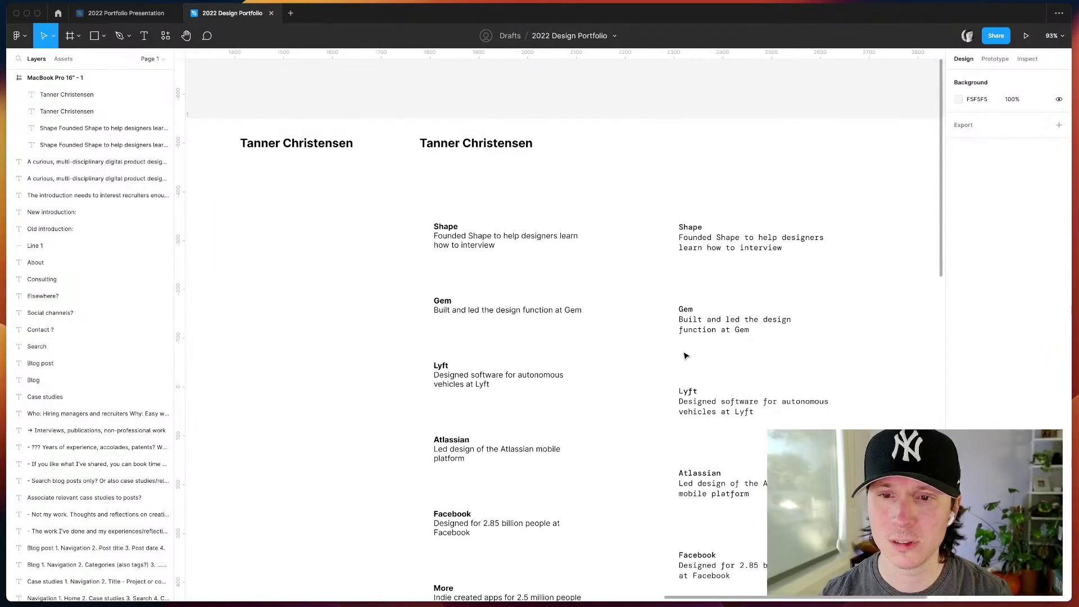
scroll(686, 355, "right", 5)
scroll(685, 355, "down", 1)
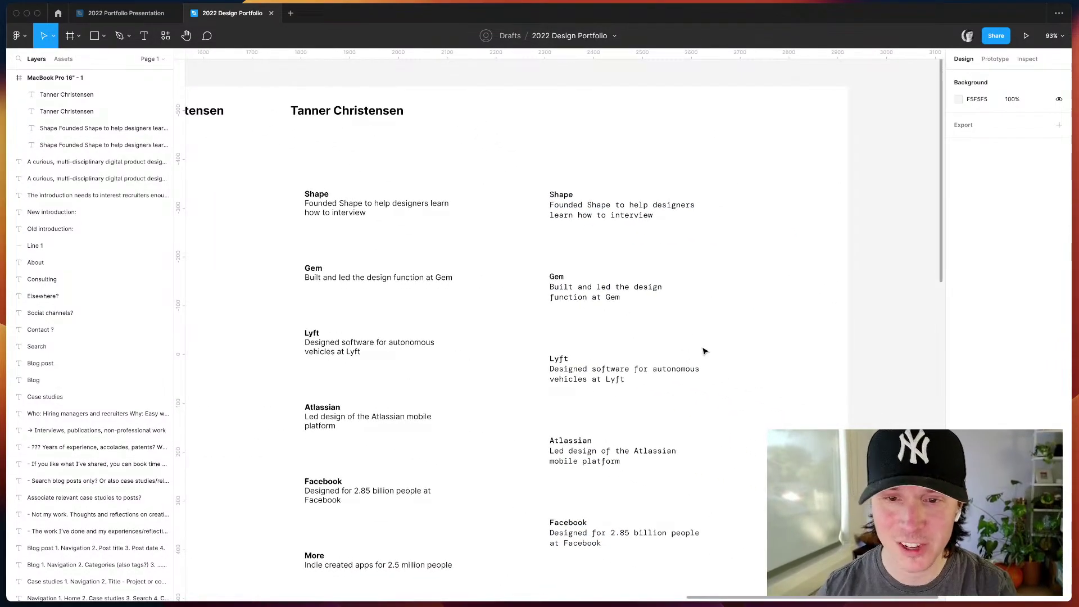
- Replace the DM Mono copy's text with the autonomous vehicles case study and widen the block to about 582
left_click(618, 292)
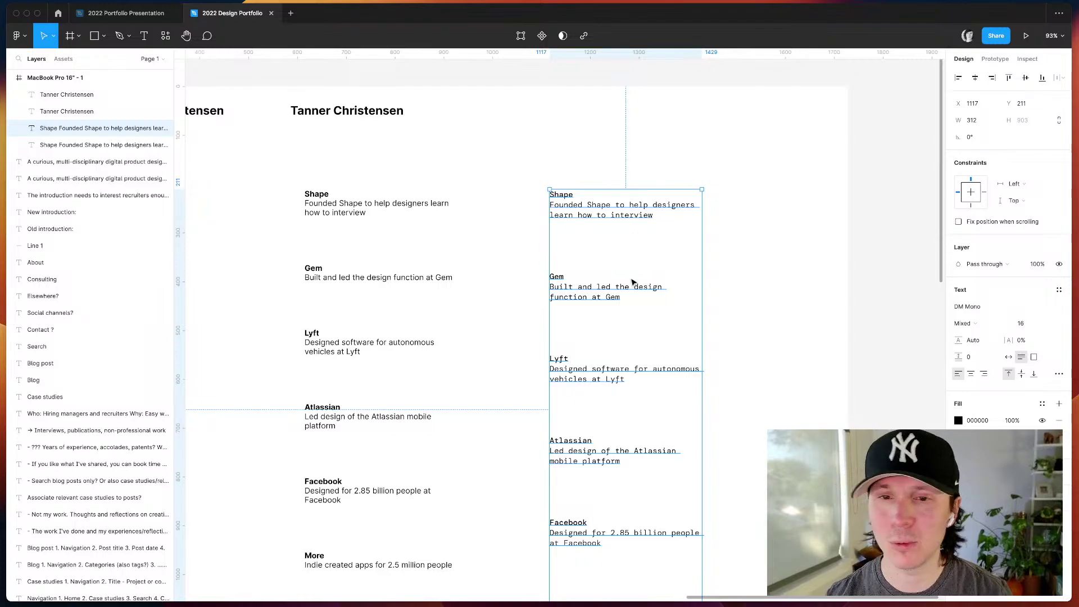
type("In order to get autonomous vehicles operating, the machine learning models they utilize to make sense of the world must first be curated and trained.  Test vehicles are equipped with the hardware including: radar and lidar sensors, an array of photo cameras, inertial measurement units (or IMUs), GPS. The vehicles are then manually driven along a pre-defined route in order to capture data from each component. Once that data is collected the machine must be taught what to do with it, to make sense of it. A team of human curators annotates the data by hand, creating models from which the algorithms can learn from. This is an often costly and inefficient pipeline.  Beginning in 2018 I worked with a small team—one researcher, one product manager, and seven software engineers—to produce a platform for new, optimized data tools. Our objective was to radically improve the data curation process in order to save time and money, without sacrificing quality in the data being annotated.")
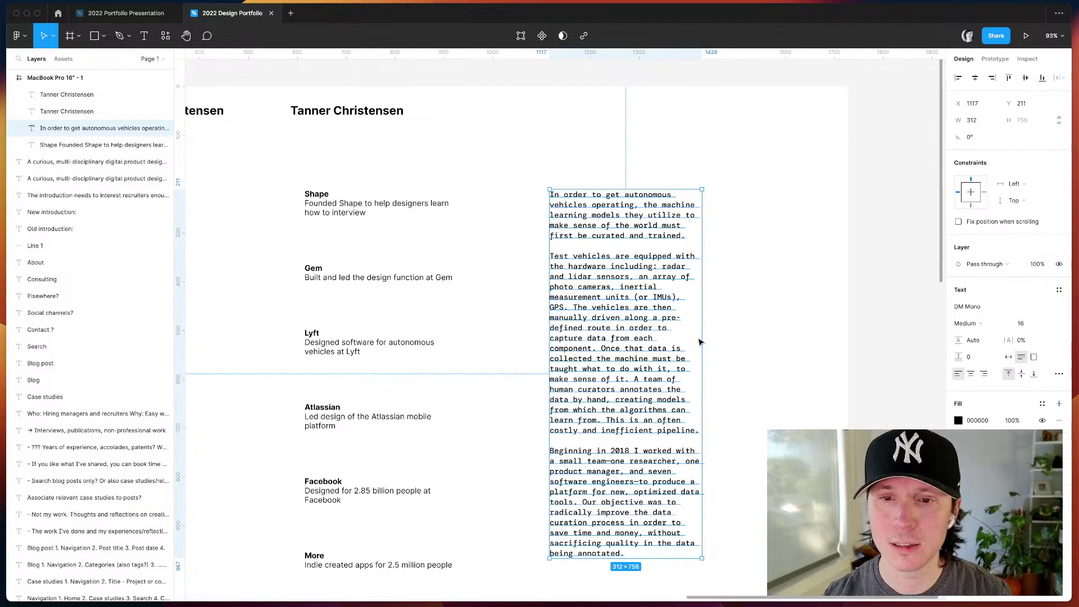
left_click_drag(701, 342, 833, 337)
- Set the DM Mono case study text to Regular weight with a 160% line height
left_click(986, 323)
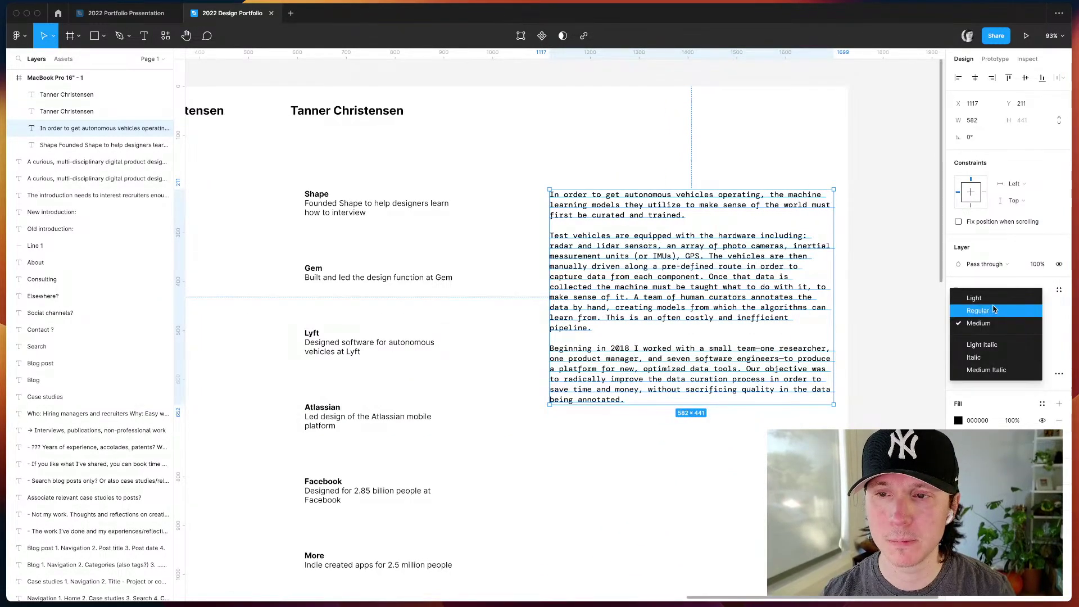
left_click(994, 310)
left_click(711, 415)
scroll(710, 416, "up", 5)
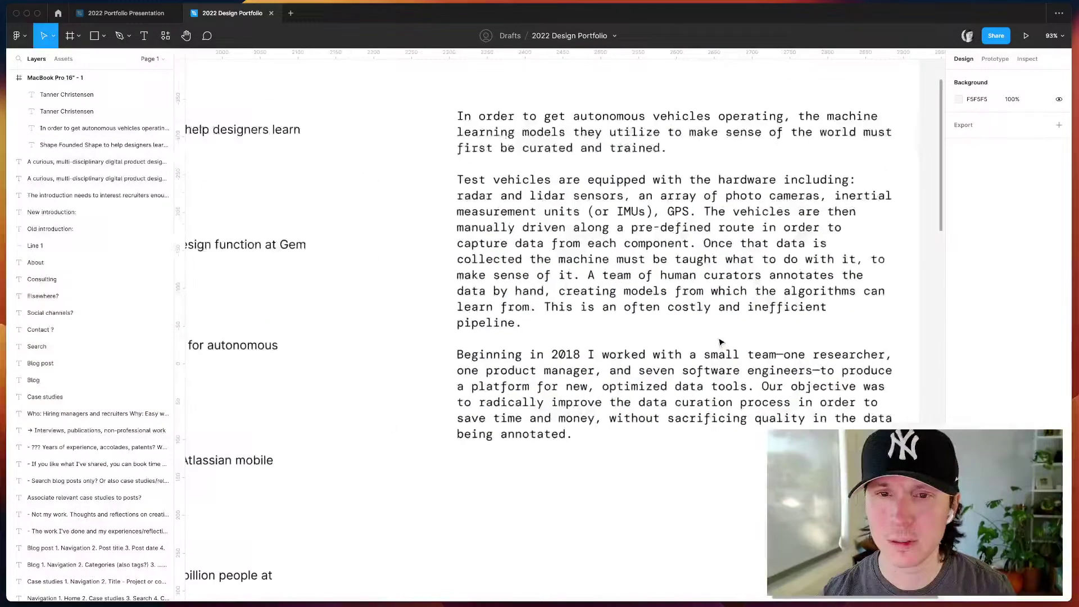
scroll(705, 426, "down", 3)
left_click(705, 426)
left_click(975, 346)
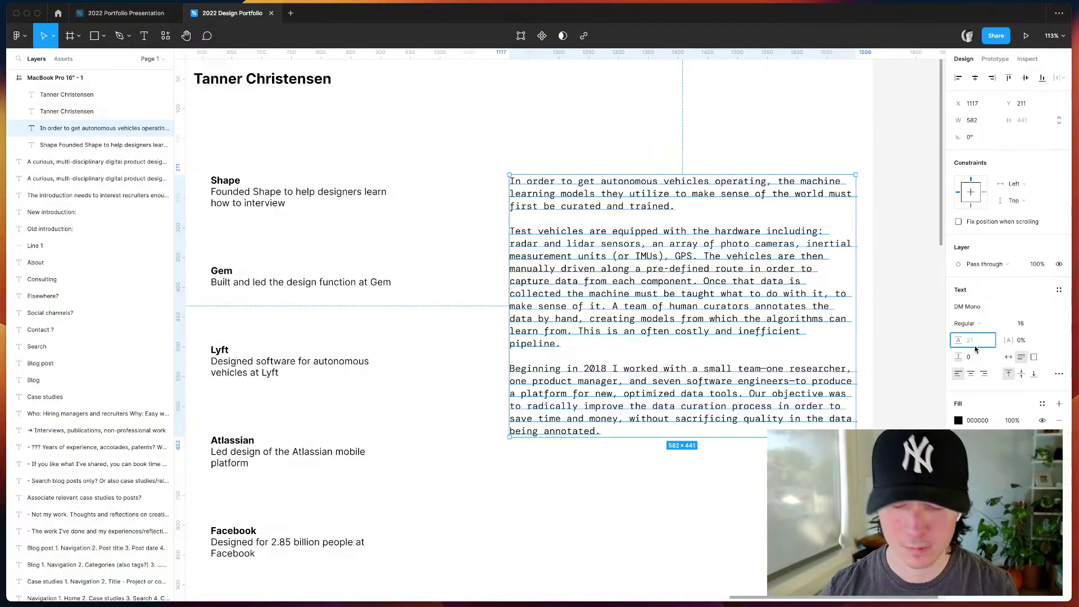
type("160%")
key("Return")
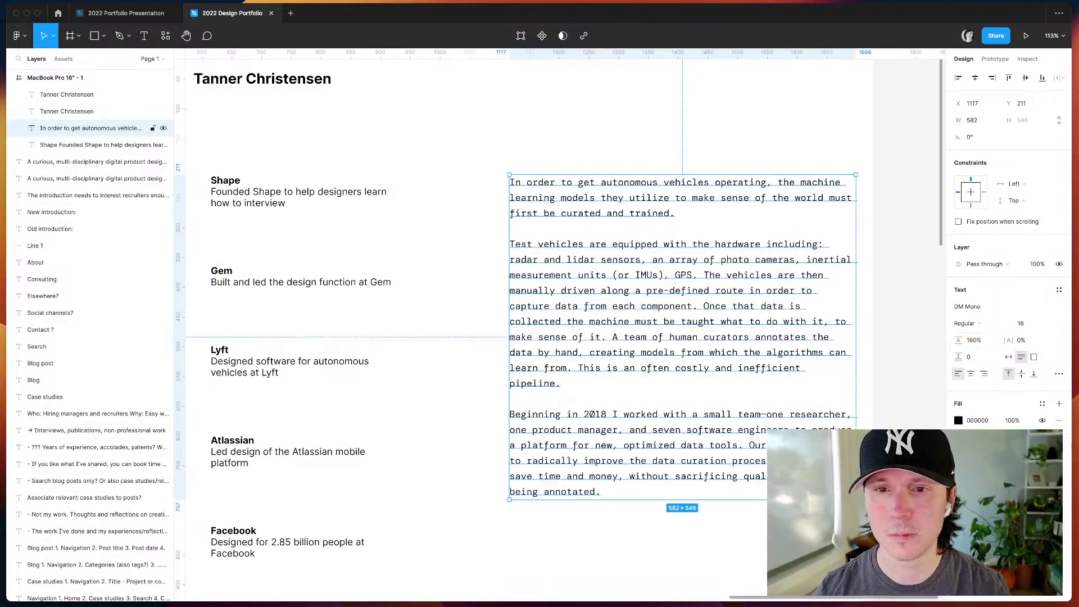
left_click(748, 549)
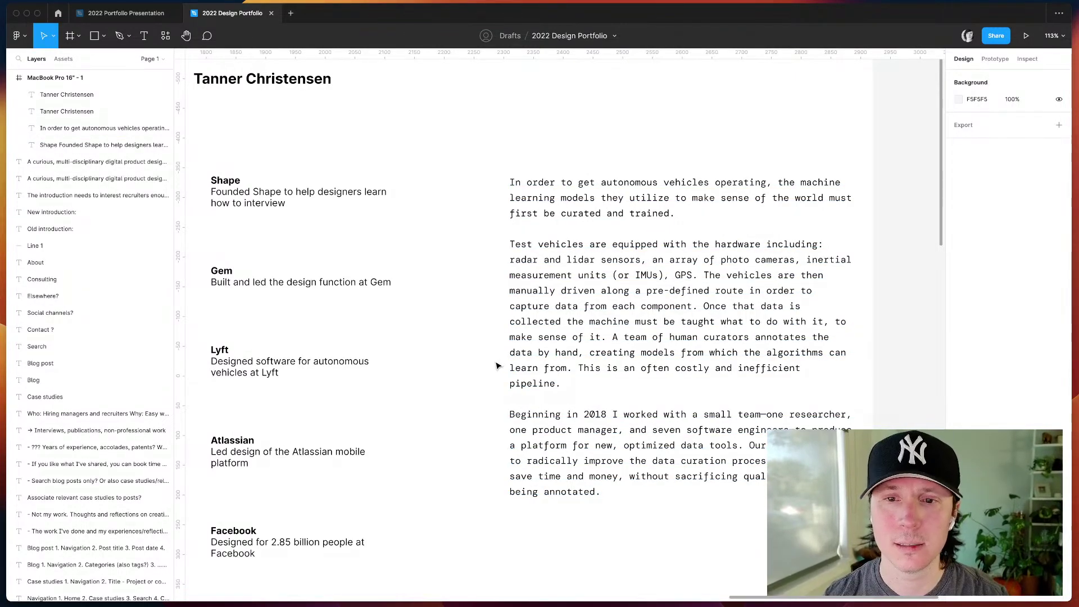
- Delete the DM Mono case study text block from the frame
left_click(581, 350)
key("Delete")
scroll(583, 350, "up", 2)
scroll(583, 350, "left", 2)
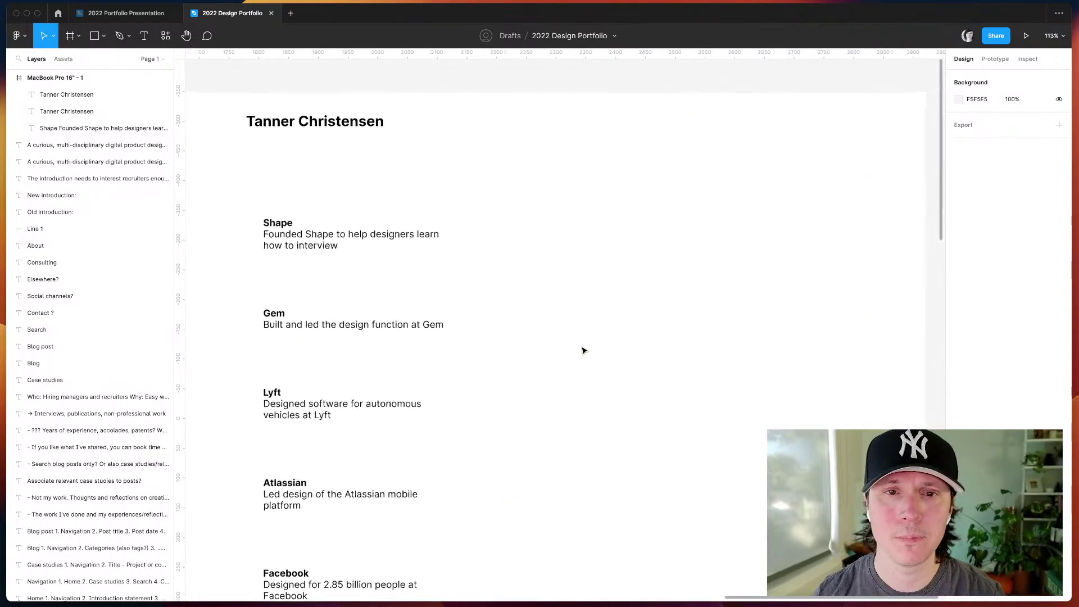
- Replace the text of the duplicated name heading with the placeholder "fdfd"
scroll(581, 351, "left", 3)
scroll(581, 351, "up", 1)
double_click(436, 136)
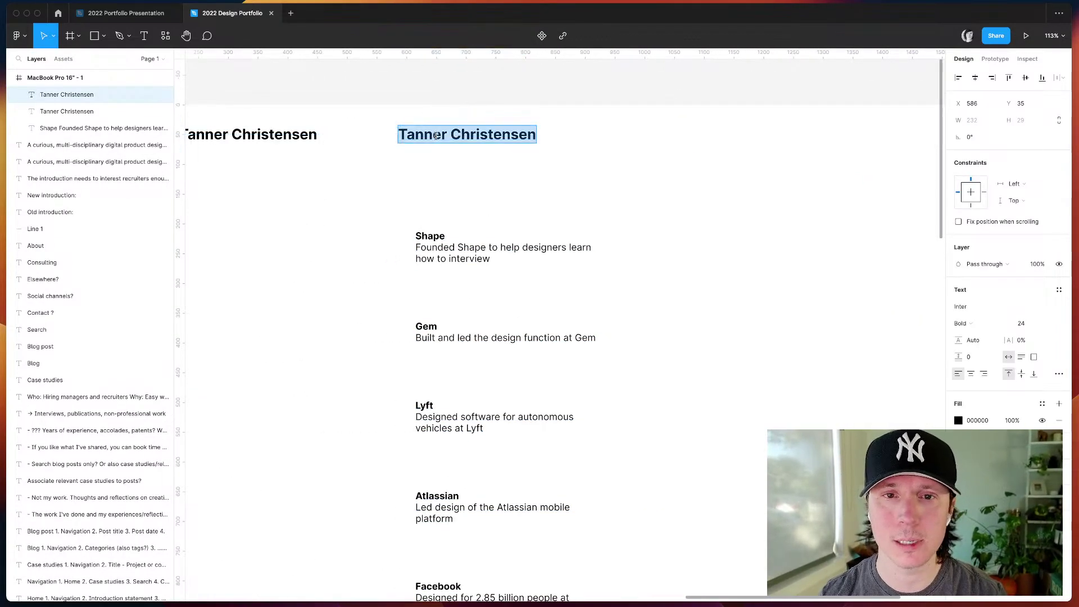
key("BackSpace")
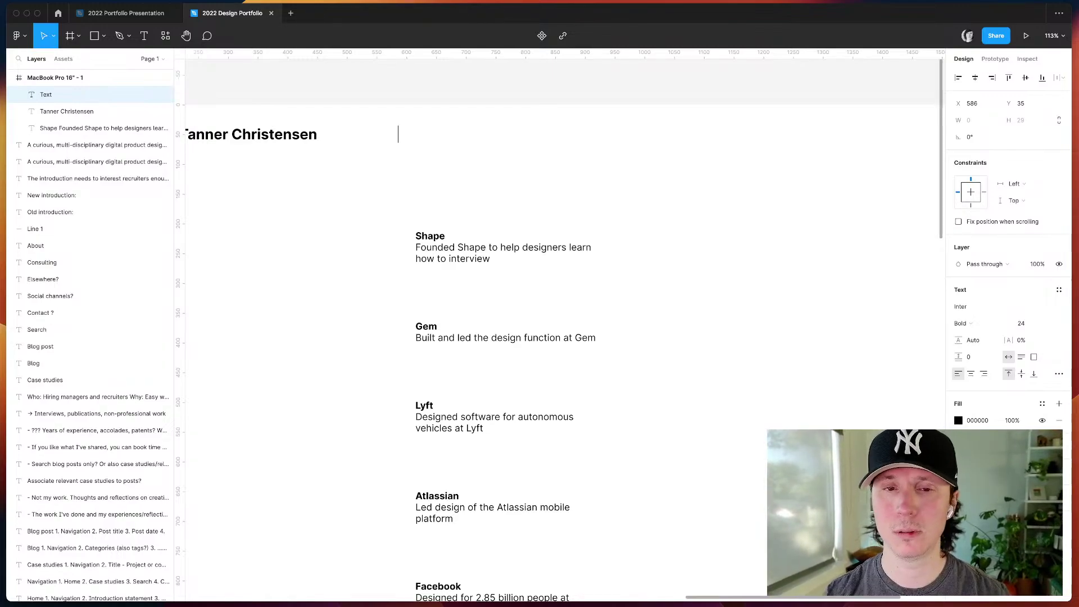
type("fdfd")
left_click(529, 356)
key("Escape")
- Move the "fdfd" text out of the frame to above the site outline notes, at about X -1070, Y -513
scroll(530, 356, "down", 8)
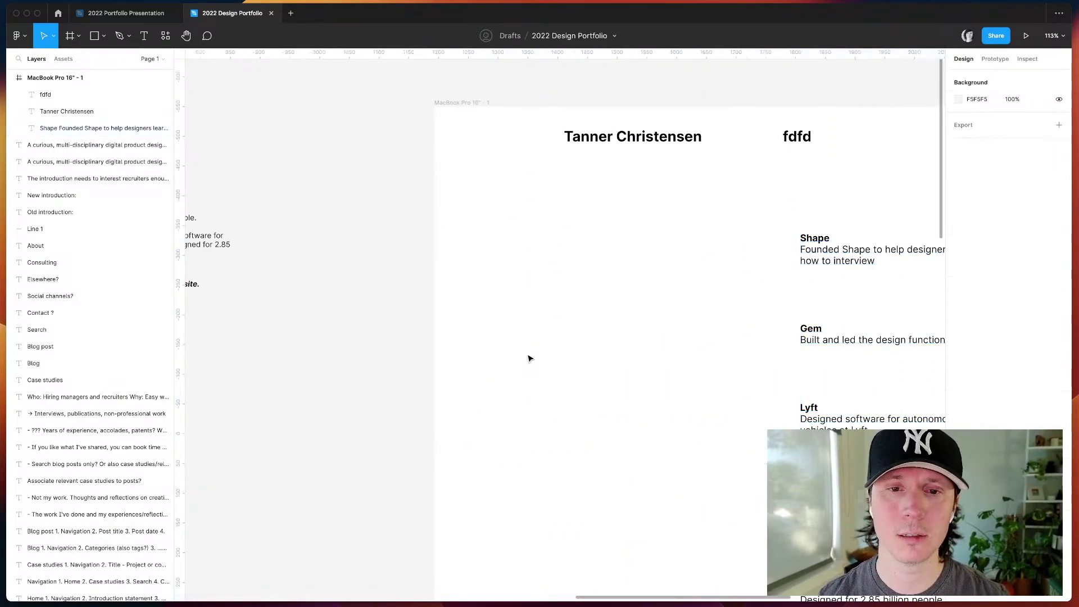
scroll(480, 371, "left", 6)
scroll(412, 352, "up", 5)
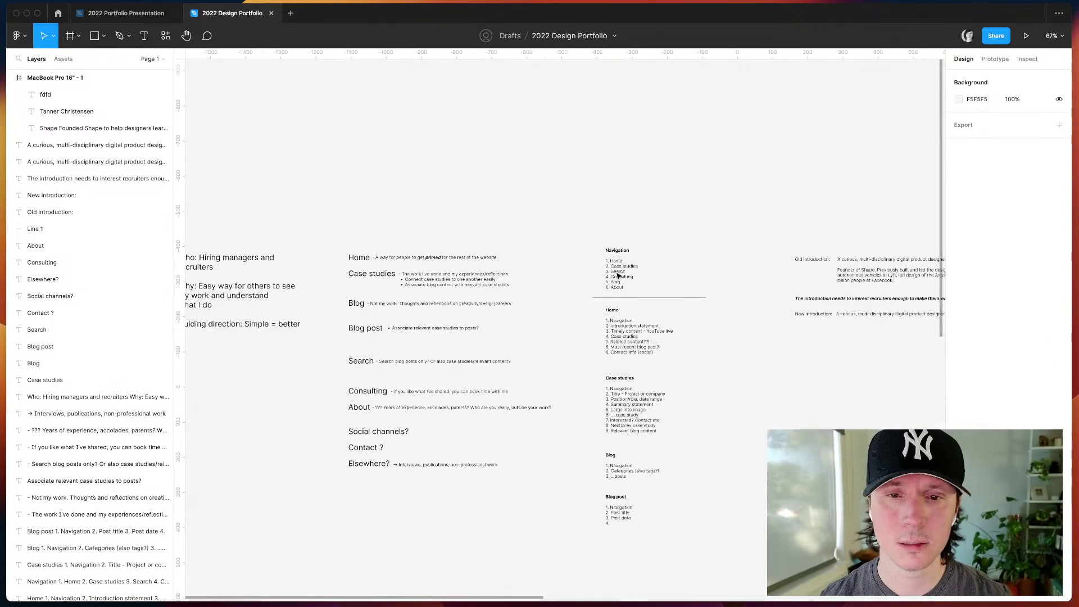
scroll(458, 226, "right", 10)
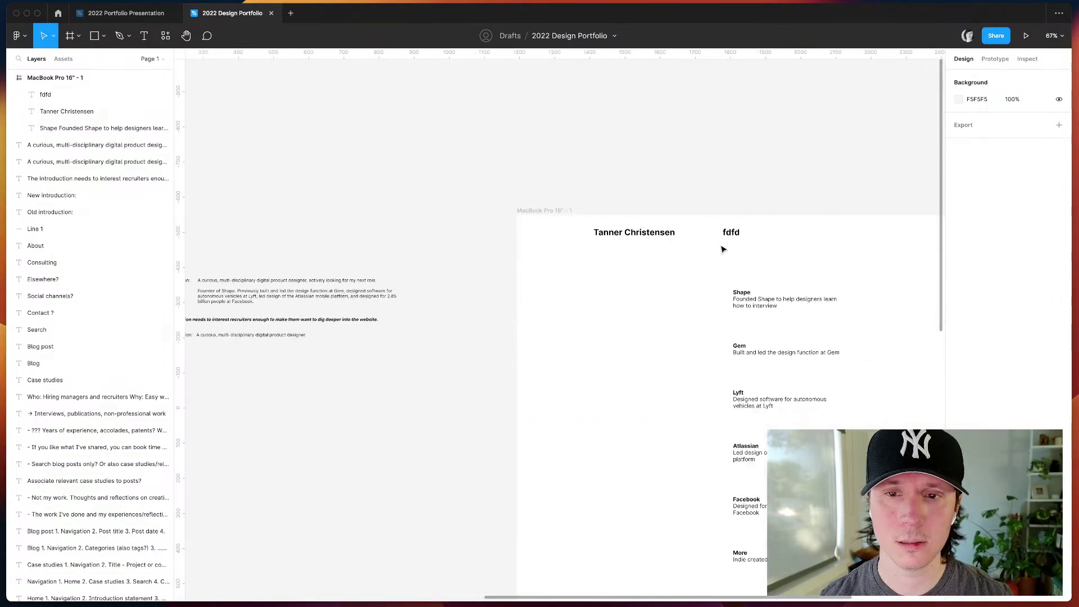
left_click(724, 248)
left_click_drag(2, 252, 377, 236)
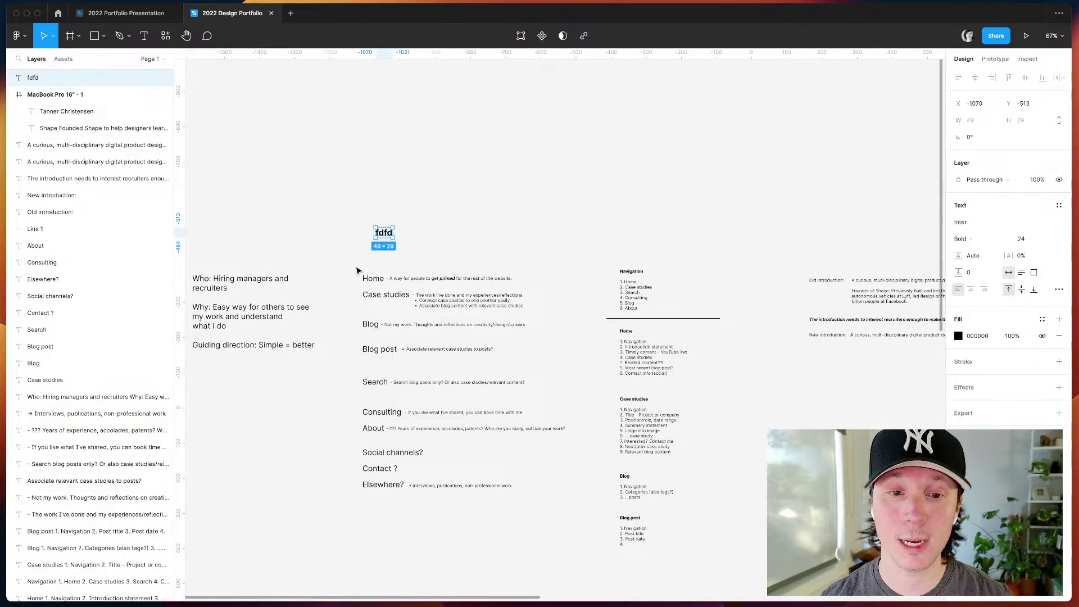
- Replace the "fdfd" placeholder text above the site outline with "Home"
scroll(358, 268, "up", 5, "ctrl")
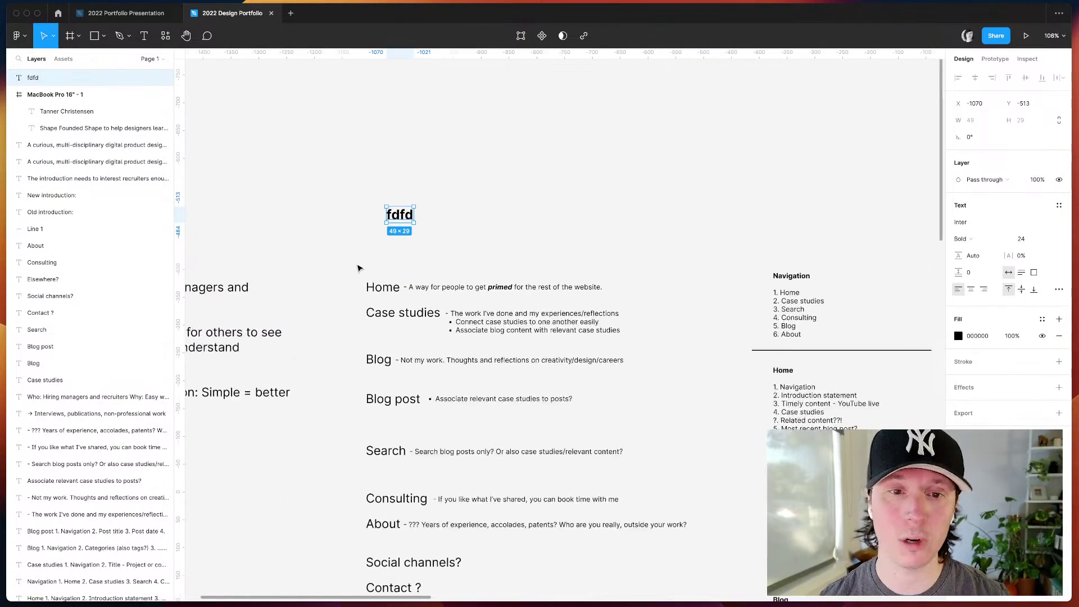
double_click(480, 117)
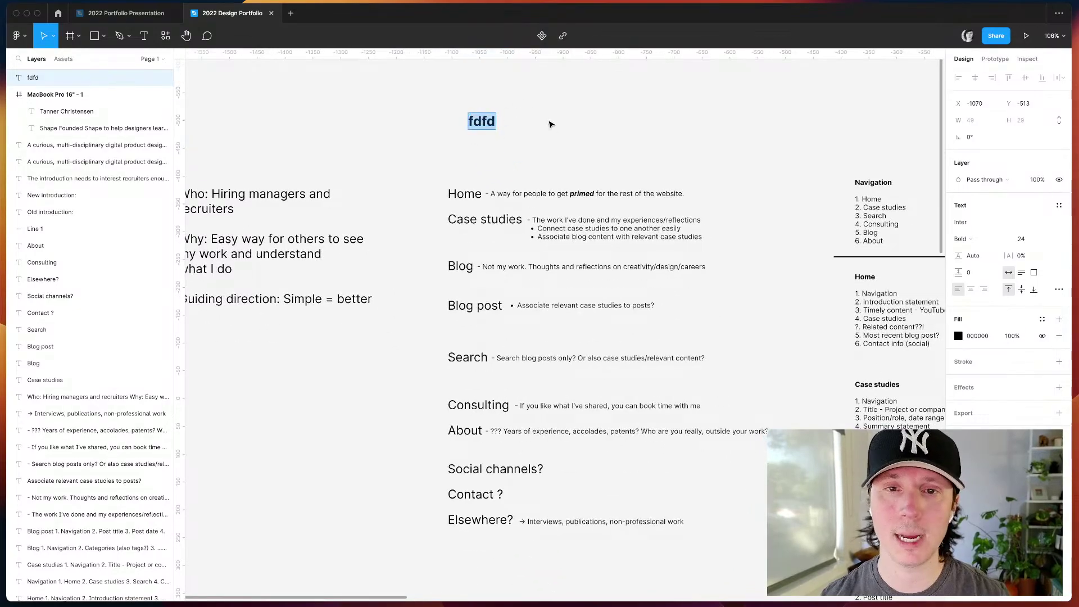
type("Goine")
key("ctrl+a")
type("G")
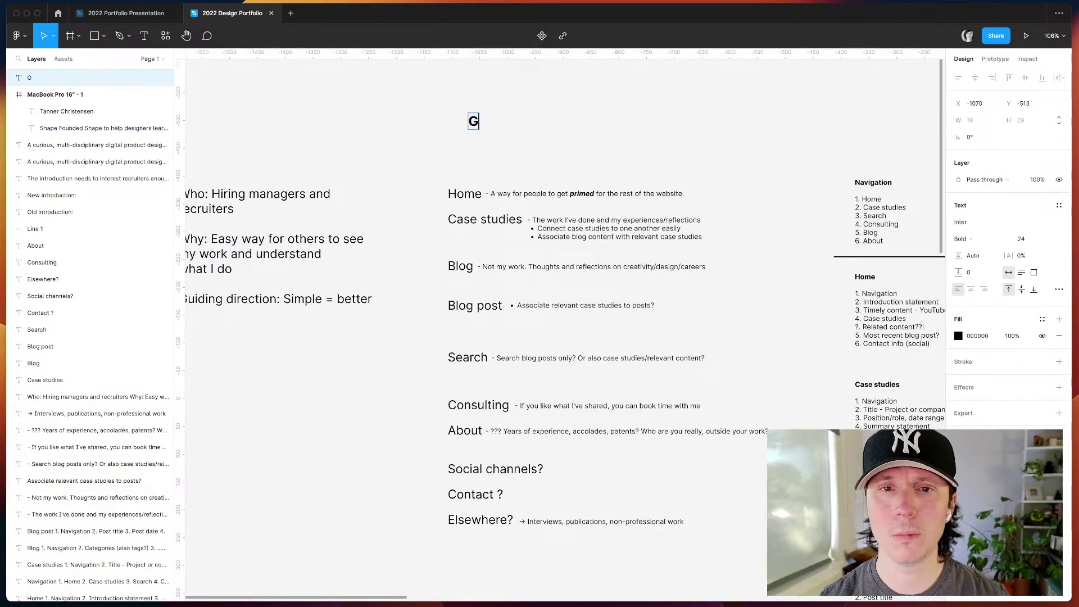
key("ctrl+a")
type("Home")
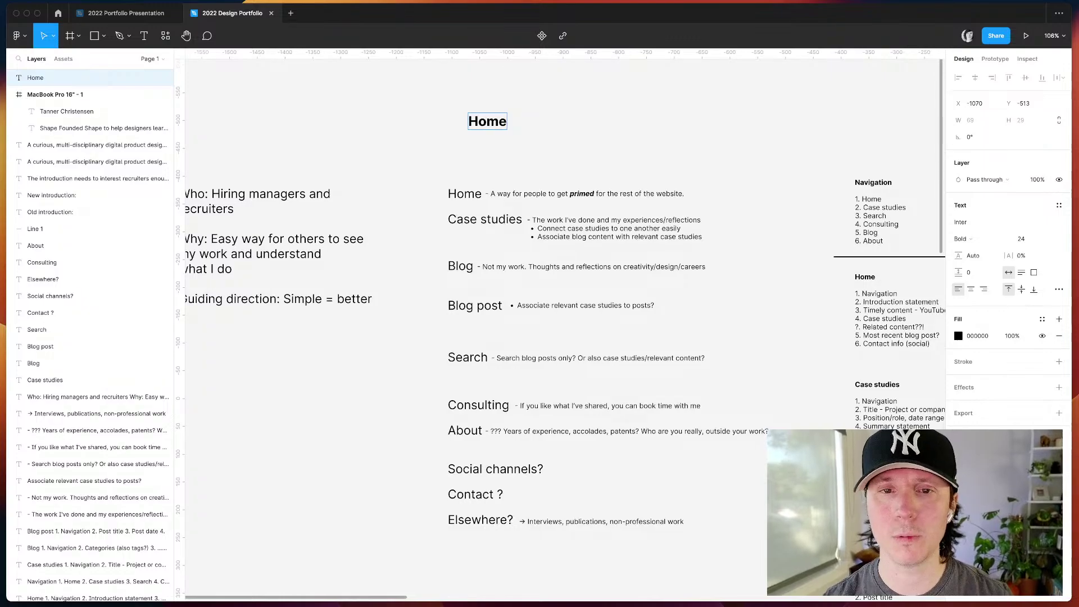
- Move the bold Home label to about X -1140, Y -513 and set its font size to 16
key("Escape")
left_click_drag(489, 123, 450, 123)
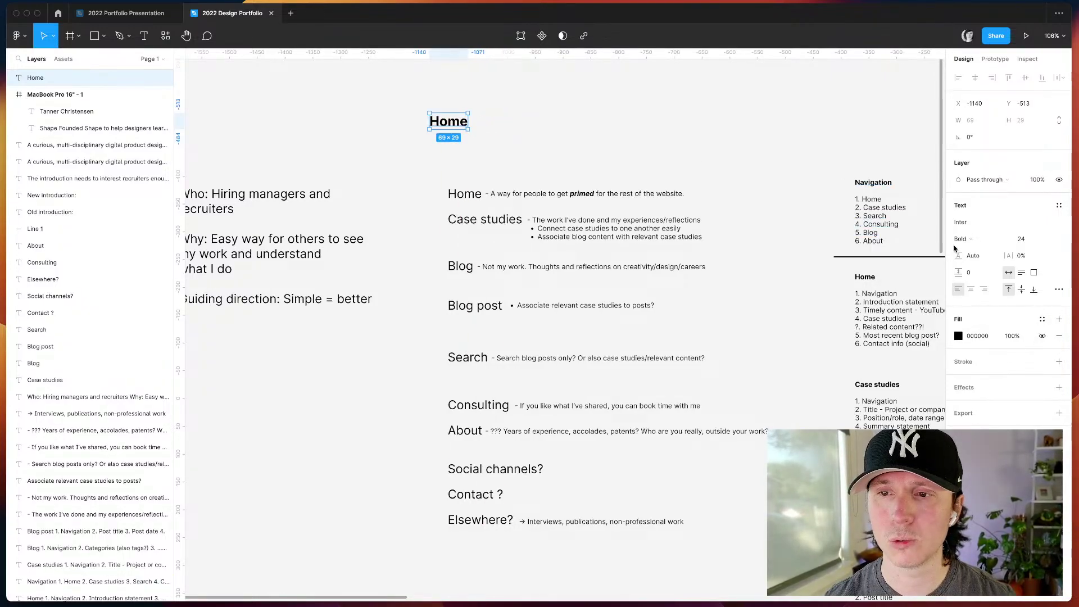
left_click(1023, 239)
type("16")
key("Return")
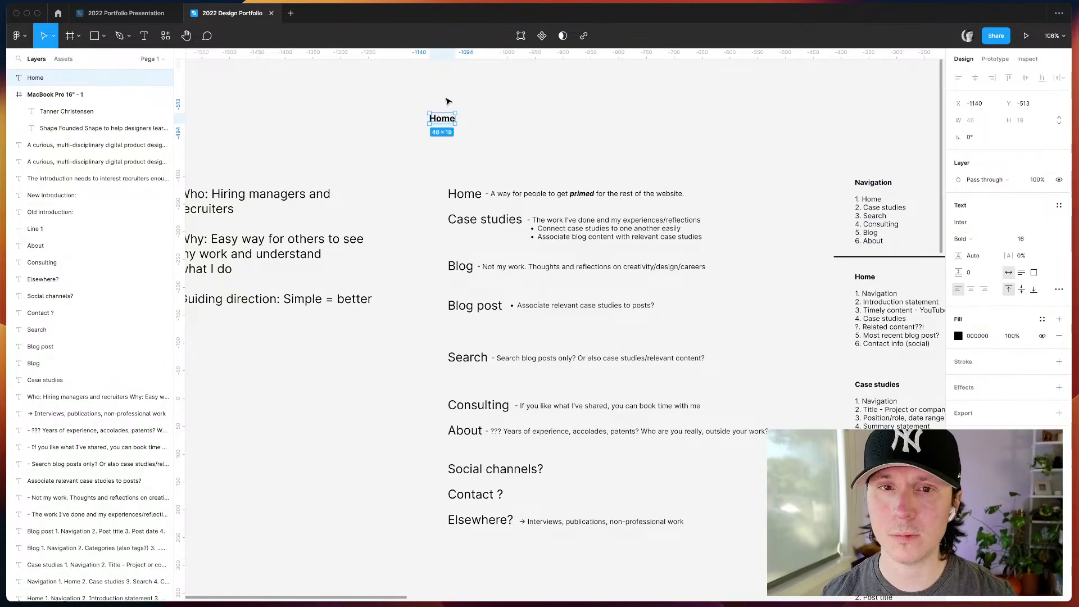
- Duplicate the Home label, place the copy about 93 beside it, and wrap both labels in an auto layout frame
key("super+d")
left_click_drag(441, 122, 518, 122)
left_click_drag(421, 108, 537, 126)
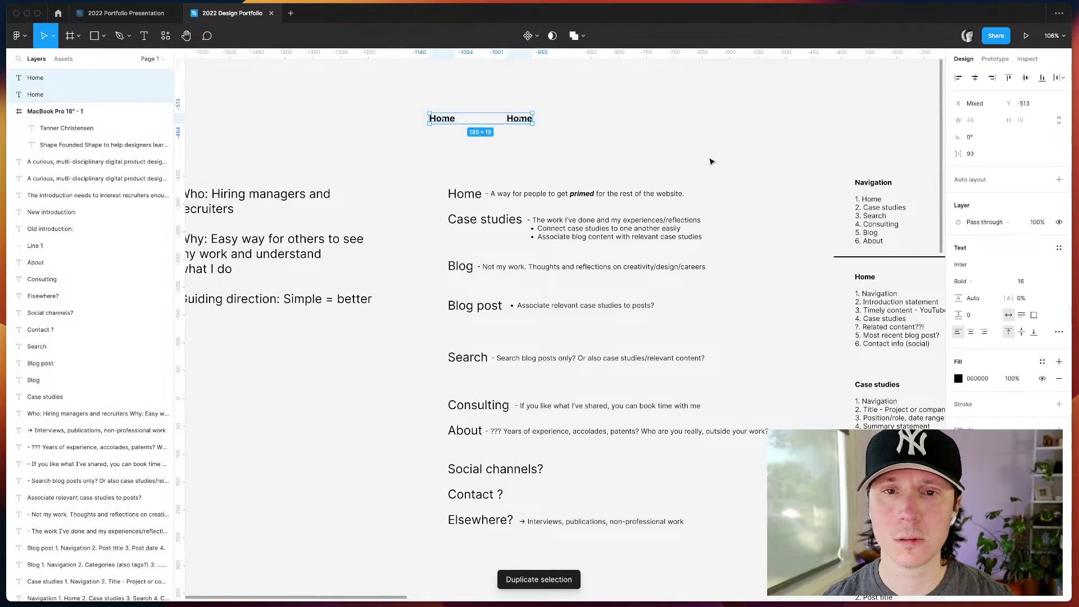
key("shift+a")
left_click(529, 185)
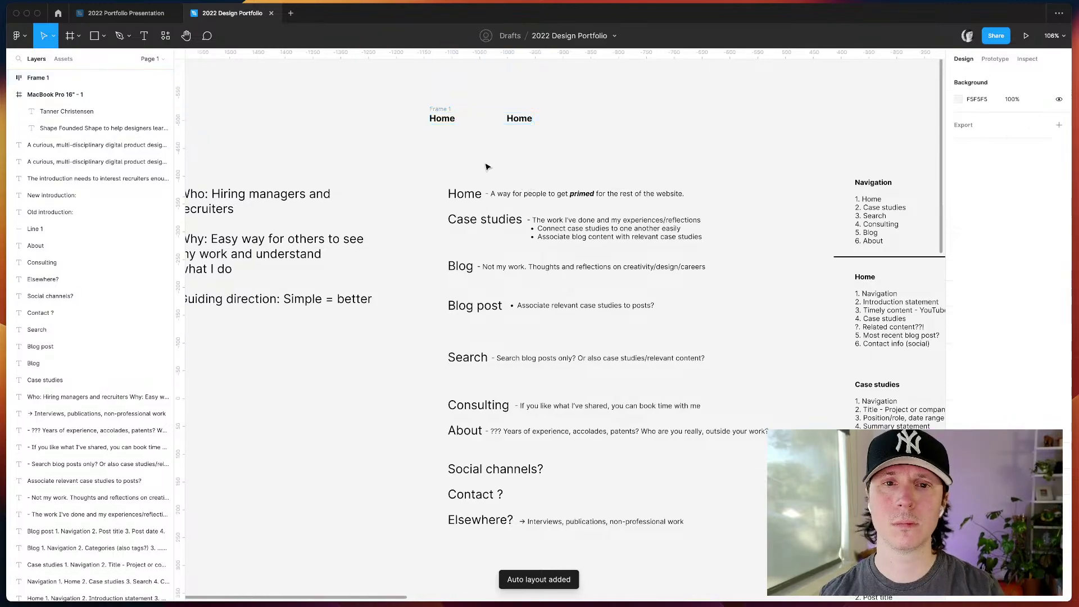
- Change the second label in the auto layout frame to "Case studies" and set both labels to Regular weight
left_click(524, 119)
type("Case studies")
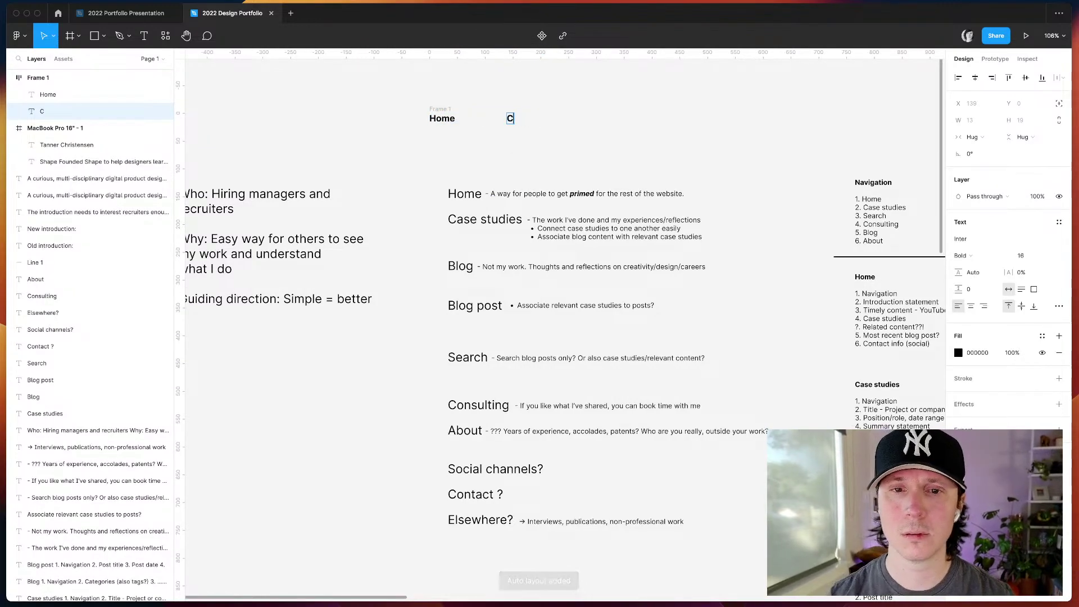
key("Escape")
key("Escape")
key("ctrl+b")
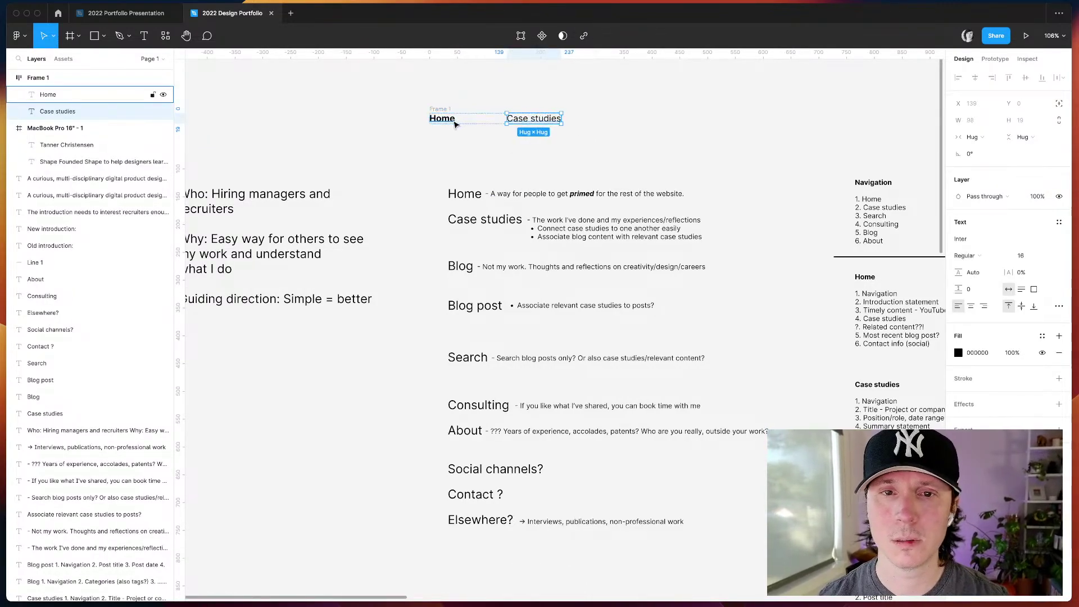
left_click(528, 127)
left_click(529, 121)
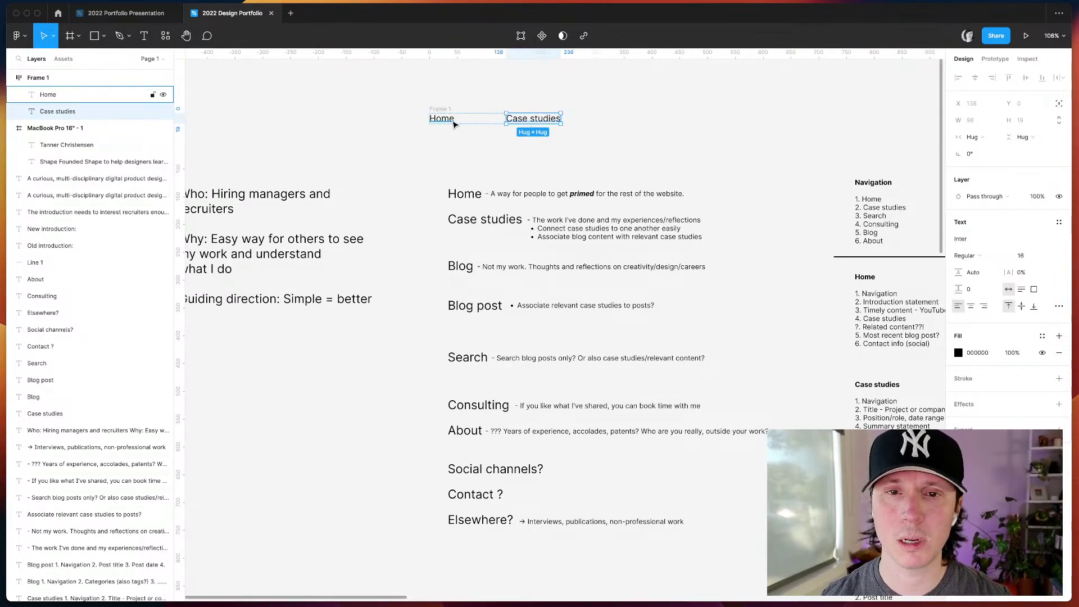
- Change the first label in the auto layout frame to "Work"
left_click(441, 120)
double_click(441, 120)
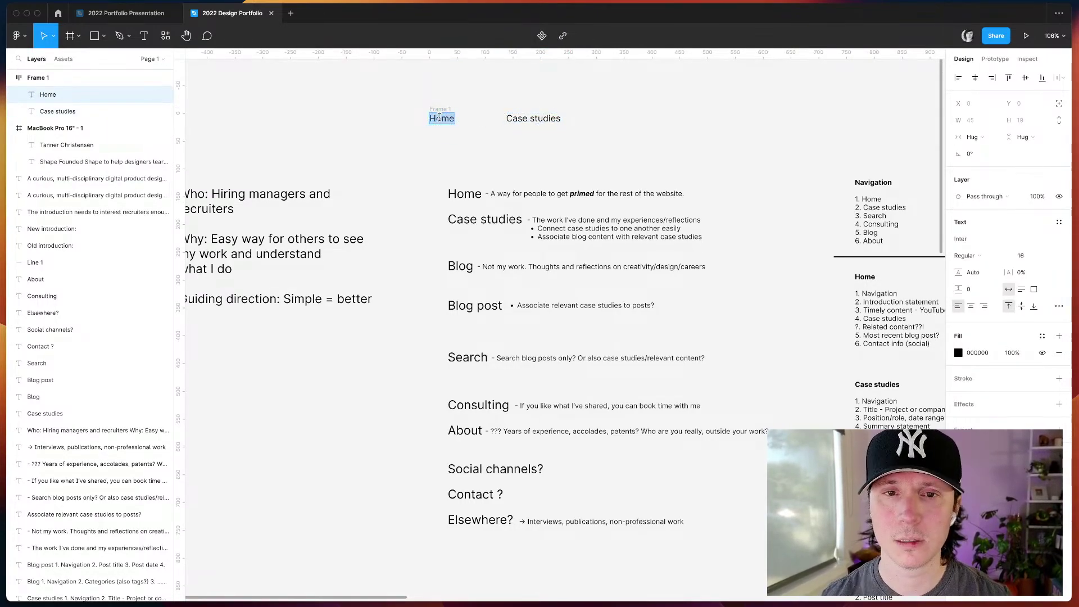
type("Work")
key("Escape")
left_click(529, 118)
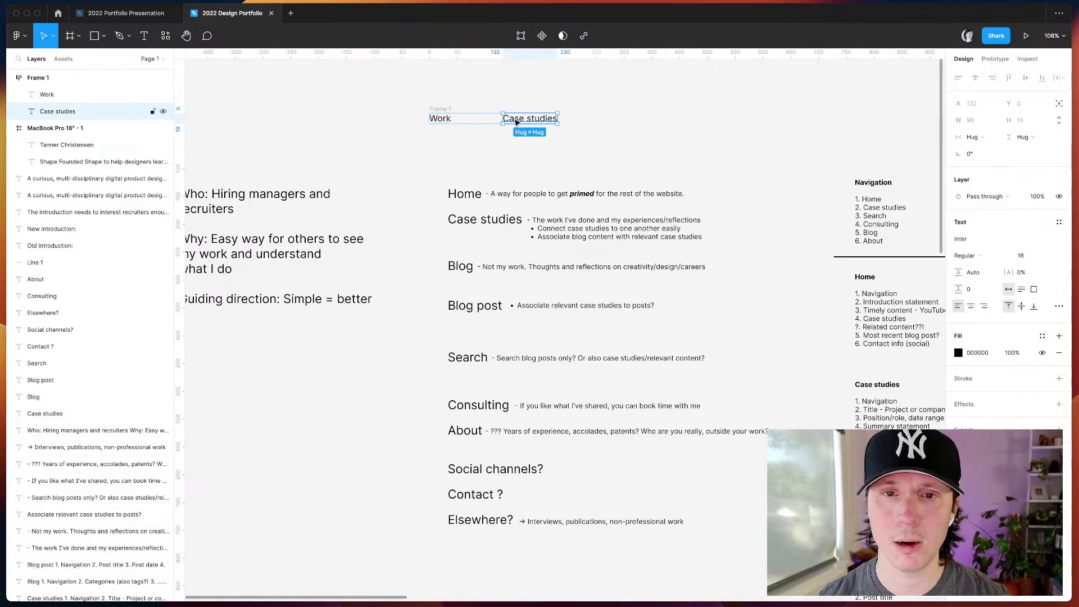
double_click(529, 118)
- Rename the large "Case studies" entry in the site outline notes to "Work"
left_click(464, 194)
double_click(466, 219)
key("super+a")
type("Work")
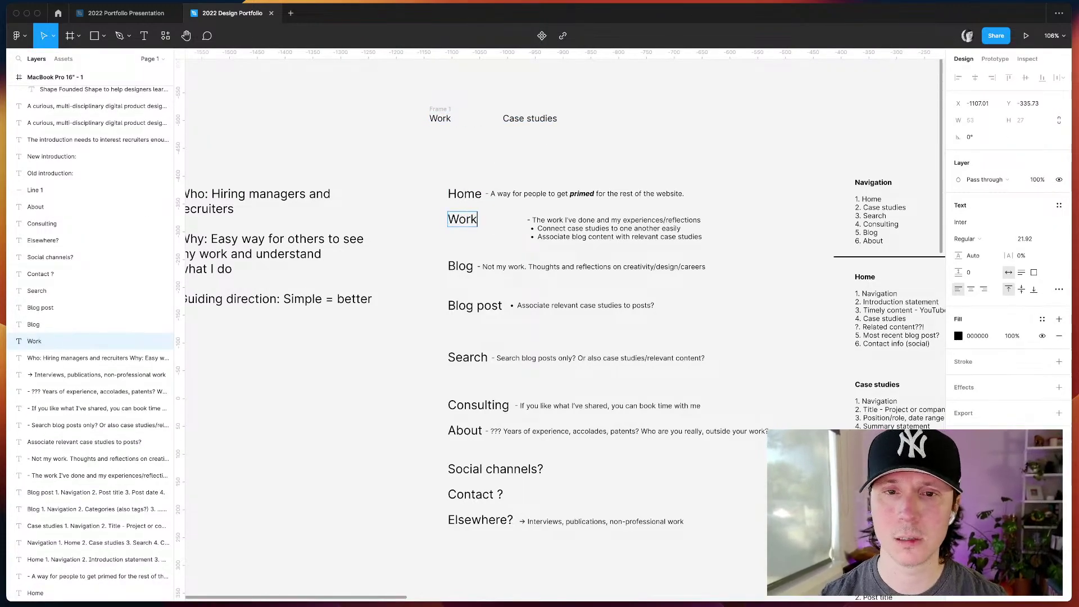
- Change the "Case studies" label in the navigation frame to "Search"
key("Escape")
left_click(403, 252)
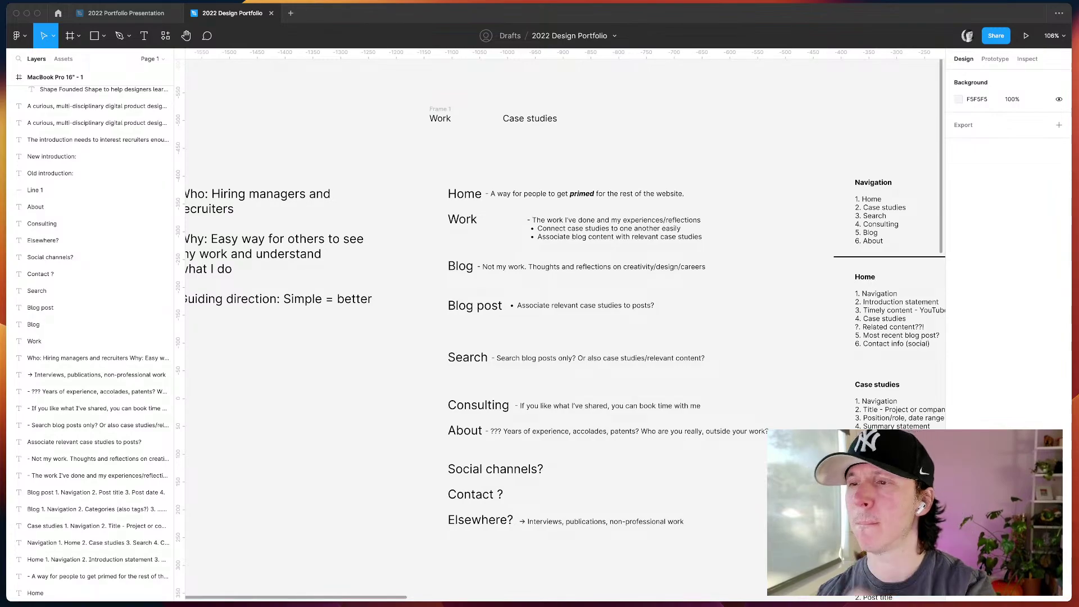
left_click(543, 116)
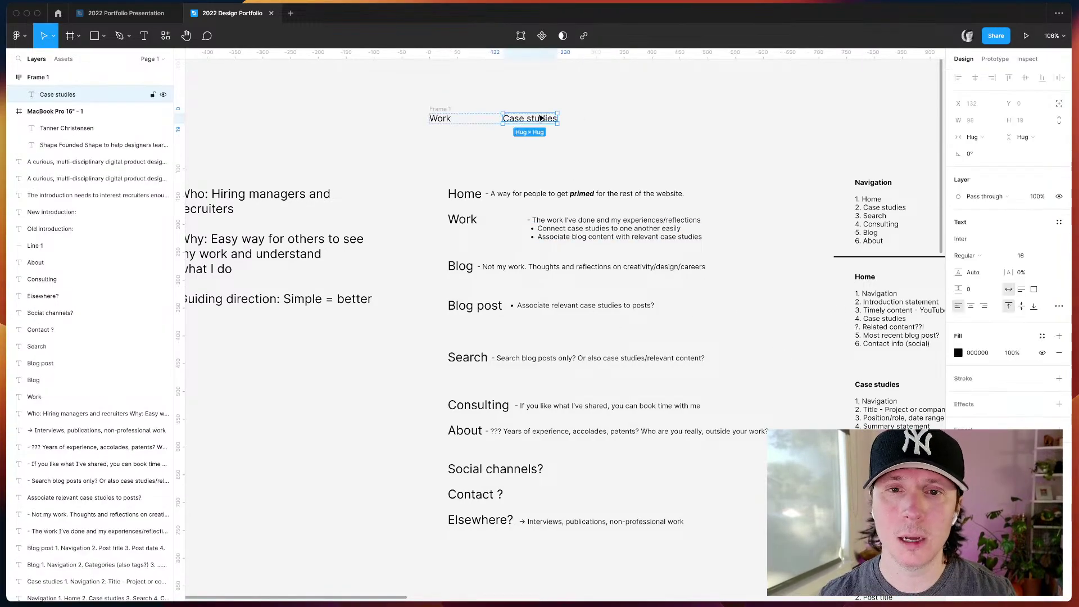
double_click(518, 118)
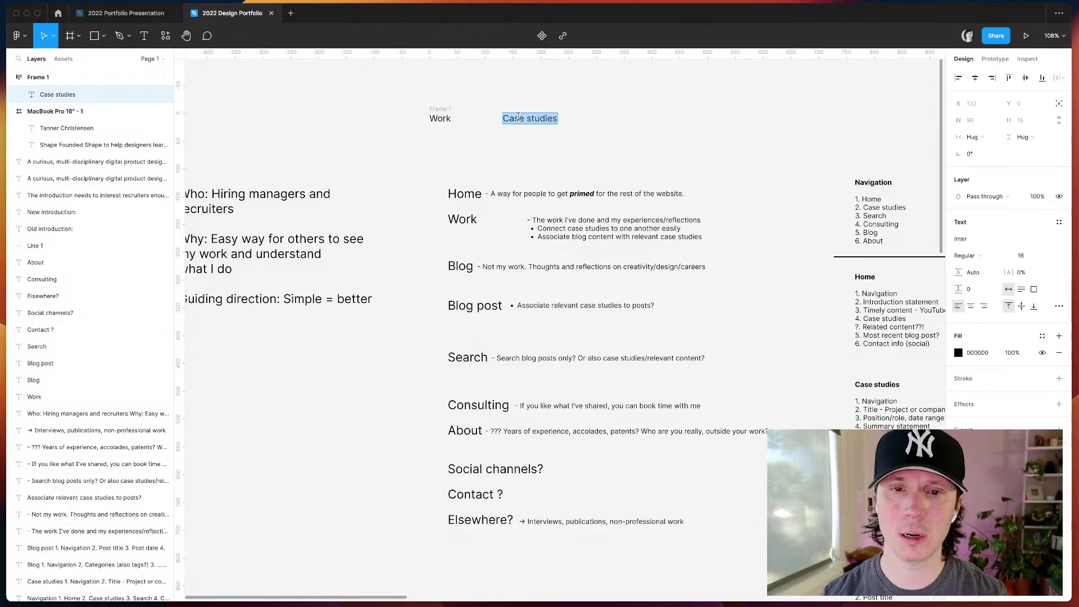
scroll(760, 233, "right", 2)
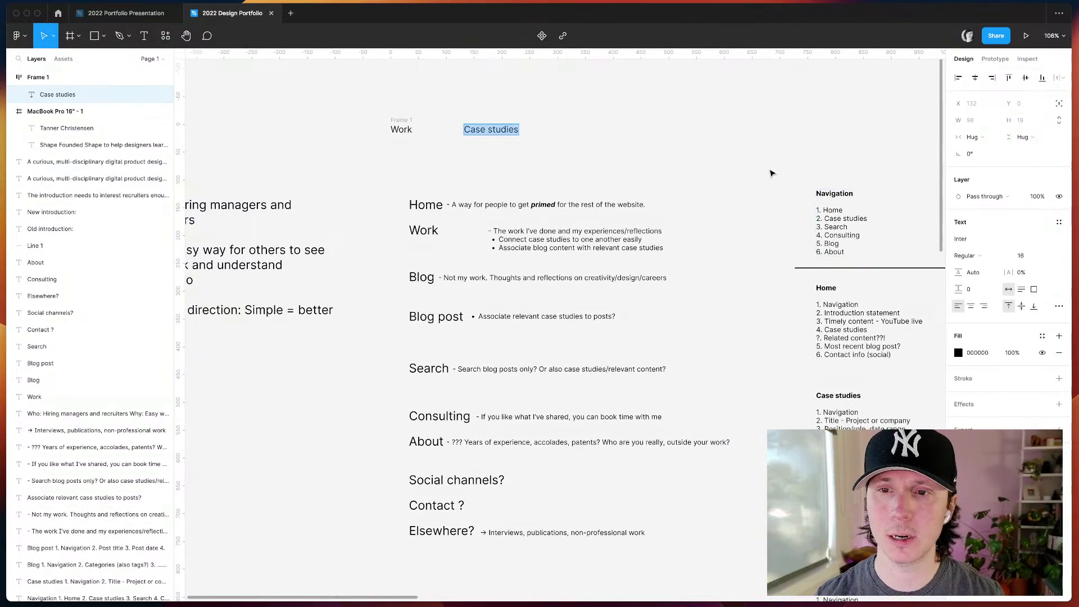
type("Search")
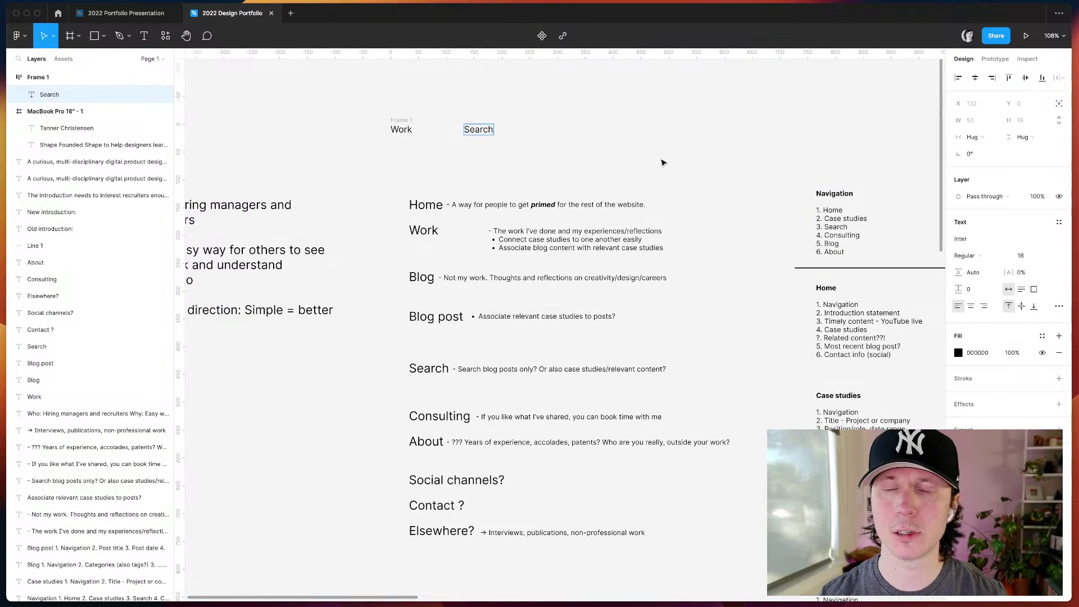
left_click(641, 160)
- Duplicate the Search label and change the middle one of the three navigation labels to "Consulting"
left_click(478, 130)
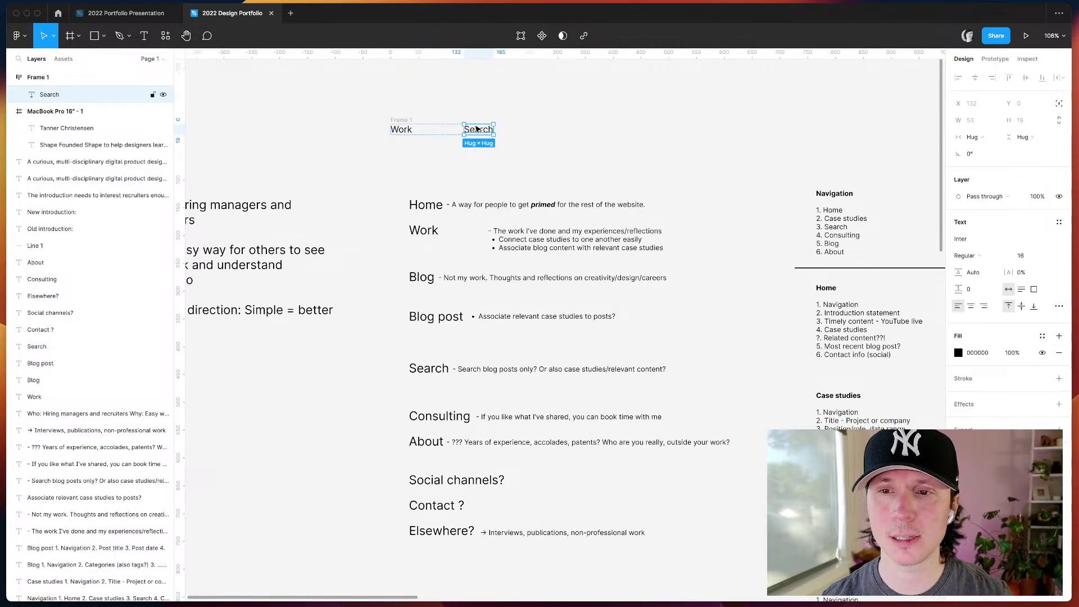
key("super+d")
double_click(476, 130)
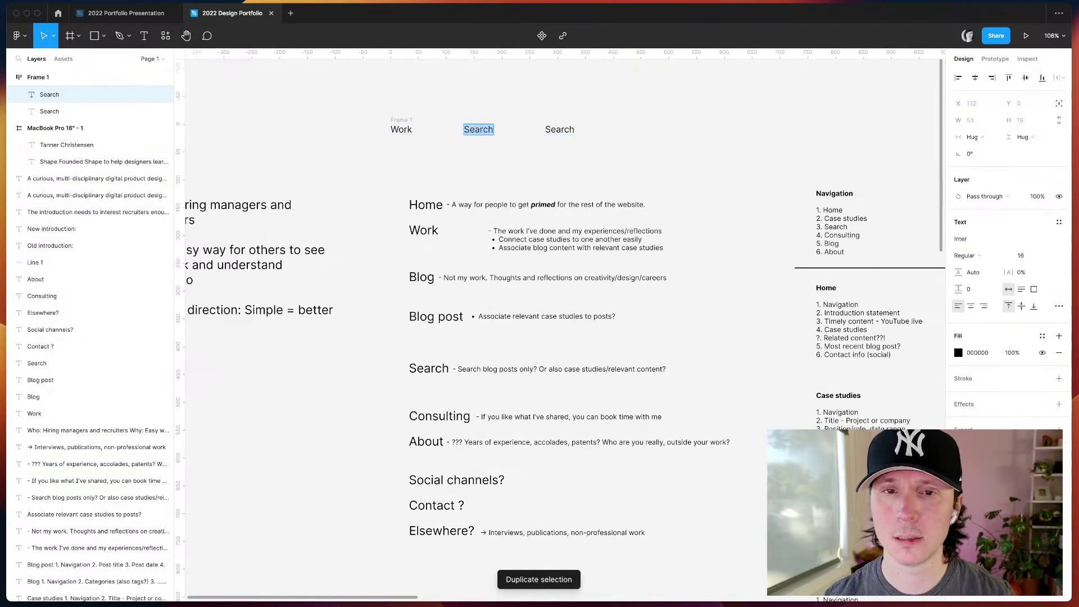
type("Consulting")
left_click(579, 121)
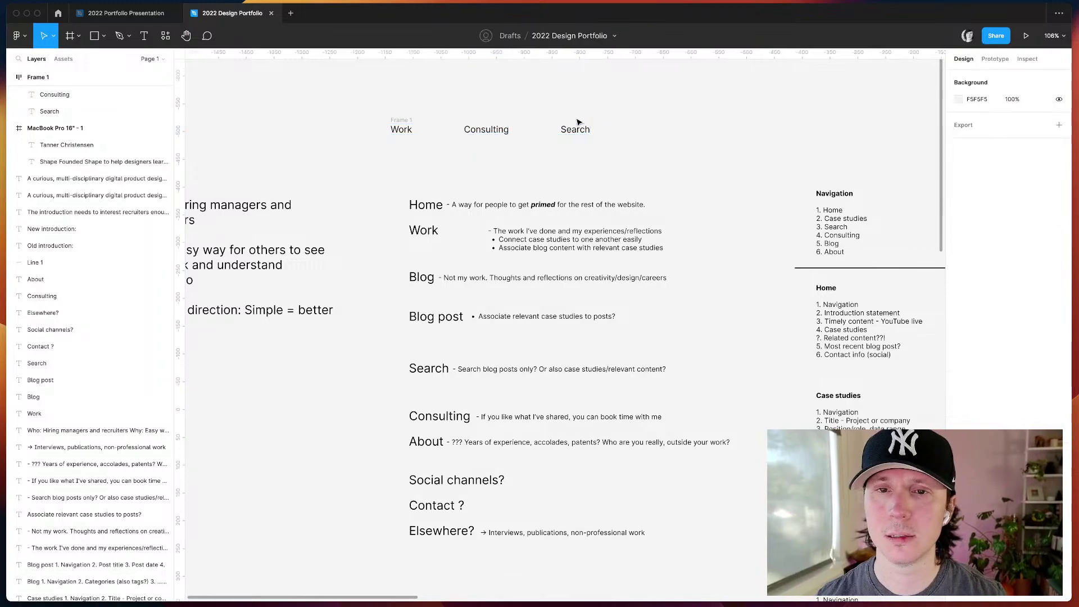
- Duplicate the Search label again and change the copy at the end of the row to "Consulting"
left_click(578, 135)
key("super+d")
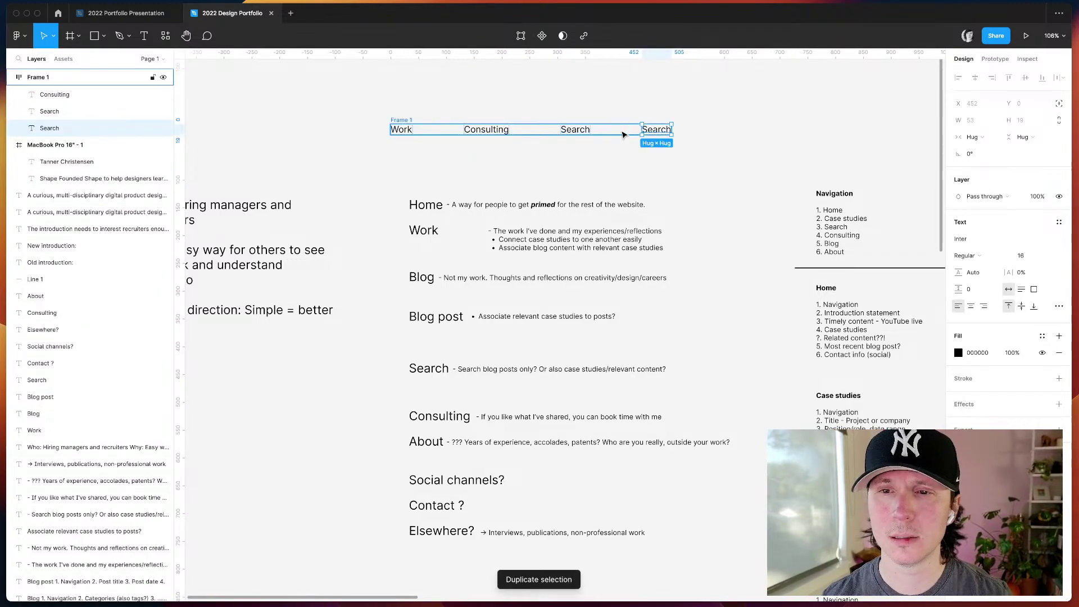
double_click(666, 130)
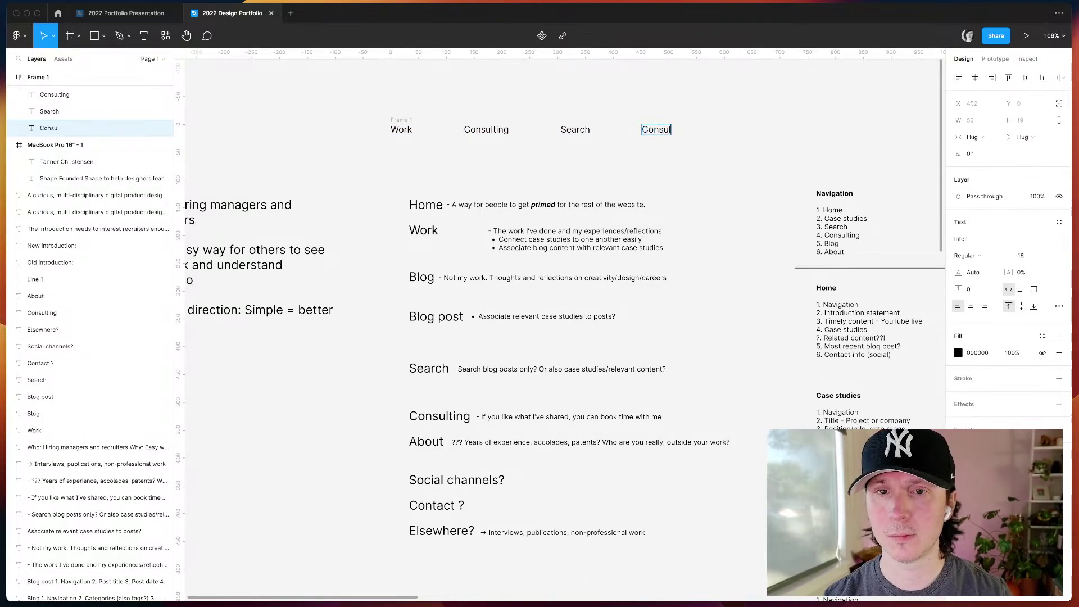
key("Escape")
- Extend the navigation row with two more duplicated labels reading "Blog" and "About"
key("super+d")
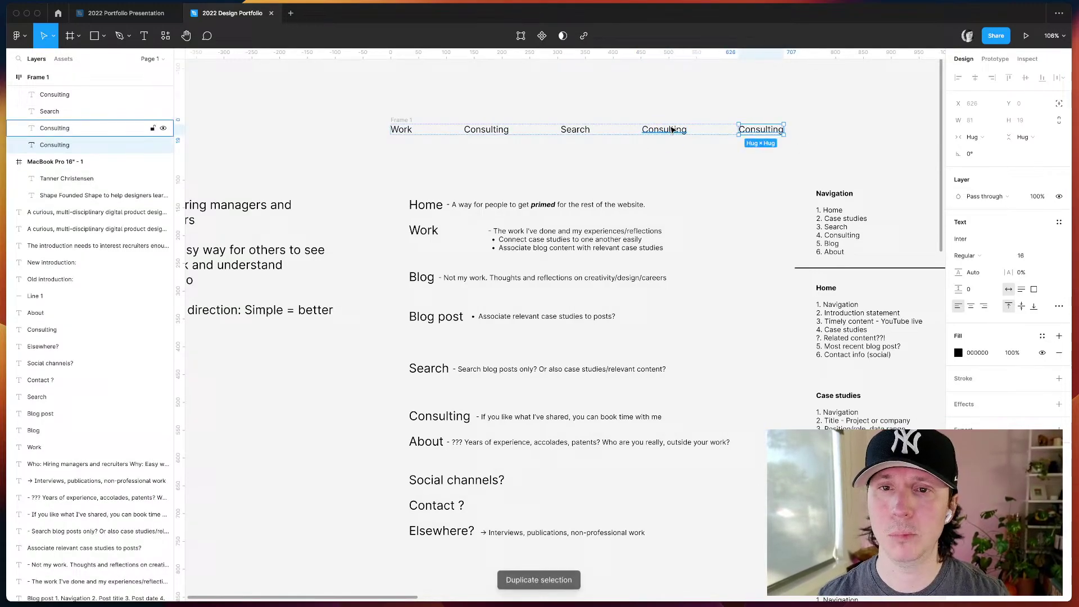
double_click(765, 128)
type("Blog")
key("Escape")
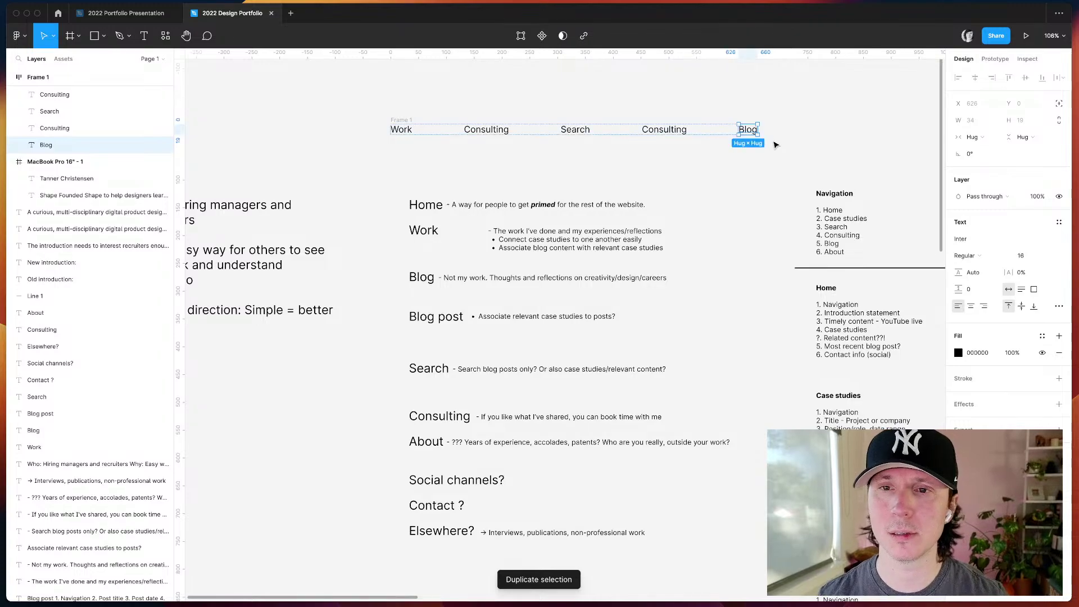
key("super+d")
double_click(823, 134)
type("About")
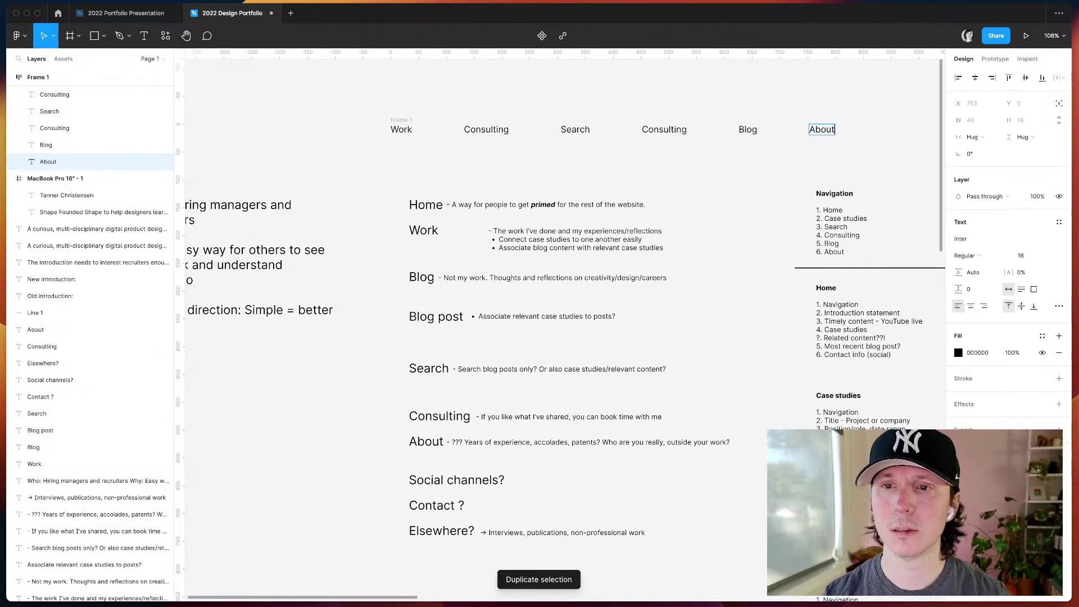
left_click(779, 166)
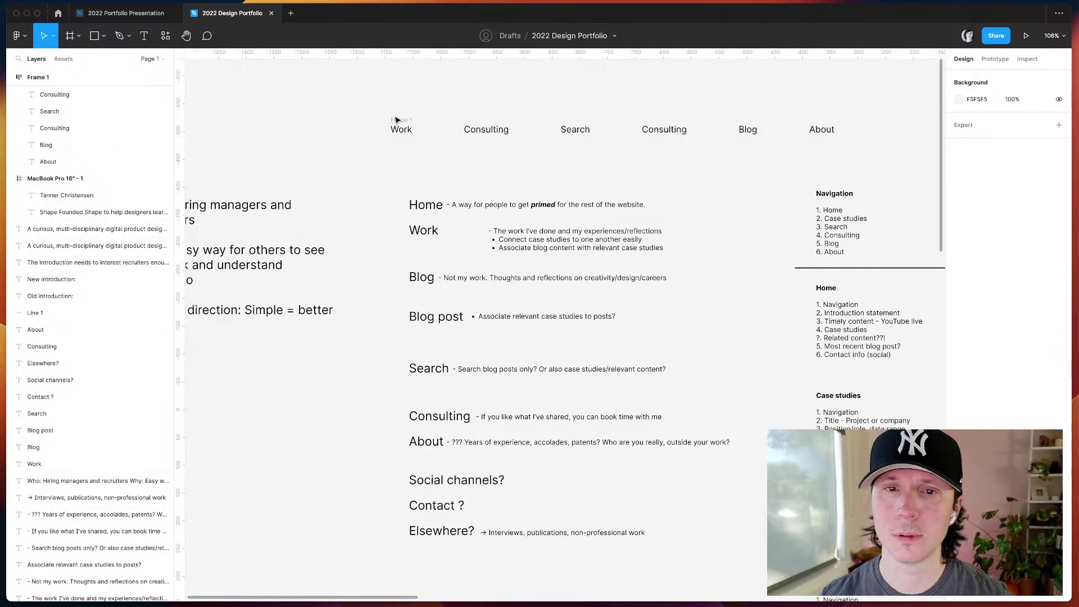
- Move the navigation frame into the MacBook Pro 16" frame and place it beside the name heading at X 574, Y 36
scroll(395, 121, "right", 20)
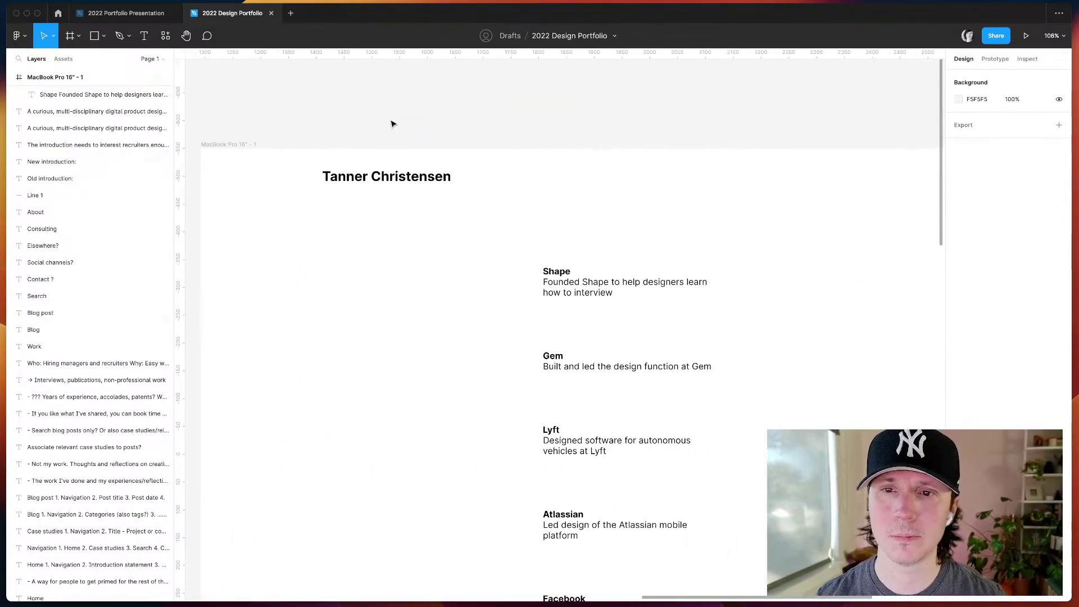
key("super+v")
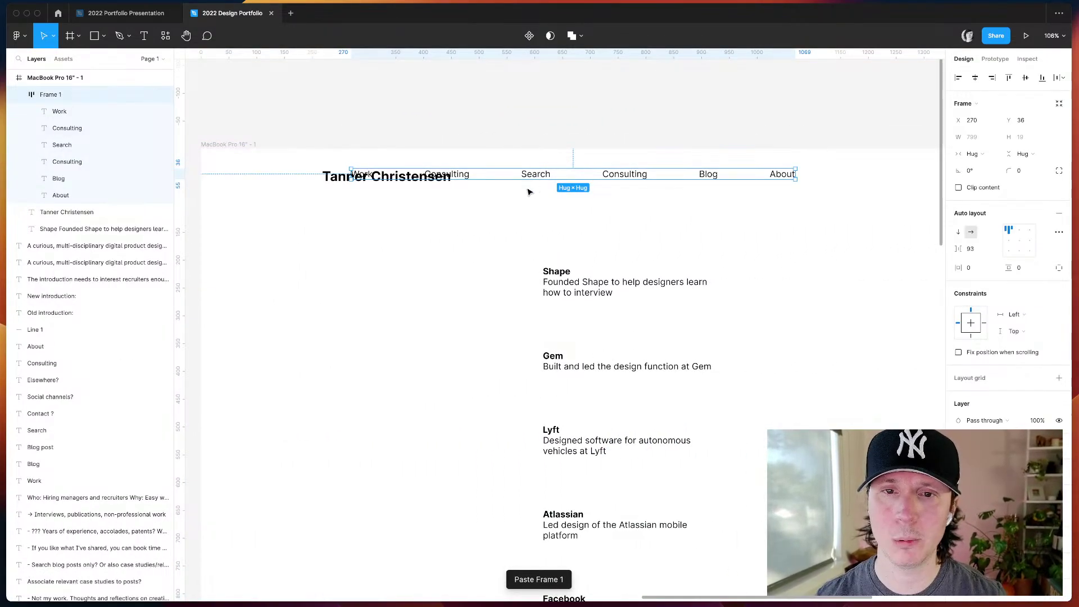
left_click_drag(534, 178, 702, 174)
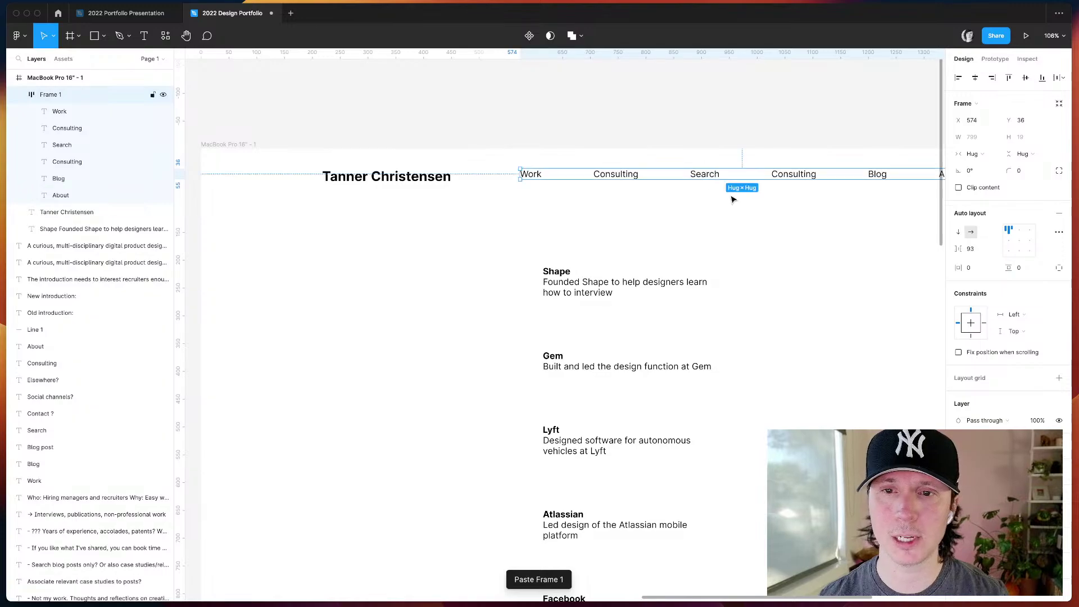
left_click(751, 226)
- Set the spacing between the navigation frame's labels to 20
scroll(750, 226, "right", 2)
scroll(750, 227, "right", 2)
left_click(701, 172)
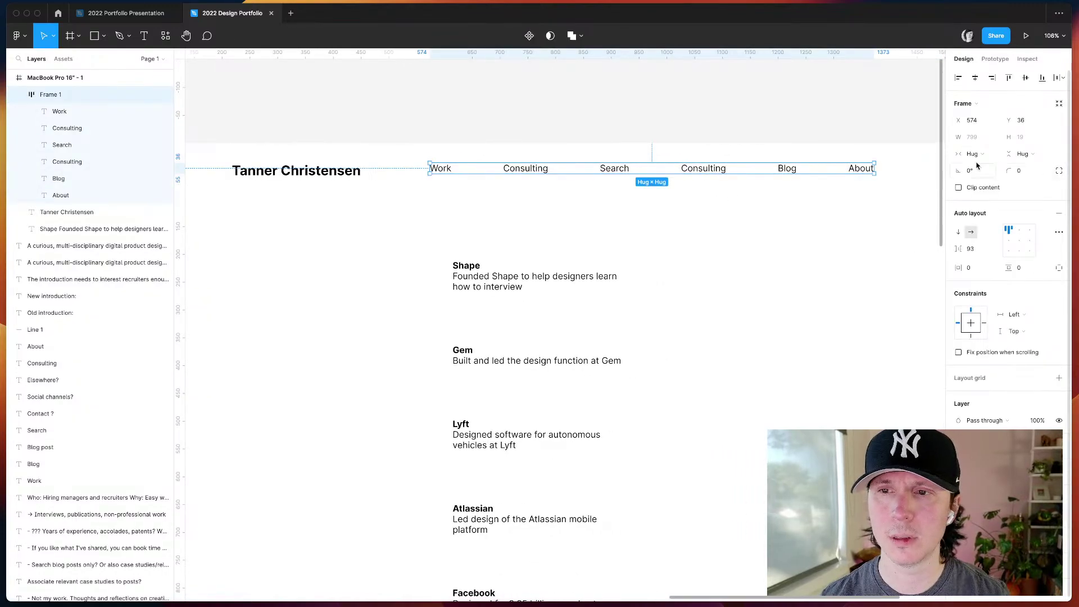
left_click(970, 248)
type("20")
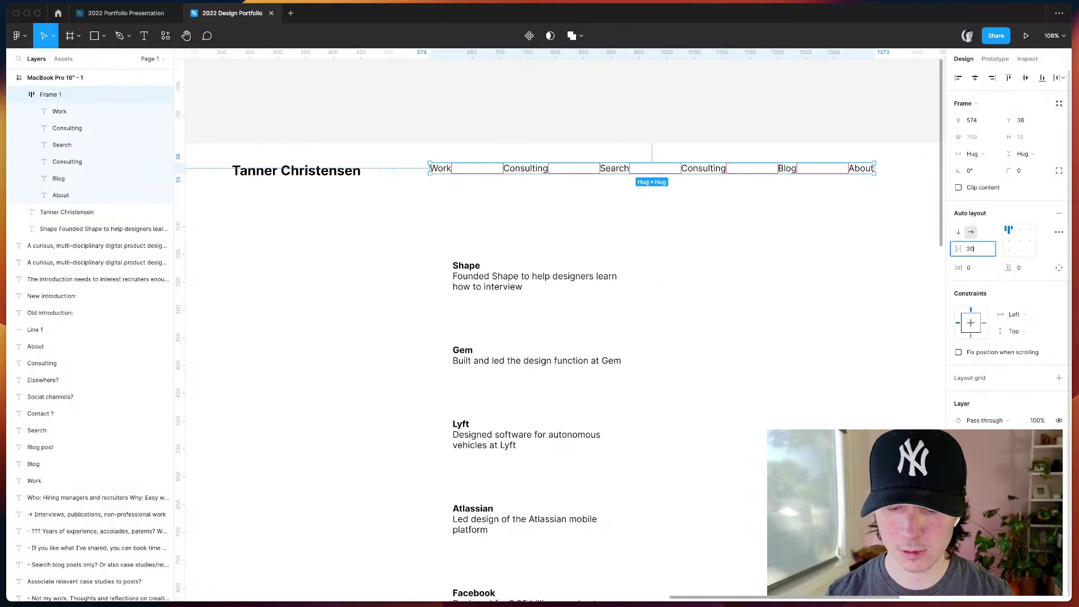
key("Return")
left_click(639, 249)
- Set the spacing between the navigation frame's labels to 30
scroll(639, 249, "right", 1)
scroll(639, 249, "right", 1)
left_click(500, 141)
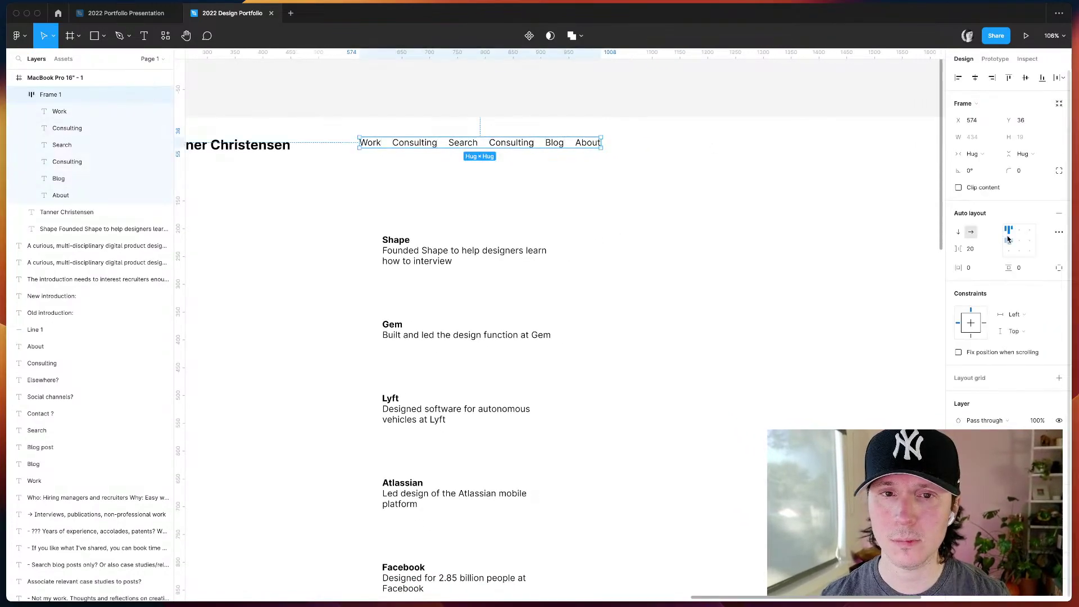
left_click(973, 254)
type("30")
key("Return")
left_click(323, 241)
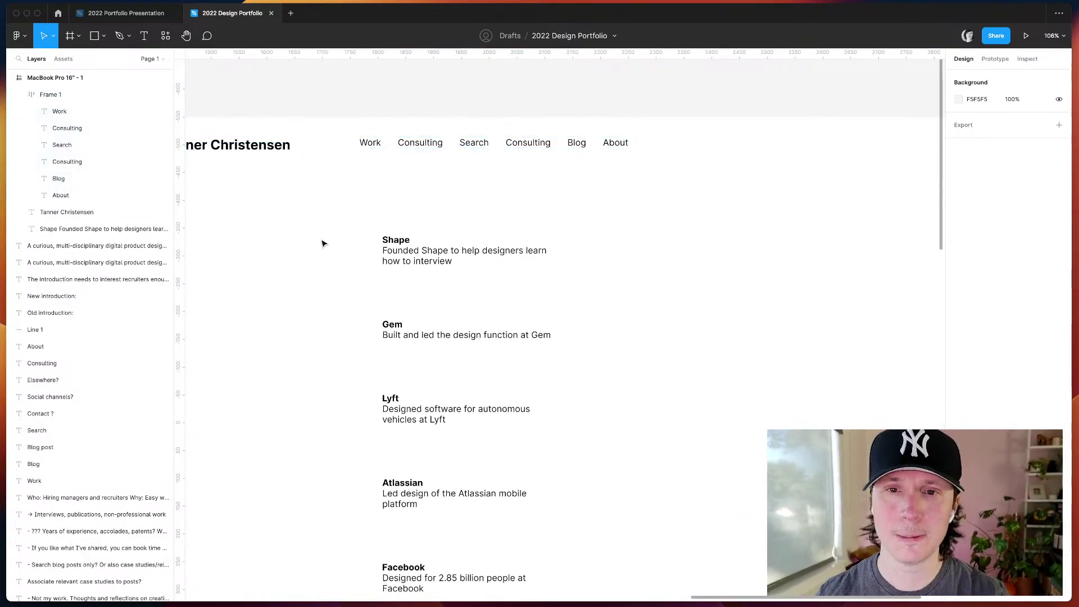
- Move the navigation row closer to the name heading, at X 537, Y 40, in line with the heading text
scroll(292, 242, "down", 1)
scroll(292, 241, "down", 1)
scroll(393, 180, "left", 1)
left_click(487, 107)
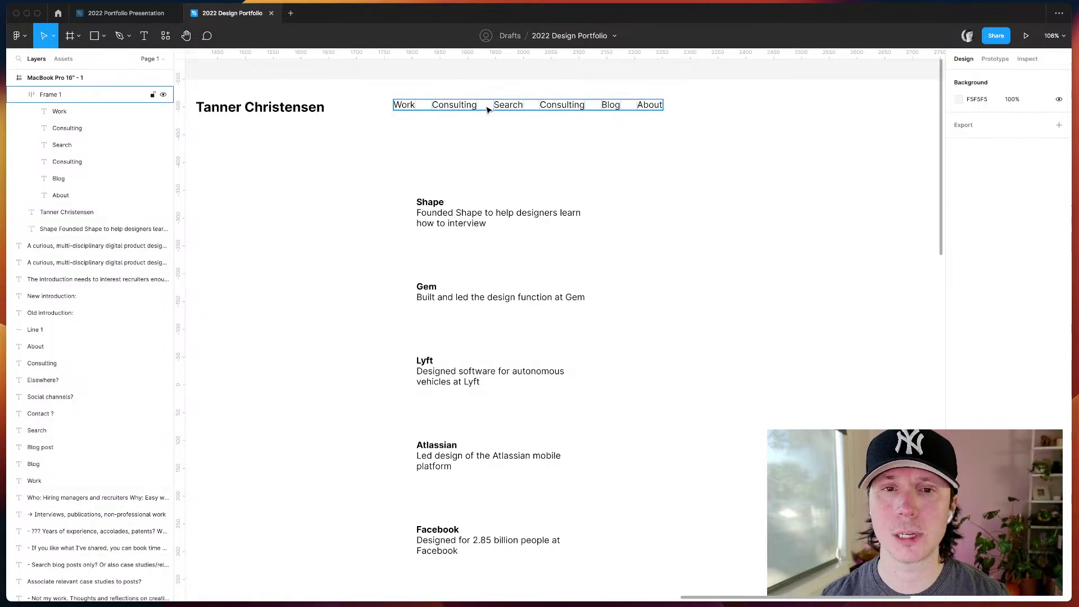
left_click_drag(487, 107, 466, 110)
left_click(396, 163)
- Draw a 1728 × 88 header frame across the top of the page, enclosing the name heading and navigation row
scroll(396, 163, "down", 5)
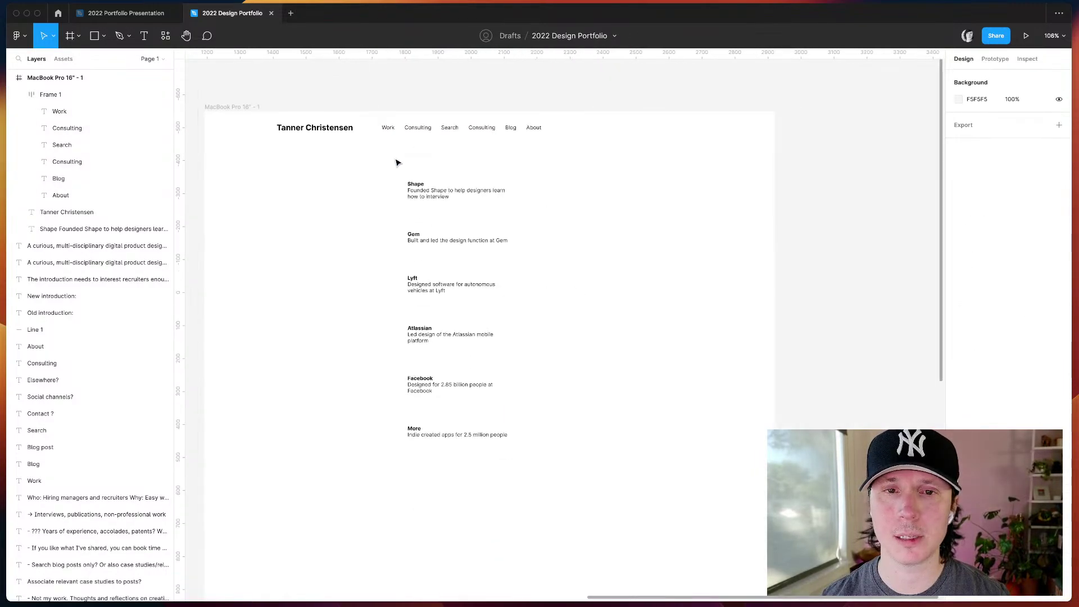
key("f")
left_click_drag(205, 111, 774, 141)
key("shift+2")
scroll(298, 140, "left", 5)
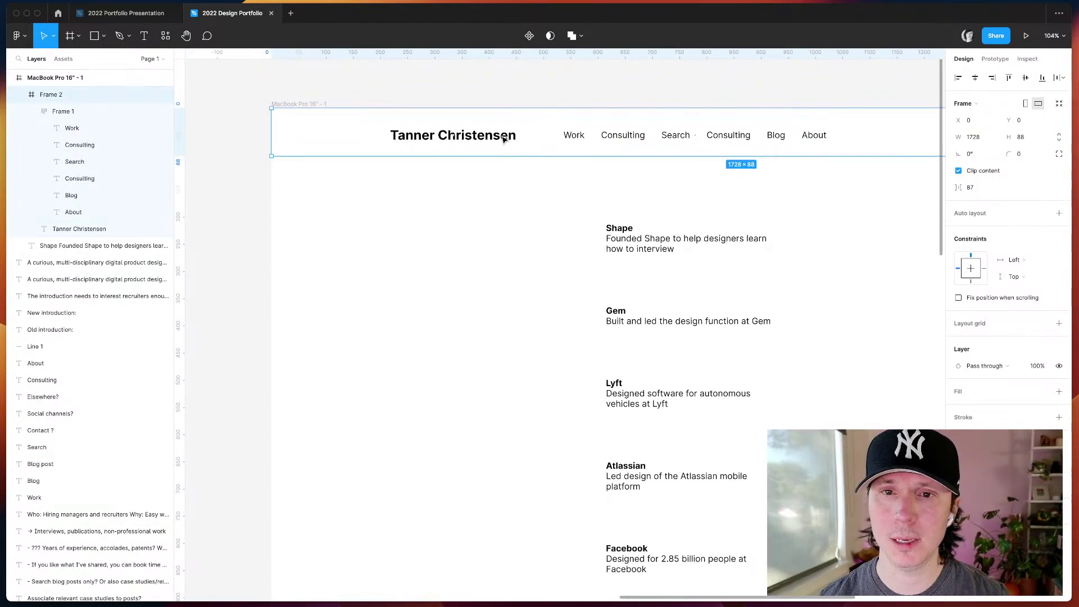
- Shift the name heading and navigation row together inside the header frame so the heading sits at X 235, Y 30
key("Return")
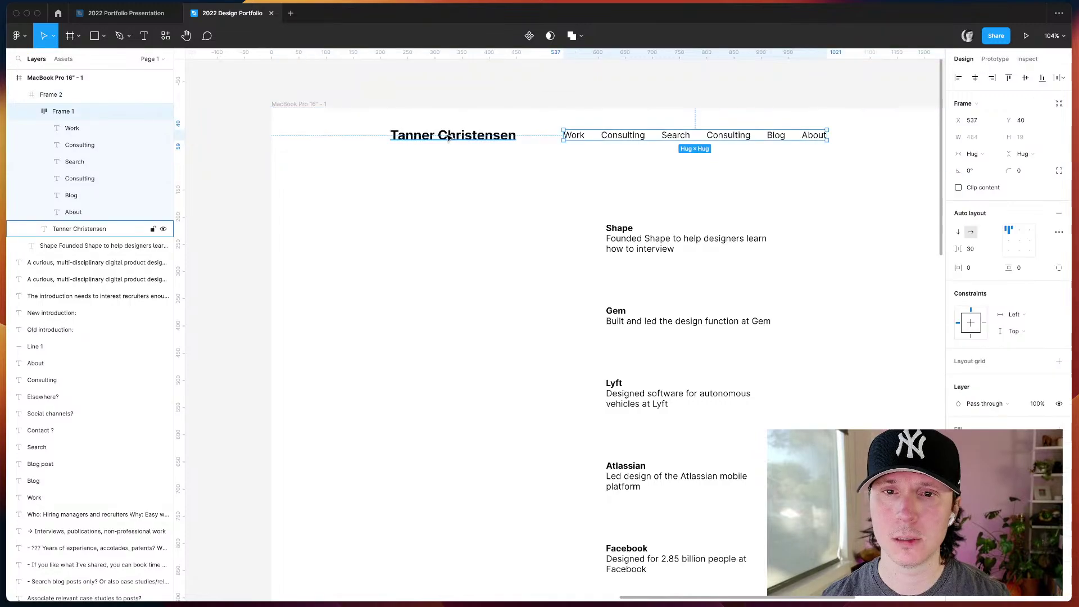
left_click_drag(449, 134, 459, 132)
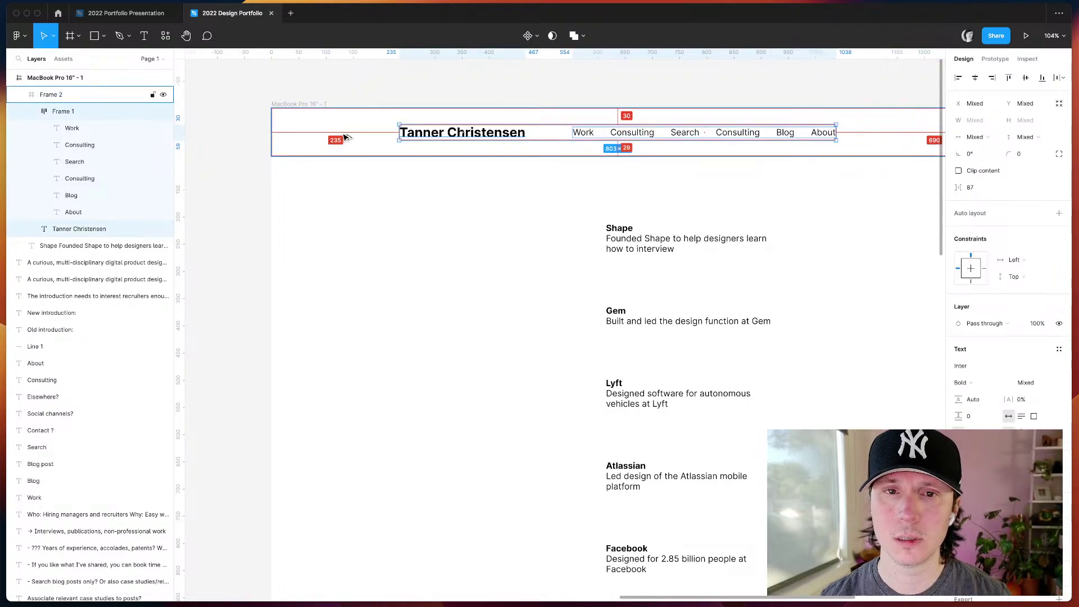
left_click(435, 169)
double_click(421, 138)
key("alt")
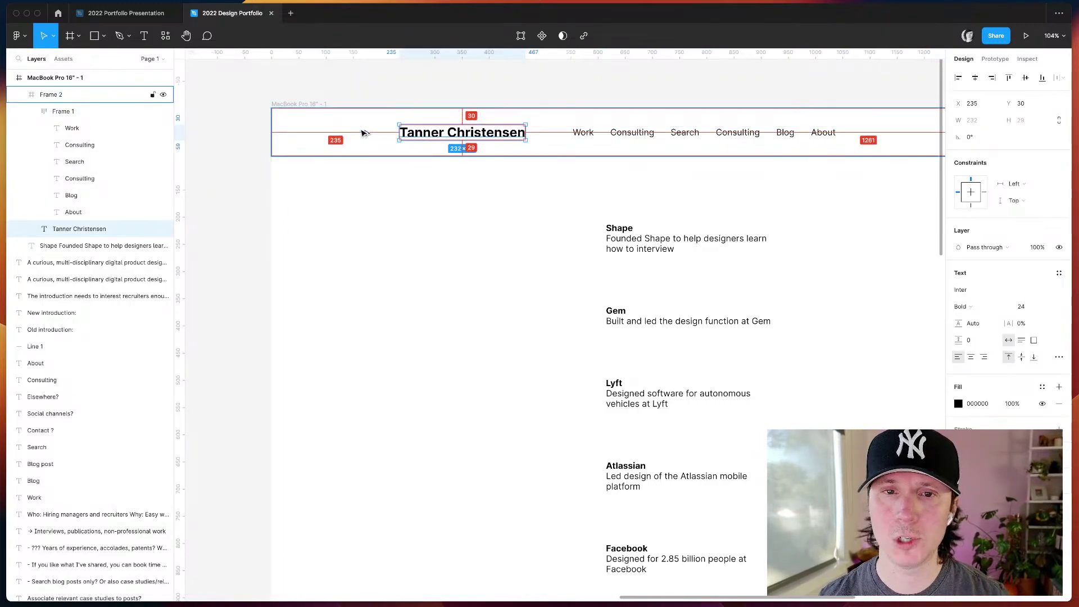
- Nudge the name heading up to Y 28 and set the header frame's height to 85 to centre the heading vertically
key("Up")
key("Up")
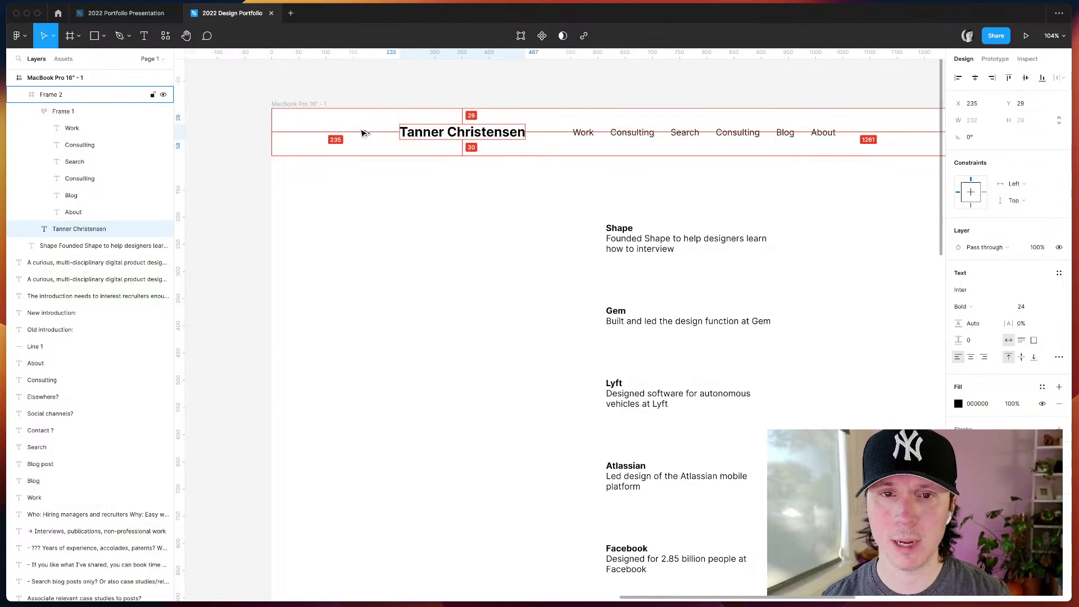
left_click(362, 133)
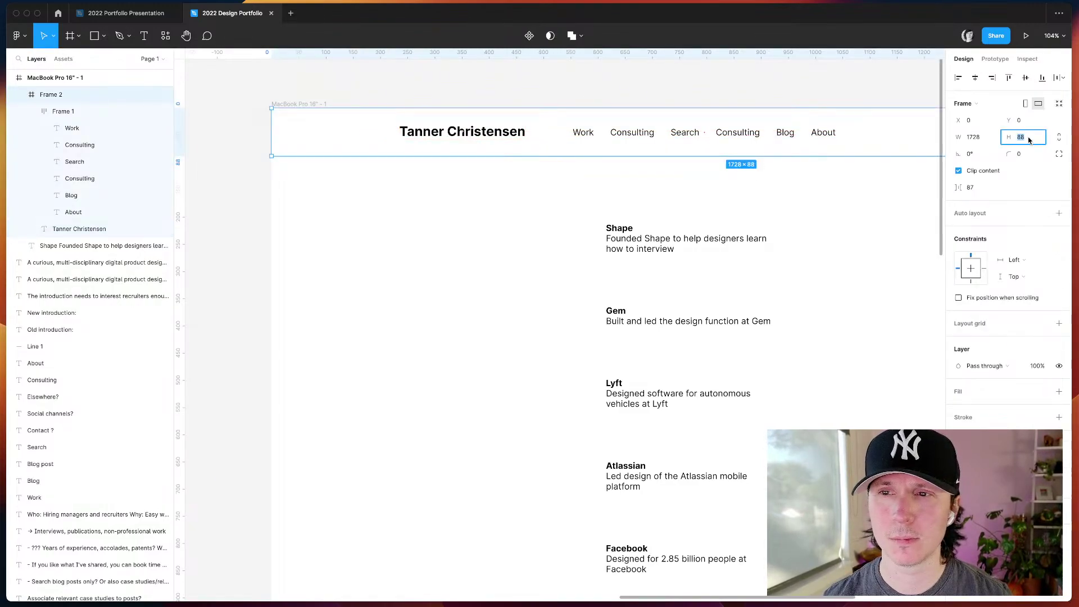
left_click(453, 140)
key("alt")
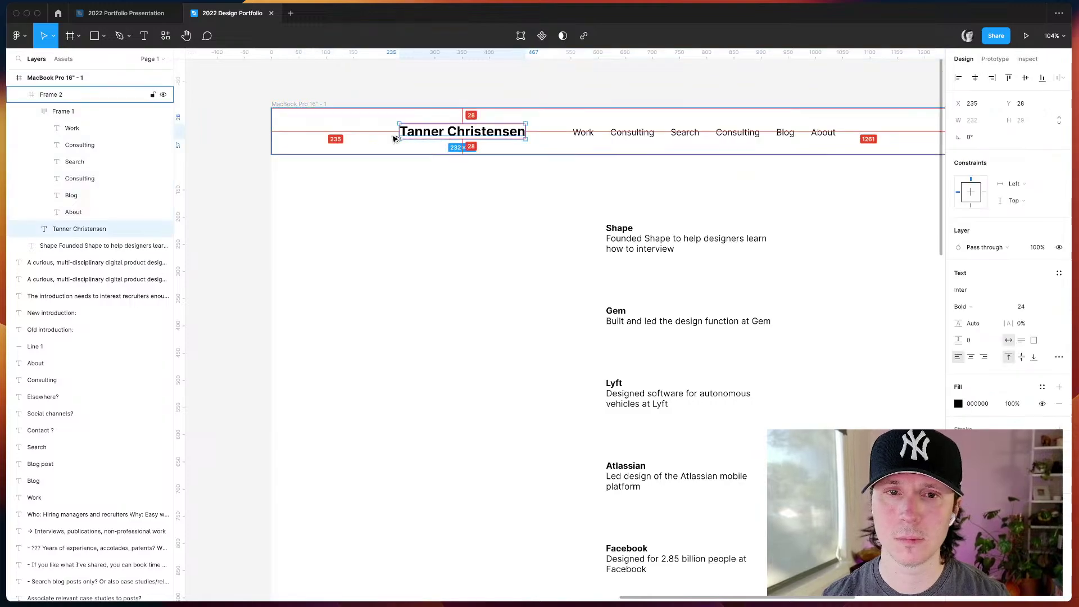
left_click(453, 203)
scroll(483, 168, "right", 5)
left_click(498, 131)
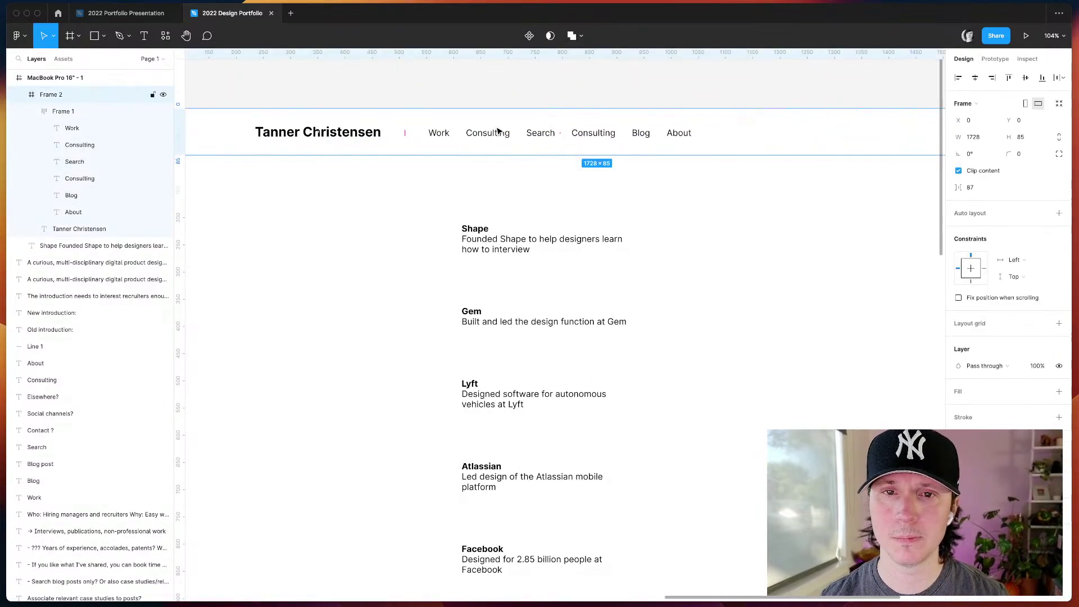
left_click(354, 221)
- Duplicate the company experience text block and place the lower copy in line with the name heading's left edge
scroll(354, 221, "down", 3)
left_click_drag(503, 175, 296, 337)
key("super+d")
- Apply the name heading's bold 24-point text style to the upper copy of the company experience text
left_click(316, 74)
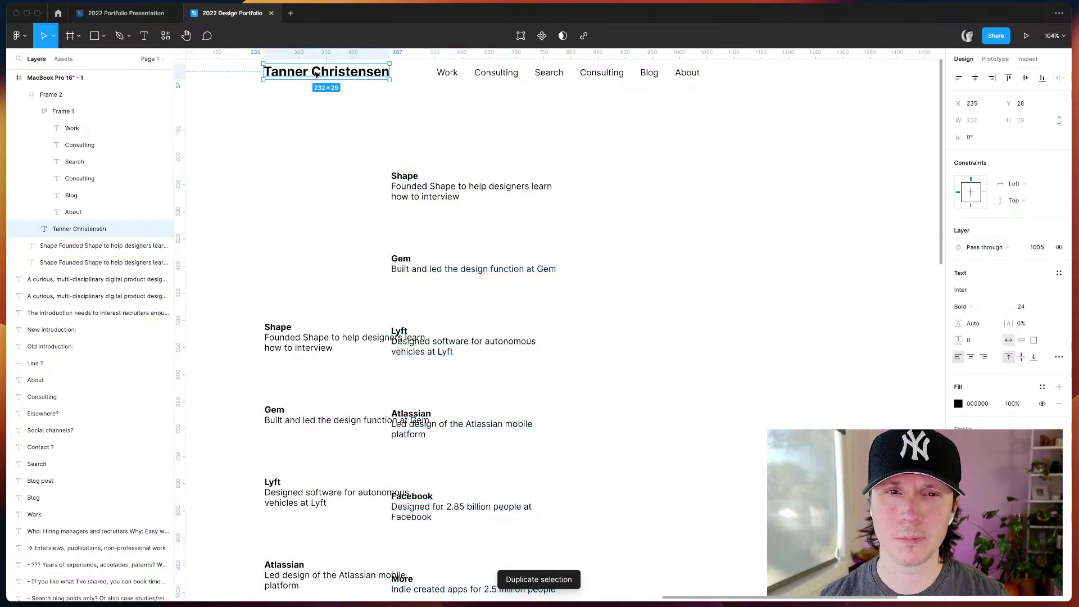
key("alt+super+c")
left_click(416, 188)
key("alt+super+v")
left_click(307, 206)
- Replace the enlarged bold copy of the company experience text with a copy of the new introduction statement, "A curious, multi-disciplinary digital product designer."
scroll(307, 207, "left", 15)
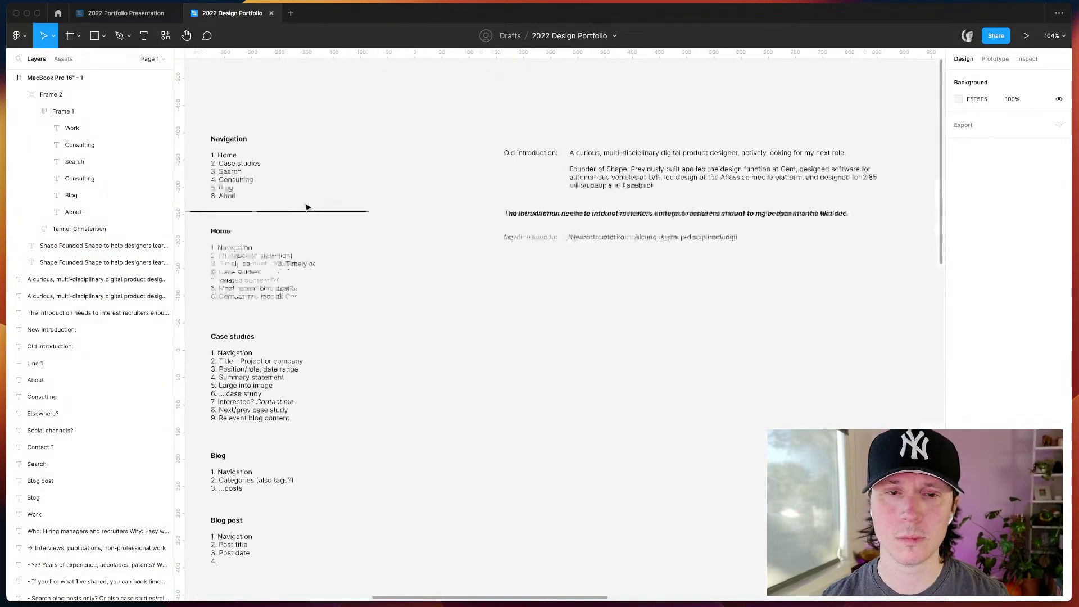
scroll(306, 206, "right", 5)
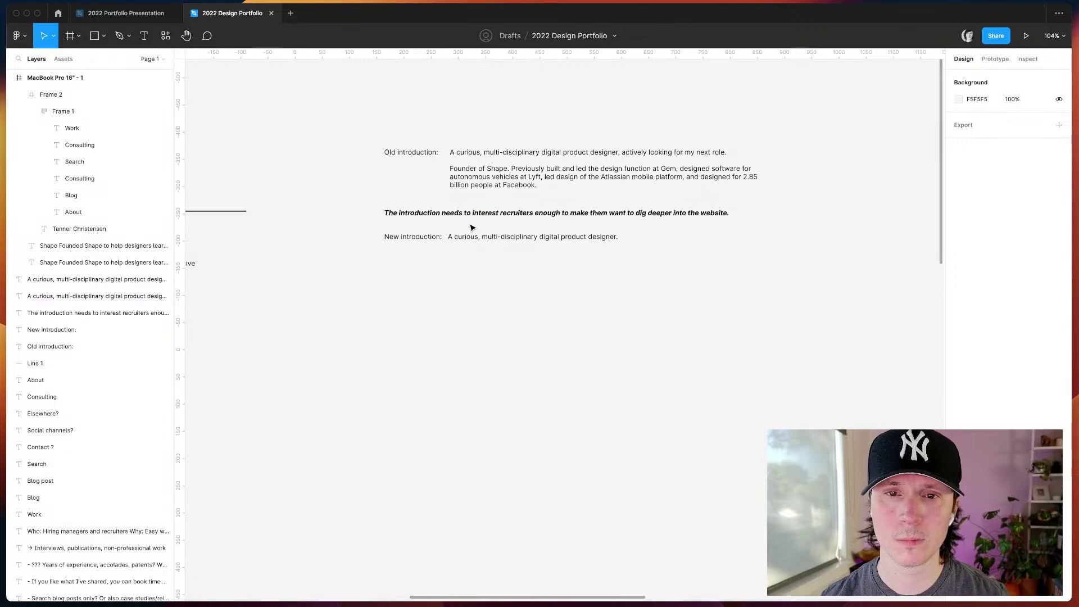
left_click(475, 236)
left_click(621, 354)
scroll(595, 343, "right", 10)
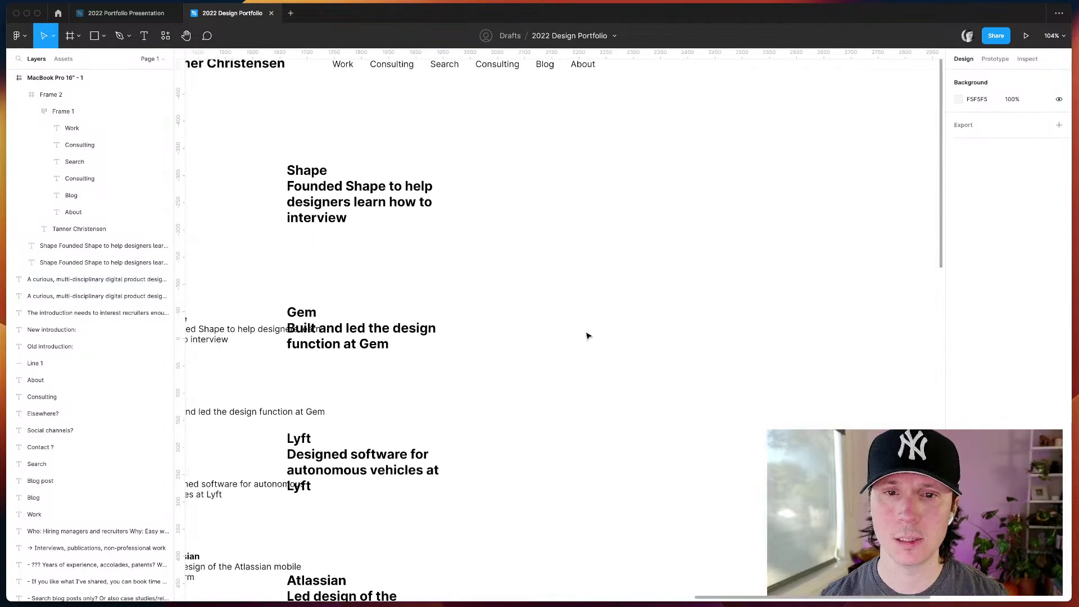
left_click(427, 331)
key("super+shift+r")
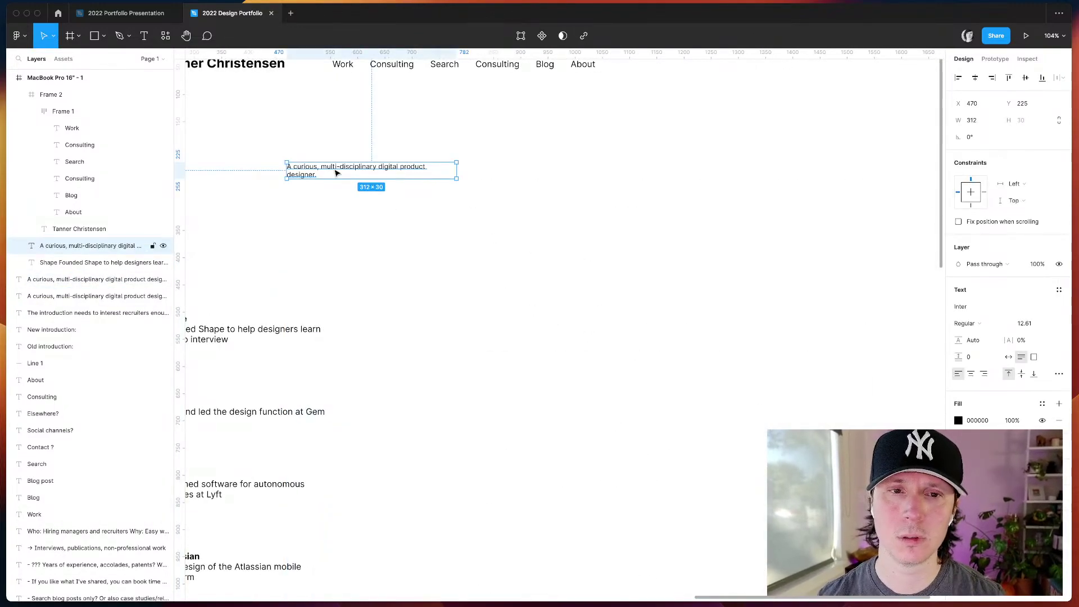
- Move the introduction statement to about X 328, Y 183 and widen its text box to about 742
scroll(336, 173, "left", 3)
scroll(336, 173, "up", 1)
key("super+backslash")
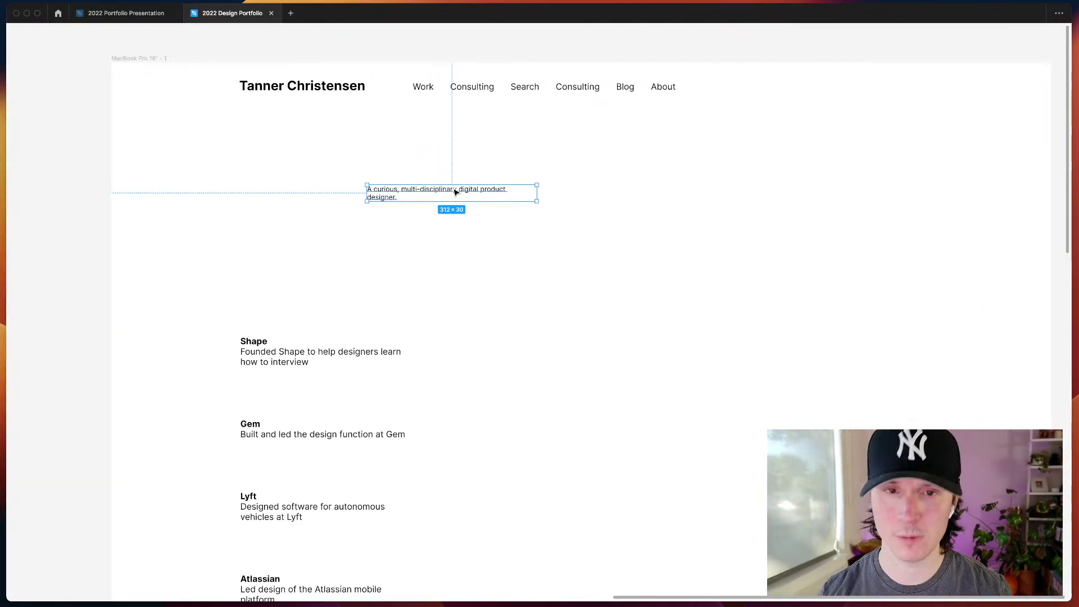
left_click_drag(417, 186, 340, 163)
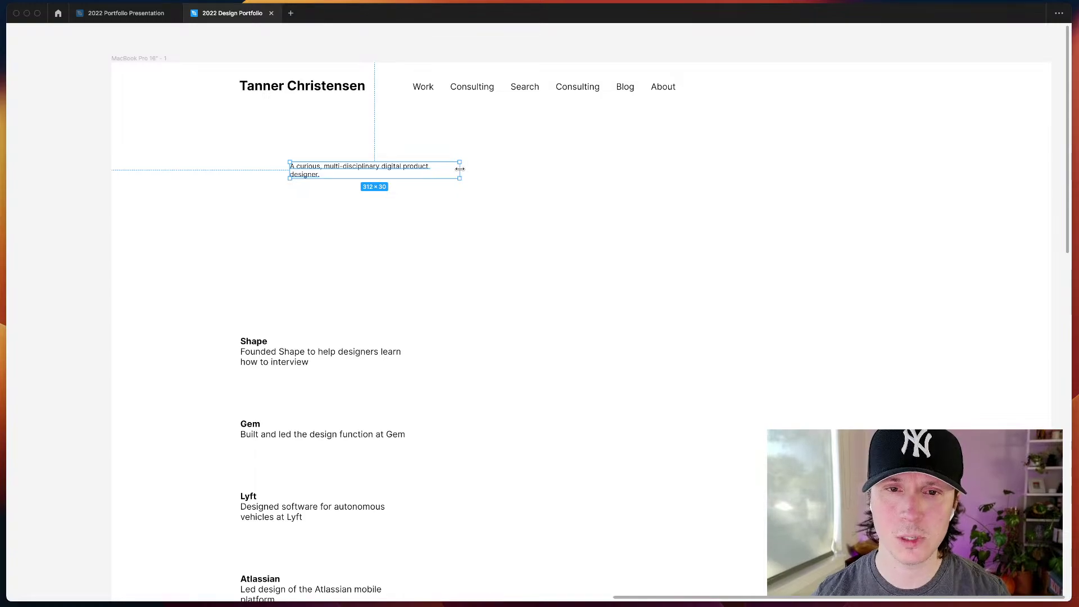
left_click_drag(459, 168, 694, 164)
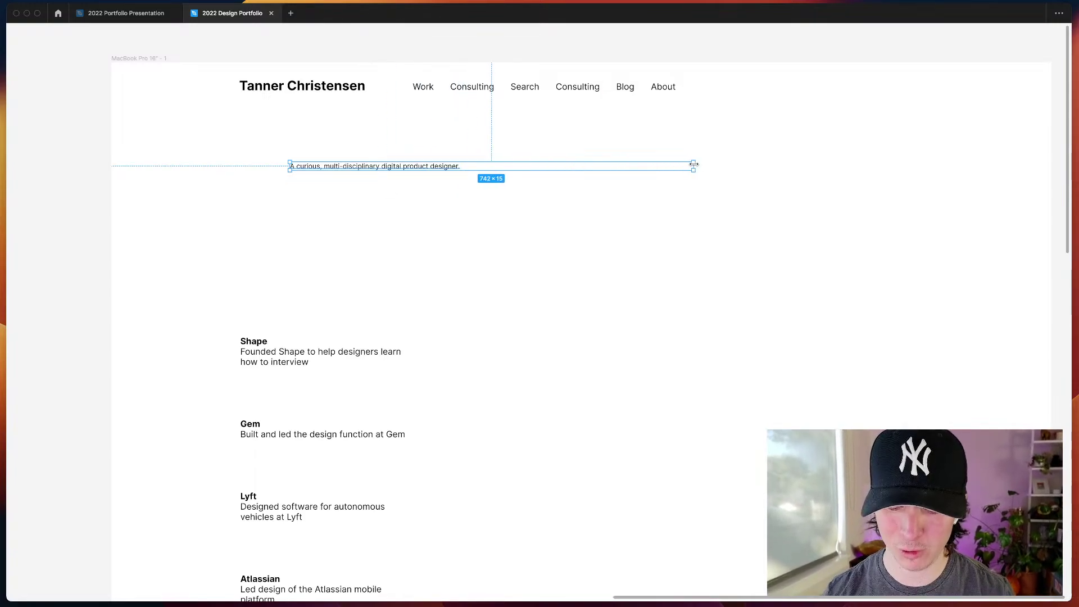
- Set the introduction statement to auto width and its font size to 40
key("super+backslash")
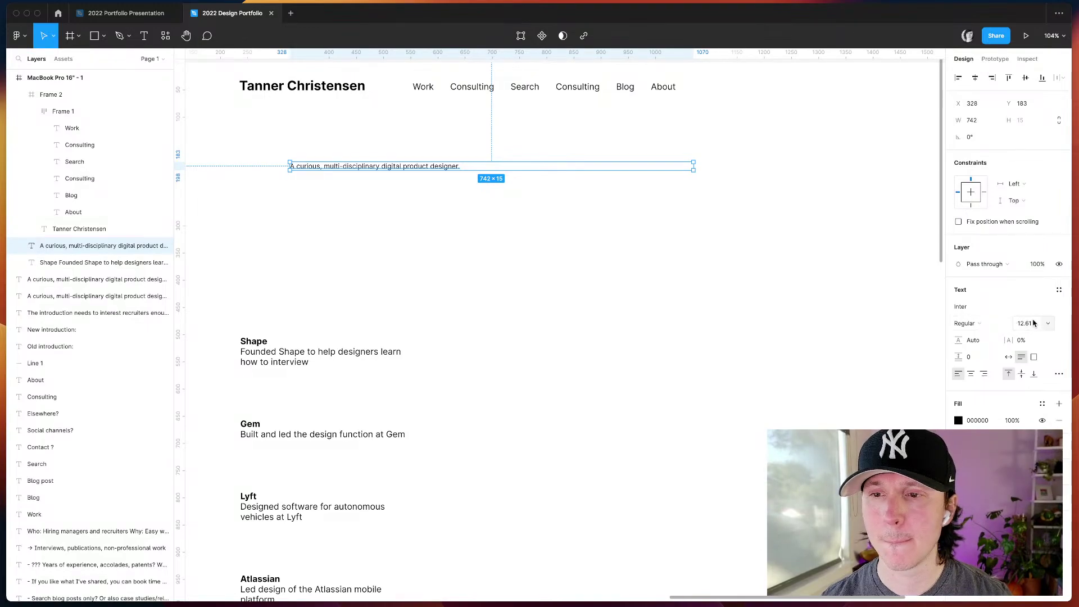
left_click(1009, 357)
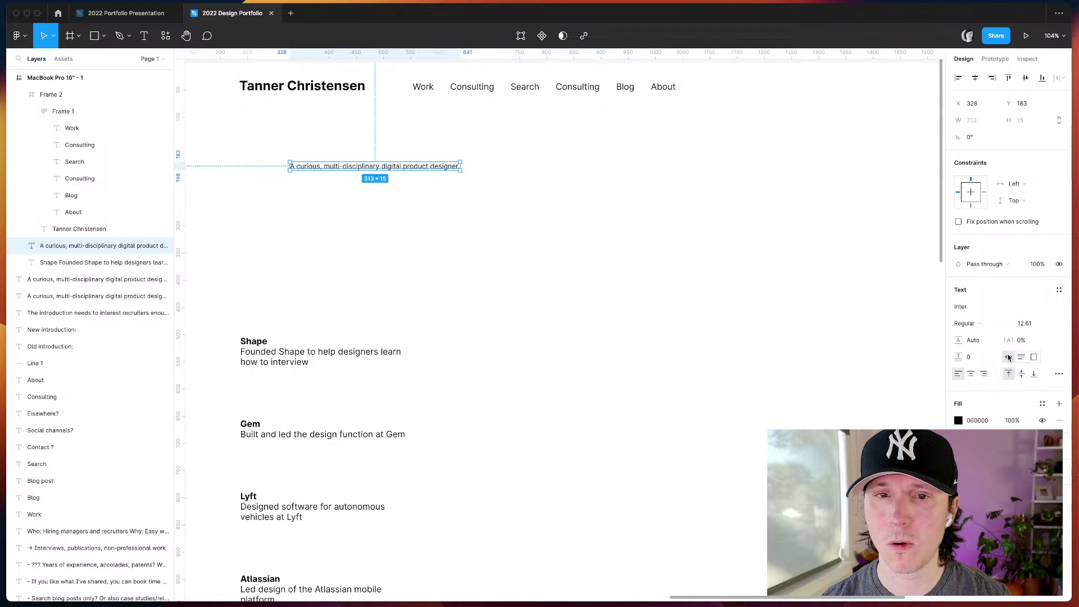
type("40")
key("Return")
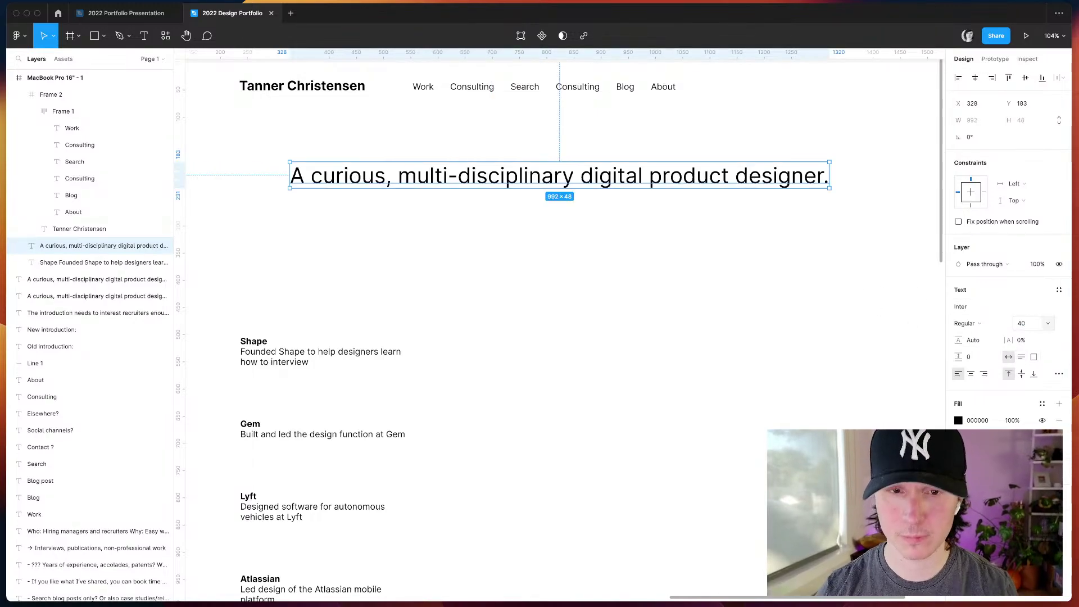
- Align the introduction statement's left edge with the name heading, placing it at X 235, Y 150
left_click(588, 234)
scroll(589, 235, "up", 1)
left_click_drag(519, 201, 470, 182)
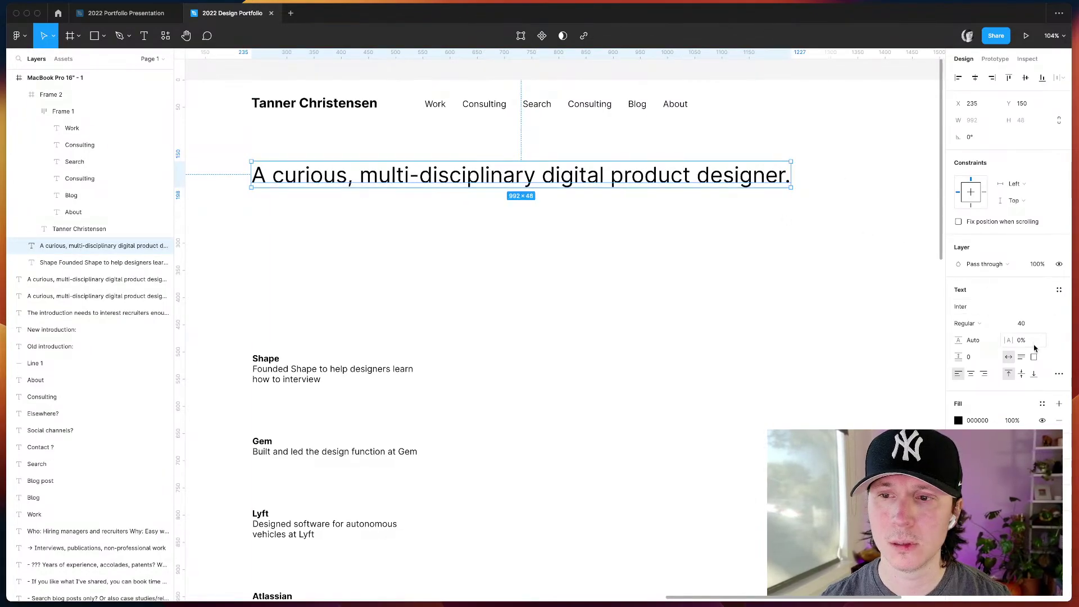
- Enlarge the introduction statement to font size 112 and set its weight to Semi Bold
left_click_drag(1021, 323, 56, 322)
left_click(972, 324)
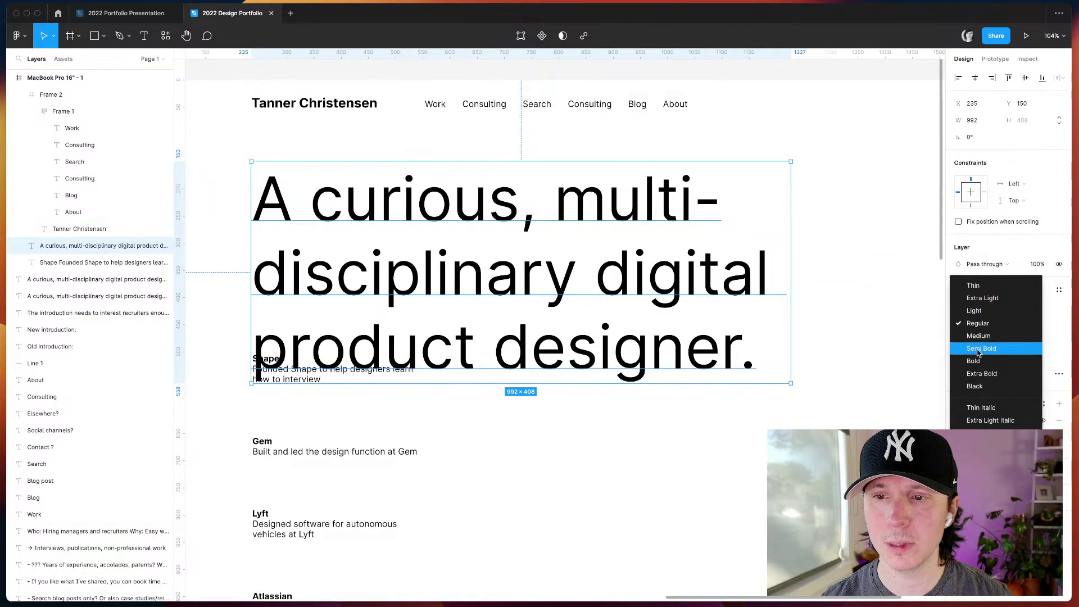
left_click(980, 348)
left_click(865, 270)
left_click(716, 268)
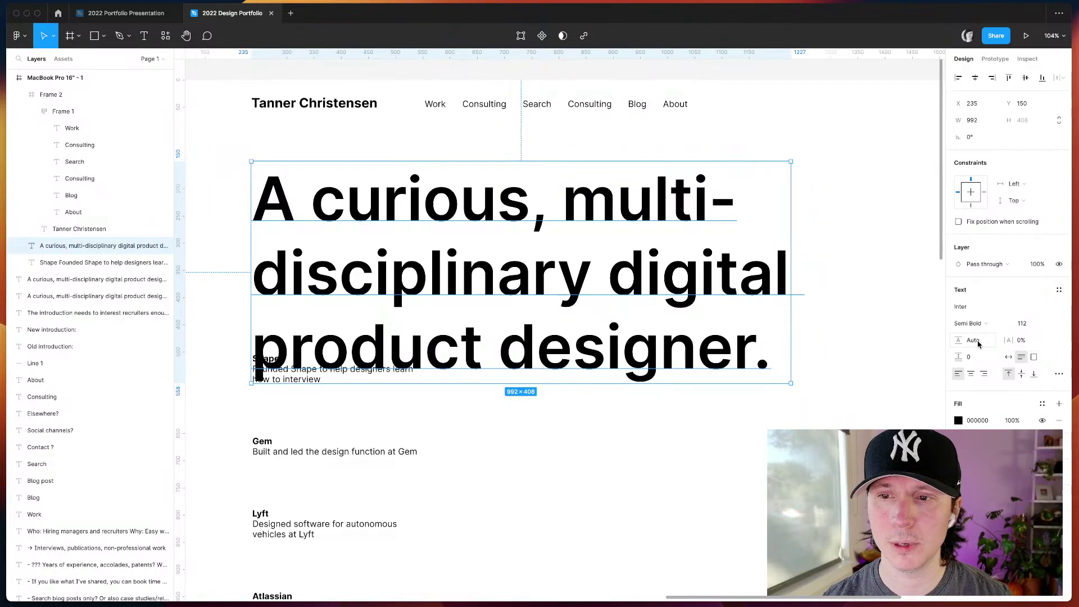
- Set the introduction statement's line height to 110%
type("140%")
key("Return")
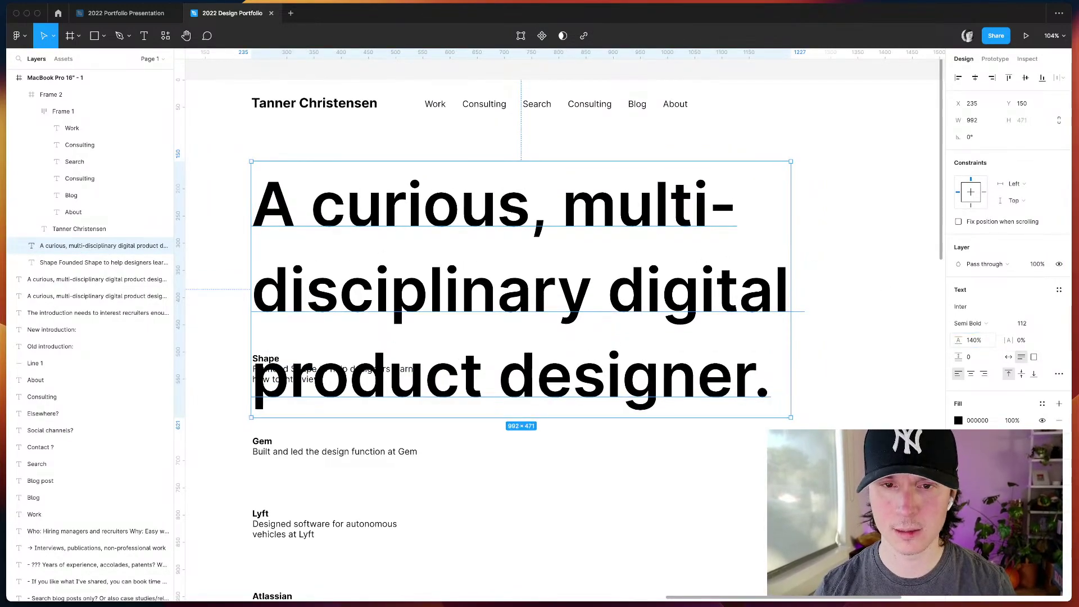
key("shift+Down")
key("shift+Down")
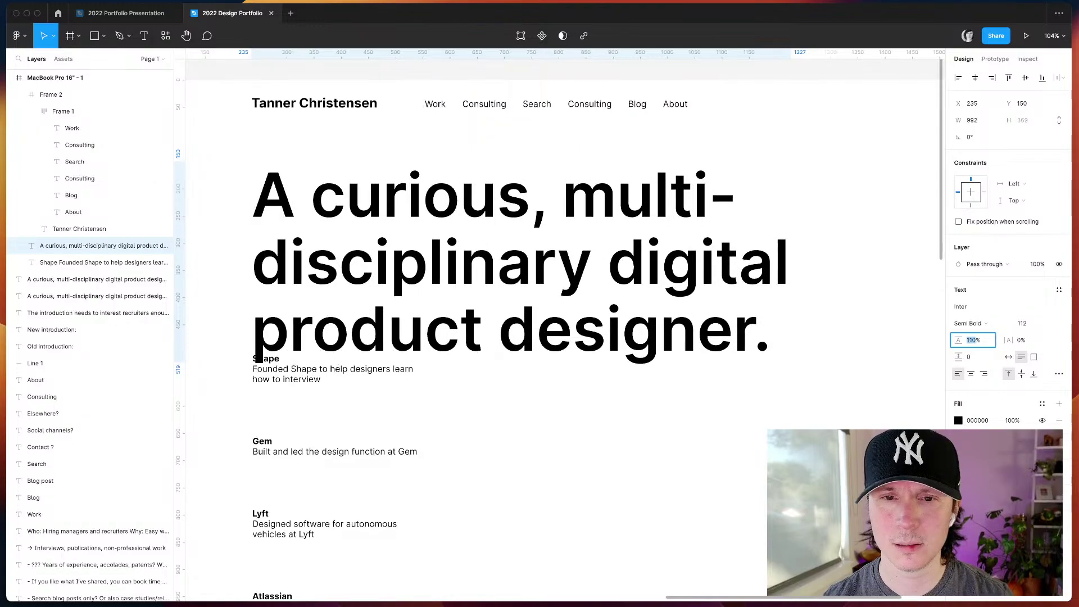
key("shift+Down")
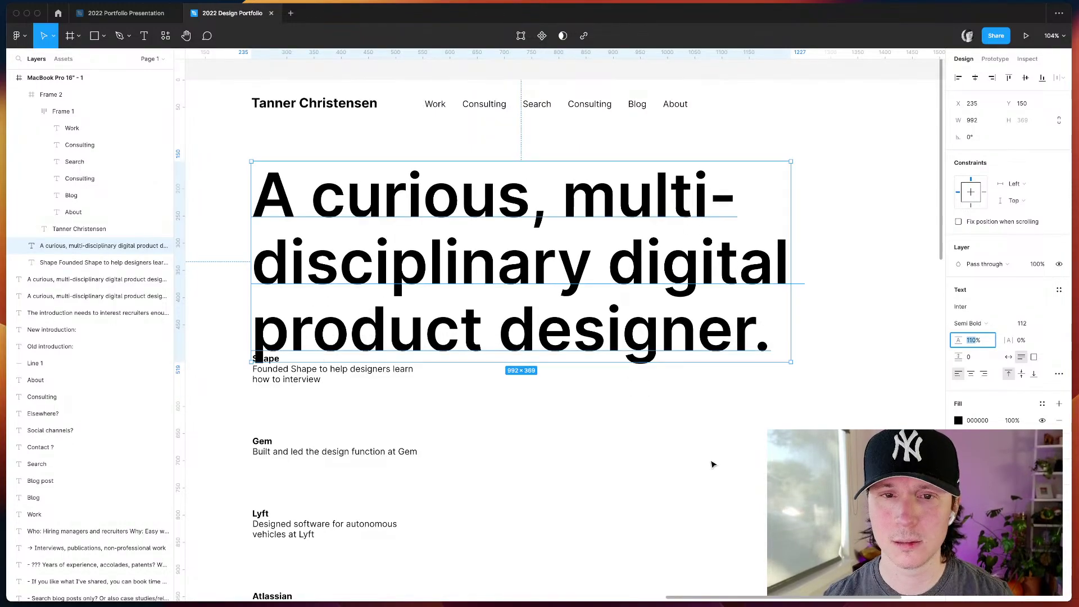
- Move the company experience text block down clear of the introduction statement, to about X 262
left_click(410, 421)
left_click(393, 337)
left_click_drag(295, 370, 308, 484)
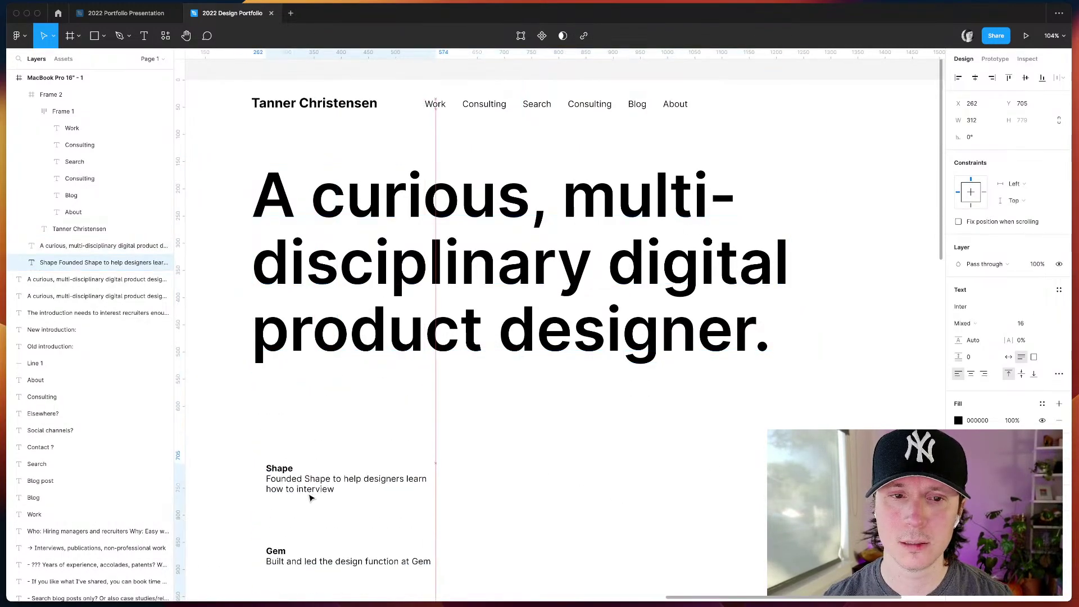
left_click(556, 457)
- Examine the home page's header, introduction statement and experience list with the interface hidden
scroll(556, 457, "up", 1)
scroll(556, 457, "left", 1)
scroll(506, 414, "down", 1)
scroll(506, 414, "right", 1)
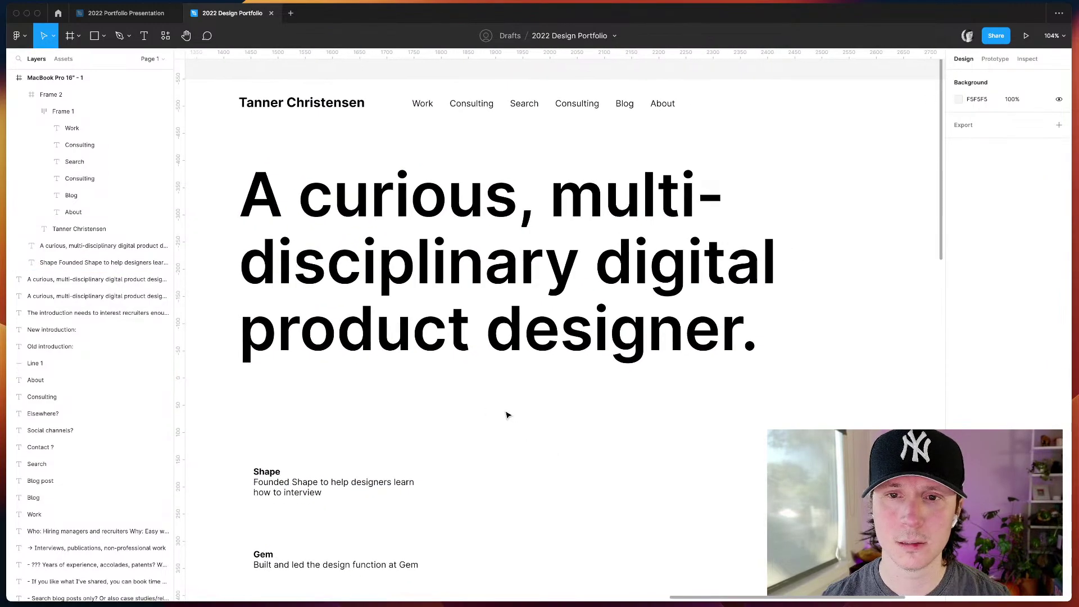
key("super+backslash")
scroll(507, 414, "down", 1)
scroll(507, 415, "right", 1)
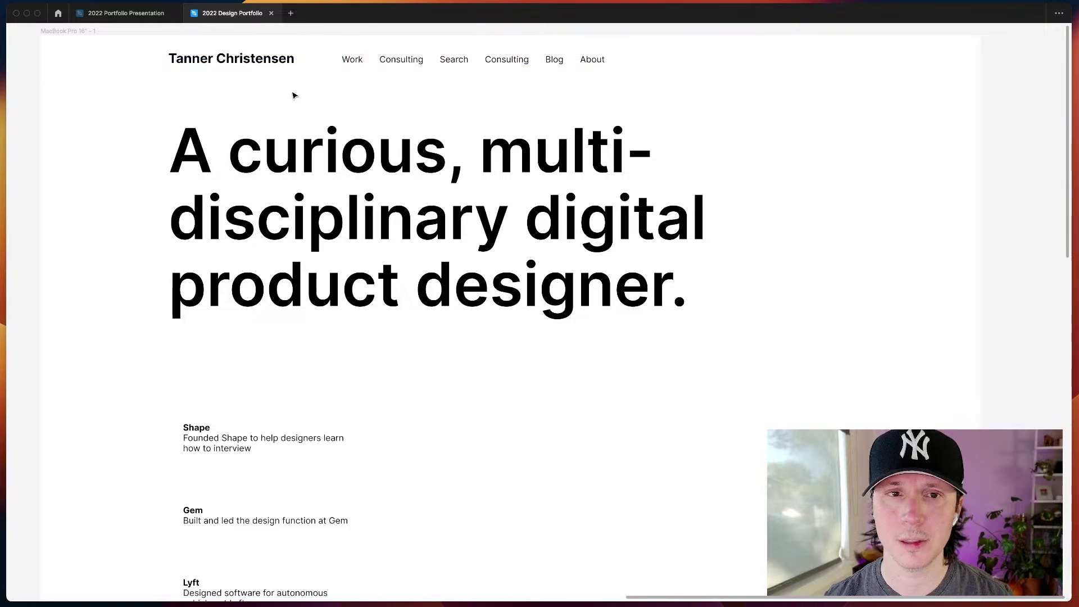
key("super+backslash")
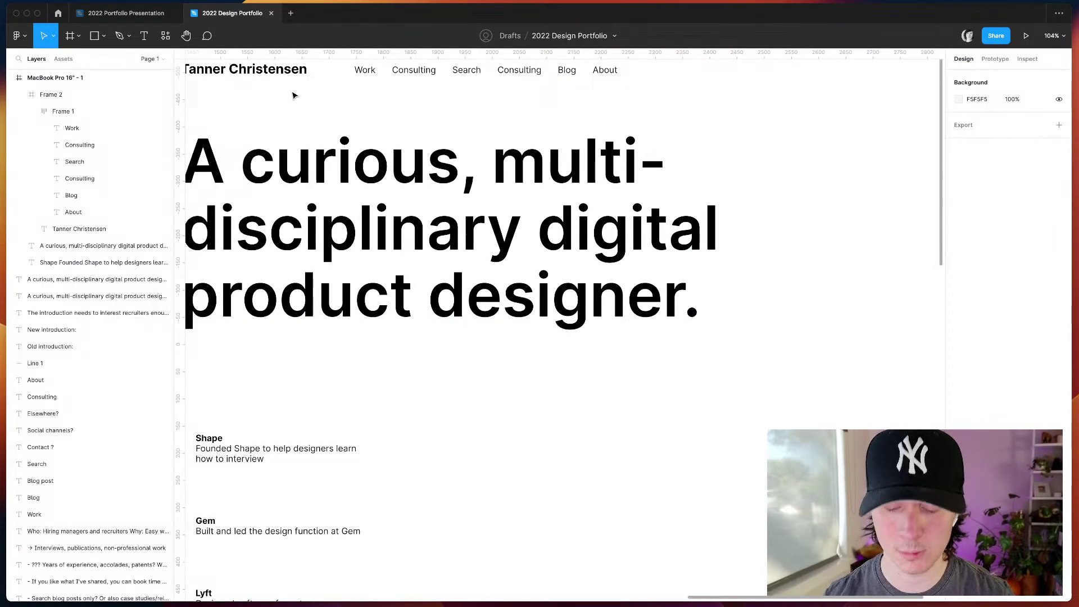
- Set the header frame's width to 1400
key("super+backslash")
left_click(332, 85)
key("super+backslash")
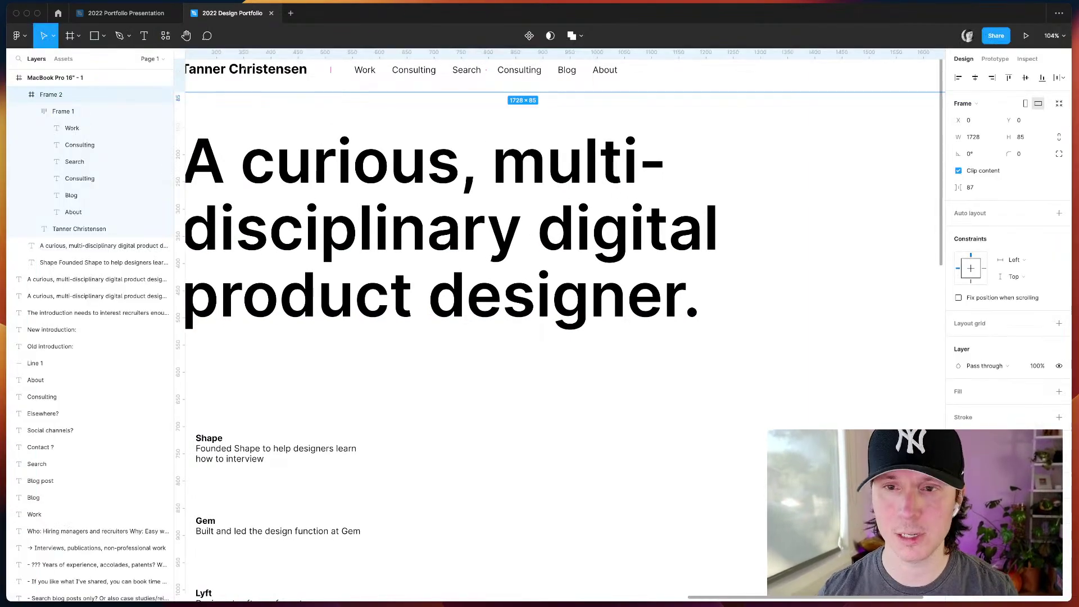
left_click(974, 136)
type("1400")
key("Return")
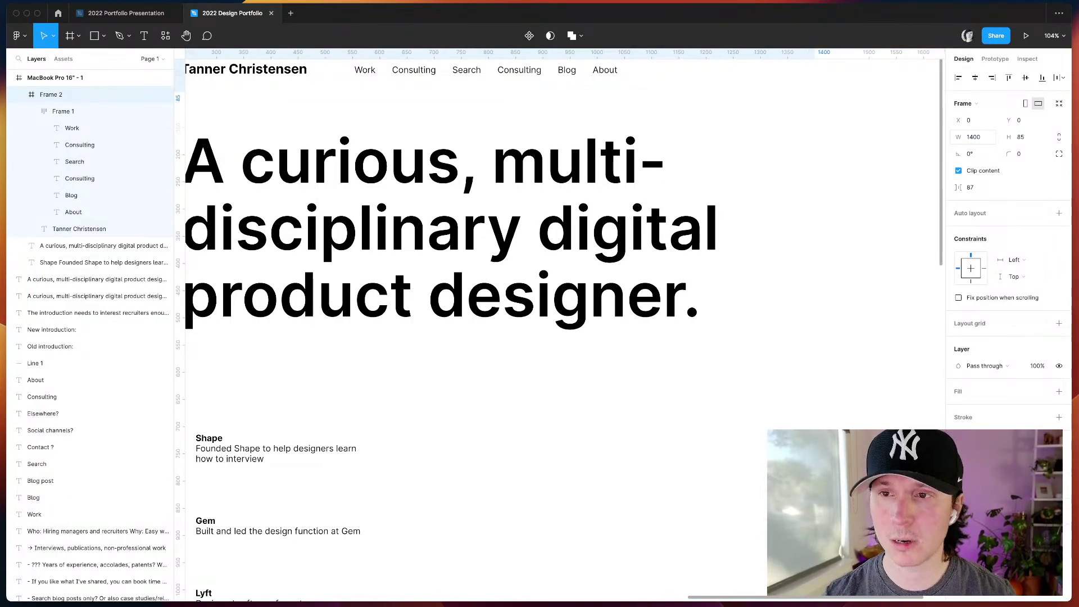
- Centre the header frame horizontally on the page, at X 164
left_click(773, 138)
key("super+backslash")
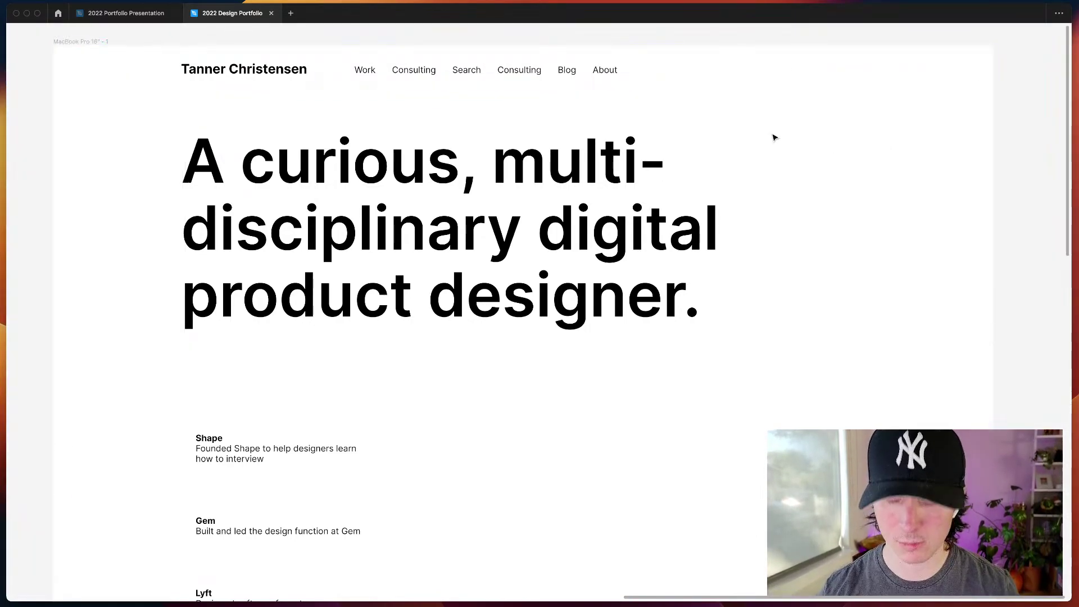
mouse_move(600, 70)
left_mouse_down()
mouse_move(624, 70)
mouse_move(614, 69)
left_mouse_up()
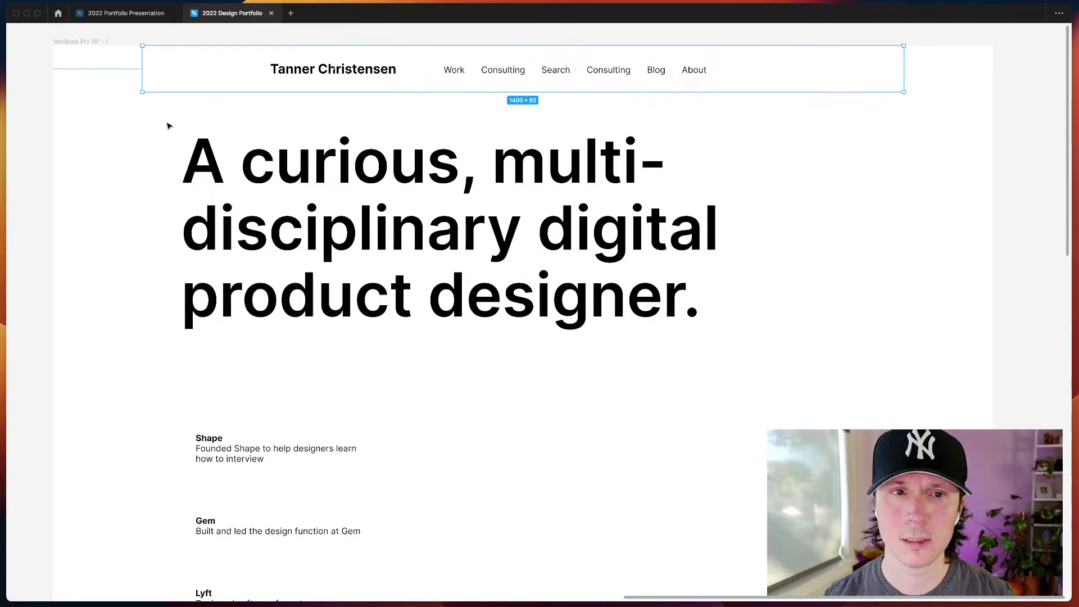
left_click(149, 131)
- Add vertical ruler guides along the header frame's left and right edges
key("super+backslash")
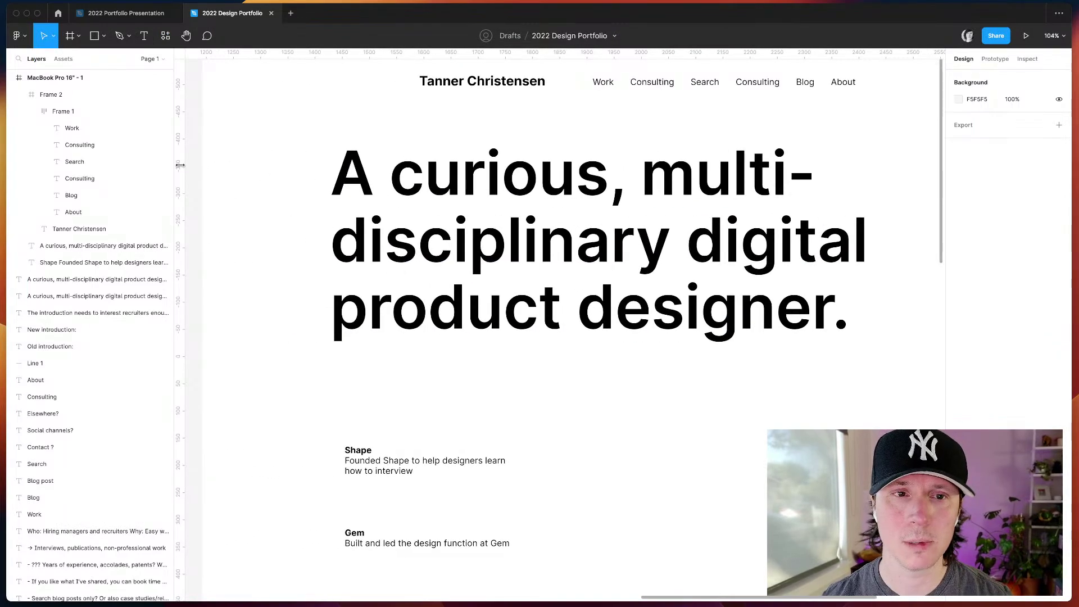
left_click(361, 84)
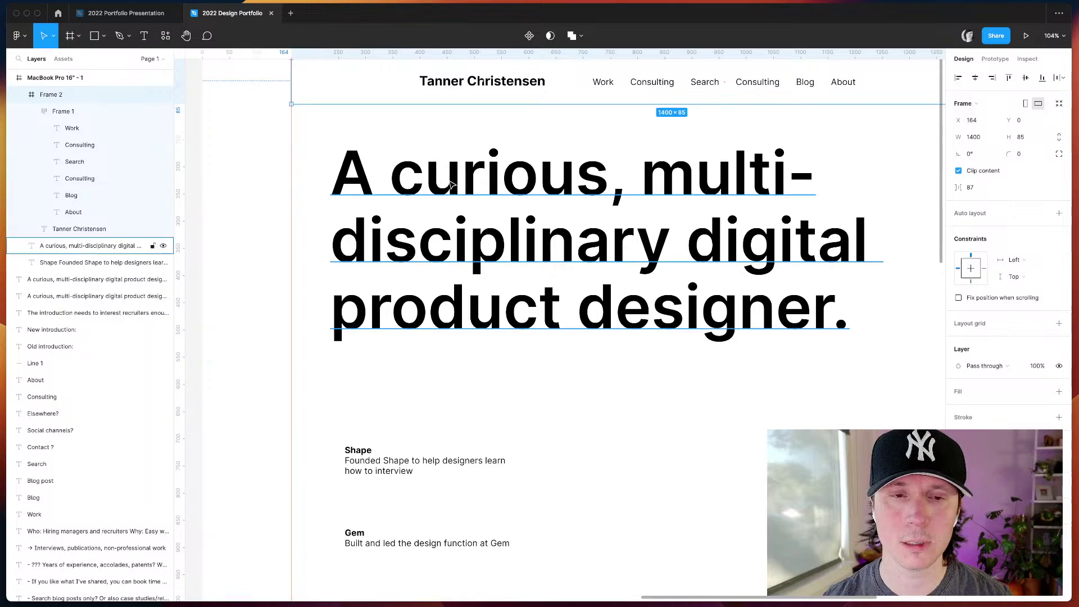
scroll(382, 191, "right", 6)
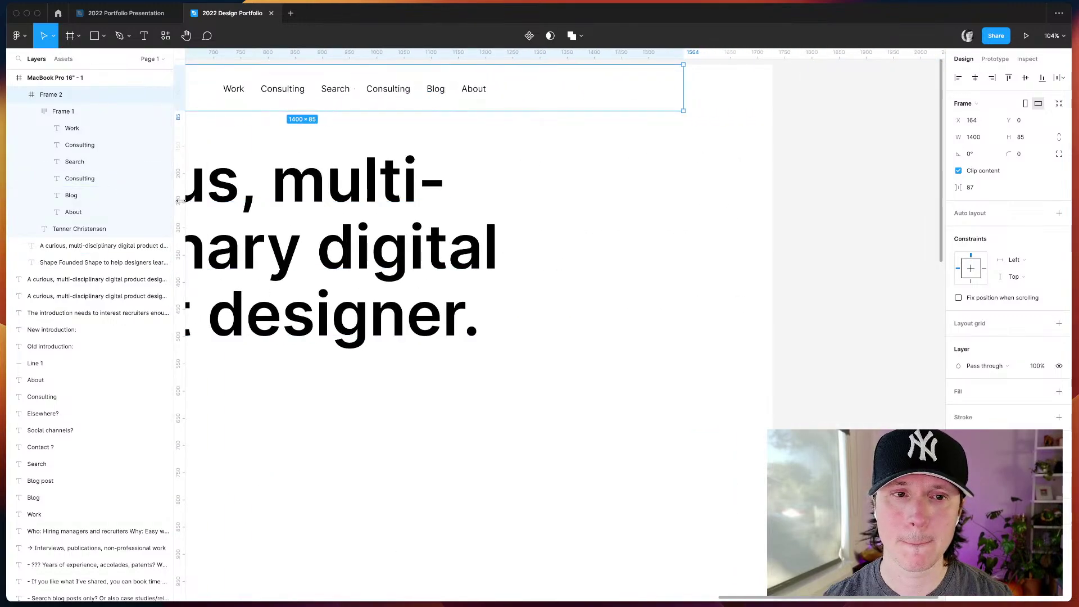
left_click_drag(179, 194, 683, 201)
left_click(625, 234)
- Move the name heading to X 0 inside the header frame, flush with the left guide
scroll(625, 234, "left", 6)
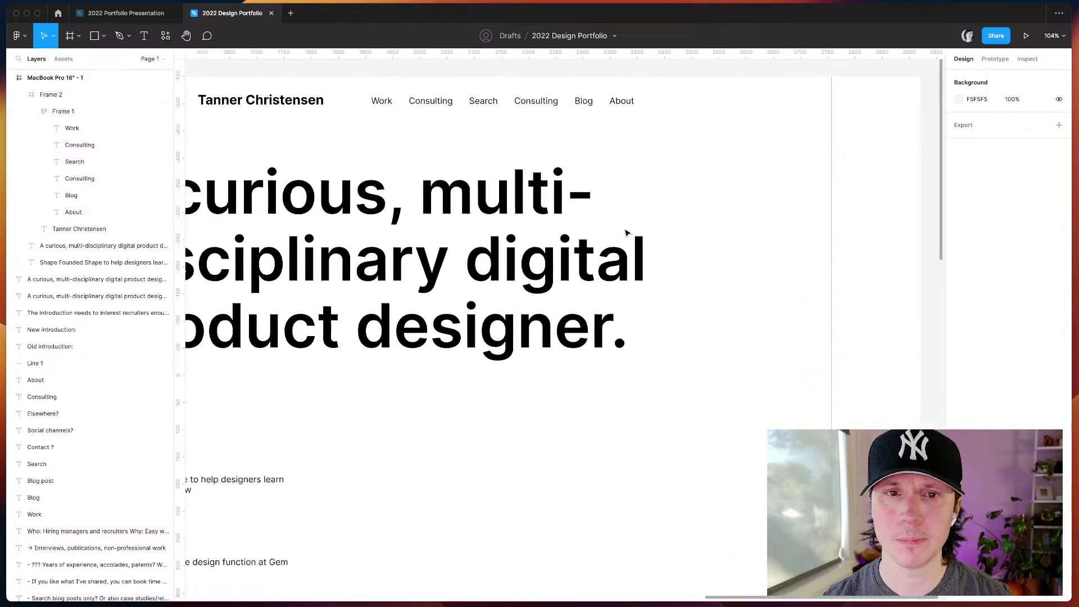
key("ctrl+backslash")
scroll(327, 150, "right", 2)
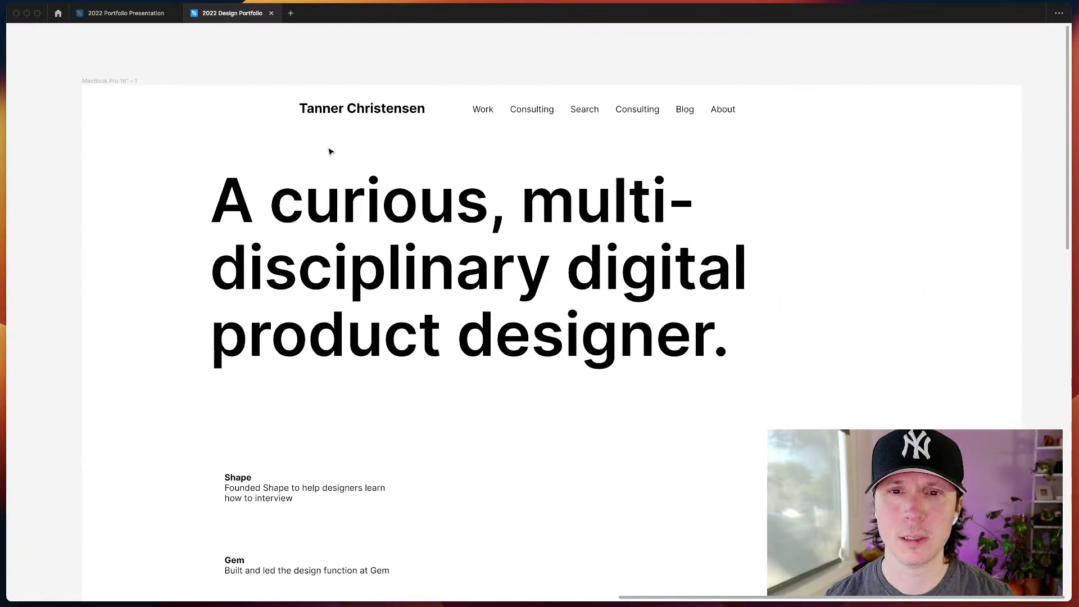
double_click(315, 113)
key("ctrl+backslash")
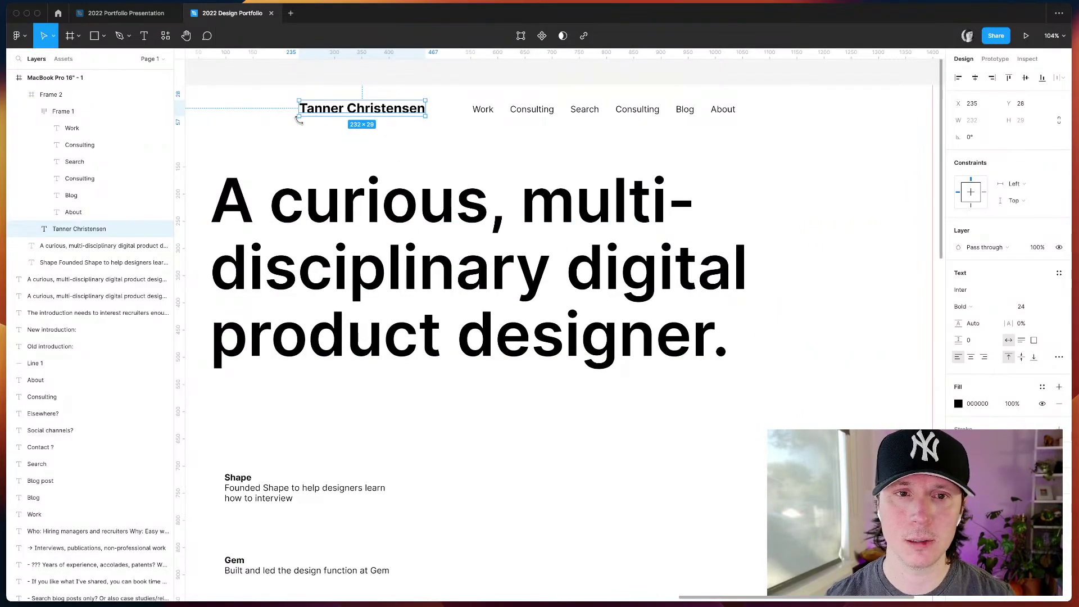
scroll(300, 120, "left", 4)
left_click_drag(427, 112, 300, 113)
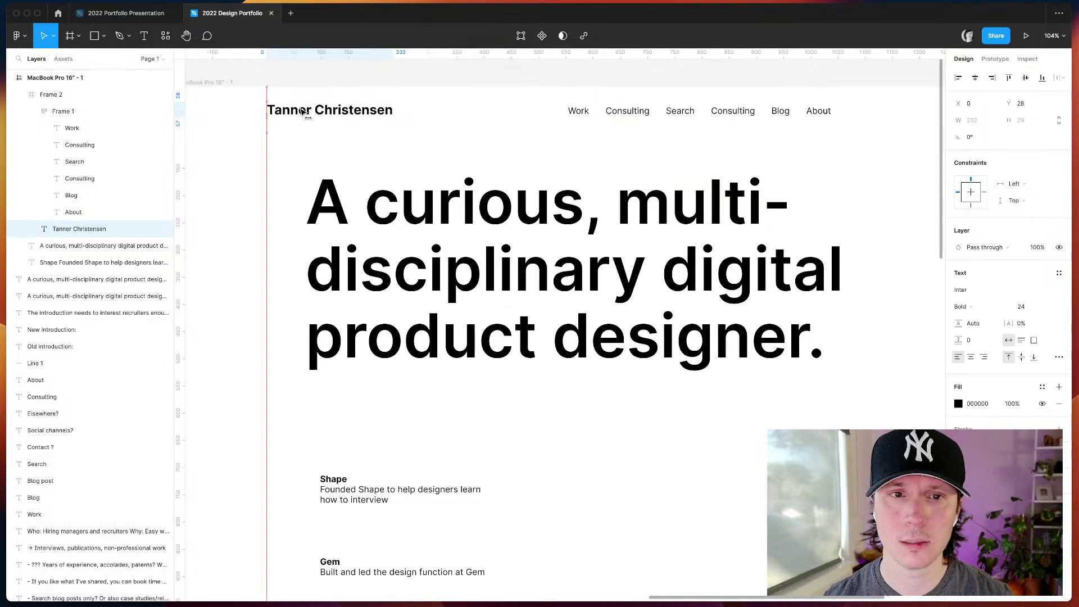
- Move the navigation row along the header frame to near the right guide
left_click(590, 114)
scroll(590, 114, "right", 10)
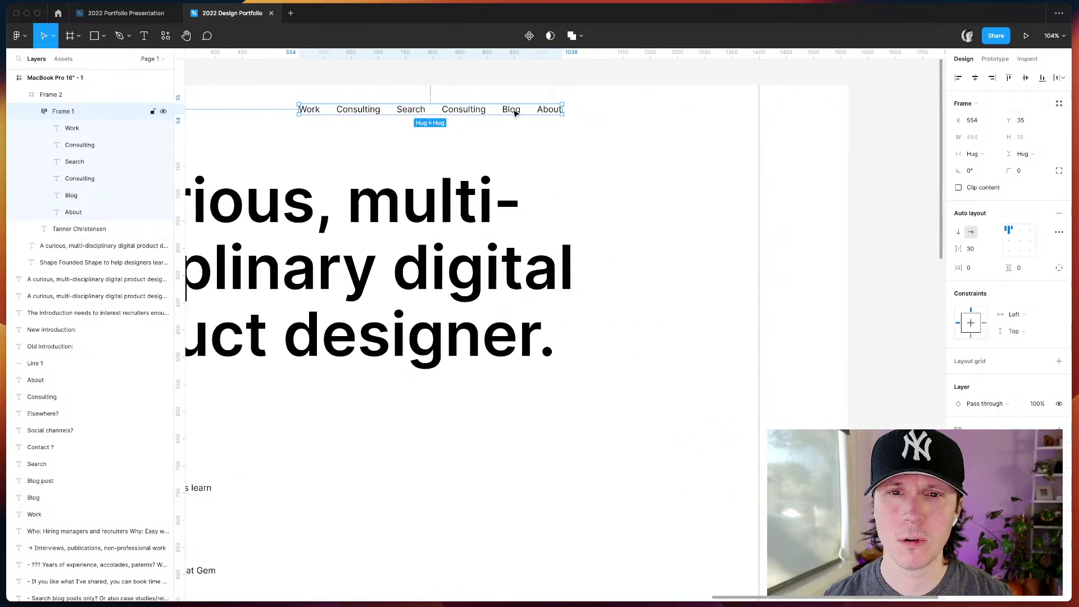
left_click_drag(523, 112, 699, 111)
left_click(701, 285)
- Shift the name heading right, leaving a gap between it and the left guide
scroll(703, 284, "left", 5)
left_click(308, 122)
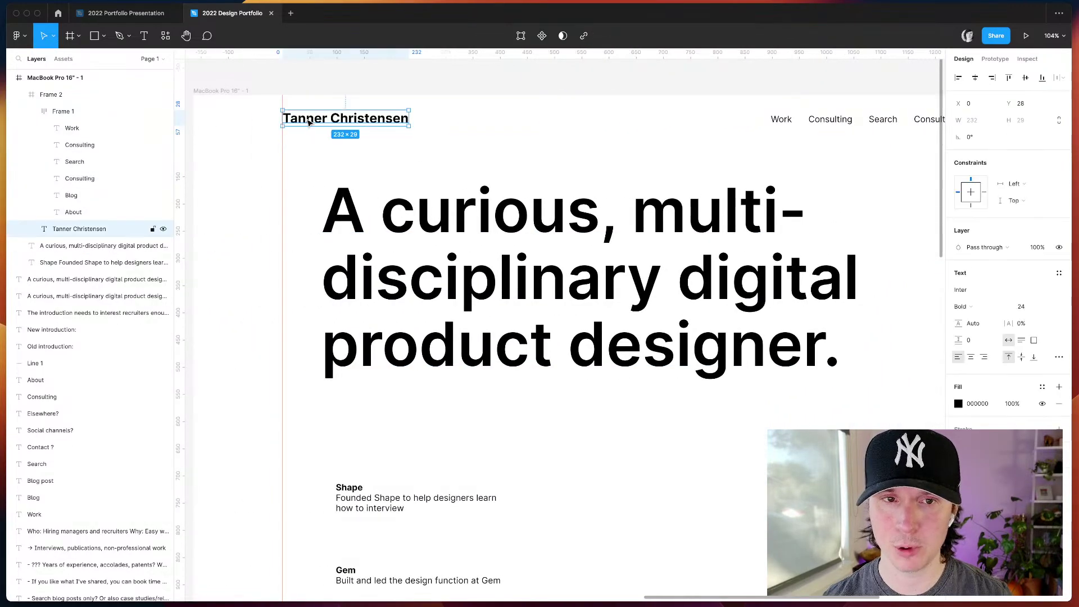
left_click_drag(304, 122, 357, 123)
- Draw a circle about 61 × 61 before the name heading, against the left guide at X 0, Y 14 in the header frame
key("Escape")
key("Escape")
key("o")
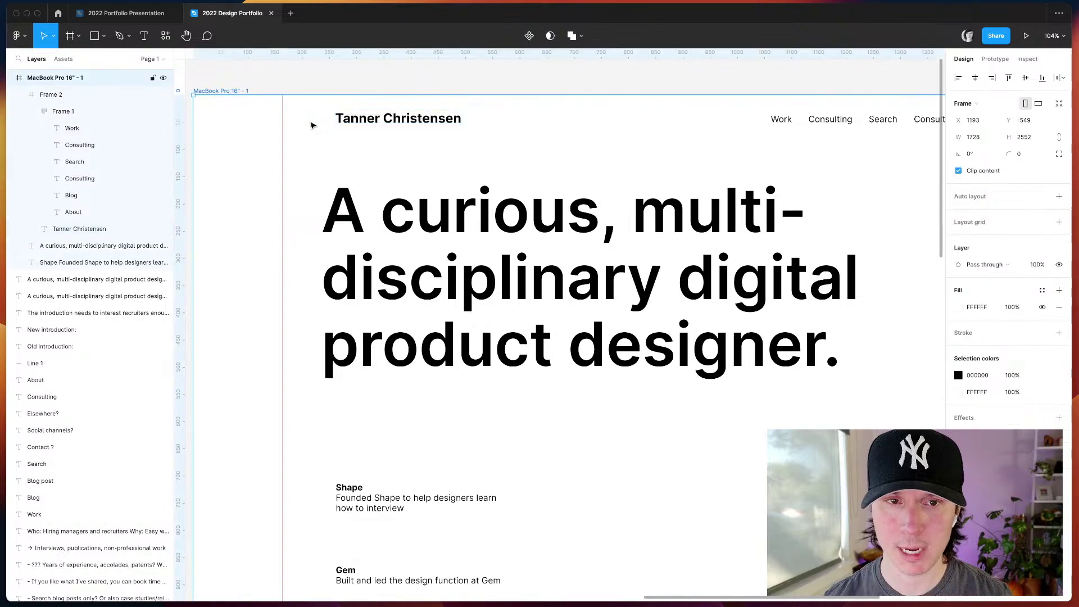
left_click_drag(293, 101, 321, 135)
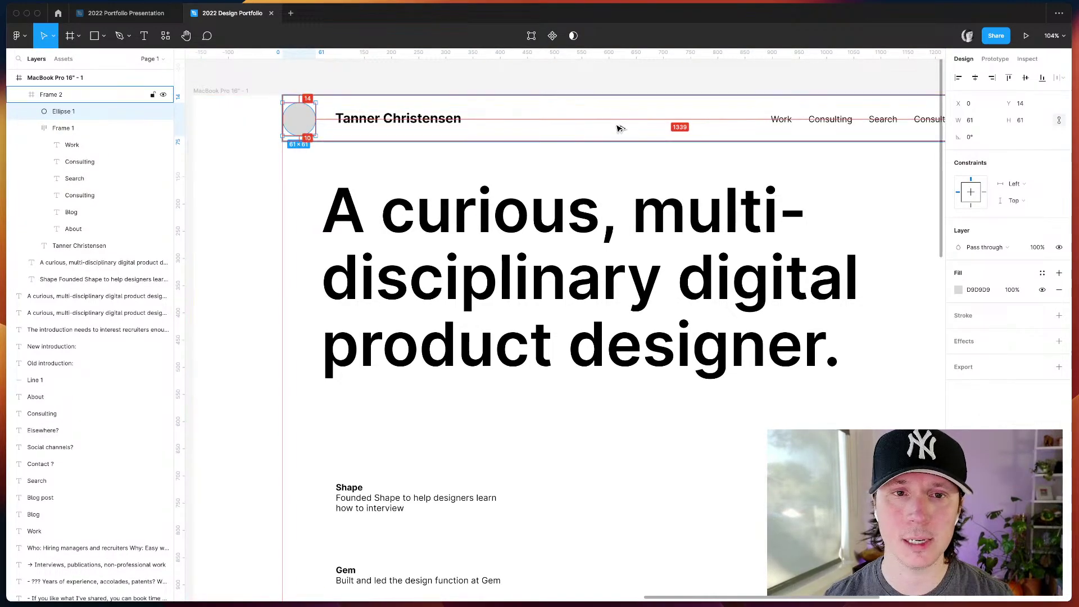
- Nudge the circle in the header frame to X 11, Y 11
key("Left")
key("Left")
key("Left")
key("Left")
key("Left")
key("Left")
key("Left")
key("Left")
key("Up")
key("Up")
key("Up")
key("Up")
key("Up")
key("Up")
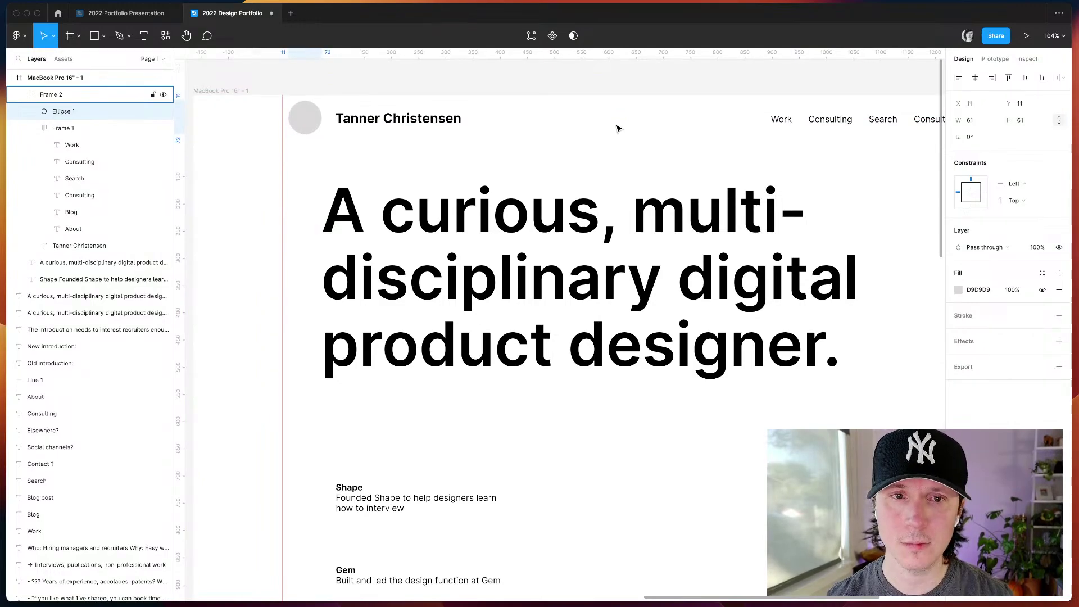
- Move the name heading closer to the circle, to X 86 in the header frame
left_click(403, 118)
left_click_drag(403, 118, 396, 118)
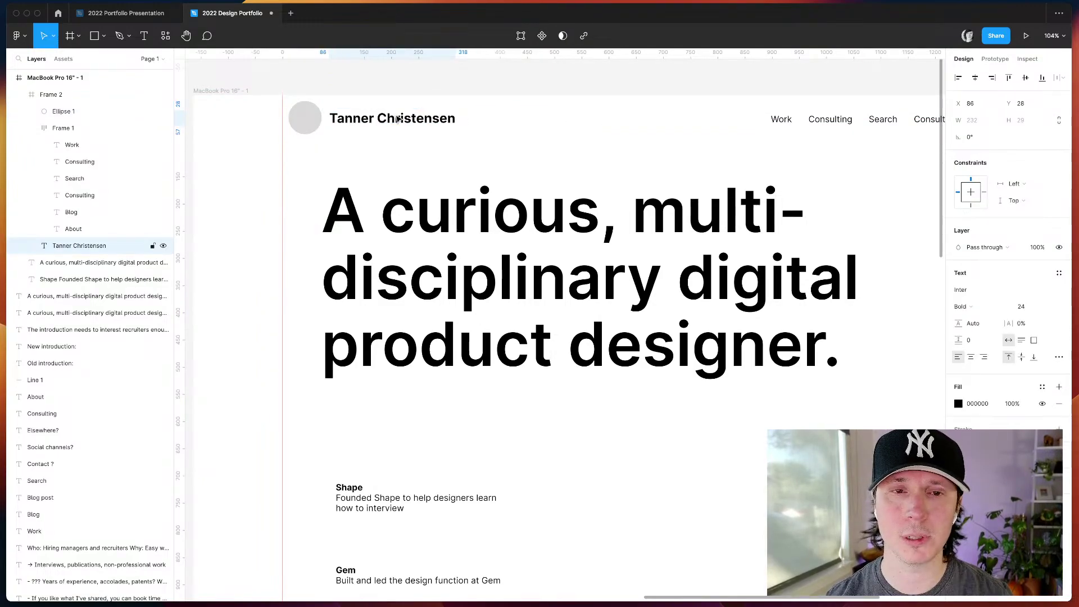
left_click(442, 82)
scroll(442, 82, "right", 3)
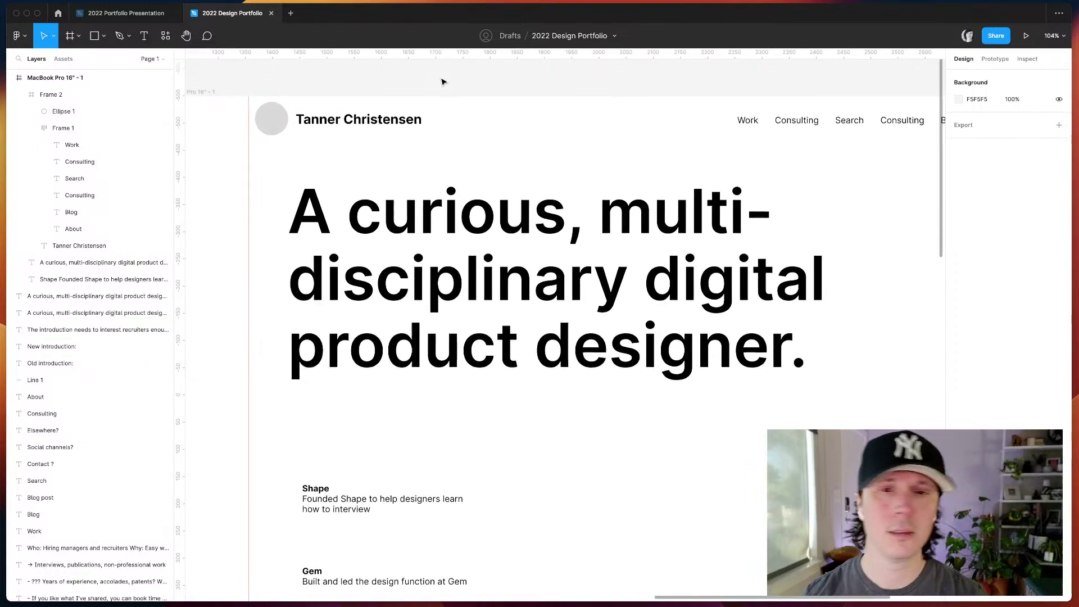
scroll(442, 82, "right", 2)
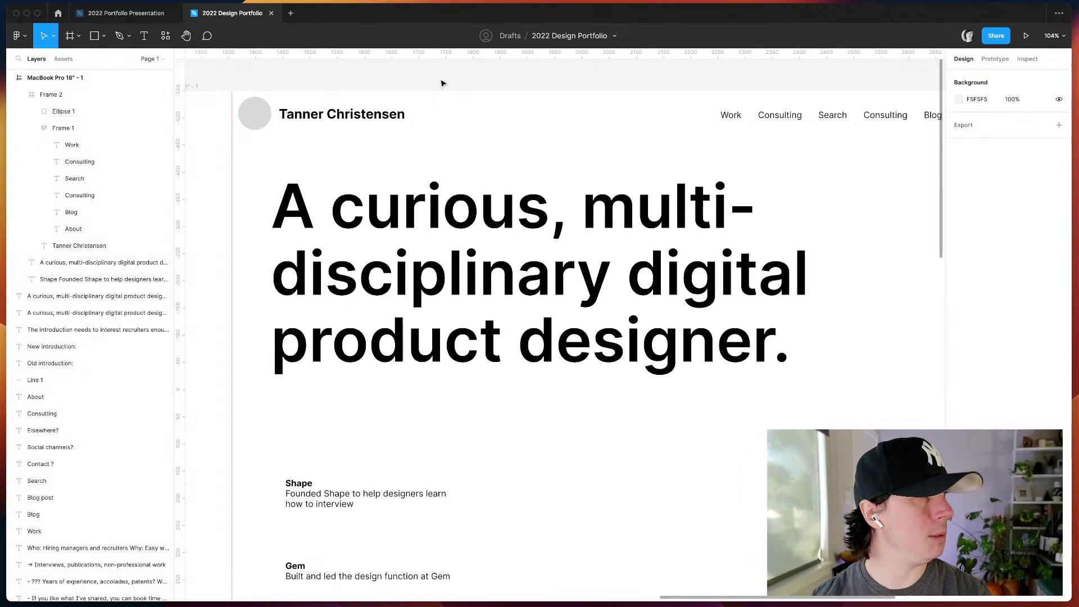
scroll(442, 83, "right", 3)
key("super+backslash")
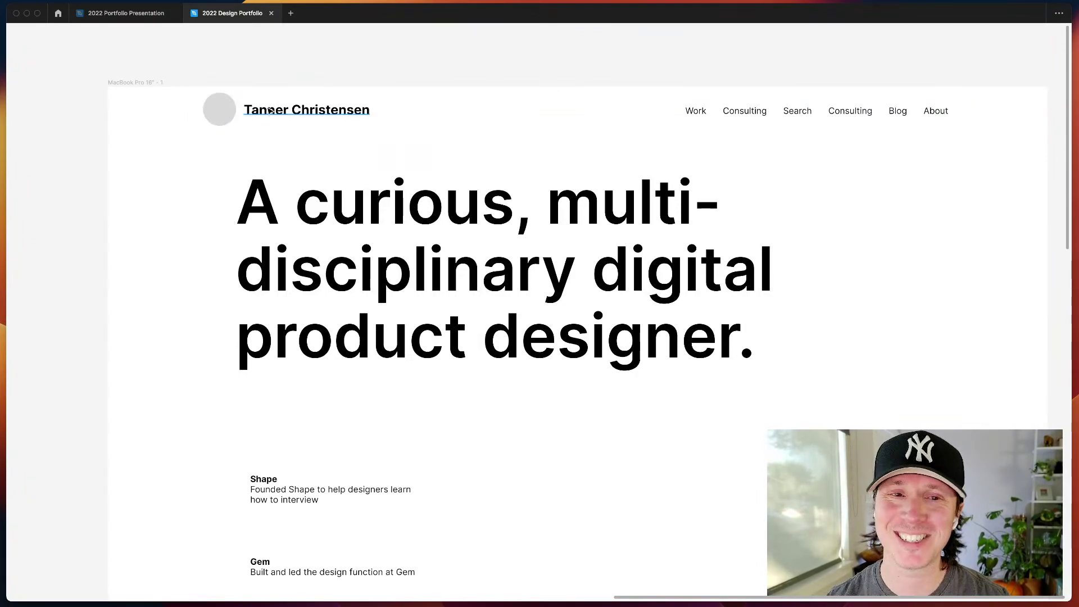
- Delete the grey circle before the name heading
left_click(217, 108)
left_click(210, 112)
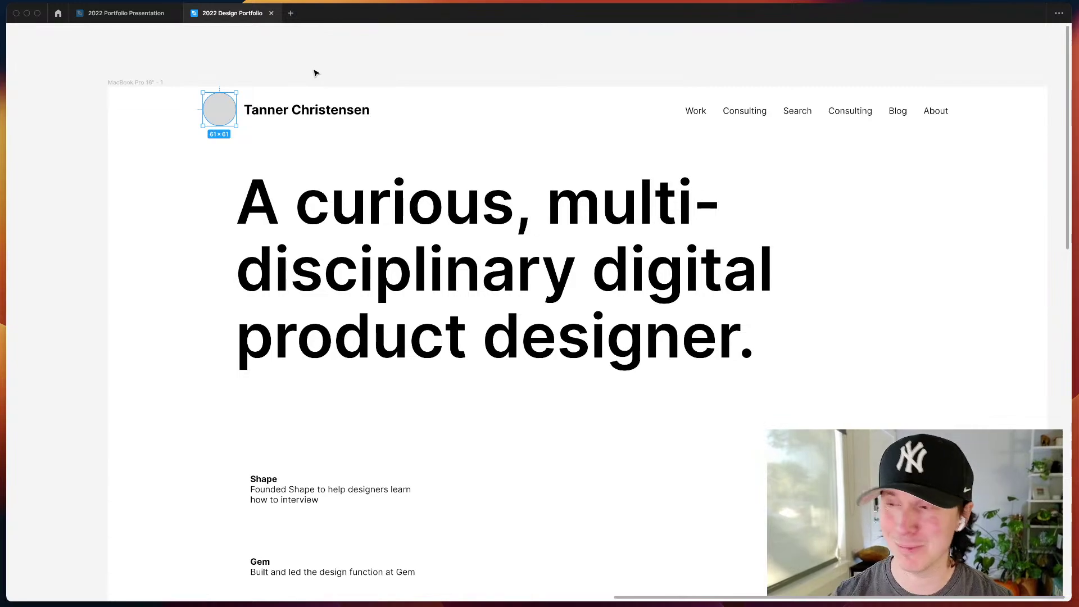
key("Delete")
- Move the name heading back beside the left guide, to X 5 in the header frame
left_click(316, 116)
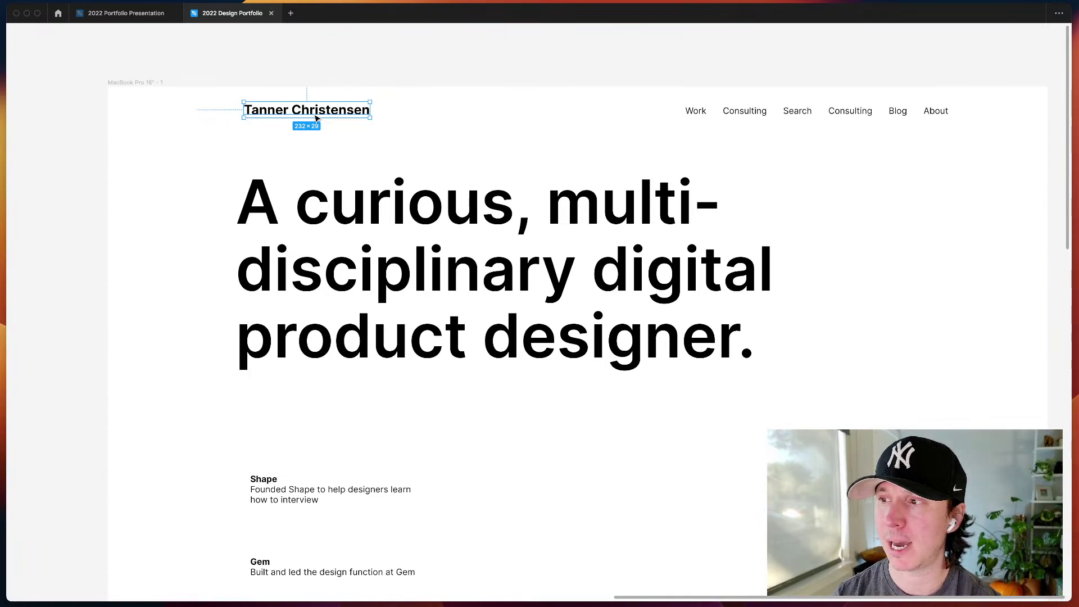
left_click_drag(317, 117, 296, 119)
key("super+backslash")
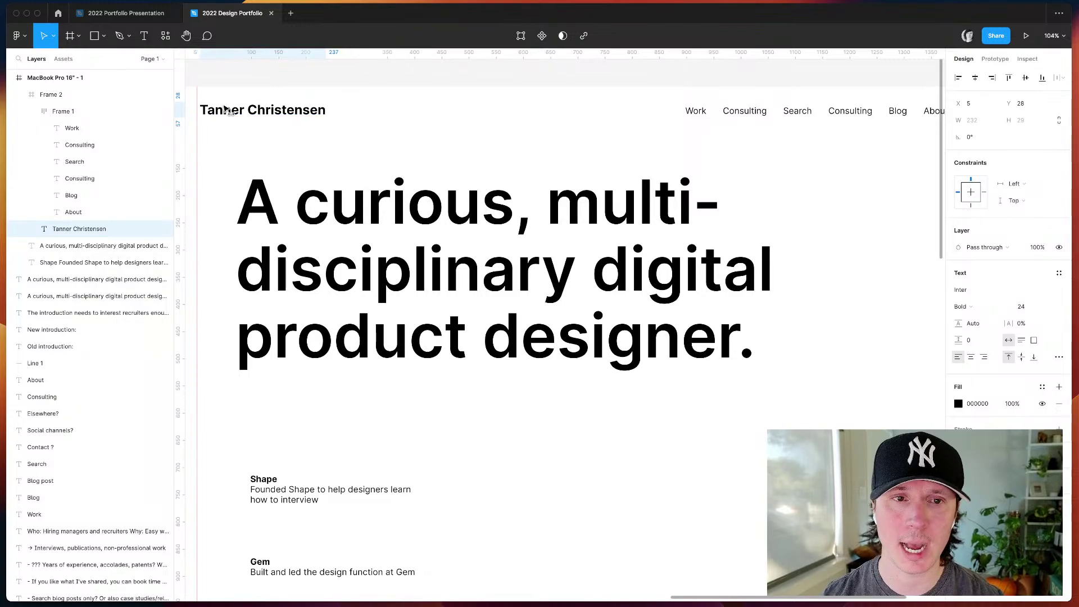
left_click(397, 67)
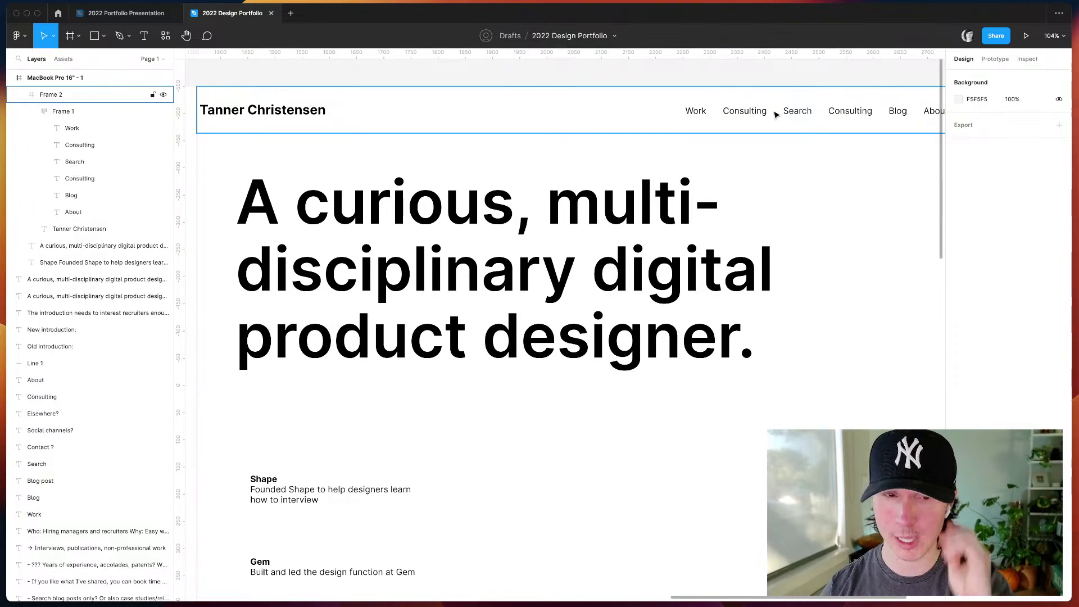
- Add a three-line text note above the page frame reading "Search page", "Search input" and "Search button → dialog for search"
key("super+backslash")
scroll(728, 107, "up", 4)
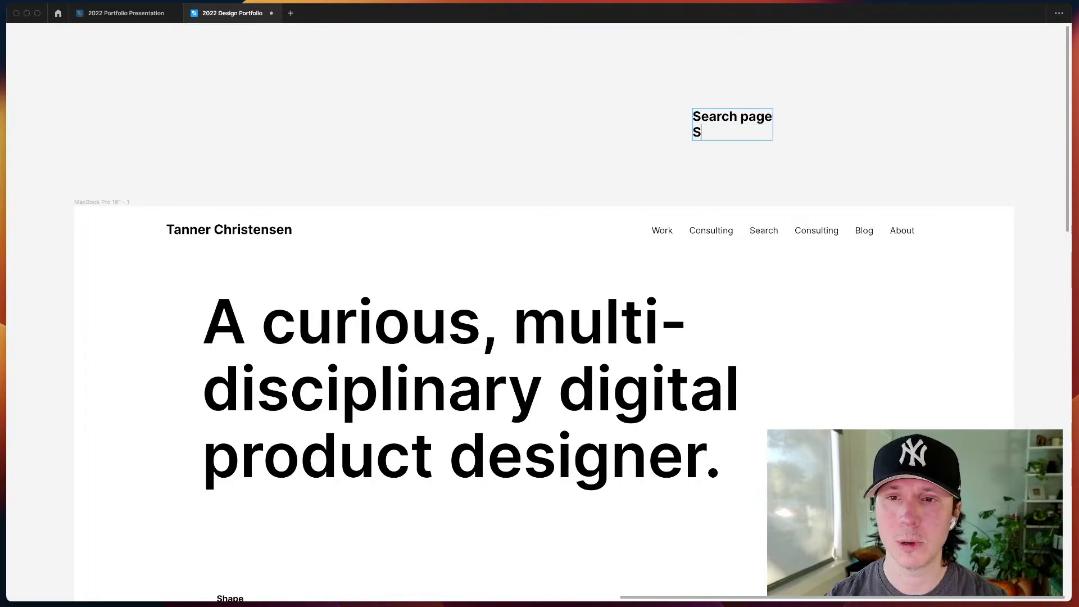
type("input")
key("Return")
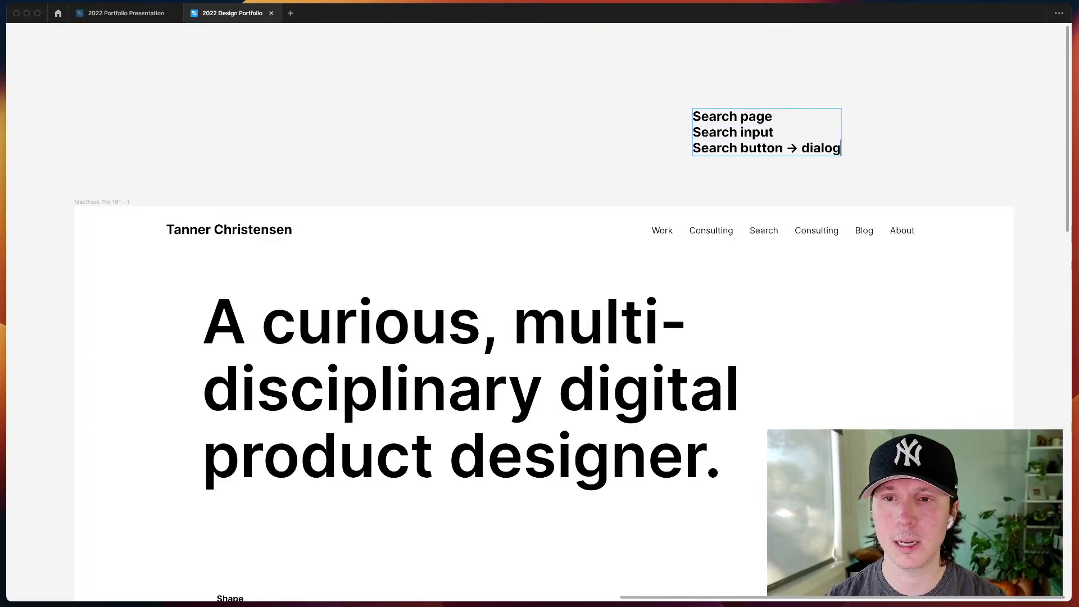
key("Escape")
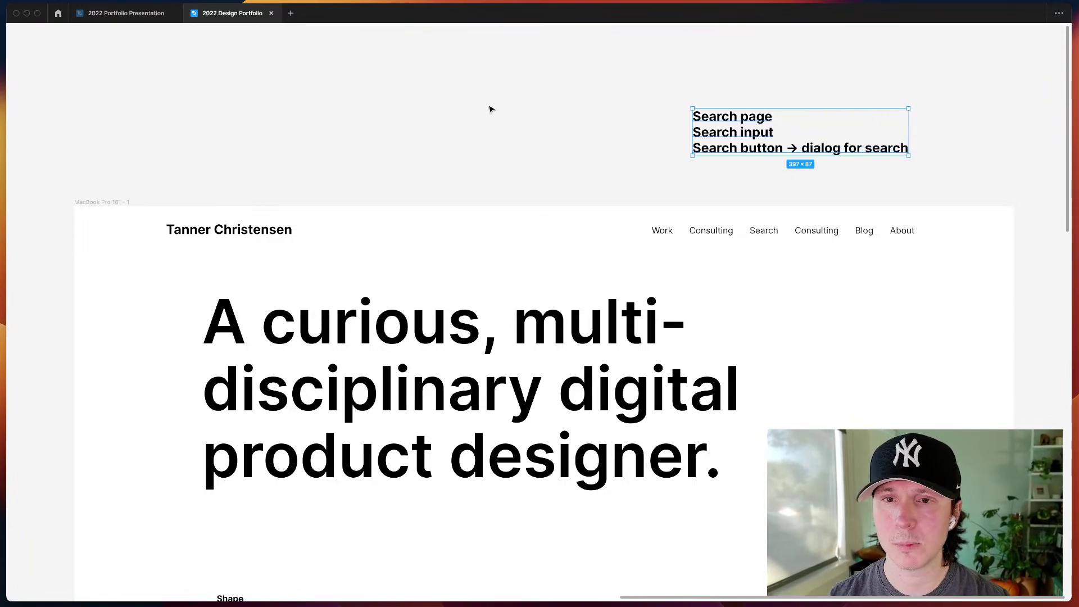
key("super+space")
key("Escape")
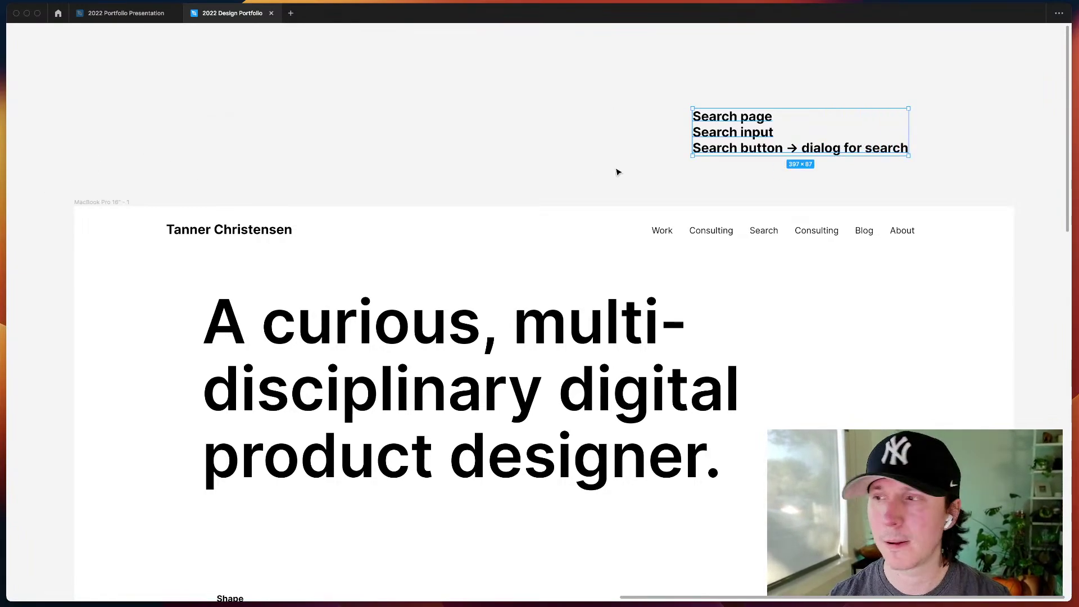
key("Escape")
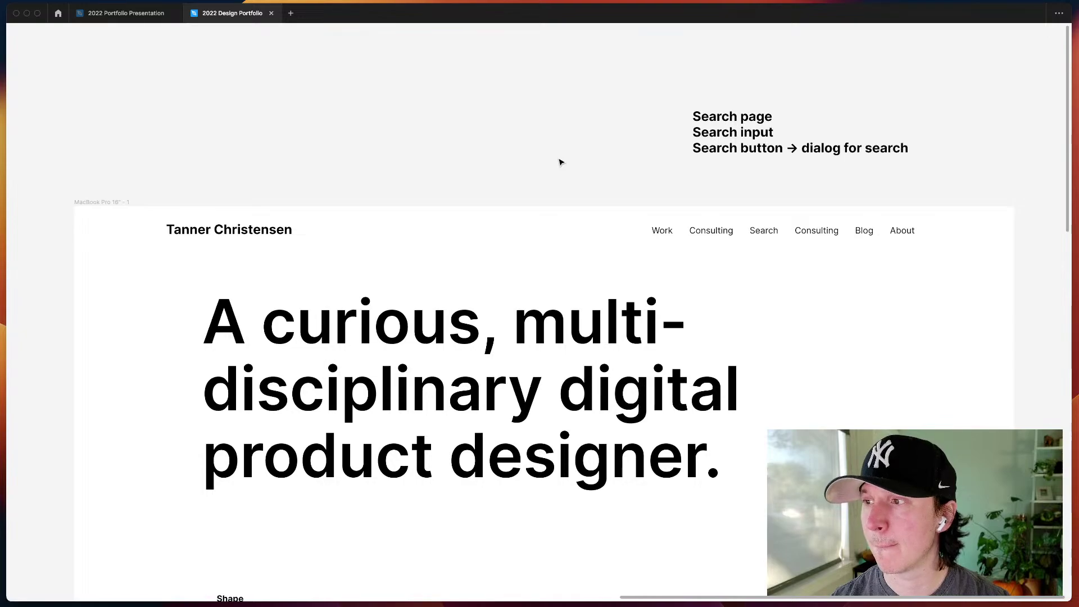
- Try a letter spacing of 1.5% on the large introduction statement
scroll(560, 163, "down", 3)
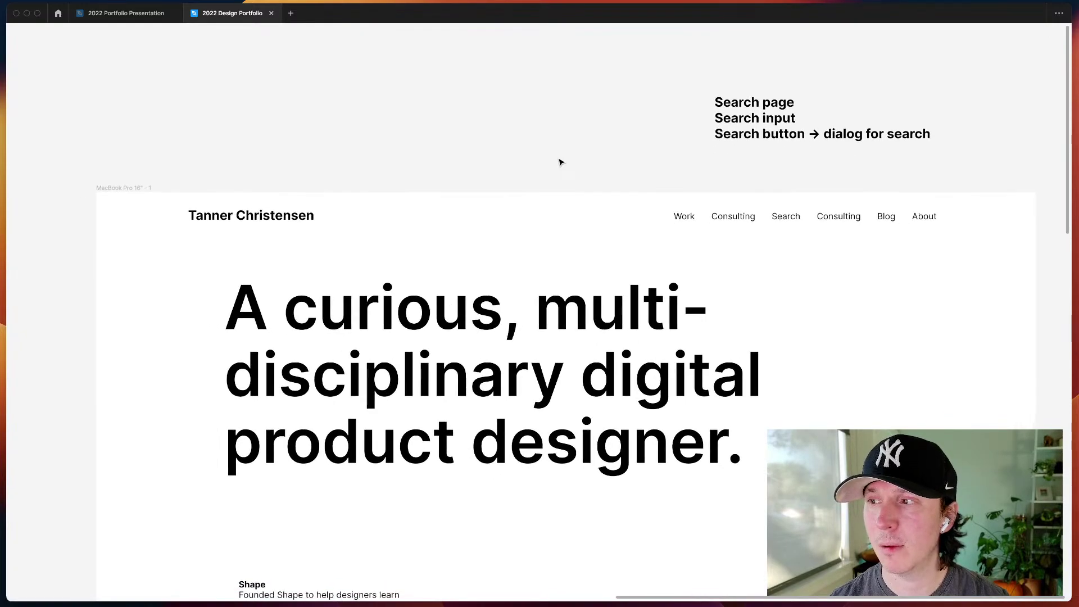
left_click(486, 257)
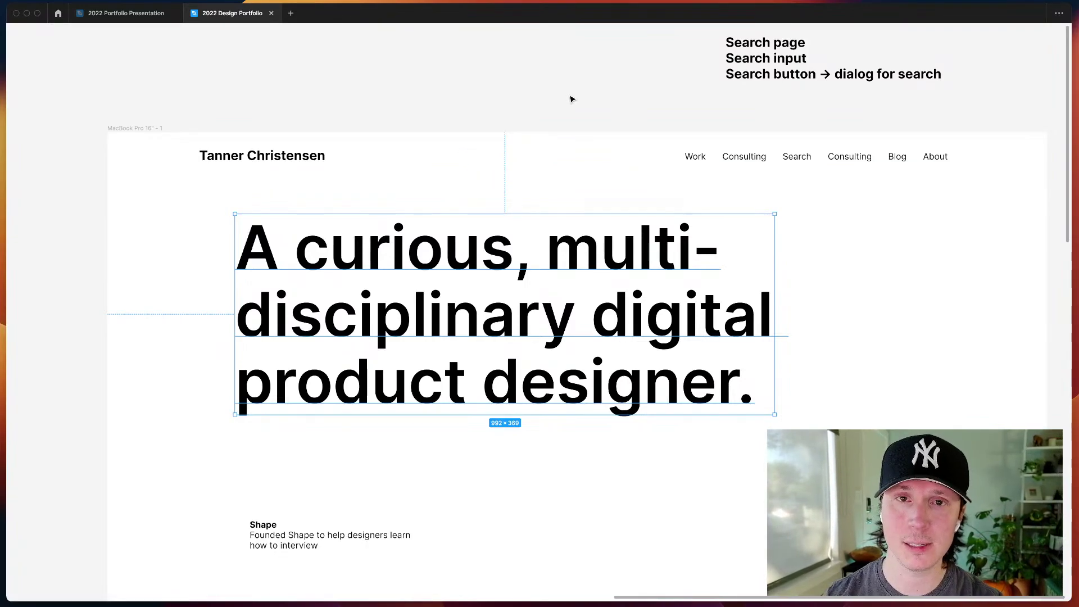
key("super+backslash")
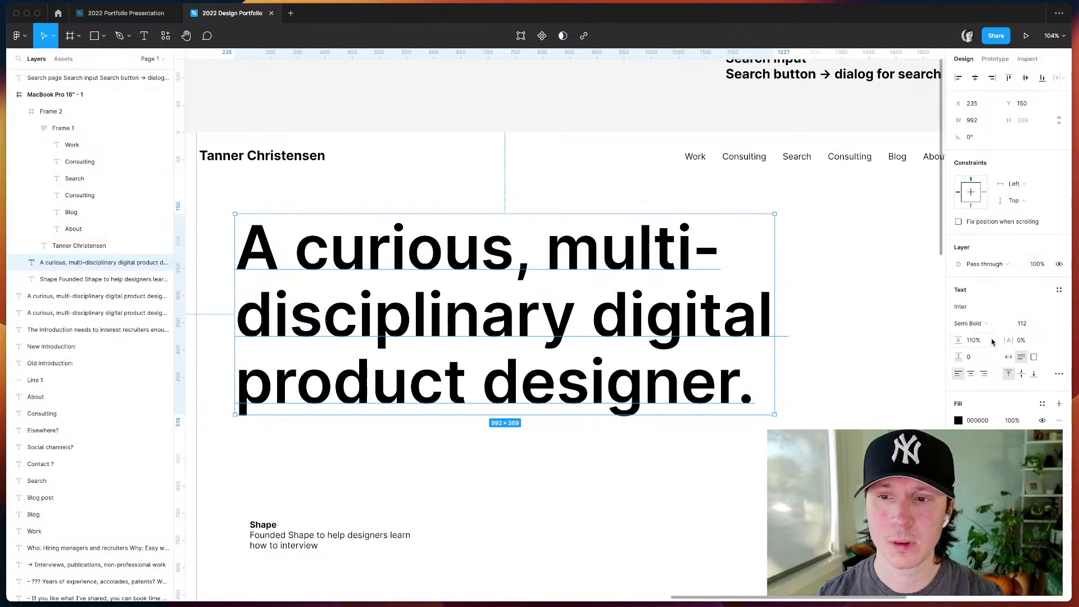
left_click_drag(1005, 340, 1005, 340)
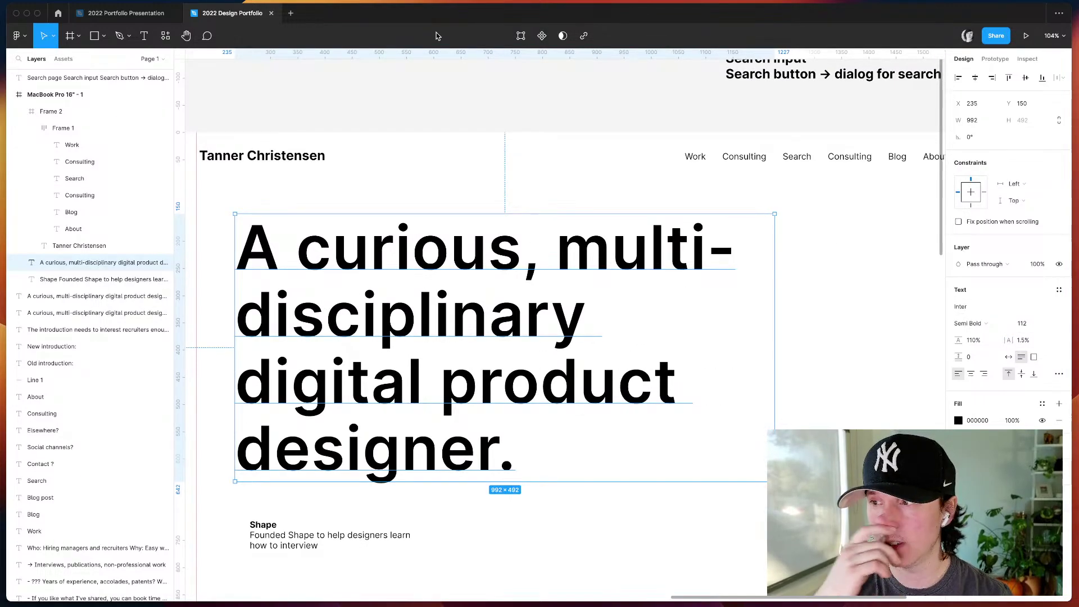
key("ctrl+z")
left_click(373, 91)
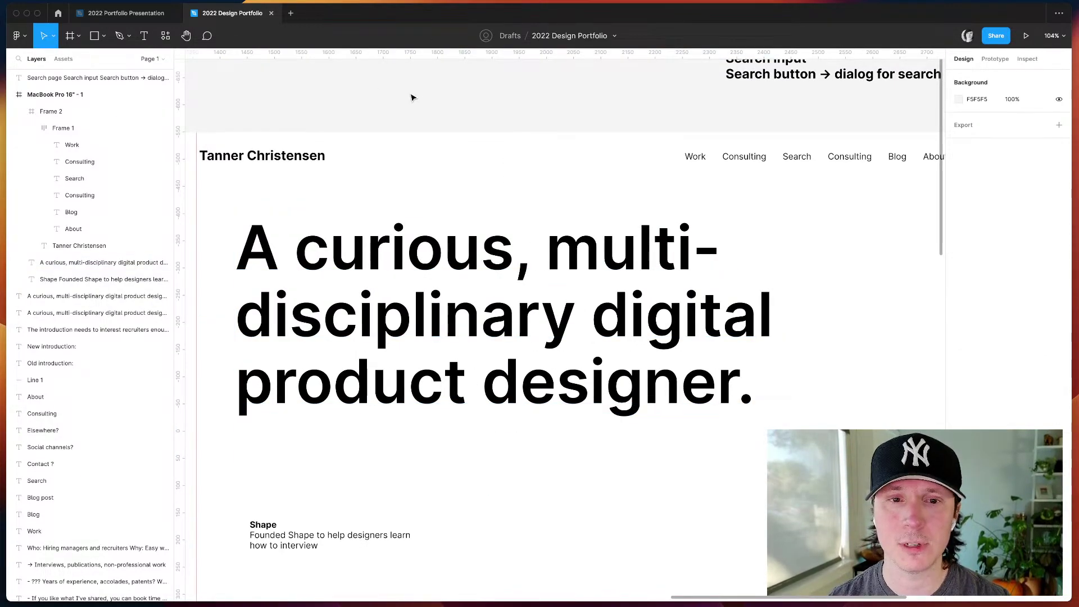
- Move the introduction statement to X 169, Y 149 and widen its text box to 1395, reaching the right guide
key("super+backslash")
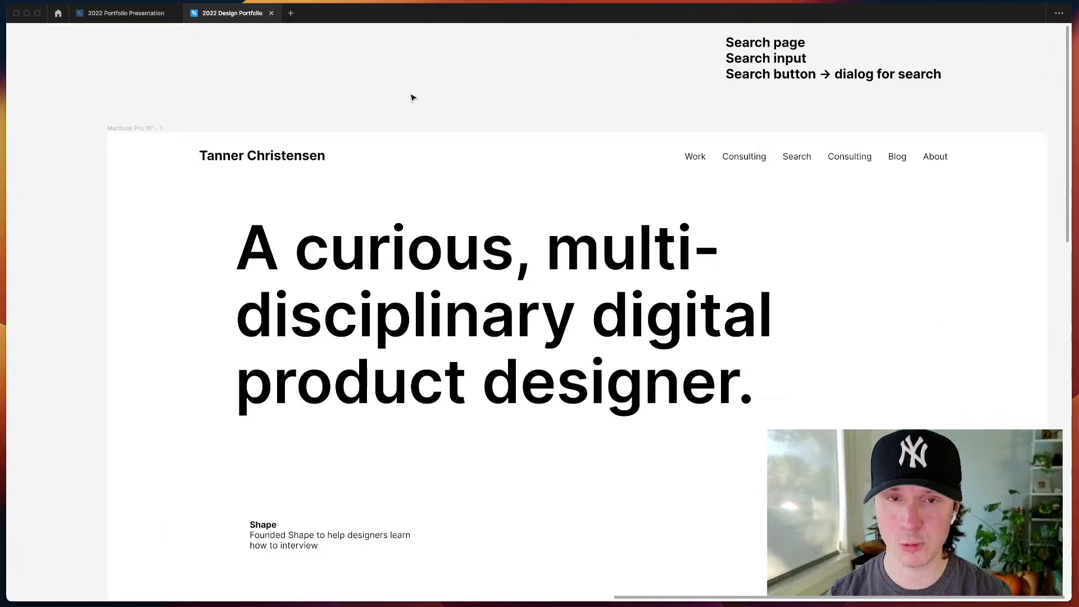
scroll(412, 96, "down", 2)
scroll(412, 96, "right", 2)
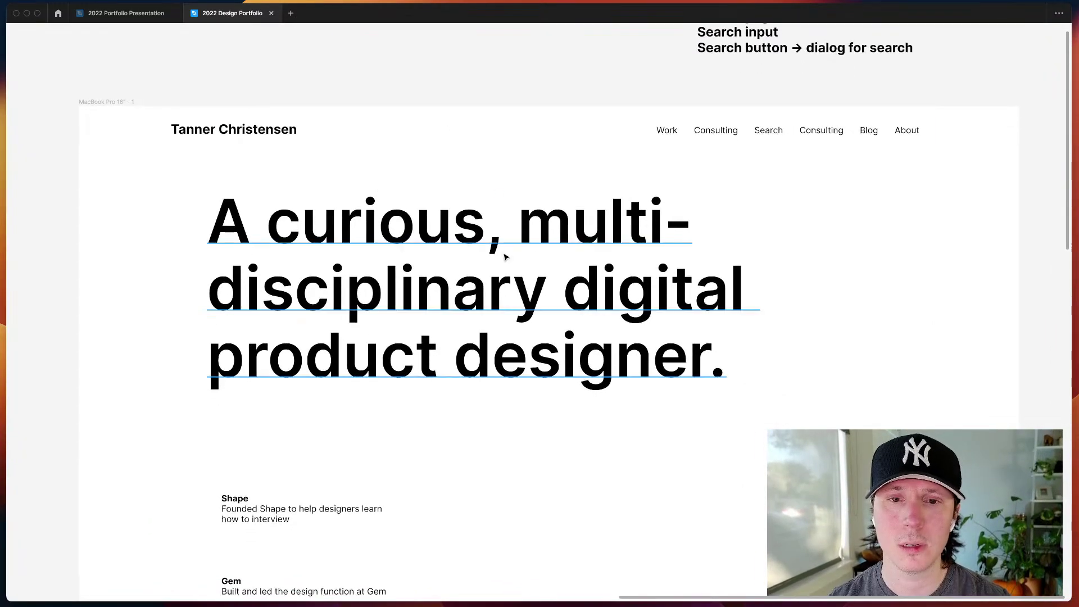
left_click(504, 257)
mouse_move(504, 256)
left_mouse_down()
mouse_move(470, 248)
mouse_move(491, 247)
left_mouse_up()
key("super+backslash")
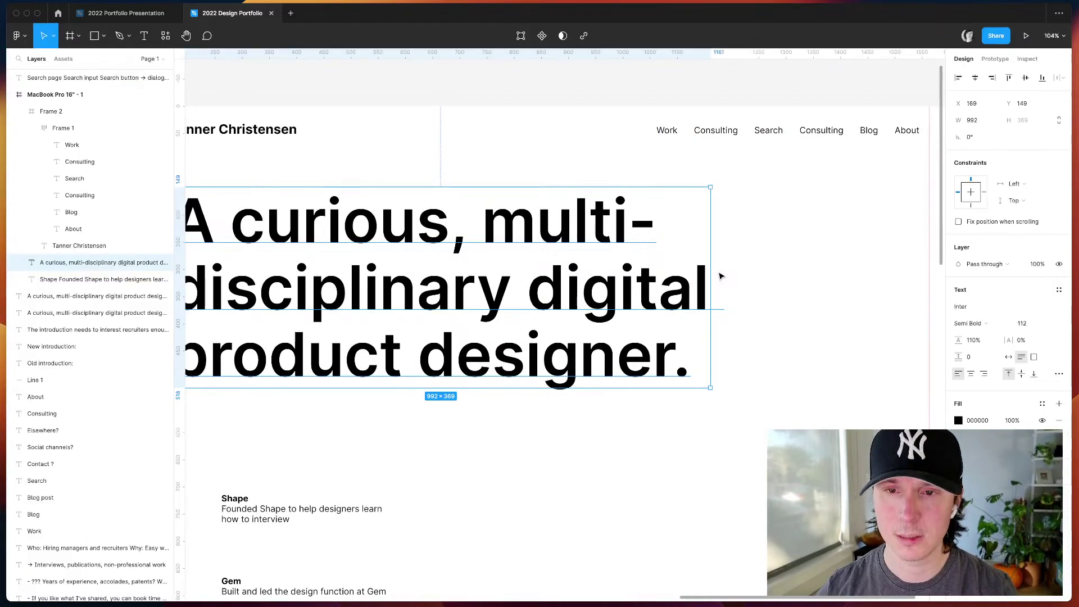
left_click_drag(709, 277, 929, 276)
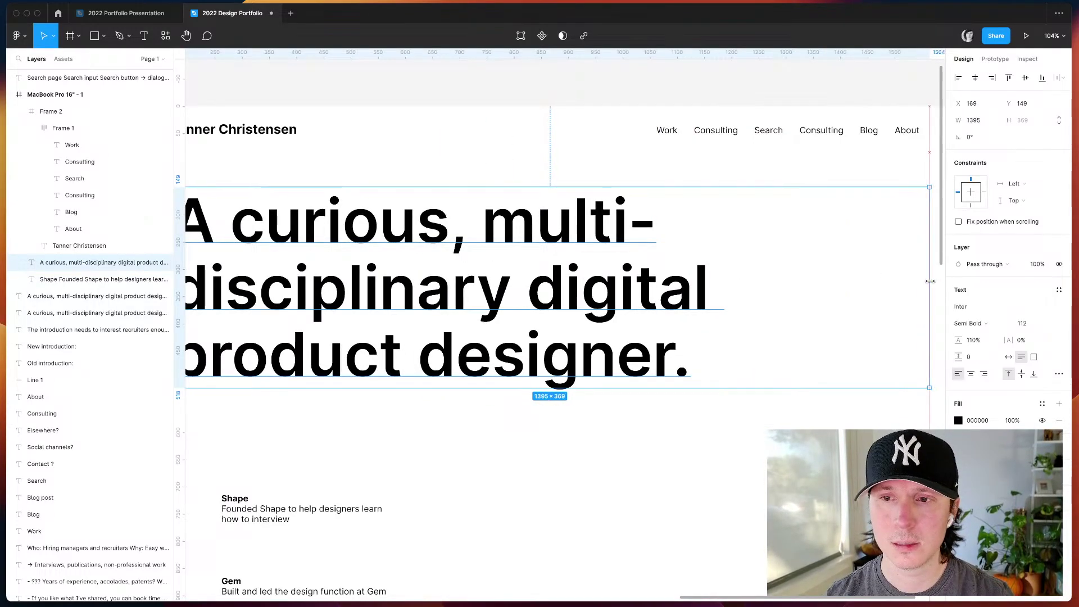
- Retype the hyphen in "multi-disciplinary" in the introduction statement
scroll(411, 263, "left", 3)
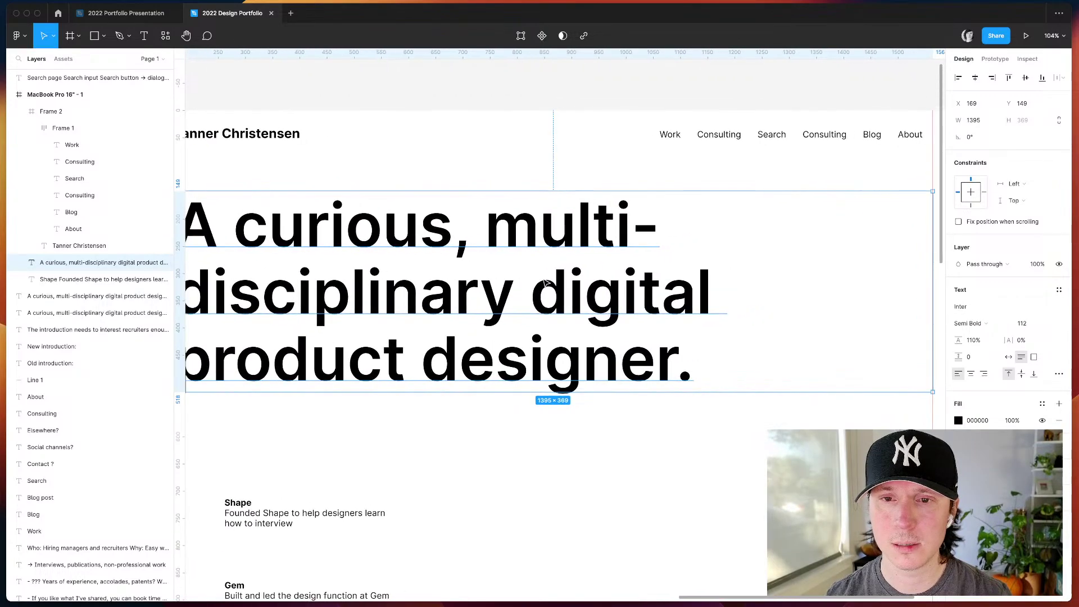
double_click(310, 286)
left_click(217, 283)
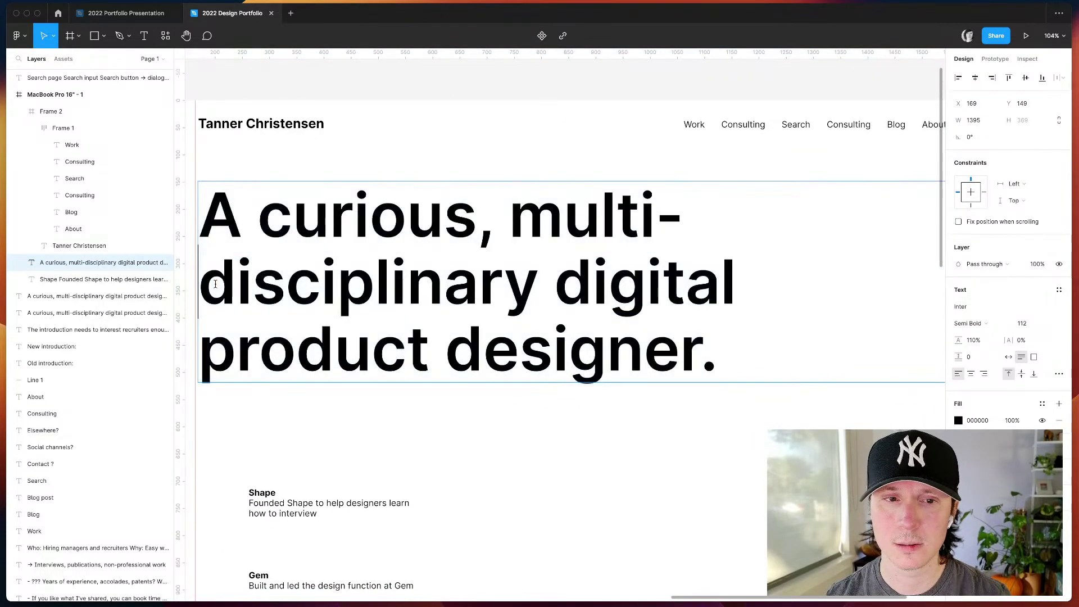
key("BackSpace")
key("BackSpace")
type("-")
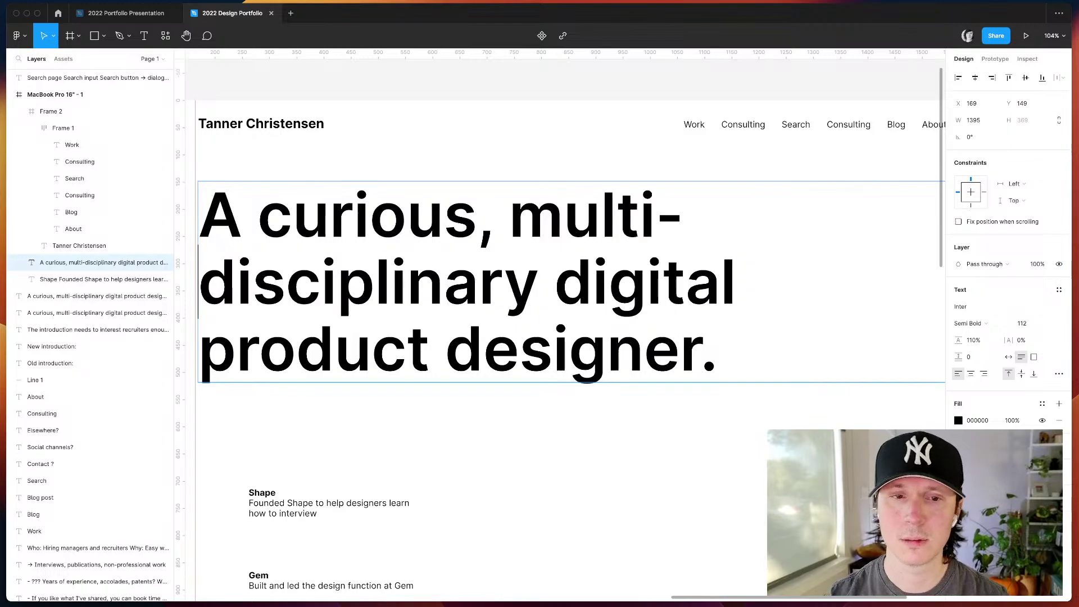
key("Escape")
- Increase the introduction statement's font size to 150
left_click(1027, 325)
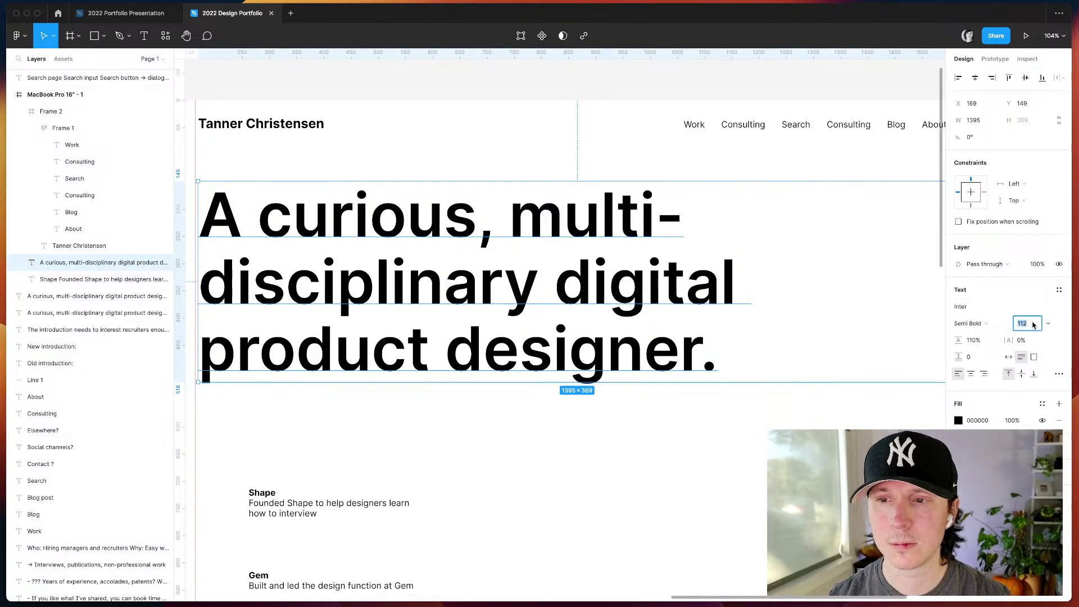
left_click_drag(1027, 325, 1066, 327)
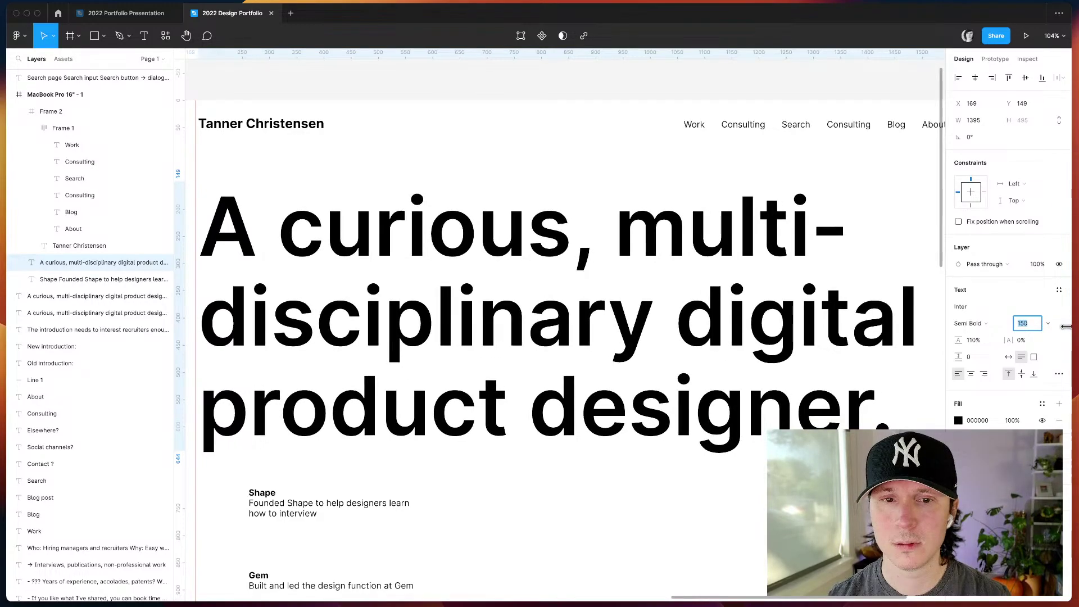
left_click(732, 479)
scroll(732, 479, "down", 2)
scroll(732, 478, "right", 3)
scroll(732, 478, "up", 2)
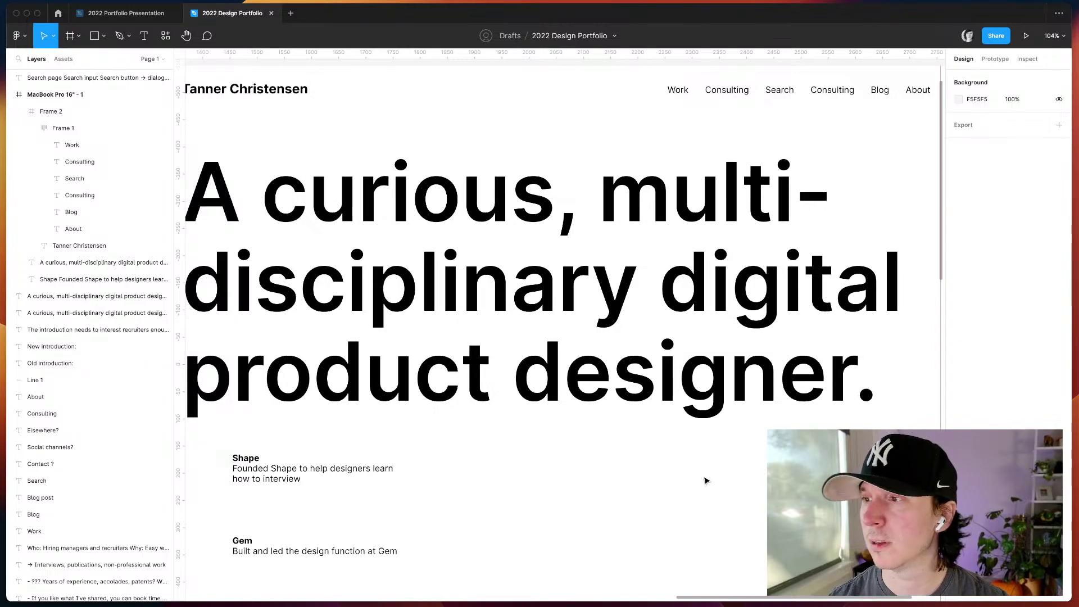
scroll(706, 481, "right", 2)
scroll(707, 481, "up", 2)
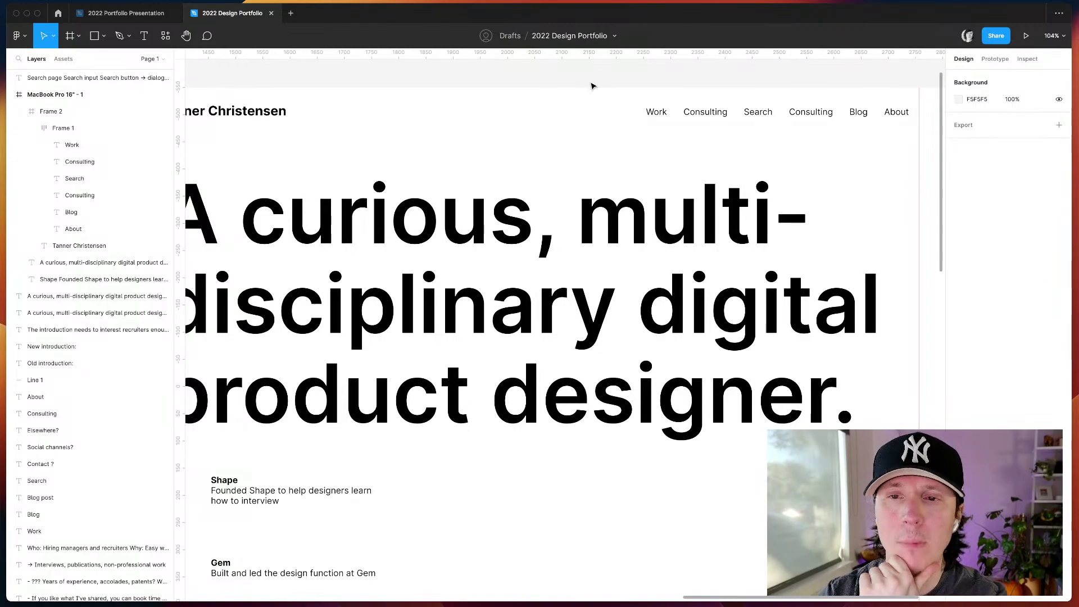
- Remove the Search link from the header's navigation row
left_click(756, 112)
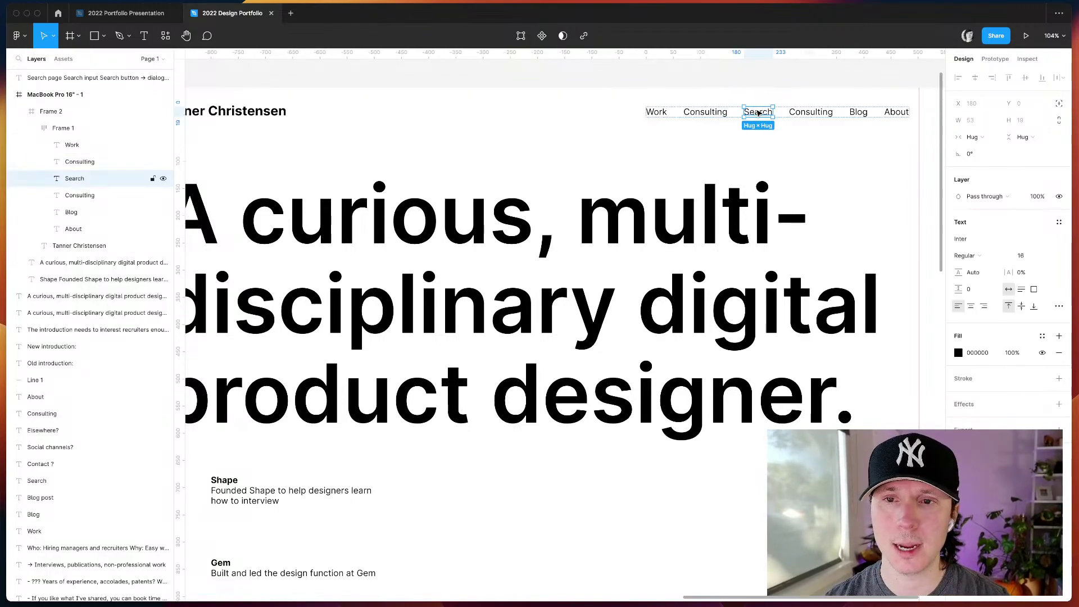
key("Delete")
left_click(768, 111)
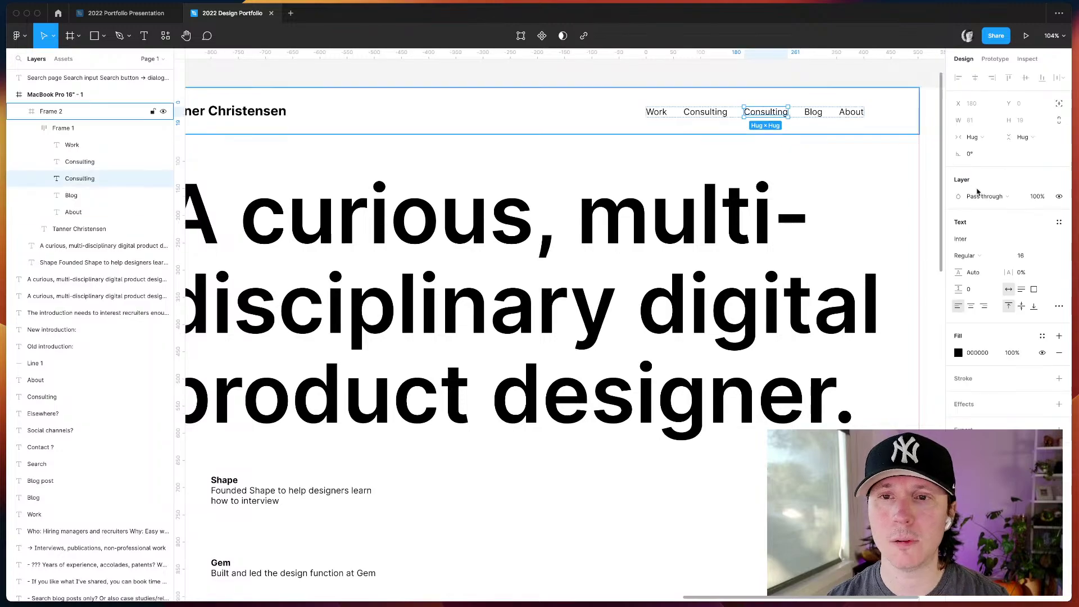
key("Escape")
- Constrain the header's navigation row to Right and Center, and move it to X 994 at the header's right edge
left_click(655, 113)
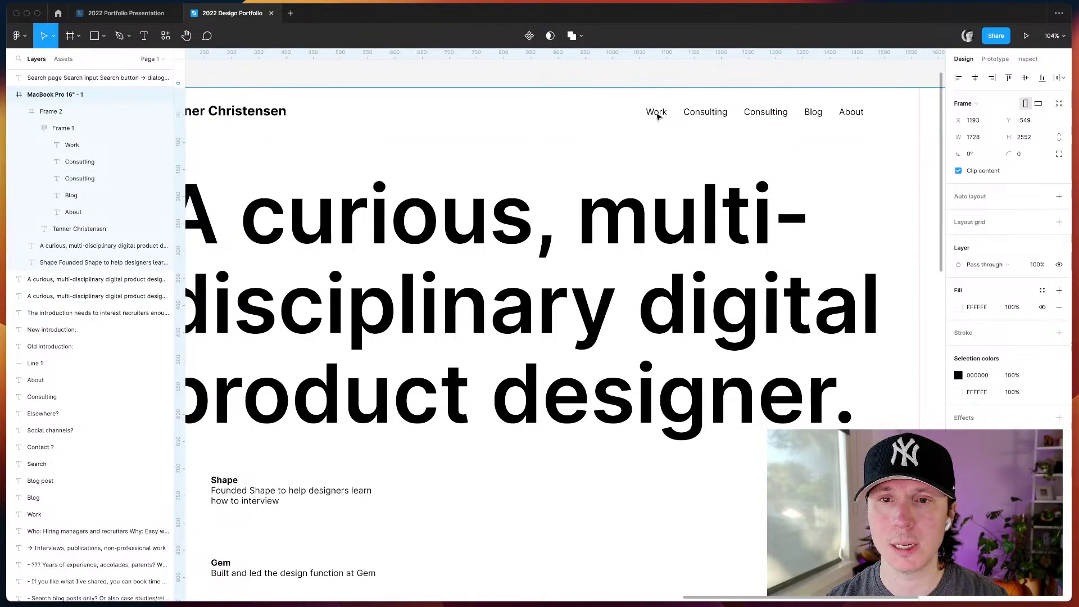
left_click(657, 115)
left_click(1018, 240)
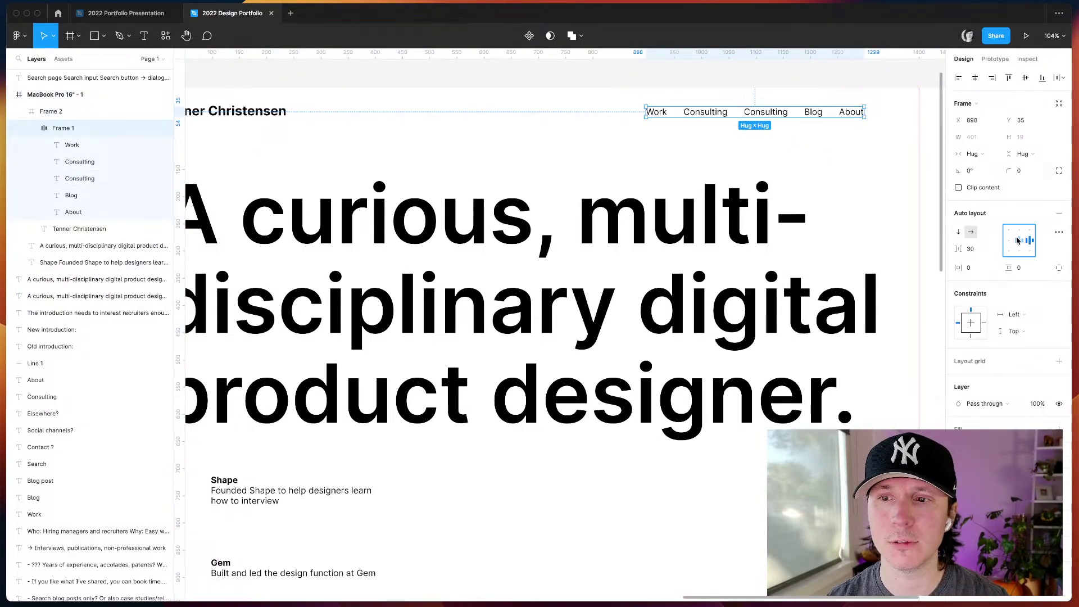
left_click(707, 130)
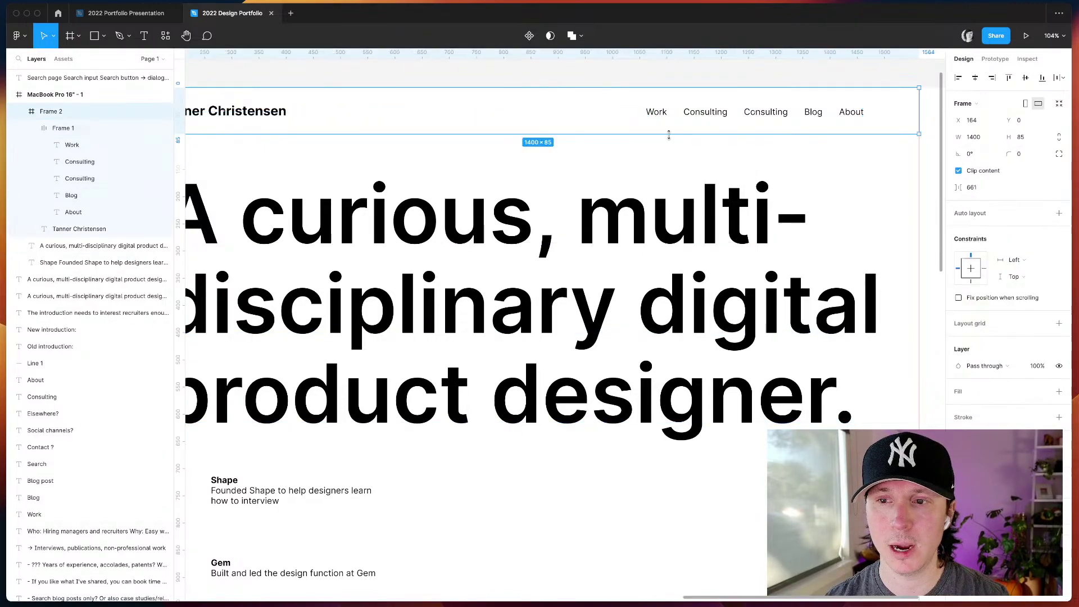
left_click(703, 116)
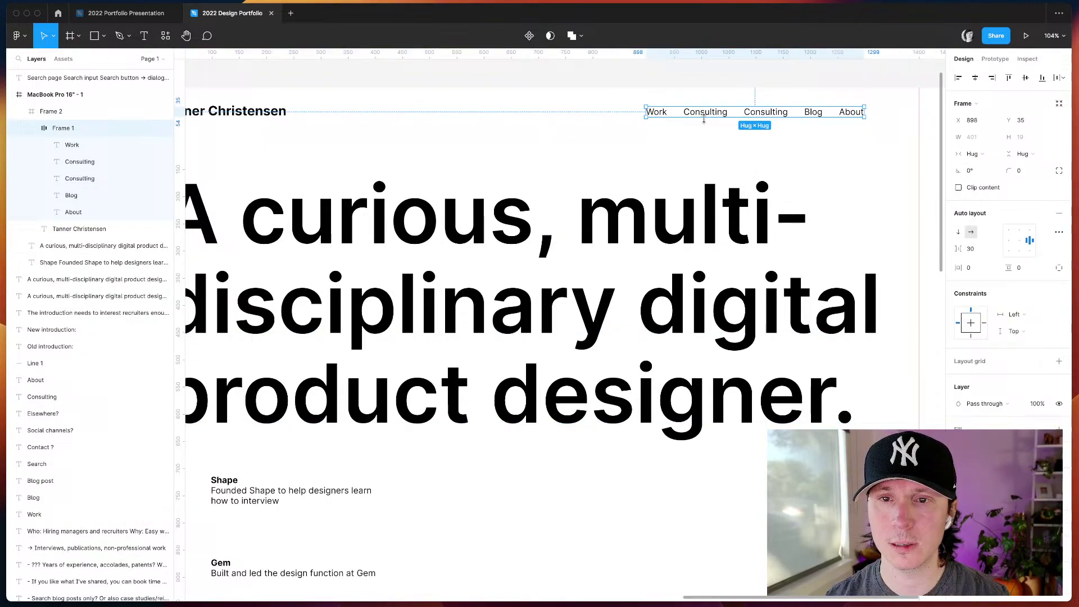
left_click(984, 324)
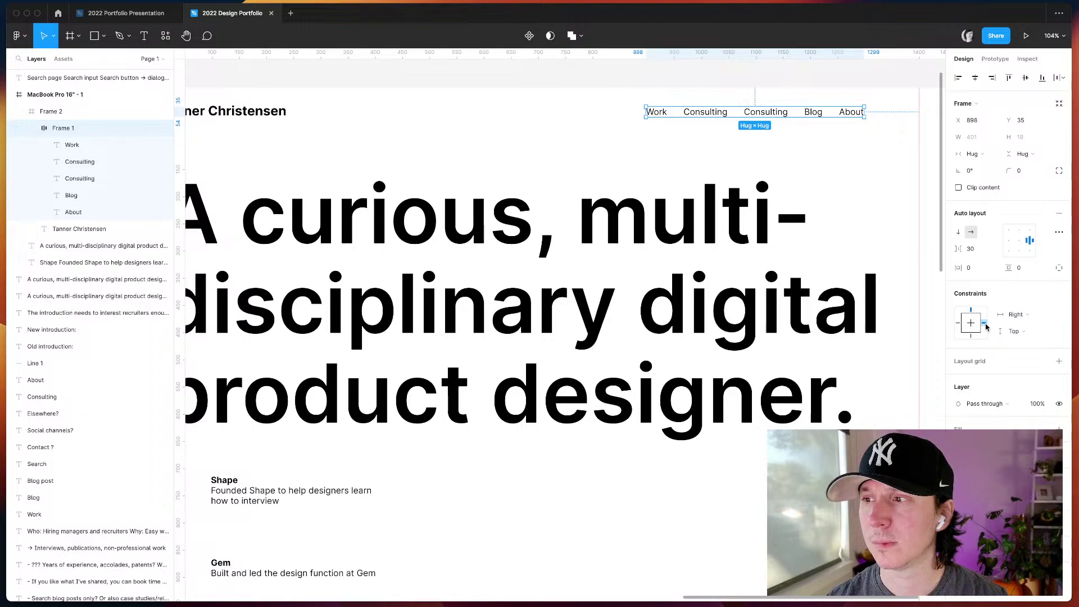
left_click(1013, 332)
left_click(1030, 369)
left_click_drag(759, 114, 810, 116)
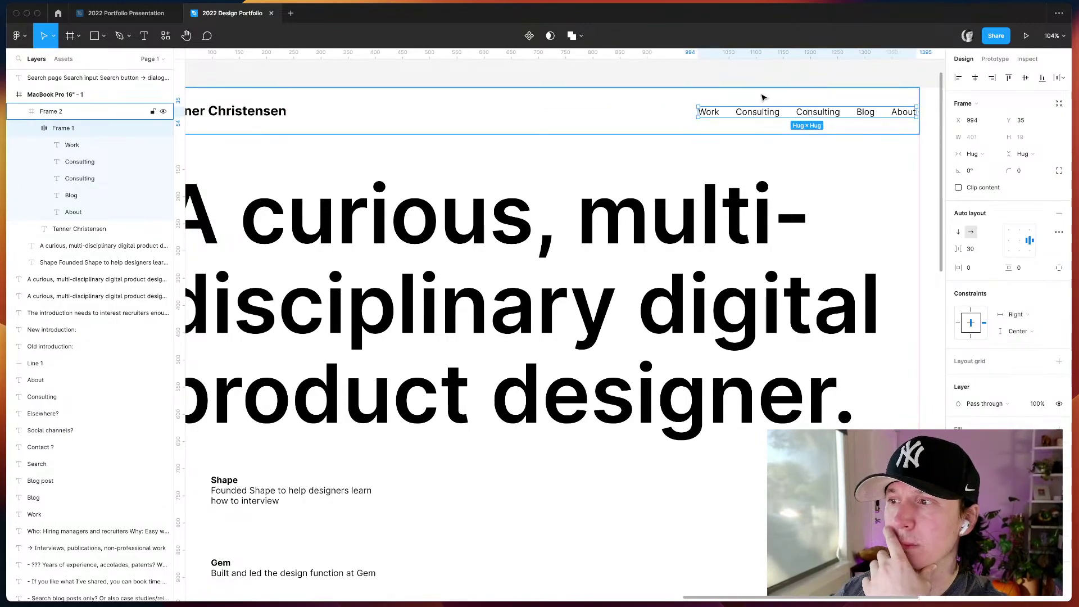
left_click(638, 78)
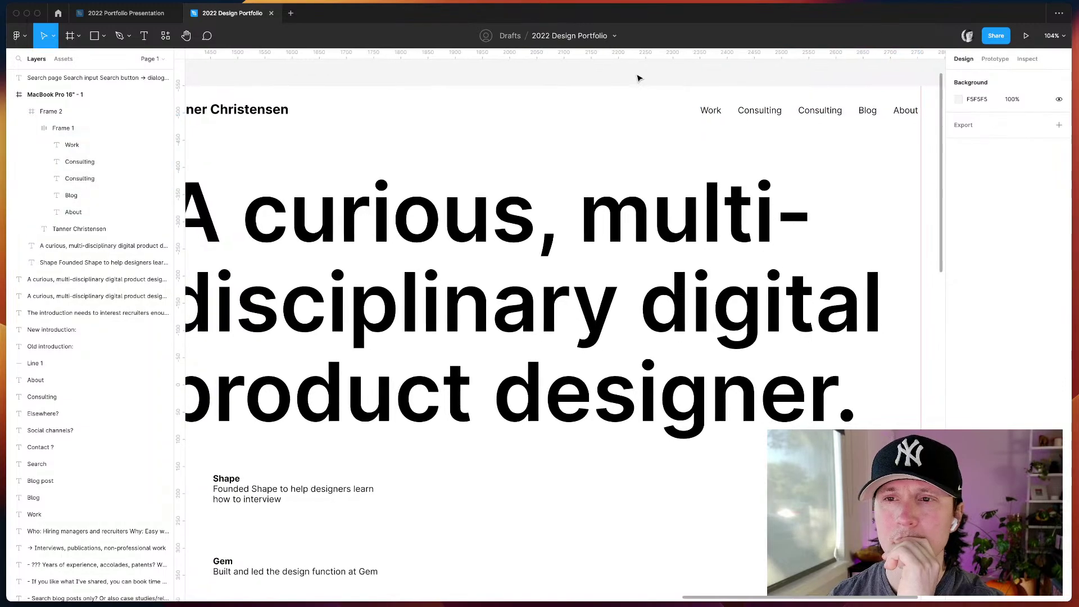
- Hide the editor interface and examine how the header and large introduction statement sit on the page
scroll(638, 77, "left", 2)
scroll(638, 77, "down", 1)
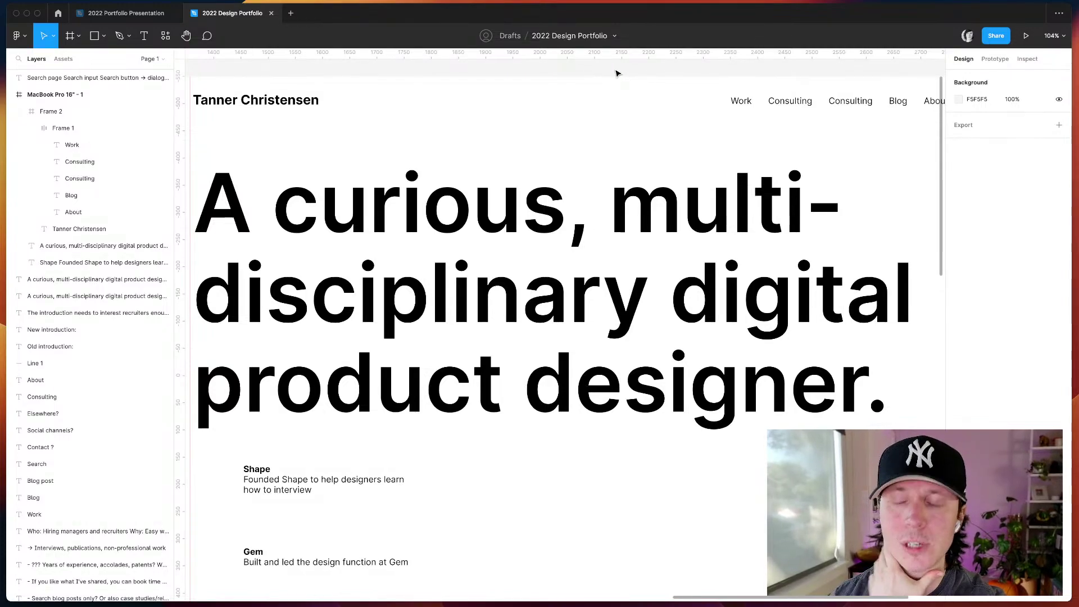
key("super+backslash")
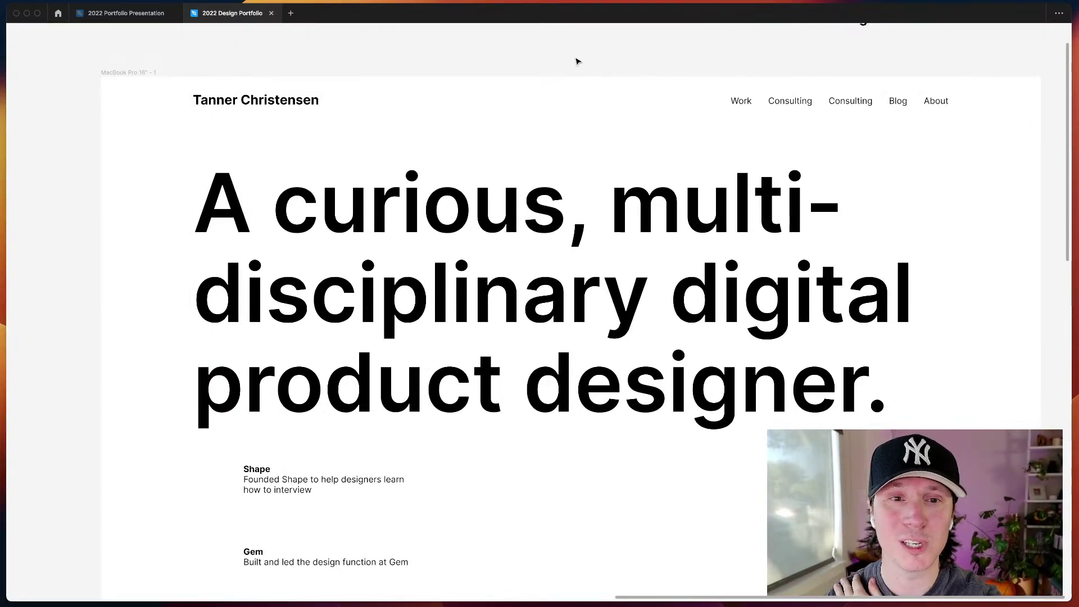
scroll(577, 61, "right", 1)
scroll(577, 61, "right", 1)
scroll(577, 61, "up", 5)
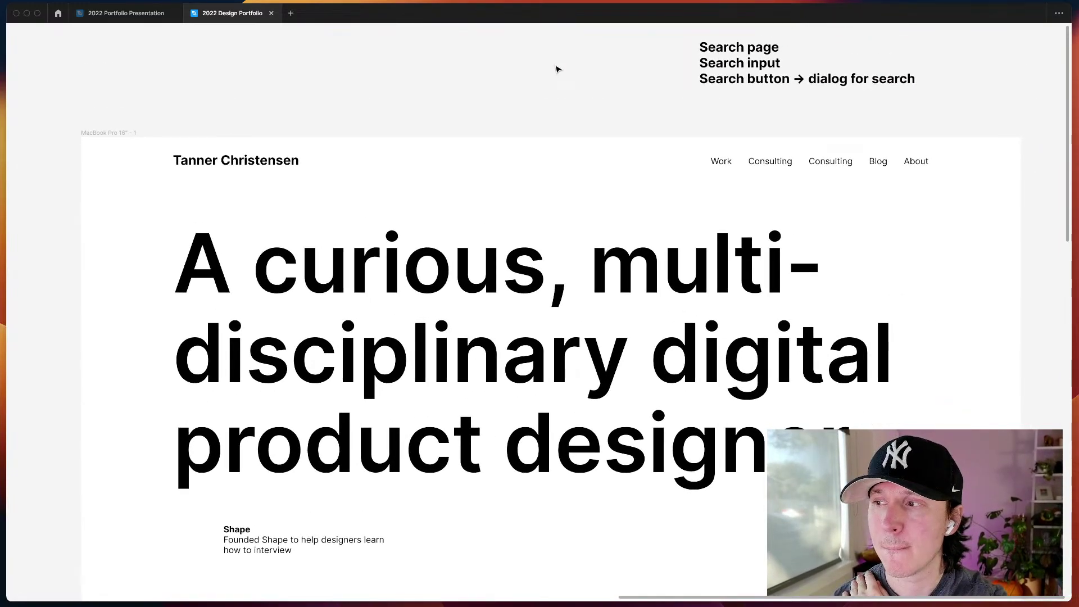
- Shift the search notes above the frame slightly to the left and show the editor interface again
left_click_drag(711, 69, 686, 63)
scroll(592, 85, "down", 2)
scroll(592, 86, "left", 1)
scroll(633, 66, "down", 2)
scroll(633, 65, "right", 1)
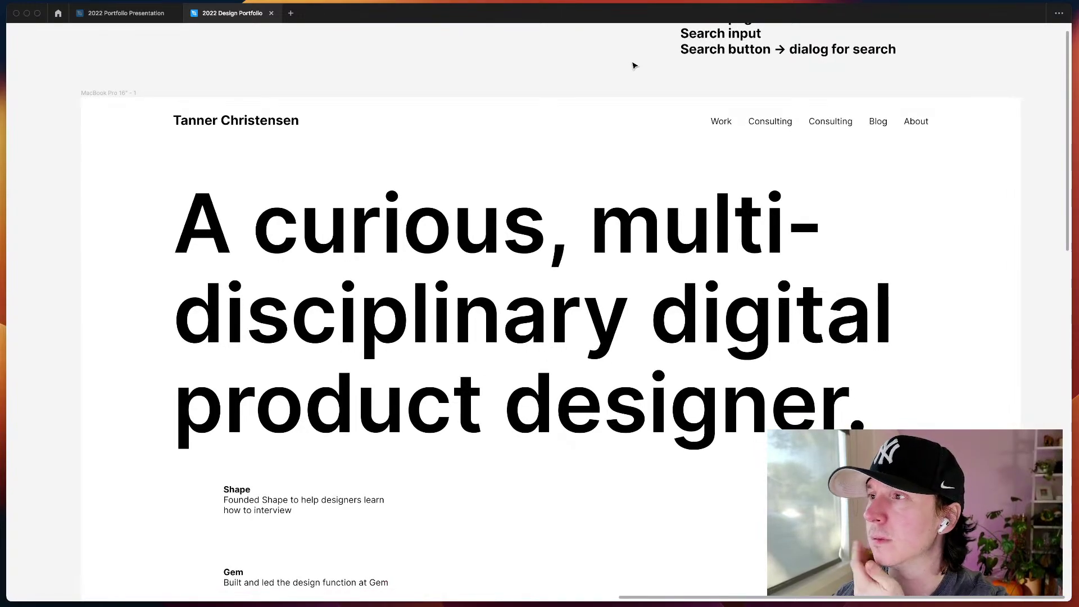
scroll(597, 99, "down", 2)
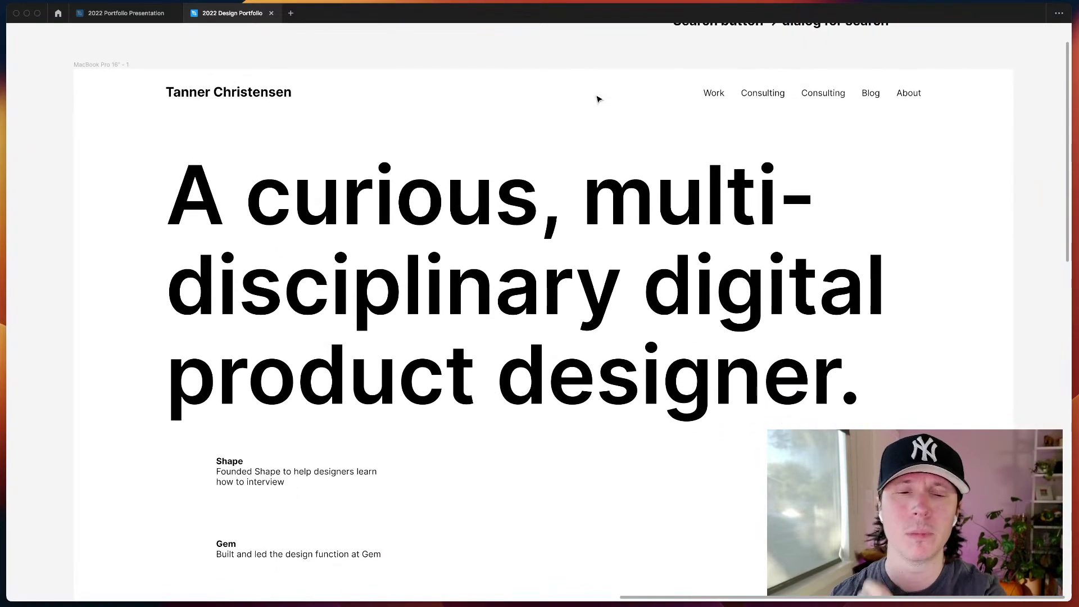
scroll(597, 99, "down", 1)
key("super+backslash")
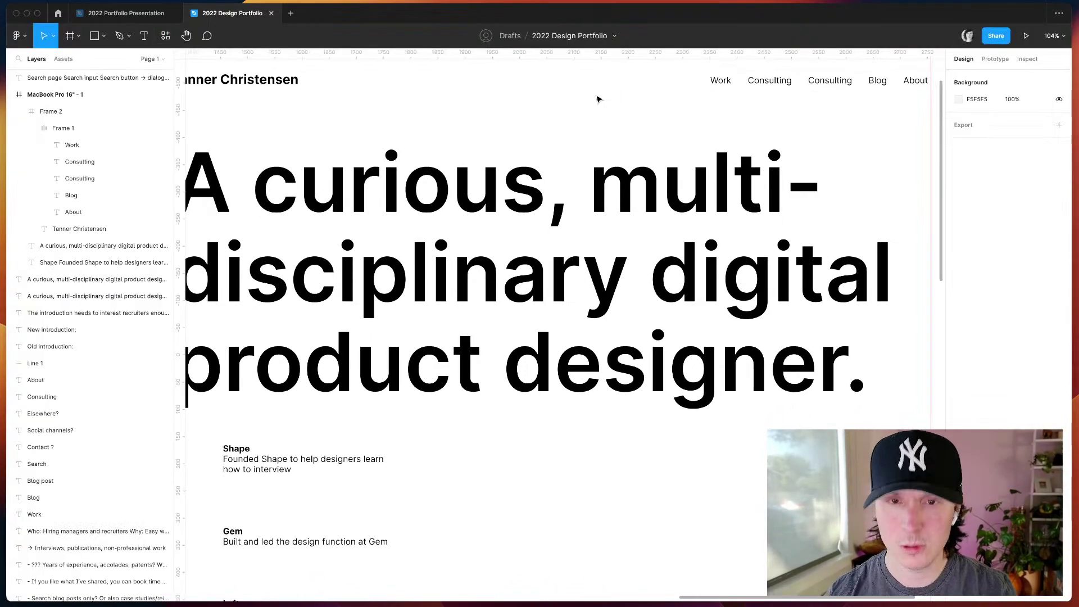
- Delete the duplicate Consulting link from the header's navigation row
left_click(648, 121)
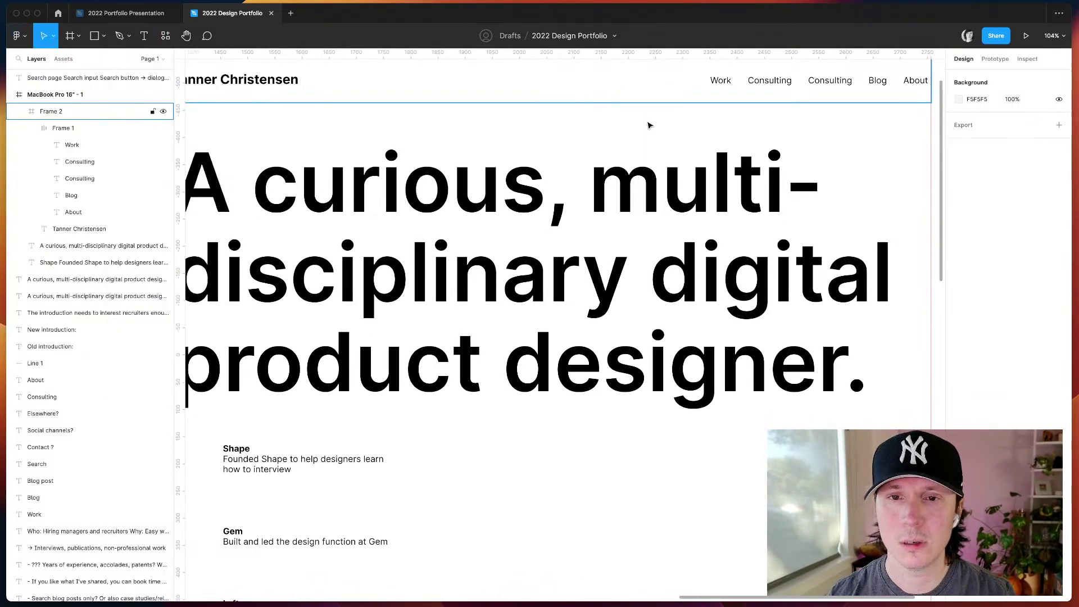
double_click(720, 83)
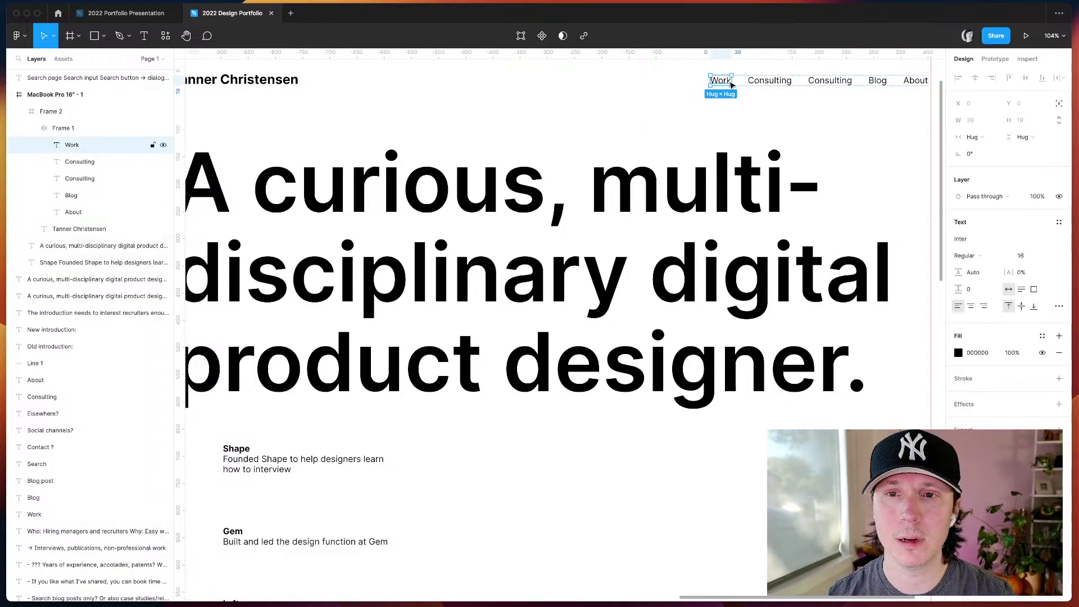
left_click(774, 85)
key("Delete")
scroll(844, 87, "up", 1)
scroll(844, 86, "right", 1)
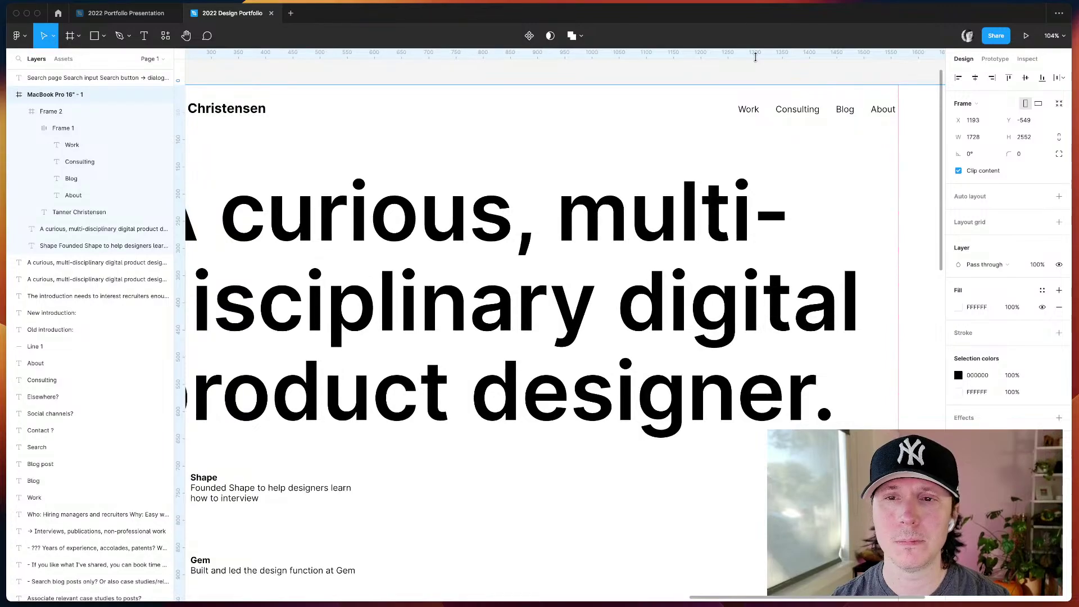
left_click(713, 107)
left_click(678, 82)
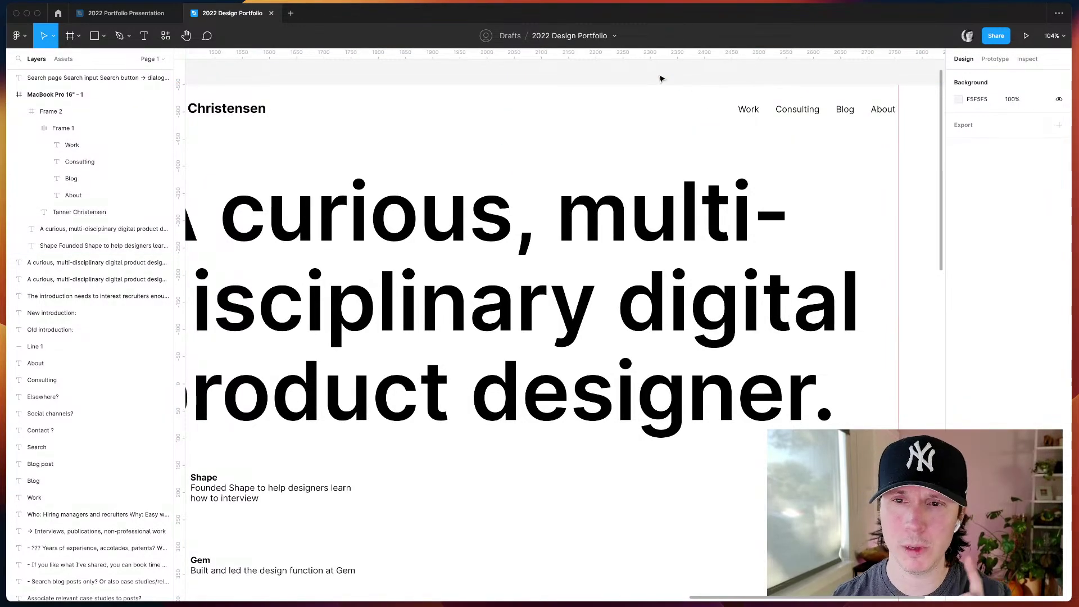
- Place a copy of the Navigation outline above the page to compare it with the header links, and delete the copy
scroll(674, 128, "down", 5)
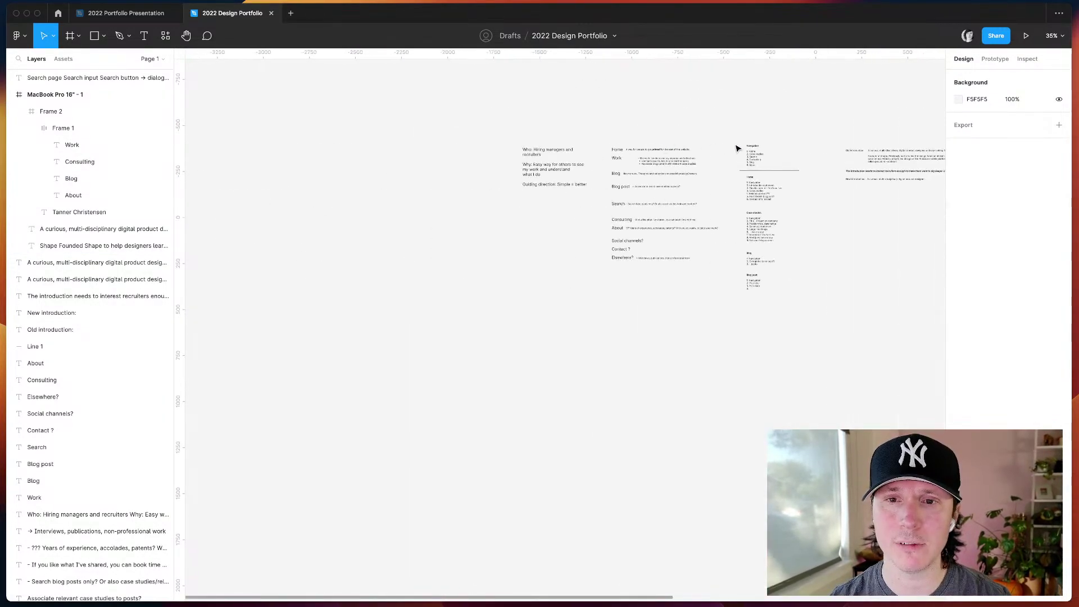
scroll(737, 149, "up", 2)
left_click(776, 164)
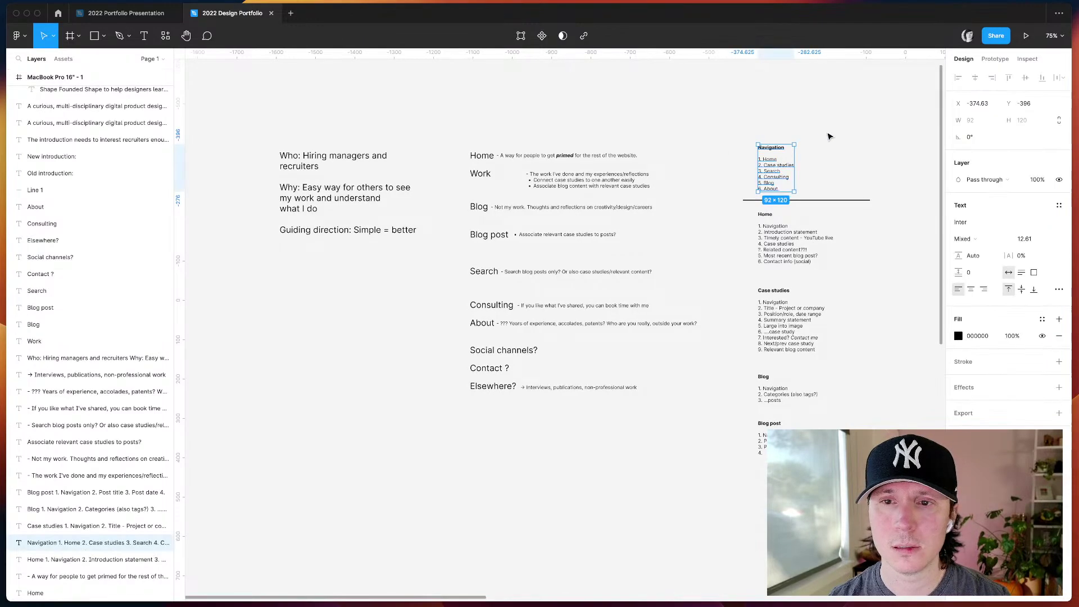
left_click(824, 138)
scroll(825, 138, "right", 15)
scroll(834, 138, "up", 3)
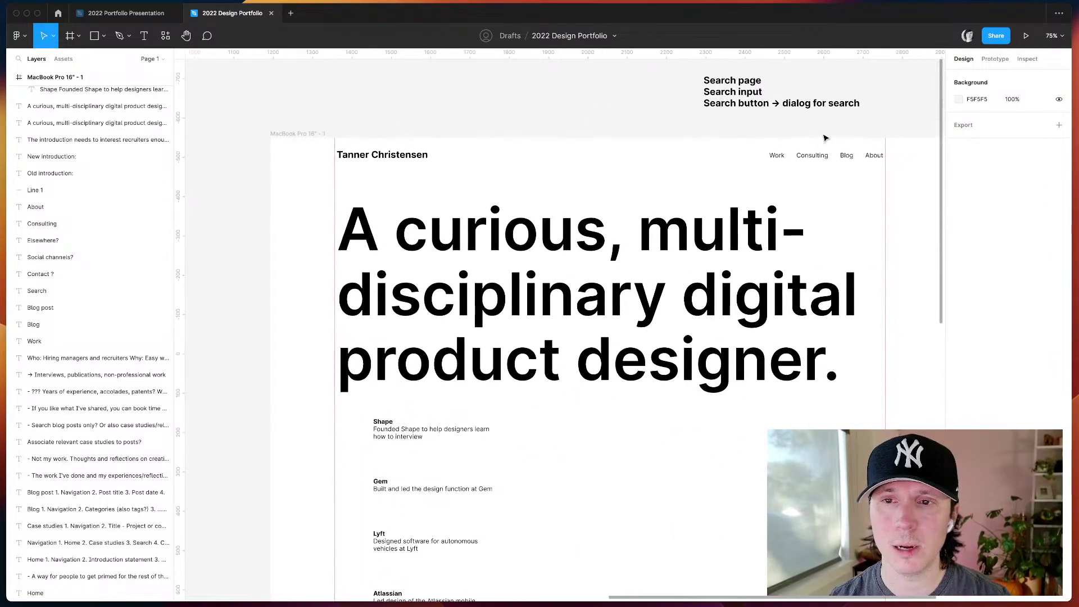
scroll(843, 138, "up", 5)
scroll(761, 163, "down", 1)
key("ctrl+v")
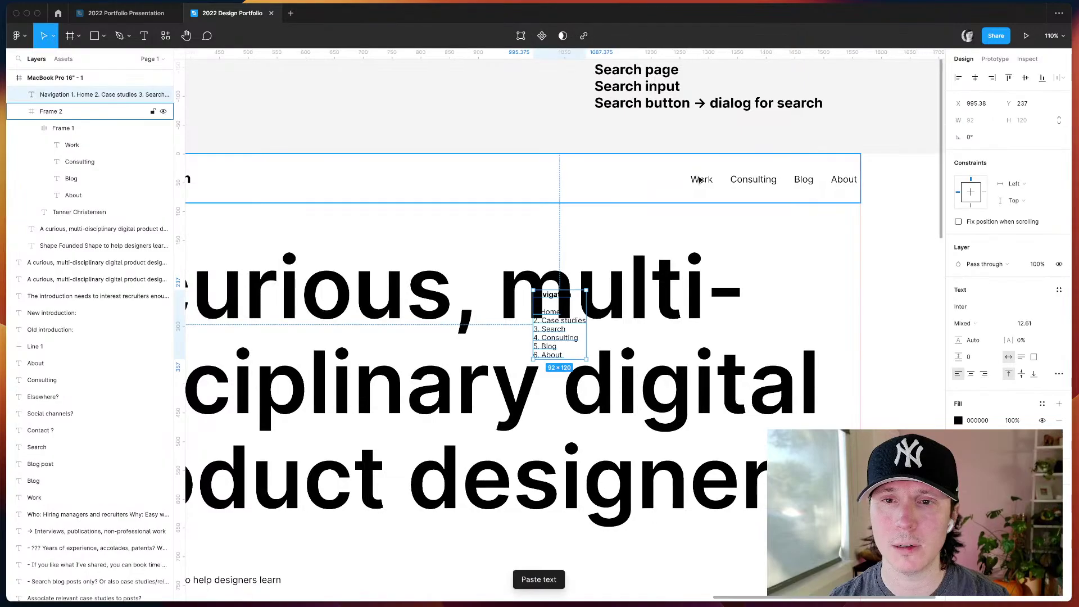
left_click_drag(551, 322, 510, 100)
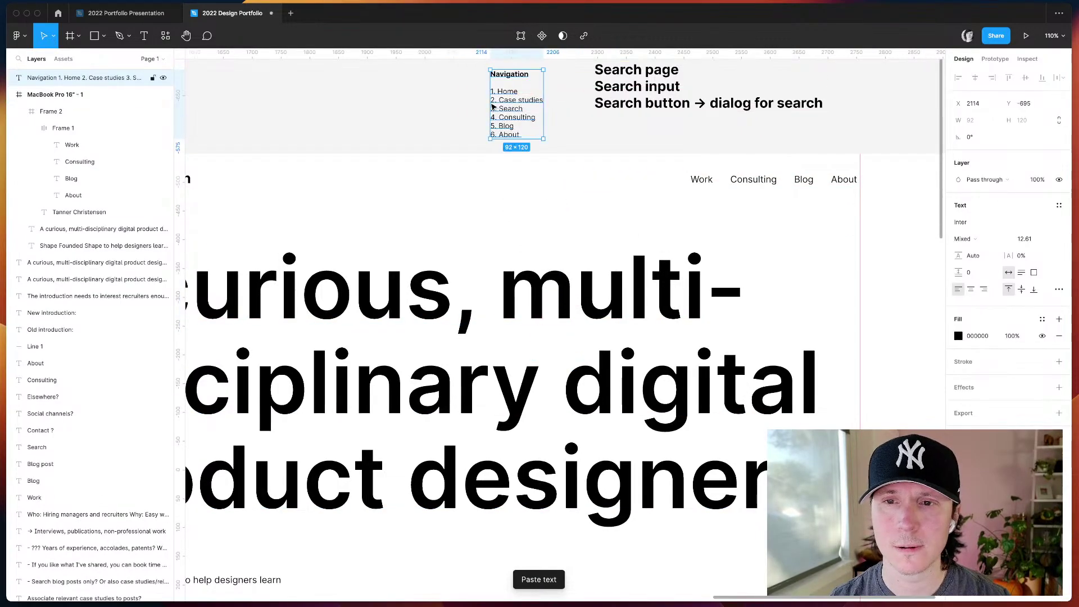
key("Delete")
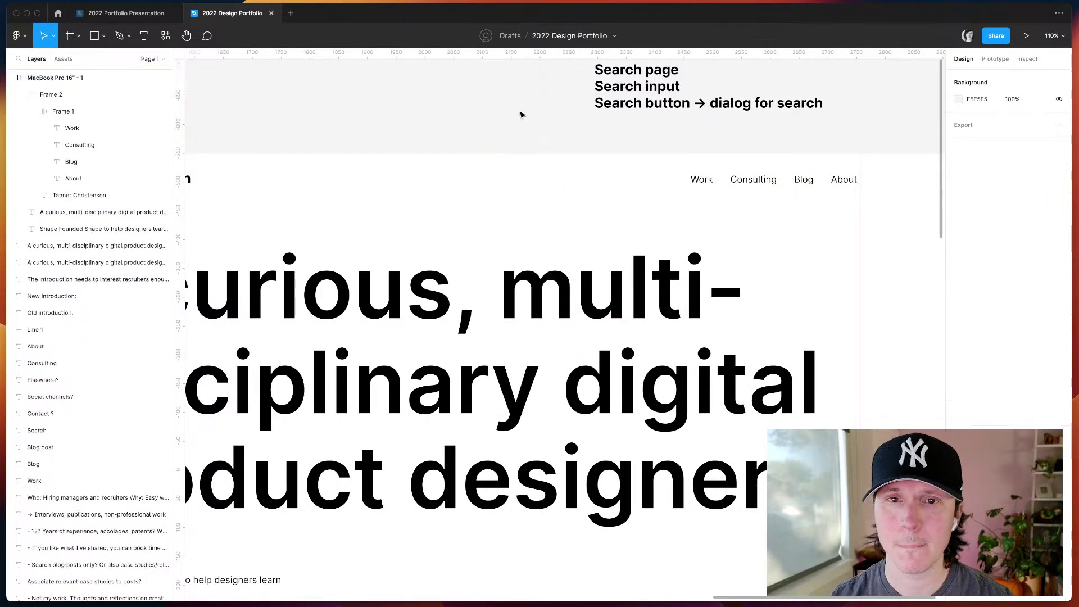
- Switch to the browser and examine the introduction text, company summary and project image grid on the live portfolio site
scroll(506, 115, "left", 2)
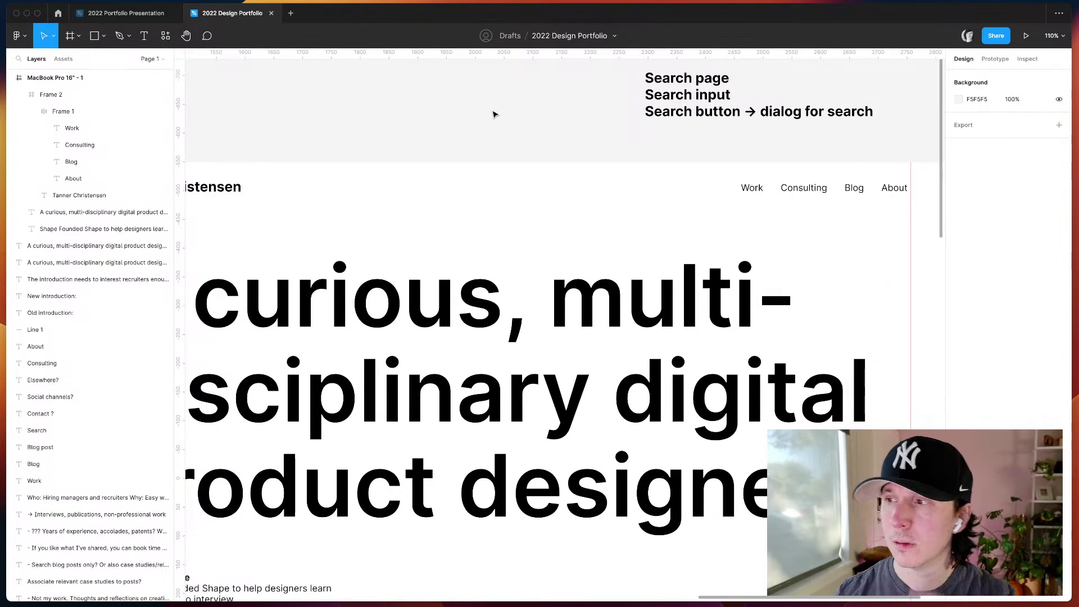
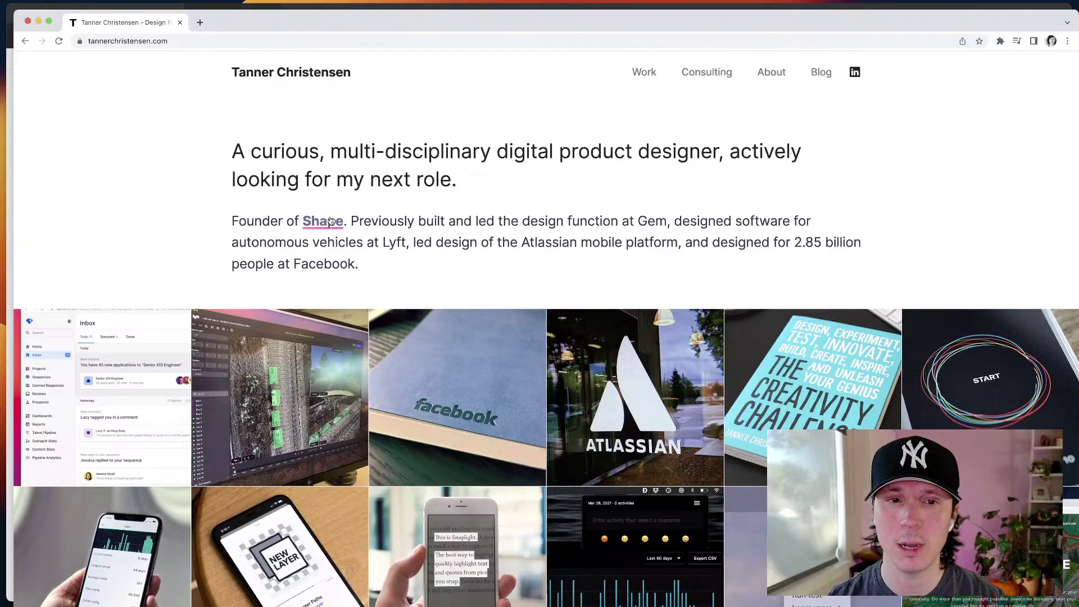
left_click_drag(232, 223, 382, 223)
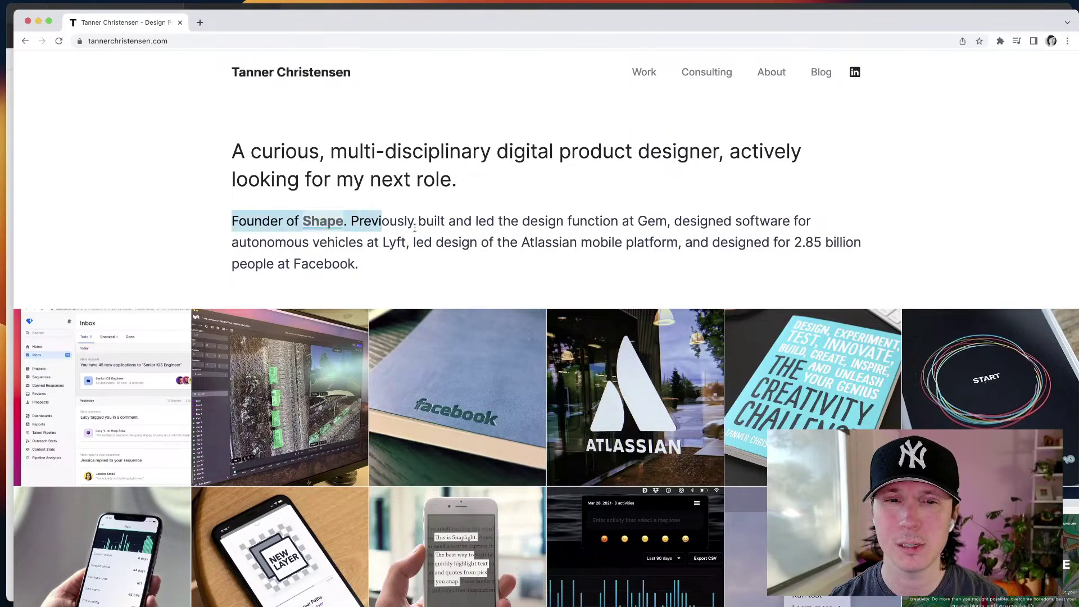
left_click(442, 235)
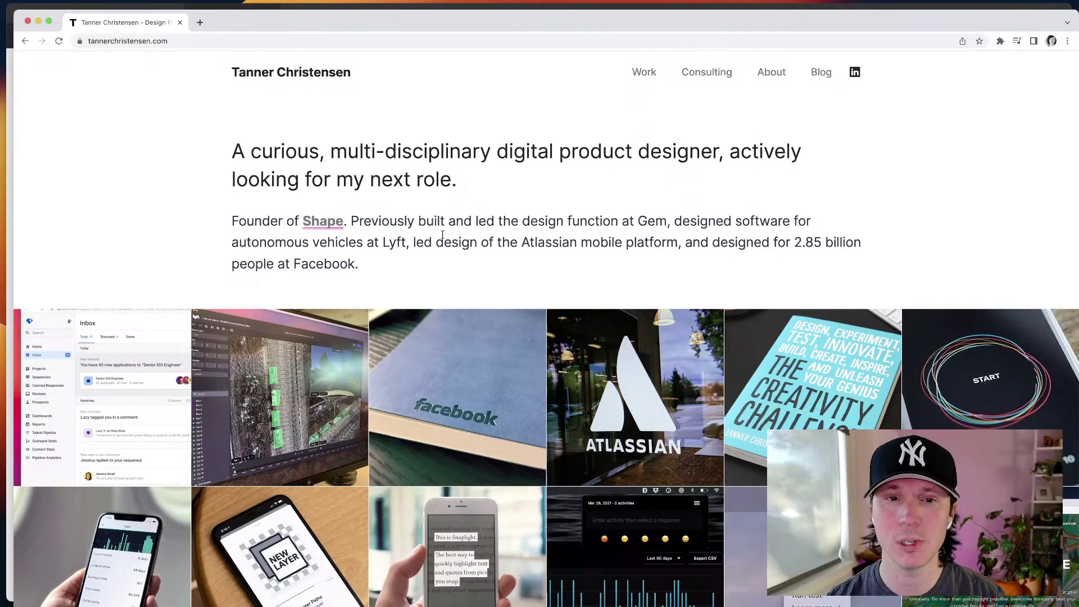
left_click_drag(479, 195, 237, 139)
left_click(377, 162)
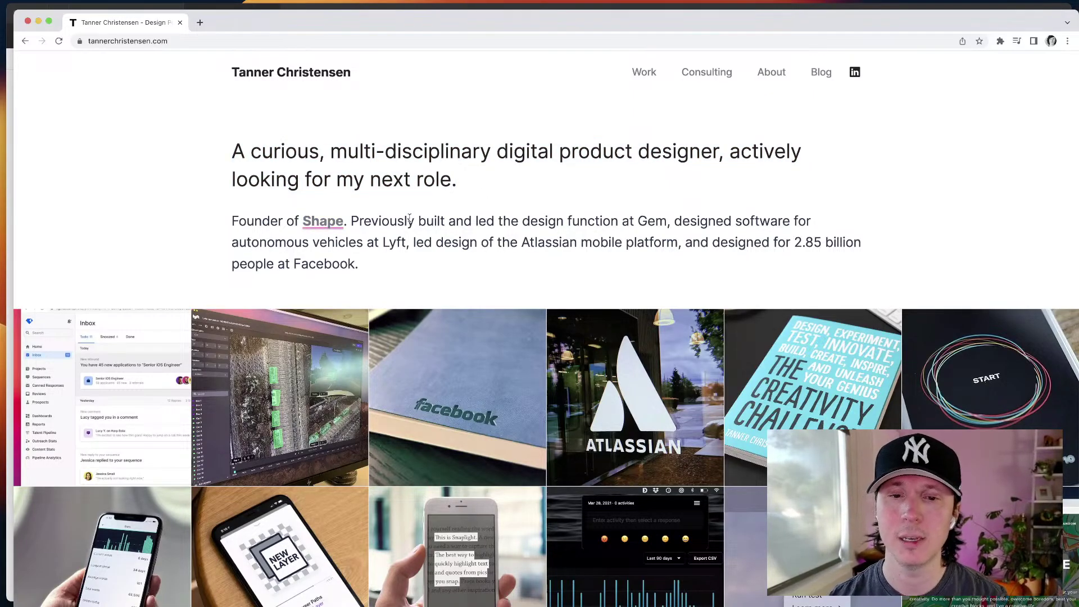
scroll(410, 219, "down", 1)
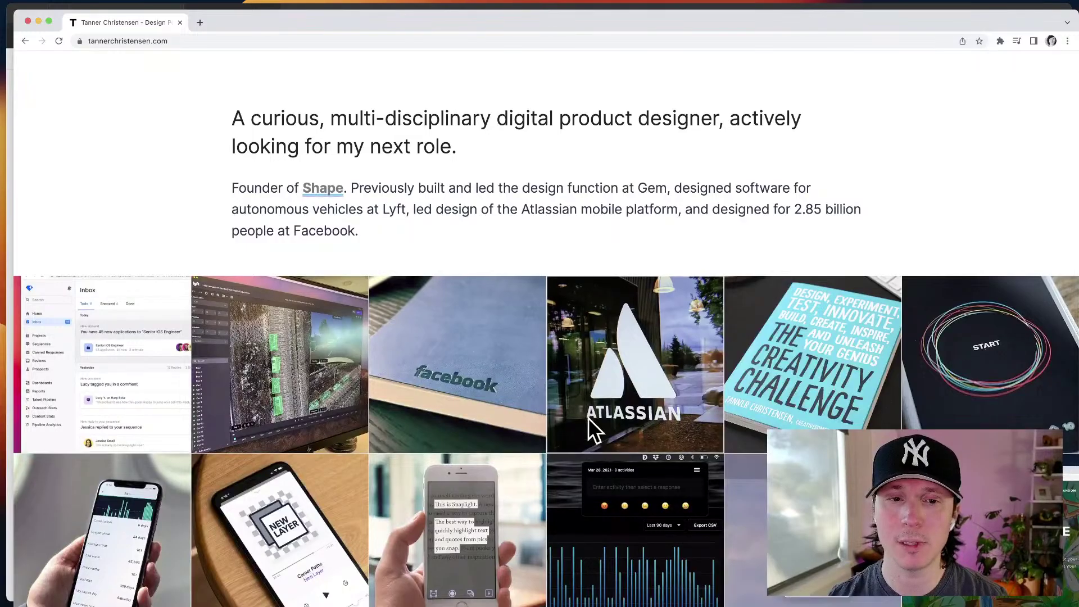
scroll(590, 228, "down", 5)
scroll(576, 157, "up", 10)
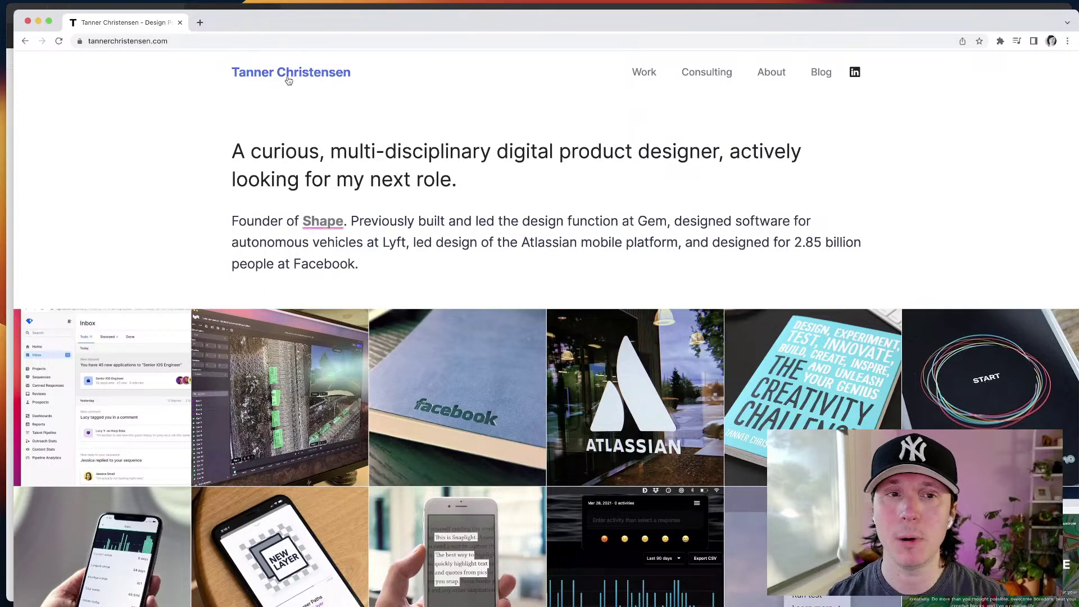
- Switch back to Figma and widen the company experience list's text box toward the right guide, fitting each description on one line
key("super+Tab")
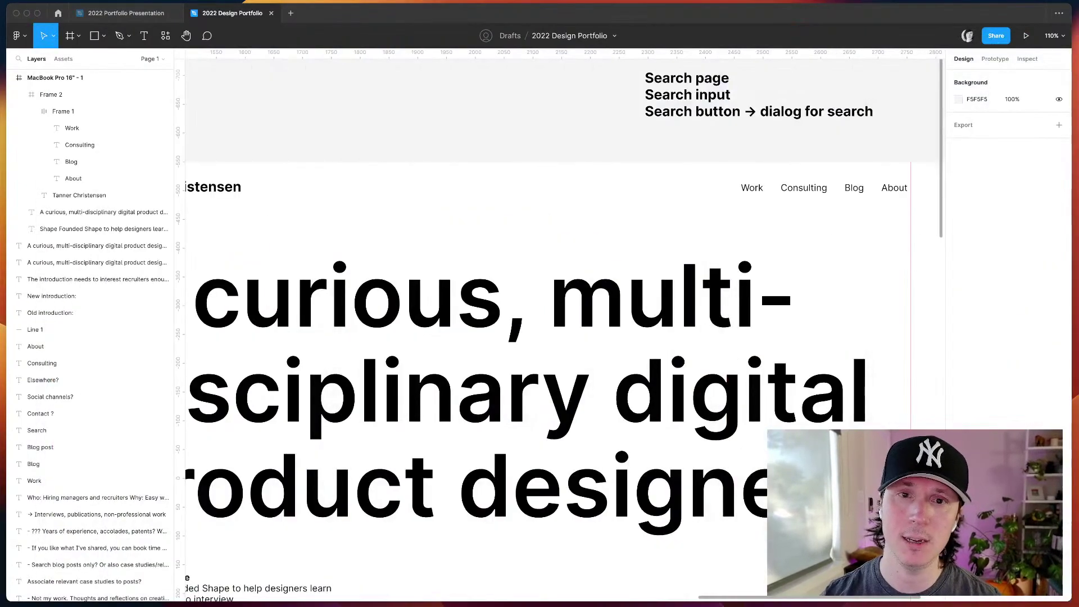
scroll(650, 157, "down", 5)
scroll(650, 157, "left", 2)
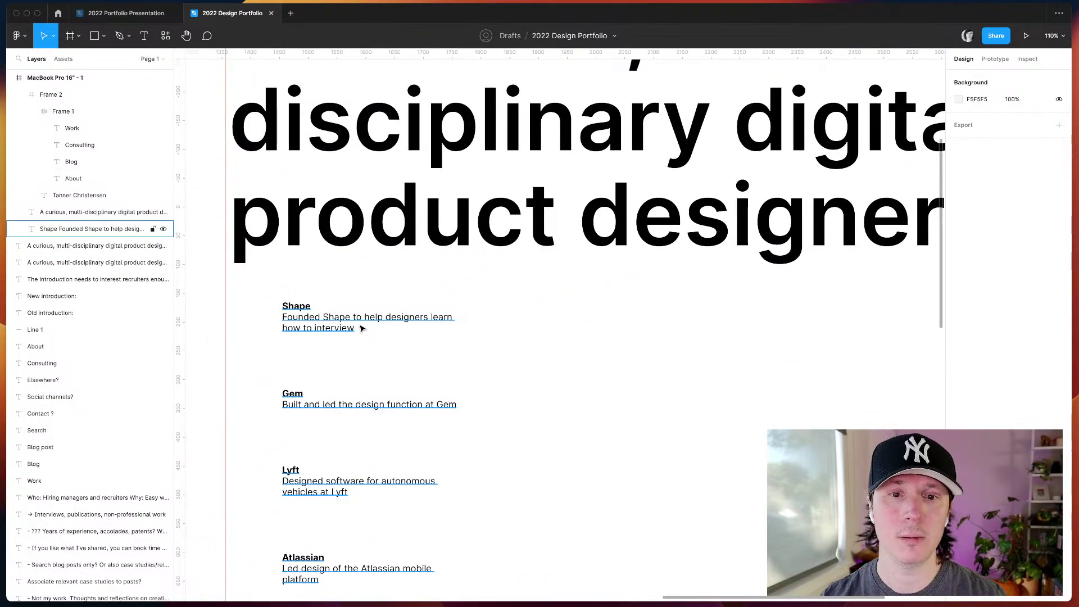
scroll(555, 358, "up", 1)
scroll(555, 358, "right", 1)
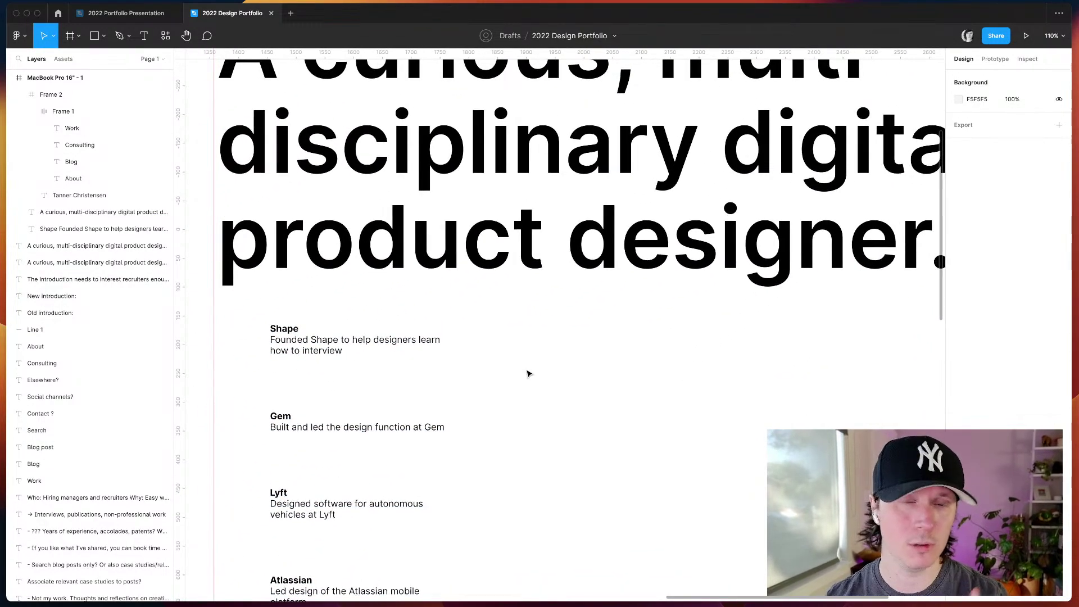
scroll(528, 372, "up", 1)
scroll(530, 398, "down", 3)
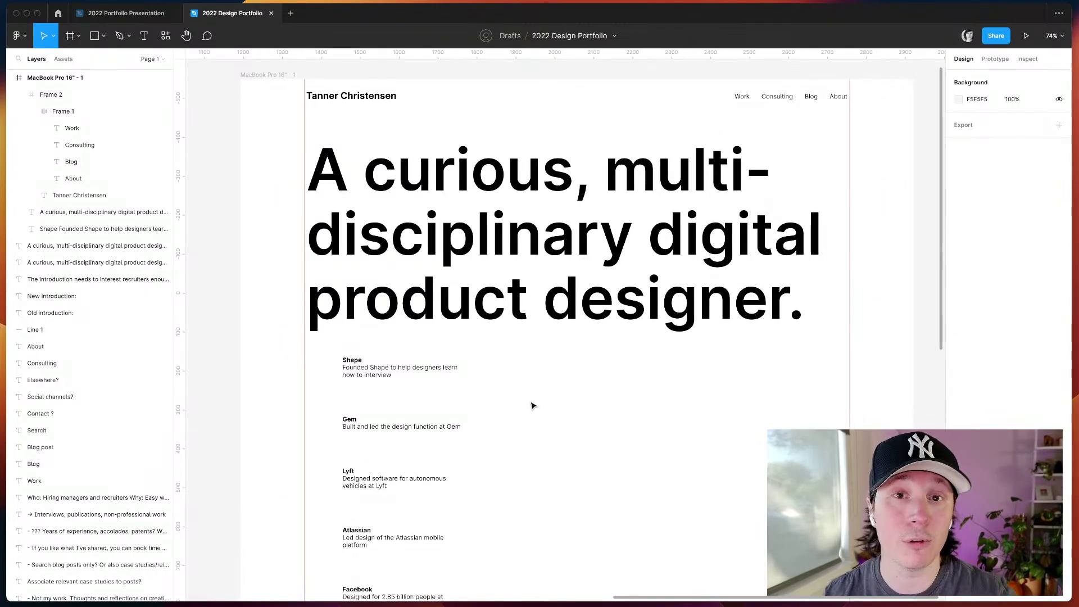
left_click(423, 387)
left_click_drag(463, 400, 767, 422)
left_click(811, 425)
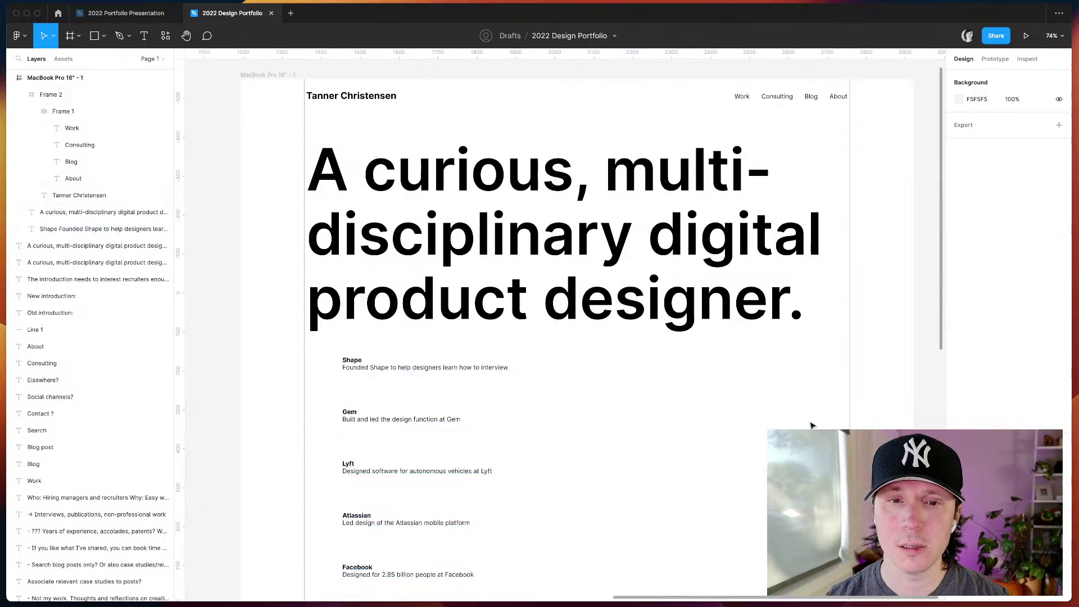
- Move the company experience list further below the introduction statement and preview the page with the interface hidden
left_click_drag(448, 373, 447, 406)
left_click(495, 351)
scroll(514, 269, "up", 5)
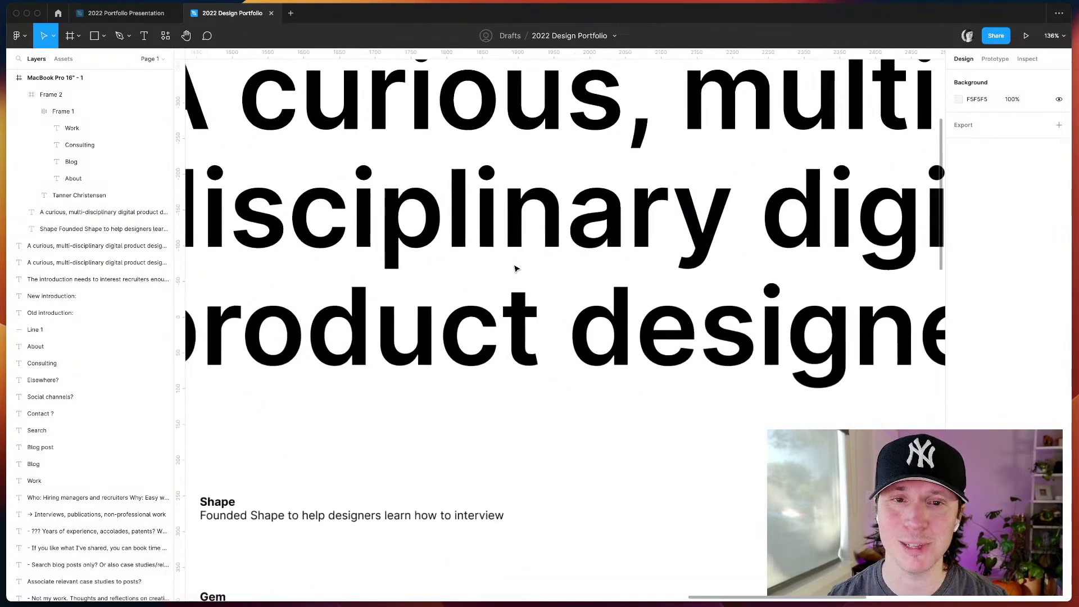
key("ctrl+backslash")
scroll(514, 269, "down", 1)
scroll(515, 270, "down", 2)
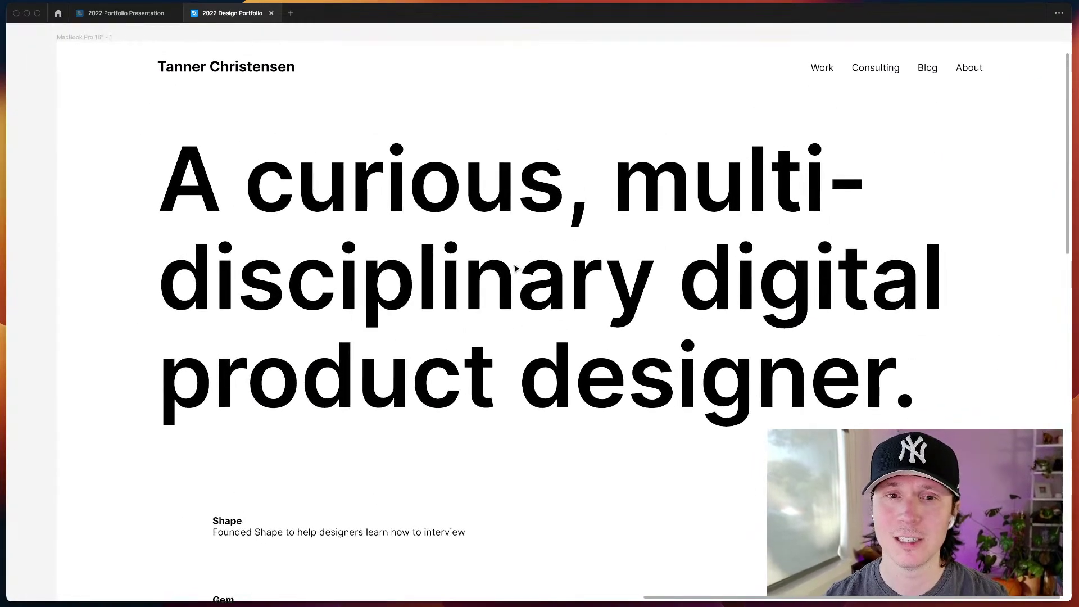
key("ctrl+backslash")
- Set the introduction statement's font weight to Black and its size to 130
scroll(512, 275, "up", 3)
left_click(459, 266)
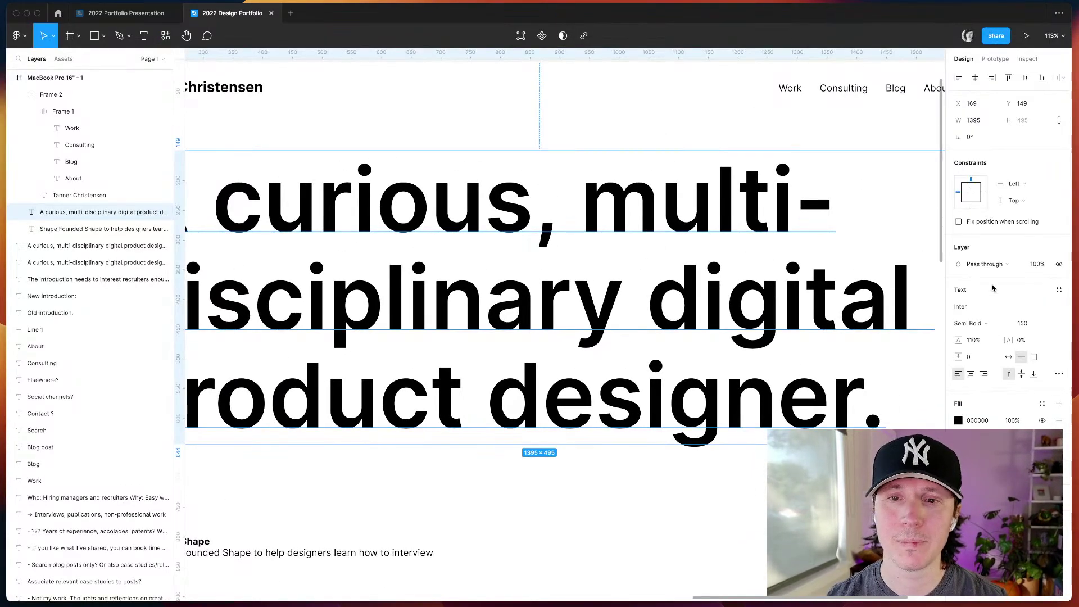
left_click(981, 323)
left_click(978, 361)
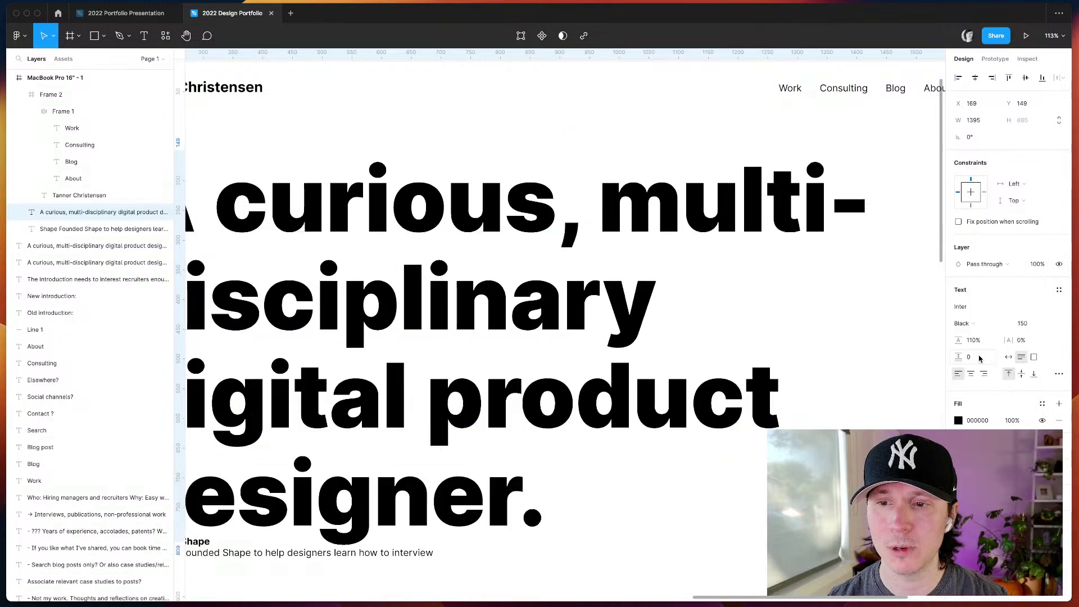
left_click(1025, 323)
type("130")
key("Return")
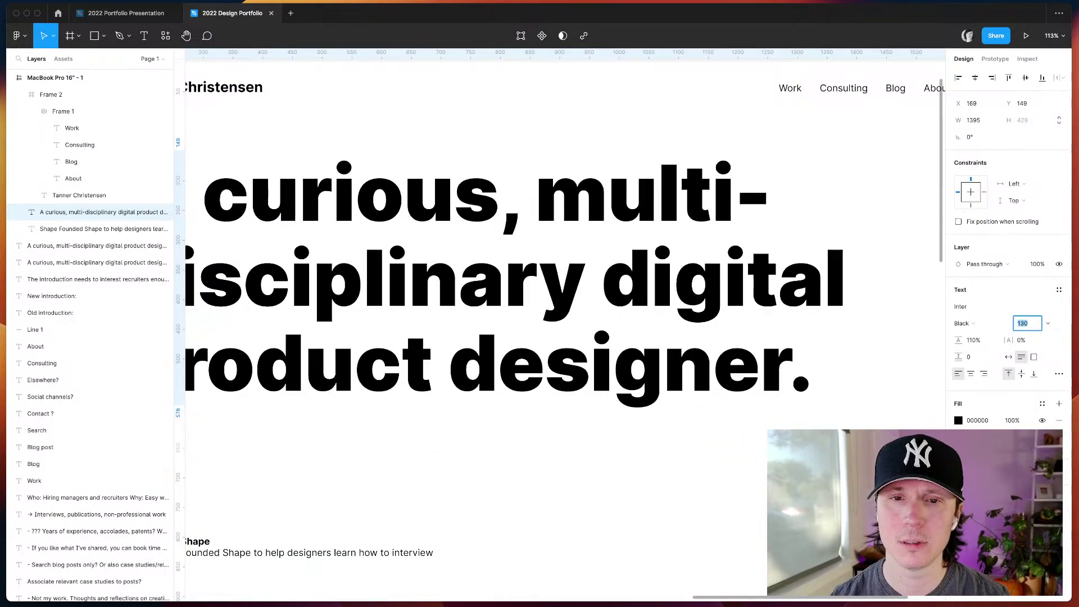
left_click(735, 489)
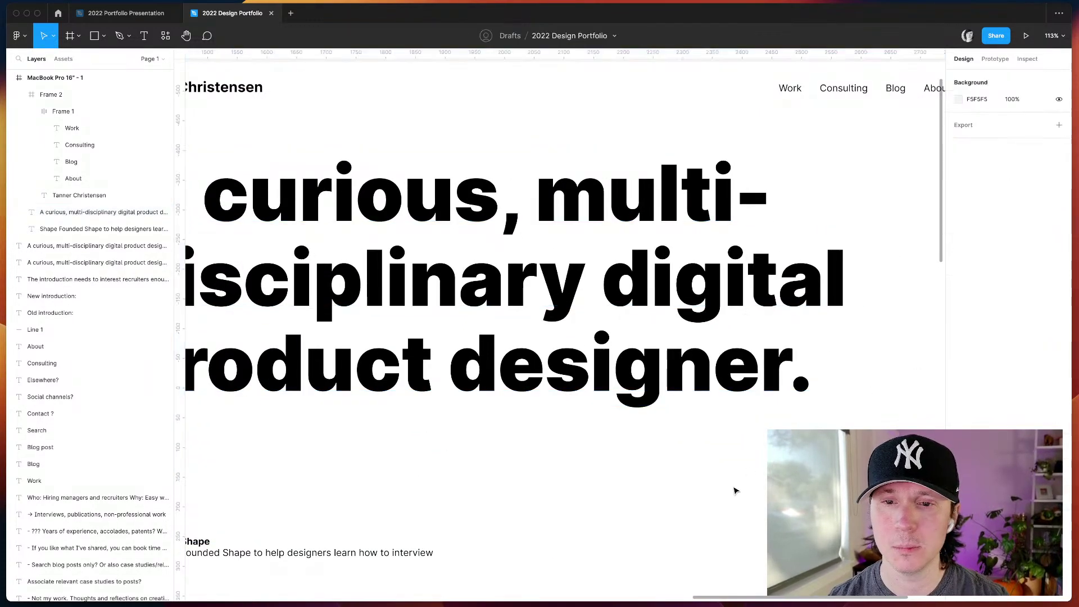
- Examine how the header and introduction statement balance across the page, including with the interface hidden
scroll(734, 489, "left", 1)
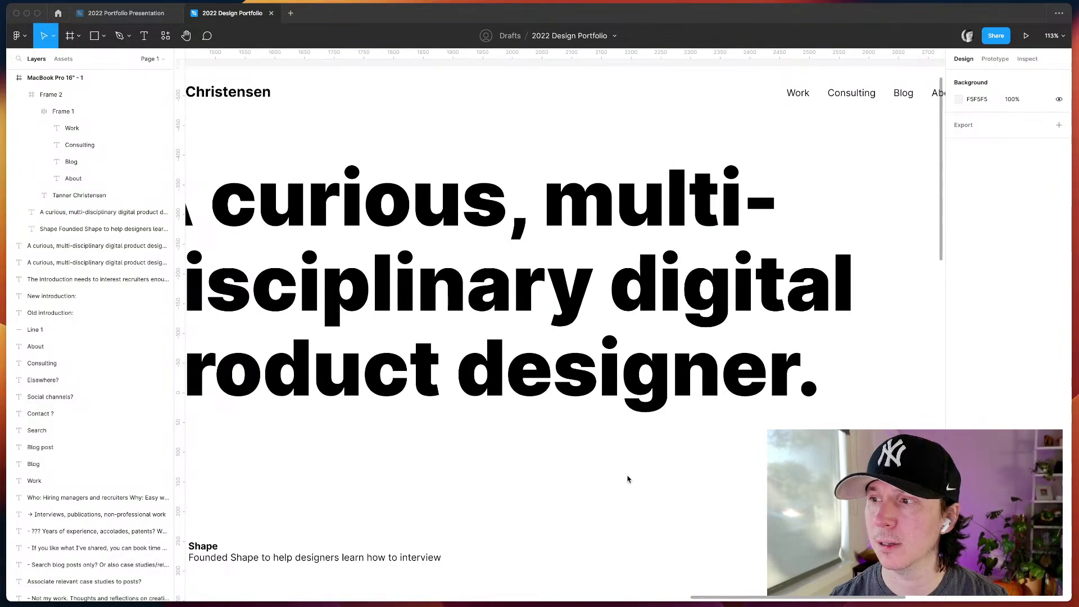
scroll(658, 465, "down", 1)
scroll(658, 466, "up", 3)
scroll(659, 466, "right", 2)
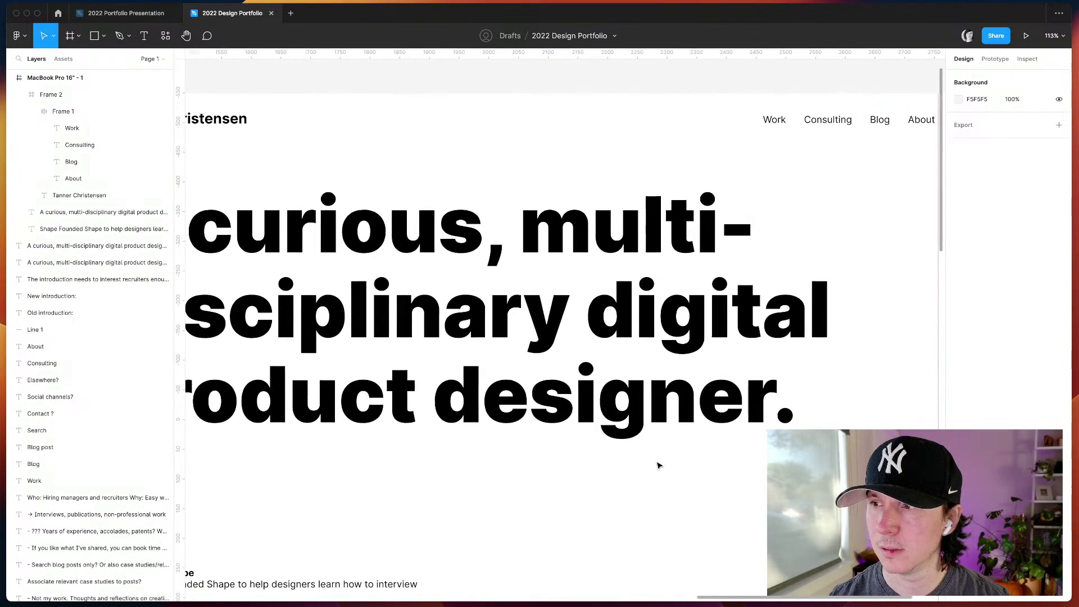
scroll(673, 148, "right", 4)
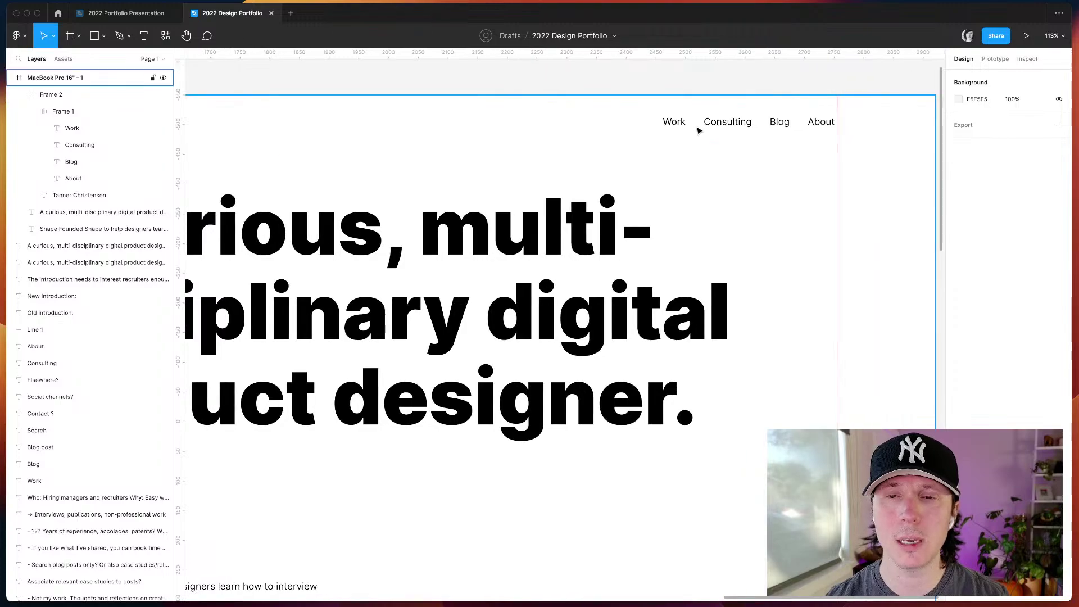
left_click(623, 94)
key("ctrl+backslash")
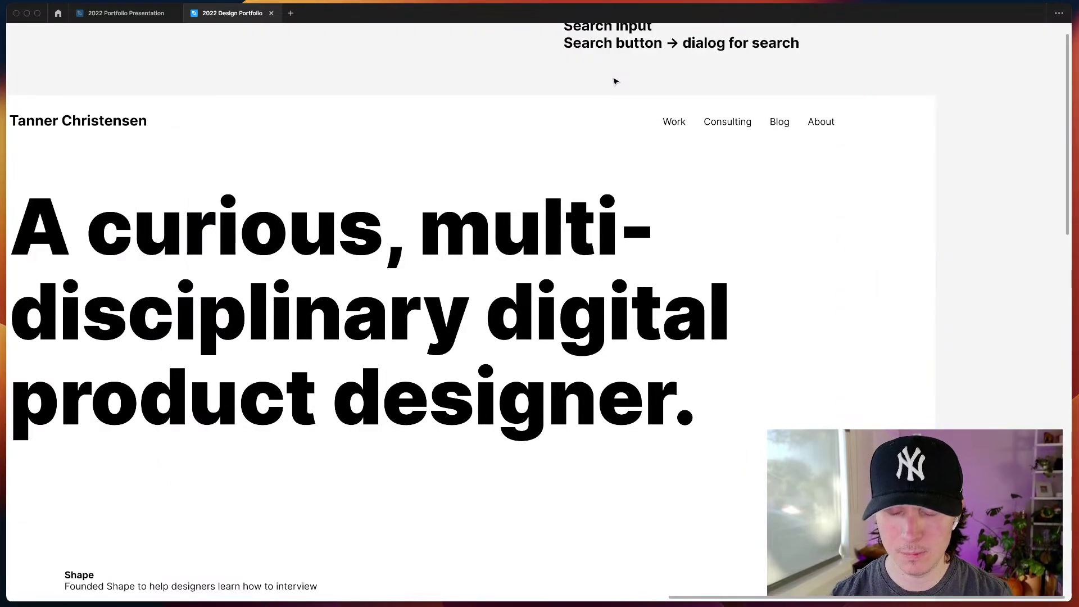
scroll(615, 82, "left", 3)
scroll(615, 81, "left", 1)
scroll(615, 81, "down", 1)
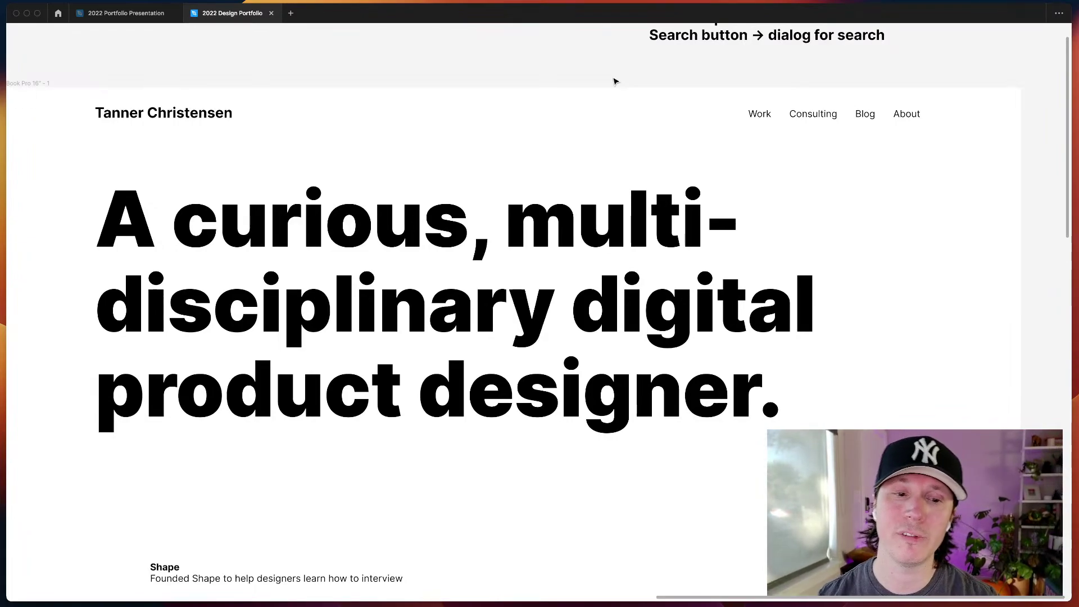
key("ctrl+backslash")
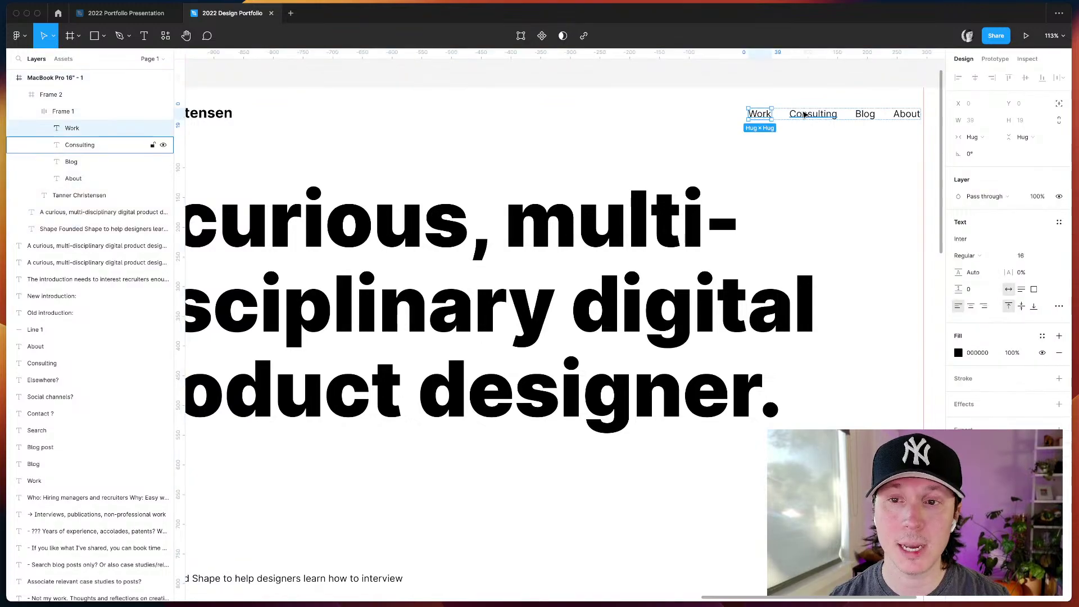
- Set the Work, Consulting, Blog and About header links to Semi Bold and compare them with the site name in the header
double_click(862, 114)
left_click(759, 114, "shift")
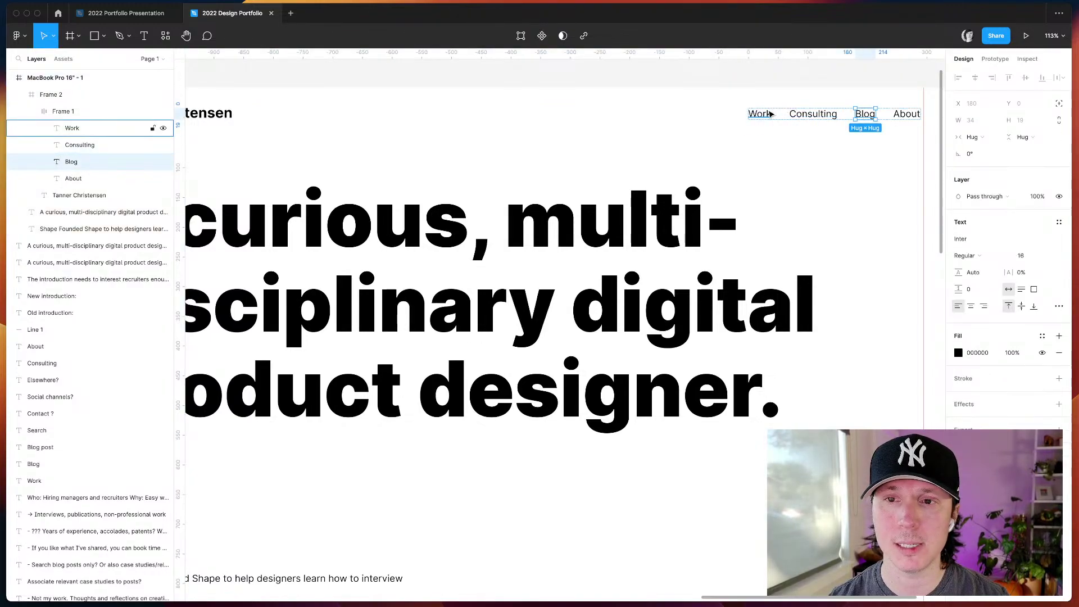
left_click(812, 114, "shift")
left_click(906, 114, "shift")
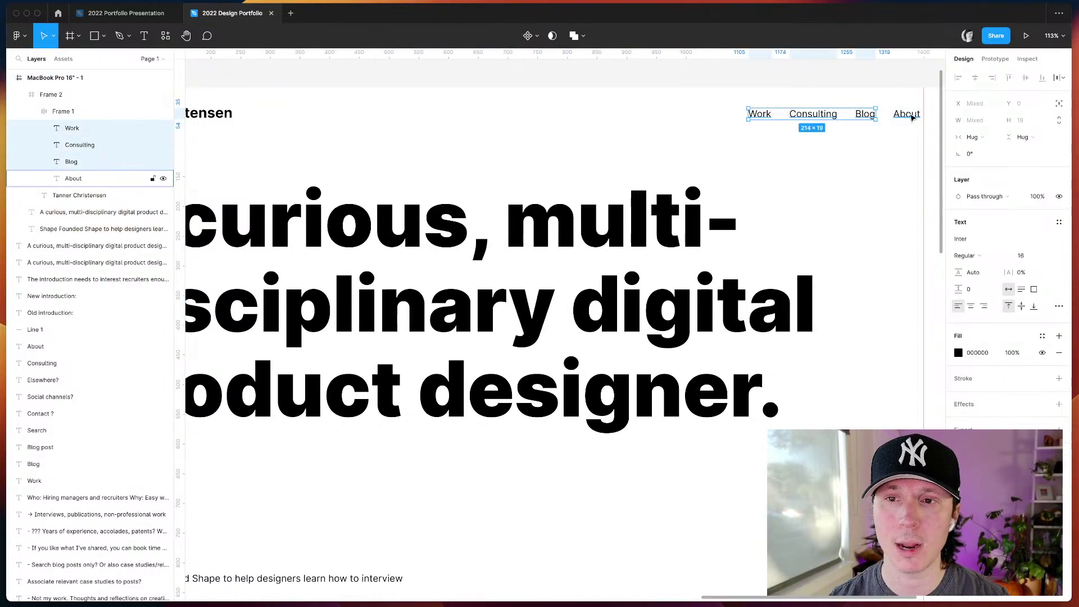
left_click(996, 261)
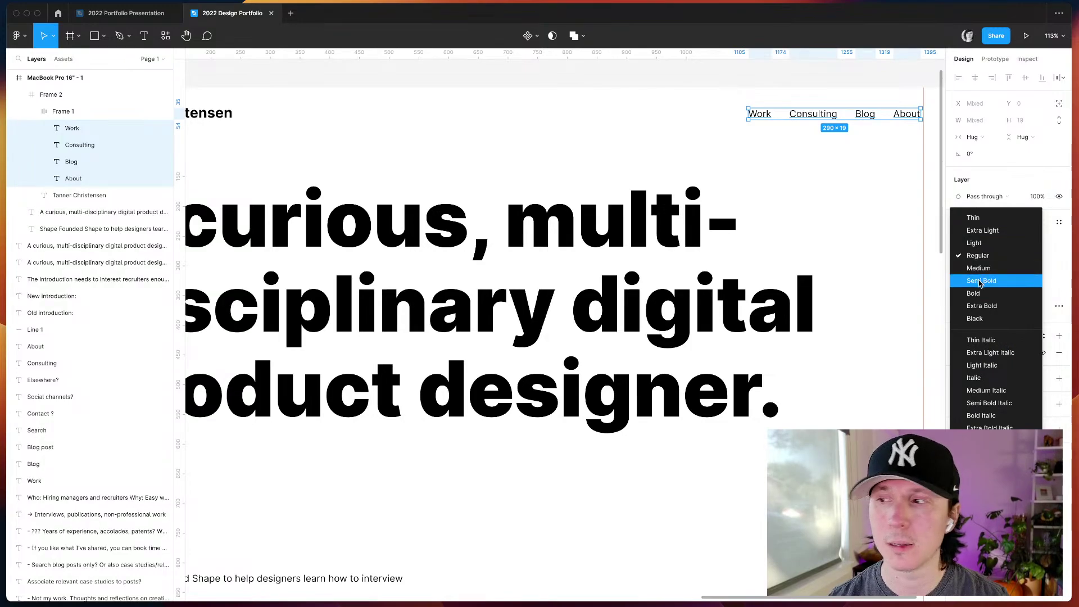
left_click(980, 281)
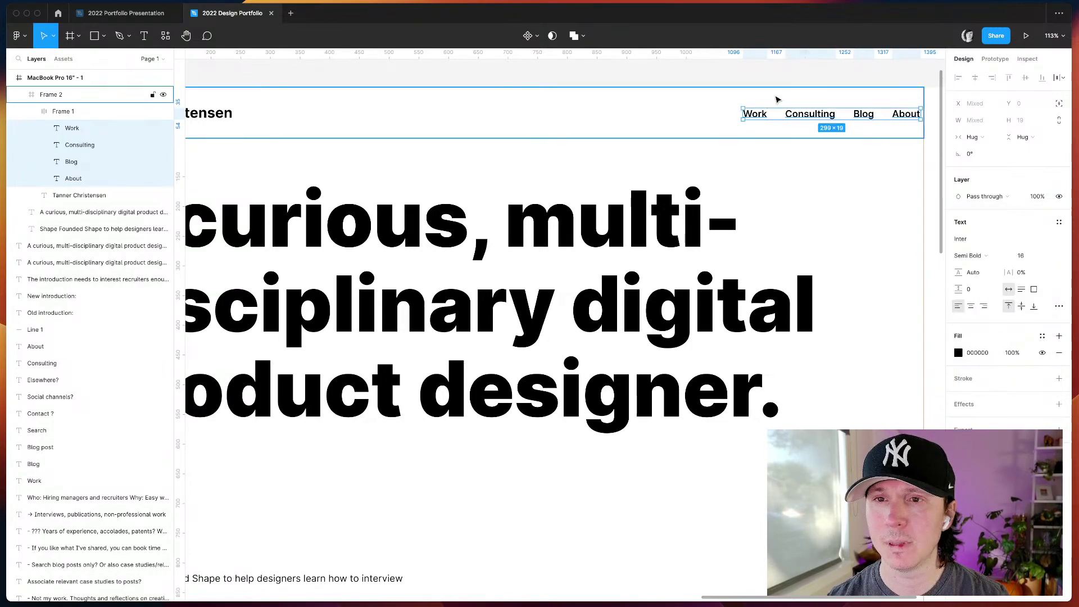
left_click(753, 83)
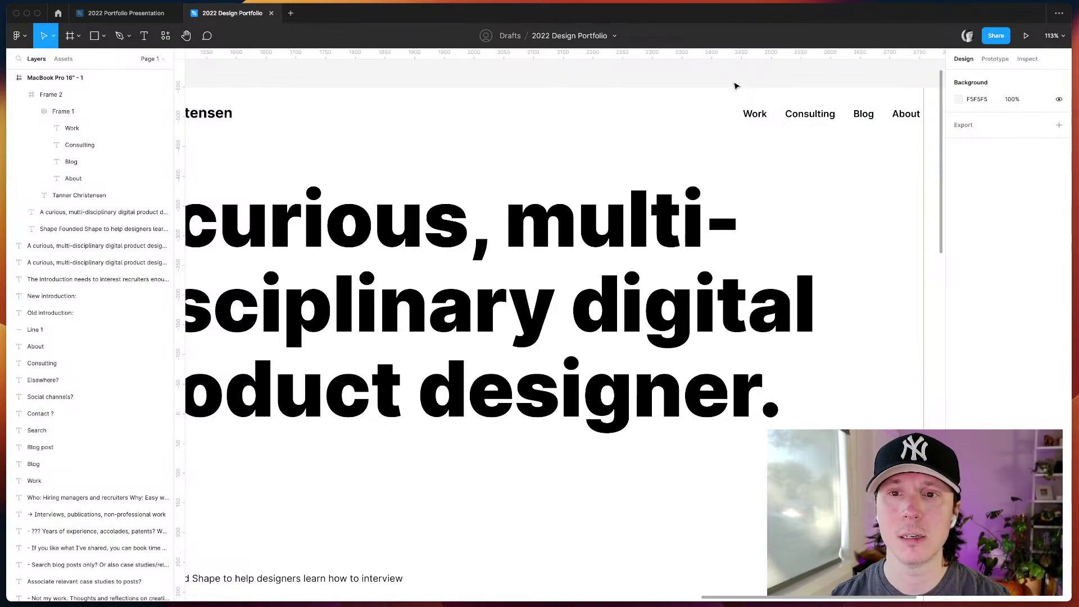
key("super+backslash")
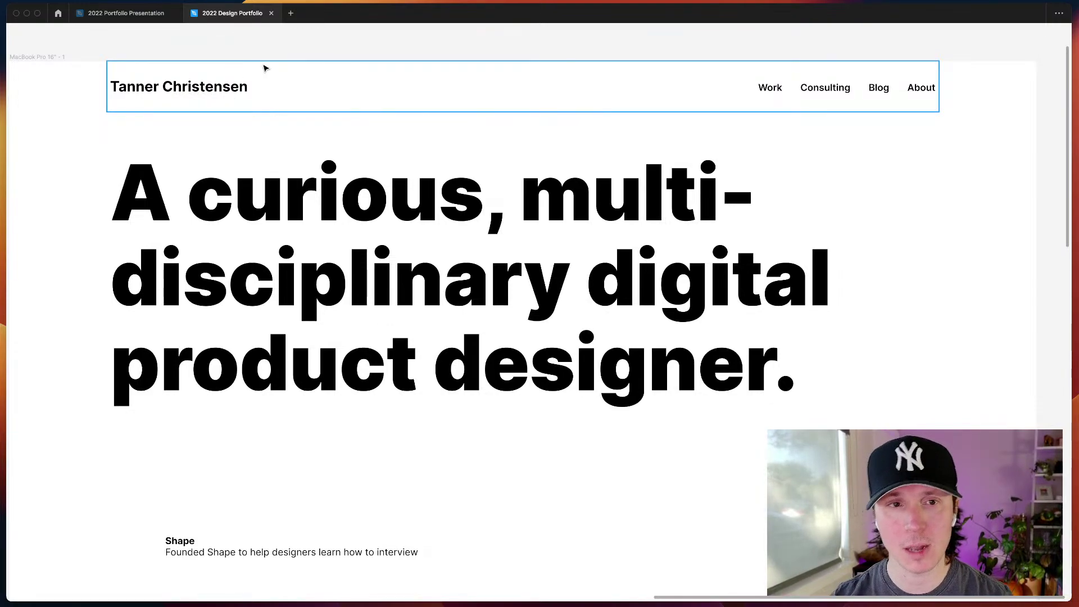
double_click(203, 88)
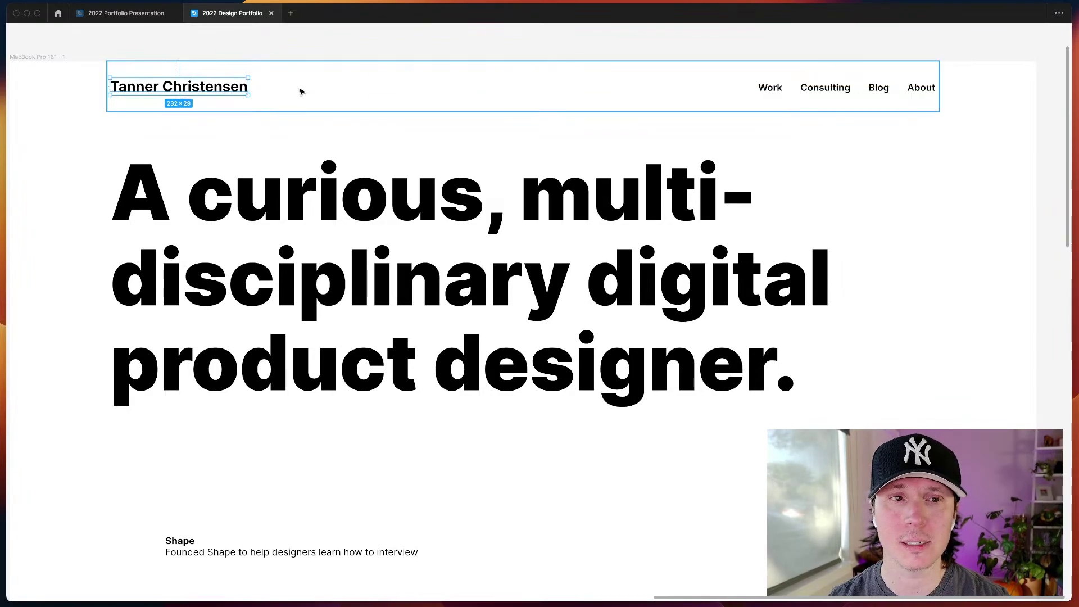
- Try the Thin font weight on the introduction statement and preview the page with the interface hidden
left_click(321, 290)
key("super+backslash")
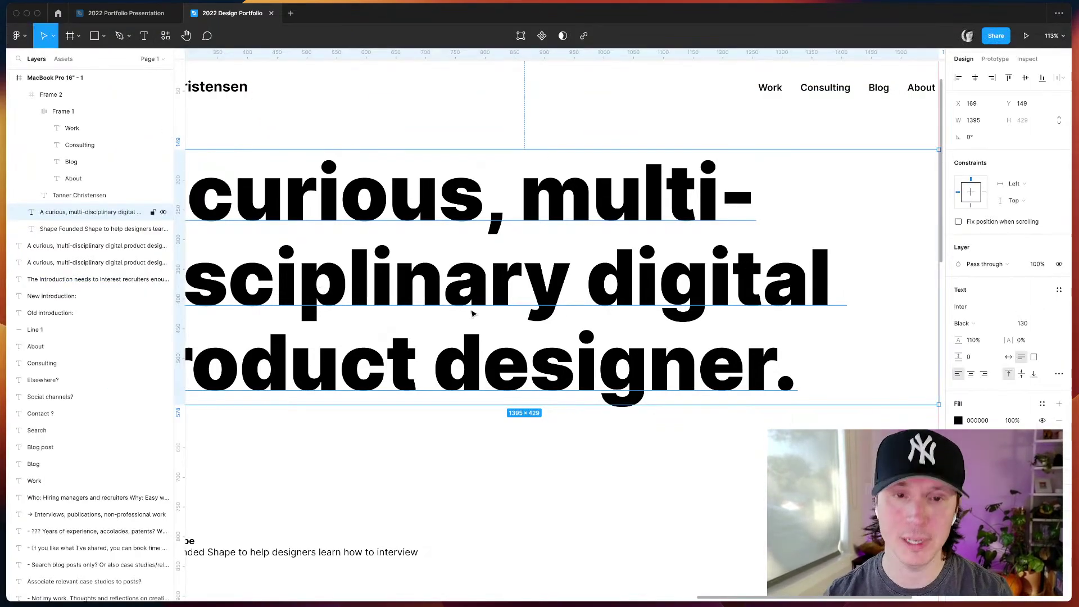
left_click(992, 322)
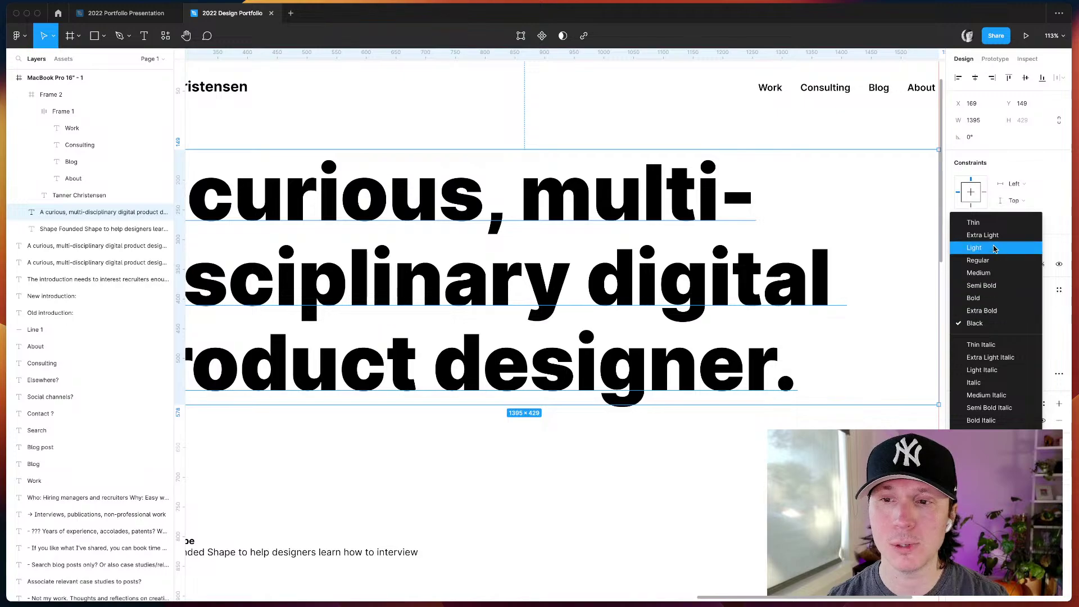
left_click(973, 224)
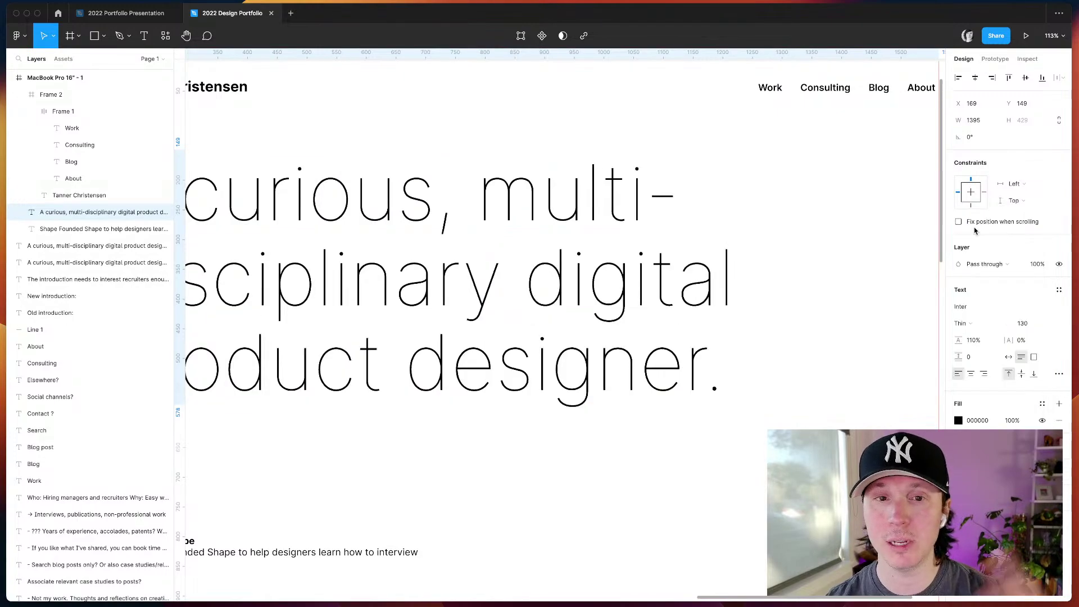
left_click(646, 92)
key("super+backslash")
left_click(534, 45)
scroll(534, 45, "down", 1)
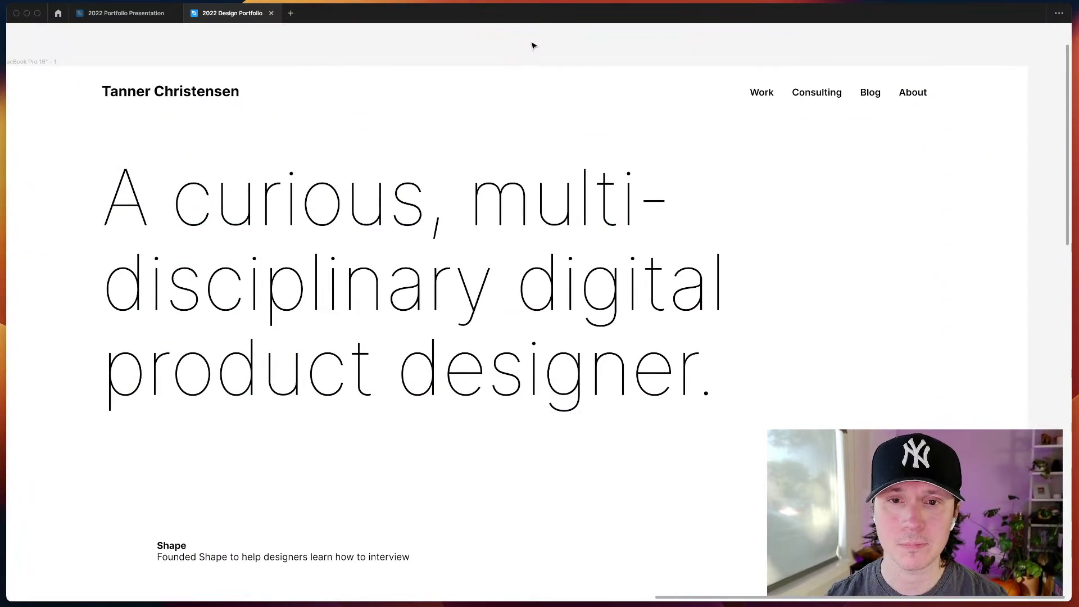
key("super+backslash")
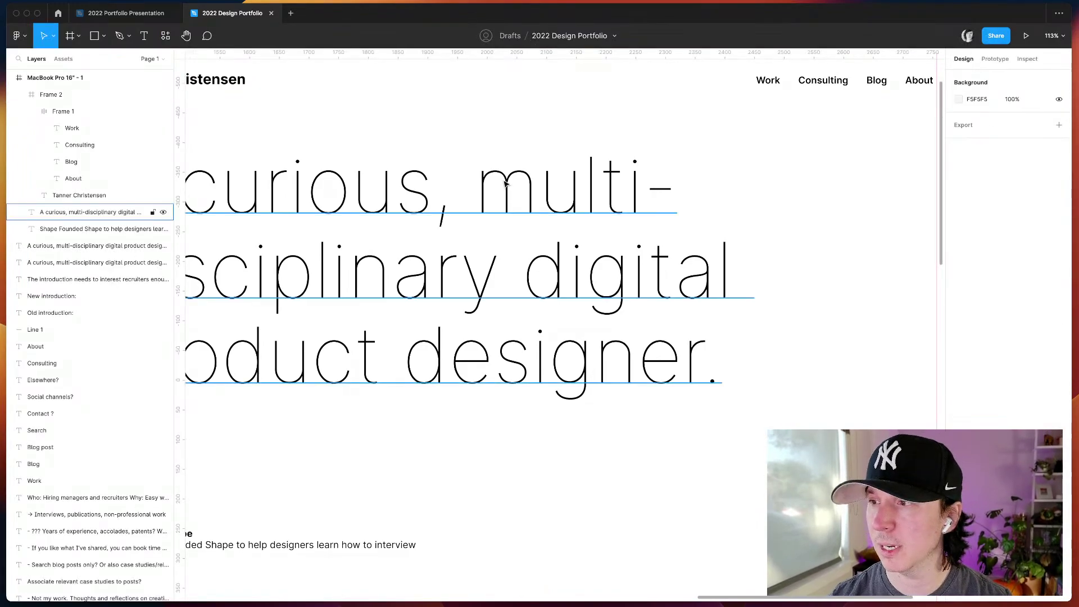
- Set the introduction statement's font weight to Regular and preview the page with the interface hidden
left_click(104, 212)
left_click(969, 321)
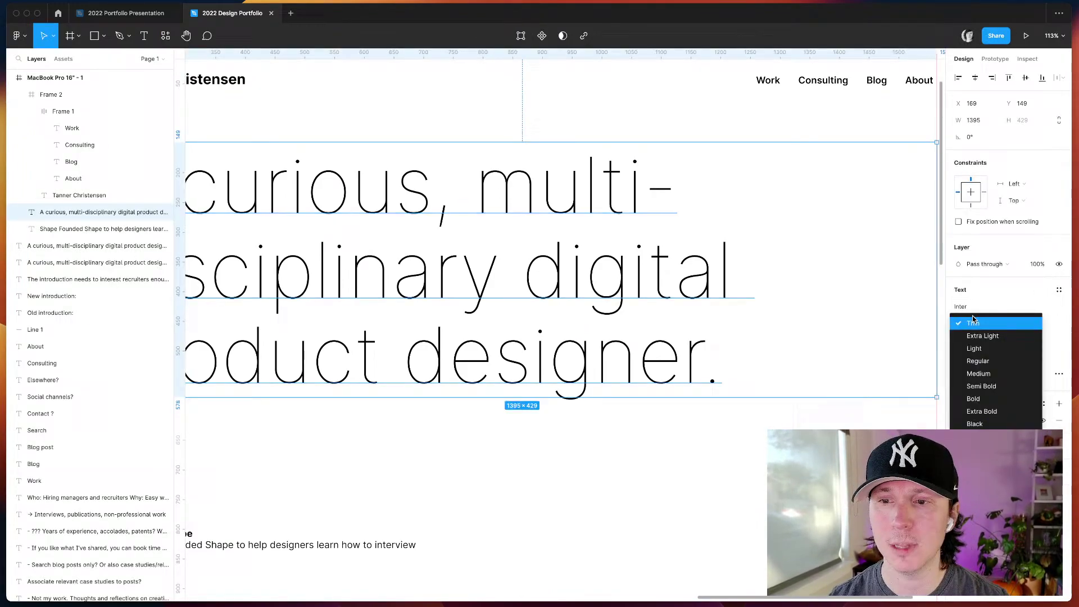
left_click(981, 357)
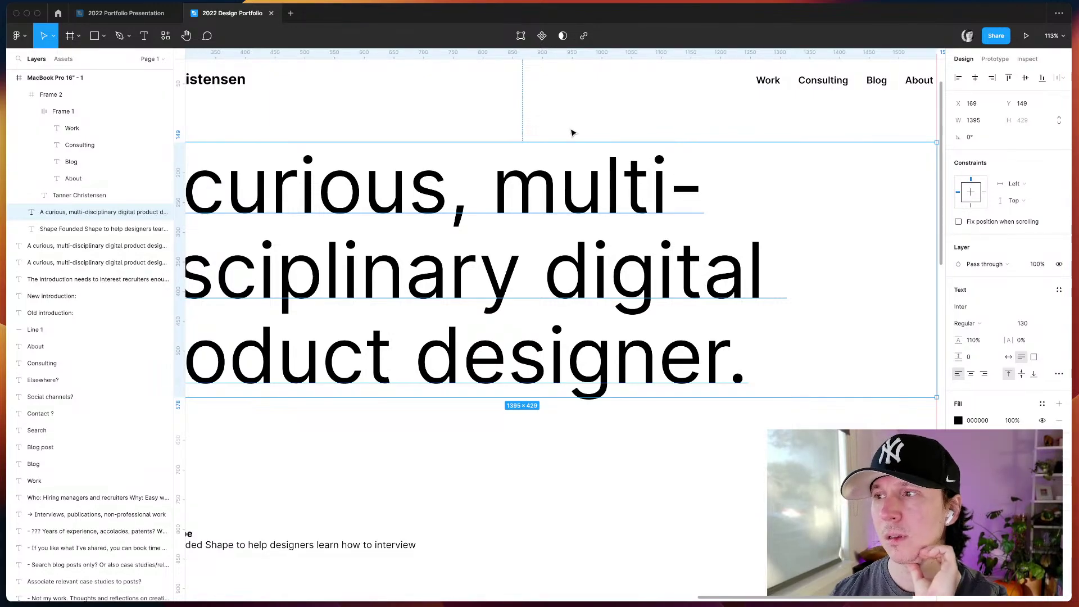
left_click(472, 91)
scroll(452, 69, "up", 2)
left_click(451, 70)
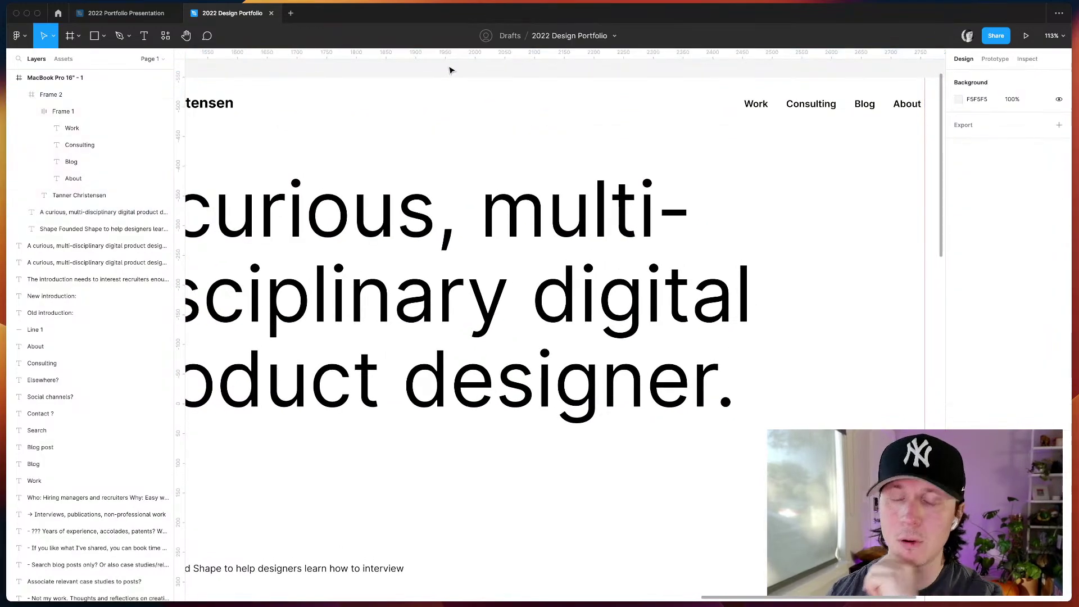
key("ctrl+backslash")
key("shift+1")
scroll(437, 70, "left", 1)
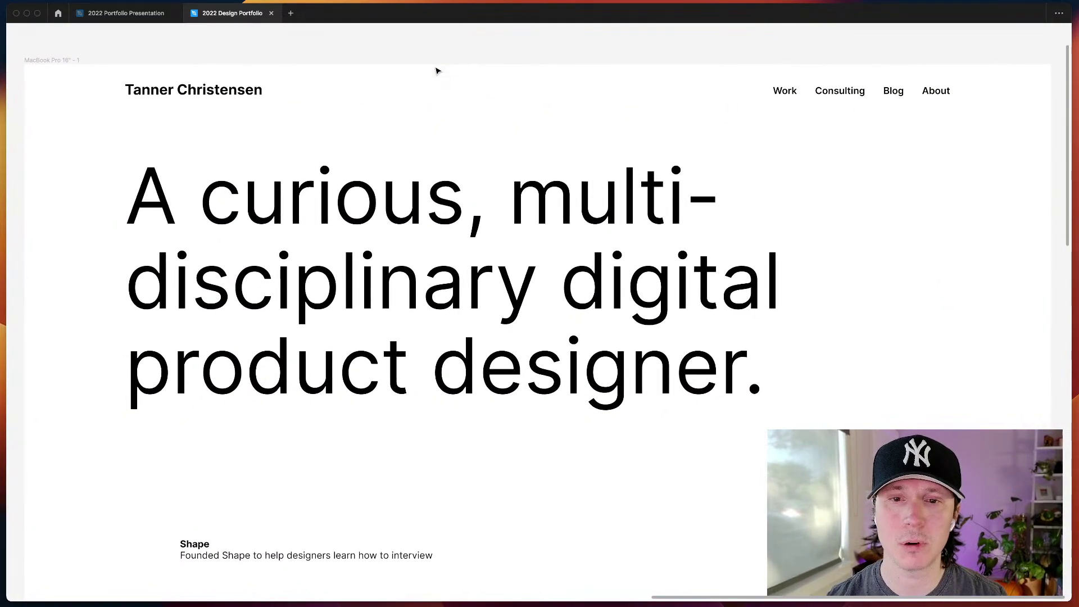
- Move the introduction statement up about 20 px, closer to the header, and check the spacing with the interface hidden
left_click(461, 264)
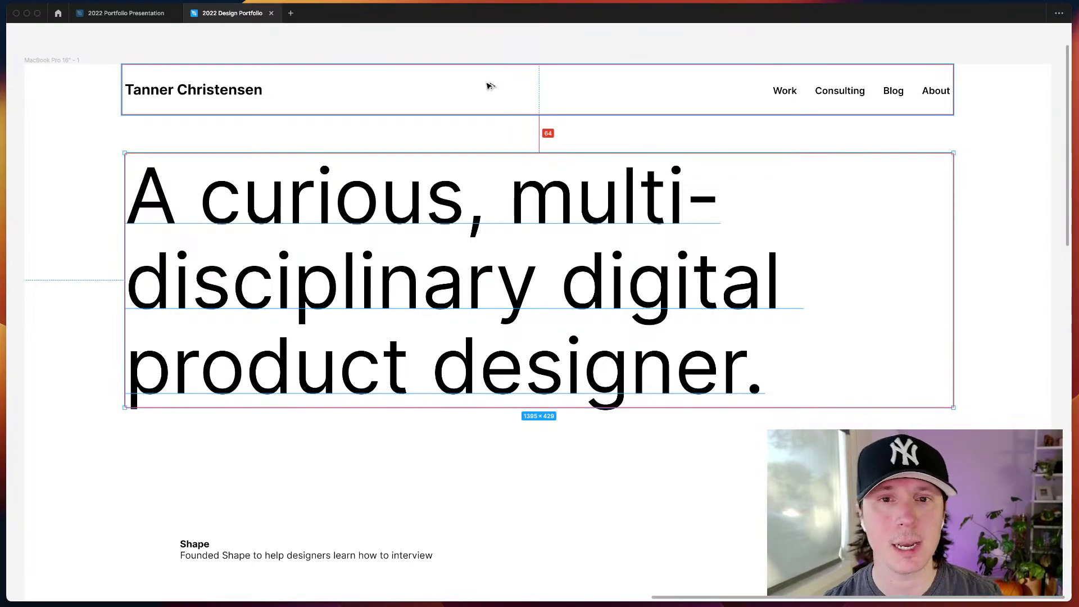
key("shift+Up")
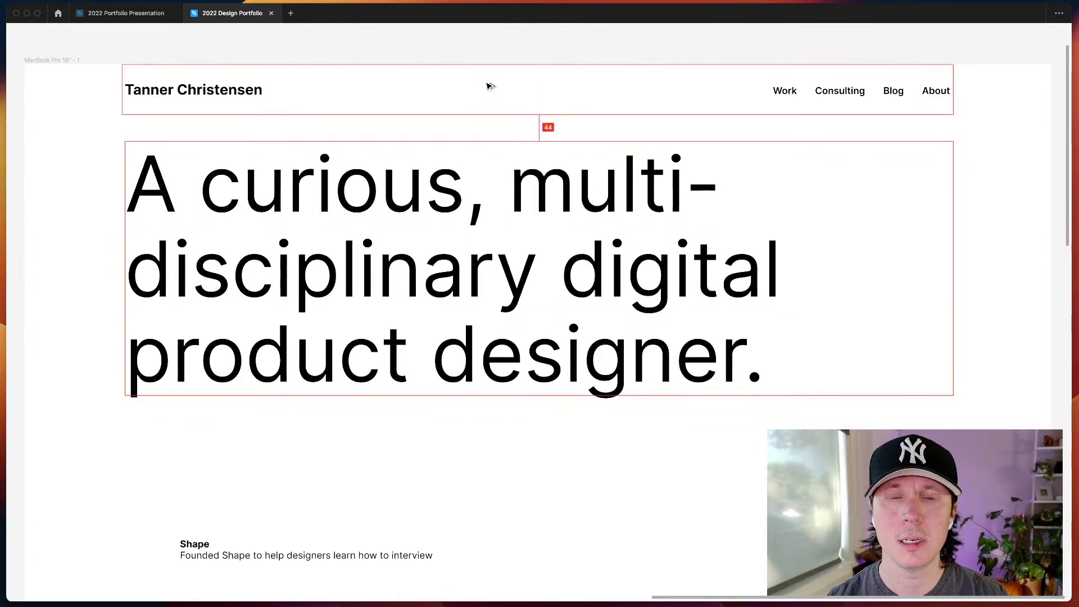
key("shift+Up")
key("Escape")
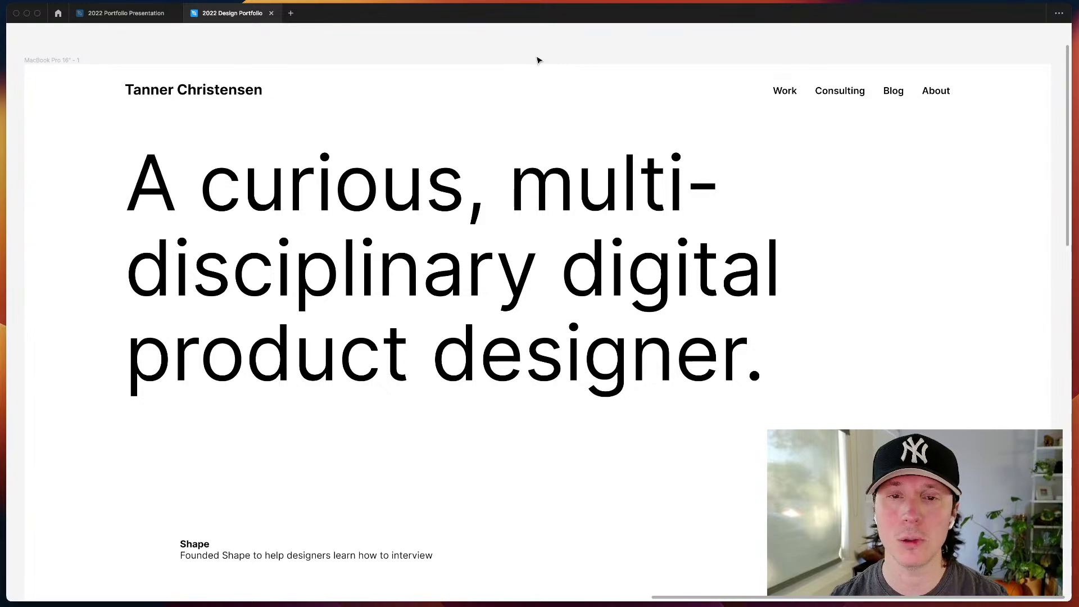
key("super+backslash")
left_click(591, 310)
key("super+backslash")
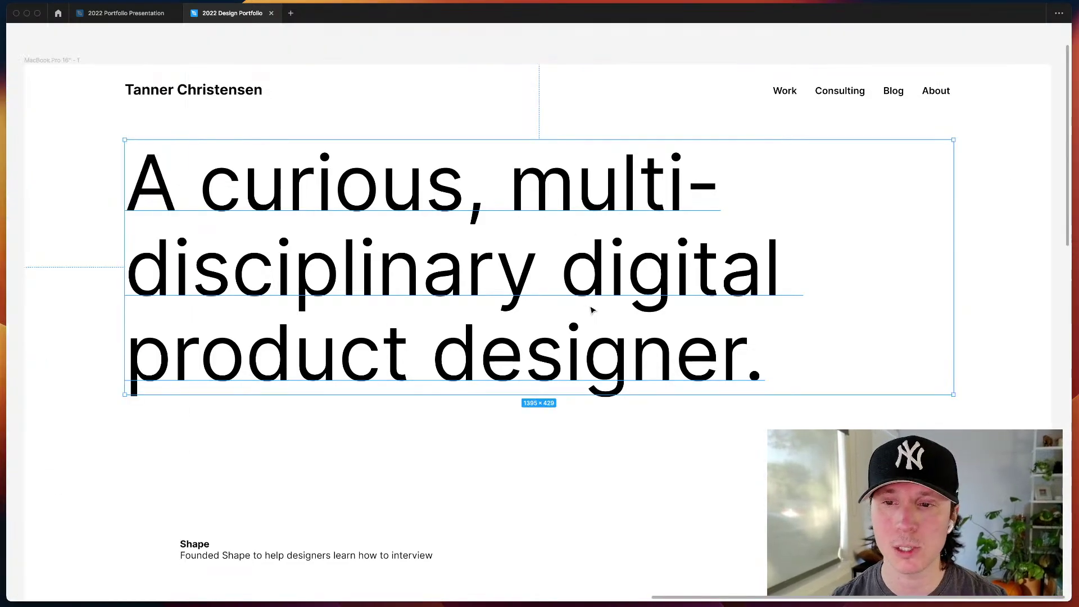
left_click(464, 48)
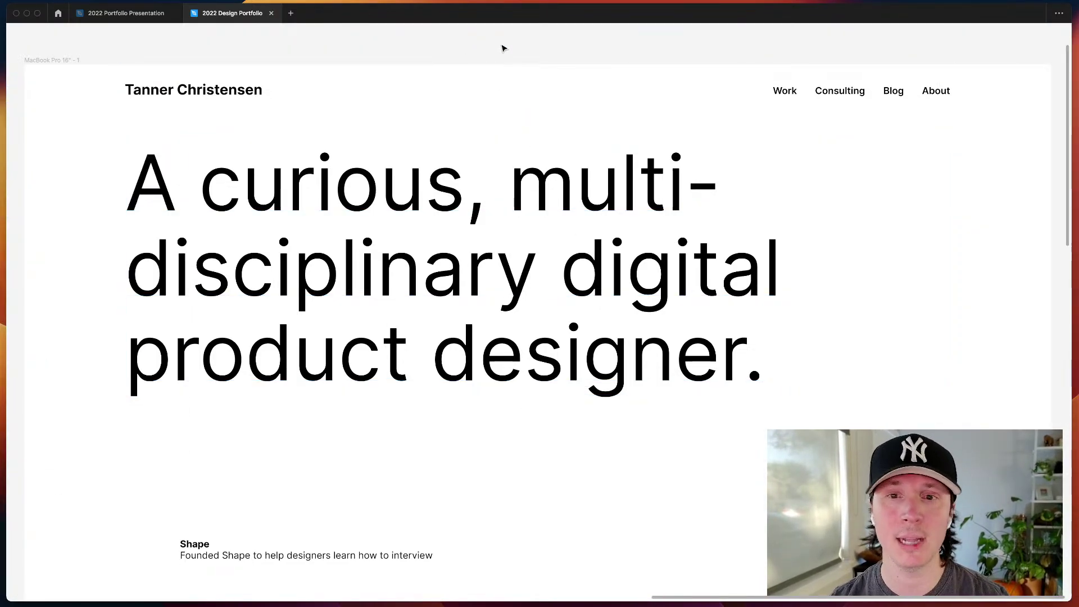
scroll(503, 48, "right", 2)
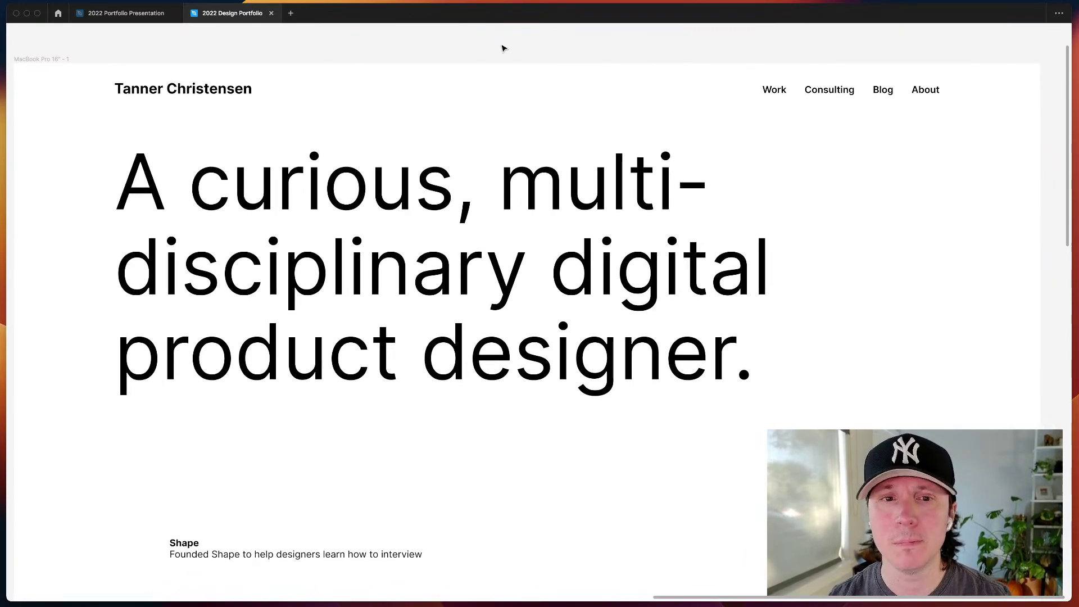
key("super+backslash")
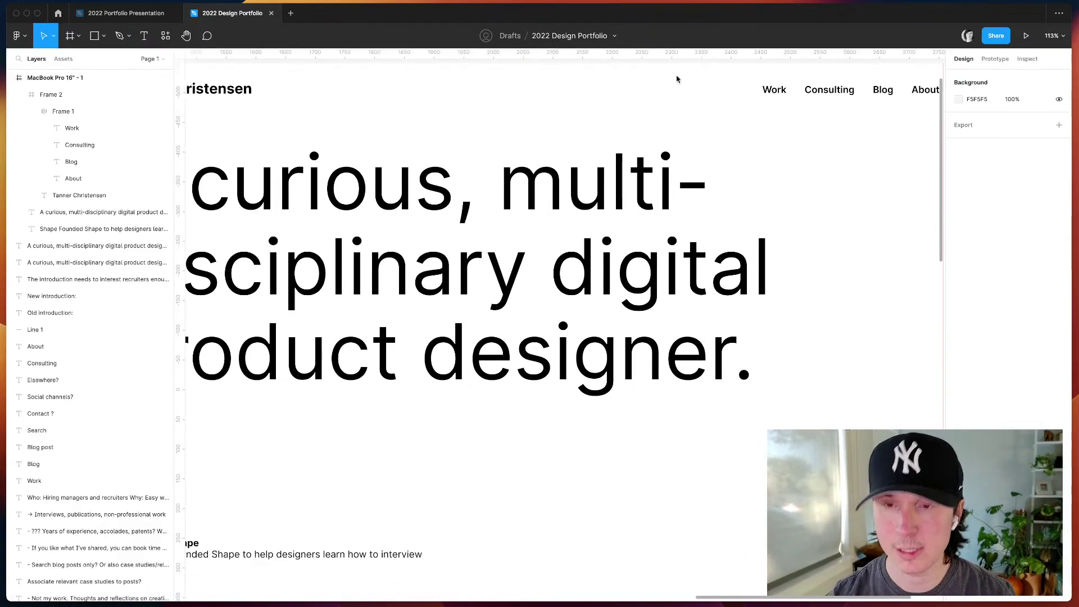
- Set the letter spacing of the Work, Consulting, Blog and About header links to -2%
left_click(777, 94)
left_click(821, 94, "shift")
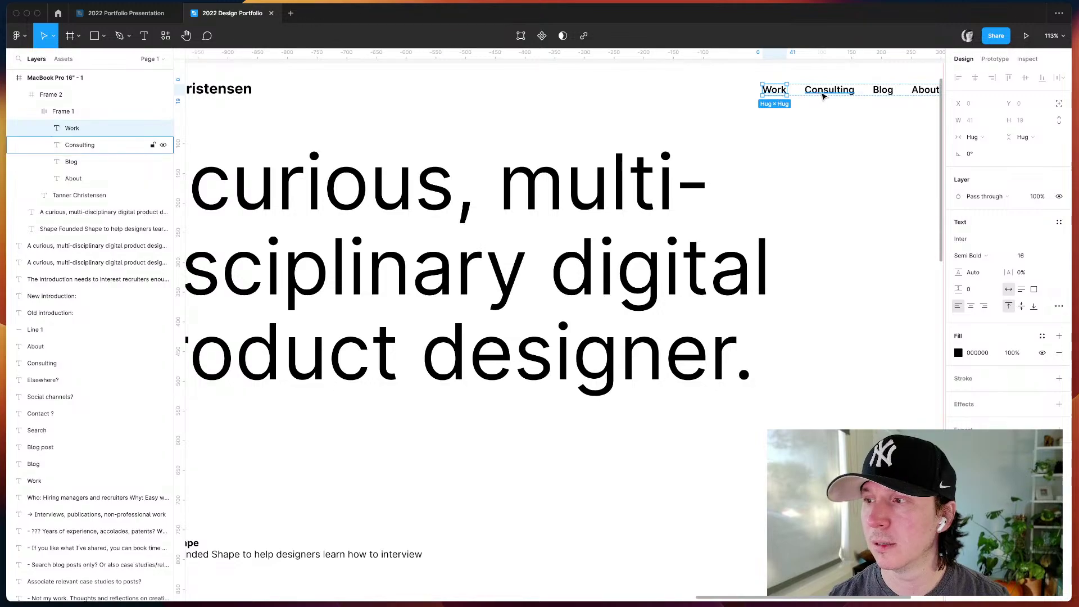
left_click(881, 91, "shift")
left_click(934, 91, "shift")
scroll(937, 91, "up", 1)
scroll(938, 91, "right", 2)
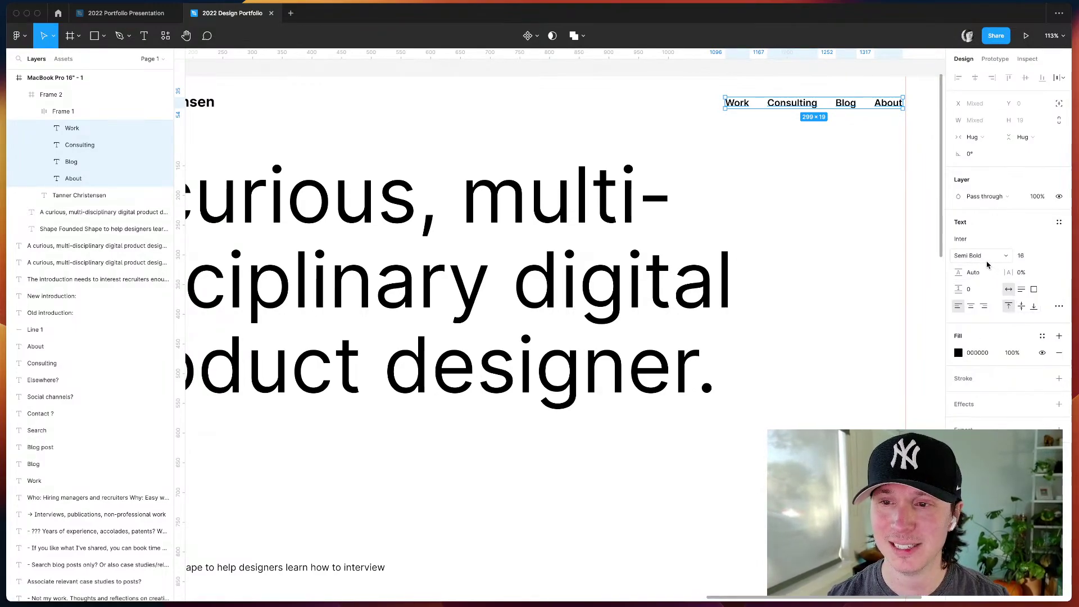
left_click(1021, 272)
type("-2")
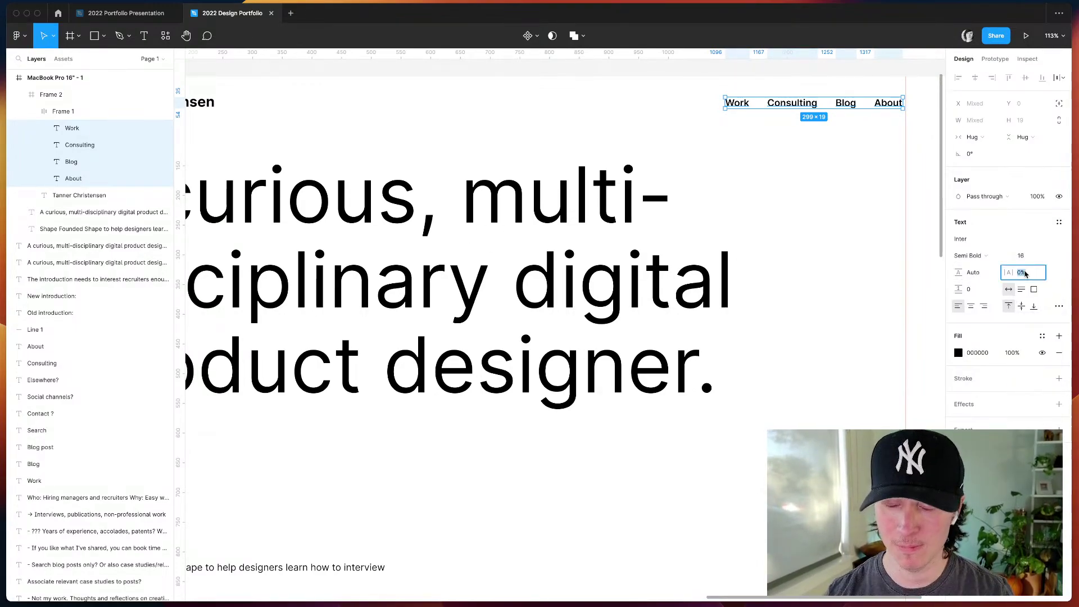
key("Return")
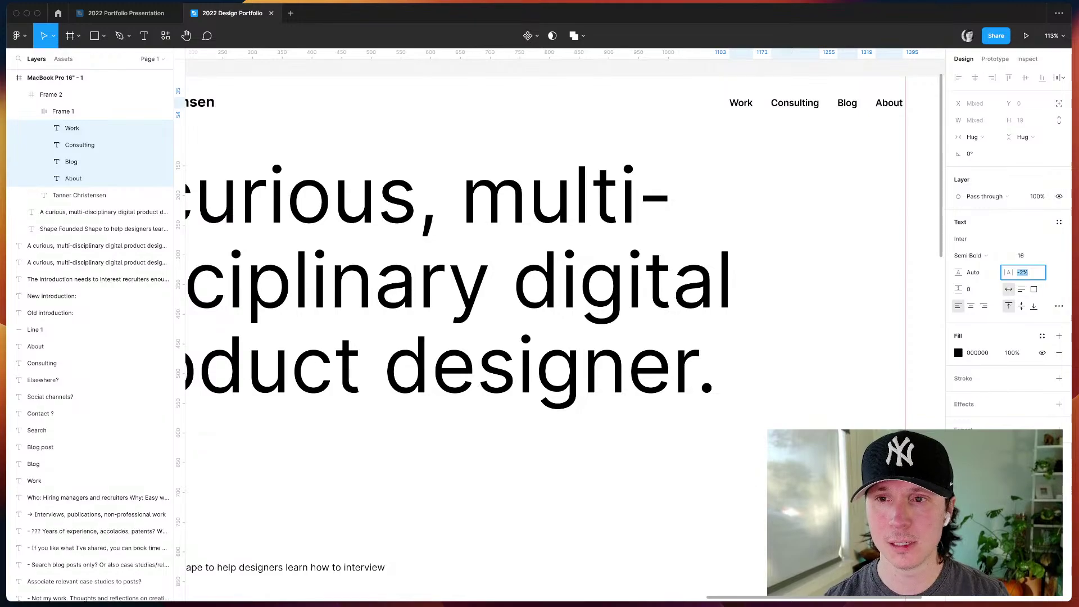
left_click(784, 71)
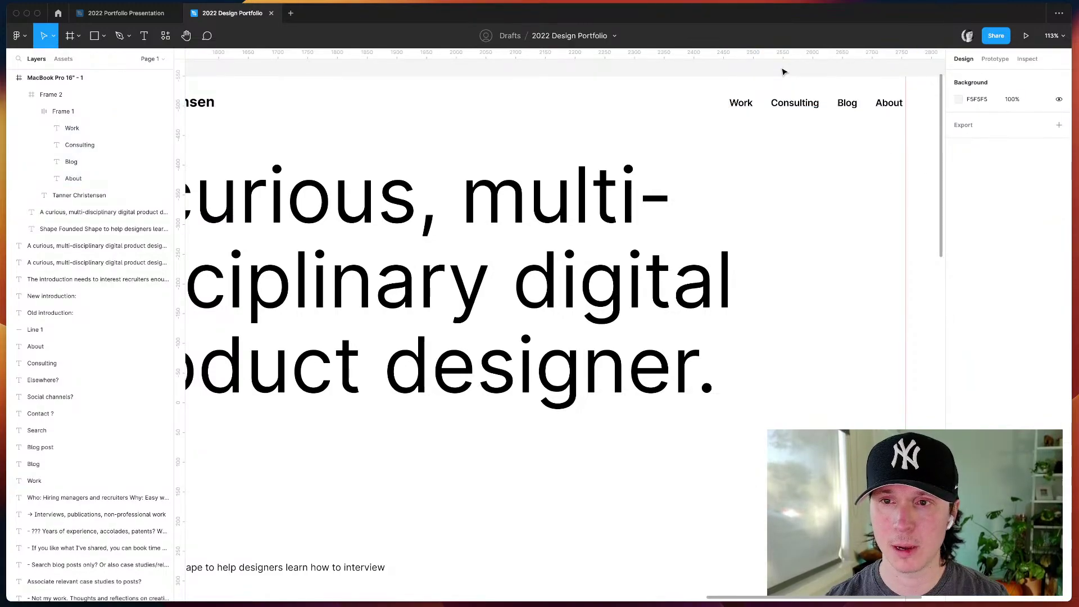
- Examine the site name's text settings in the header against the navigation links
scroll(784, 72, "left", 2)
scroll(784, 71, "up", 1)
left_click(225, 114)
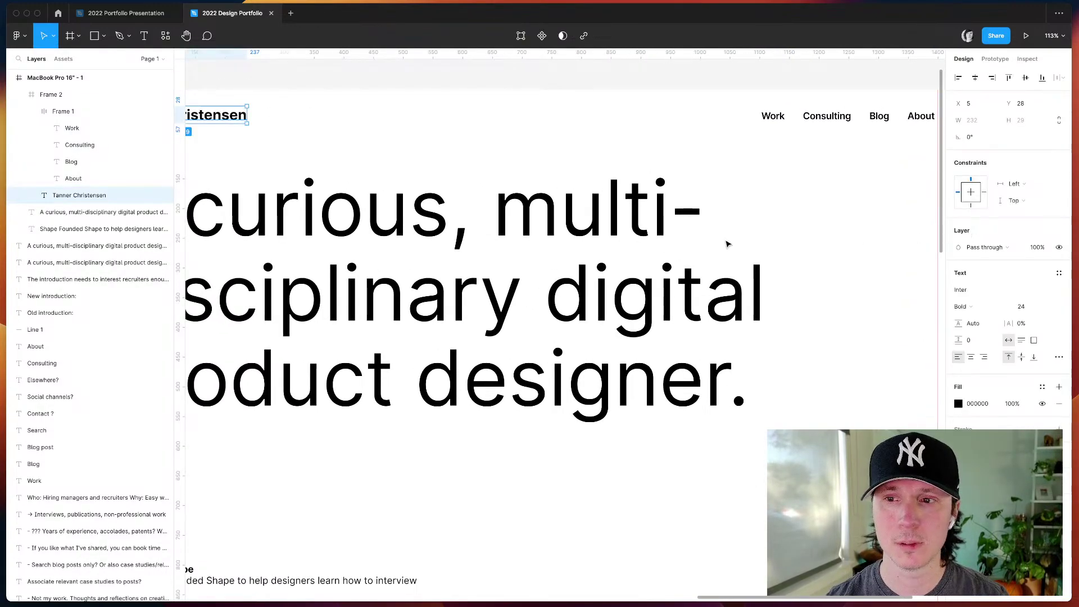
scroll(726, 243, "left", 2)
scroll(787, 84, "right", 1)
left_click(789, 84)
scroll(792, 83, "left", 1)
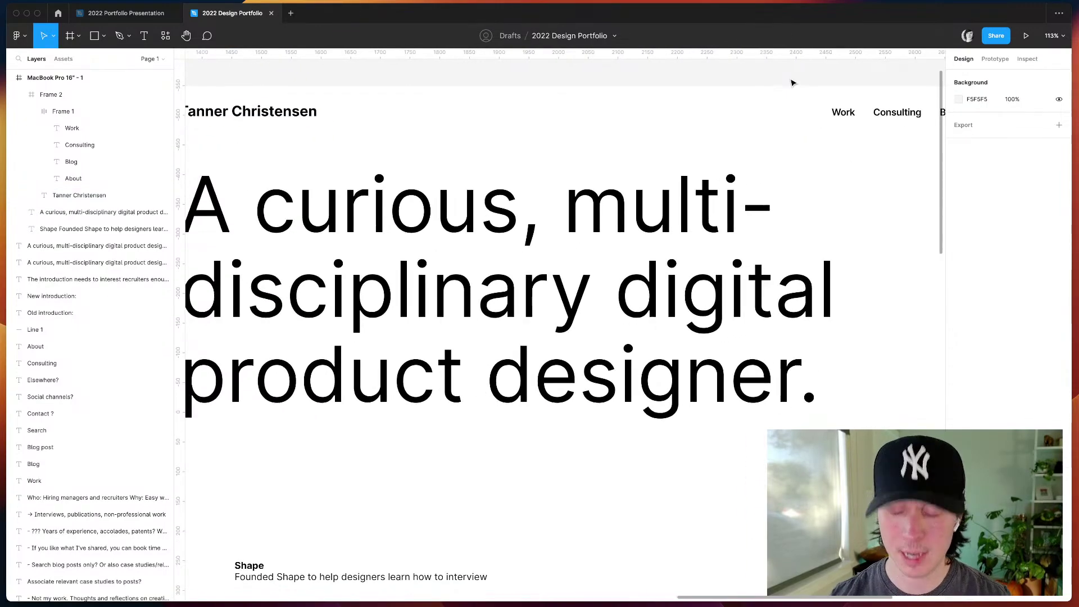
- Move the experience list up under the introduction statement, near its left edge, to X 164, Y 636
key("super+backslash")
scroll(792, 82, "down", 8)
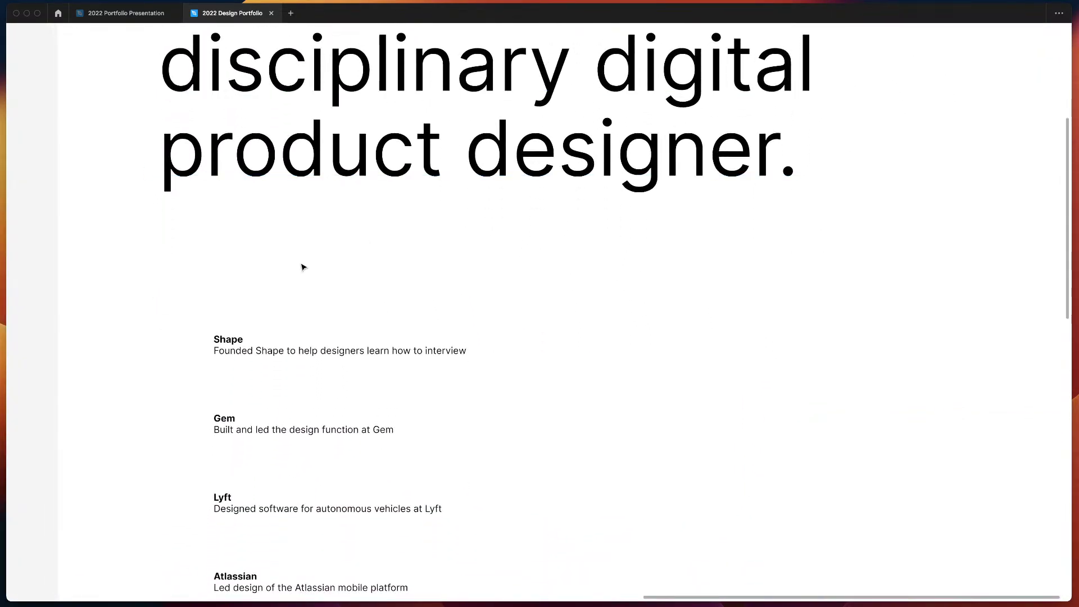
left_click(236, 349)
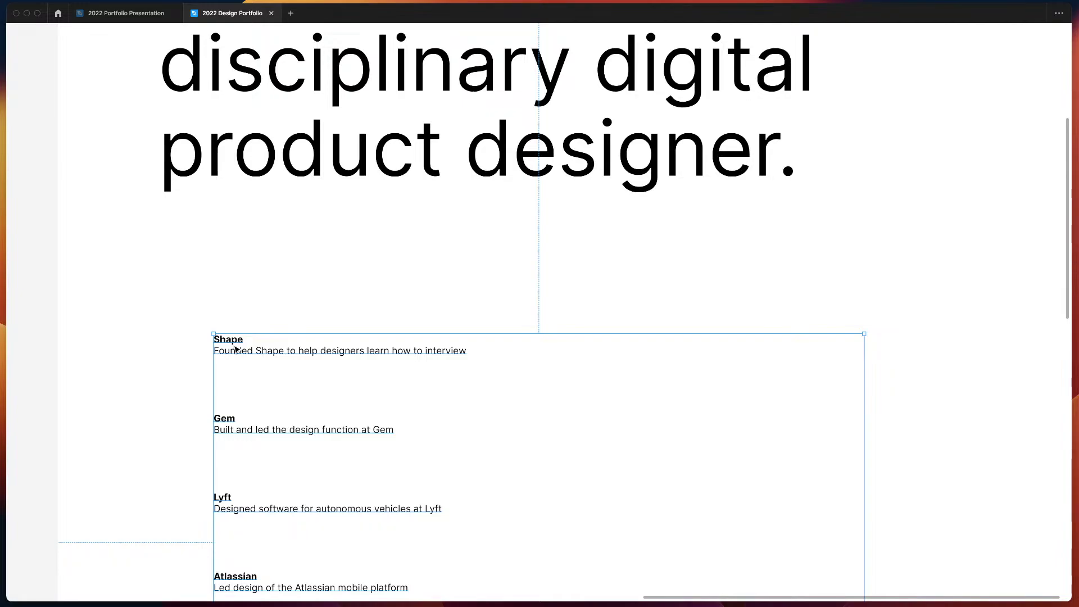
left_click_drag(236, 349, 186, 258)
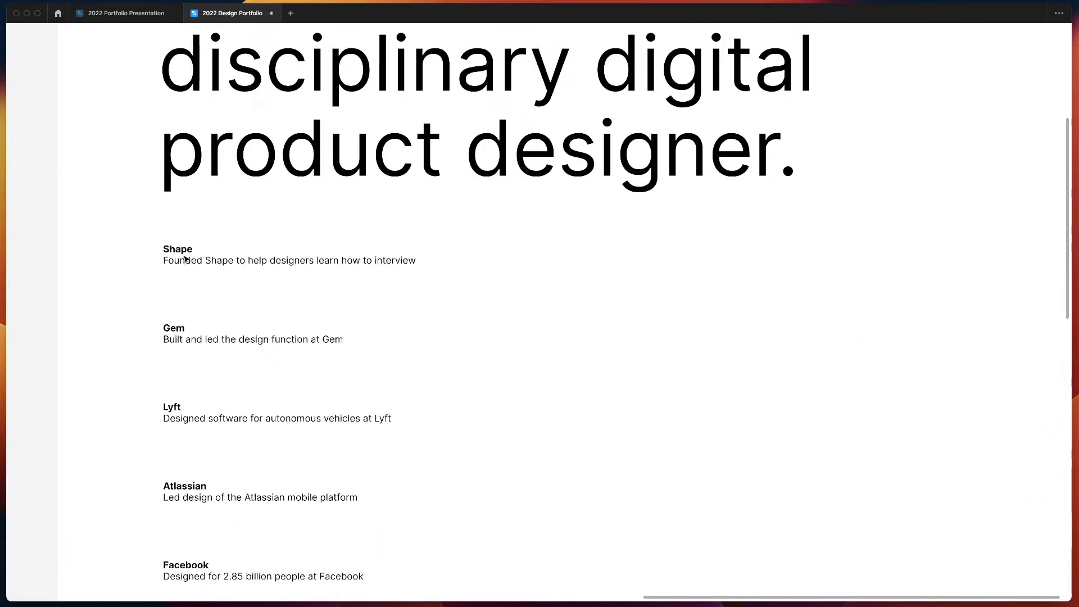
key("super+backslash")
scroll(254, 241, "left", 5)
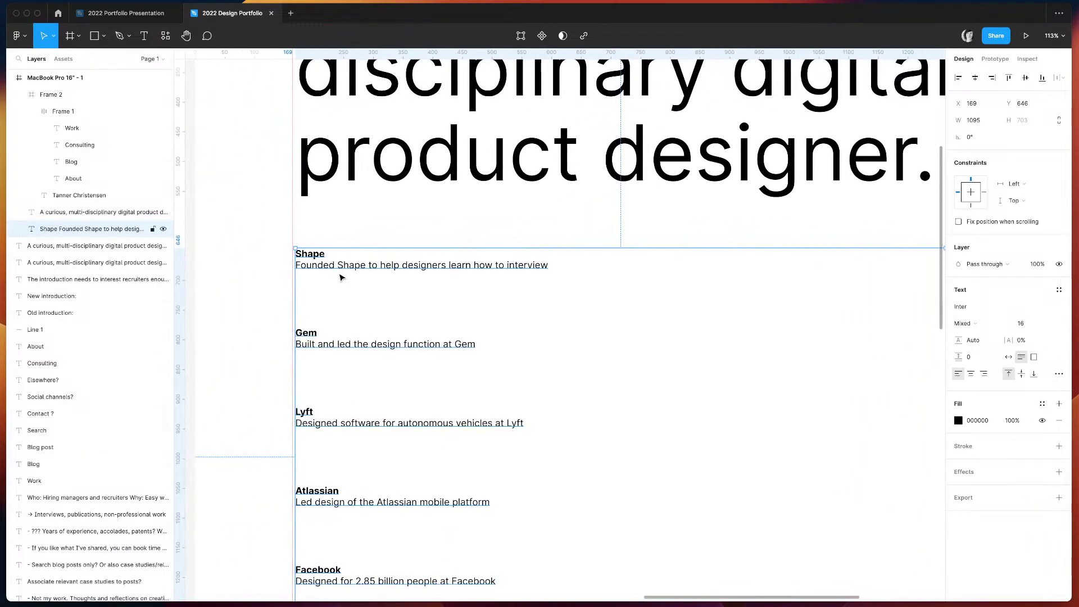
left_click_drag(304, 268, 300, 262)
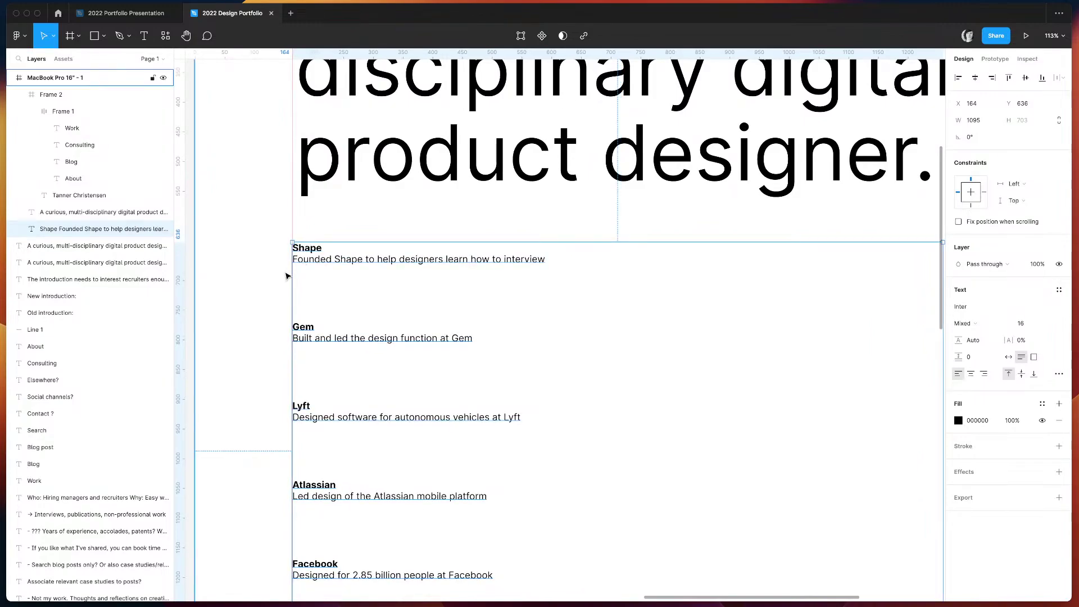
- Move the experience list out of the frame onto the empty canvas beside it and narrow it to 496 px wide
scroll(301, 262, "down", 5)
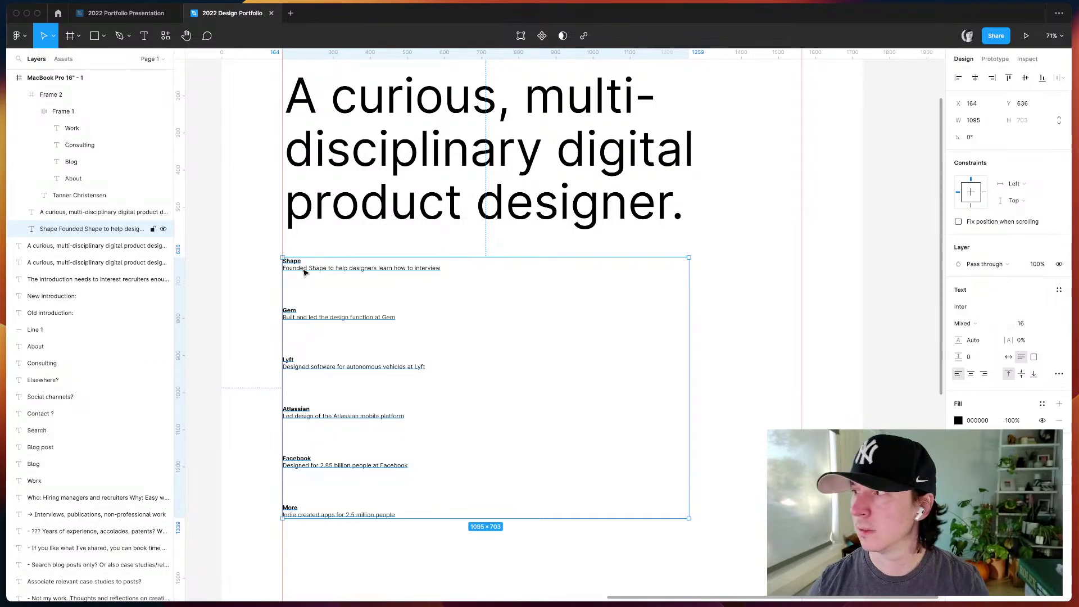
scroll(530, 259, "left", 10)
left_click_drag(585, 262, 162, 272)
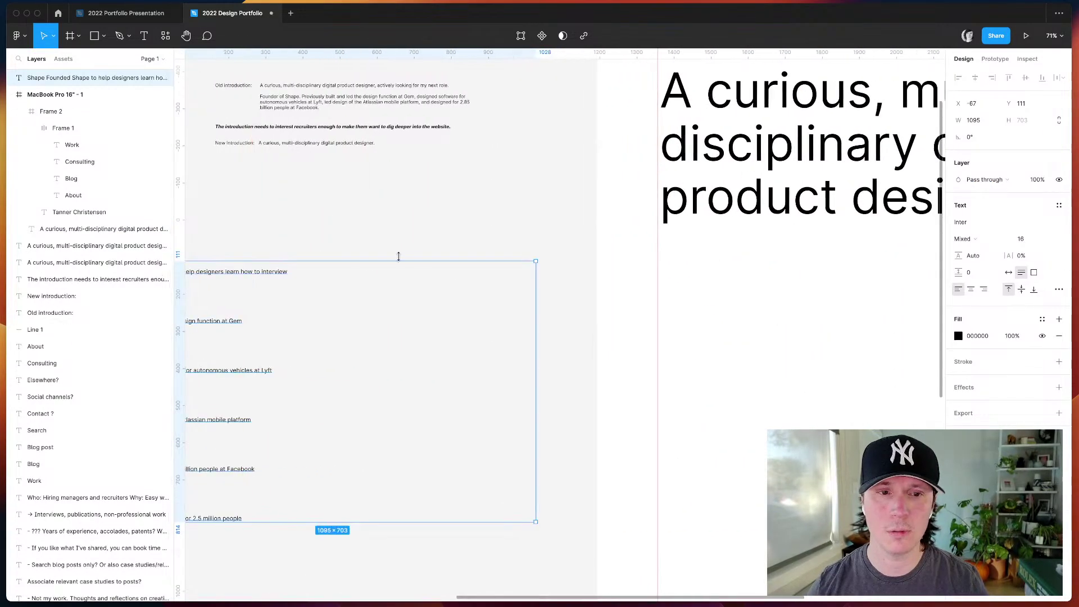
left_click_drag(533, 372, 313, 360)
left_click_drag(261, 273, 482, 301)
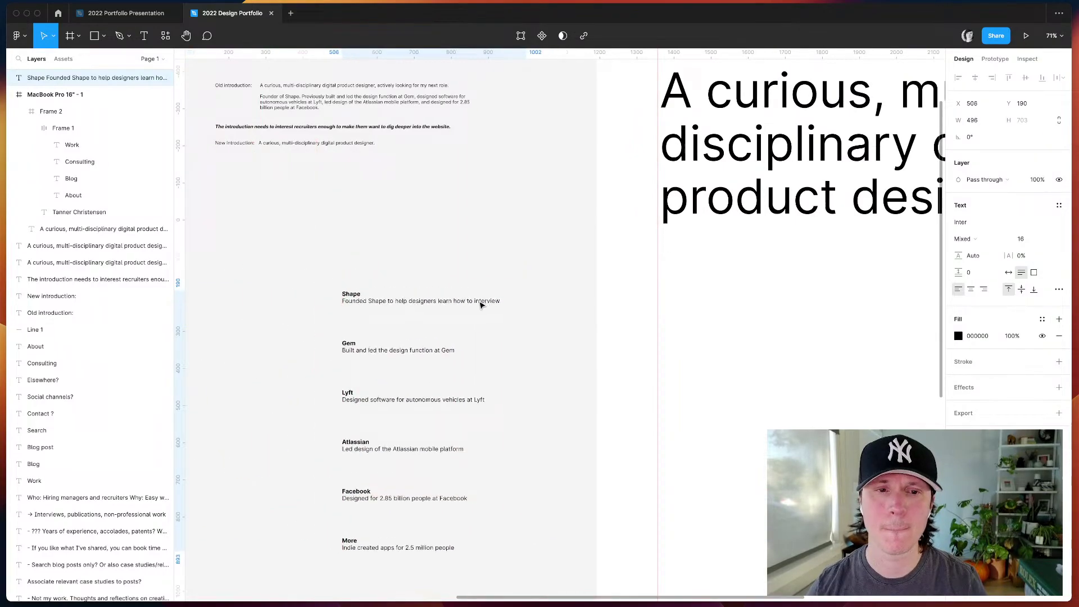
left_click(480, 251)
- Add a new text layer reading "Shape" in the frame below the introduction statement
scroll(698, 345, "right", 3)
scroll(699, 345, "right", 5)
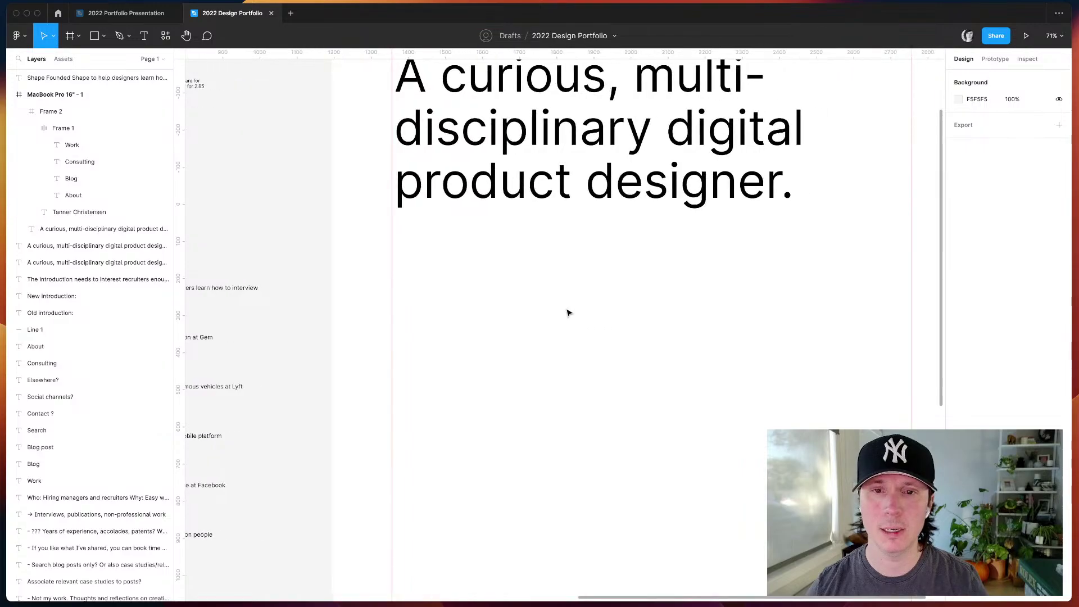
key("t")
left_click(430, 291)
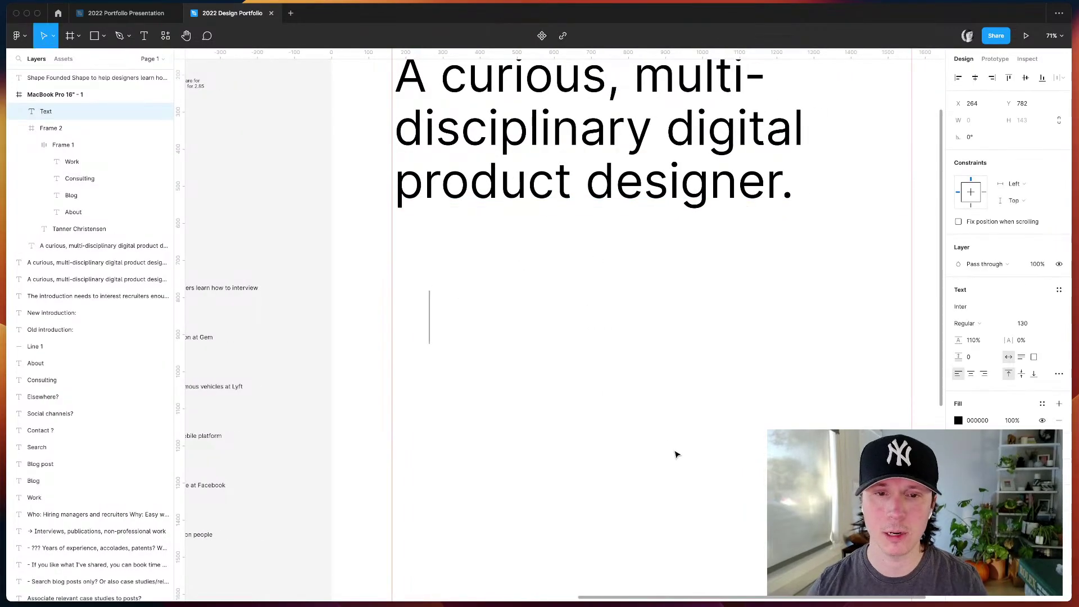
type("Shape")
key("Escape")
- Check the text settings of the site name and the Work link, and set the Shape label's font size to 20
scroll(528, 358, "up", 10)
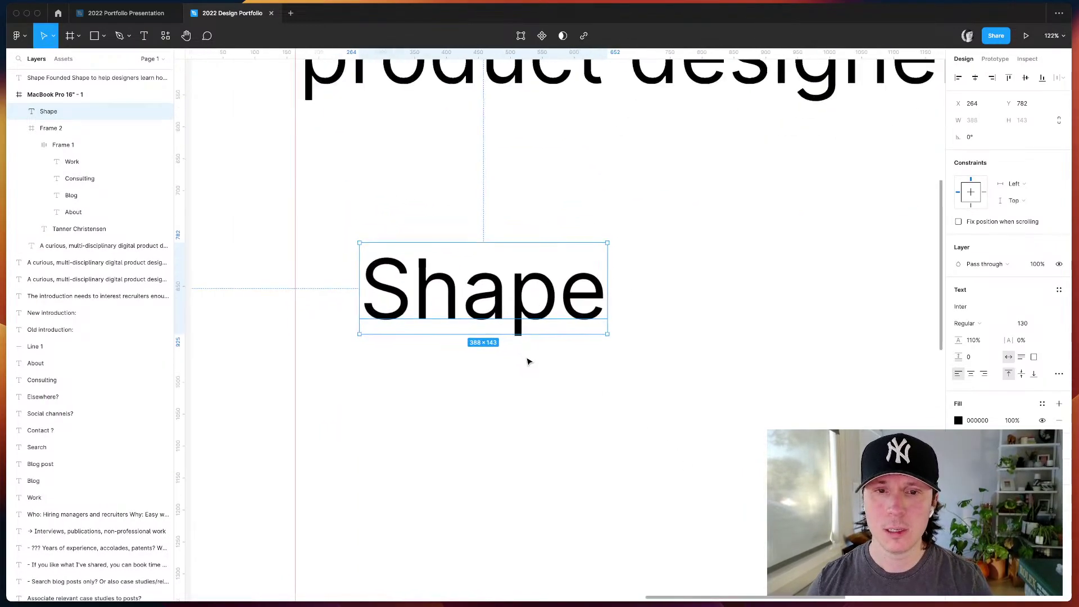
scroll(354, 140, "up", 5)
left_click(315, 116)
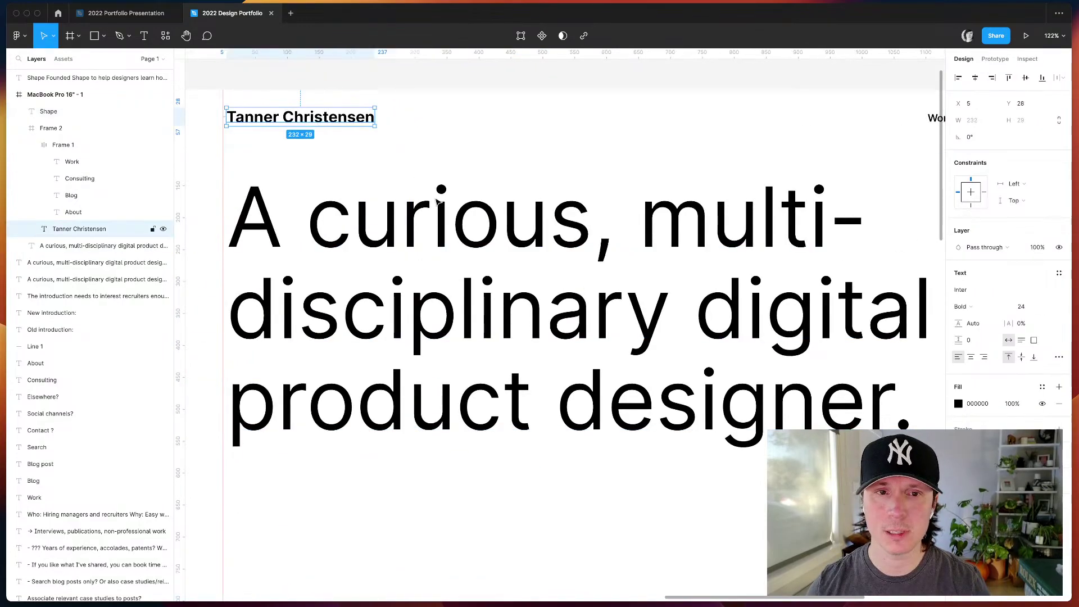
scroll(607, 277, "down", 5)
scroll(731, 169, "up", 10)
scroll(730, 169, "right", 6)
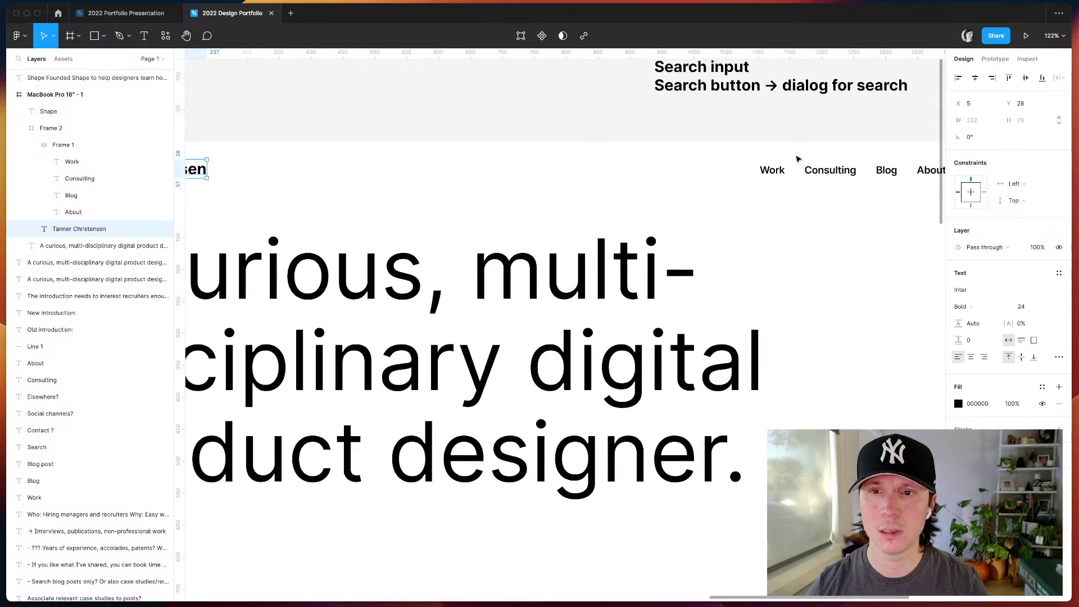
left_click(770, 169)
scroll(650, 241, "down", 1)
scroll(650, 241, "down", 5)
scroll(650, 241, "left", 2)
left_click(448, 373)
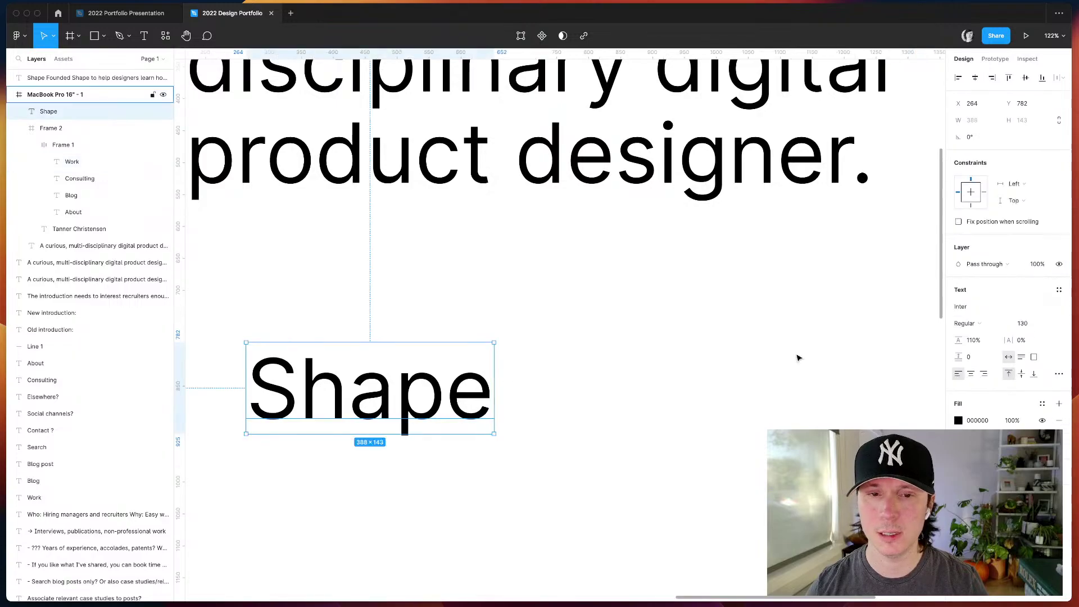
left_click(1032, 329)
type("20")
key("Return")
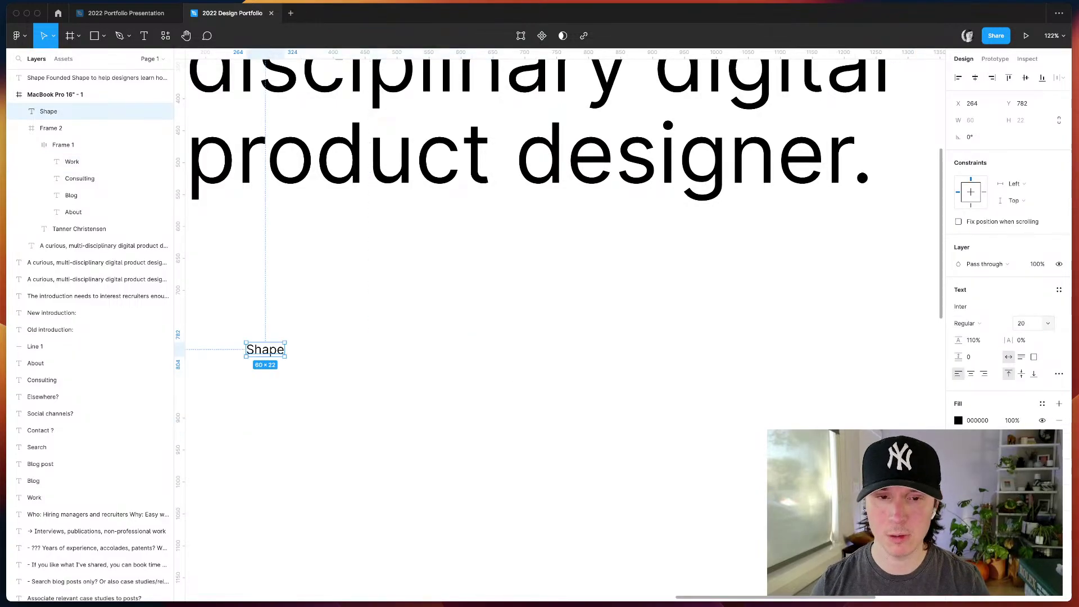
- Check the site name again and move the Shape label closer to the introduction statement, at X 223, Y 660
left_click(718, 339)
scroll(718, 340, "up", 4)
scroll(718, 340, "left", 1)
scroll(718, 340, "up", 2)
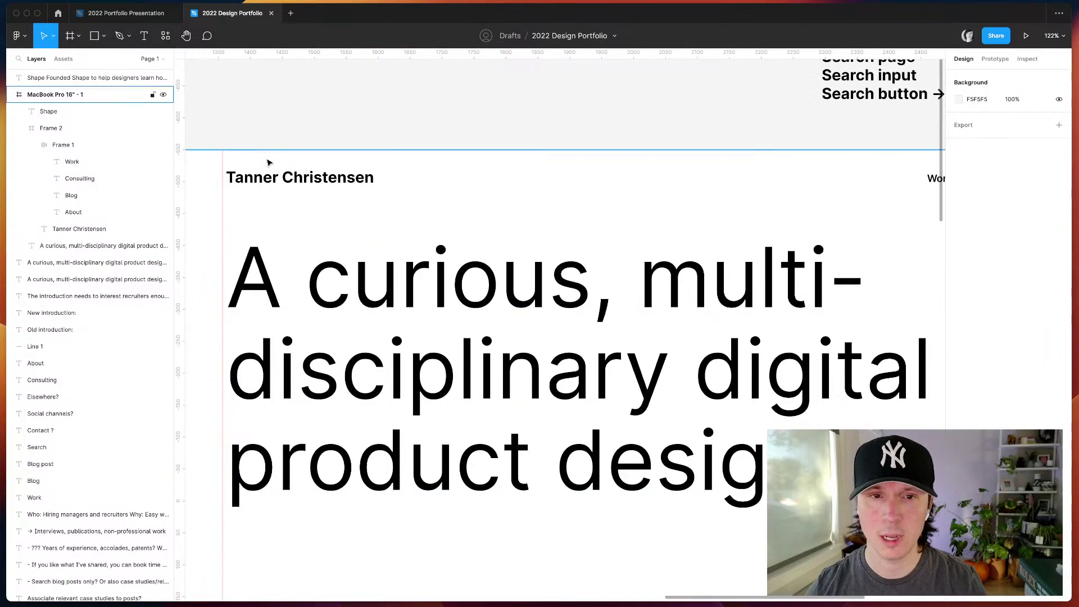
left_click(270, 175)
scroll(489, 252, "down", 5)
left_click(319, 396)
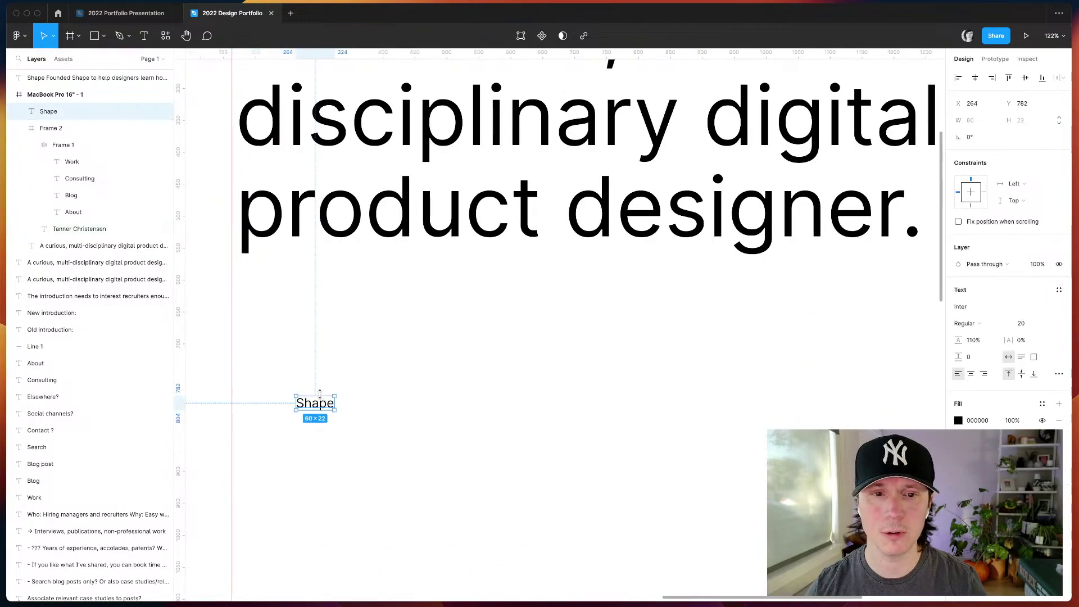
left_click_drag(323, 409, 305, 334)
- Set the Shape label's font weight to Semi Bold and its letter spacing to -1%
left_click(967, 323)
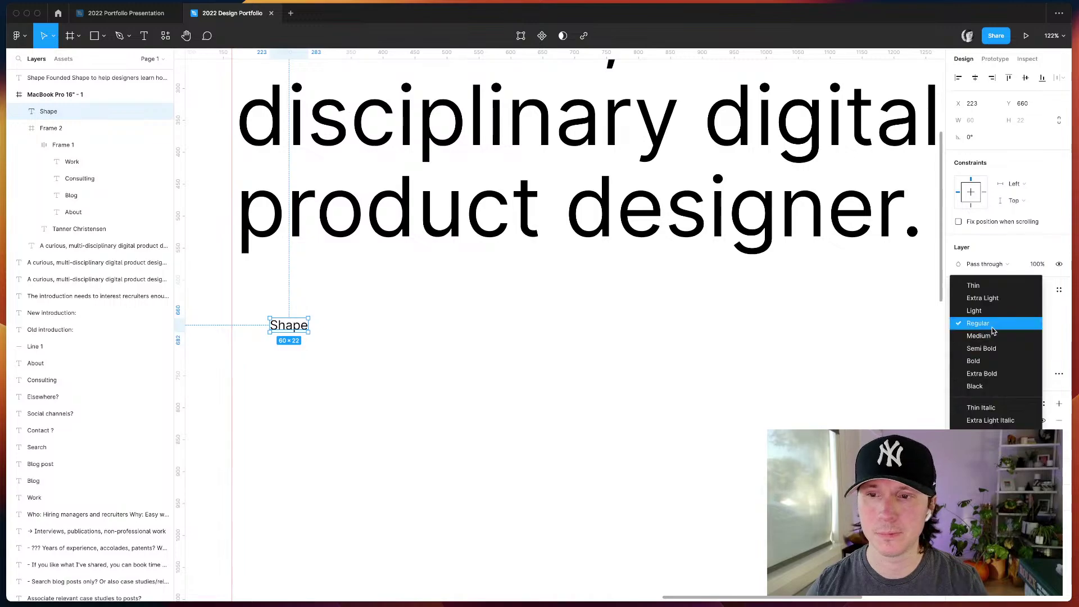
left_click(988, 349)
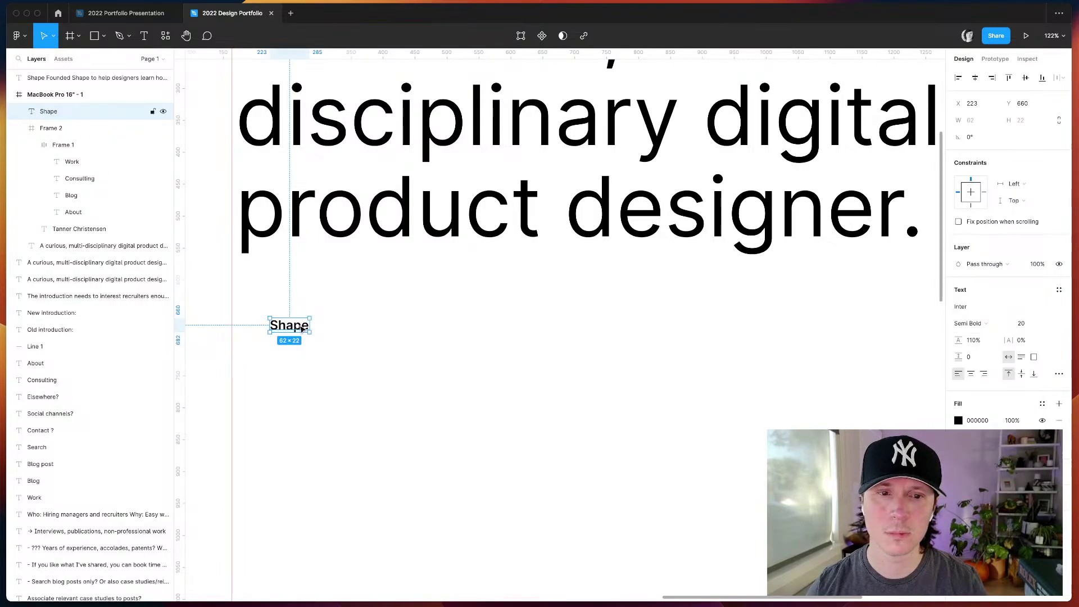
left_click(1022, 341)
type("-5")
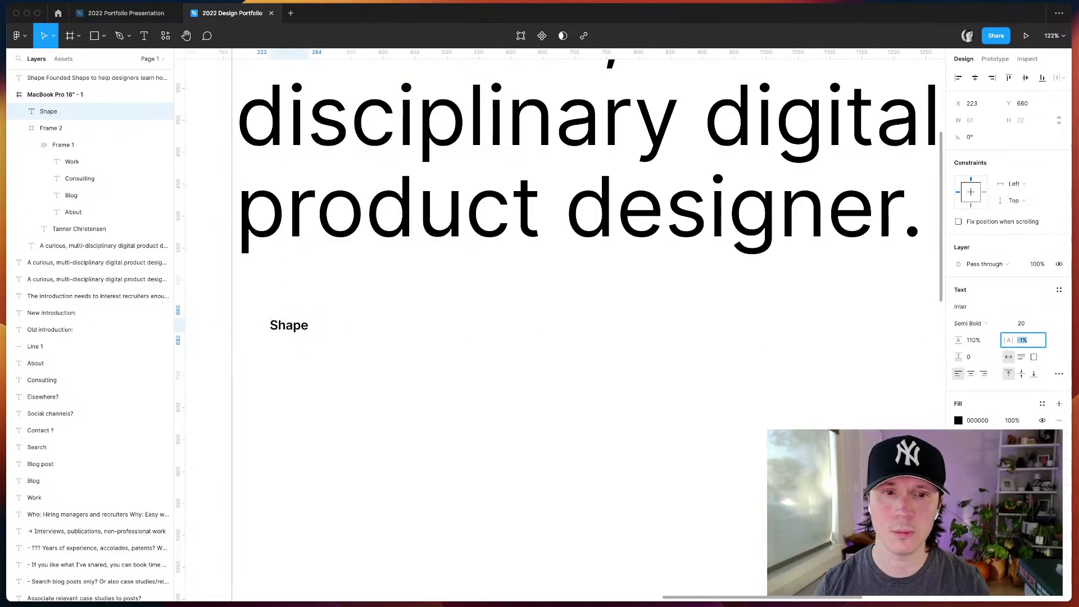
key("Return")
key("Up")
key("Up")
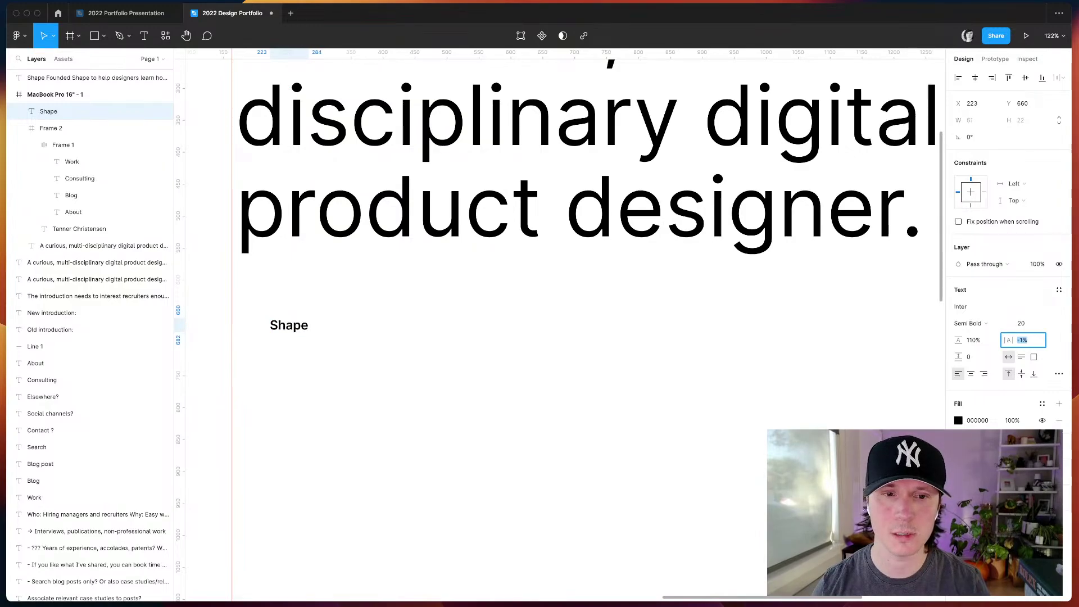
- Duplicate the Shape label and place the copy directly below the original, keeping their left edges aligned
left_click(397, 386)
left_click(295, 333)
left_click_drag(295, 333, 324, 384)
key("super+d")
left_click(494, 374)
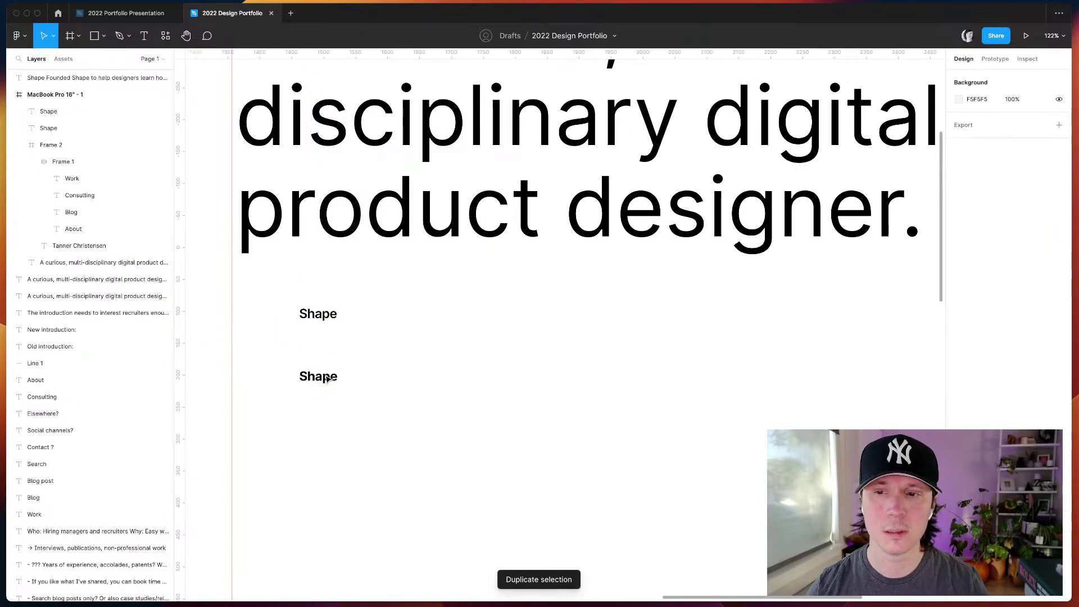
- Replace the lower Shape label's text with "Founded Shape to help designers learn how to interview", copied from the experience list on the canvas
left_click(327, 379)
left_click(535, 432)
scroll(535, 431, "left", 10)
left_click(626, 405)
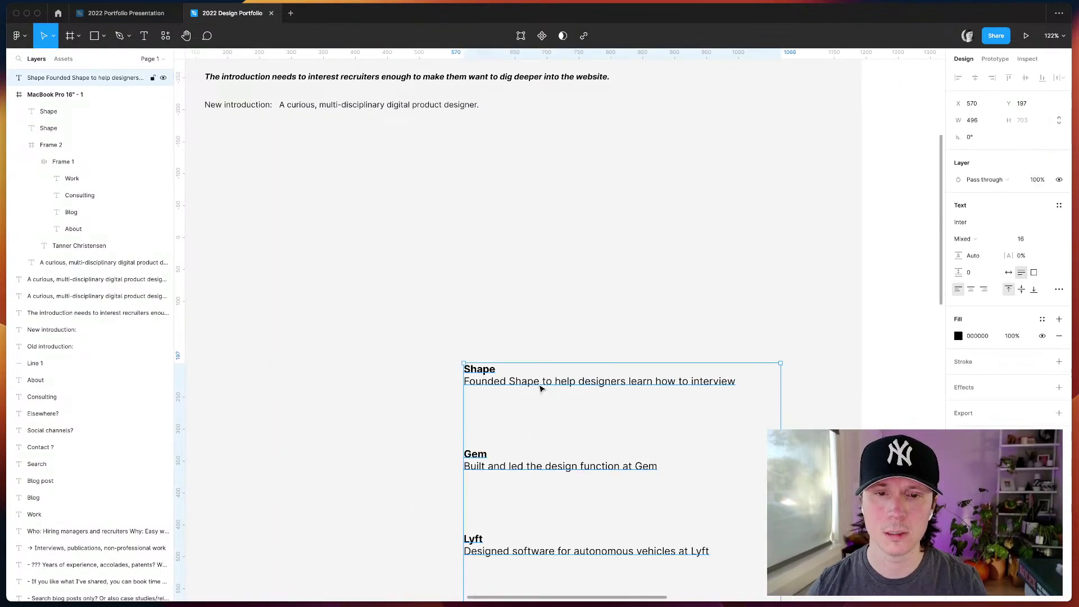
double_click(484, 380)
left_click(759, 384, "shift")
key("ctrl+c")
left_click(629, 296)
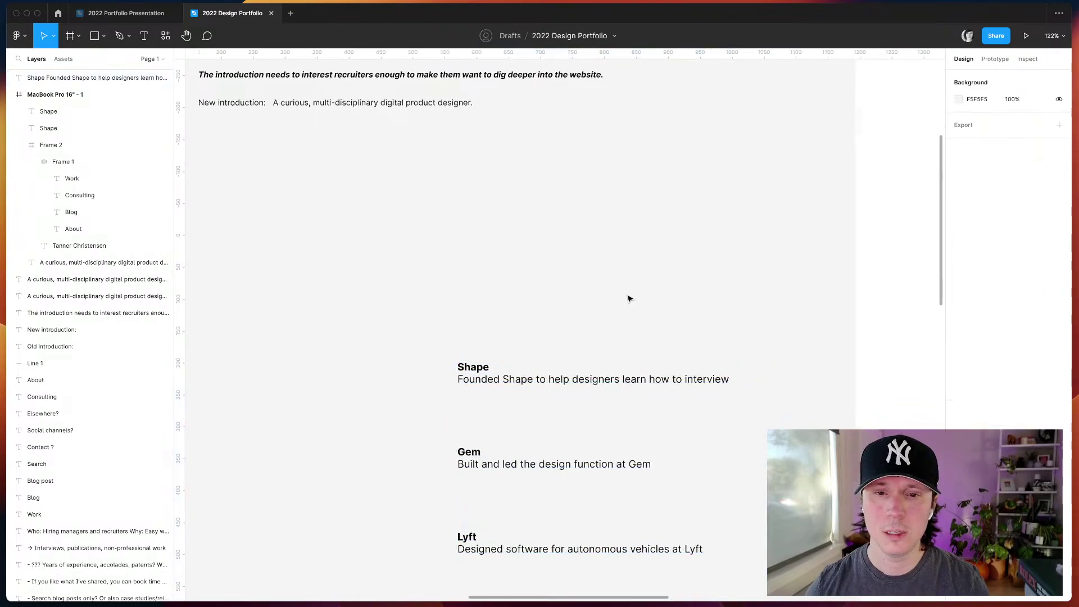
scroll(629, 298, "right", 10)
double_click(614, 337)
key("ctrl+v")
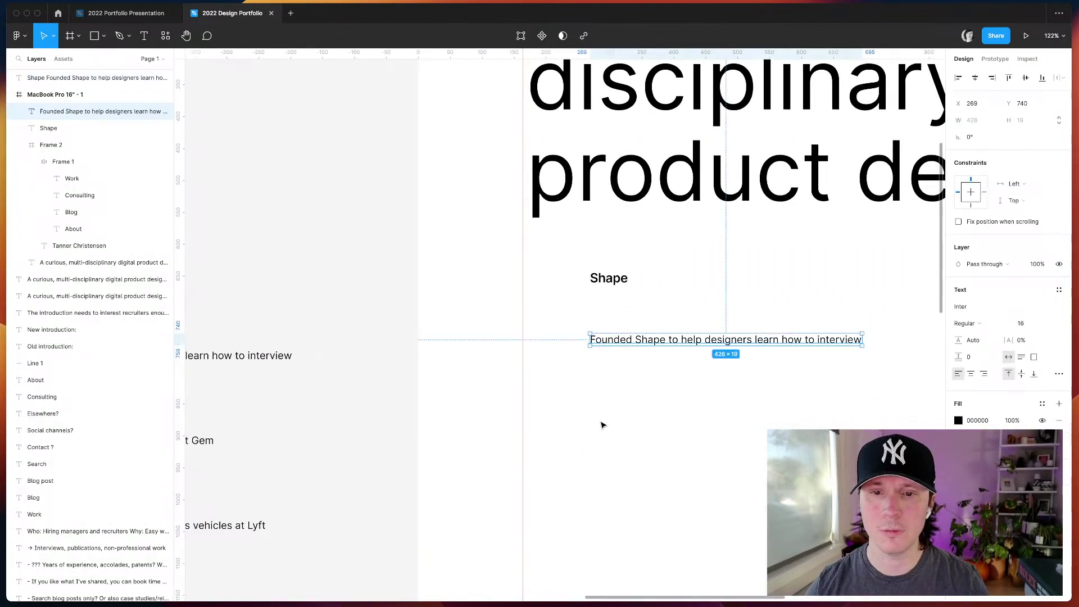
scroll(644, 424, "right", 3)
left_click(614, 434)
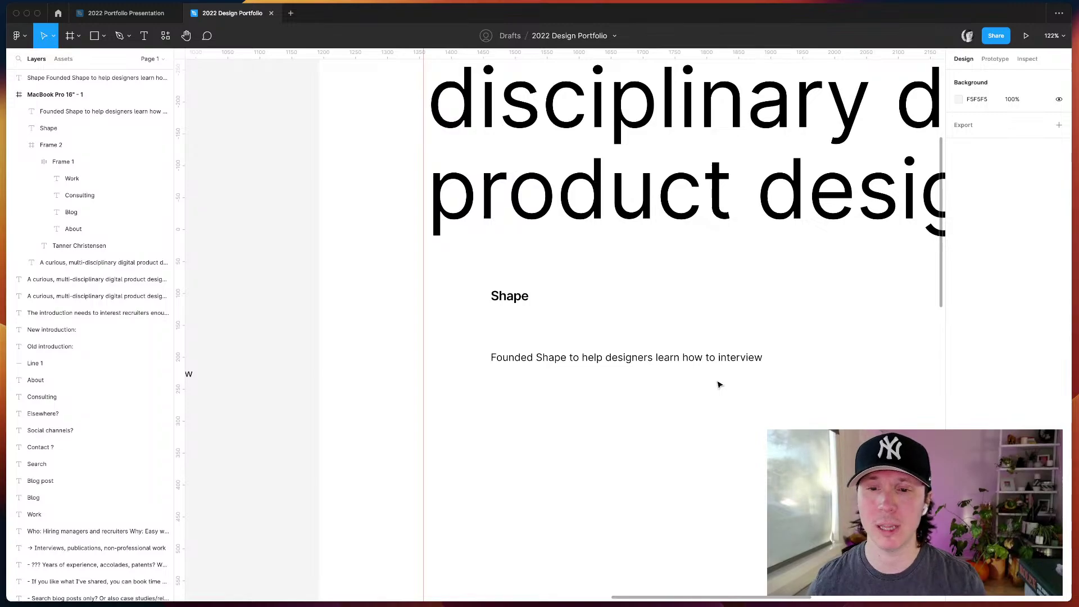
- Place the Shape description just beneath its heading and bring both closer to the left margin guide, at X 213
left_click_drag(570, 364, 481, 337)
left_click(515, 301, "shift")
left_click(494, 407)
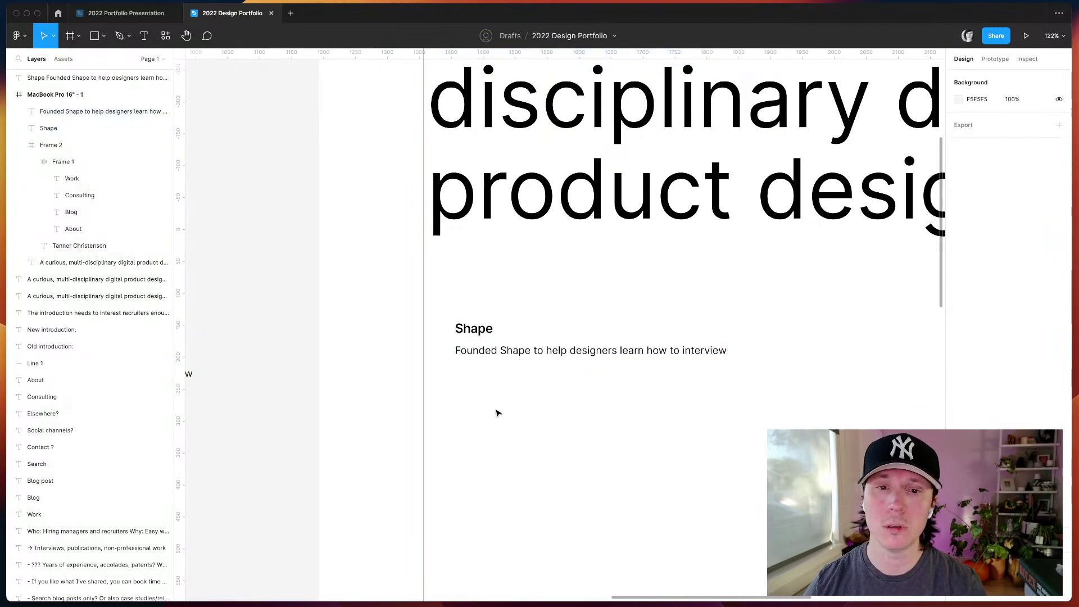
- Duplicate the Shape description and place the copy below the original at X 213, Y 812
left_click(502, 356)
key("super+d")
left_click_drag(502, 356, 503, 408)
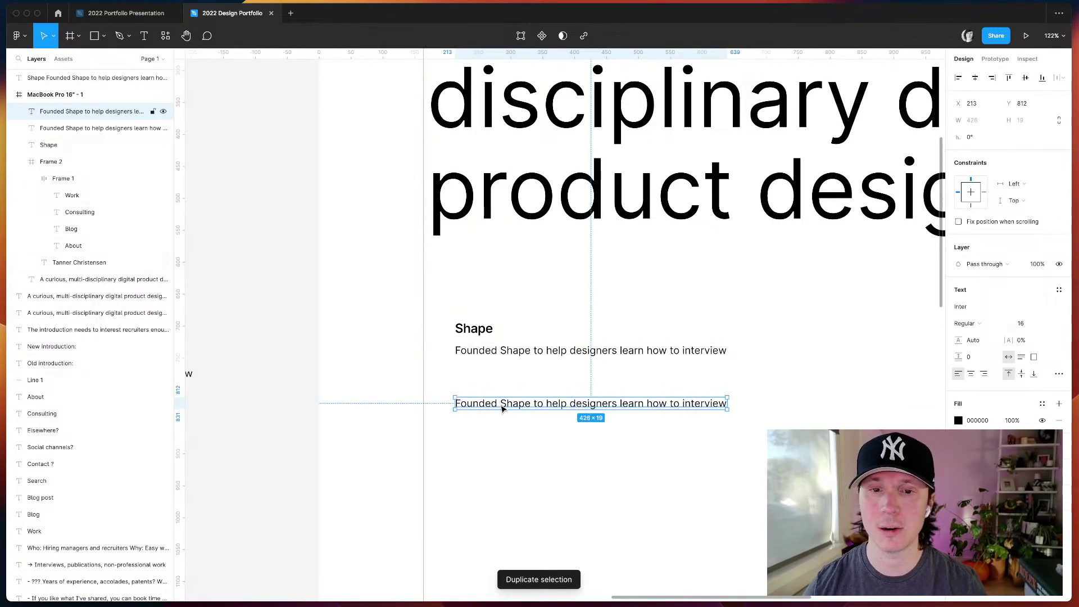
- Delete the duplicated description and move the remaining one up under the Shape heading to Y 725
key("BackSpace")
left_click_drag(494, 351, 491, 357)
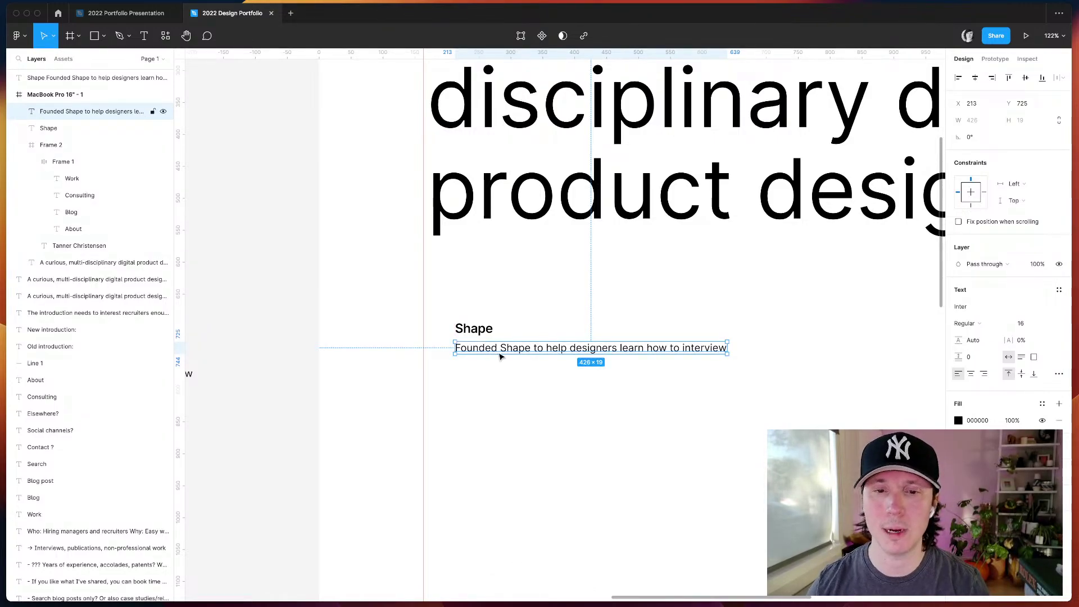
left_click(506, 399)
scroll(506, 400, "up", 3)
scroll(506, 399, "right", 4)
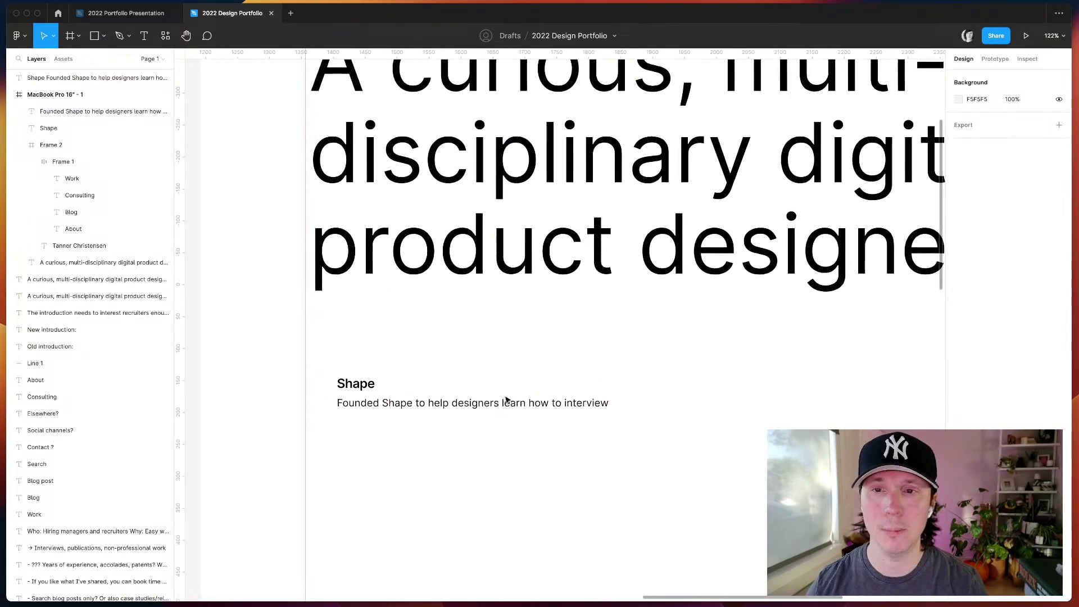
scroll(505, 400, "down", 2)
scroll(506, 400, "up", 3)
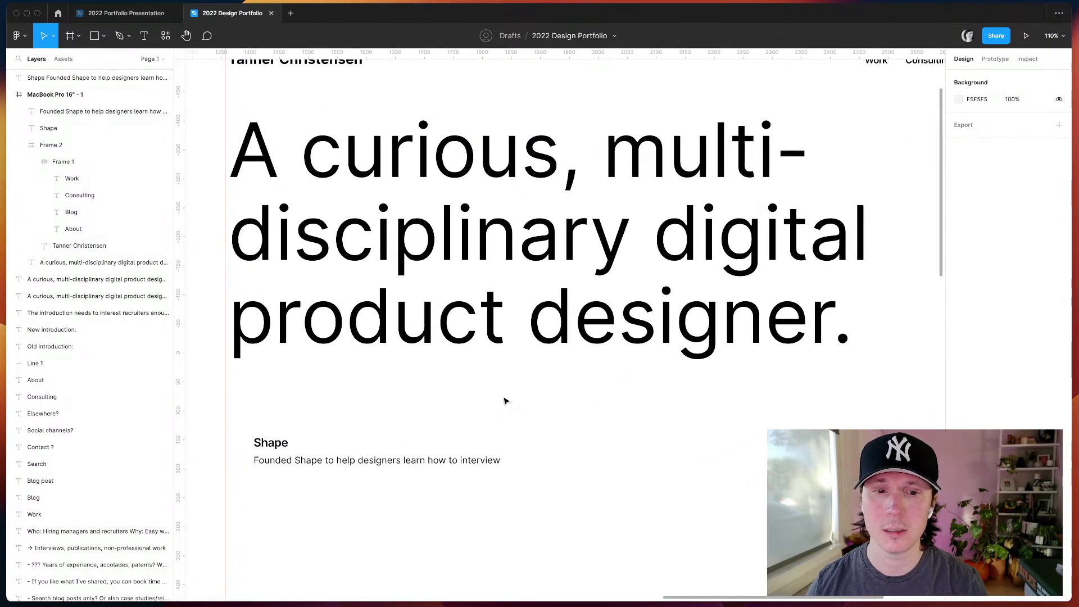
scroll(505, 400, "down", 2)
scroll(504, 400, "left", 1)
scroll(504, 400, "down", 1)
double_click(368, 429)
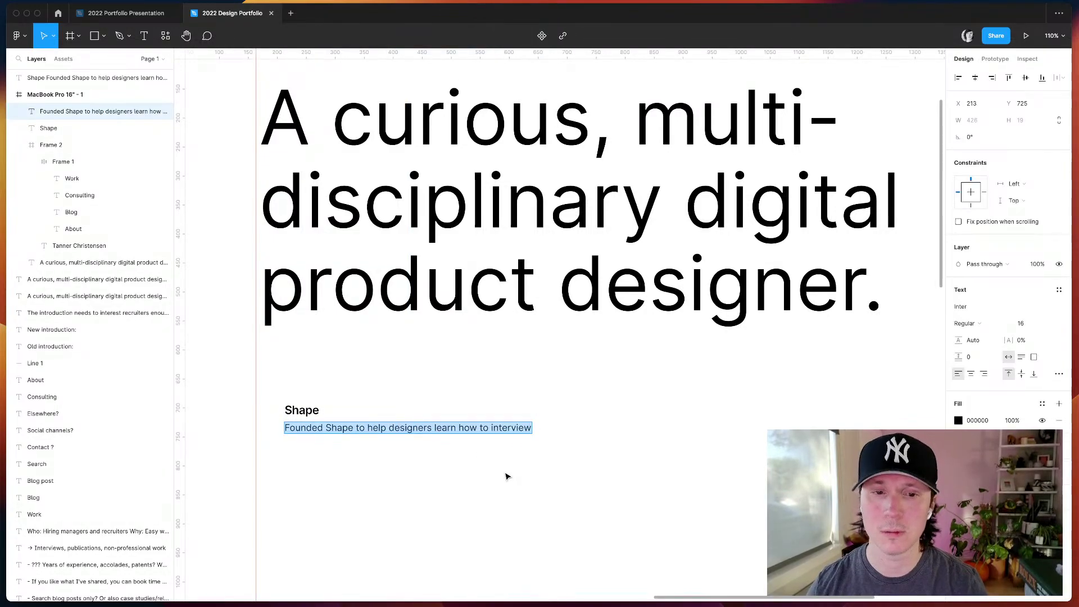
key("Escape")
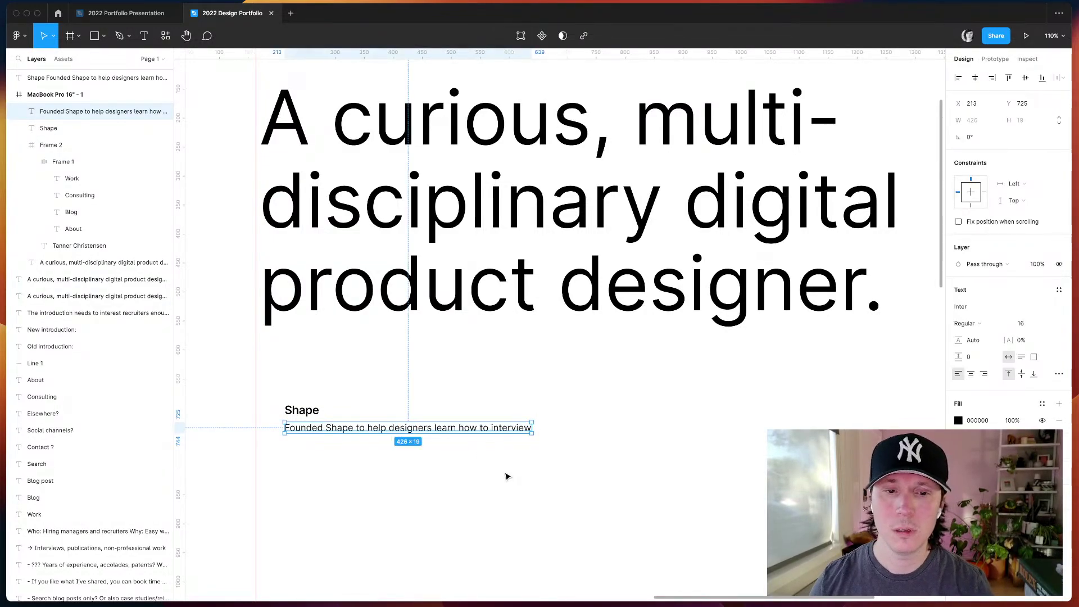
left_click(506, 474)
- Move the Shape heading and its description together, away from the left margin guide, to X 250
left_click(367, 430)
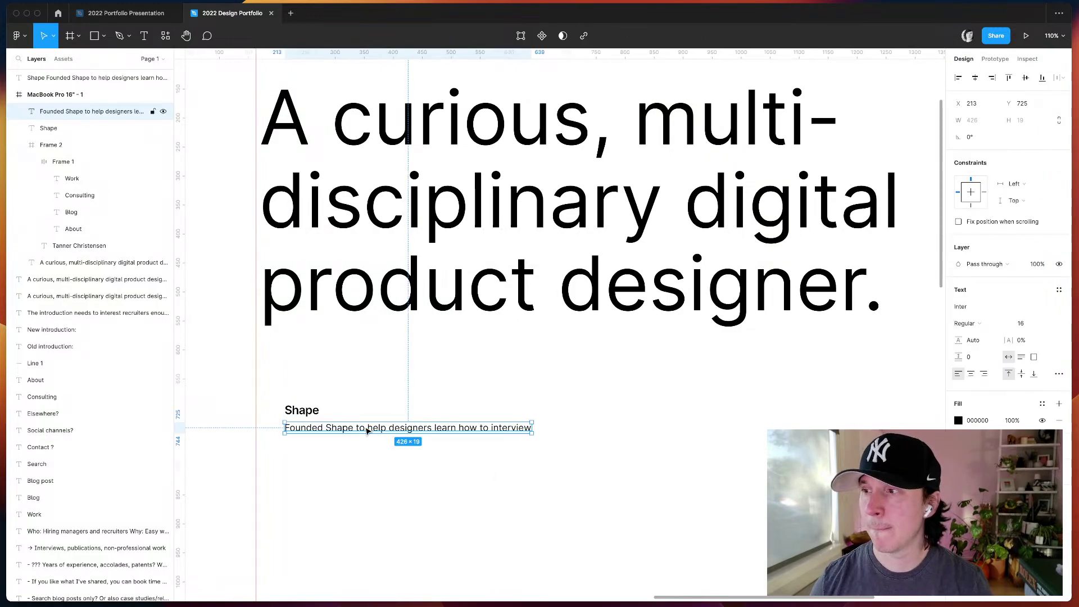
left_click(302, 416, "shift")
left_click_drag(308, 416, 329, 405)
left_click(330, 477)
scroll(471, 407, "down", 1)
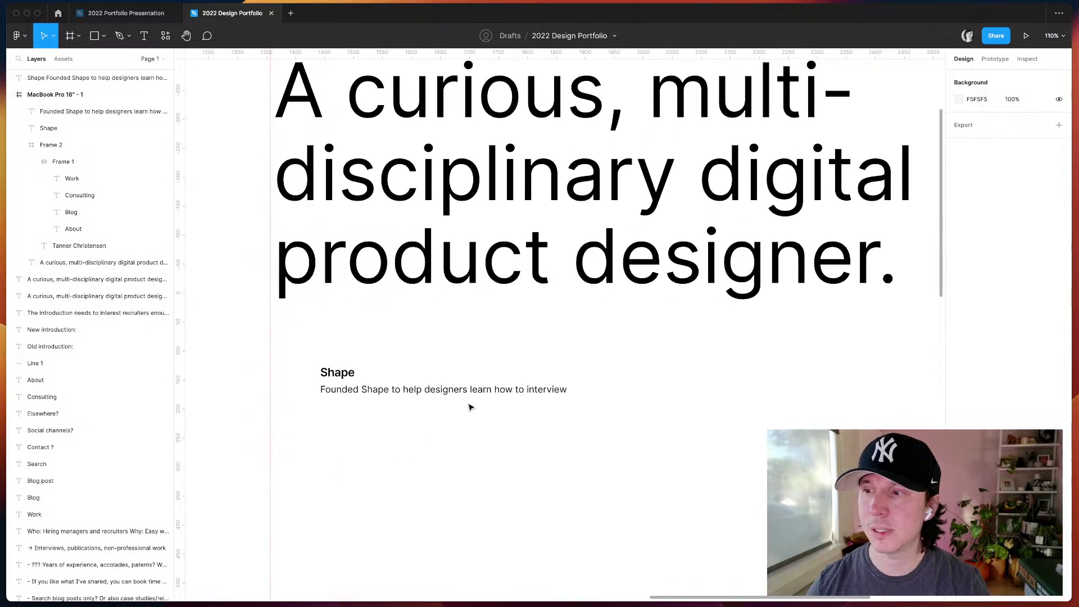
scroll(508, 419, "right", 2)
scroll(362, 364, "down", 3)
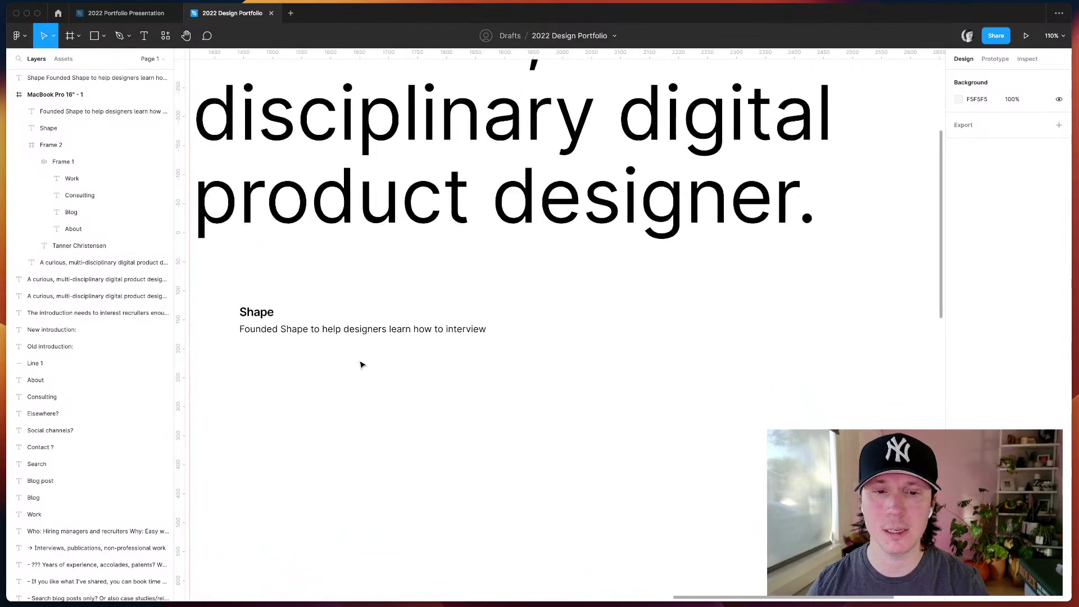
- Move the Shape heading and description flush with the left margin guide and review the page with the interface hidden
left_click(303, 303)
left_click(272, 288, "shift")
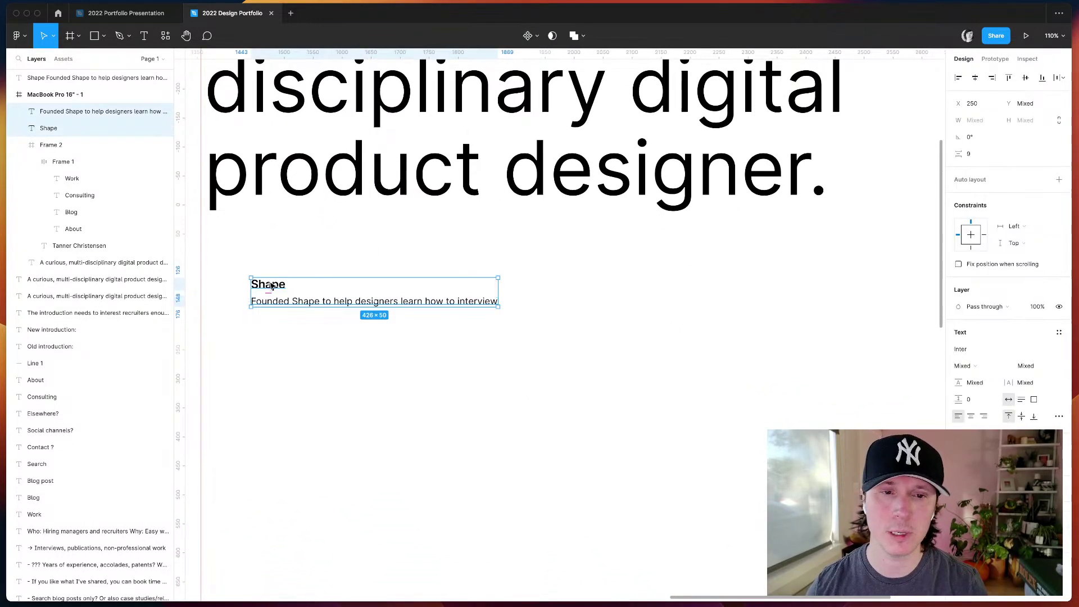
left_click_drag(272, 287, 222, 281)
left_click(229, 318)
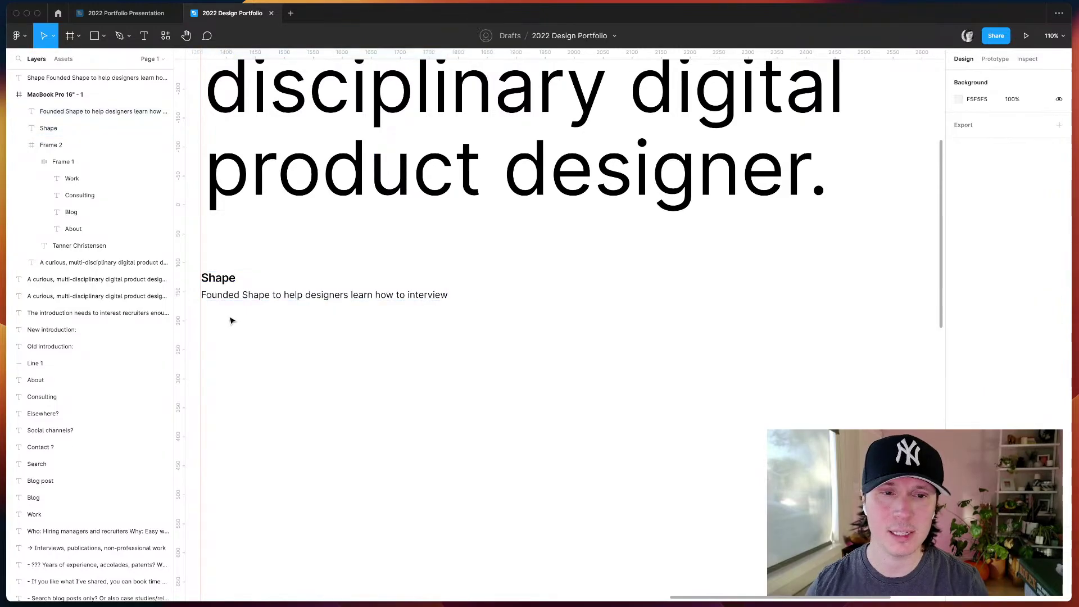
key("super+backslash")
scroll(230, 319, "up", 5)
scroll(231, 319, "right", 2)
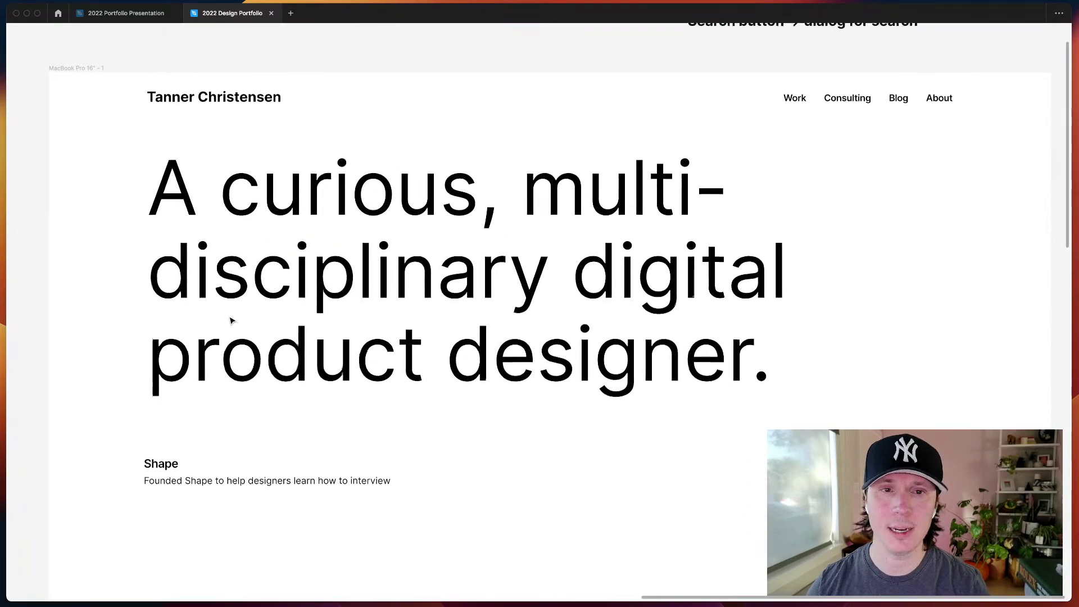
scroll(228, 393, "down", 2)
scroll(227, 392, "right", 1)
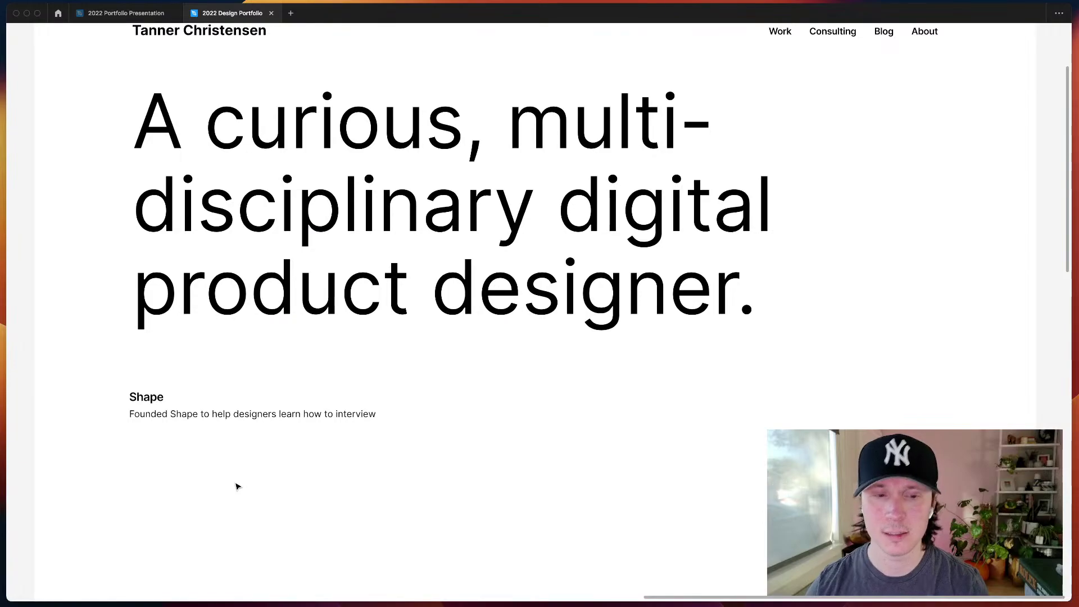
- Restore the interface and move the Shape heading and description away from the margin guide to X 226
key("super+backslash")
scroll(236, 484, "left", 3)
left_click_drag(283, 389, 468, 410)
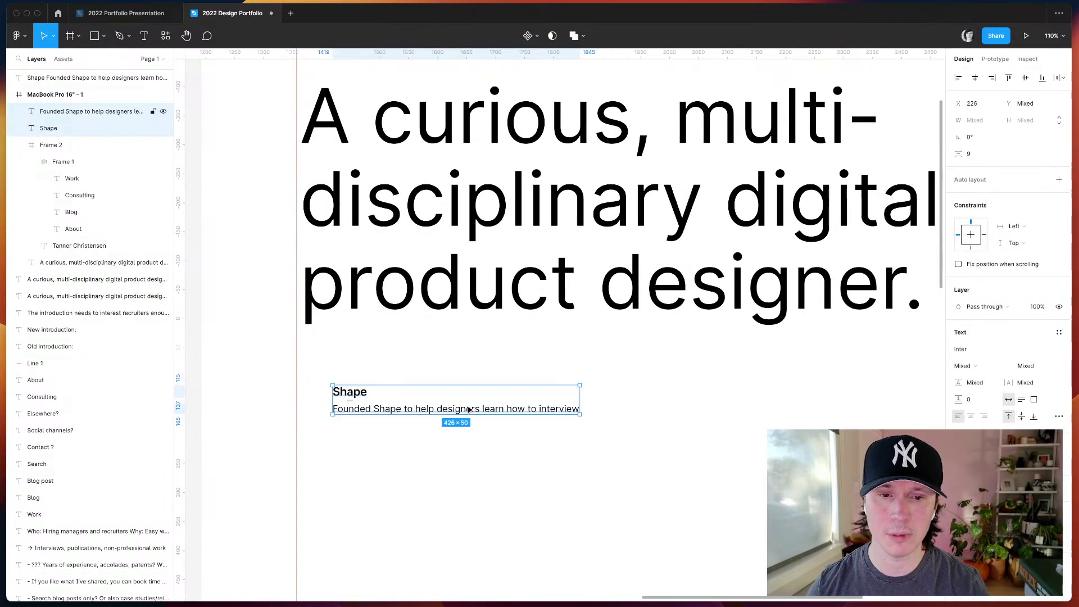
key("Escape")
- Draw a 50 × 50 square between the left margin guide and the Shape text, at X 164, Y 664
key("r")
left_click_drag(296, 386, 325, 415)
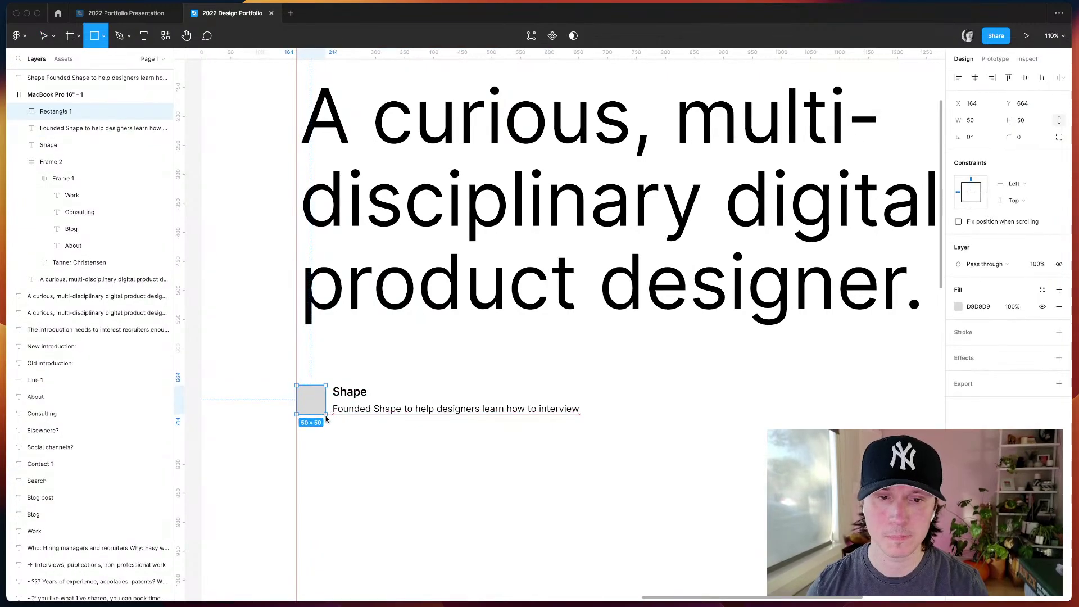
scroll(397, 441, "down", 2)
scroll(398, 441, "right", 1)
left_click(267, 336)
key("super+d")
key("Return")
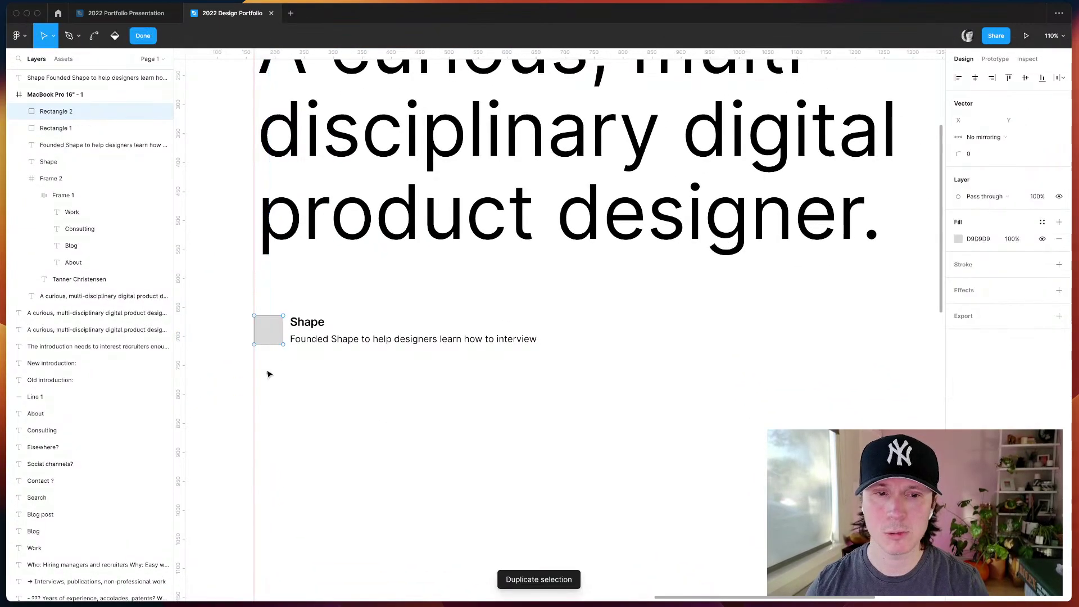
left_click(303, 389)
left_click(267, 332)
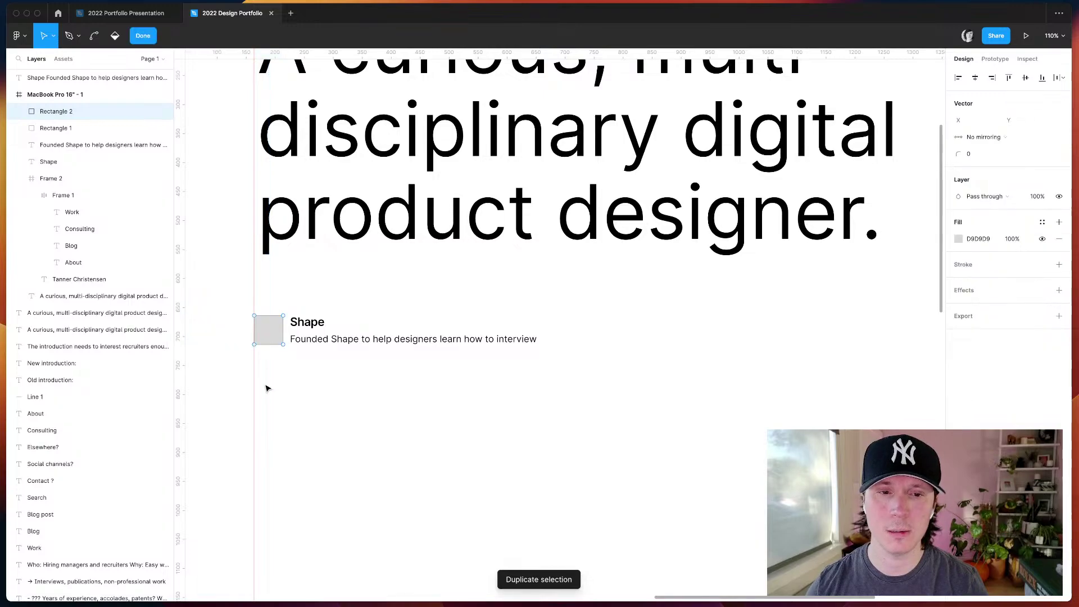
left_click_drag(269, 338, 394, 457)
left_click(463, 444)
left_click(362, 421)
key("Delete")
- Add a Dribbble shot HD frame from the social media presets to check its dimensions, and delete it again
key("r")
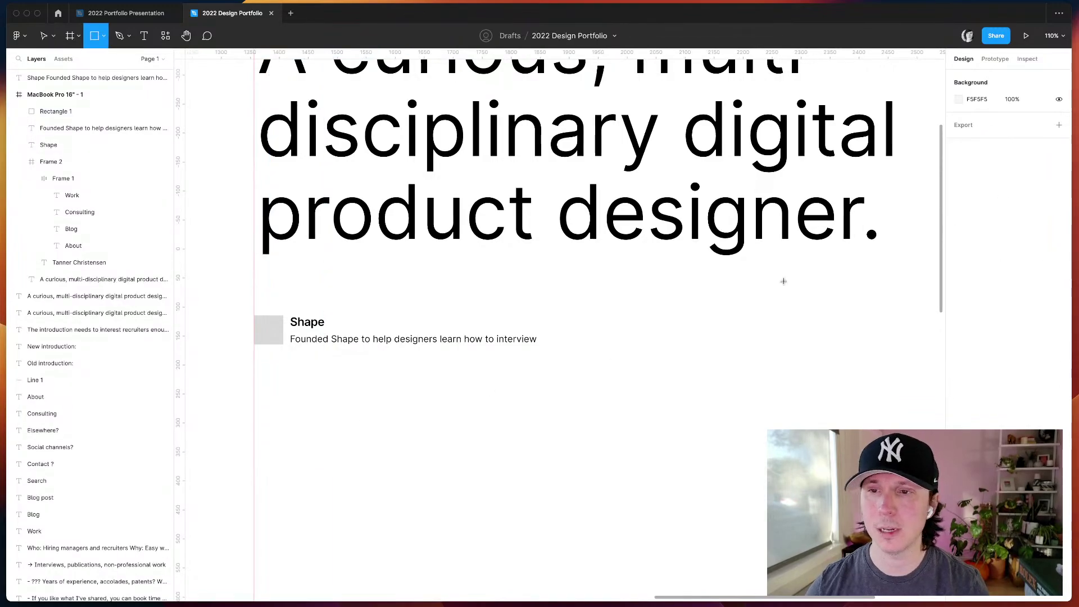
key("f")
key("Escape")
key("f")
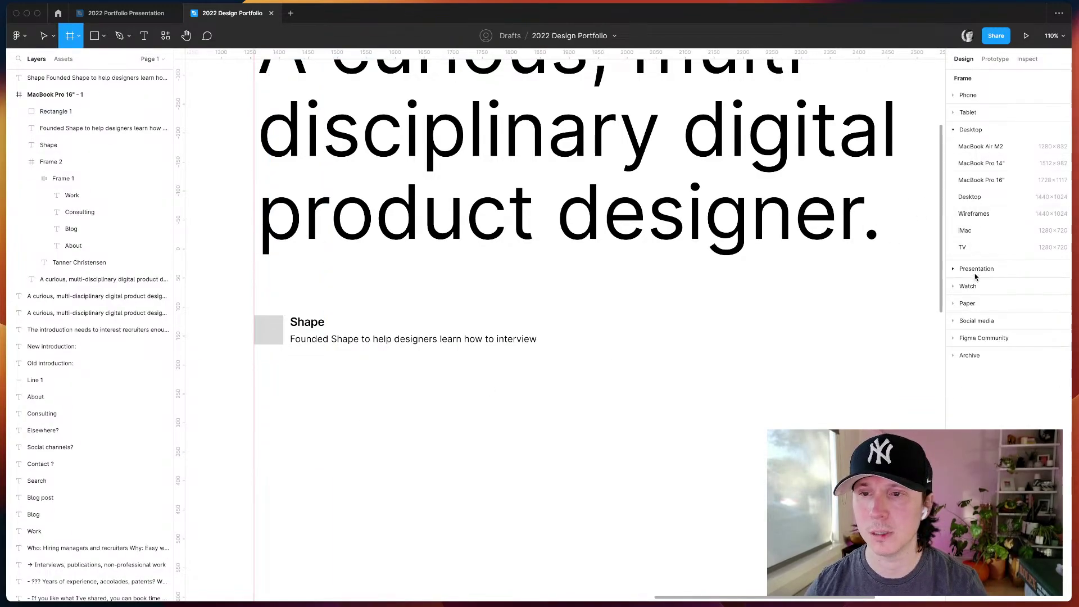
left_click(951, 322)
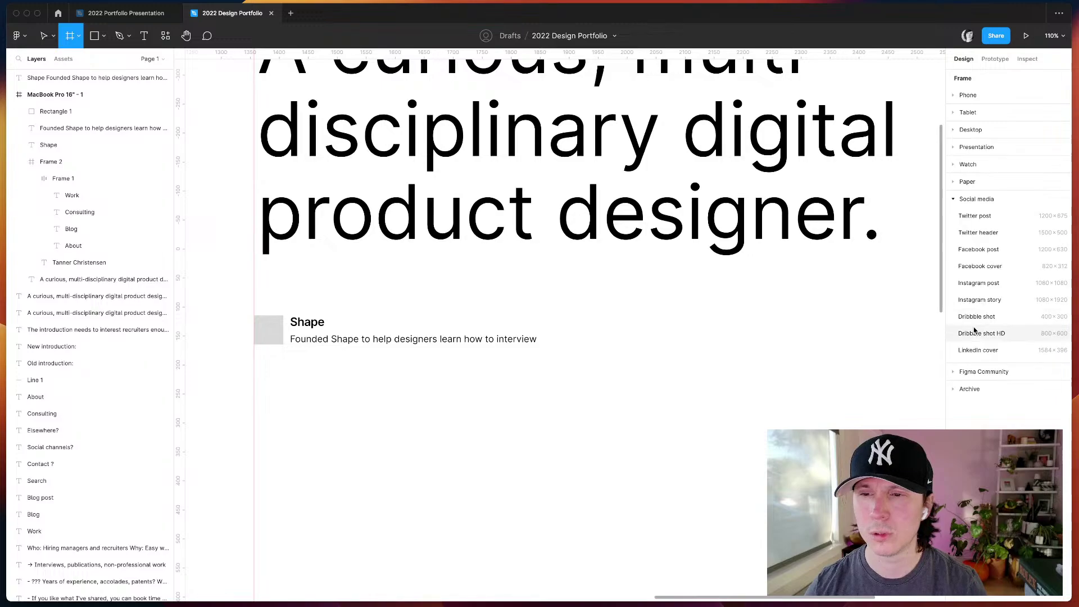
left_click(983, 333)
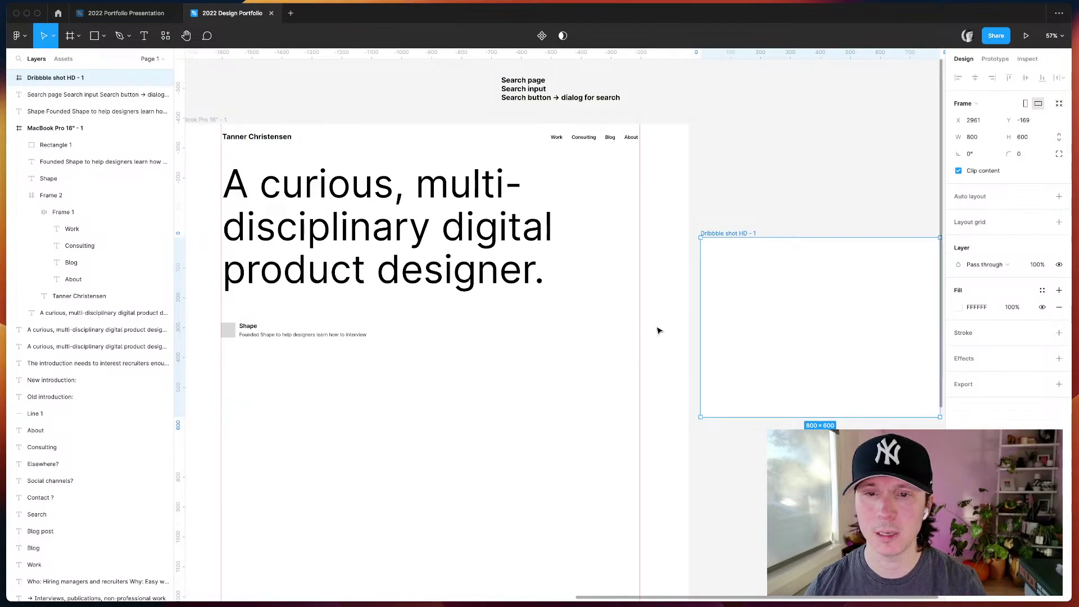
key("Delete")
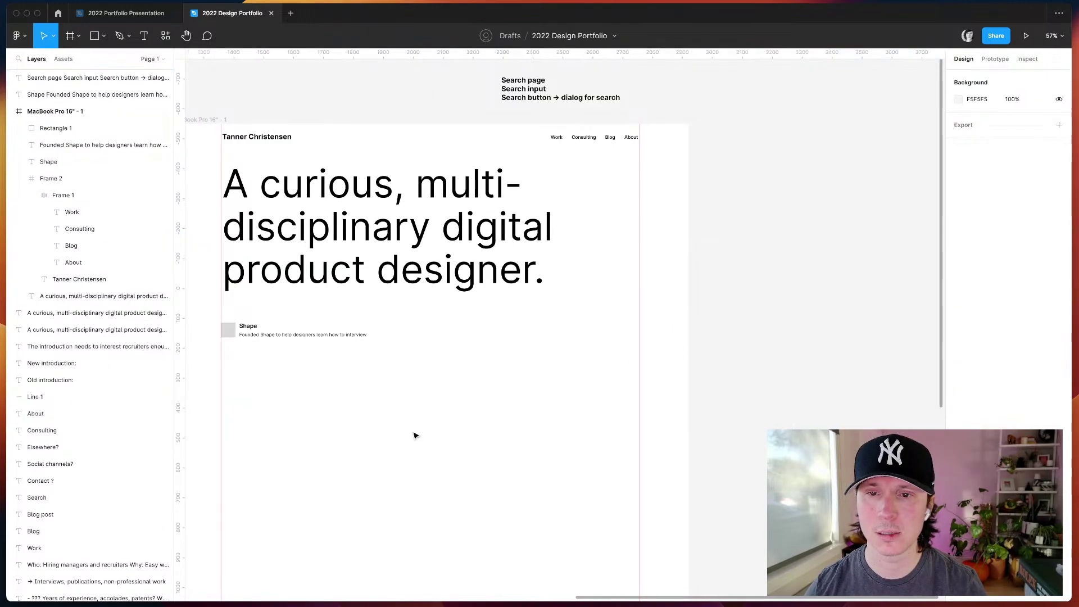
- Draw a rectangle below the Shape entry and set its size to 800 × 600
scroll(414, 436, "up", 5)
key("r")
left_click_drag(321, 374, 452, 418)
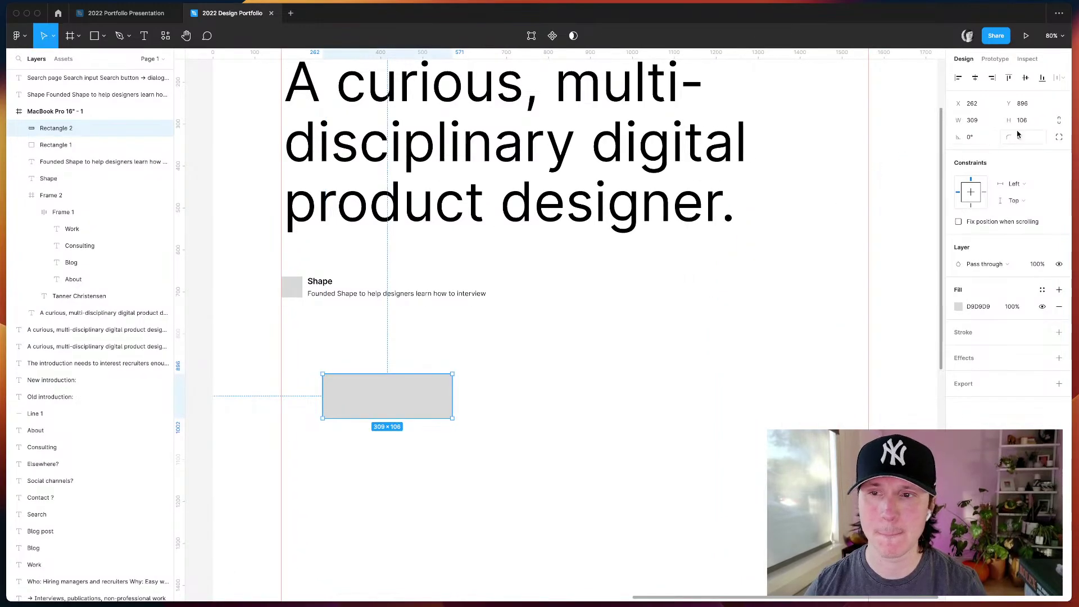
type("800")
key("Tab")
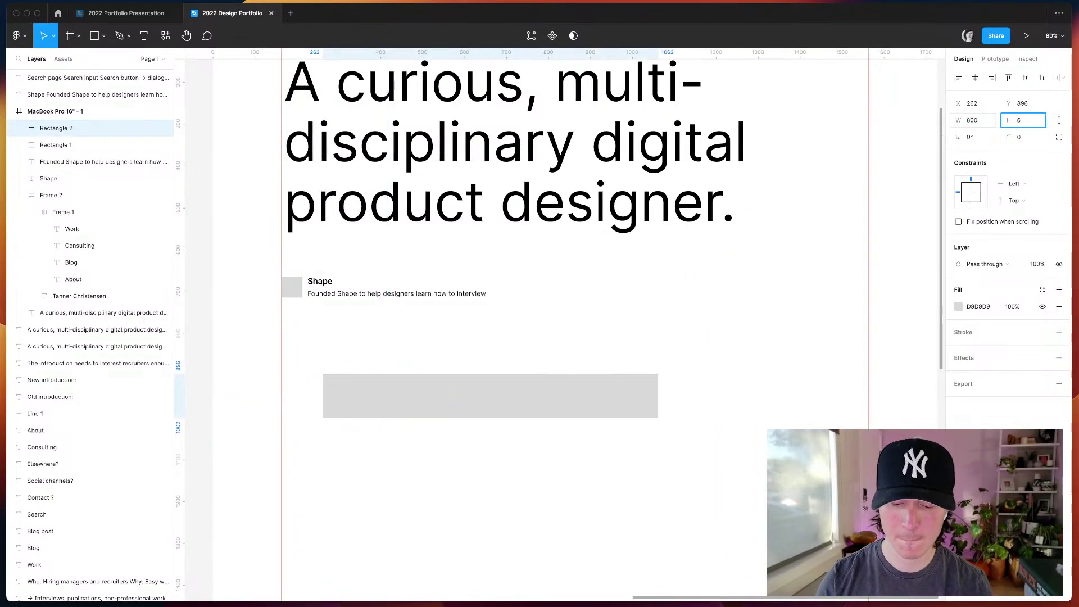
type("600")
key("Return")
- Place the rectangle below the Shape entry at X 164, Y 742, and scale it proportionally to 266.67 × 200
left_click(554, 330)
left_click_drag(552, 464, 511, 399)
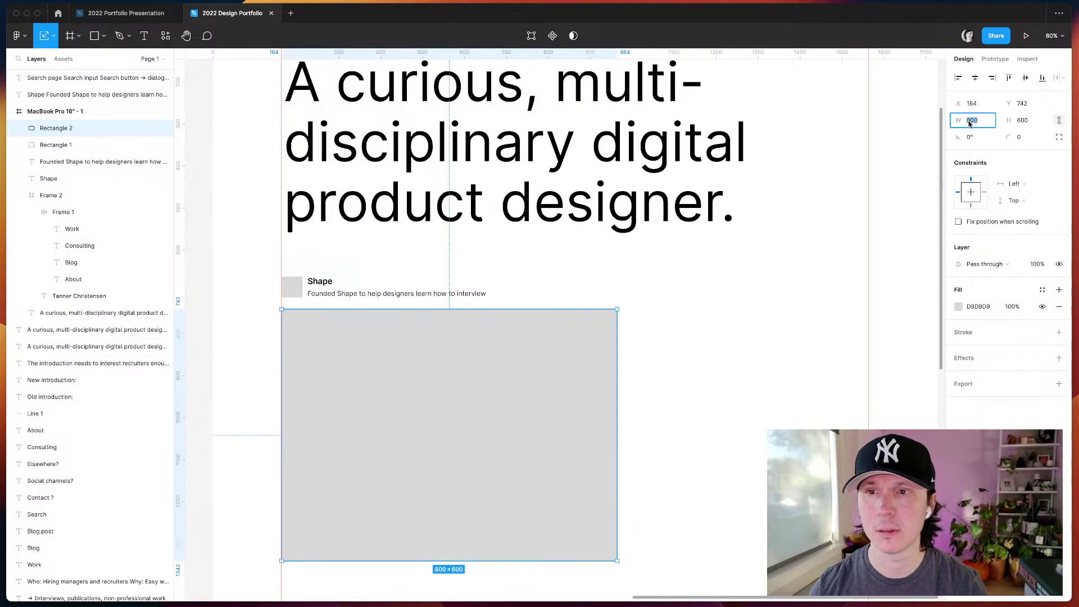
key("Return")
left_click(446, 368)
scroll(446, 370, "up", 5)
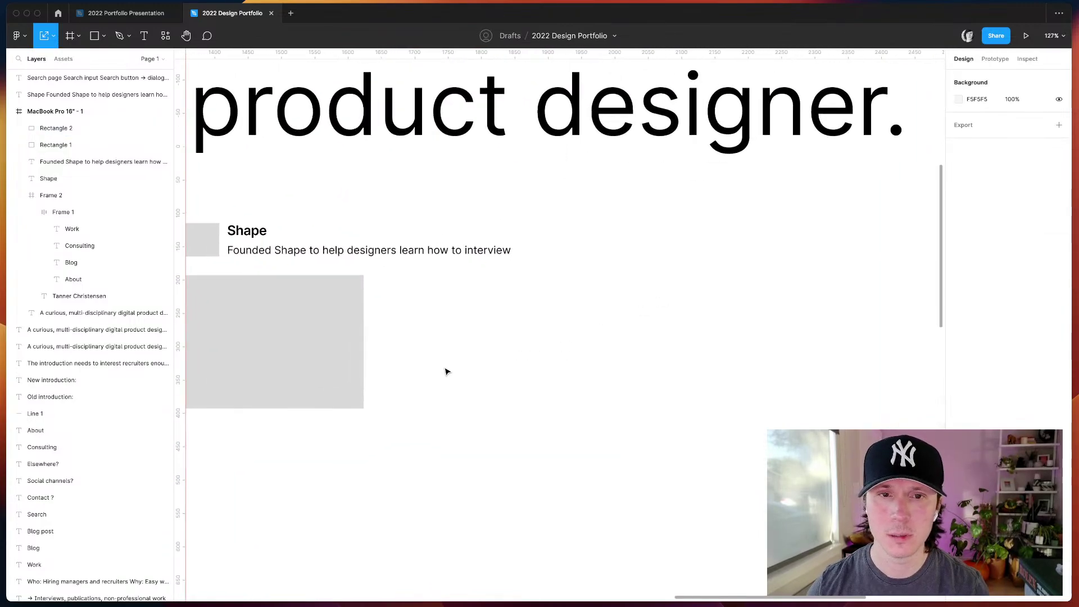
- With the interface hidden at 100% zoom, duplicate the rectangle and place the copy beside it at X 439
key("super+backslash")
key("shift+0")
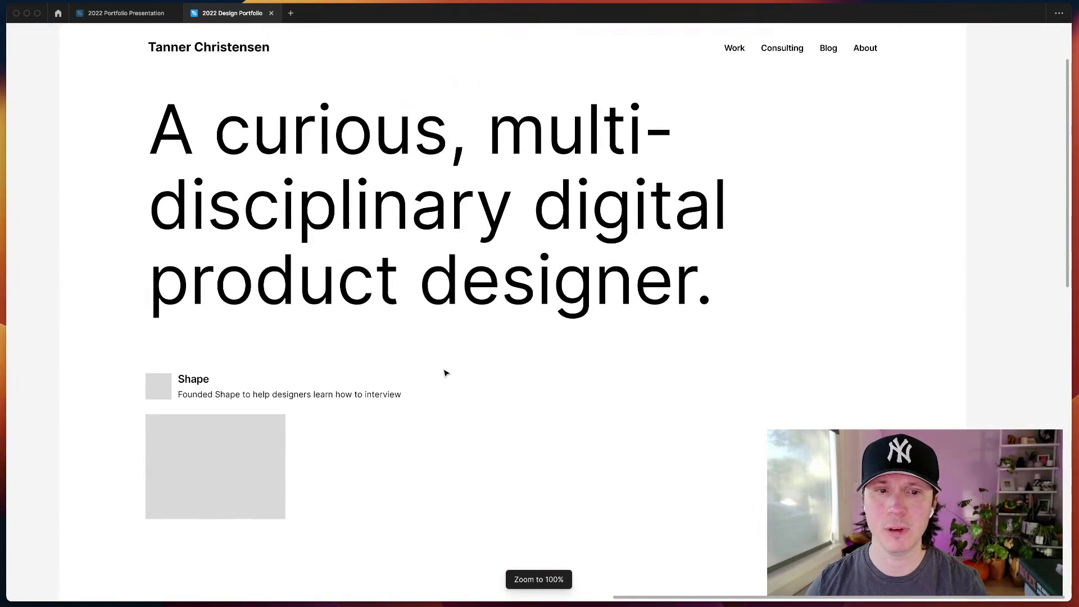
left_click(260, 385)
key("super+d")
left_click_drag(416, 410, 365, 395)
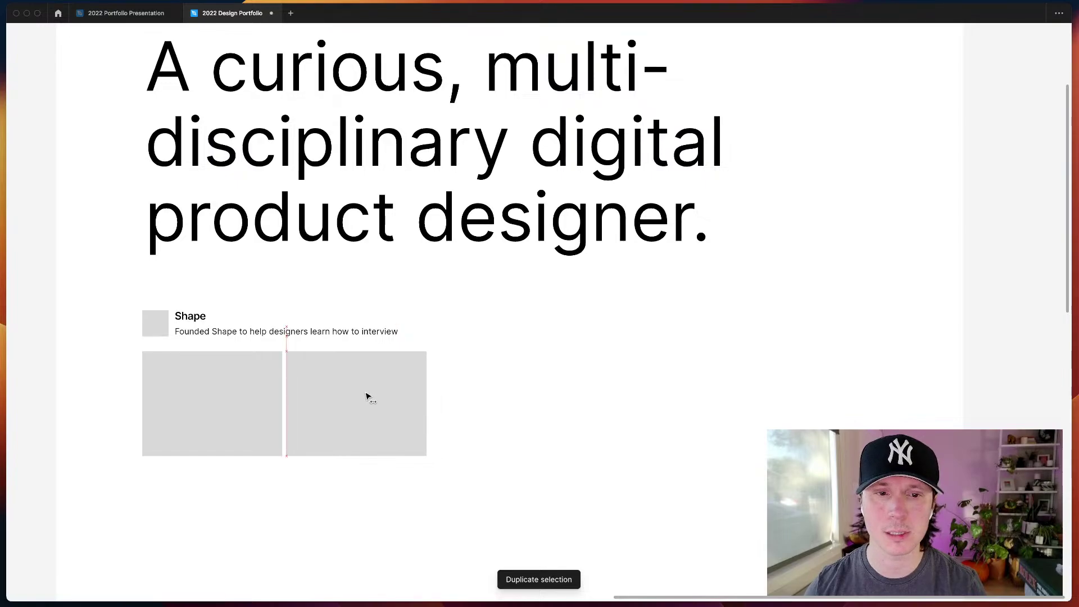
key("alt")
key("super+backslash")
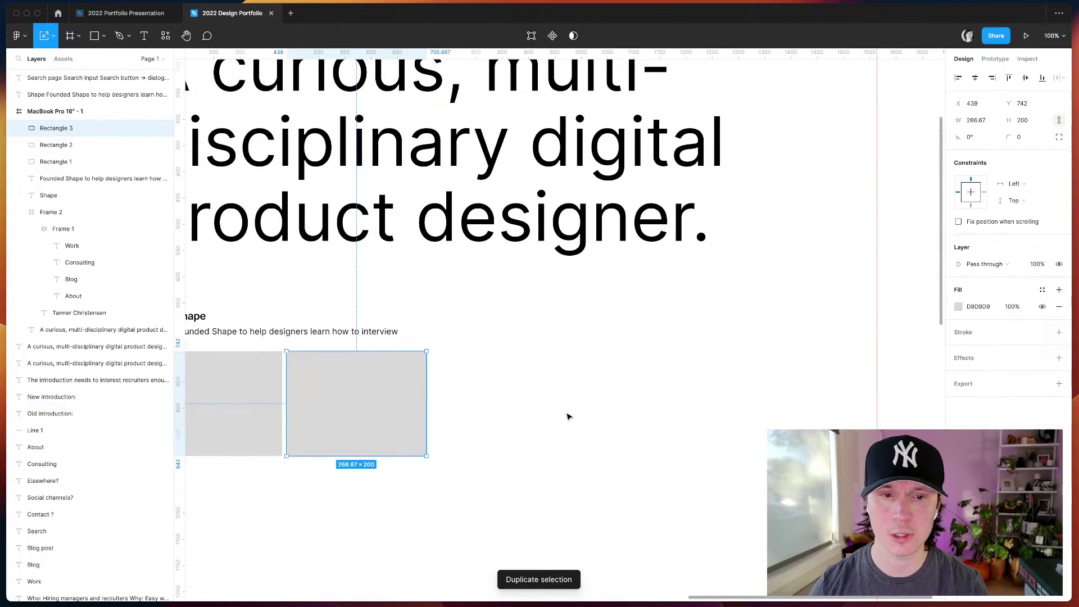
- Set the first rectangle's width to 266 and delete the copy beside it
scroll(449, 419, "left", 5)
left_click(375, 421)
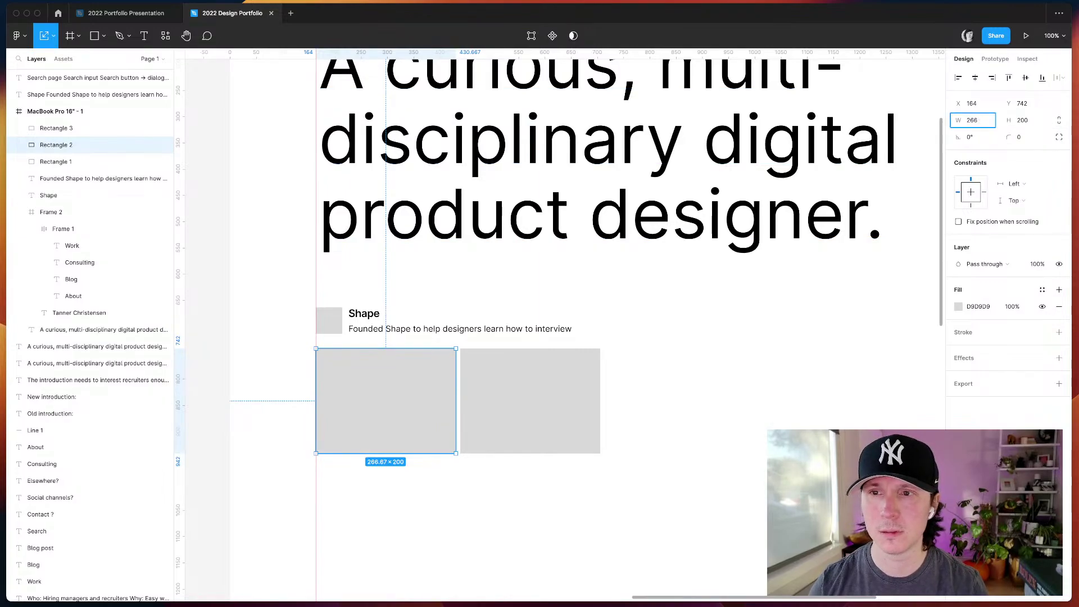
left_click(498, 410)
key("Delete")
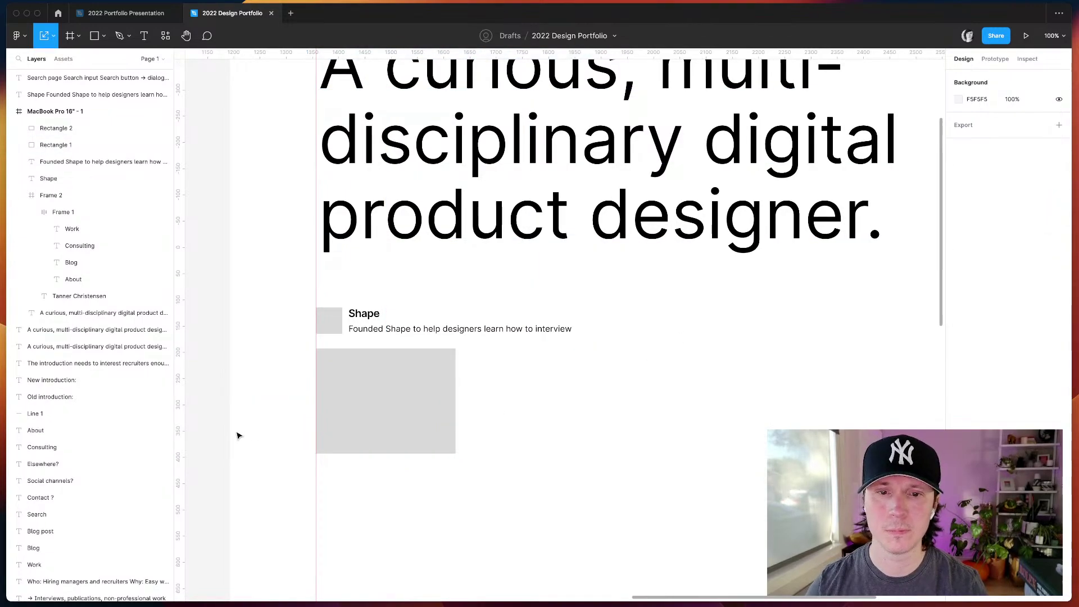
- Duplicate the resized rectangle and place the copy to its right on the same row, at X 442
left_click(402, 427)
key("super+d")
left_click_drag(402, 426, 540, 424)
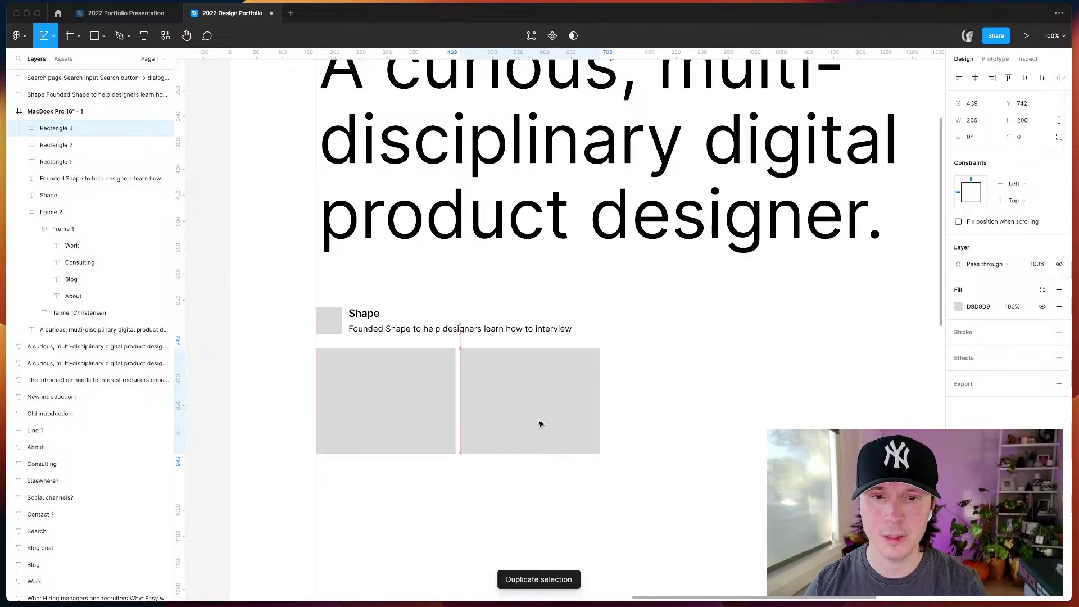
key("Right")
key("Right")
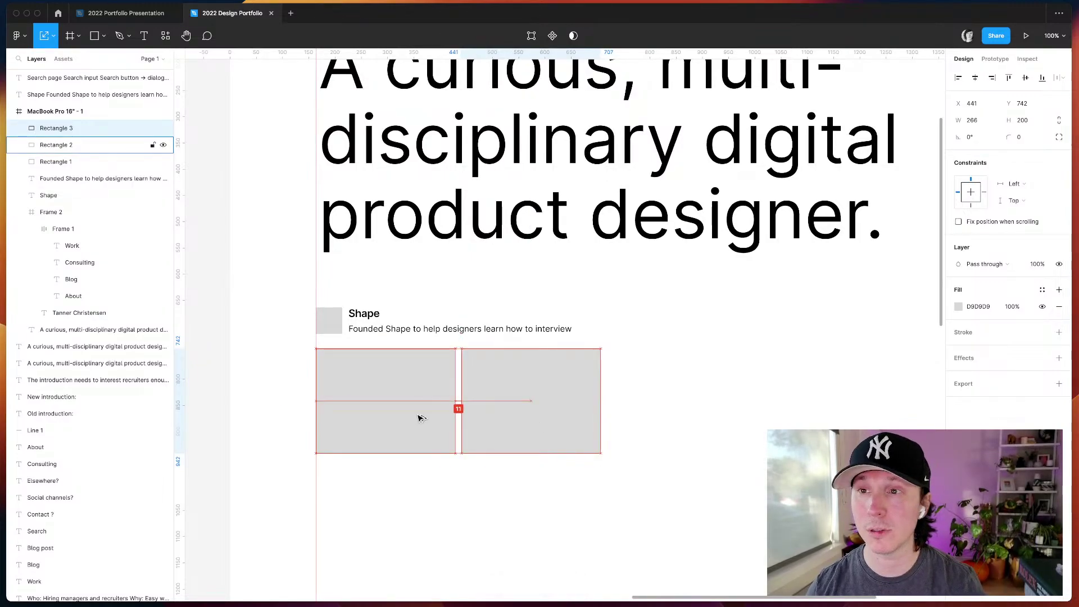
key("Right")
scroll(548, 430, "down", 1)
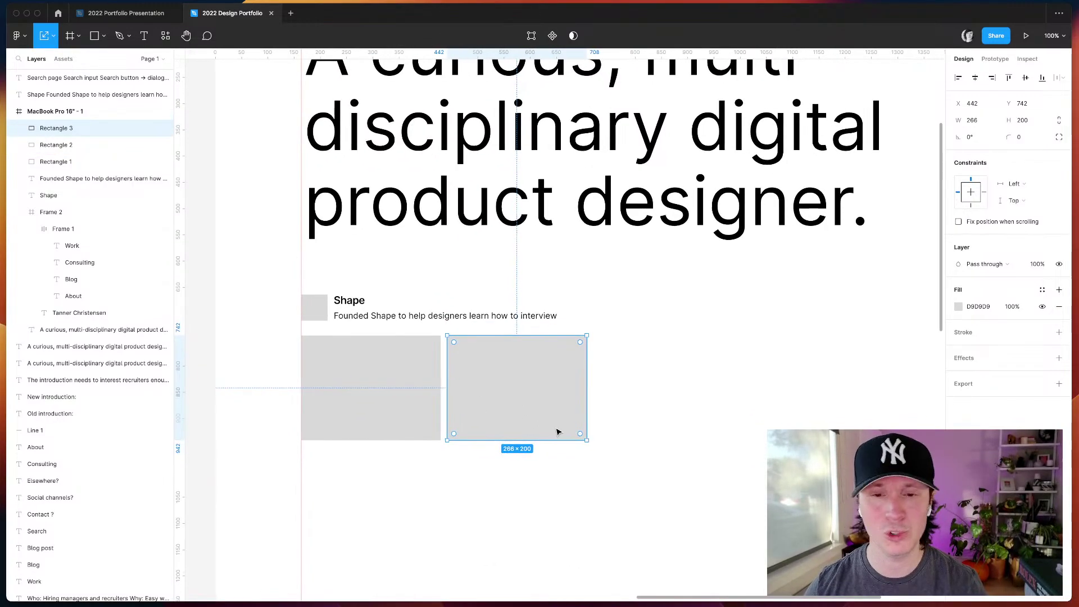
- Duplicate the second rectangle again with the same spacing to complete a row of three image placeholders
key("super+d")
left_click(518, 498)
scroll(518, 499, "right", 2)
scroll(517, 498, "down", 1)
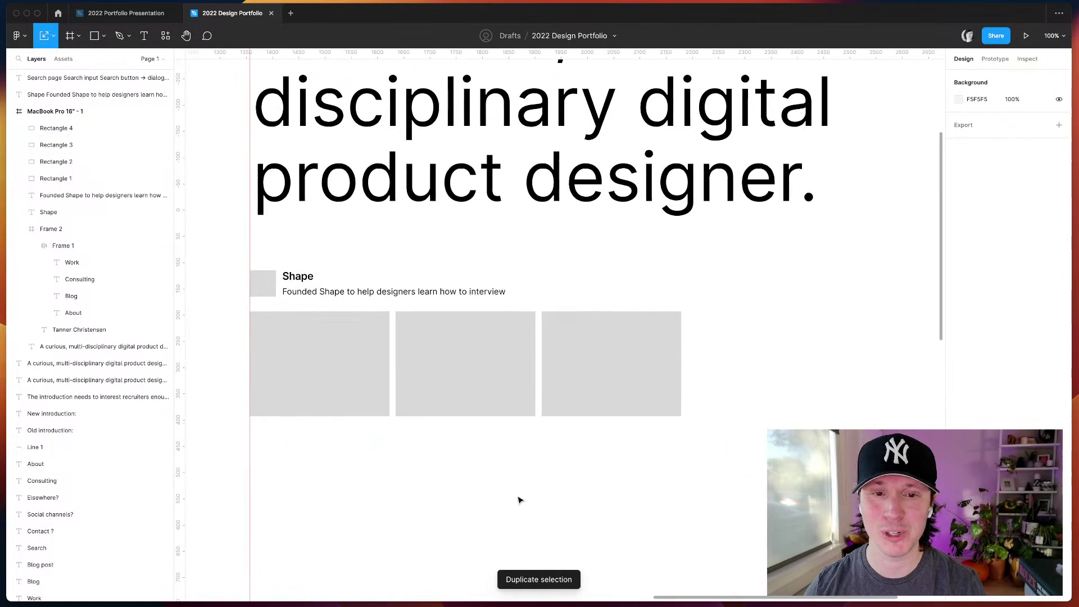
scroll(601, 470, "right", 2)
scroll(601, 471, "up", 3)
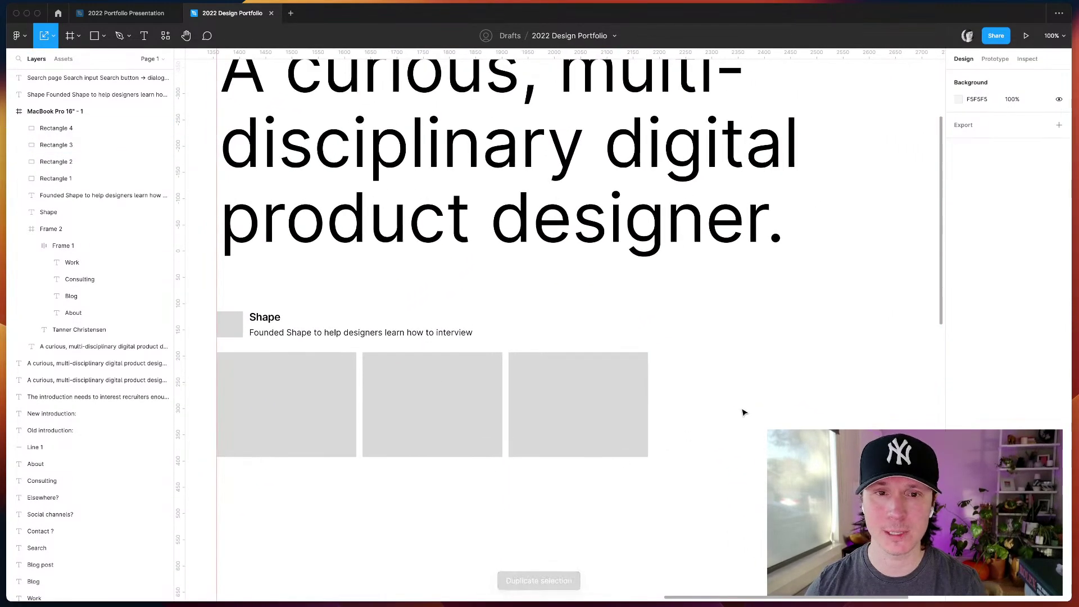
- Review the home page header, headline and Shape entry with the interface hidden
scroll(749, 411, "up", 3)
scroll(748, 412, "left", 1)
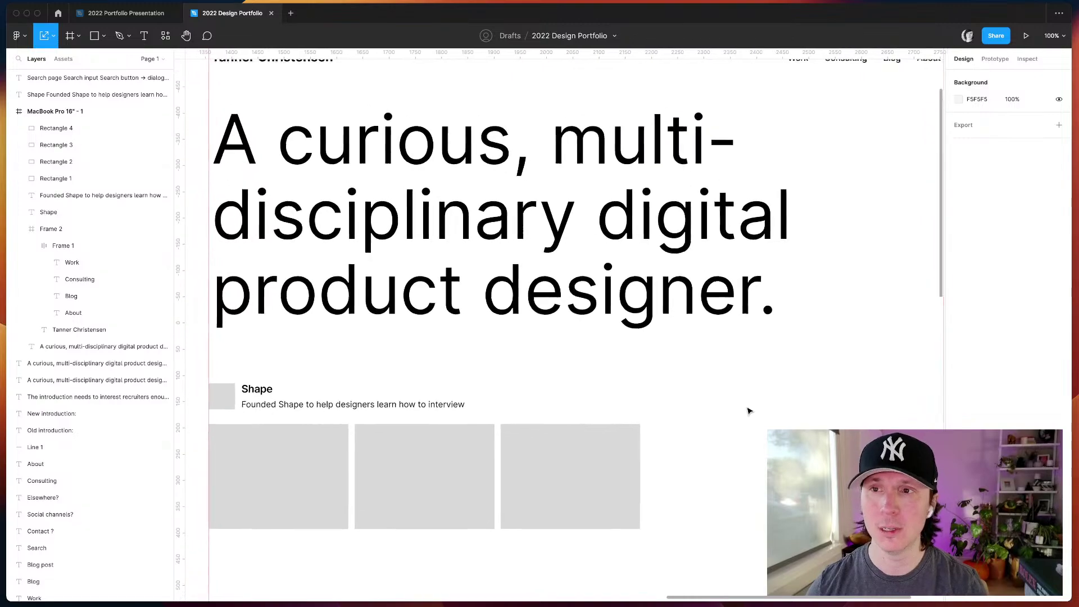
scroll(748, 413, "up", 1)
scroll(755, 437, "right", 1)
key("super+backslash")
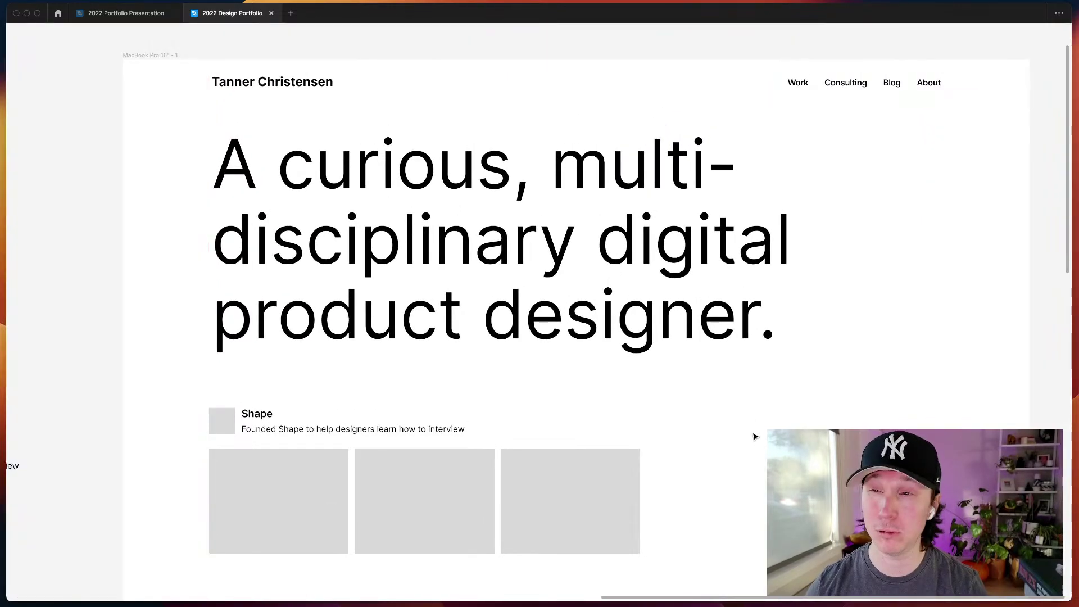
scroll(754, 437, "down", 3)
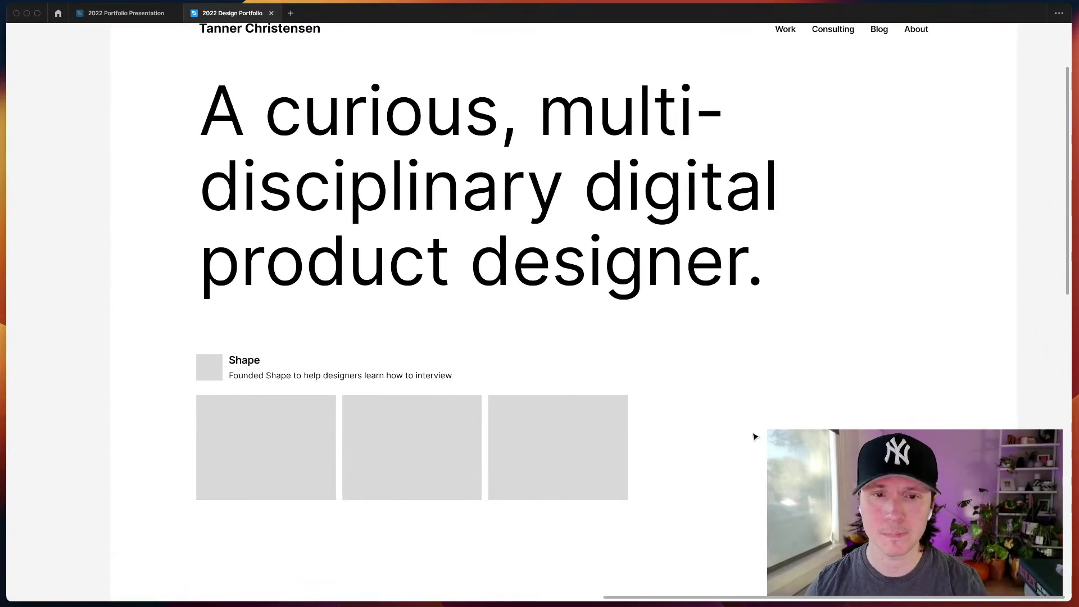
key("super+backslash")
scroll(753, 436, "down", 5)
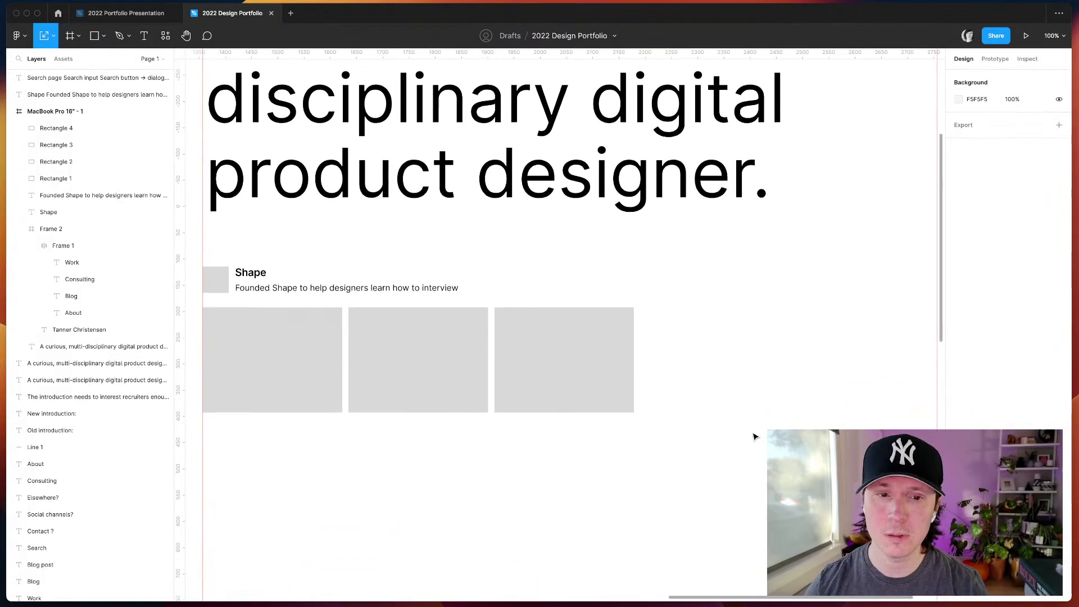
- Duplicate the third image placeholder and place the copy to its right on the same row, at X 998
left_click(543, 365)
key("super+d")
left_click_drag(571, 368, 717, 371)
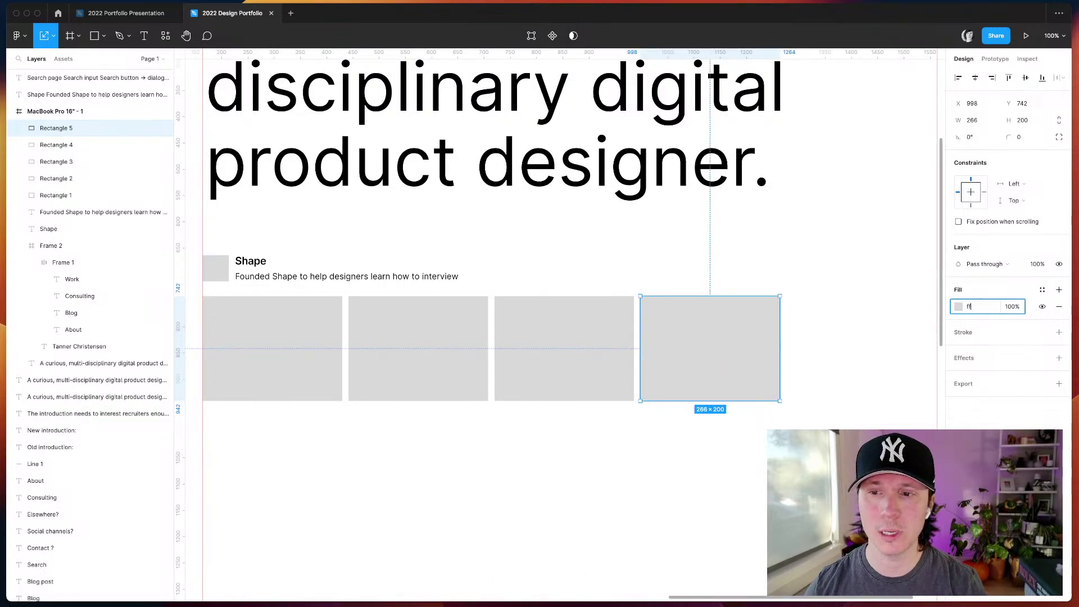
- Give the fourth rectangle a white FFFFFF fill and a 1 px inside stroke in BDBDBD
type("ff")
key("Return")
left_click(1058, 332)
left_click(958, 349)
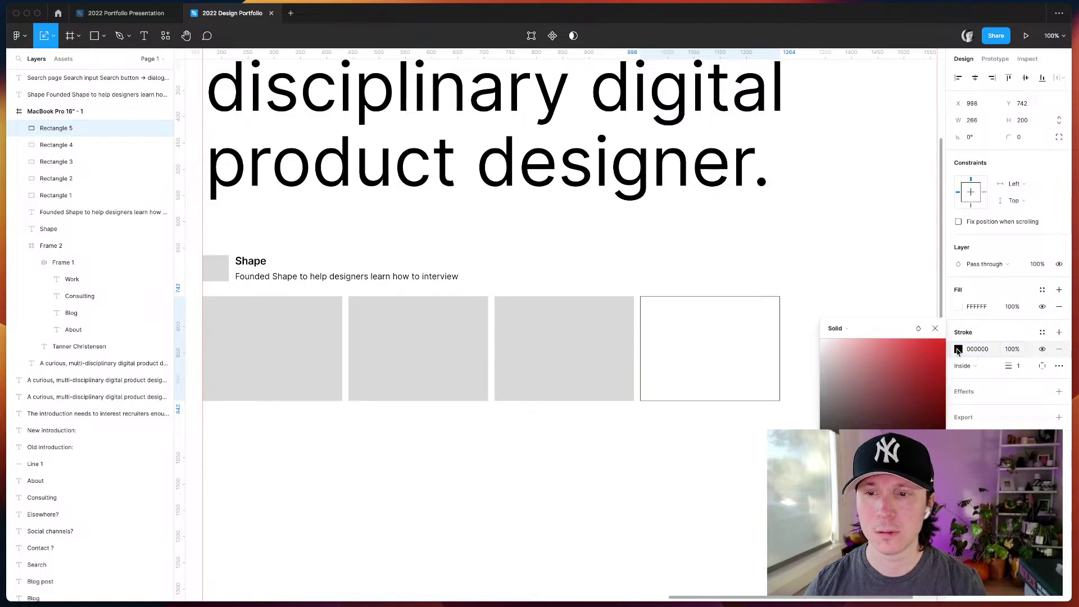
left_click(820, 382)
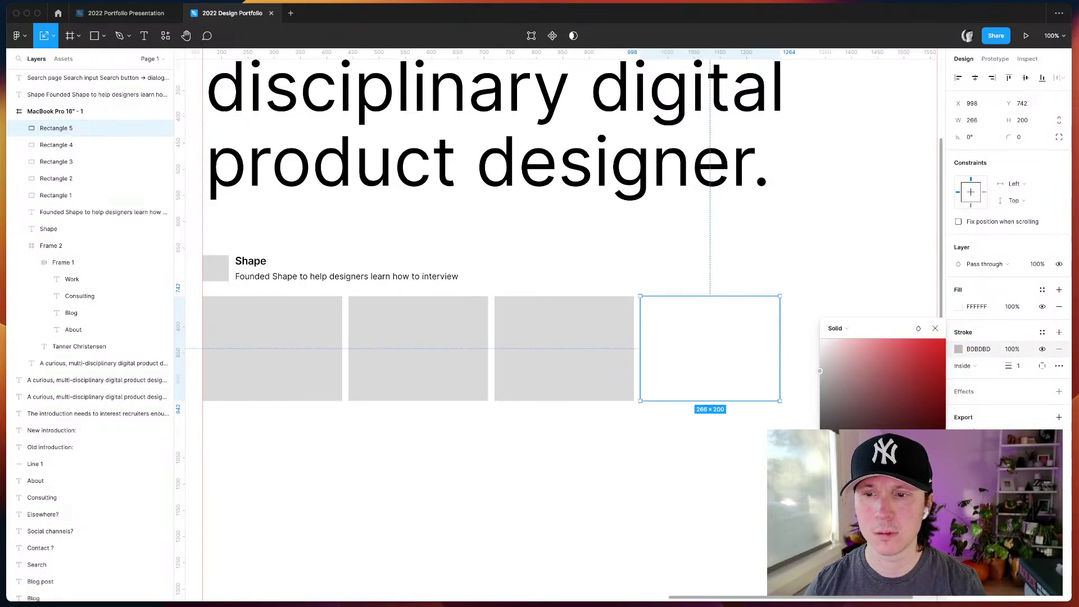
- Set the white rectangle's corner radius to 4 and add a drop shadow effect
left_click(995, 381)
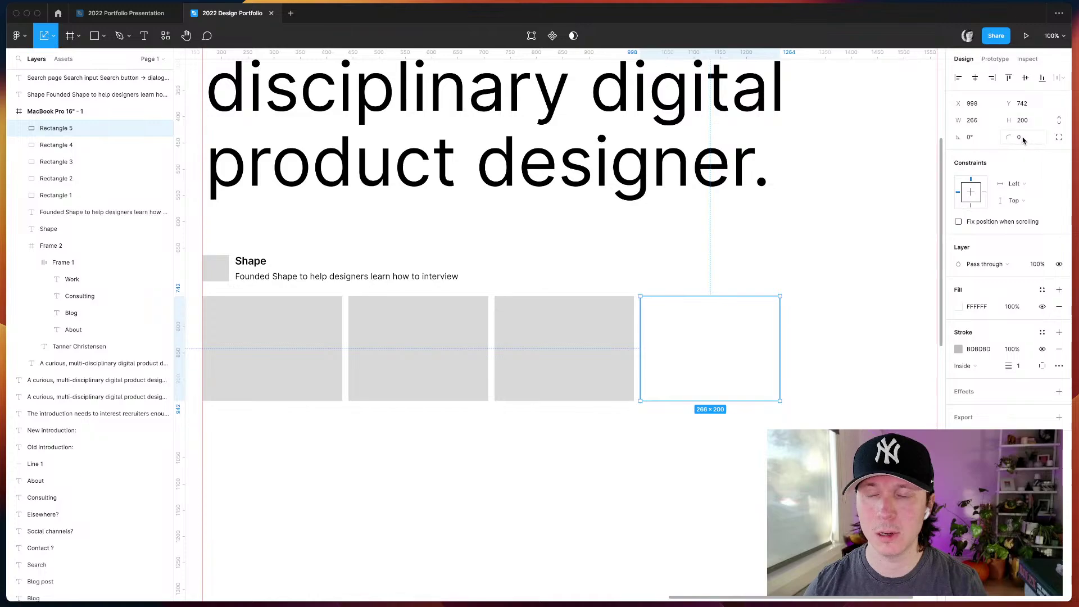
type("3")
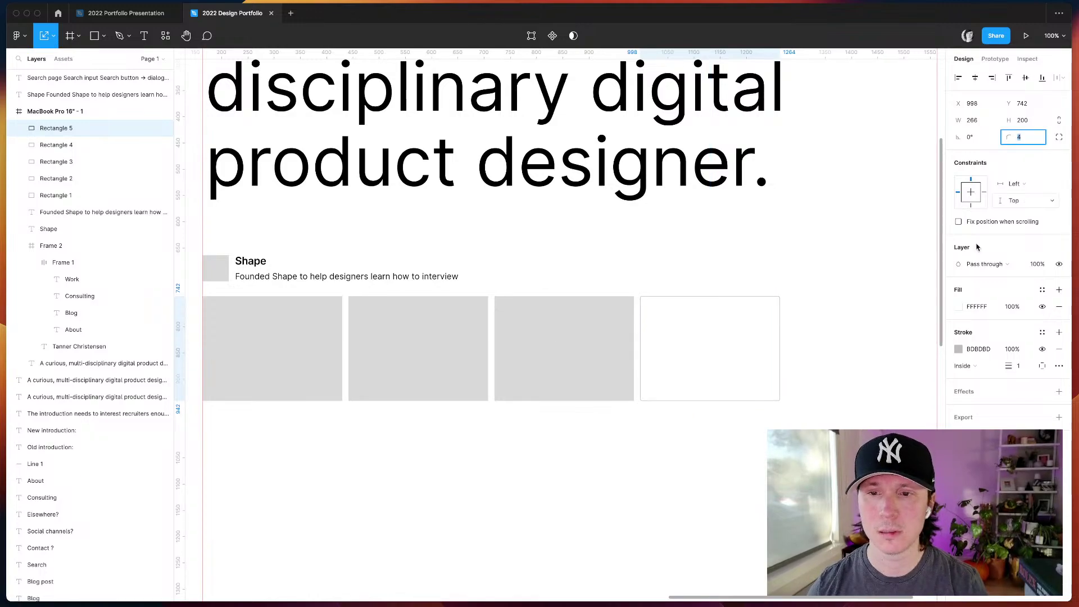
left_click(968, 394)
left_click(958, 409)
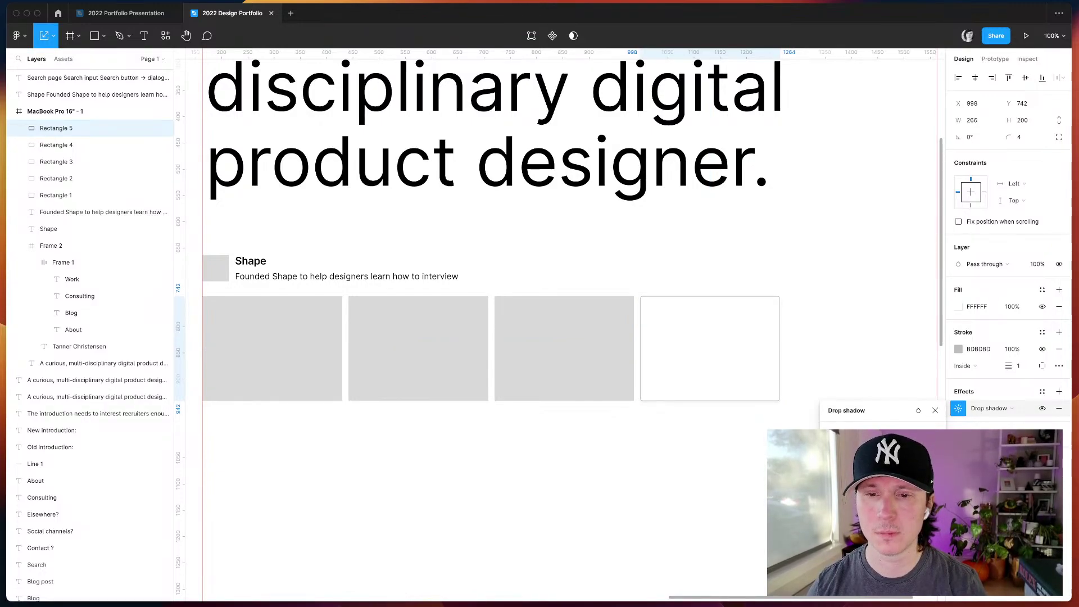
key("Escape")
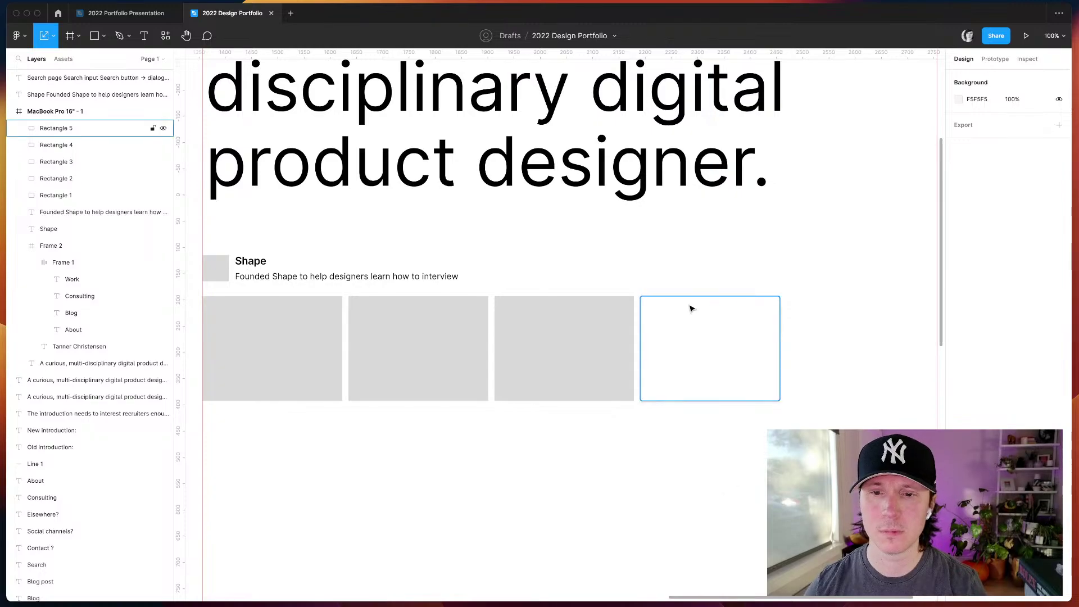
- Add a → arrow text centred in the white card, at X 1122, Y 833
key("t")
left_click(684, 362)
type("->")
key("Escape")
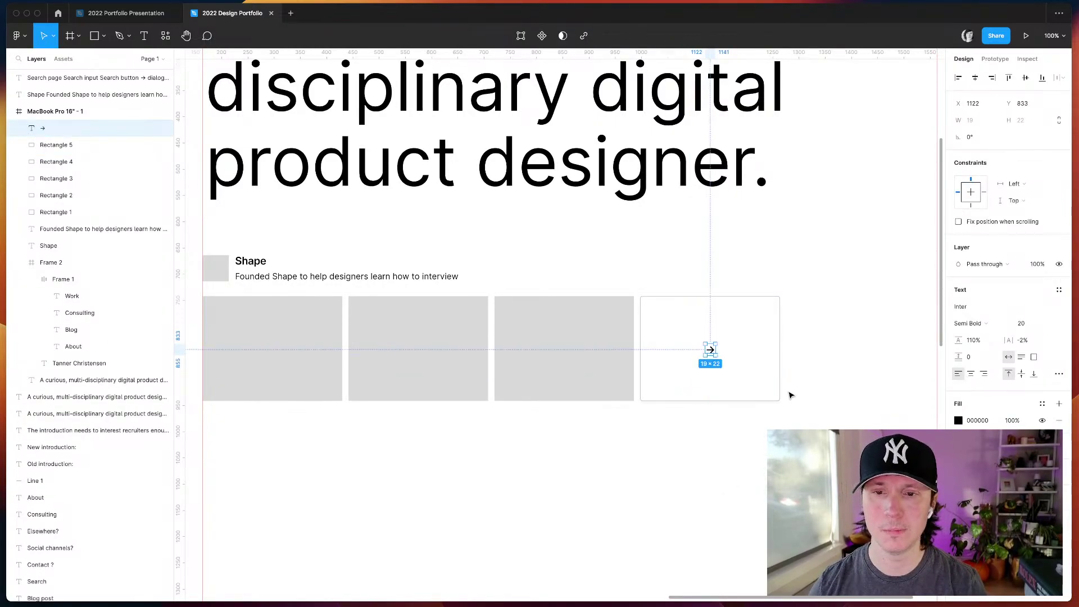
left_click(771, 391)
- Group the whole Shape entry with its row of cards and place a duplicate below it at Y 980
scroll(780, 399, "left", 3)
left_click(707, 471)
scroll(760, 453, "right", 3)
left_click_drag(780, 429, 214, 233)
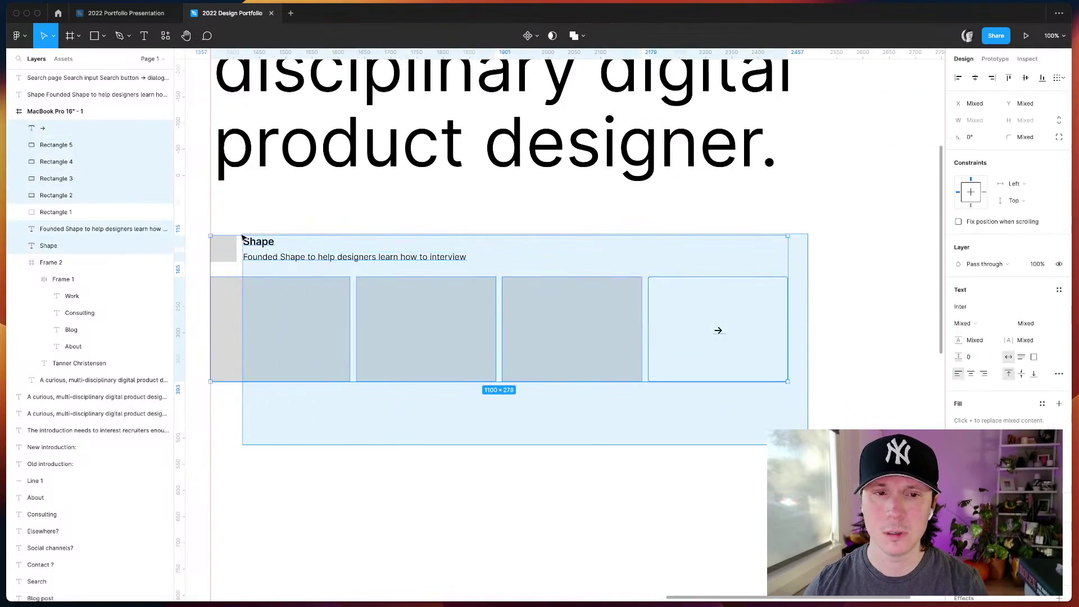
key("ctrl+g")
key("ctrl+d")
left_click_drag(444, 335, 479, 484)
scroll(819, 404, "down", 2)
left_click(855, 386)
scroll(855, 386, "down", 2)
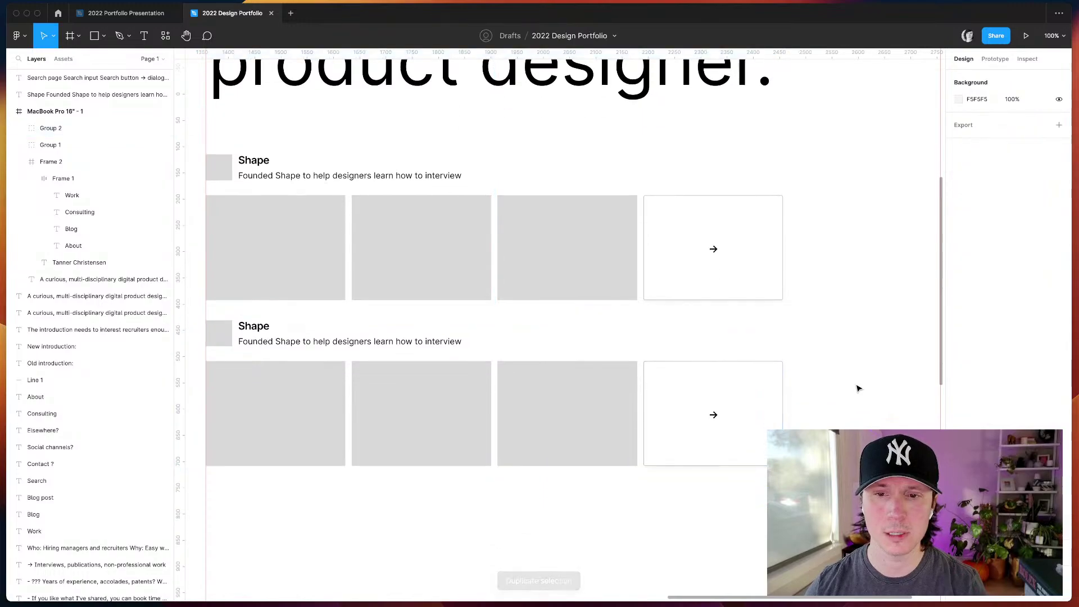
- Try to move the white card in the duplicated row to the right, to X 1028
scroll(855, 385, "right", 3)
left_click(650, 404)
double_click(660, 410)
scroll(669, 407, "left", 3)
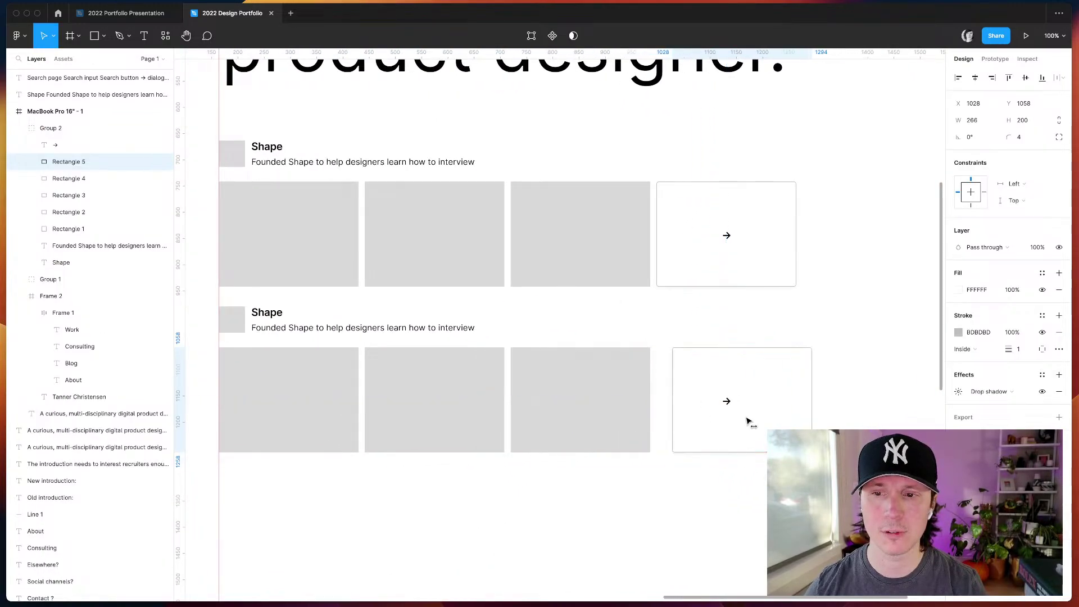
scroll(835, 421, "right", 2)
- Group the arrow with its white card in both the duplicated row and the Shape row
left_click_drag(767, 489, 668, 381)
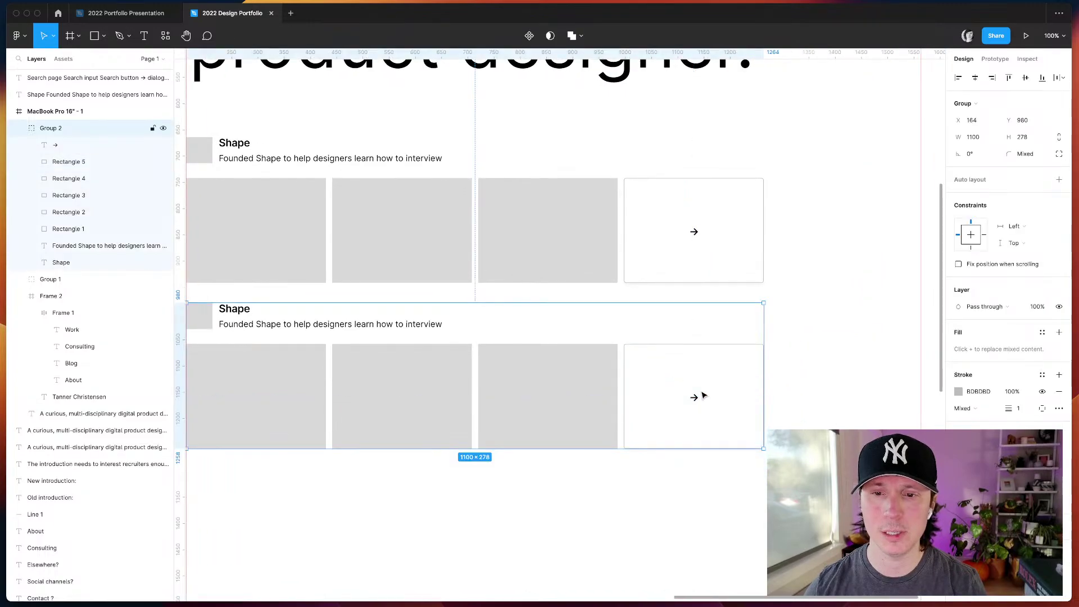
key("super+g")
left_click(693, 231, "super")
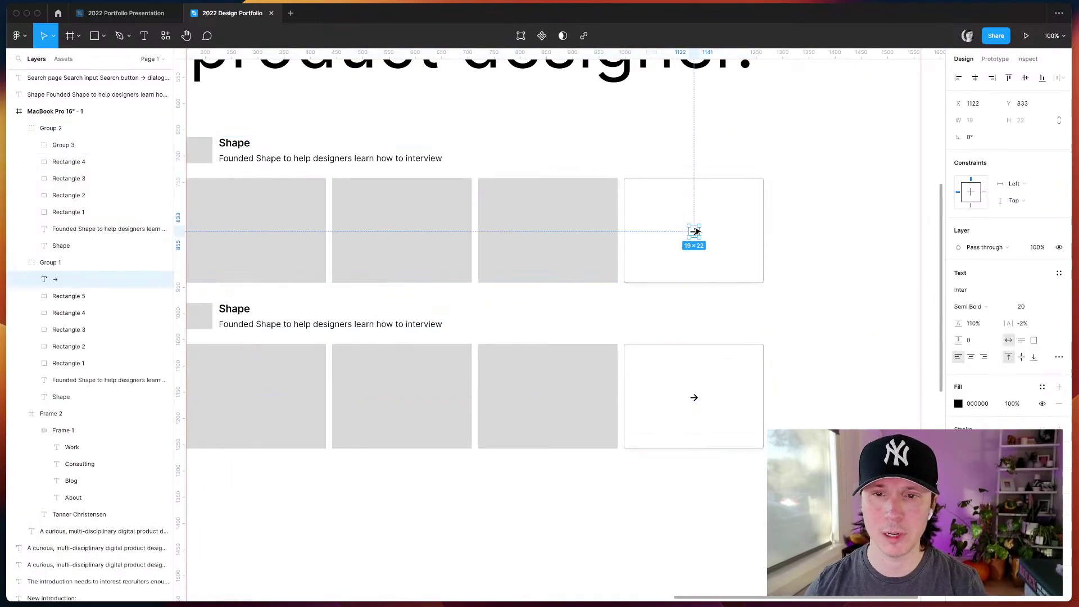
left_click(669, 231, "shift+super")
key("super+g")
- Add a duplicated grey rectangle as the second row's fourth placeholder and move the arrow card to X 1276
left_click_drag(660, 371, 807, 391)
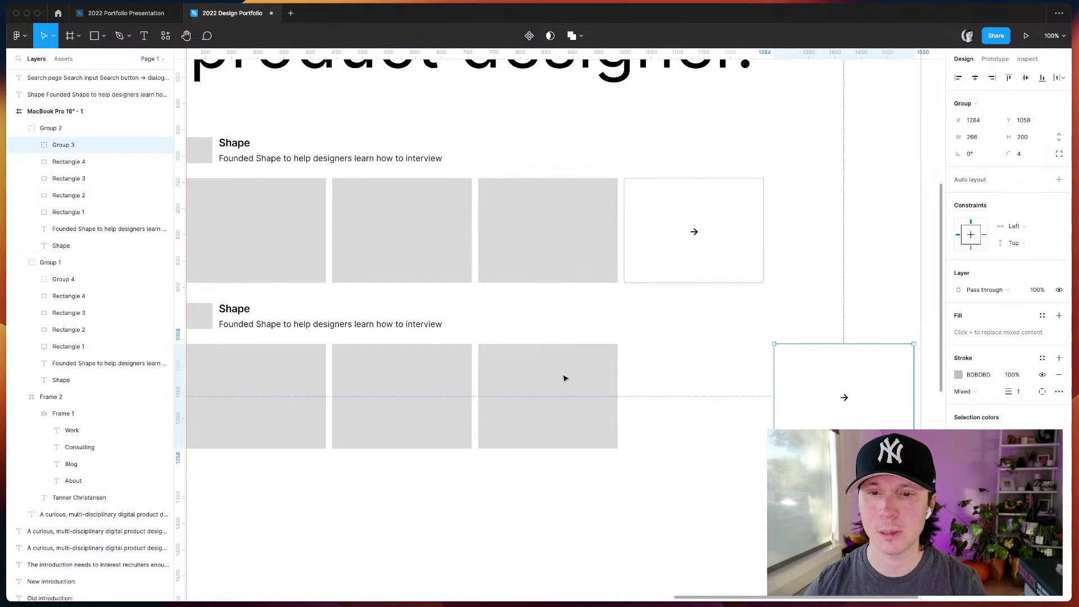
left_click(556, 376)
left_click_drag(542, 379, 701, 390)
left_click(812, 410)
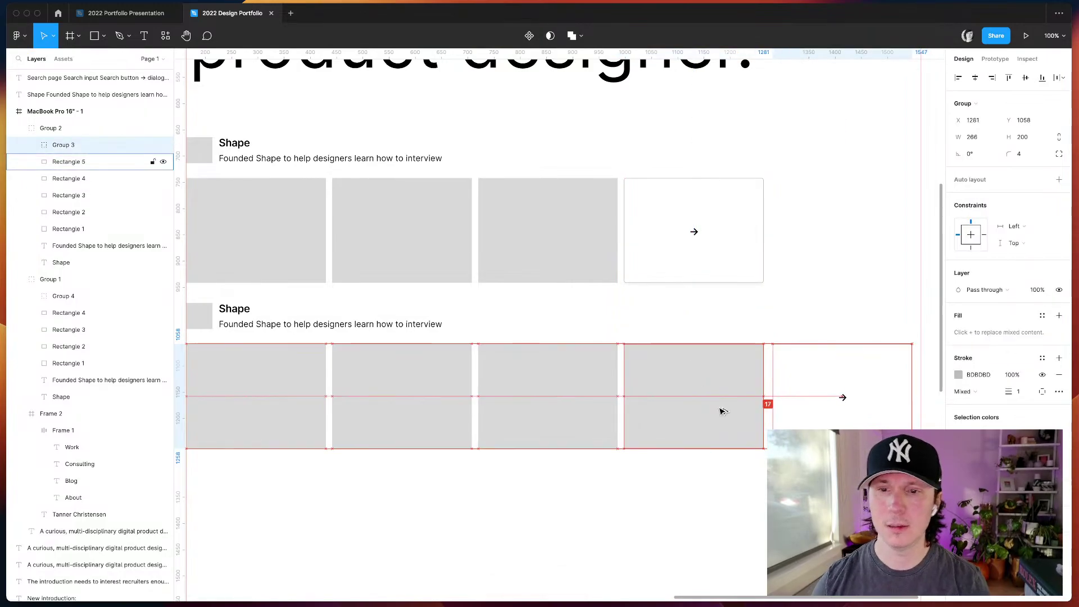
left_click_drag(814, 414, 815, 419)
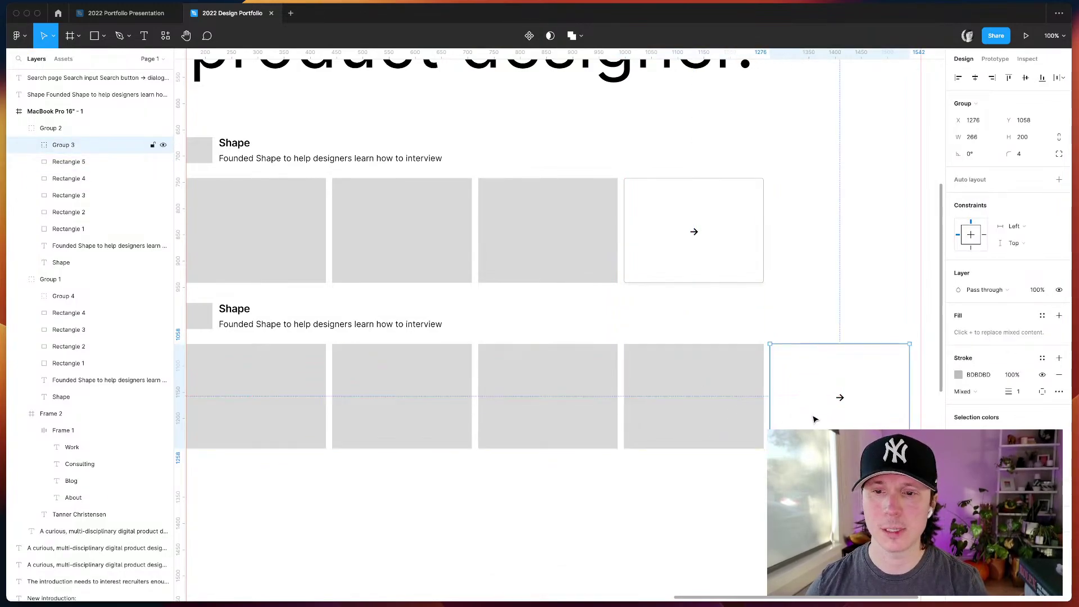
left_click(636, 483)
- Change the second entry's title text to Gem
scroll(636, 486, "left", 1)
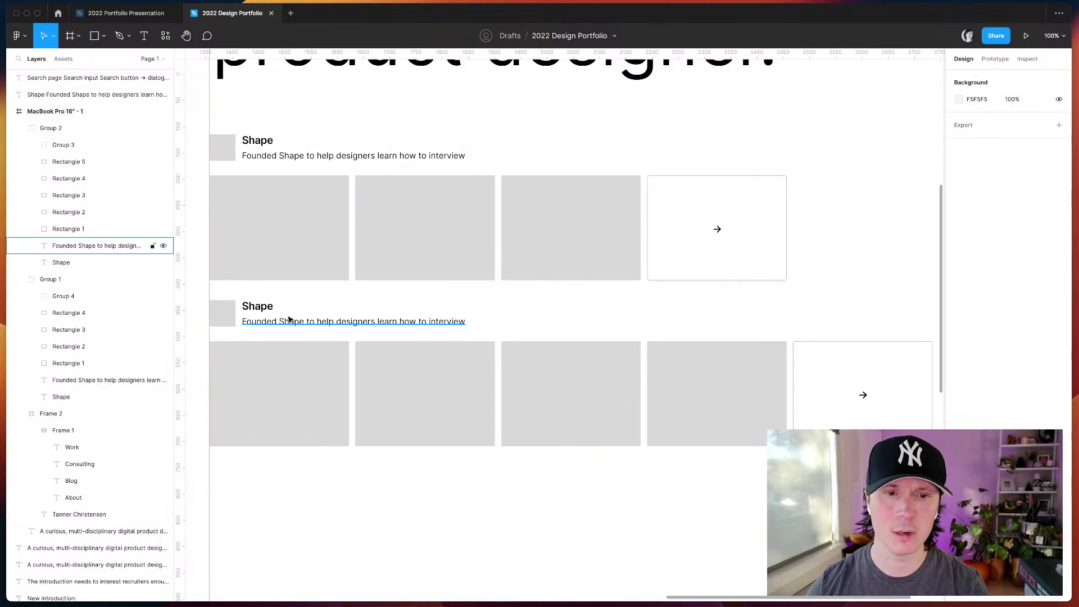
double_click(257, 307)
type("Gem")
left_click(344, 506)
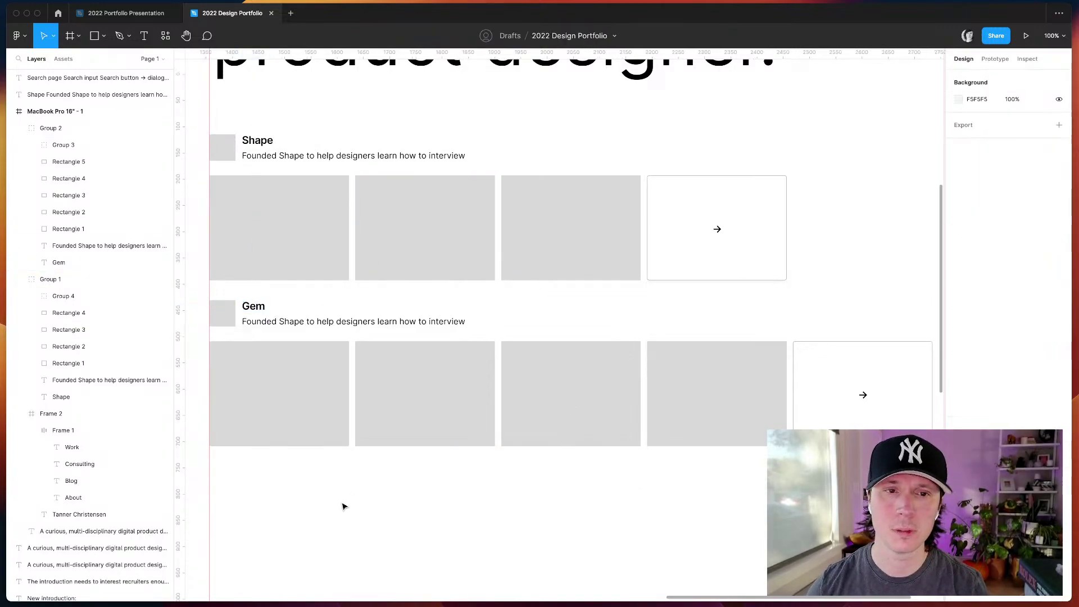
- Review the full home page with the Shape and Gem entries while the interface is hidden
scroll(344, 506, "up", 1)
key("ctrl+backslash")
scroll(344, 506, "up", 5)
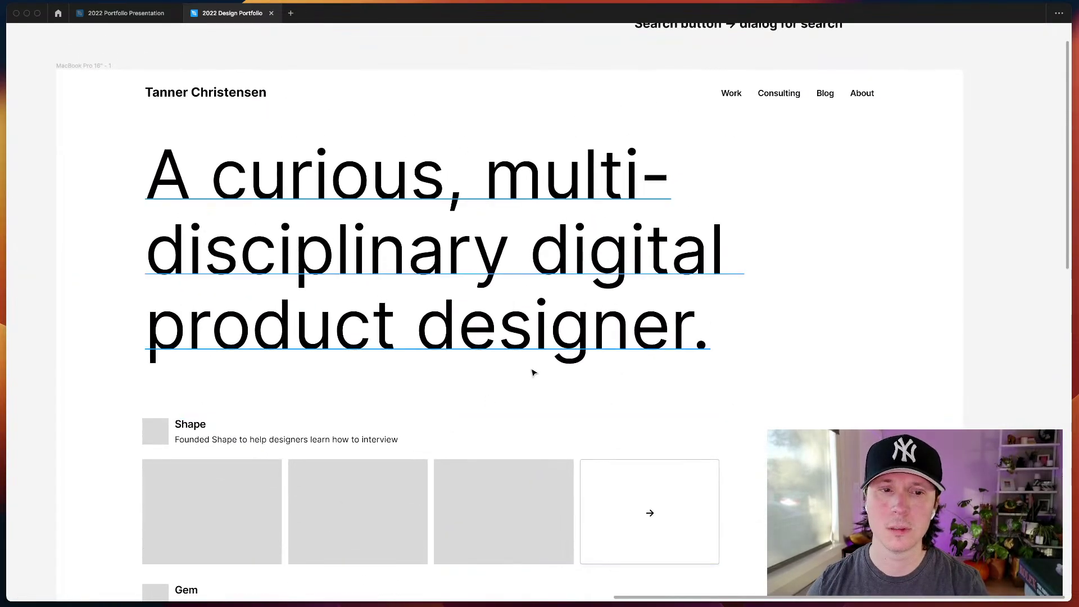
scroll(806, 313, "down", 3)
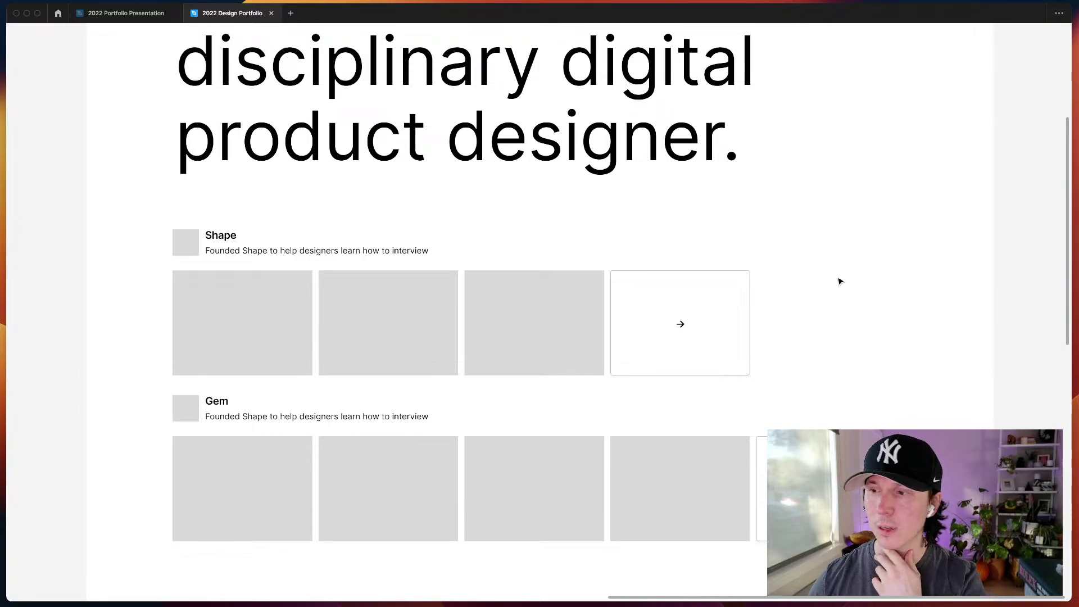
scroll(842, 282, "up", 5)
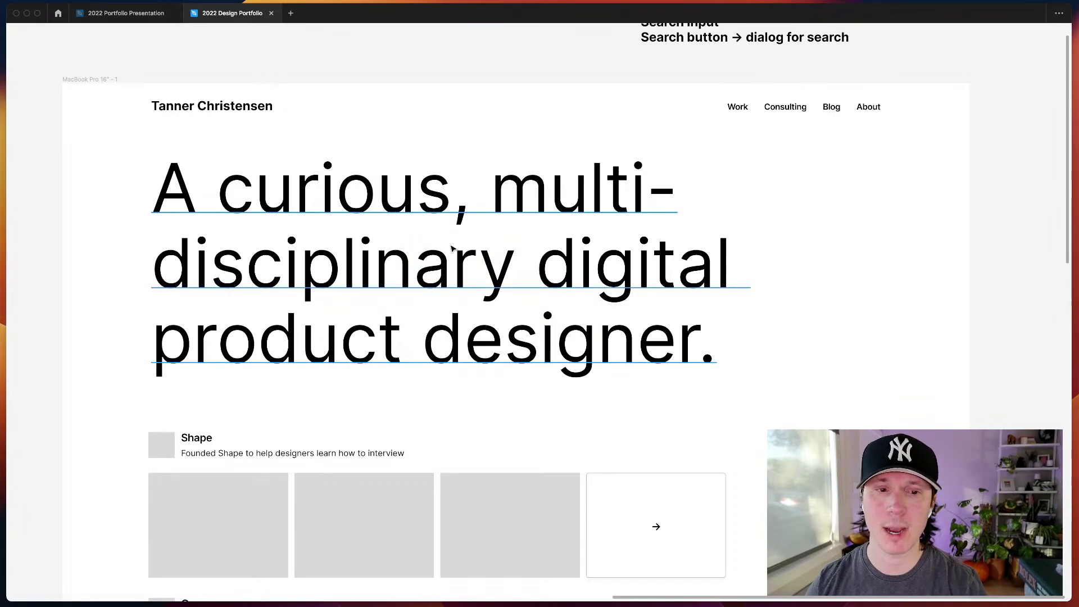
scroll(474, 271, "down", 6)
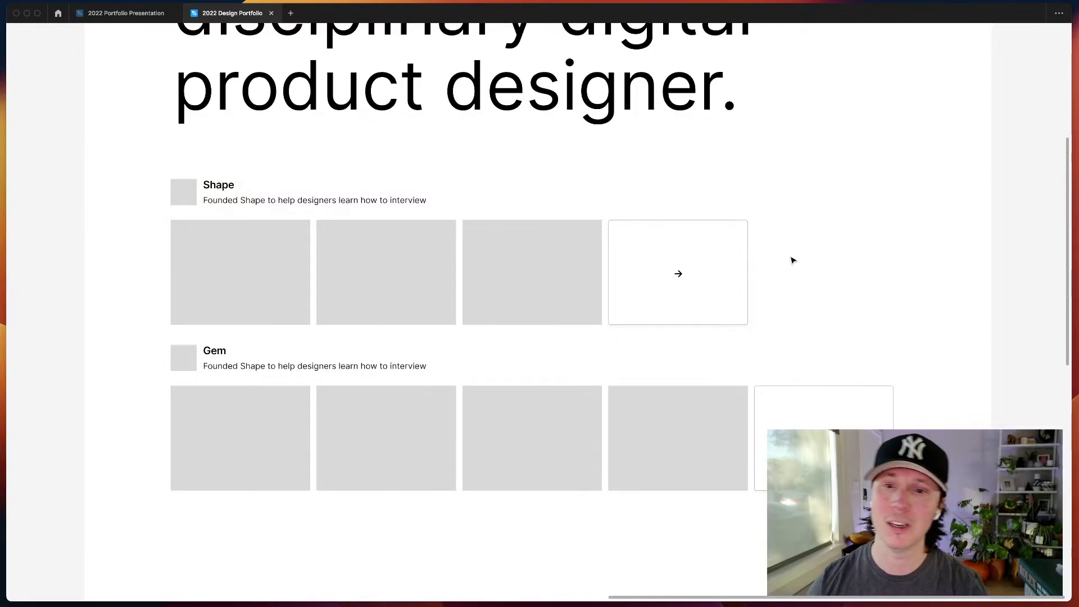
- Review the homepage mockup from the large heading down to the Shape and Gem project sections
scroll(792, 260, "up", 3)
scroll(794, 264, "up", 4)
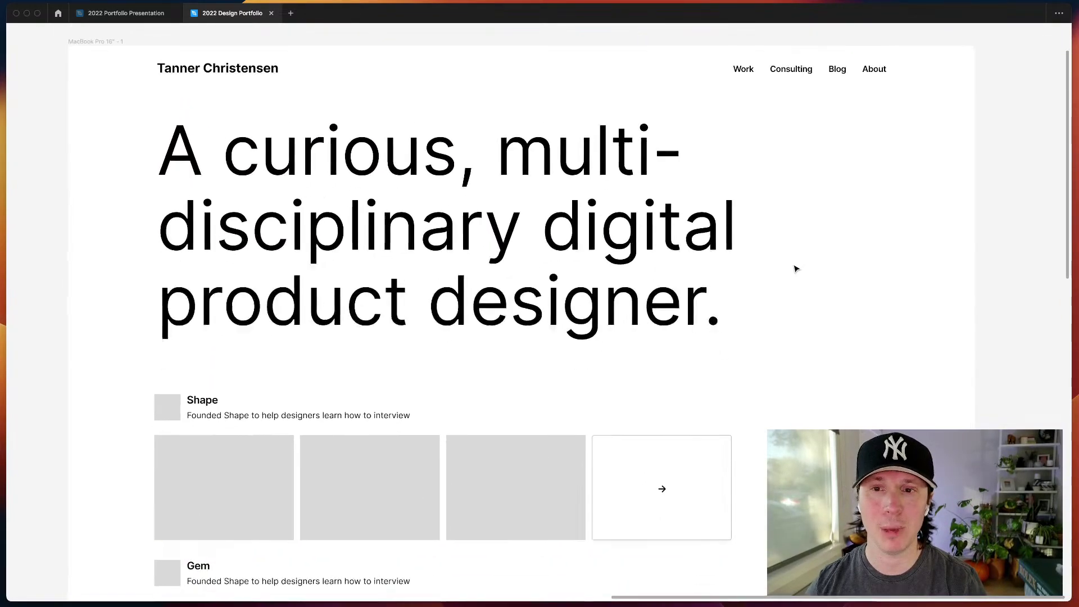
scroll(797, 268, "down", 1)
scroll(798, 267, "down", 1)
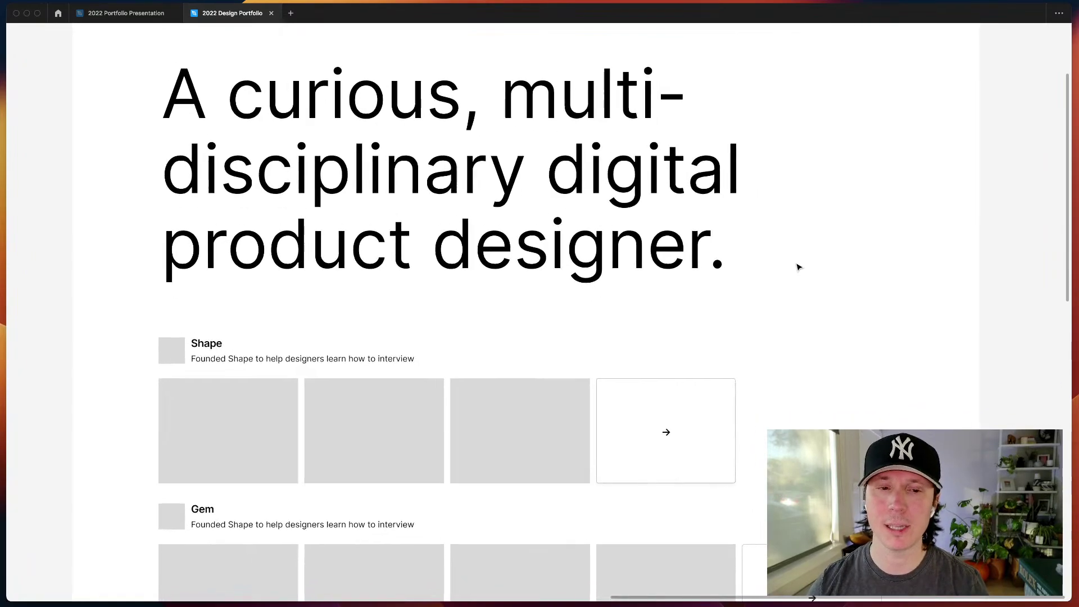
scroll(799, 267, "down", 2)
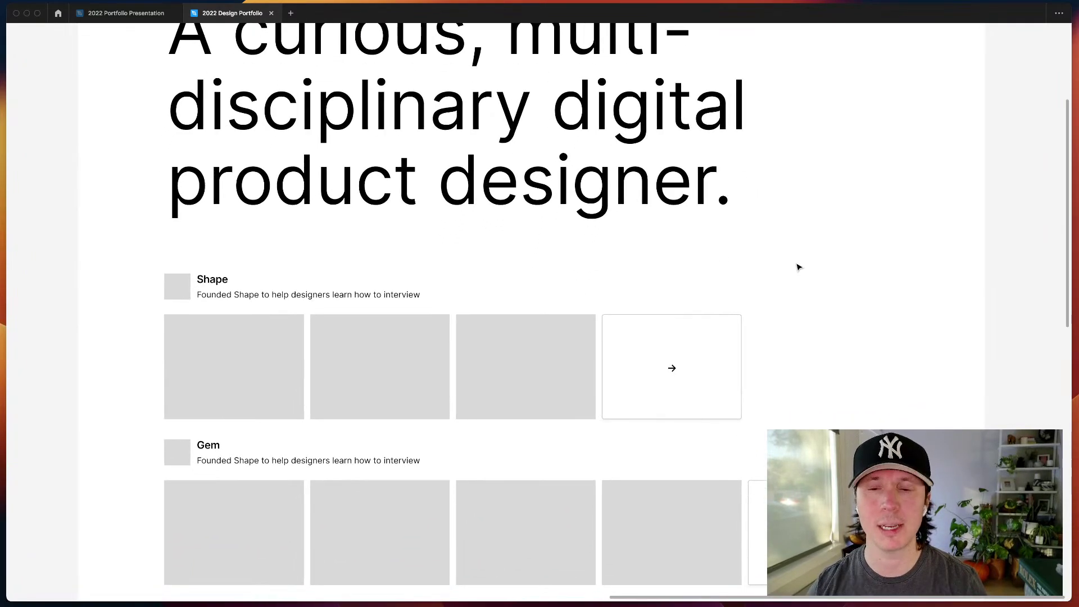
scroll(799, 267, "down", 2)
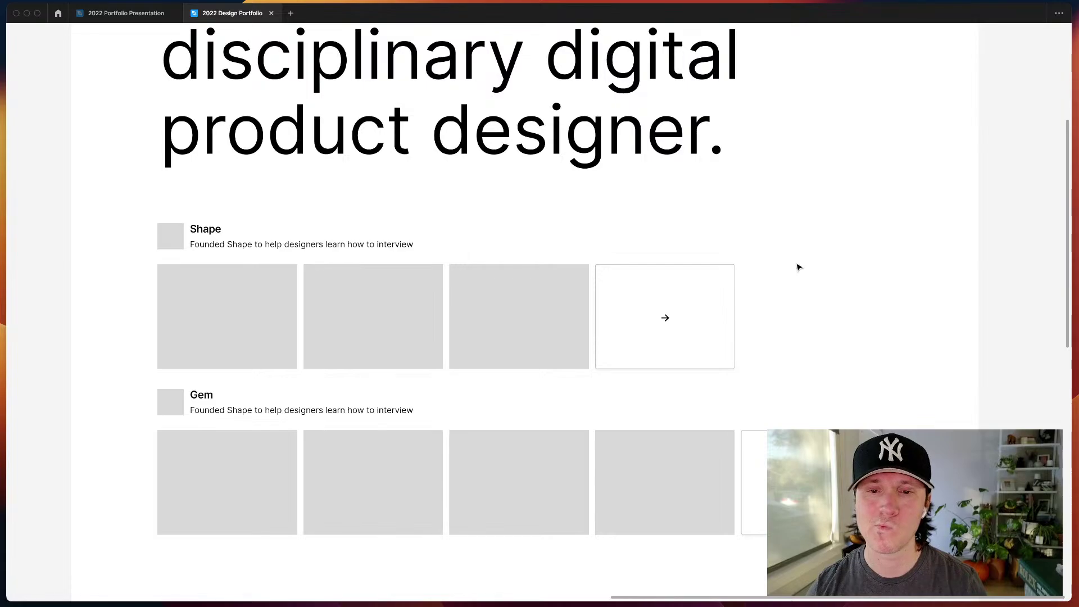
scroll(798, 267, "up", 8)
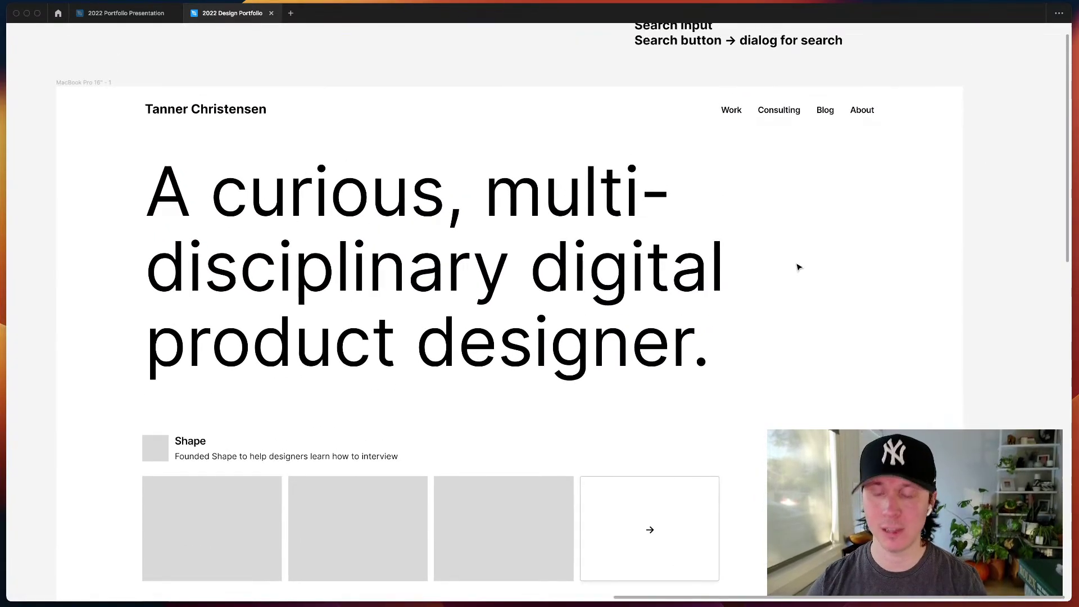
- Center-align the large "A curious, multi-disciplinary digital product designer." heading text
key("super+backslash")
left_click(585, 234)
scroll(522, 270, "left", 2)
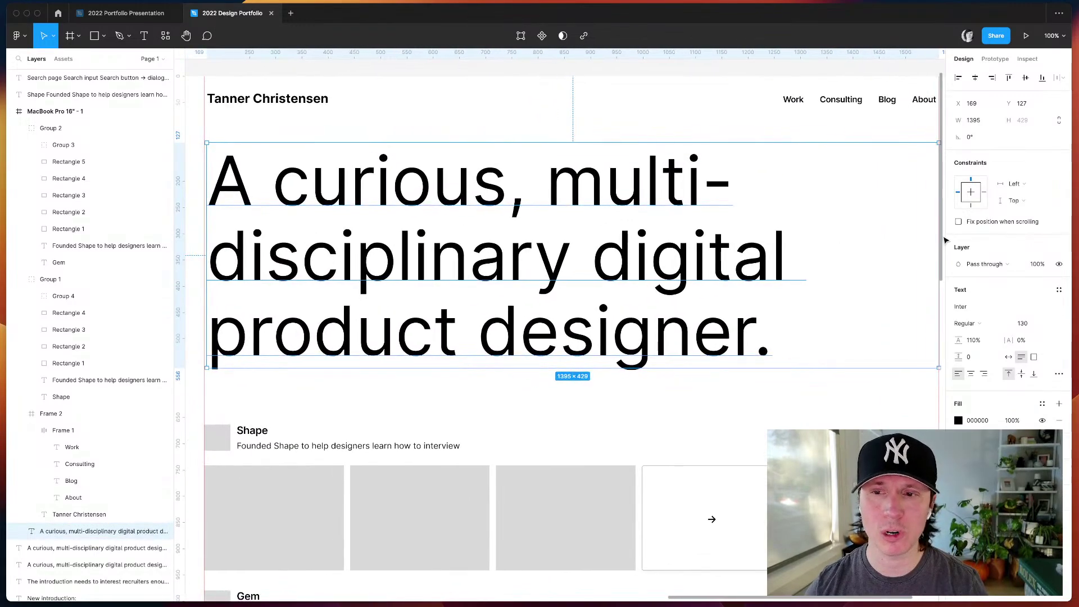
left_click(972, 373)
key("Escape")
key("super+backslash")
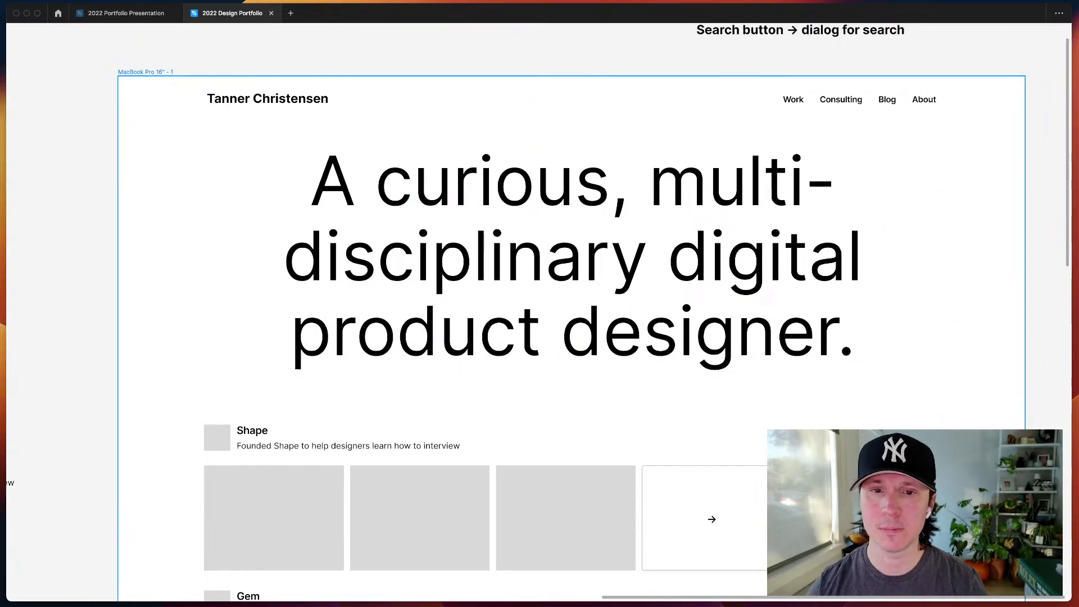
- Examine the heading above the project sections and compare the Shape description with the company notes beside the frame
scroll(539, 312, "right", 2)
scroll(866, 427, "down", 5)
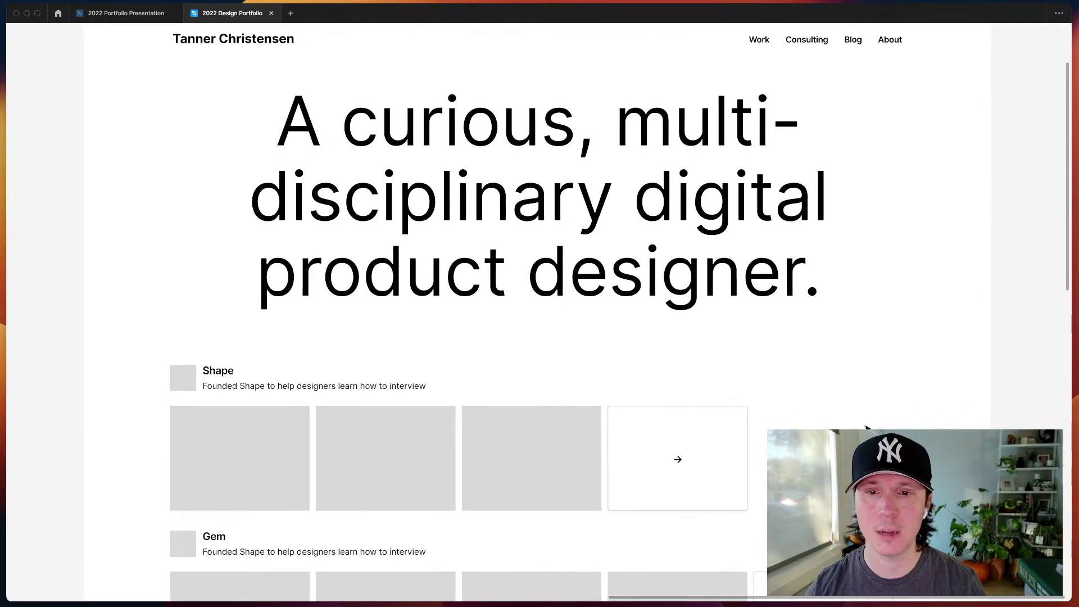
scroll(880, 400, "up", 6)
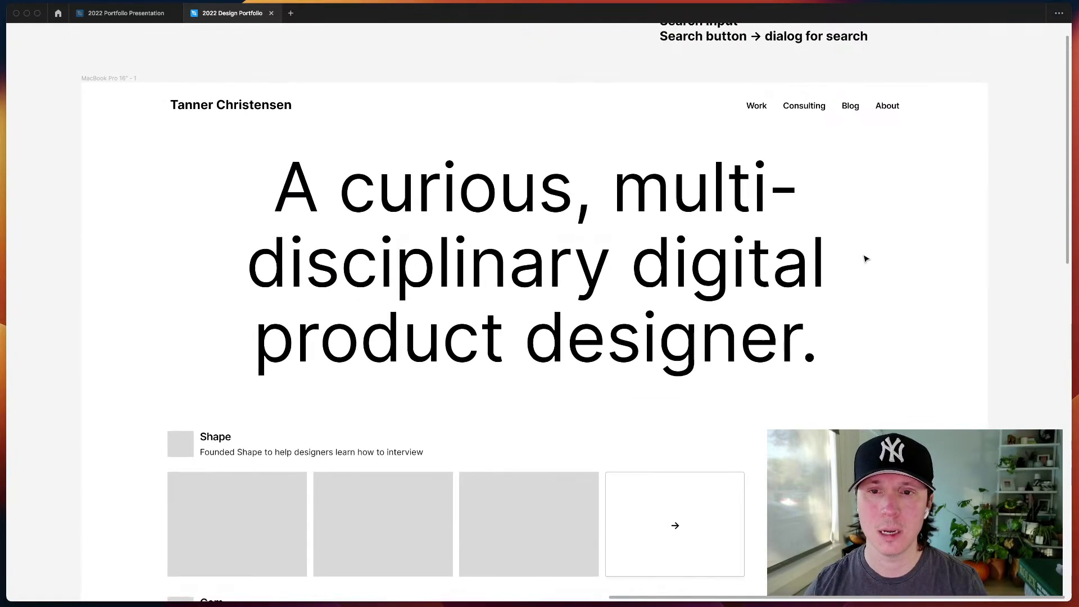
scroll(864, 257, "down", 6)
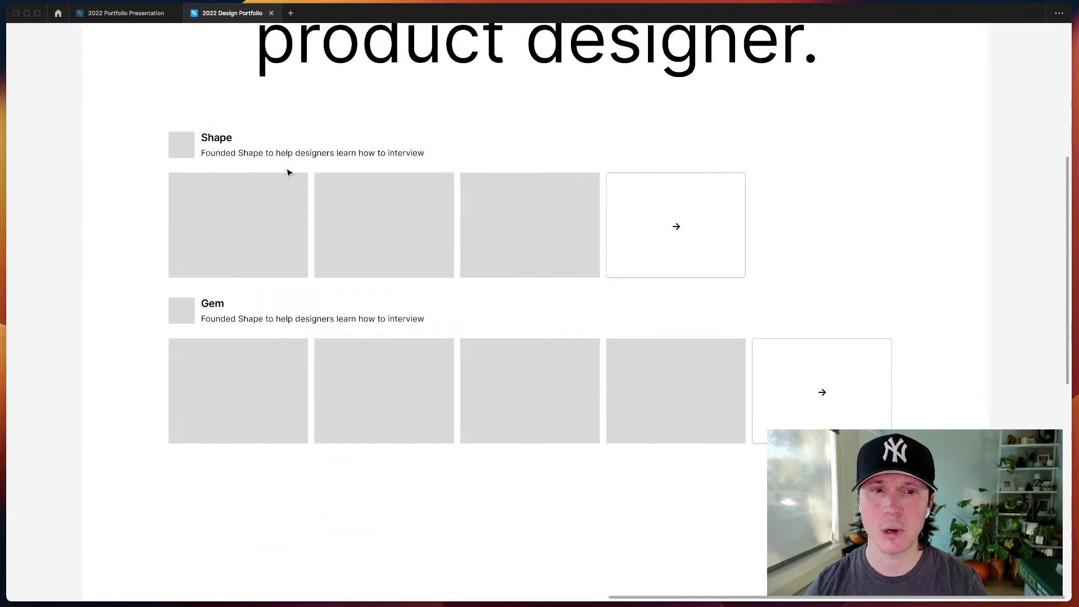
double_click(317, 152)
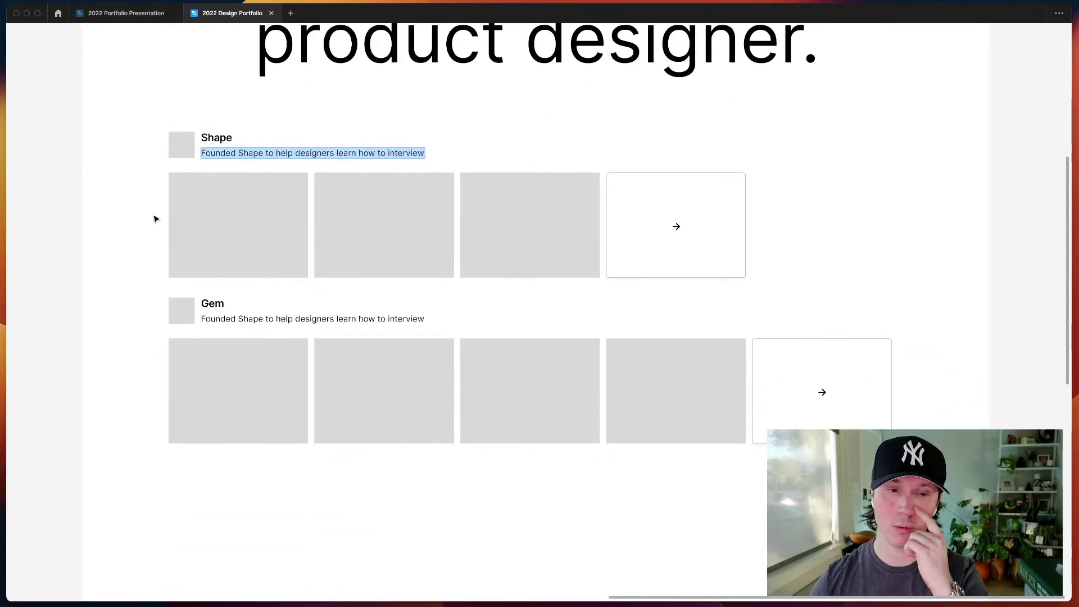
key("Escape")
key("Escape")
scroll(133, 228, "left", 10)
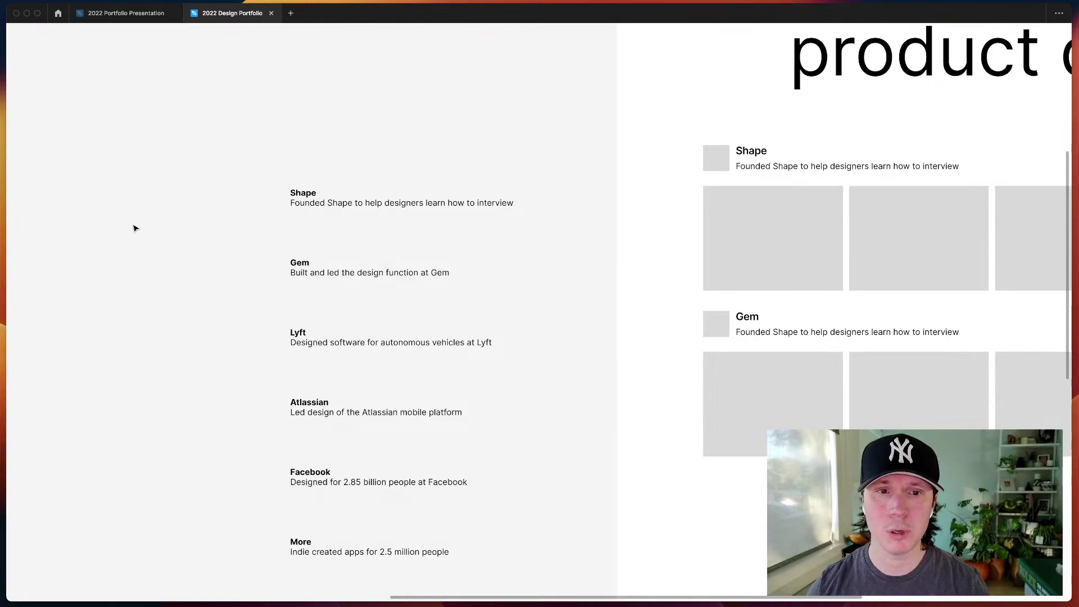
scroll(133, 228, "right", 8)
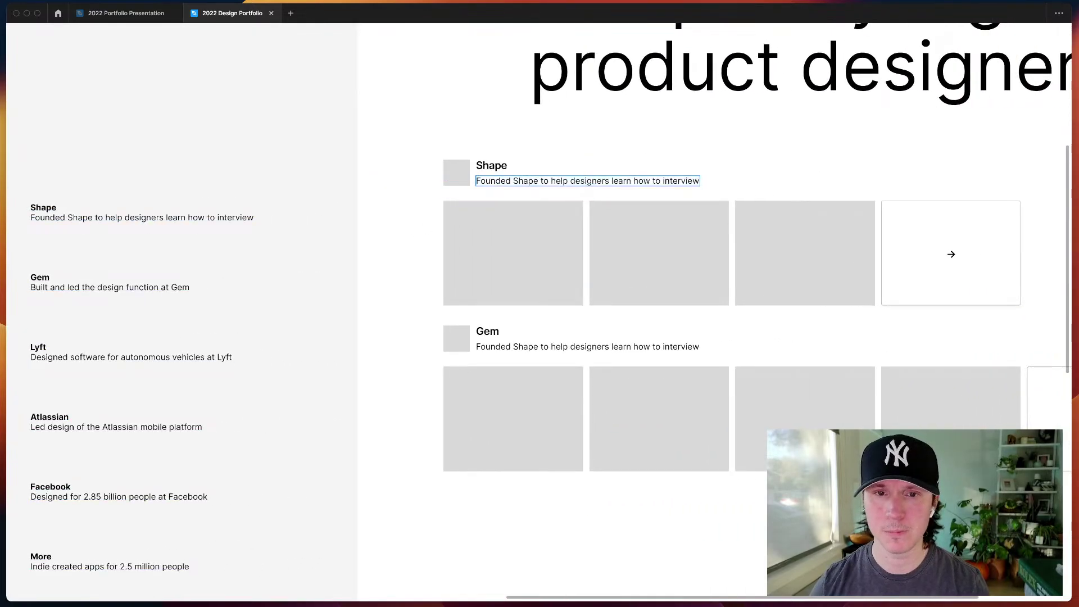
- Prefix the Shape section's description with "2022 - "
double_click(477, 180)
type("2022 ")
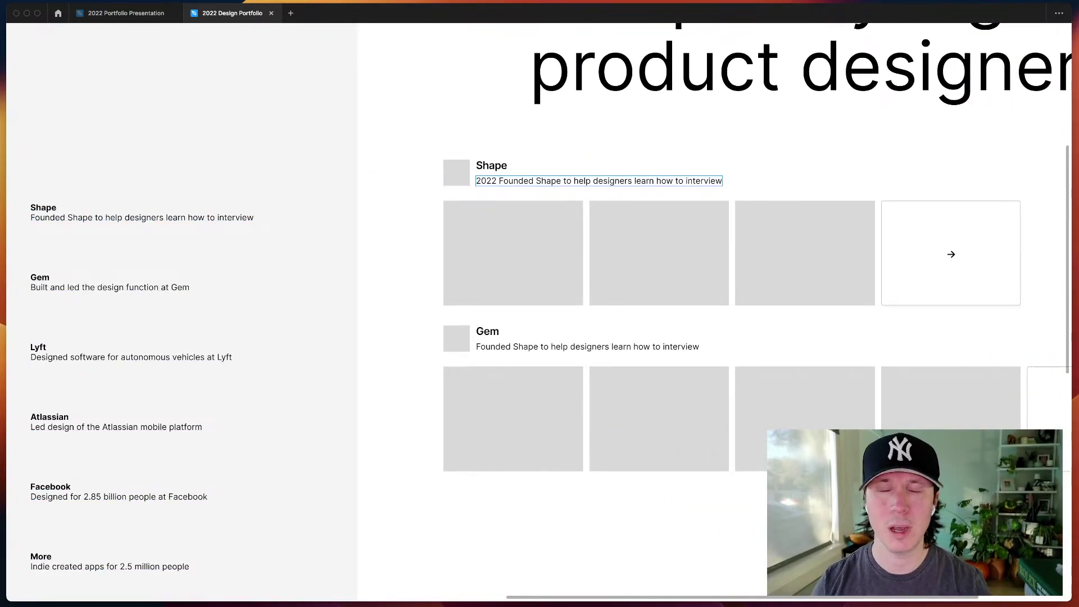
type("-")
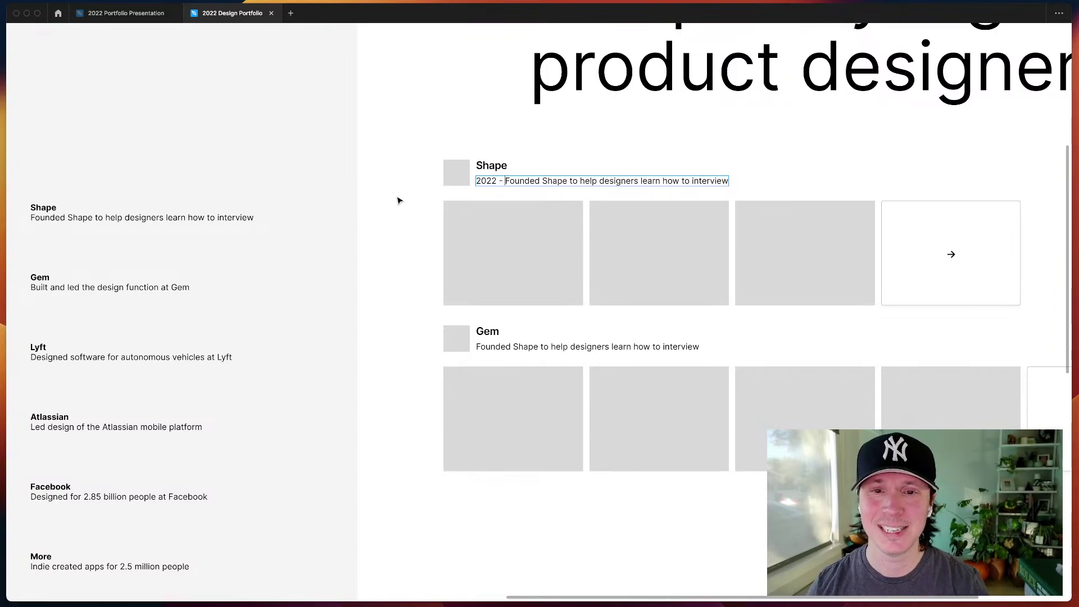
key("Escape")
- Examine the Shape section's title and description in the context of the page layout
scroll(402, 193, "right", 8)
scroll(402, 193, "up", 3)
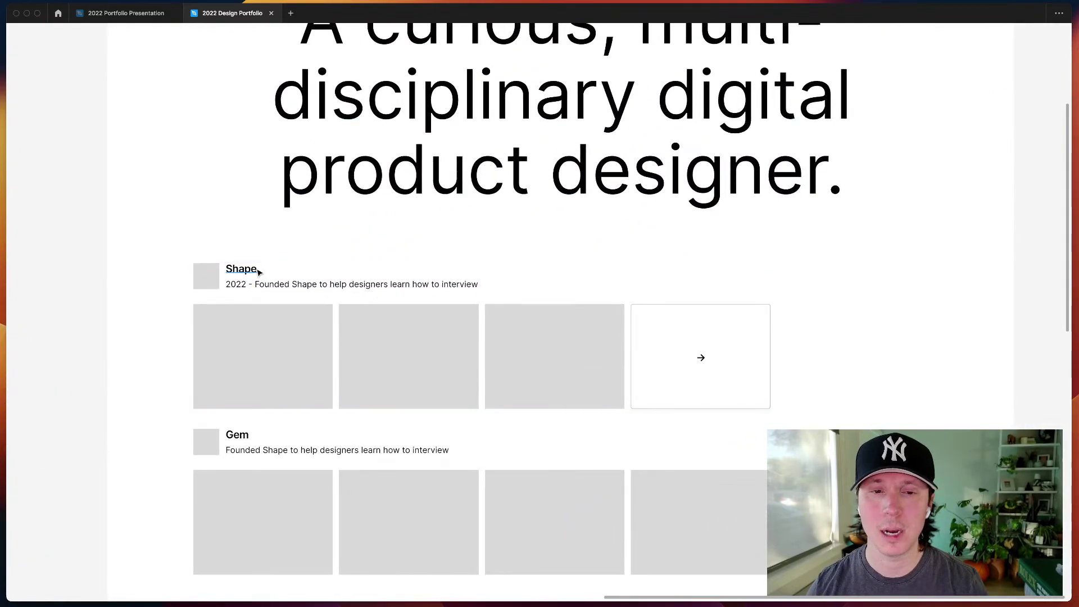
left_click(266, 284)
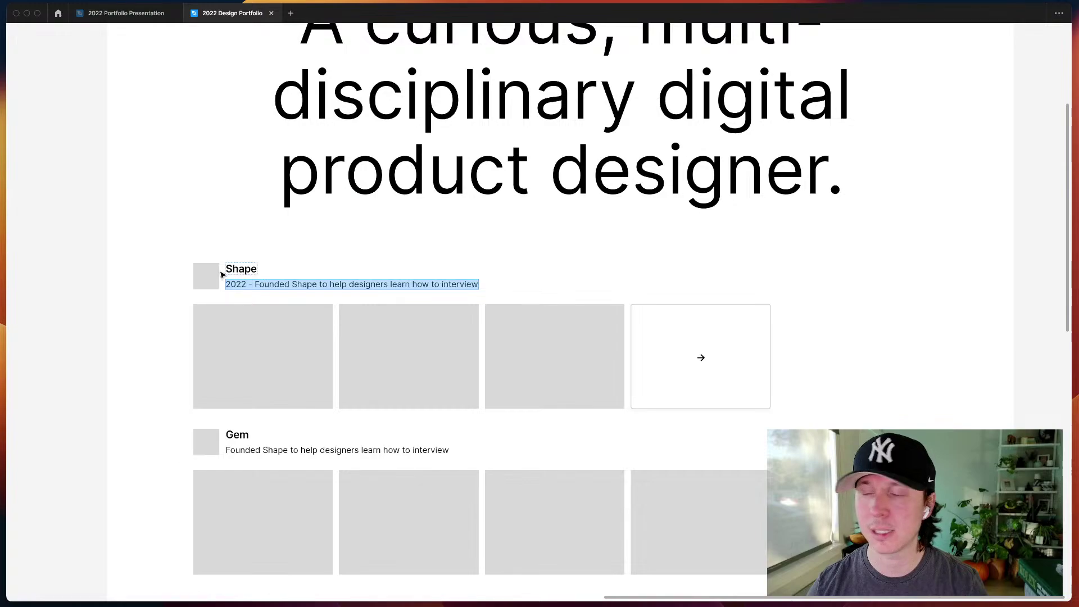
key("Escape")
left_click(157, 266)
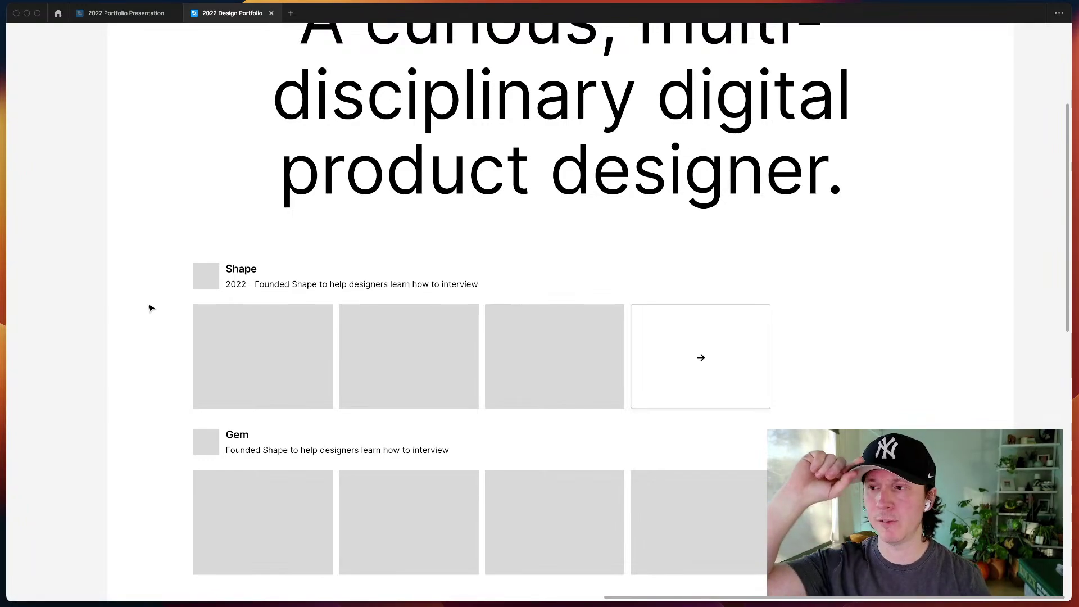
scroll(150, 307, "down", 2)
scroll(151, 307, "right", 1)
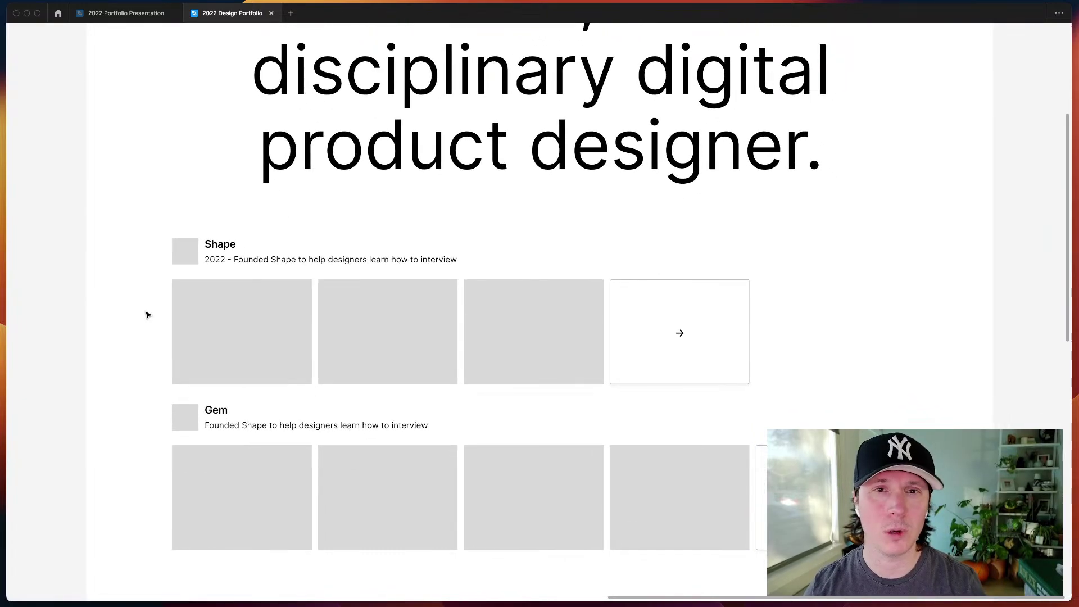
scroll(148, 315, "down", 1)
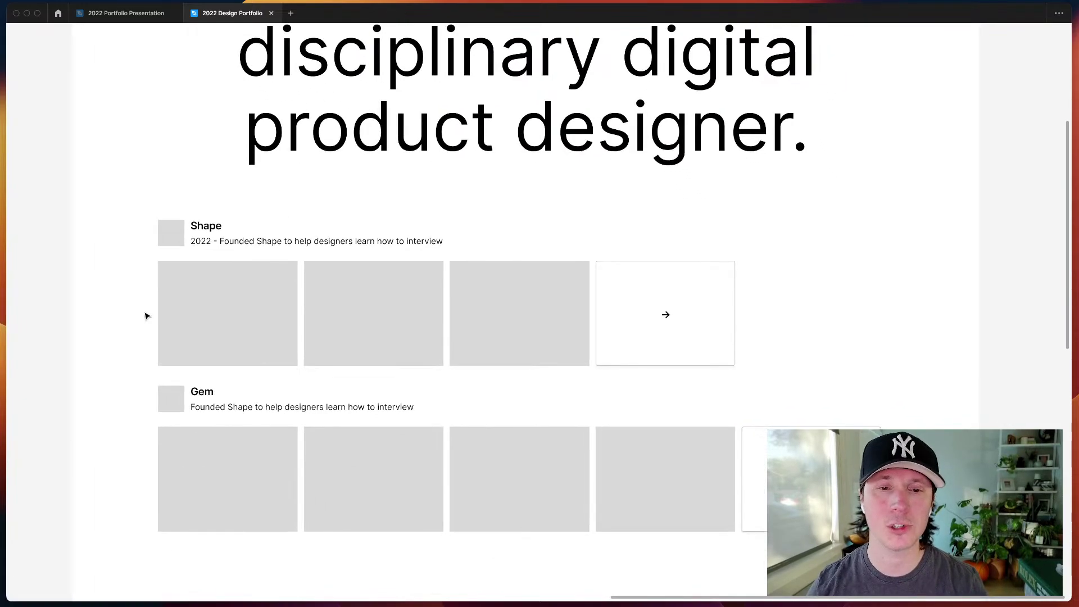
- Move the Gem section down far enough to leave room for a second row of tiles under Shape
double_click(425, 327)
left_click(517, 325)
left_click(373, 429)
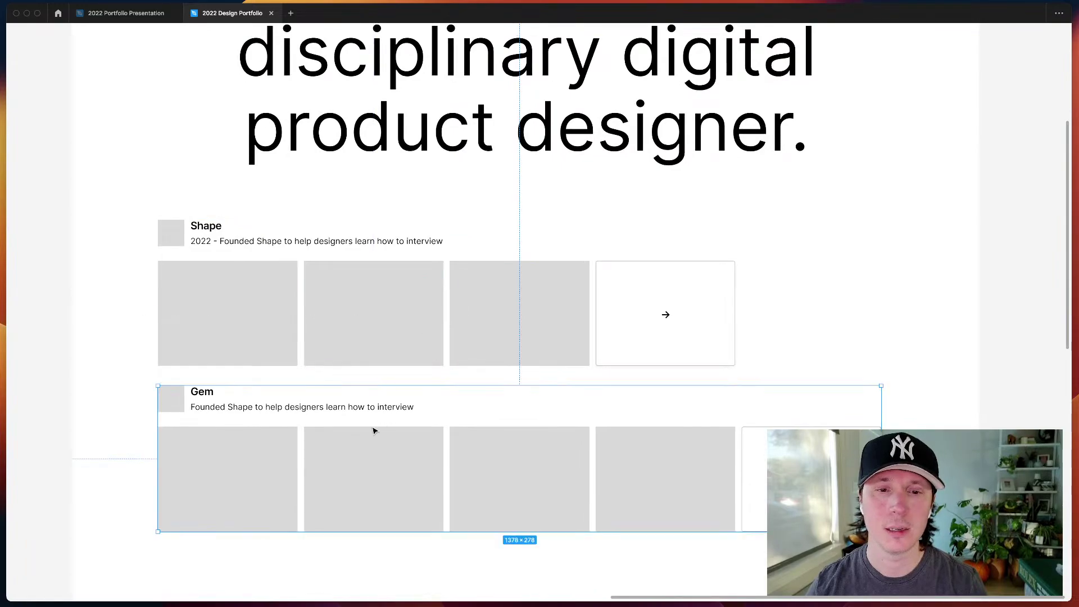
left_click_drag(373, 429, 495, 556)
- Try a two-by-two grid in the Shape section by moving the third tile and the arrow tile below the first two
left_click(541, 354)
left_click(544, 344)
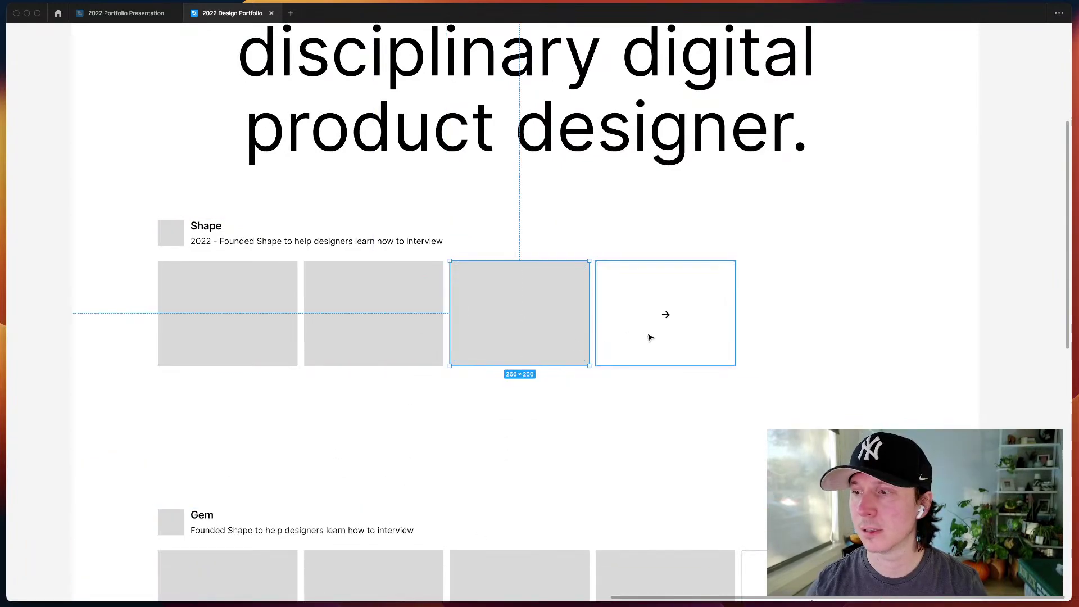
left_click_drag(518, 321, 462, 369)
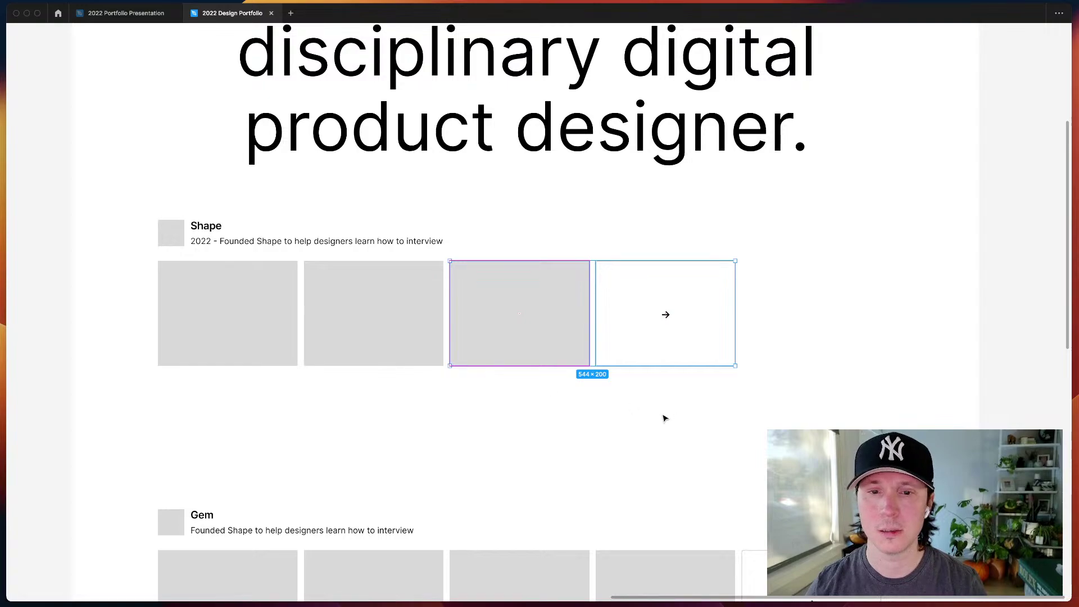
left_click(547, 352)
left_click(554, 352)
left_click(654, 341, "shift")
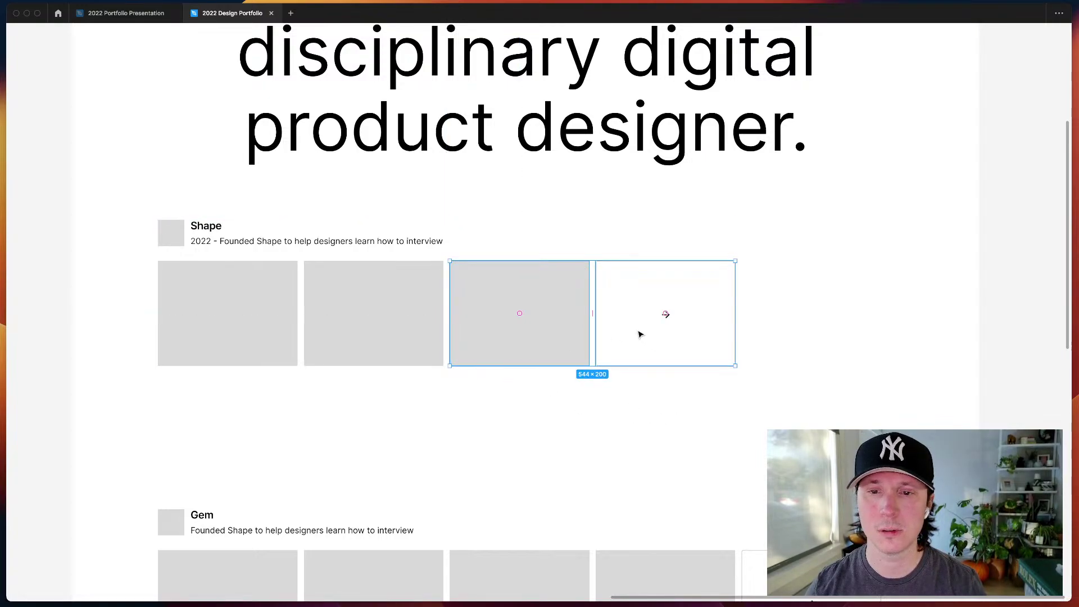
left_click_drag(639, 334, 339, 447)
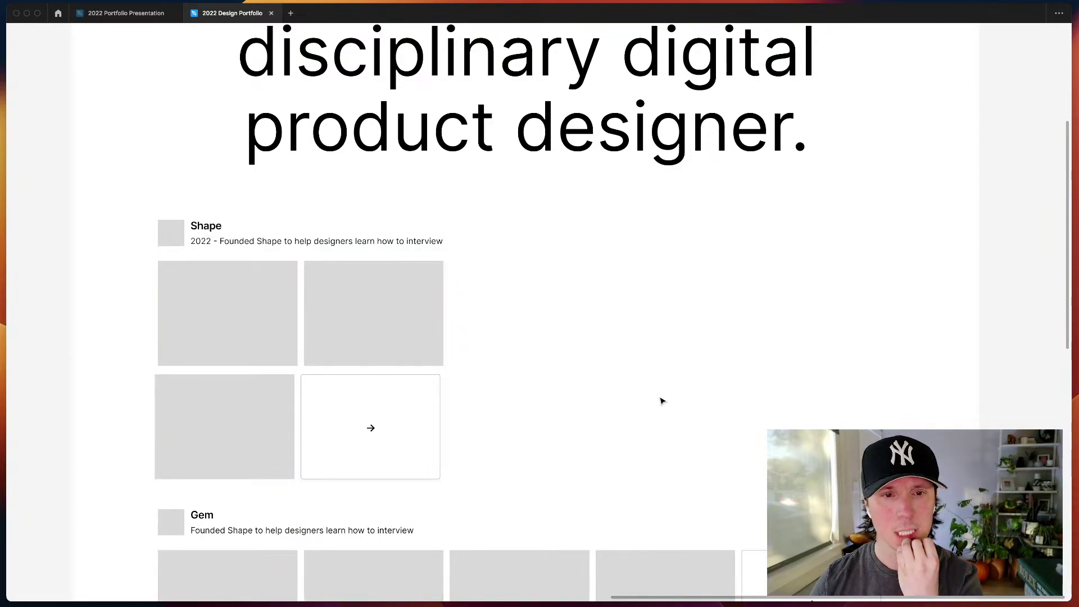
- Undo the move of the Shape section's third tile and arrow tile, and clear the selection
key("super+z")
key("super+z")
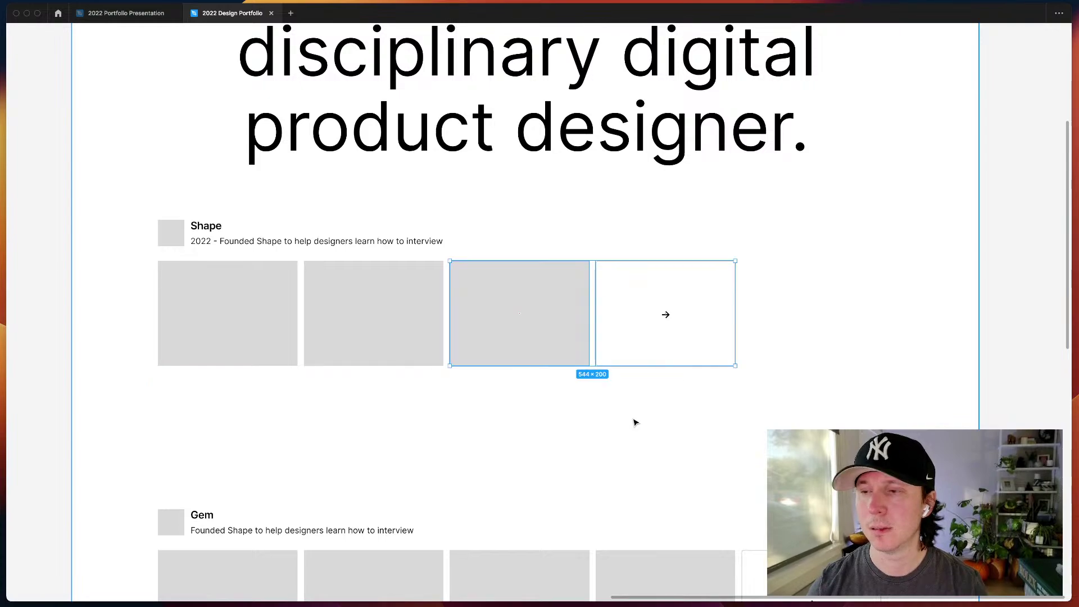
left_click(623, 432)
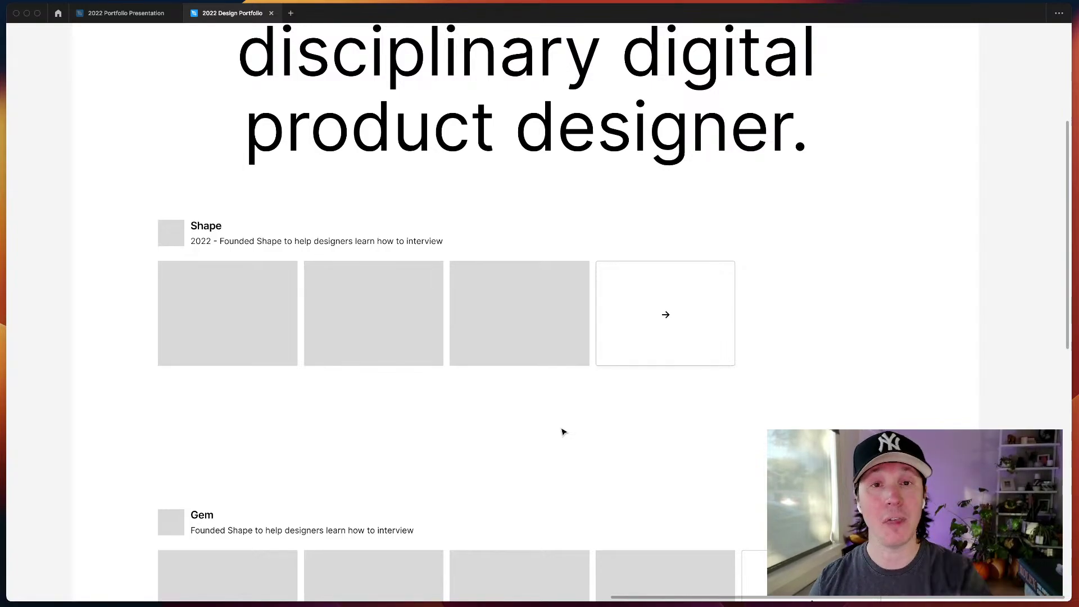
- Test narrower widths for the heading's text box, including 1073 px, and restore it to 1395 px
scroll(713, 414, "up", 5)
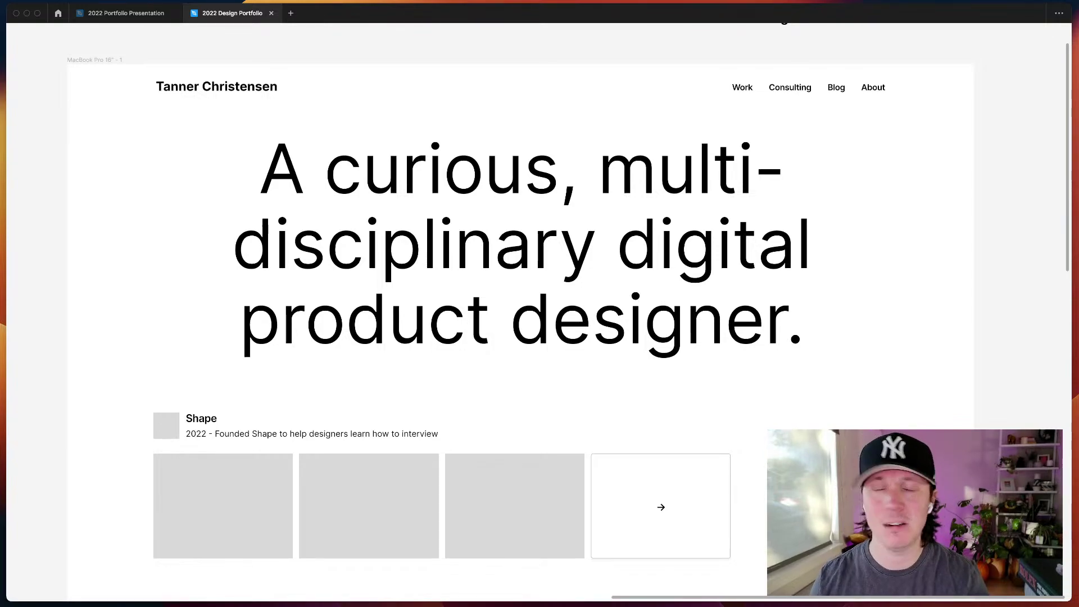
scroll(539, 309, "up", 1)
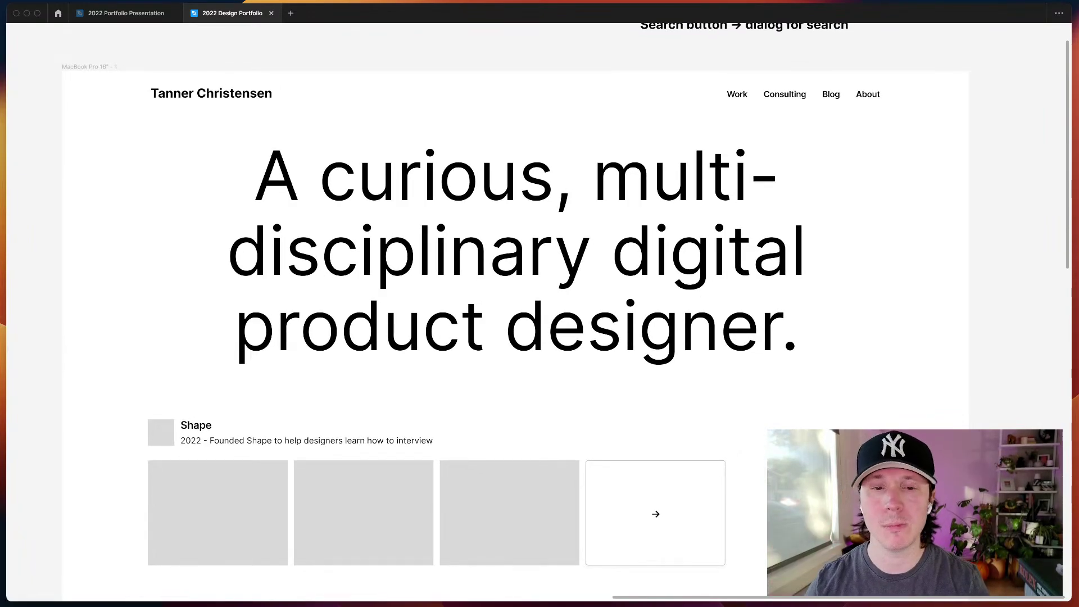
scroll(539, 309, "down", 5)
scroll(540, 309, "up", 3)
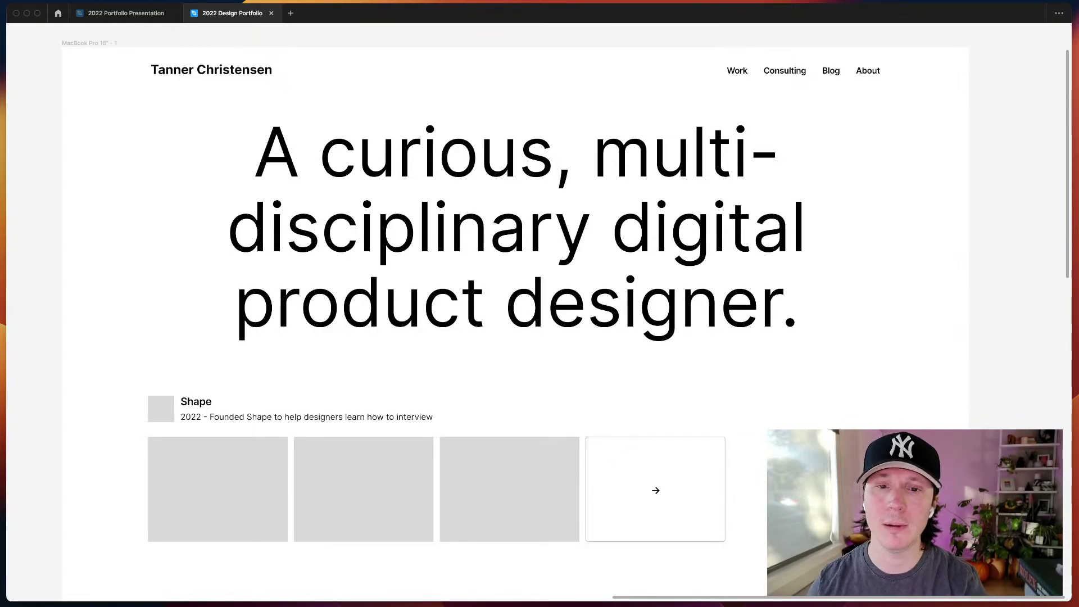
scroll(539, 309, "down", 2)
scroll(701, 231, "up", 3)
left_click(704, 231)
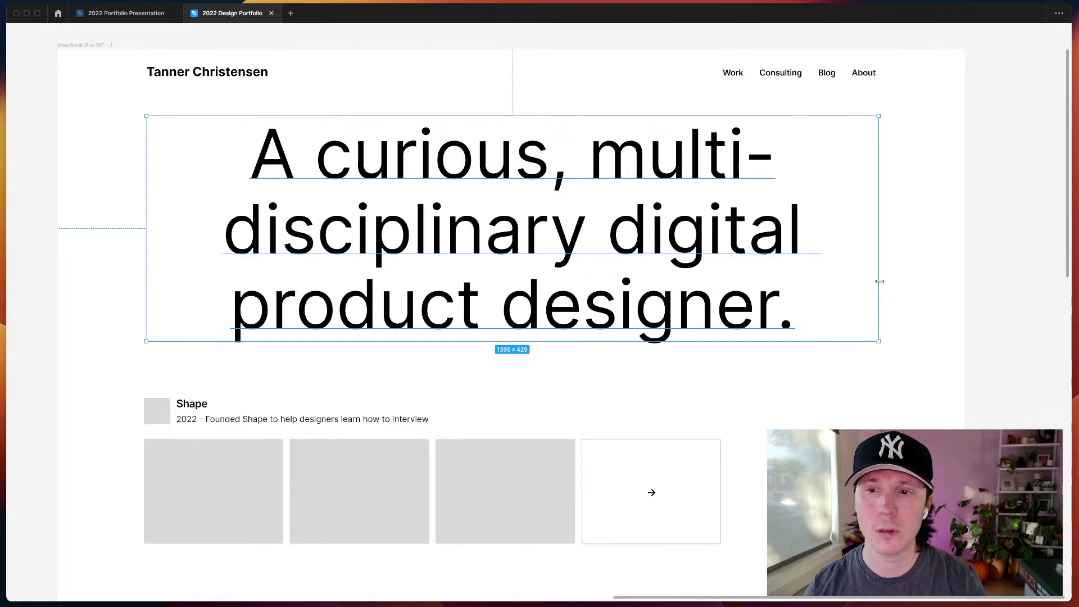
left_click_drag(880, 280, 371, 268)
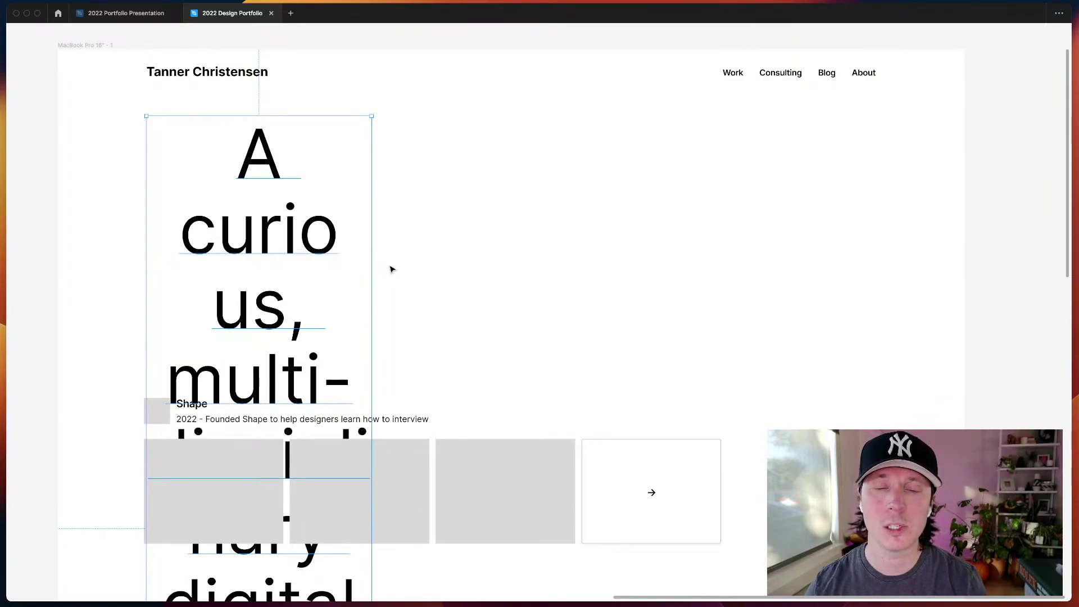
left_click_drag(373, 284, 709, 249)
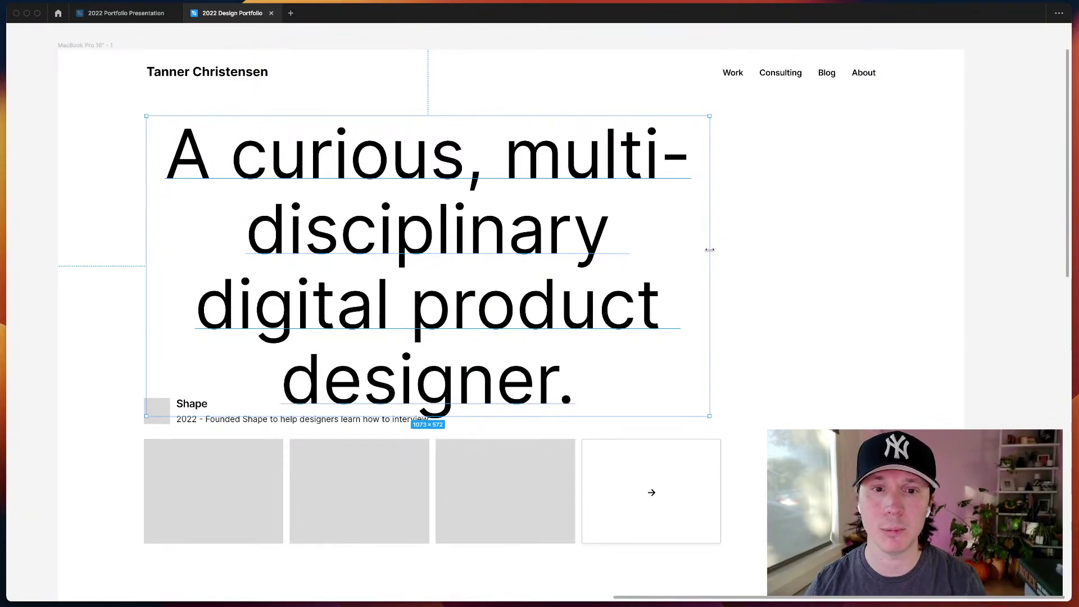
left_click_drag(710, 250, 878, 262)
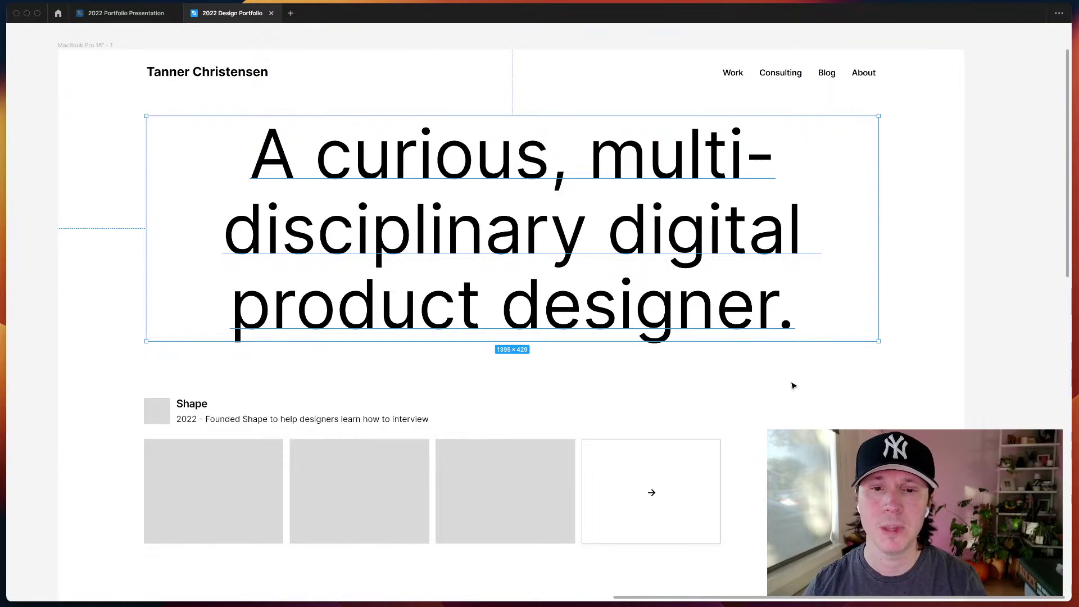
- Try stacking the Shape section's third tile and arrow tile beneath its first two tiles
left_click(505, 480)
scroll(558, 426, "down", 5)
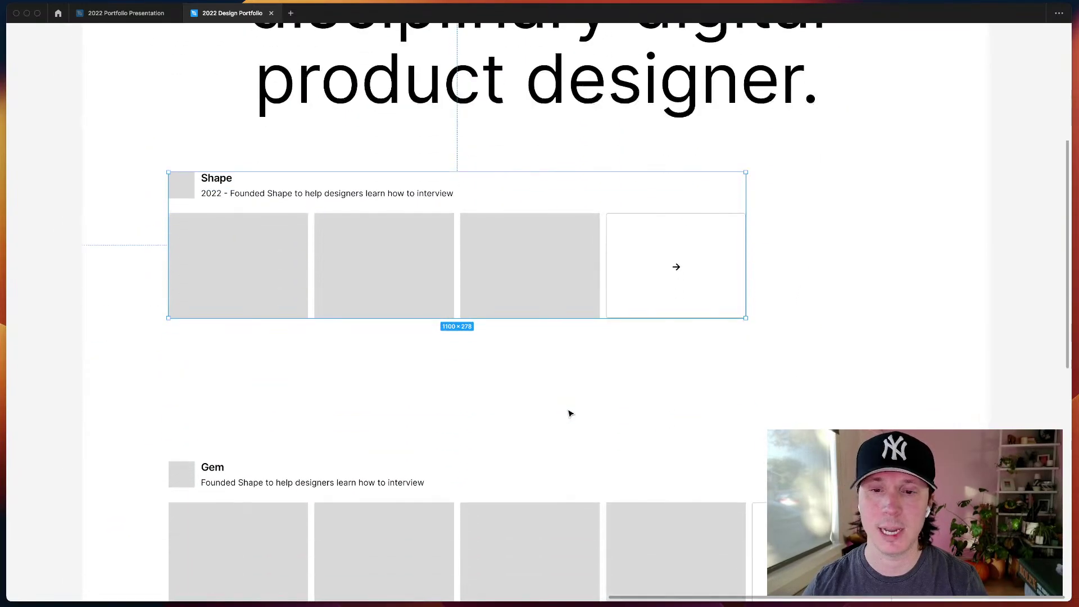
left_click(561, 301)
left_click(640, 246, "shift")
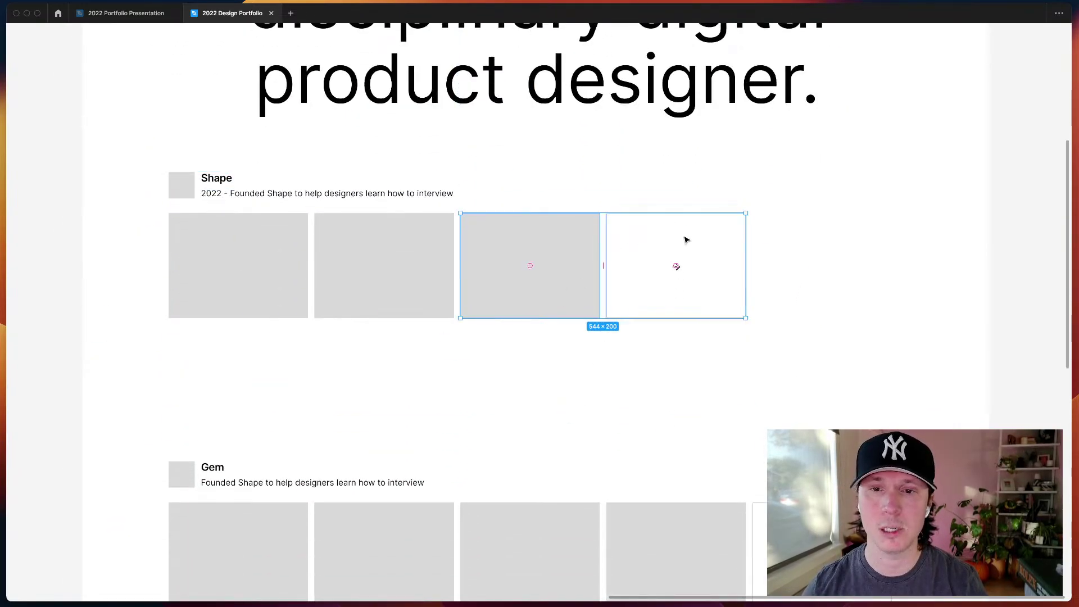
left_click_drag(686, 238, 393, 353)
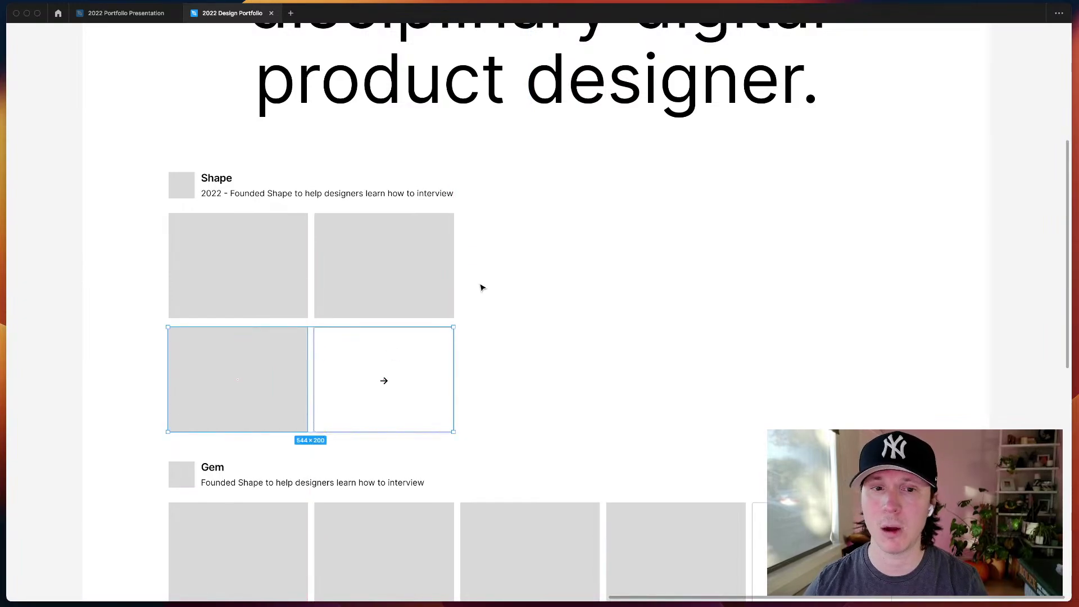
- Select the second column's two Shape tiles, and undo the two-by-two arrangement to restore a single row
left_click(386, 358)
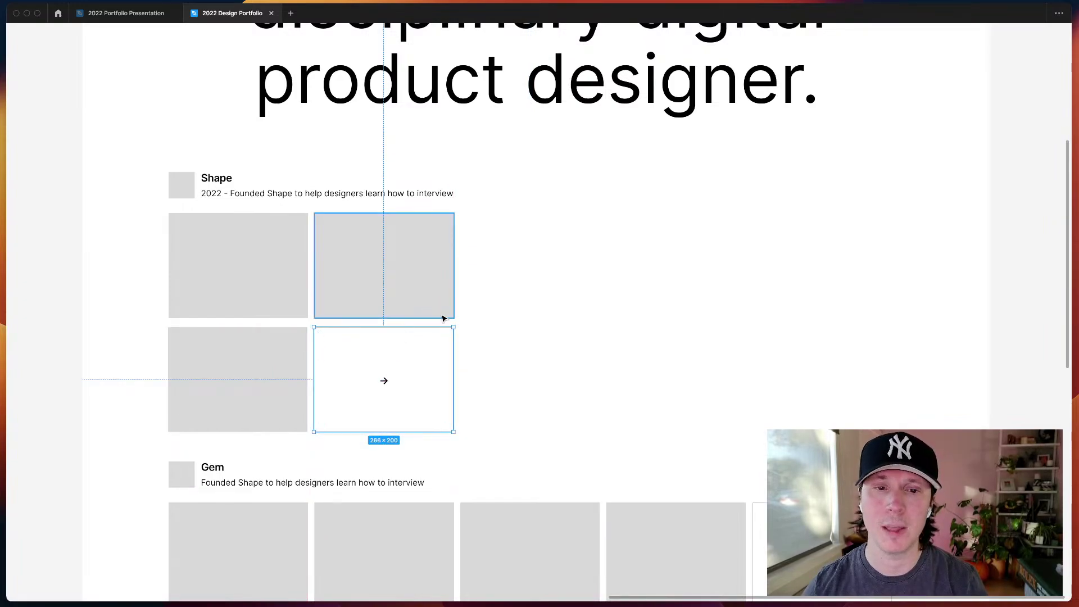
key("Escape")
left_click(365, 279)
left_click(402, 354, "shift")
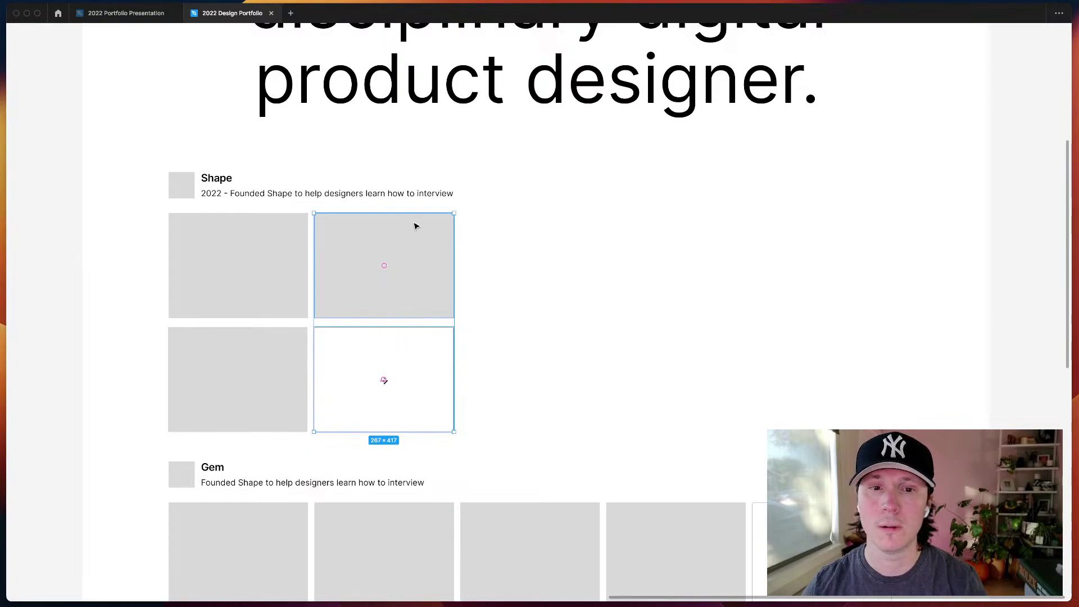
left_click_drag(414, 224, 410, 397)
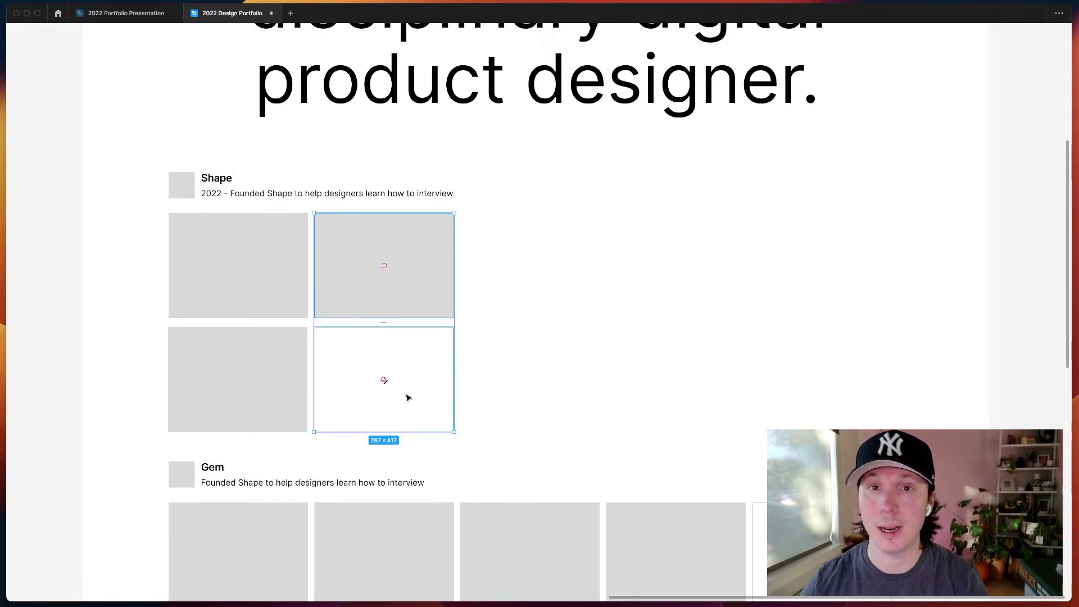
left_click(421, 393)
key("shift+a")
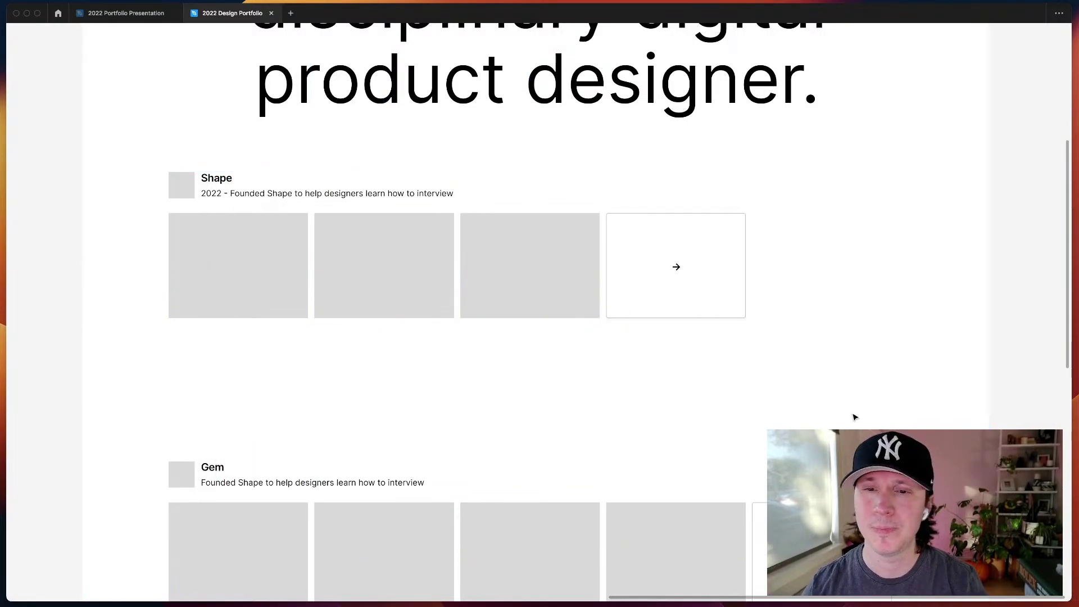
- Move the Gem section up level with the Shape section, starting partway over Shape's third tile
scroll(682, 416, "up", 5)
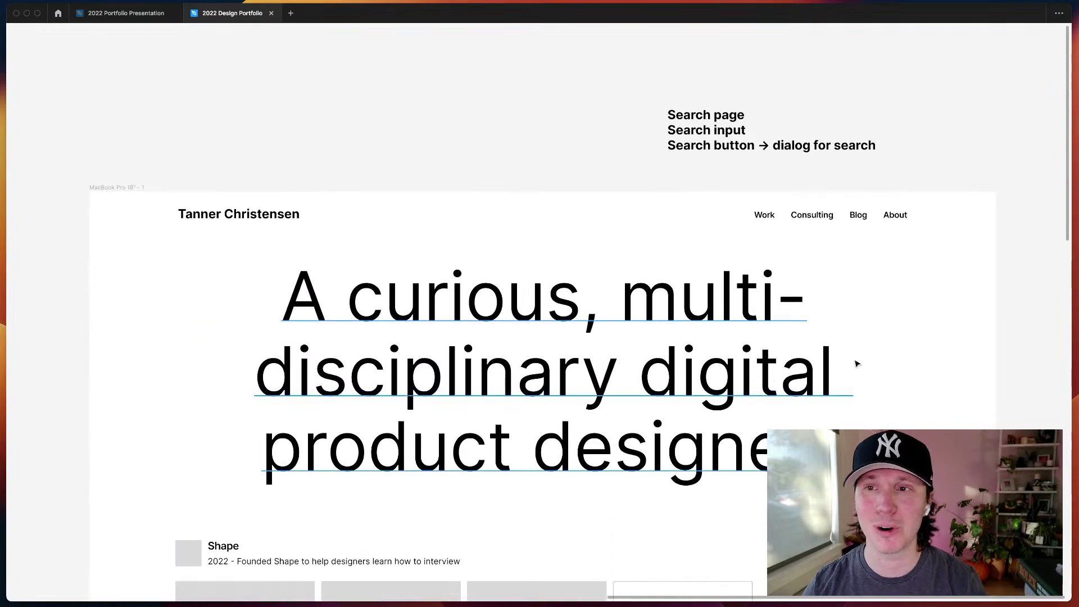
scroll(854, 370, "down", 1)
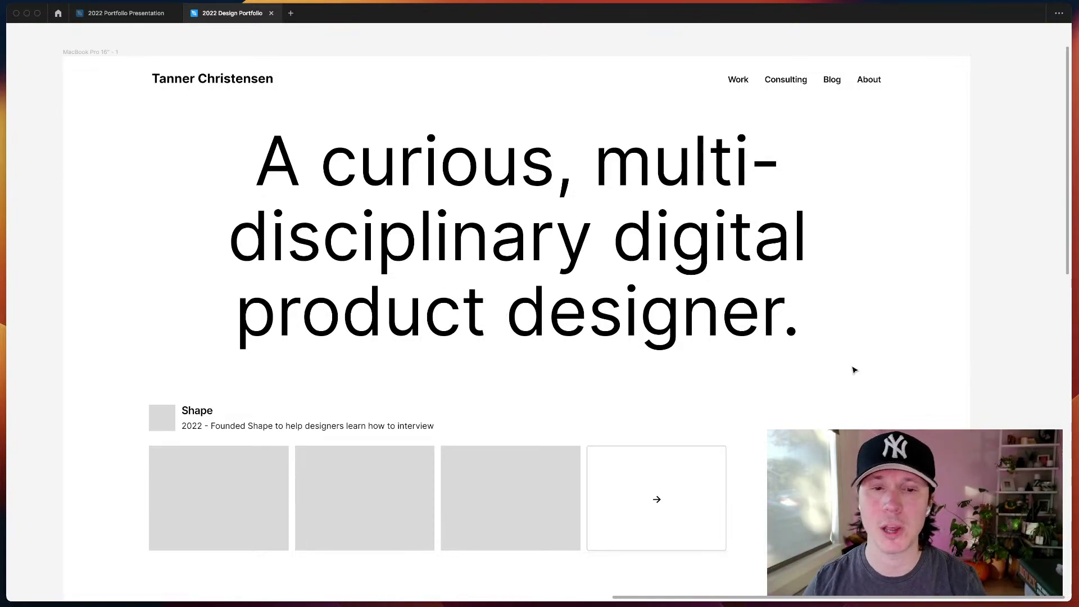
scroll(852, 368, "down", 1)
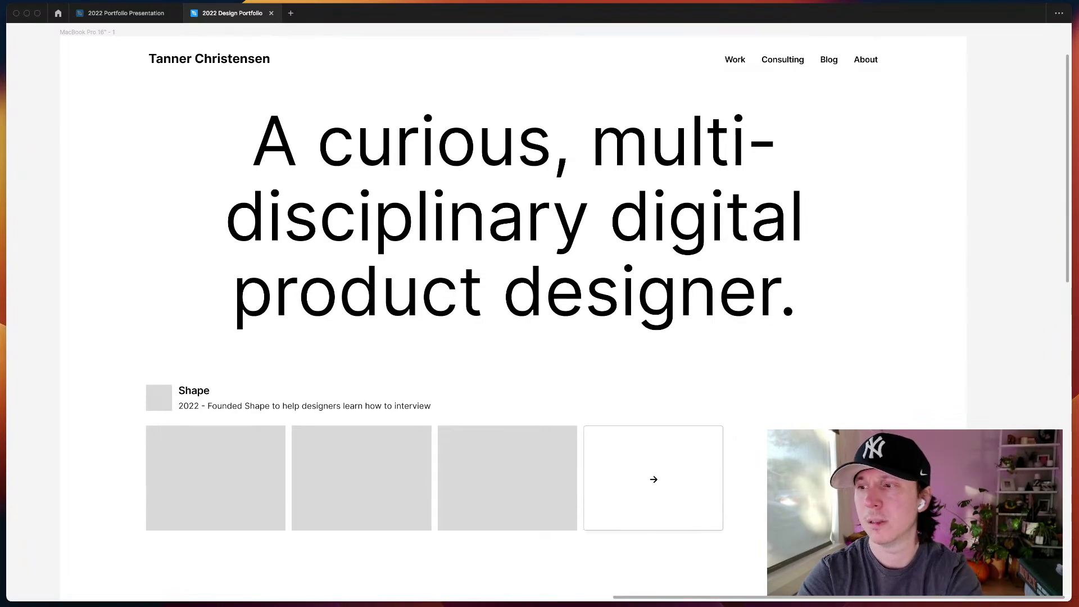
scroll(803, 411, "down", 4)
left_click_drag(299, 498, 602, 243)
scroll(567, 305, "up", 1)
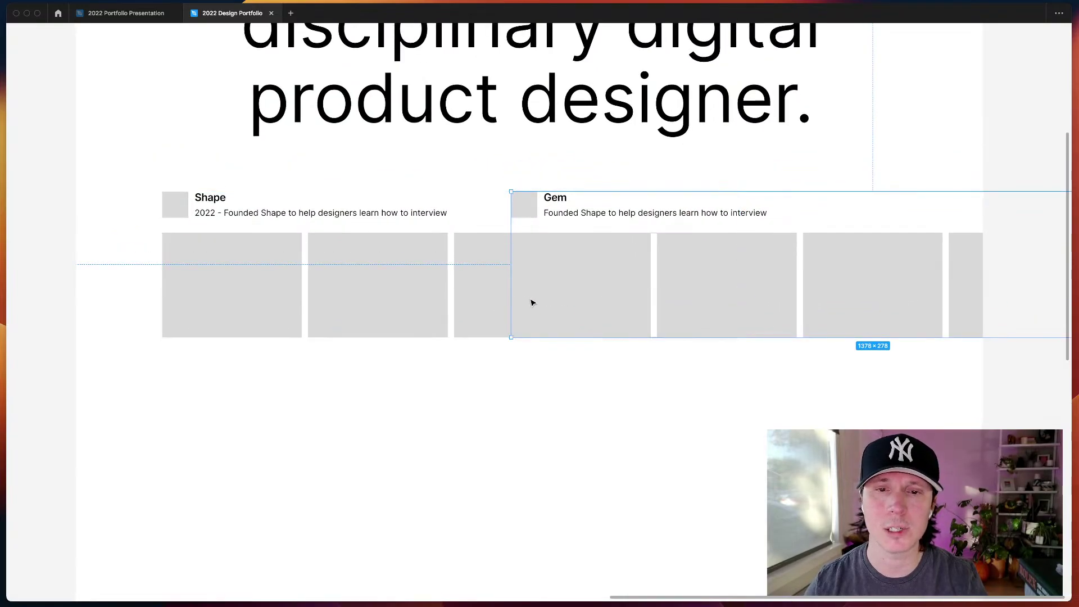
- Duplicate the MacBook Pro 16" - 1 frame, place the copy beside the original and clear the selection
scroll(498, 313, "down", 5)
left_click(392, 168)
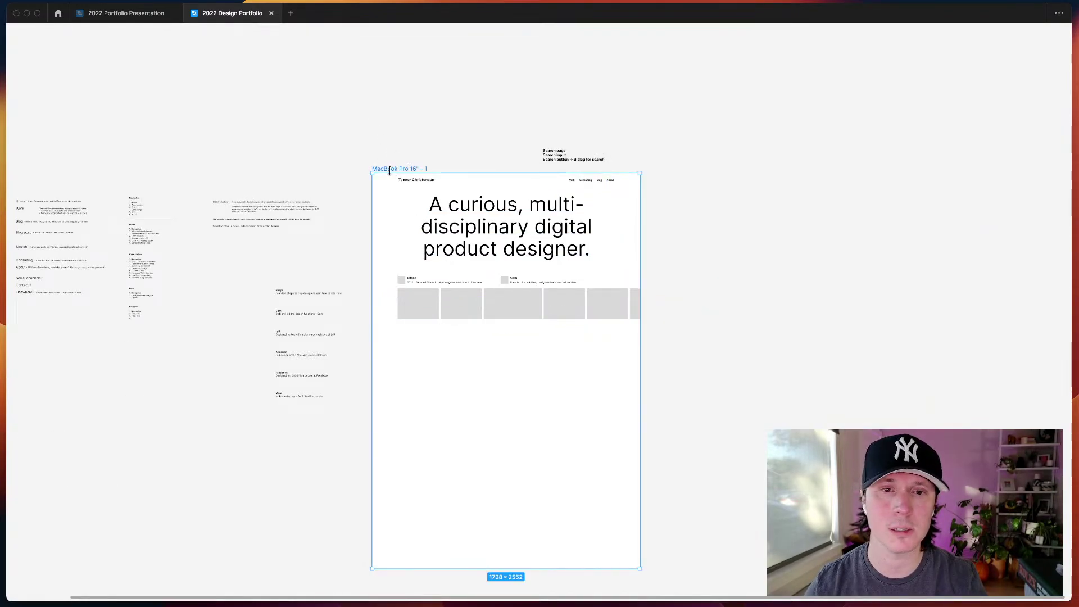
key("super+d")
left_click_drag(677, 166, 695, 167)
left_click(775, 135)
- Trim the copied frame's Gem section to two tiles and move it clear of the Shape section's tiles
scroll(874, 195, "up", 3)
left_click(739, 443)
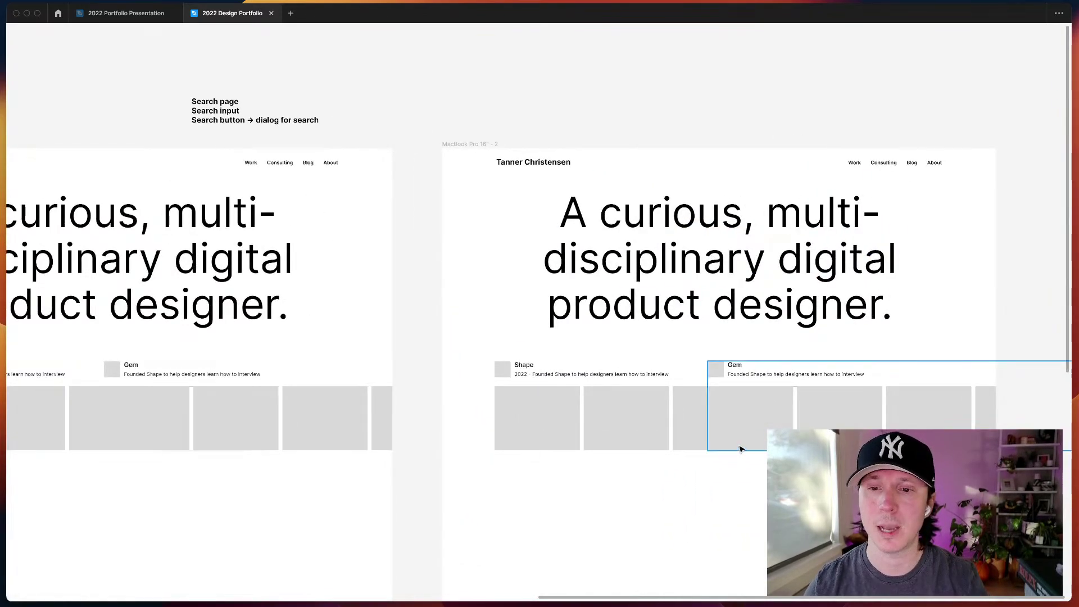
left_click(955, 428)
key("Delete")
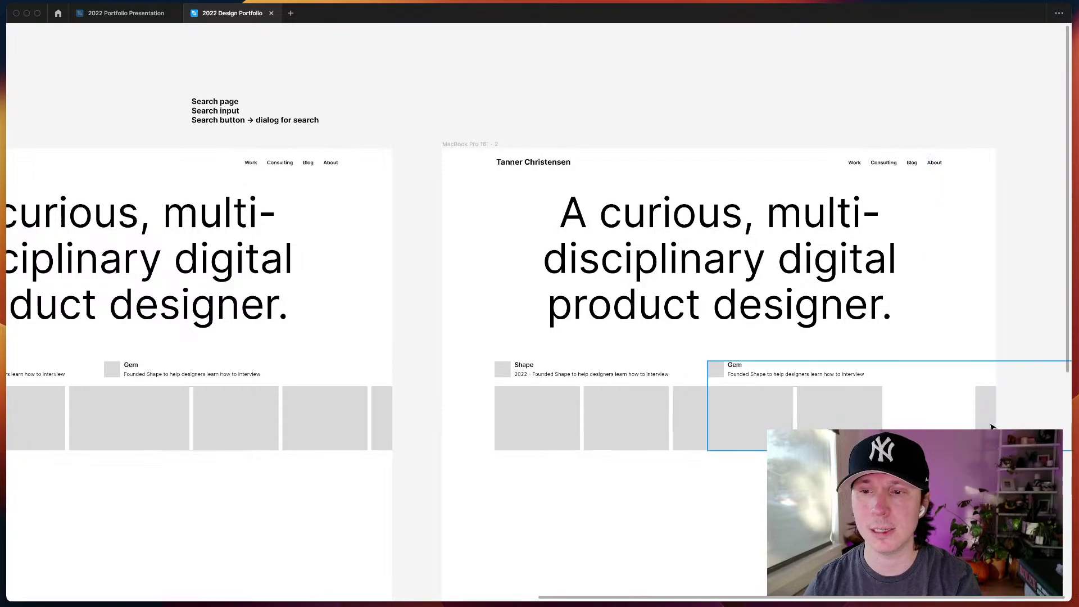
double_click(982, 425)
key("Delete")
left_click(854, 425)
scroll(887, 425, "right", 4)
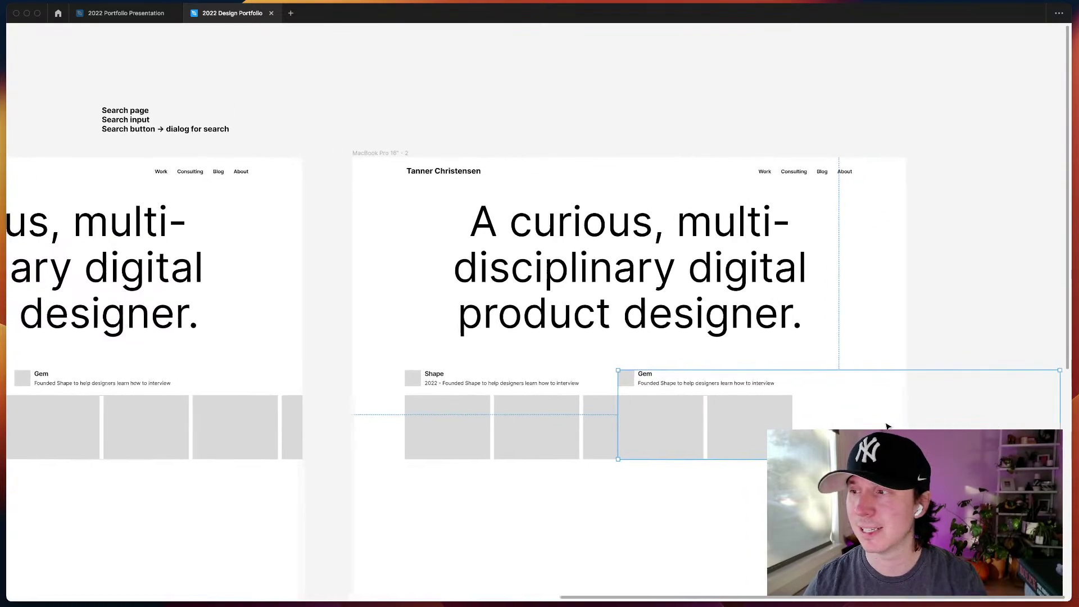
left_click_drag(1041, 431, 830, 429)
key("ctrl+z")
- Delete the arrow tile and the third tile from the copied frame's Shape section
left_click(674, 444)
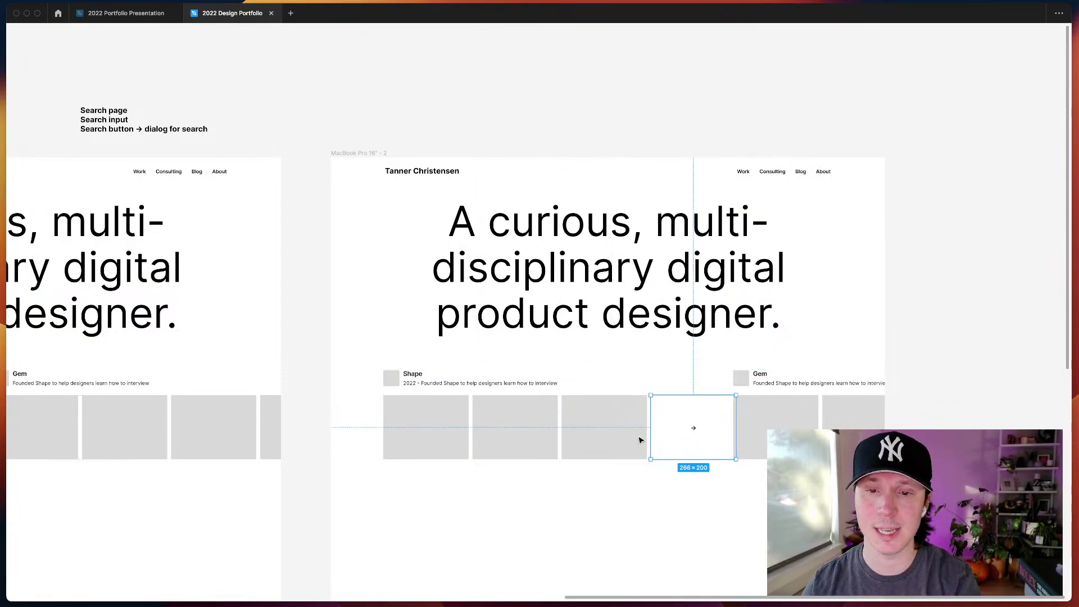
key("Delete")
left_click(583, 433)
key("Delete")
- Place the two-tile Gem section beside Shape with a gap of 71, and centre the pair beneath the heading
left_click_drag(753, 423, 605, 422)
left_click(494, 428, "shift")
left_click_drag(493, 428, 542, 438)
key("ctrl+backslash")
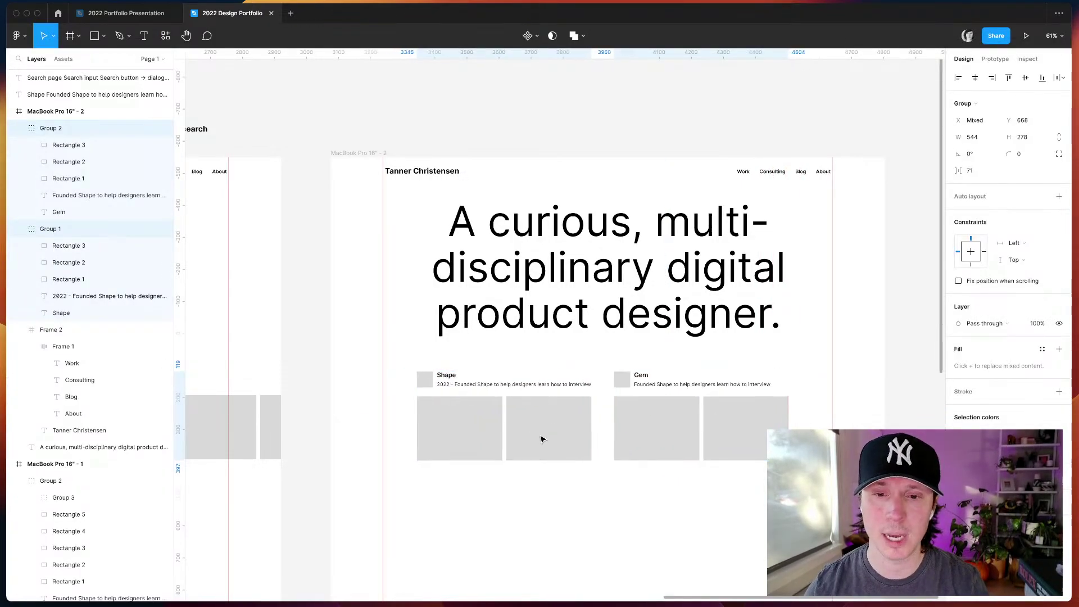
- Duplicate the Shape and Gem pair twice downward at equal spacing to form three rows, and view the result at 100%
scroll(549, 463, "down", 4)
key("super+d")
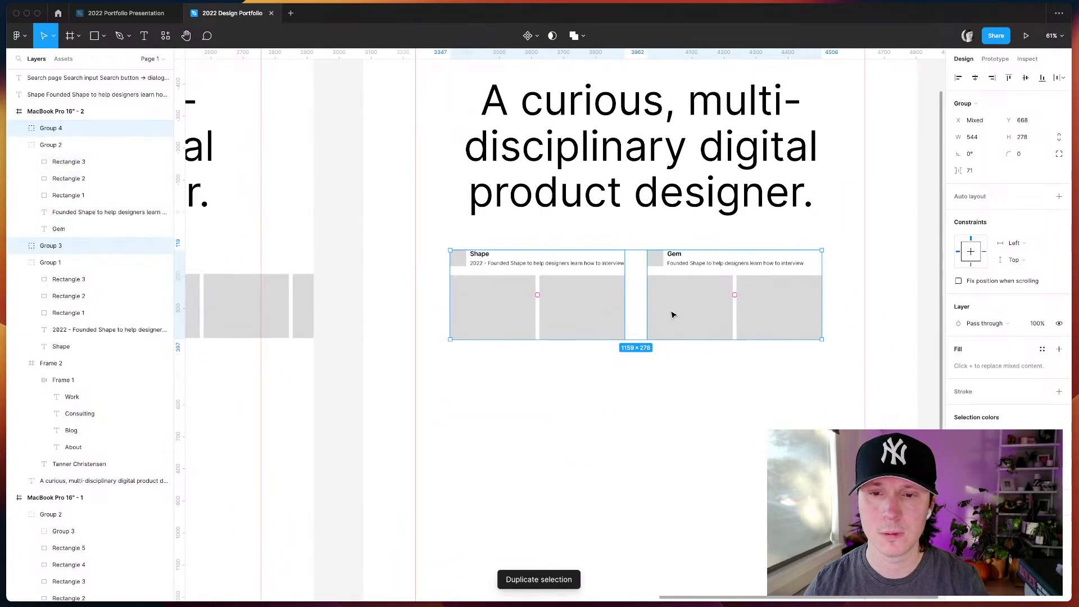
left_click_drag(672, 313, 670, 425)
key("super+d")
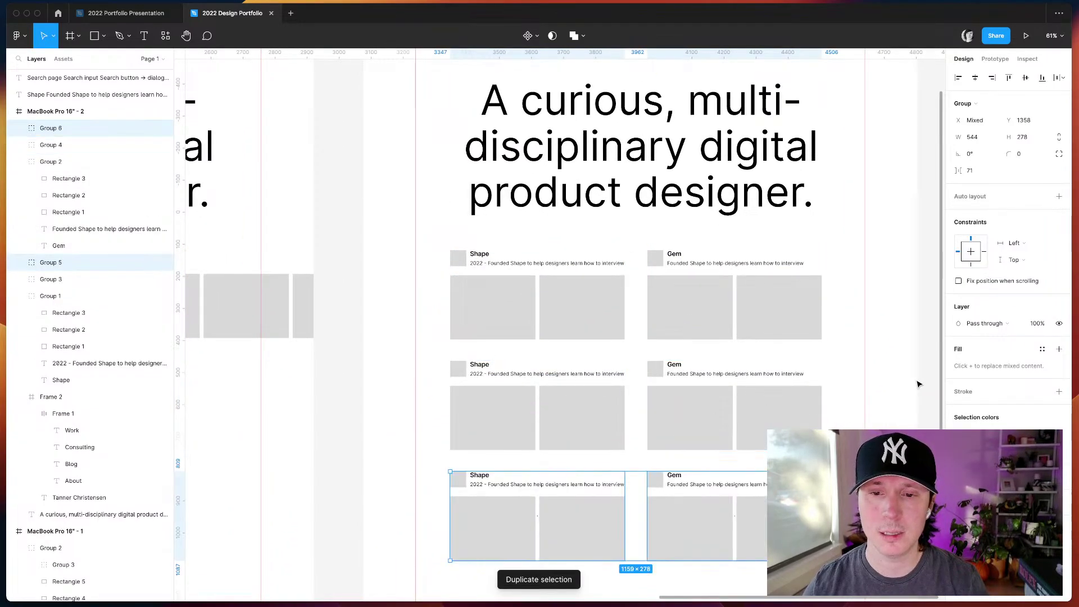
left_click(878, 385)
key("ctrl+backslash")
key("shift+0")
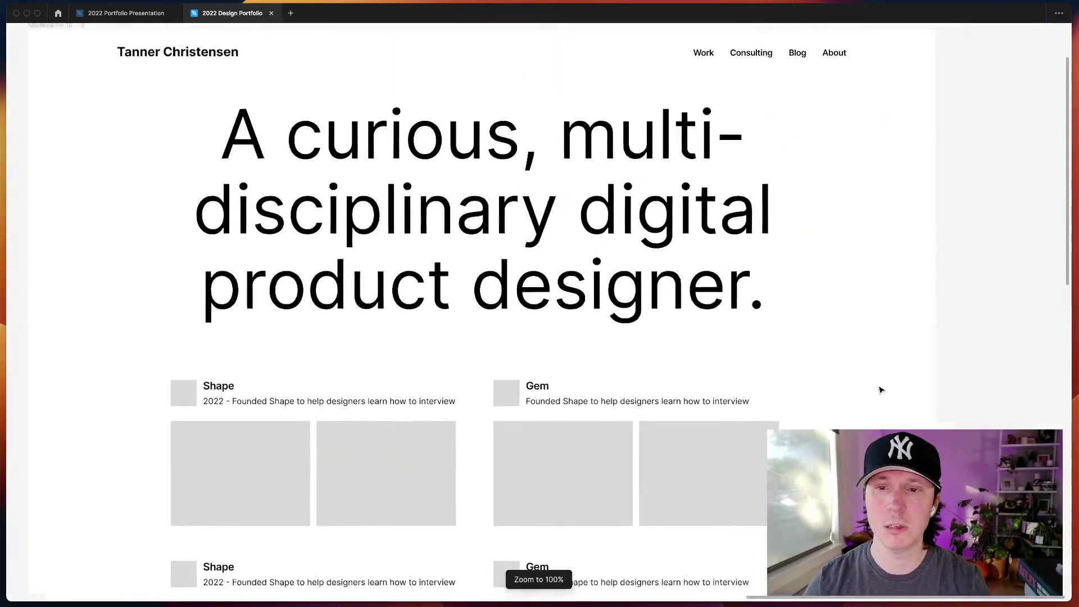
- Examine the two-column grid of project sections and how it sits beneath the heading in the copied frame
scroll(880, 389, "down", 5)
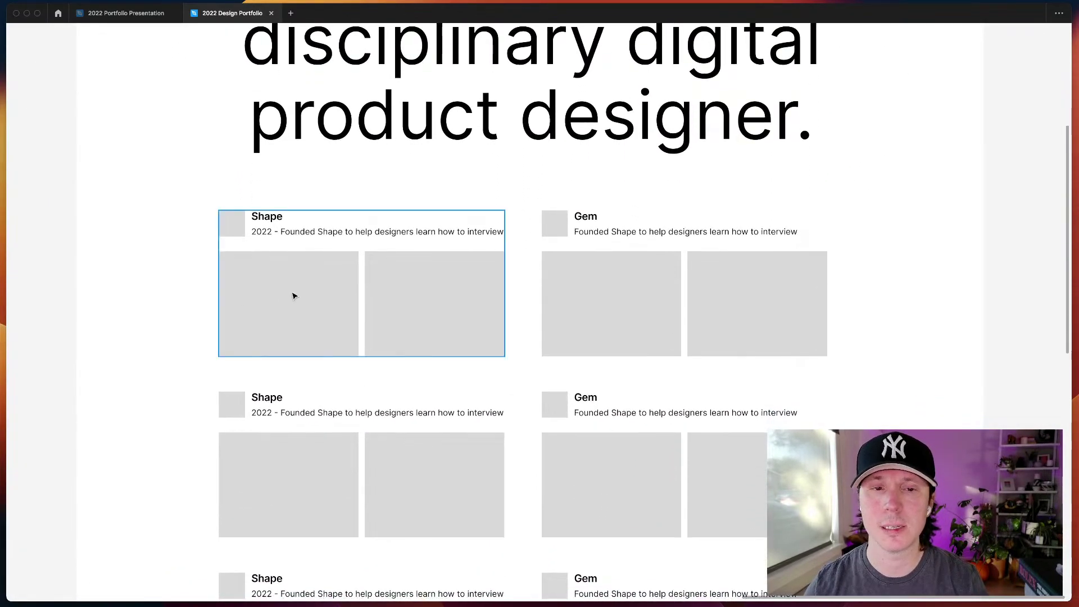
left_click(293, 295)
left_click(602, 313)
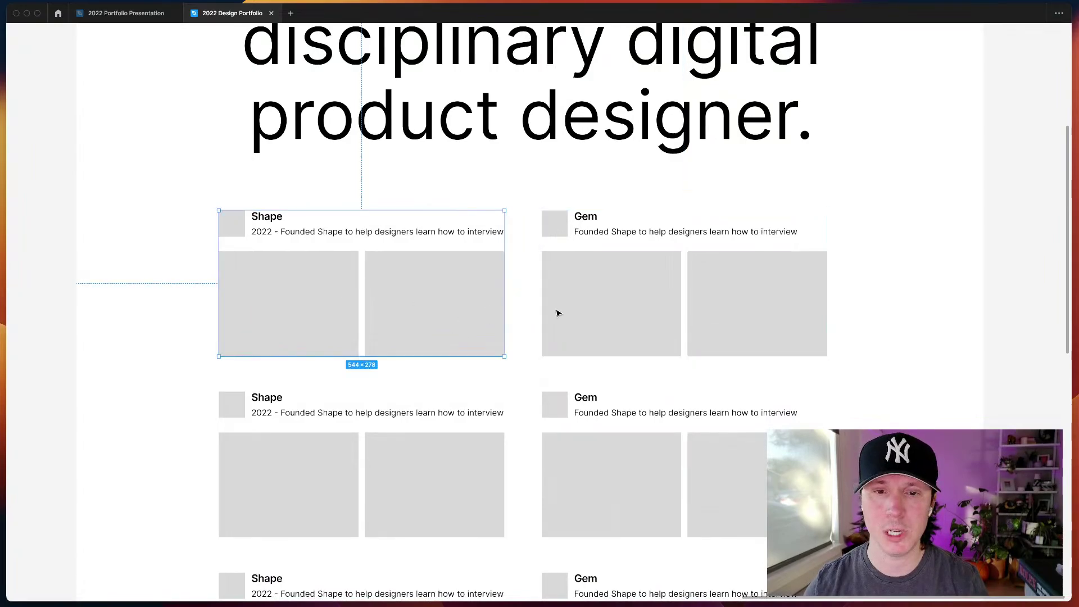
left_click(428, 301)
left_click(443, 465)
left_click(599, 469)
left_click(313, 472)
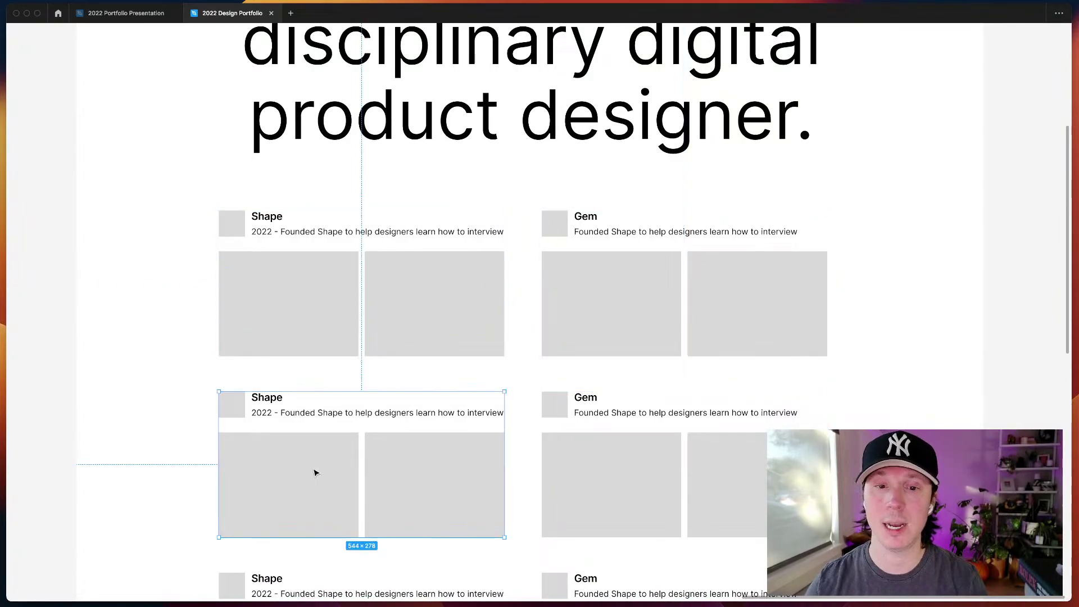
left_click(544, 472)
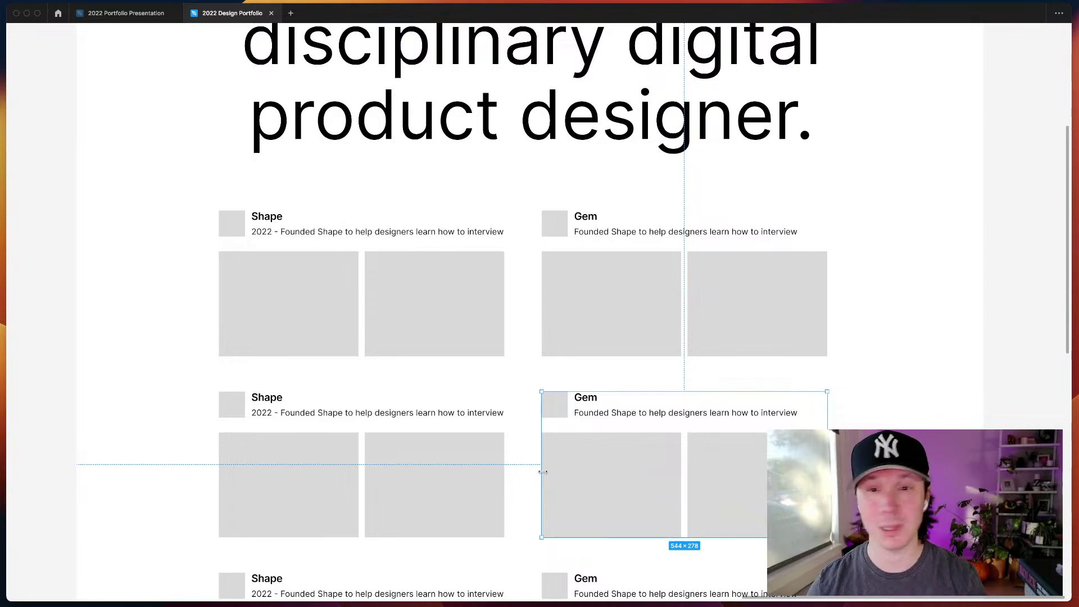
left_click(982, 411)
scroll(960, 406, "up", 5)
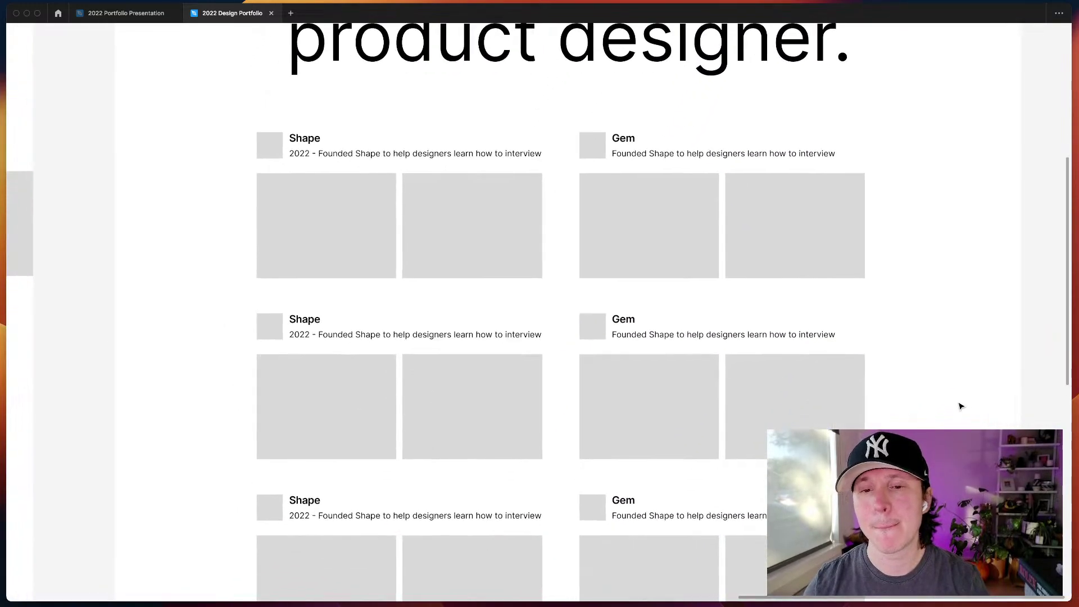
scroll(989, 421, "down", 2)
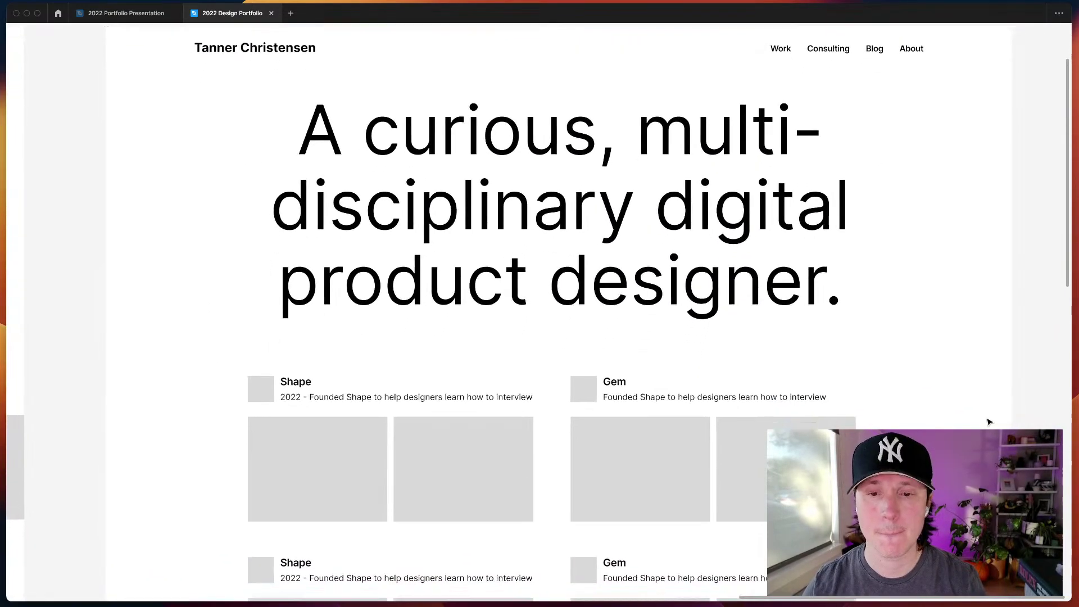
scroll(989, 421, "down", 5)
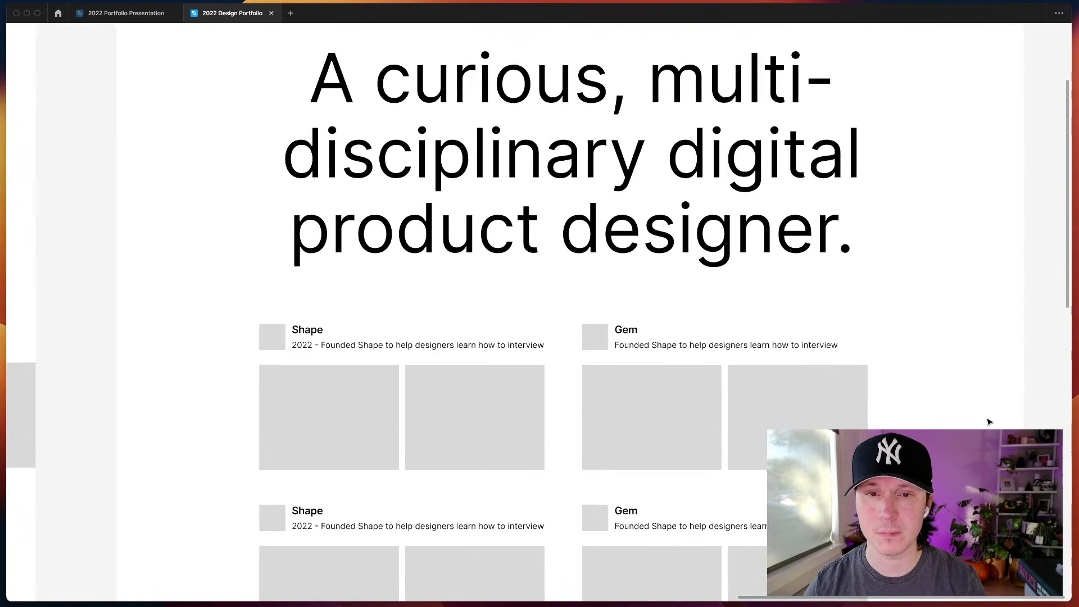
- Move the copied frame down away from the original, and place the original's Gem section back below Shape, aligned with it
left_click_drag(641, 219, 714, 561)
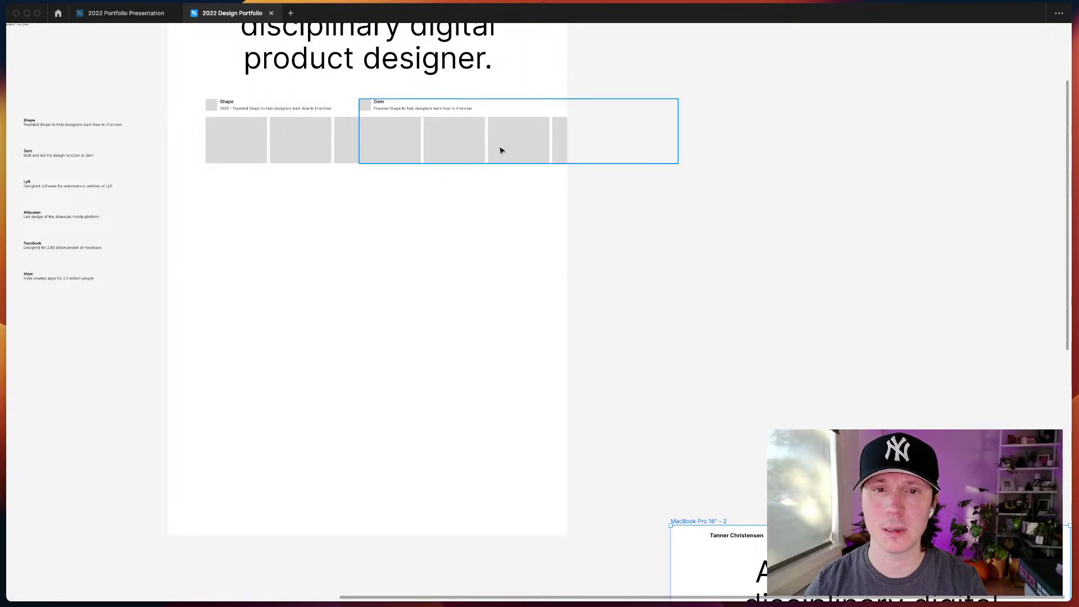
left_click_drag(500, 150, 346, 234)
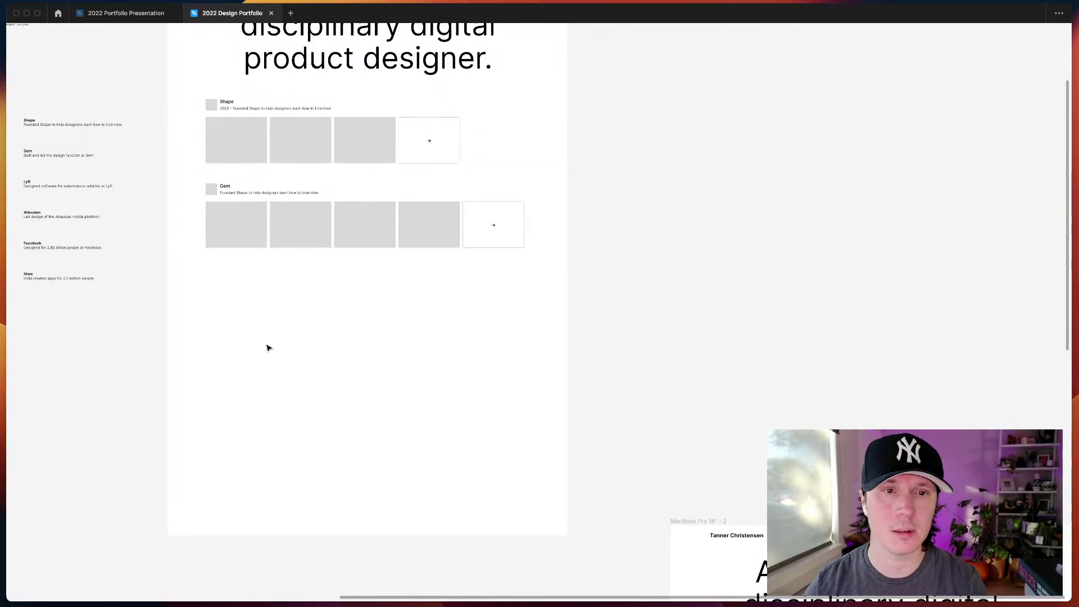
scroll(204, 185, "up", 5)
scroll(205, 203, "up", 5)
double_click(297, 292)
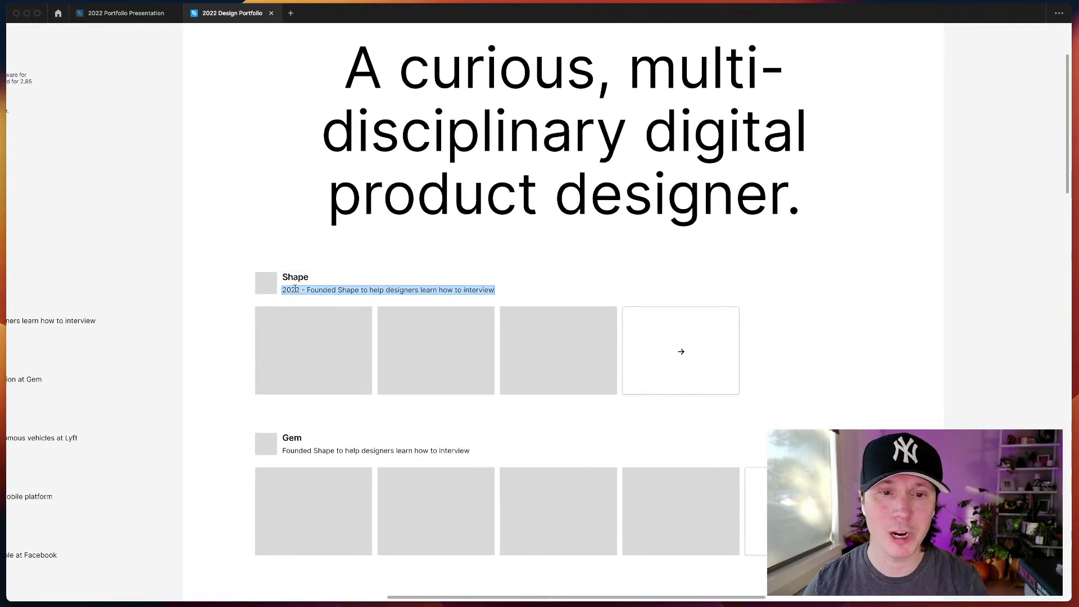
key("Escape")
key("Return")
key("Escape")
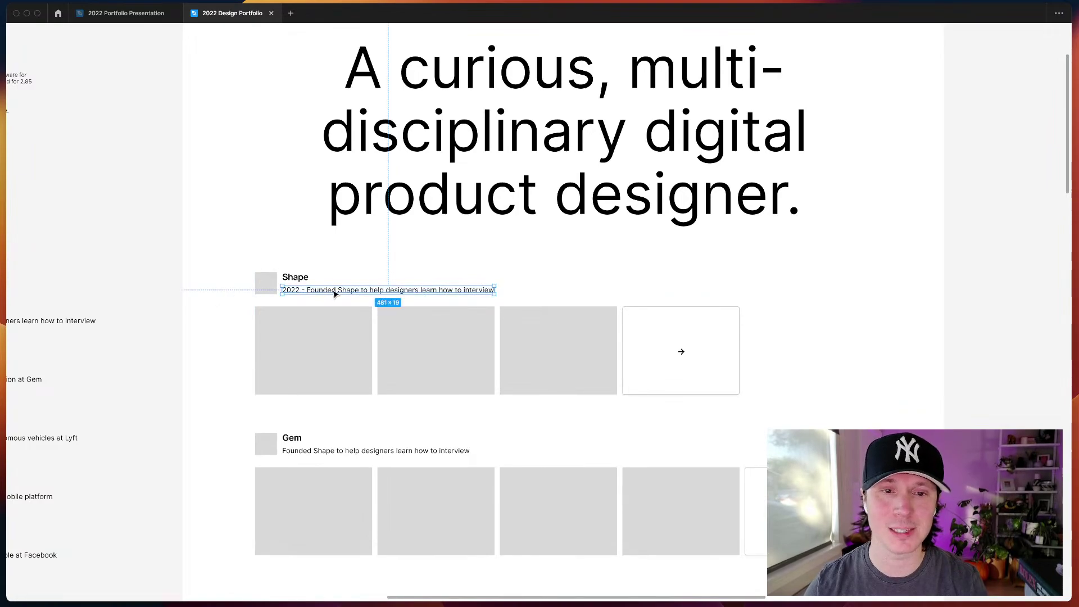
key("Return")
scroll(318, 291, "up", 3)
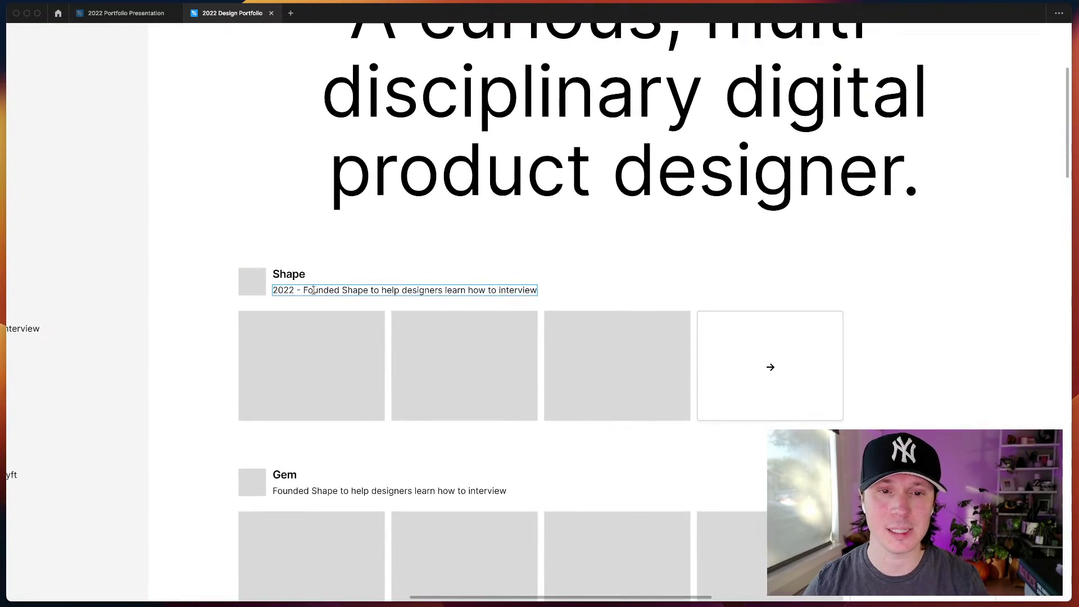
double_click(313, 290)
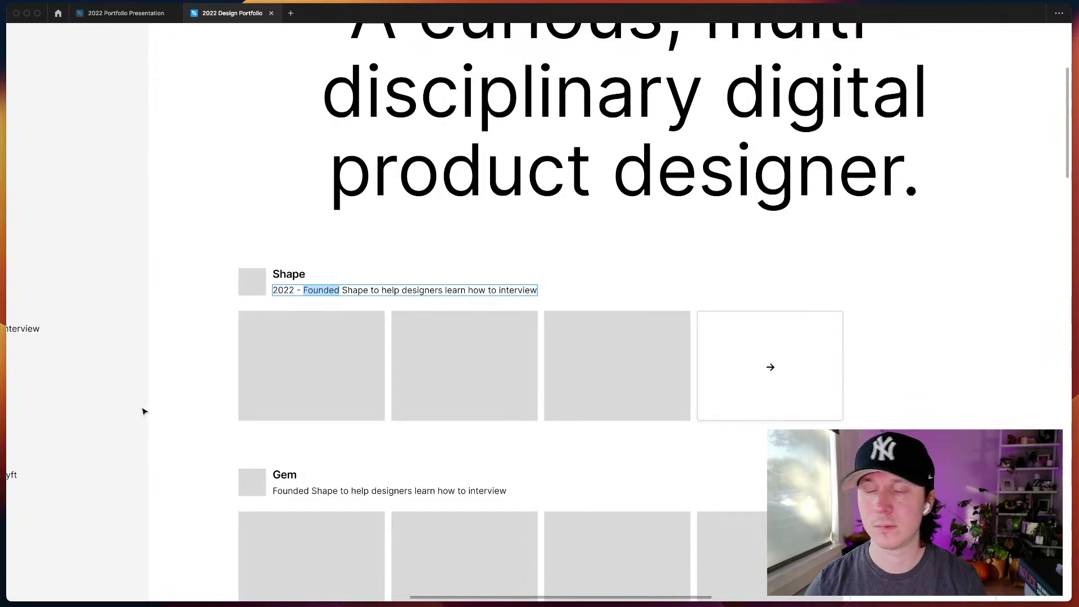
key("shift+super+Right")
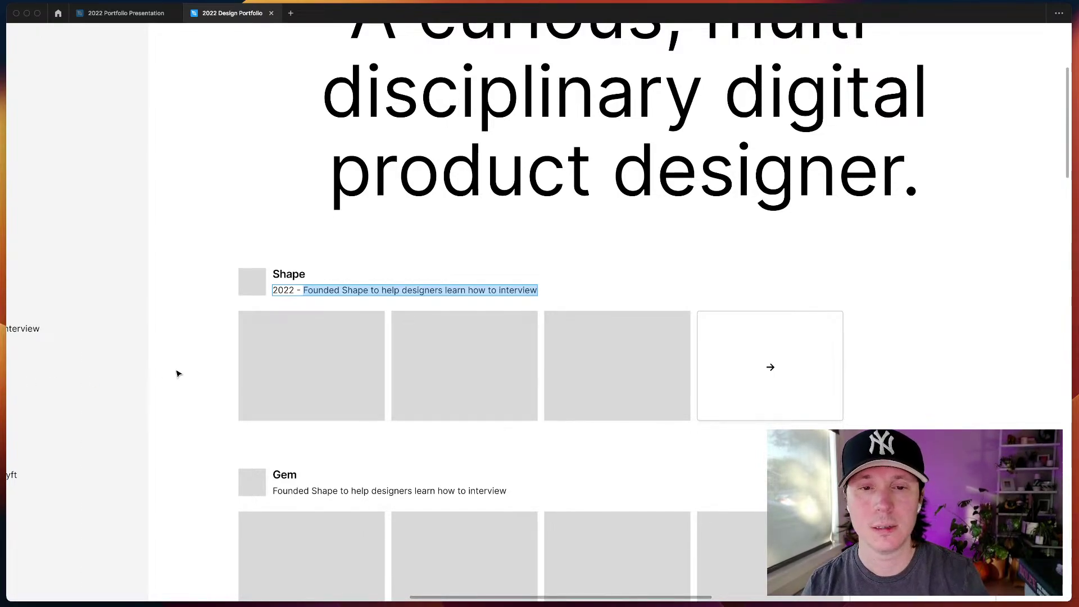
key("Right")
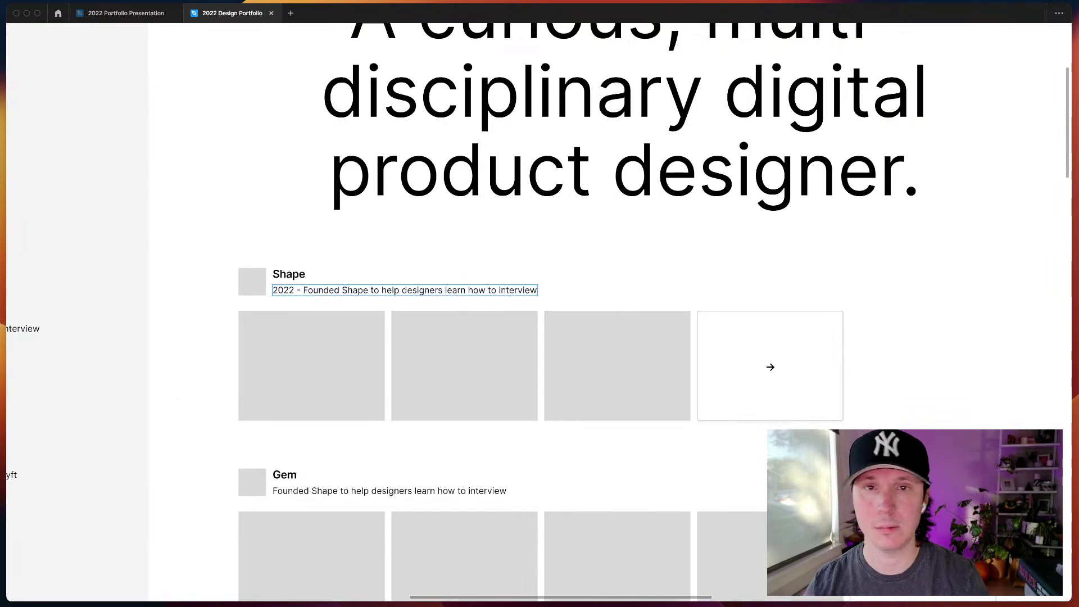
left_click(303, 290, "shift")
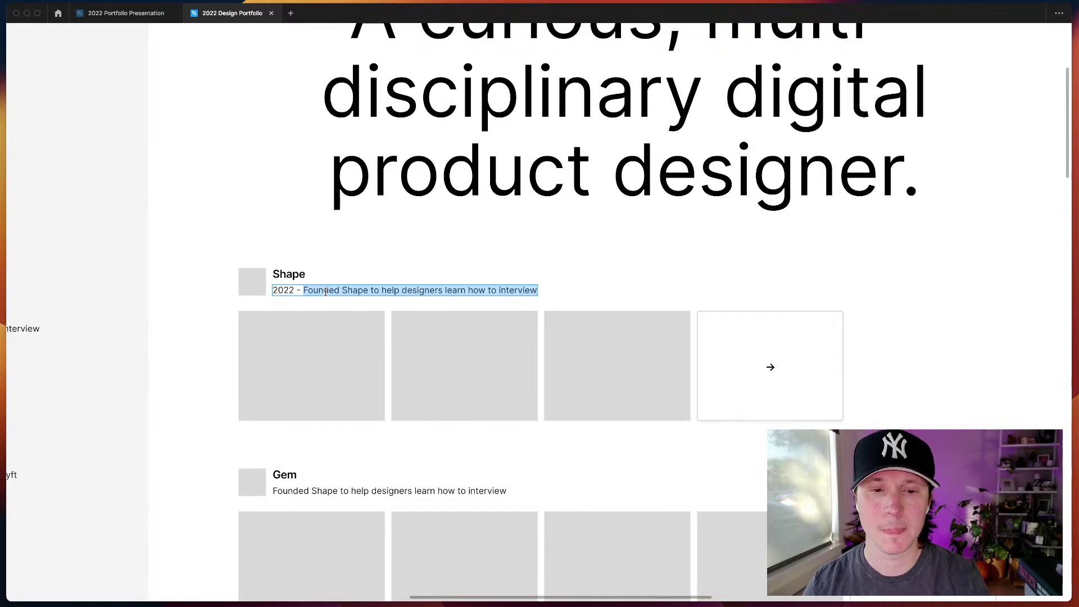
double_click(326, 291)
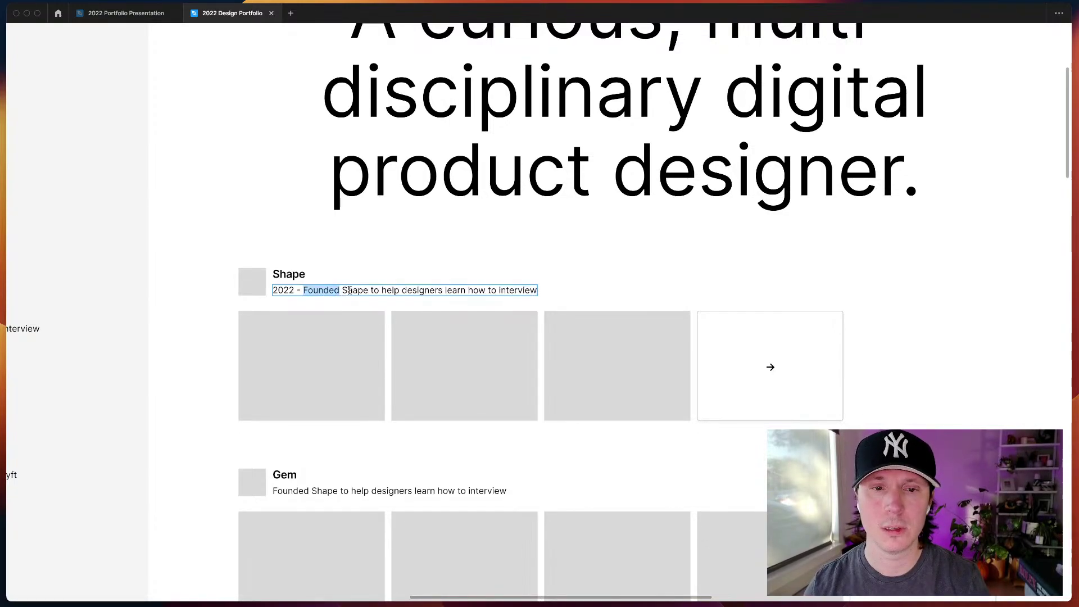
double_click(349, 291)
left_click(369, 291)
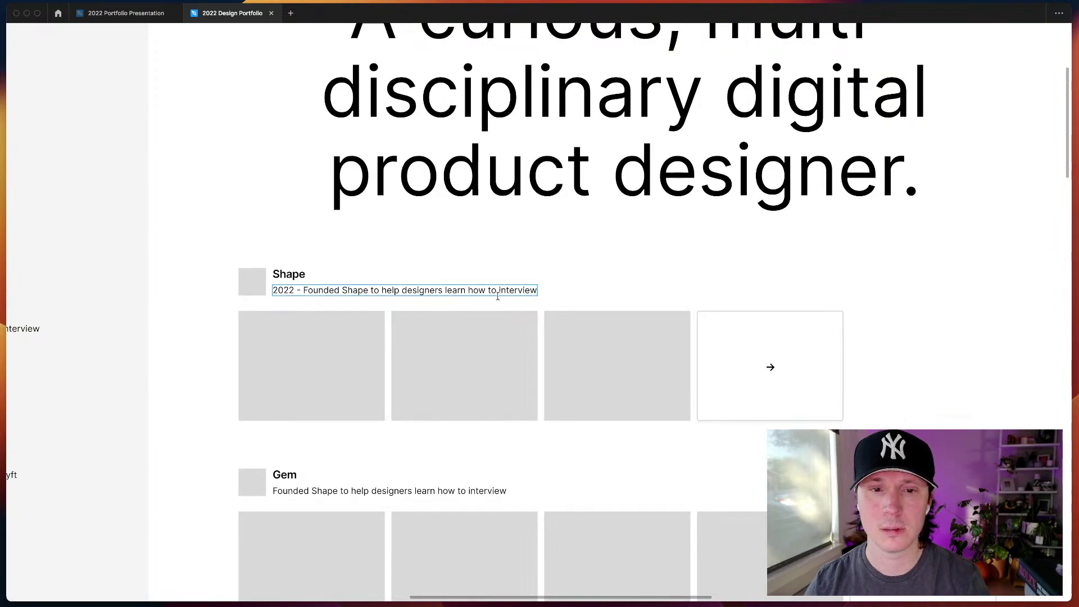
key("super+shift+Right")
key("BackSpace")
key("super+z")
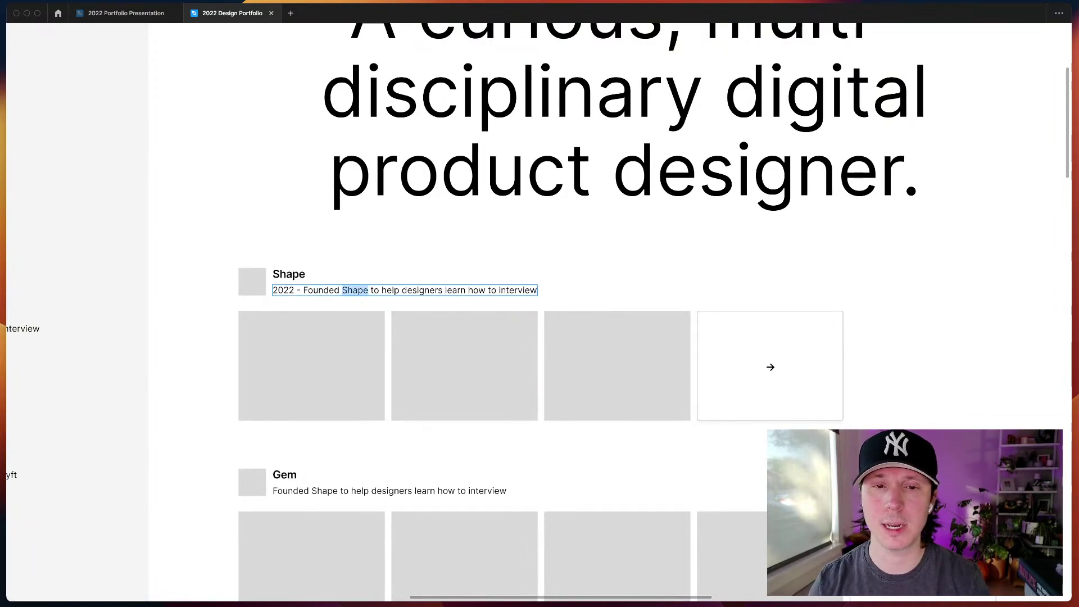
- Shorten the Shape section's description to "2022 - Founded Shape"
key("Right")
key("super+shift+Right")
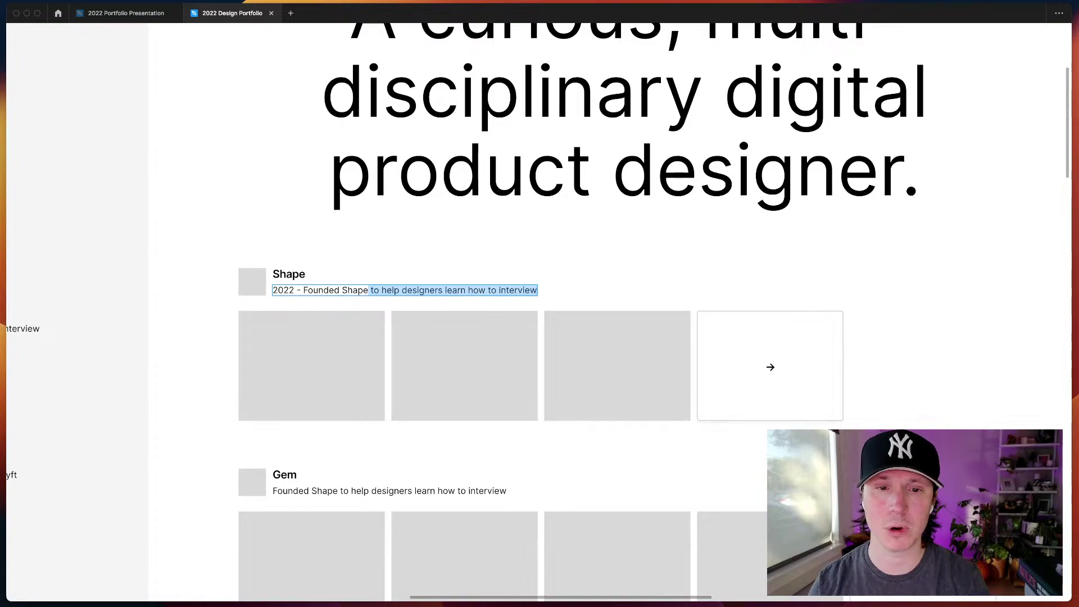
key("BackSpace")
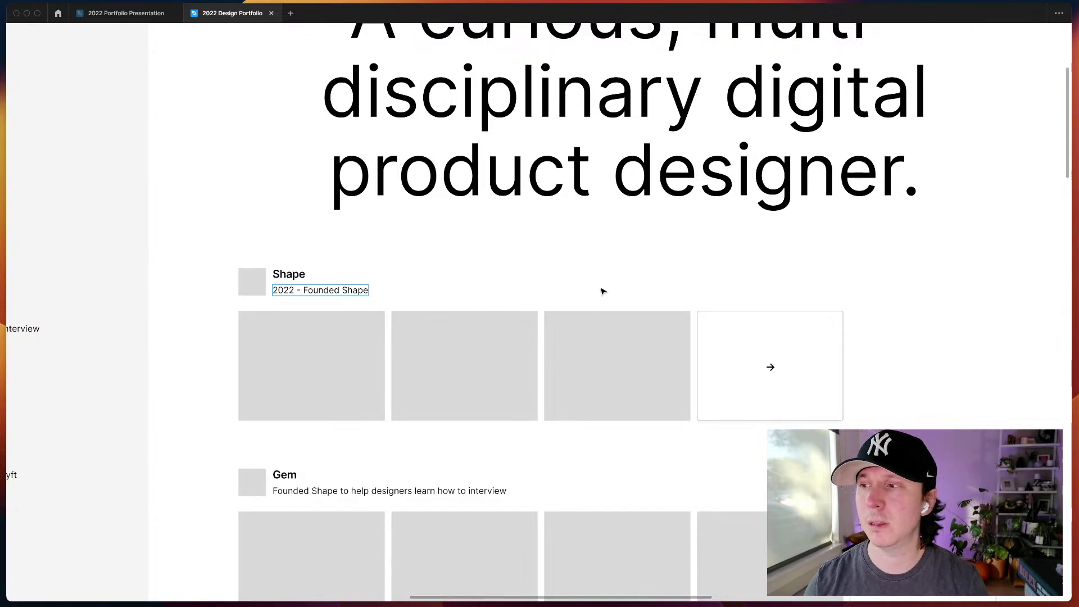
key("Escape")
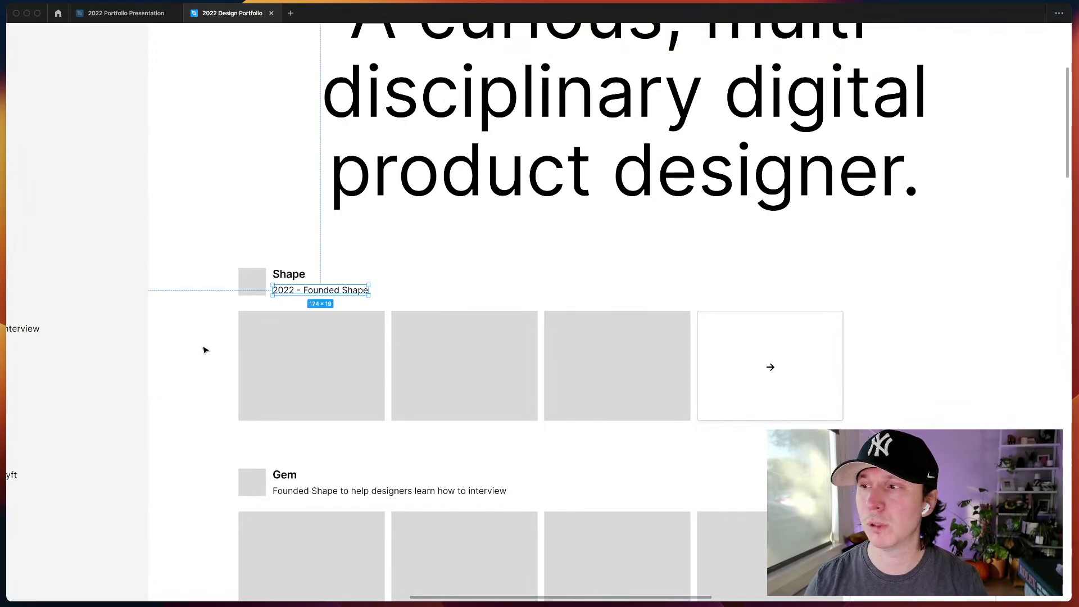
key("Escape")
- In the site planning notes, move the notes on the Work page closer to the Work heading, keeping them level with it
scroll(202, 360, "right", 2)
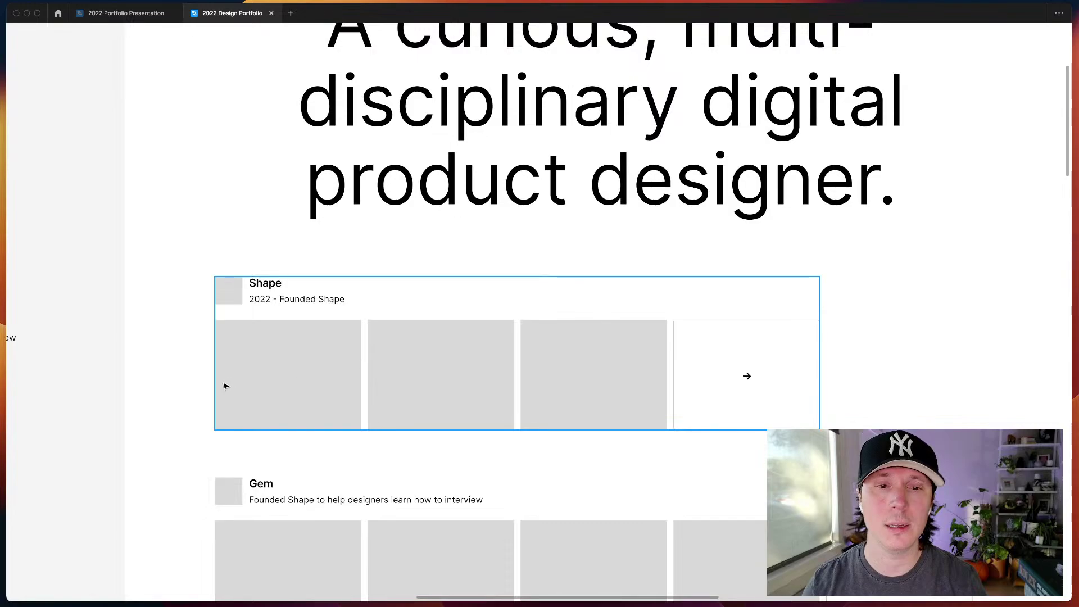
scroll(258, 418, "down", 3)
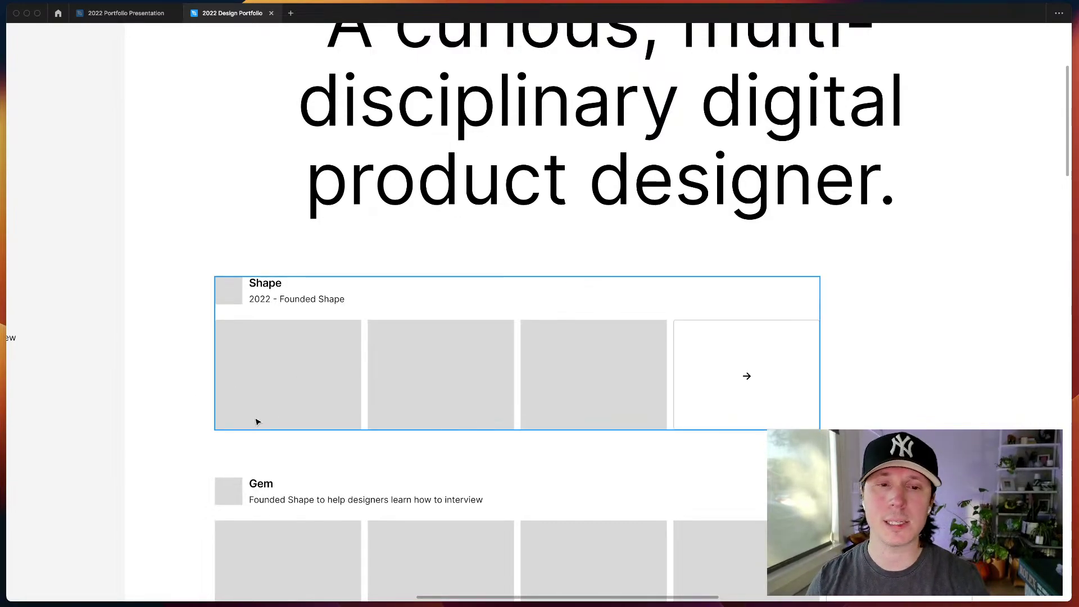
left_click(258, 419)
scroll(180, 354, "left", 10)
scroll(658, 358, "up", 3)
scroll(658, 358, "up", 4)
scroll(657, 357, "left", 3)
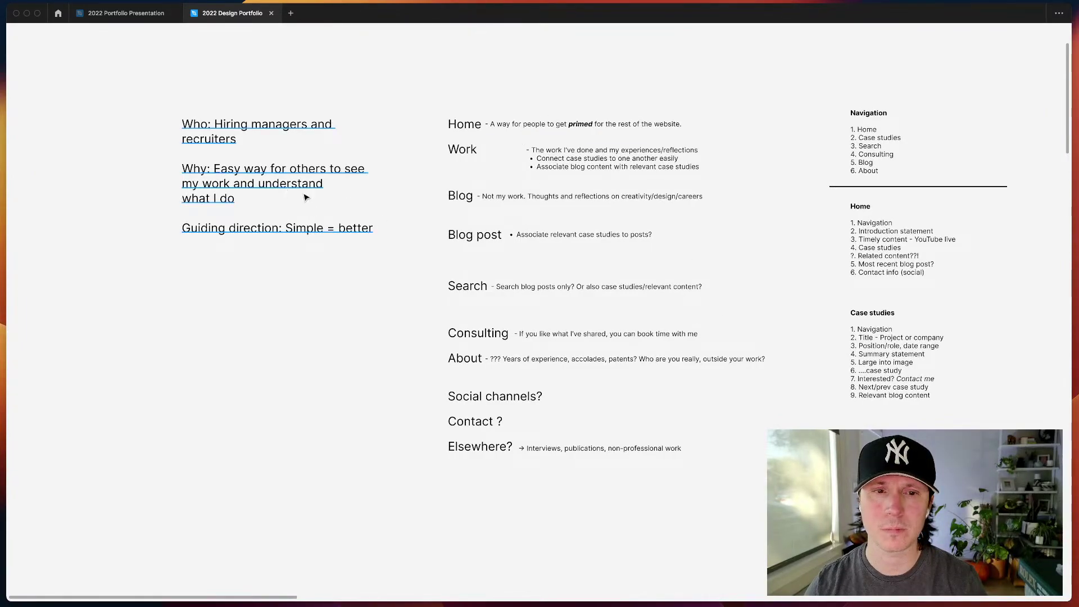
scroll(706, 272, "right", 2)
scroll(706, 272, "up", 1)
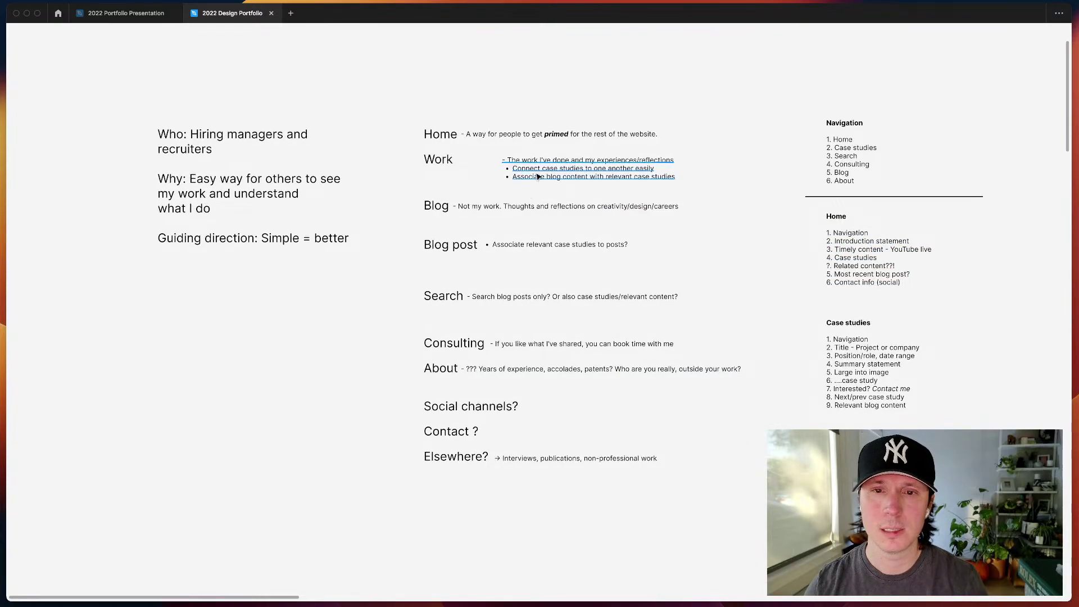
left_click_drag(545, 165, 510, 166)
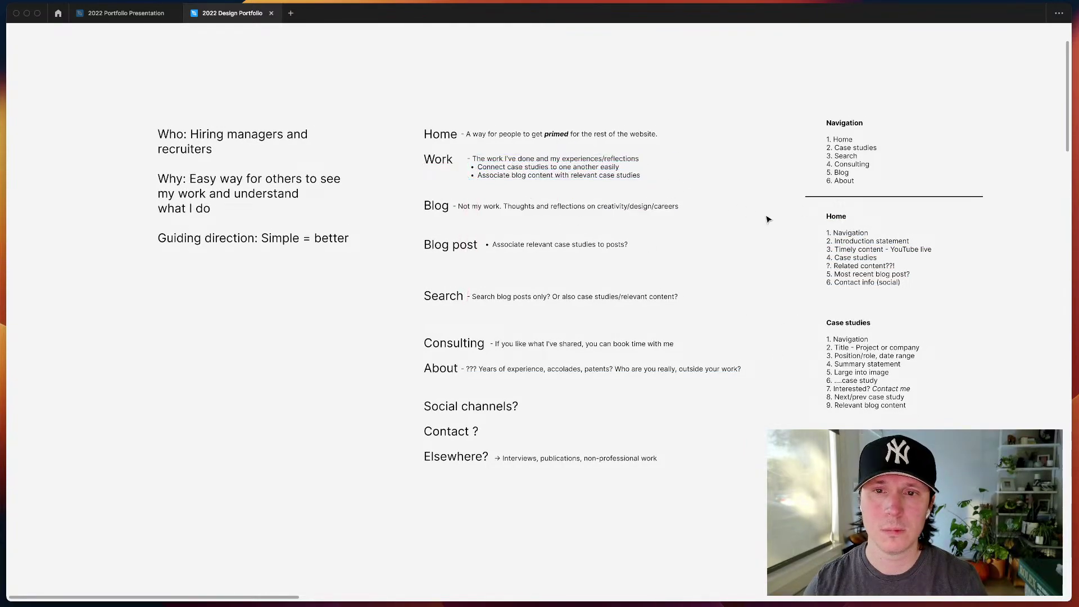
- Examine the homepage frame from its navigation and heading down to the Shape and Gem sections
scroll(766, 217, "right", 20)
scroll(724, 236, "down", 5)
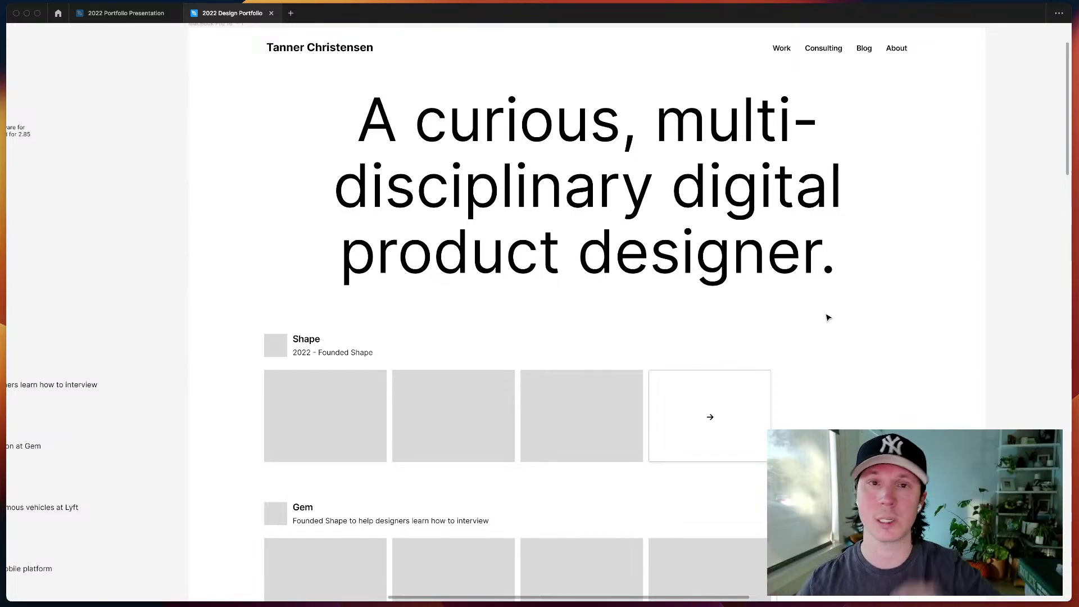
scroll(872, 413, "up", 1)
scroll(872, 414, "right", 1)
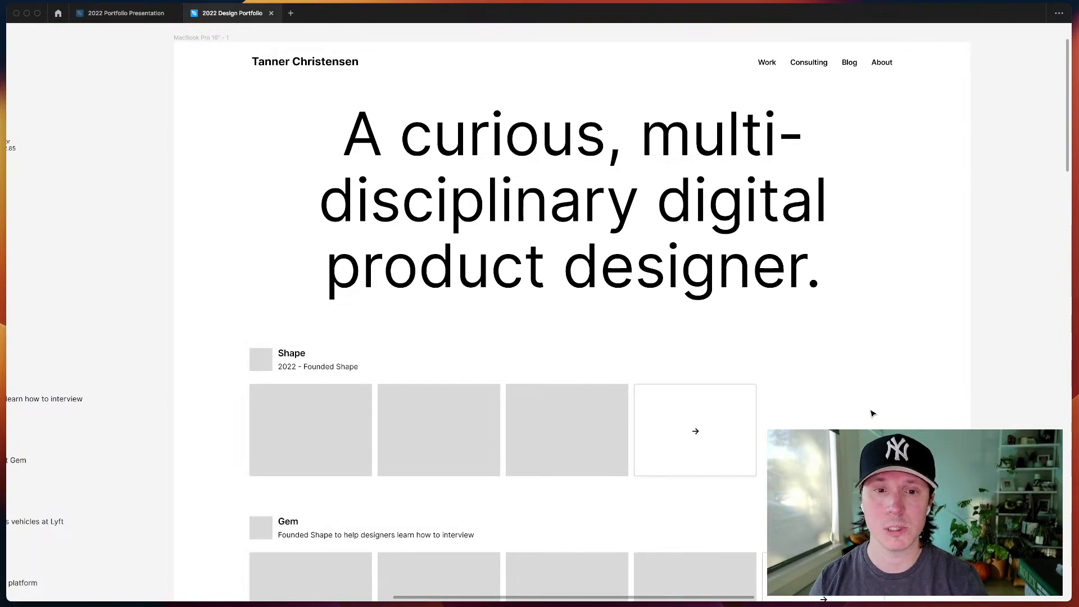
scroll(871, 414, "down", 1)
scroll(872, 414, "right", 1)
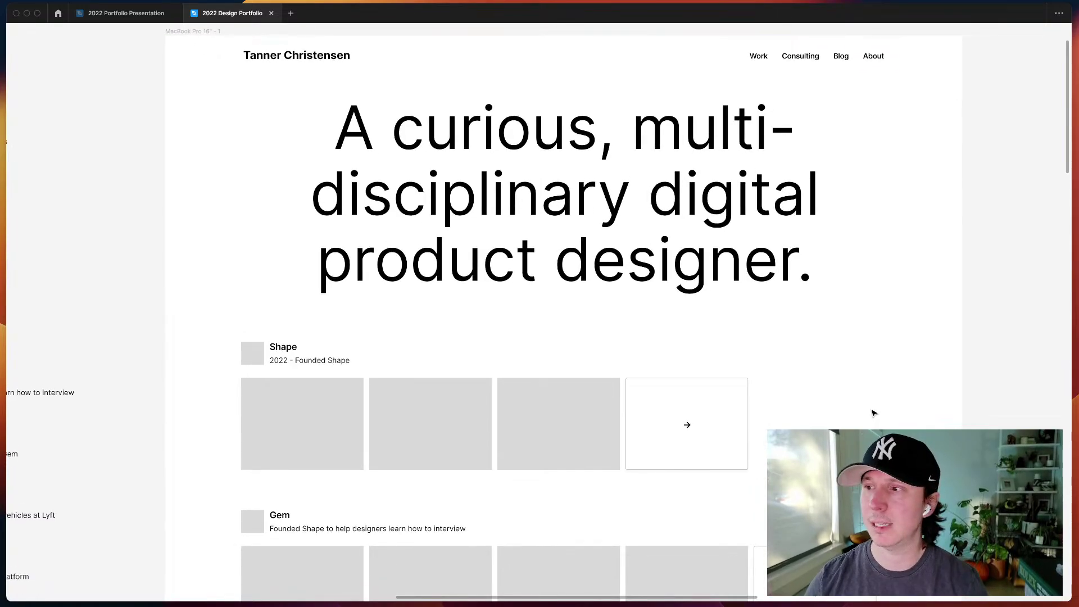
scroll(807, 421, "up", 2)
scroll(806, 423, "up", 2)
scroll(804, 424, "down", 4)
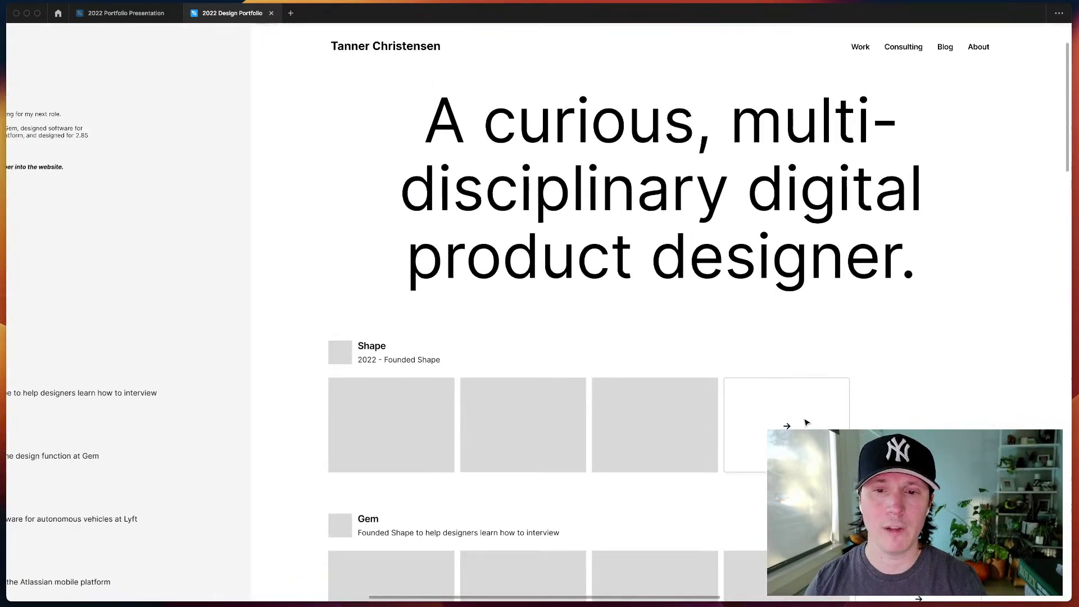
key("shift+0")
scroll(875, 414, "right", 2)
scroll(875, 414, "up", 1)
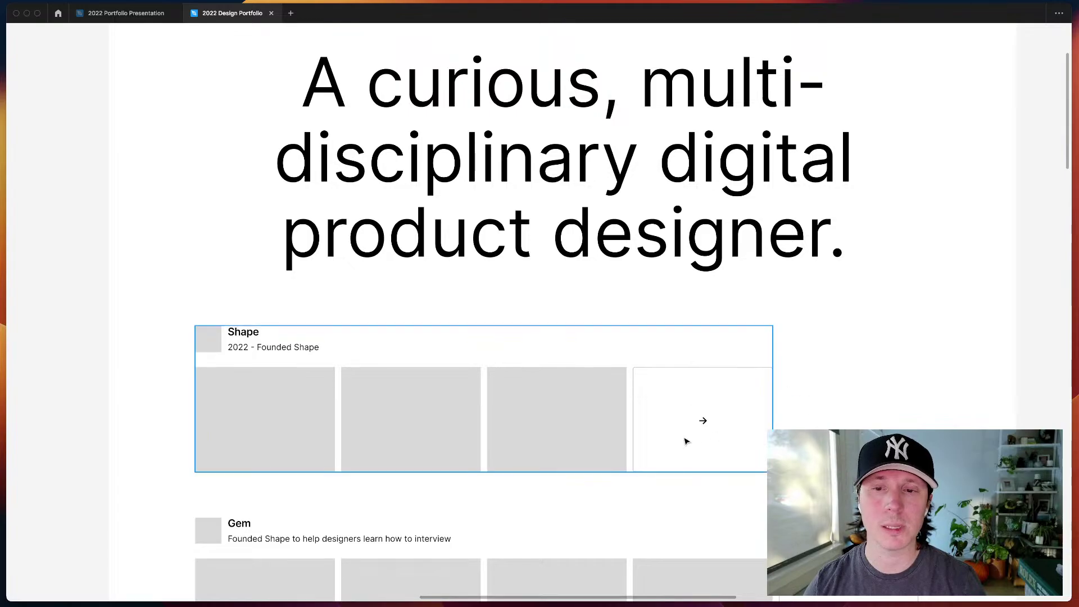
scroll(757, 385, "down", 3)
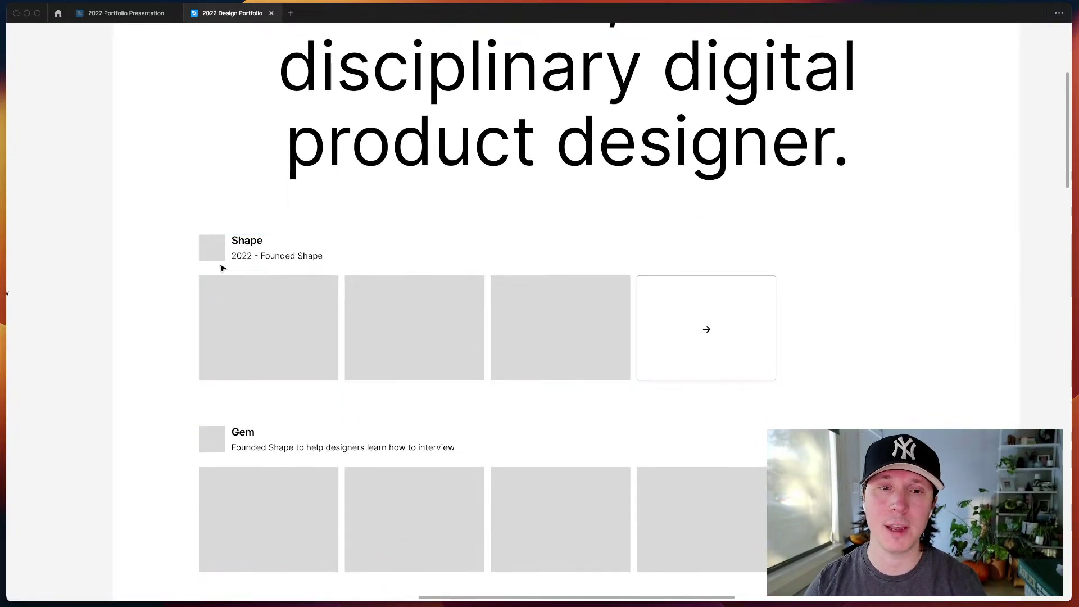
scroll(579, 477, "down", 2)
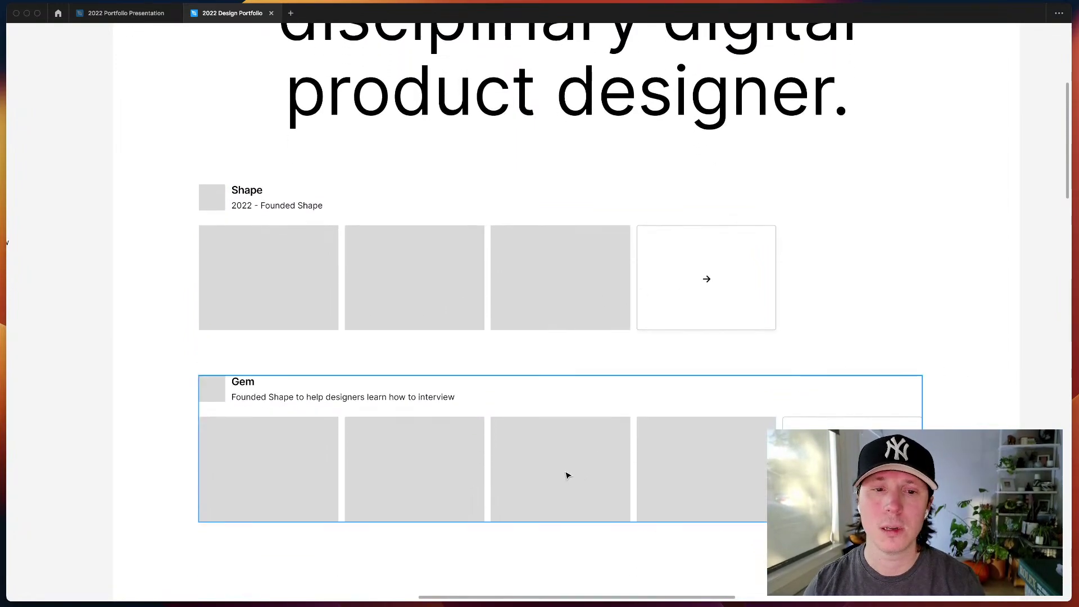
- Move the Gem section slightly farther down from the Shape section
left_click(558, 489)
left_click(166, 330)
left_click(250, 292)
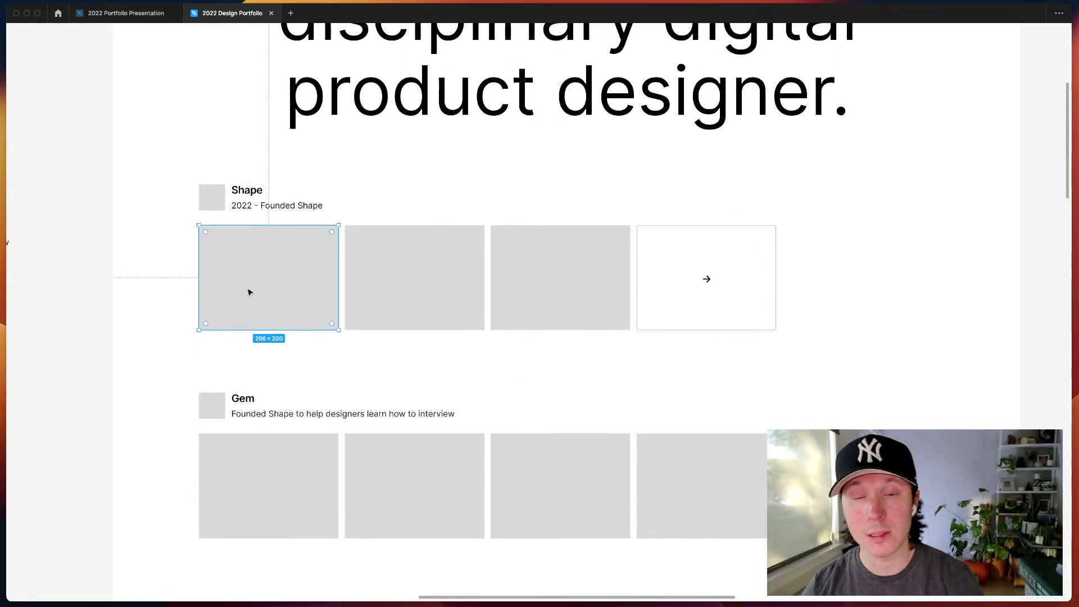
left_click(149, 308)
scroll(169, 308, "up", 1)
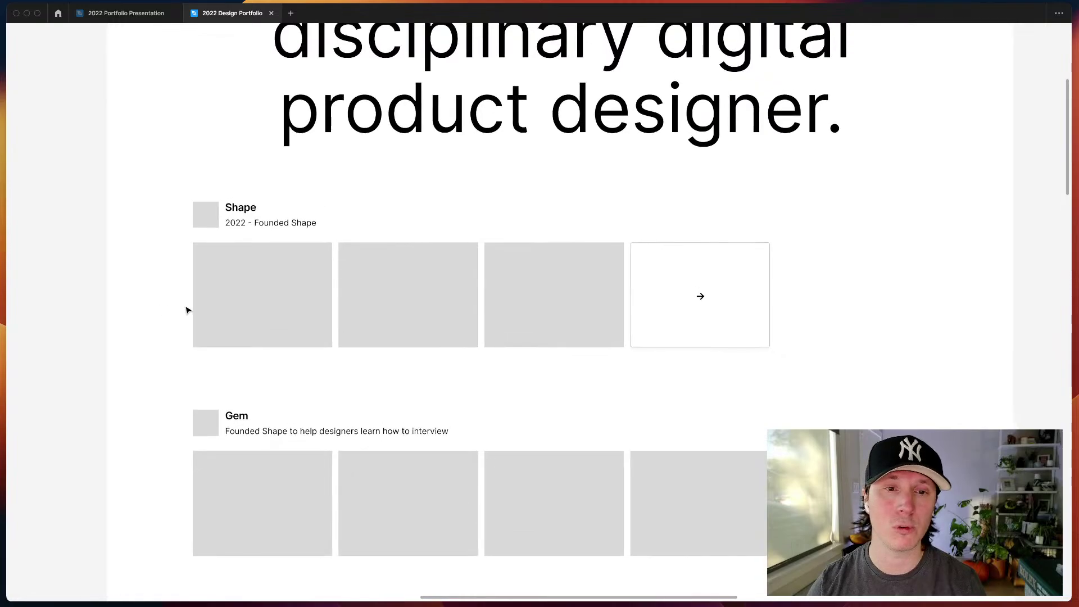
left_click(277, 313)
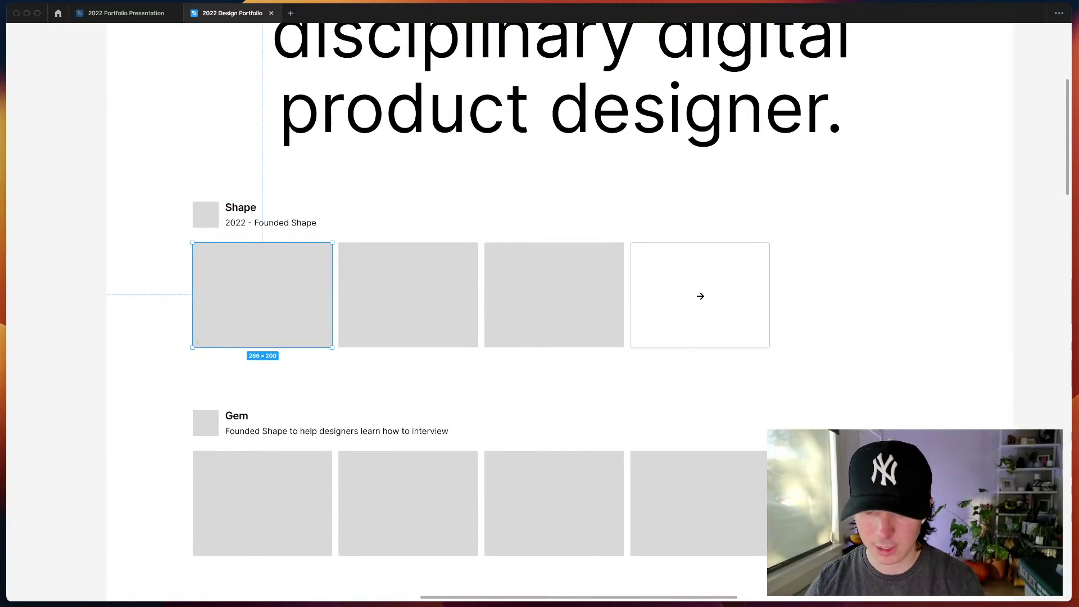
left_click(153, 304)
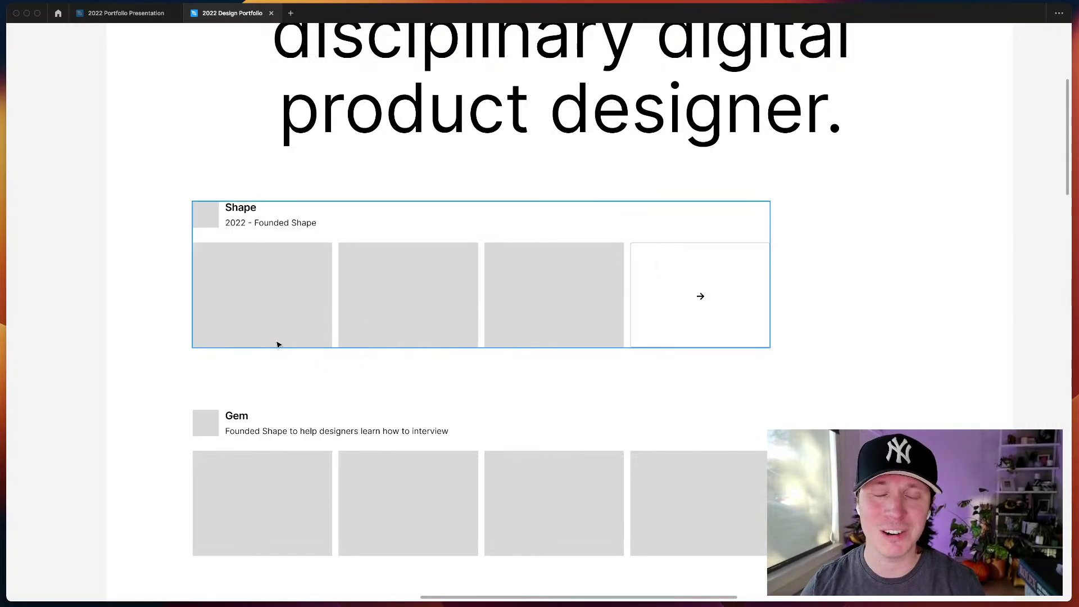
- Move the Gem section up closer to the Shape section, keeping their left edges aligned
scroll(155, 354, "up", 1)
scroll(156, 354, "up", 5)
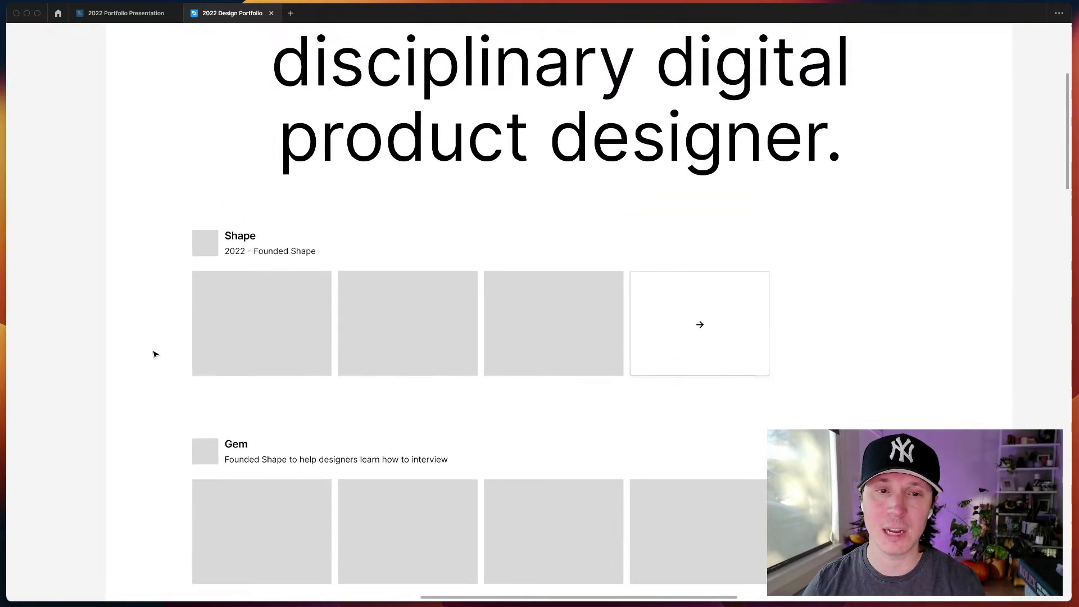
scroll(155, 354, "down", 5)
scroll(156, 354, "down", 2)
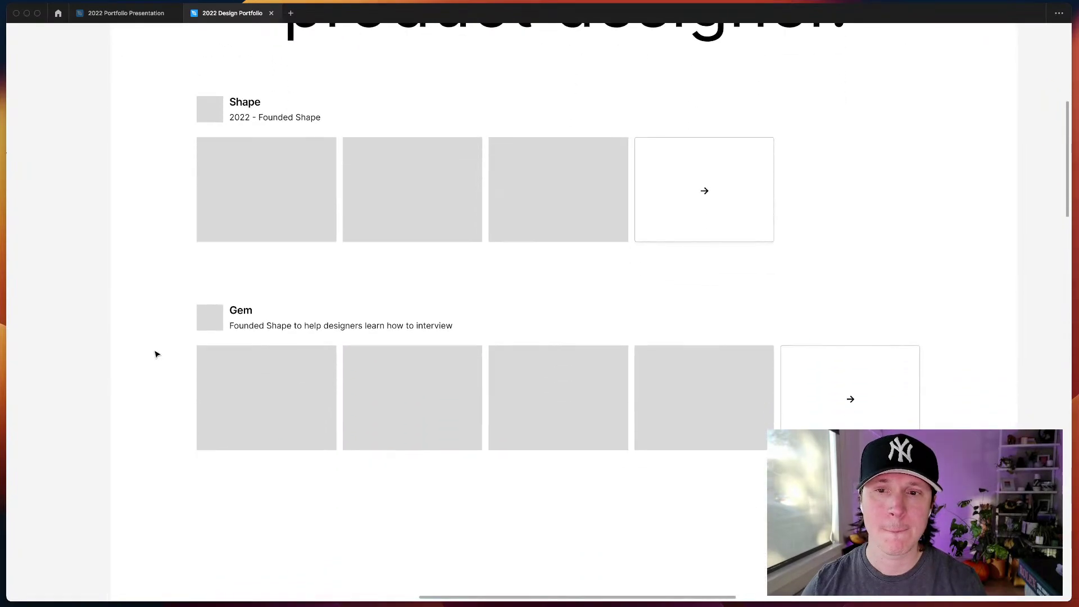
scroll(455, 227, "down", 3)
left_click(360, 241)
left_click_drag(360, 241, 352, 219)
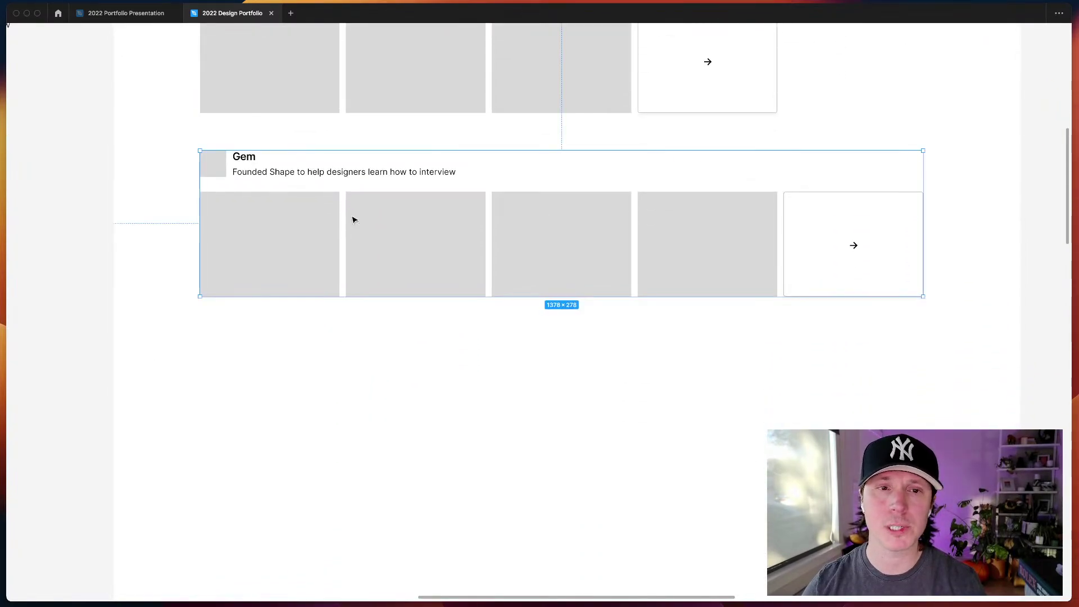
- Duplicate the Gem section and place the copy directly below it, spaced the same as Shape and Gem
scroll(351, 219, "up", 5)
key("super+d")
left_click_drag(507, 374, 508, 542)
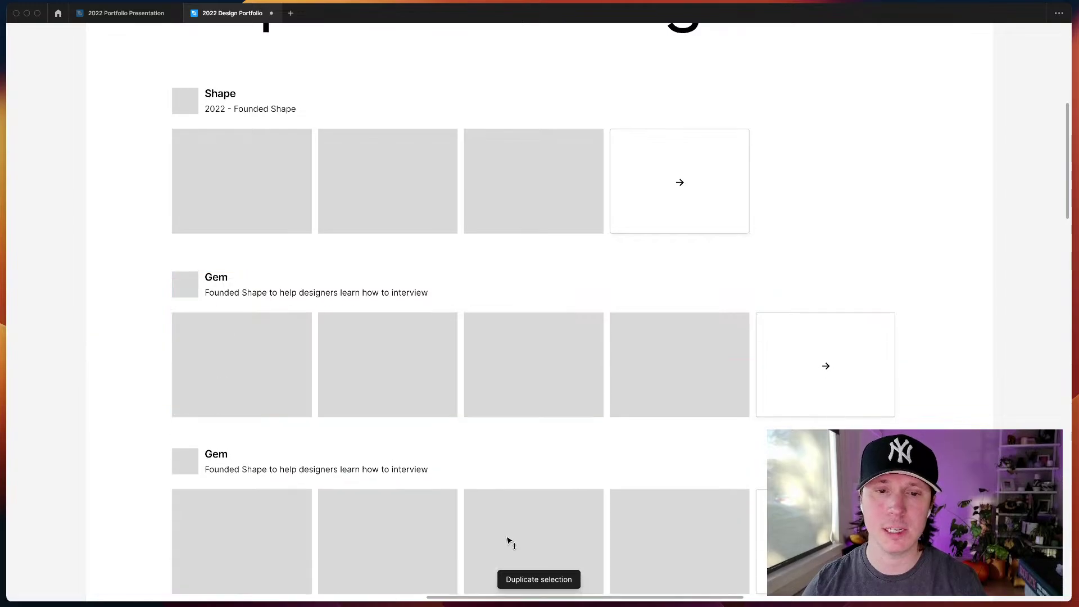
scroll(613, 445, "down", 3)
scroll(612, 445, "left", 1)
scroll(612, 446, "down", 1)
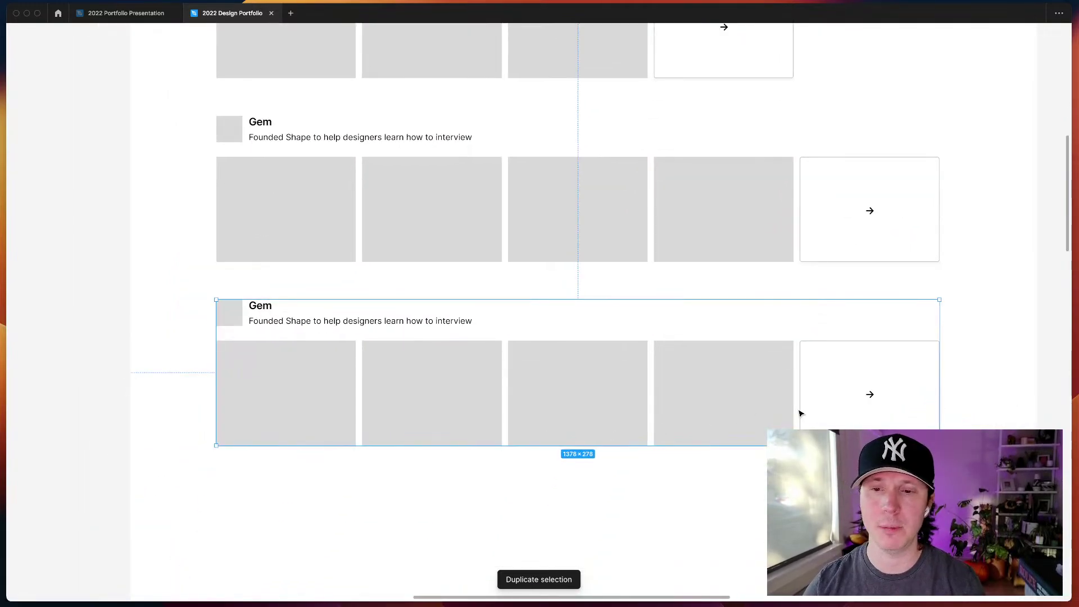
- Delete the fourth grey tile and the arrow tile from the copied Gem section
left_click(747, 415)
left_click(848, 404, "shift")
key("Delete")
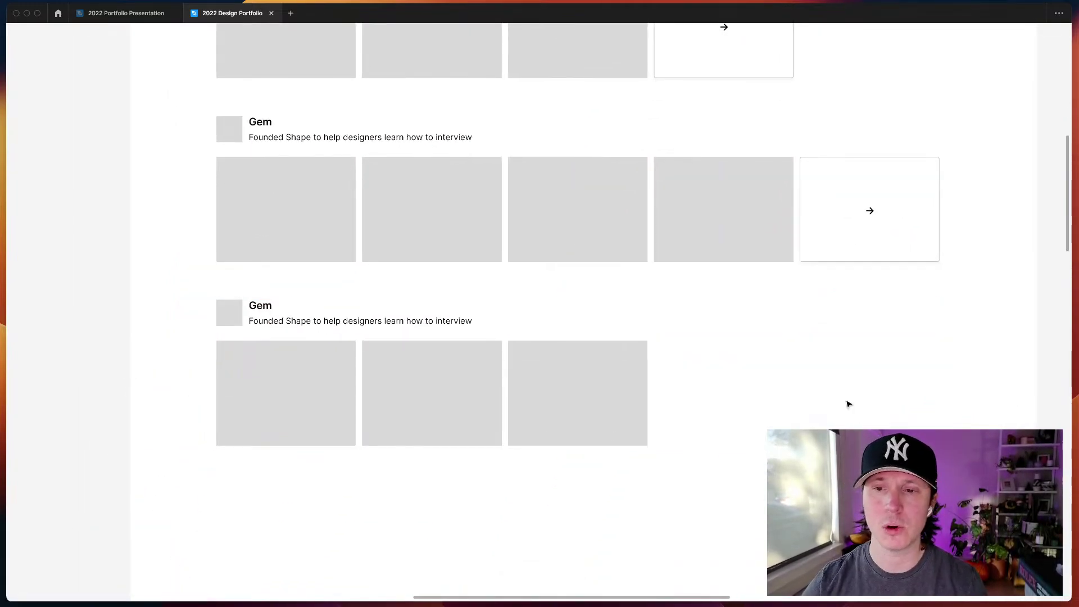
- Extend the Shape section's description with "; conducted product strategy, designed the platform and content, and engineered"
scroll(378, 244, "up", 4)
scroll(378, 243, "right", 1)
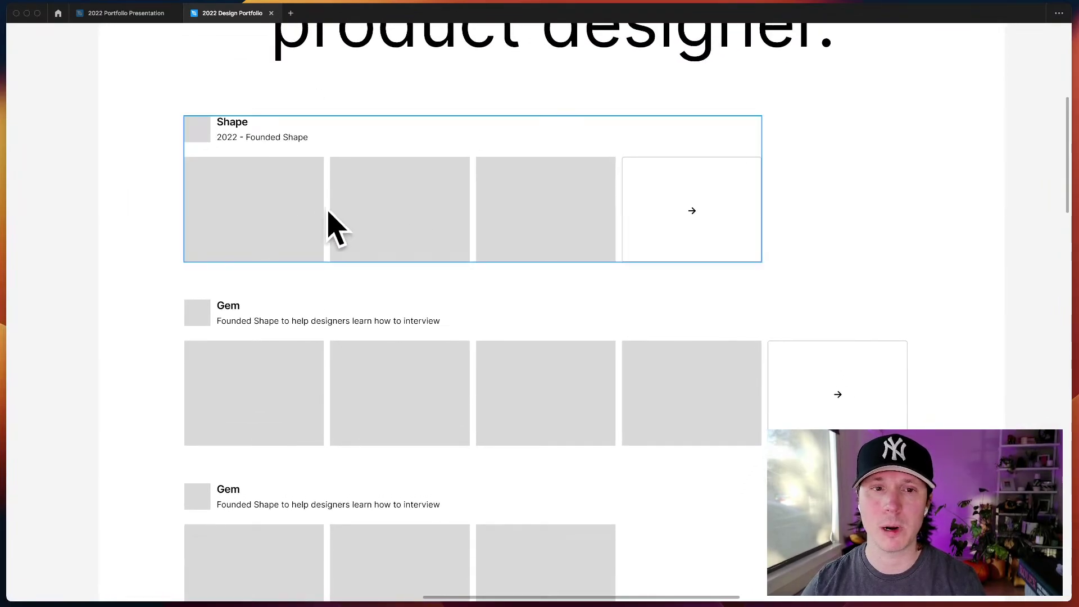
scroll(120, 294, "up", 5)
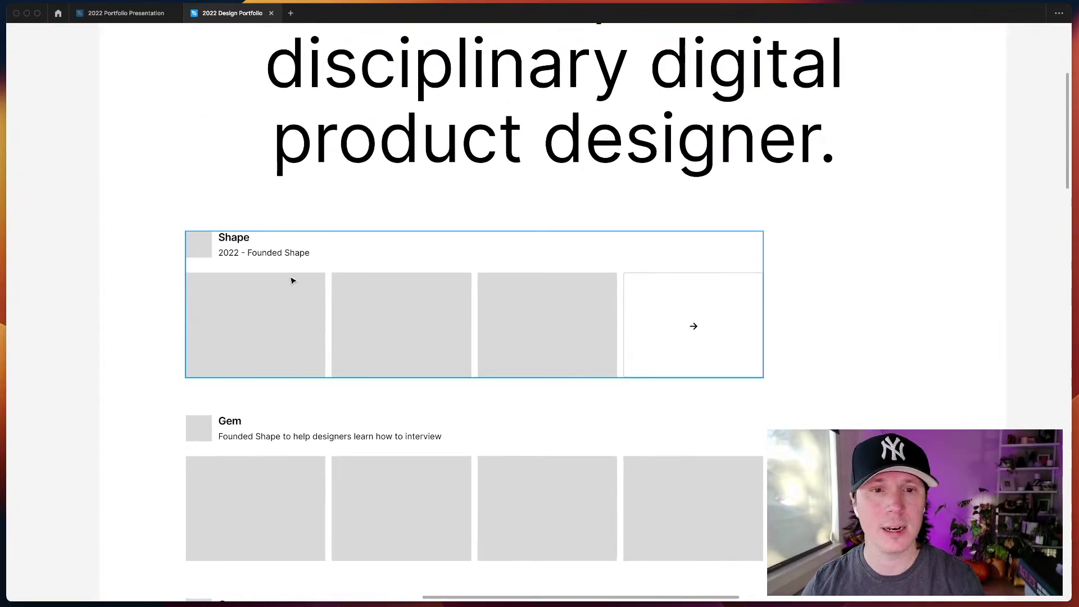
double_click(289, 251)
left_click(312, 253)
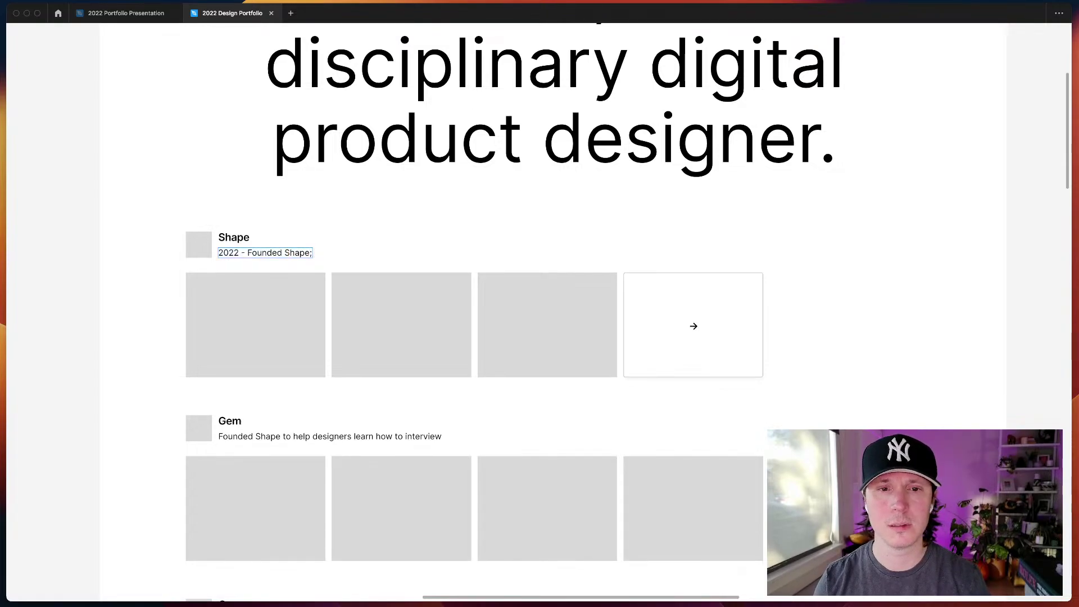
type("; conducted")
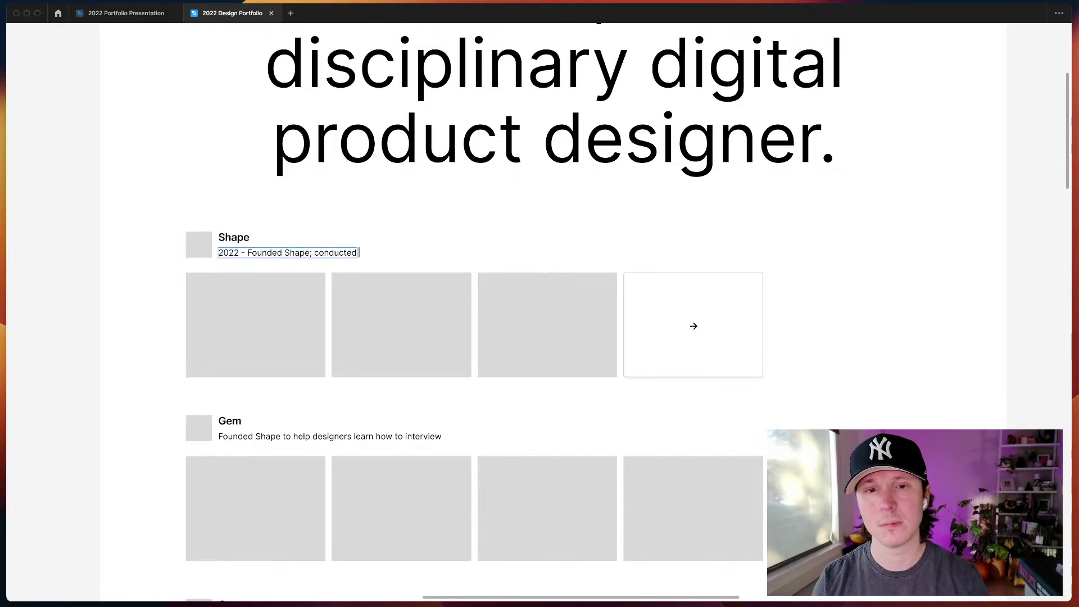
type(" product strategy")
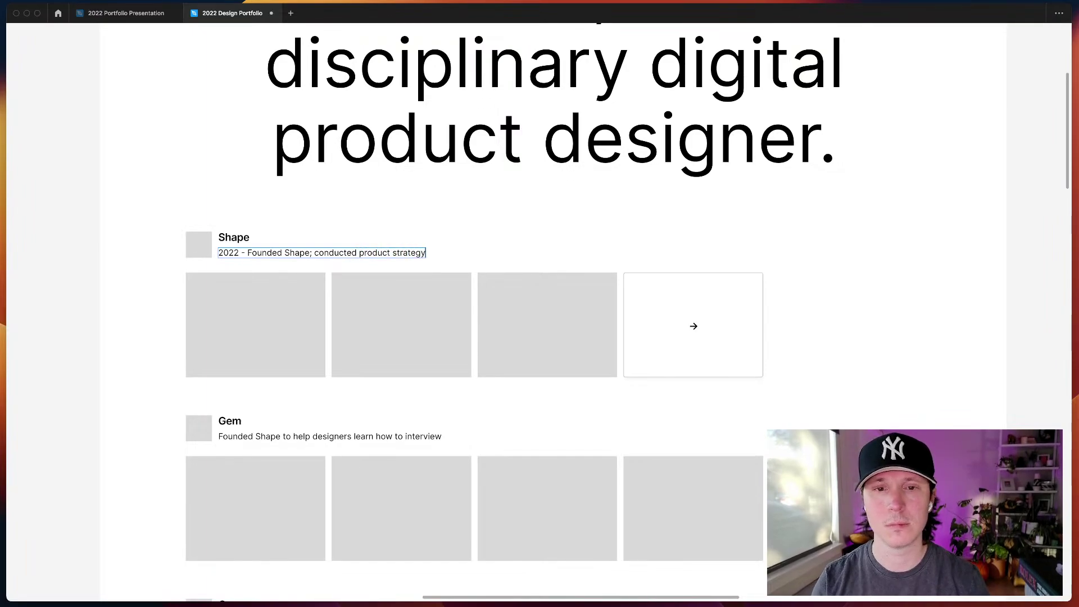
type(", designed")
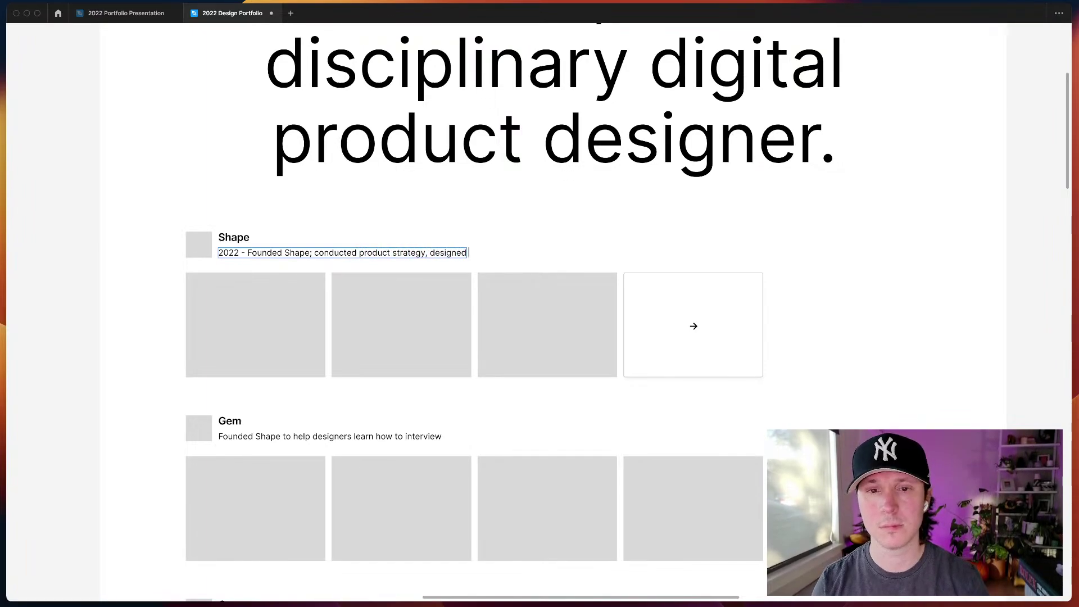
type(" the platform and content,")
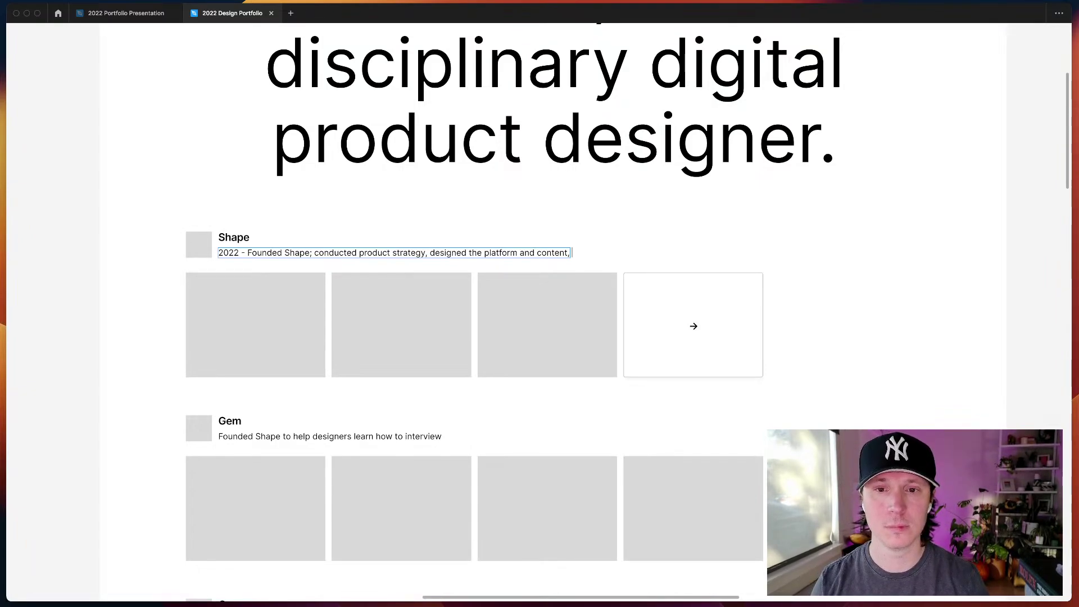
type("and engineered")
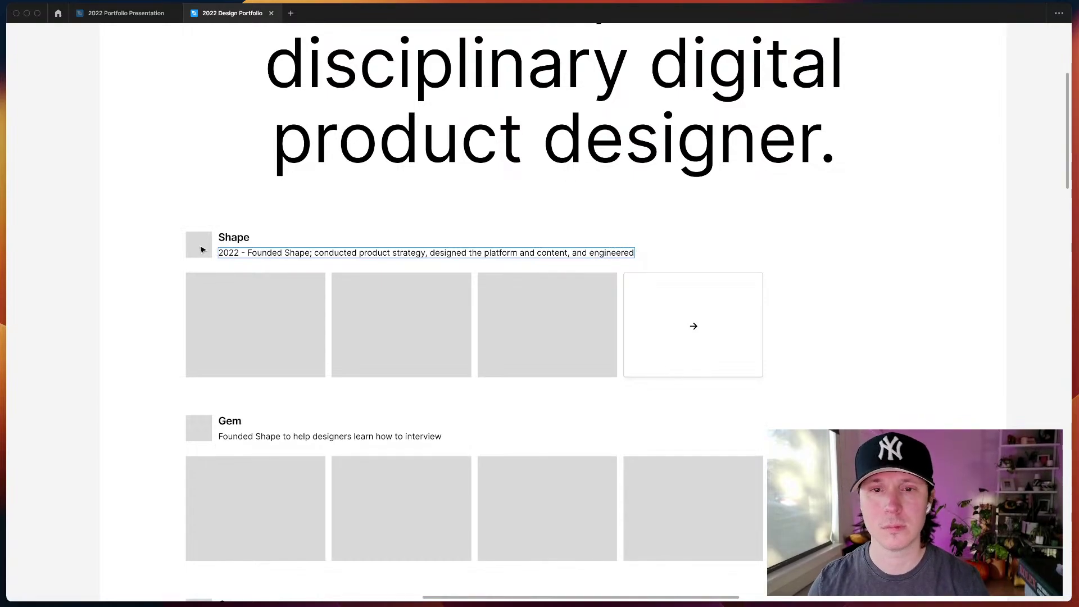
- Reword the end of the Shape description to "designed and engineered the platform and content,"
type(" the platform and content, and engineered")
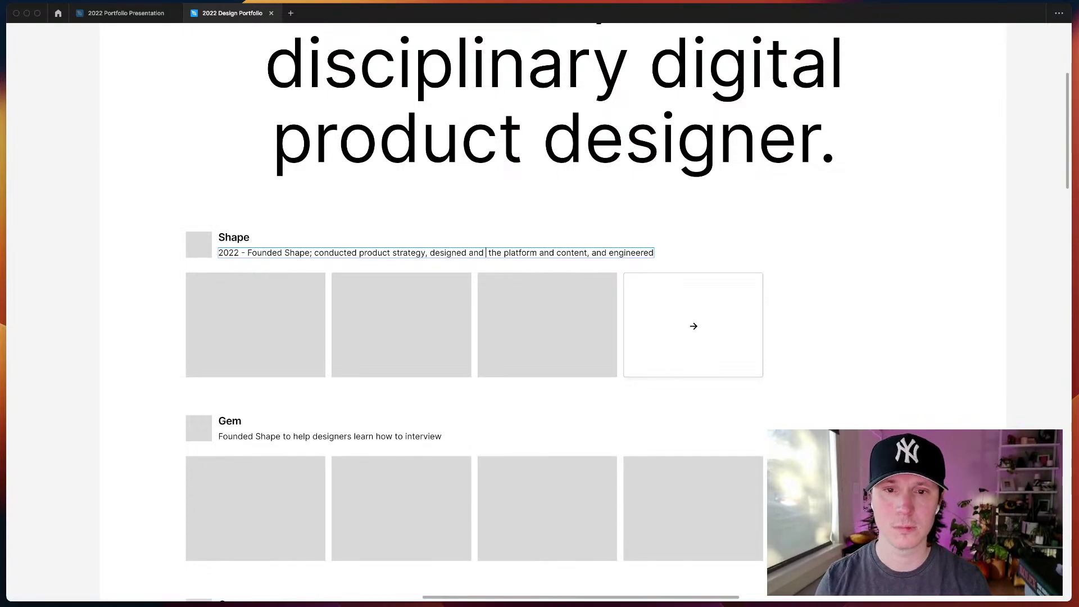
key("alt+BackSpace")
key("alt+BackSpace")
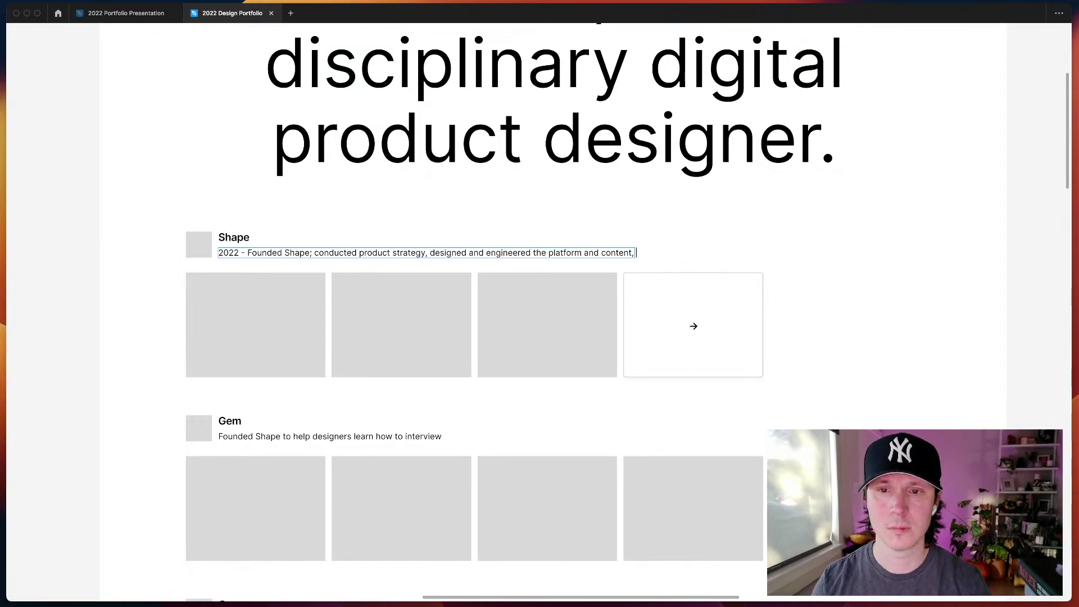
type("growing the")
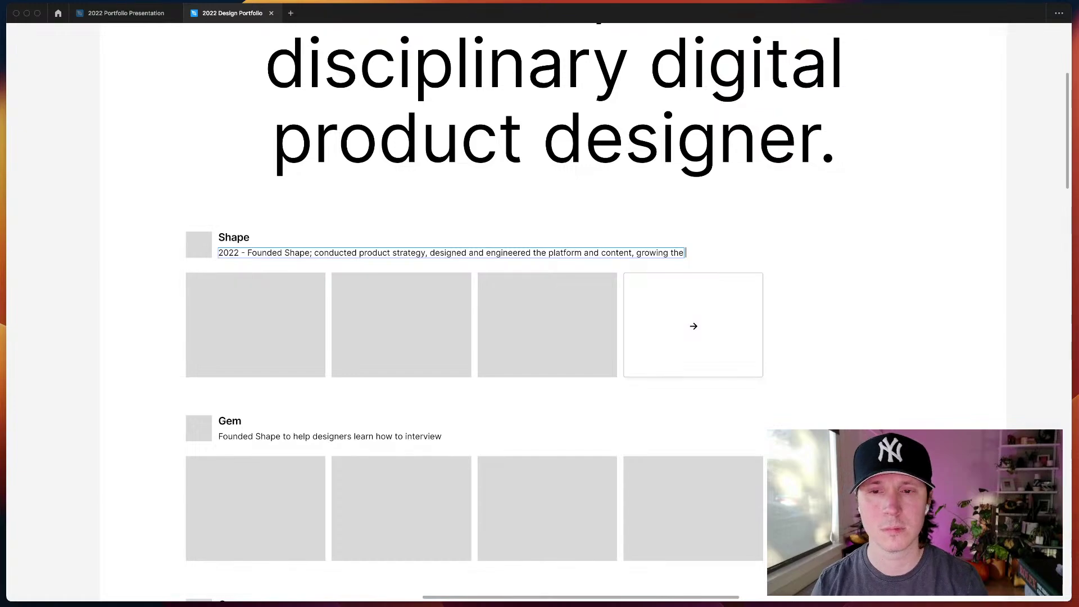
key("alt+BackSpace")
key("alt+BackSpace")
- Replace the Shape description's trailing comma with ". Creating a flourishing community of hundreds of designers."
key("BackSpace")
key("BackSpace")
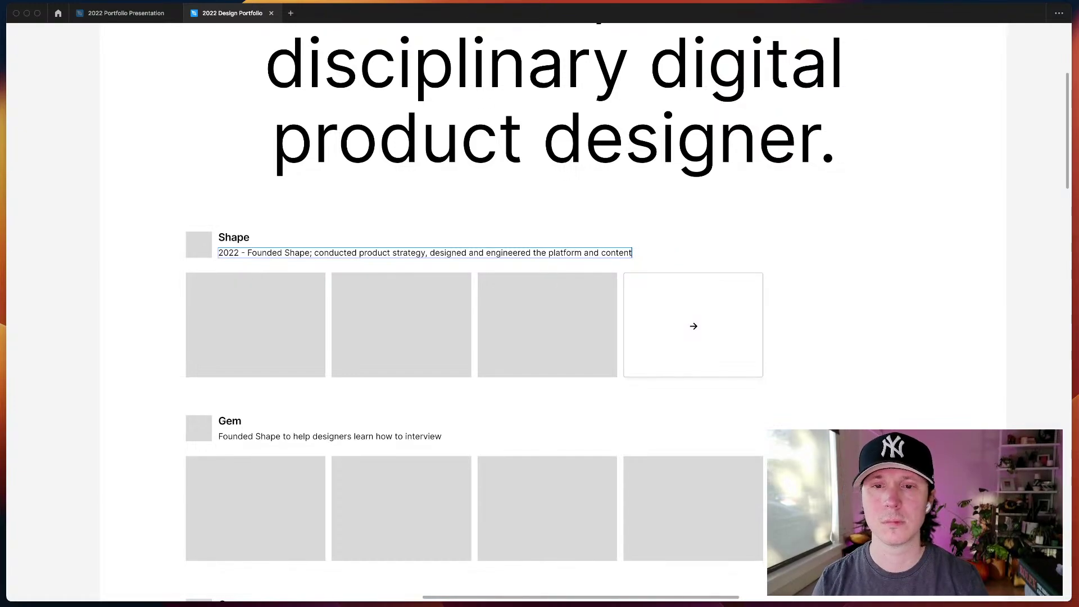
type(". Creating a flour")
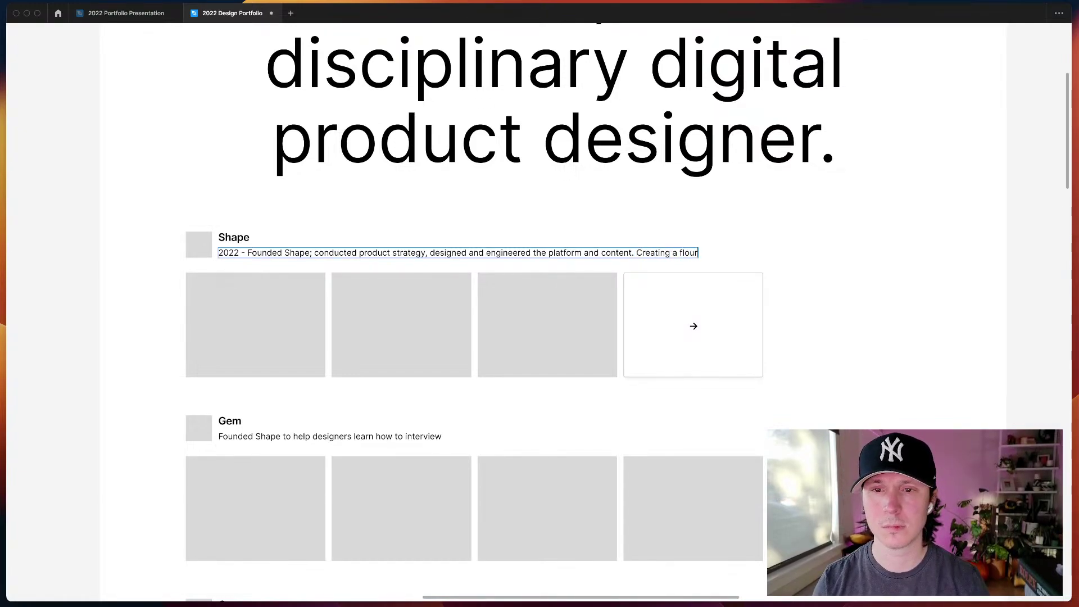
type("ishing co")
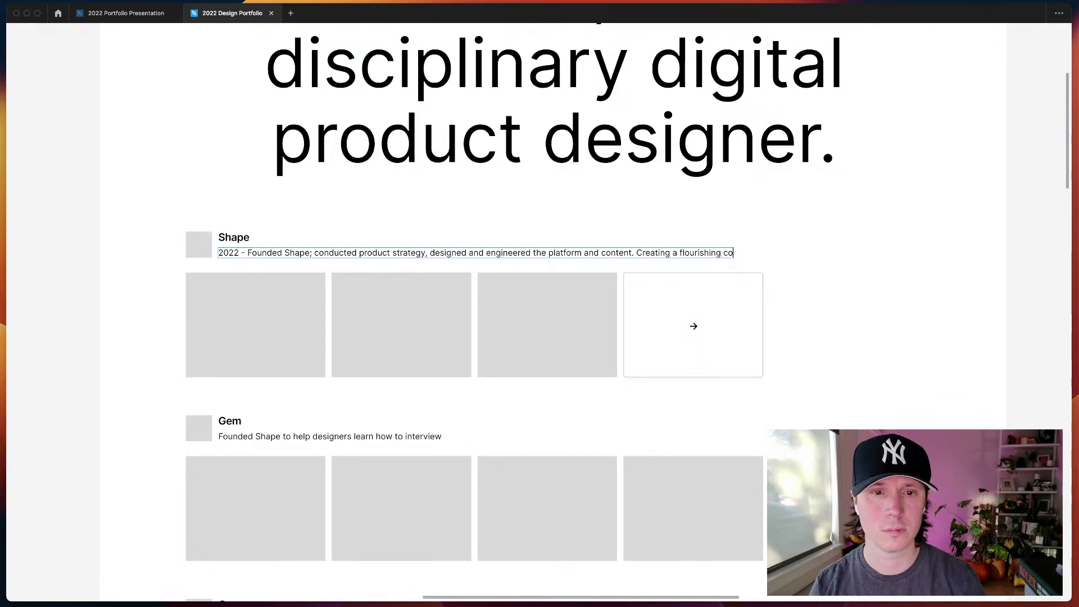
type("mmunity of hundreds of designers.")
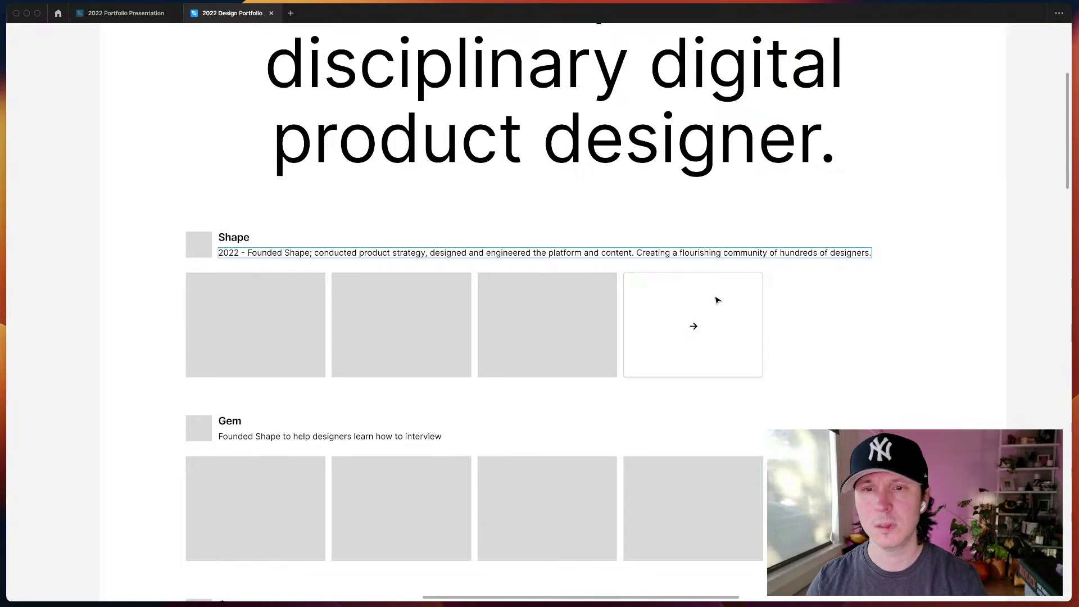
- Review the page heading and how the expanded Shape description sits above its tiles
scroll(972, 347, "up", 1)
scroll(867, 345, "up", 1)
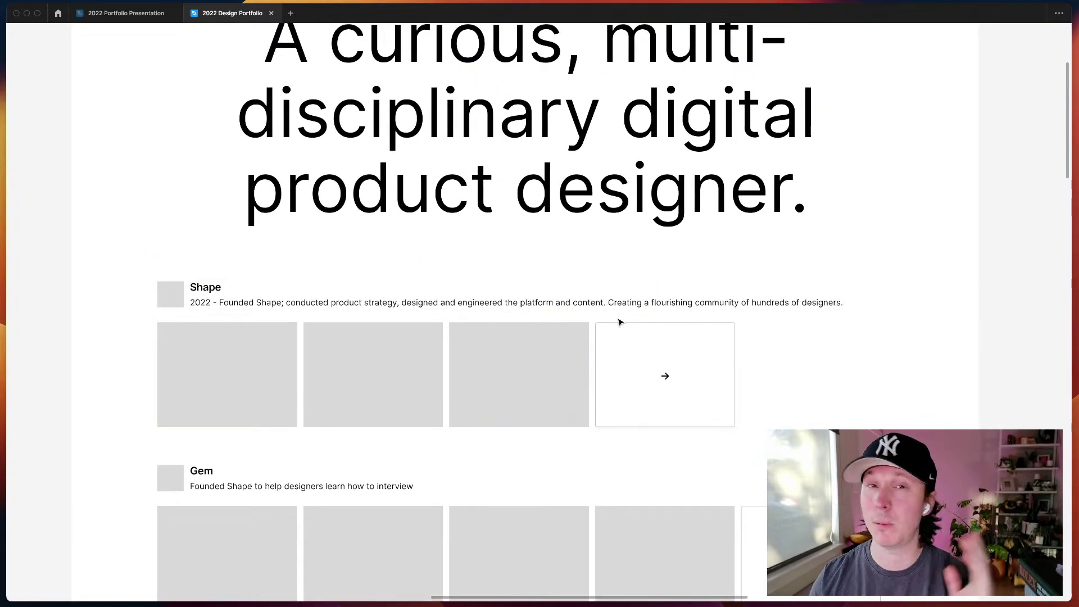
scroll(565, 316, "up", 3)
scroll(564, 317, "up", 4)
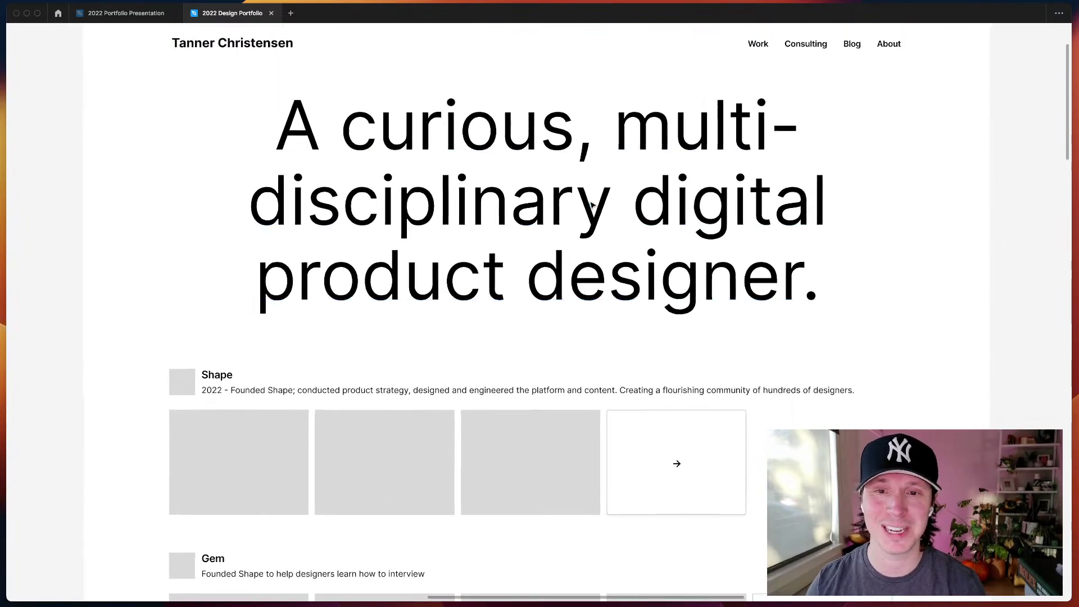
scroll(843, 270, "down", 5)
scroll(842, 269, "left", 3)
scroll(821, 283, "down", 1)
scroll(822, 282, "right", 1)
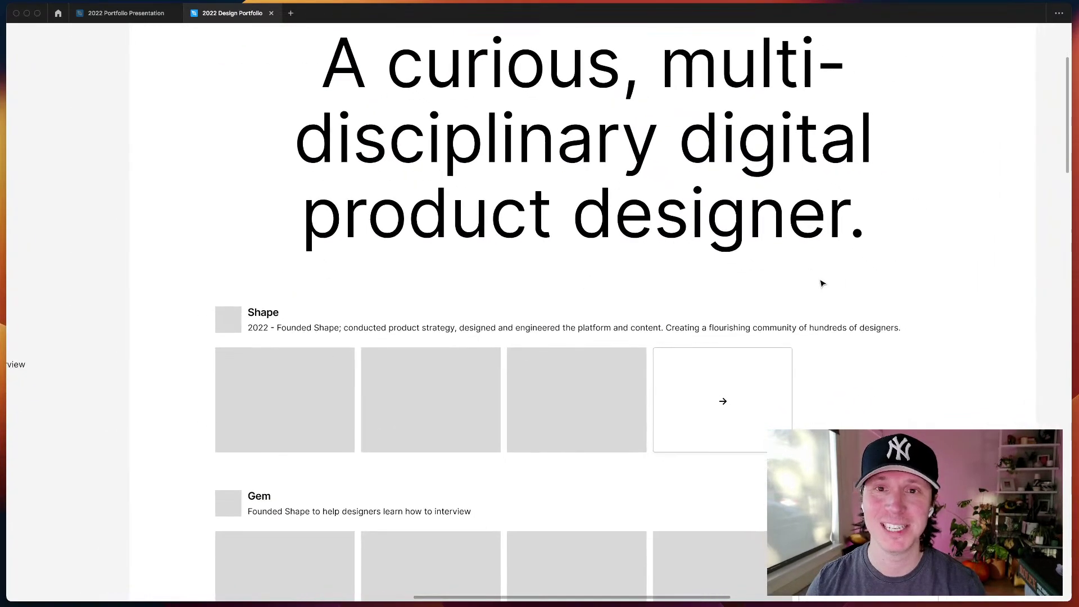
left_click(561, 328)
scroll(455, 338, "down", 2)
scroll(455, 339, "right", 1)
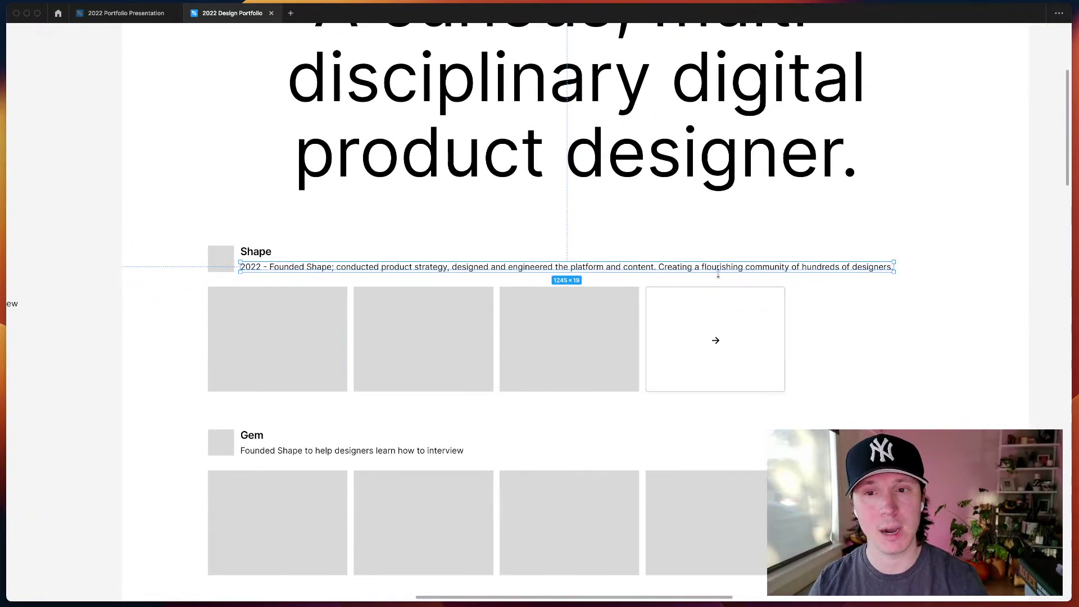
left_click(900, 321)
scroll(900, 320, "down", 1)
scroll(900, 320, "right", 1)
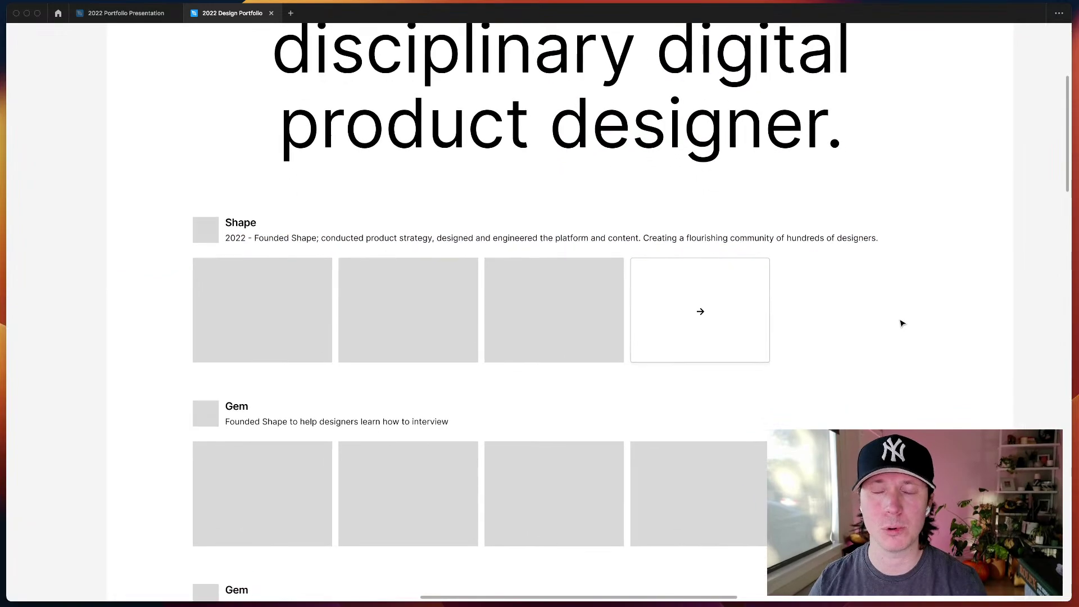
- Replace the description of the Gem section directly below Shape with "2020 - 2022 -"
left_click(358, 422)
scroll(99, 424, "down", 2)
scroll(99, 423, "left", 1)
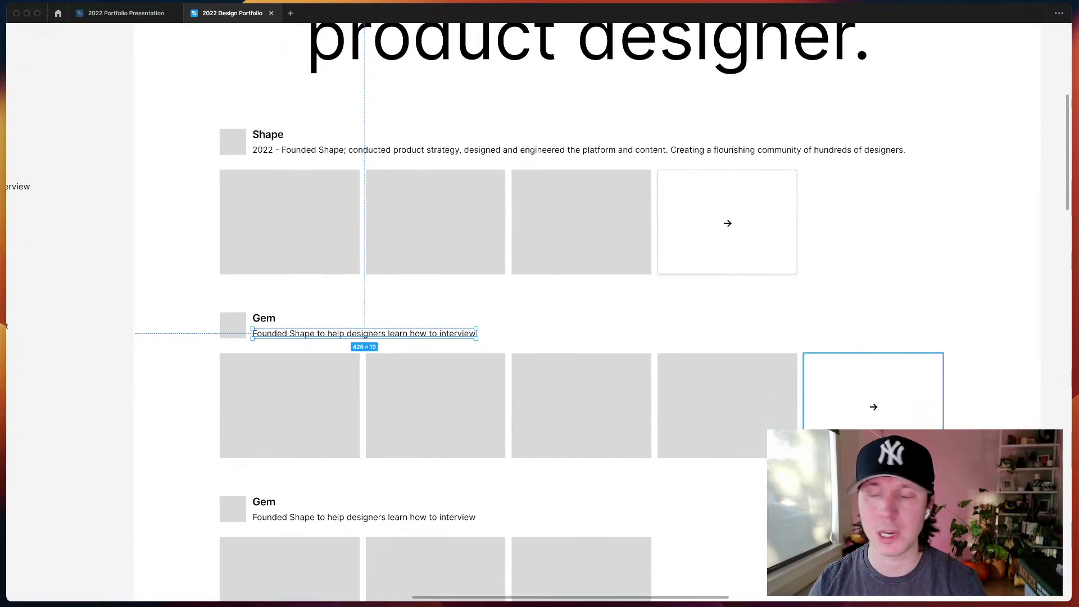
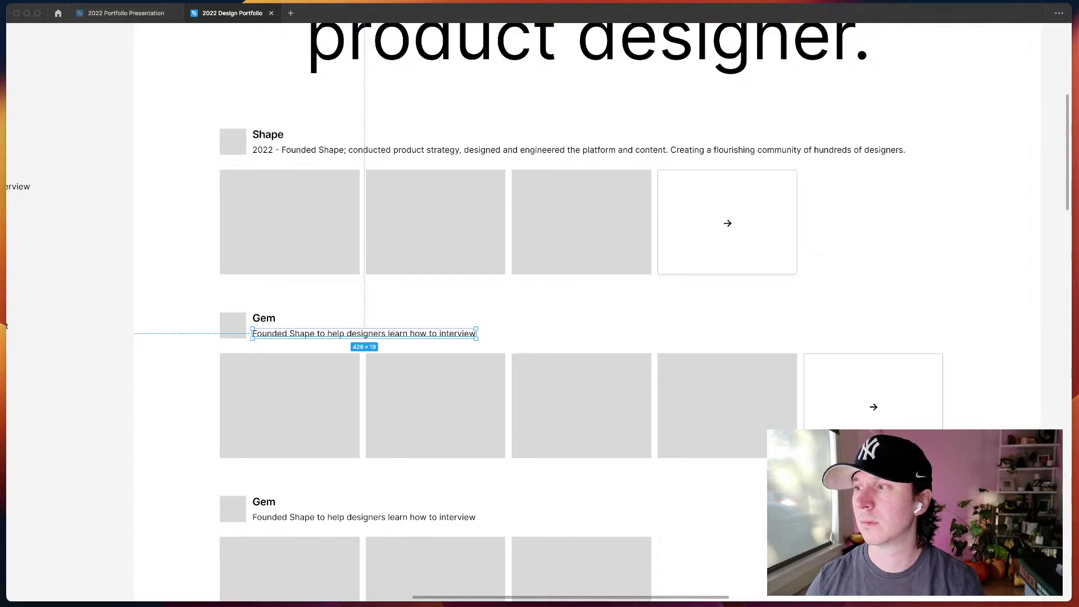
double_click(257, 335)
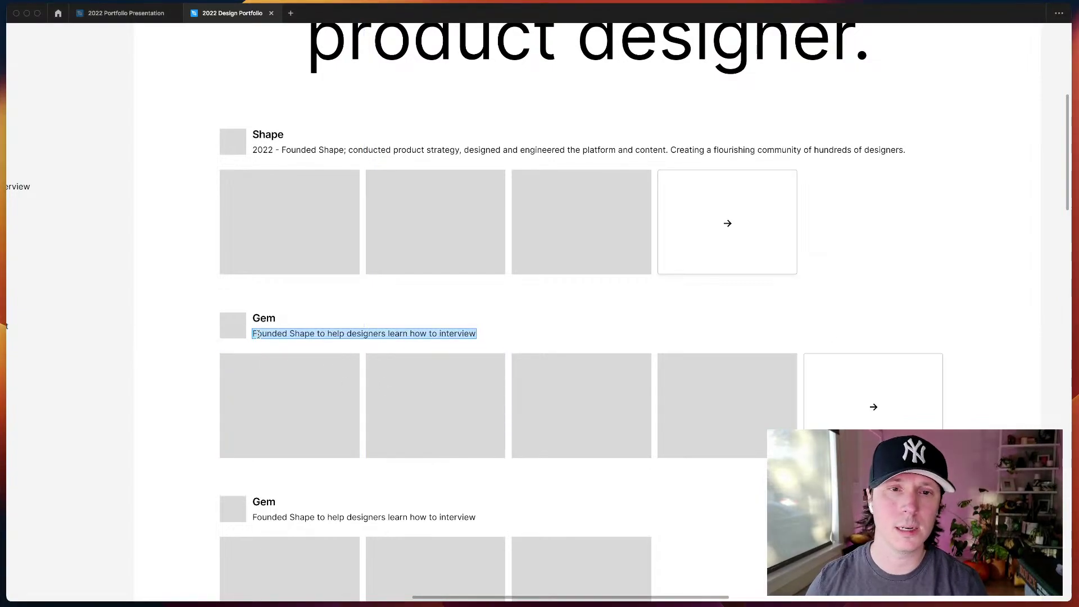
key("BackSpace")
type("2020 -")
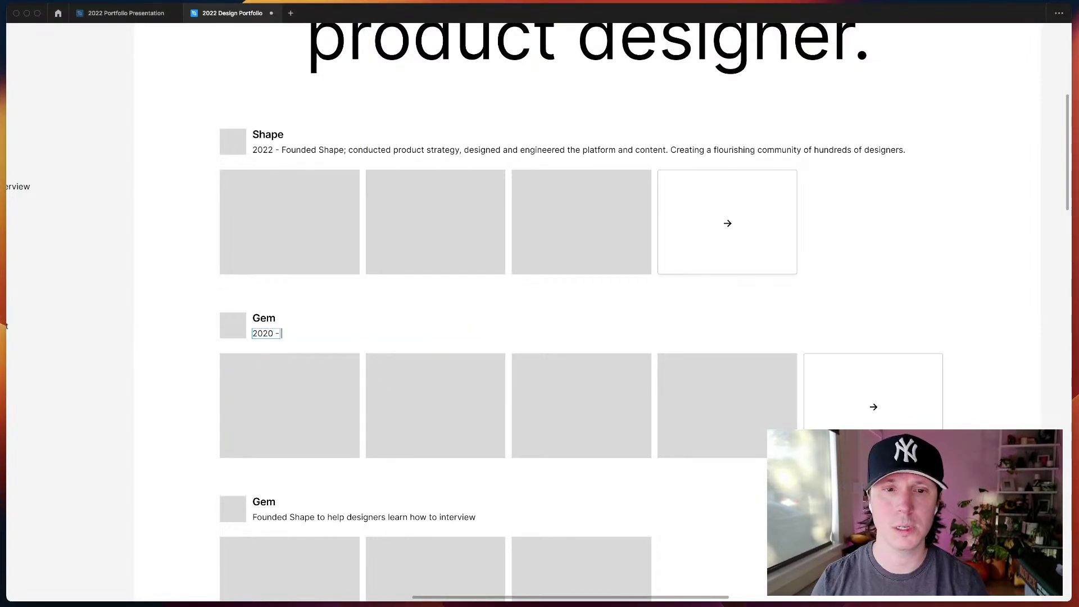
type(" 2022 -")
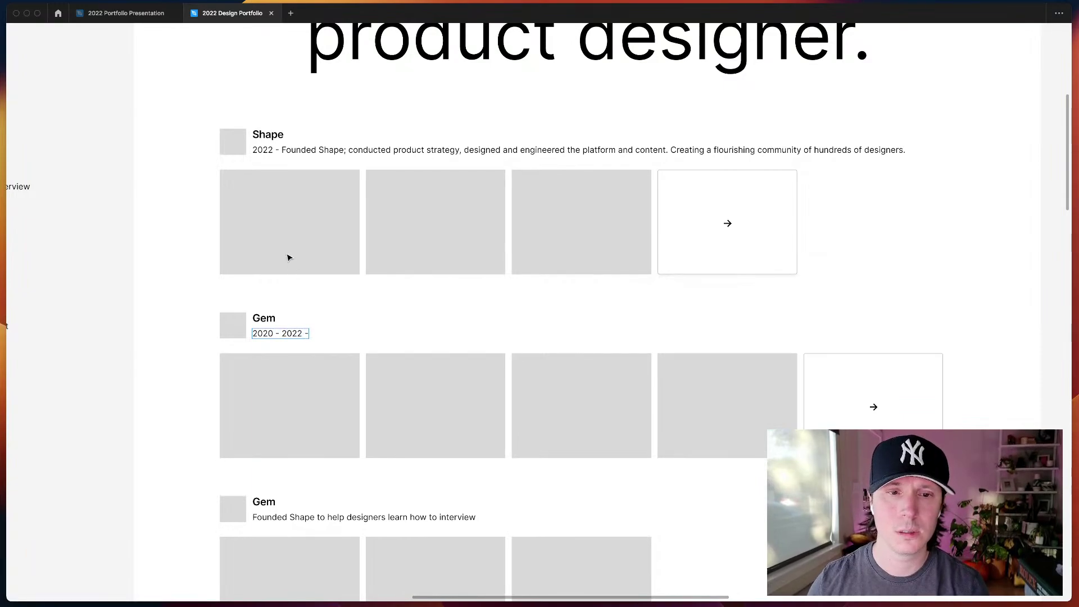
- Replace the dash after 2022 in the Shape description with a period
double_click(278, 149)
key("BackSpace")
key("BackSpace")
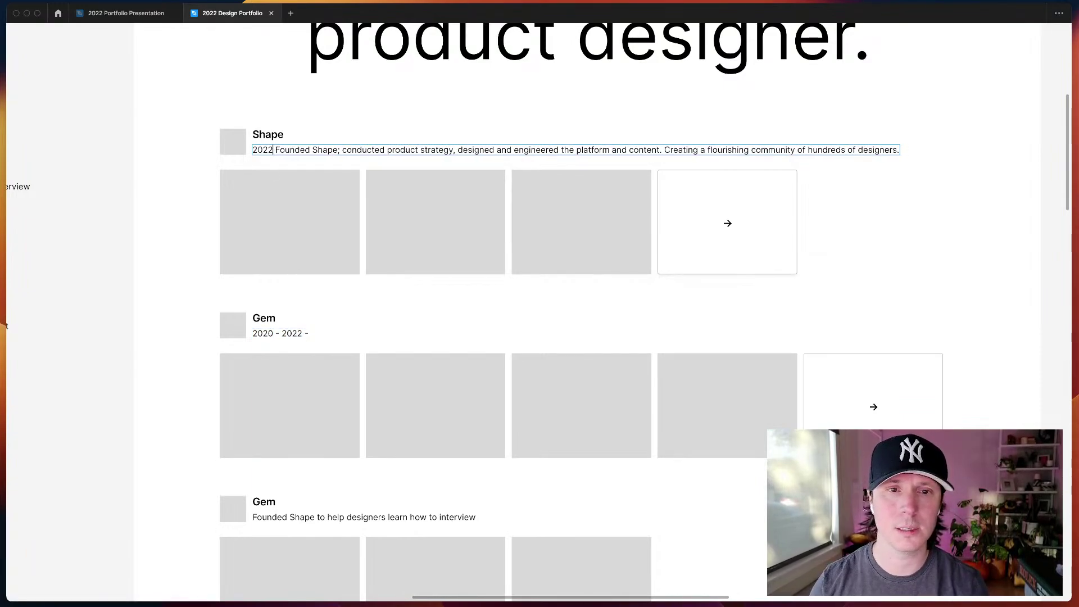
type(".")
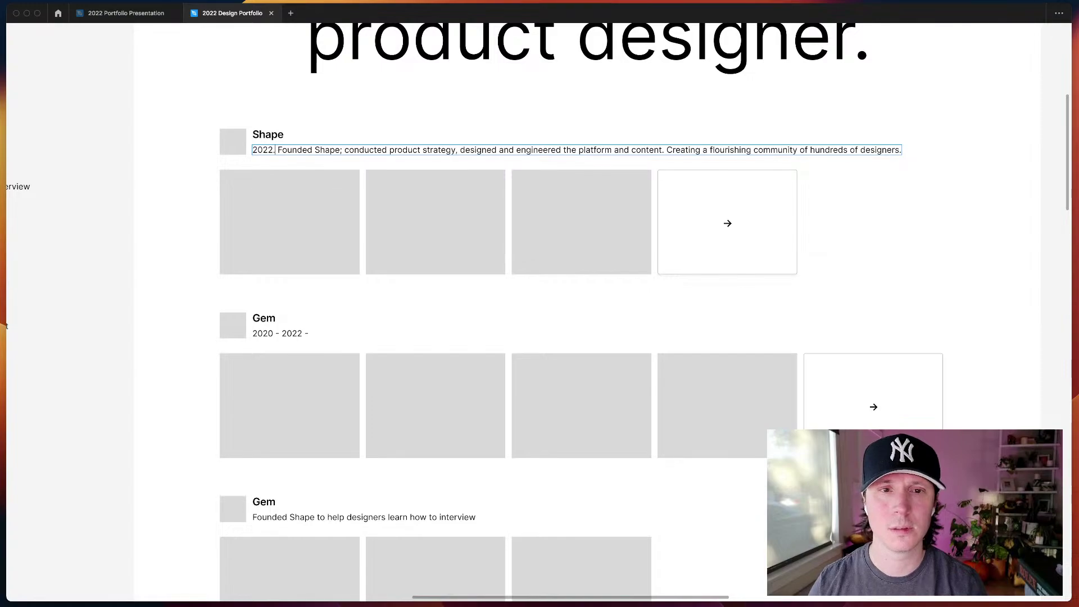
- Replace the trailing dash in the upper Gem description with a period so it reads "2020 - 2022."
left_click(301, 332)
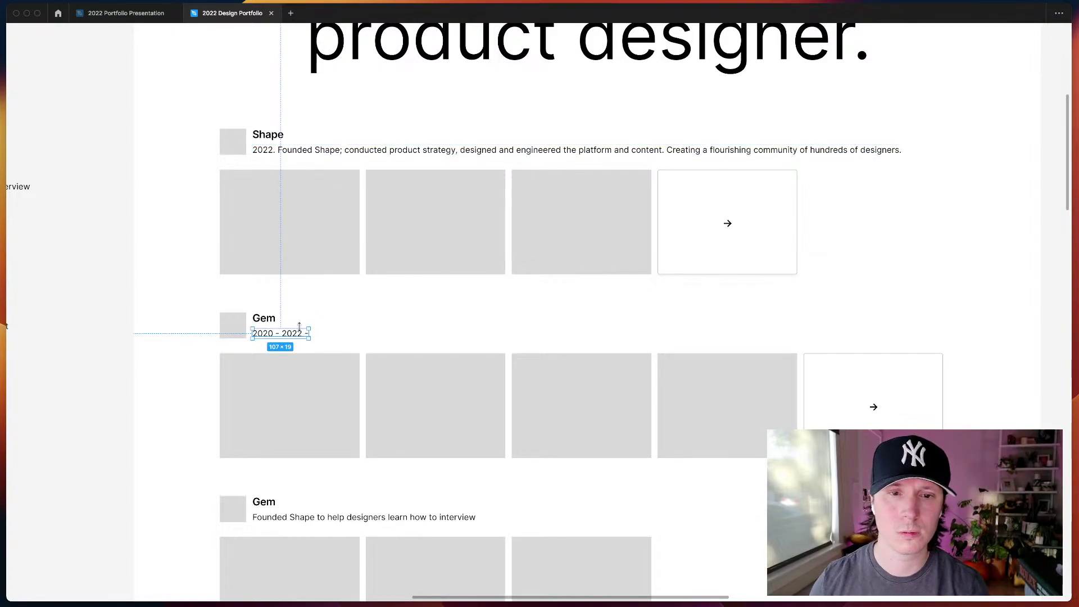
key("Return")
key("Right")
type("/")
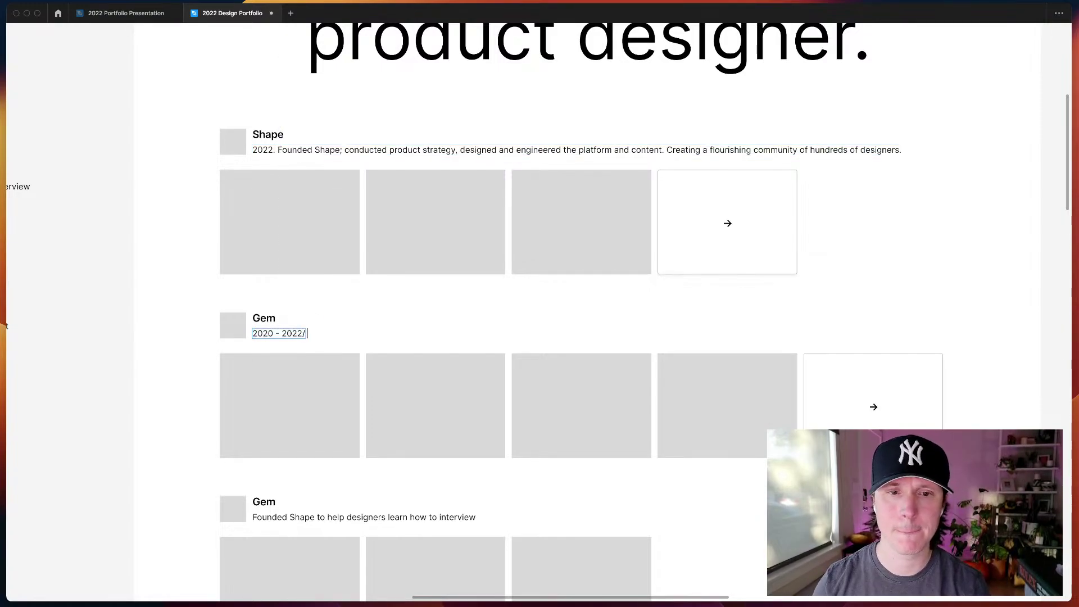
key("BackSpace")
type(".")
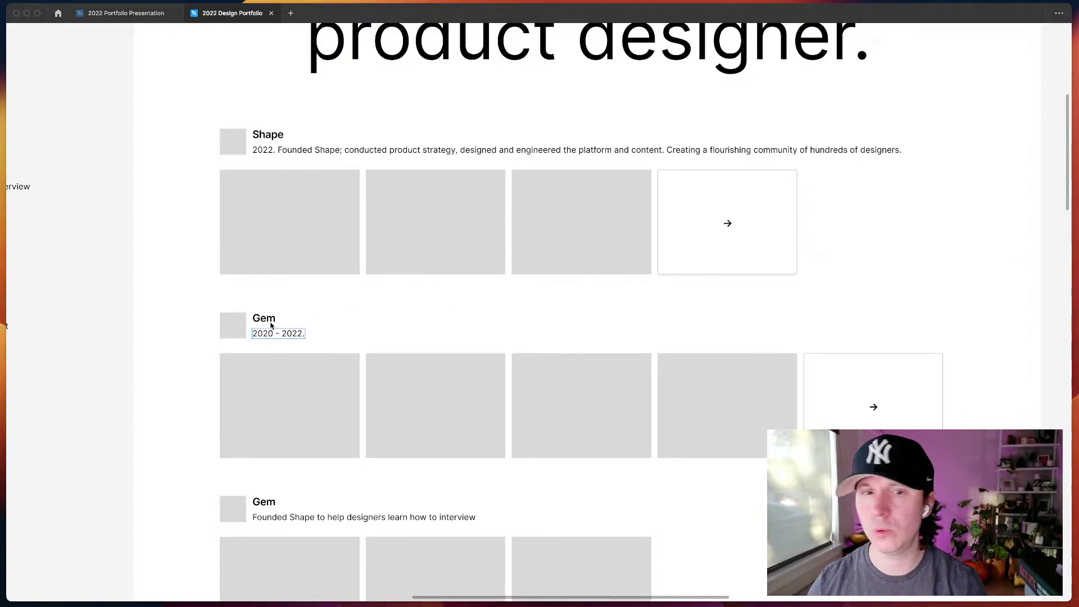
type("Joined")
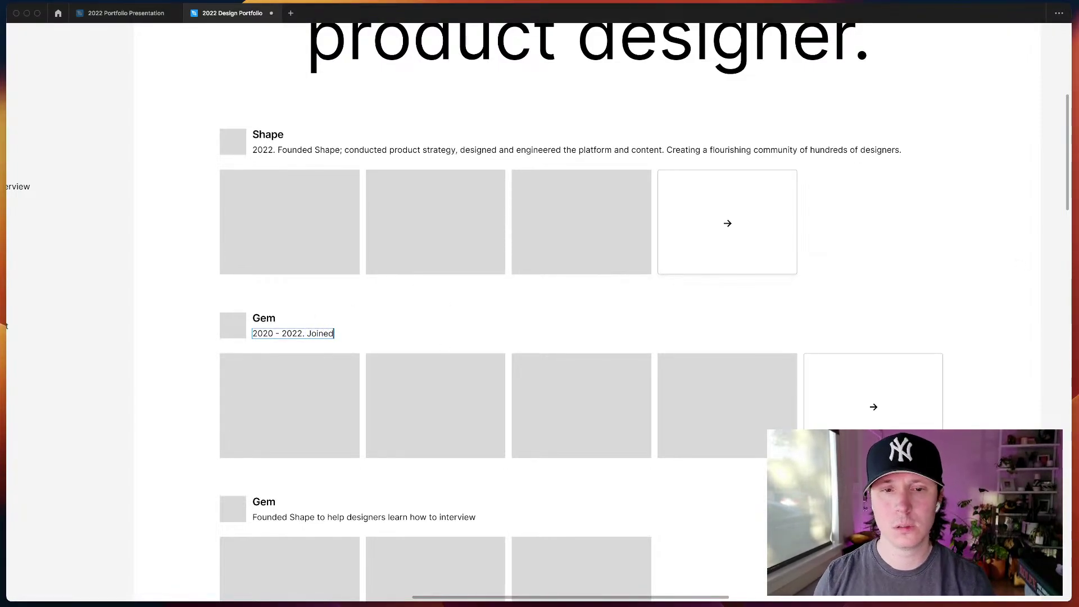
type(" as first designer")
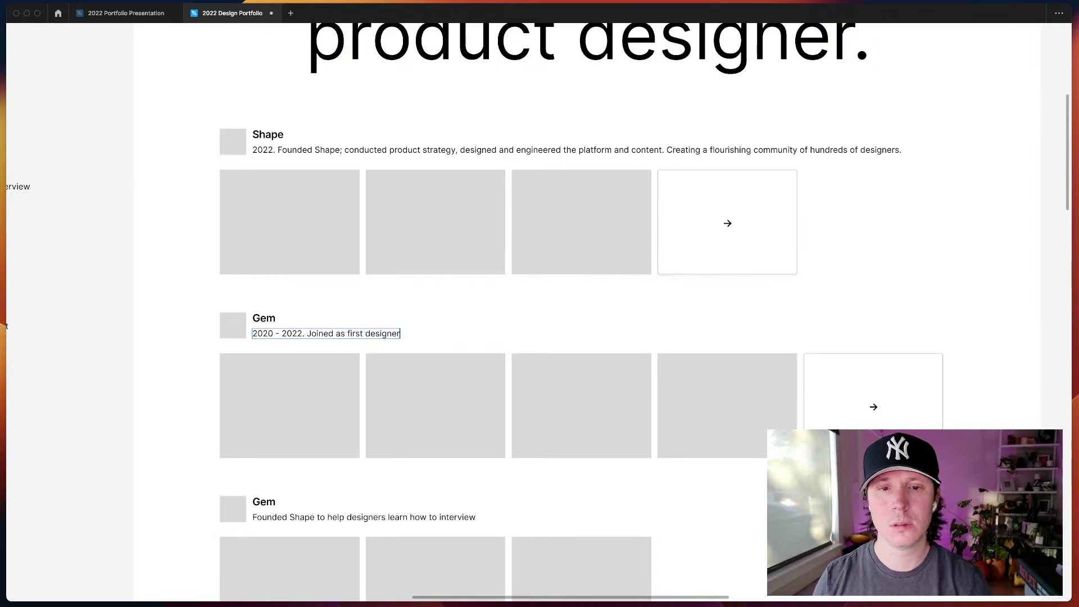
type(" and")
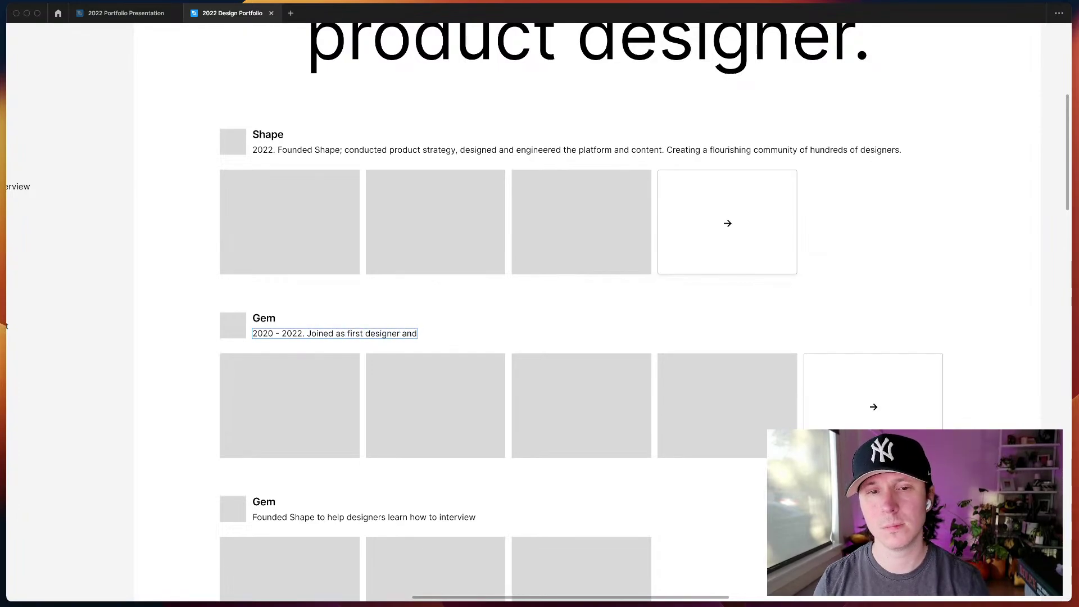
key("alt+BackSpace")
key("alt+BackSpace")
key("alt+BackSpace")
key("alt+BackSpace")
key("alt+BackSpace")
- Rewrite the upper Gem description after the dates as "As Head of Design and the first design hire at Gem, I established the design function, built"
type("As")
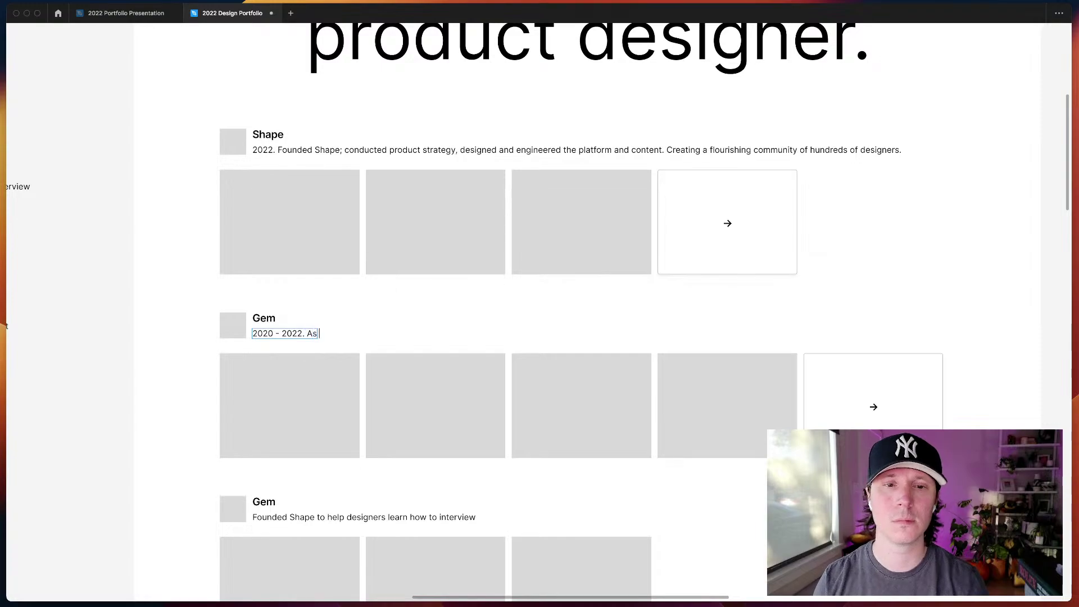
type(" Head of Design and")
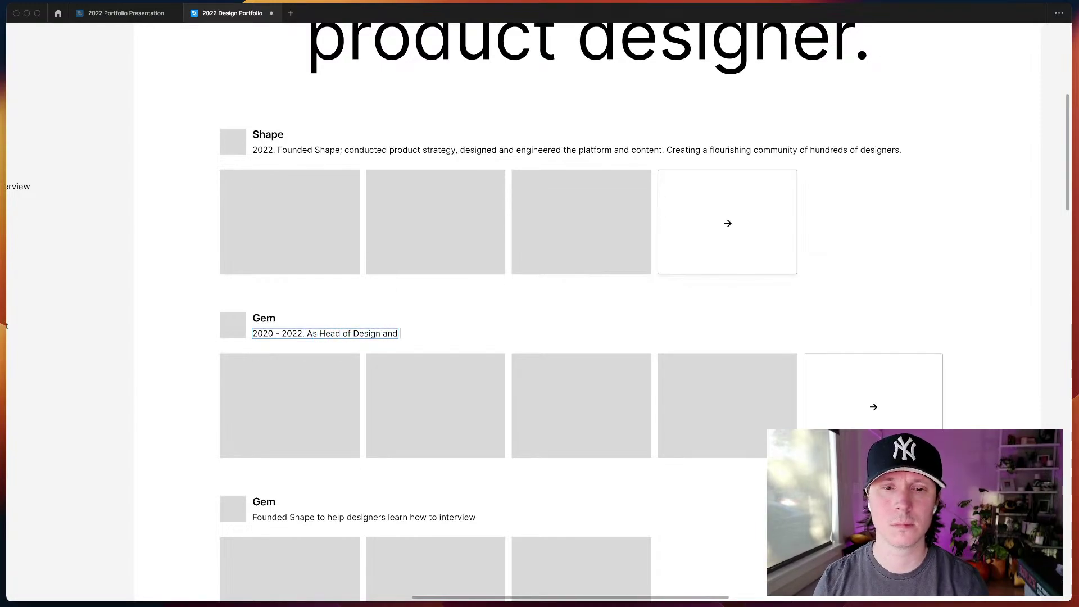
type(" the first design hire")
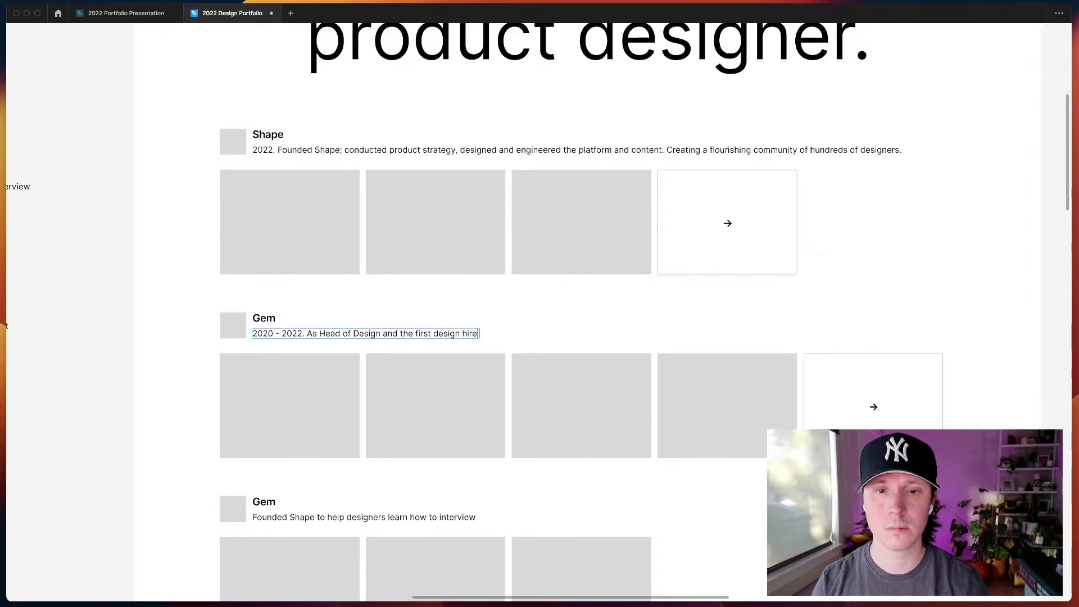
type(" at Gem, I")
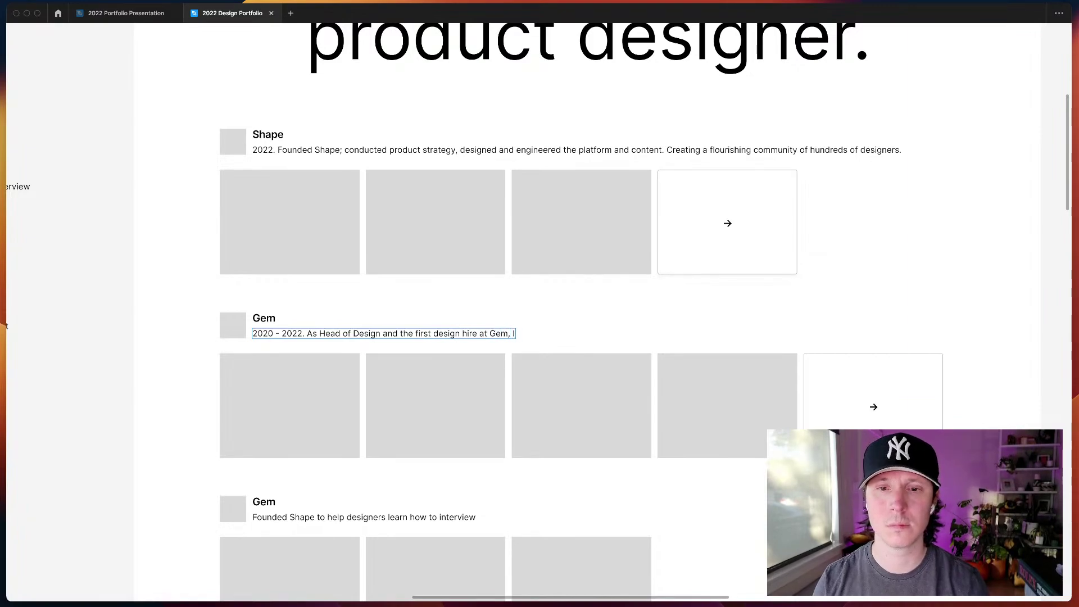
type(" established design")
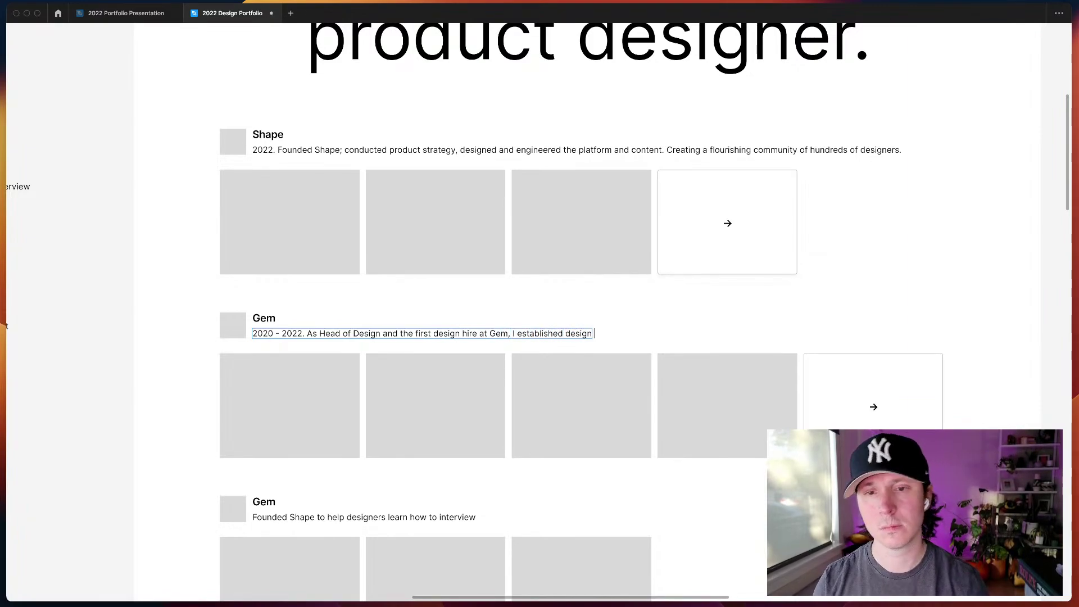
key("alt+BackSpace")
type("the de")
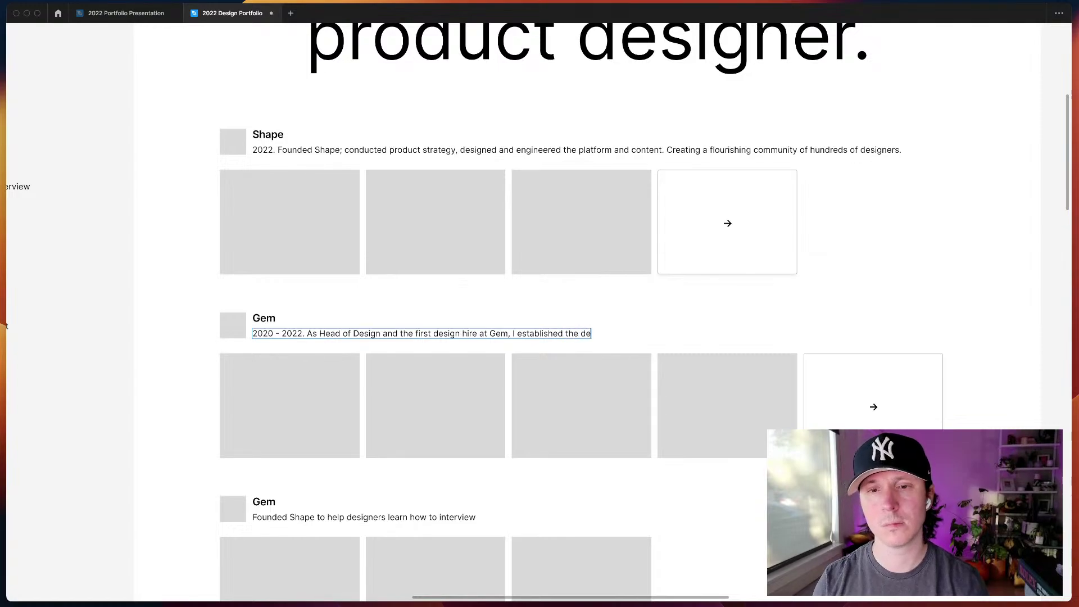
type("sign function, built")
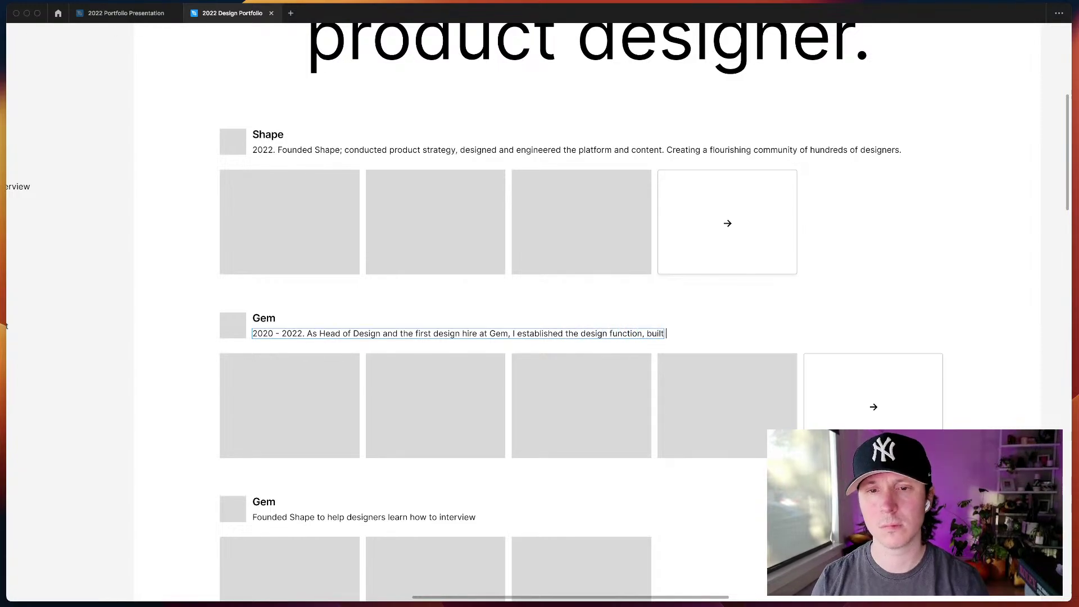
- Finish the upper Gem description with "a distributed team of designers, and helped the company reach $1.2 billion valuation."
type(" a")
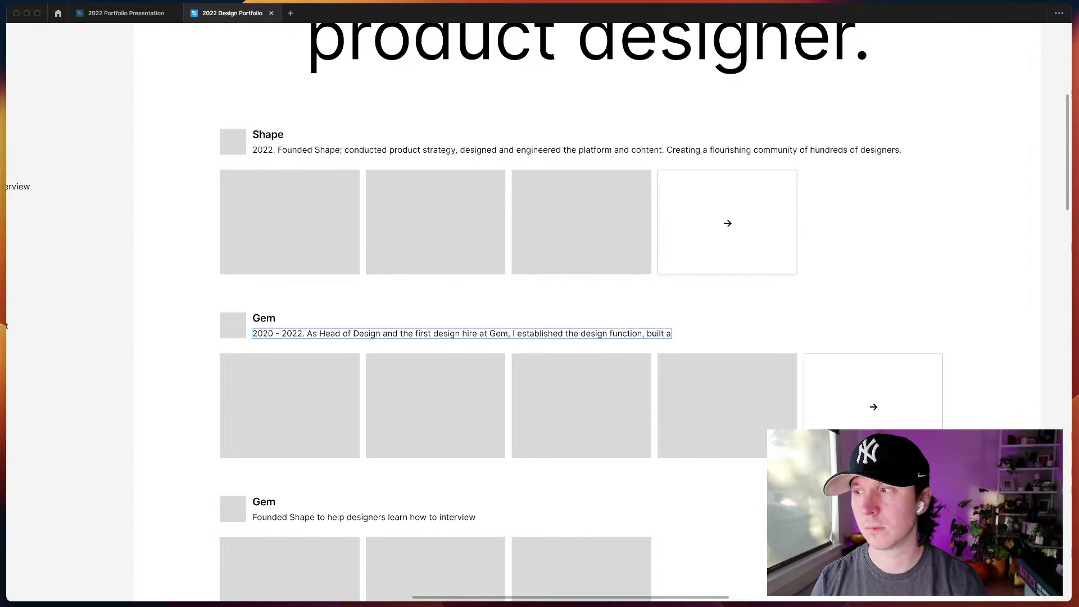
type(" distributed team")
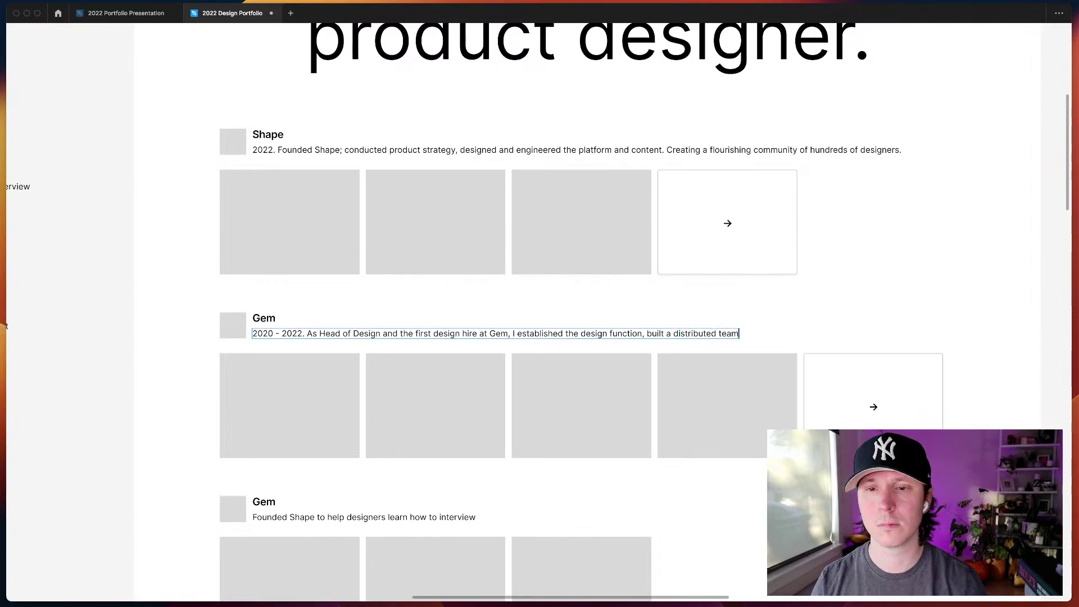
type(" of designers, a")
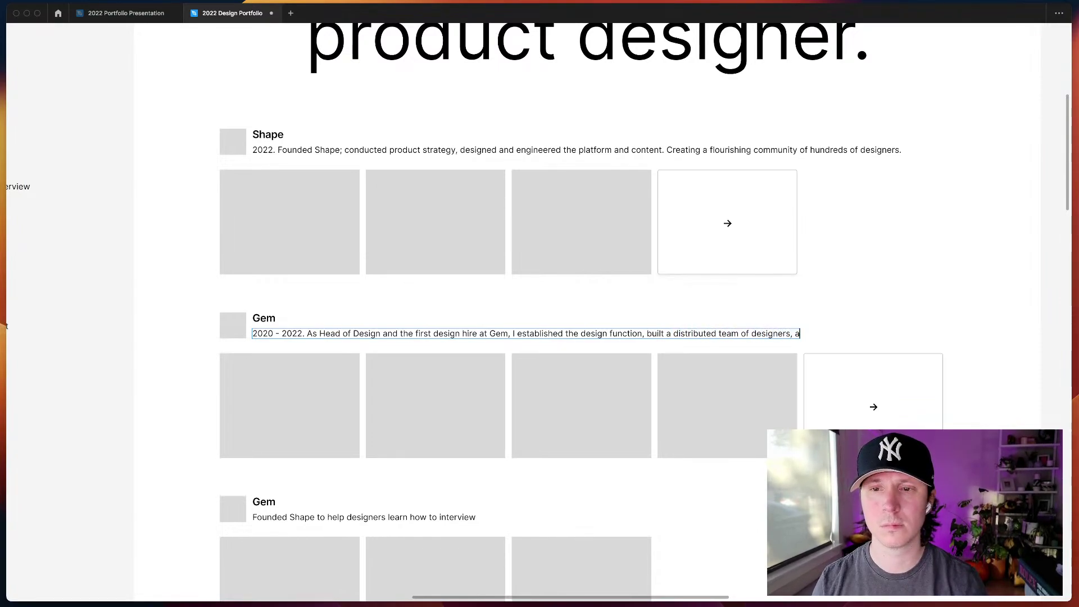
type("nd helped")
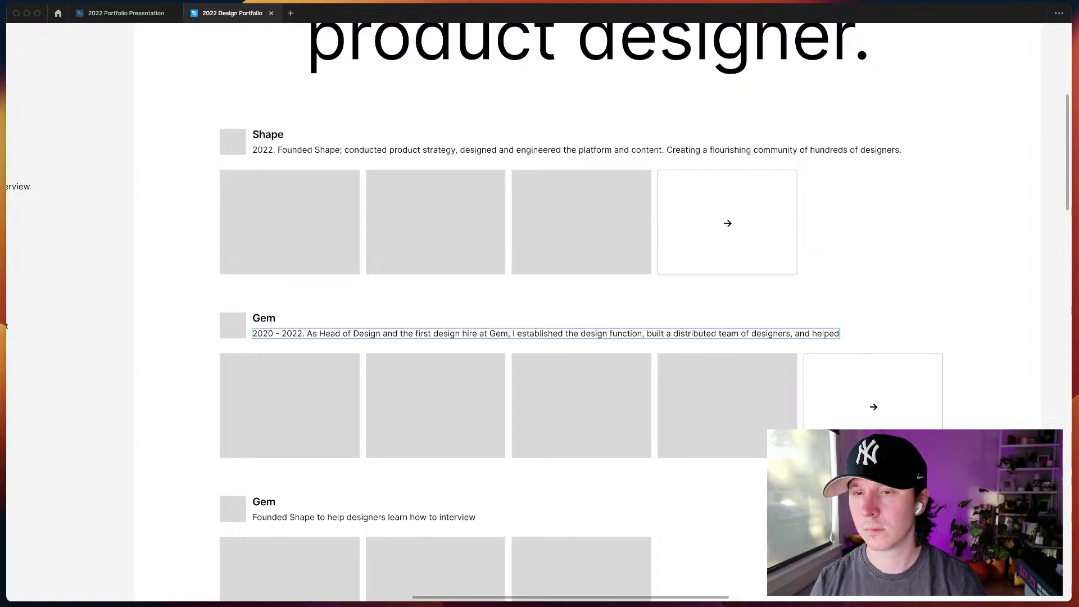
type(" the company")
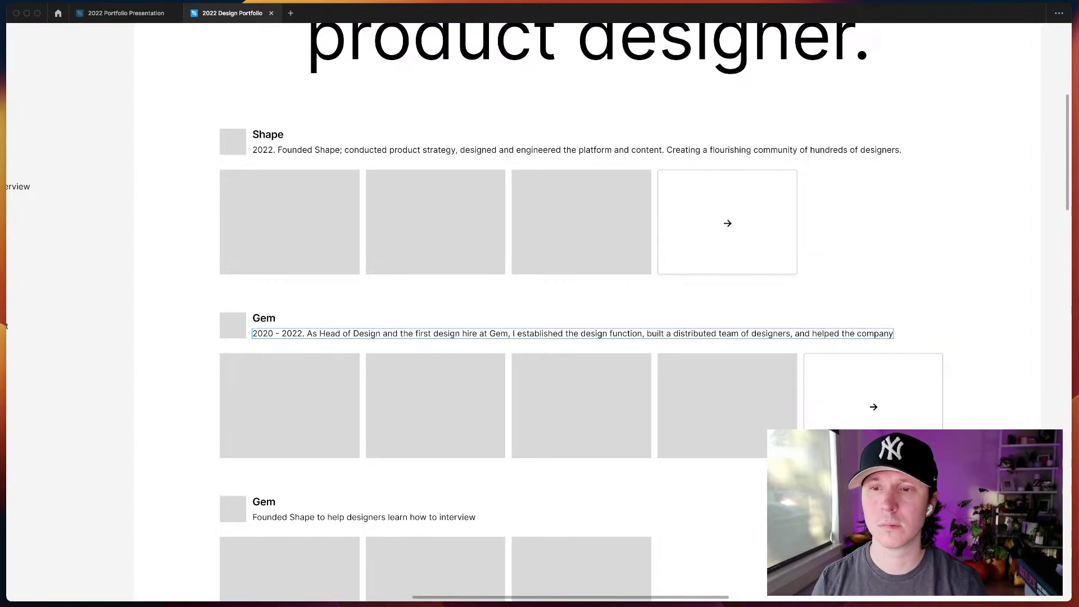
type(" reach $1.2")
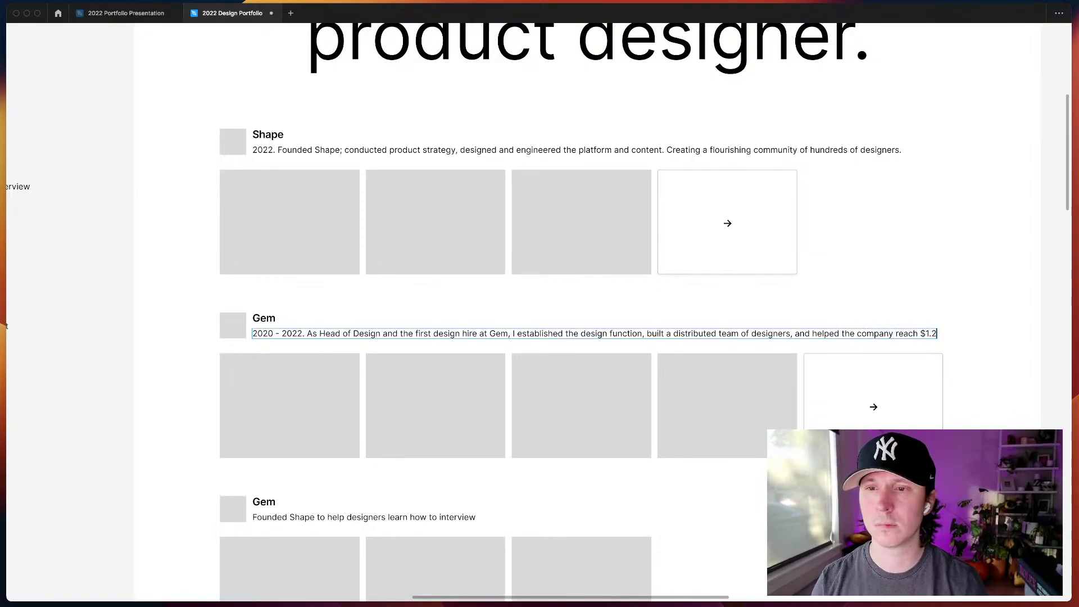
type(" billion valuation.")
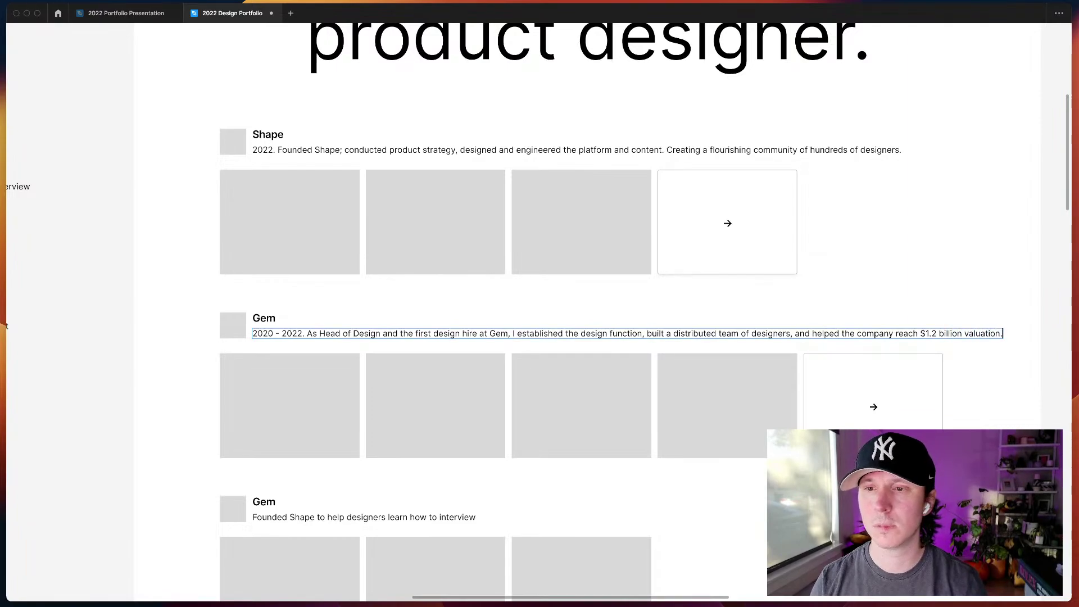
key("Escape")
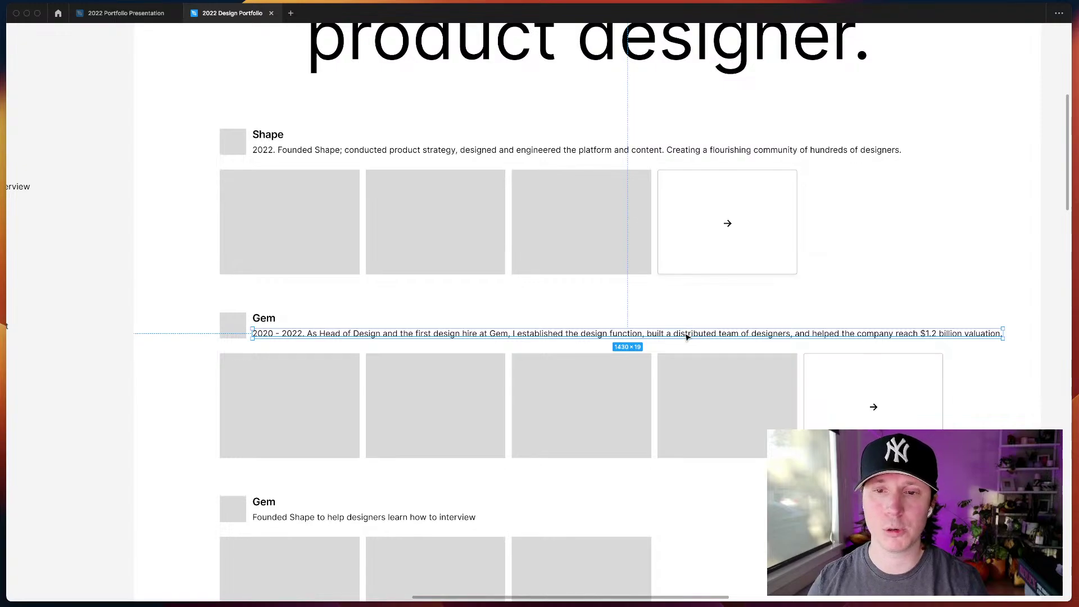
double_click(685, 335)
double_click(824, 336)
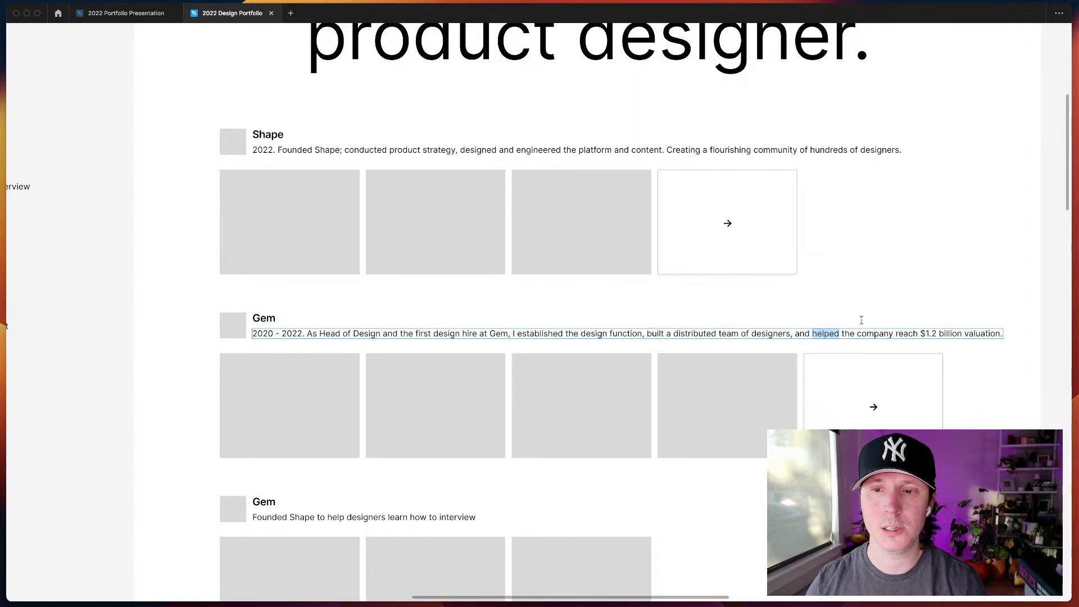
key("Escape")
left_click(907, 313)
left_click(820, 337)
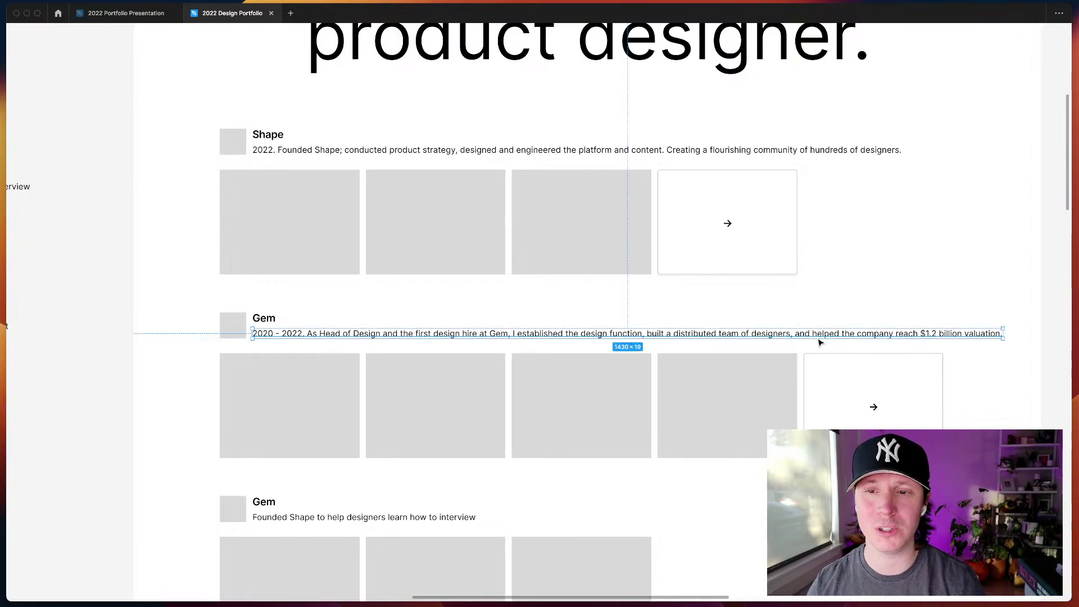
double_click(819, 339)
double_click(826, 336)
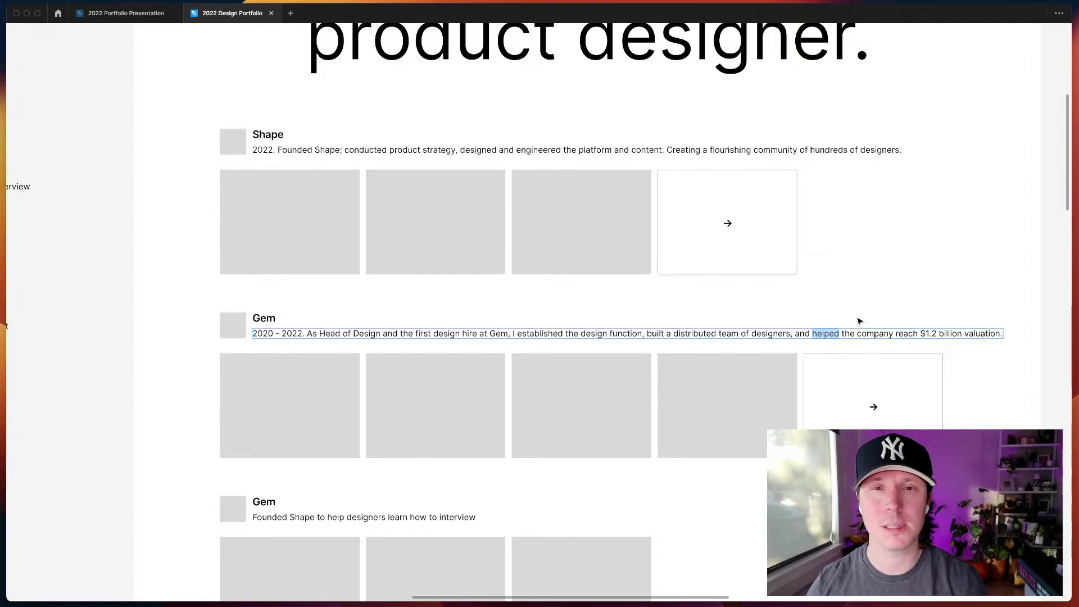
key("Escape")
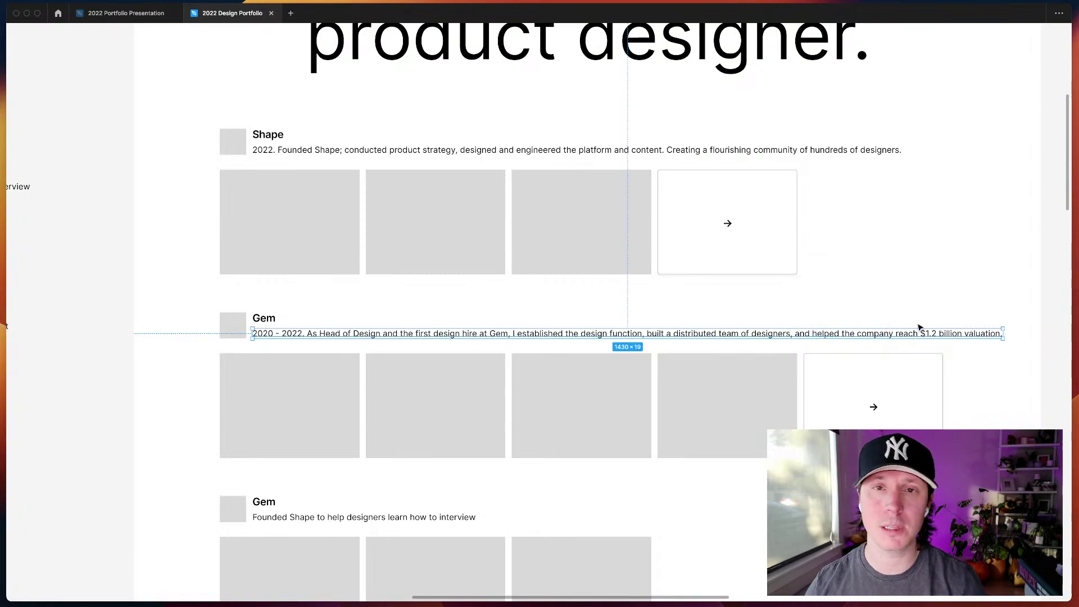
- Narrow the upper Gem description's text box to 760 wide so it wraps in line with the third tile's edge
left_click_drag(1005, 333, 944, 333)
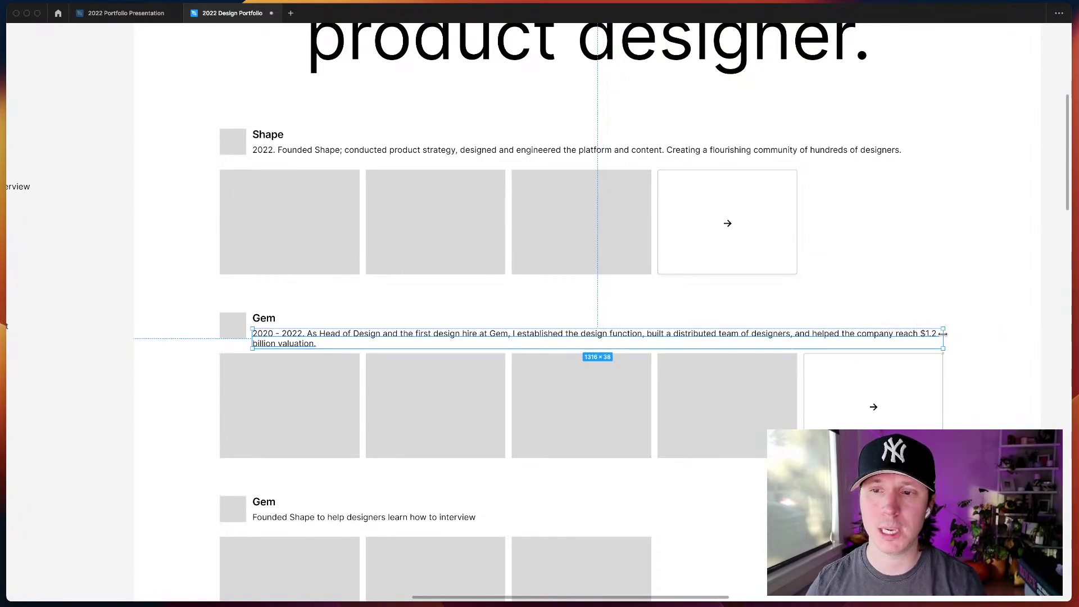
left_click(823, 149)
left_click(826, 149)
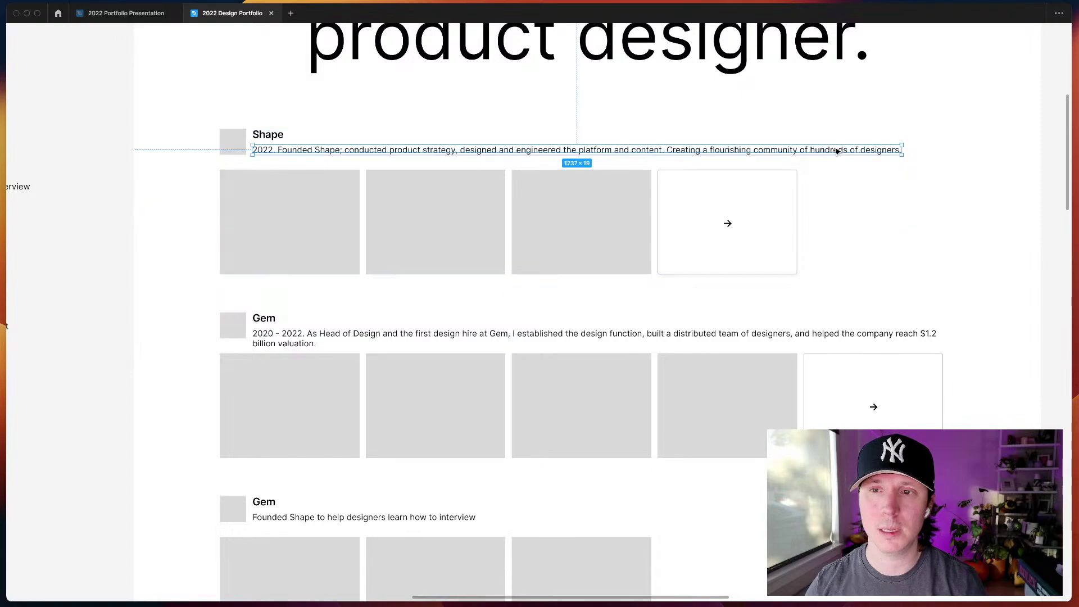
left_click(958, 223)
scroll(962, 259, "down", 1)
scroll(961, 260, "down", 1)
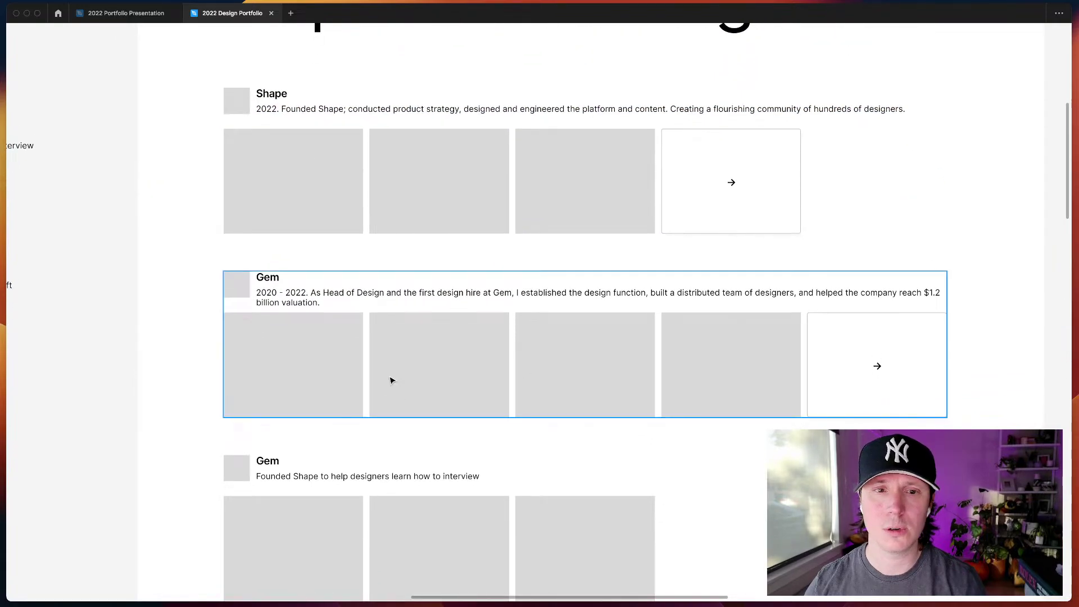
double_click(297, 290)
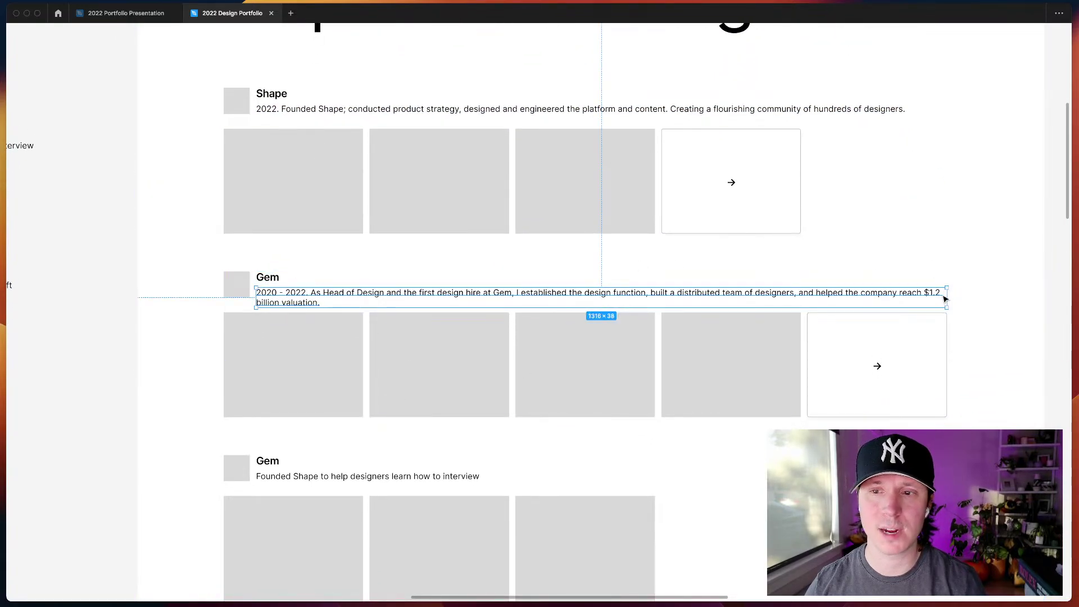
left_click_drag(944, 299, 653, 299)
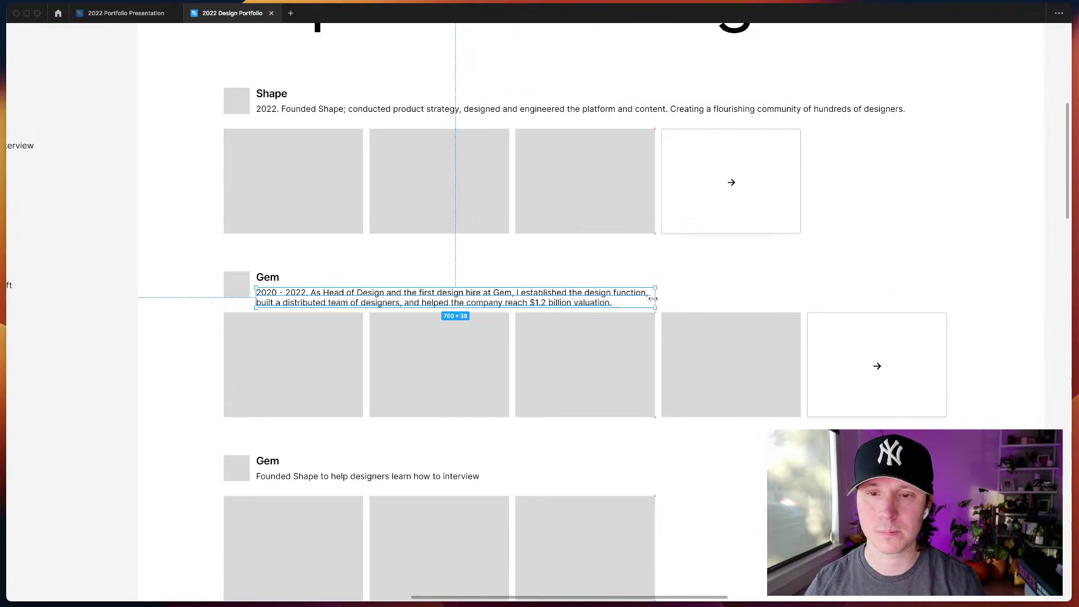
- Narrow the Shape description's text box to end near the third tile's edge, wrapping it onto two lines
double_click(866, 112)
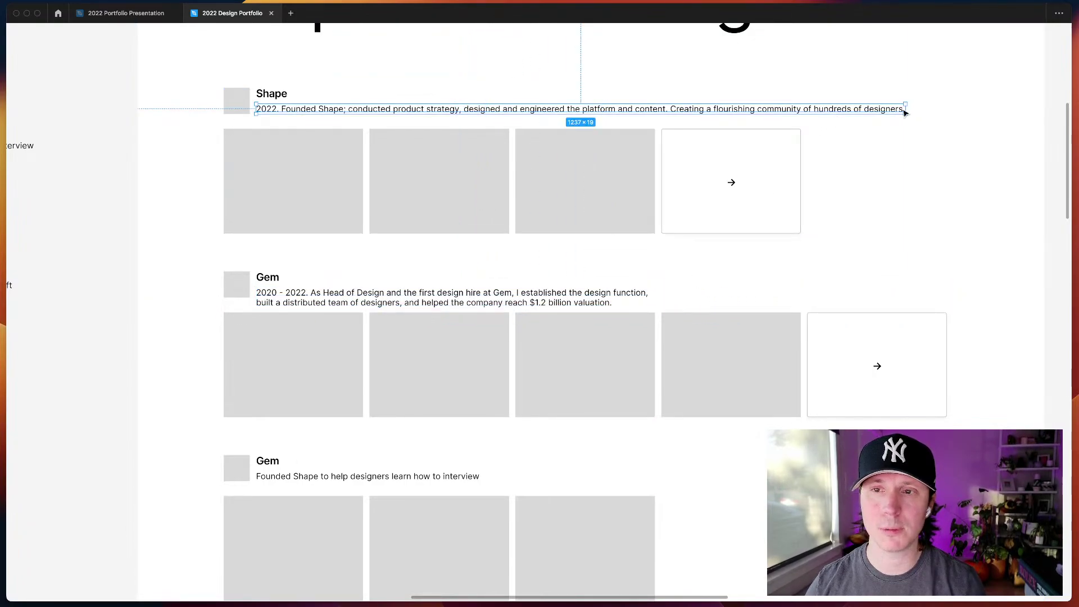
left_click_drag(905, 109, 652, 109)
left_click(886, 231)
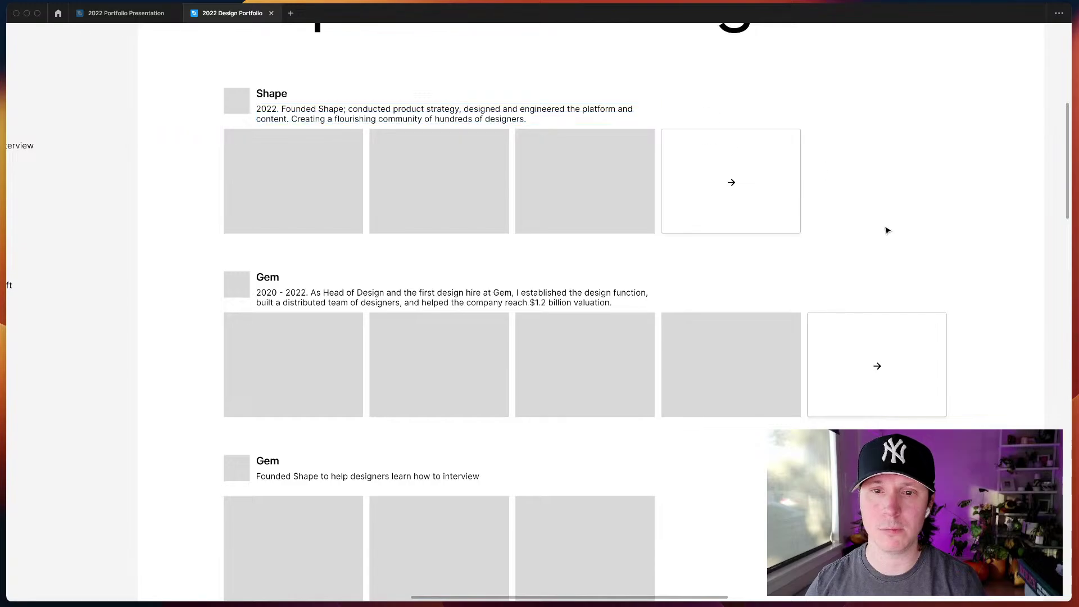
- Move the first three tiles of the upper Gem section into a second row starting beneath its fourth tile
scroll(886, 231, "up", 2)
scroll(886, 231, "right", 2)
scroll(886, 231, "up", 5)
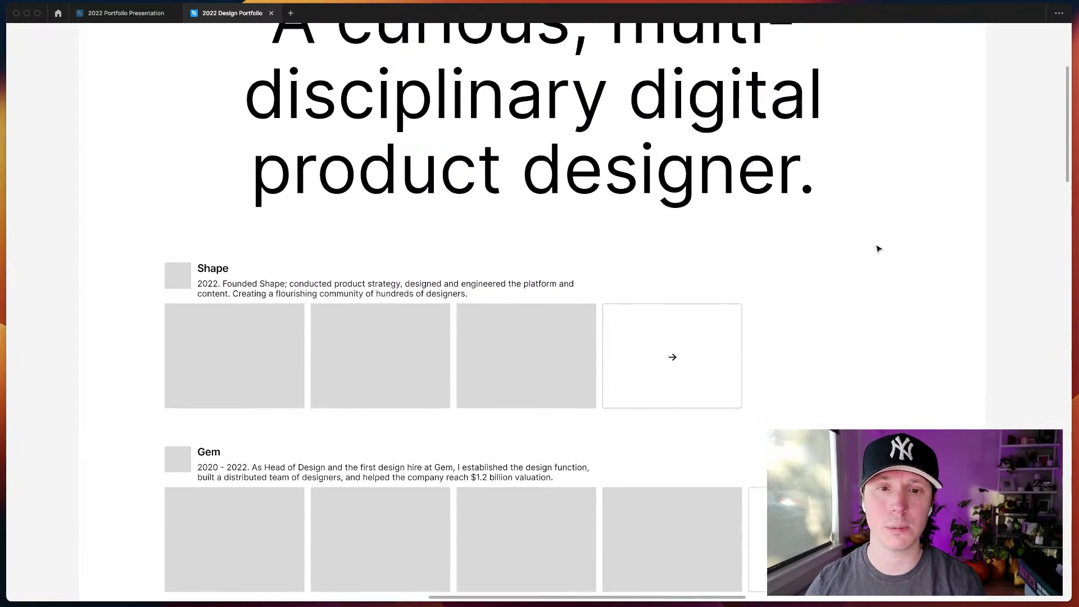
scroll(878, 247, "down", 4)
scroll(878, 248, "down", 3)
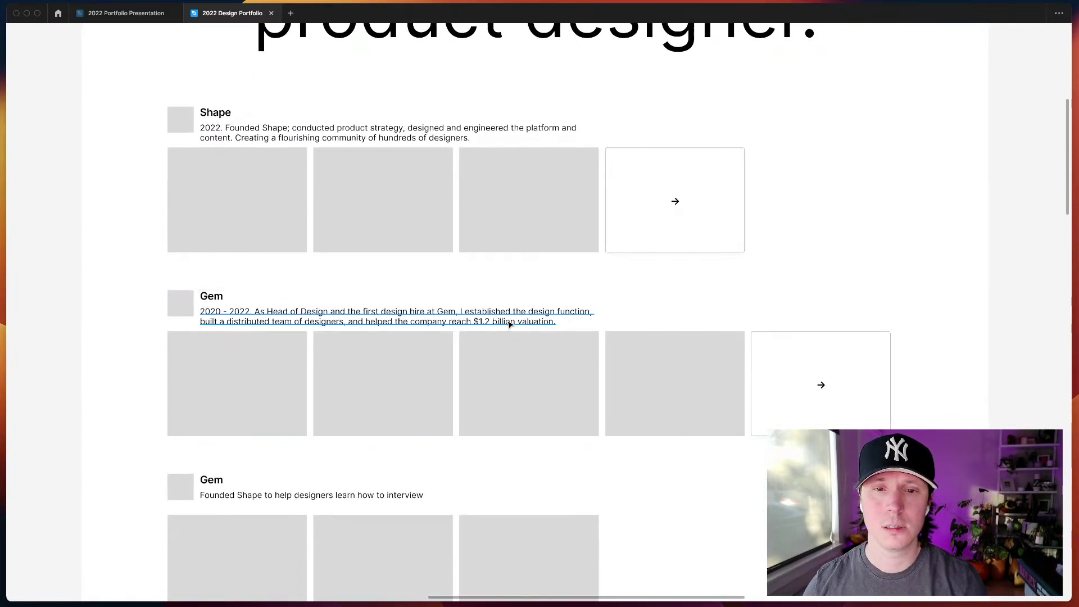
left_click(510, 324)
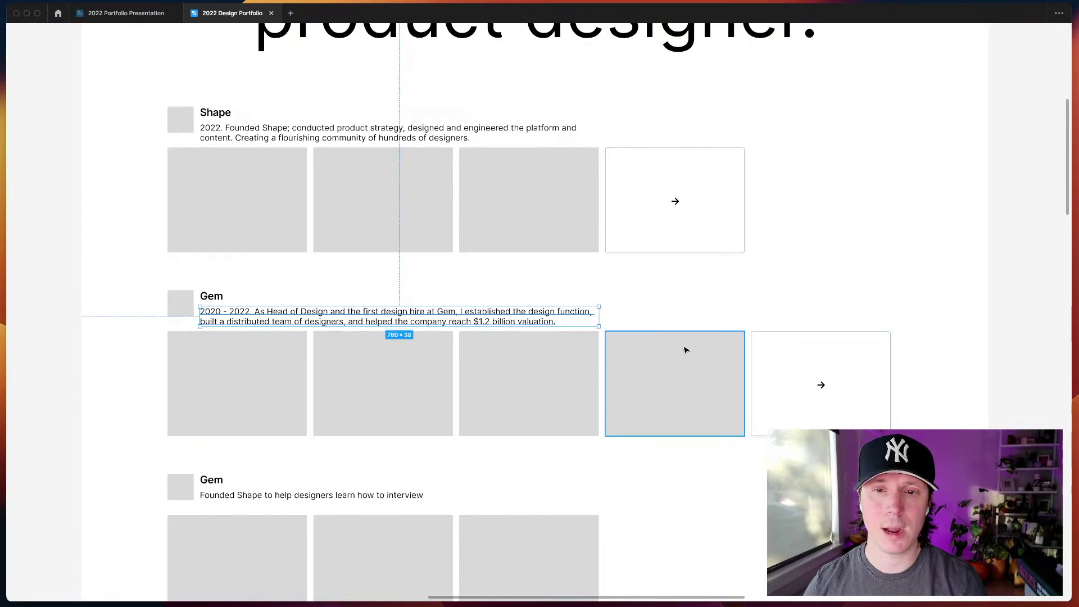
left_click(298, 380)
left_click(387, 381, "shift")
left_click(568, 380, "shift")
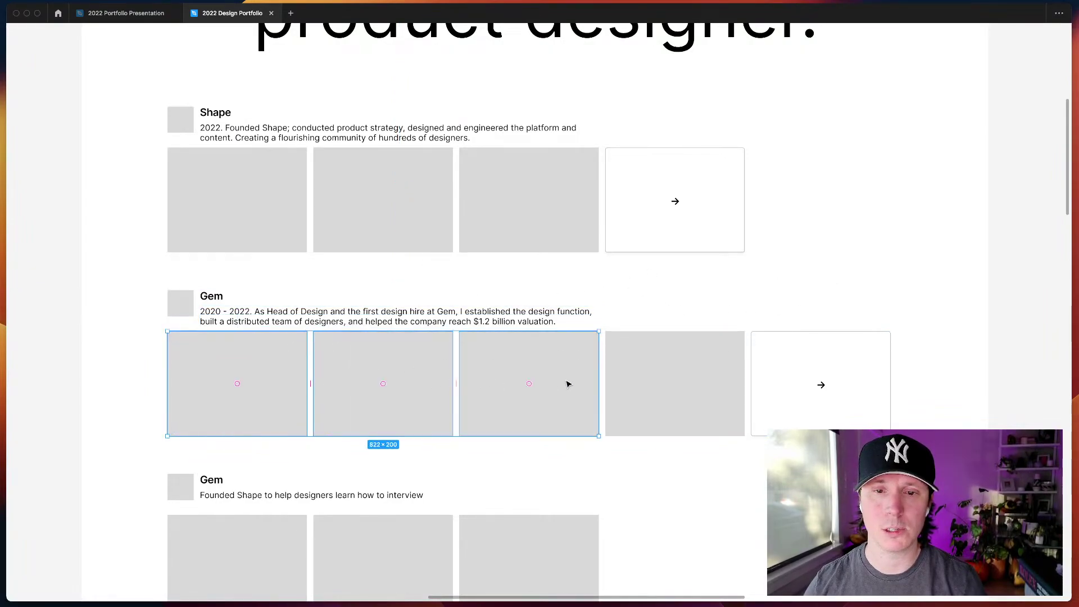
left_click_drag(568, 380, 860, 495)
- Reduce the upper Gem tiles to three without the arrow card, arranged in two columns beside the description and top-aligned with the section
left_click(526, 472)
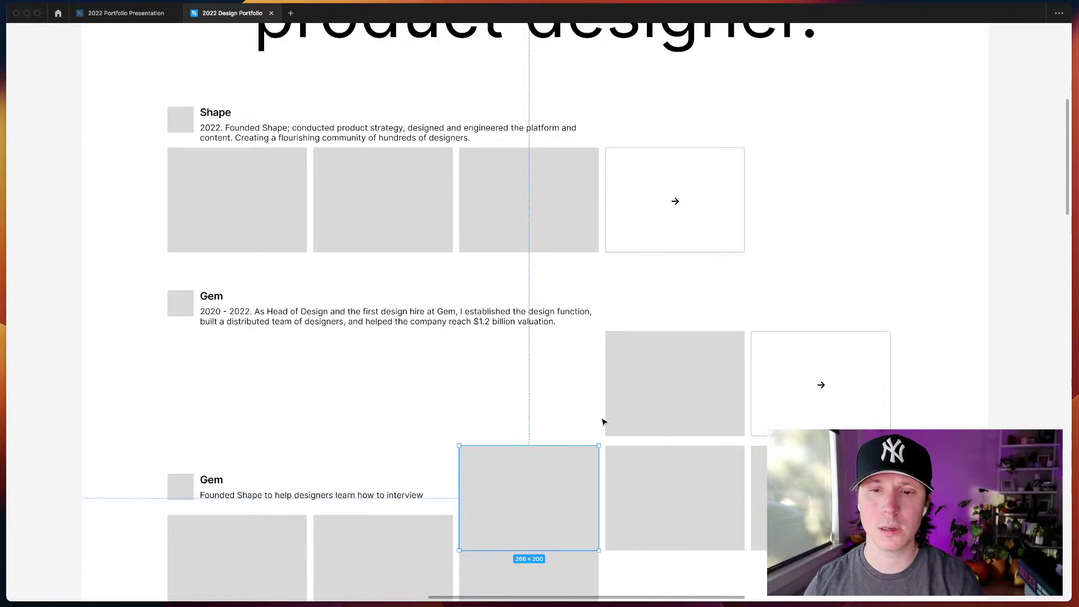
left_click_drag(596, 450, 663, 379)
left_click(665, 460)
key("super+a")
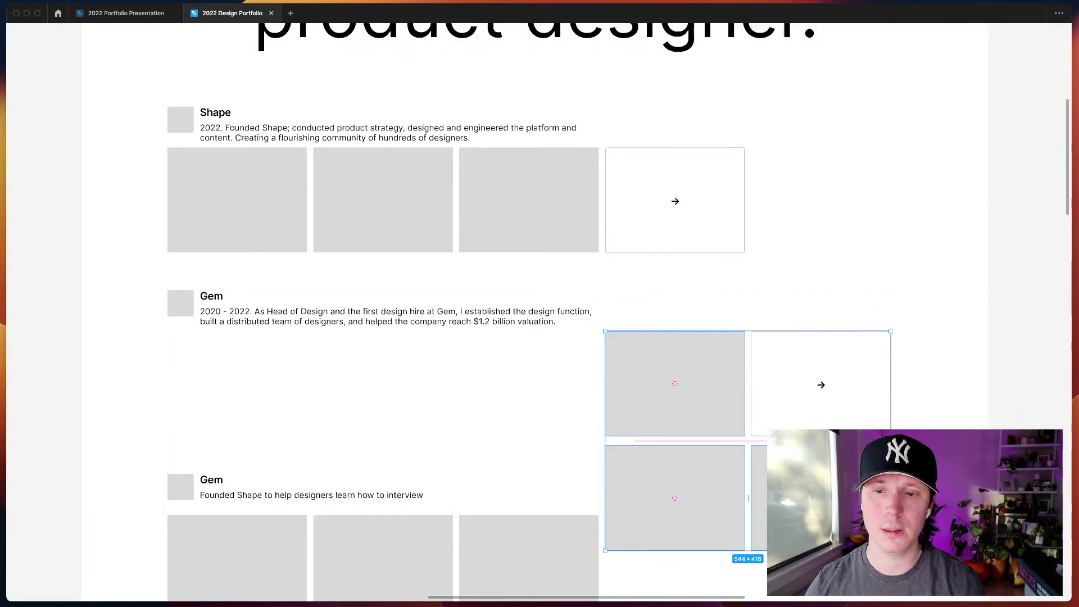
left_click_drag(821, 393, 674, 440)
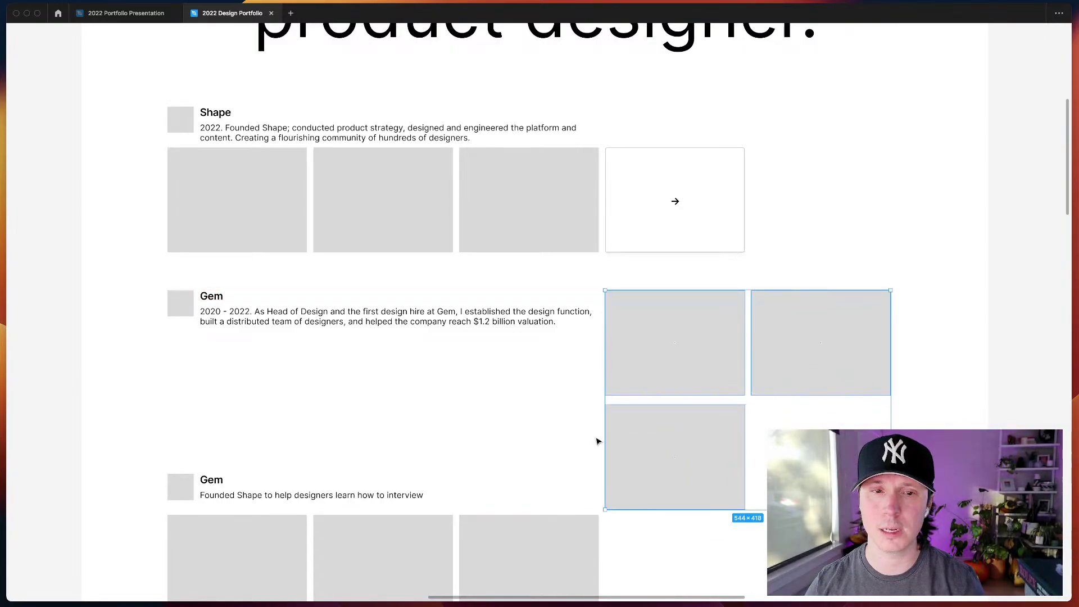
- Shift the lower Gem section down to clear the two-row tiles, and move the upper Gem section farther below Shape
left_click(597, 441)
scroll(483, 441, "down", 3)
left_click_drag(420, 436, 420, 532)
left_click(447, 344)
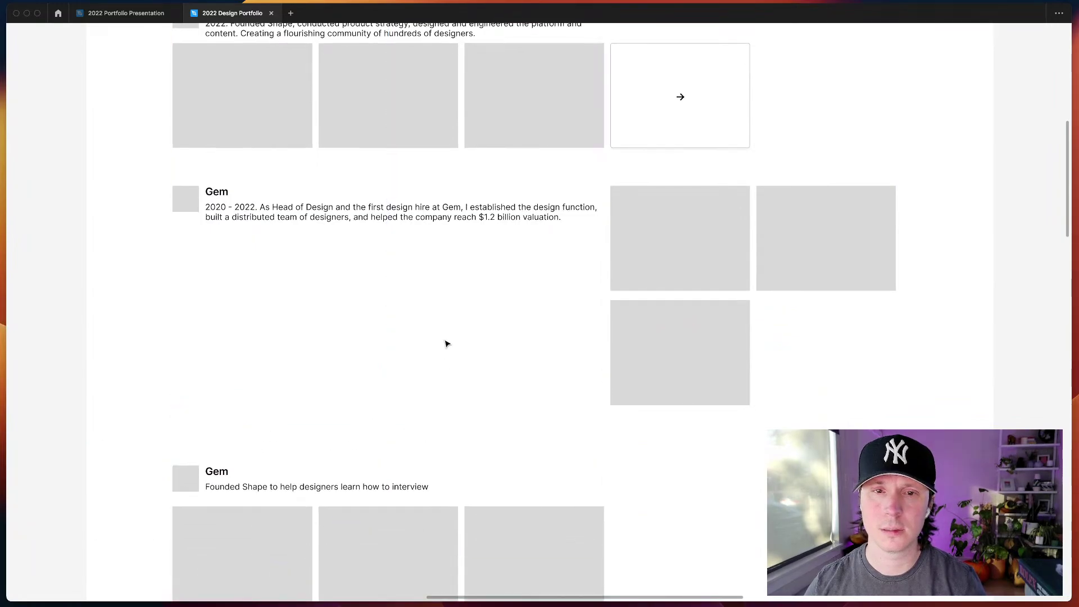
scroll(447, 344, "up", 5)
left_click_drag(335, 428, 335, 456)
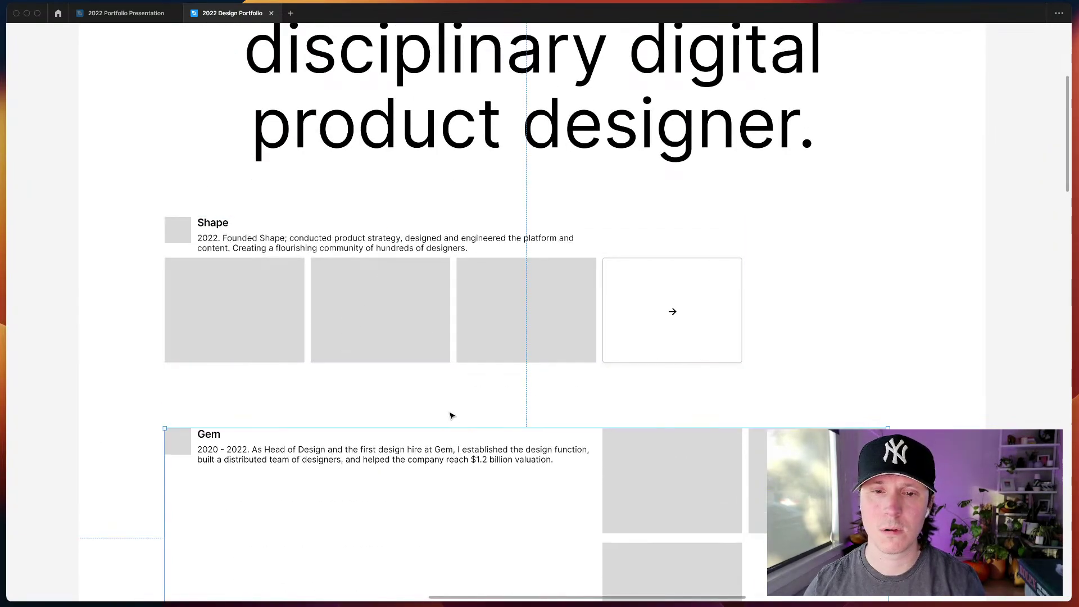
- Delete the lower Gem section and put a duplicate of the two-column Gem section in its place
scroll(452, 416, "down", 7)
left_click(404, 409)
scroll(433, 388, "up", 4)
key("Delete")
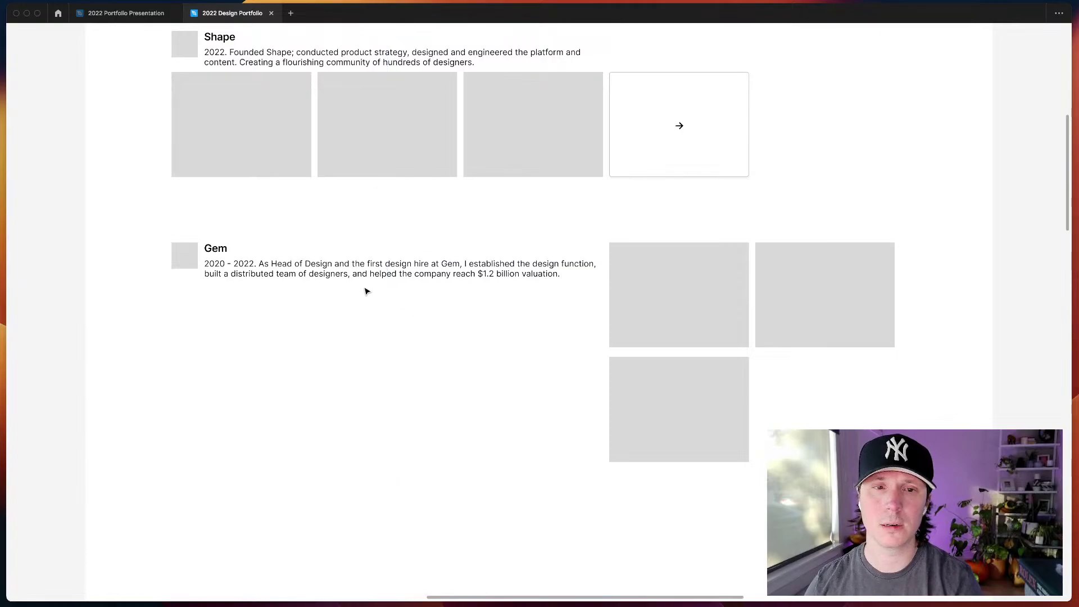
left_click(366, 291)
key("ctrl+d")
scroll(667, 506, "down", 3)
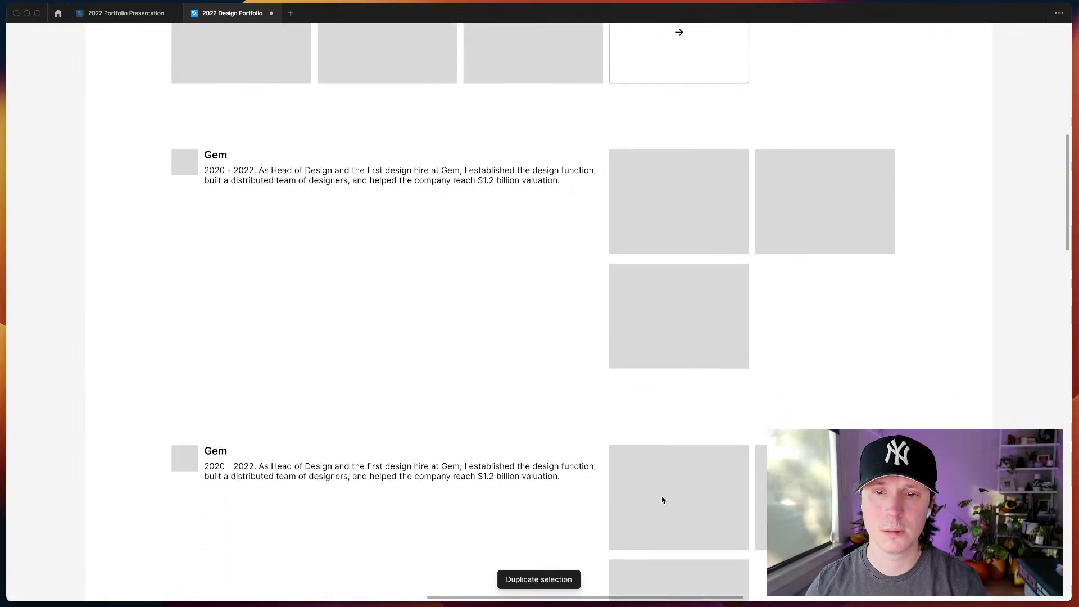
scroll(506, 403, "down", 5)
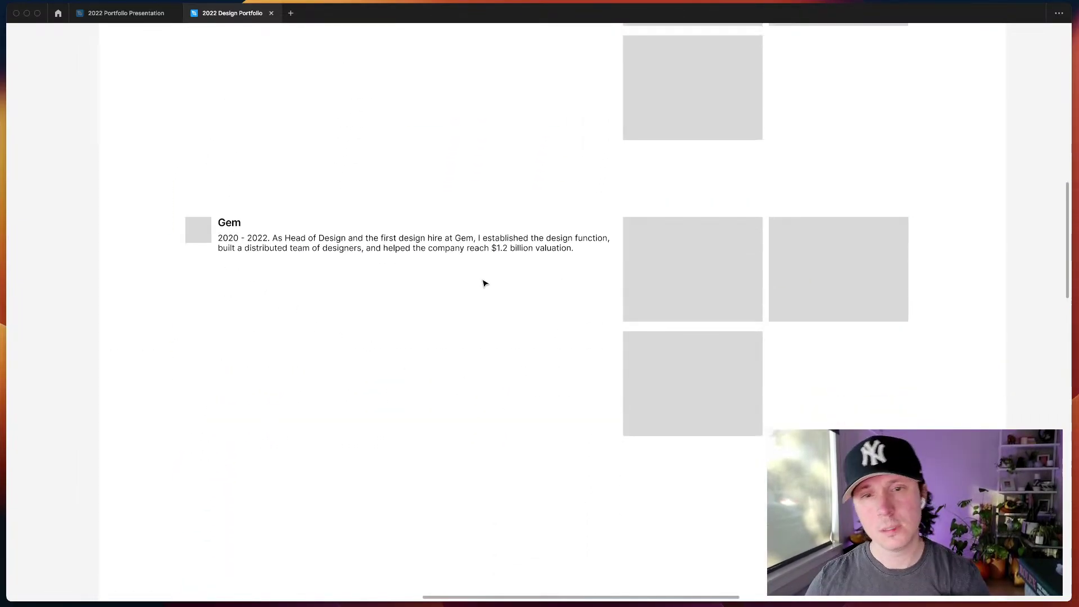
scroll(578, 303, "up", 3)
scroll(475, 357, "up", 5)
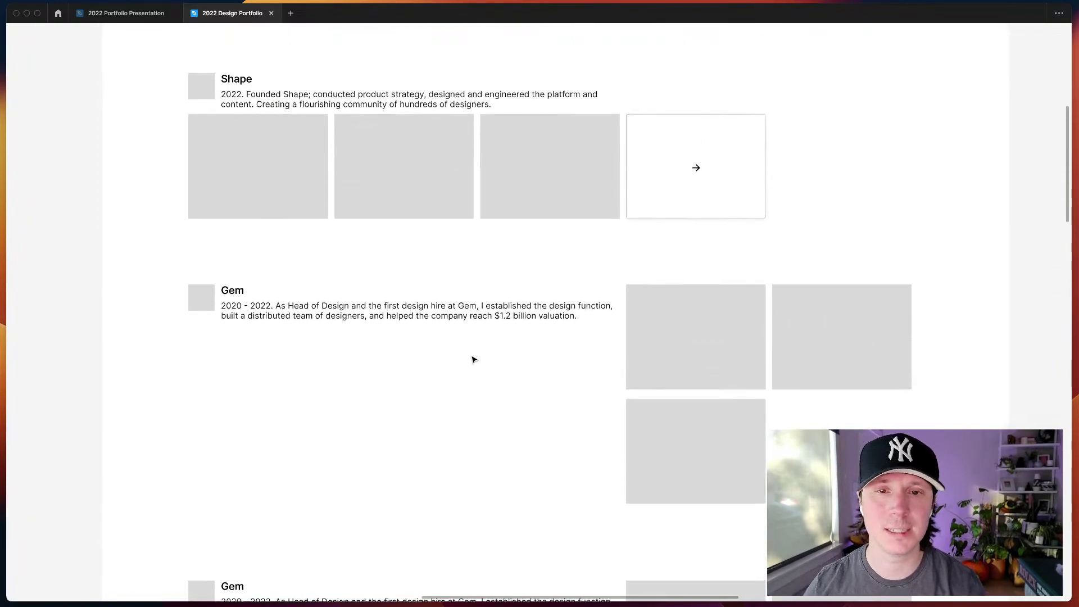
scroll(474, 360, "down", 5)
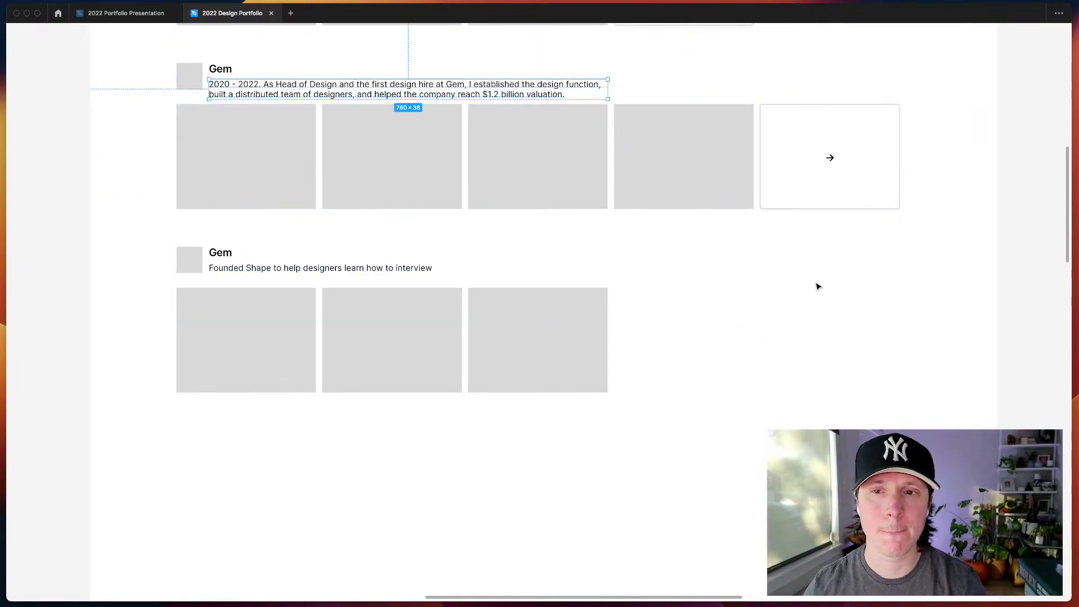
scroll(792, 284, "up", 5)
scroll(818, 345, "down", 3)
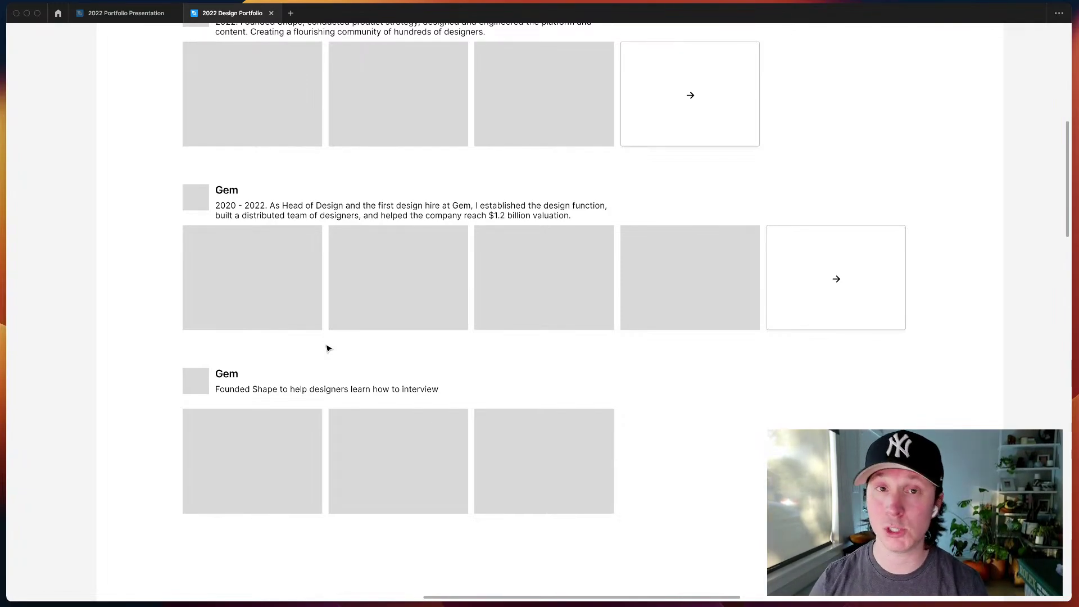
left_click(561, 424)
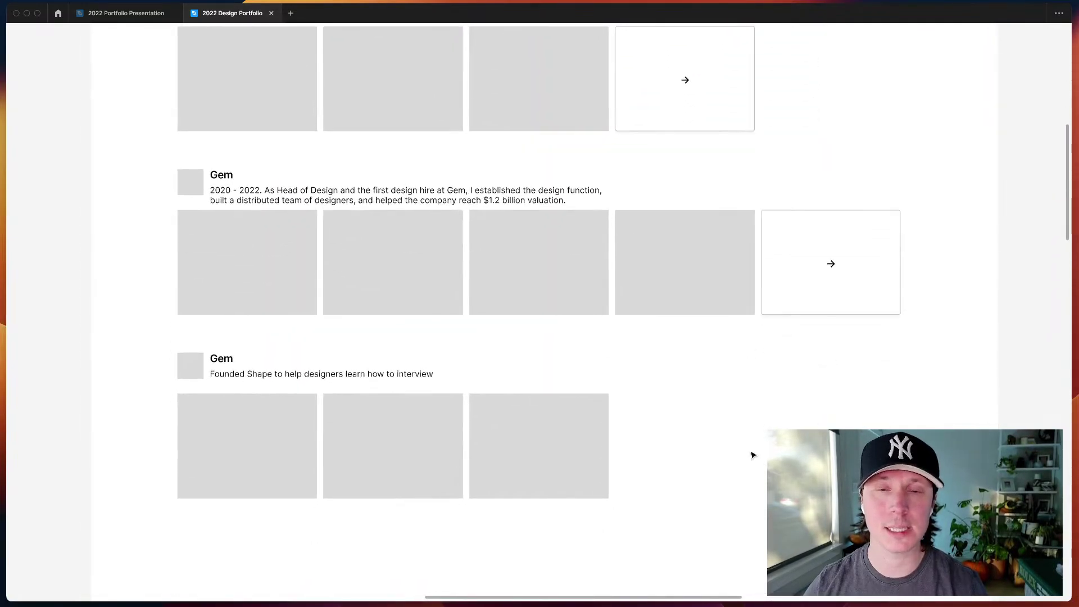
left_click(452, 417)
scroll(453, 416, "down", 1)
left_click(672, 364)
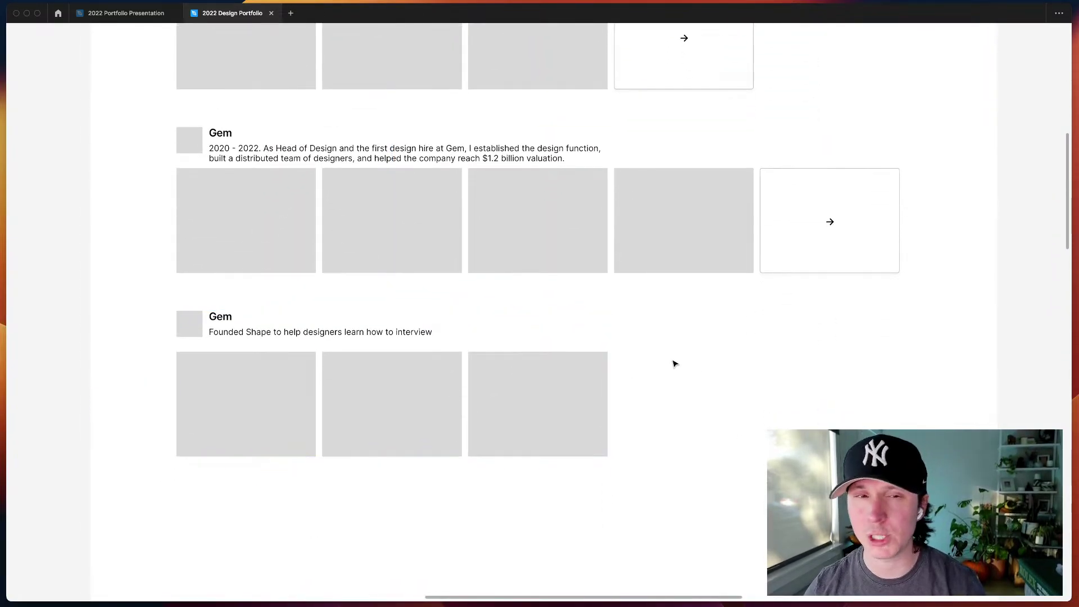
- Enlarge the upper Gem section's logo square to 67 × 67 and shift its heading and description right to clear it
left_click(238, 241)
left_click(222, 154)
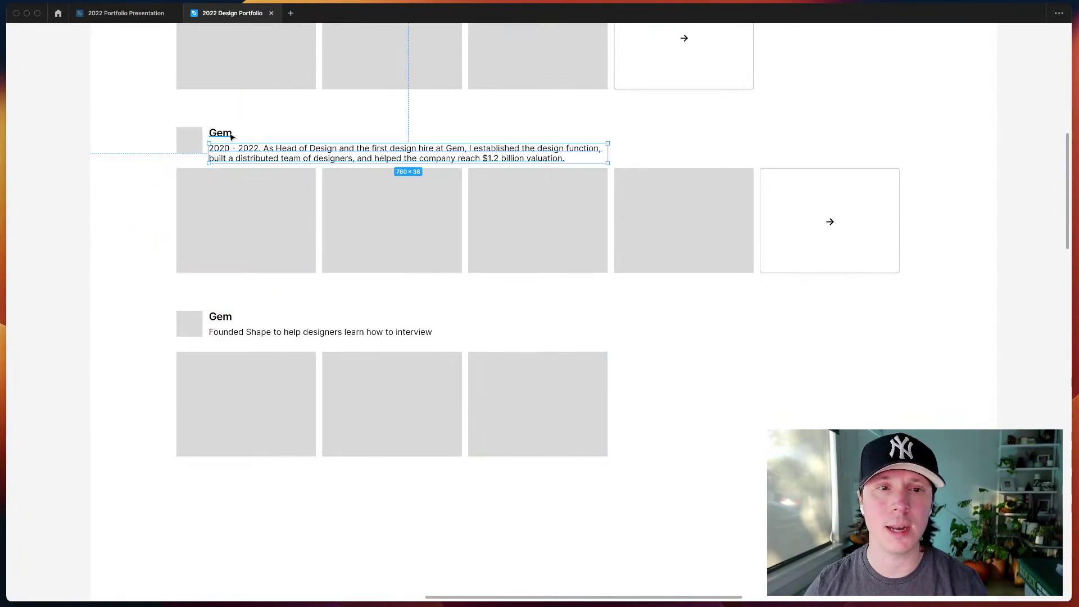
left_click(188, 150)
mouse_move(203, 151)
left_mouse_down()
mouse_move(218, 172)
mouse_move(209, 162)
left_mouse_up()
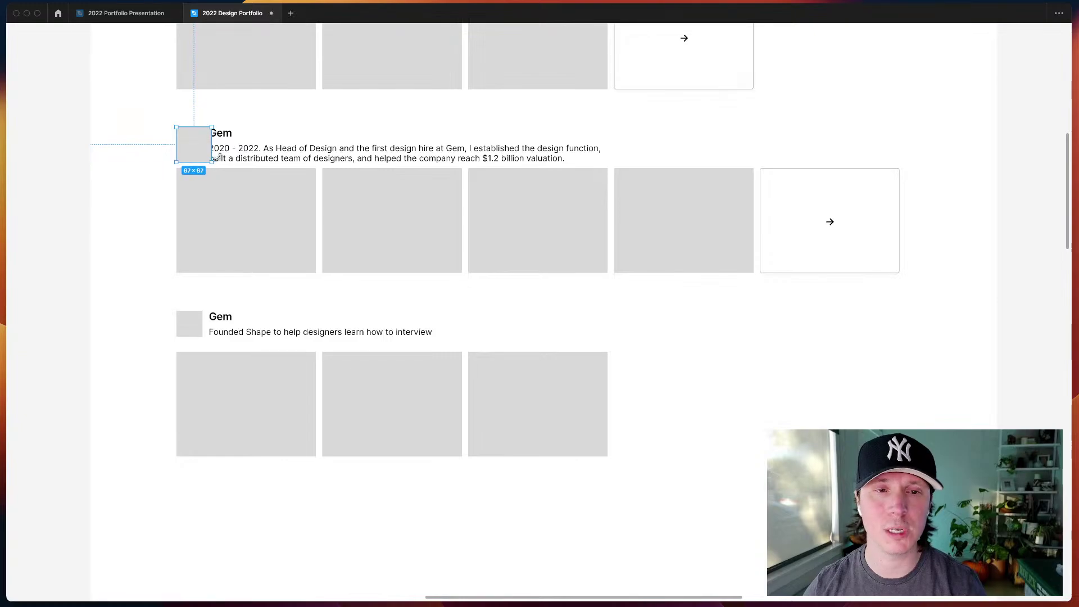
left_click(234, 158)
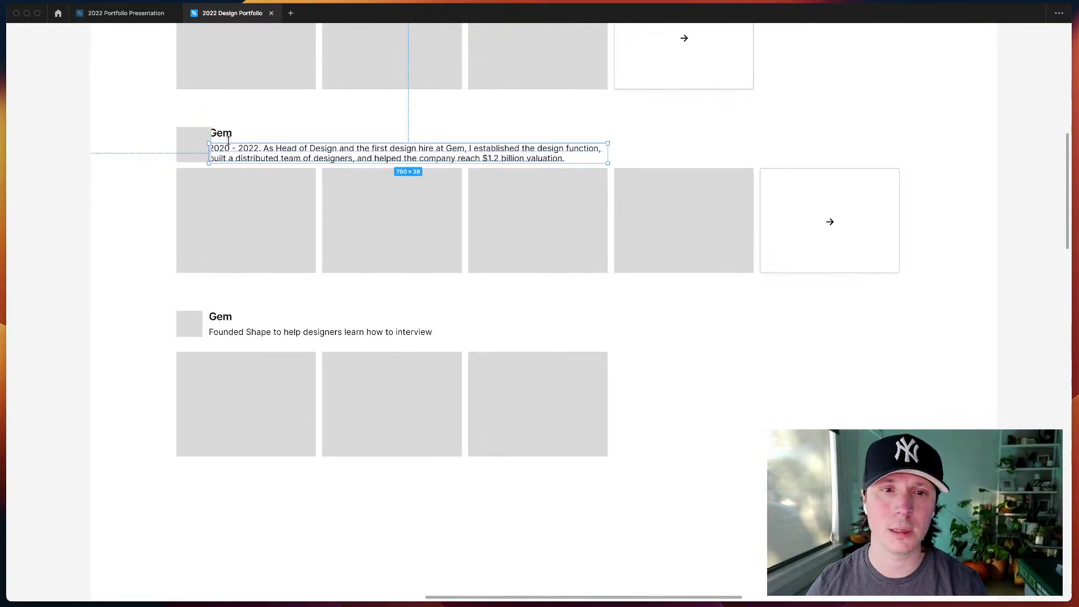
left_click(228, 141, "shift")
left_click_drag(220, 138, 230, 141)
- Move the upper Gem section's four tiles and arrow card down together by 10 px
left_click(219, 200)
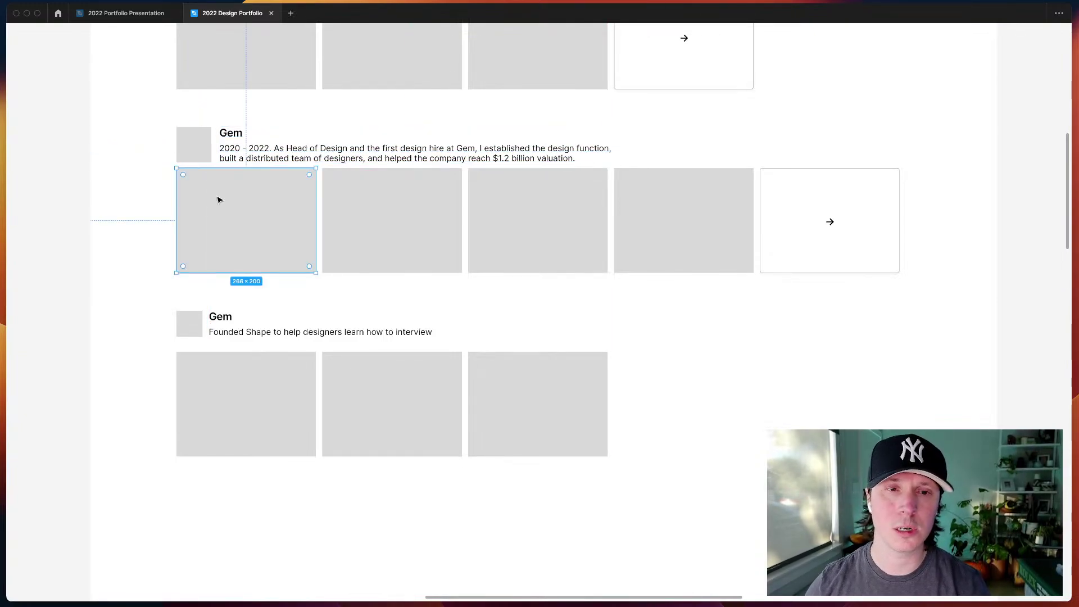
left_click(373, 202, "shift")
left_click(518, 214, "shift")
left_click(679, 218, "shift")
left_click(836, 220, "shift")
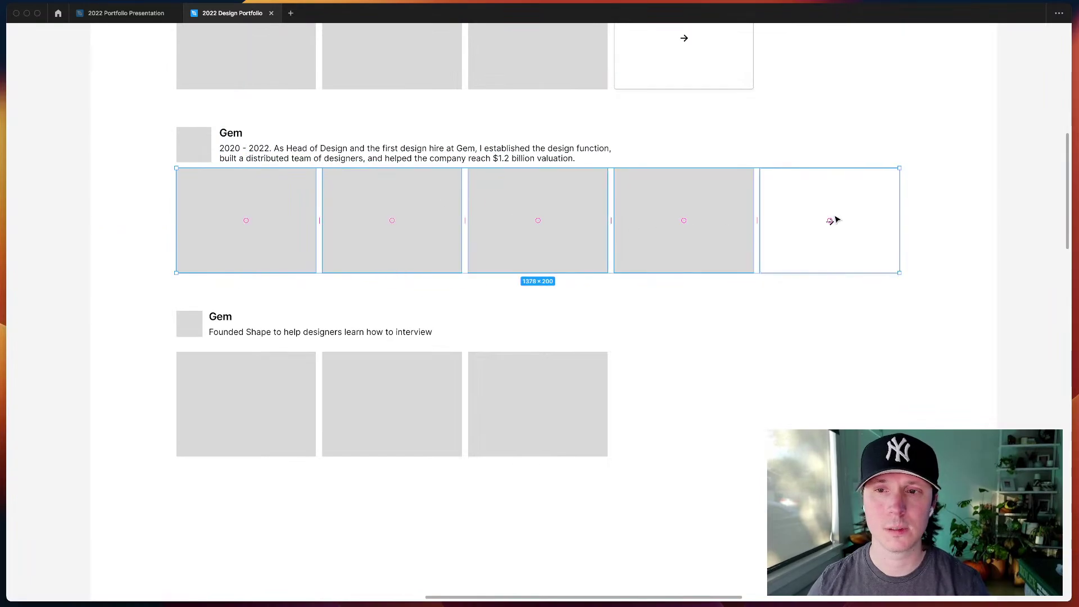
key("shift+Down")
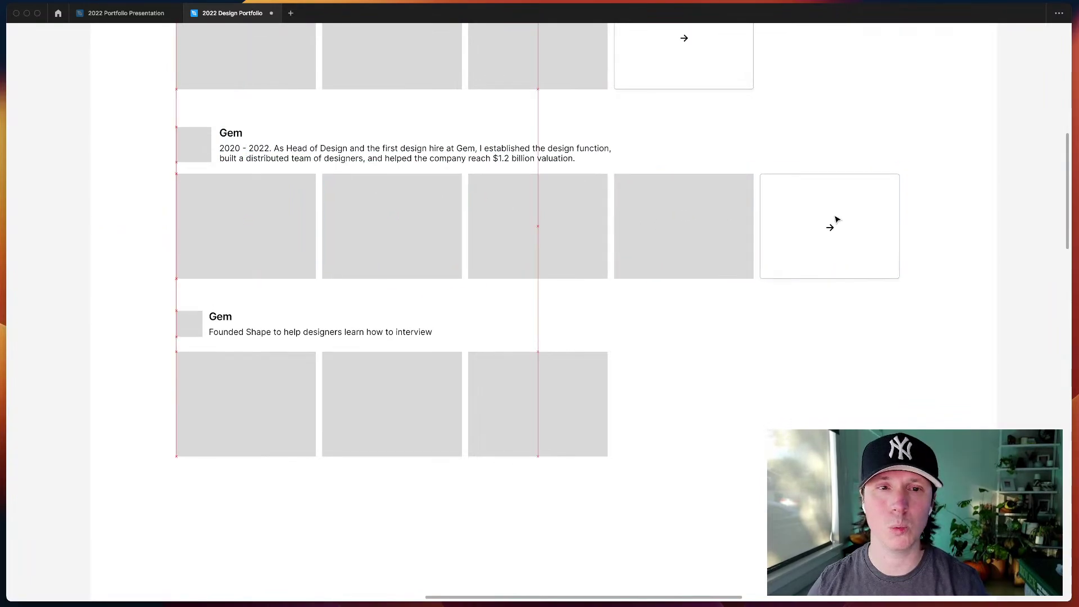
key("Escape")
- Shrink the upper Gem section's logo square to 25 × 25 and move its heading and description left beside it
scroll(173, 359, "up", 3)
left_click(191, 291)
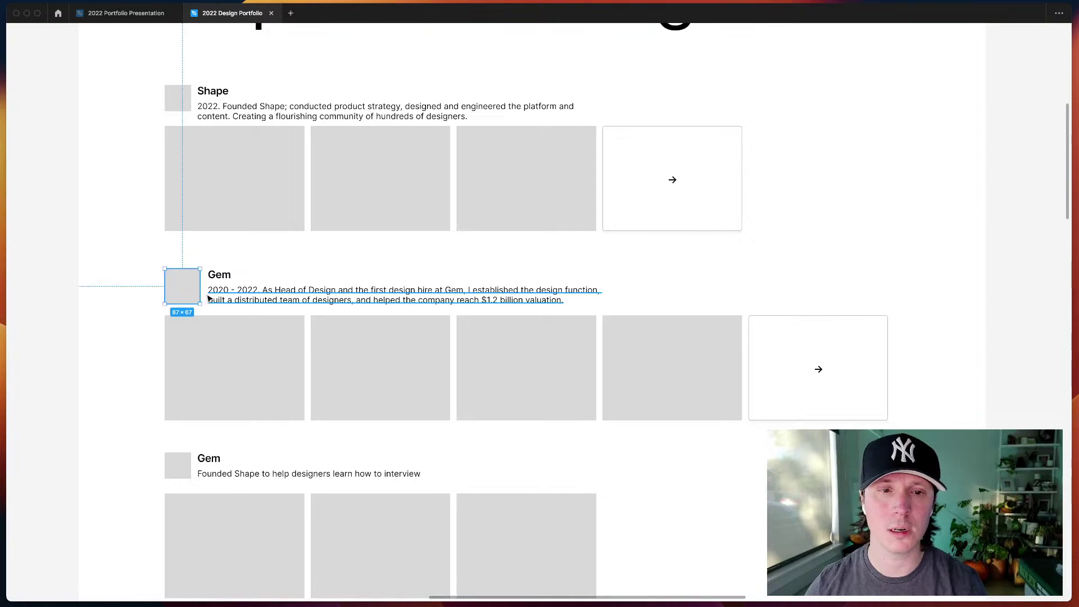
left_click_drag(199, 300, 180, 281)
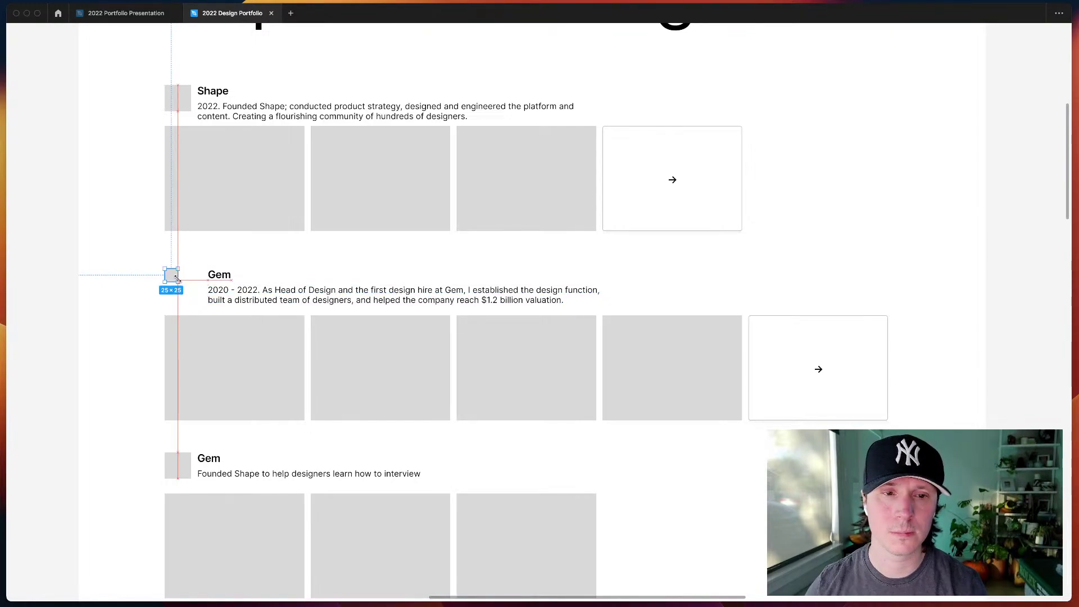
left_click_drag(270, 294, 252, 295)
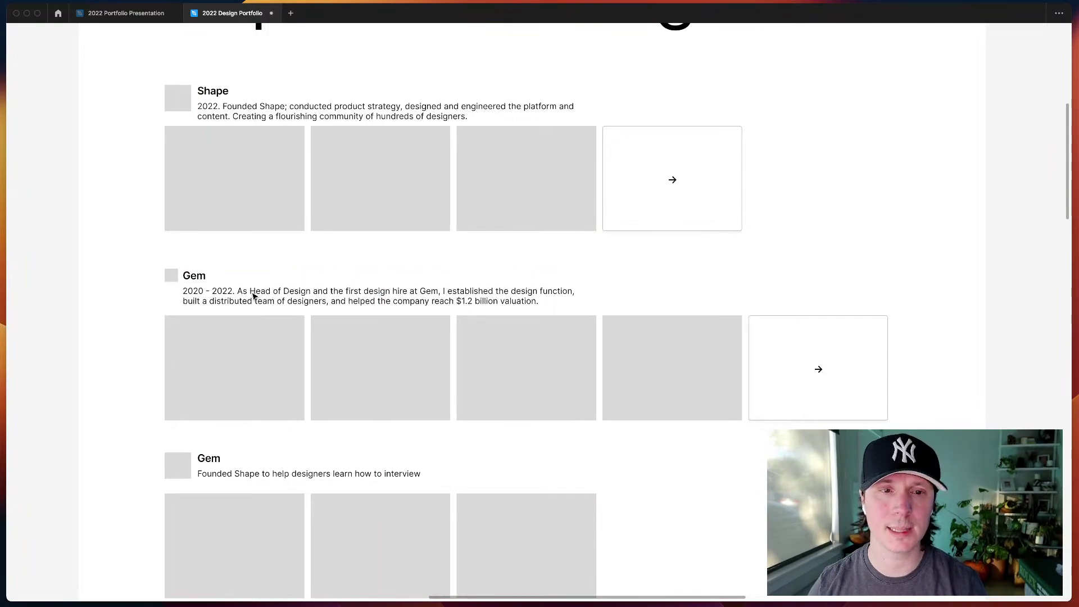
left_click(265, 354)
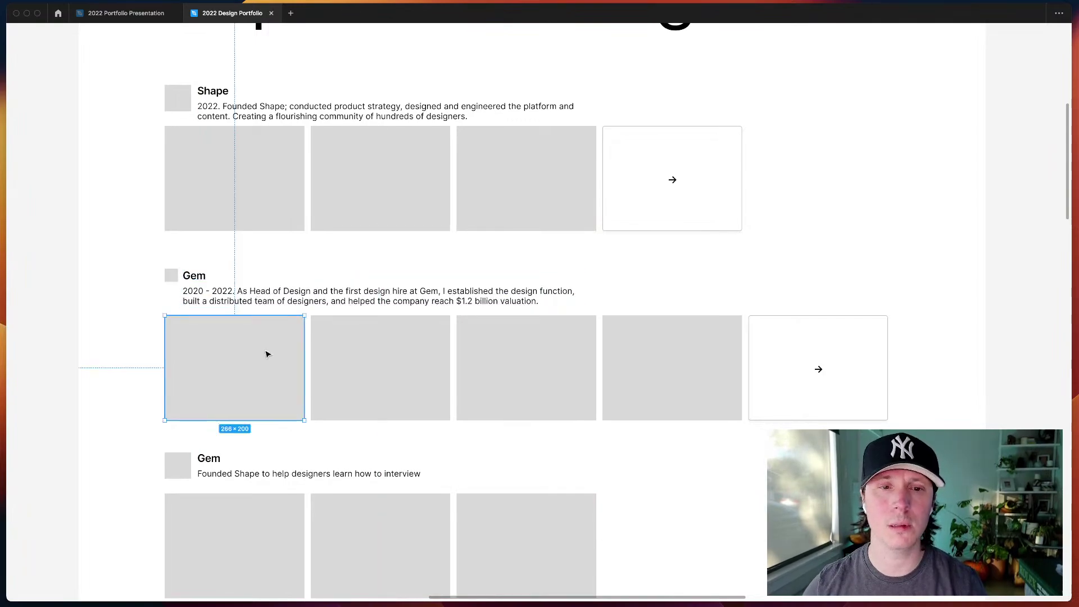
left_click(164, 278)
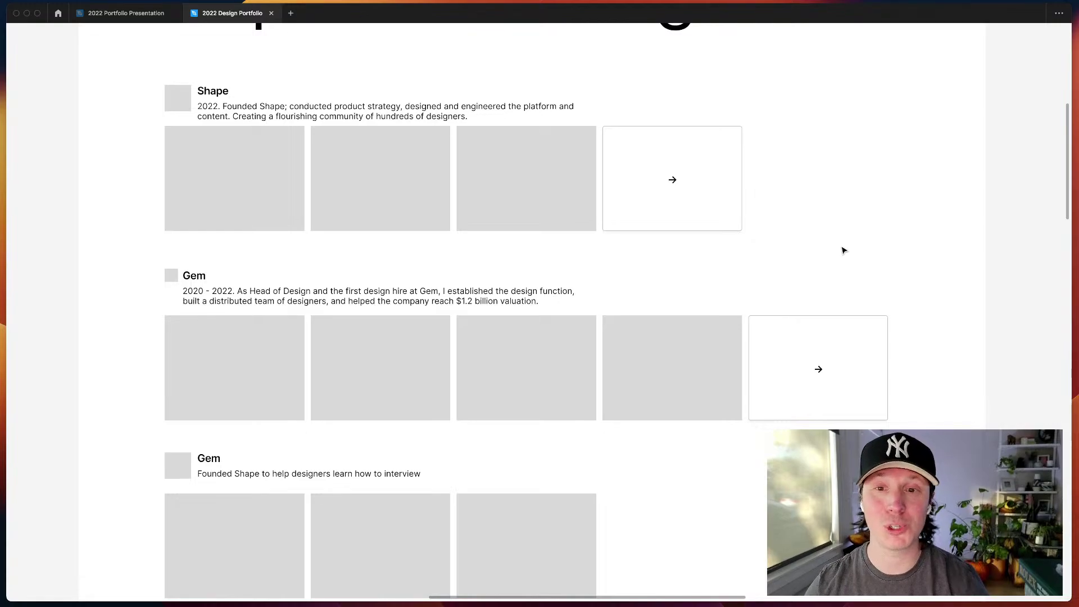
scroll(841, 250, "up", 1)
scroll(842, 250, "left", 1)
scroll(841, 250, "up", 5)
scroll(842, 250, "right", 1)
scroll(847, 264, "down", 5)
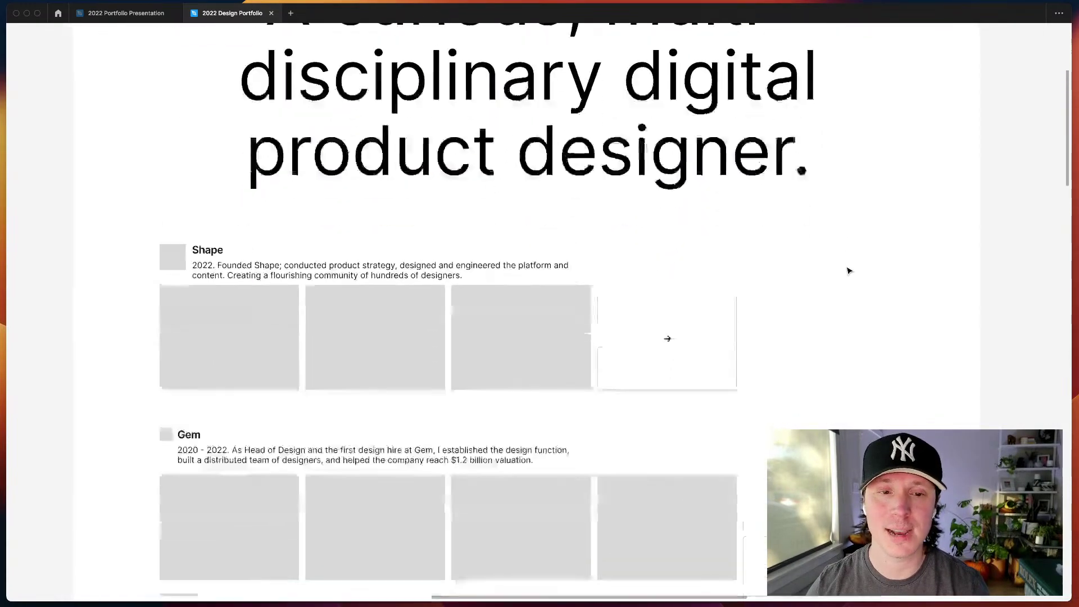
scroll(854, 267, "down", 1)
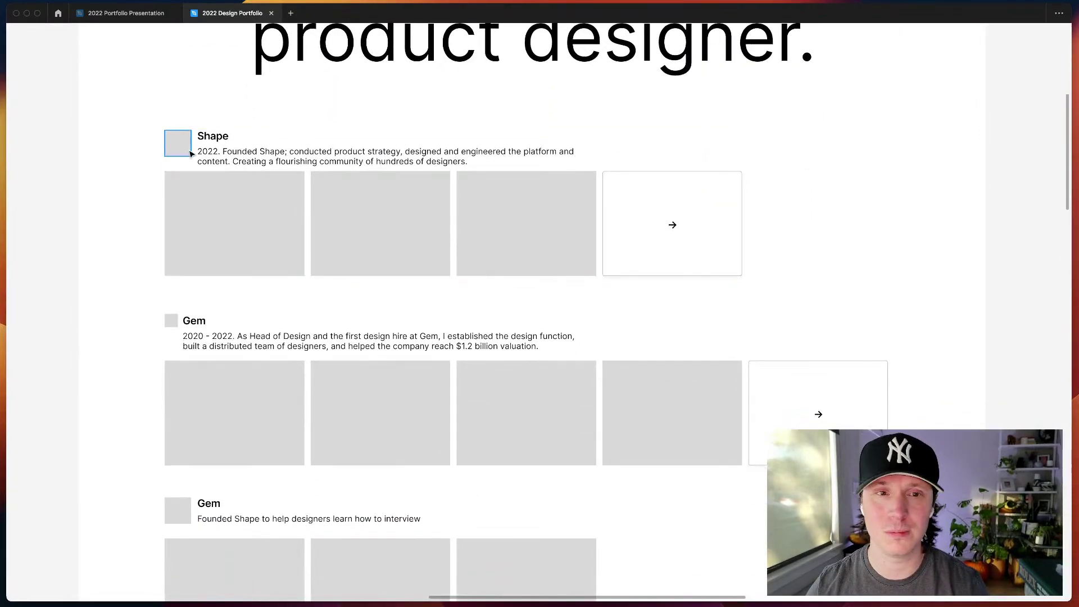
- Show the hidden editor interface and set the upper Gem section's logo square to 24 × 24
key("super+backslash")
scroll(192, 340, "left", 5)
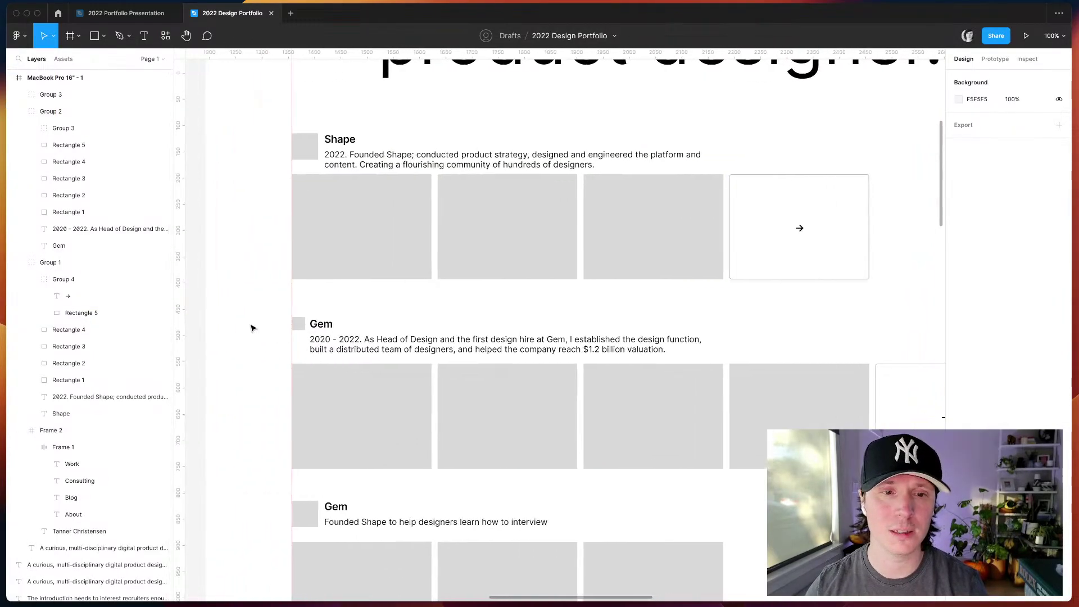
left_click(318, 324)
left_click(971, 120)
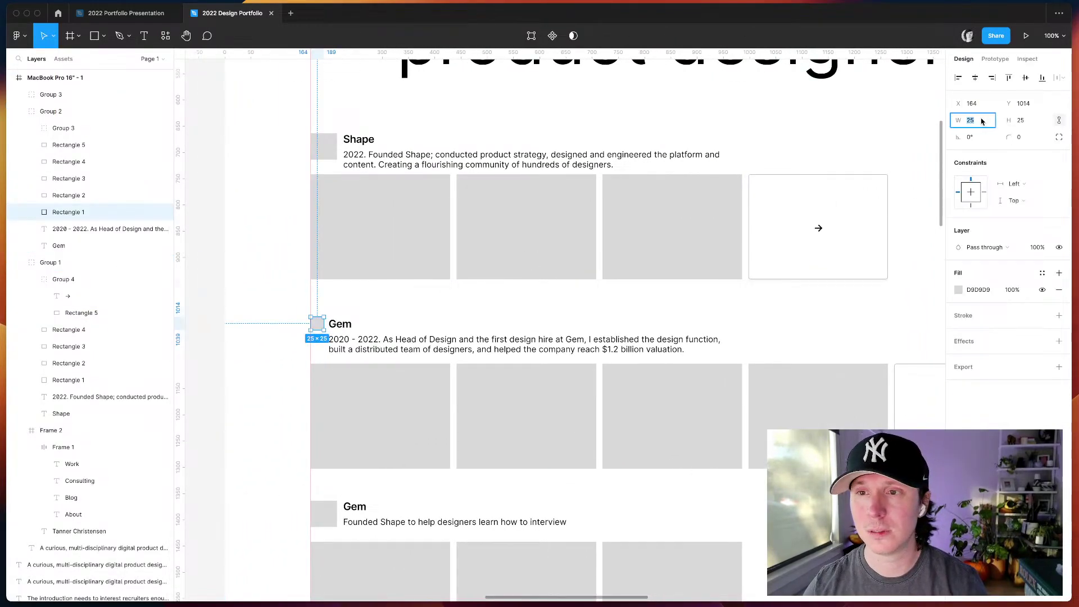
type("24")
key("Return")
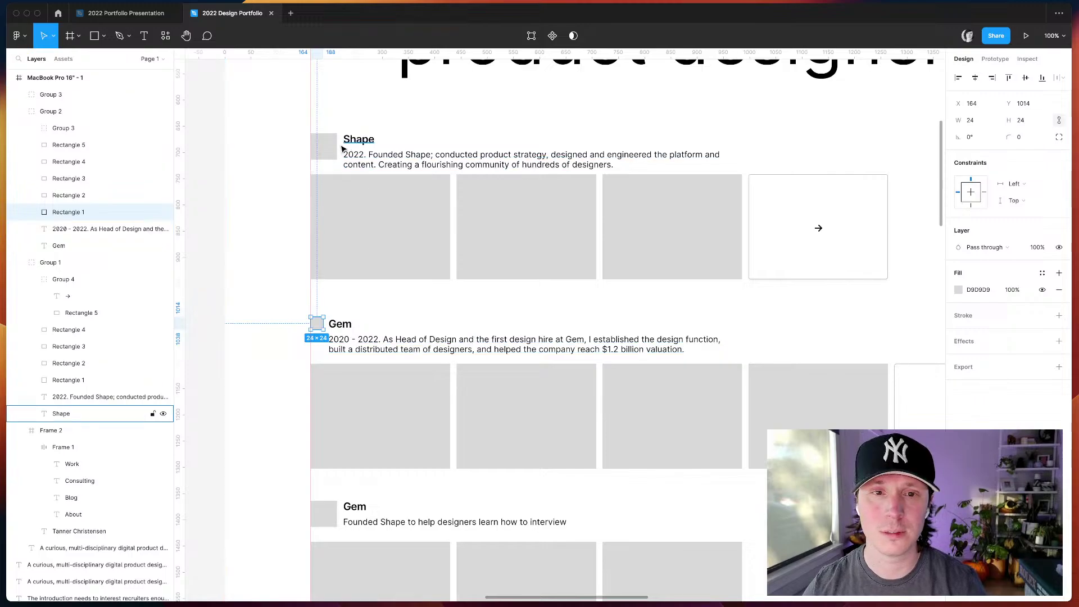
- Resize the logo squares of the Shape section and the lower Gem section to 24 × 24
left_click(332, 149)
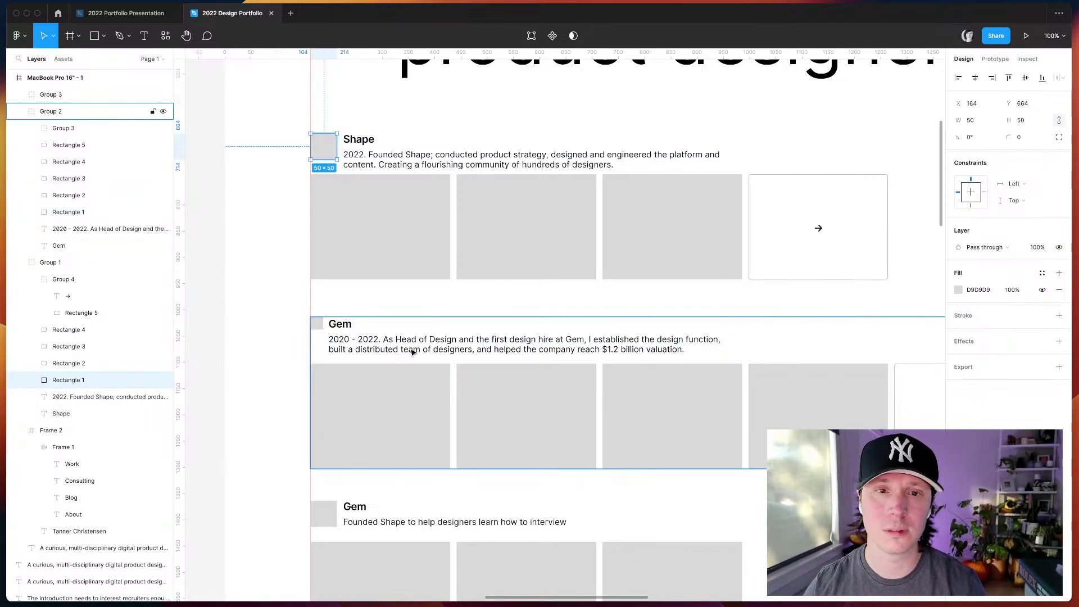
left_click(970, 120)
type("24")
scroll(528, 303, "down", 3)
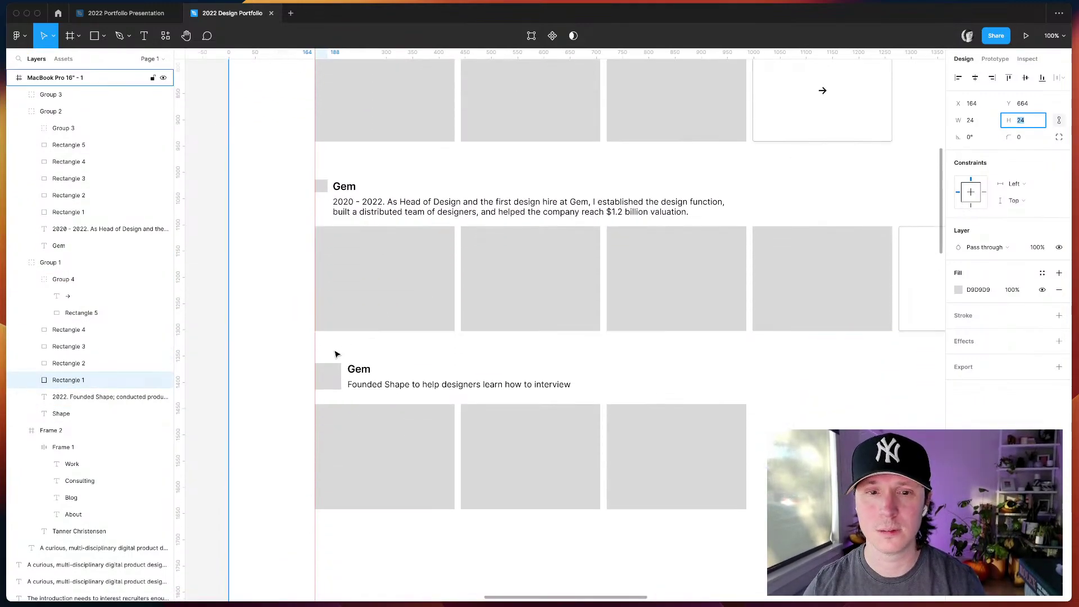
left_click(327, 376)
left_click(814, 163)
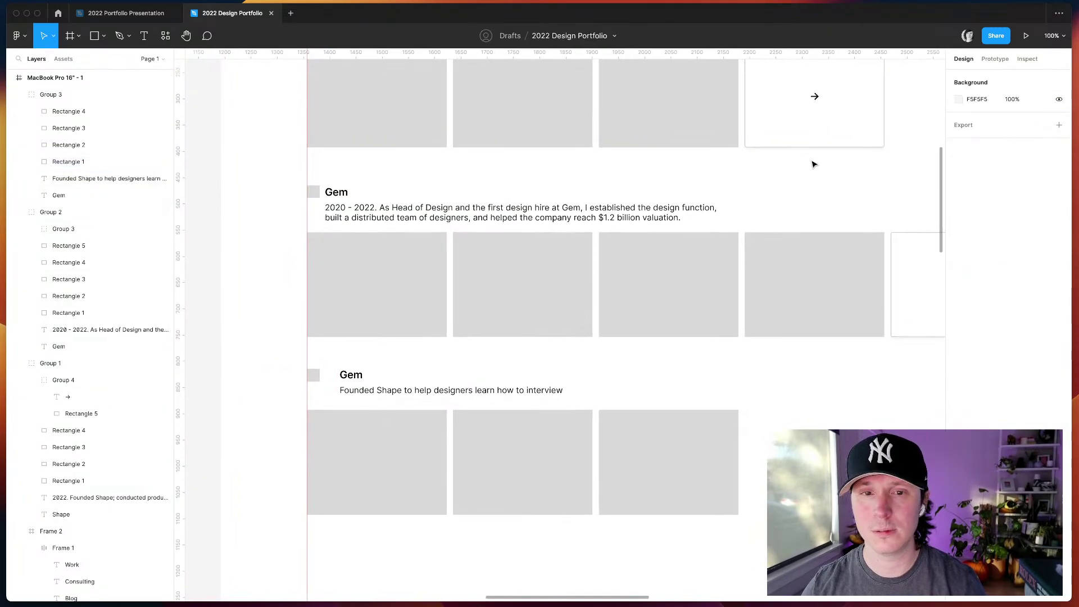
- Move the Shape heading and description left together, placing them at X 200 beside the smaller logo square
scroll(814, 164, "up", 3)
scroll(814, 163, "right", 2)
left_click(285, 169)
left_click(276, 150, "shift")
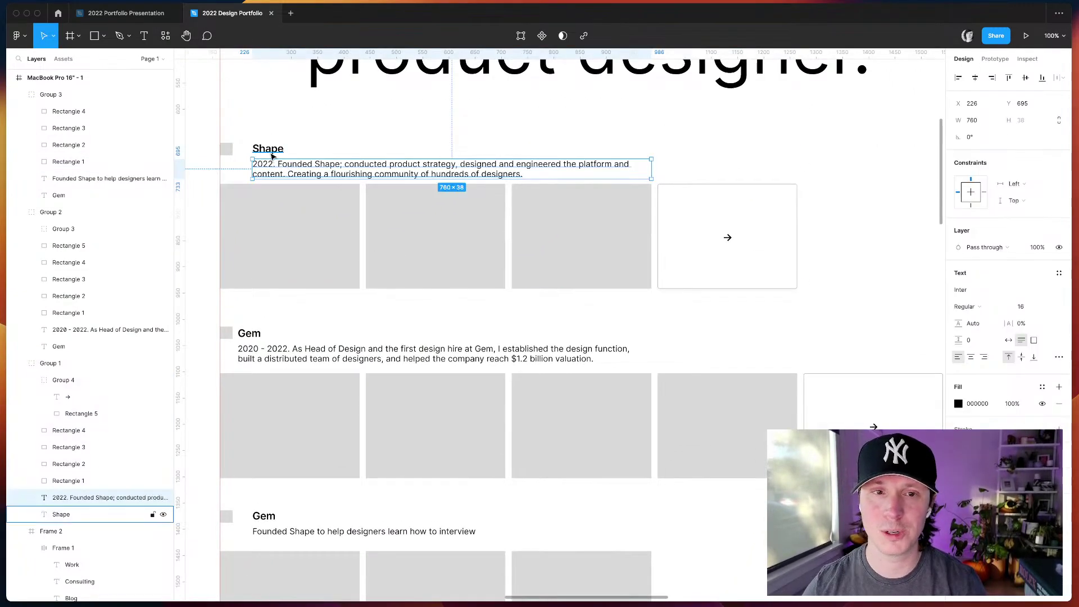
left_click_drag(278, 151, 225, 147)
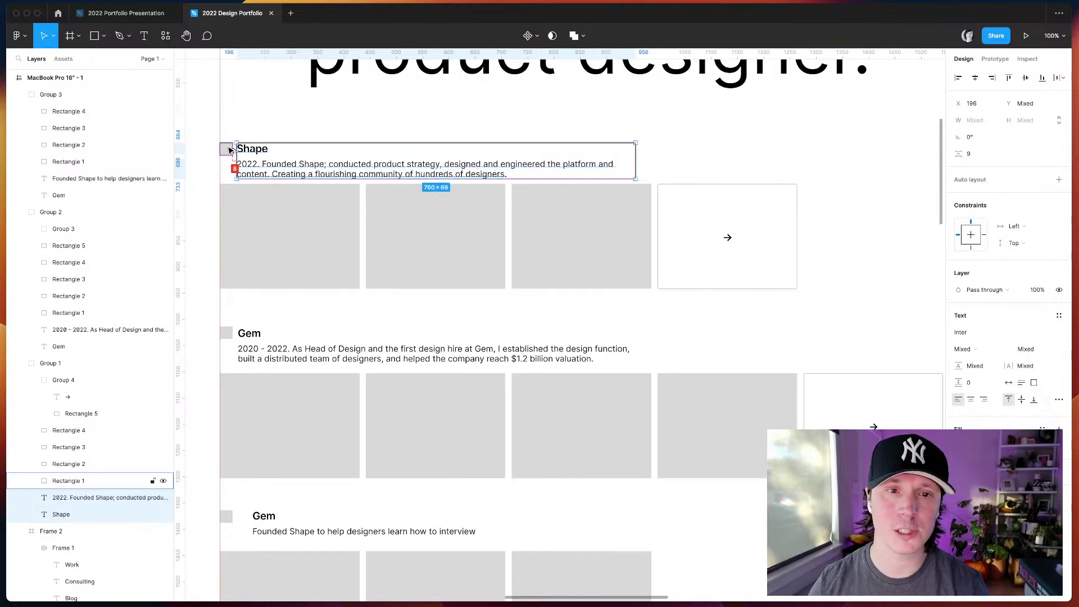
key("Right")
key("Right")
key("Right")
key("Right")
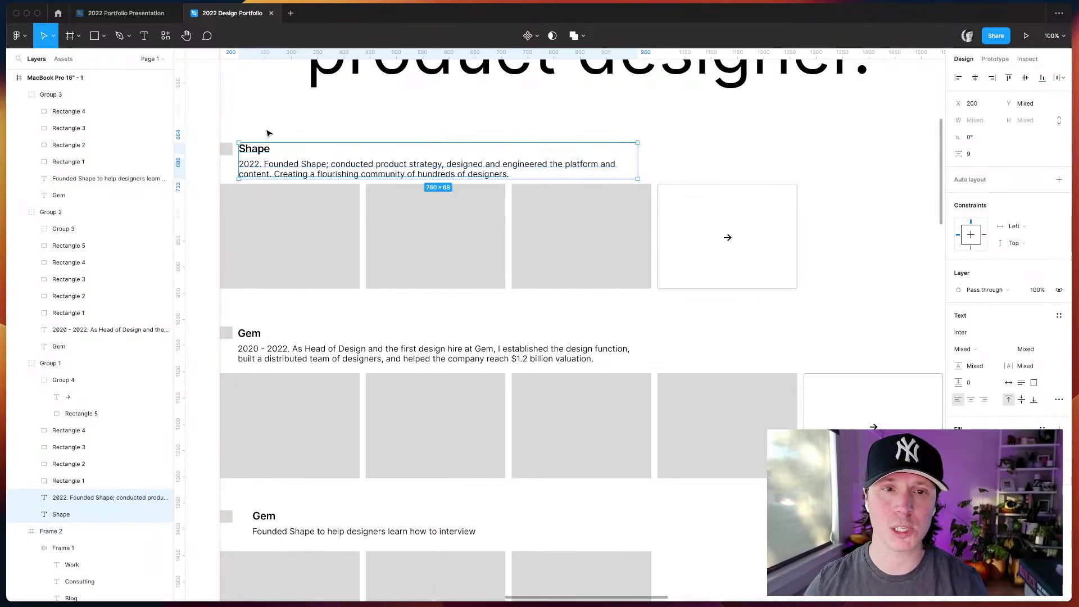
- Move the Shape section's three tiles and arrow card down 10 px to Y 752
left_click(265, 207)
double_click(265, 222)
left_click(435, 225, "shift")
left_click(581, 230, "shift")
left_click(704, 233, "shift")
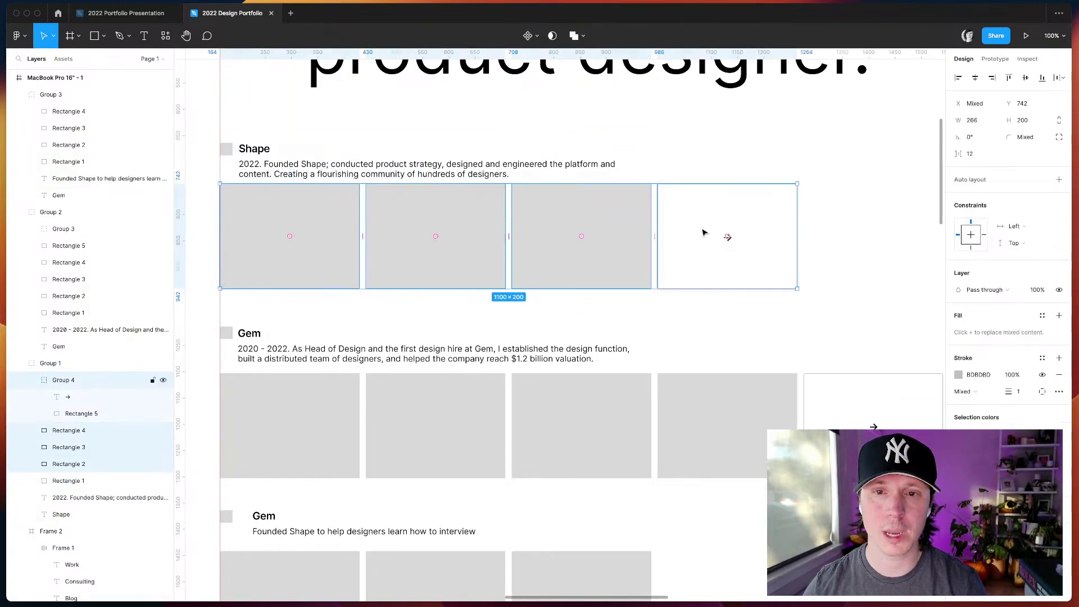
key("shift+Down")
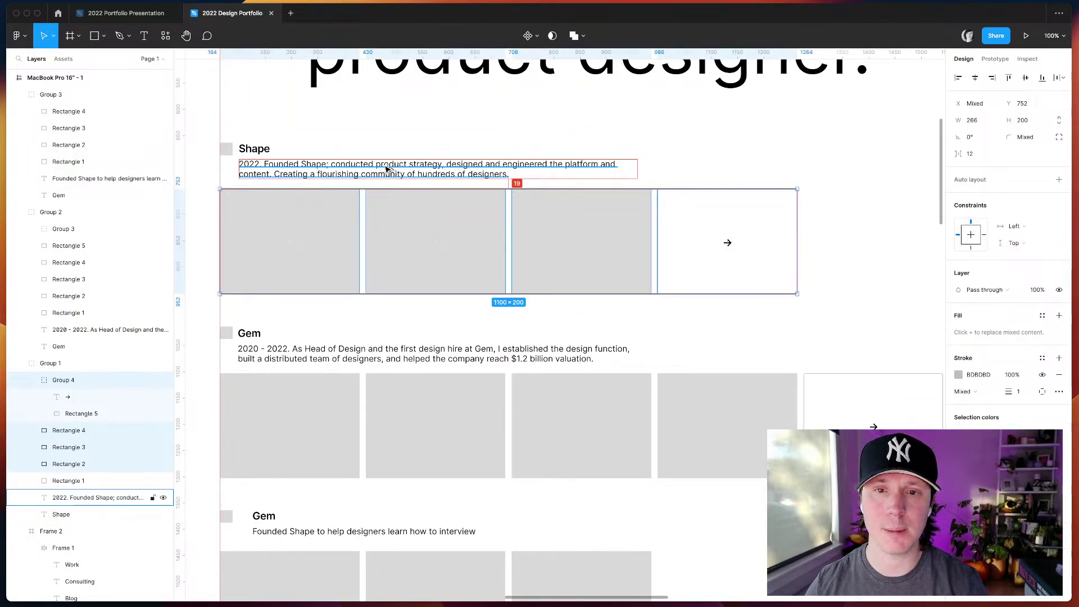
left_click(674, 160)
- Shift the upper Gem section's heading and description together to X 200
scroll(674, 160, "down", 1)
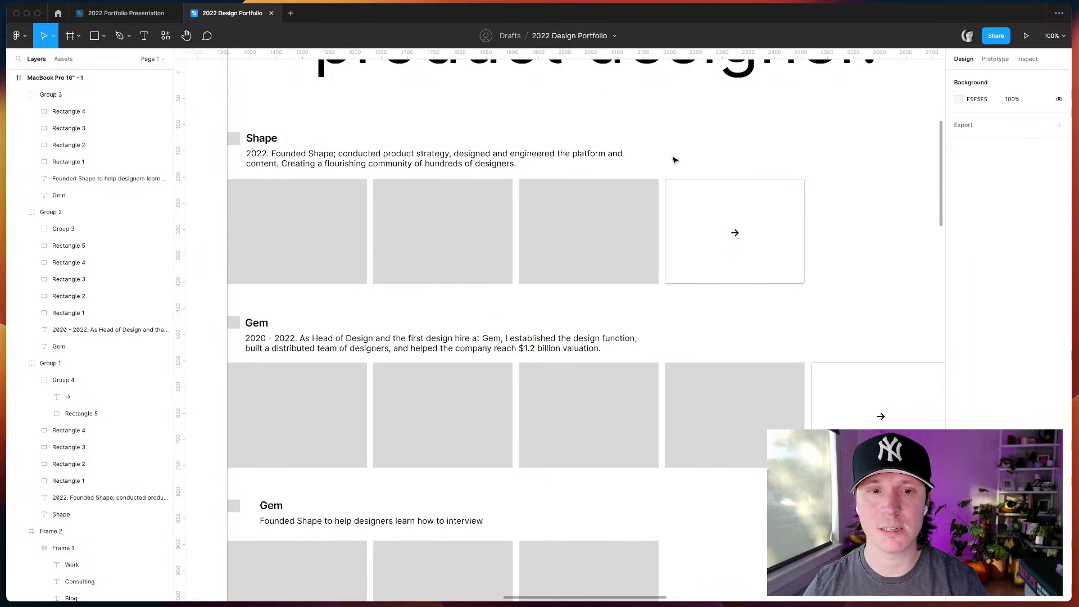
double_click(258, 343)
left_click(256, 326, "shift")
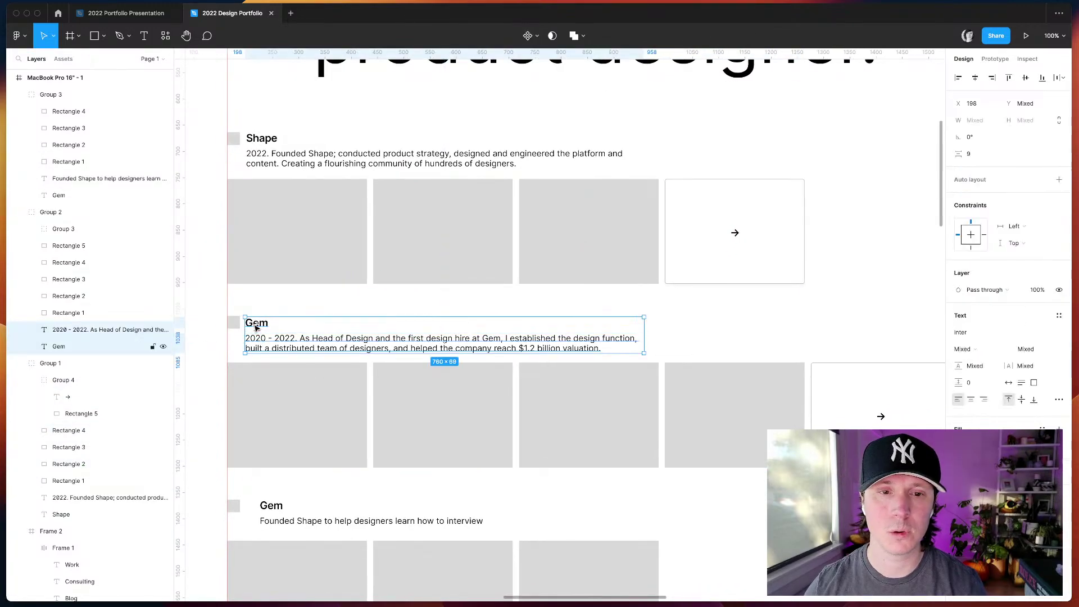
left_click(272, 415)
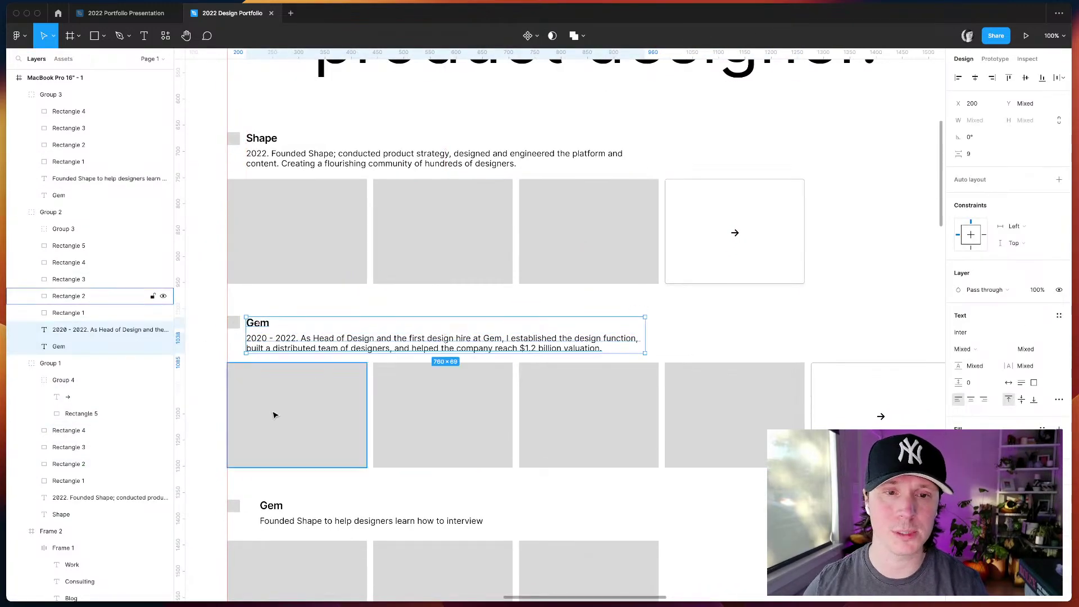
- Move the upper Gem section's four tiles and arrow card down together to Y 1105
left_click(428, 402, "shift")
left_click(588, 403, "shift")
left_click(755, 404, "shift")
left_click(867, 403, "shift")
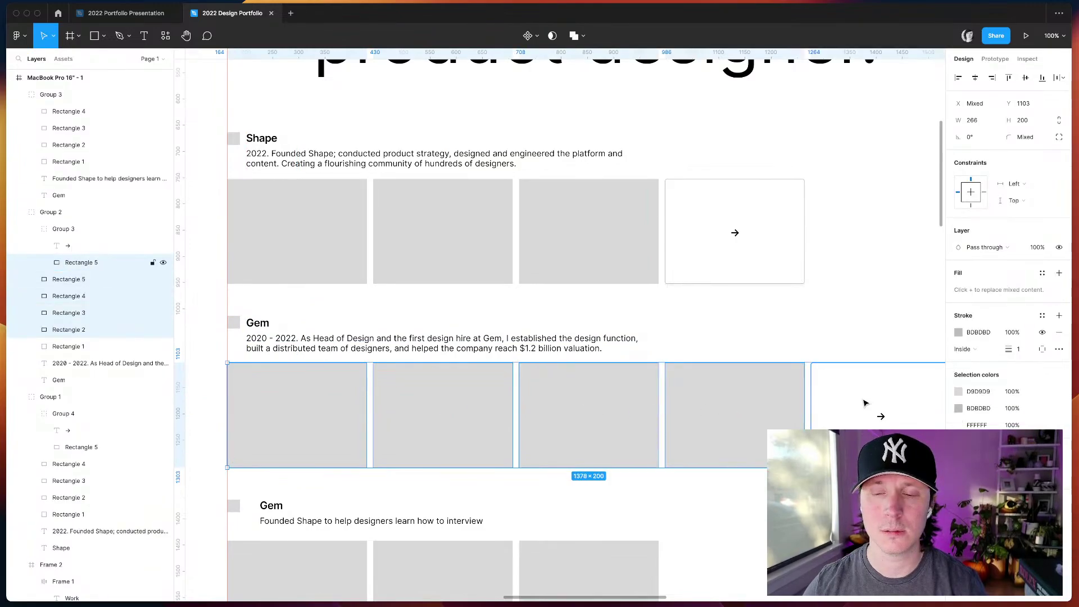
left_click(75, 262, "shift")
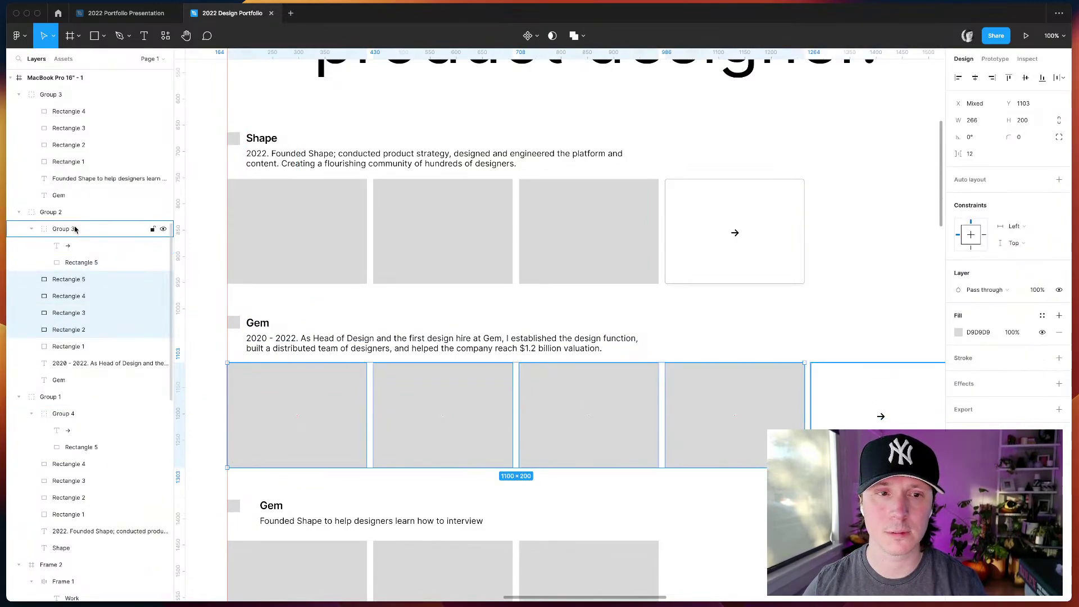
left_click(76, 228, "shift")
left_click_drag(305, 352, 303, 354)
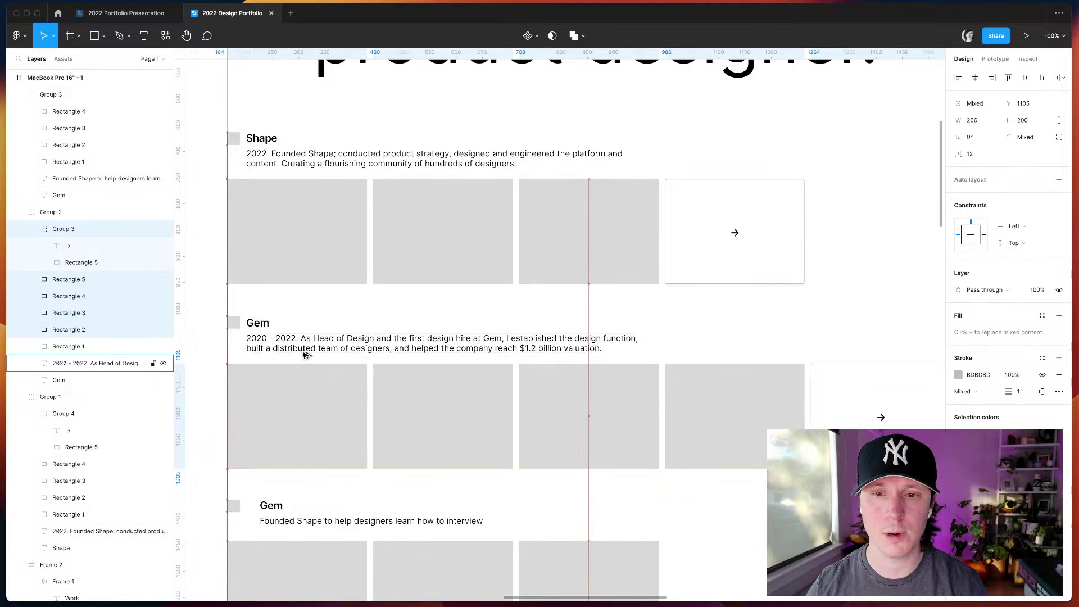
left_click(635, 313)
- Hide the interface panels and examine the homepage's headline wording and project sections
scroll(636, 313, "left", 2)
scroll(636, 314, "right", 3)
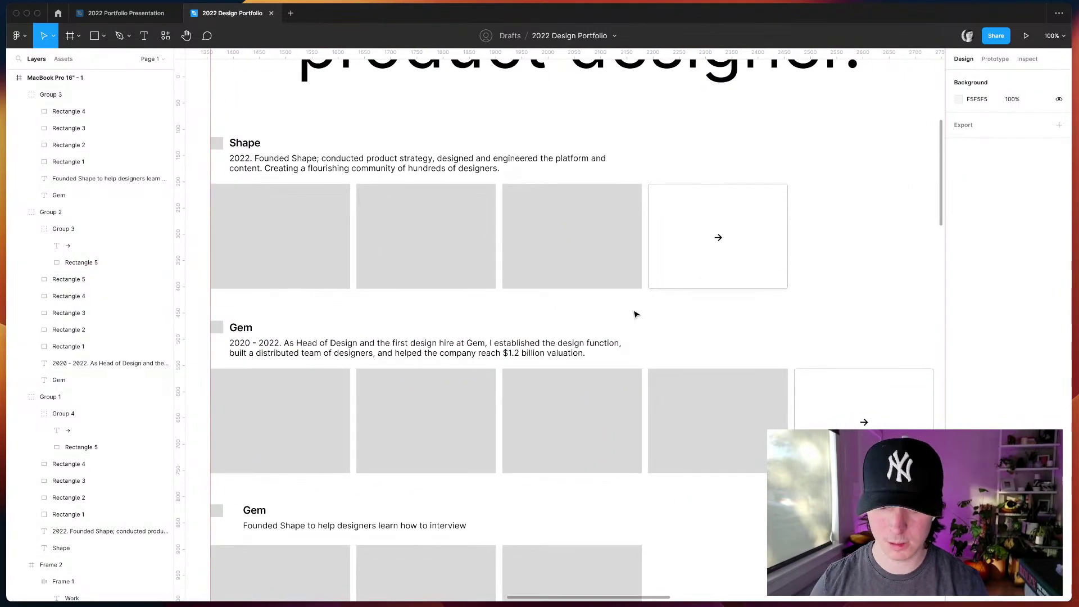
key("super+backslash")
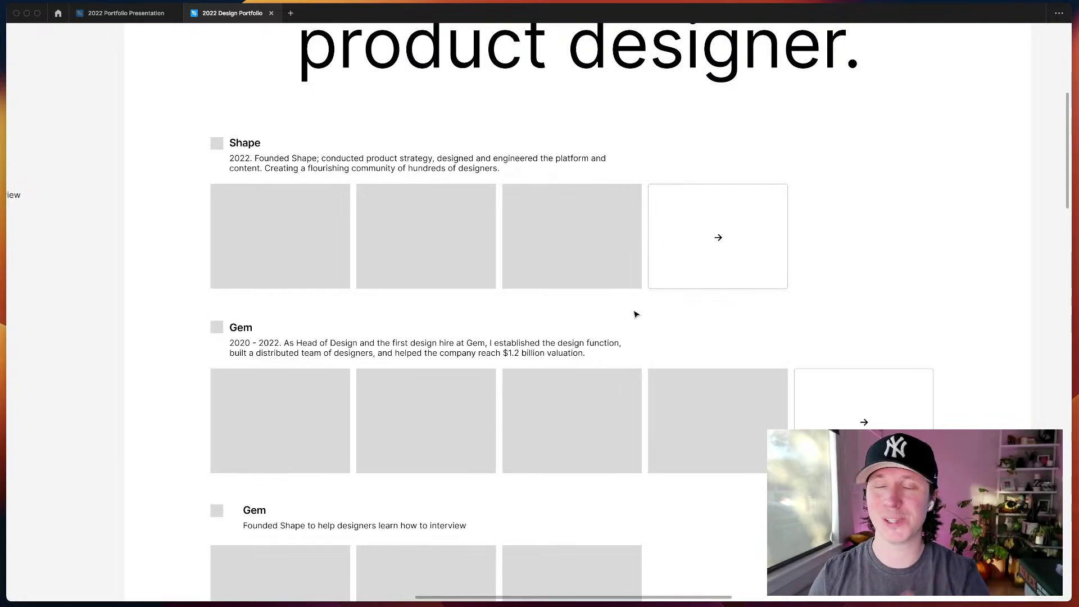
scroll(636, 314, "up", 6)
left_click(459, 298)
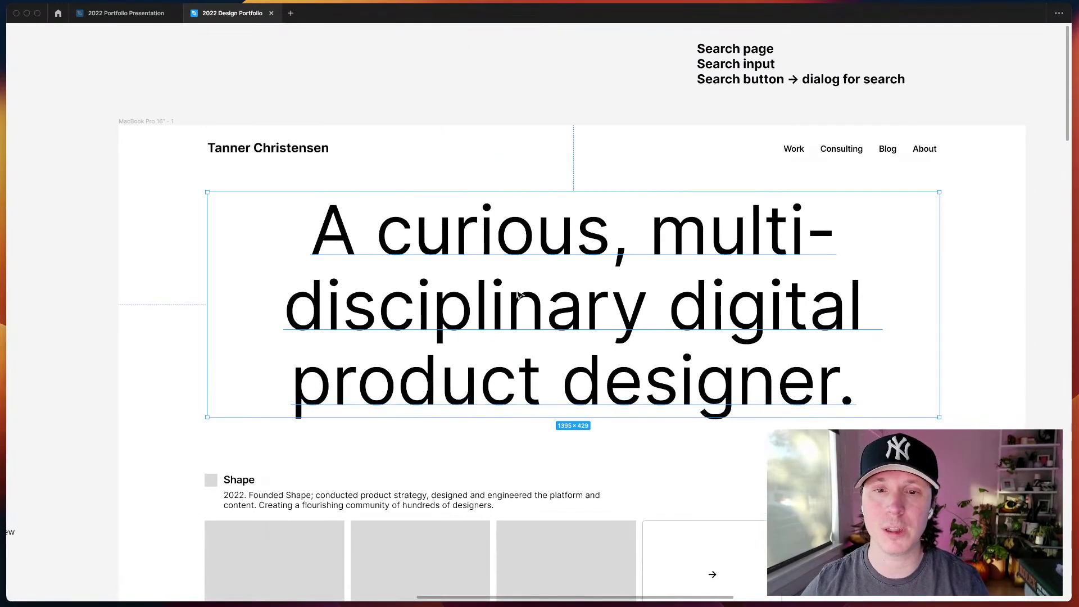
scroll(460, 299, "down", 1)
scroll(459, 298, "right", 1)
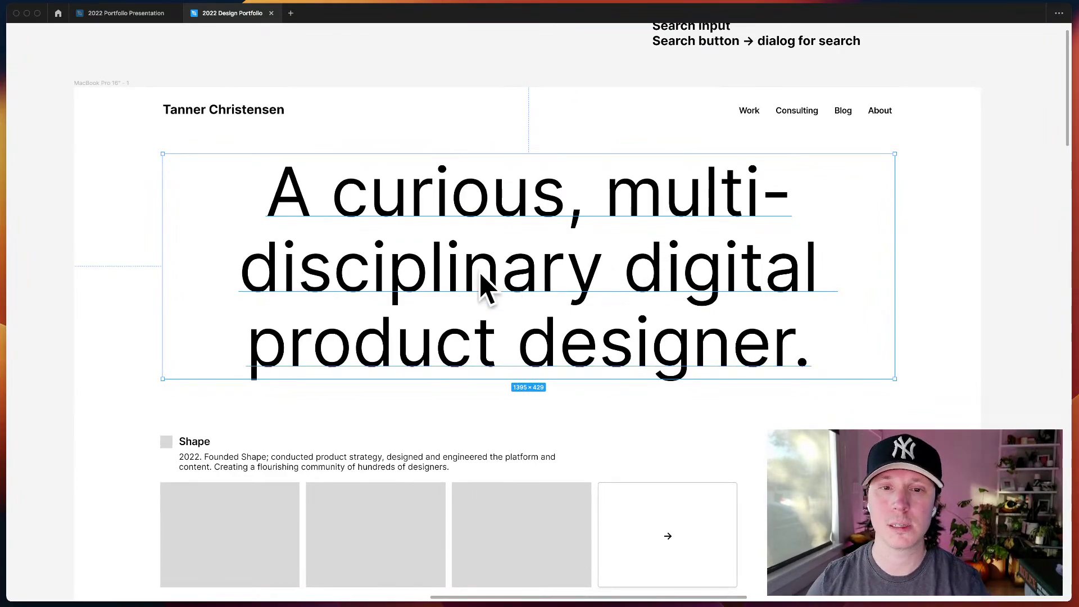
left_click(350, 60)
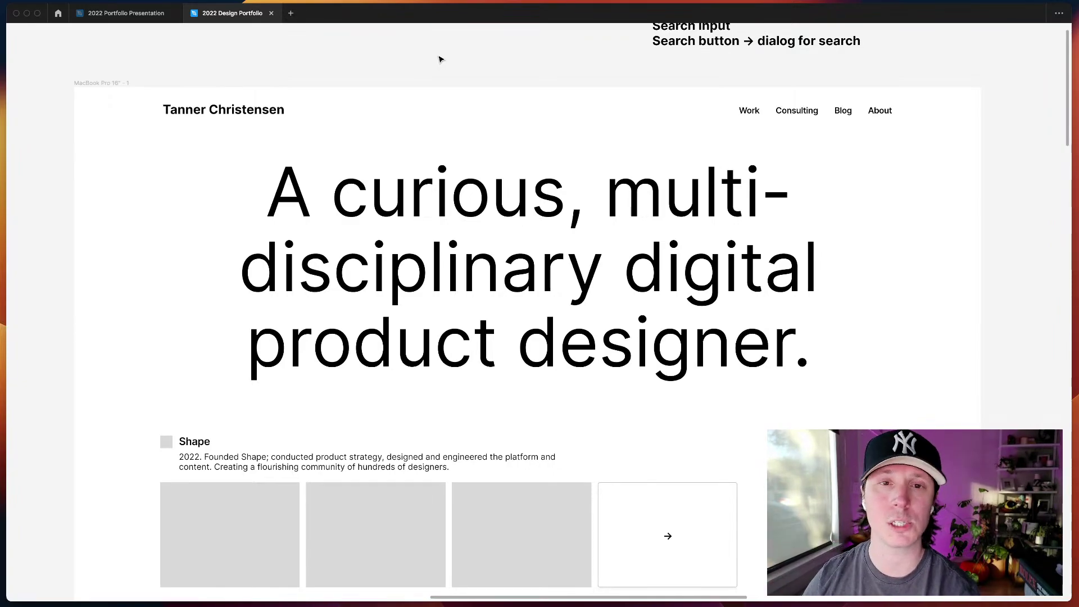
scroll(439, 58, "down", 1)
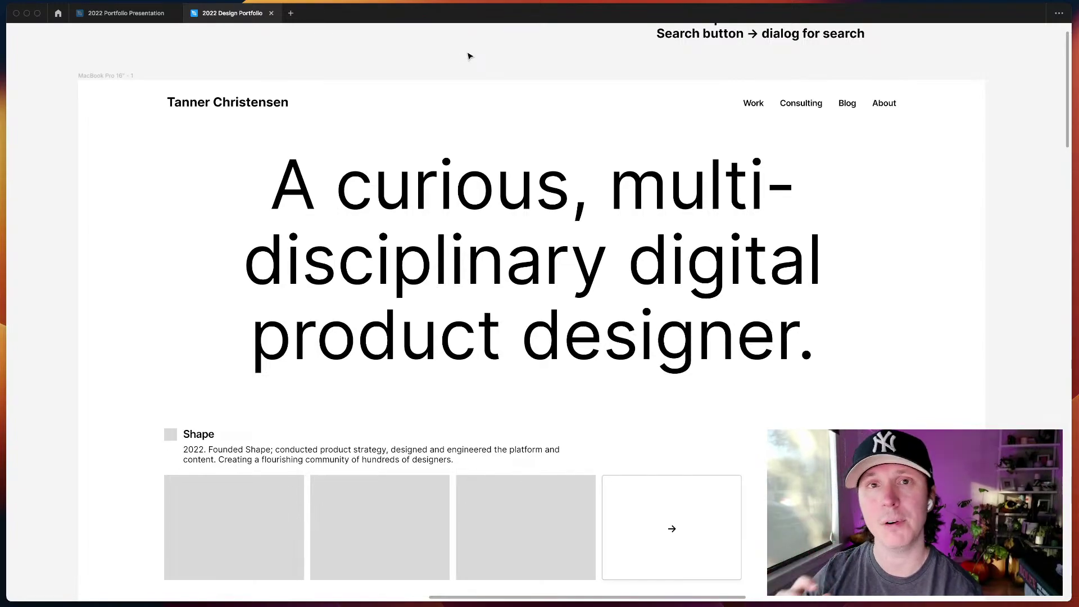
left_click(477, 163)
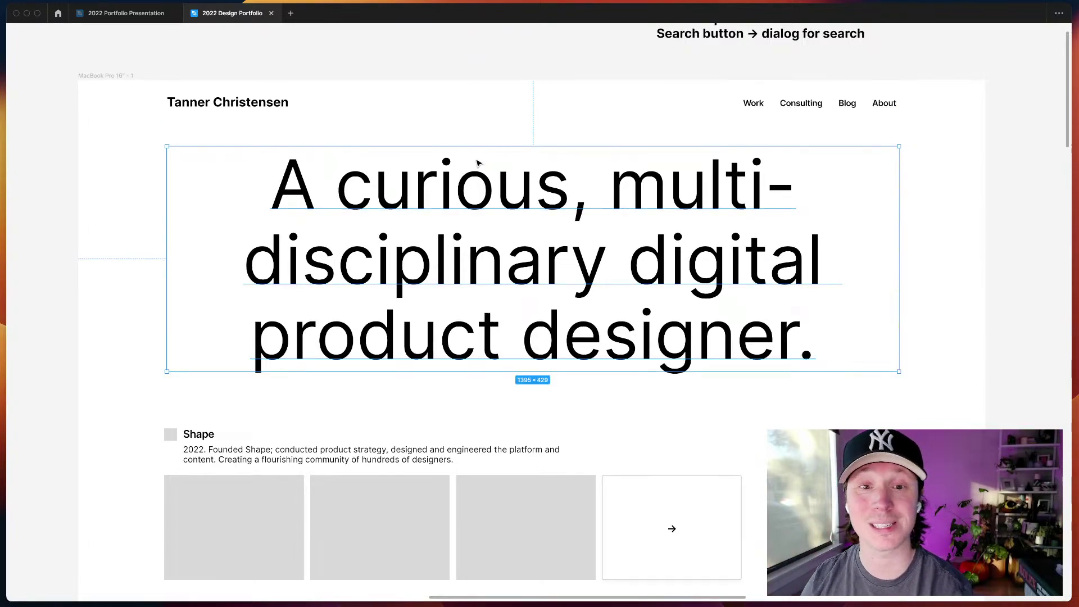
double_click(442, 178)
double_click(490, 187)
double_click(646, 198)
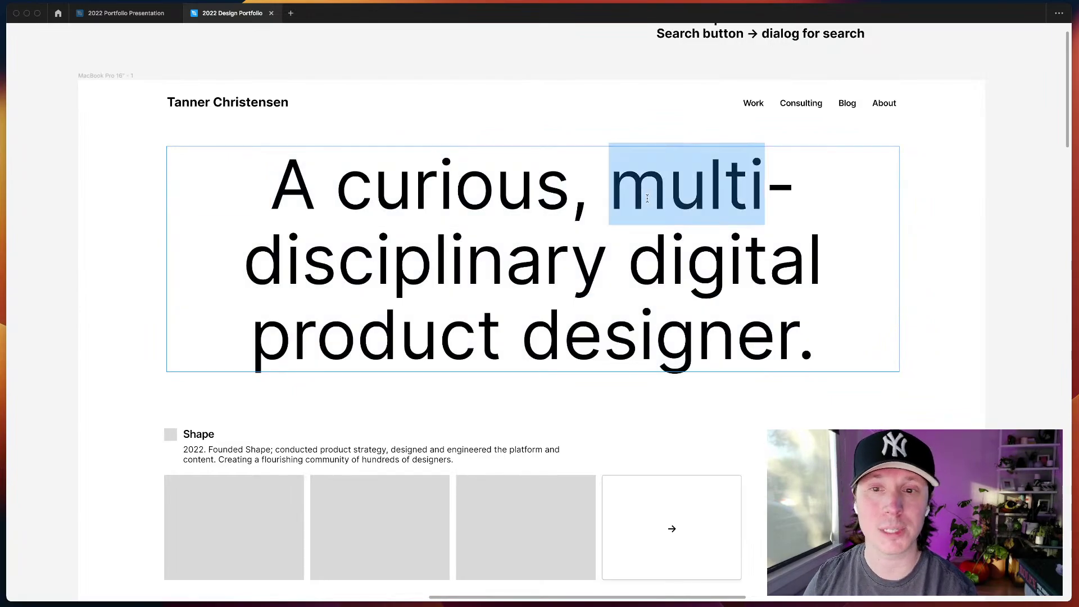
left_click(449, 51)
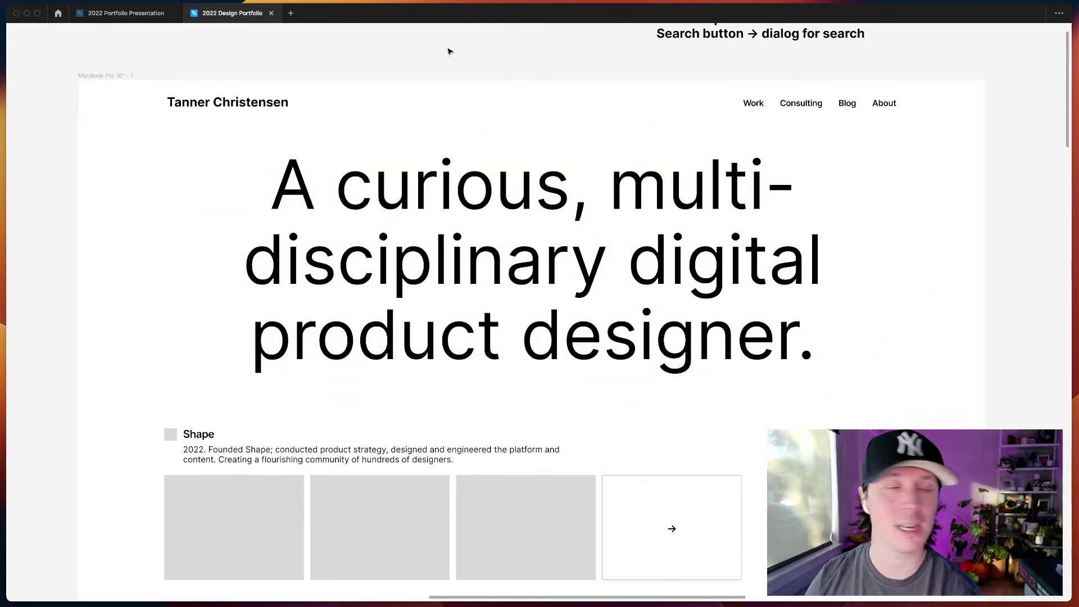
scroll(438, 63, "down", 5)
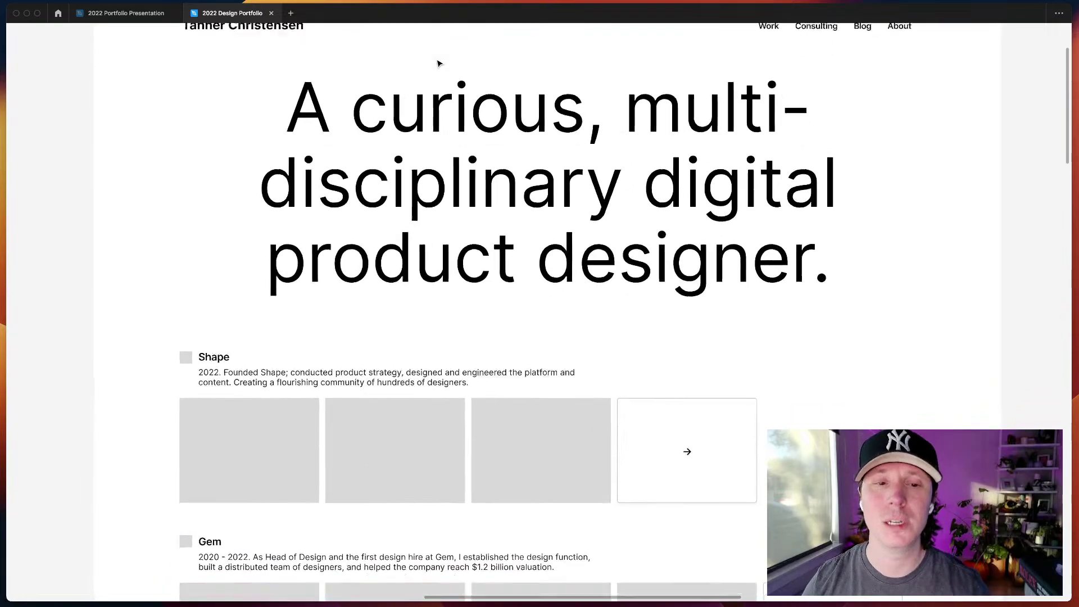
- Shift the tile rows and arrow cards of the Shape and upper Gem sections right, aligning them with their headings and descriptions
left_click(252, 283)
left_click_drag(253, 282, 638, 285)
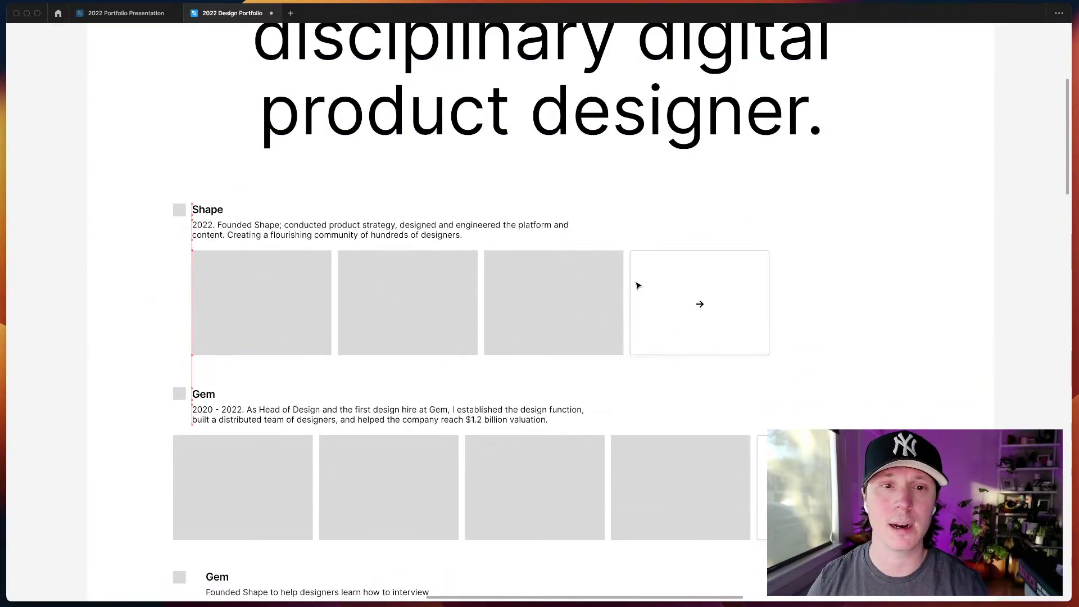
left_click(638, 286)
left_click_drag(214, 471, 787, 494)
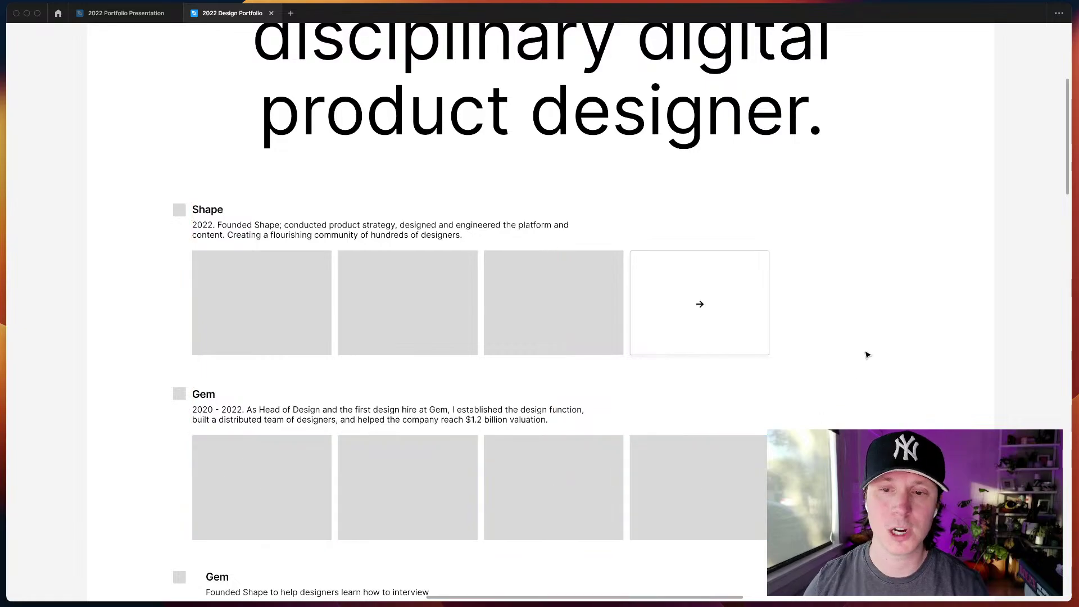
- Nudge the lower Gem section's three tiles right toward the tile rows above
scroll(864, 354, "down", 3)
left_click(285, 517)
double_click(286, 516)
left_click(388, 507, "shift")
left_click(550, 500, "shift")
key("shift+Right")
key("shift+Right")
key("shift+Right")
key("shift+Right")
key("shift+Right")
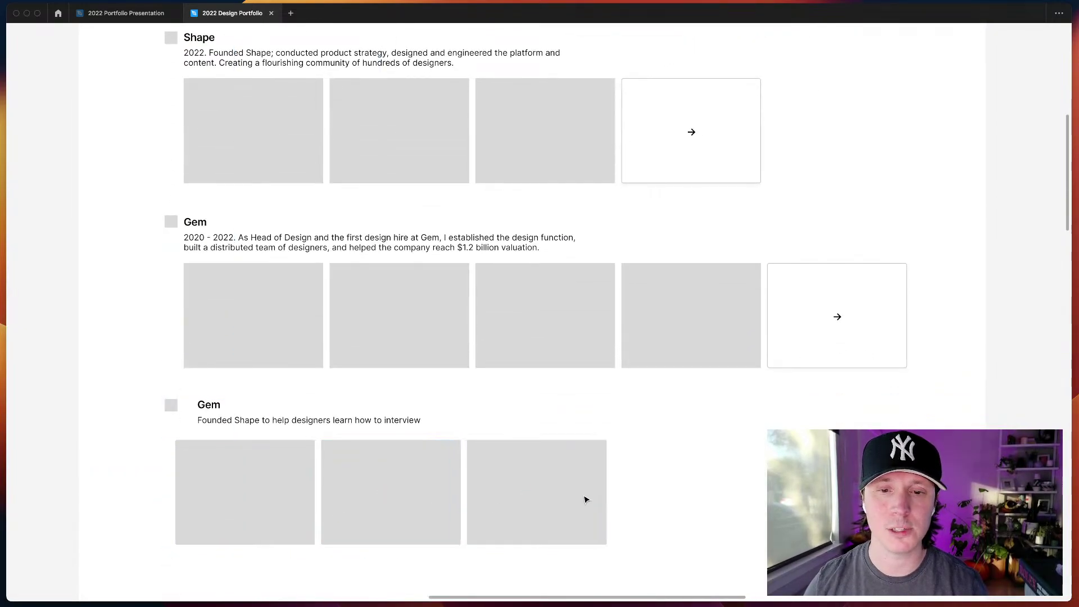
key("shift+Left")
key("shift+Left")
left_click(102, 433)
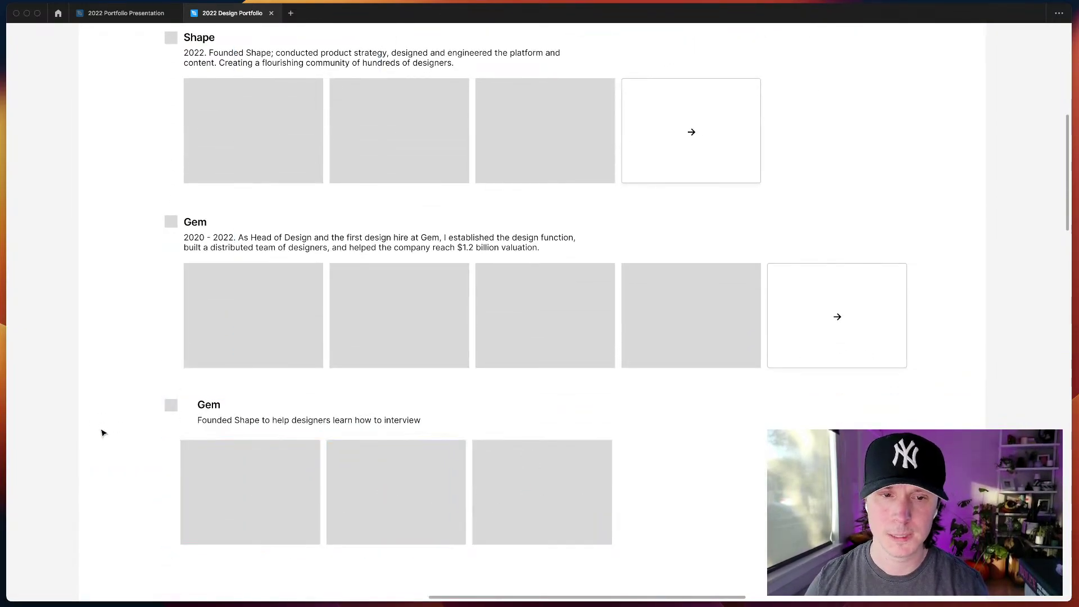
- Delete the lower Gem section with its heading, description, logo square and three tiles
left_click(337, 494)
key("Delete")
scroll(588, 423, "up", 1)
scroll(589, 424, "up", 6)
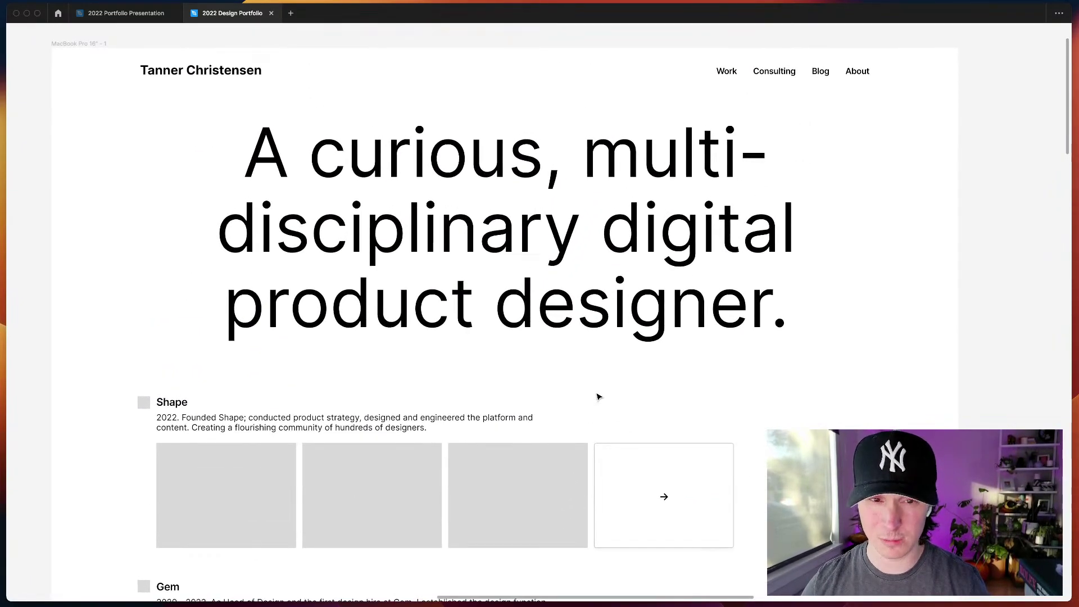
key("super+backslash")
scroll(843, 403, "left", 2)
scroll(842, 402, "down", 1)
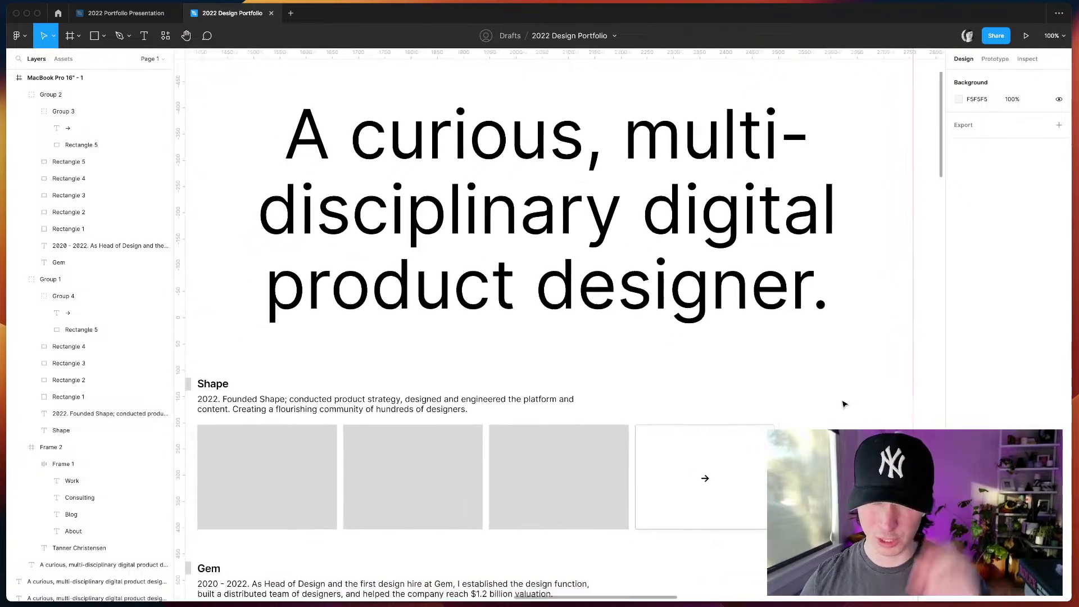
key("super+backslash")
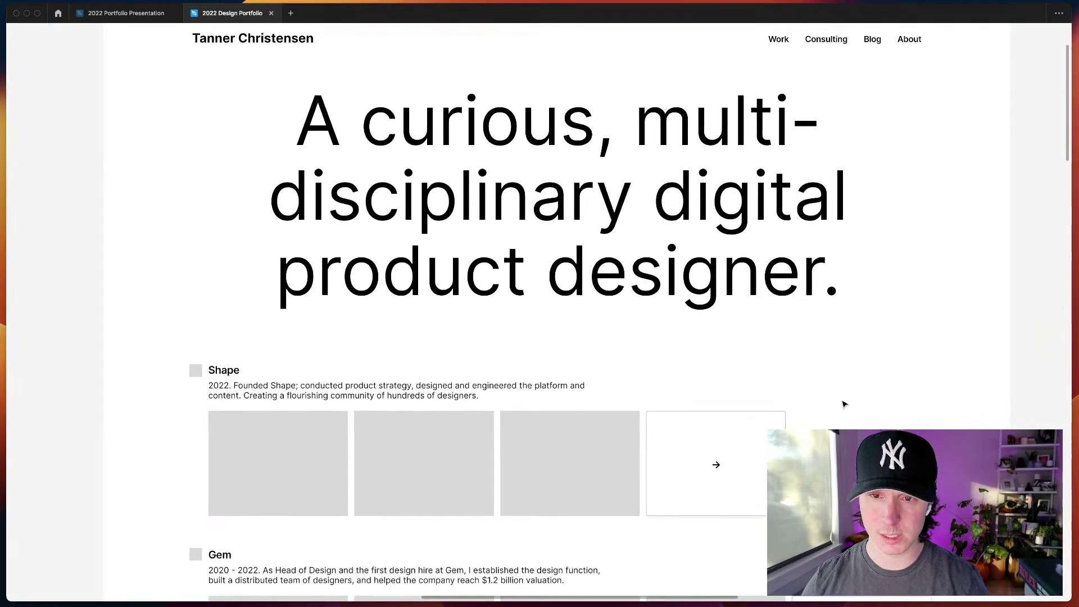
key("super+backslash")
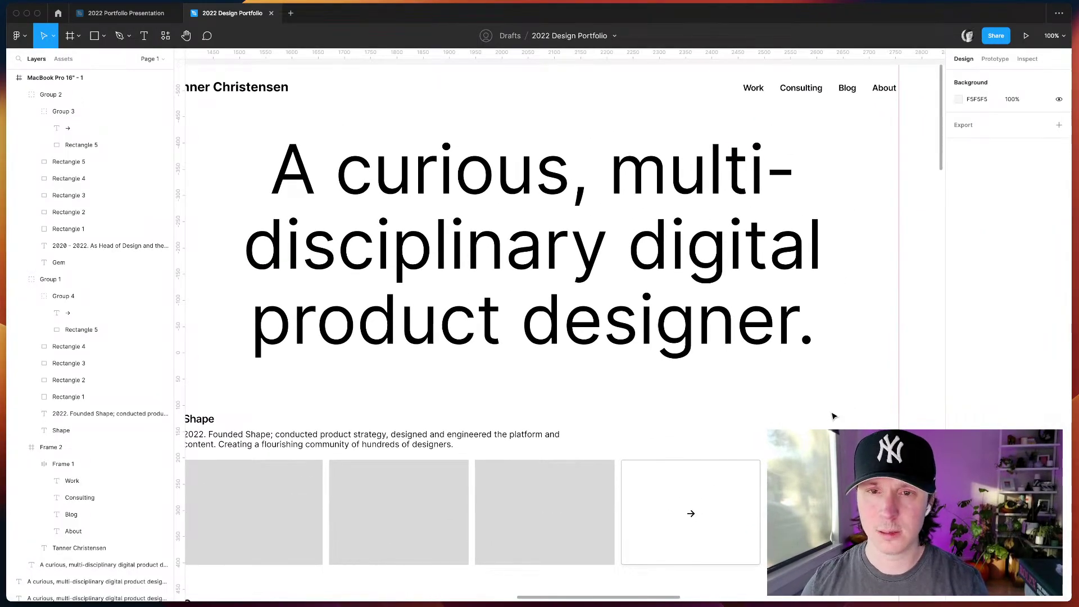
key("super+backslash")
- Move the Shape and Gem sections right together, centring the Shape section under the headline
scroll(582, 445, "down", 4)
left_click(487, 461)
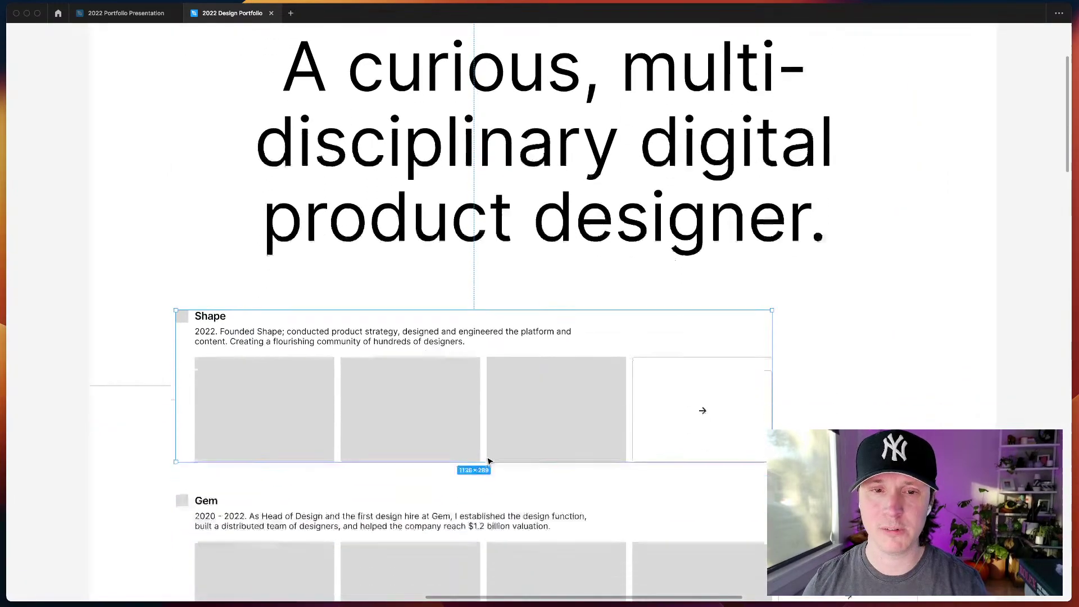
scroll(488, 461, "down", 2)
left_click_drag(484, 361, 543, 363)
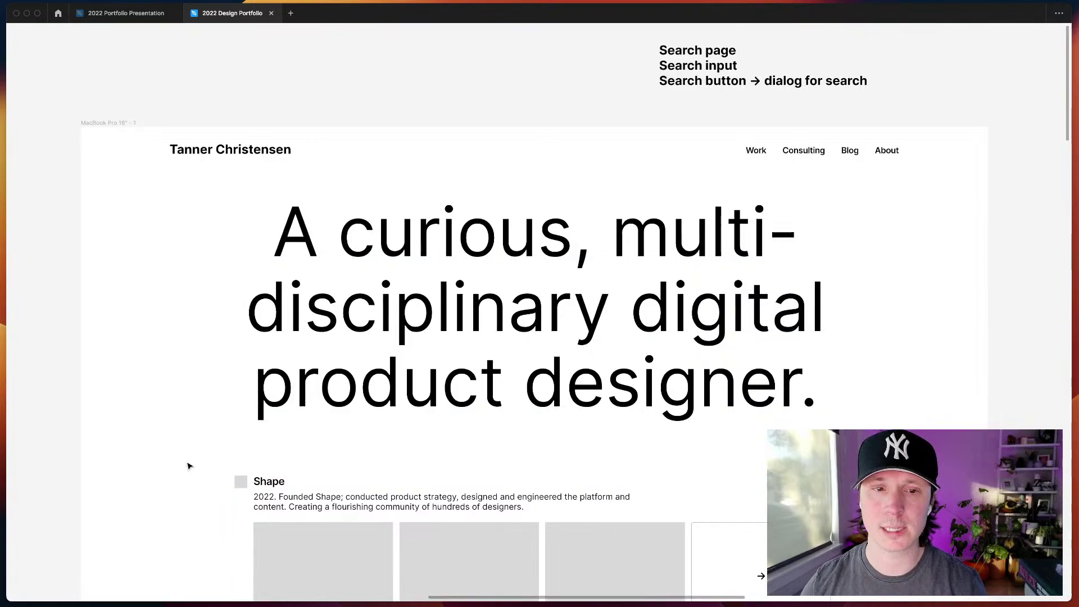
scroll(187, 465, "down", 5)
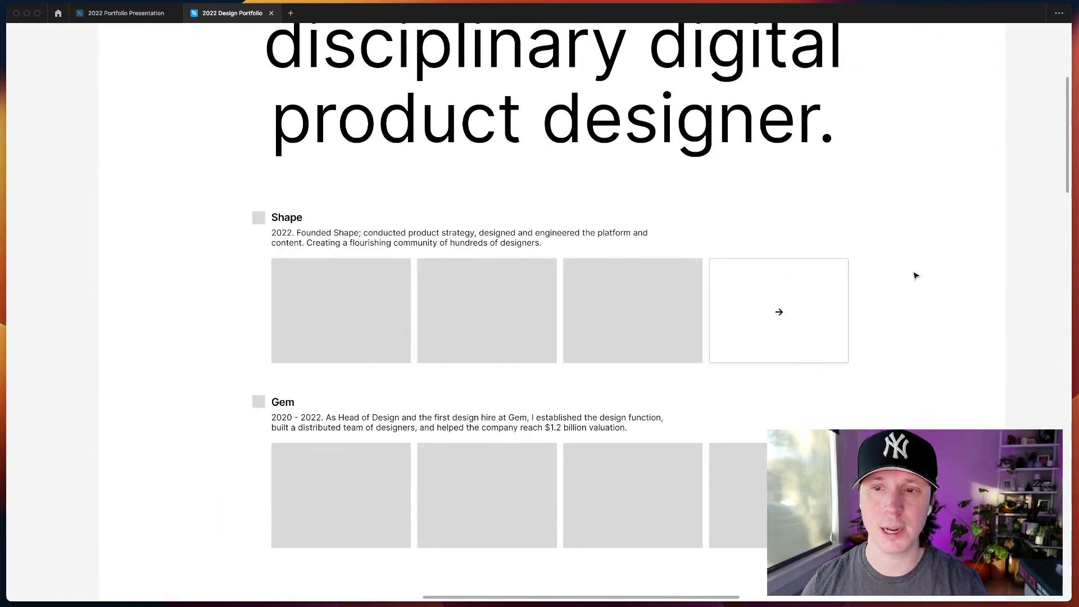
- Delete the arrow cards from the Shape and Gem sections
double_click(778, 313)
key("Delete")
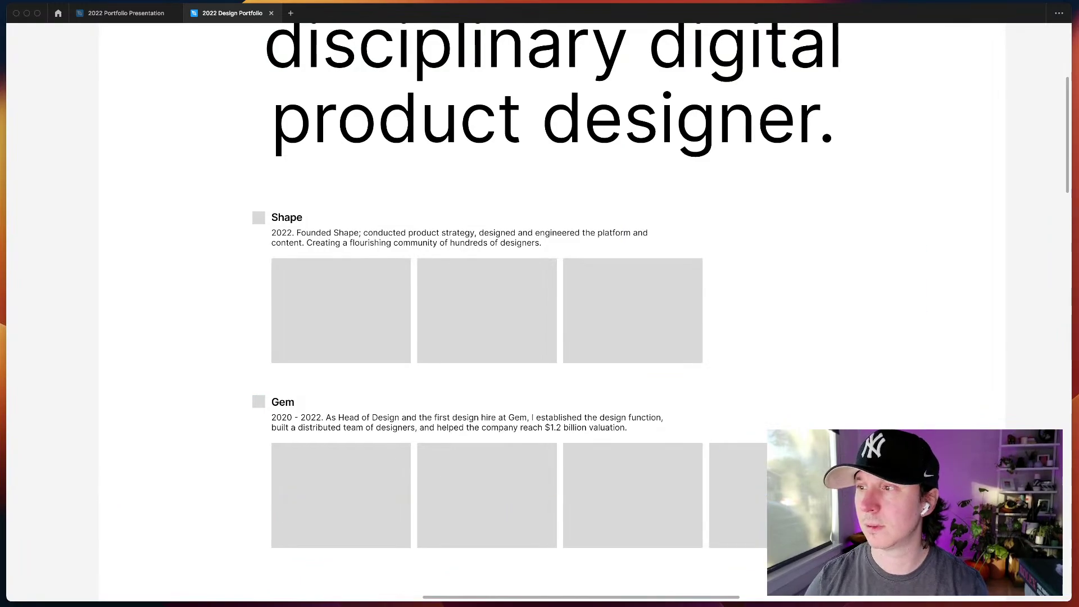
scroll(865, 418, "up", 1)
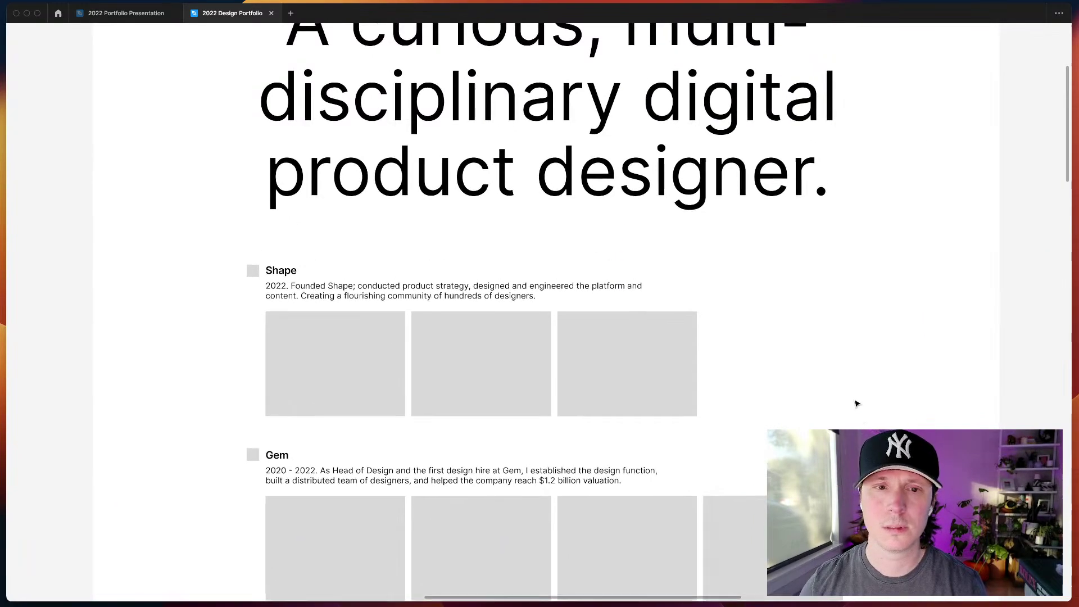
scroll(836, 382, "up", 2)
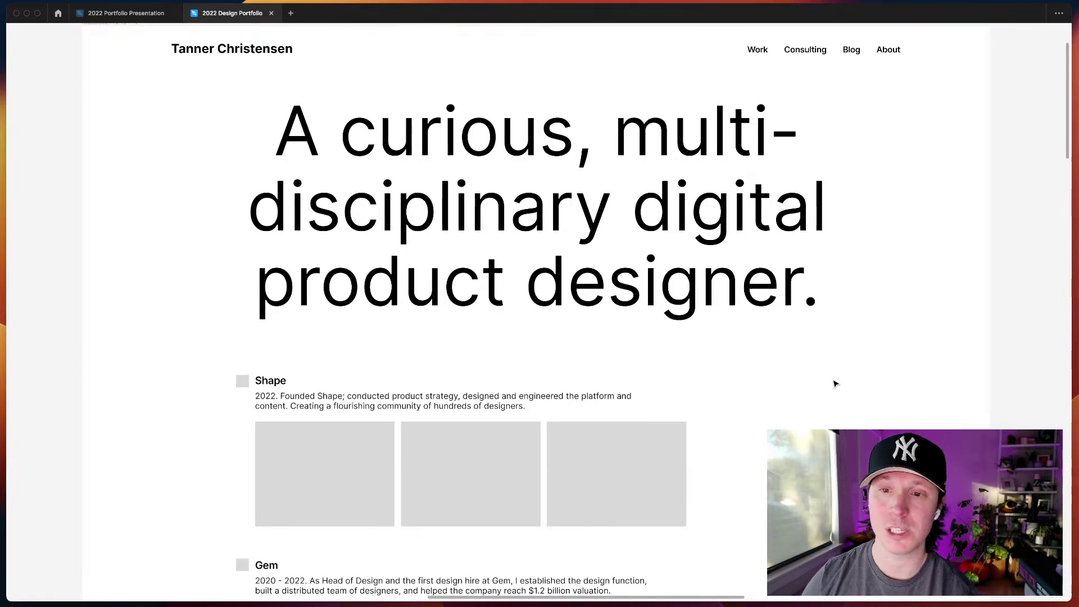
scroll(835, 383, "down", 5)
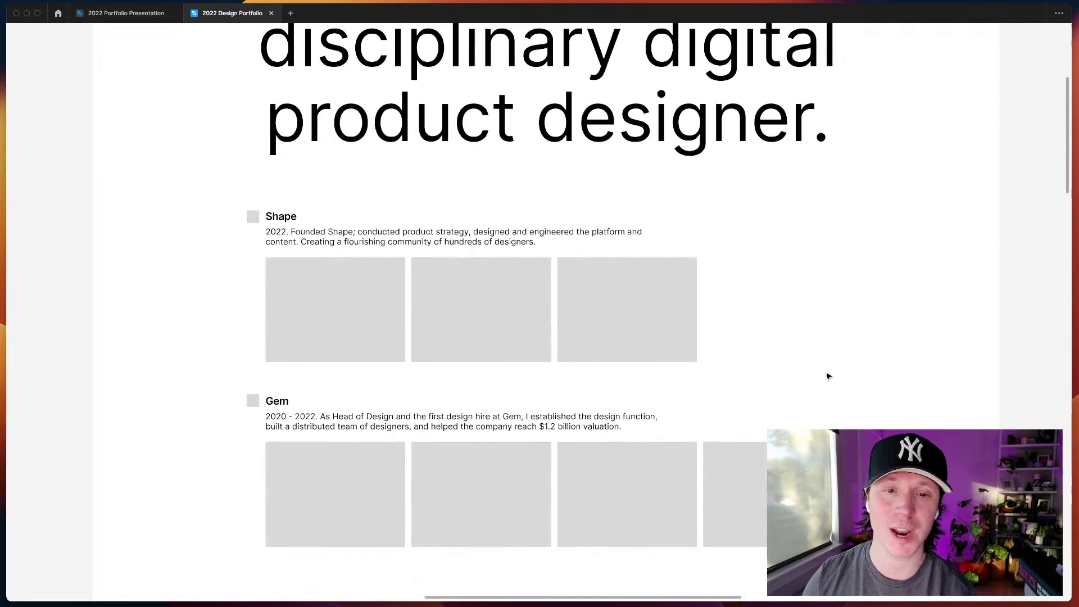
- Duplicate the Gem section and place the copy below the original with a gap between them
scroll(862, 354, "down", 1)
left_click(561, 463)
scroll(504, 479, "down", 5)
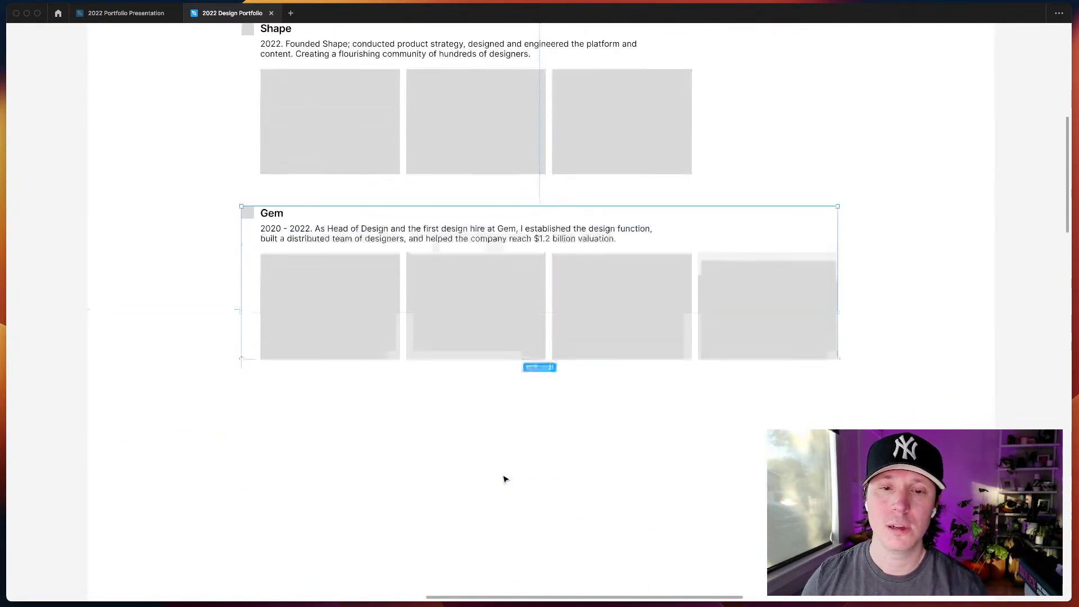
scroll(504, 478, "down", 2)
key("super+d")
left_click(207, 327)
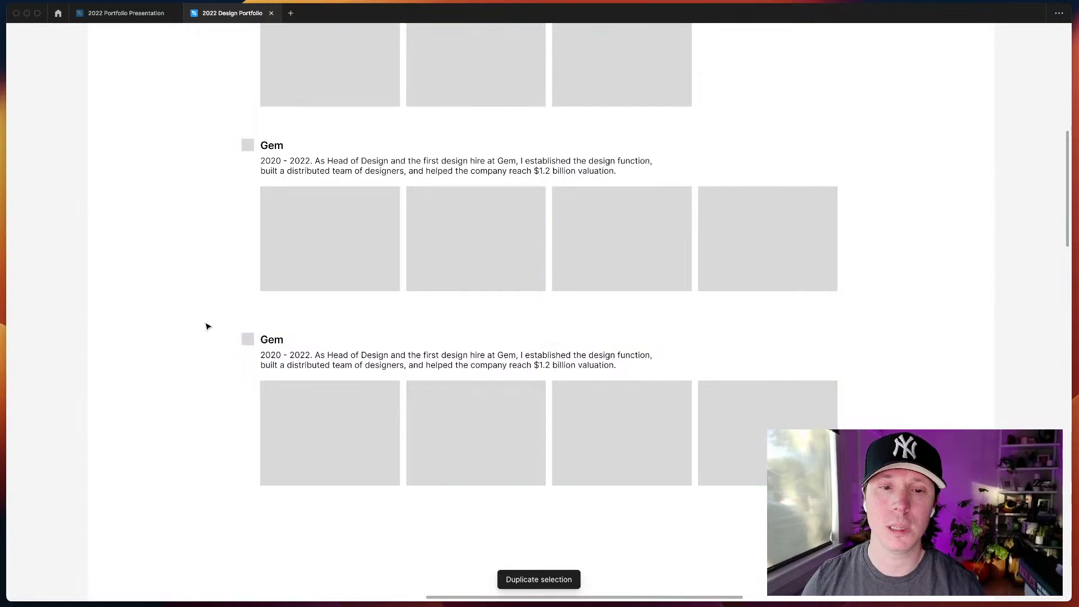
- Change the heading of the duplicated Gem section to Lyft
double_click(271, 339)
type("Lhyft")
key("super+a")
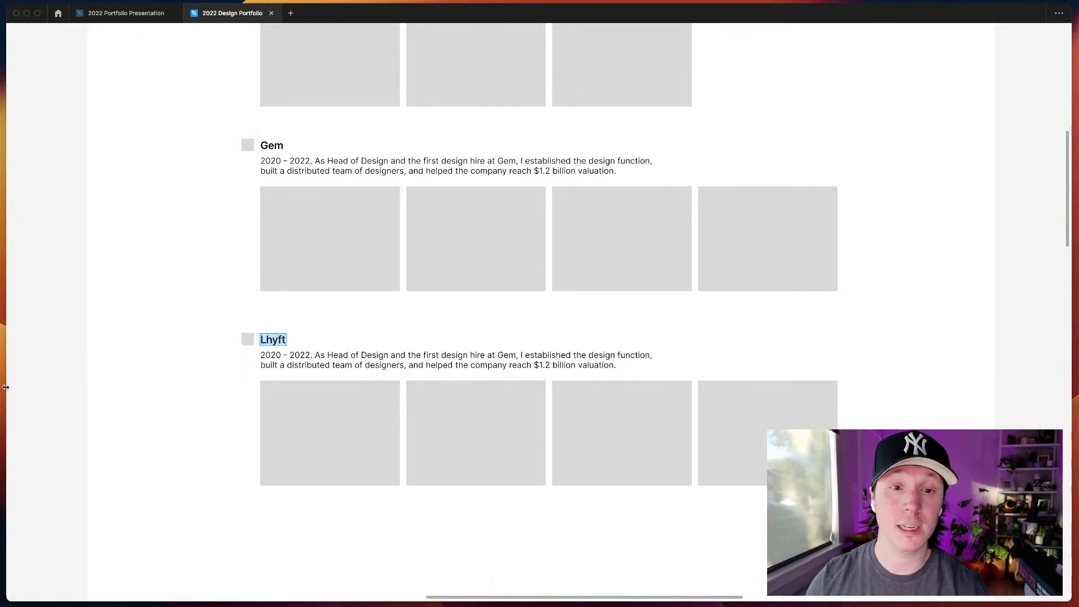
type("Lyft")
key("Escape")
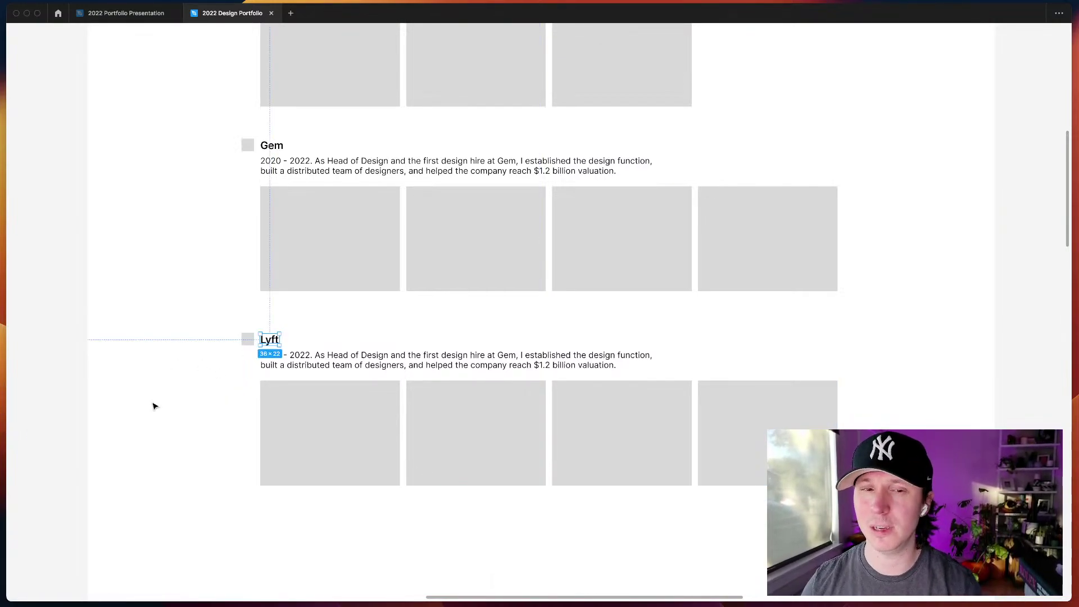
left_click(155, 406)
- Duplicate the Lyft section, place the copy below it with a gap, and change the copy's heading to Atlassian
scroll(366, 374, "down", 2)
left_click(388, 359)
key("super+d")
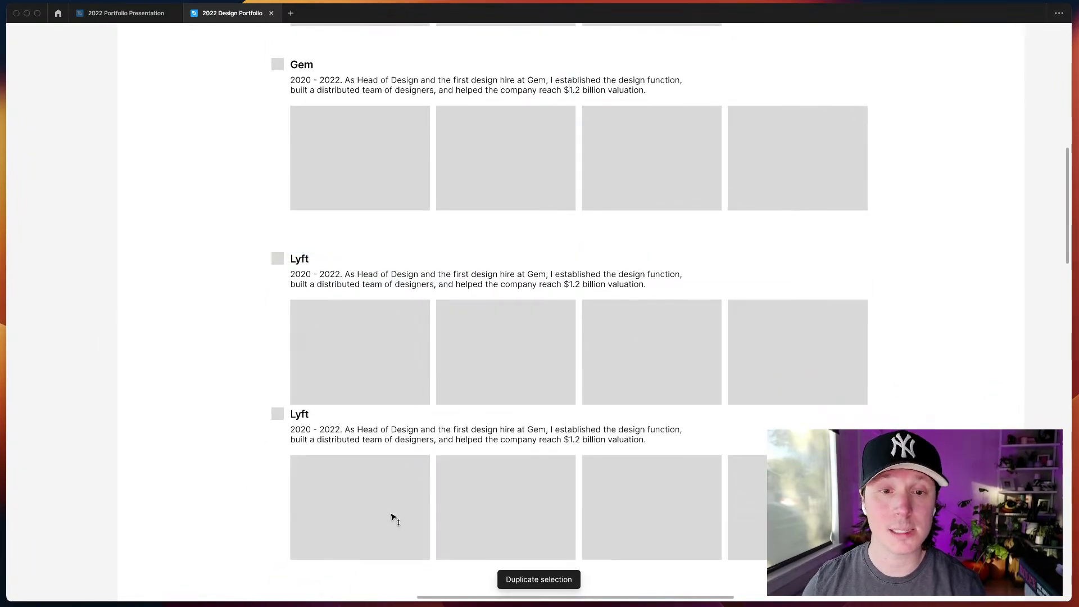
left_click_drag(393, 517, 386, 534)
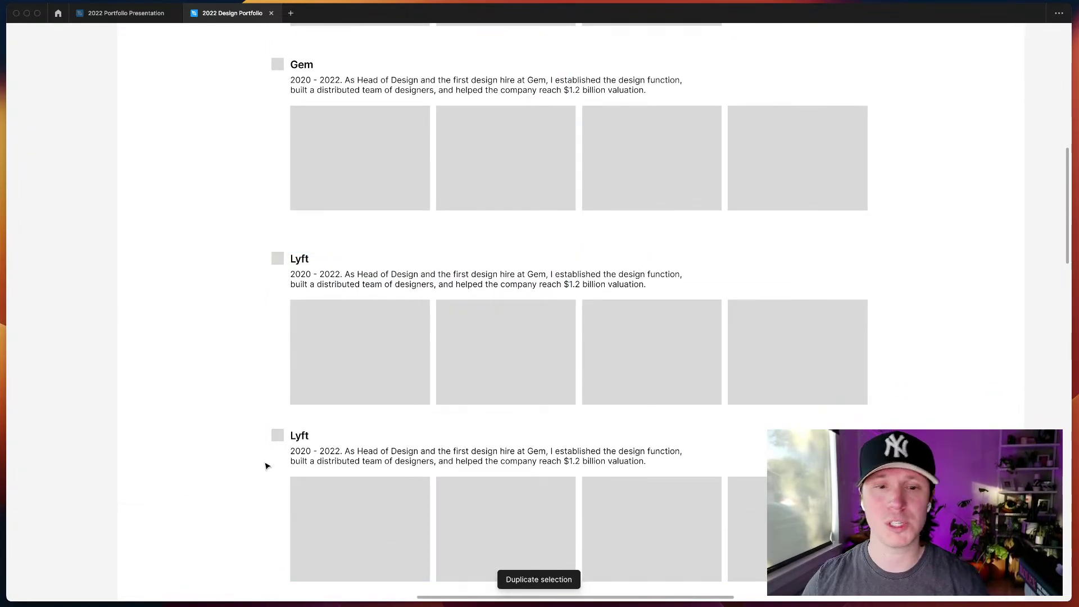
double_click(298, 436)
type("Atlassian")
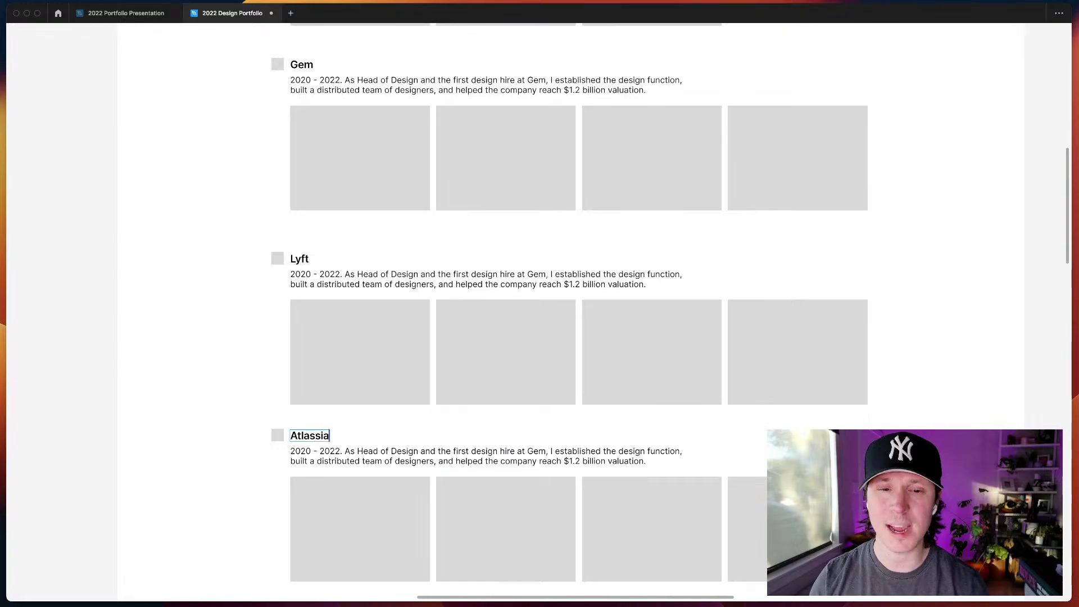
- Duplicate the Atlassian section, place the copy below it with a gap, and change the copy's heading to Facebook
key("Escape")
scroll(197, 458, "down", 3)
key("Escape")
key("super+d")
left_click_drag(496, 331, 453, 522)
scroll(282, 428, "down", 3)
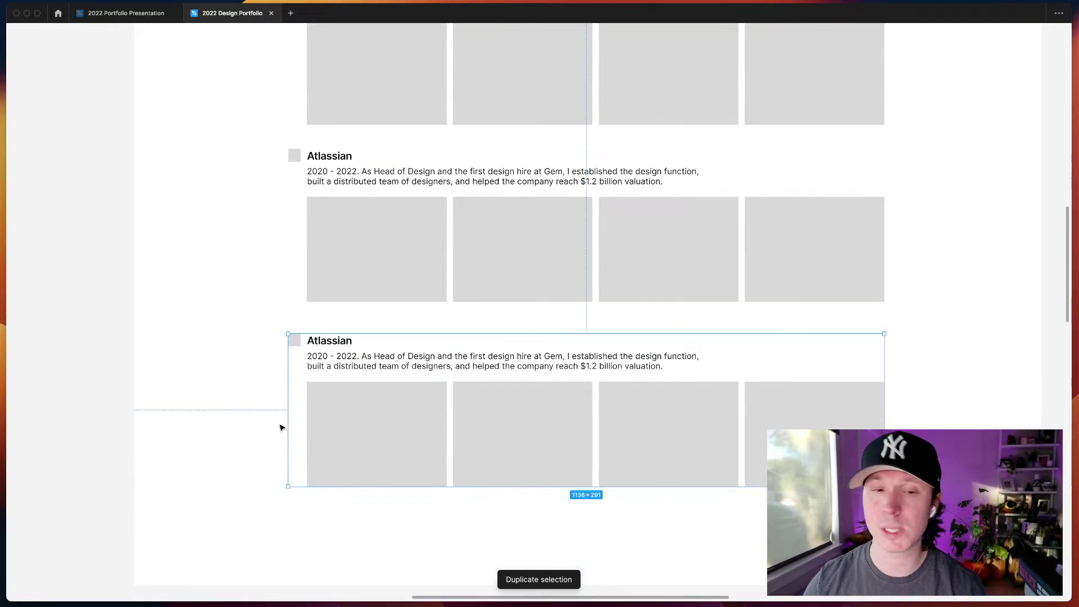
double_click(326, 340)
type("Facebook")
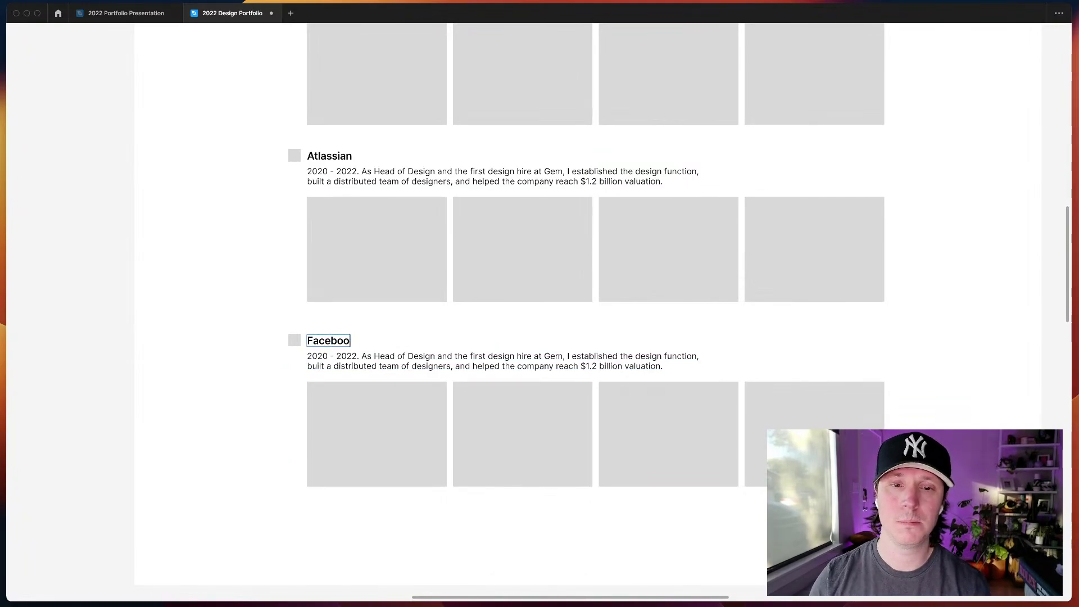
key("Escape")
- Review the layout and description text of the Shape and Gem sections on the homepage
scroll(235, 347, "up", 7)
scroll(289, 272, "up", 3)
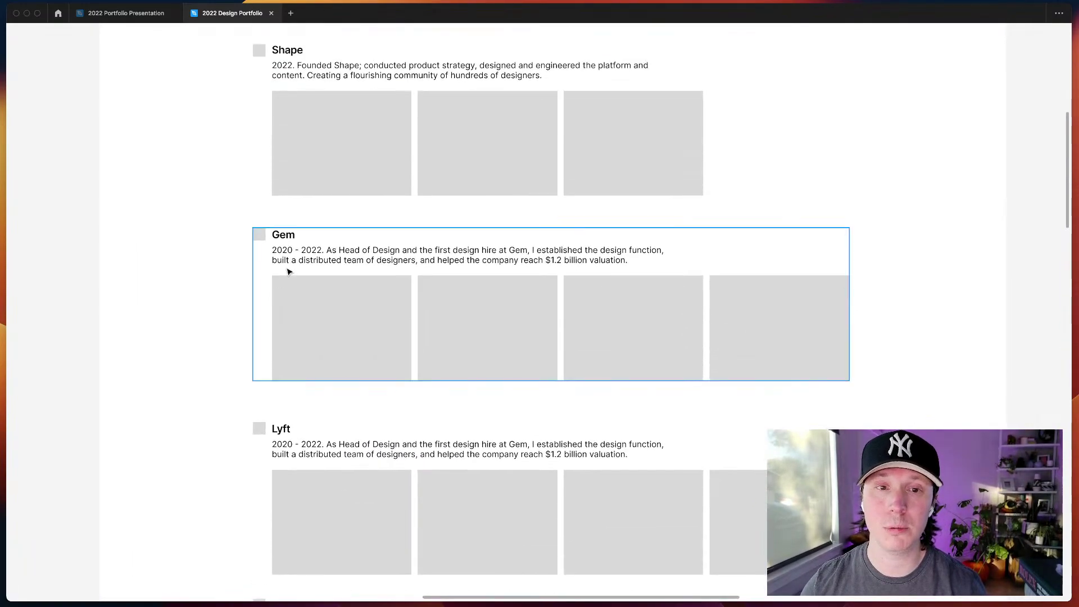
left_click(301, 267)
scroll(281, 216, "up", 3)
left_click(189, 233)
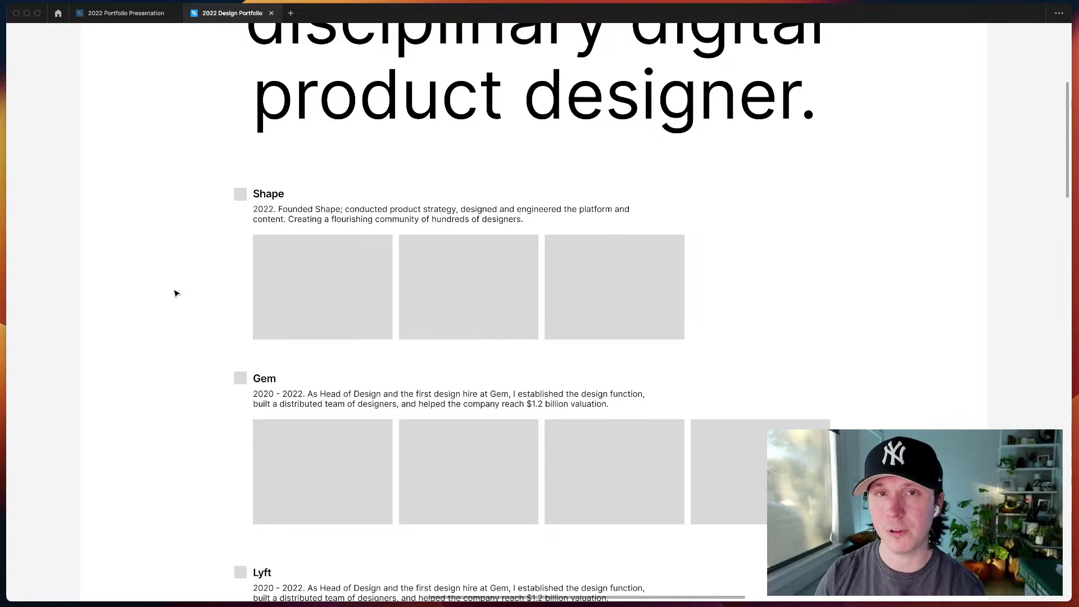
scroll(168, 403, "down", 1)
double_click(306, 396)
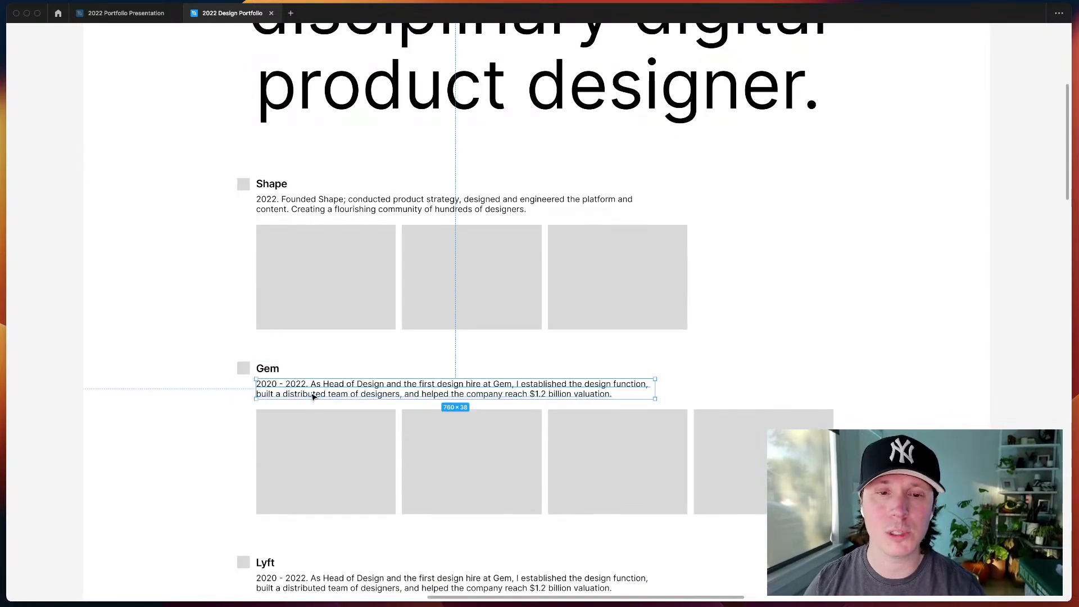
left_click(214, 412)
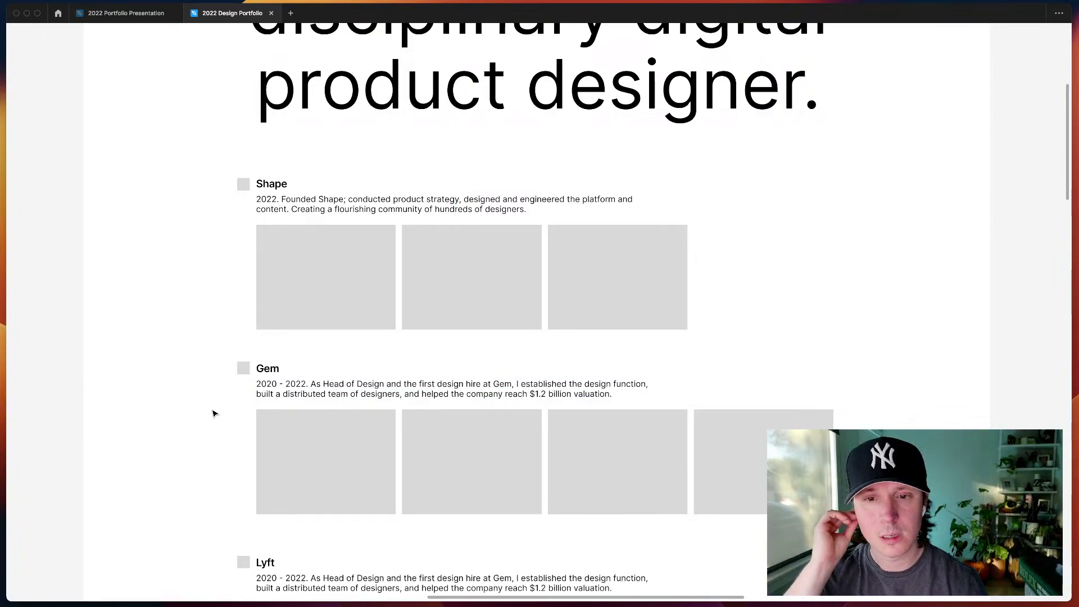
left_click(346, 396)
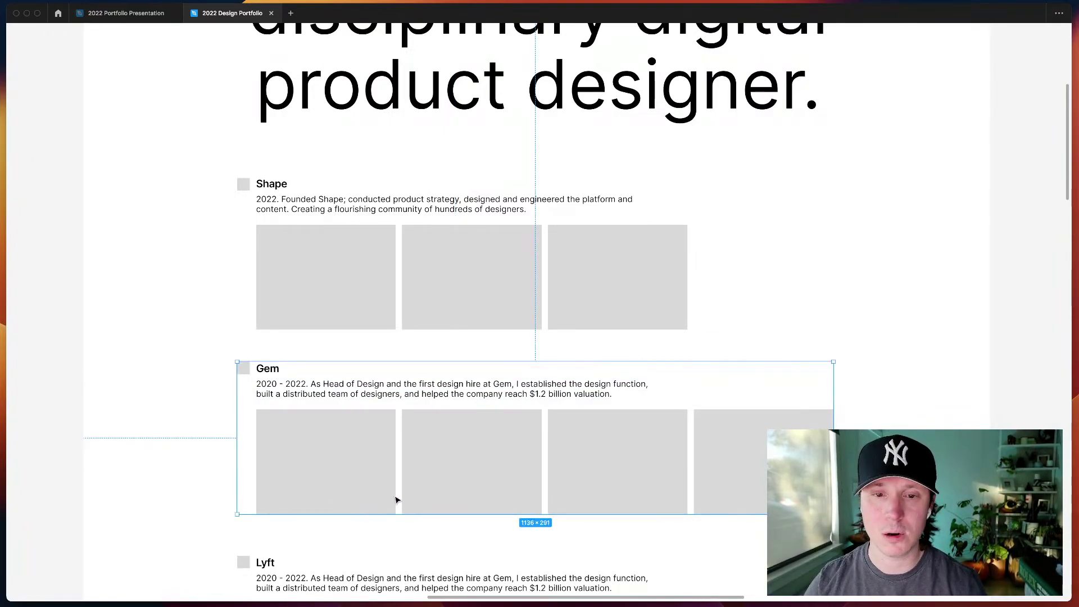
left_click(202, 465)
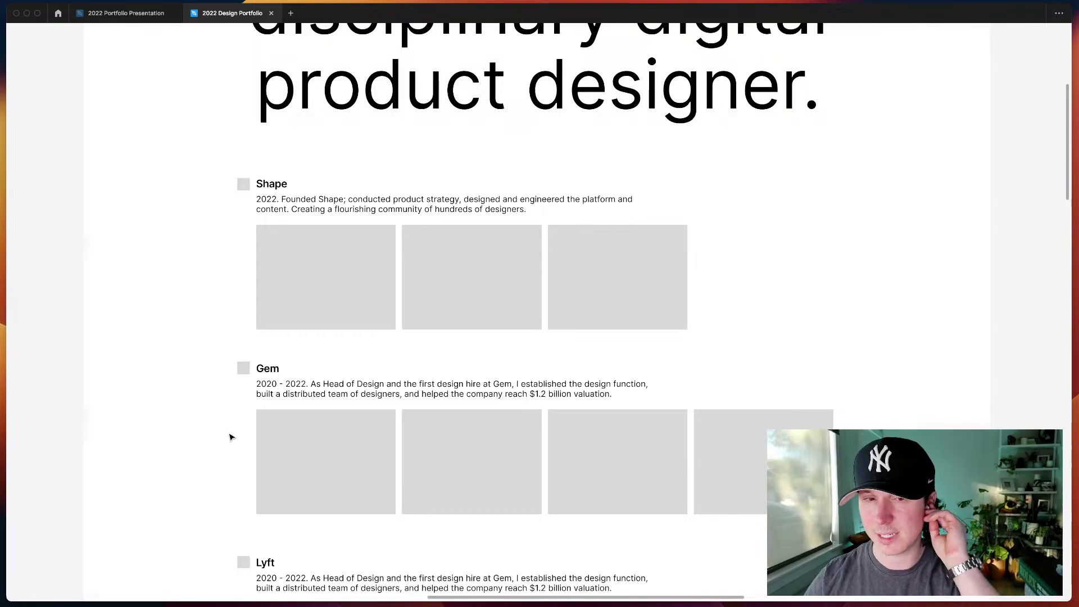
- Delete the old project link list, from Shape to More, that sits beside the homepage frame on the canvas
scroll(230, 437, "down", 5)
scroll(247, 424, "left", 2)
left_click(487, 334)
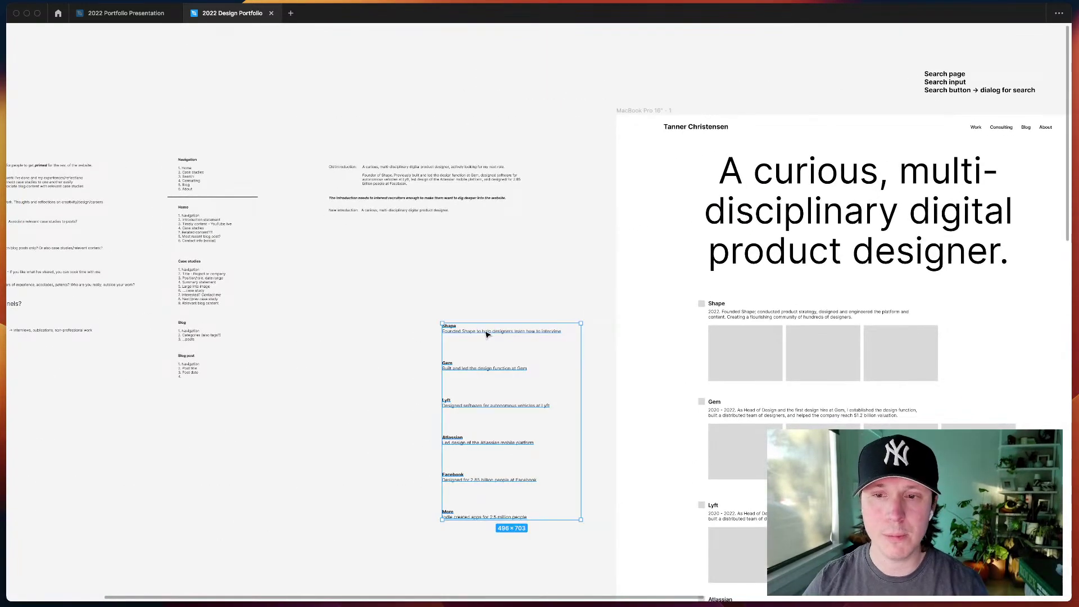
key("Delete")
scroll(838, 310, "right", 4)
scroll(631, 376, "up", 3)
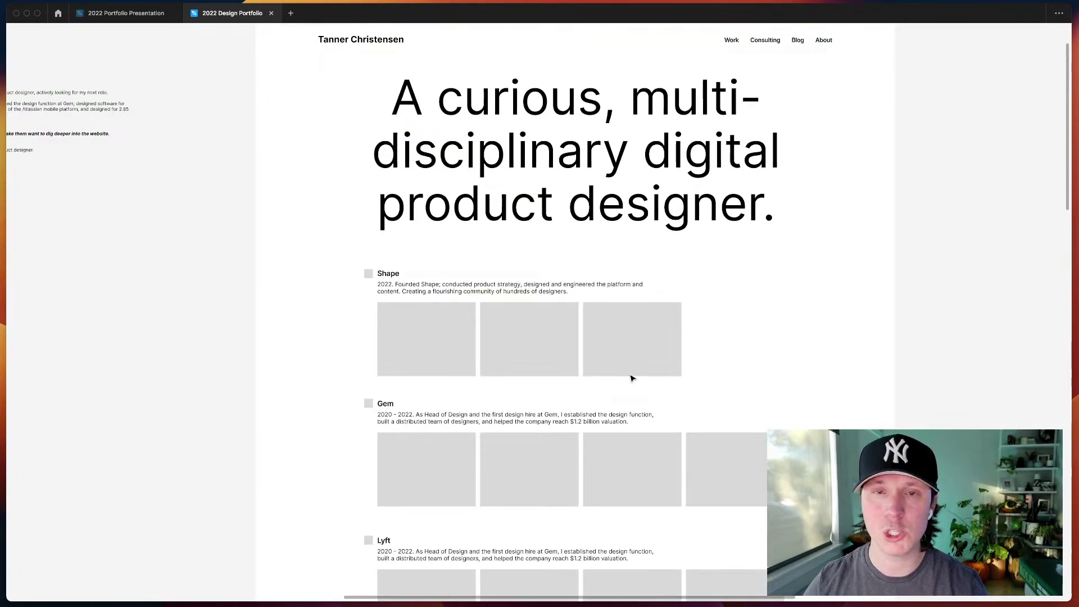
- Add the line "3.1 Link to company if relevant" below "Position/role, date range" in the Case studies notes
scroll(631, 377, "left", 10)
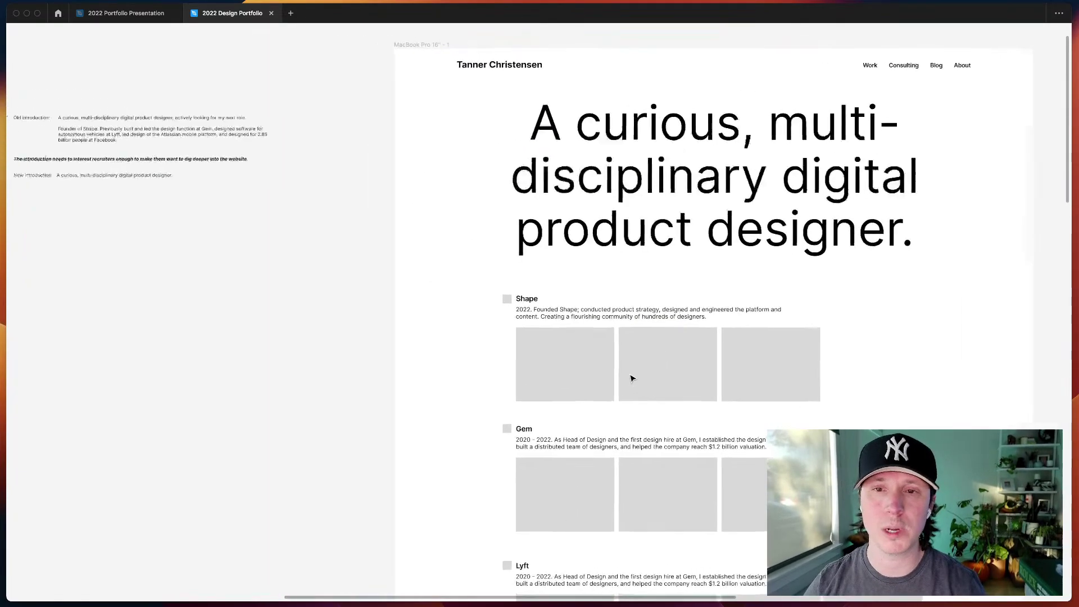
scroll(423, 344, "left", 3)
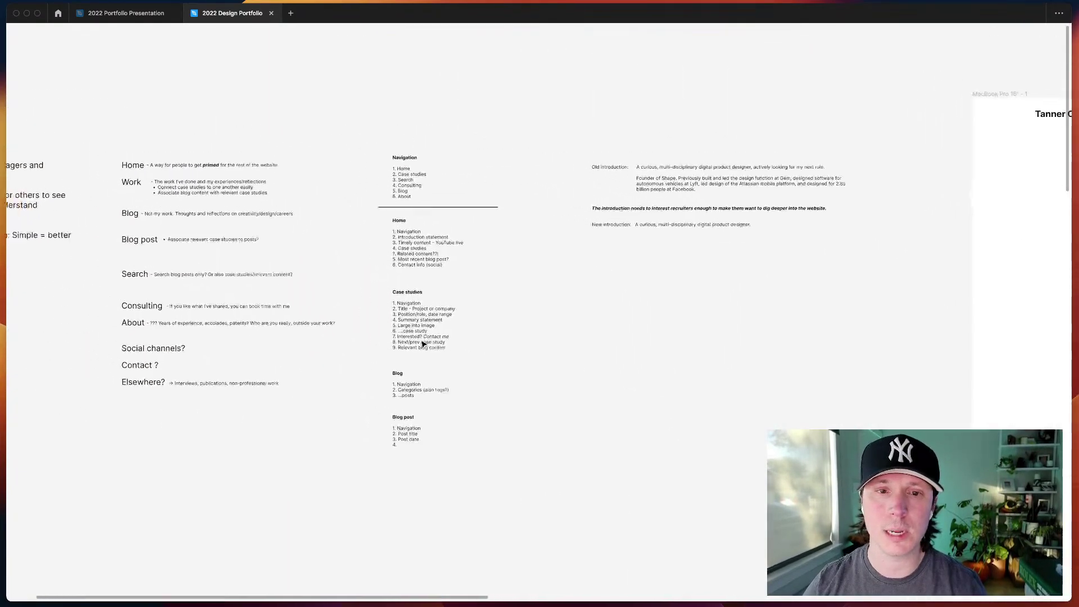
scroll(421, 337, "up", 5)
left_click(412, 304)
double_click(411, 297)
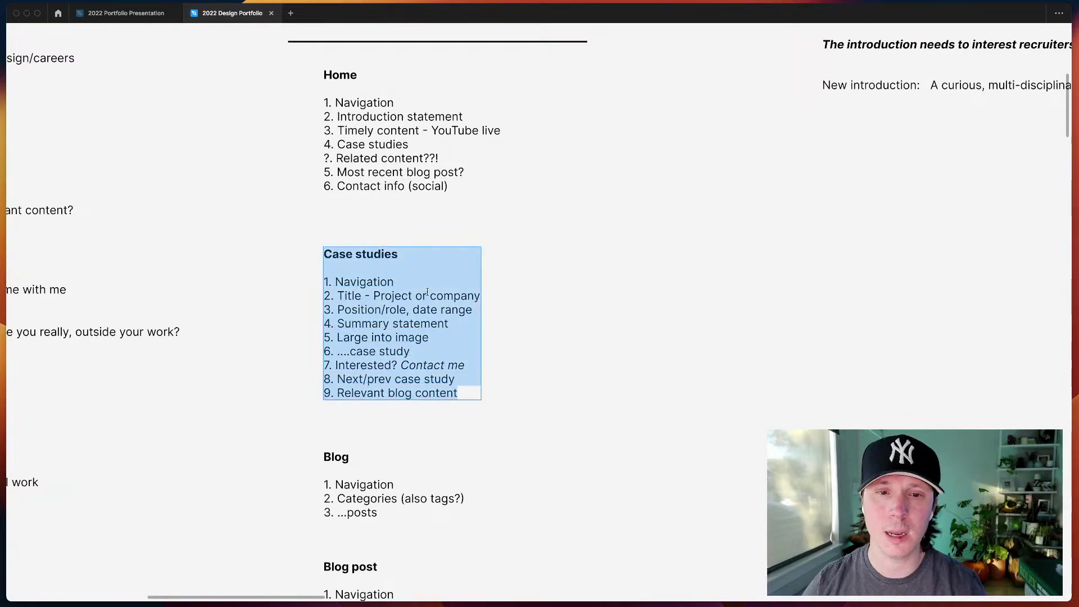
left_click(478, 315)
key("Return")
type("3.1")
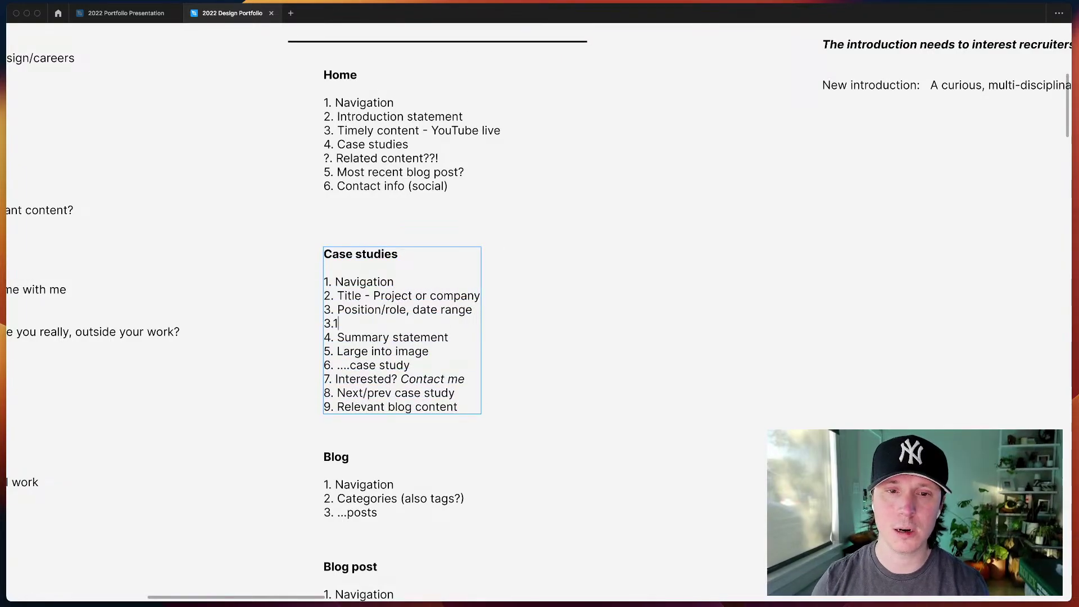
type(" Li")
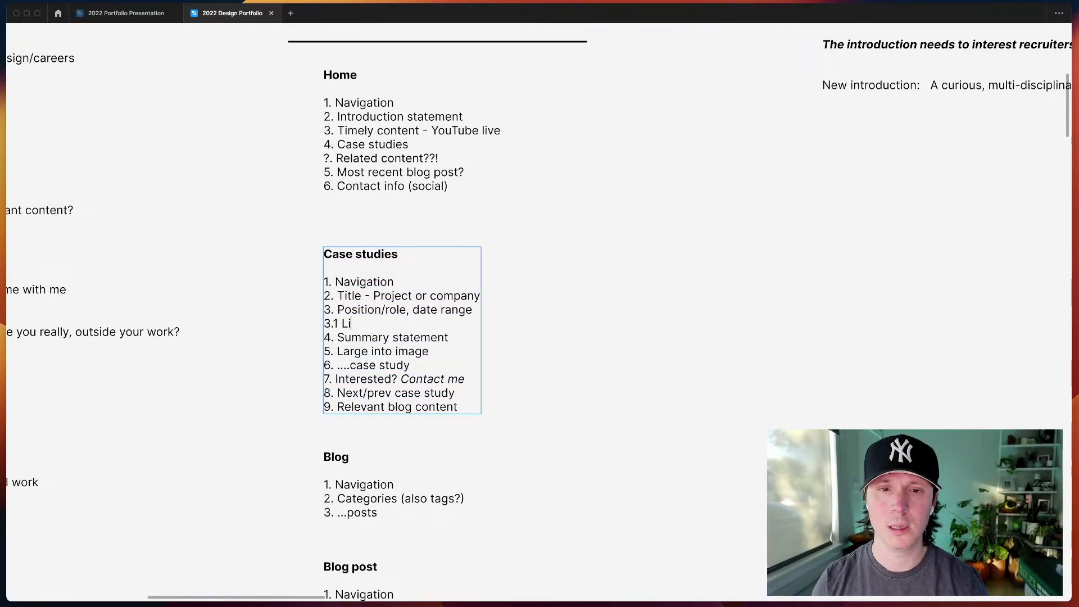
type("nk to company if relevant")
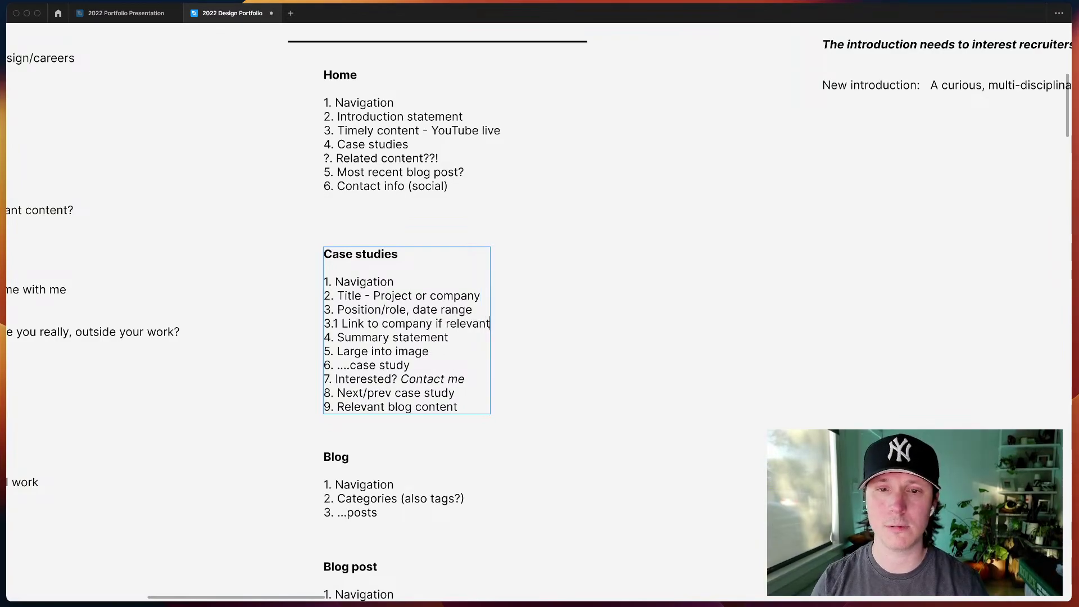
left_click(674, 335)
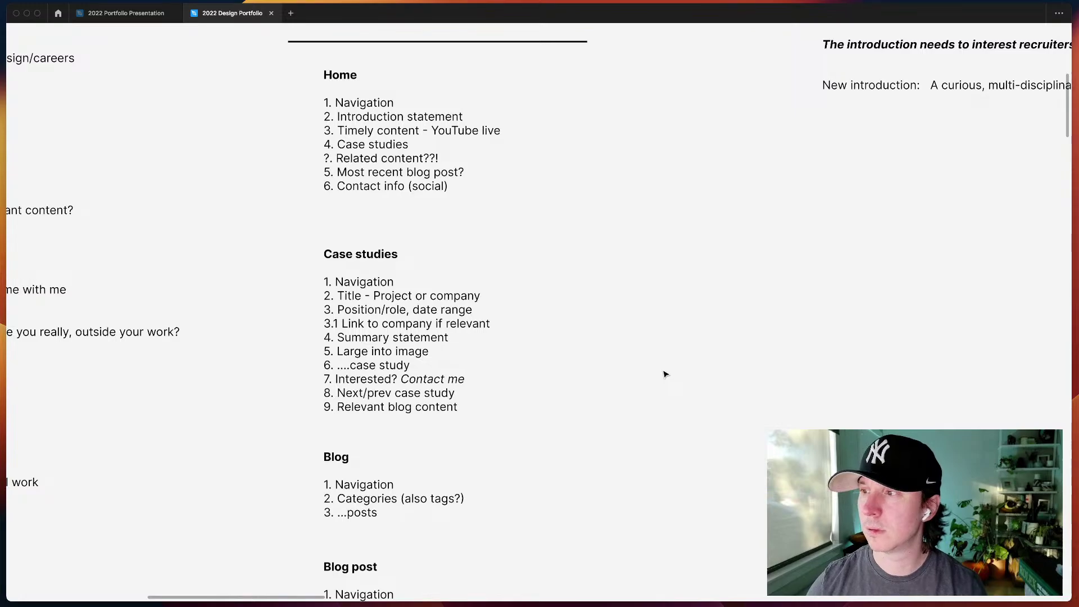
- Try deleting the description text from the Shape section, and undo the deletion
scroll(664, 373, "right", 15)
scroll(481, 364, "up", 5)
scroll(482, 363, "down", 5)
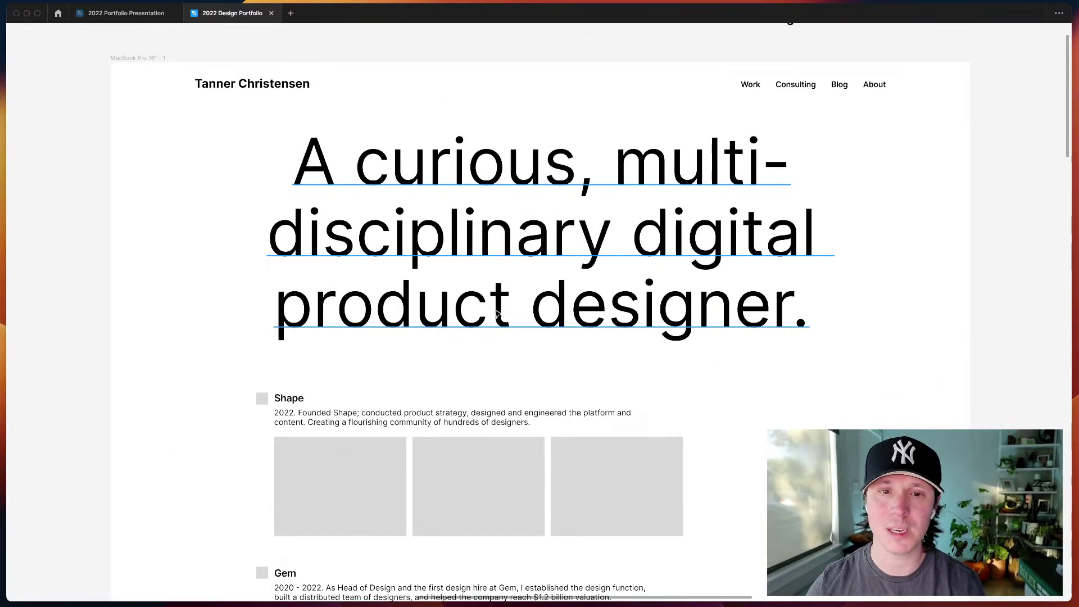
scroll(498, 315, "down", 3)
double_click(307, 328)
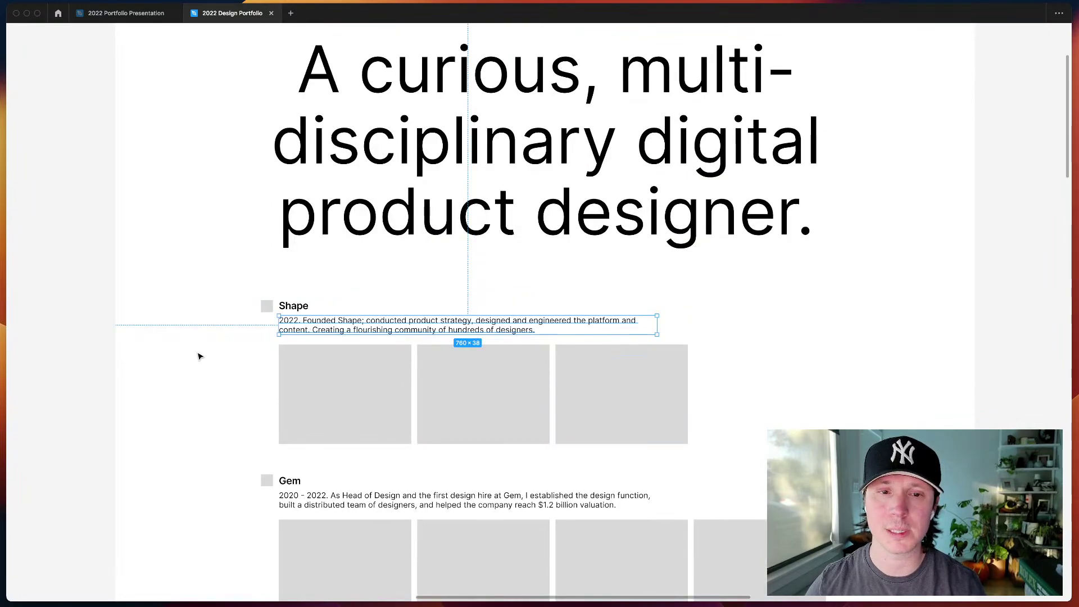
left_click(193, 372)
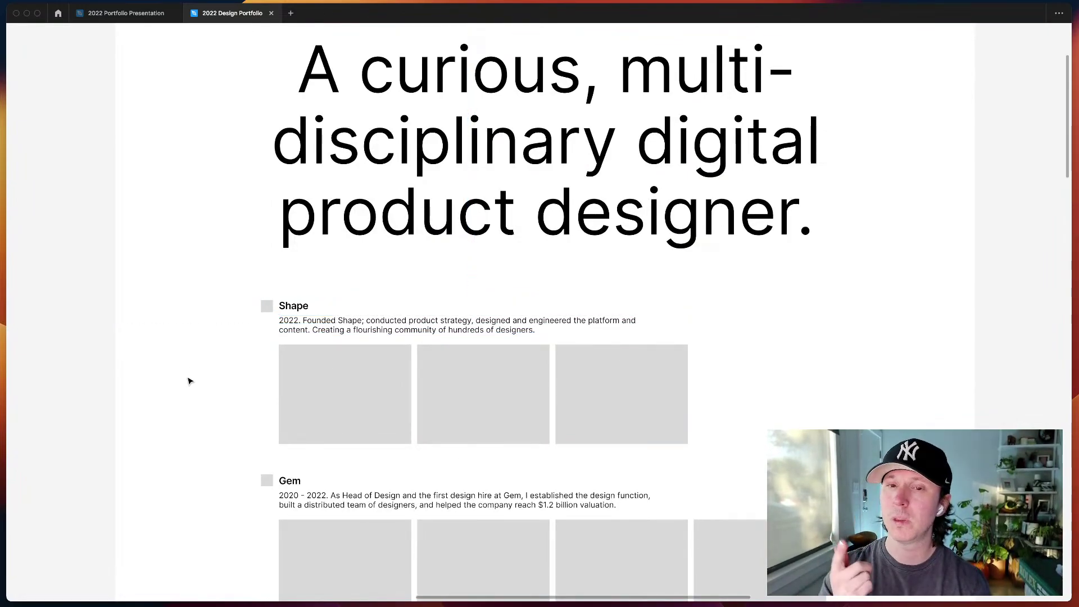
double_click(393, 328)
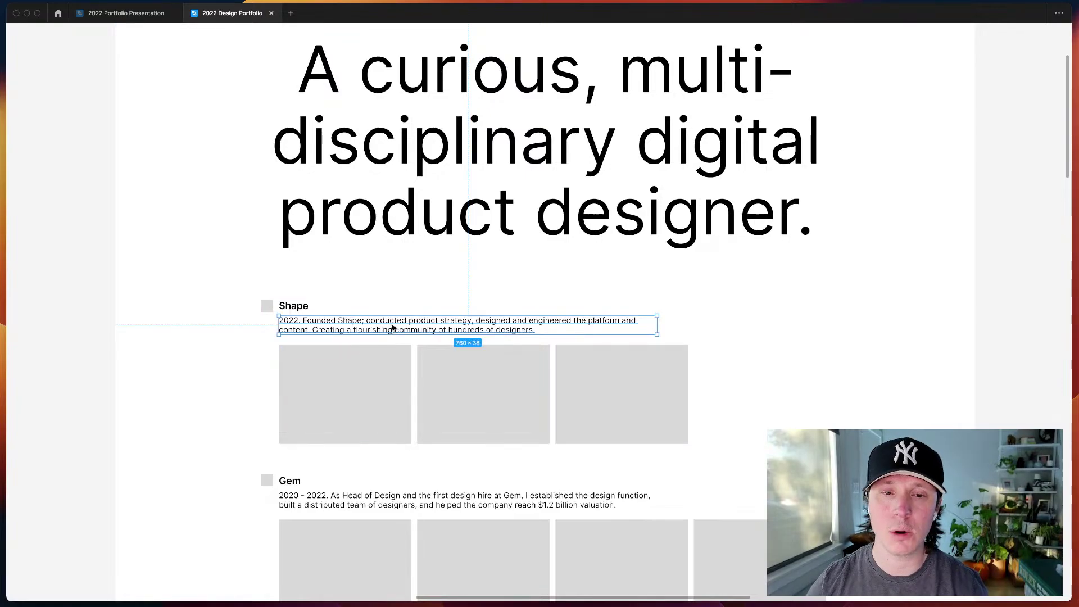
key("Delete")
key("super+z")
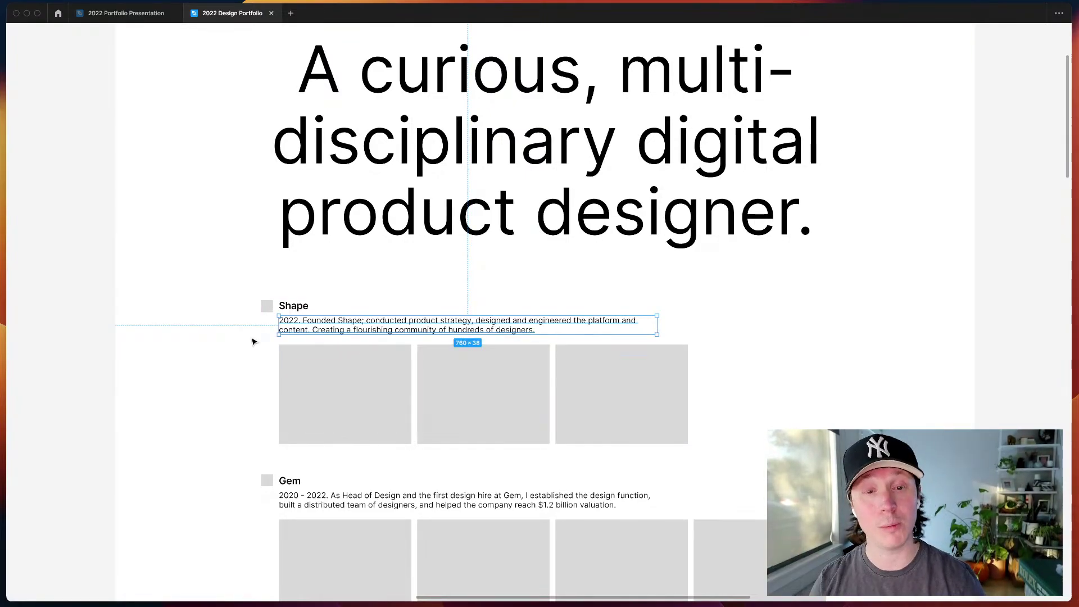
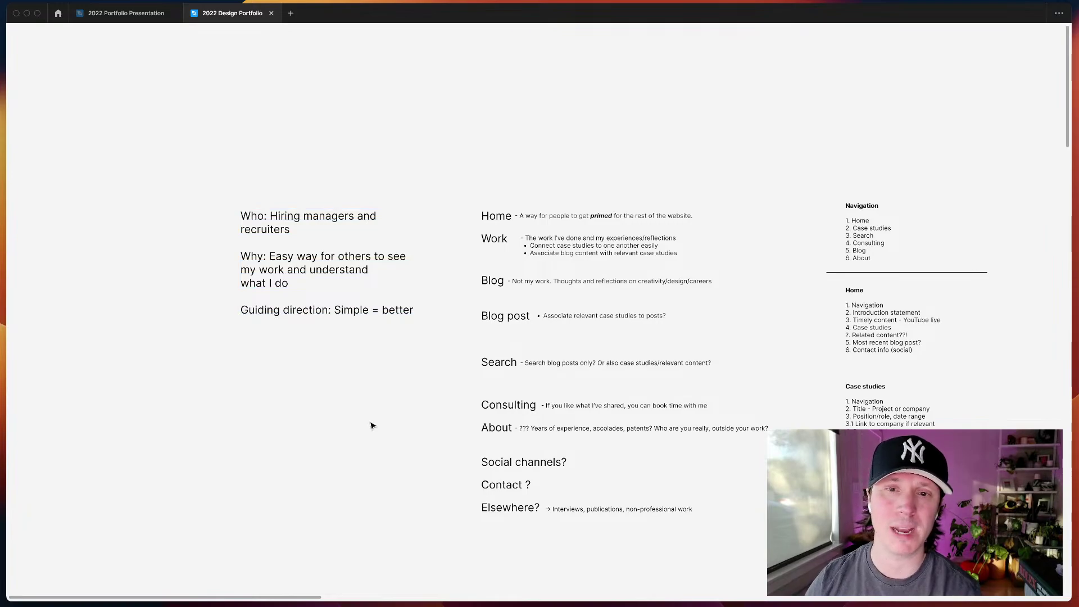
- Examine the planning notes, page structure lists and introduction drafts, and compare them with the homepage's project sections
scroll(370, 426, "right", 2)
scroll(371, 426, "down", 1)
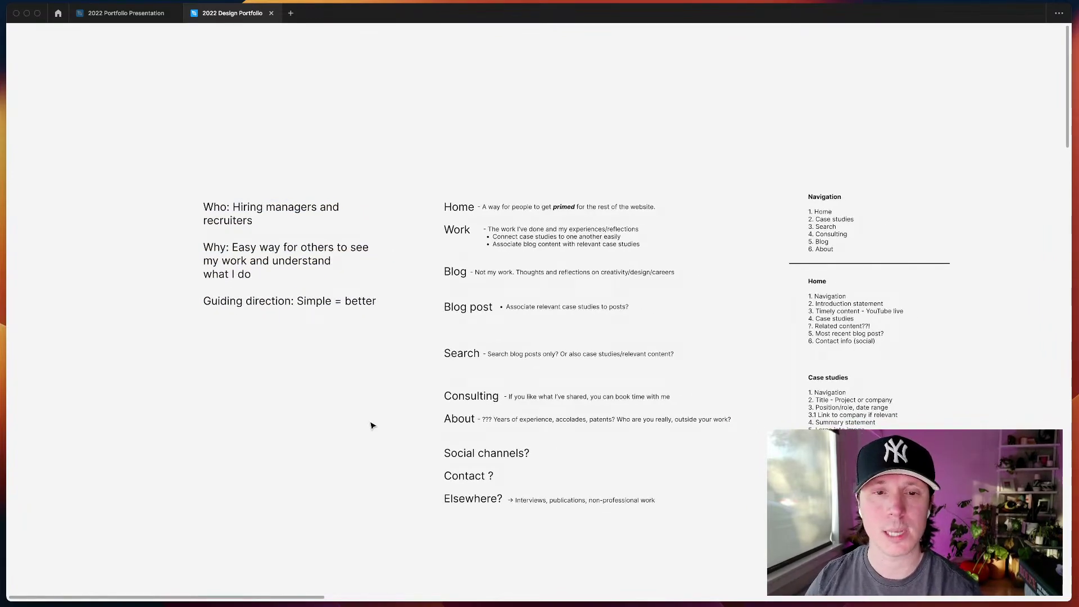
scroll(371, 426, "right", 15)
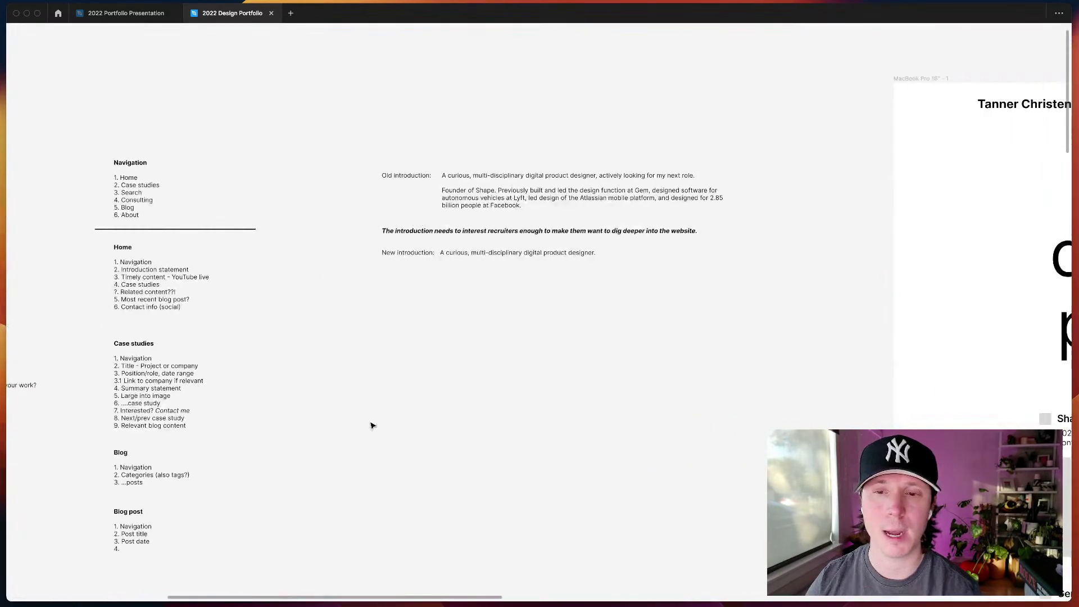
scroll(528, 397, "down", 2)
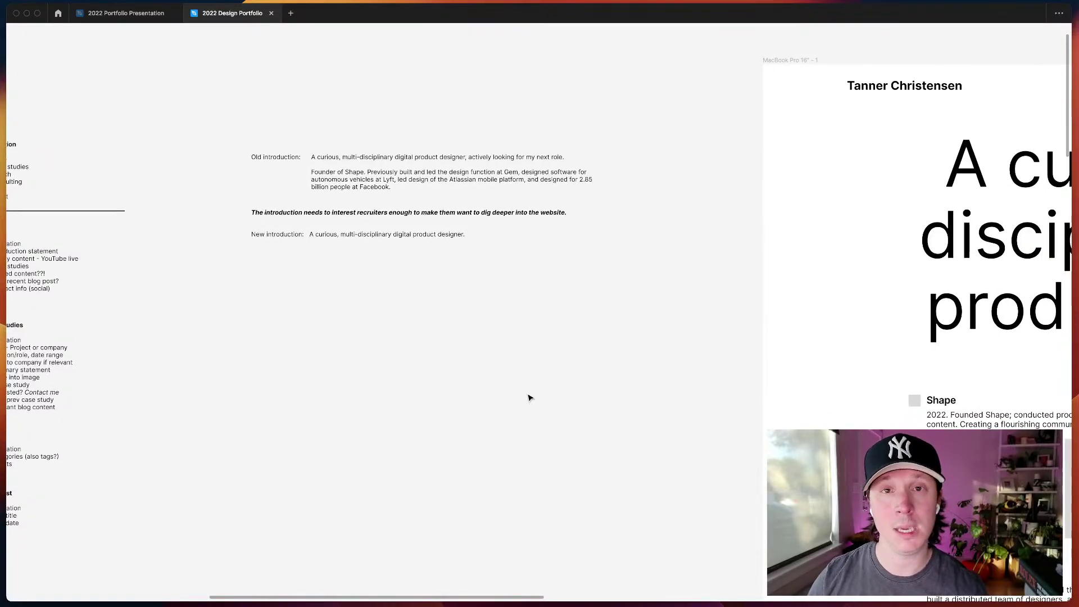
scroll(528, 397, "right", 11)
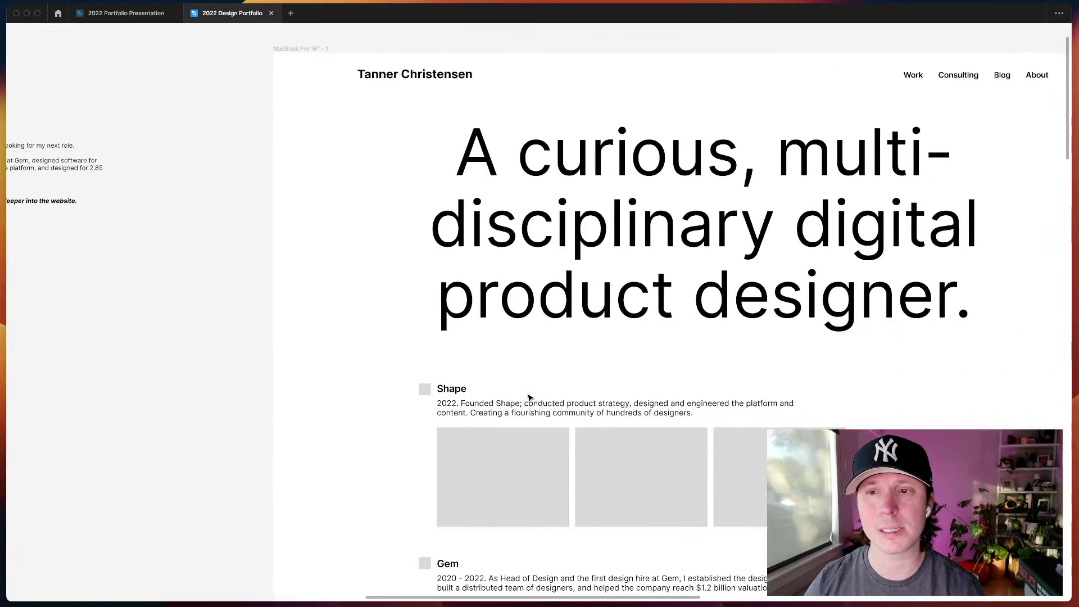
scroll(807, 416, "down", 1)
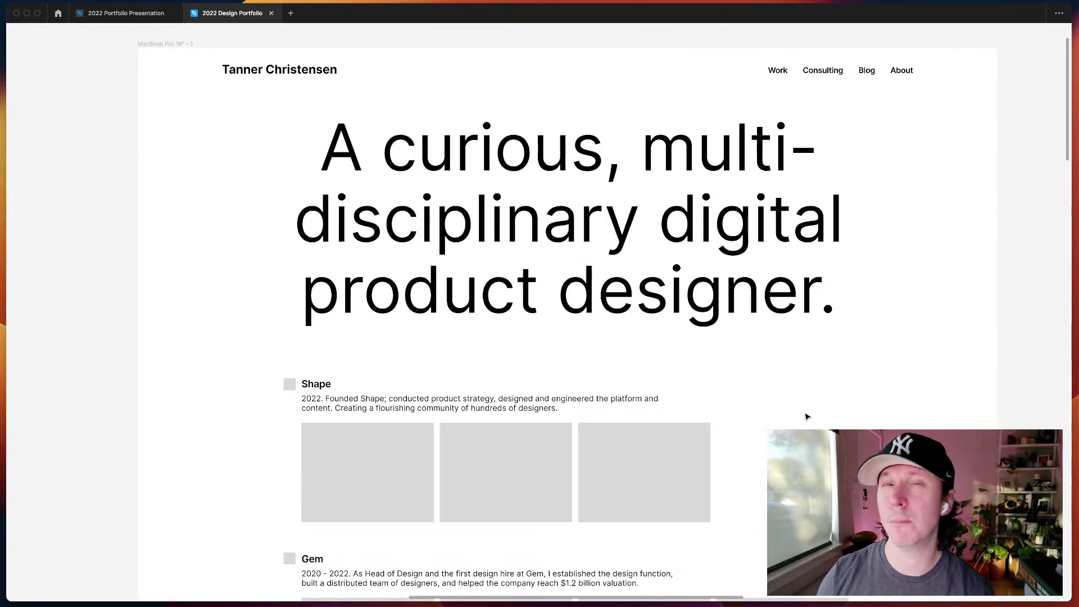
scroll(807, 417, "down", 5)
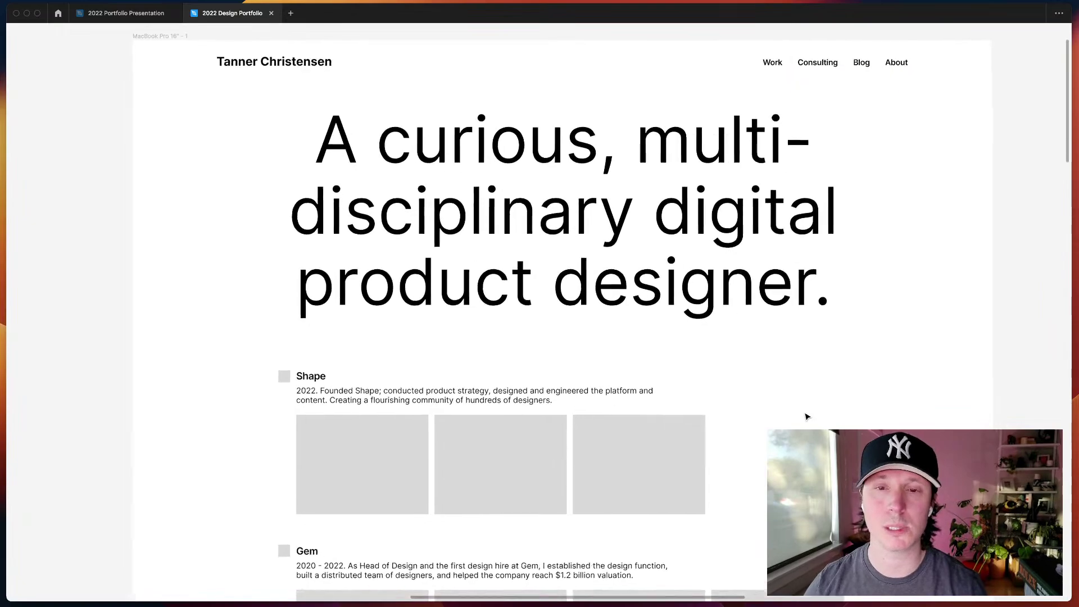
scroll(845, 197, "down", 5)
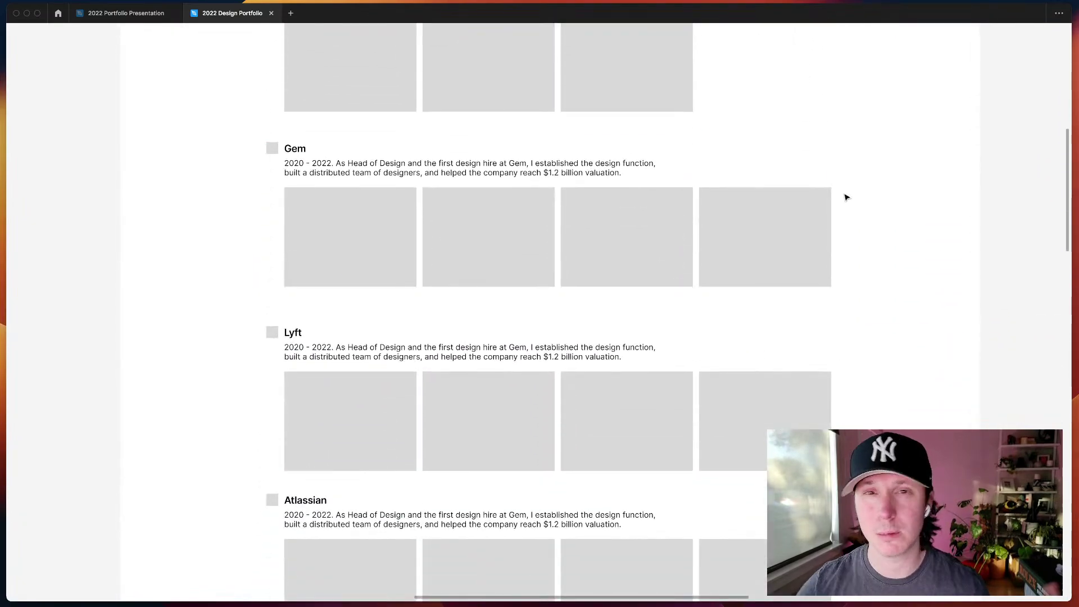
- Append "Read more" to the end of the Shape section's description
scroll(846, 197, "up", 3)
scroll(830, 200, "up", 2)
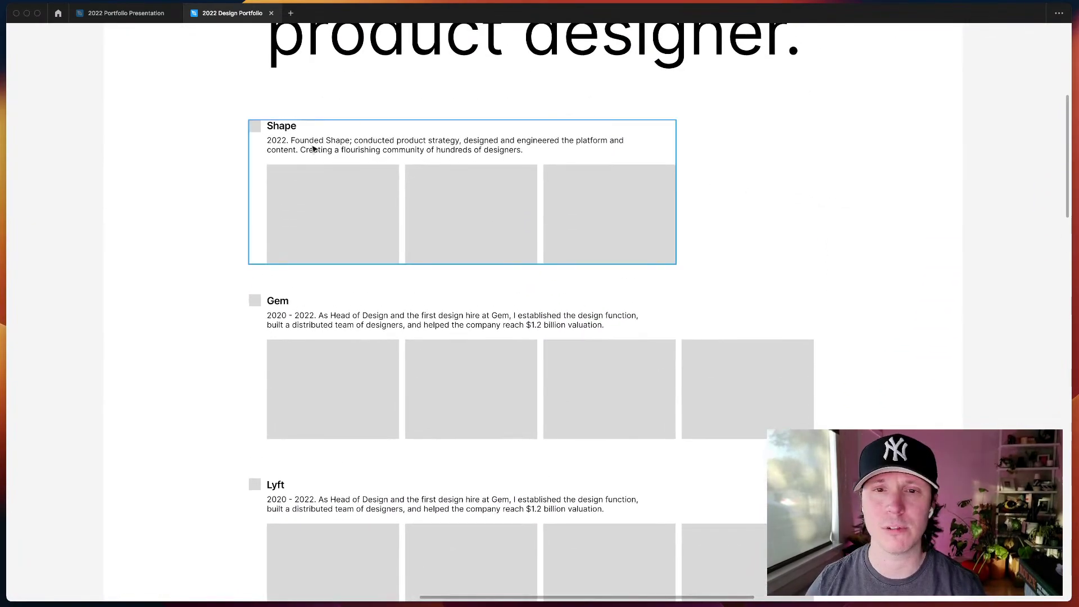
left_click(458, 150)
double_click(496, 147)
key("Right")
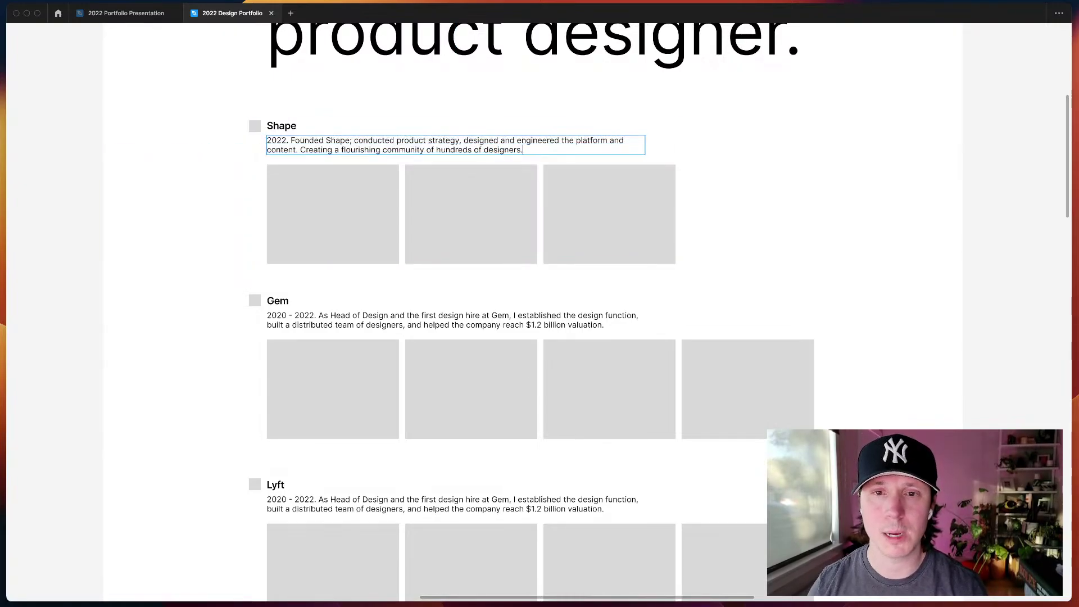
type("Read more")
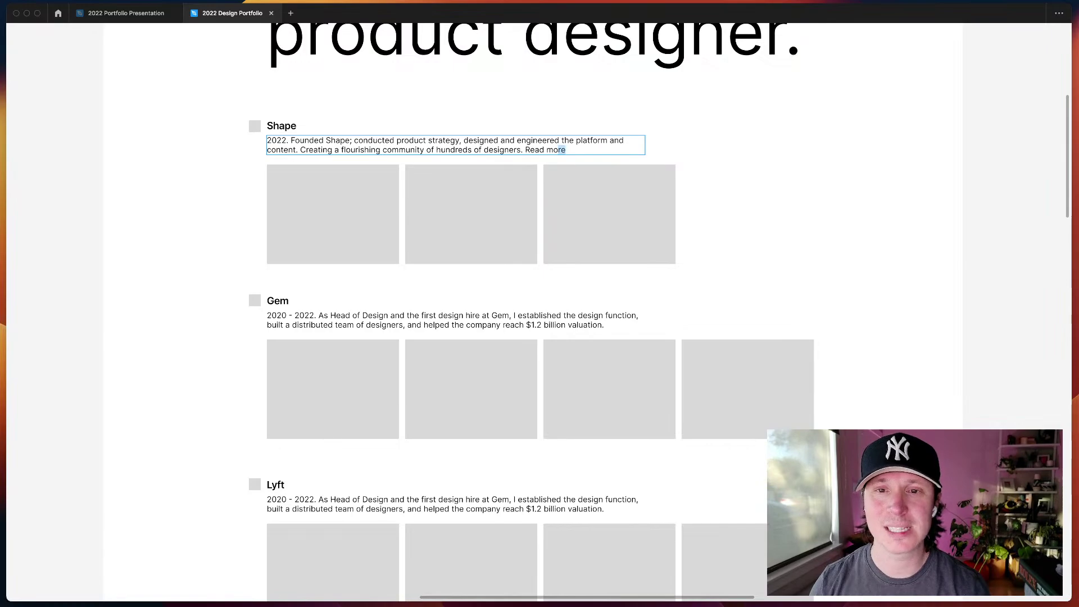
- Make the words "Read more" in the Shape description bold
key("shift+Left")
key("shift+Left")
key("shift+Left")
key("shift+Left")
key("shift+Left")
key("super+b")
left_click(828, 210)
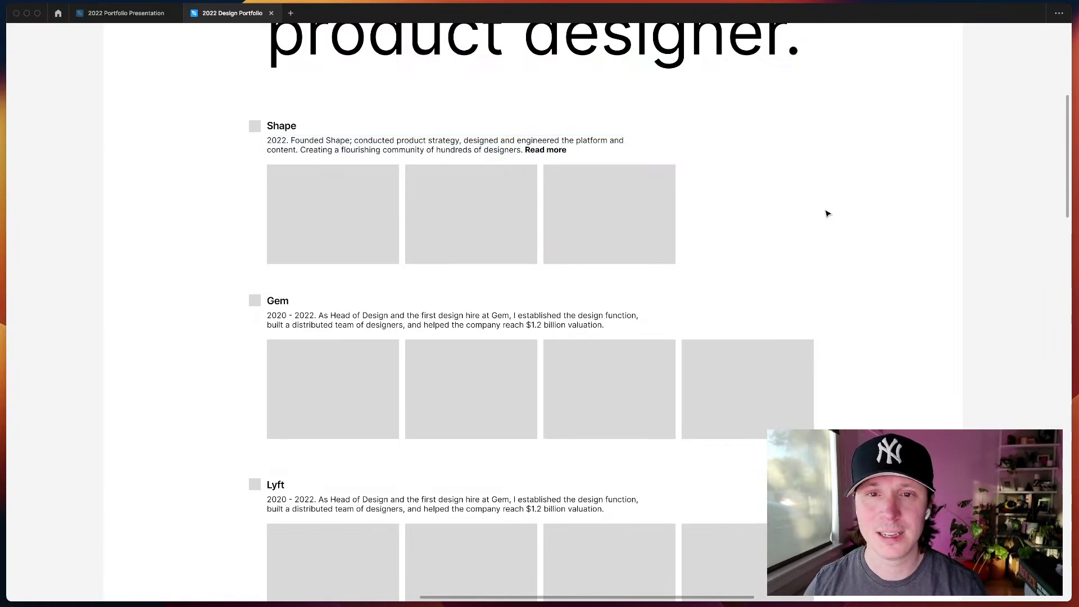
scroll(761, 196, "up", 2)
scroll(762, 196, "right", 1)
scroll(762, 197, "up", 2)
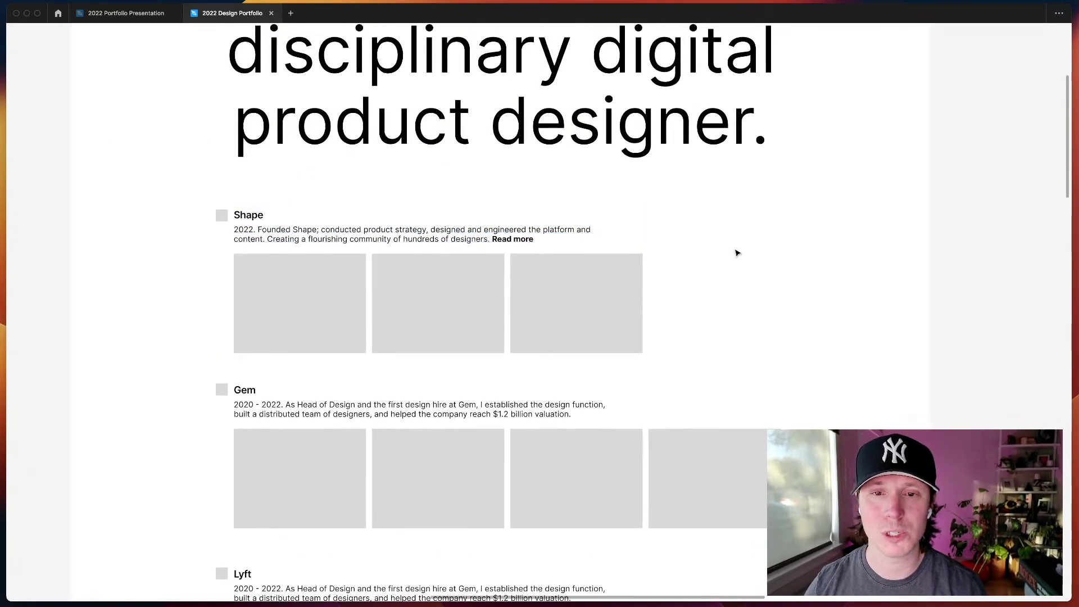
- Copy the bold "Read more" from the Shape description to the end of the Gem section's description
double_click(507, 237)
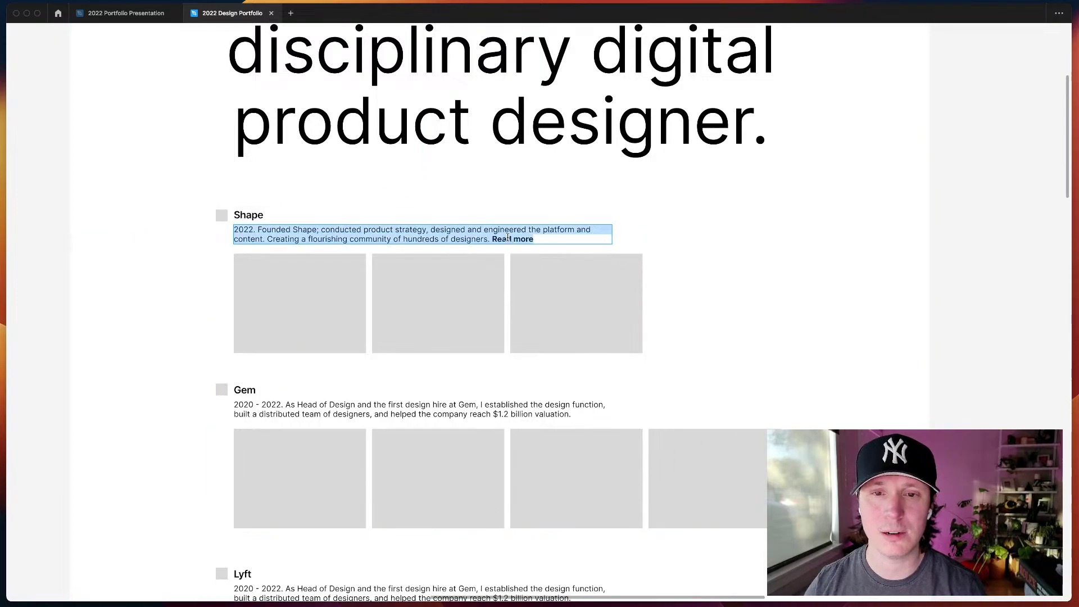
left_click(488, 239)
left_click_drag(490, 239, 534, 239)
key("super+c")
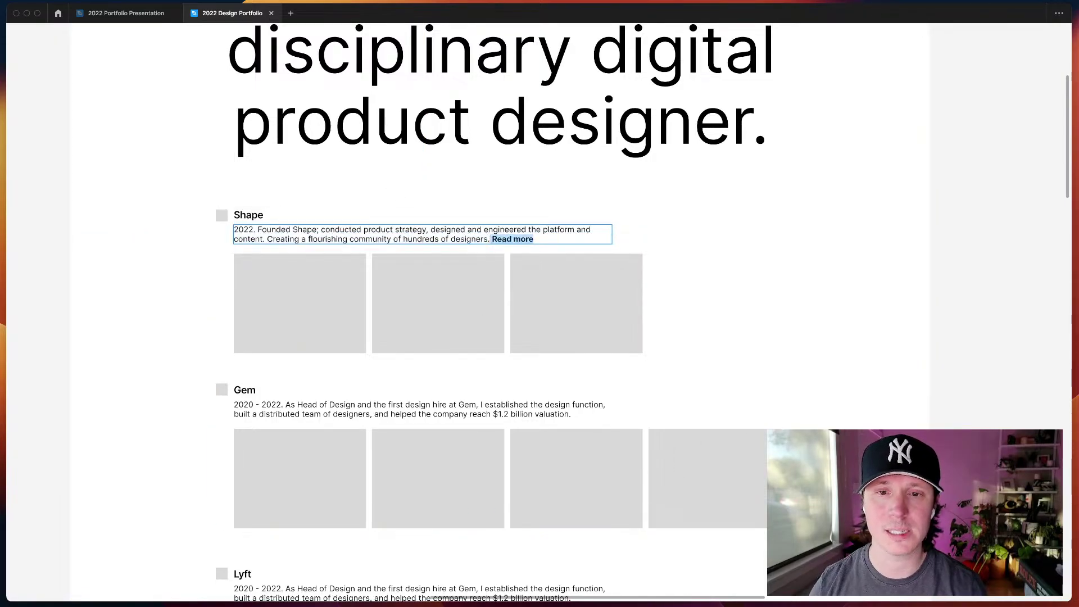
left_click(569, 414)
key("super+v")
key("Escape")
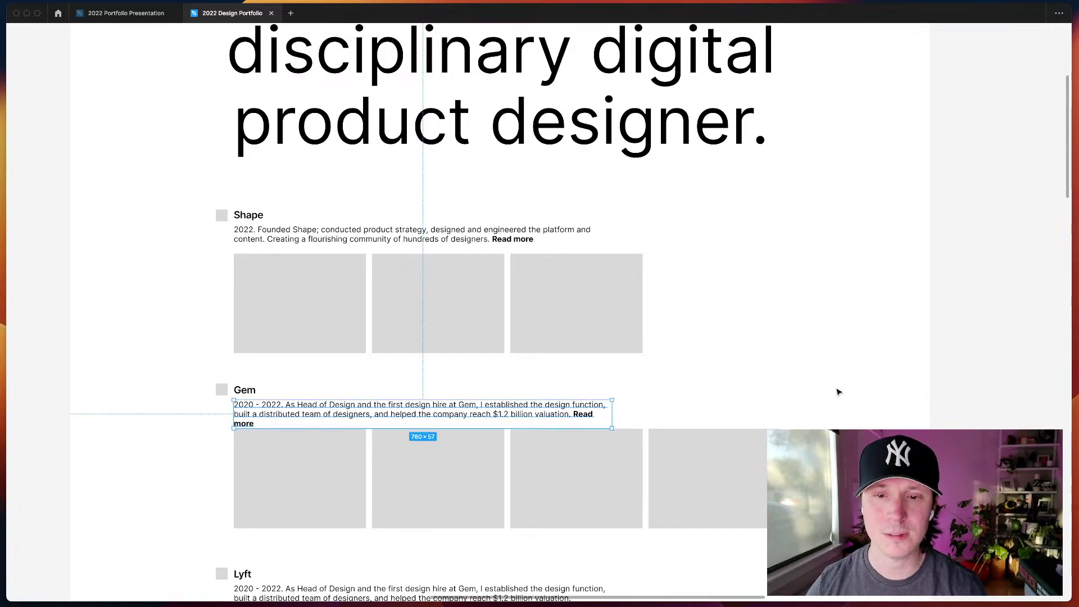
- Widen the Gem section's description text box so that "Read more" fits on the second line
key("Escape")
left_click(588, 413)
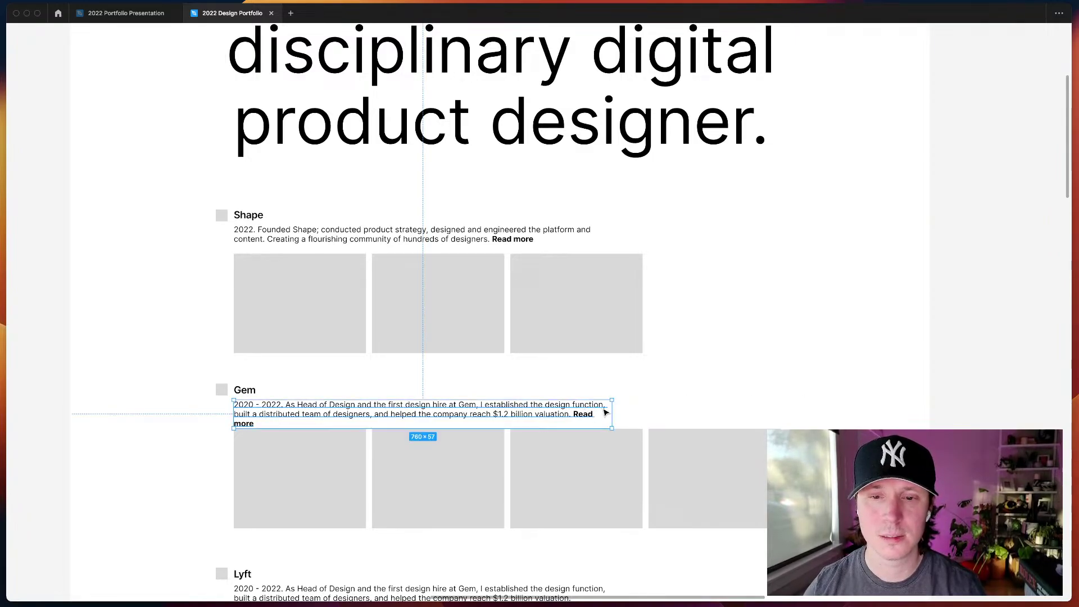
left_click_drag(611, 410, 638, 405)
key("Escape")
- Set the homepage header frame's width to 1200 and centre it horizontally on the page
scroll(686, 386, "up", 5)
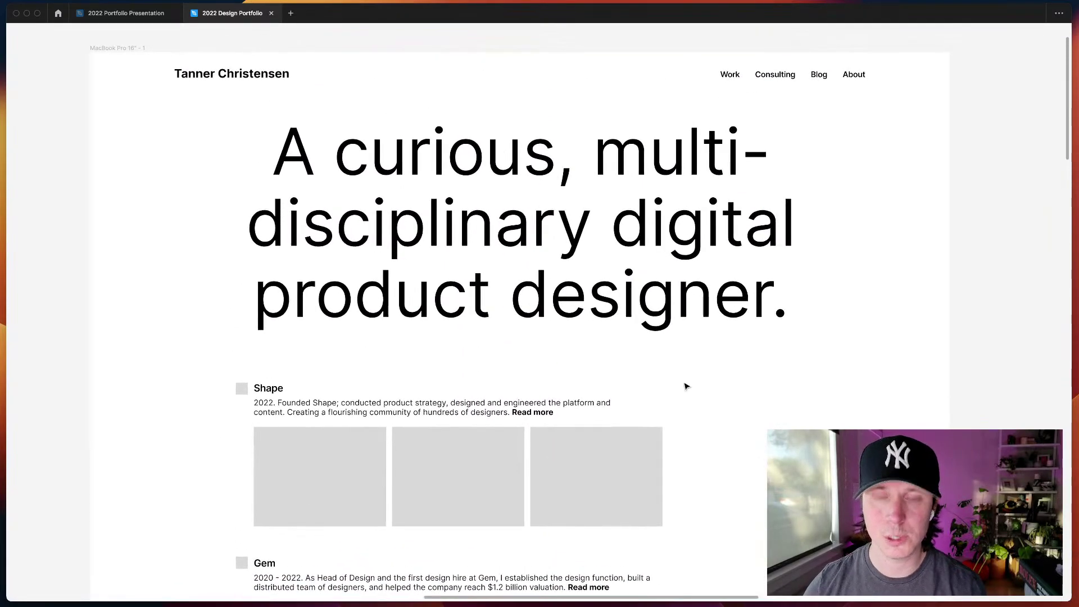
key("ctrl+backslash")
left_click(377, 96)
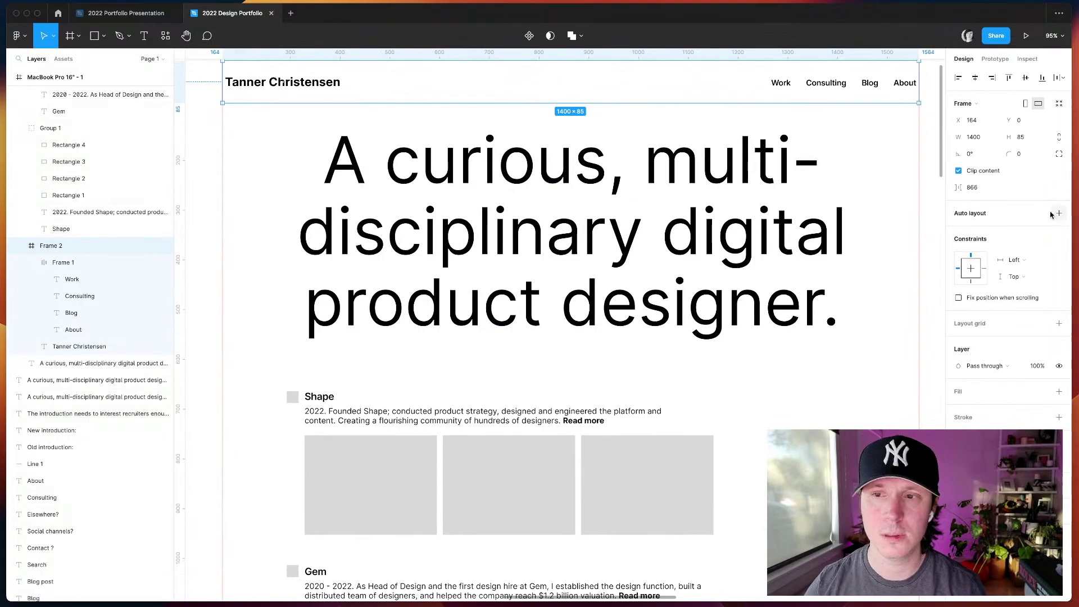
left_click(973, 137)
type("1200")
key("Return")
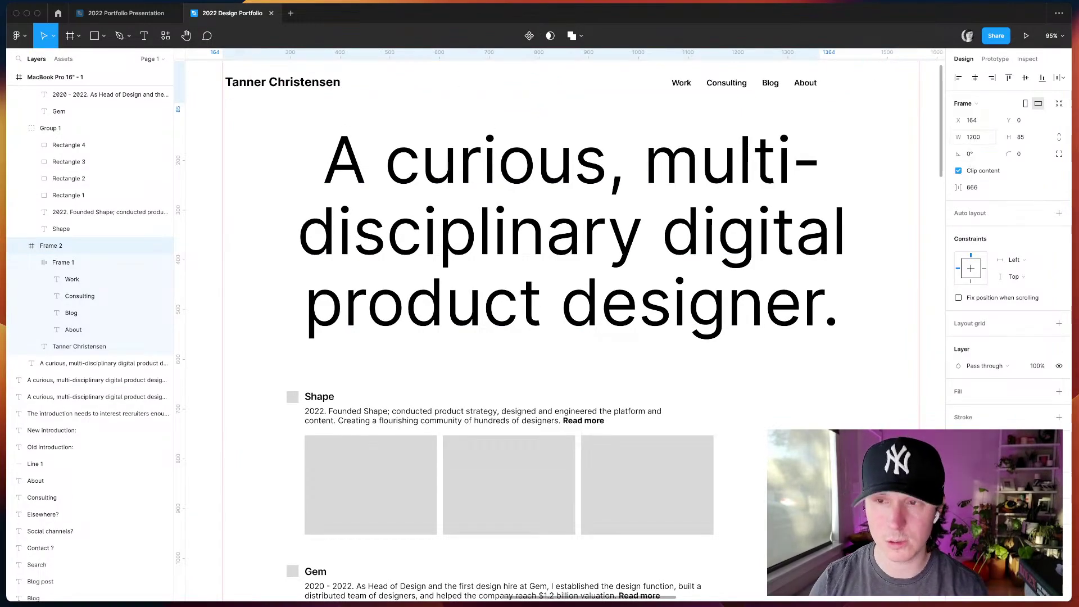
left_click(977, 79)
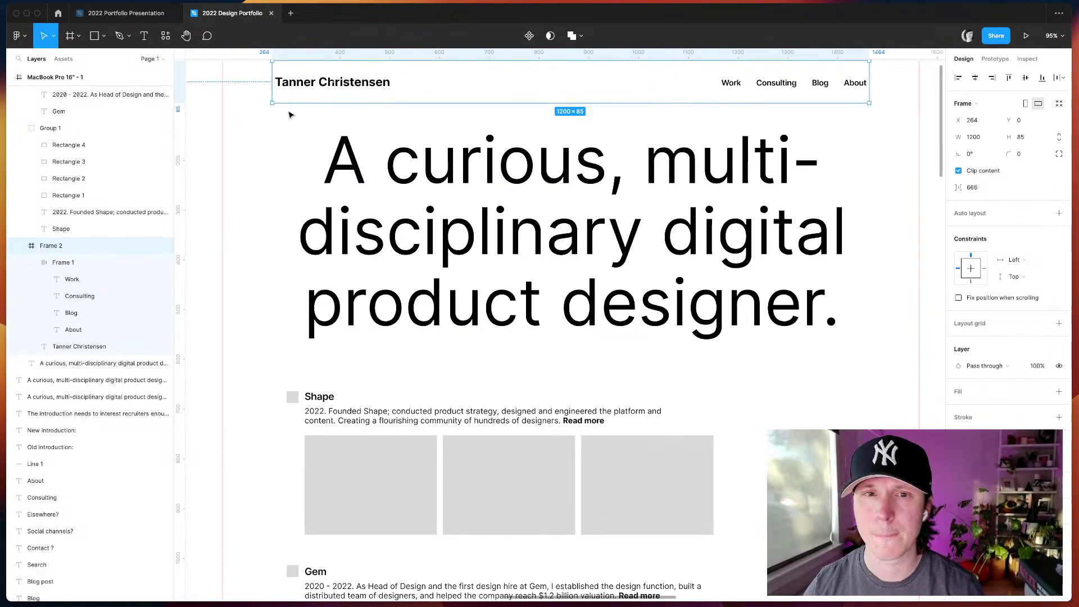
- Move the two vertical guides inward to the header frame's side edges, at 264 and 1464
left_click_drag(222, 185, 270, 185)
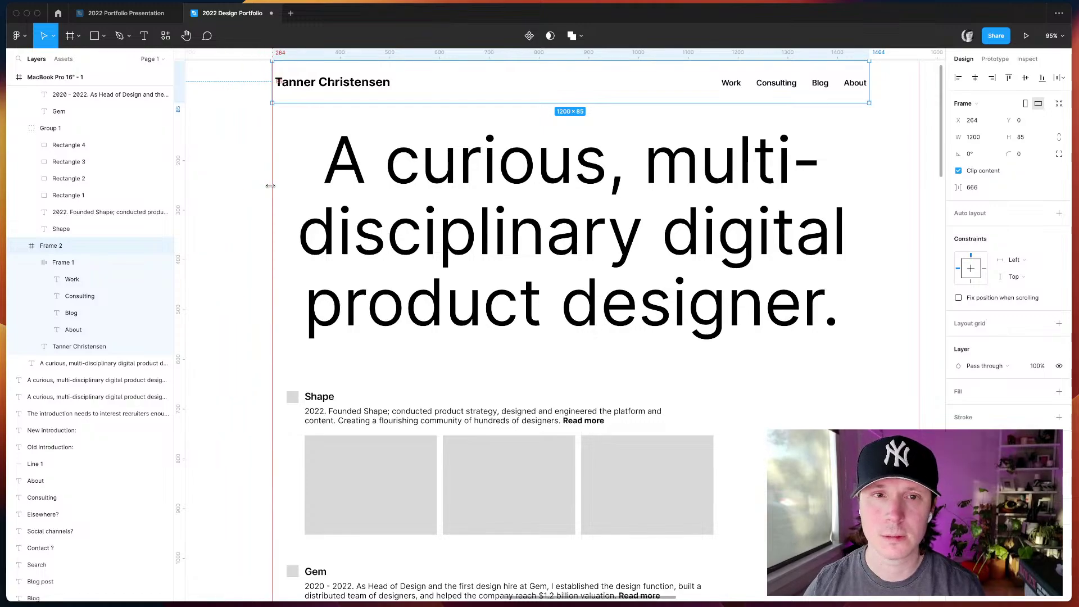
left_click_drag(918, 216, 870, 215)
left_click(892, 231)
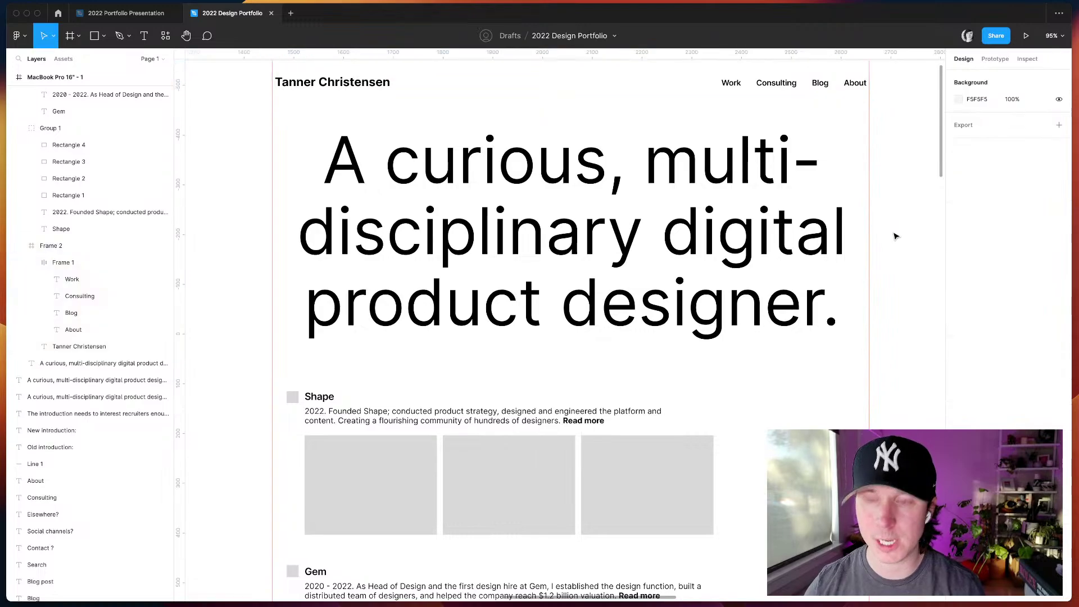
key("ctrl+backslash")
- Review the homepage from the narrowed header to the Facebook section, checking alignment and consistency between project sections
scroll(896, 236, "down", 1)
scroll(896, 236, "right", 1)
scroll(863, 260, "down", 1)
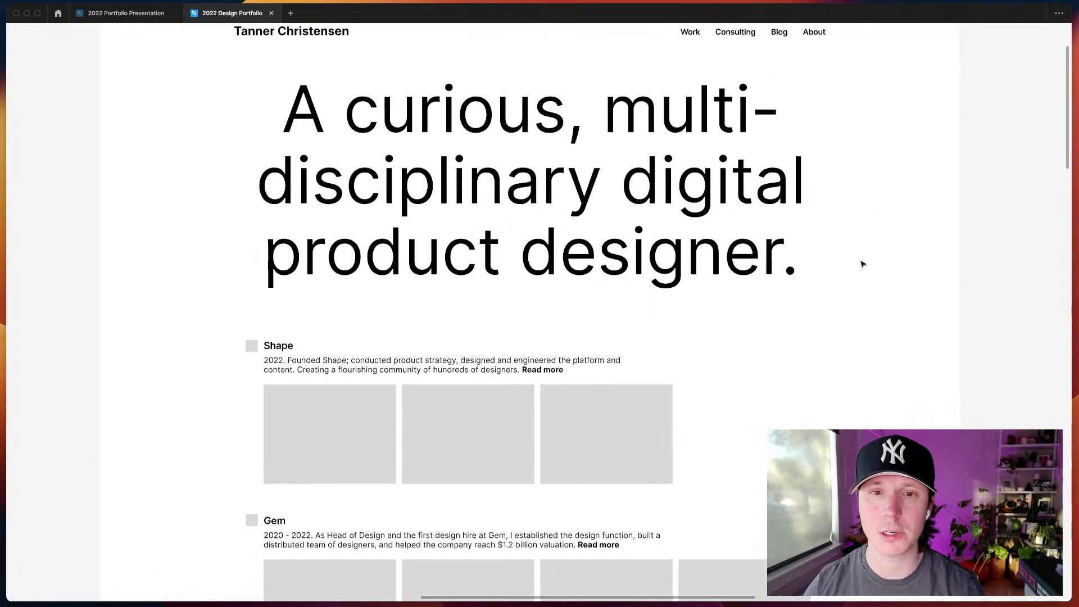
scroll(862, 261, "up", 1)
scroll(862, 262, "down", 8)
scroll(862, 263, "up", 10)
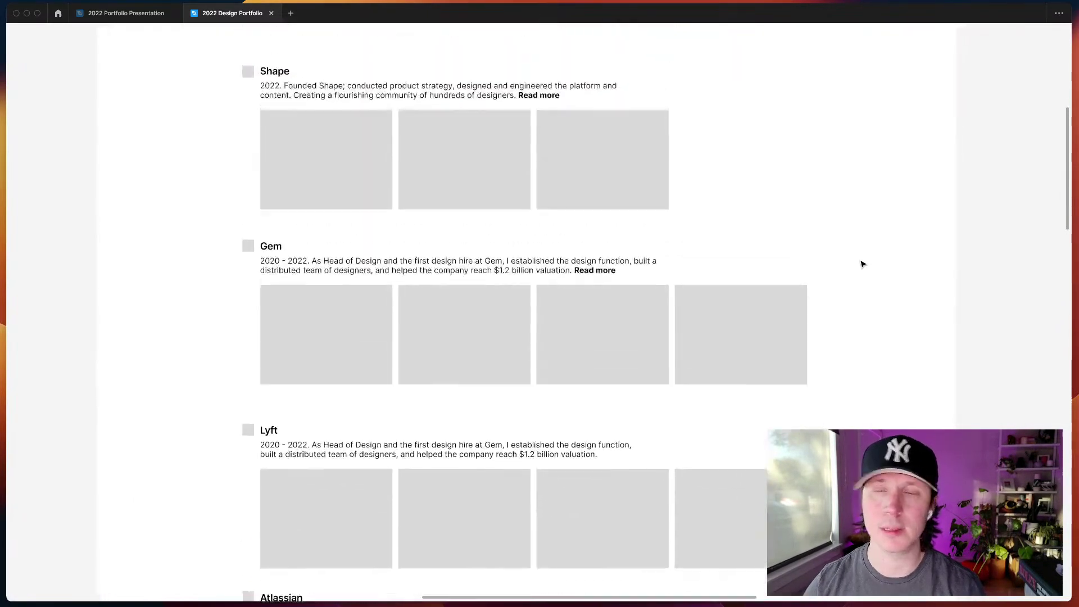
scroll(862, 264, "right", 1)
scroll(863, 264, "down", 3)
scroll(862, 264, "left", 1)
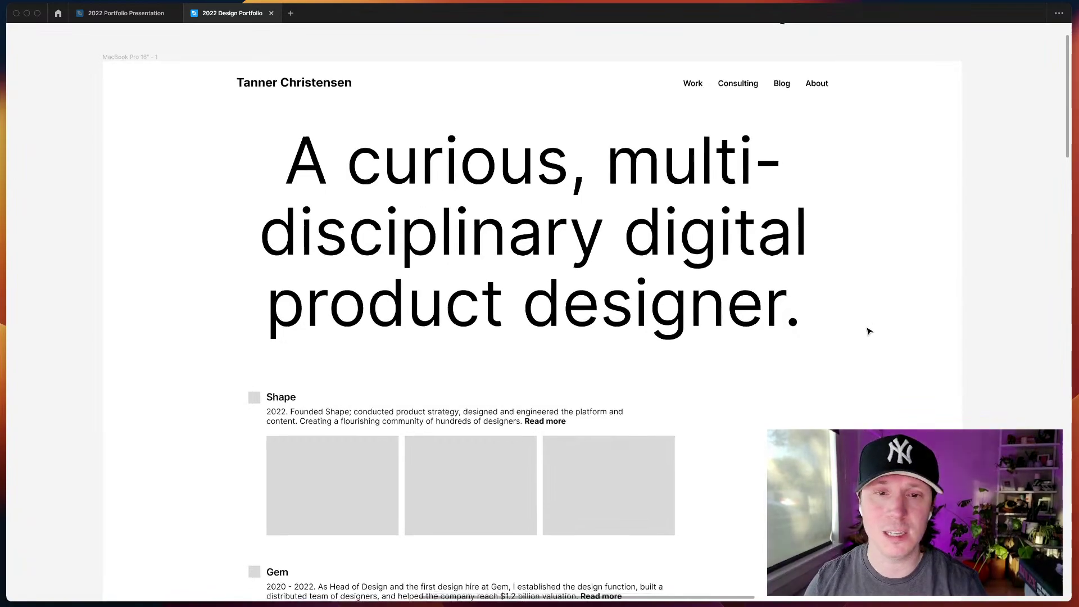
scroll(866, 332, "down", 6)
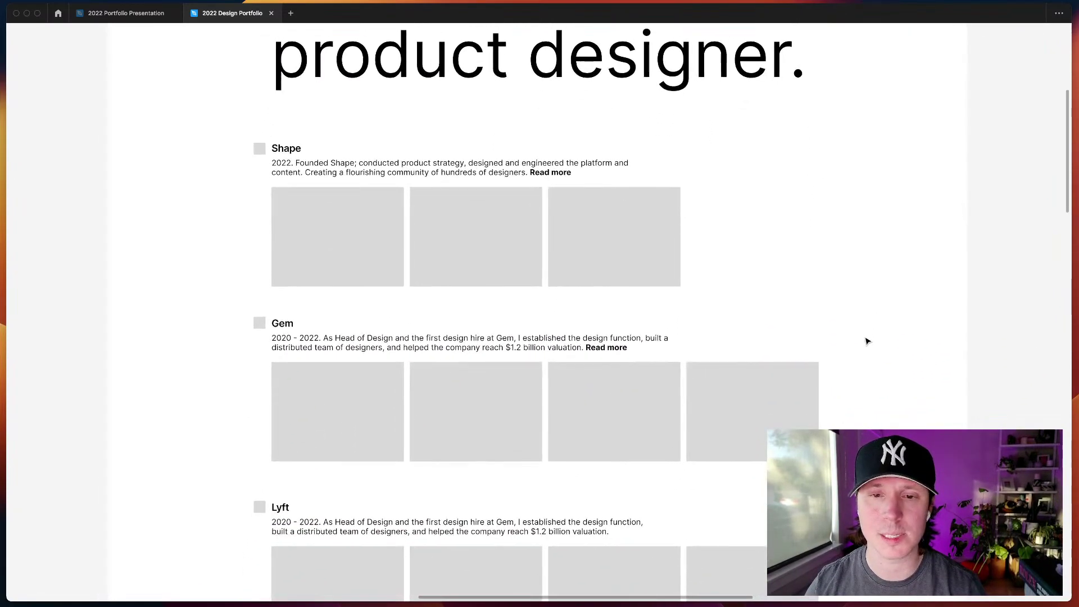
scroll(887, 348, "down", 7)
scroll(888, 348, "left", 1)
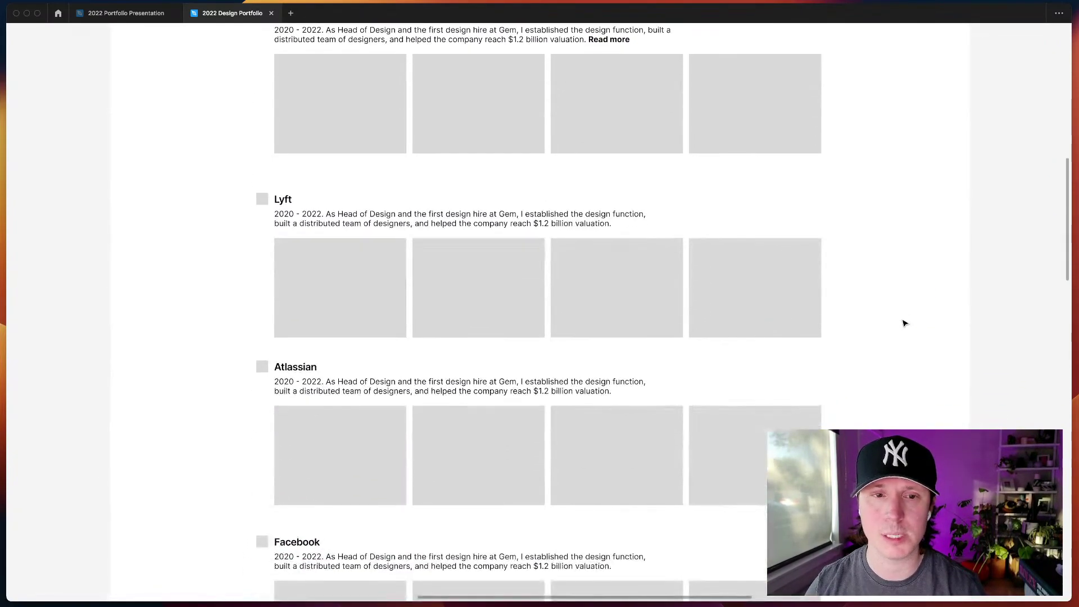
scroll(905, 319, "up", 15)
scroll(905, 323, "down", 1)
scroll(905, 323, "left", 1)
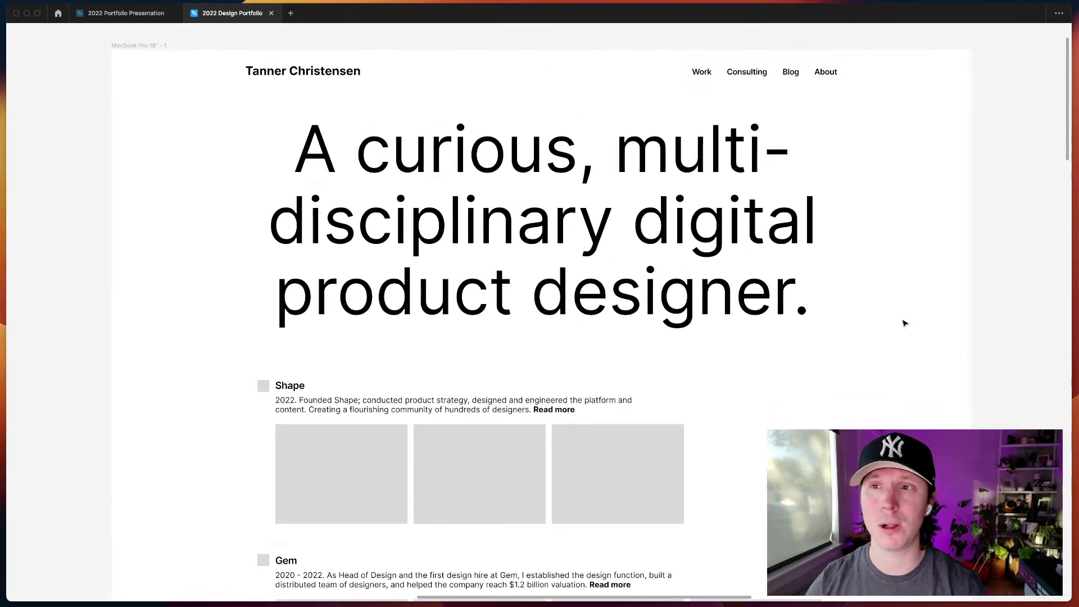
scroll(904, 323, "down", 8)
scroll(899, 309, "left", 1)
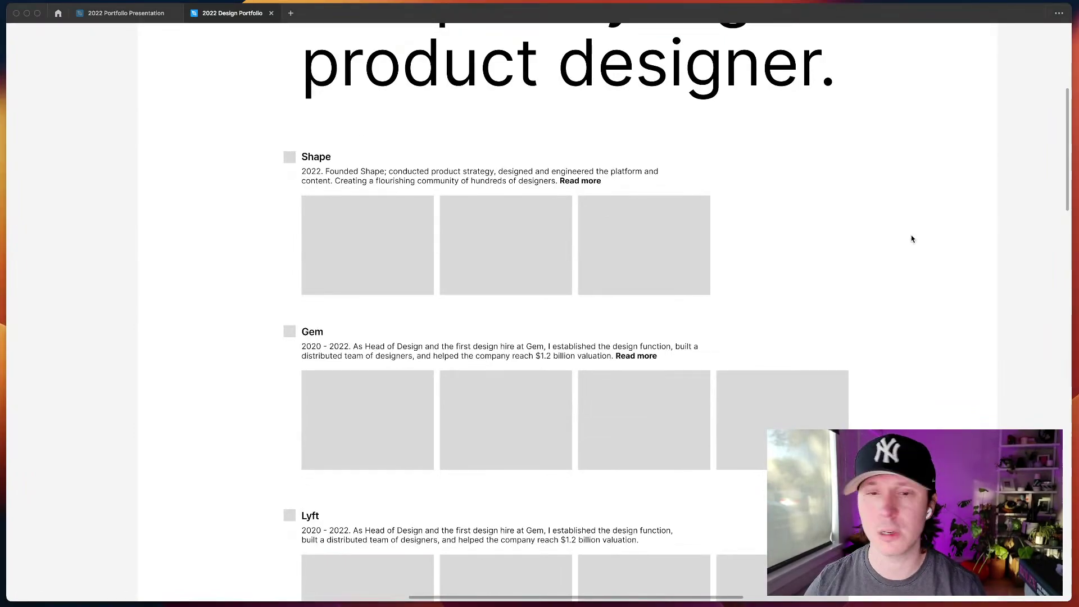
scroll(930, 279, "down", 8)
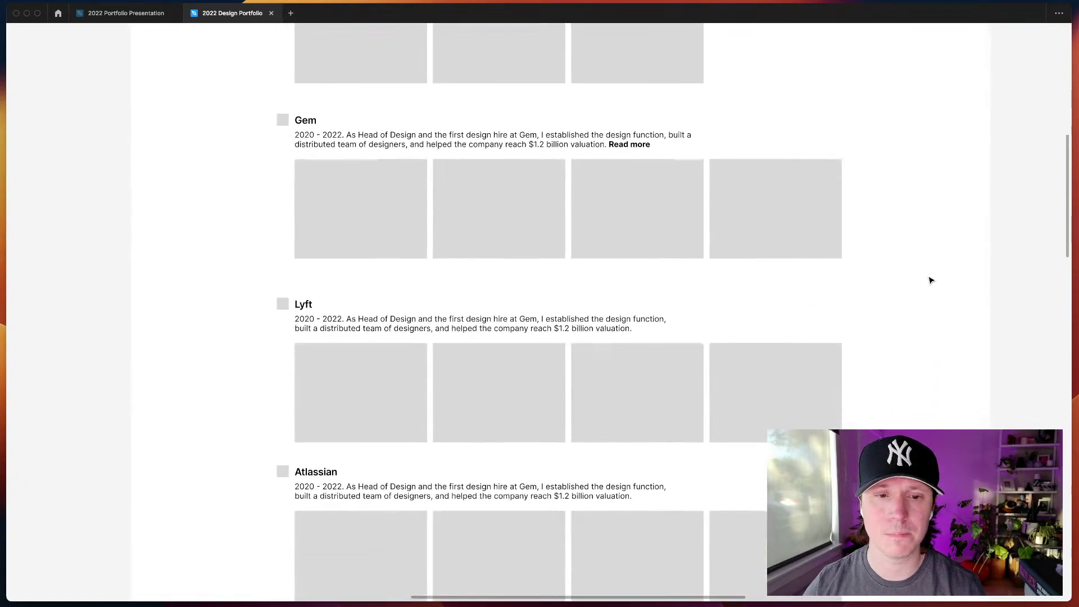
scroll(930, 279, "up", 7)
scroll(930, 279, "down", 7)
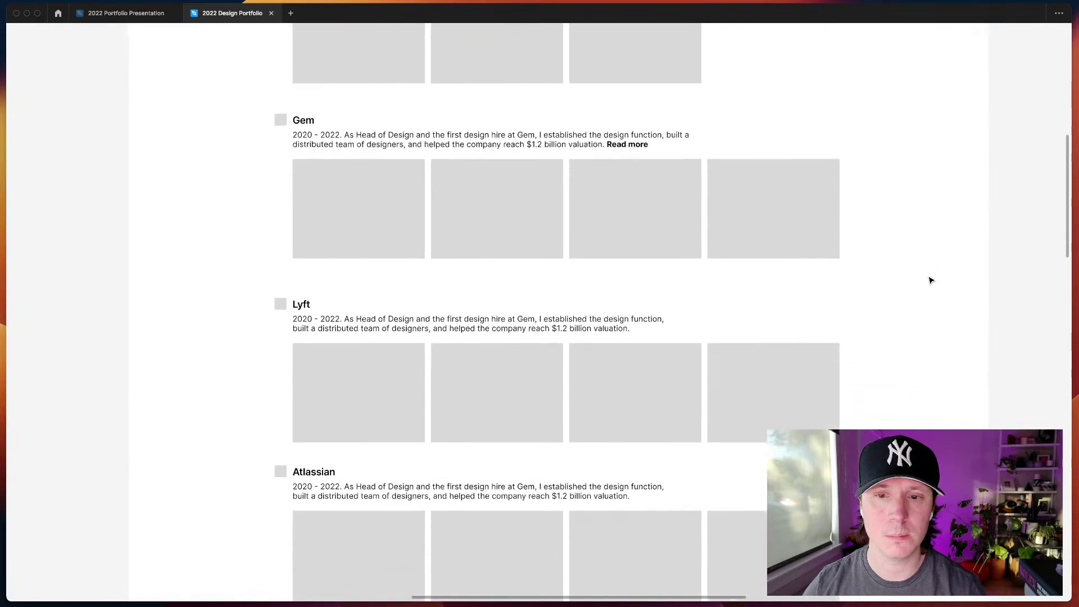
- Copy the bold "Read more" from the Gem description to the end of the Lyft section's description
scroll(930, 279, "down", 1)
double_click(598, 105)
left_click_drag(605, 111, 649, 111)
key("super+c")
double_click(631, 294)
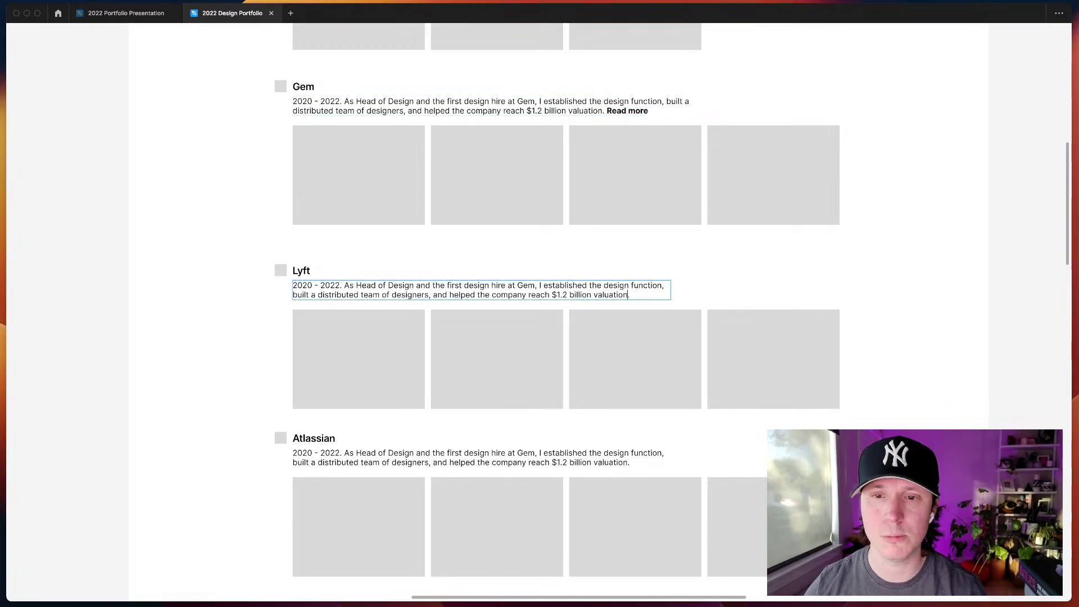
key("super+v")
key("Escape")
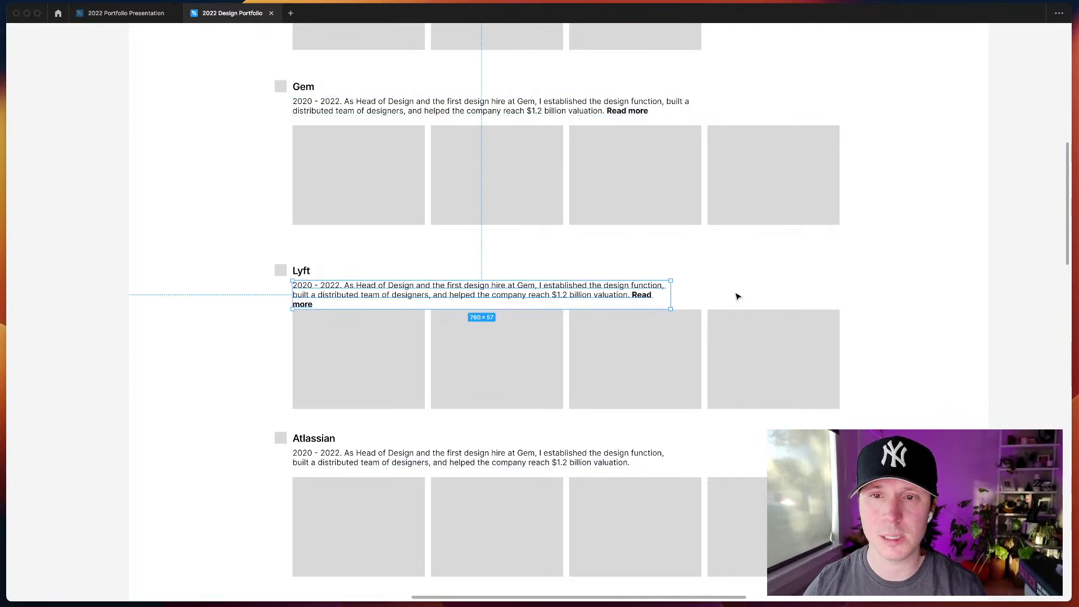
- Examine the Gem section's individual image tiles and compare its layout with the neighbouring Shape and Lyft sections
scroll(737, 294, "up", 3)
left_click(334, 304)
left_click(496, 315)
left_click(621, 301)
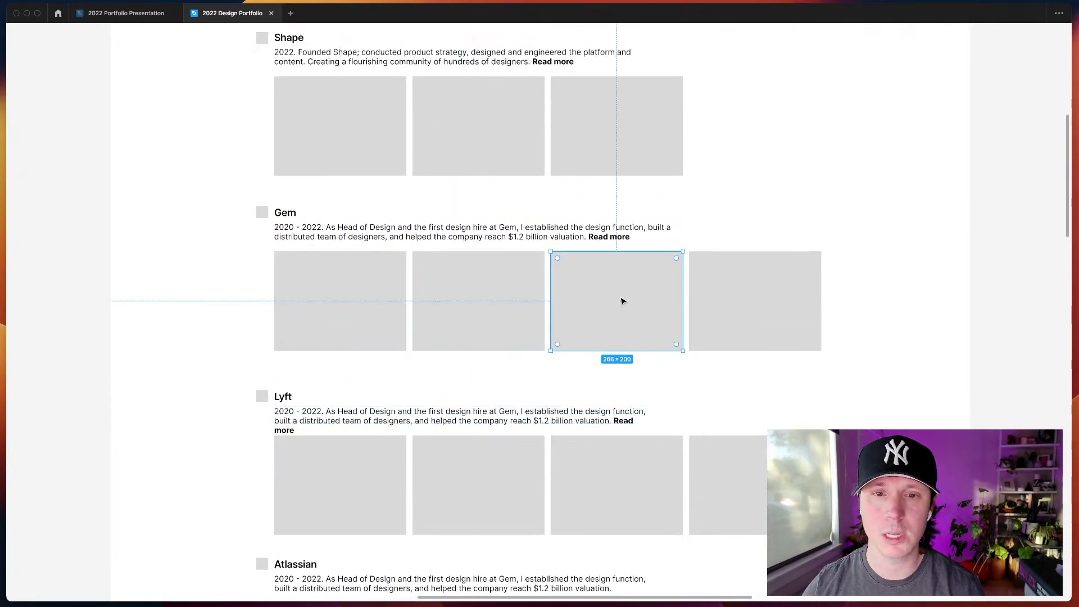
left_click(763, 309)
left_click(854, 200)
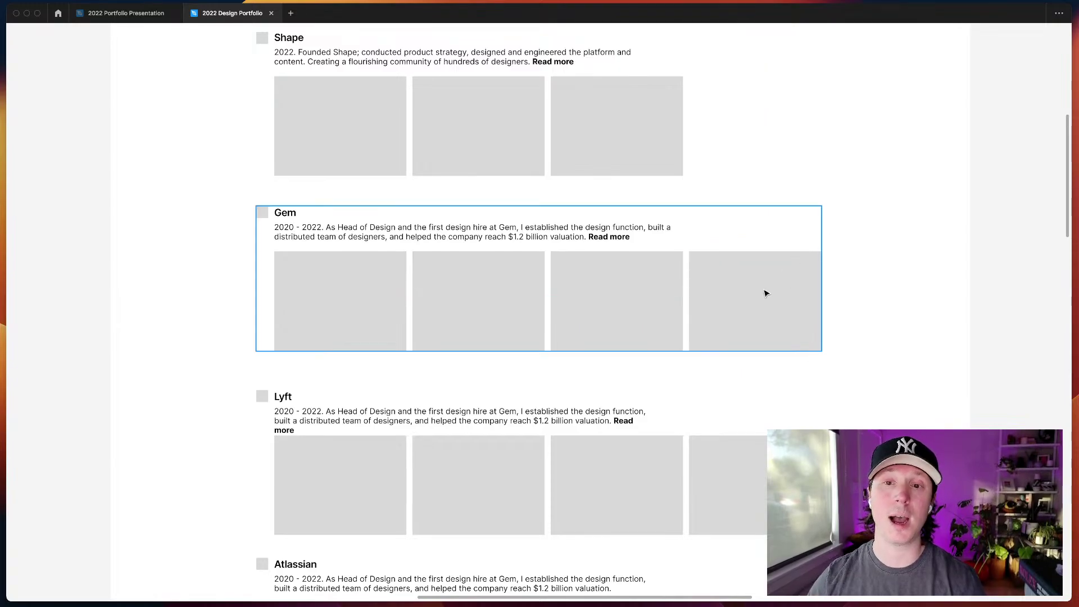
left_click(723, 303)
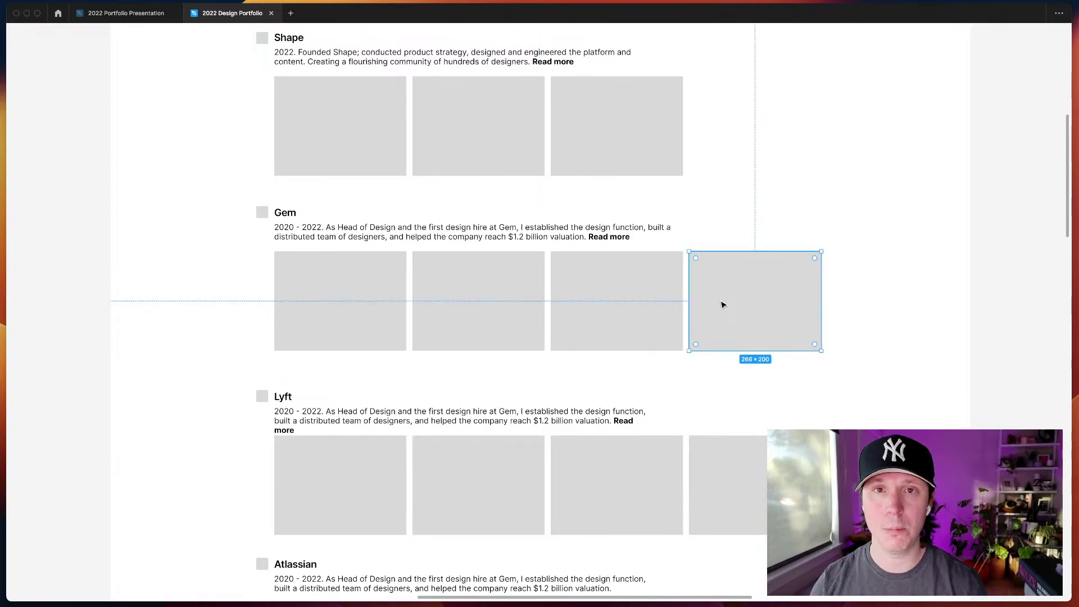
left_click(840, 232)
scroll(840, 232, "up", 3)
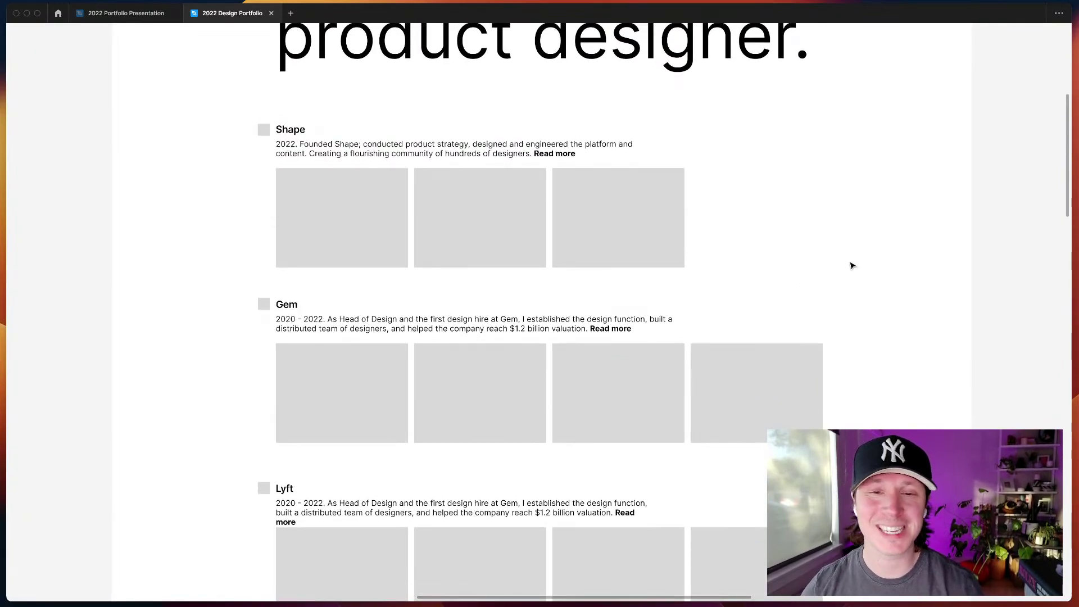
left_click(746, 392)
left_click(803, 304)
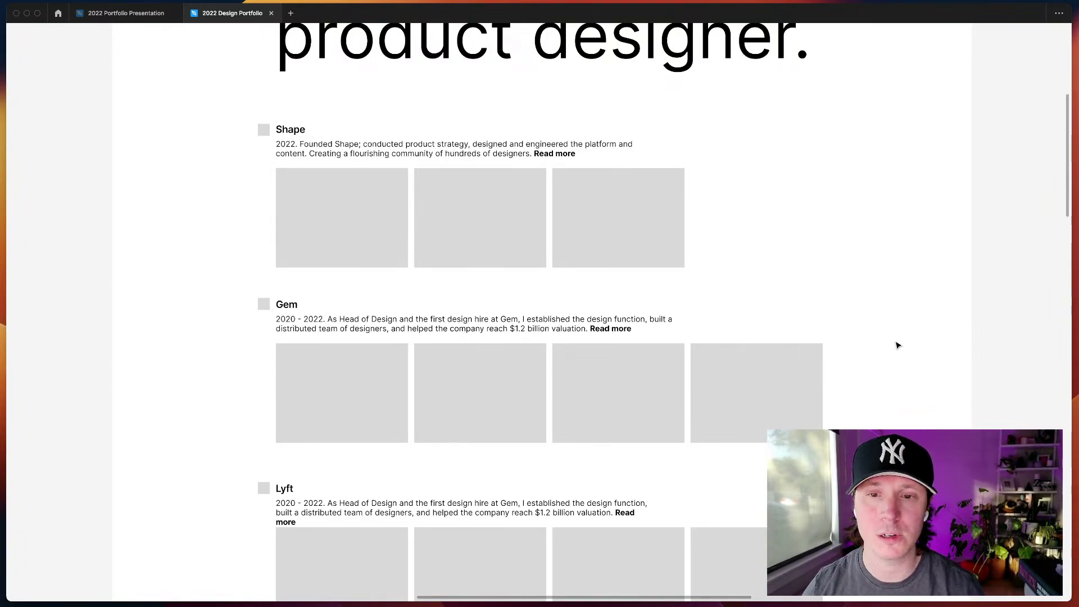
scroll(881, 394, "down", 1)
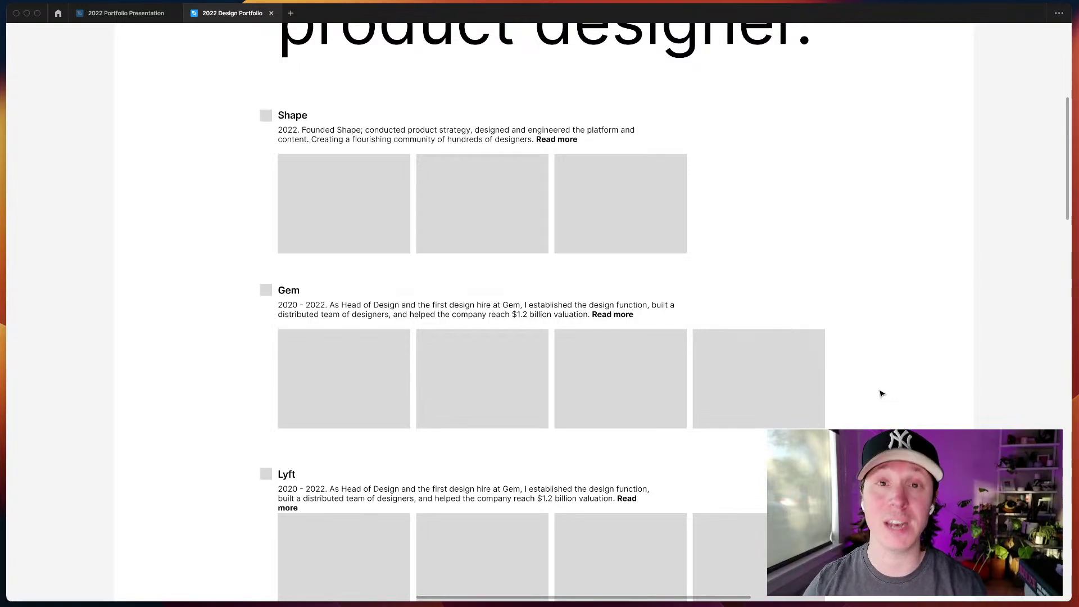
left_click(721, 397)
left_click(722, 396)
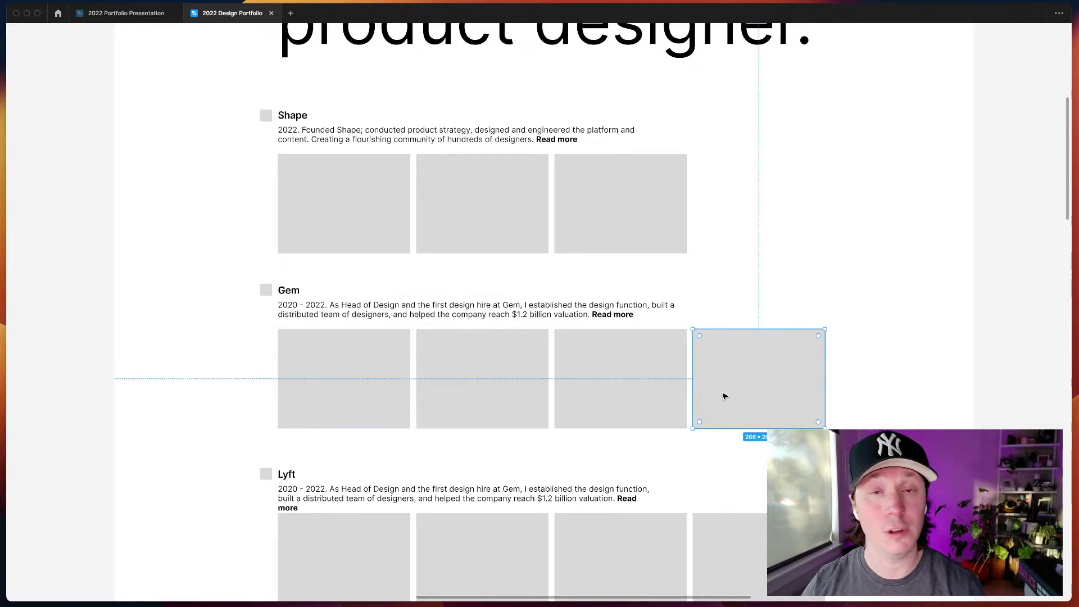
left_click(910, 323)
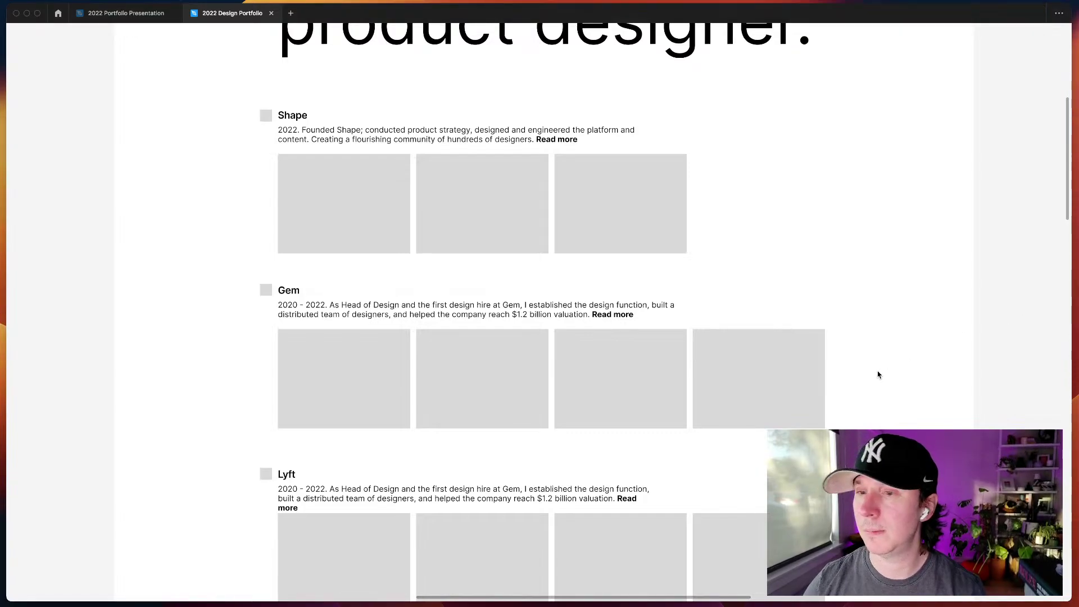
scroll(862, 374, "down", 1)
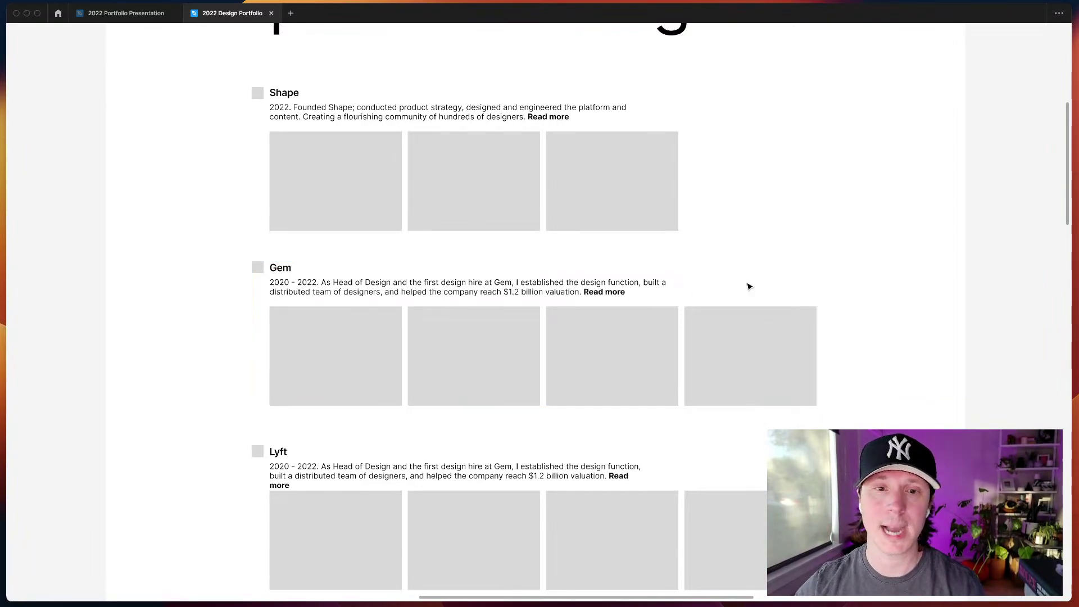
scroll(838, 258, "up", 2)
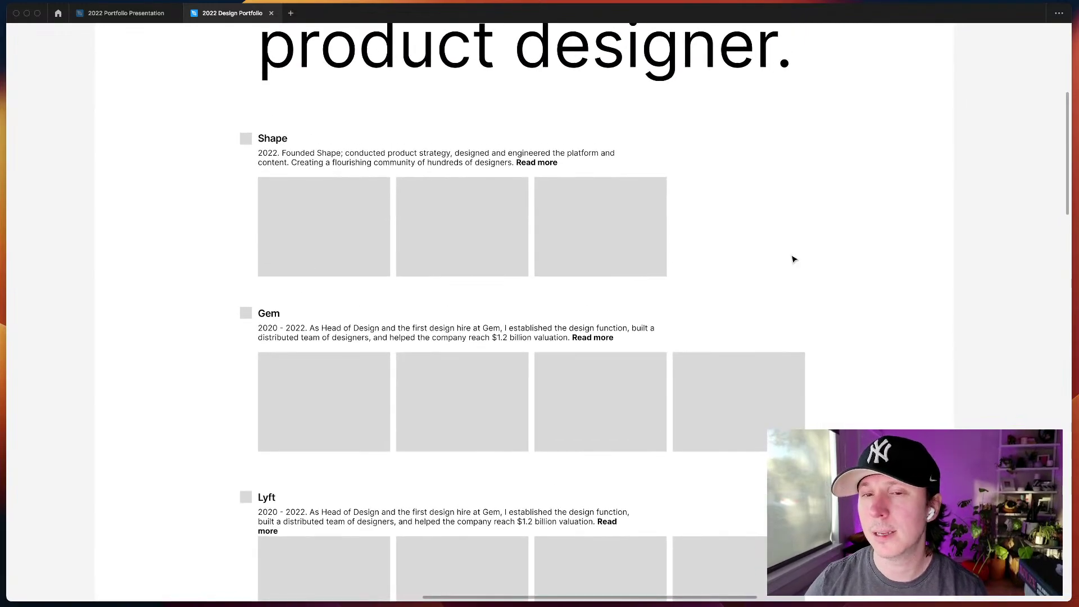
- Duplicate the Gem section onto the empty canvas beside the homepage and draw a frame around the copy
scroll(793, 259, "right", 5)
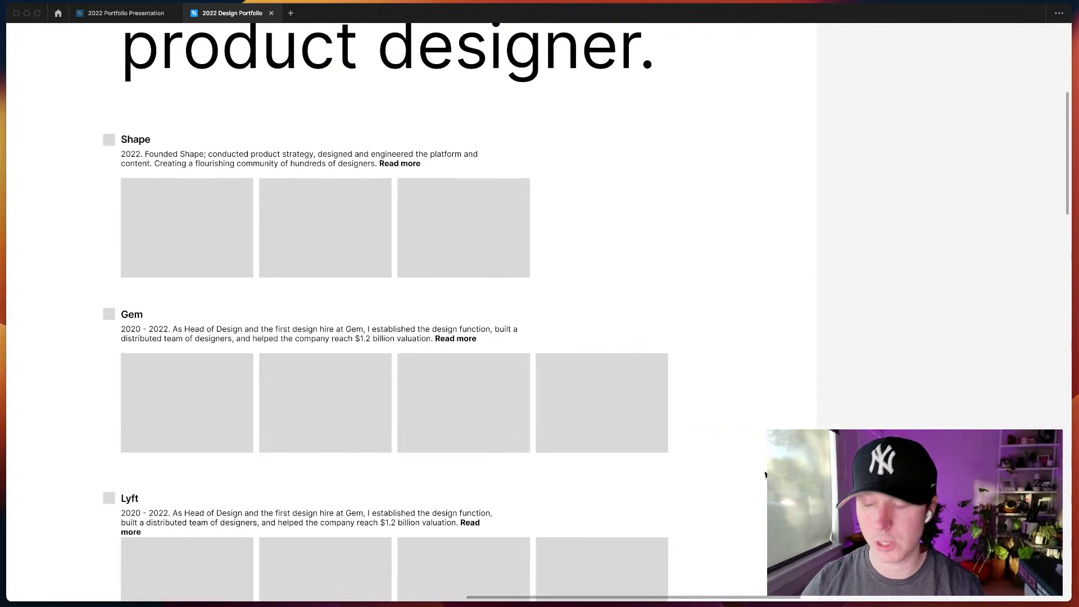
scroll(765, 475, "down", 5)
scroll(631, 414, "right", 2)
left_click(584, 421)
left_click_drag(585, 421, 901, 401)
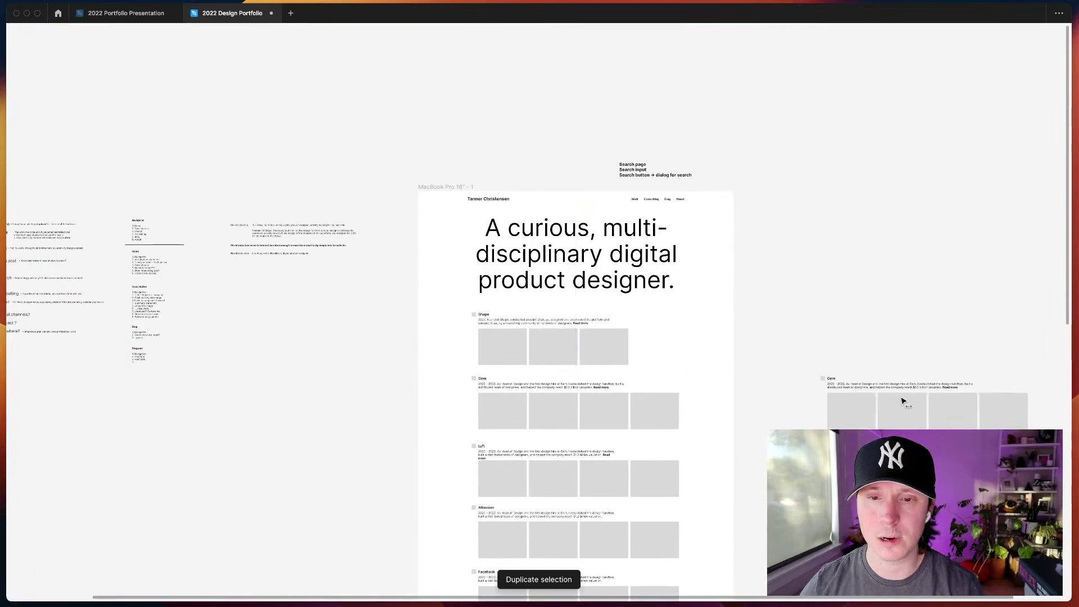
scroll(901, 401, "up", 6)
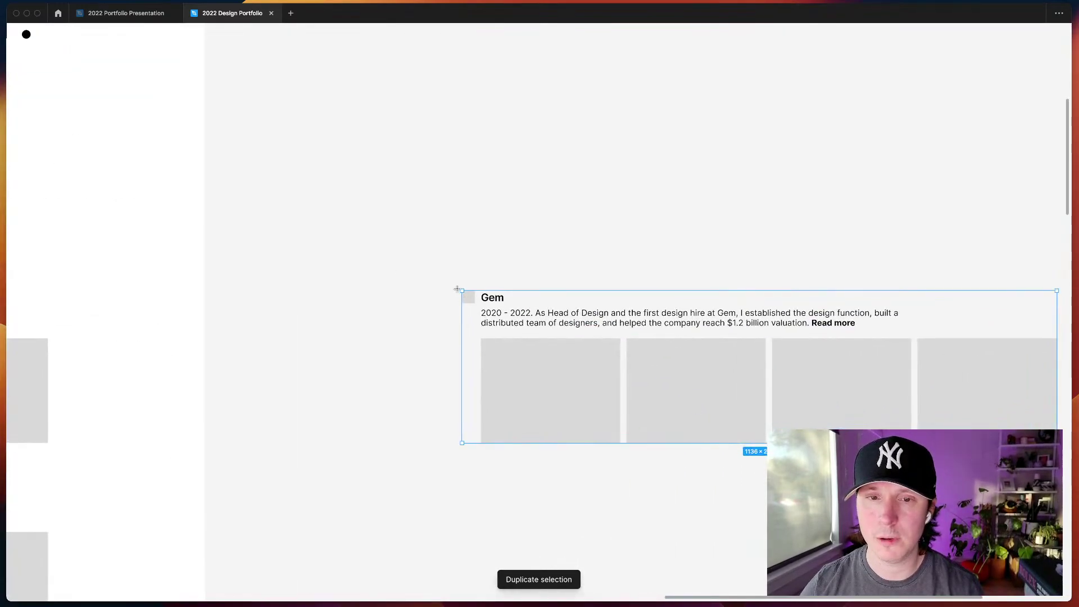
mouse_move(259, 261)
left_mouse_down()
mouse_move(889, 451)
mouse_move(876, 436)
left_mouse_up()
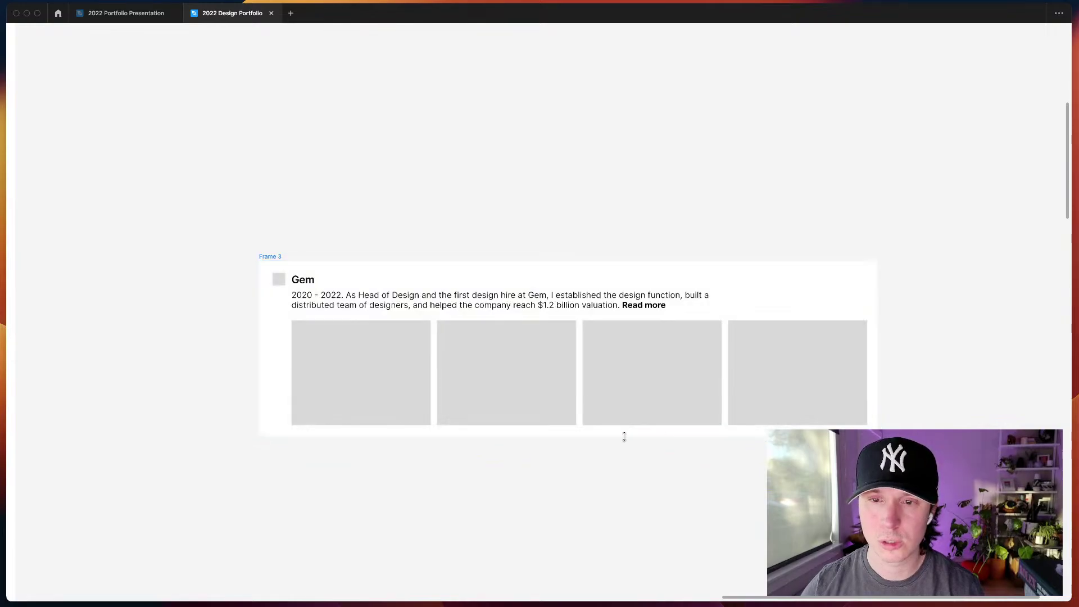
- Duplicate the framed Gem section below the original and draw a frame of about 1409 × 1024 around both
key("super+backslash")
key("super+d")
scroll(739, 234, "down", 5)
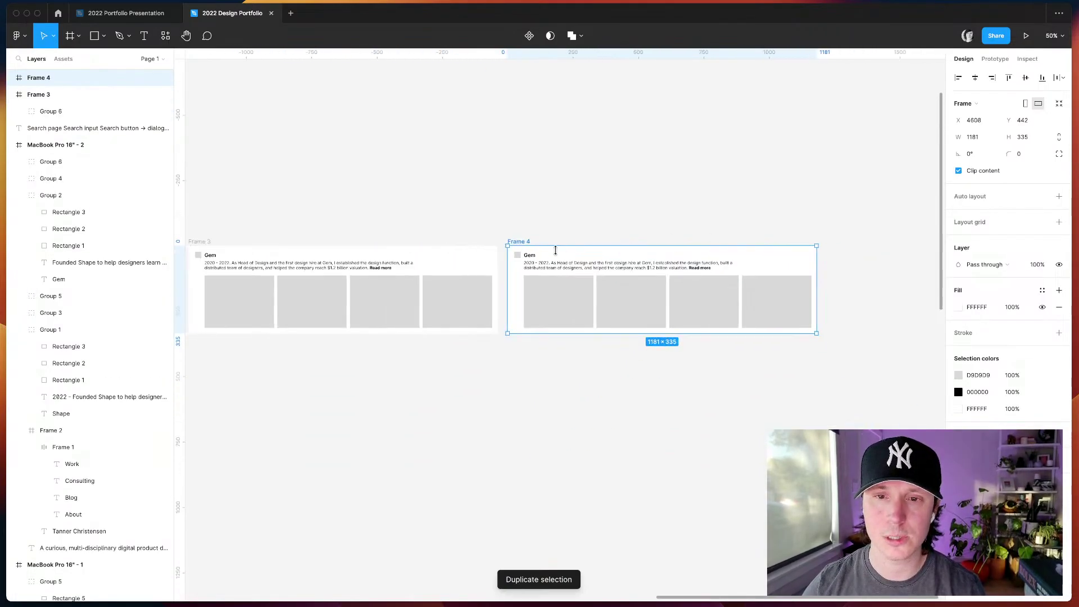
left_click_drag(517, 241, 265, 353)
scroll(369, 414, "up", 5)
scroll(309, 236, "left", 3)
key("f")
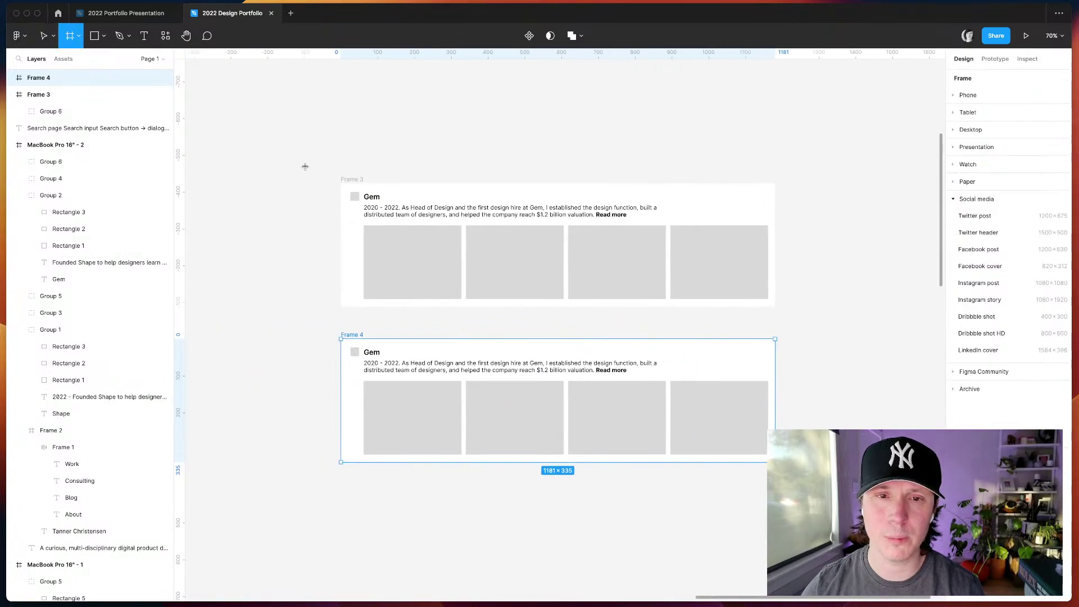
mouse_move(295, 128)
left_mouse_down()
mouse_move(837, 550)
mouse_move(813, 505)
left_mouse_up()
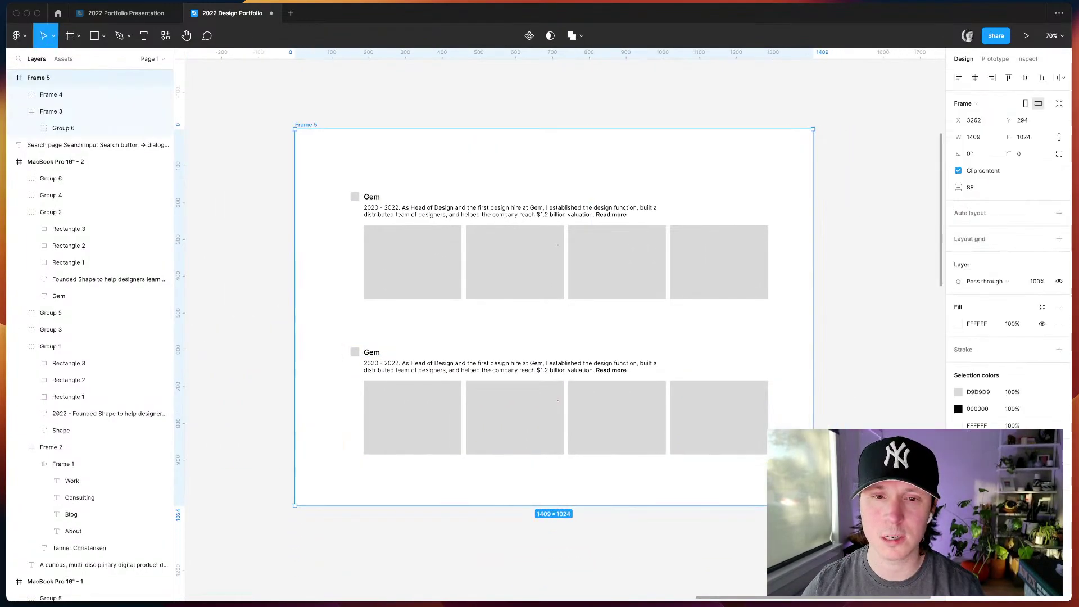
- Change the fill of the lower Gem frame to light grey F1F1F1
left_click(578, 393)
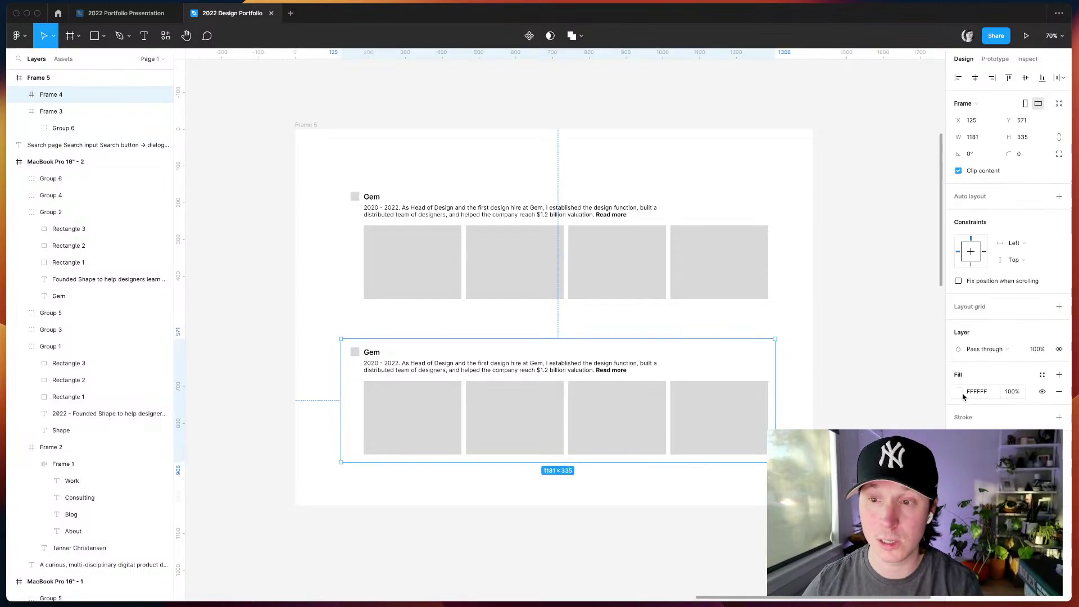
left_click(959, 392)
left_click_drag(824, 345, 814, 351)
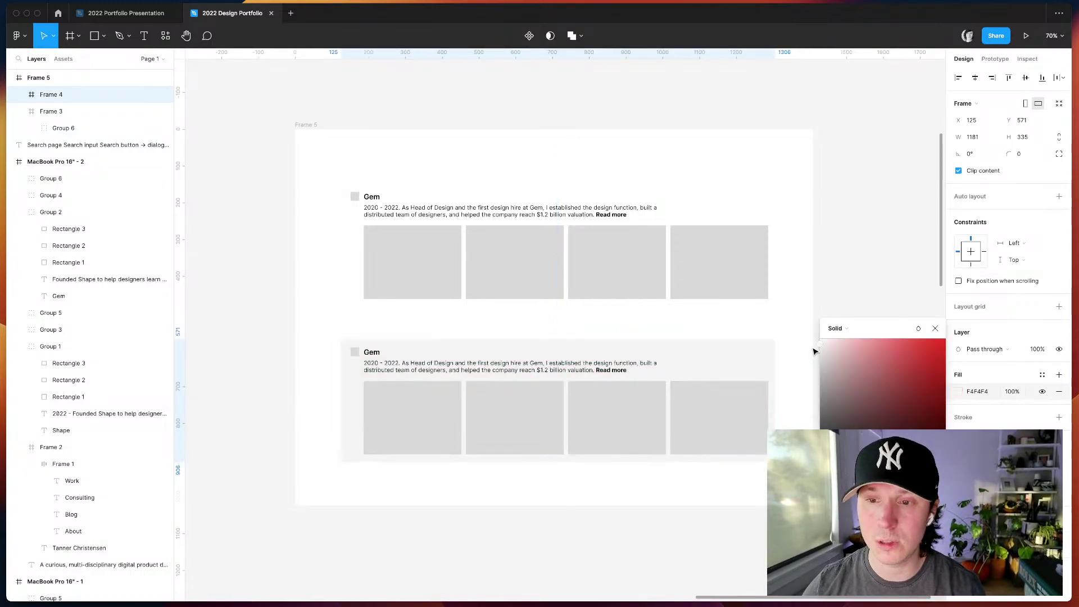
left_click(836, 205)
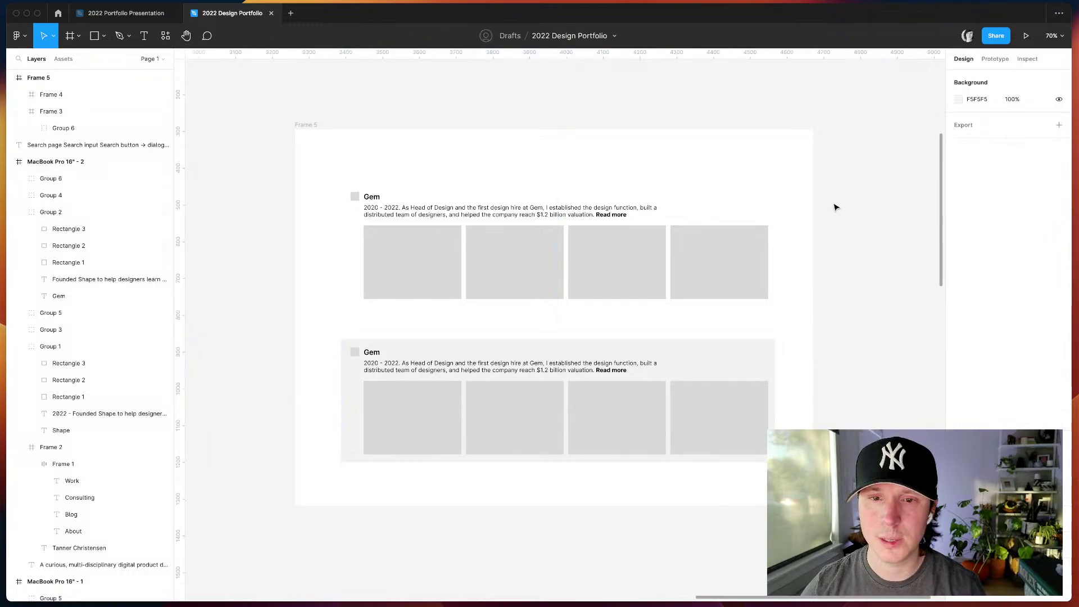
scroll(602, 333, "up", 3)
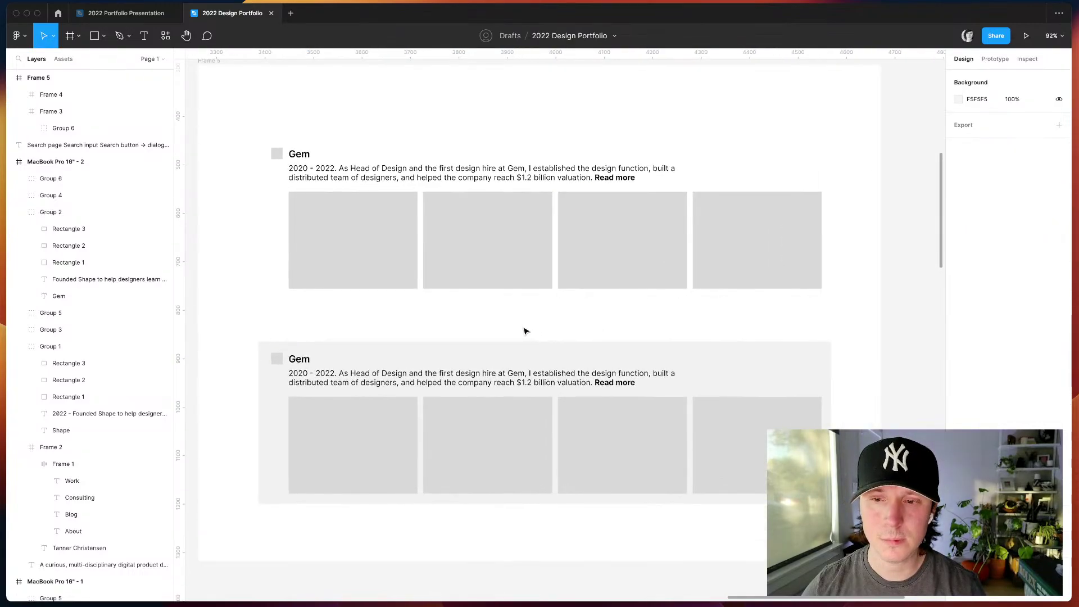
- Round the corners of the lower Gem frame with a radius of 4
left_click(462, 391)
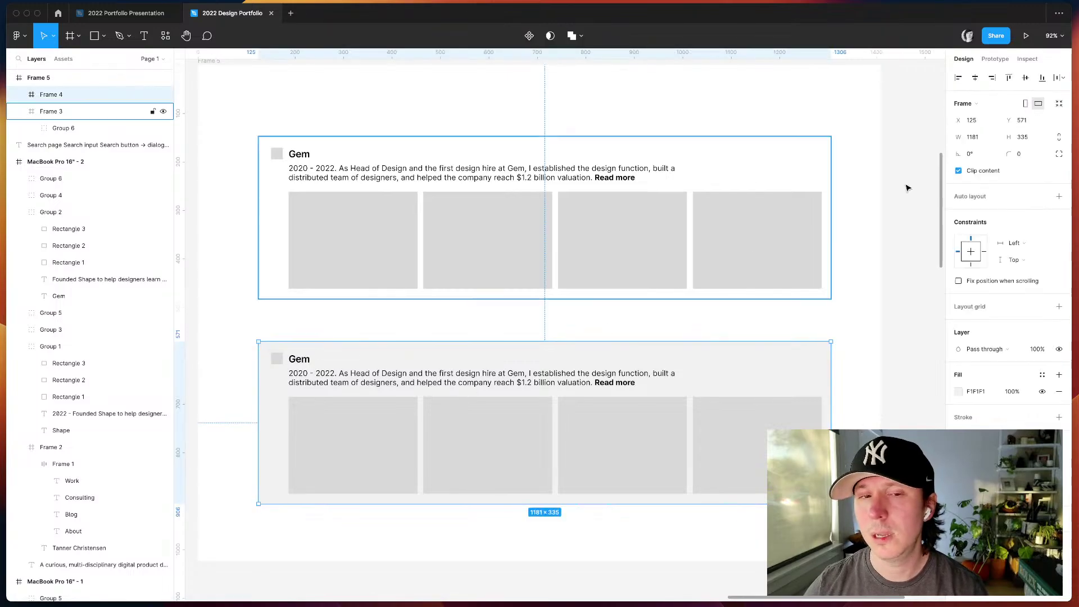
left_click(1023, 153)
type("3")
left_click(887, 286)
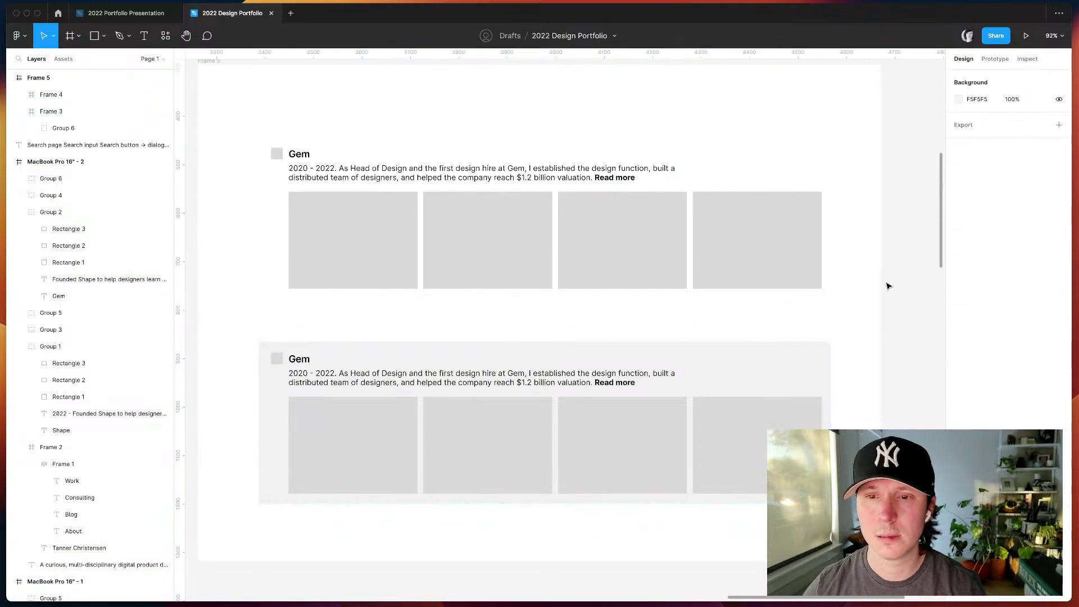
- Reposition the lower Gem frame closer to the upper one, at about Y 549
left_click(712, 386)
left_click_drag(712, 385, 705, 387)
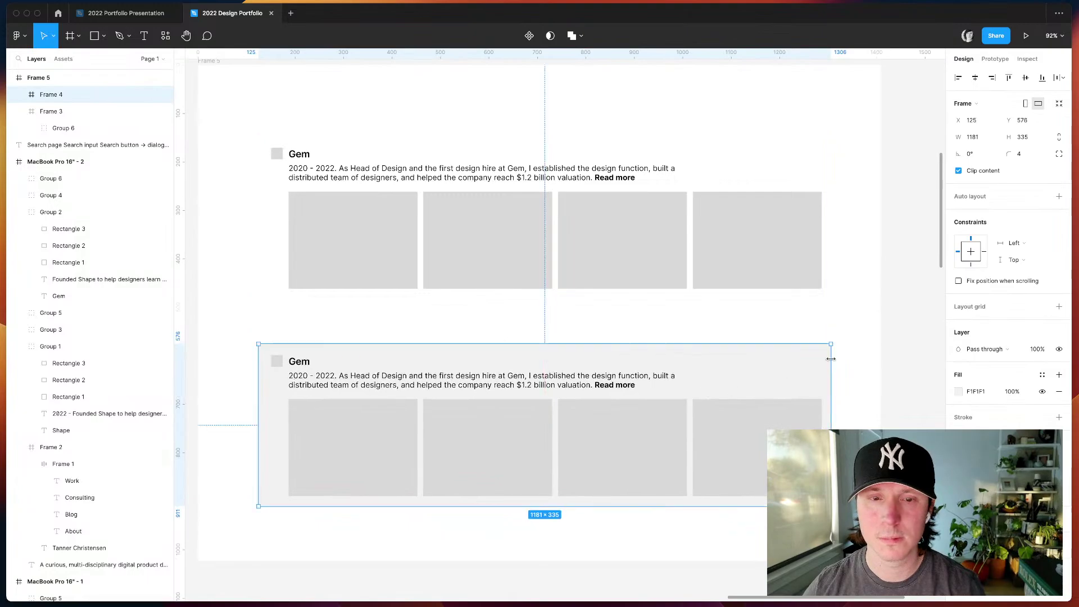
left_click(875, 366)
scroll(873, 365, "right", 5)
scroll(874, 365, "left", 10)
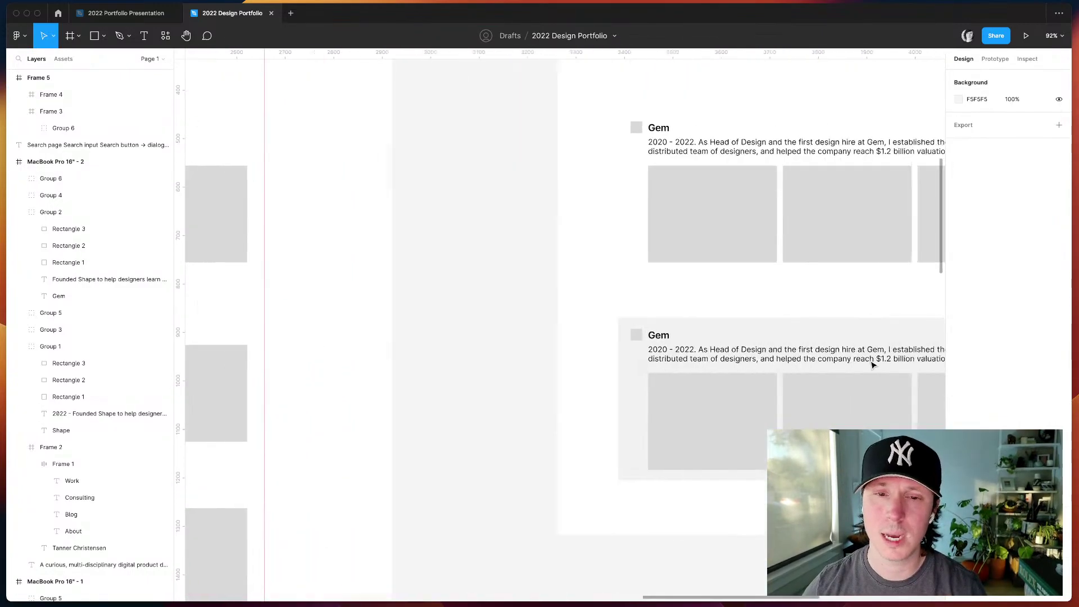
scroll(872, 365, "right", 5)
scroll(873, 365, "right", 3)
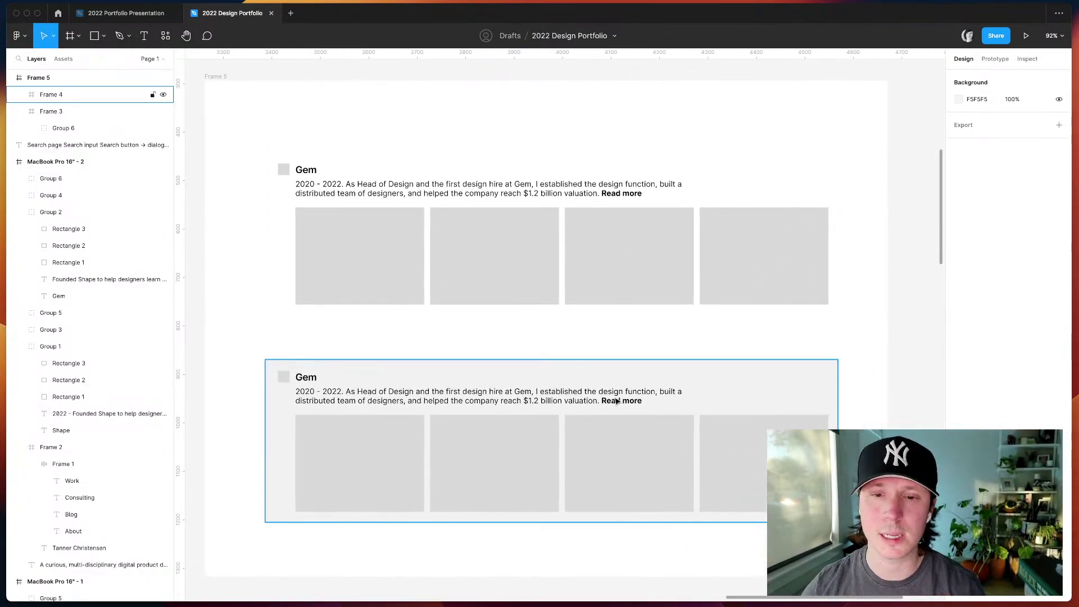
left_click_drag(630, 391, 631, 378)
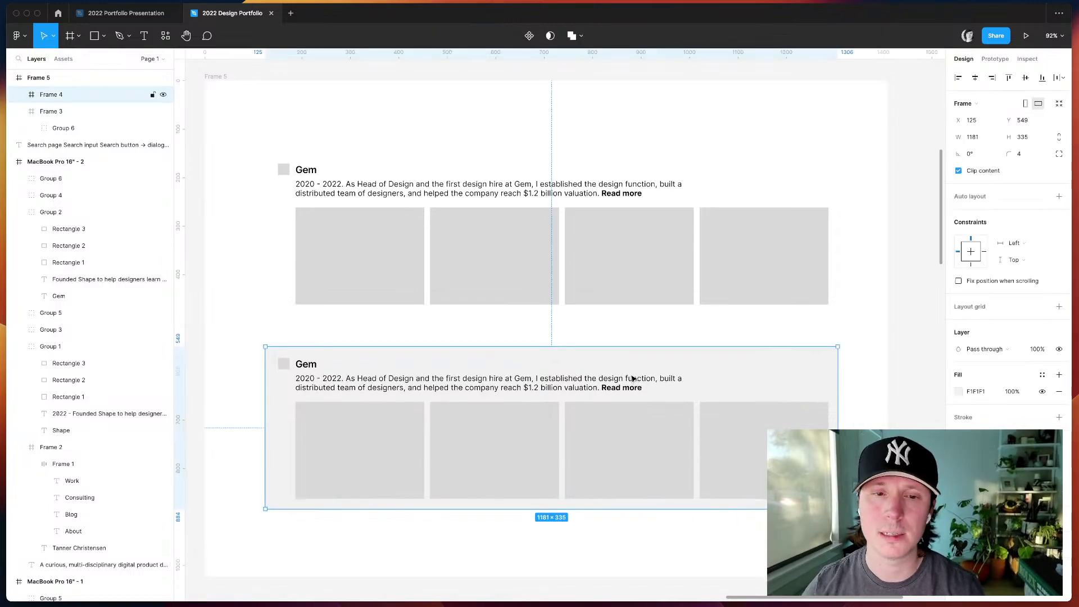
left_click(875, 401)
- Delete the bold "Read more" from the descriptions of both Gem copies in the exploration frame
double_click(648, 378)
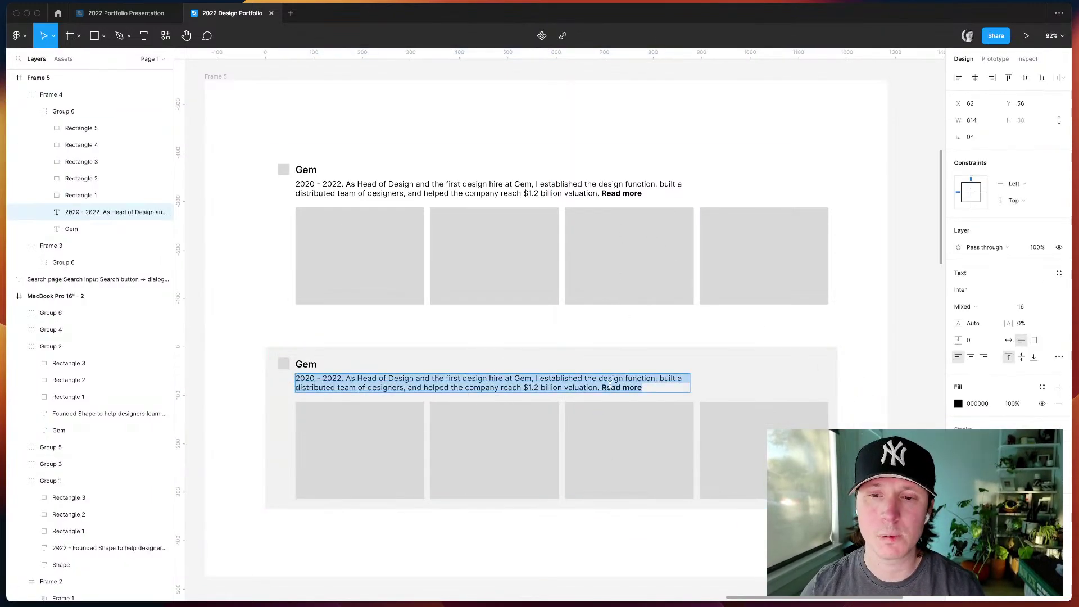
double_click(605, 386)
left_click_drag(603, 386, 642, 379)
left_click(642, 388)
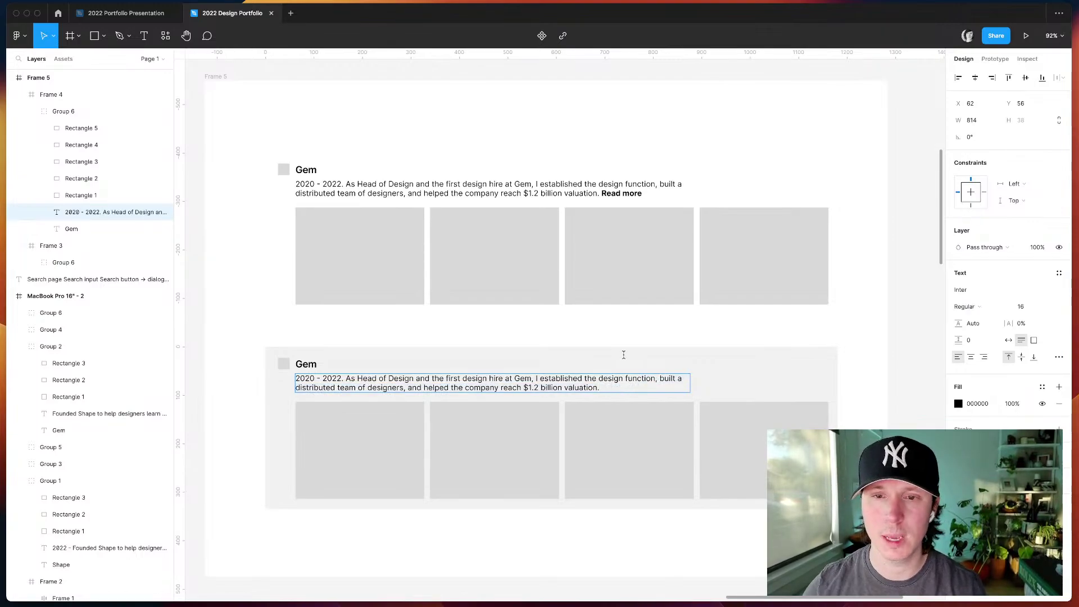
left_click_drag(600, 193, 758, 216)
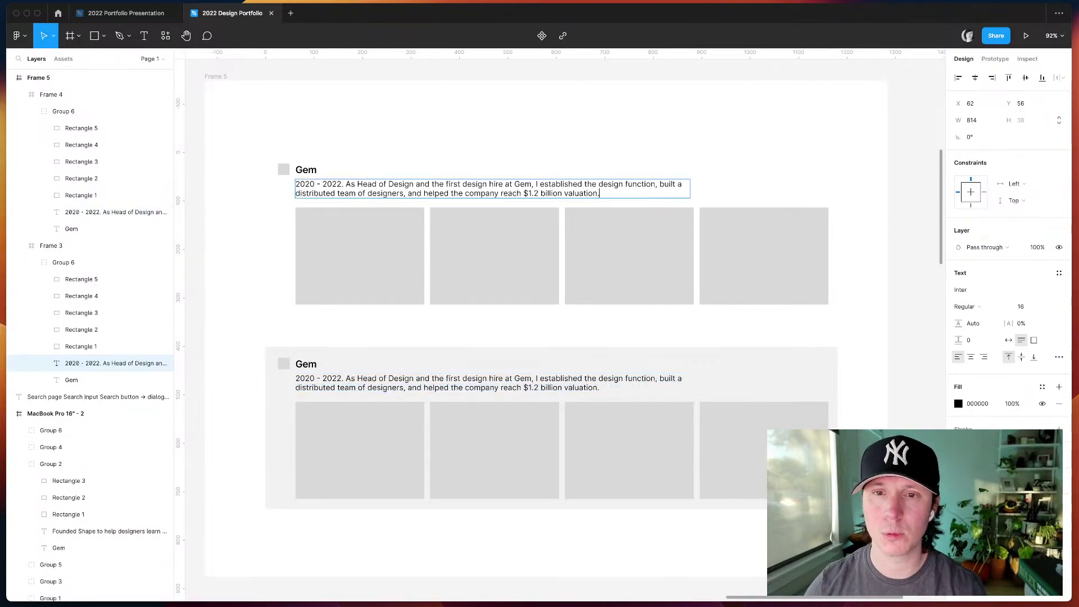
left_click(916, 236)
- Add a soft, blurred drop shadow to the lower grey Gem frame
left_click(691, 429)
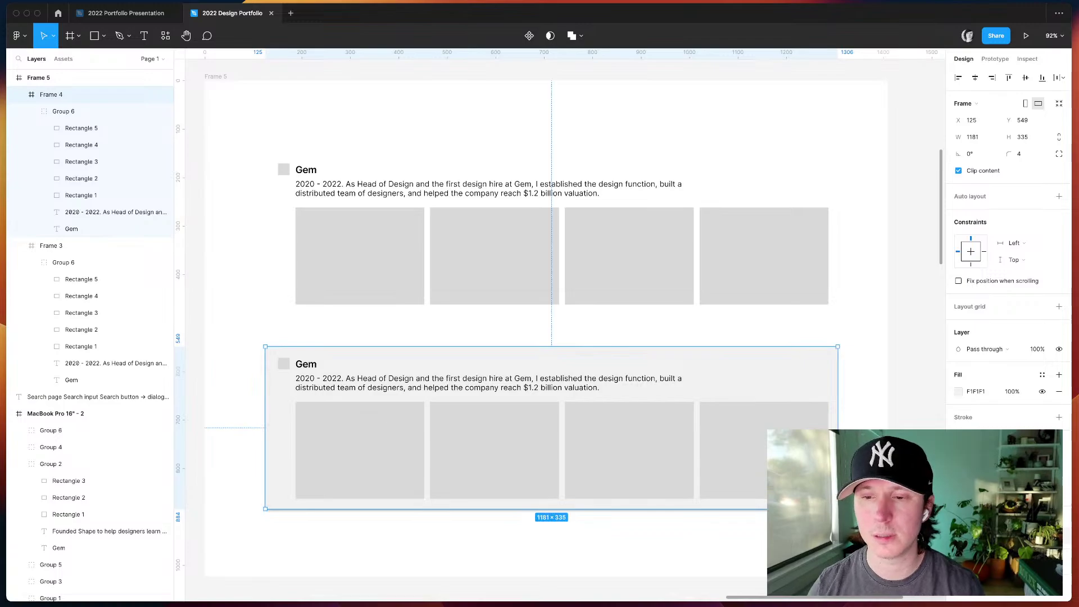
key("Tab")
key("Tab")
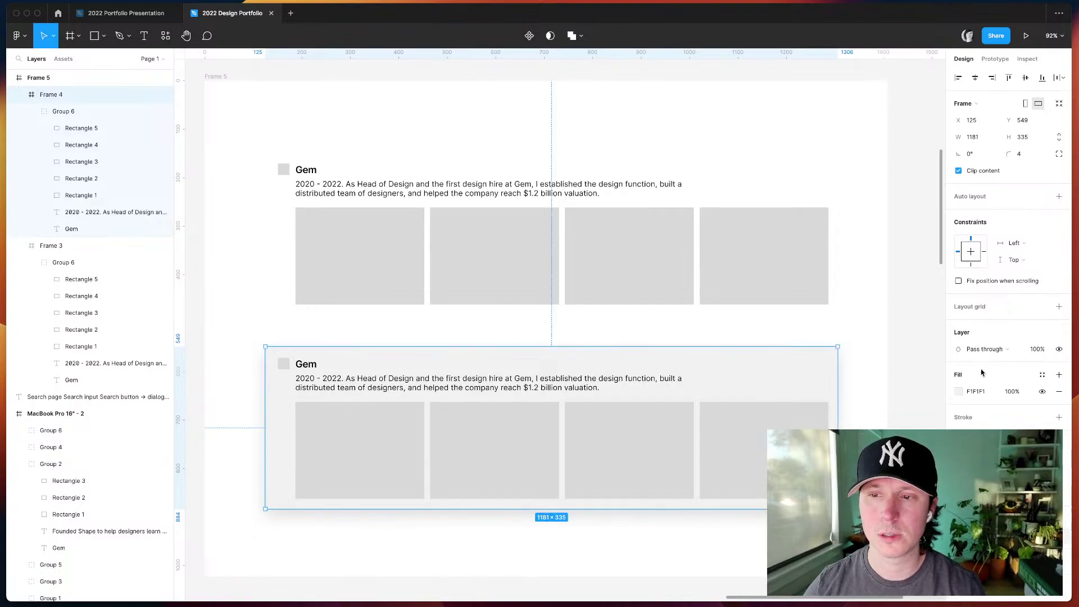
key("Tab")
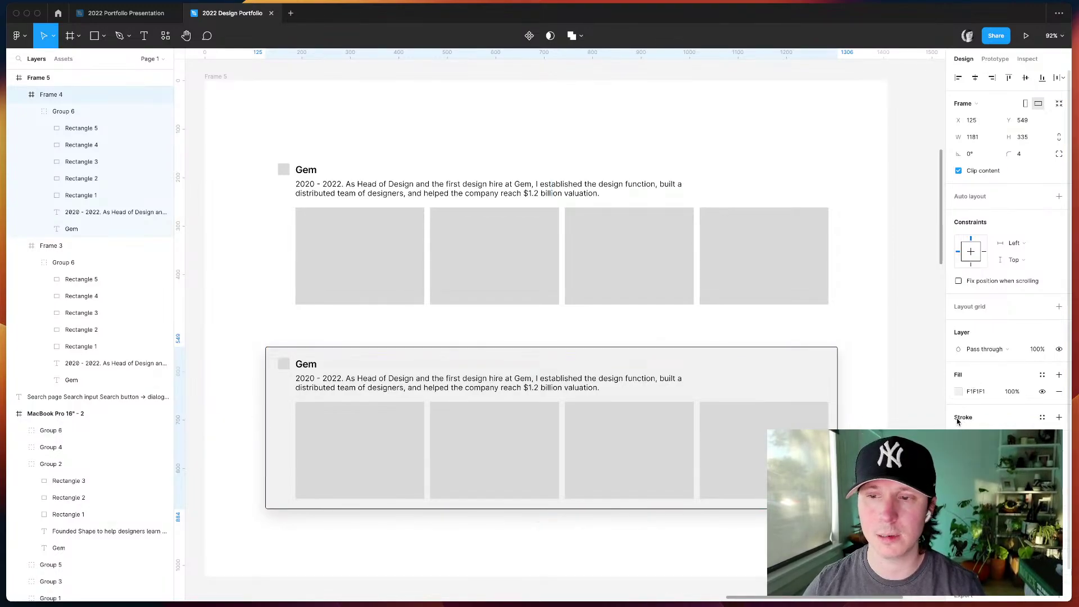
- Try a grey stroke around the lower Gem frame and remove it
left_click(958, 433)
left_click_drag(827, 449, 780, 395)
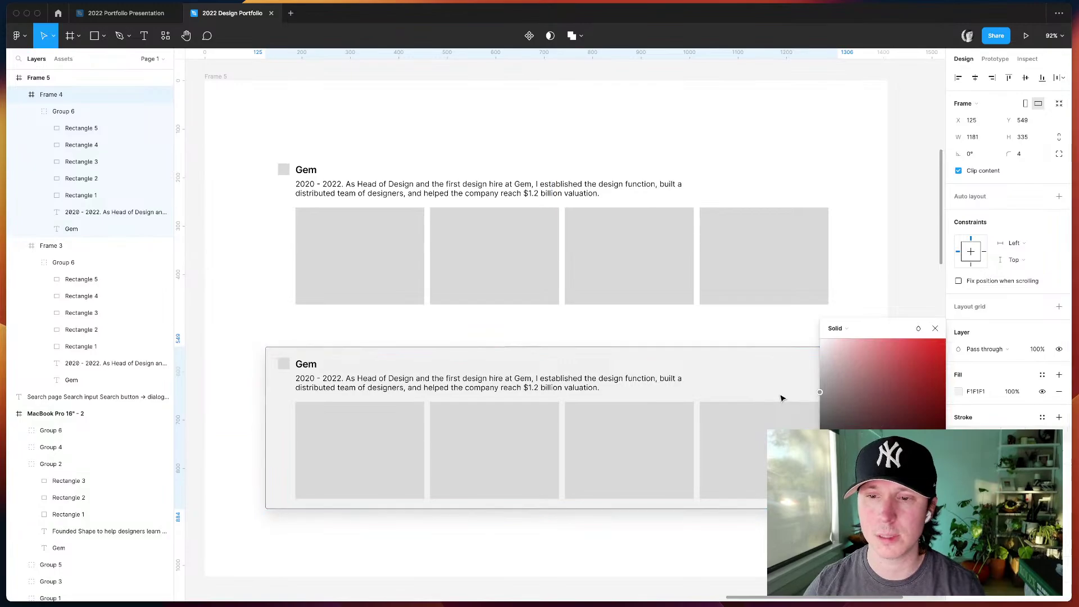
left_click(880, 280)
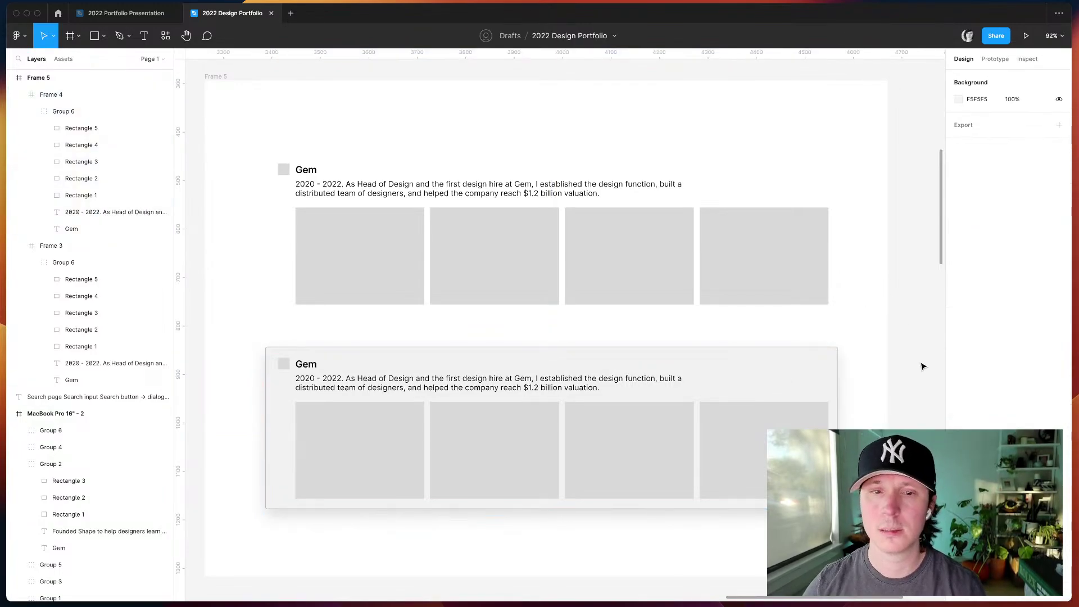
left_click(789, 388)
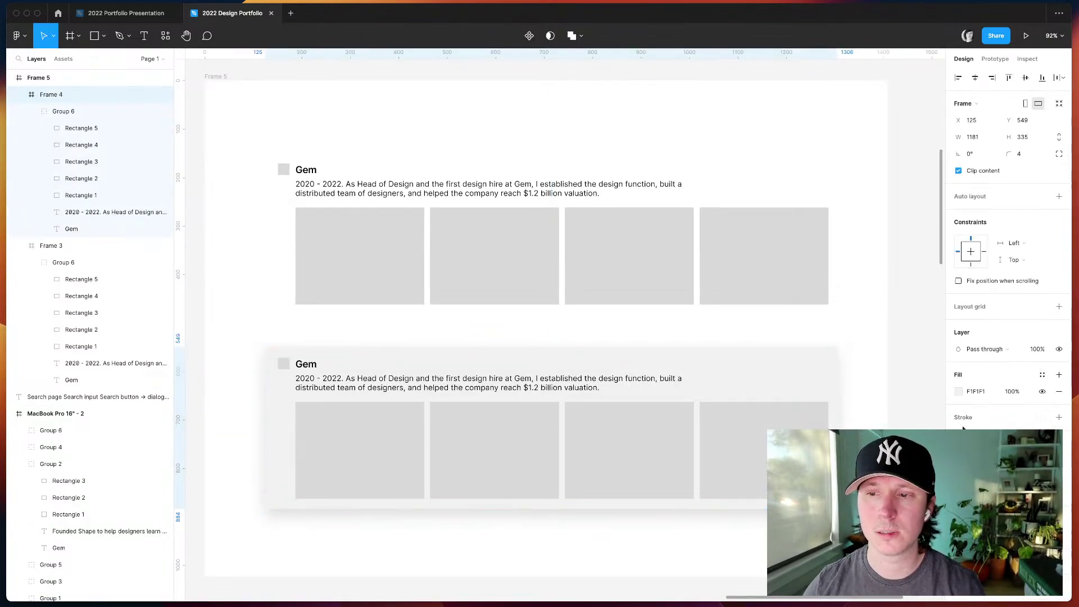
key("Escape")
- Move the Gem exploration frame and the second homepage frame together to the empty canvas below and left of the main homepage
scroll(807, 429, "left", 15)
scroll(806, 428, "right", 8)
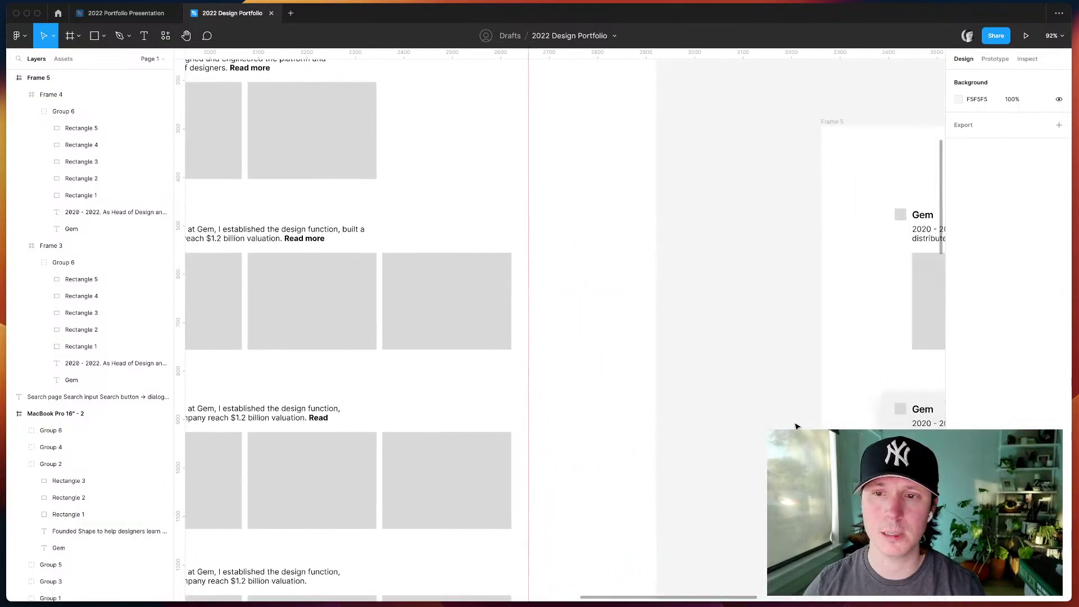
scroll(795, 426, "down", 15, "ctrl")
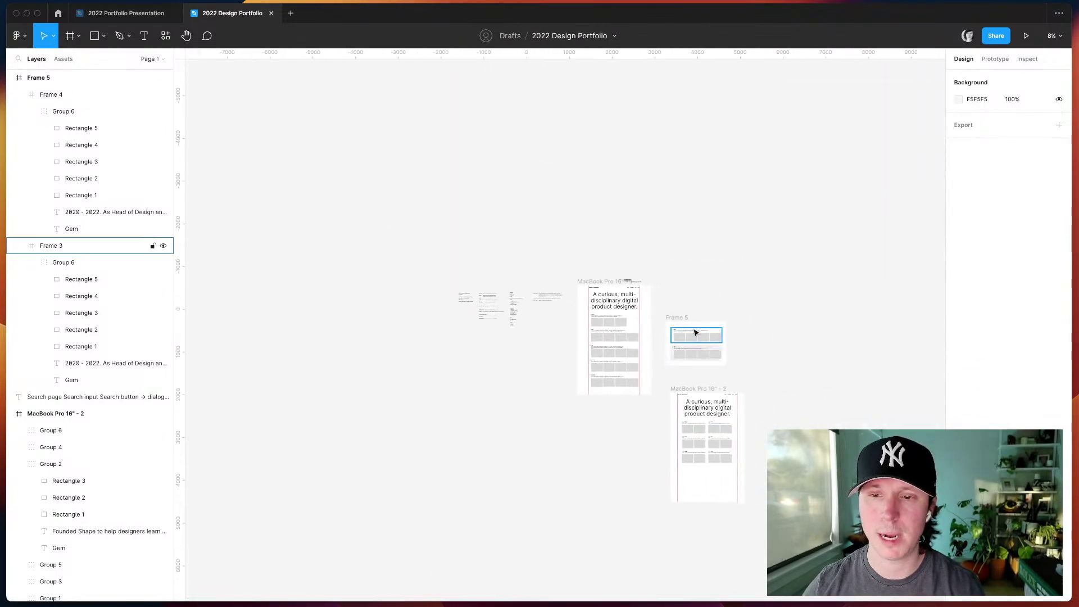
left_click(695, 332)
left_click(697, 393, "shift")
left_click_drag(696, 393, 537, 486)
key("Escape")
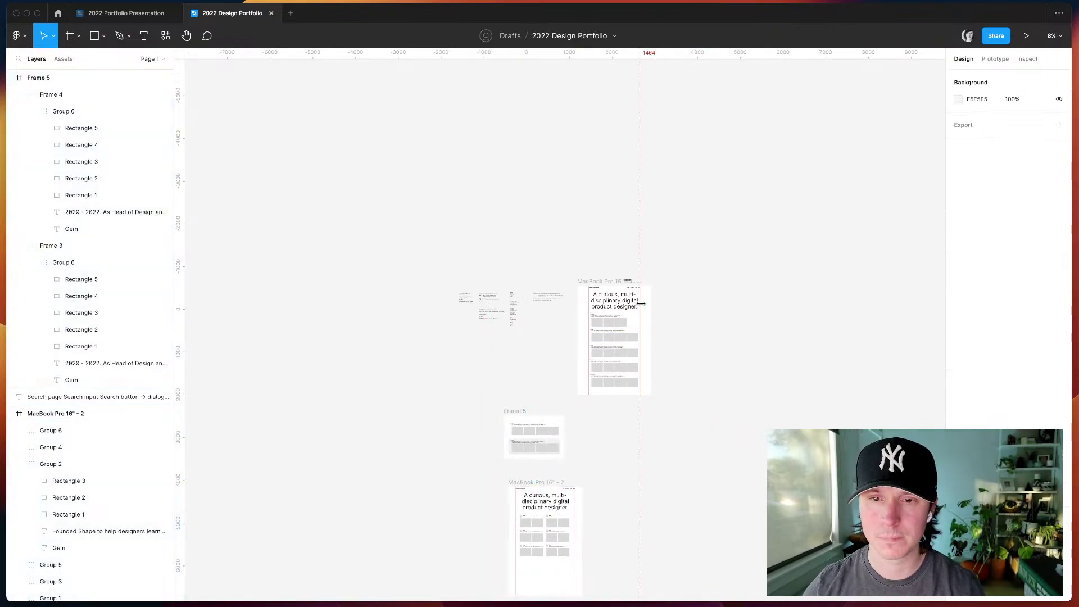
- Widen the Gem description on the main homepage to 822 so it ends at the third tile's edge
scroll(602, 337, "up", 10, "ctrl")
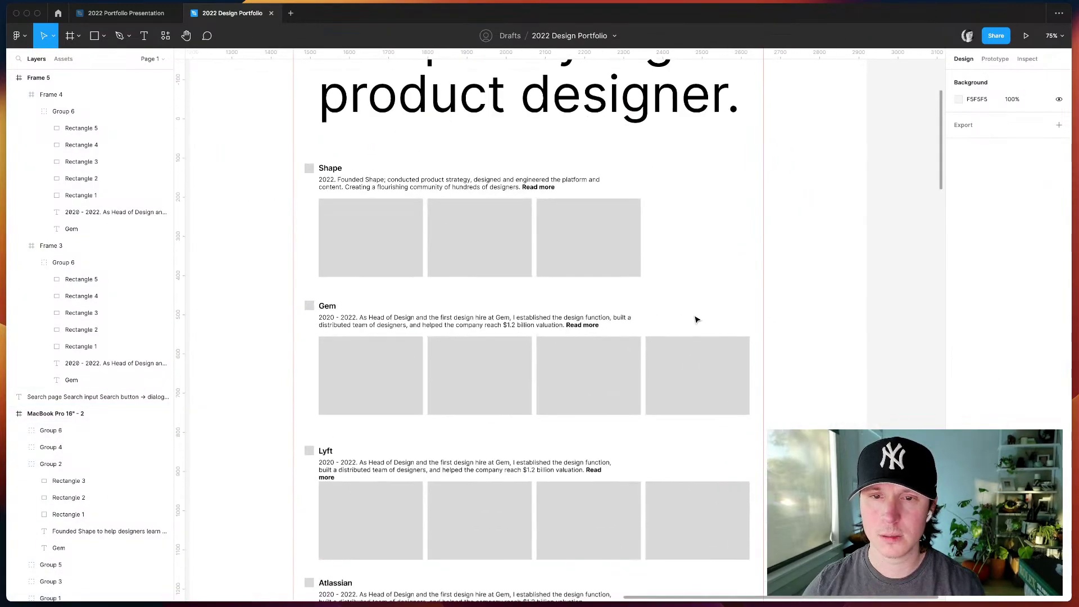
scroll(658, 317, "down", 5)
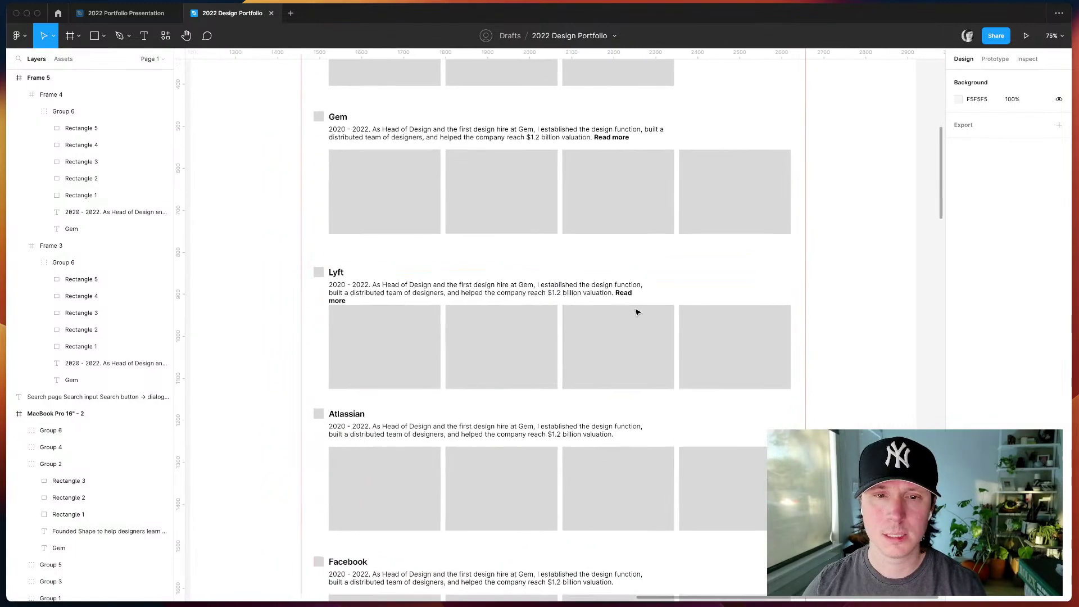
scroll(640, 307, "up", 3, "ctrl")
scroll(613, 269, "up", 3)
double_click(581, 240)
scroll(581, 240, "up", 3)
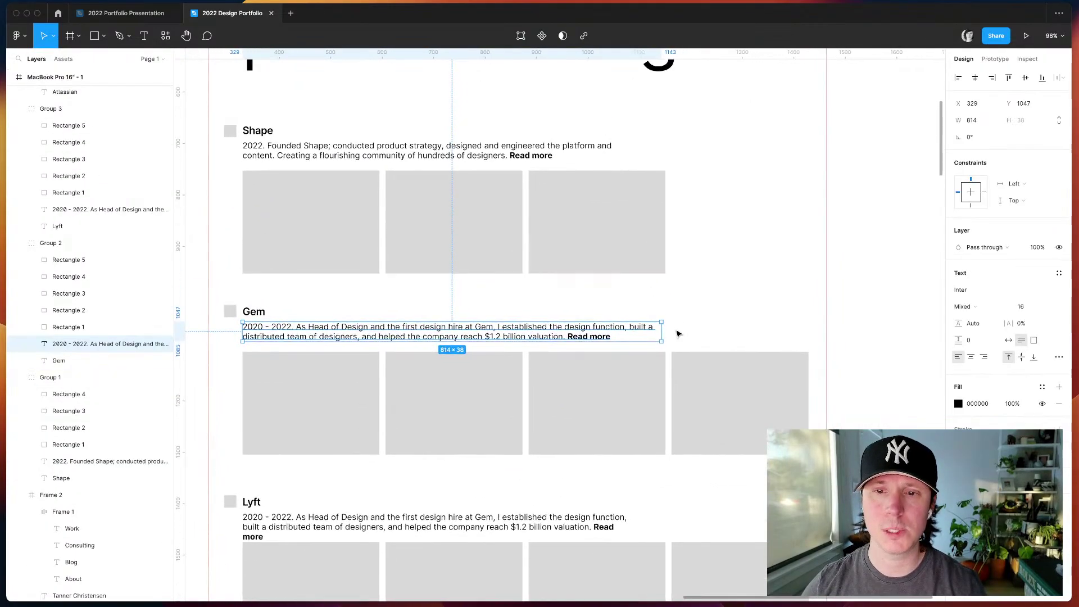
left_click_drag(661, 333, 664, 334)
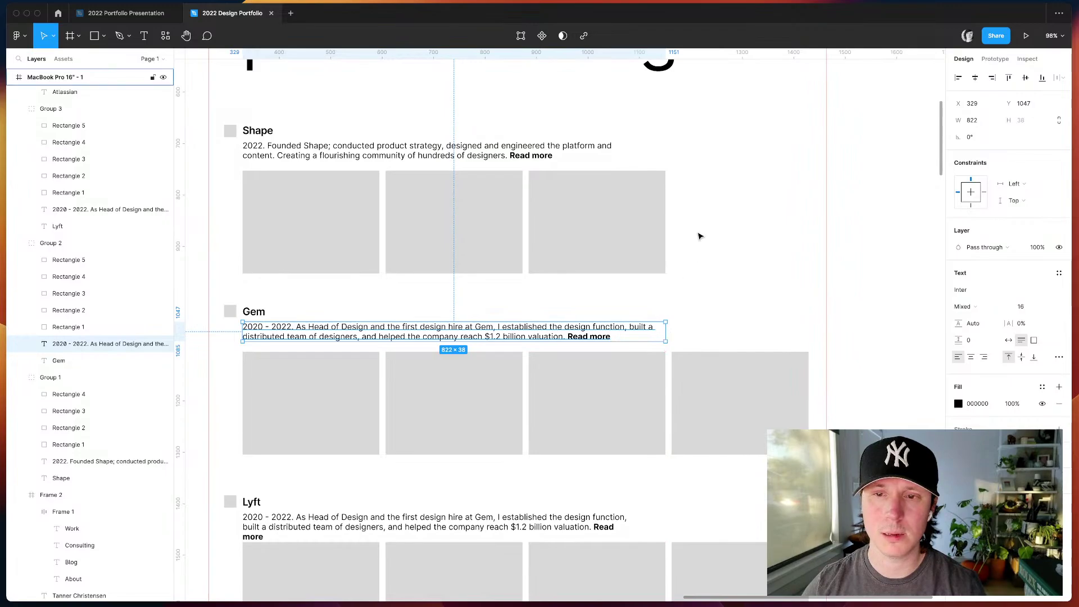
- Set the width of the Shape, Lyft, Atlassian and Facebook descriptions on the main homepage to 822
left_click(528, 156)
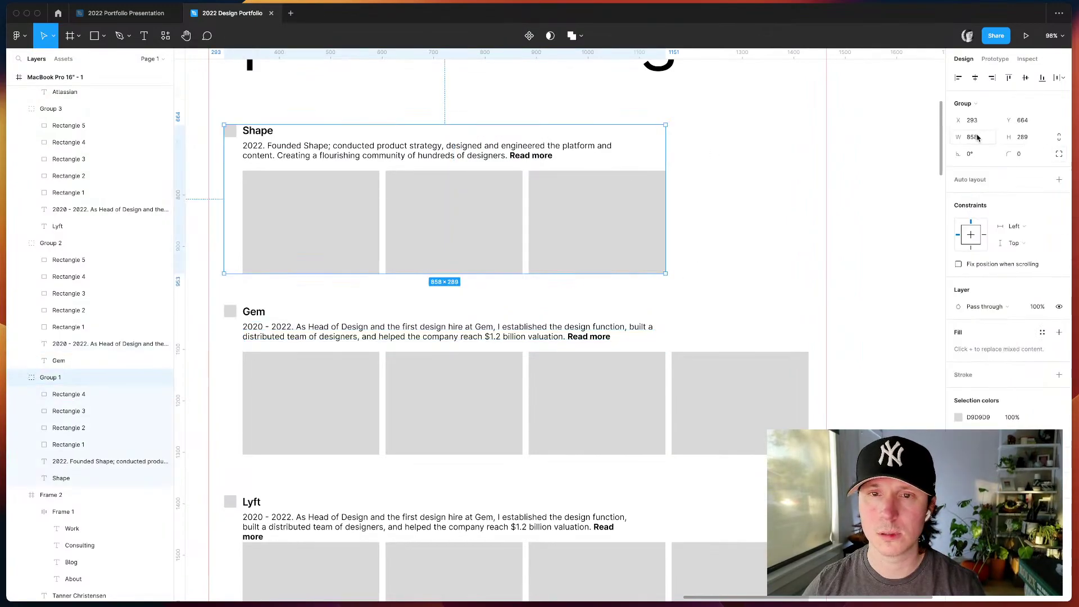
left_click(386, 151)
scroll(403, 155, "down", 5)
left_click(461, 282, "shift")
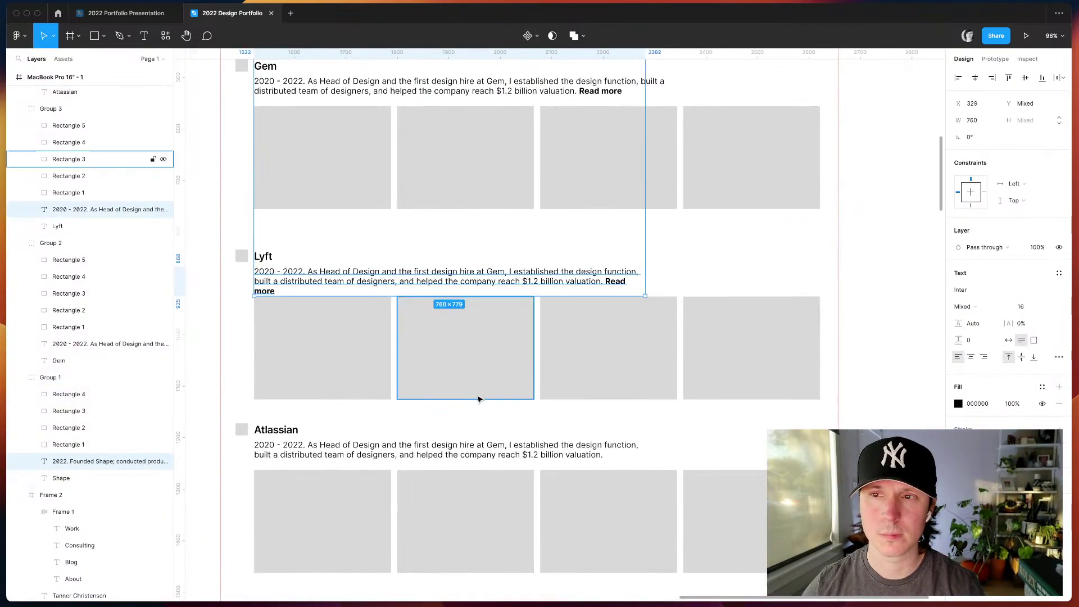
left_click(444, 450, "shift")
scroll(506, 393, "down", 5)
left_click(450, 315, "shift")
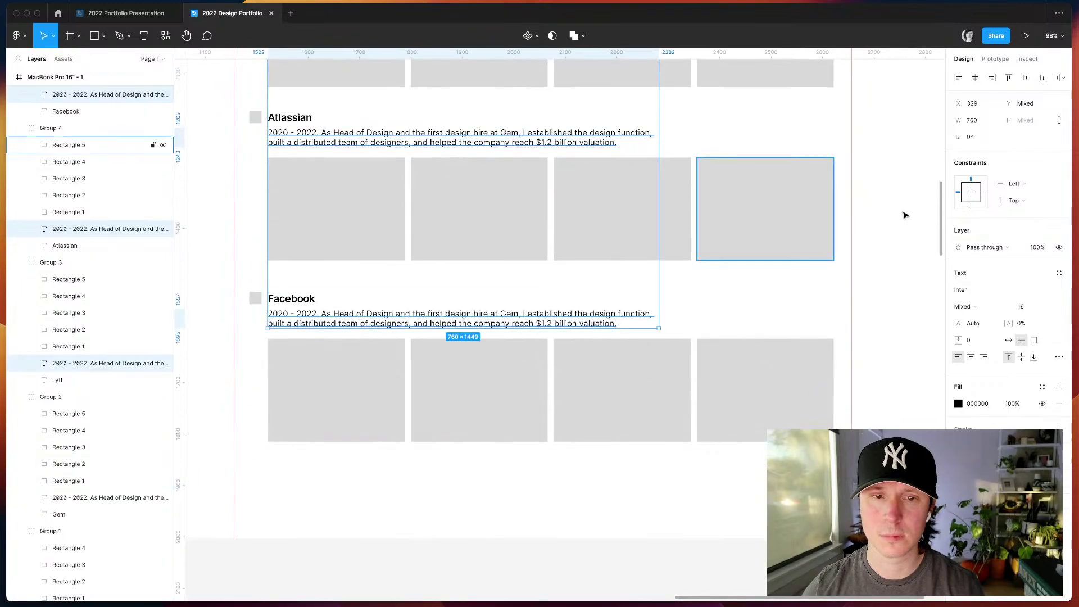
type("820")
key("Return")
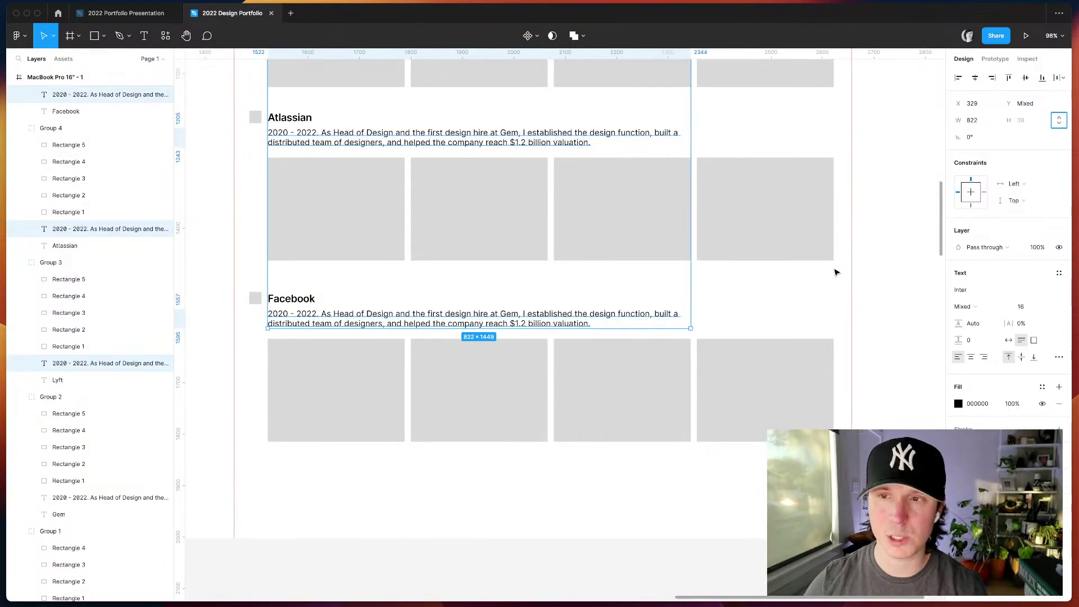
left_click(842, 316)
scroll(920, 332, "down", 15)
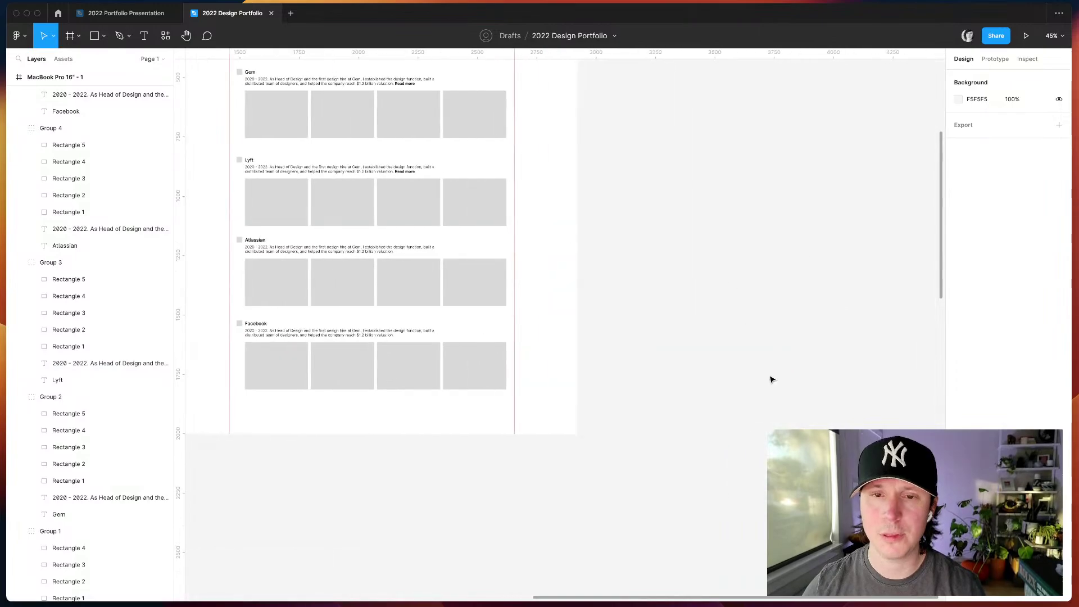
scroll(618, 270, "up", 2)
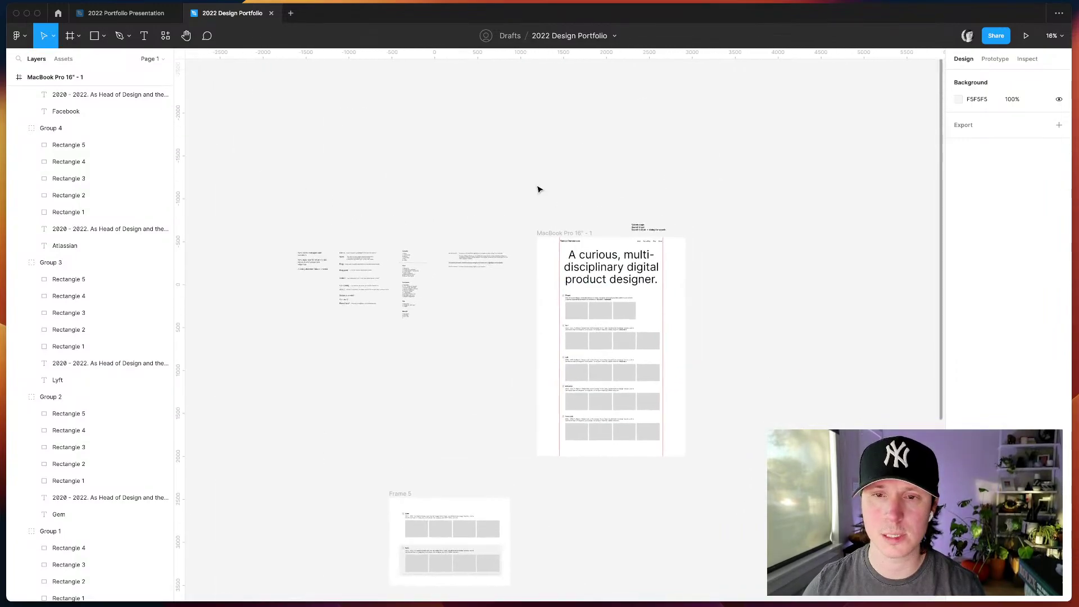
- Extend the main homepage frame downward to a height of about 3381
left_click(539, 237)
scroll(562, 292, "down", 3)
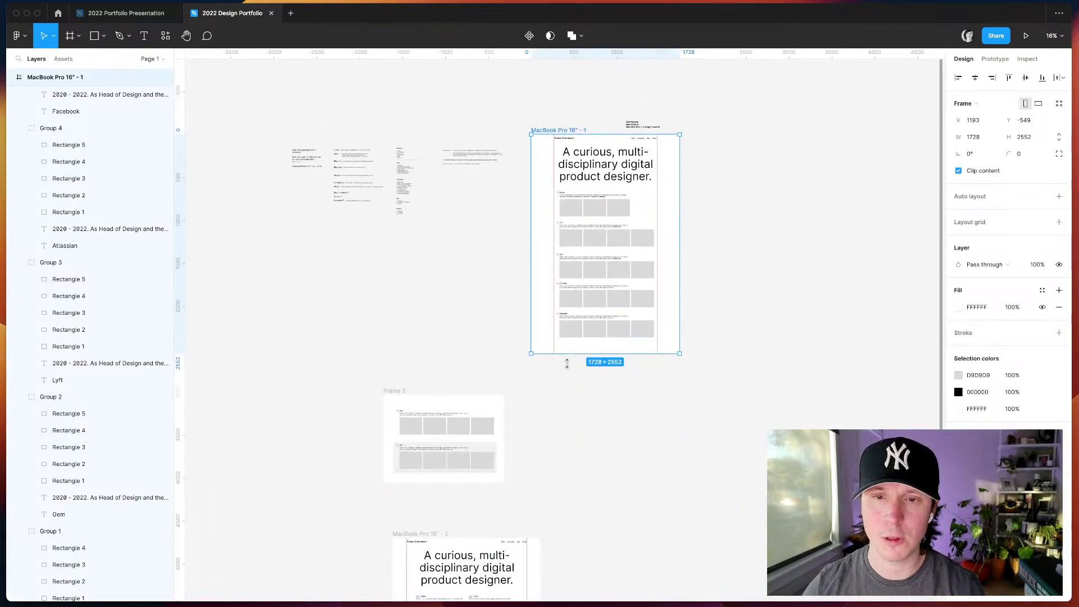
left_click_drag(566, 363, 566, 432)
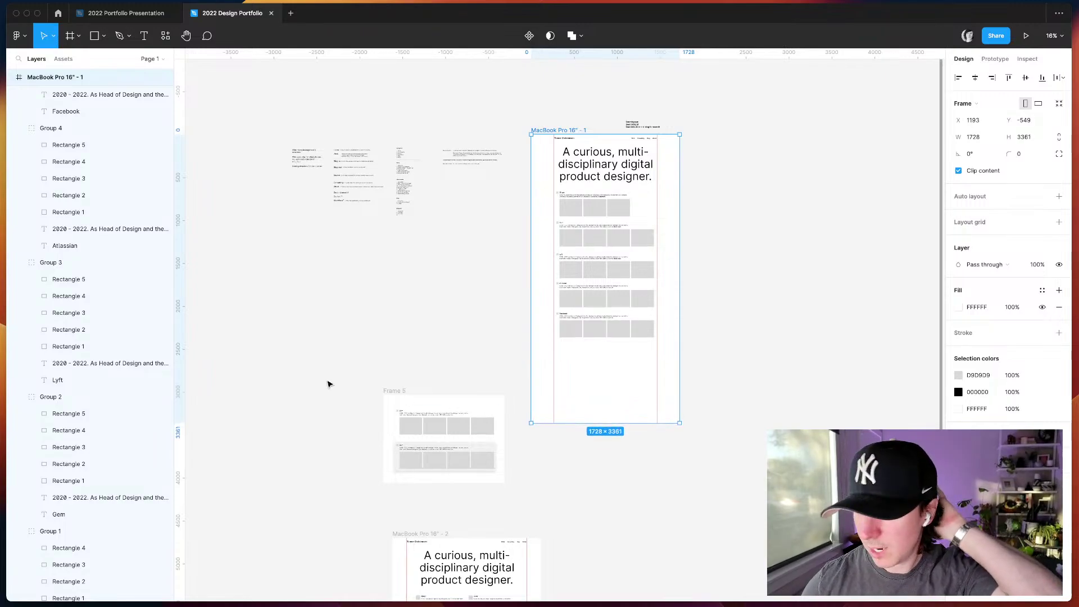
- Move the Gem exploration frame and the second homepage frame further left, clear of the lengthened main homepage
left_click_drag(402, 395, 315, 394)
left_click_drag(401, 532, 300, 497)
key("Escape")
- Duplicate the Facebook section directly below itself at Y 2425 on the main homepage and retitle the copy "Indie work"
scroll(637, 323, "up", 5)
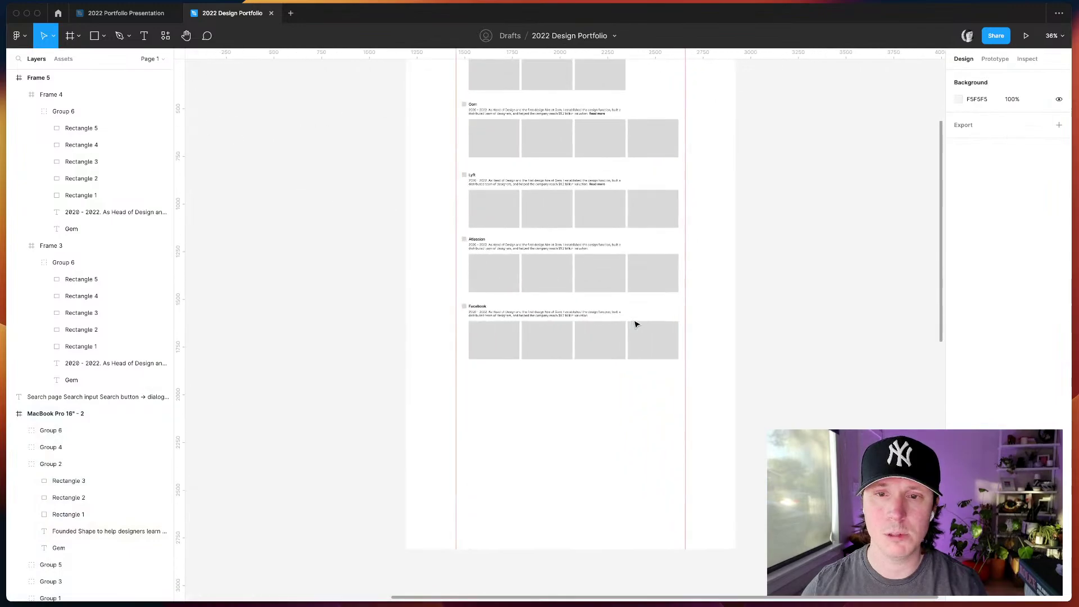
scroll(520, 270, "up", 3)
scroll(520, 273, "up", 8)
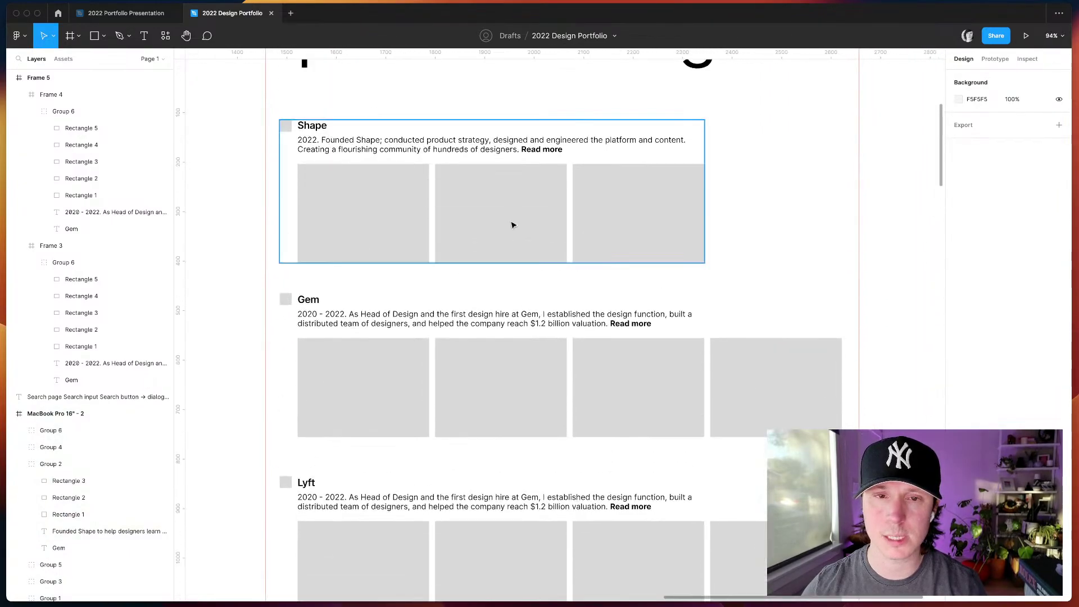
scroll(420, 195, "up", 6)
scroll(508, 242, "down", 15)
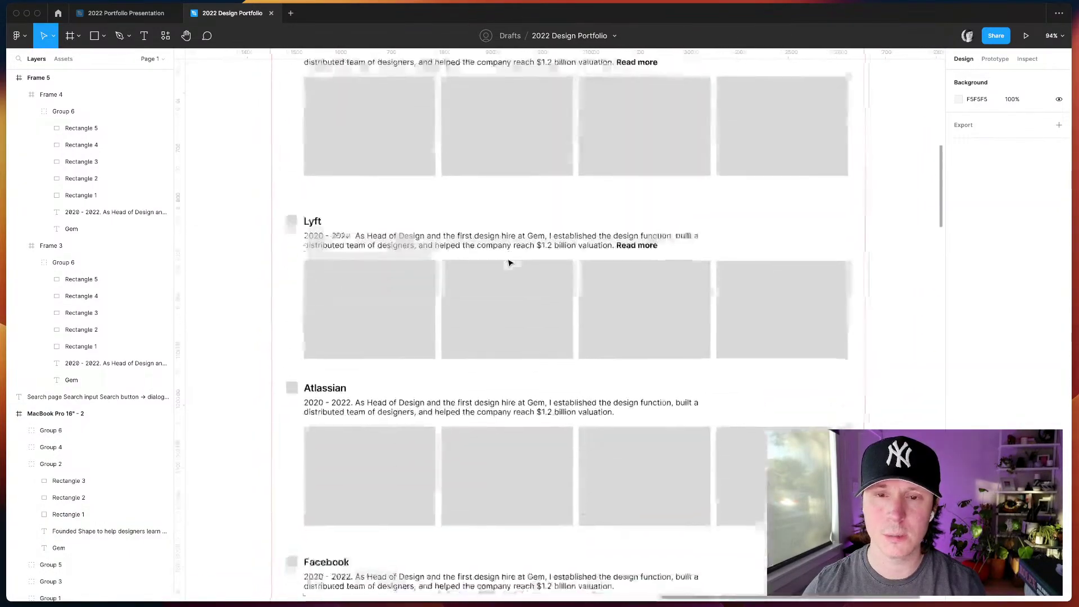
scroll(509, 263, "down", 1)
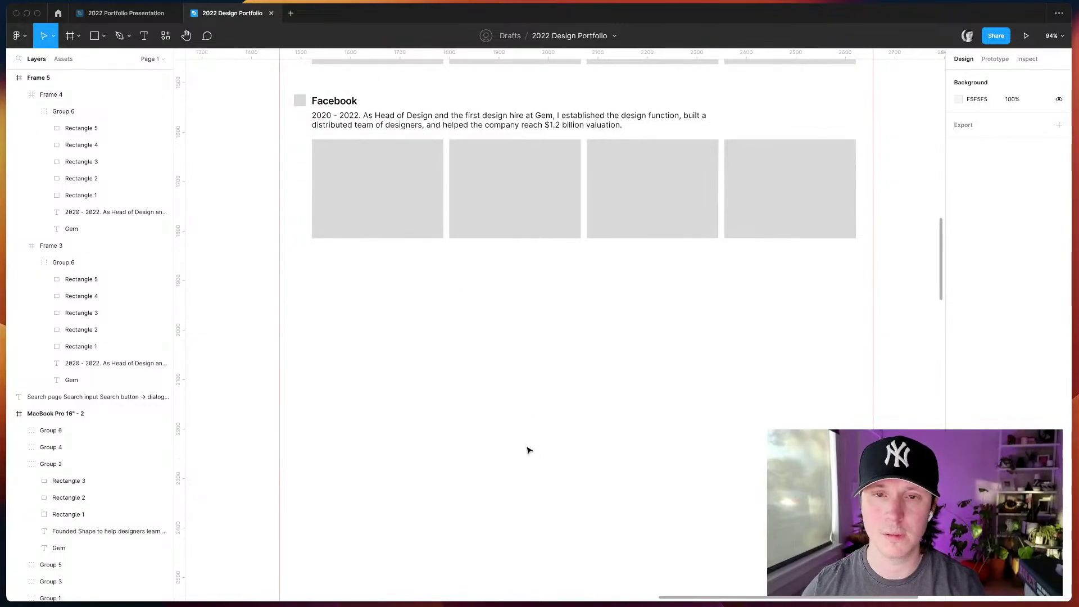
left_click(535, 202)
key("super+d")
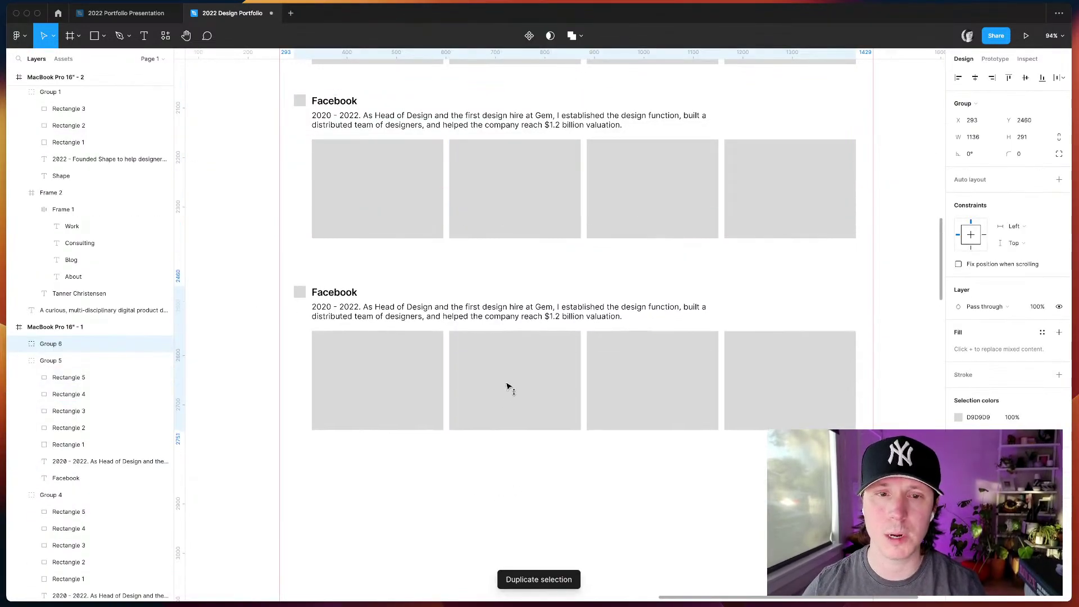
key("Escape")
double_click(326, 275)
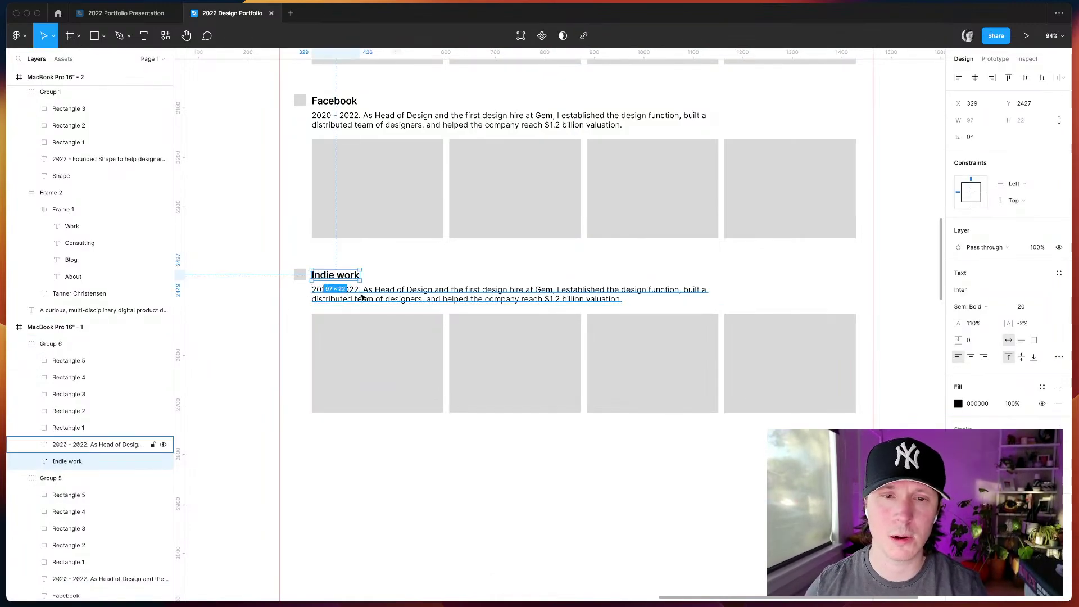
- Replace the Indie work description with "2000. Designed and developed and published author and interviews and podcasts and fun!"
double_click(360, 296)
left_click(359, 291)
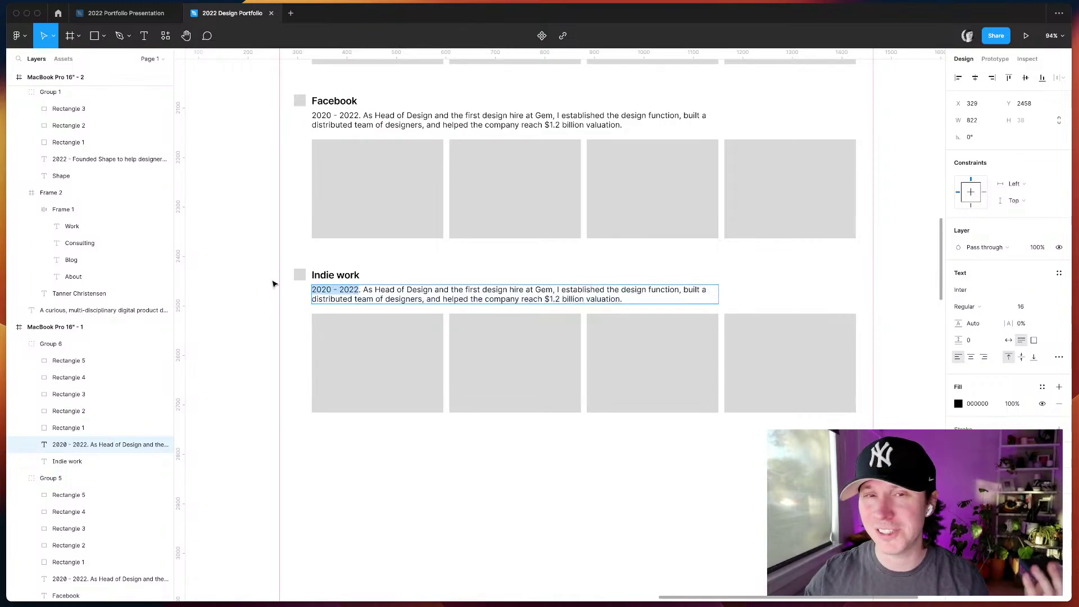
key("BackSpace")
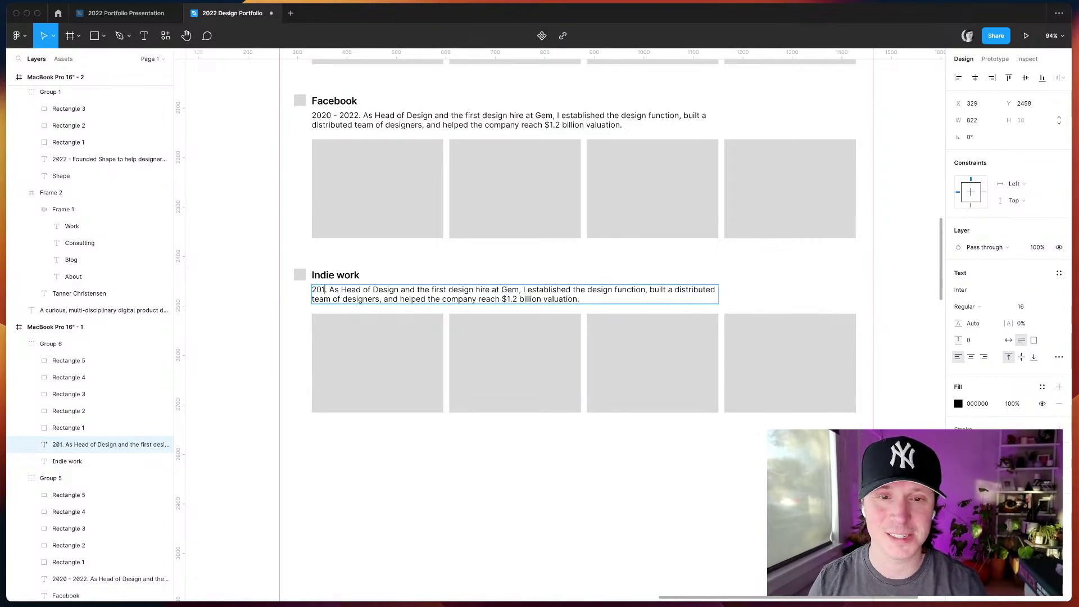
type("1")
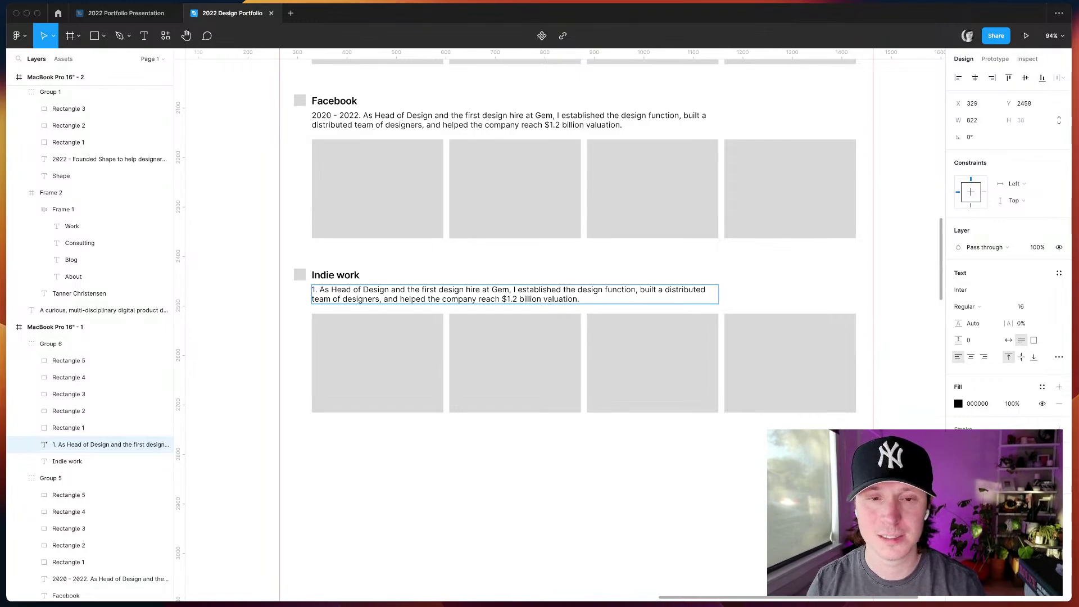
type("000")
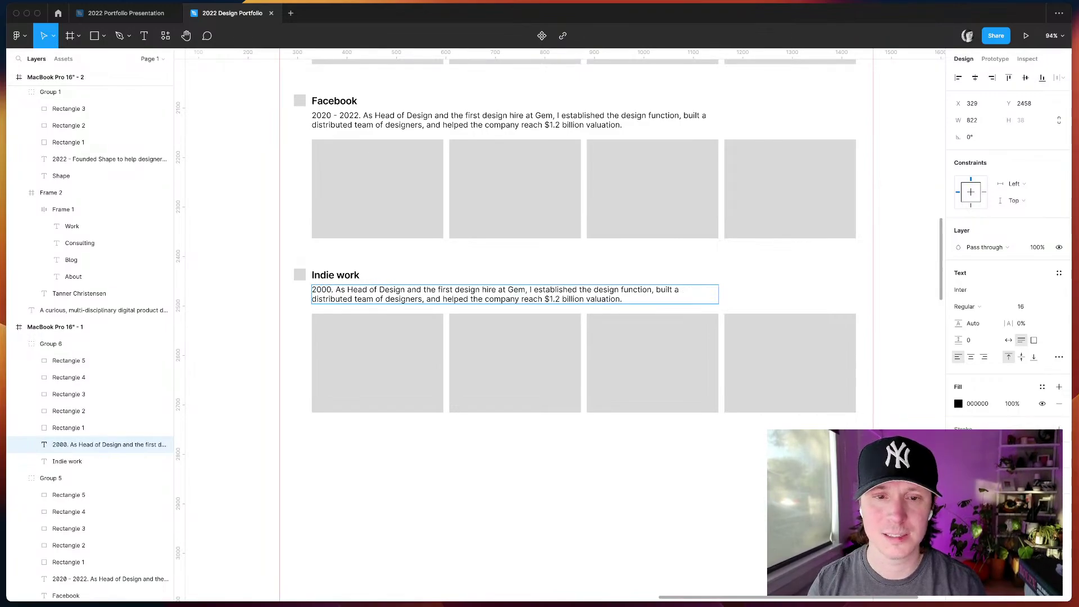
key("shift+super+Down")
key("BackSpace")
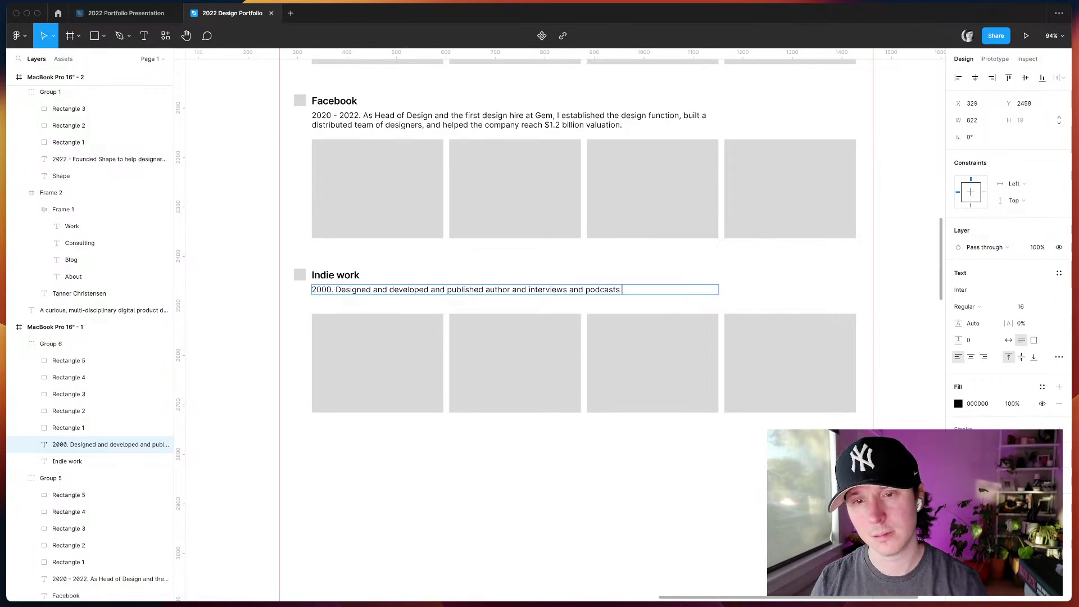
left_click(497, 475)
- Duplicate the four Indie work tiles as a second row about 9 px below the first
scroll(414, 404, "right", 2)
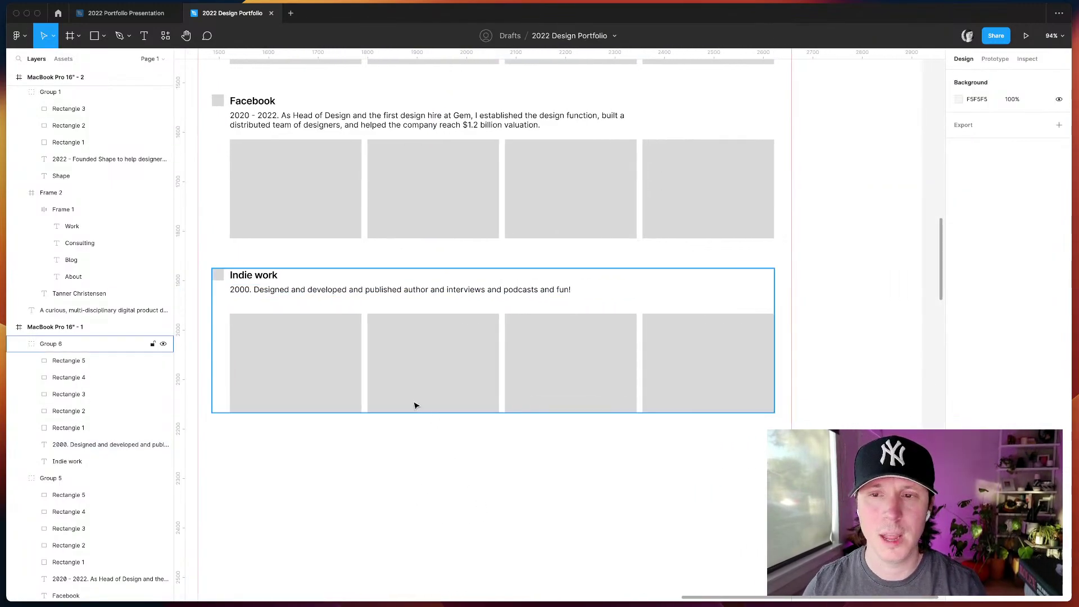
scroll(382, 390, "left", 2)
left_click(414, 387)
key("alt")
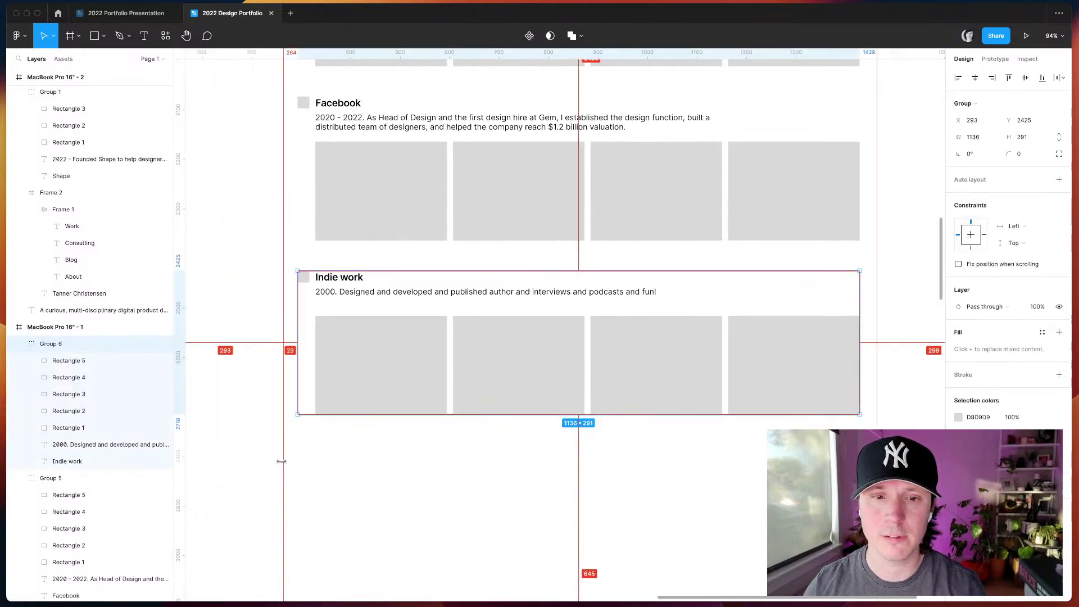
key("Escape")
double_click(422, 377)
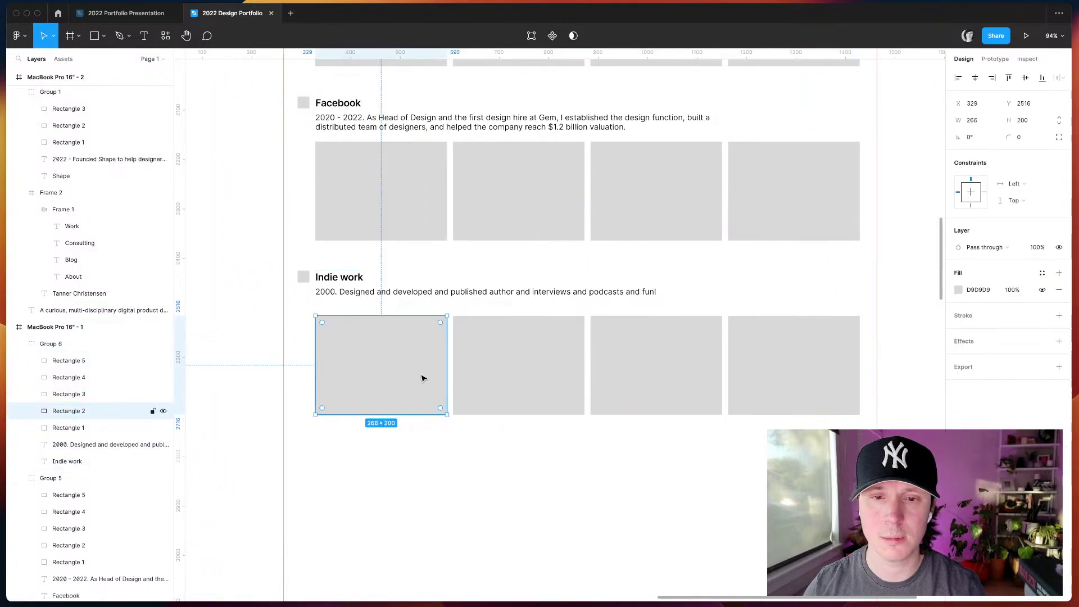
left_click(518, 372, "shift")
left_click(652, 371, "shift")
left_click(816, 369, "shift")
key("super+d")
left_click_drag(660, 366, 656, 455)
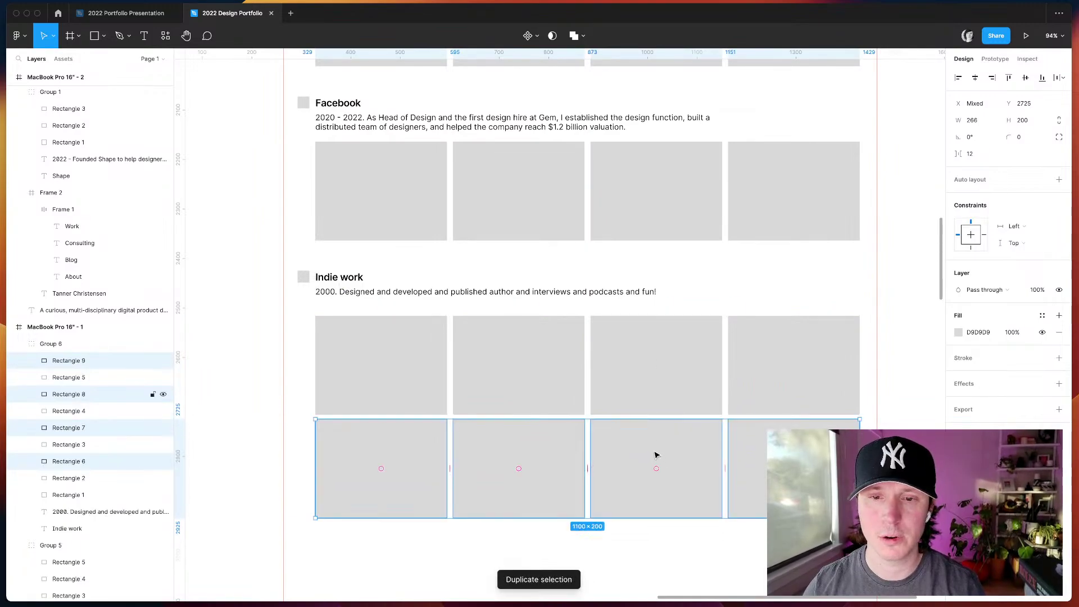
left_click(692, 528)
- Move all eight Indie work tiles up about 20 px, closer to the single-line description
scroll(721, 532, "down", 2)
left_click(545, 465)
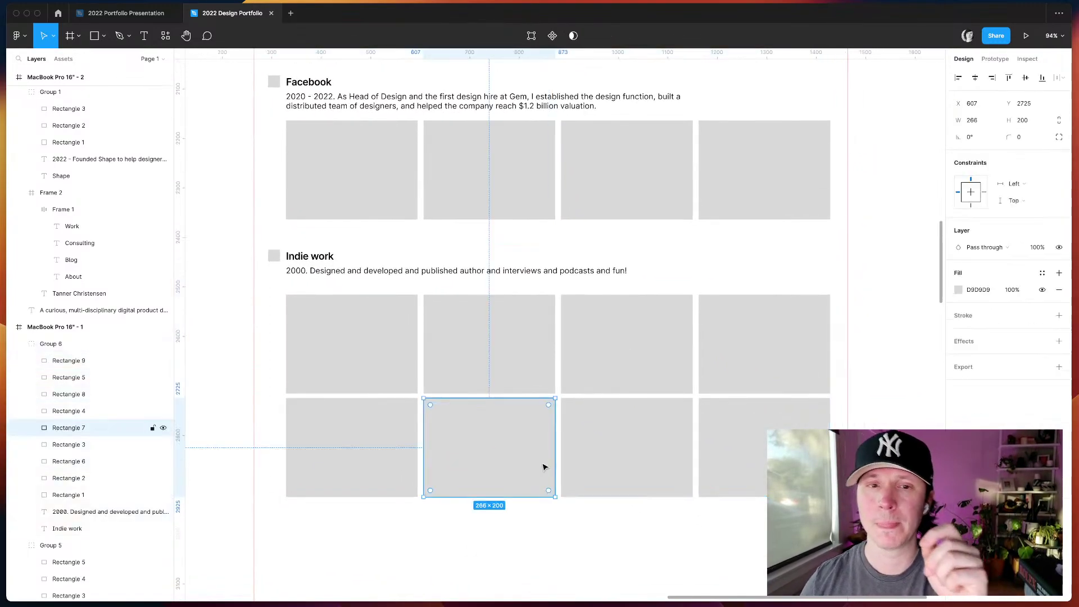
left_click(386, 408, "shift")
left_click(374, 382, "shift")
left_click(474, 363, "shift")
left_click(605, 335, "shift")
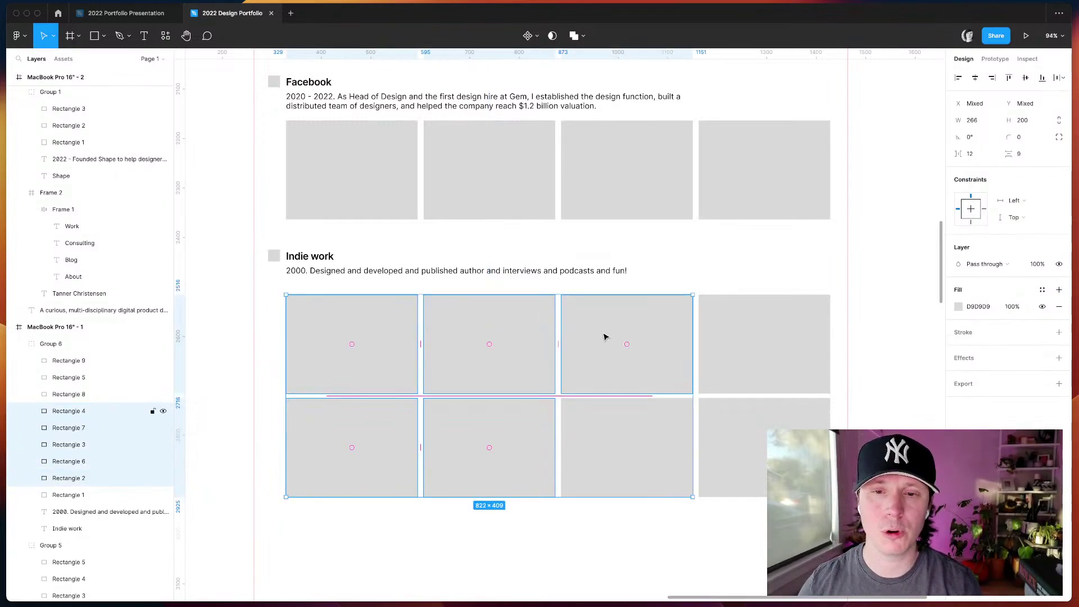
left_click(662, 413, "shift")
left_click(725, 426, "shift")
left_click(746, 373, "shift")
left_click_drag(747, 374, 746, 364)
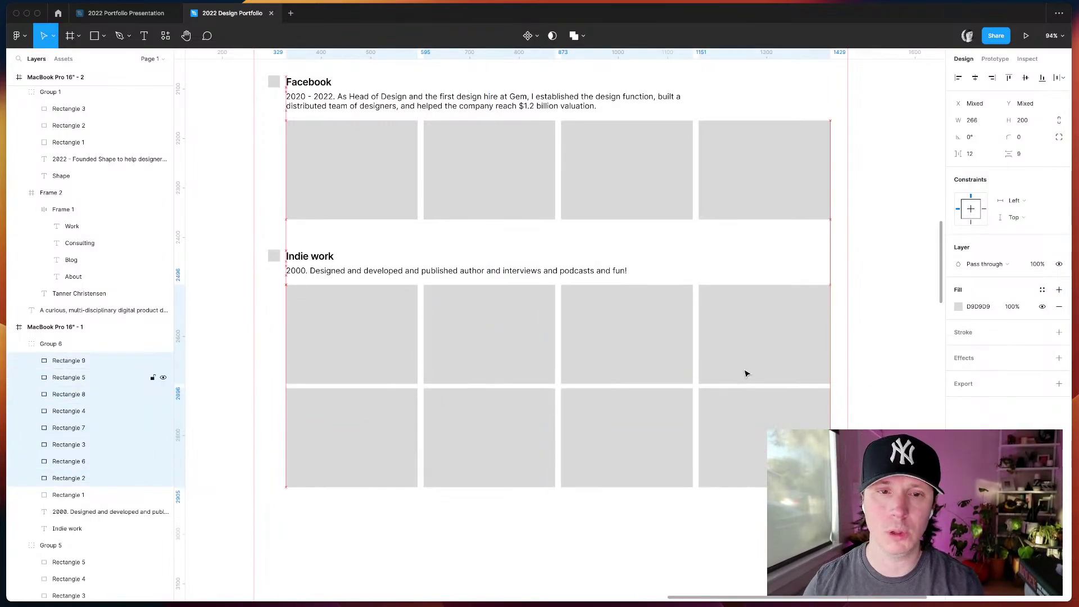
left_click(650, 256)
- Review the main homepage's project sections from Indie work up to the header, with the interface hidden
scroll(651, 257, "up", 15)
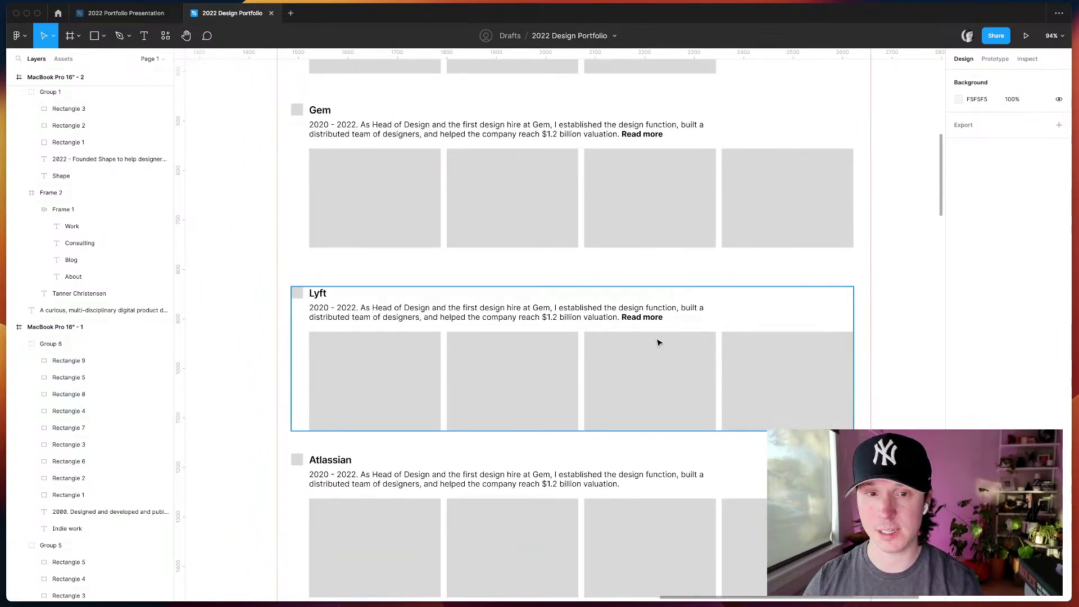
scroll(658, 342, "down", 15)
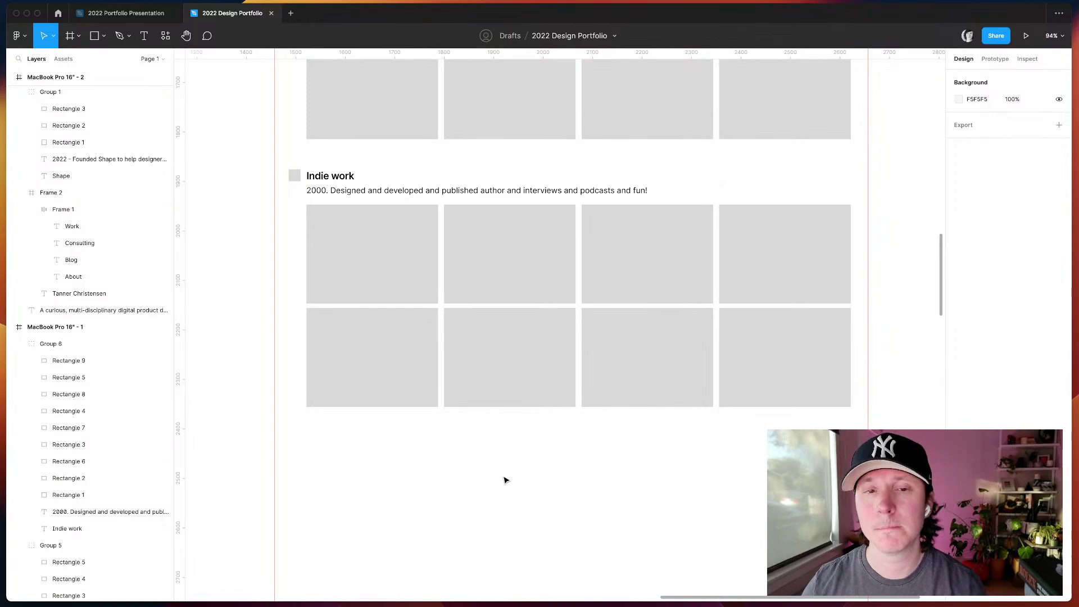
key("super+alt+Return")
scroll(689, 397, "up", 10)
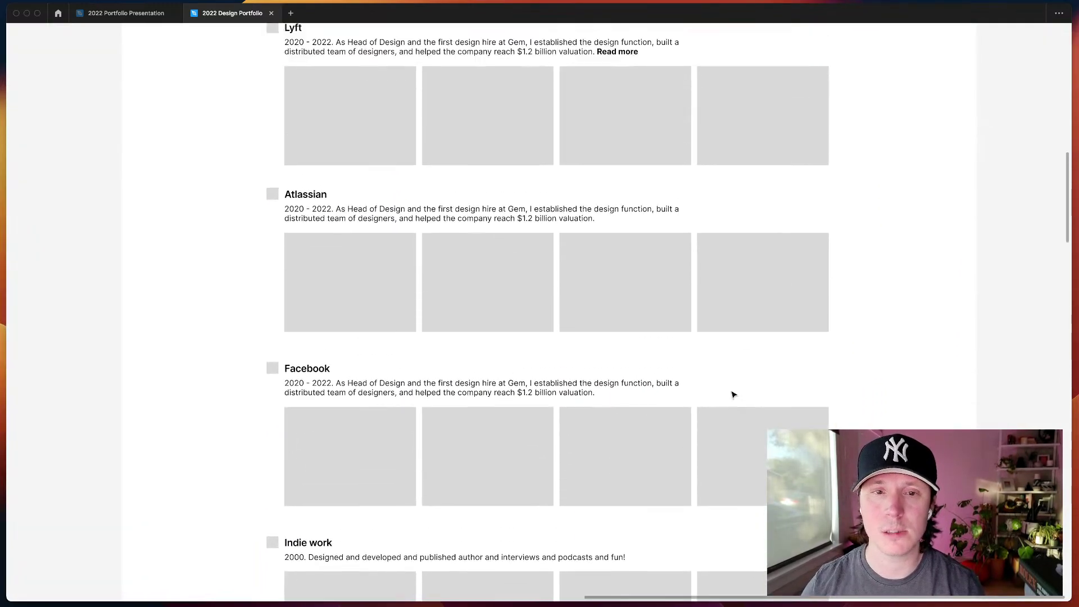
scroll(296, 349, "down", 6)
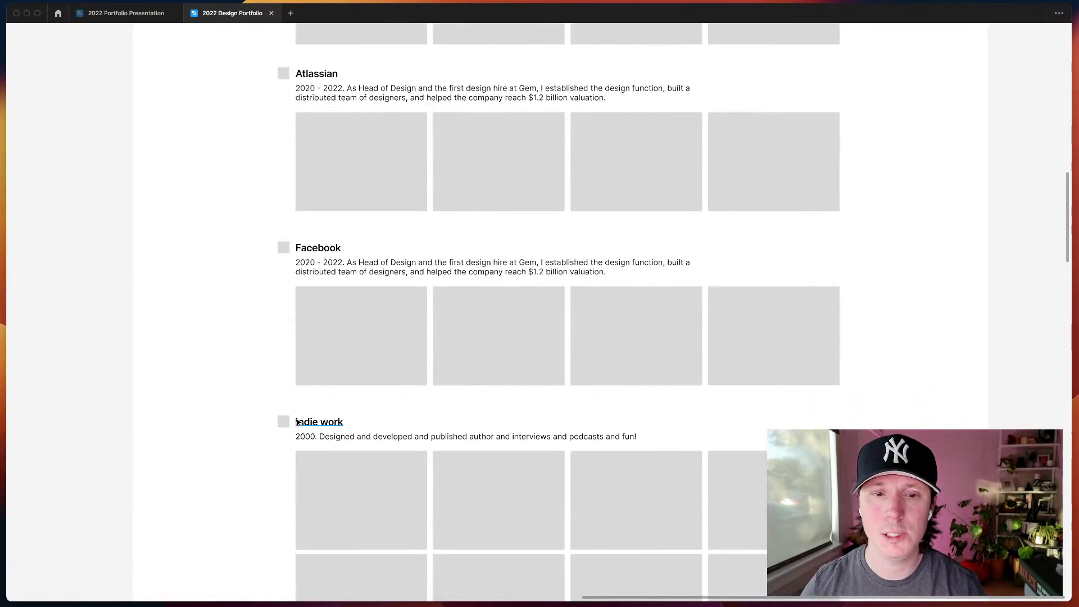
scroll(286, 426, "down", 1)
left_click_drag(476, 398, 485, 443)
left_click_drag(338, 305, 239, 337)
scroll(492, 400, "up", 10)
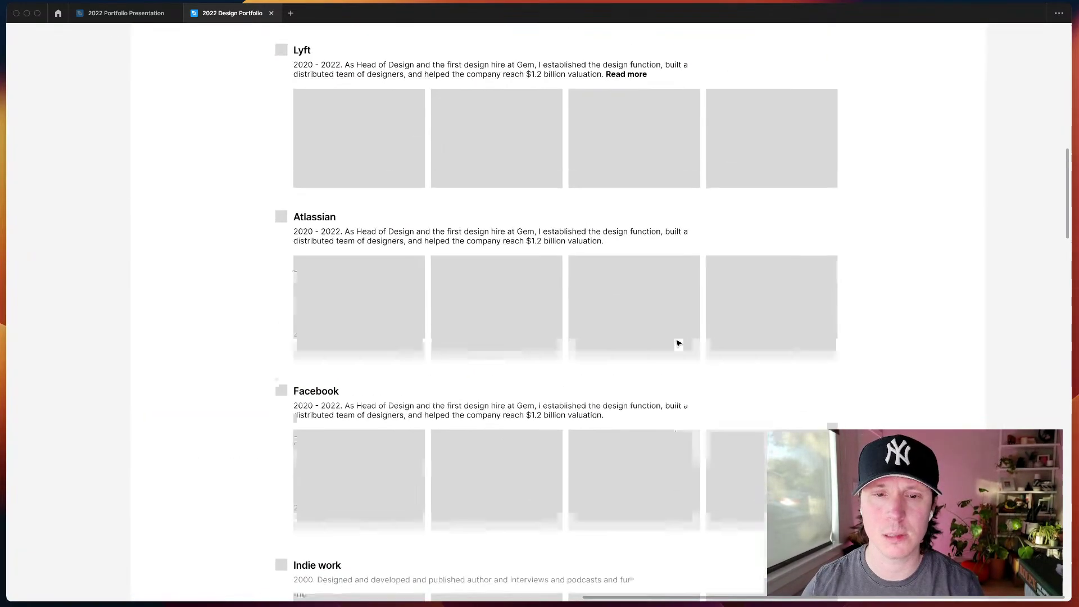
scroll(783, 330, "up", 5)
scroll(782, 330, "up", 8)
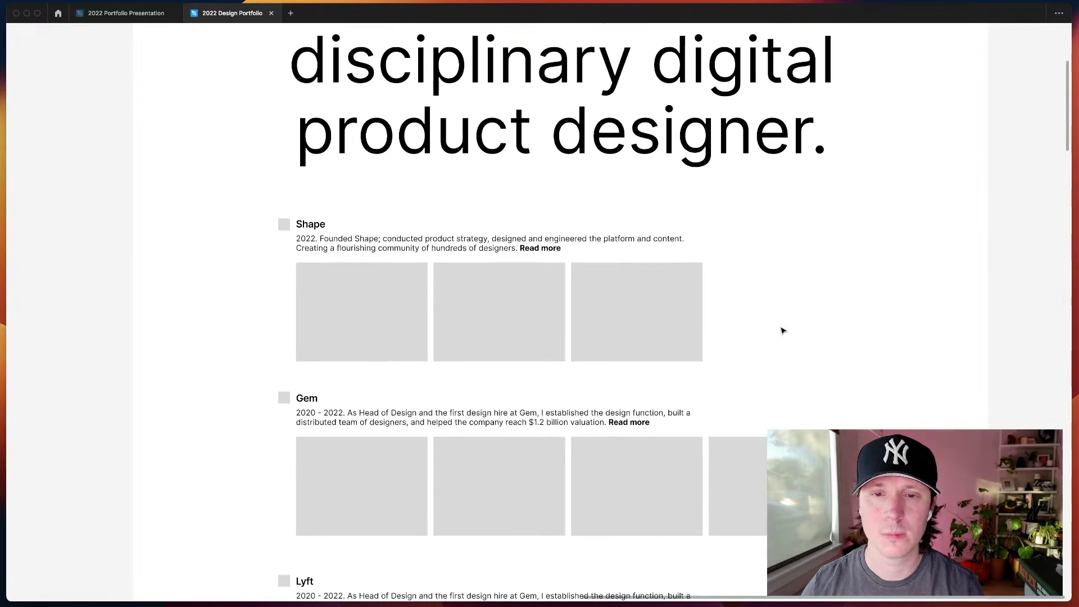
scroll(625, 273, "down", 1)
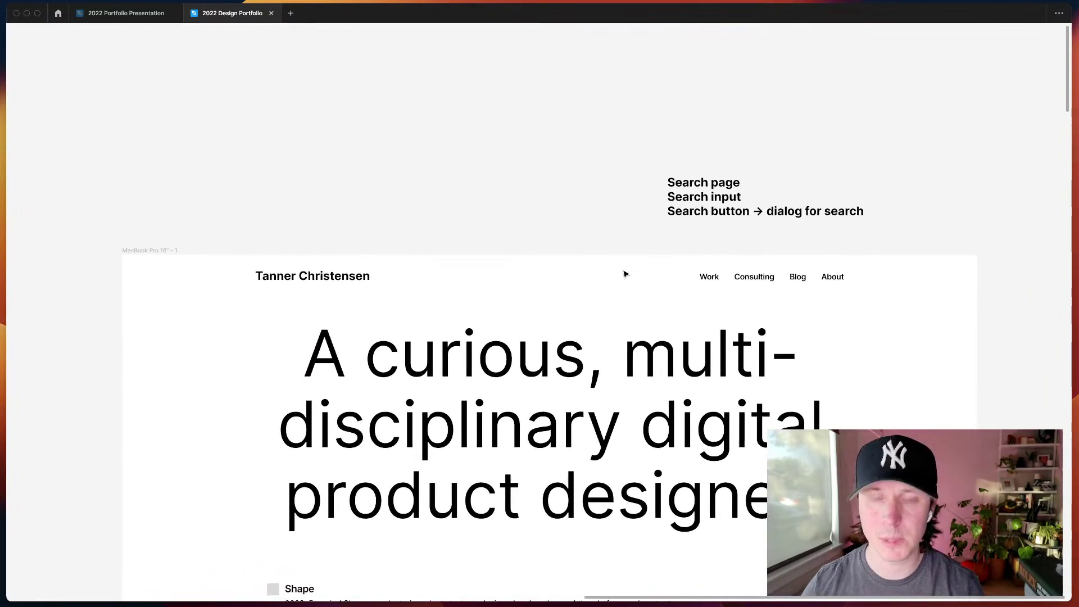
- Check the Home content list in the site outline notes beside the homepage, including the related content and blog post items
key("super+backslash")
scroll(625, 273, "left", 15)
scroll(625, 274, "left", 8)
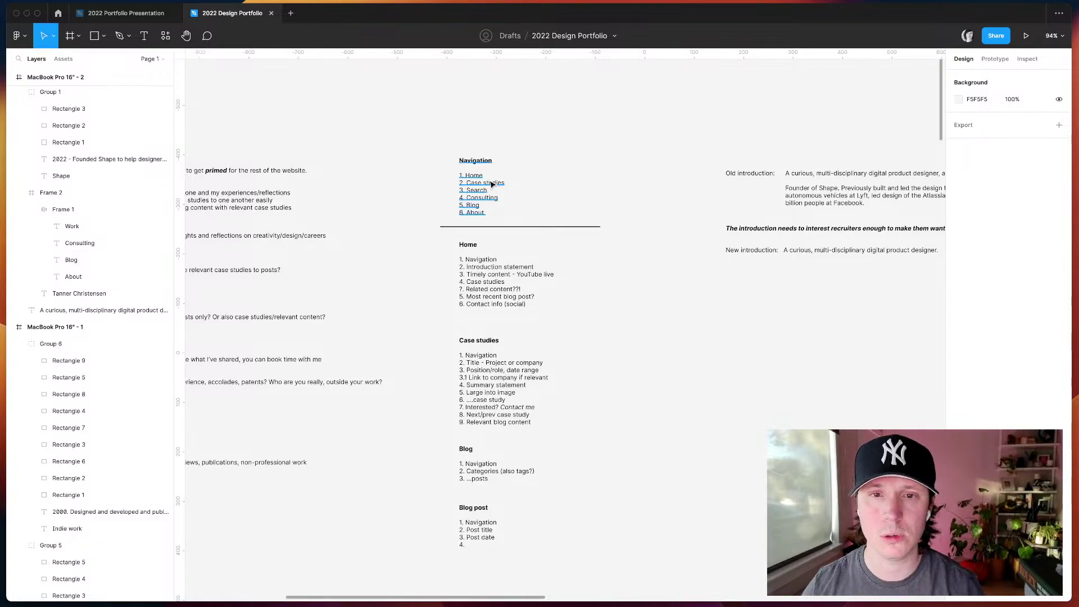
left_click(474, 289)
double_click(474, 289)
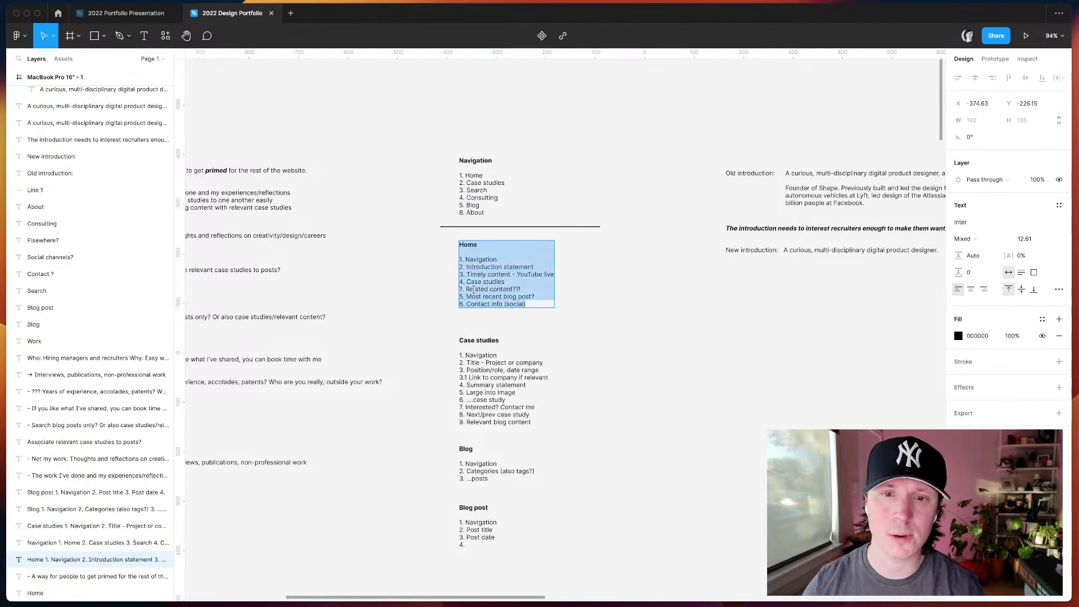
double_click(472, 288)
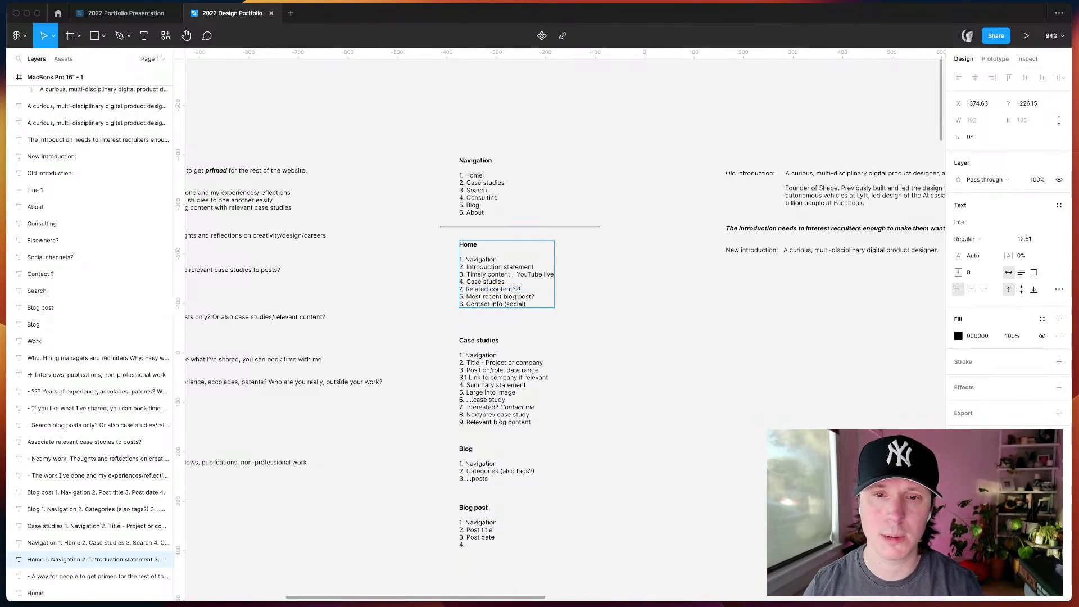
double_click(667, 394)
- Go back to the main homepage and review its sections and introduction, briefly hiding the interface
scroll(667, 394, "right", 19)
scroll(667, 395, "down", 9)
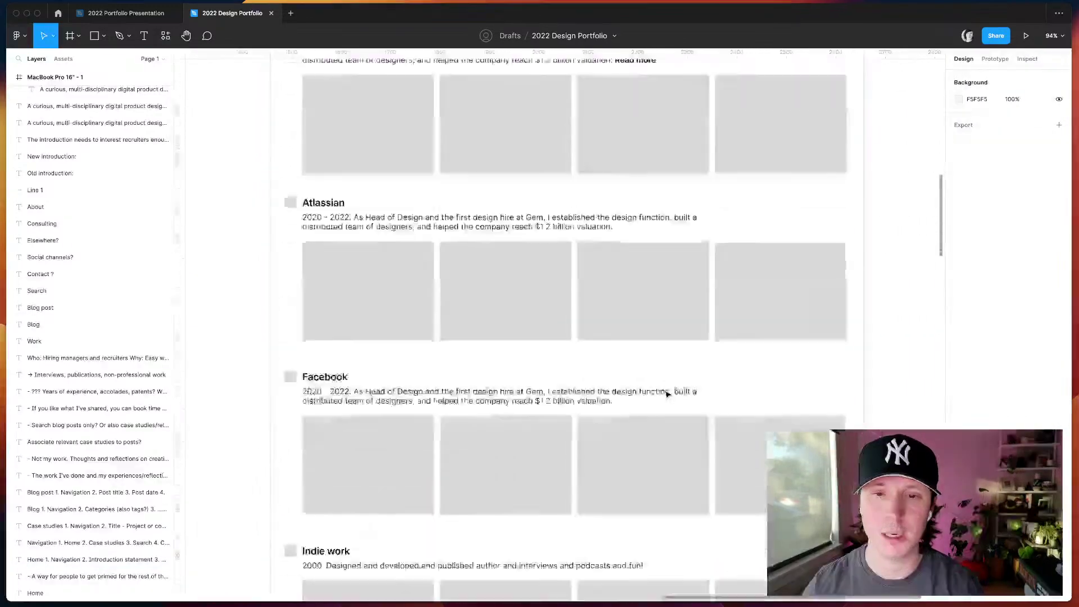
scroll(667, 393, "up", 11)
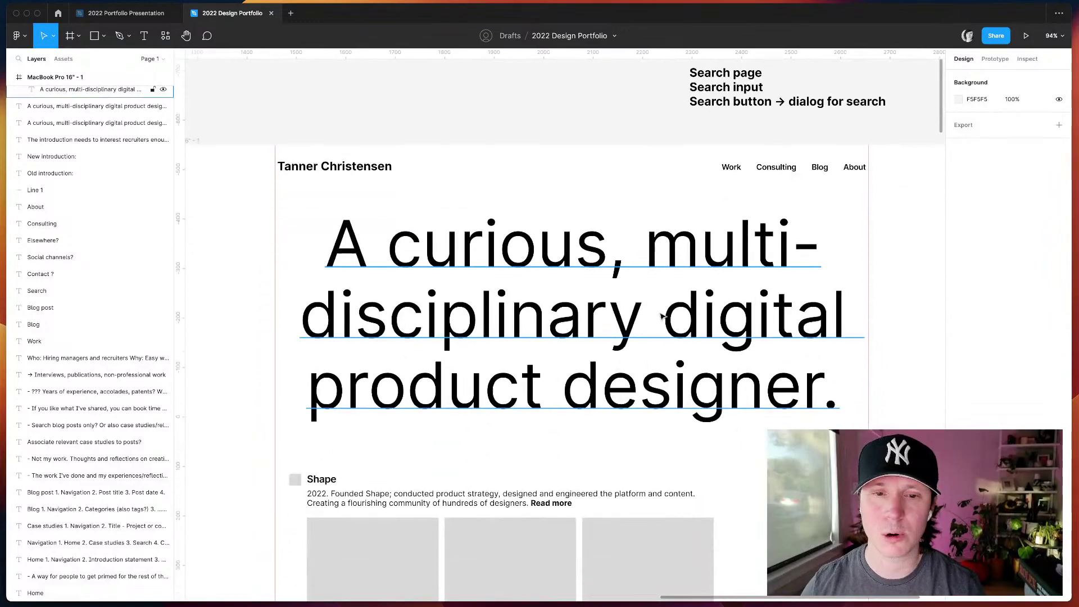
key("super+backslash")
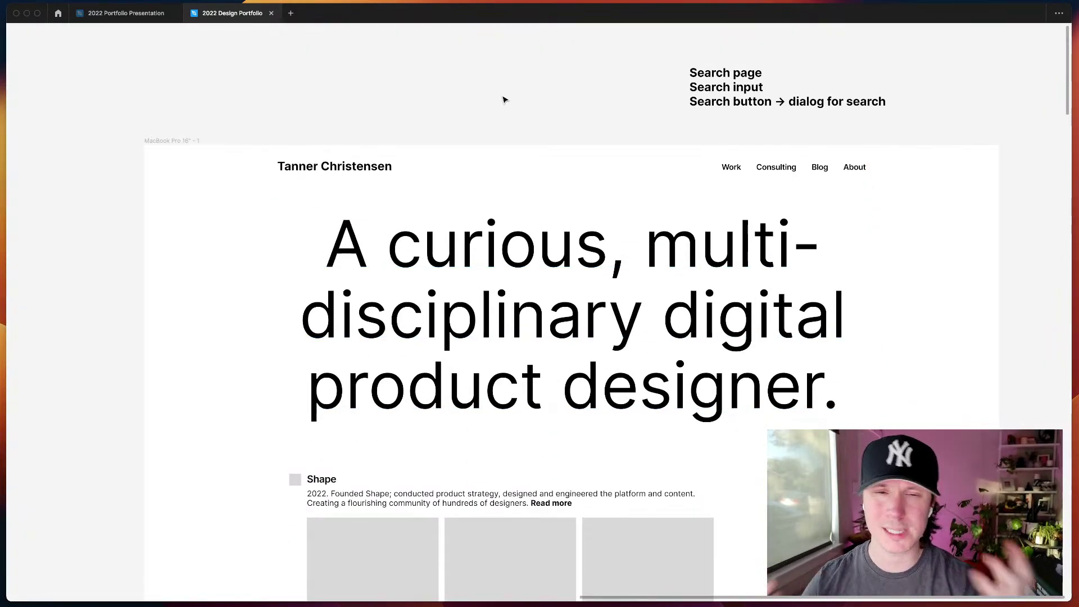
scroll(382, 202, "down", 5)
key("super+backslash")
- Frame the six project sections, Shape, Gem, Lyft, Atlassian, Facebook and Indie work, together as one selection
scroll(310, 161, "down", 5)
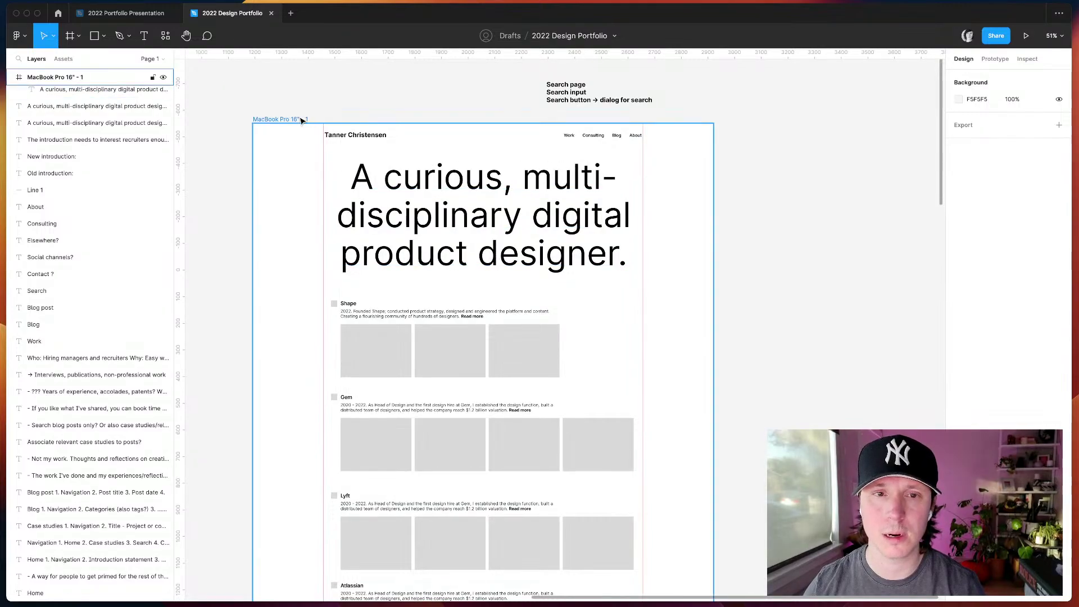
left_click(398, 351)
scroll(416, 337, "down", 5)
left_click(366, 284, "shift")
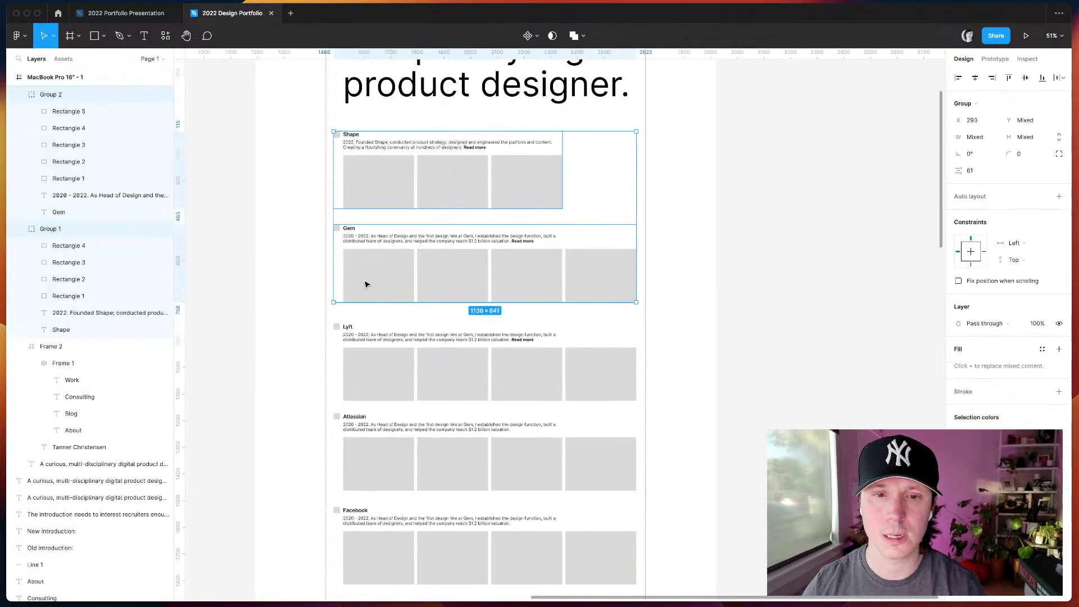
left_click(366, 356, "shift")
scroll(365, 349, "down", 4)
left_click(366, 339, "shift")
left_click(354, 416, "shift")
scroll(371, 410, "down", 3)
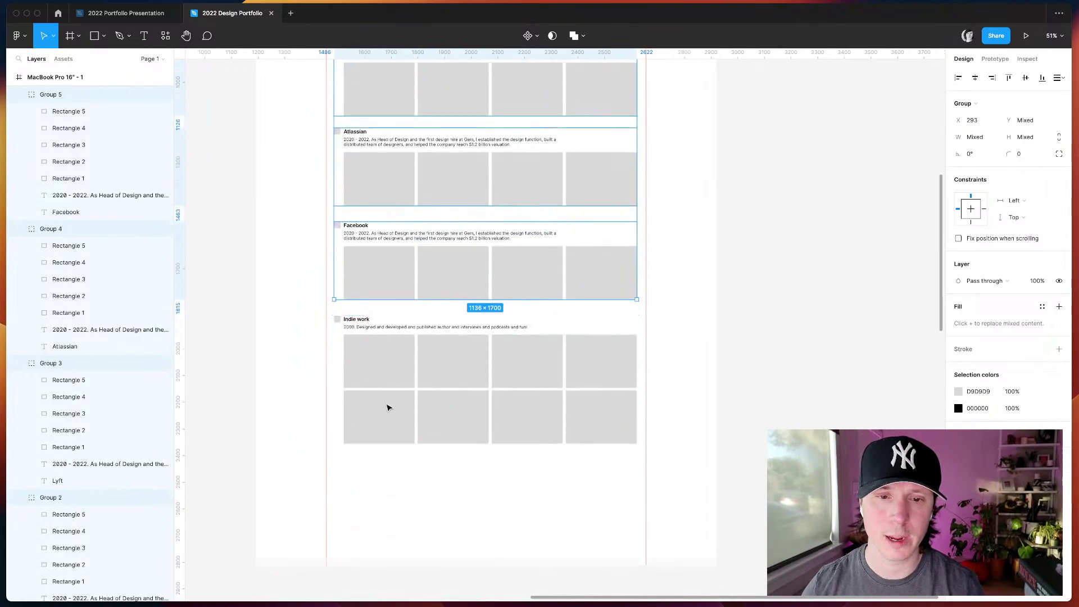
left_click(414, 409, "shift")
key("super+alt+g")
- Add vertical auto layout to the frame of project sections and set the spacing between items to 48
scroll(486, 247, "up", 10)
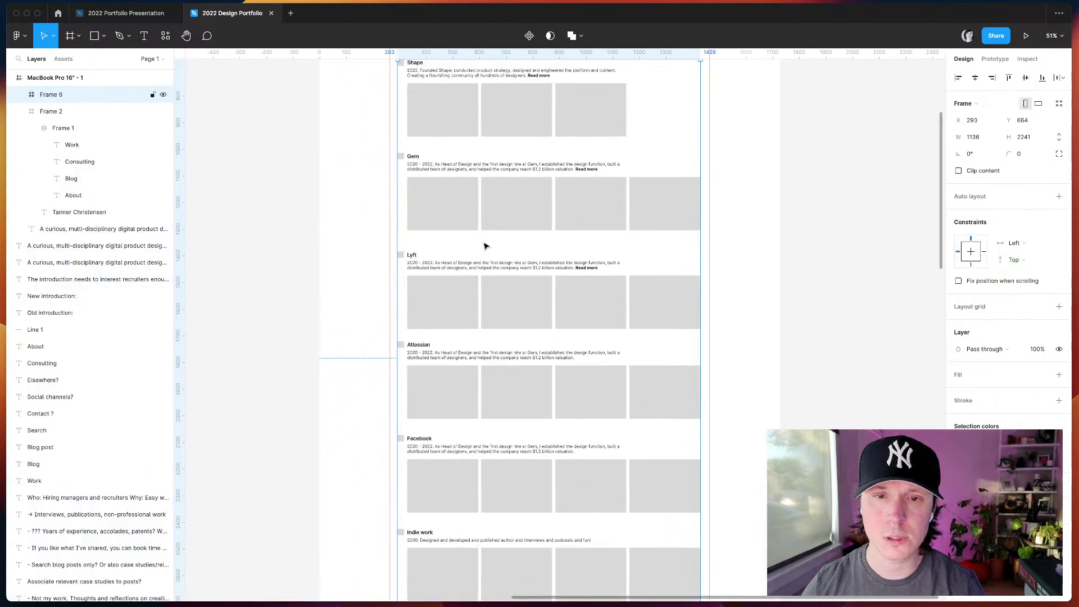
key("shift+a")
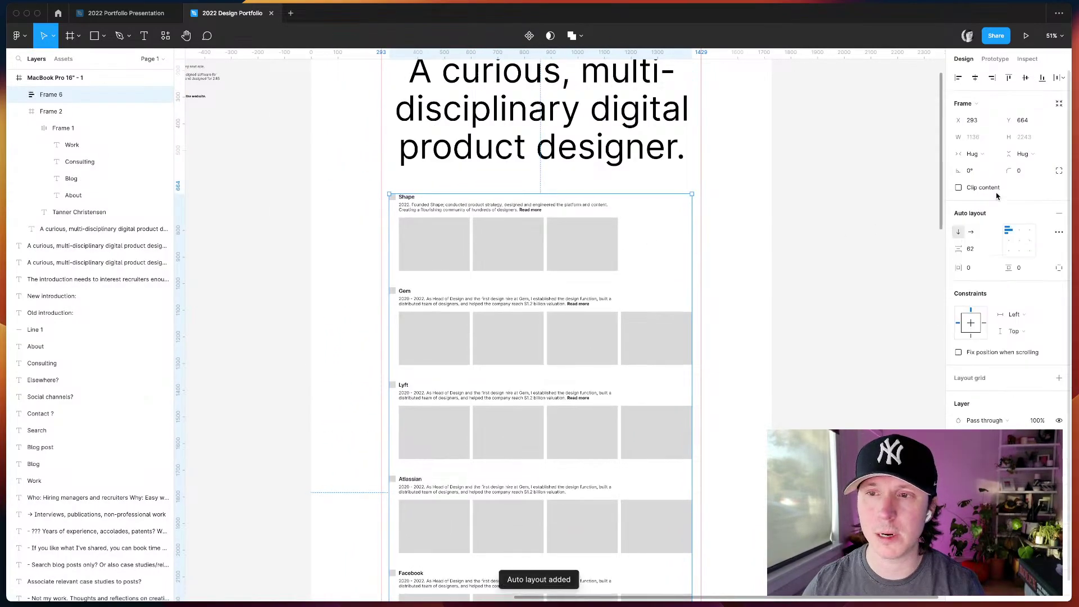
left_click(975, 247)
type("48")
key("Return")
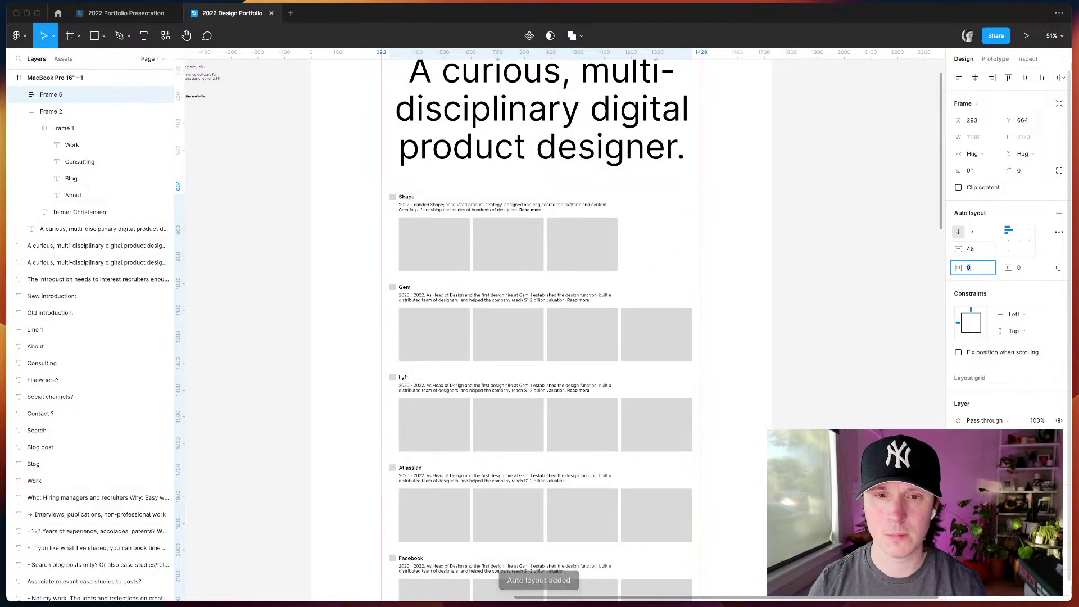
- Move the project sections frame down to Y 848, opening a gap beneath the introduction headline
key("Escape")
left_click(503, 280)
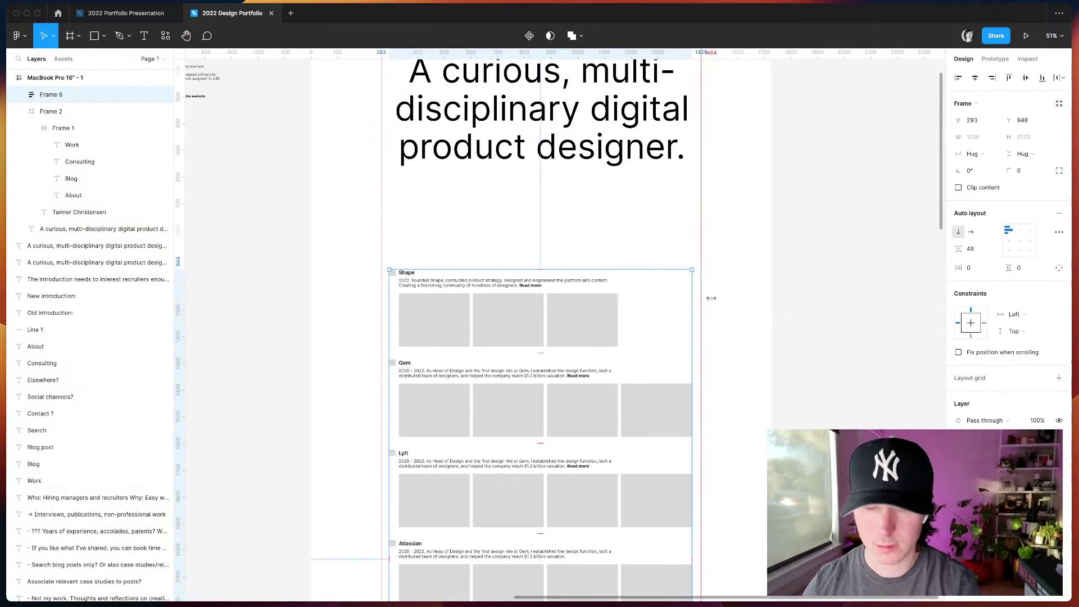
left_click(439, 241)
scroll(440, 243, "up", 3)
scroll(440, 243, "up", 3)
- Draw a thin gray banner rectangle beneath the headline, spanning the full width of the homepage frame
key("r")
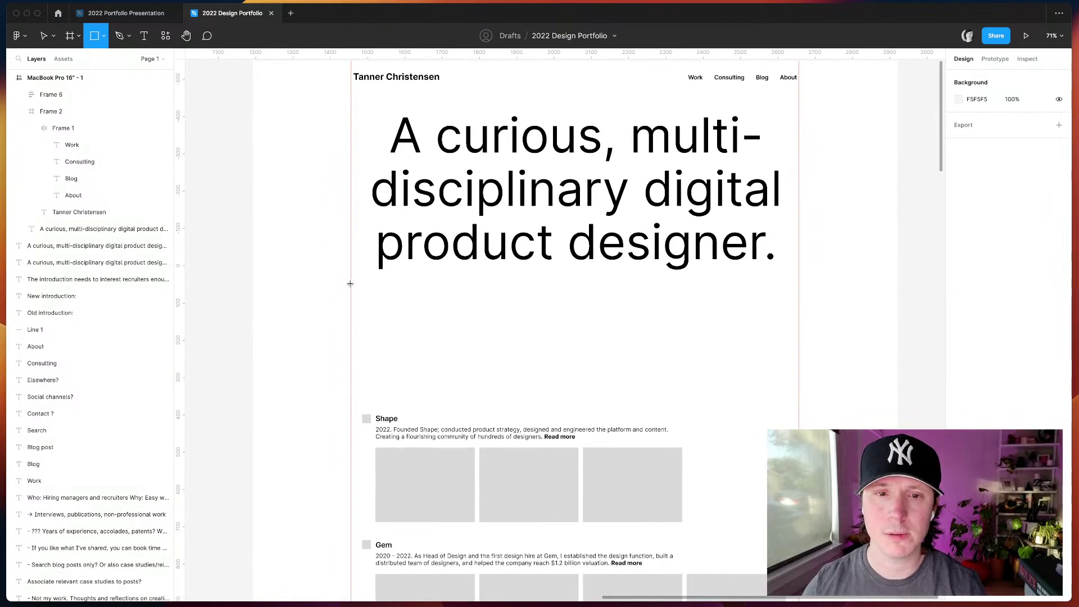
mouse_move(351, 281)
left_mouse_down()
mouse_move(795, 352)
mouse_move(802, 332)
left_mouse_up()
left_click(862, 335)
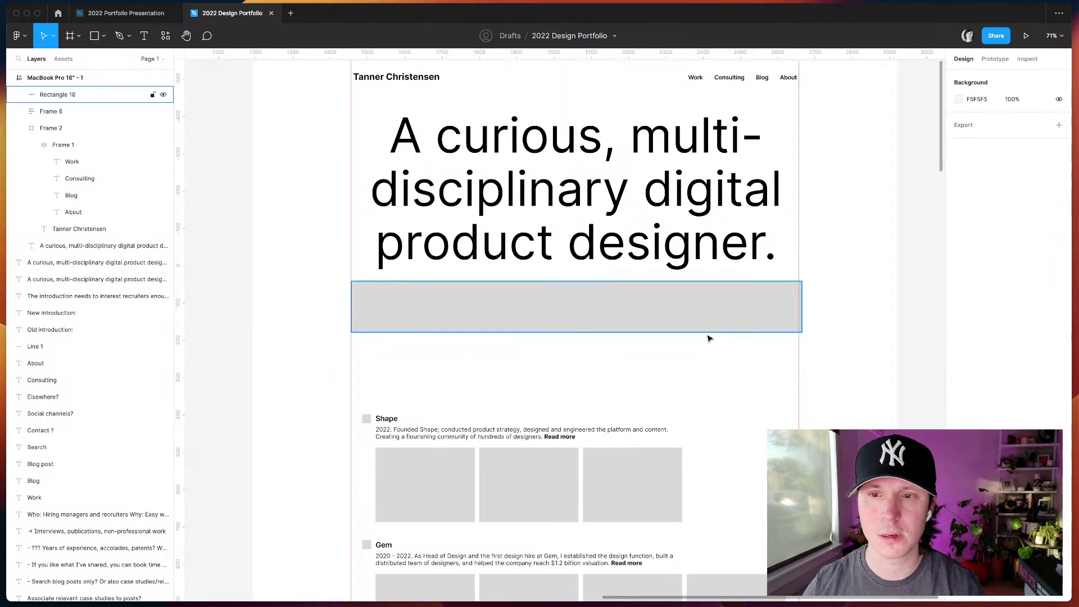
left_click(707, 330)
left_click_drag(741, 319, 641, 321)
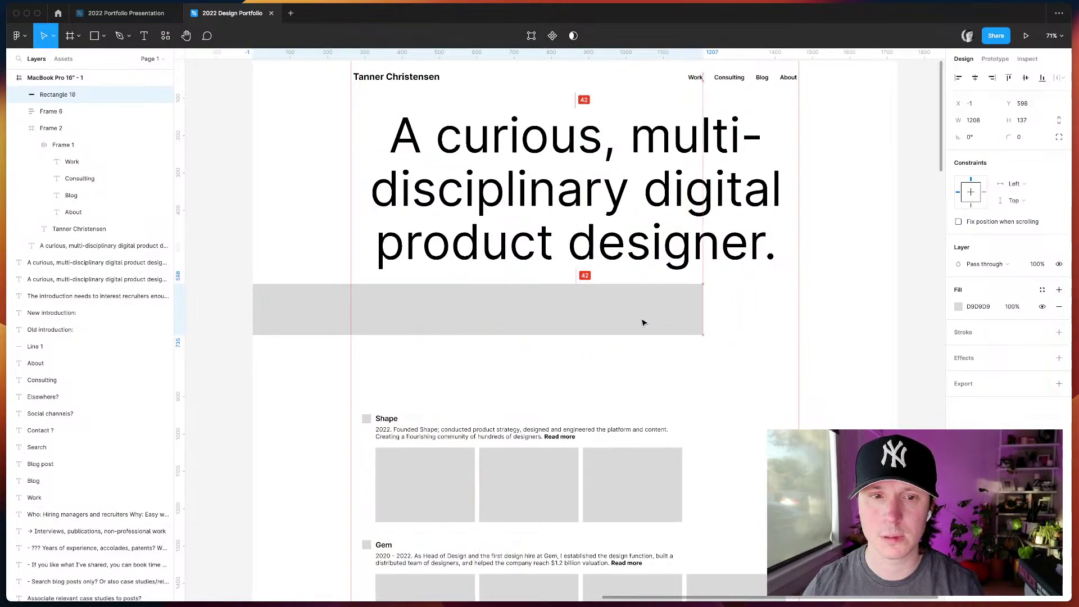
left_click_drag(702, 335, 897, 301)
left_click(469, 332)
scroll(449, 320, "up", 5)
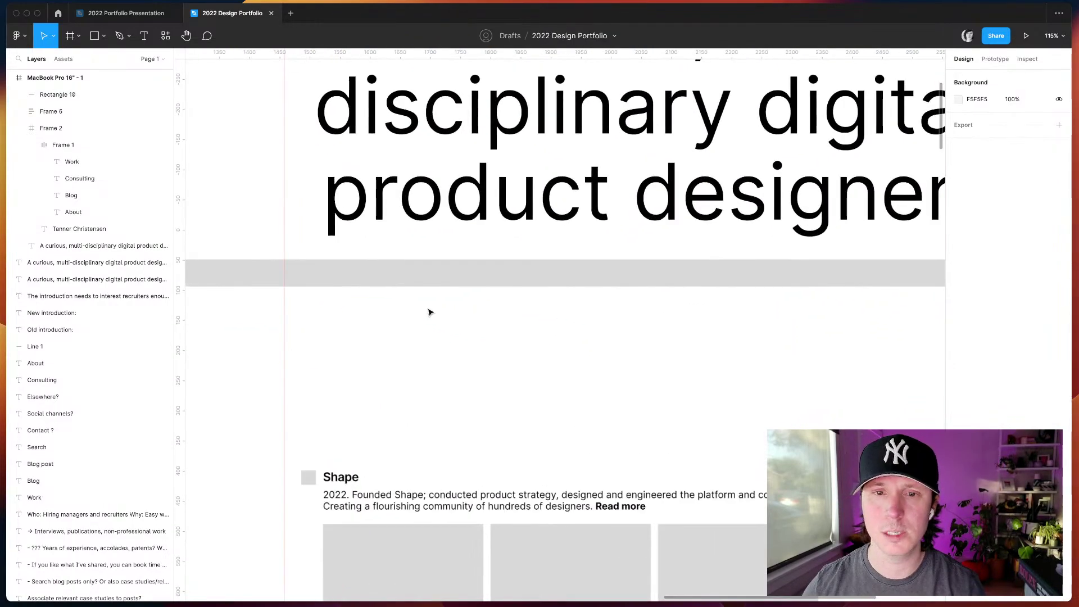
- Add the text "Tune in for a live portfolio design session on YouTube!" to the banner, aligned with the headline's left edge at X 317
left_click(393, 282)
key("t")
left_click(368, 277)
type("Here")
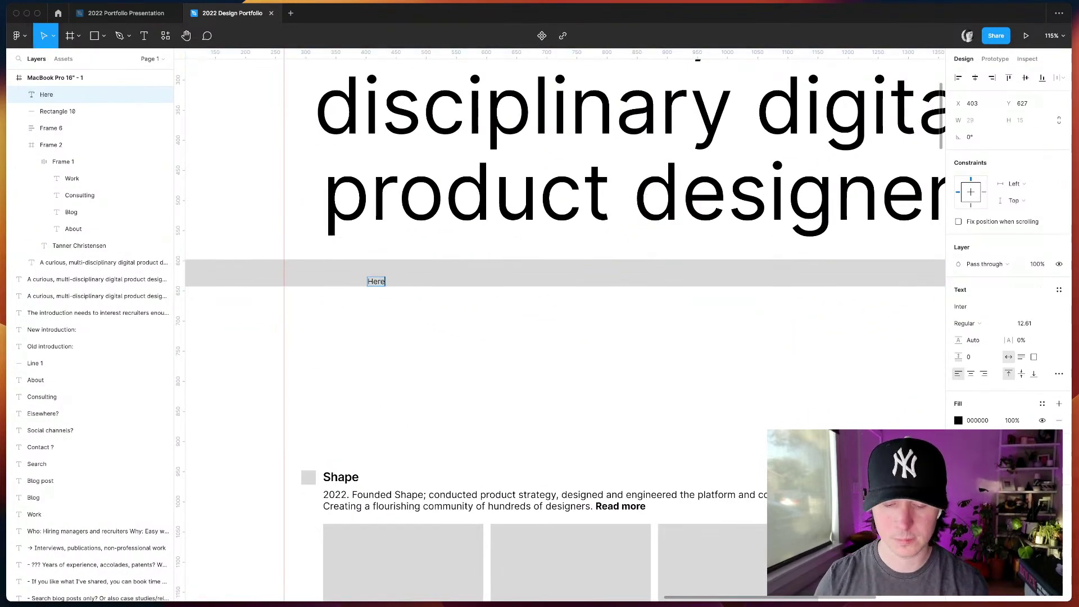
type("’s an")
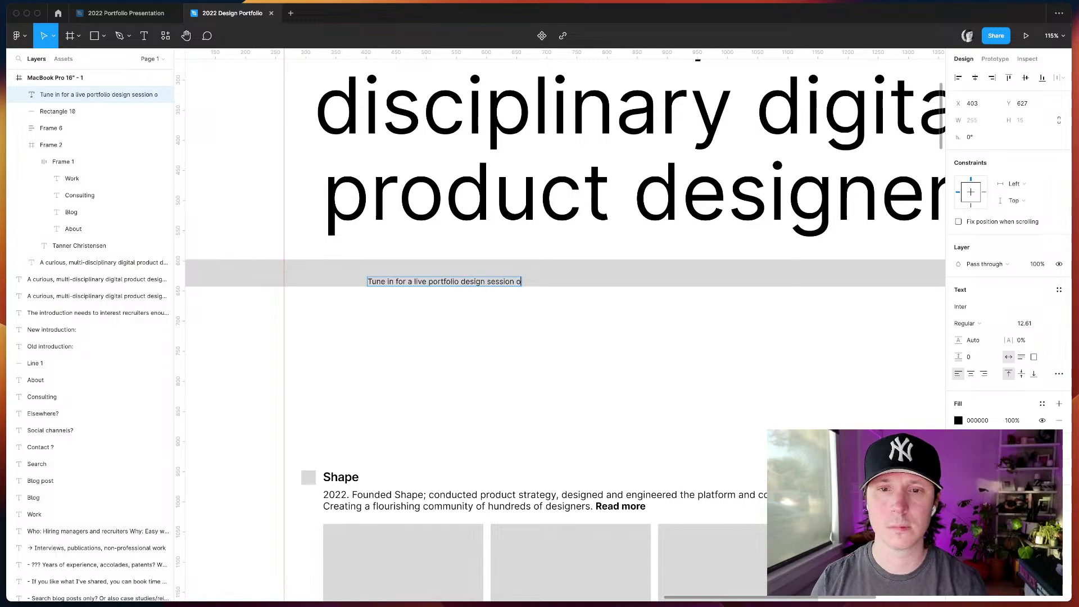
type("!")
key("Escape")
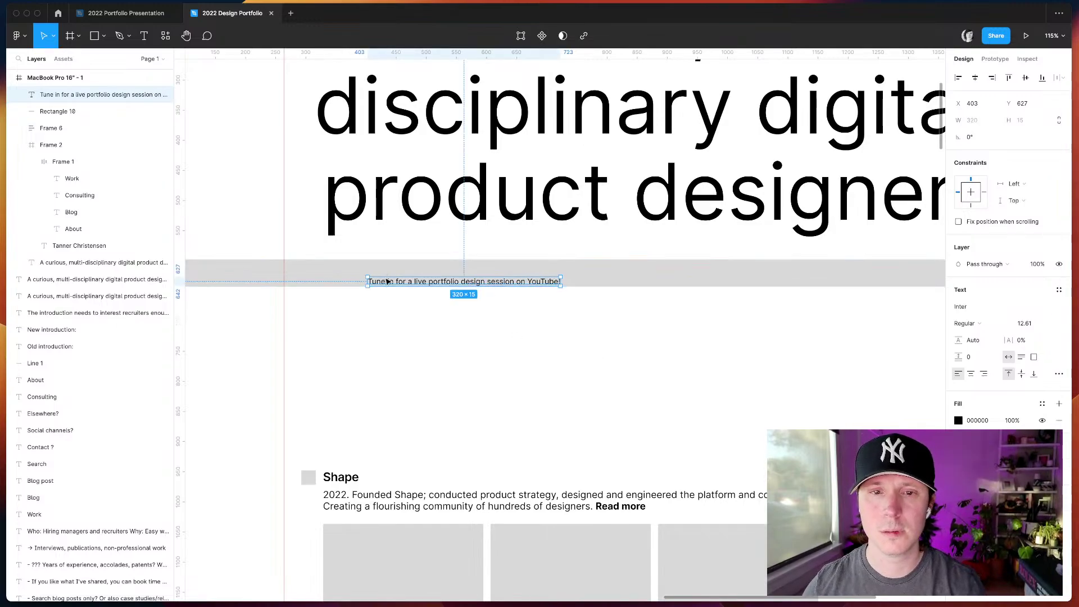
left_click_drag(386, 281, 335, 272)
scroll(577, 349, "up", 4)
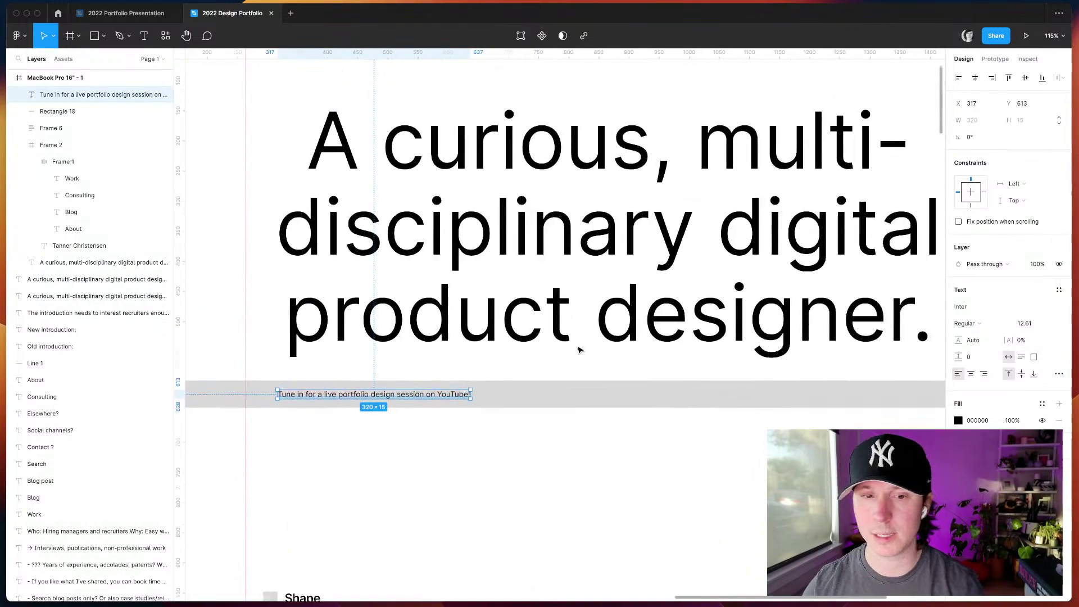
- Match the banner text to the Consulting link's style, Semi Bold 16 with -2% letter spacing, and reposition it at X 317, Y 611
scroll(577, 348, "up", 3)
scroll(729, 231, "right", 1)
left_click(730, 230)
scroll(732, 230, "down", 2)
scroll(732, 231, "left", 2)
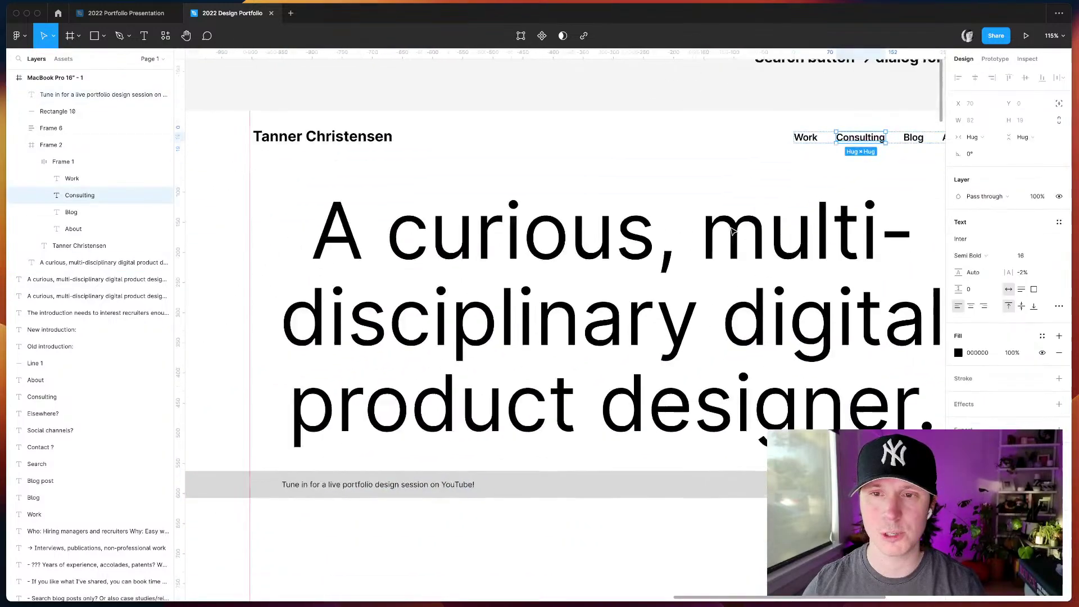
scroll(732, 230, "down", 2)
scroll(732, 231, "left", 3)
left_click_drag(510, 387, 491, 389)
scroll(505, 389, "right", 2)
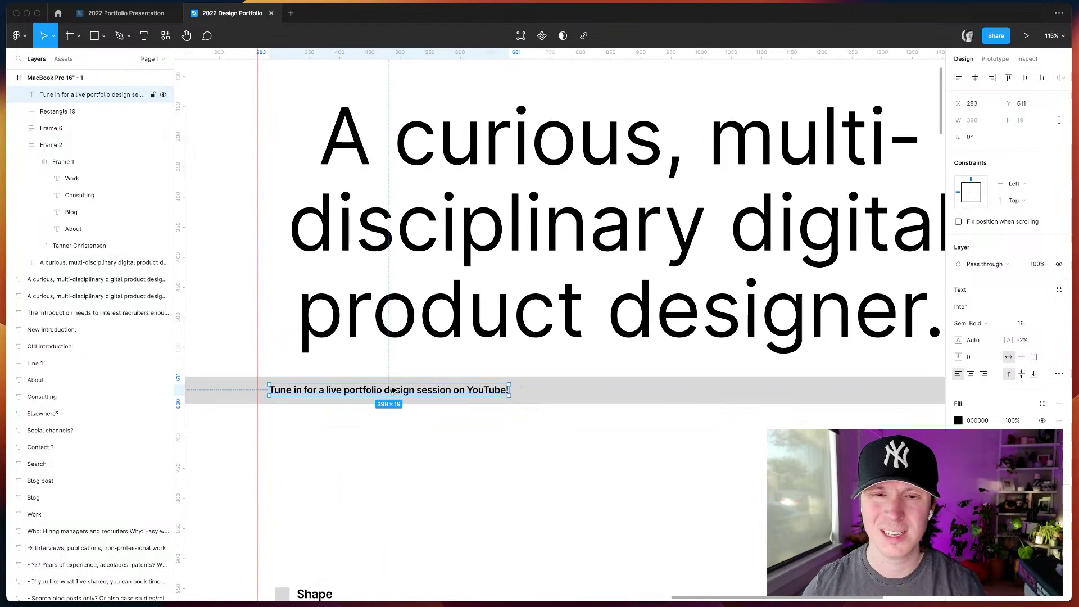
left_click_drag(394, 390, 413, 389)
- Move the project sections frame up to Y 786, closer to the banner
scroll(639, 417, "down", 3)
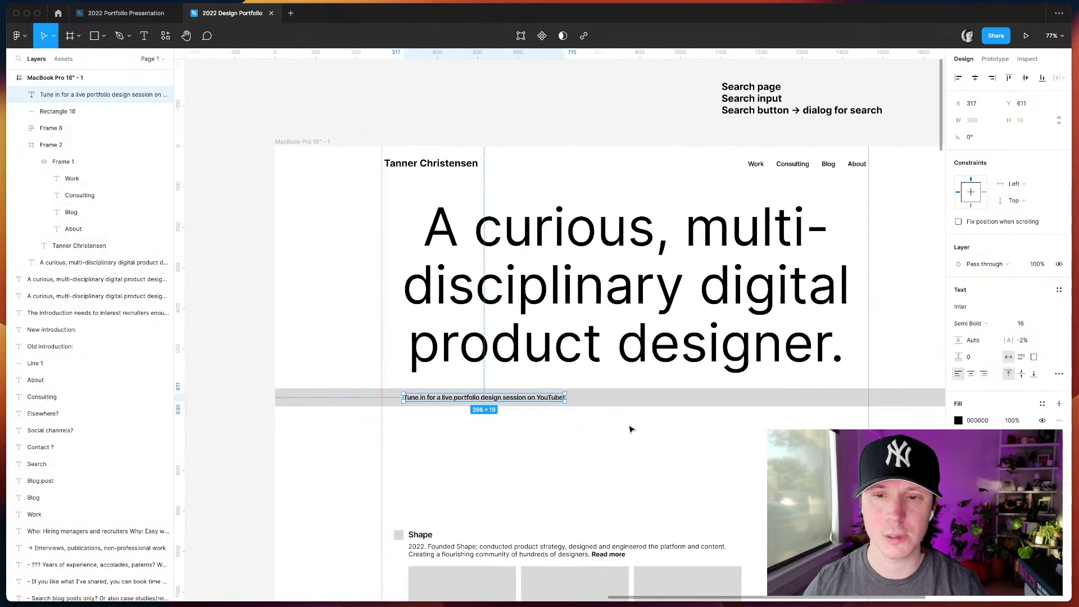
left_click(630, 426)
scroll(634, 362, "down", 5)
left_click(524, 419)
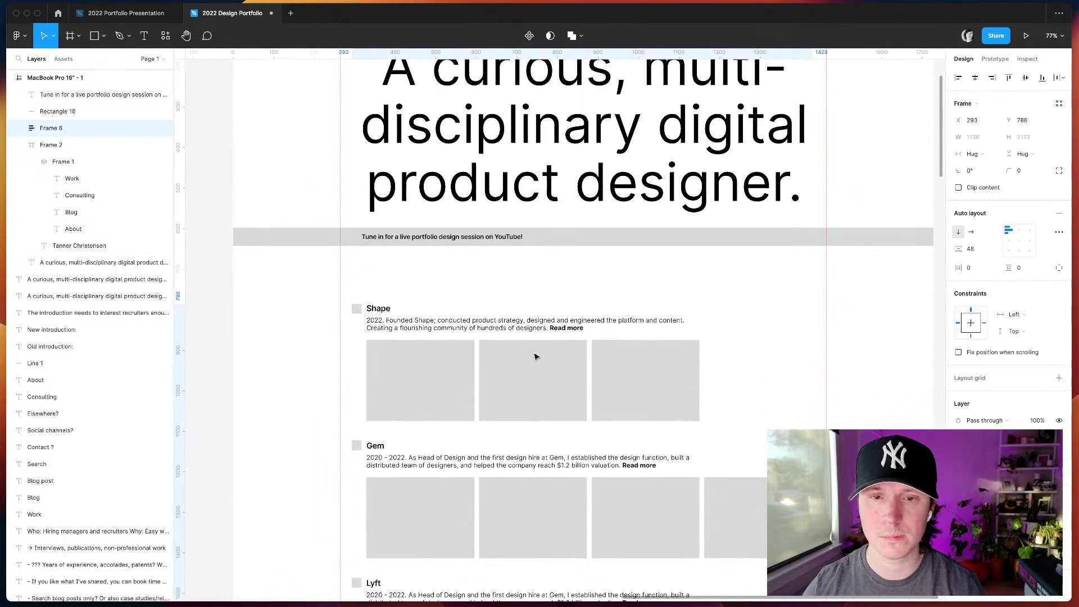
left_click(915, 337)
scroll(916, 336, "up", 3)
scroll(883, 288, "up", 4)
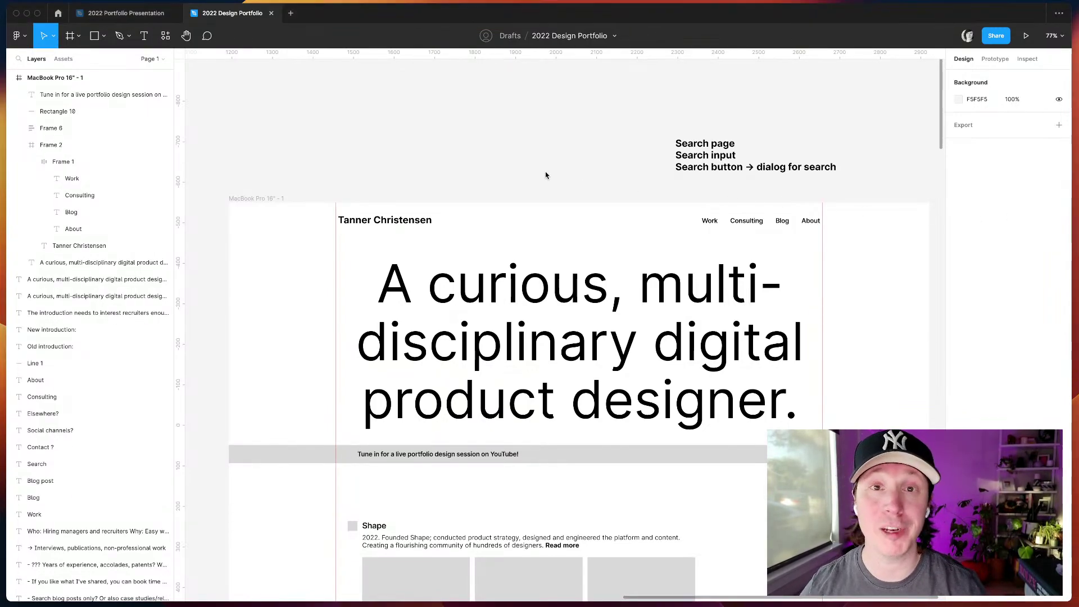
scroll(545, 171, "down", 3)
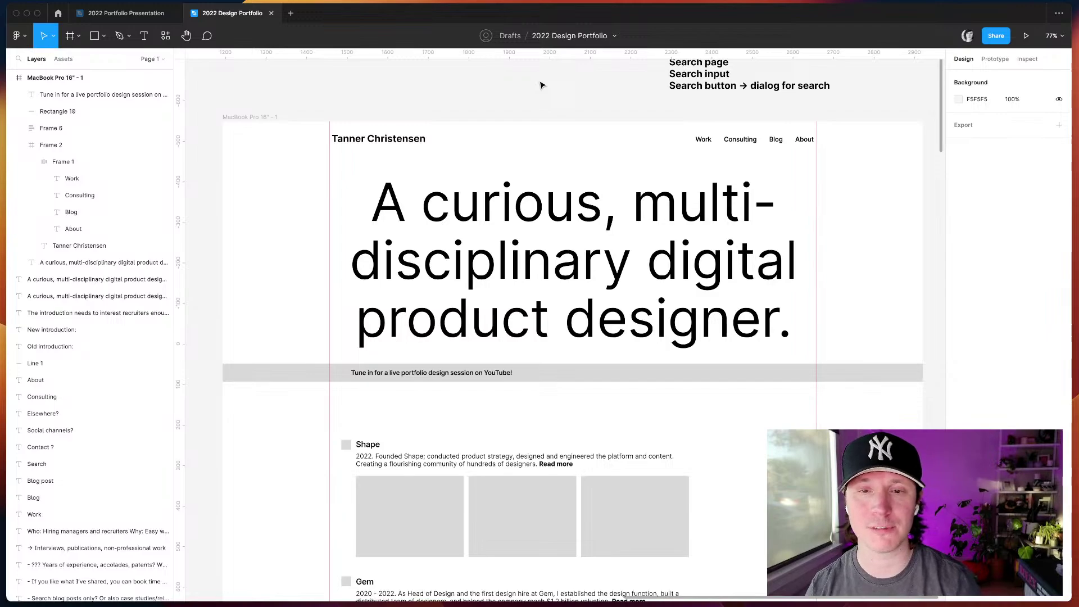
scroll(514, 91, "down", 1)
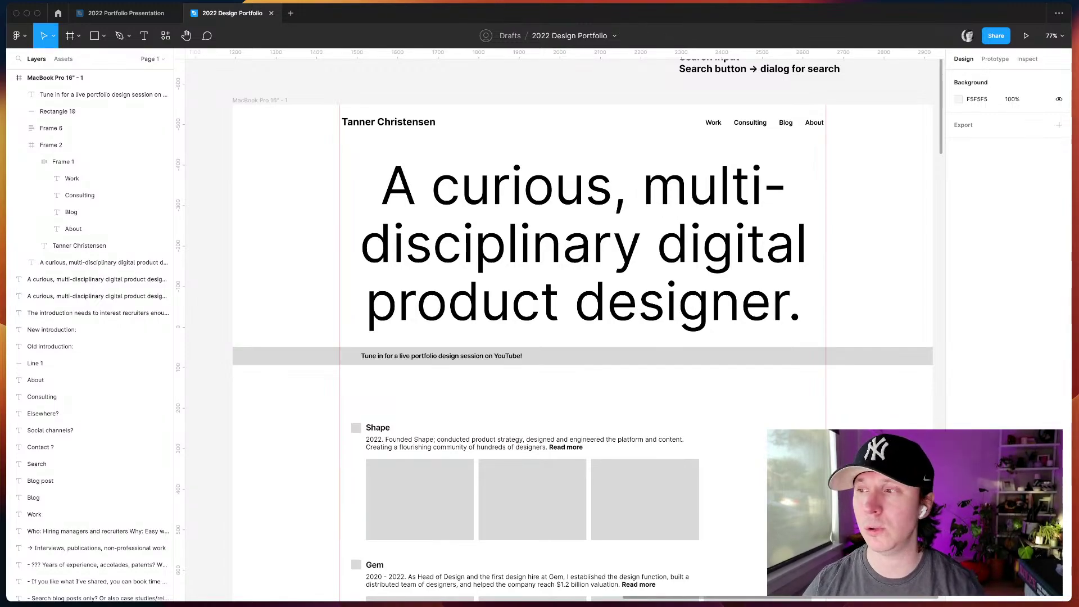
scroll(458, 94, "down", 1)
scroll(458, 94, "right", 1)
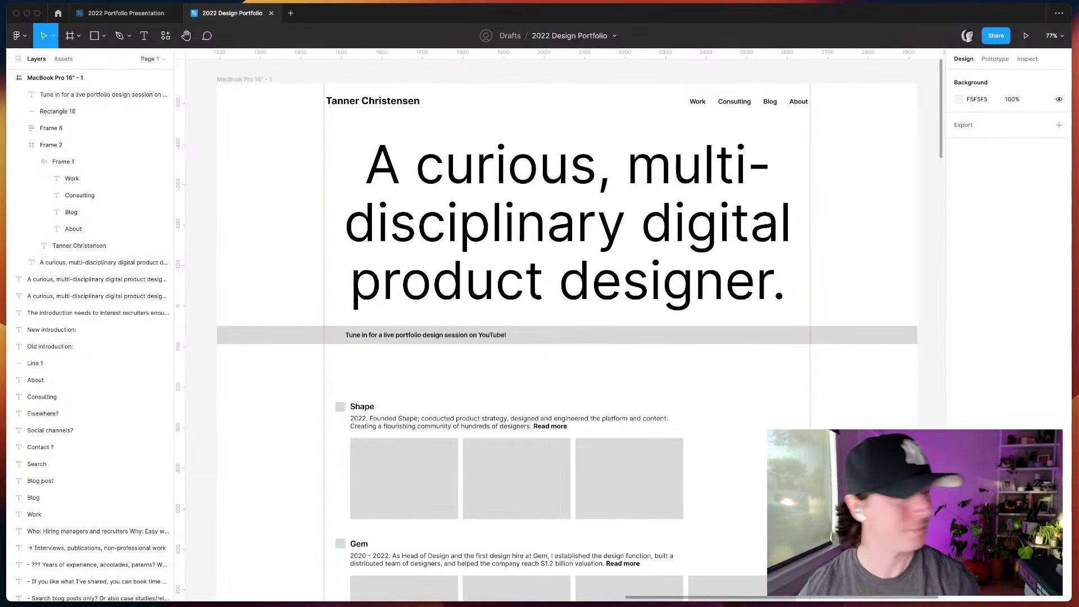
scroll(933, 412, "down", 1)
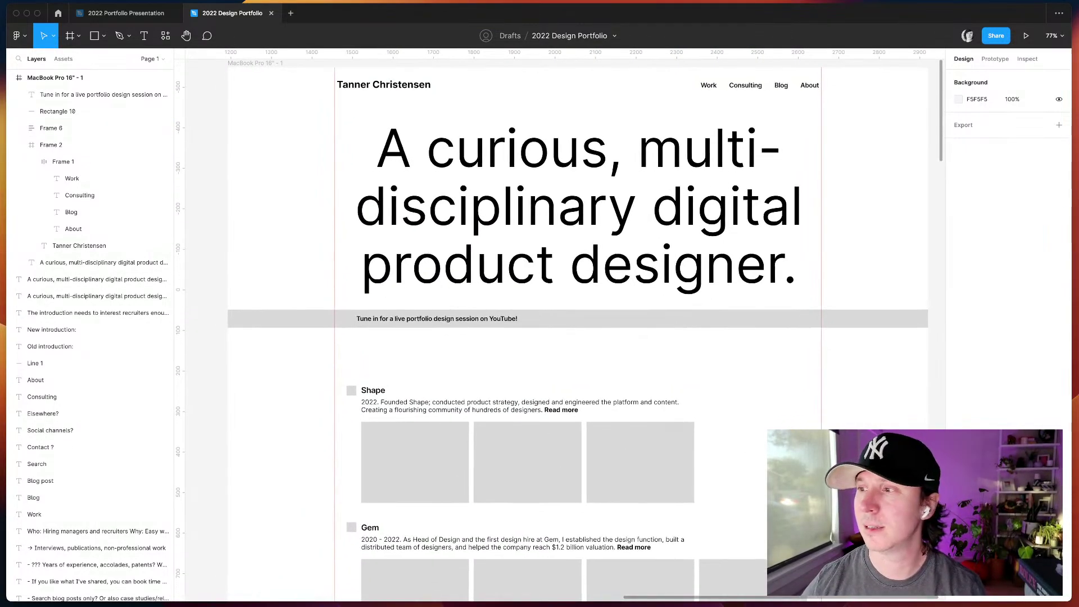